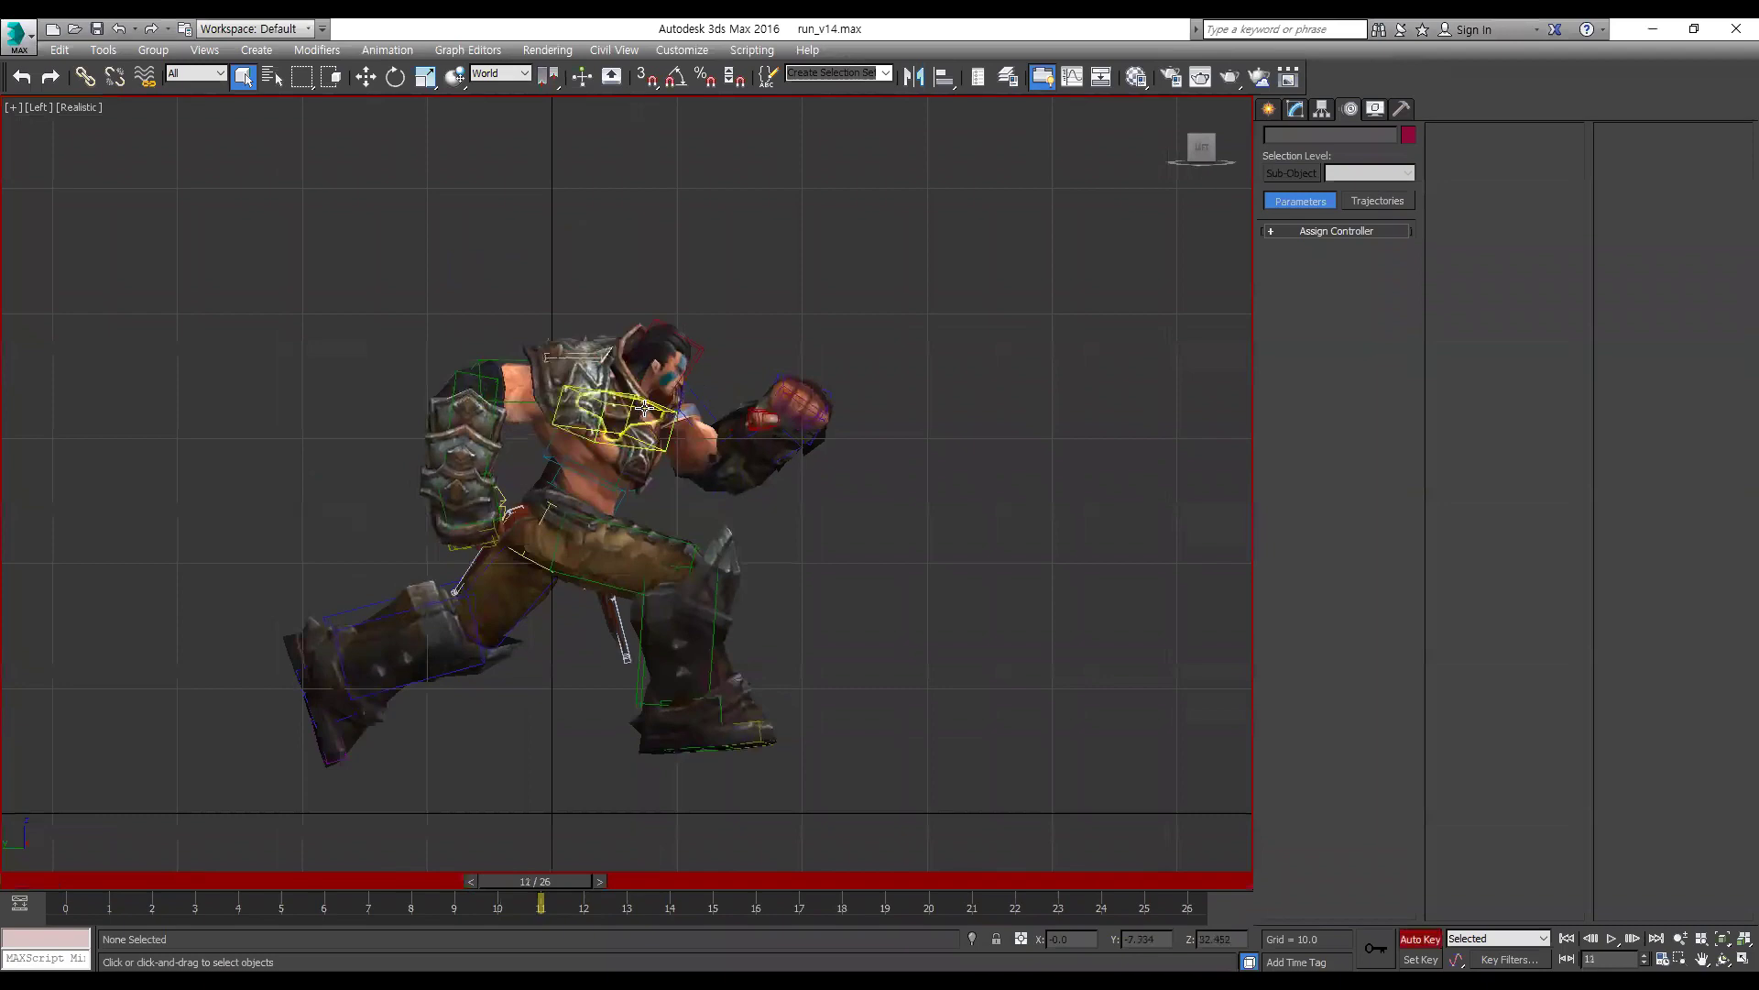
# Step: Delete the Bip02 Spine2 key at frame 11 and play back the run cycle
pyautogui.press('e')
pyautogui.press(',')
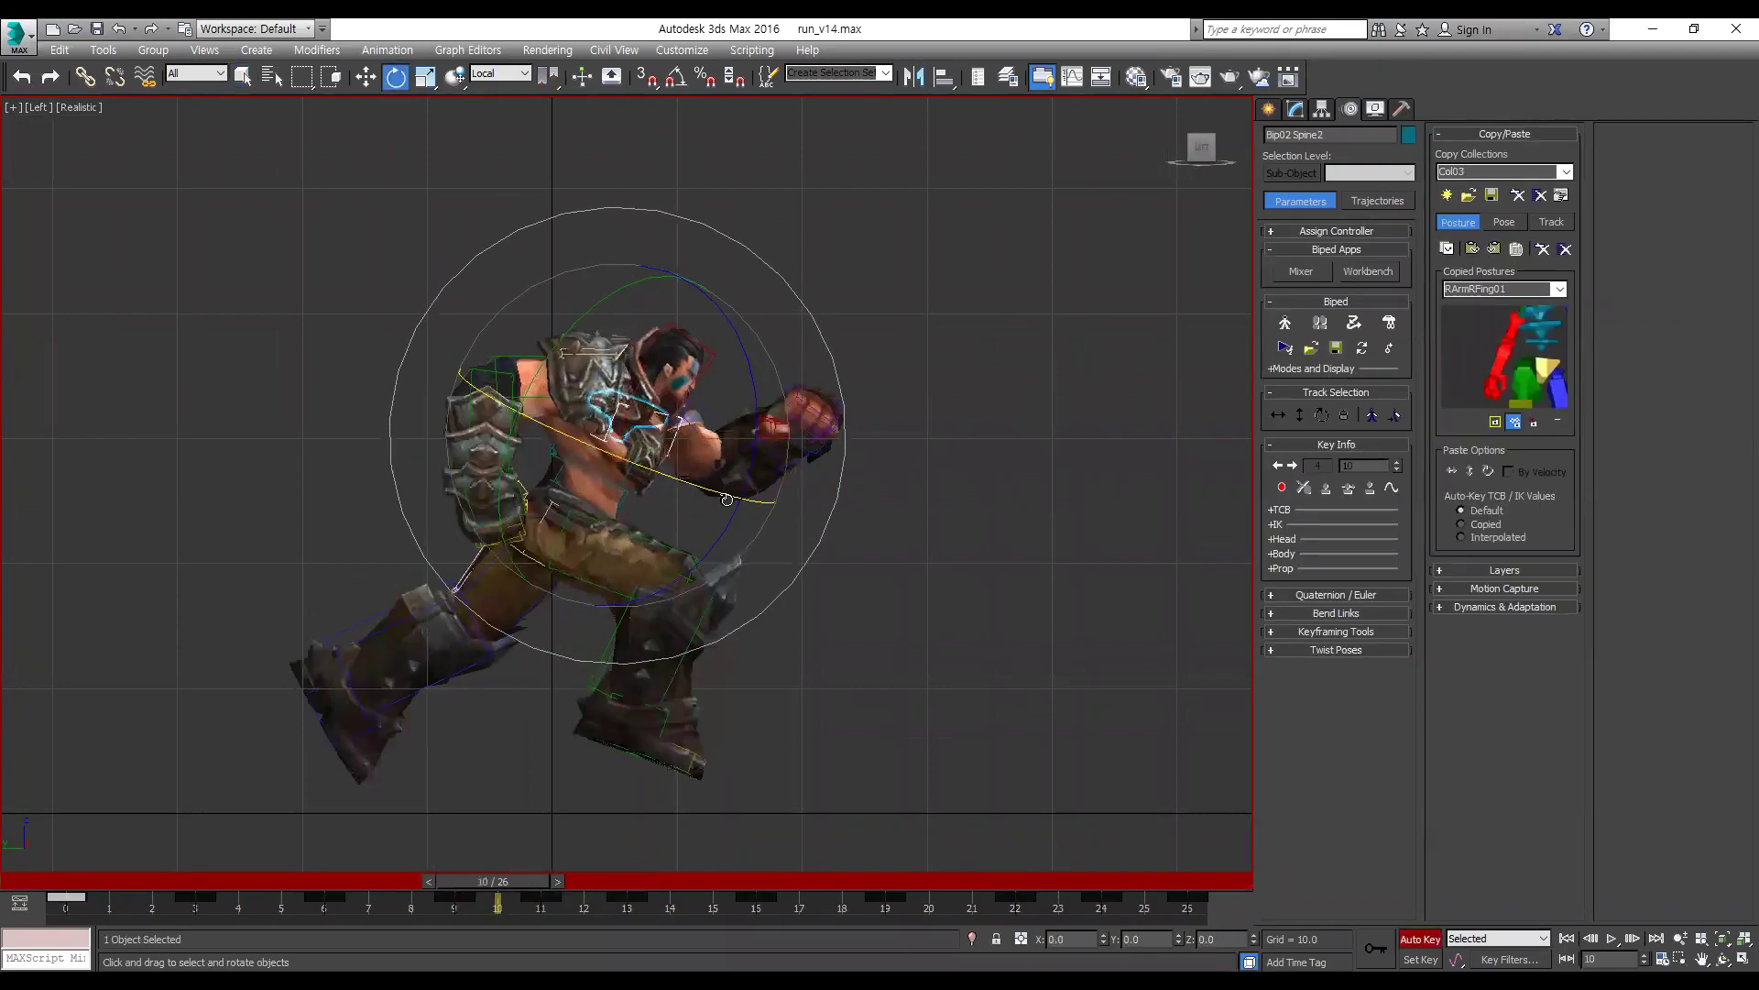
pyautogui.press('.')
pyautogui.click(1305, 487)
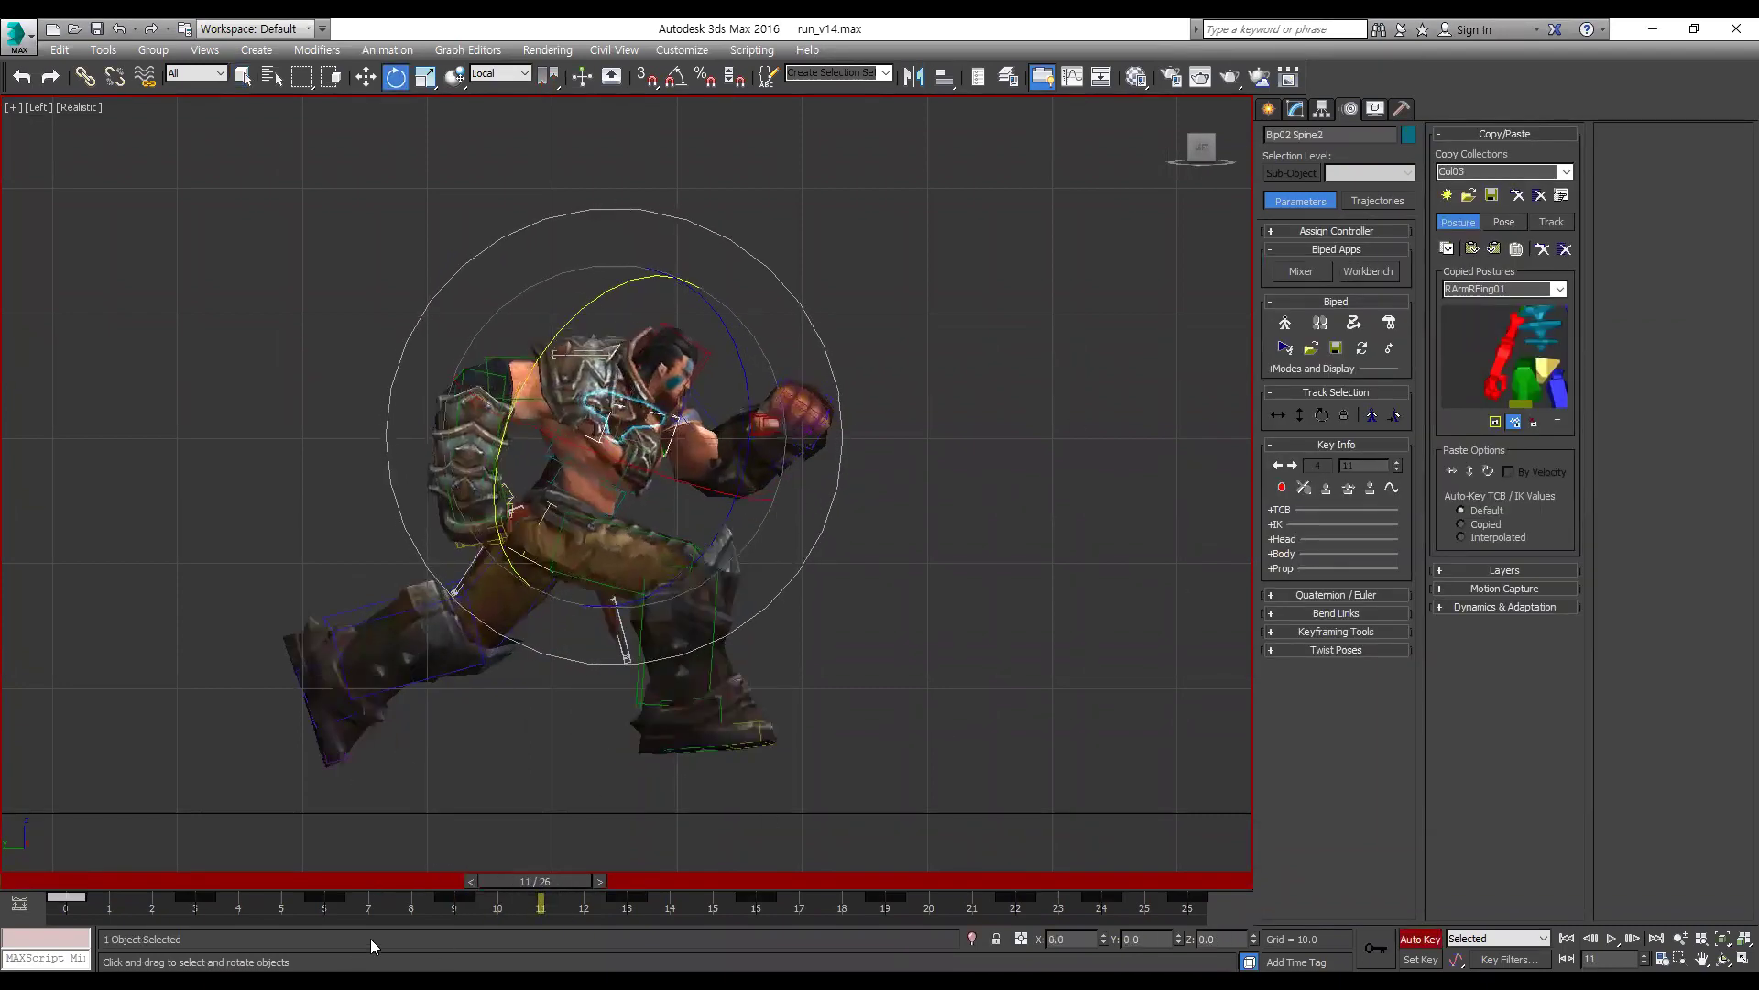
pyautogui.press('/')
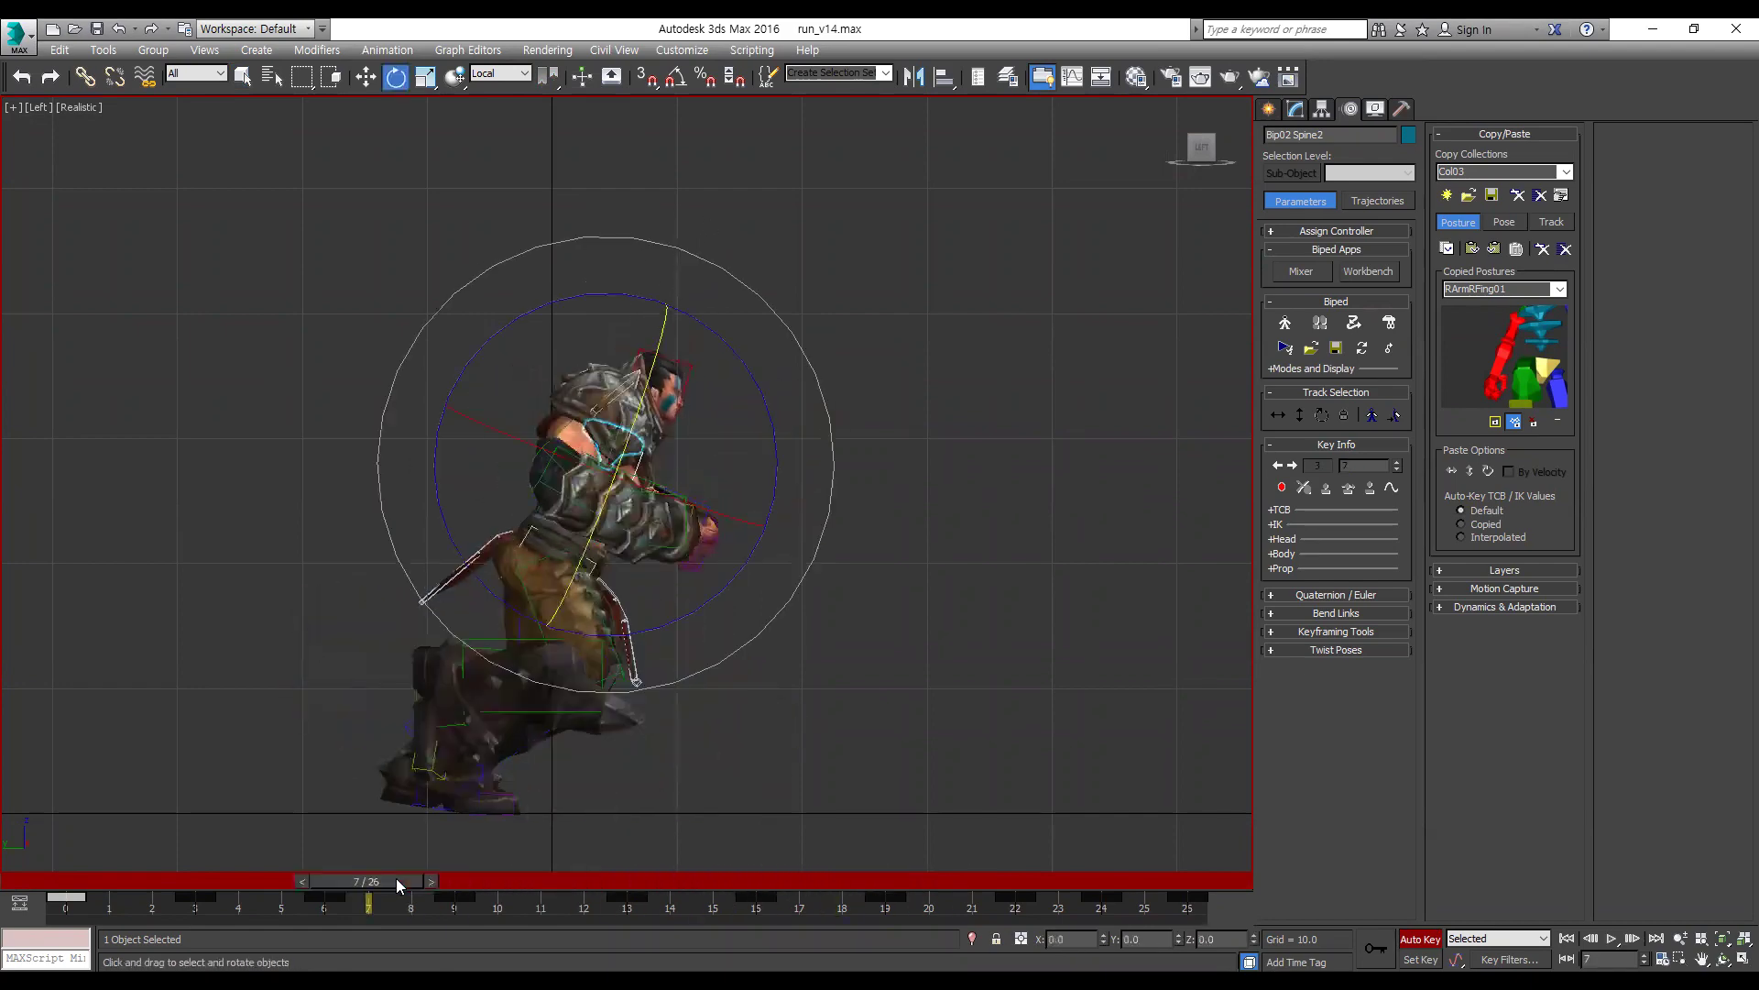
pyautogui.press('e')
pyautogui.press('/')
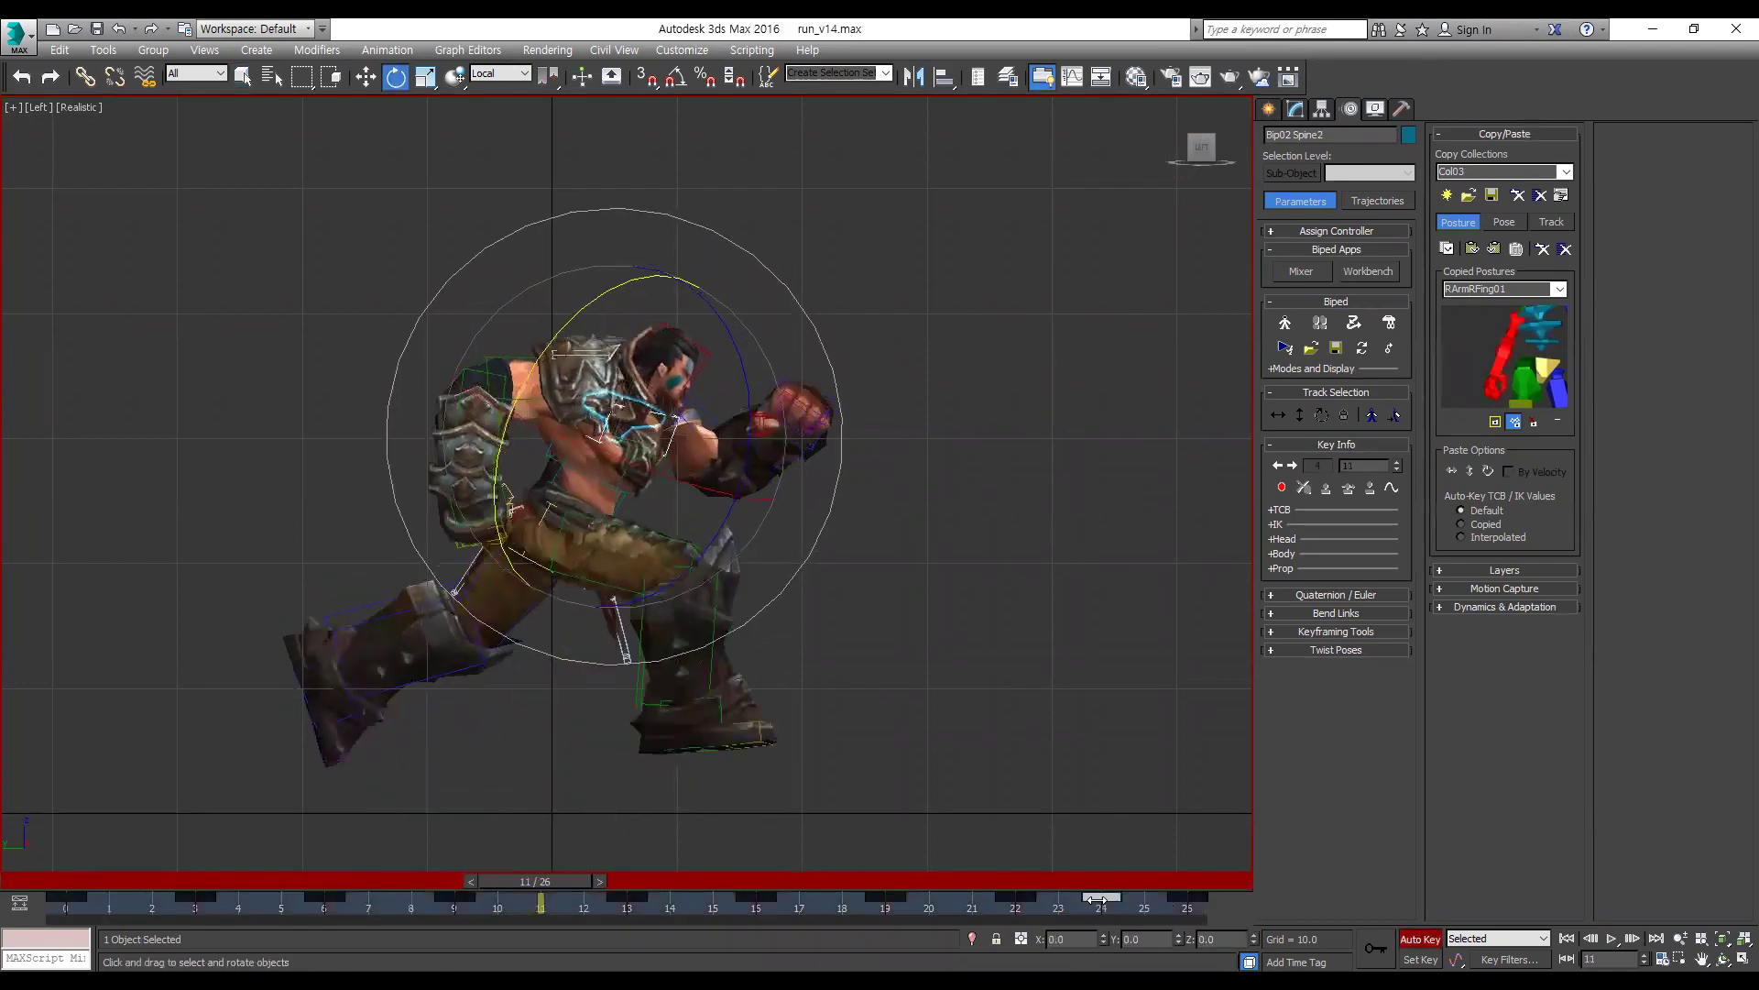
# Step: Step through the middle frames of the run cycle to examine the upper-body motion
pyautogui.click(405, 880)
pyautogui.press('.')
pyautogui.press('.')
pyautogui.press('.')
pyautogui.press('.')
pyautogui.press('.')
pyautogui.press(',')
pyautogui.press(',')
pyautogui.press(',')
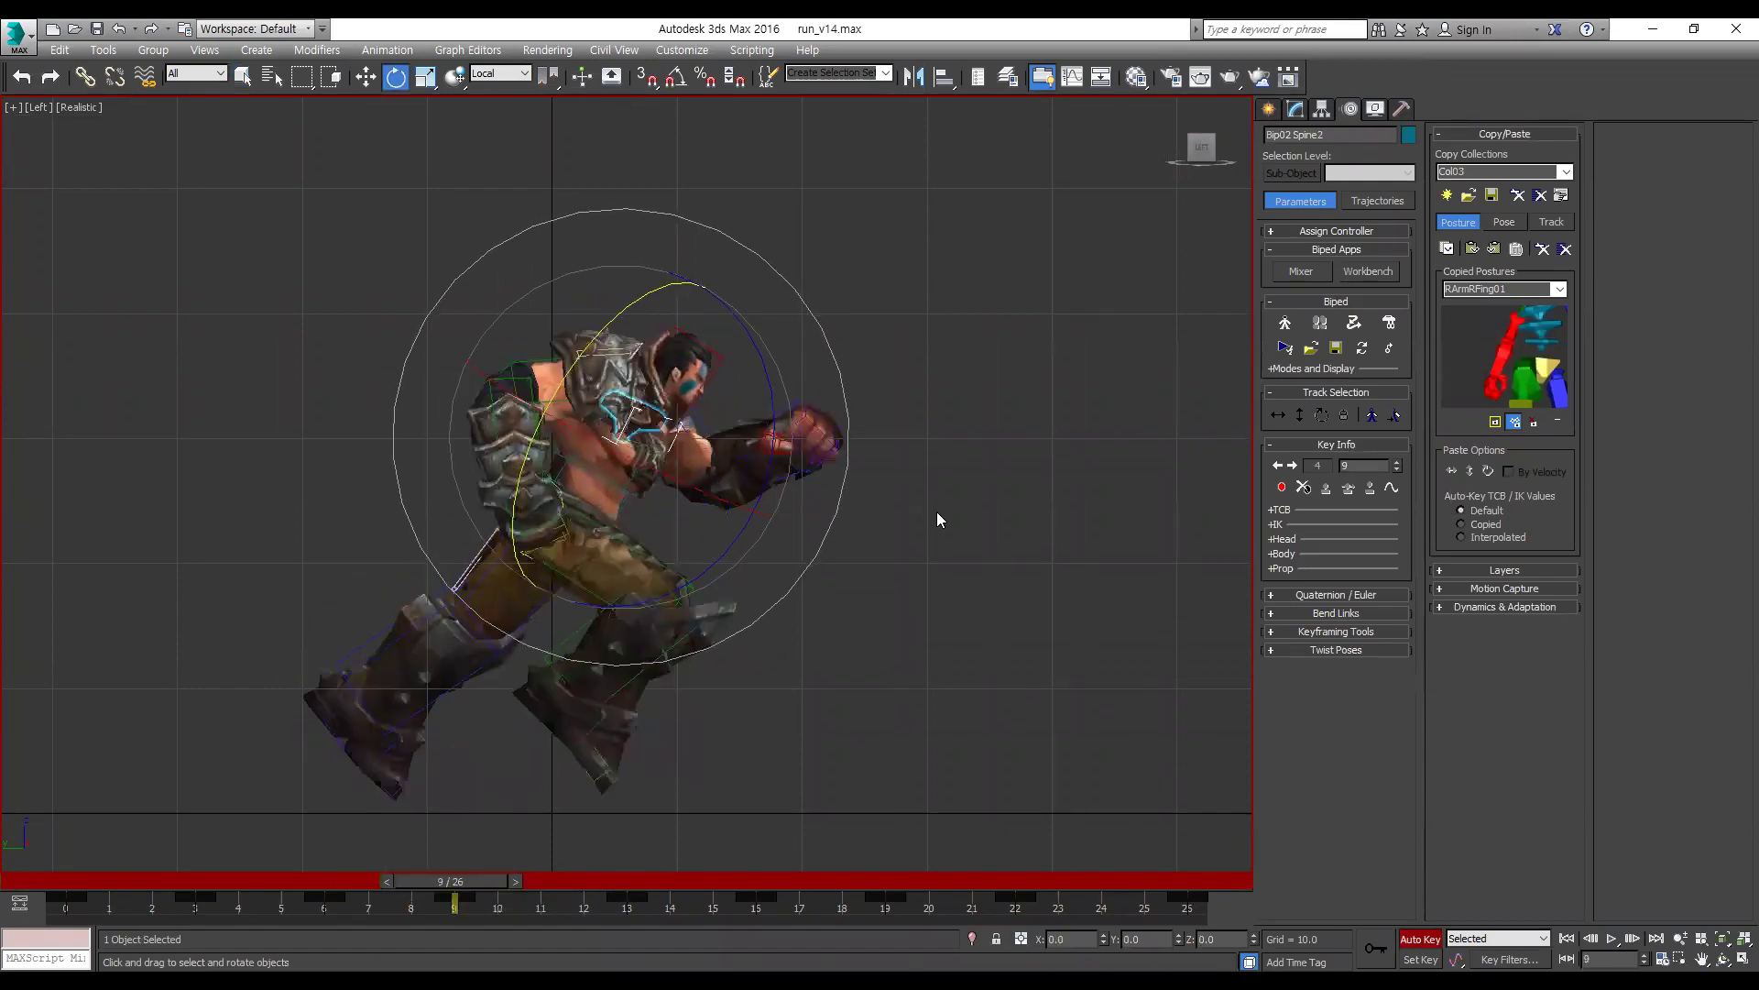
# Step: Switch the rotation reference coordinates to View and rotate Bip02 Spine2 slightly forward at frame 9
pyautogui.rightClick(935, 503)
pyautogui.click(991, 442)
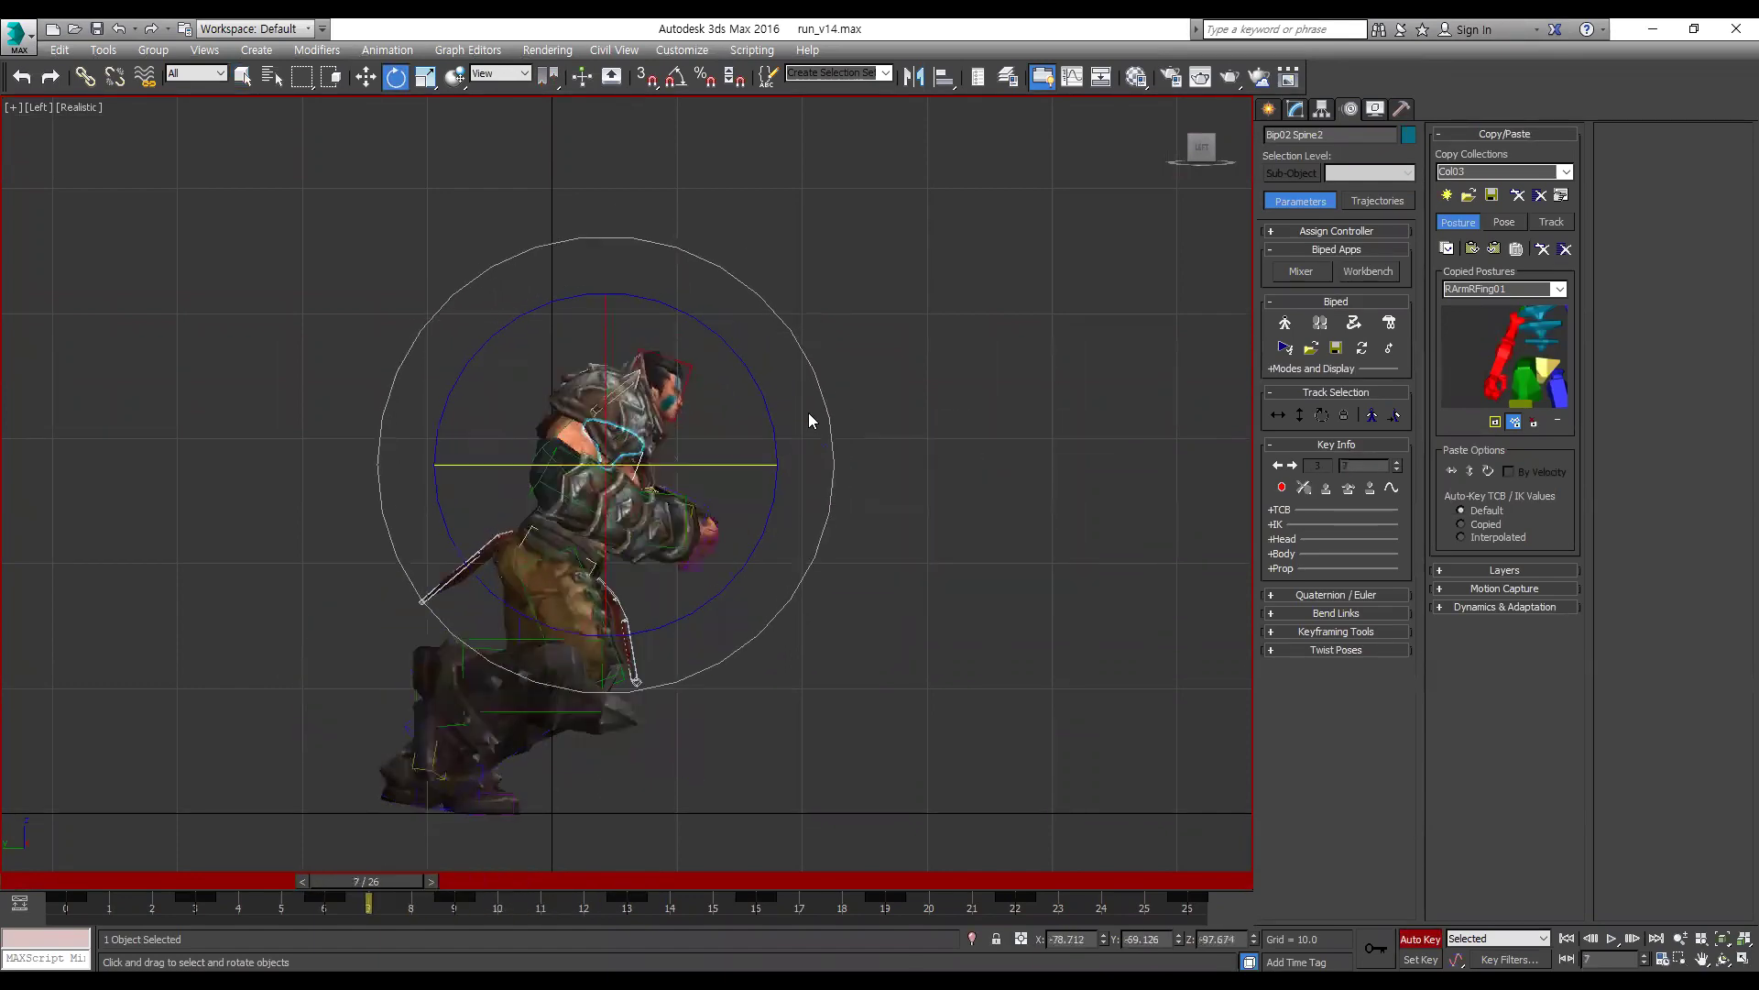
pyautogui.press('.')
pyautogui.press('.')
pyautogui.press('.')
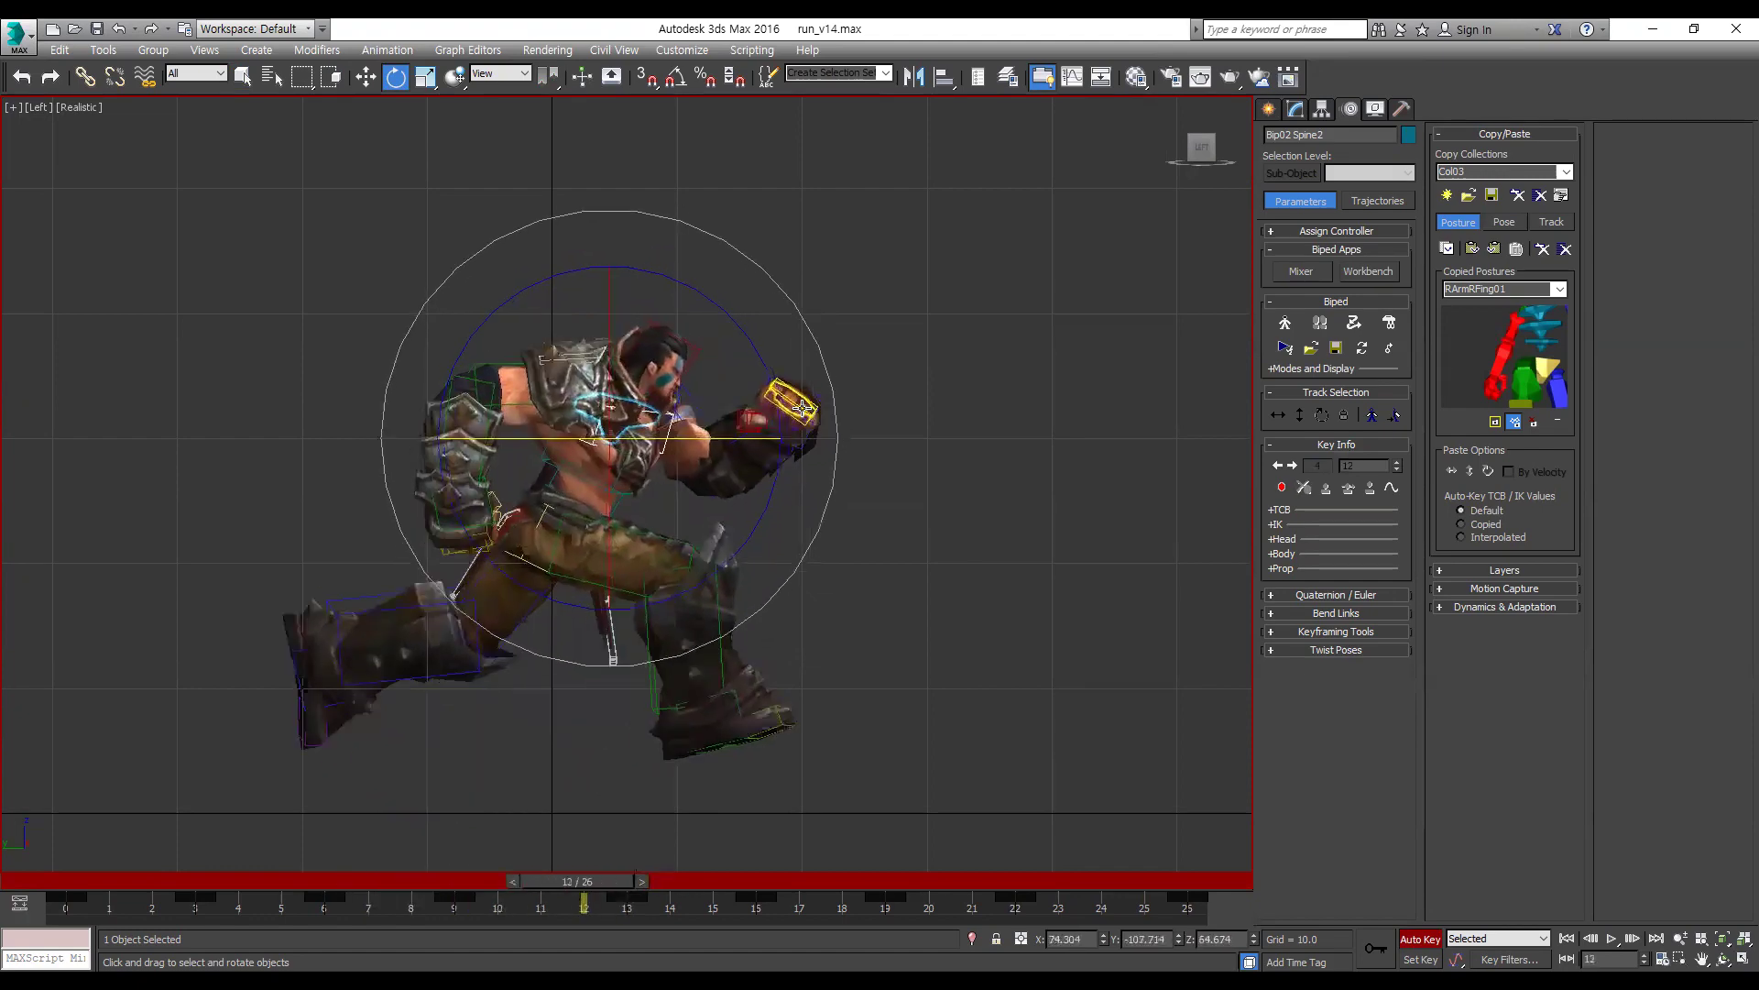
pyautogui.press(',')
pyautogui.press(',')
pyautogui.press(',')
pyautogui.press(',')
pyautogui.press(',')
pyautogui.press(',')
pyautogui.press('.')
pyautogui.press('.')
pyautogui.press('.')
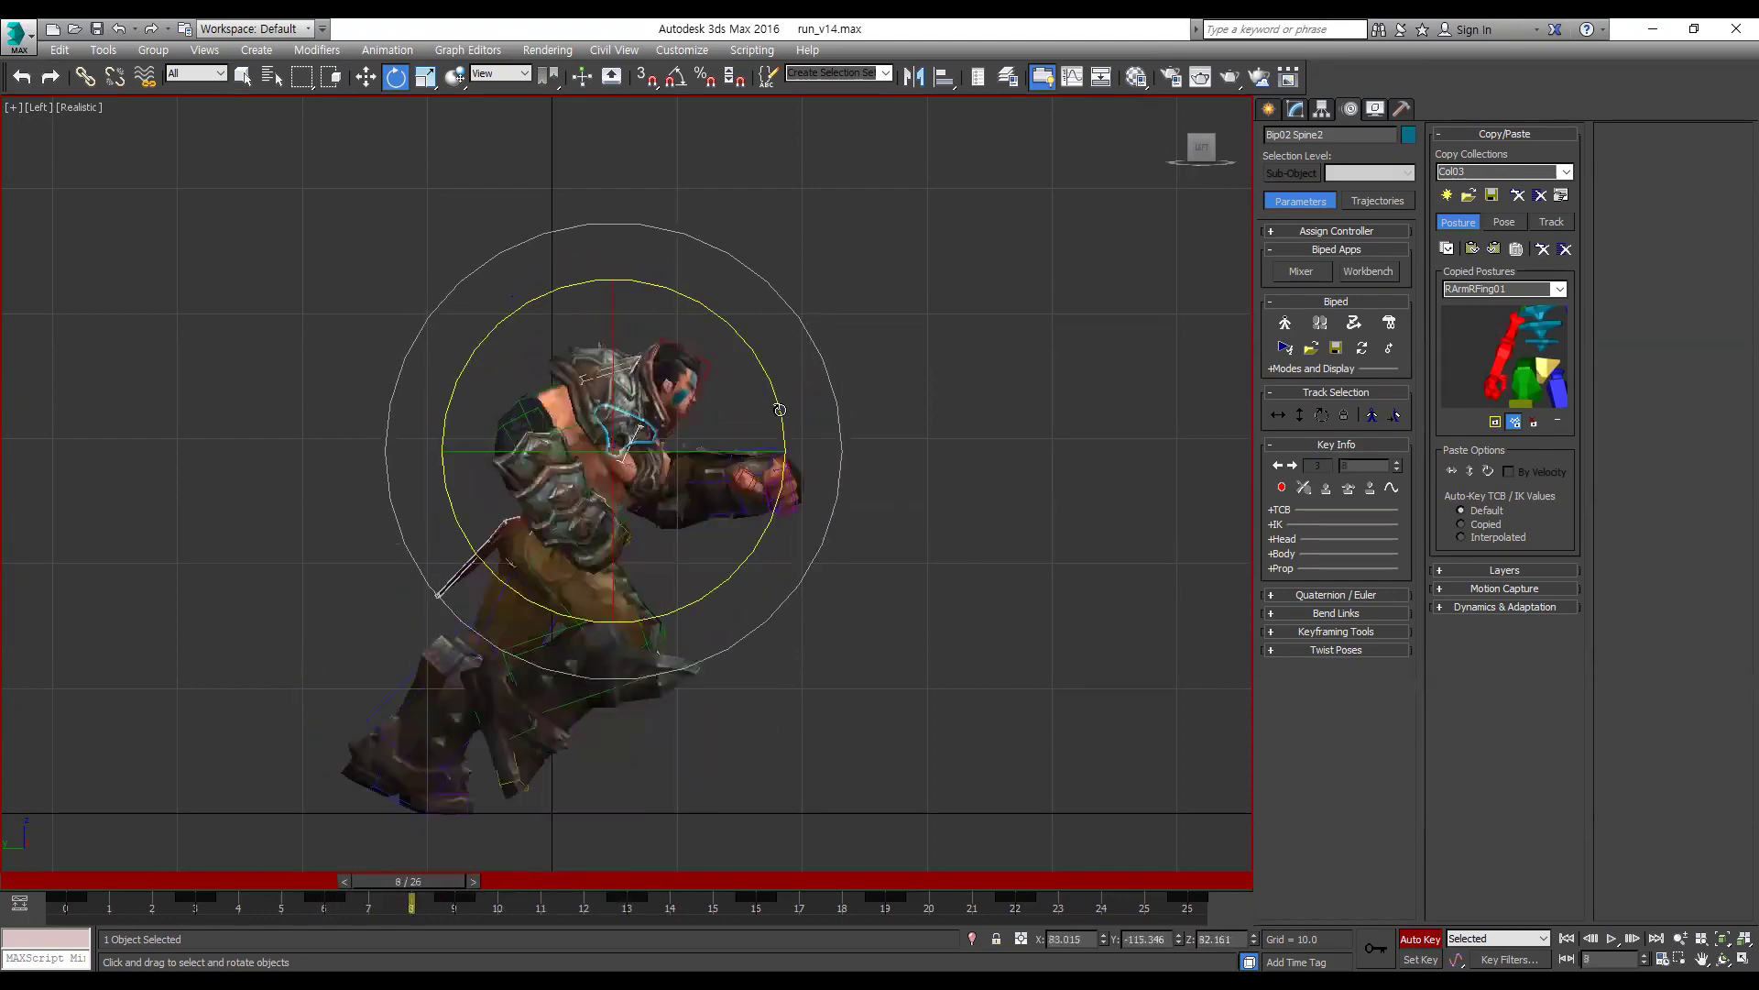
pyautogui.moveTo(775, 375); pyautogui.dragTo(781, 375)
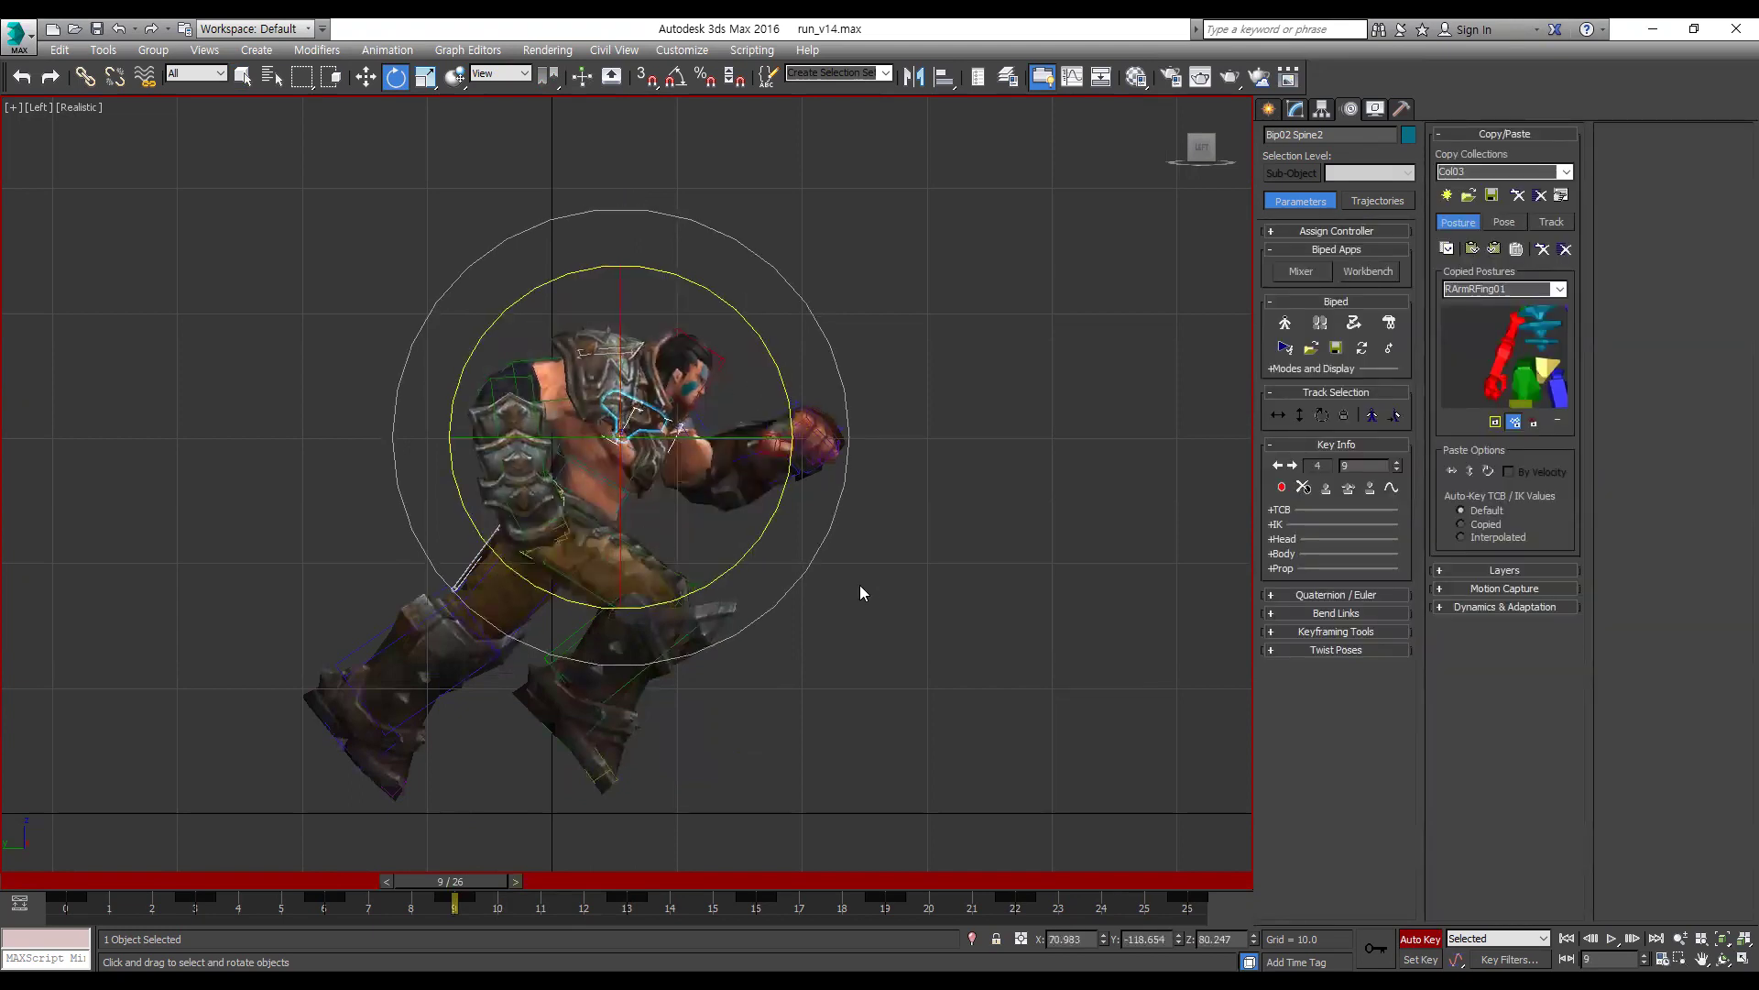
# Step: Rotate the Bip02 Spine1 bone slightly forward at frame 9, checking it against the neighbouring frames
pyautogui.click(852, 609)
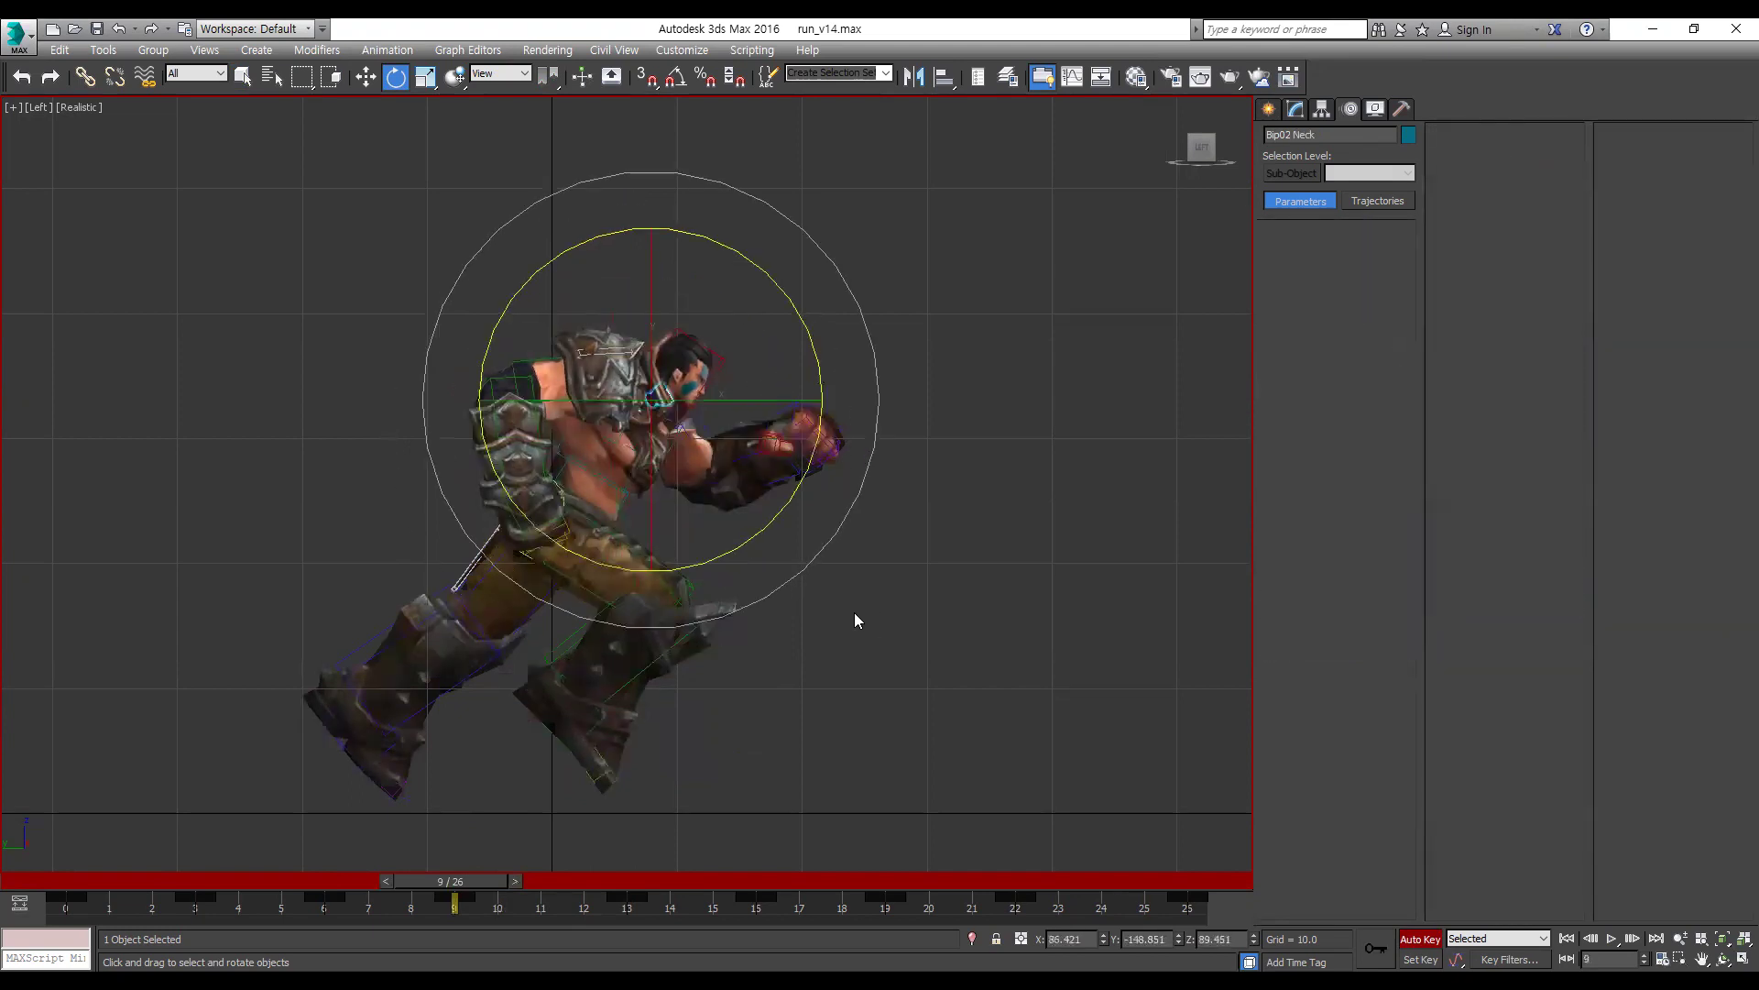
pyautogui.click(648, 458)
pyautogui.moveTo(751, 407); pyautogui.dragTo(763, 424)
pyautogui.press(',')
pyautogui.press('.')
pyautogui.press('.')
pyautogui.press('.')
pyautogui.press('.')
pyautogui.press('.')
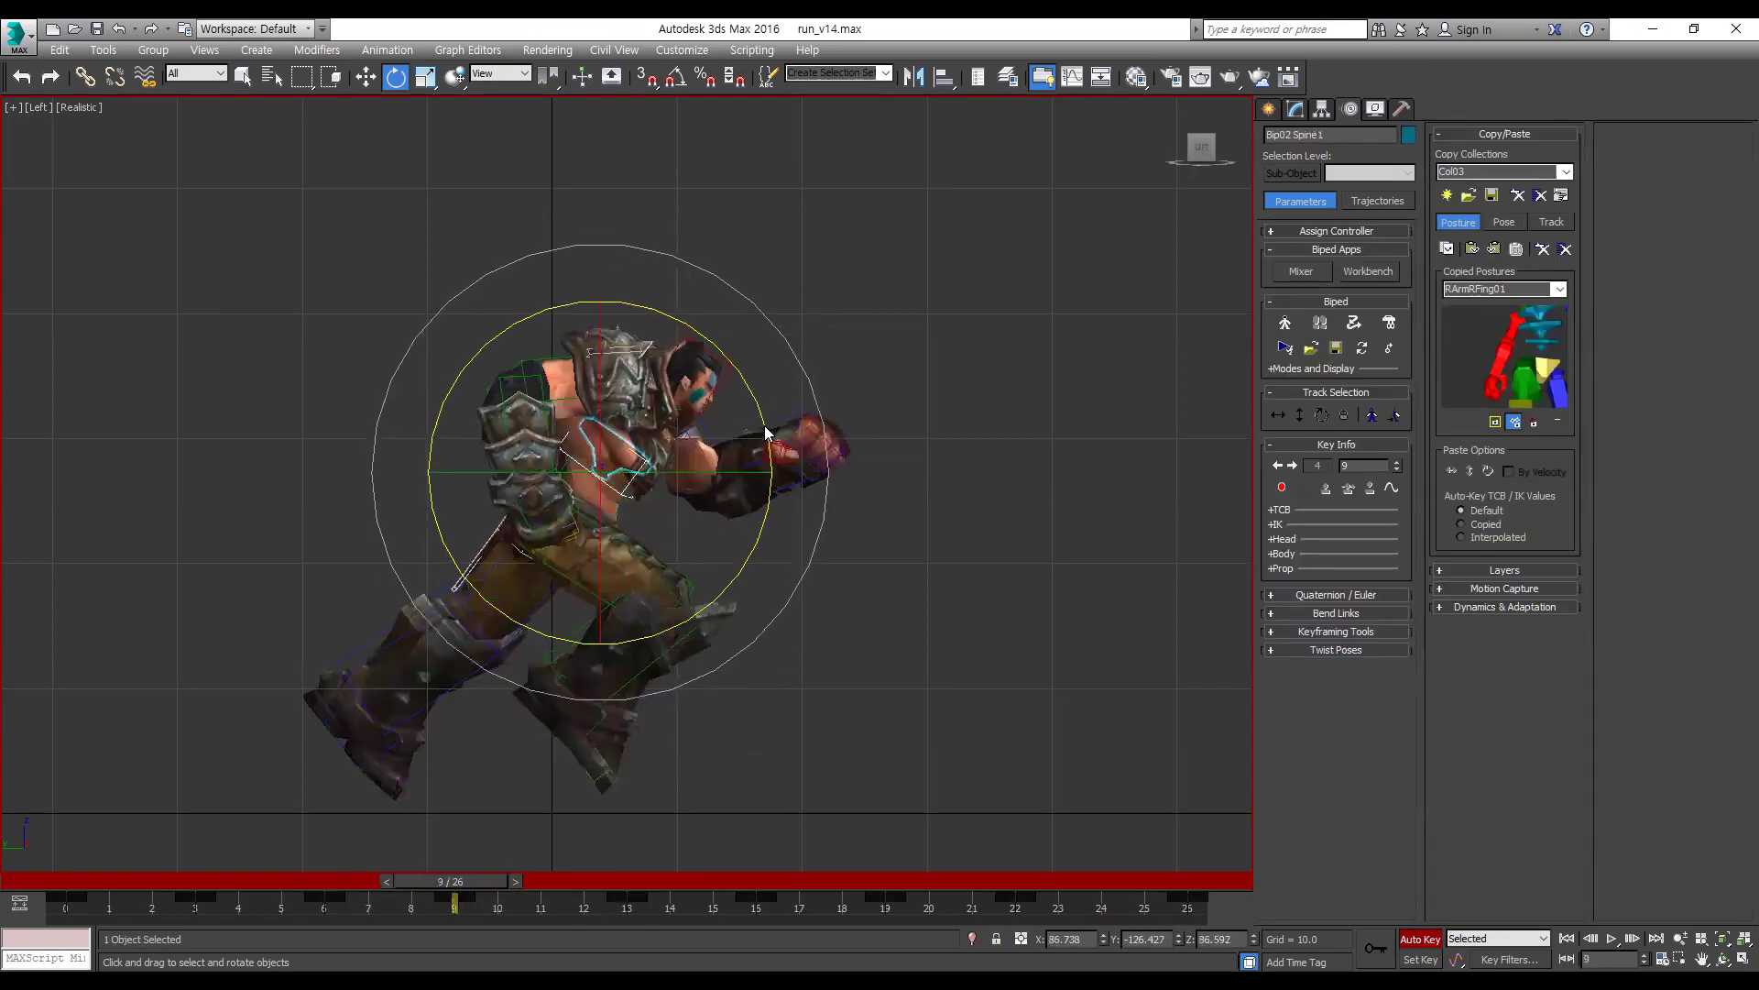
pyautogui.press(',')
pyautogui.press(',')
pyautogui.press(',')
pyautogui.press(',')
pyautogui.press(',')
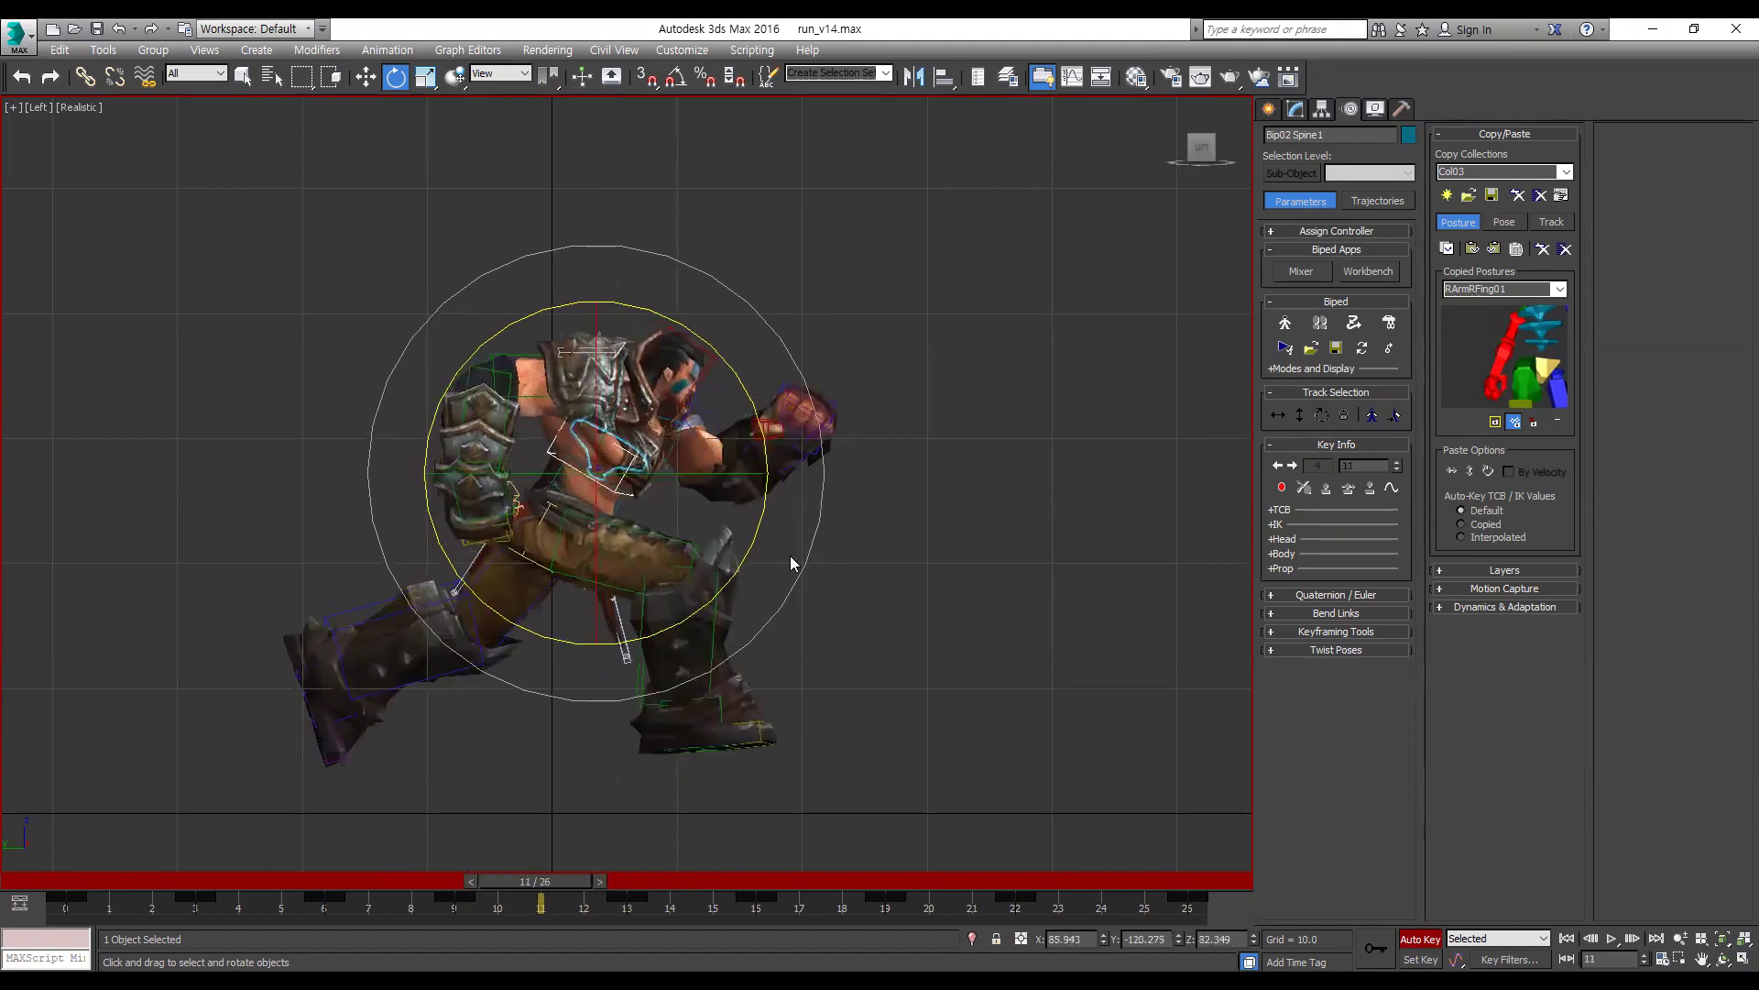
# Step: Try to rotate Bip02 Spine1 slightly forward at frame 11
pyautogui.press('.')
pyautogui.press('.')
pyautogui.press('.')
pyautogui.moveTo(751, 406); pyautogui.dragTo(758, 411)
pyautogui.press('.')
pyautogui.press('.')
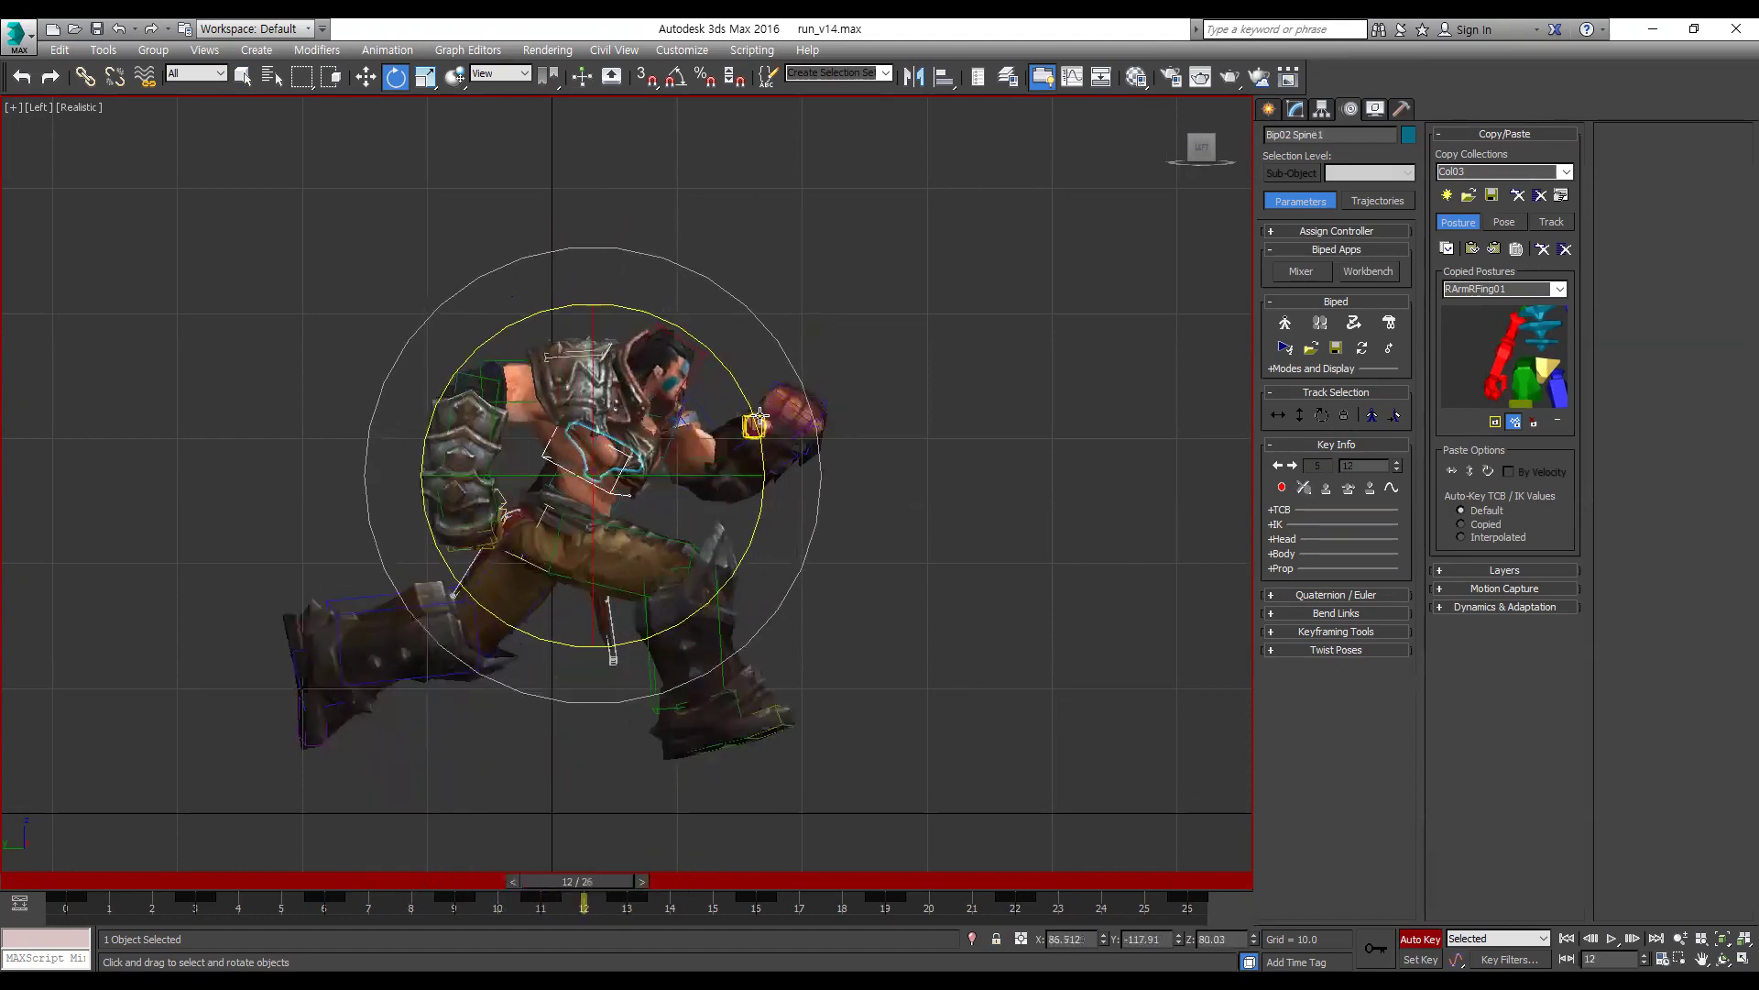
pyautogui.press(',')
pyautogui.press(',')
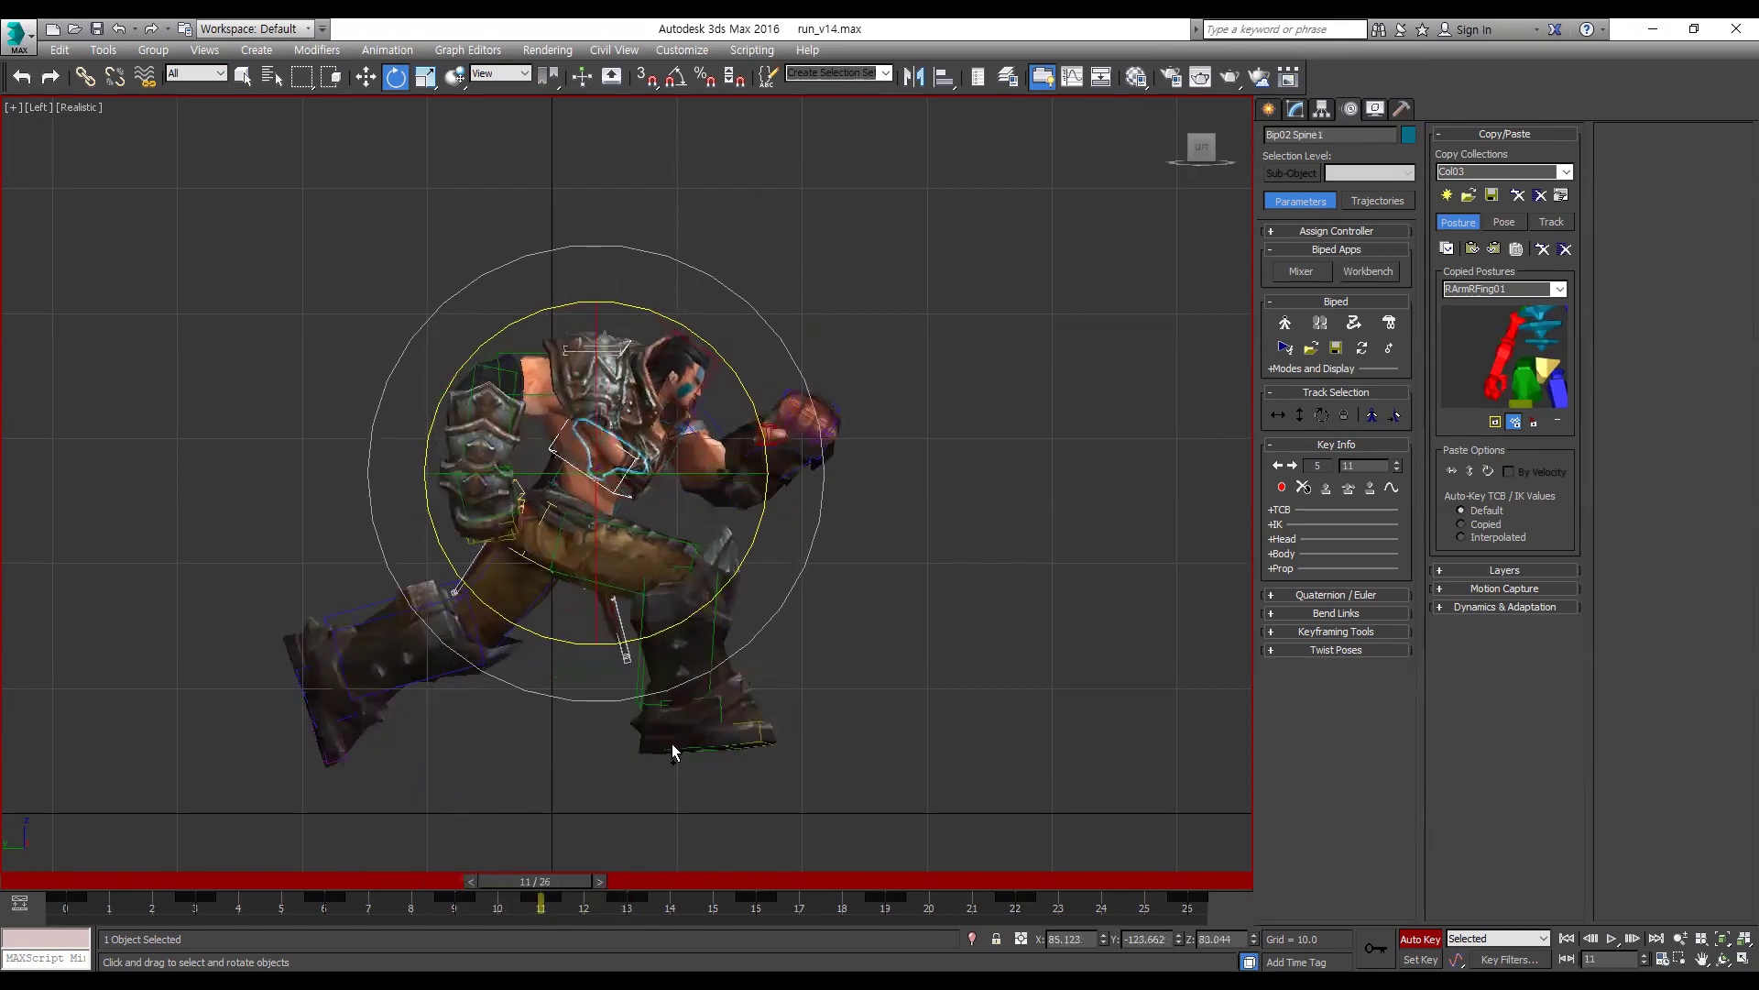
# Step: Step back and forth through frames 7 to 14 to examine the torso's up-and-down motion
pyautogui.press('.')
pyautogui.press('.')
pyautogui.press('.')
pyautogui.press('.')
pyautogui.press('.')
pyautogui.press('.')
pyautogui.press('.')
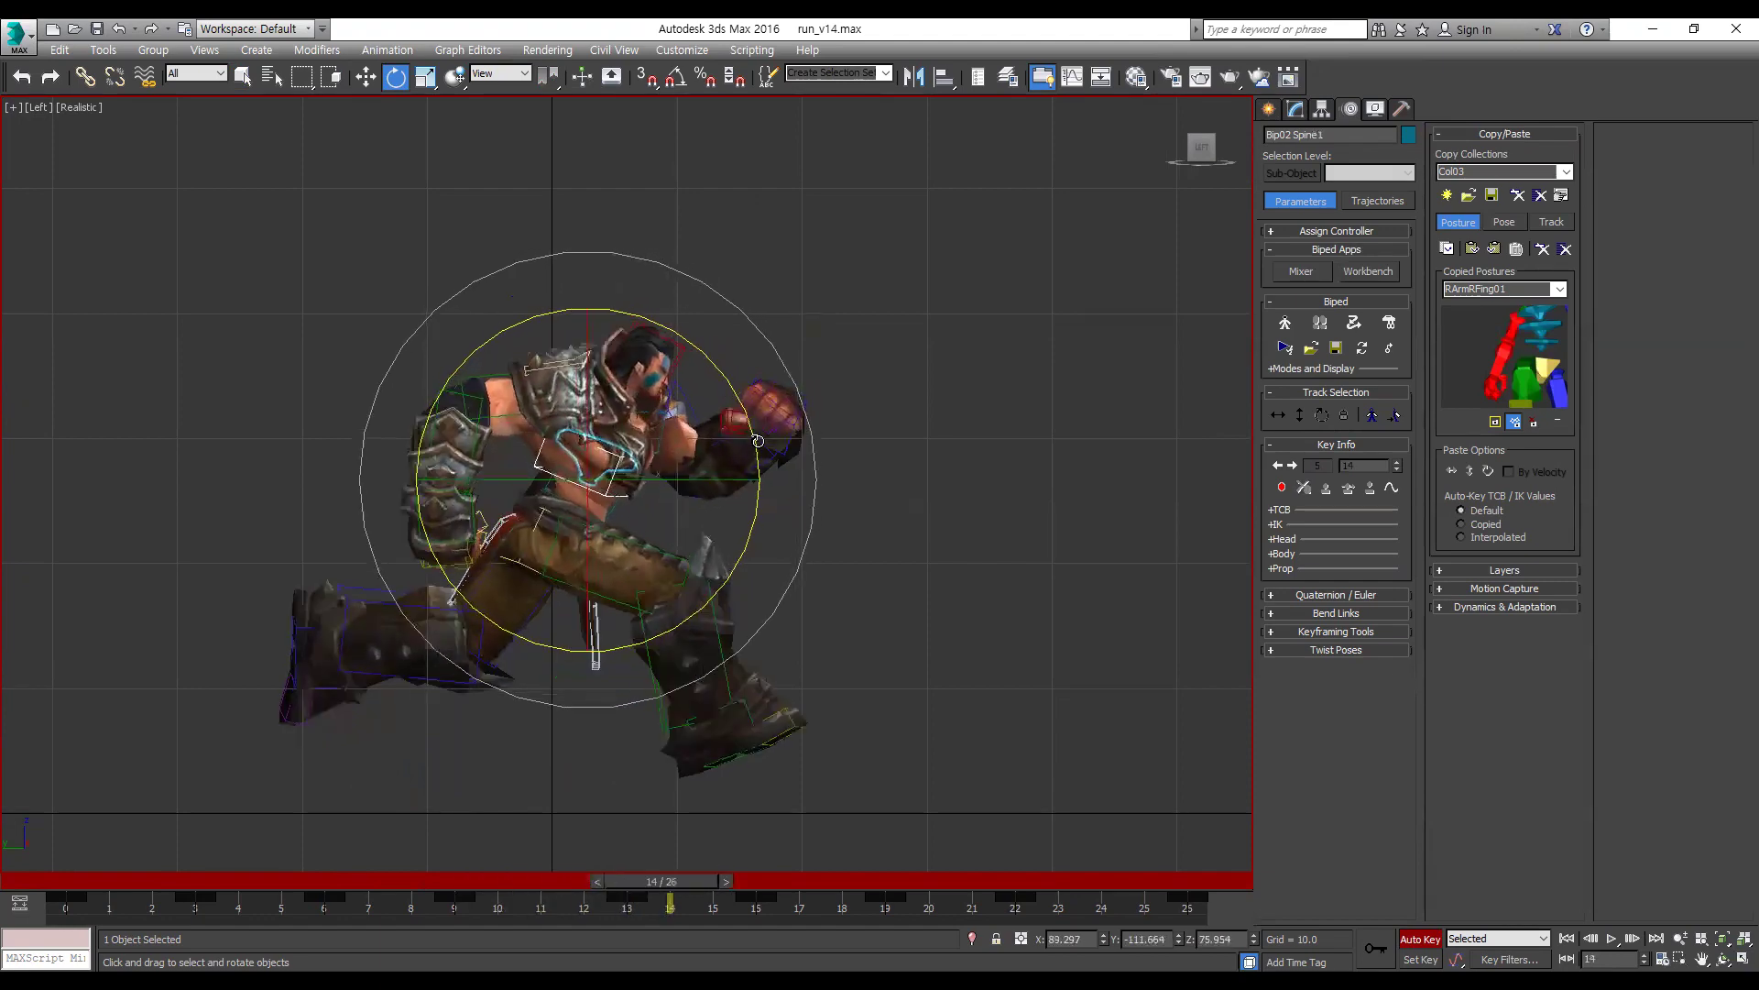
pyautogui.press(',')
pyautogui.press(',')
pyautogui.press(',')
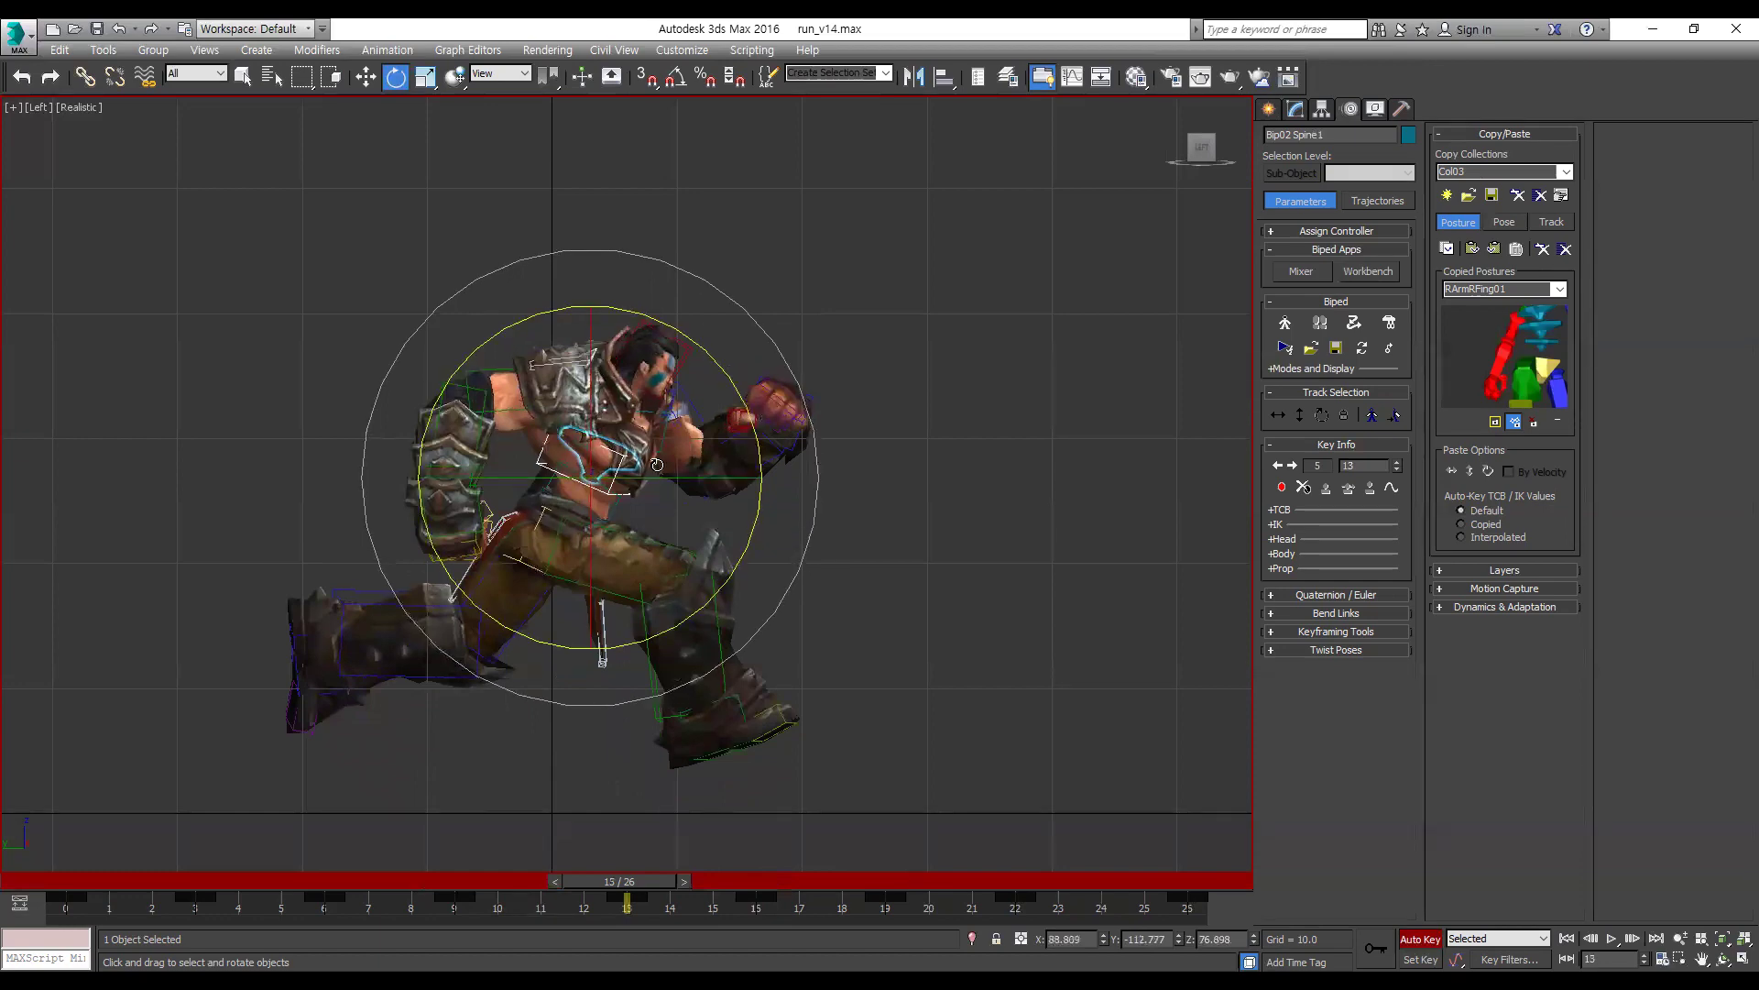
pyautogui.press(',')
pyautogui.press(',')
pyautogui.press(',')
pyautogui.press(',')
pyautogui.press(',')
pyautogui.press(',')
pyautogui.press(',')
pyautogui.press(',')
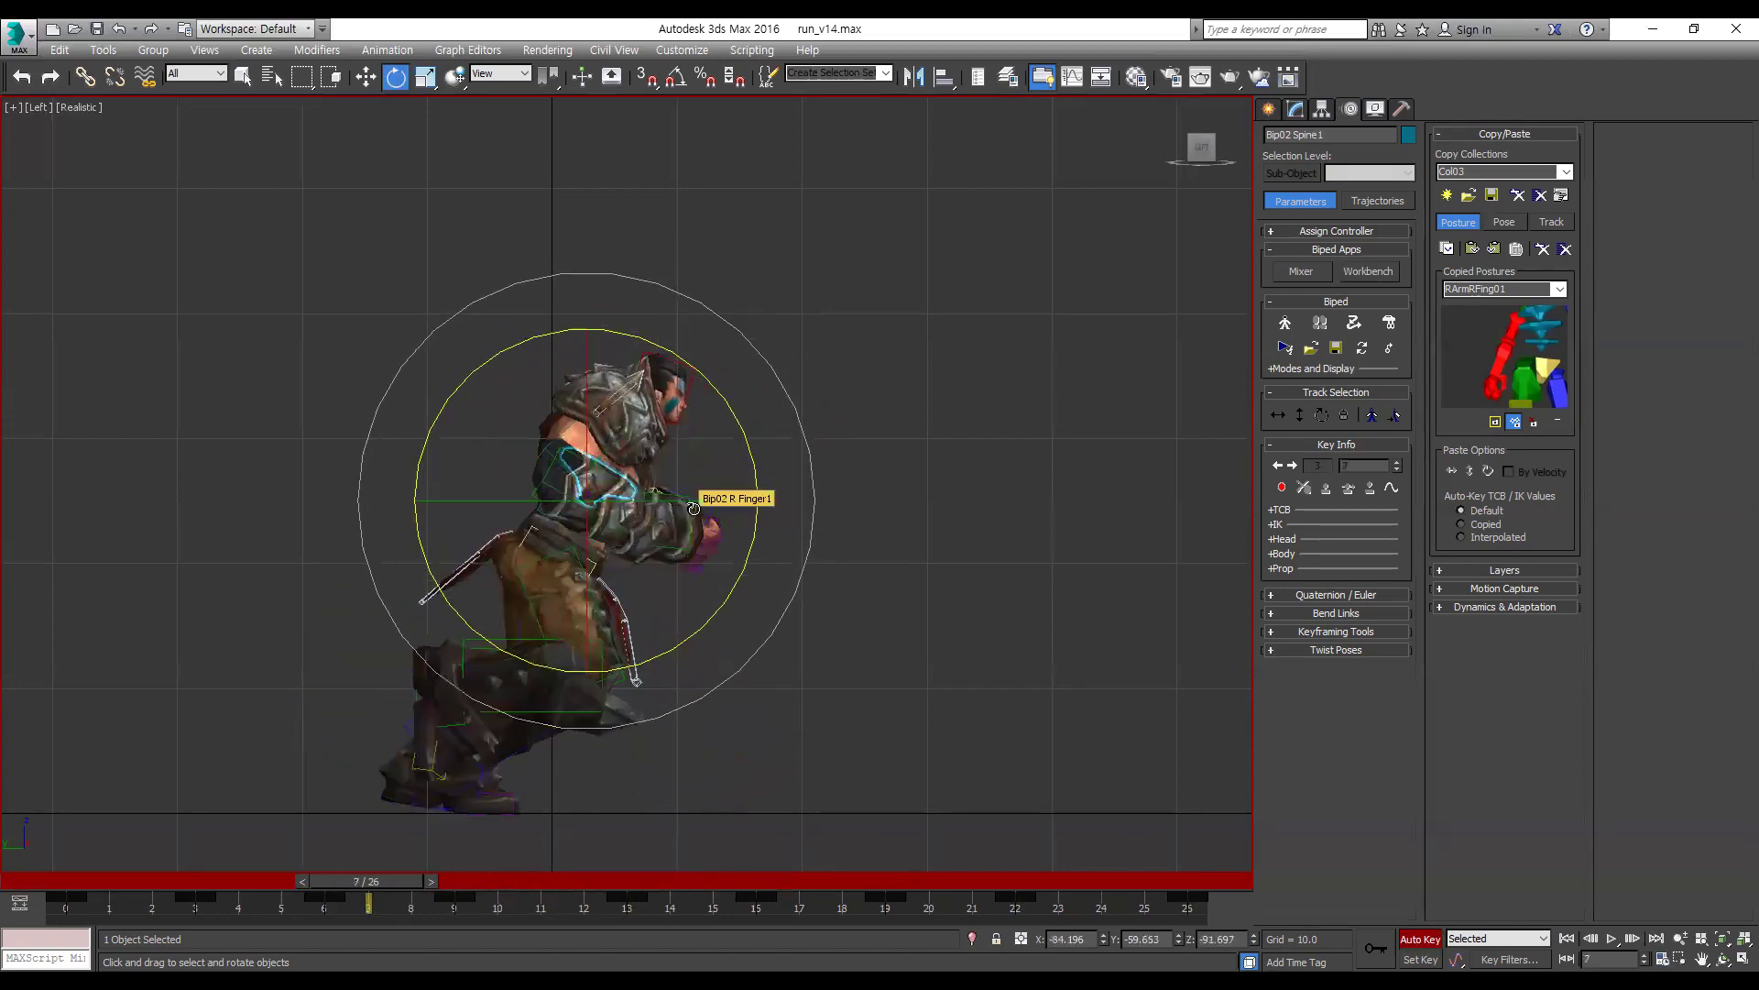
pyautogui.press('.')
pyautogui.press('.')
pyautogui.press('.')
pyautogui.press('.')
pyautogui.press('.')
pyautogui.press('.')
pyautogui.press('.')
pyautogui.press('.')
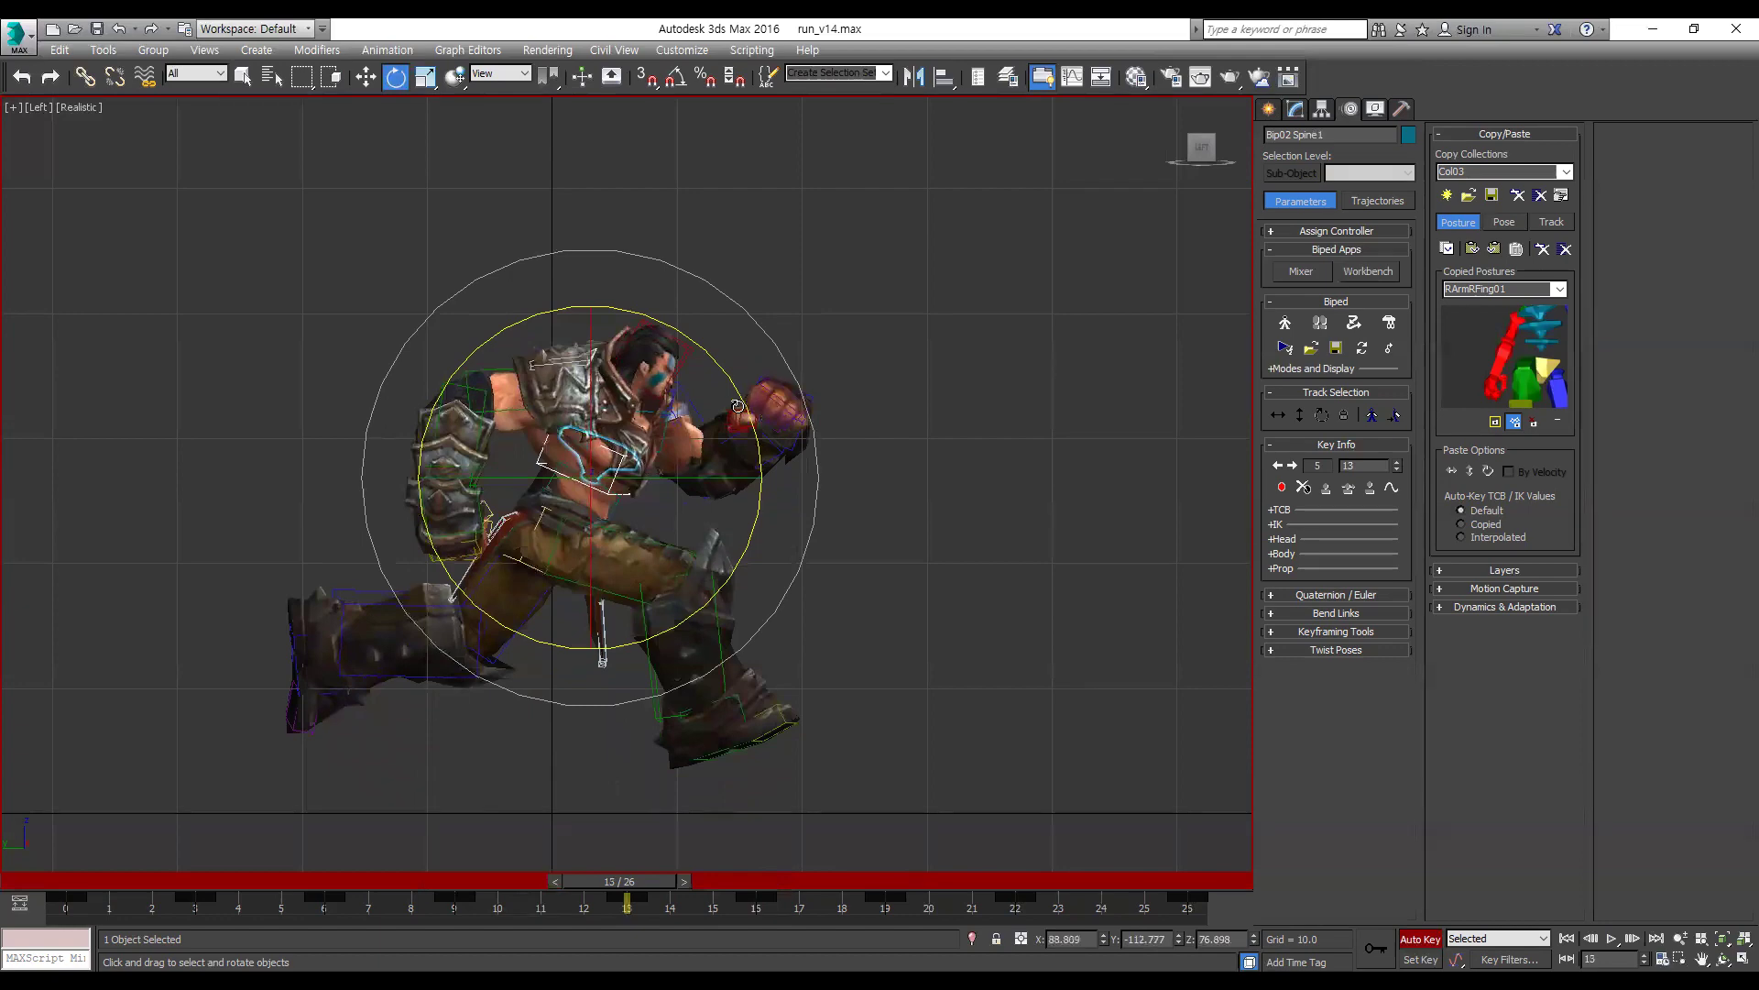
# Step: Rotate Bip02 Spine1 forward at frame 13 and check the motion over the preceding frames
pyautogui.moveTo(743, 403); pyautogui.dragTo(820, 437)
pyautogui.press(',')
pyautogui.press(',')
pyautogui.press(',')
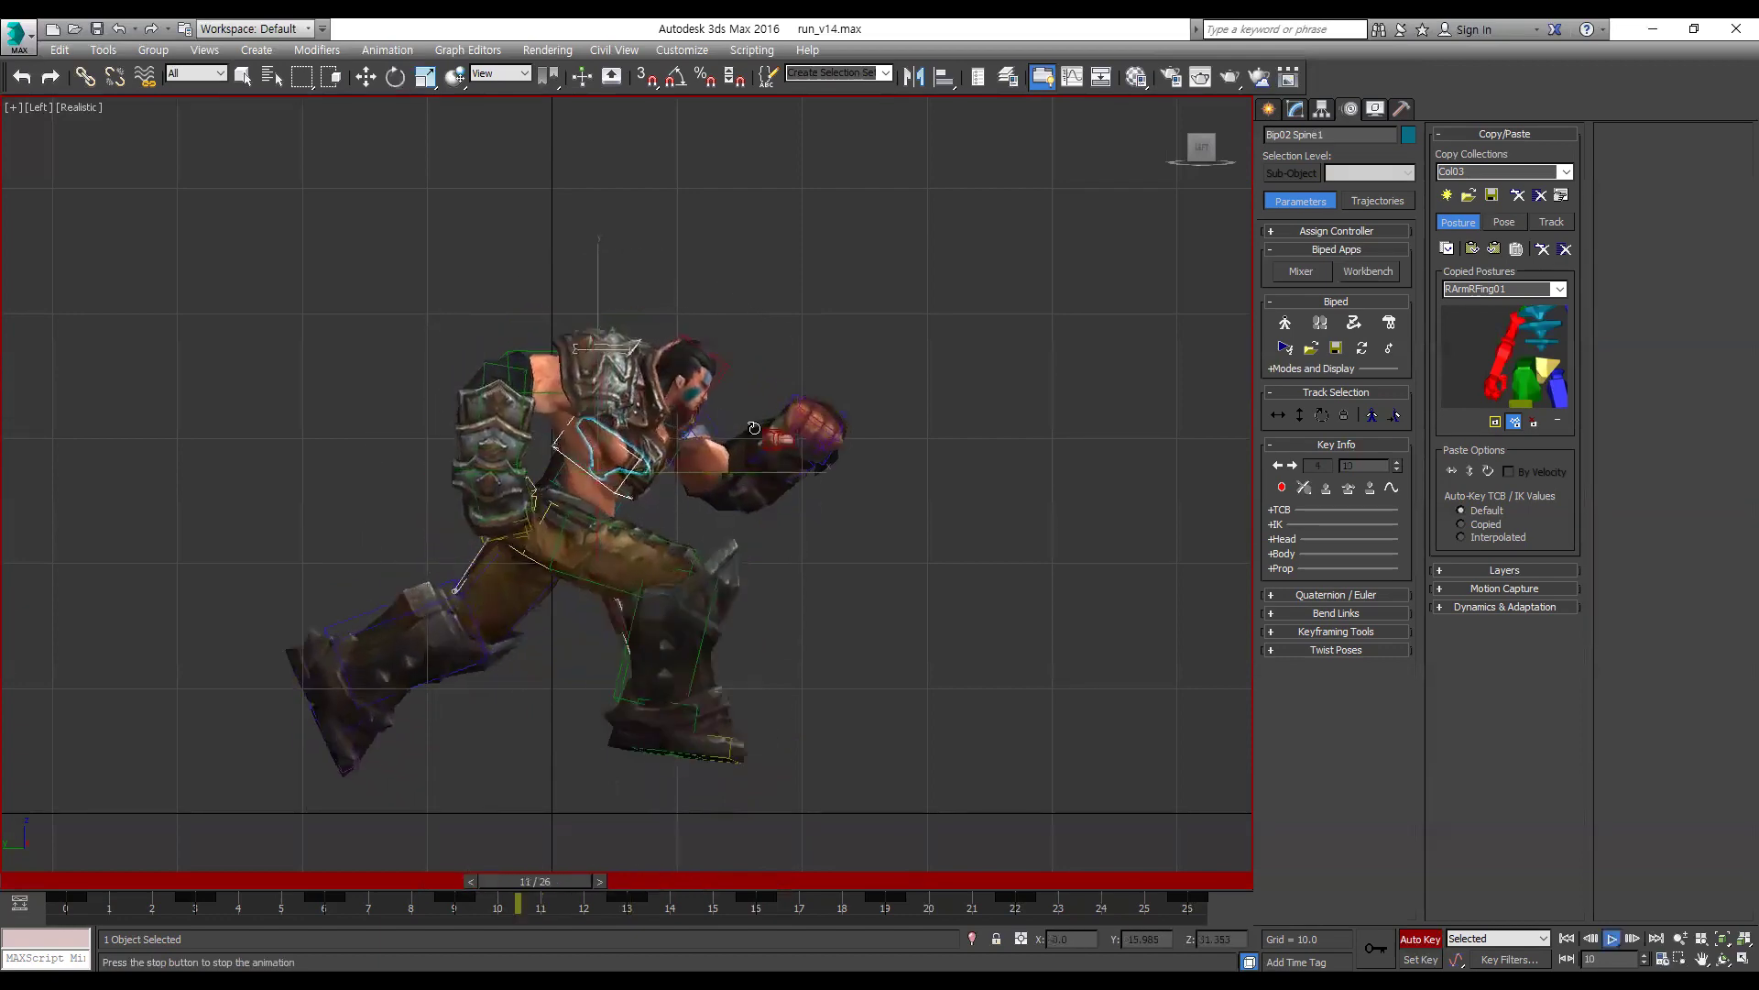
pyautogui.press('.')
pyautogui.press('.')
pyautogui.press('.')
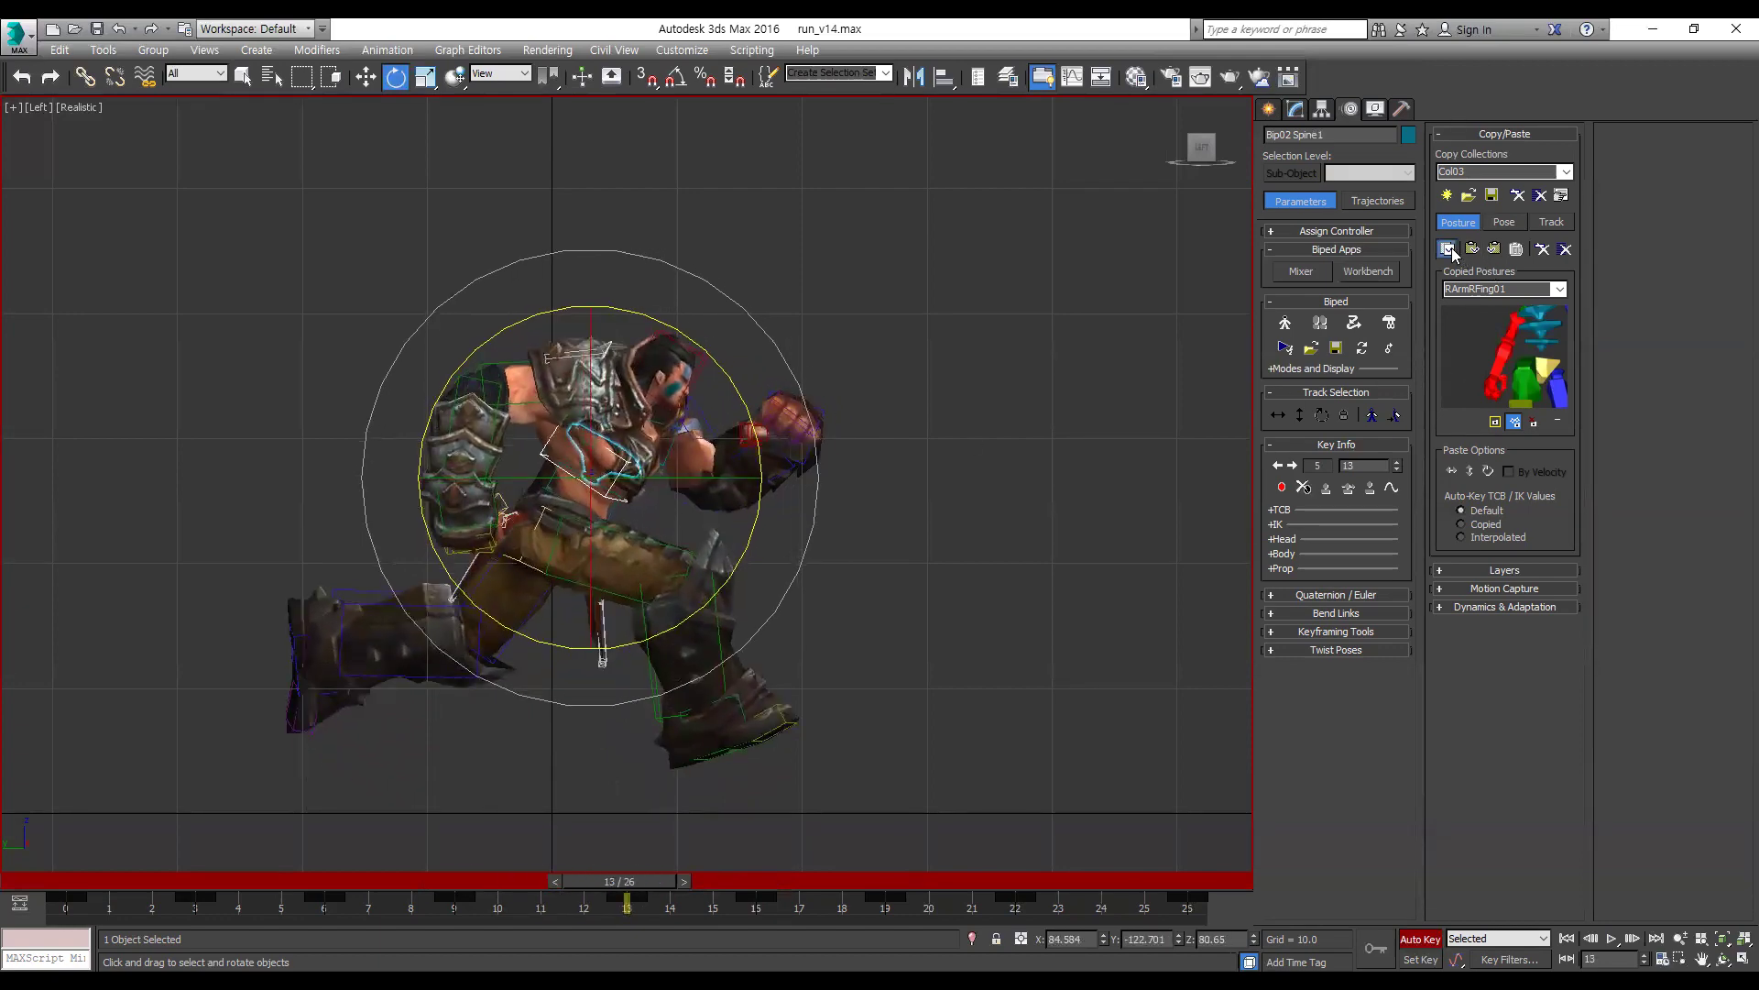
# Step: Copy the Bip02 Spine1 posture at frame 13 and paste it opposite at the end of the 26-frame cycle
pyautogui.click(1450, 248)
pyautogui.press('.')
pyautogui.press('.')
pyautogui.press('.')
pyautogui.press('.')
pyautogui.press('.')
pyautogui.press('.')
pyautogui.press('.')
pyautogui.press('.')
pyautogui.press('.')
pyautogui.press('.')
pyautogui.press('.')
pyautogui.press('.')
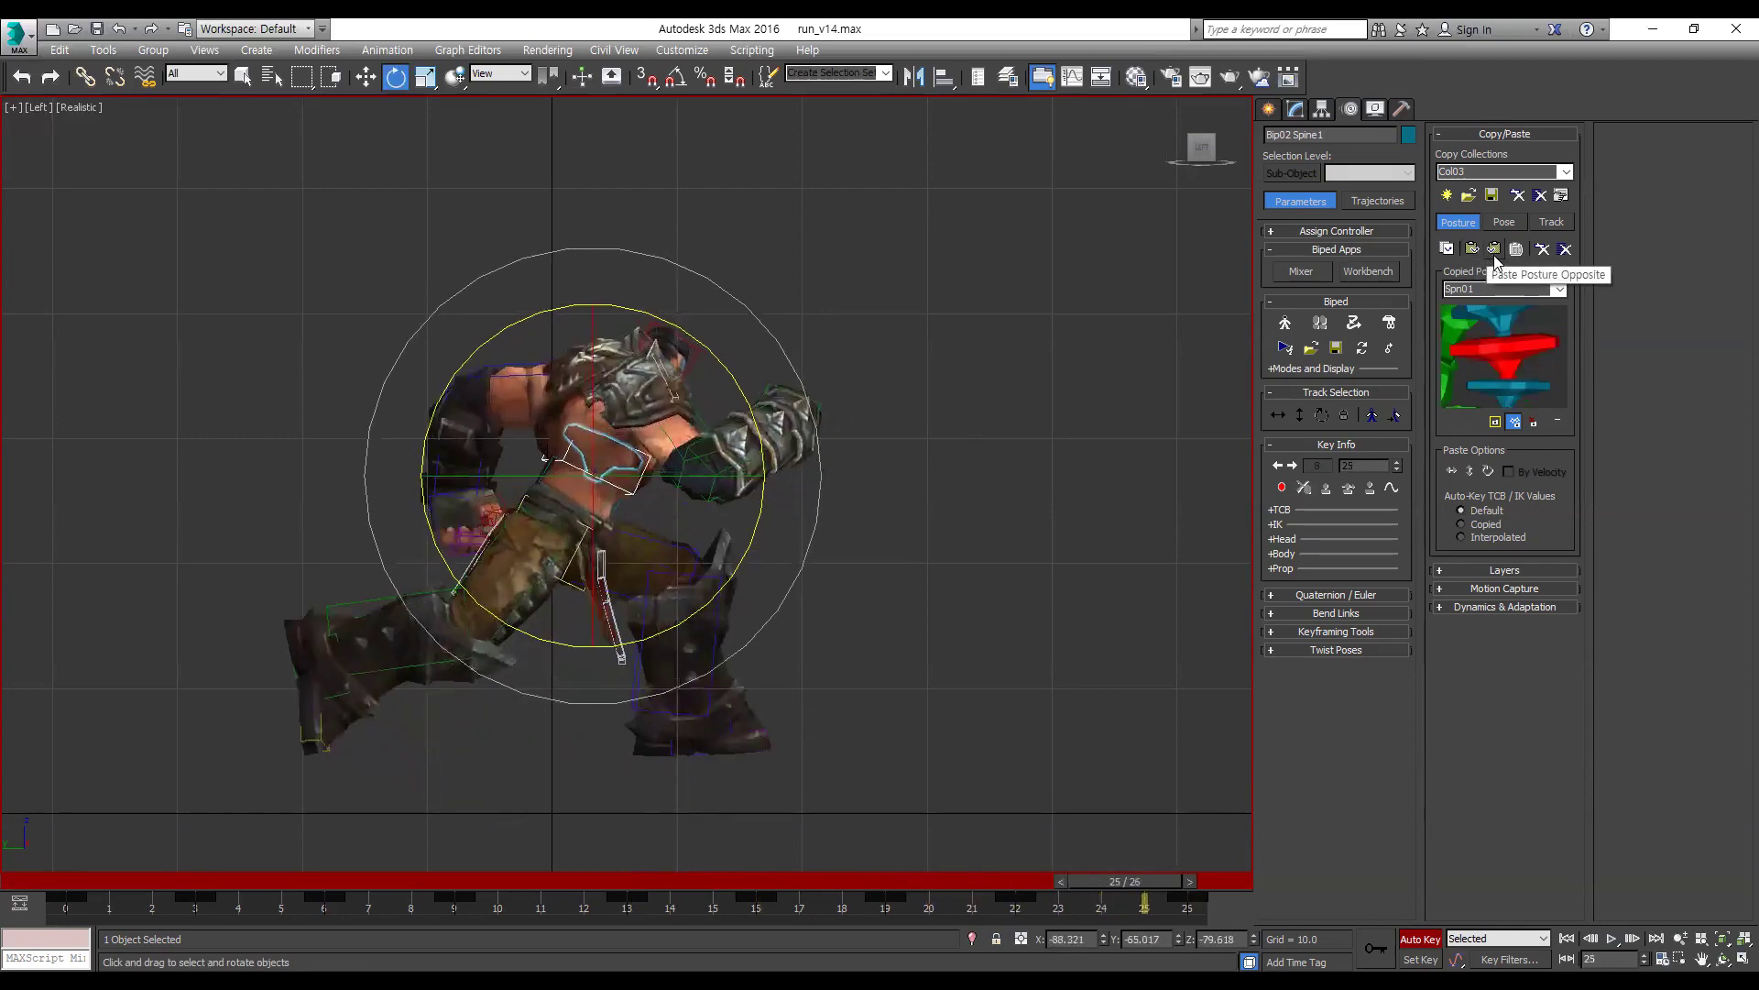
pyautogui.press('.')
pyautogui.press('.')
pyautogui.press('.')
pyautogui.press('.')
pyautogui.press('.')
pyautogui.press('.')
pyautogui.press('.')
pyautogui.press('.')
pyautogui.press('.')
pyautogui.press('.')
pyautogui.press('.')
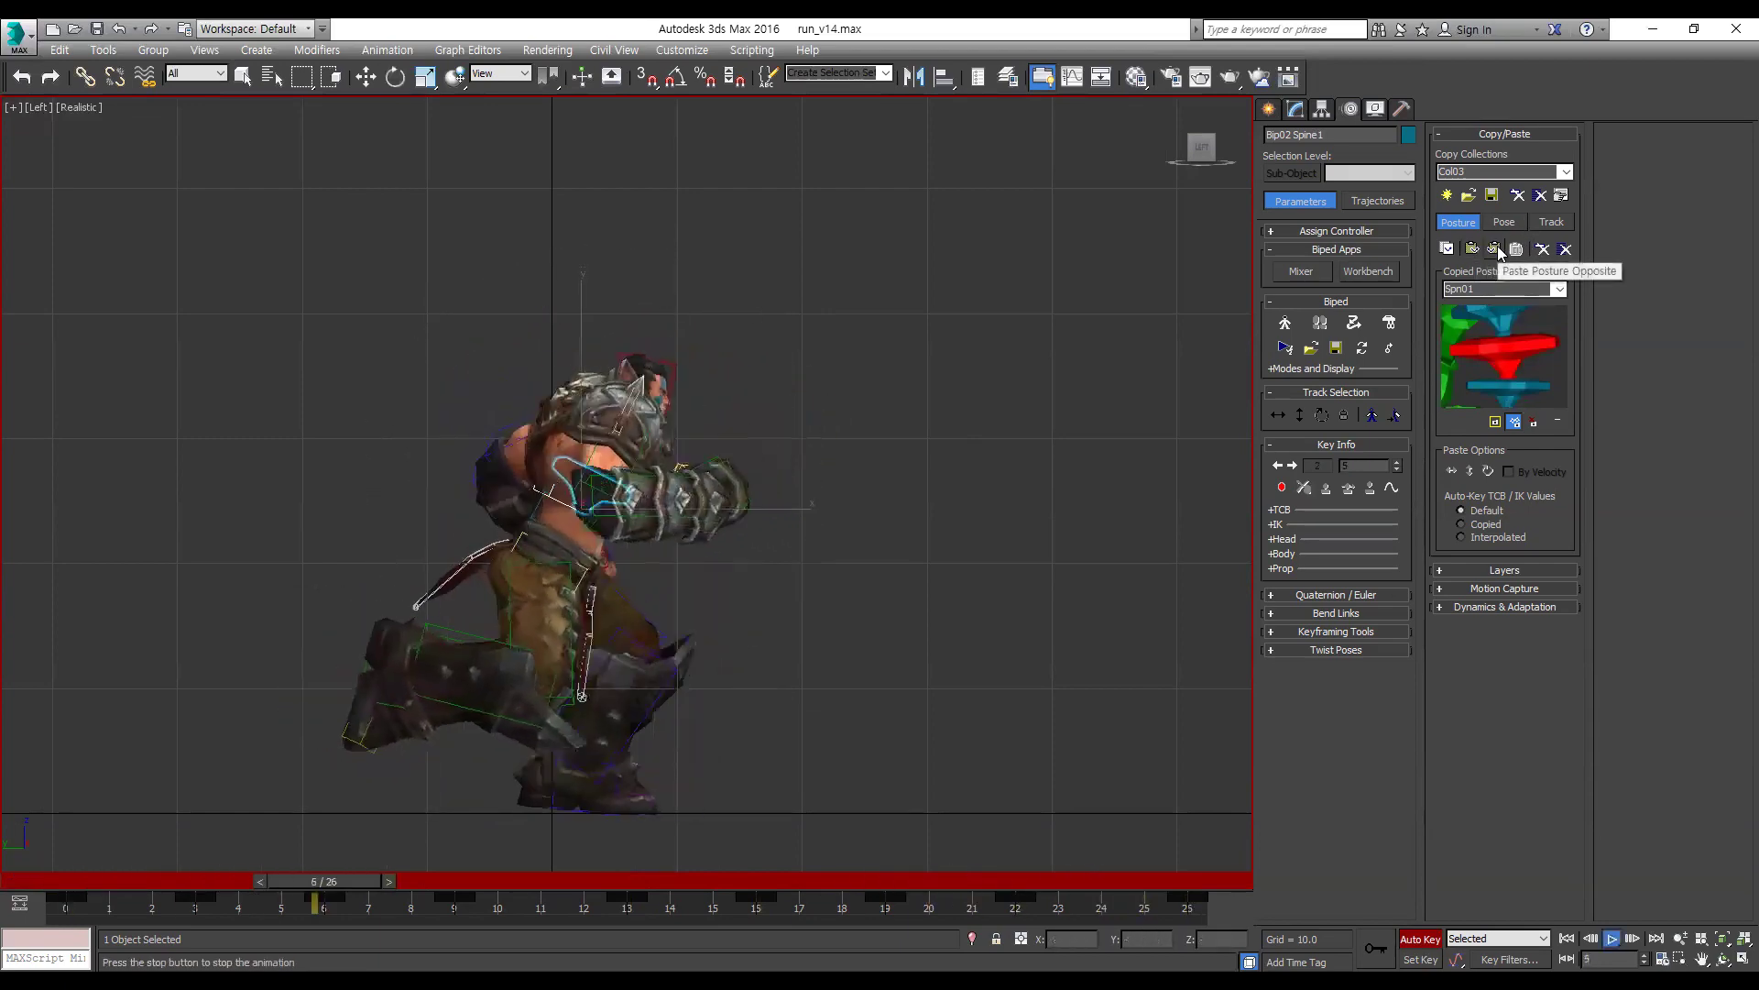
# Step: Copy the Bip02 Spine1 posture at frame 9, paste it opposite at frame 22, and play back the cycle
pyautogui.click(1449, 250)
pyautogui.press('.')
pyautogui.press('.')
pyautogui.press('.')
pyautogui.press('.')
pyautogui.press('.')
pyautogui.press('.')
pyautogui.press('.')
pyautogui.press('.')
pyautogui.press('.')
pyautogui.press('.')
pyautogui.press('.')
pyautogui.press('.')
pyautogui.press('.')
pyautogui.press('/')
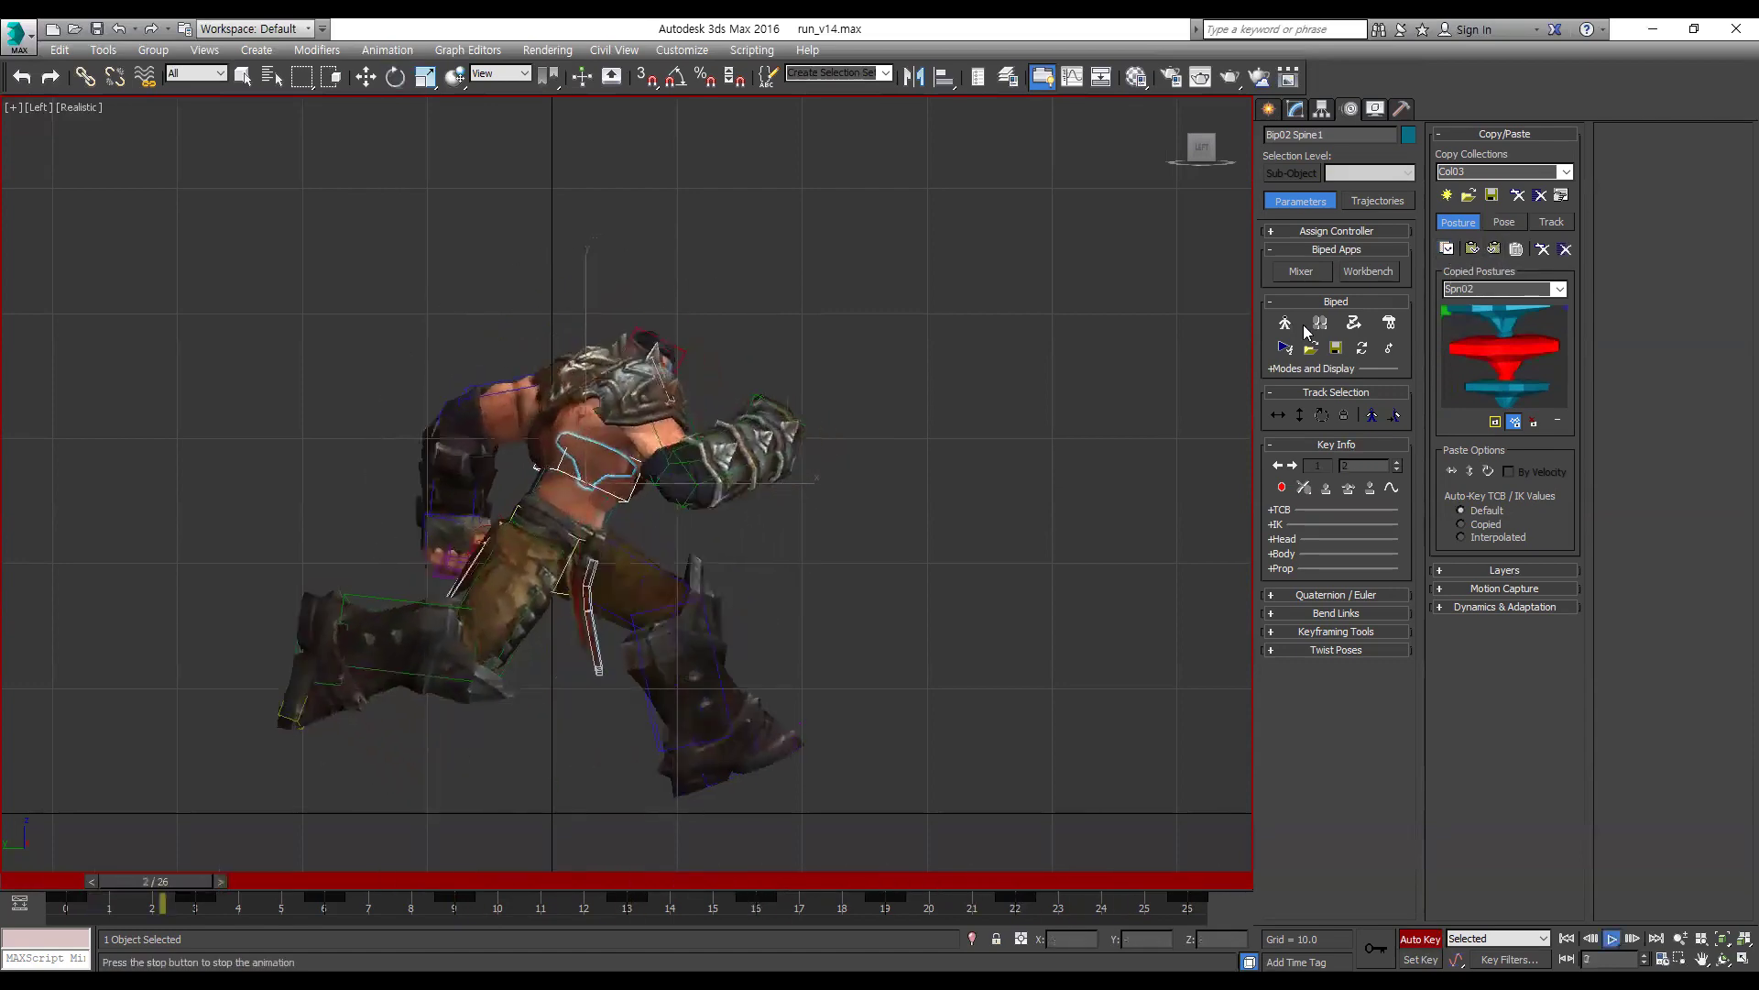
pyautogui.press('e')
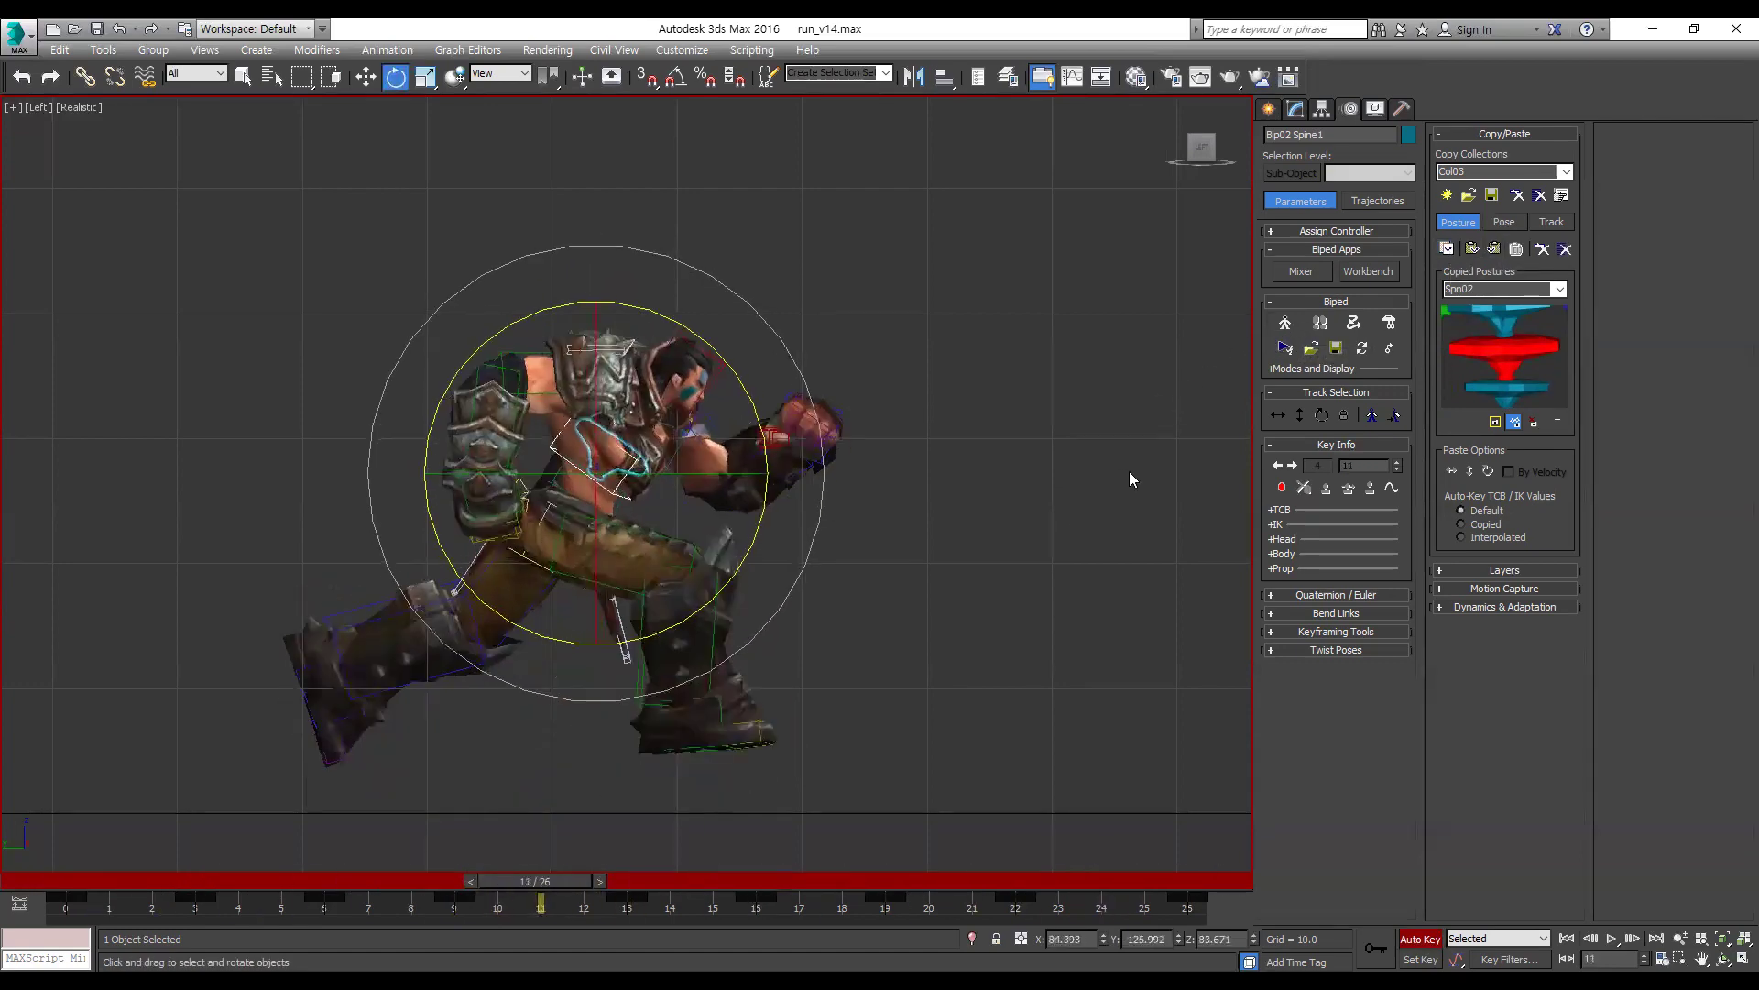
pyautogui.press('/')
# Step: Inspect the torso in wireframe at frame 3, rotate Bip02 Spine1 forward there, and check the following frames
pyautogui.moveTo(147, 884); pyautogui.dragTo(195, 882)
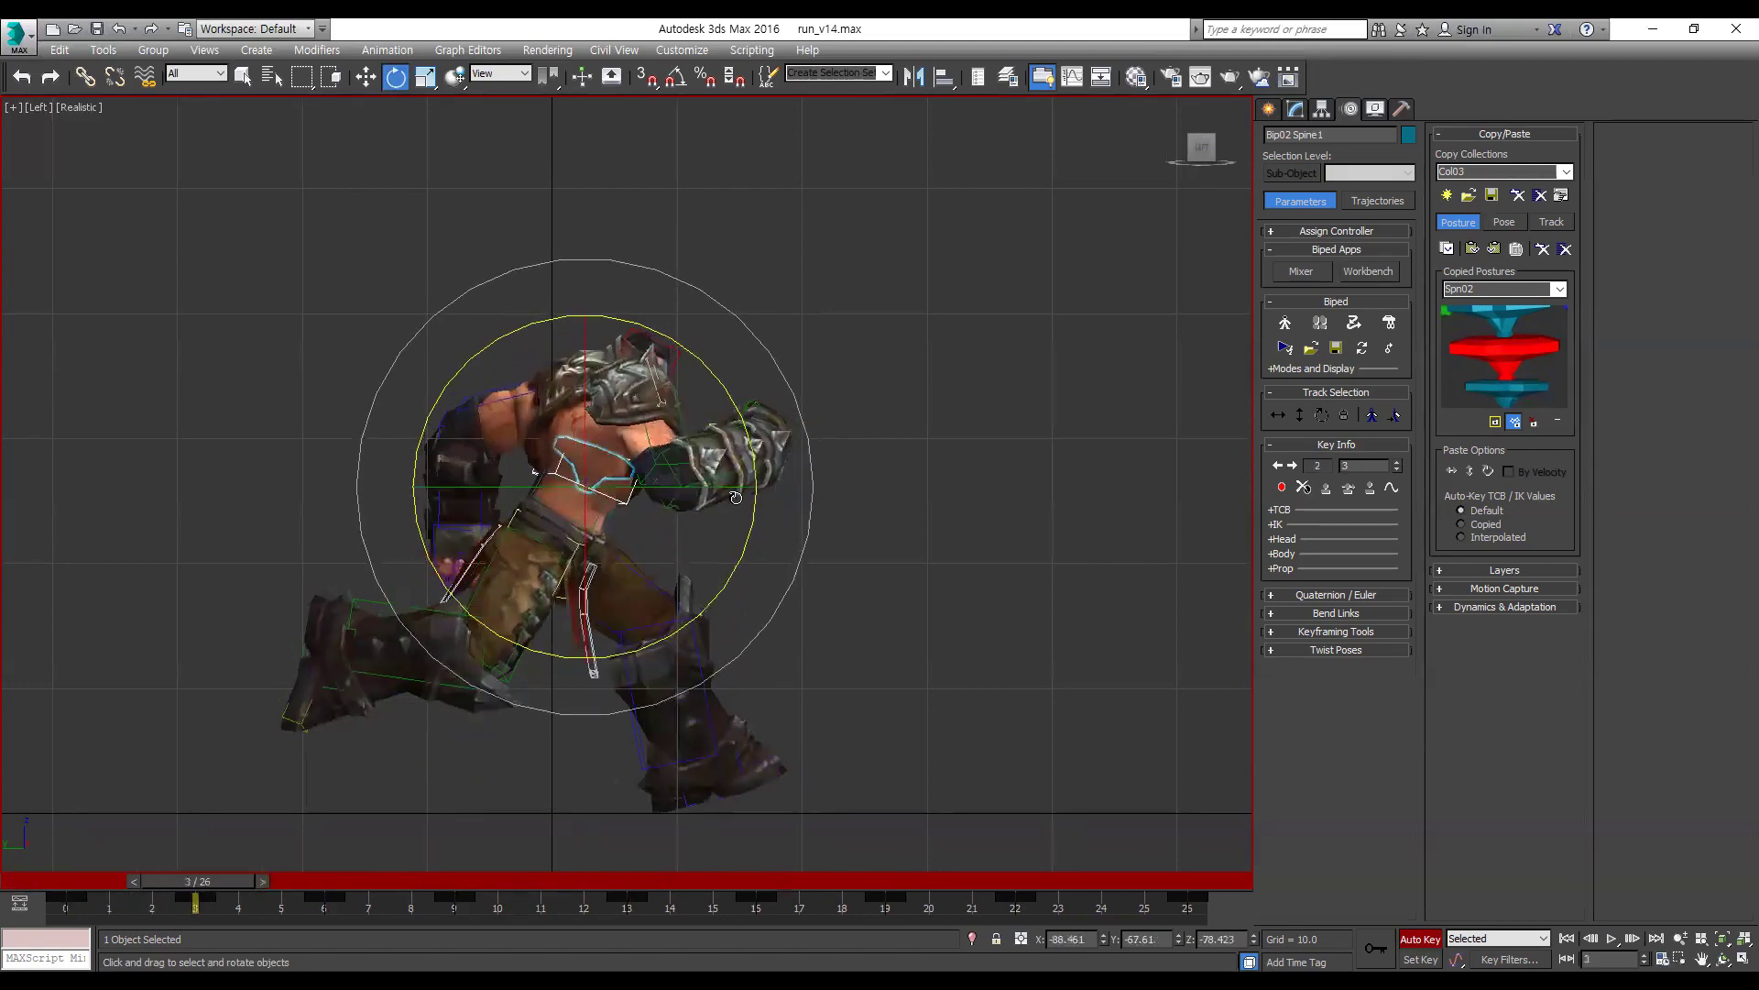
pyautogui.scroll(3, 582, 438)
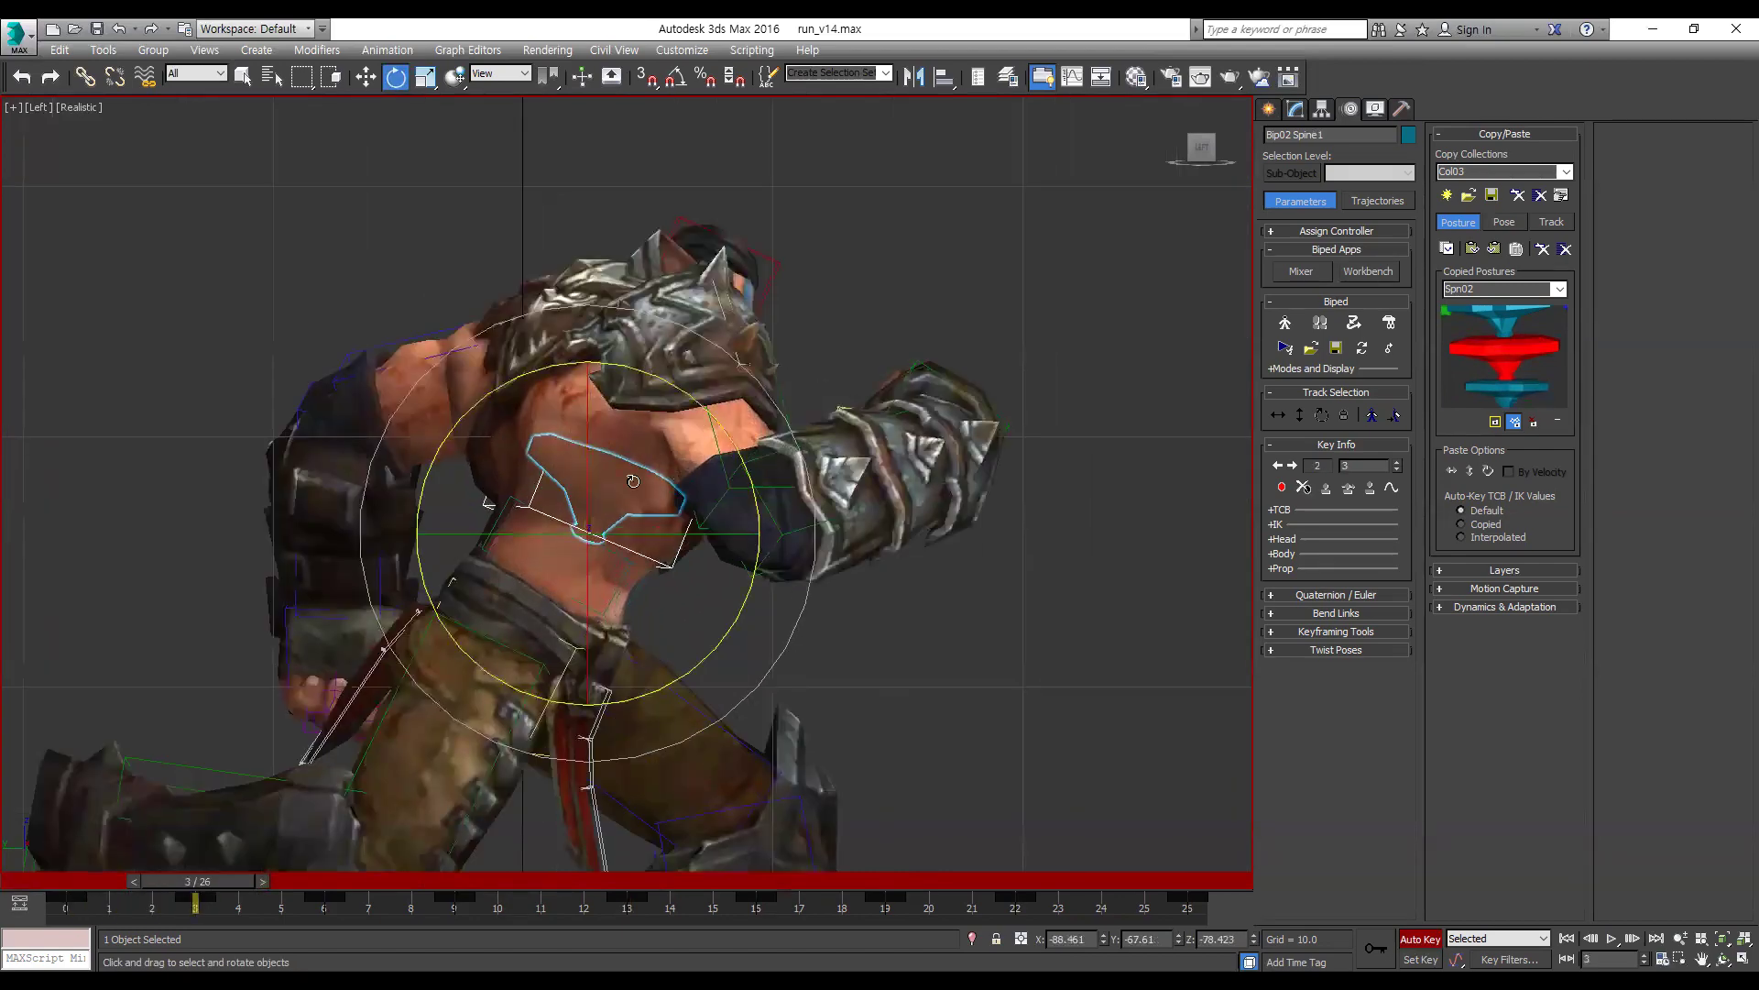
pyautogui.press('F3')
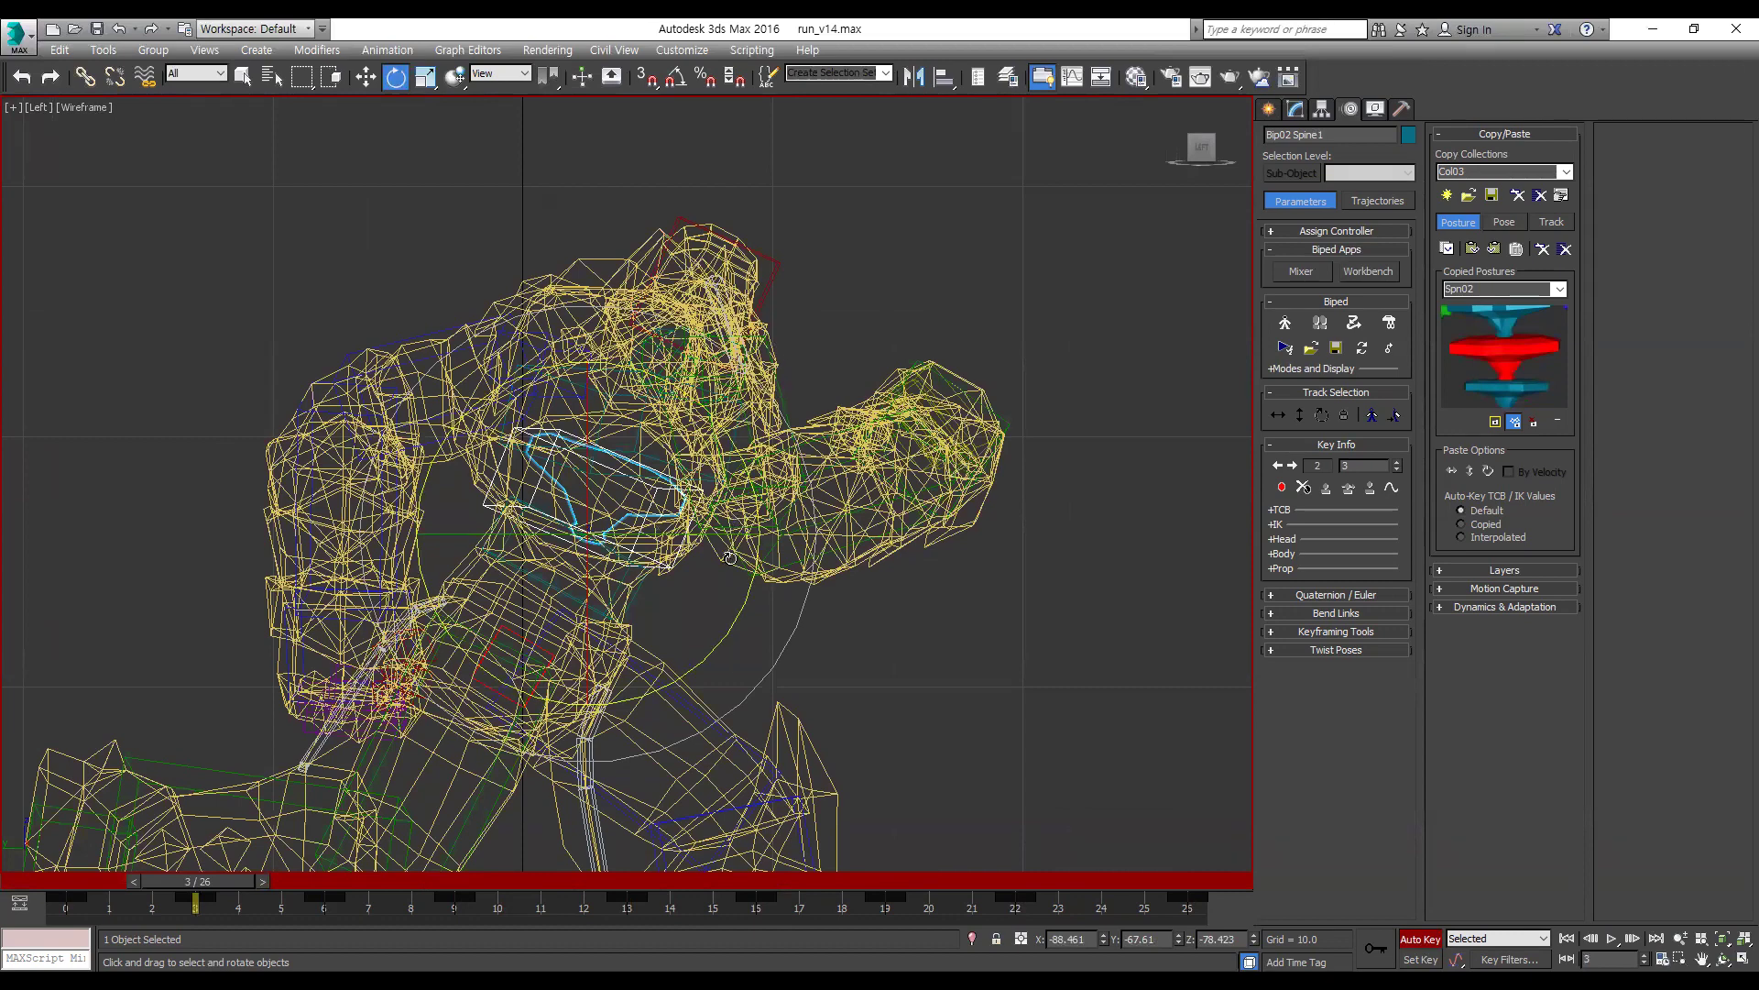
pyautogui.press('F3')
pyautogui.scroll(-4, 773, 460)
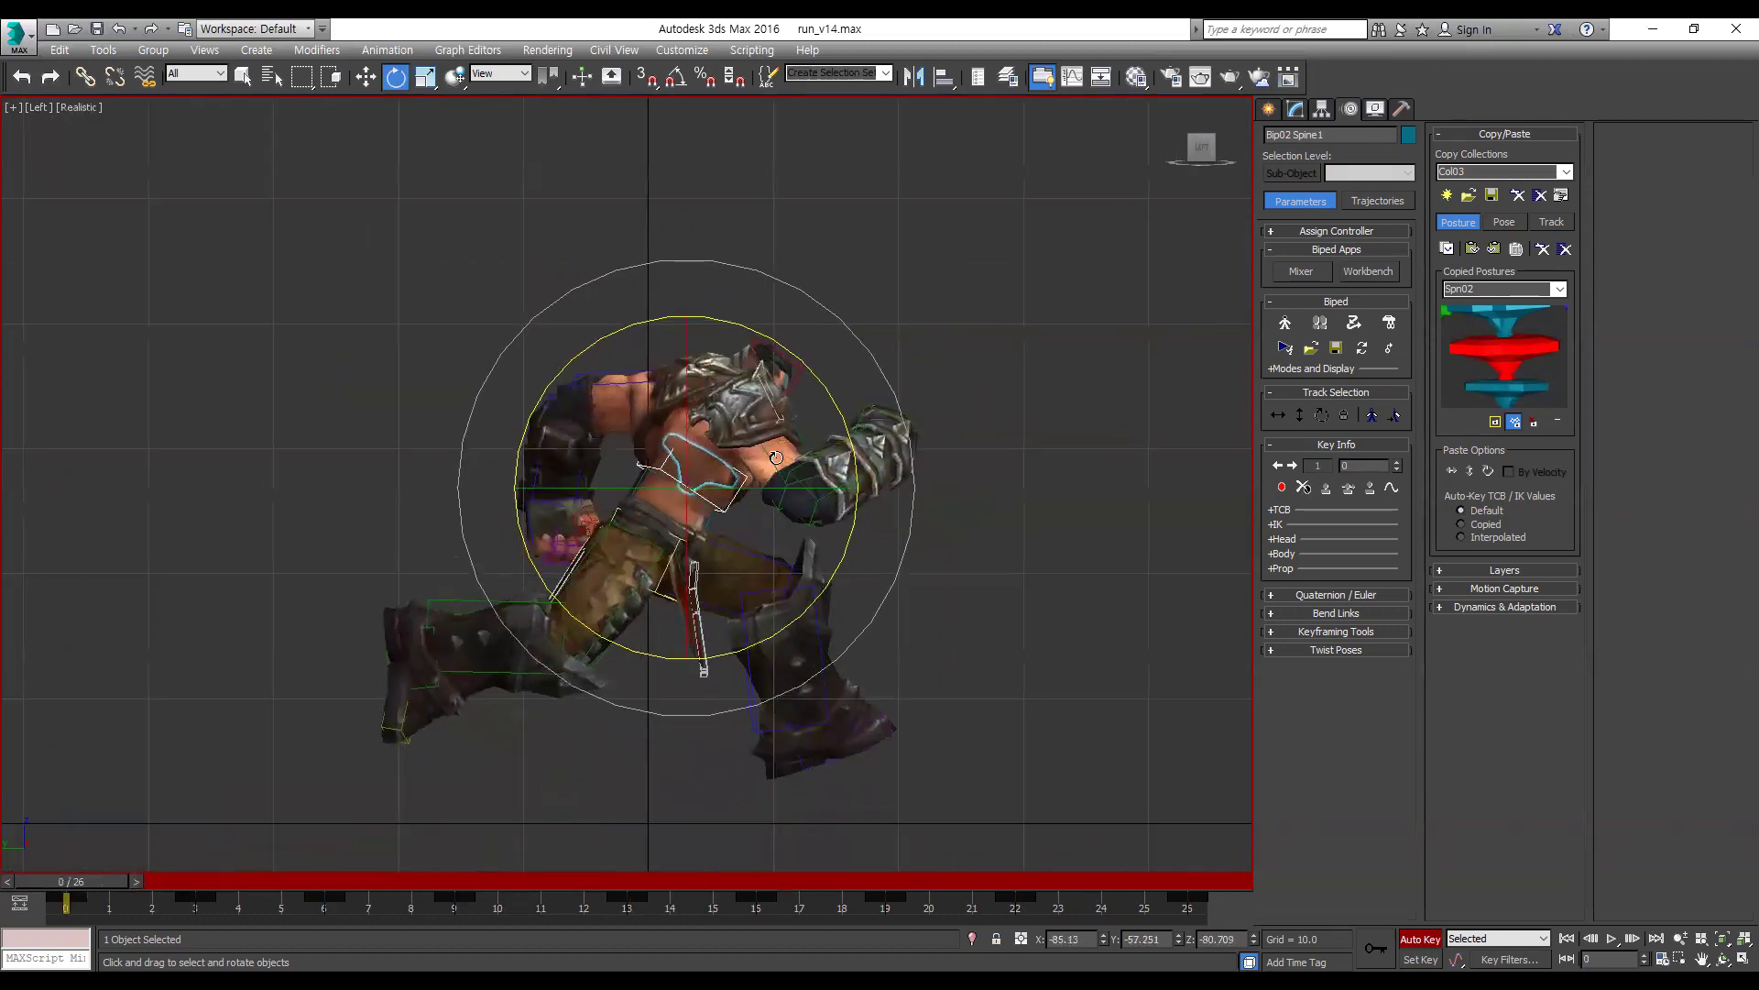
pyautogui.moveTo(804, 382); pyautogui.dragTo(827, 430)
pyautogui.press('.')
pyautogui.press('.')
pyautogui.press('.')
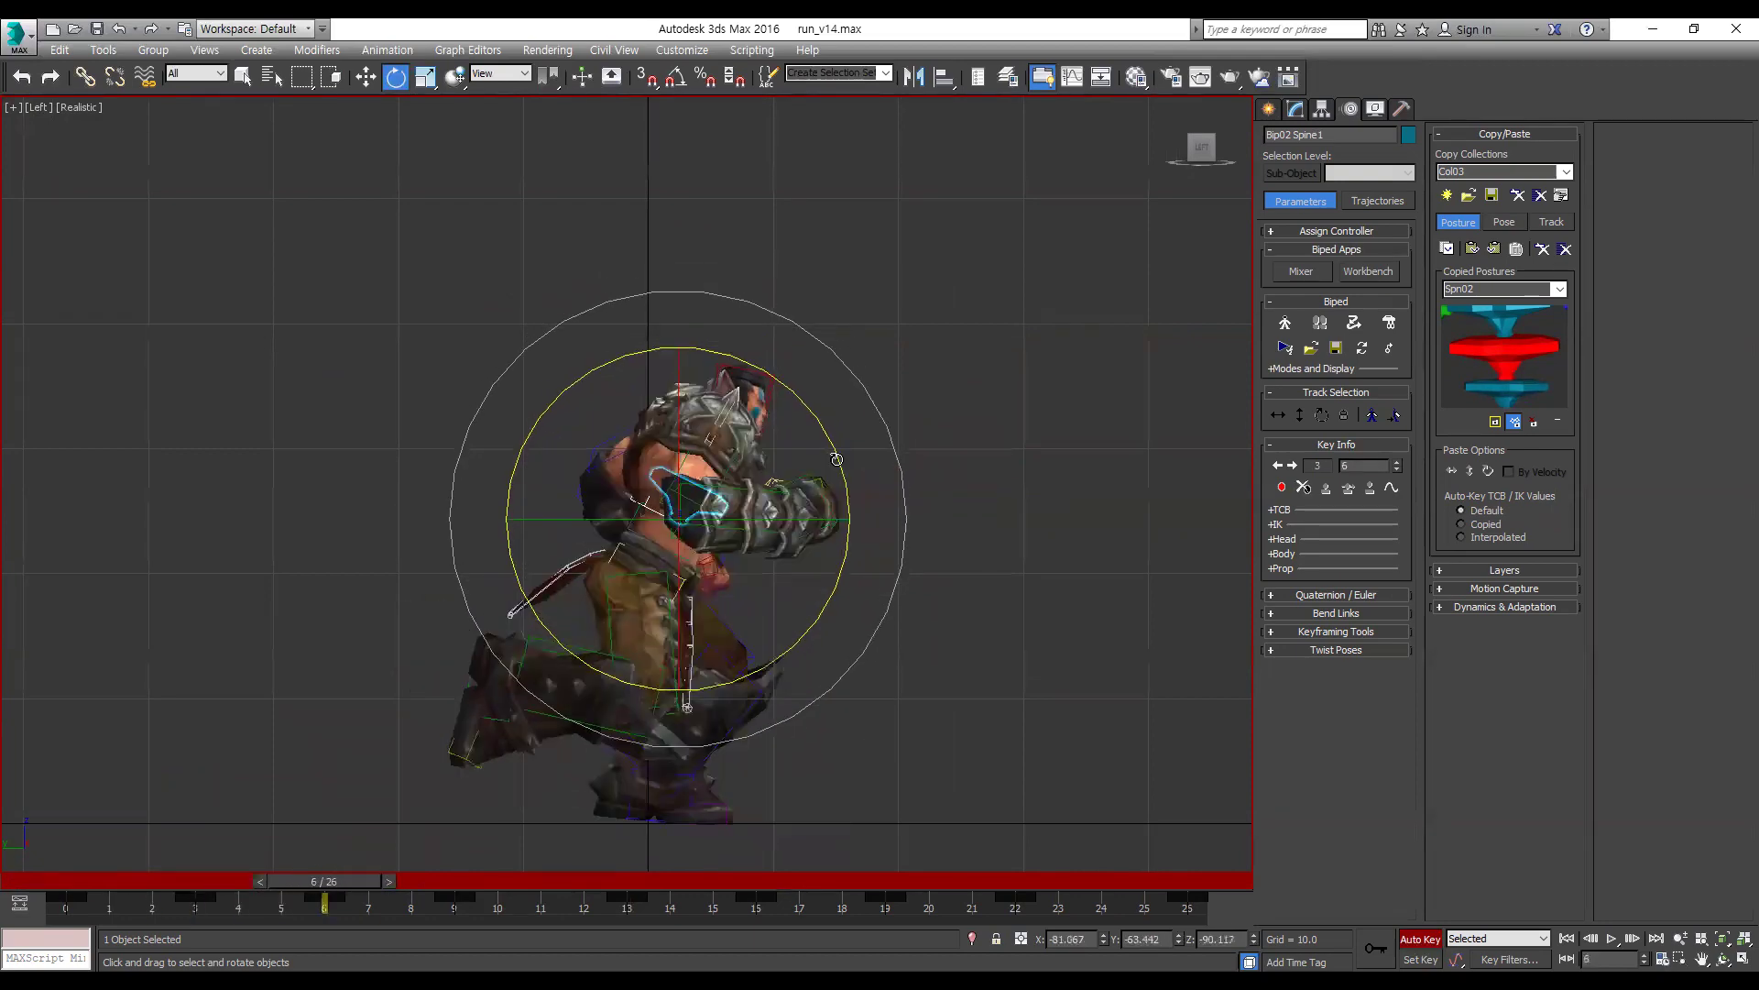
pyautogui.press('.')
pyautogui.press('.')
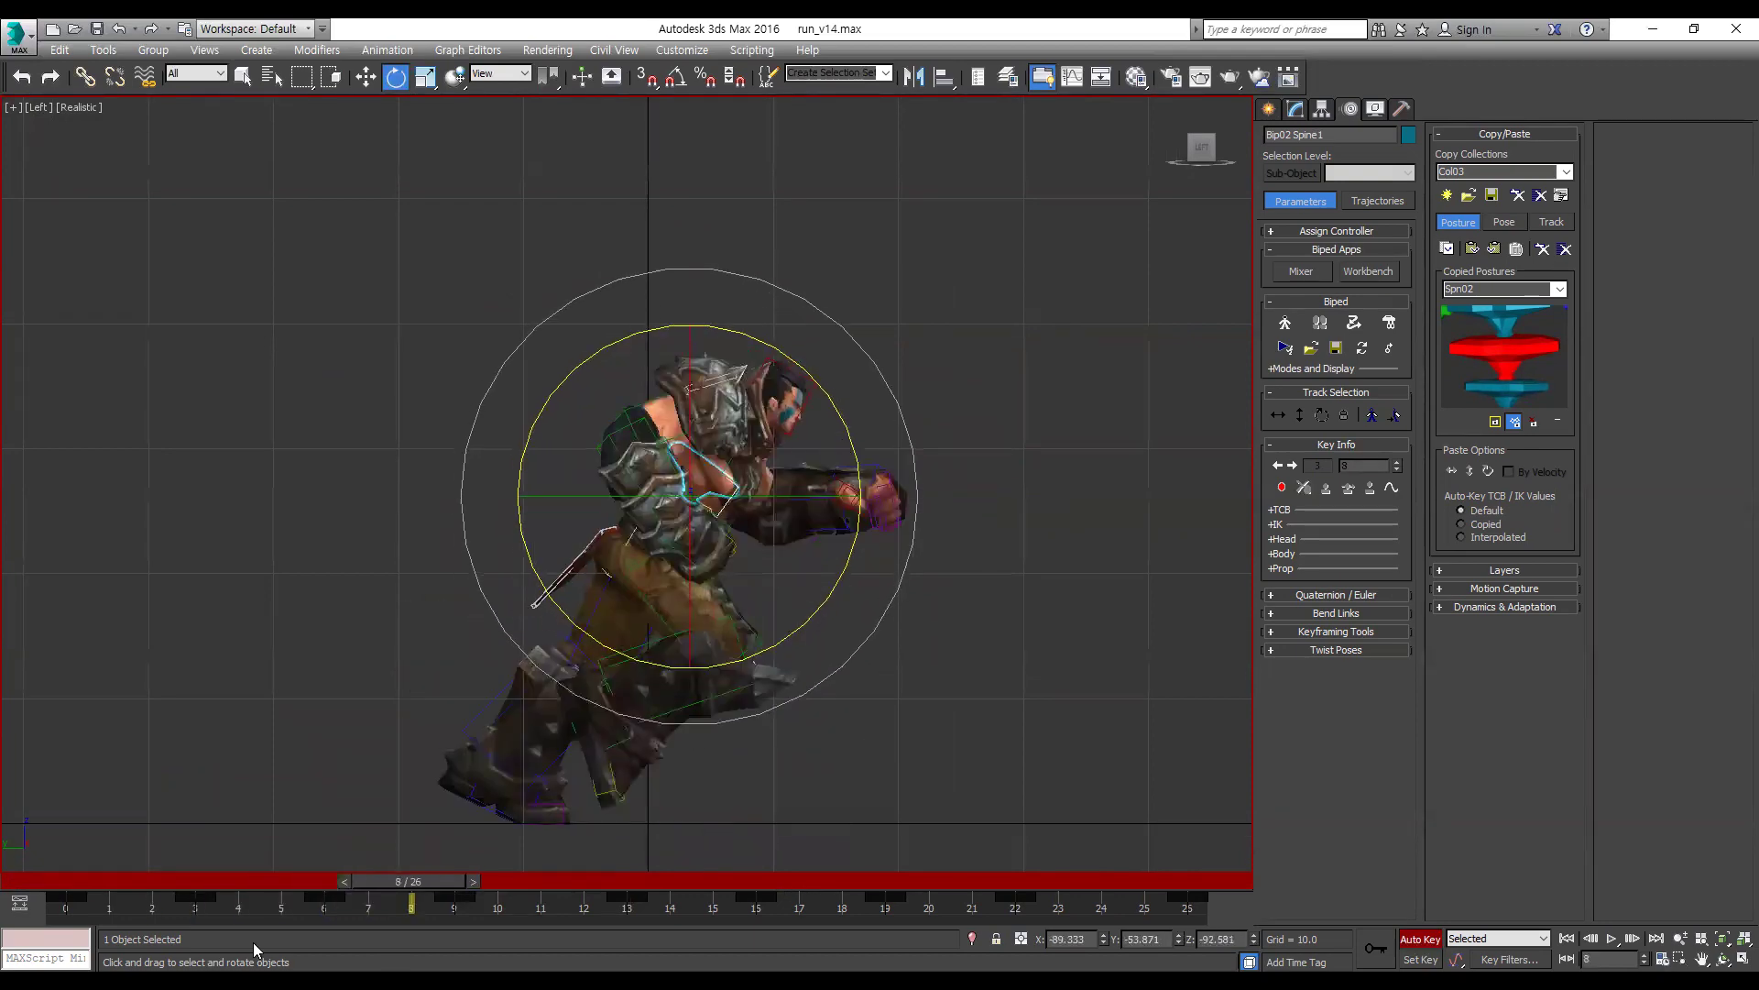
# Step: Play back the cycle, copy the Bip02 Spine1 posture at frame 3, and paste it opposite at frame 16
pyautogui.press('/')
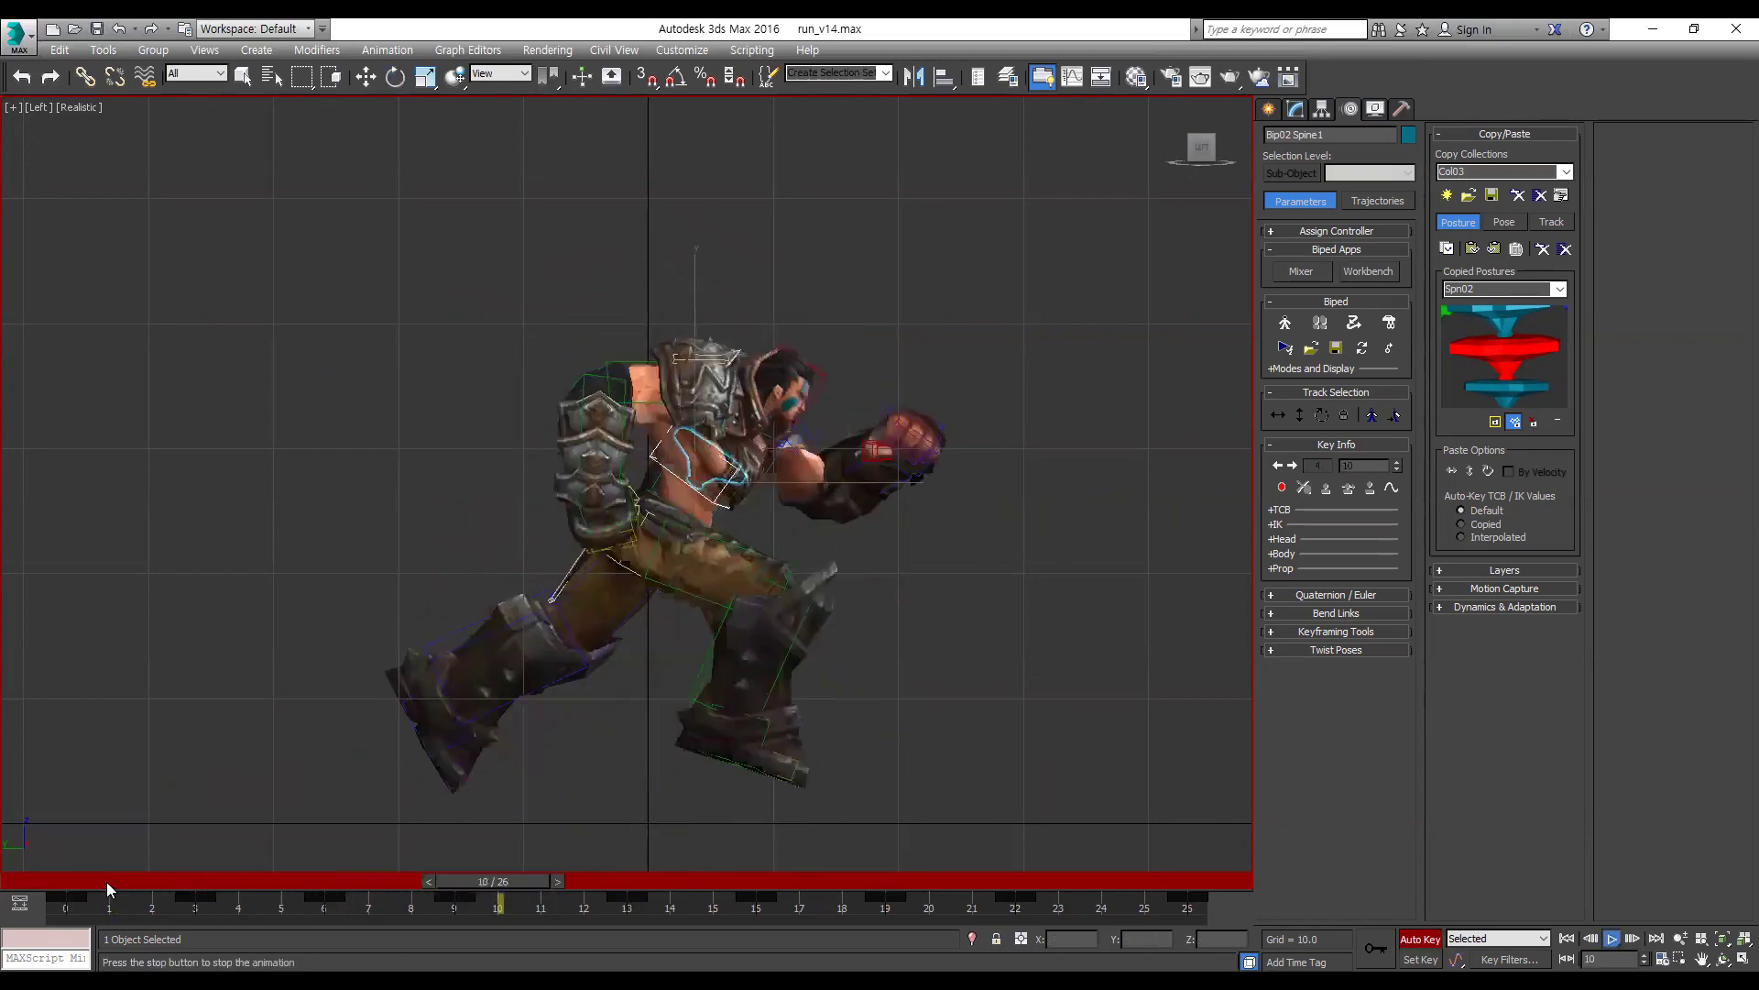
pyautogui.press('e')
pyautogui.press('/')
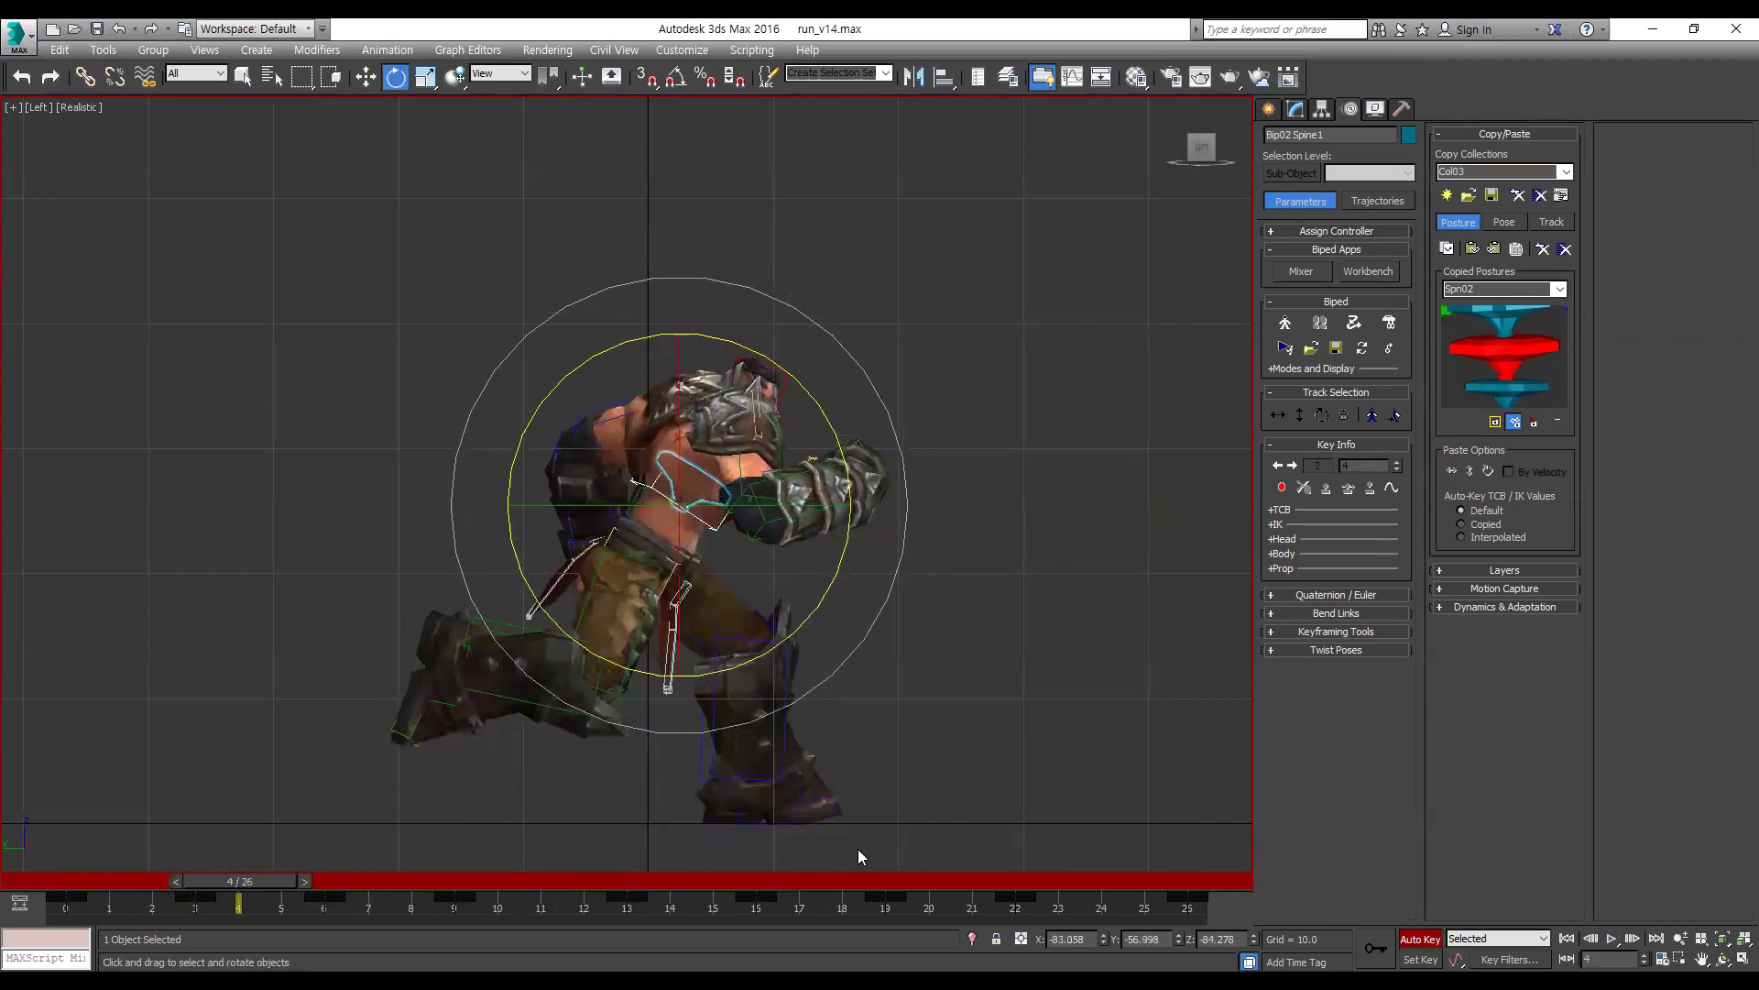
pyautogui.click(1446, 251)
pyautogui.press('/')
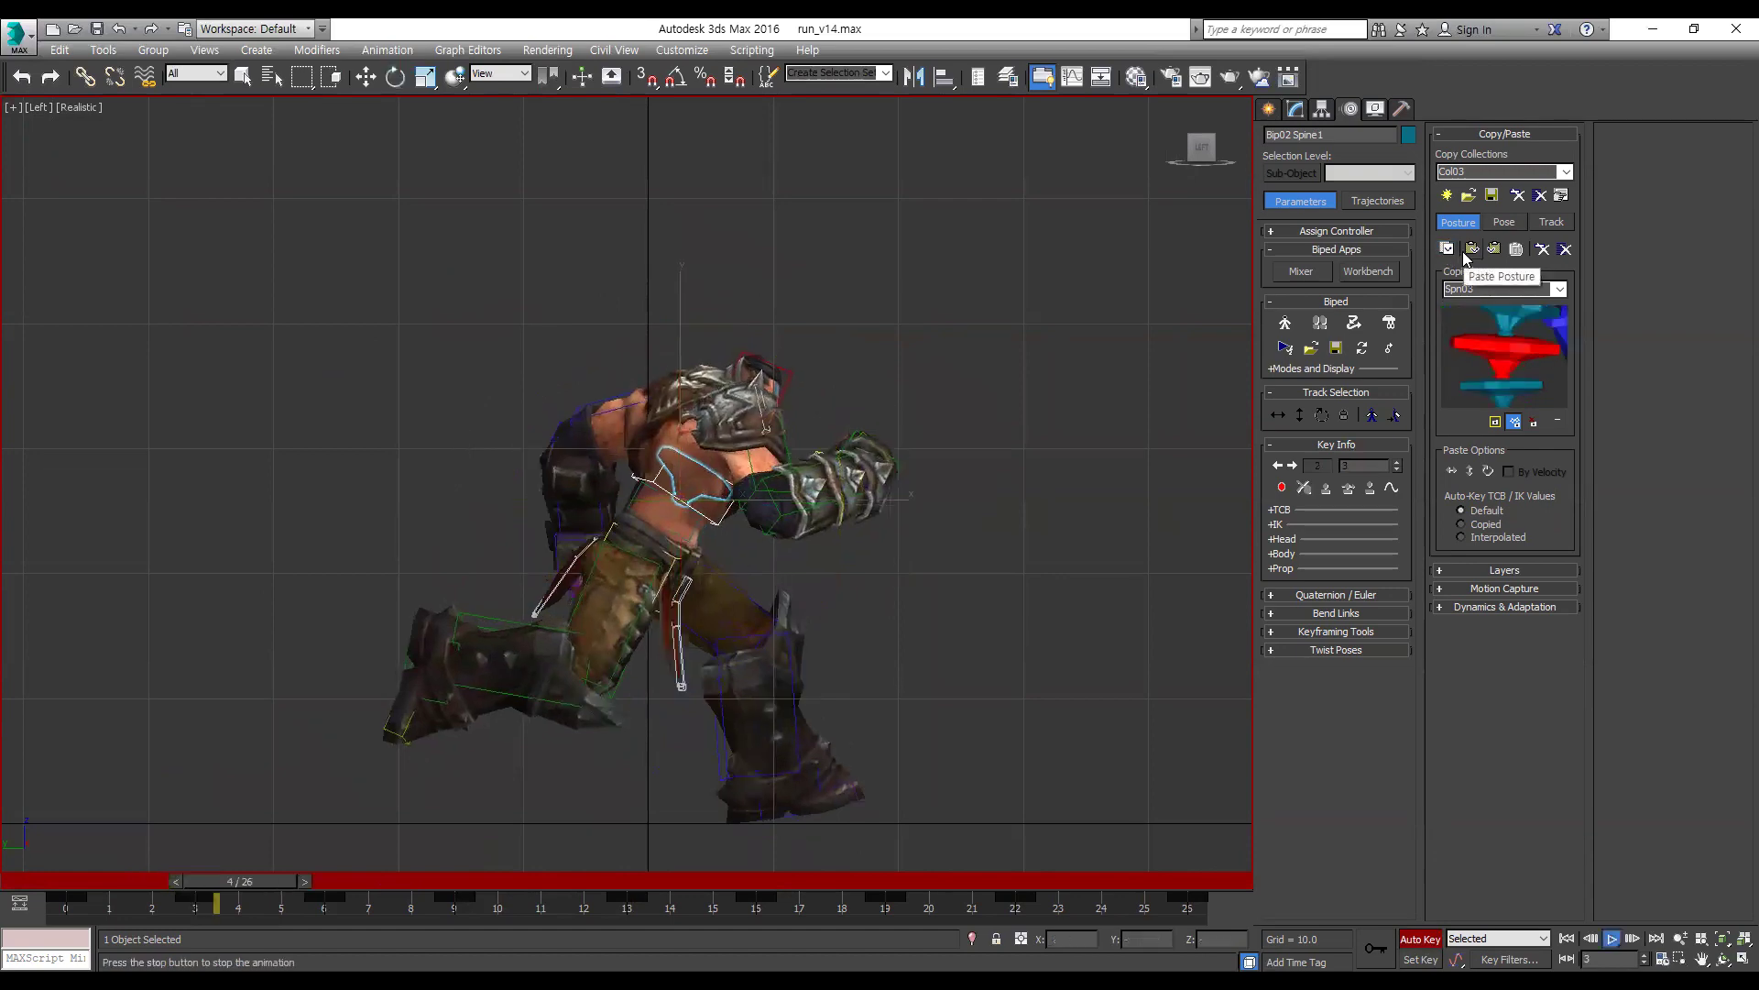
pyautogui.press('/')
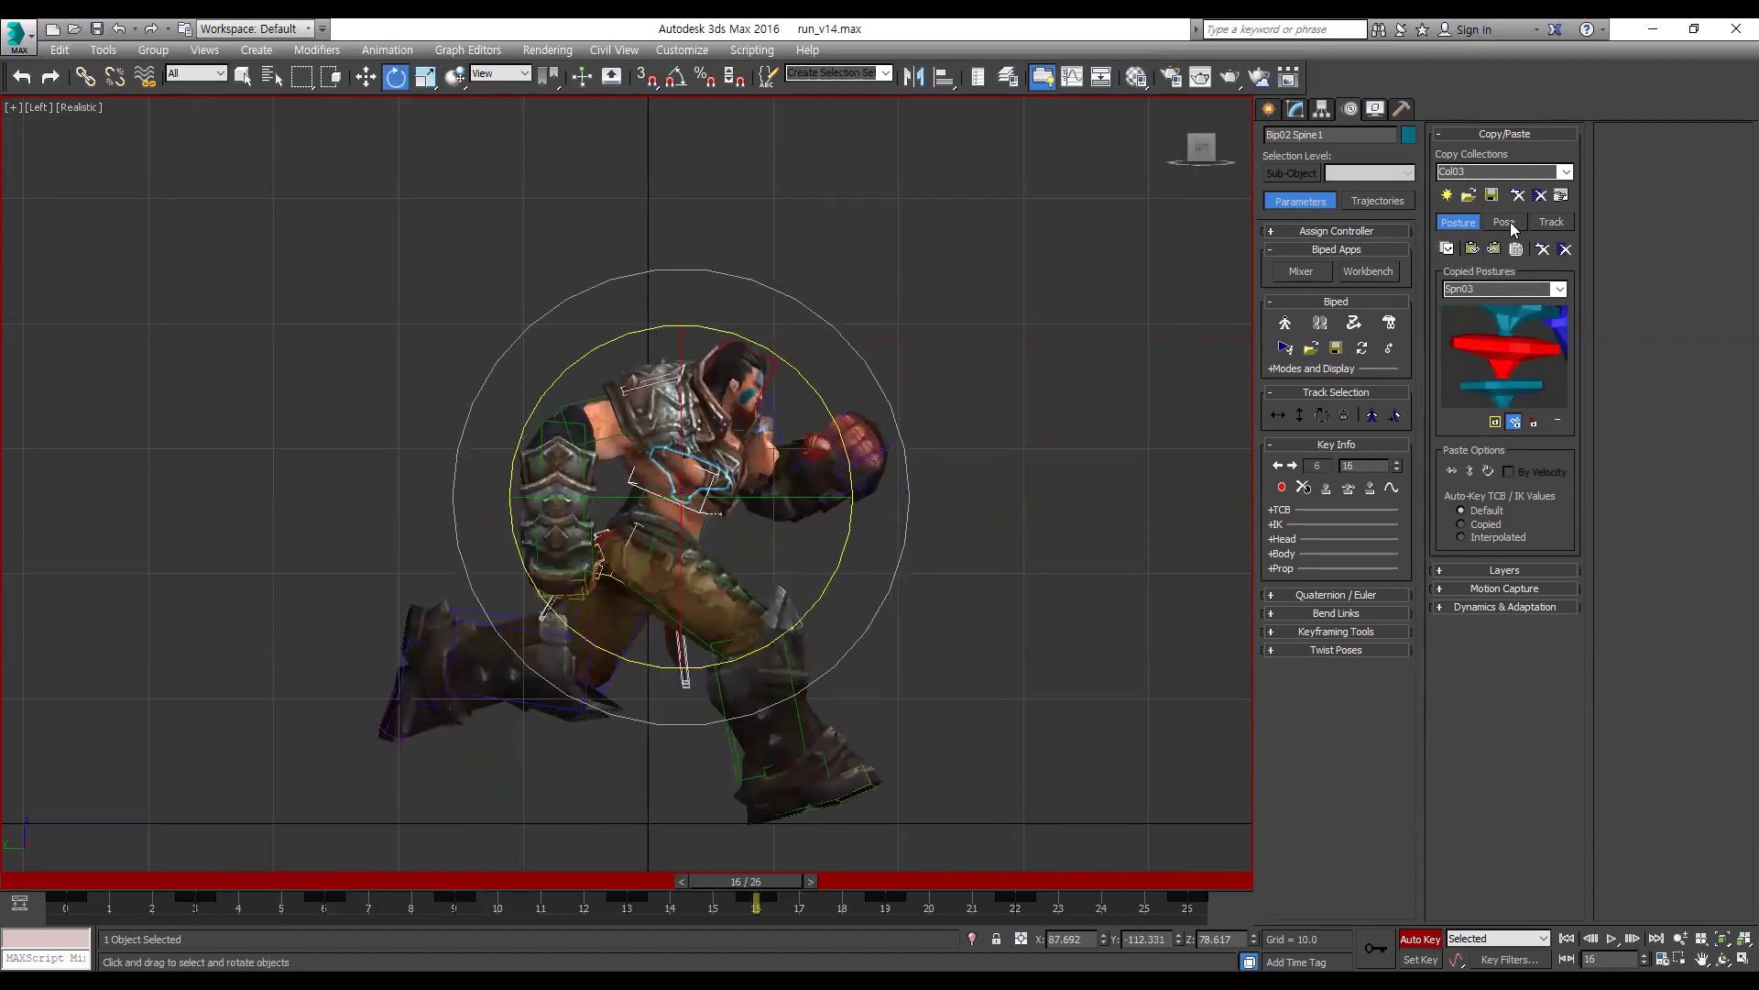
# Step: Copy the Bip02 Spine1 posture at frame 6 and paste it opposite at frame 19
pyautogui.click(331, 882)
pyautogui.click(1446, 249)
pyautogui.press('/')
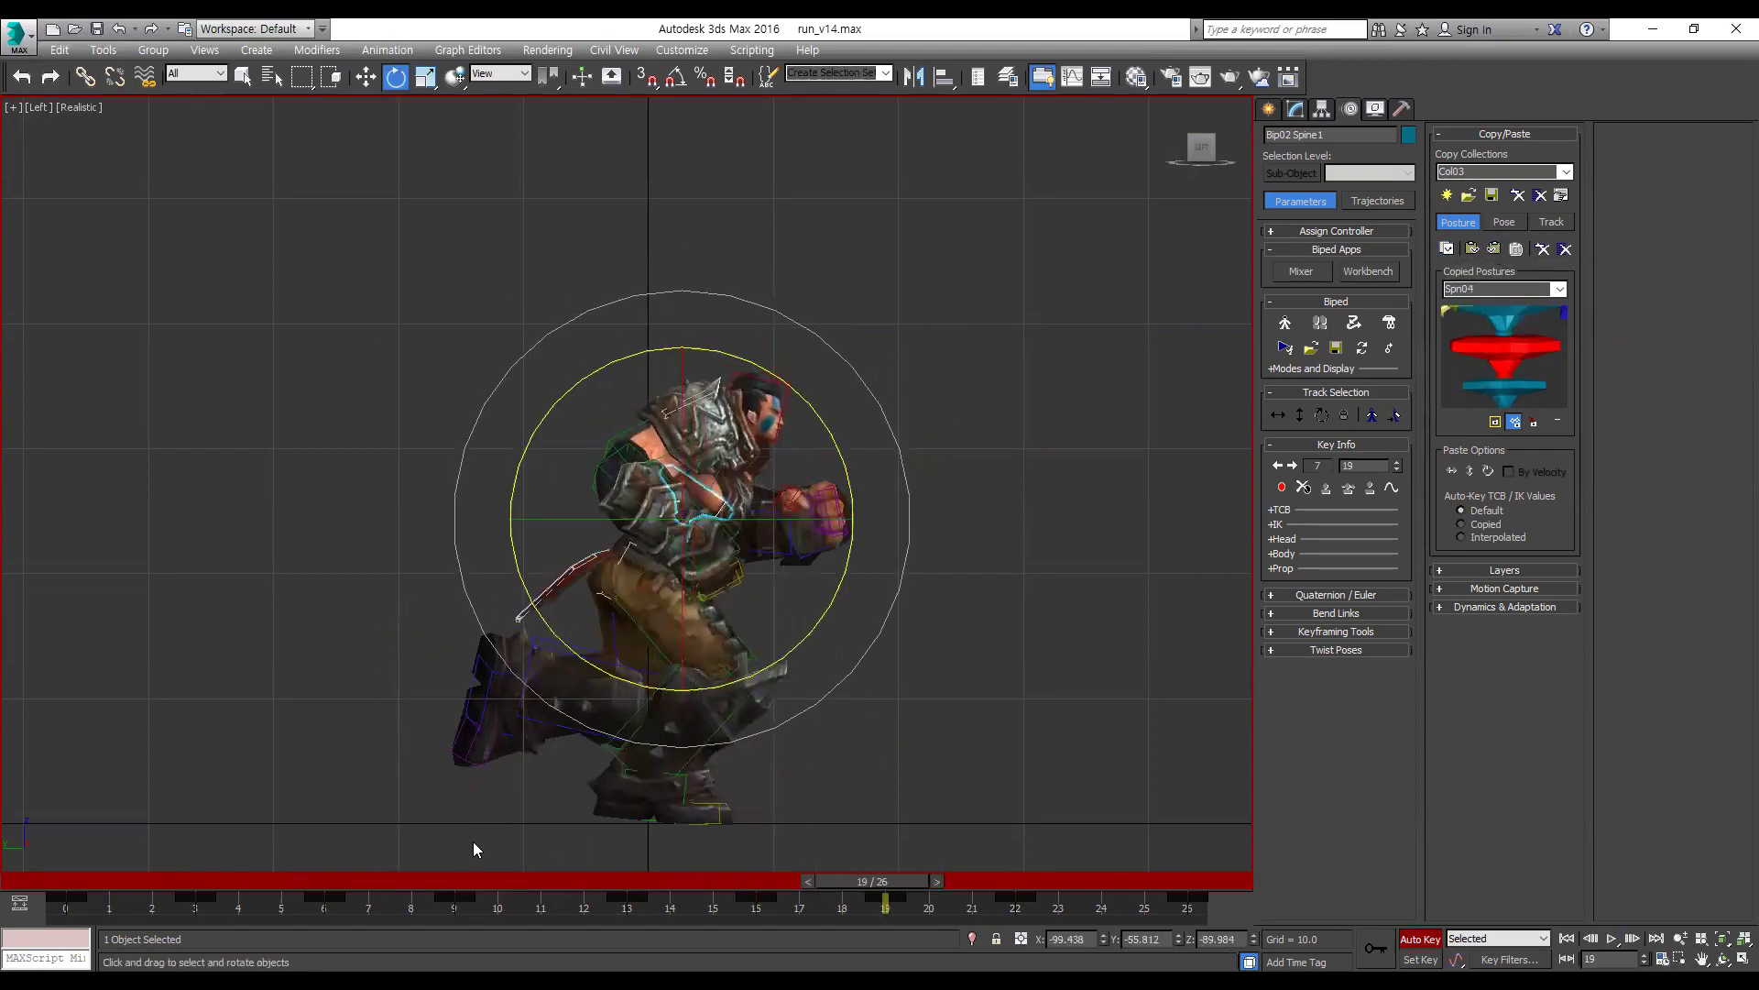
# Step: Copy the Bip02 Spine1 posture at frame 9, paste it opposite at frame 22, and play back the cycle
pyautogui.click(1447, 248)
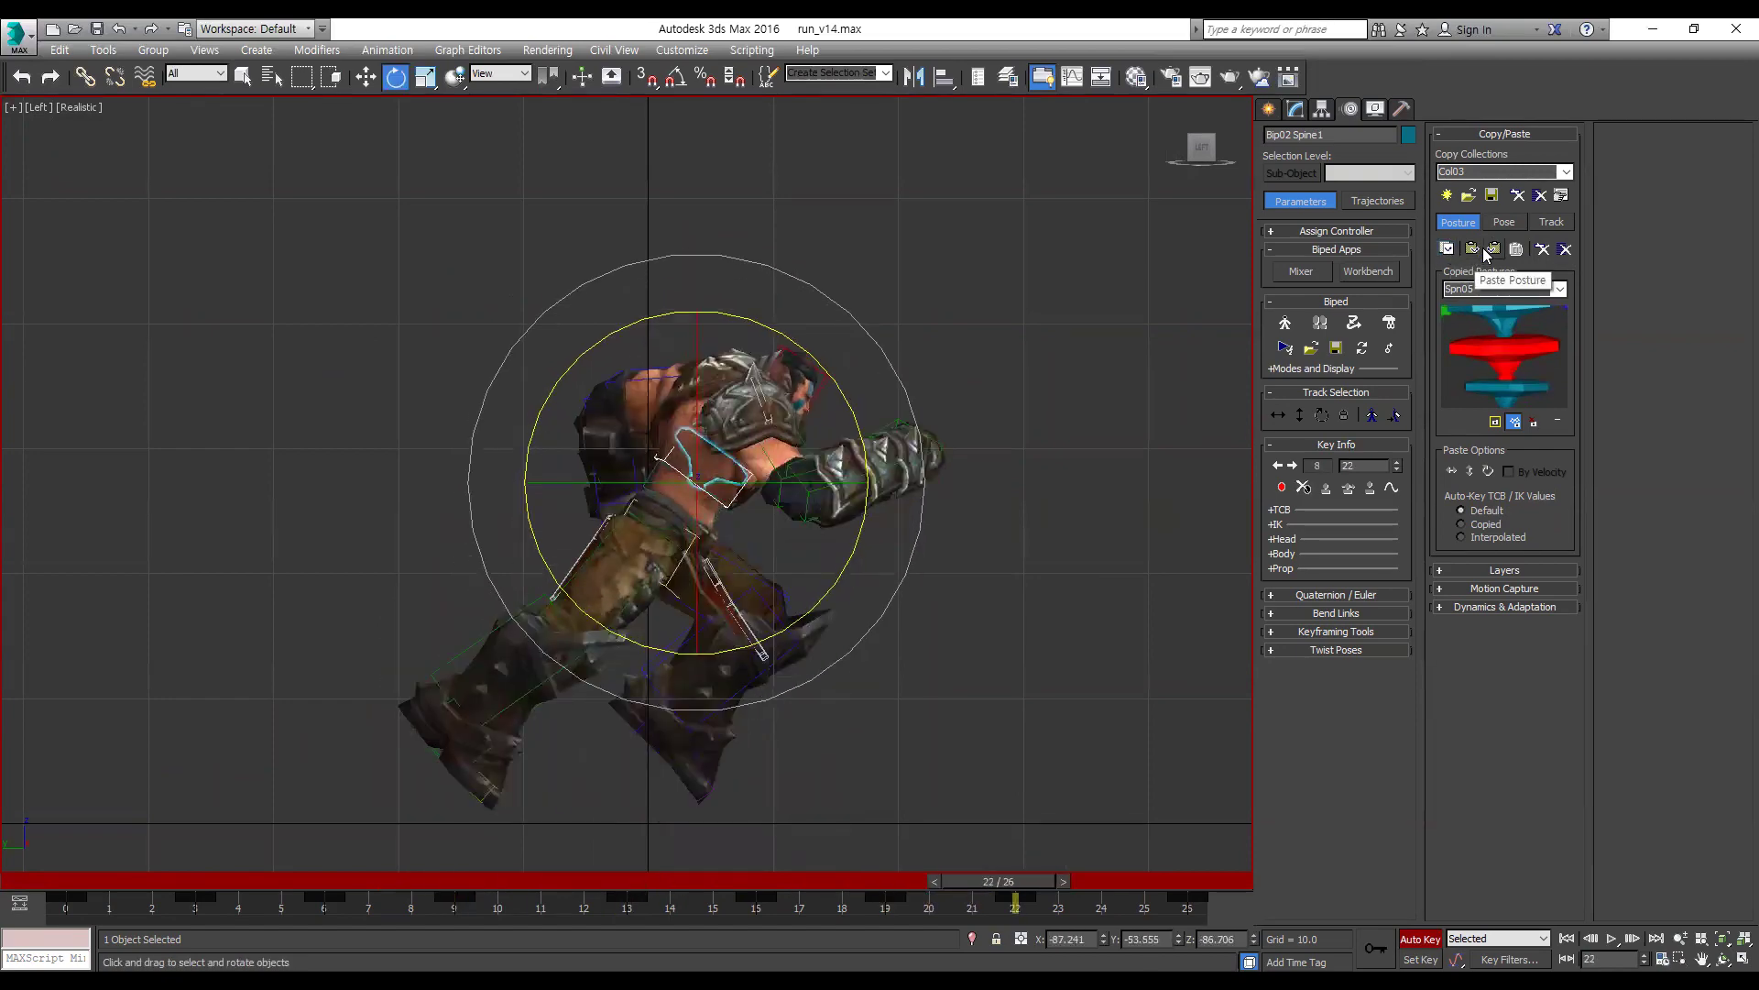
pyautogui.press('/')
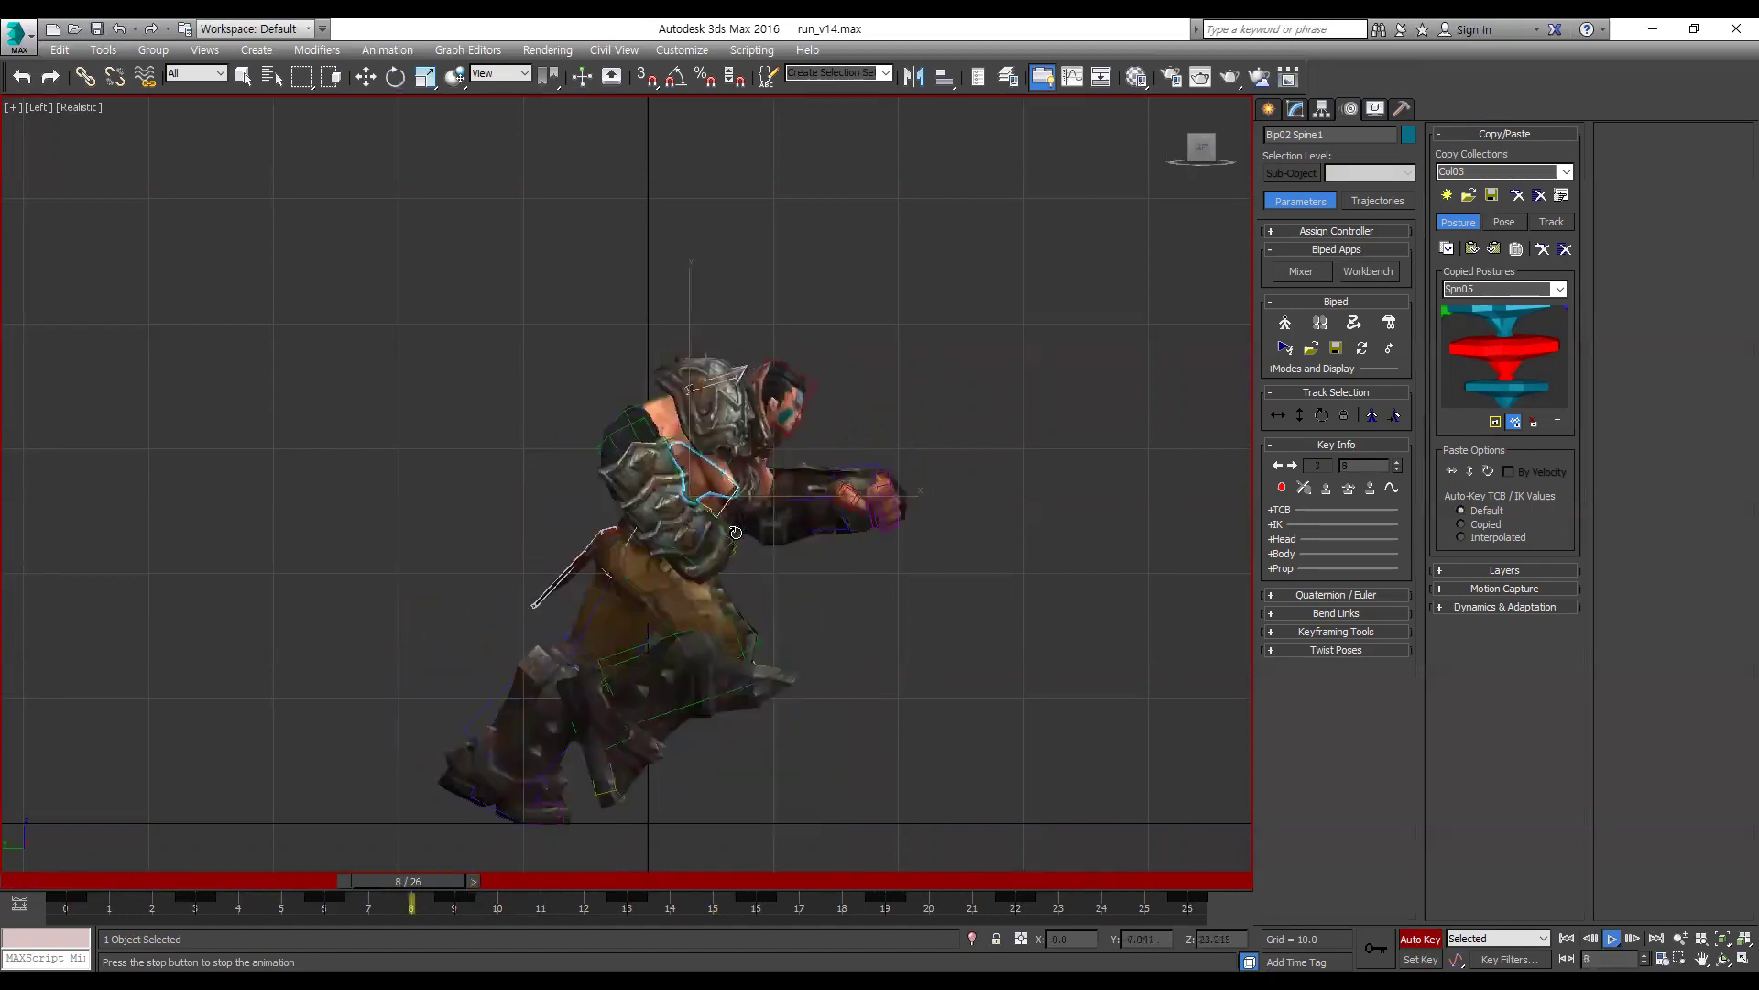
pyautogui.press('/')
# Step: Select Bip02 Spine2 and rotate it slightly in the side view at frame 3
pyautogui.press('e')
pyautogui.click(762, 433)
pyautogui.click(73, 885)
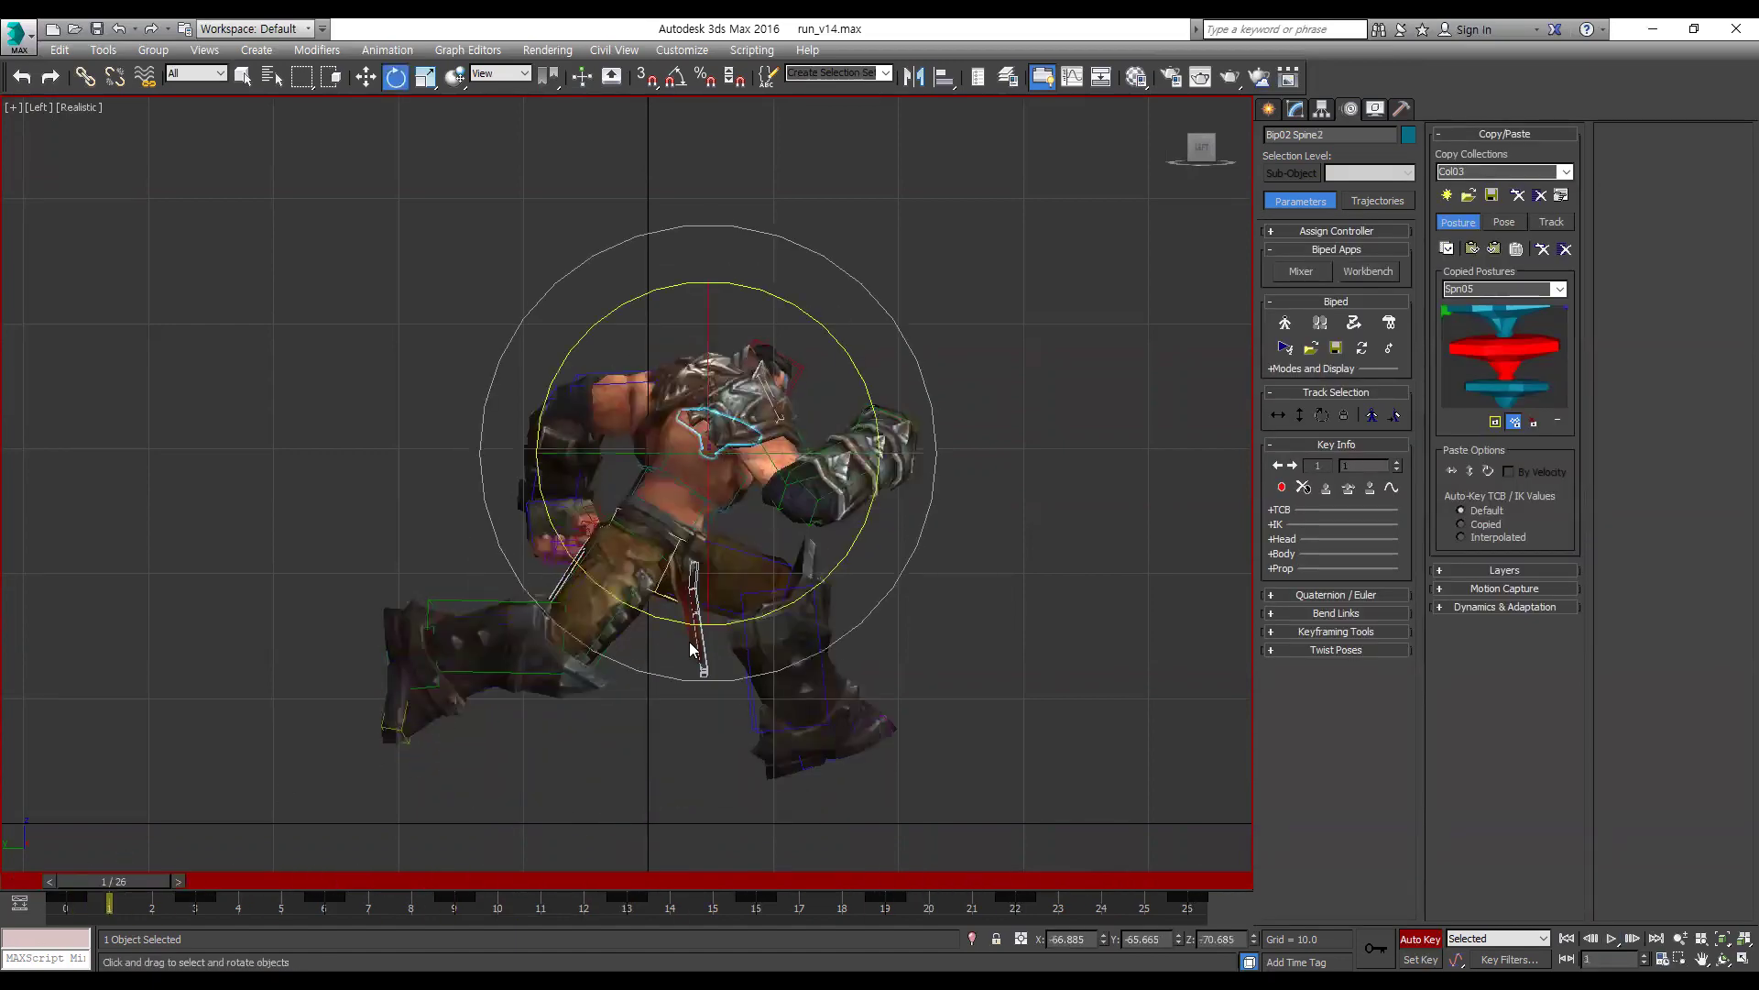
pyautogui.press('.')
pyautogui.press('.')
pyautogui.press('.')
pyautogui.press('.')
pyautogui.press(',')
pyautogui.moveTo(864, 423); pyautogui.dragTo(864, 413)
# Step: Check the Bip02 Spine2 motion through frame 12 and rotate the bone slightly at frame 9
pyautogui.press('.')
pyautogui.press('.')
pyautogui.press('.')
pyautogui.press('.')
pyautogui.press('.')
pyautogui.press('.')
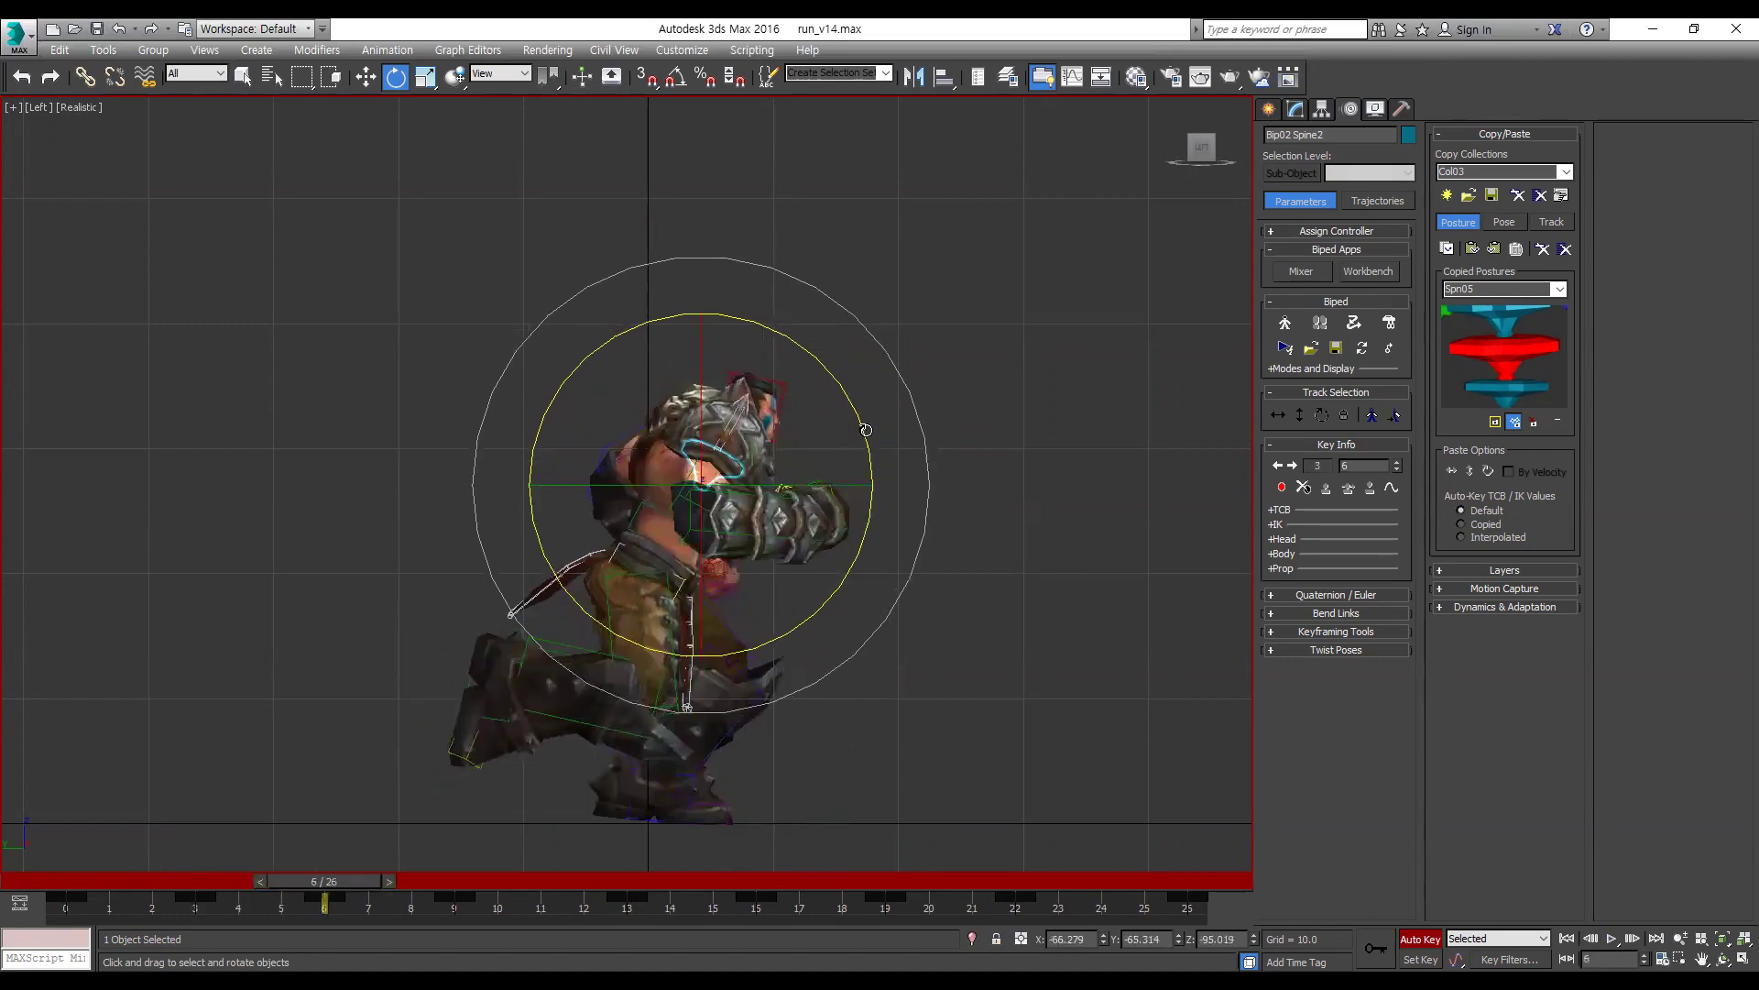
pyautogui.press('.')
pyautogui.press('.')
pyautogui.press('.')
pyautogui.press('.')
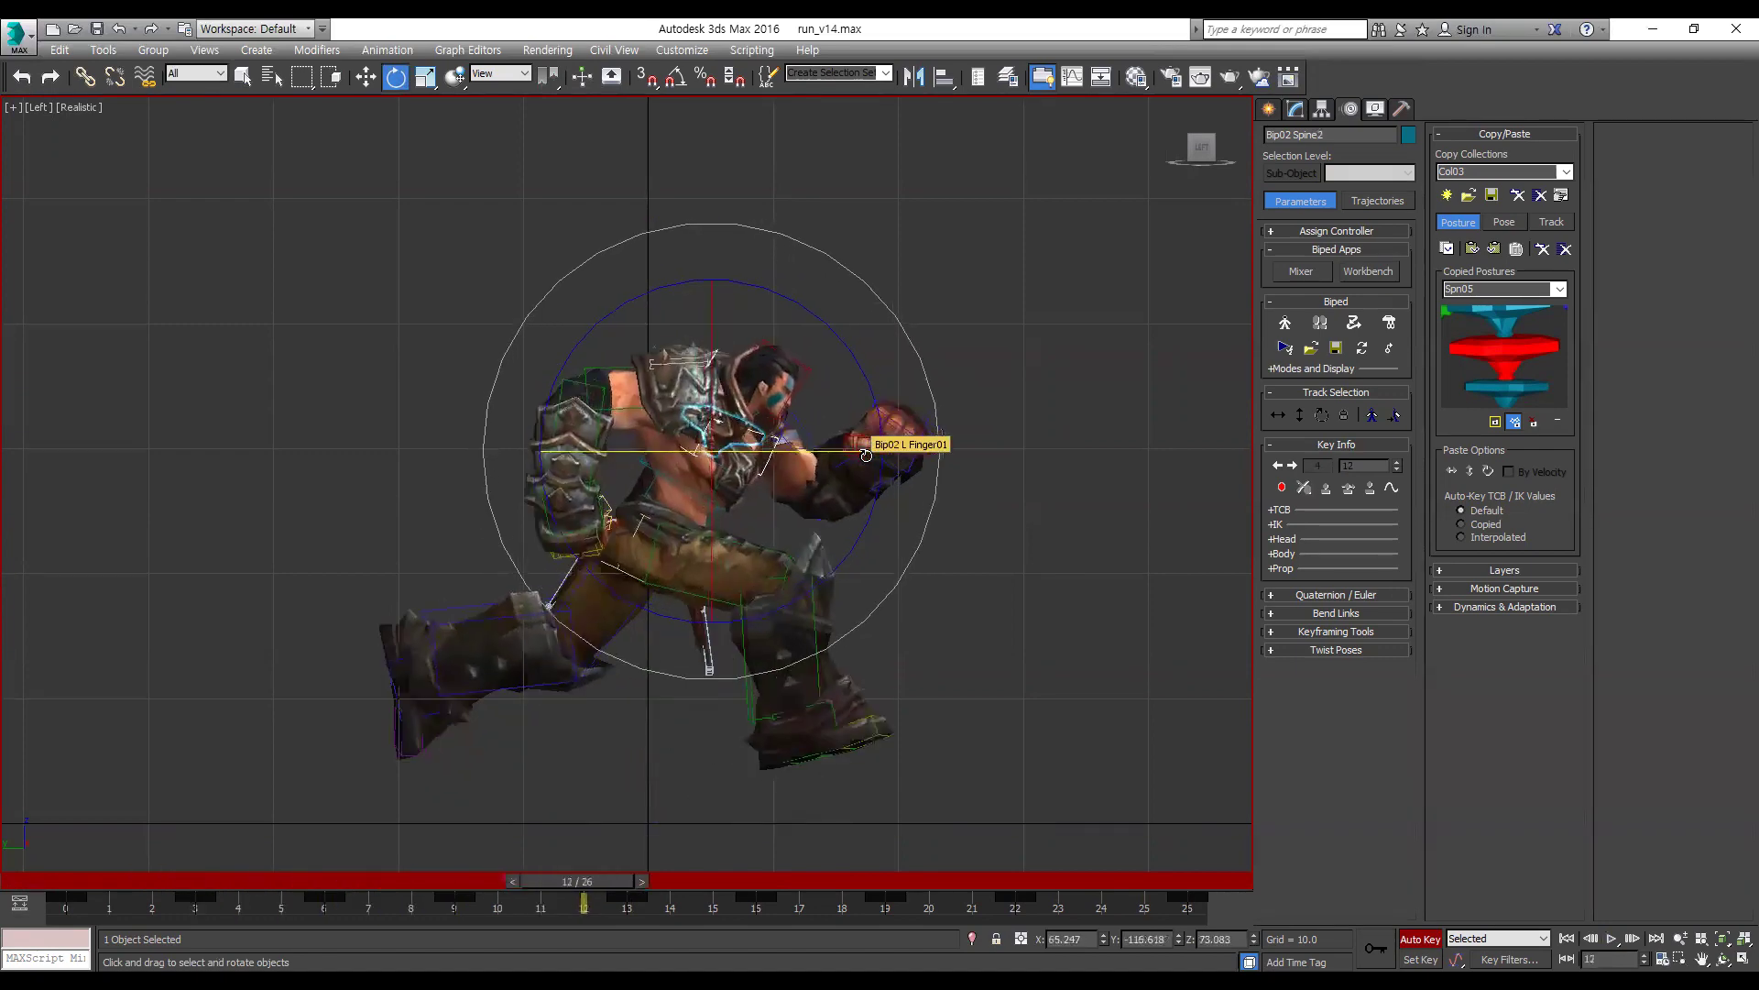
pyautogui.press(',')
pyautogui.press(',')
pyautogui.press(',')
pyautogui.press(',')
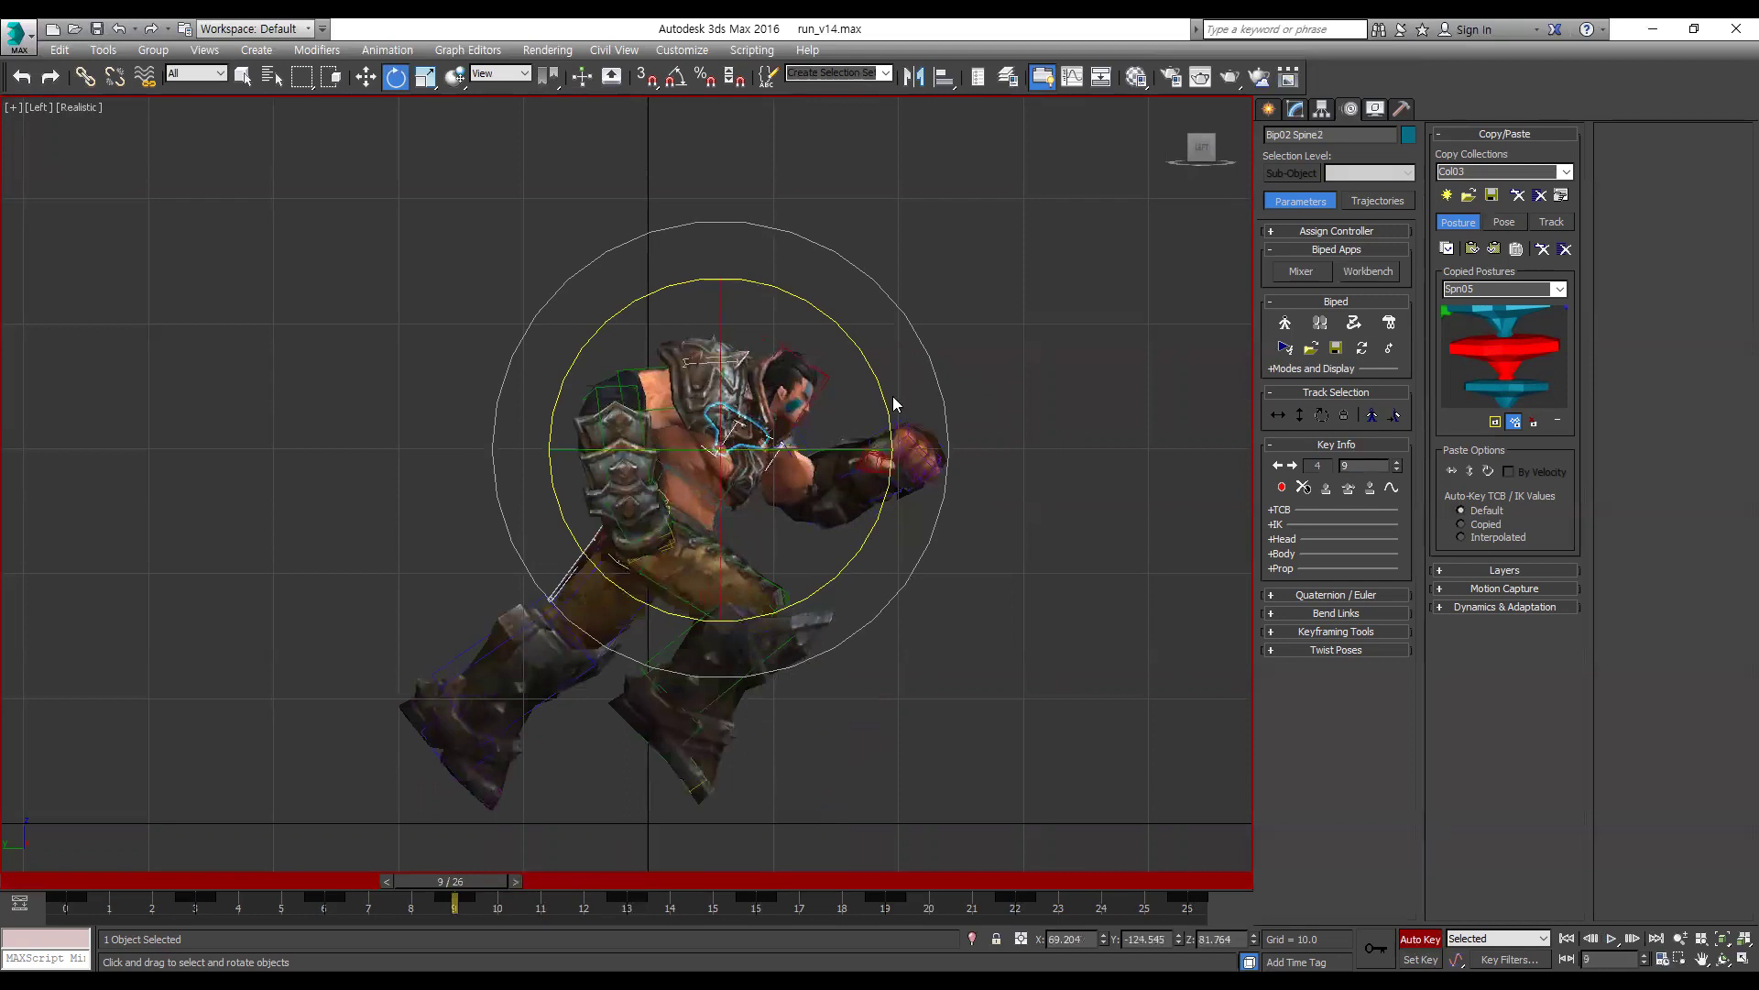
pyautogui.moveTo(883, 406); pyautogui.dragTo(875, 387)
# Step: Rotate Bip02 Spine2 a little further at frame 3 and check the following frames through 13
pyautogui.click(92, 875)
pyautogui.press('.')
pyautogui.press('.')
pyautogui.press('.')
pyautogui.moveTo(862, 426); pyautogui.dragTo(861, 402)
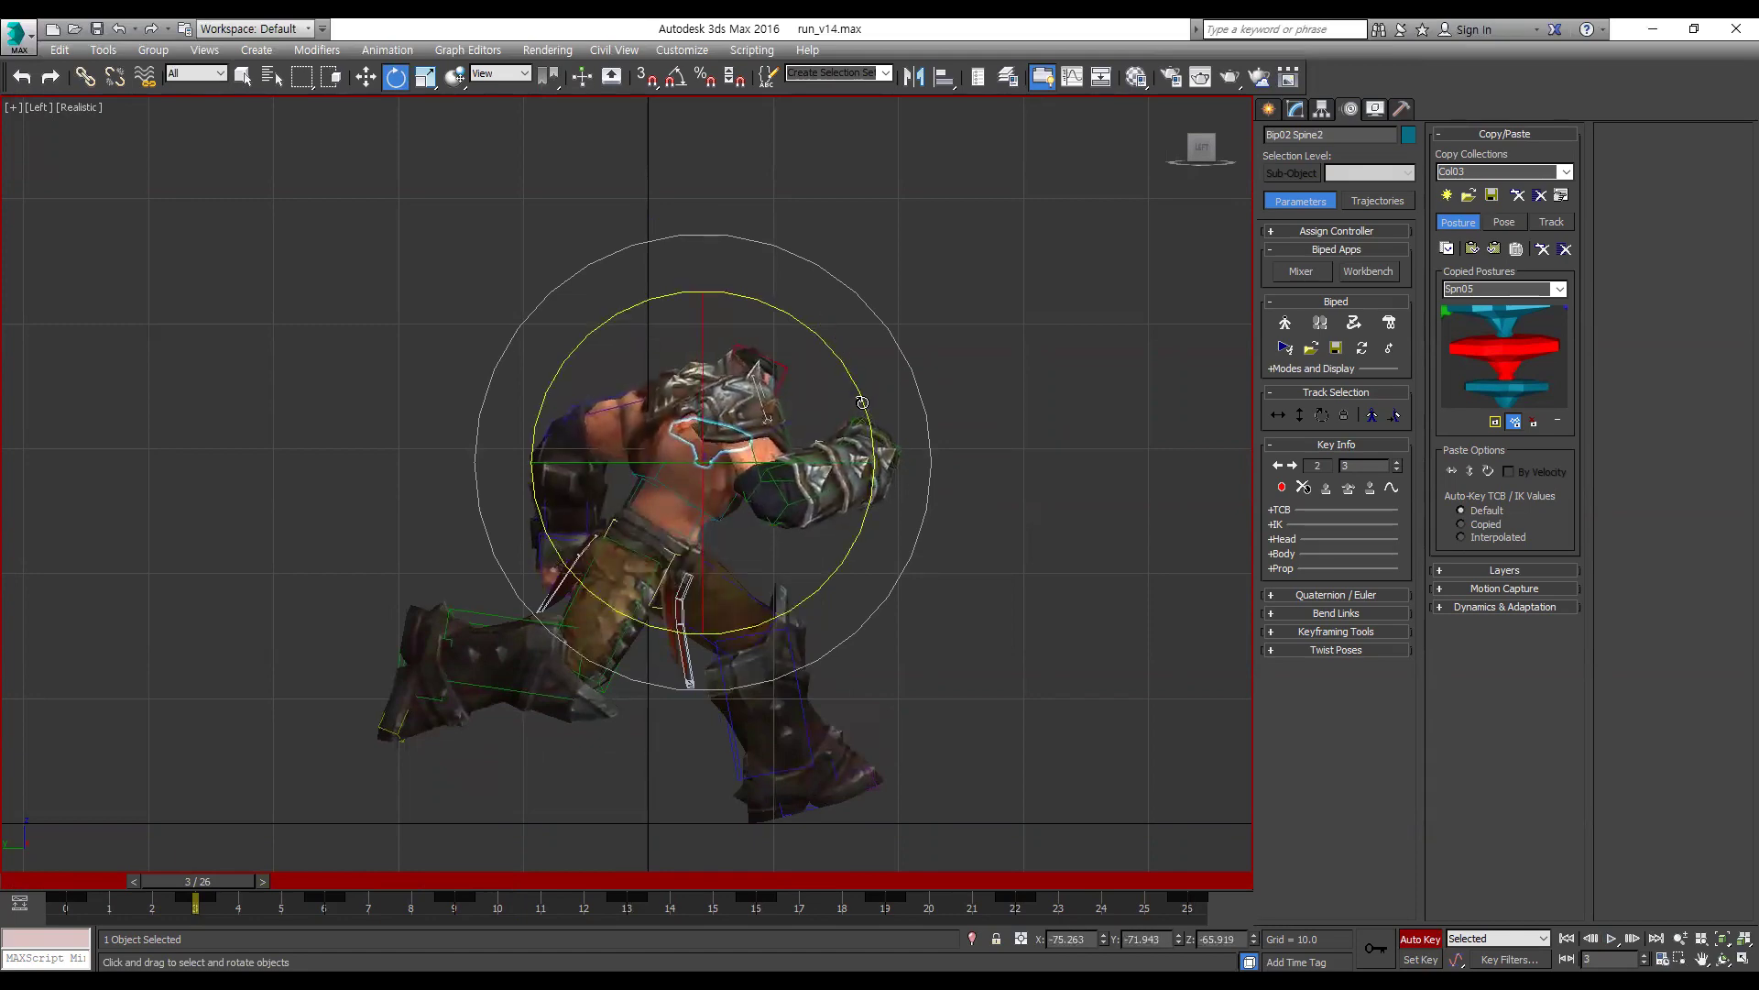
pyautogui.press('.')
pyautogui.press('.')
pyautogui.press('.')
pyautogui.press('.')
pyautogui.press('.')
pyautogui.press('.')
pyautogui.press('.')
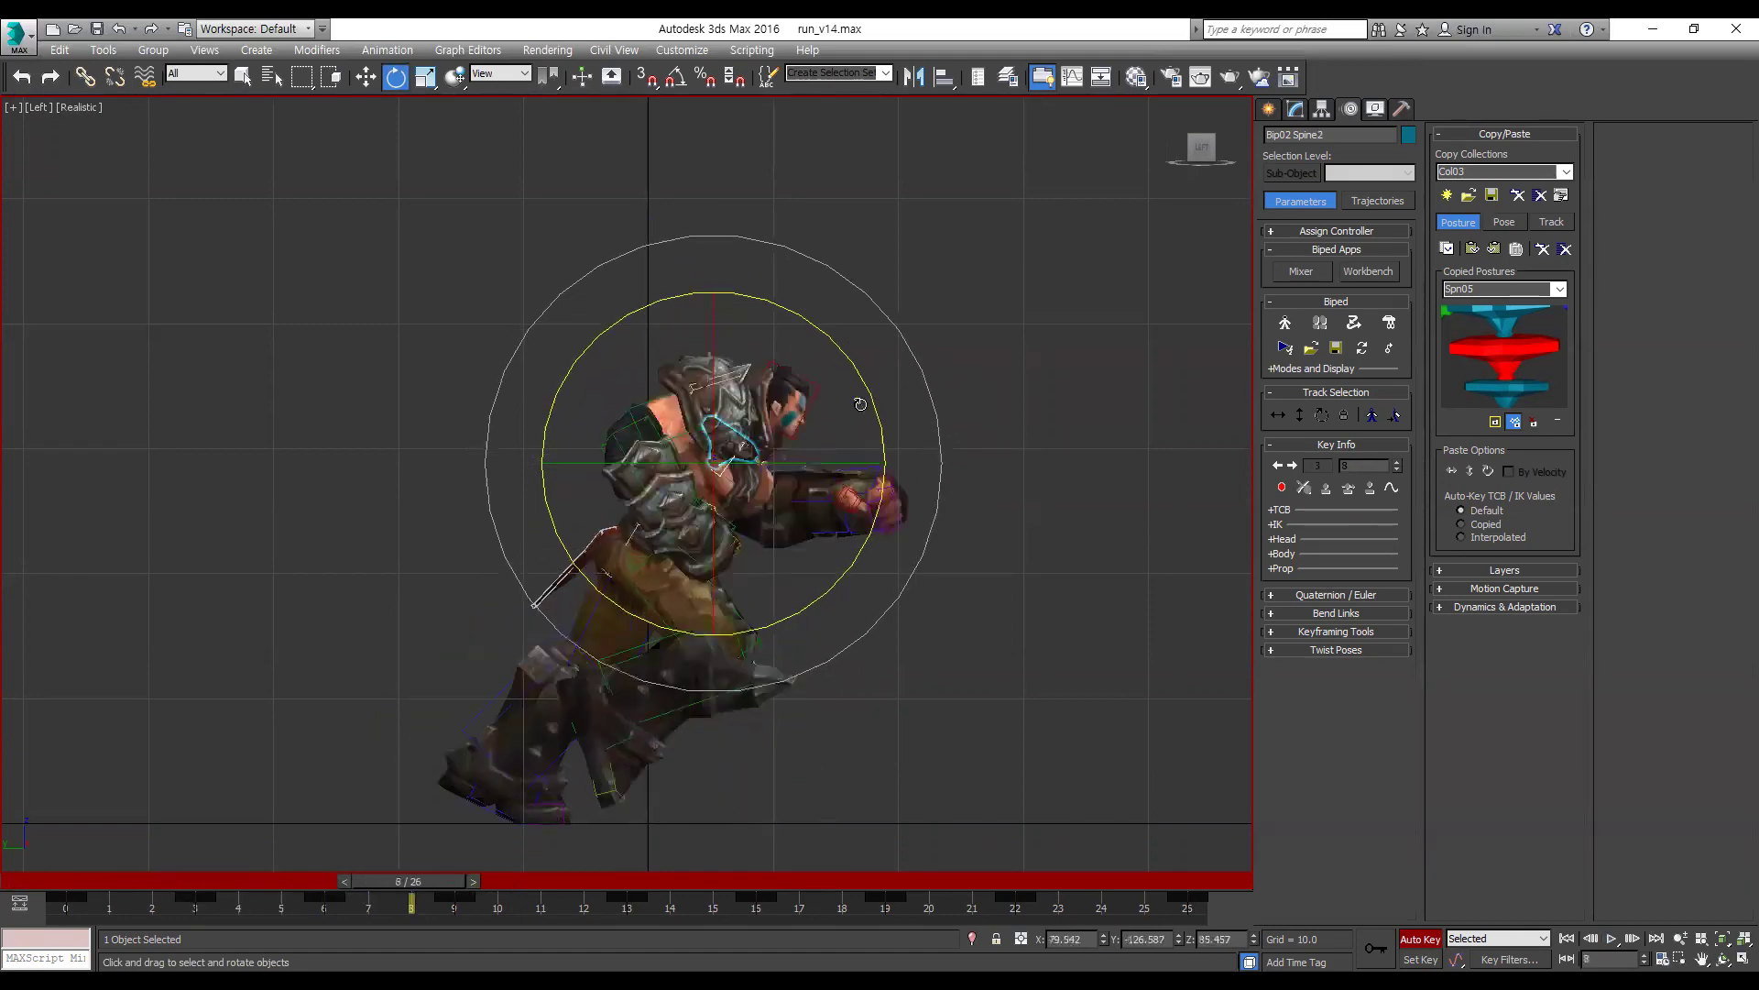
pyautogui.press('.')
pyautogui.press('.')
pyautogui.press('.')
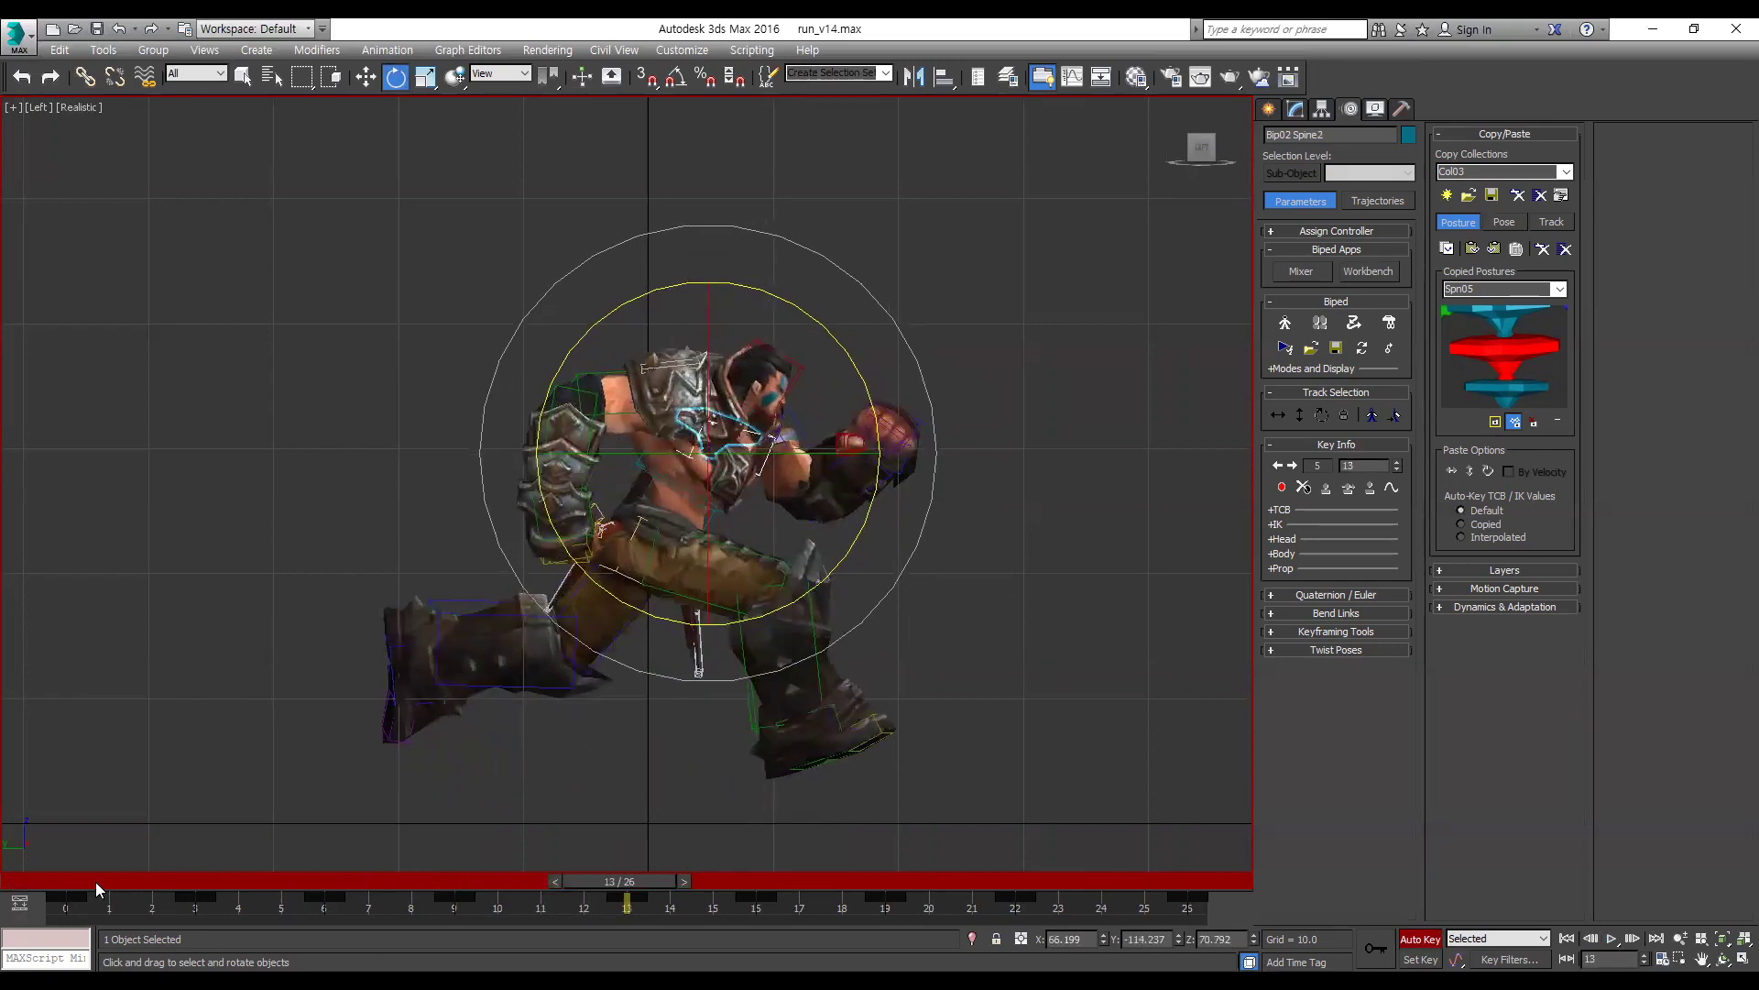
# Step: Select Bip02 Spine1, adjust its rotation at frame 3, and check the neighbouring frames 1 to 4
pyautogui.click(95, 882)
pyautogui.click(1028, 650)
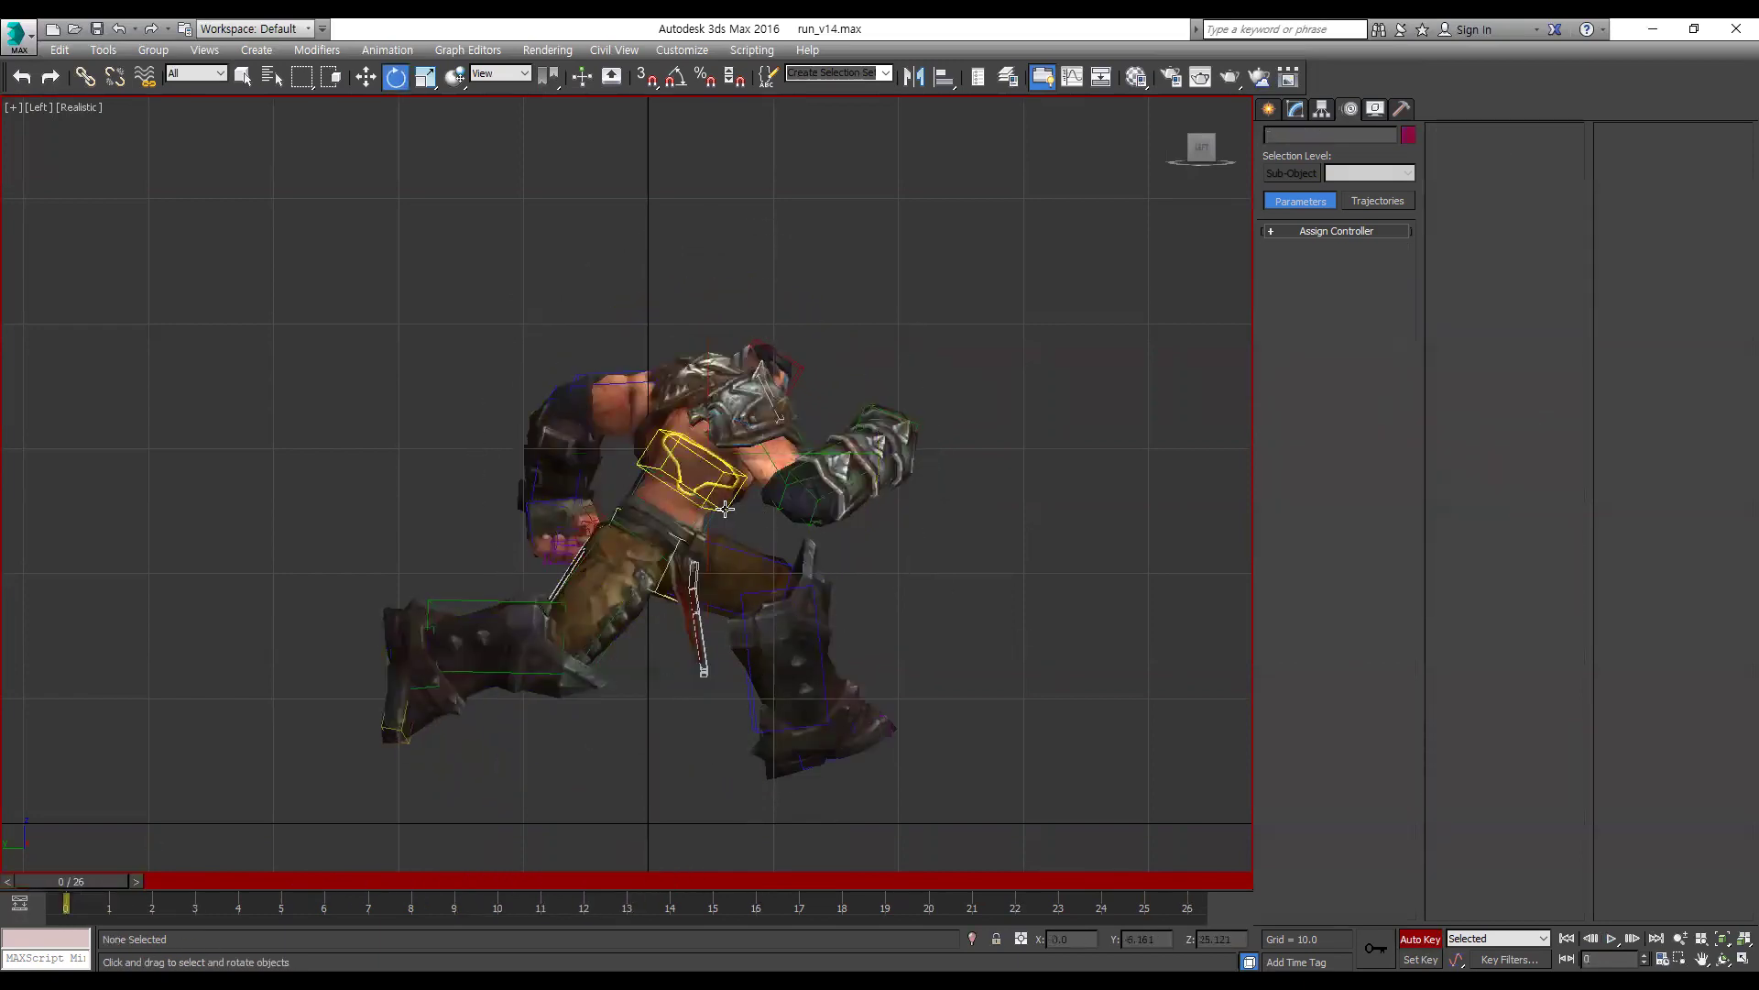
pyautogui.click(725, 508)
pyautogui.press('.')
pyautogui.press('.')
pyautogui.press('.')
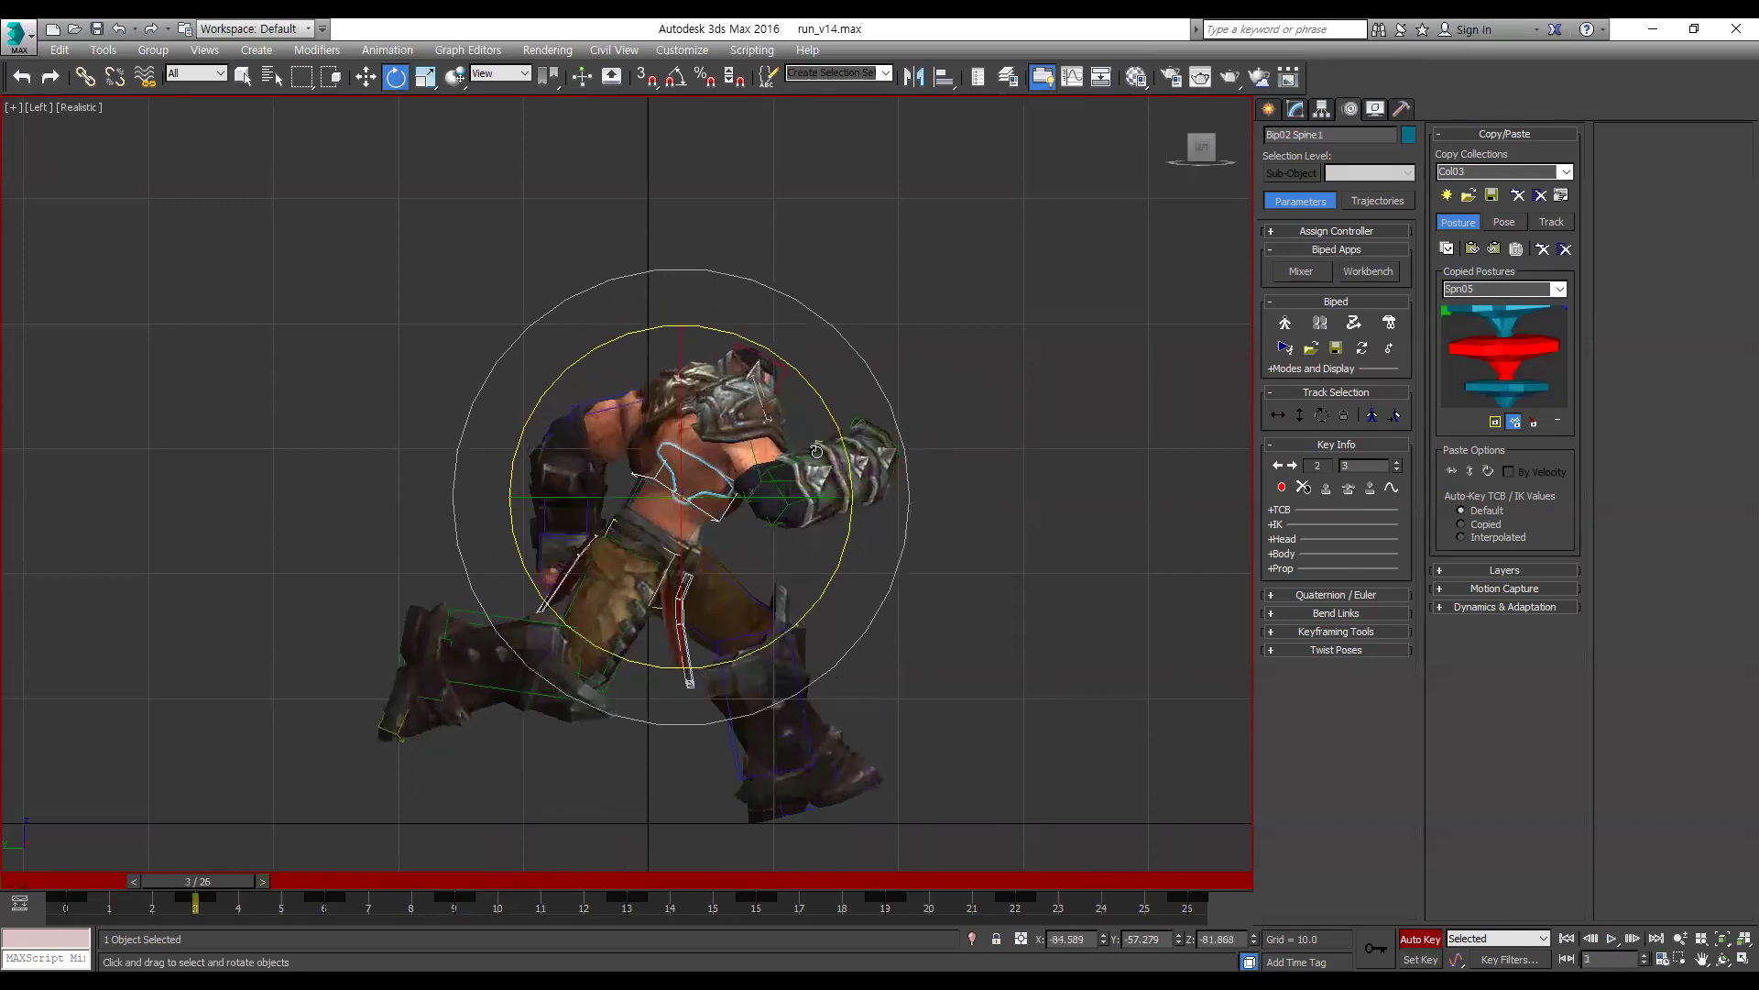
pyautogui.moveTo(826, 406); pyautogui.dragTo(755, 324)
pyautogui.press(',')
pyautogui.press(',')
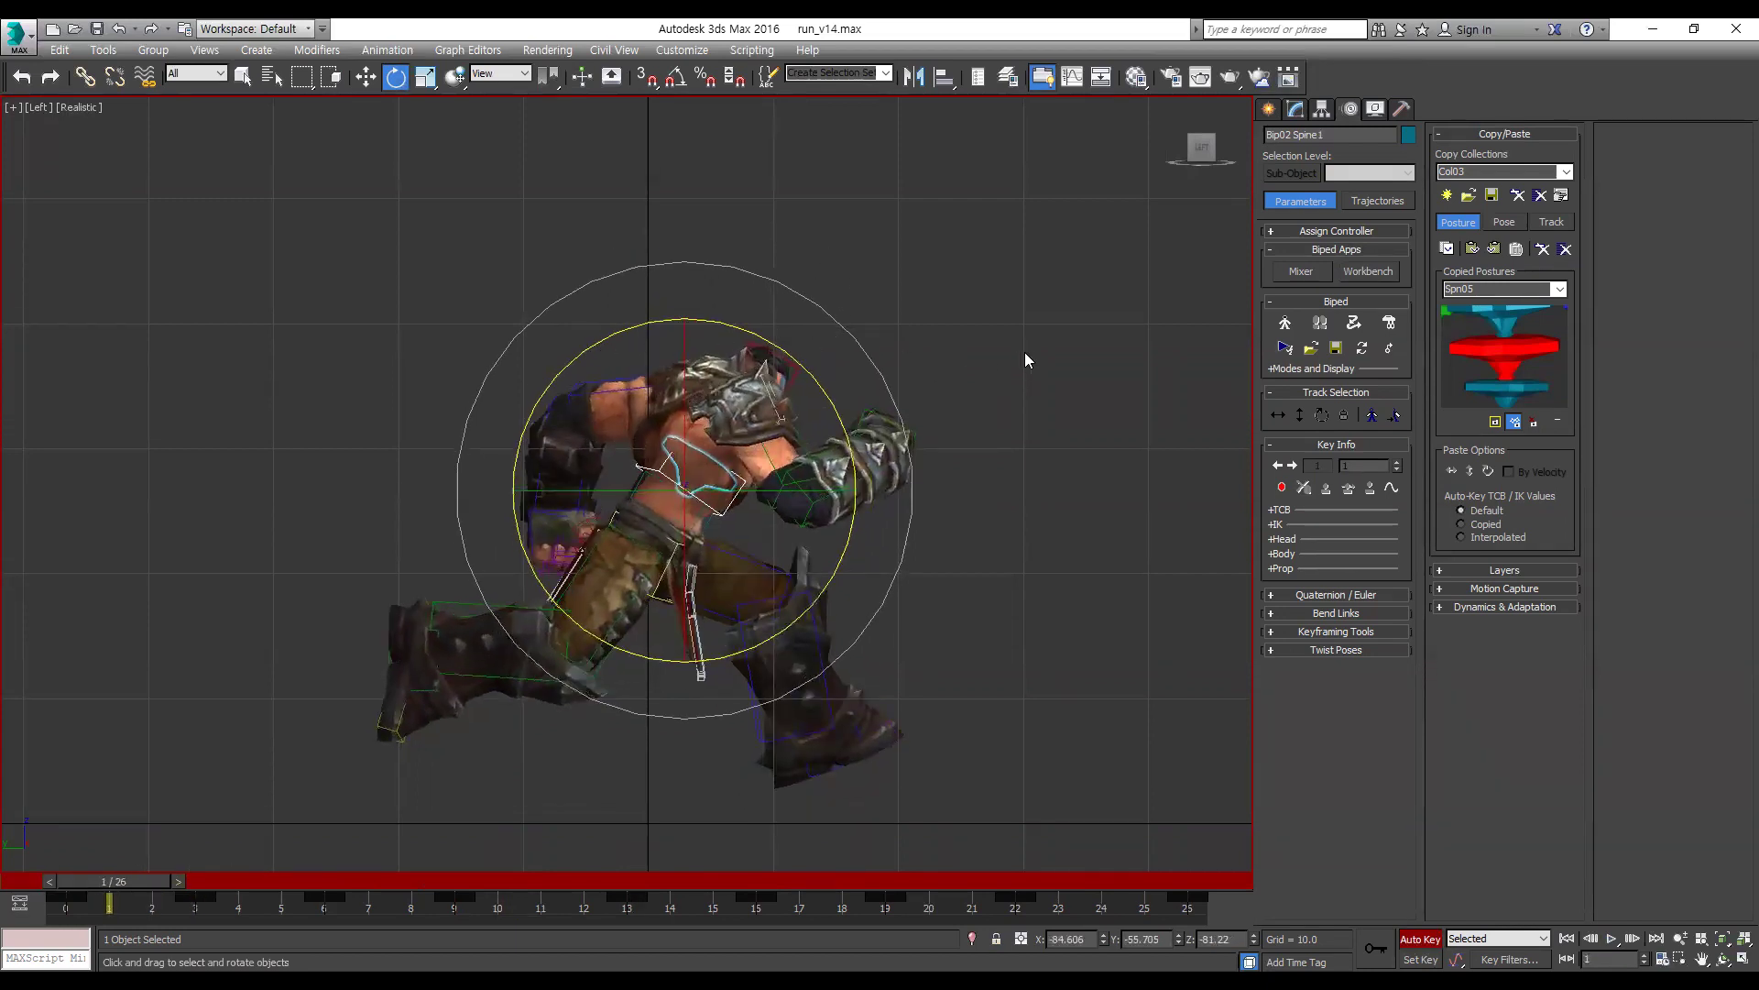
pyautogui.press('.')
pyautogui.press('.')
pyautogui.press('.')
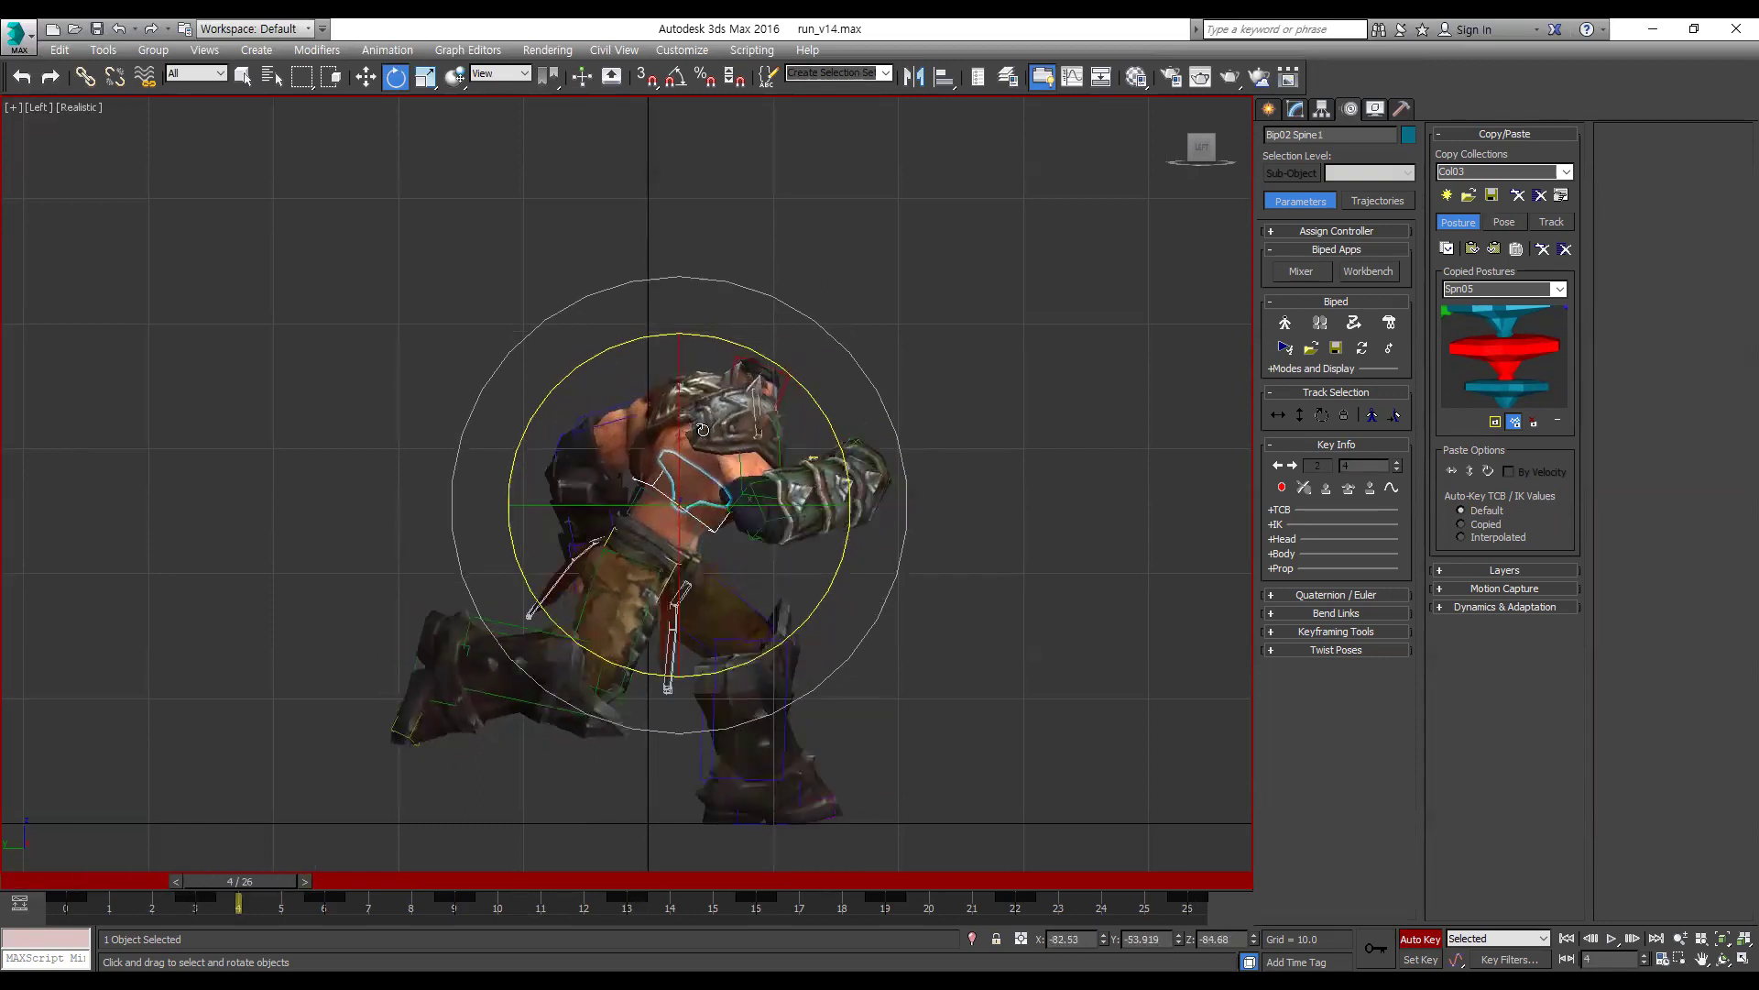
# Step: Compare the torso up to frame 9 and rotate Bip02 Spine1 slightly forward at frame 6
pyautogui.press('.')
pyautogui.press('.')
pyautogui.press('.')
pyautogui.press('.')
pyautogui.press('.')
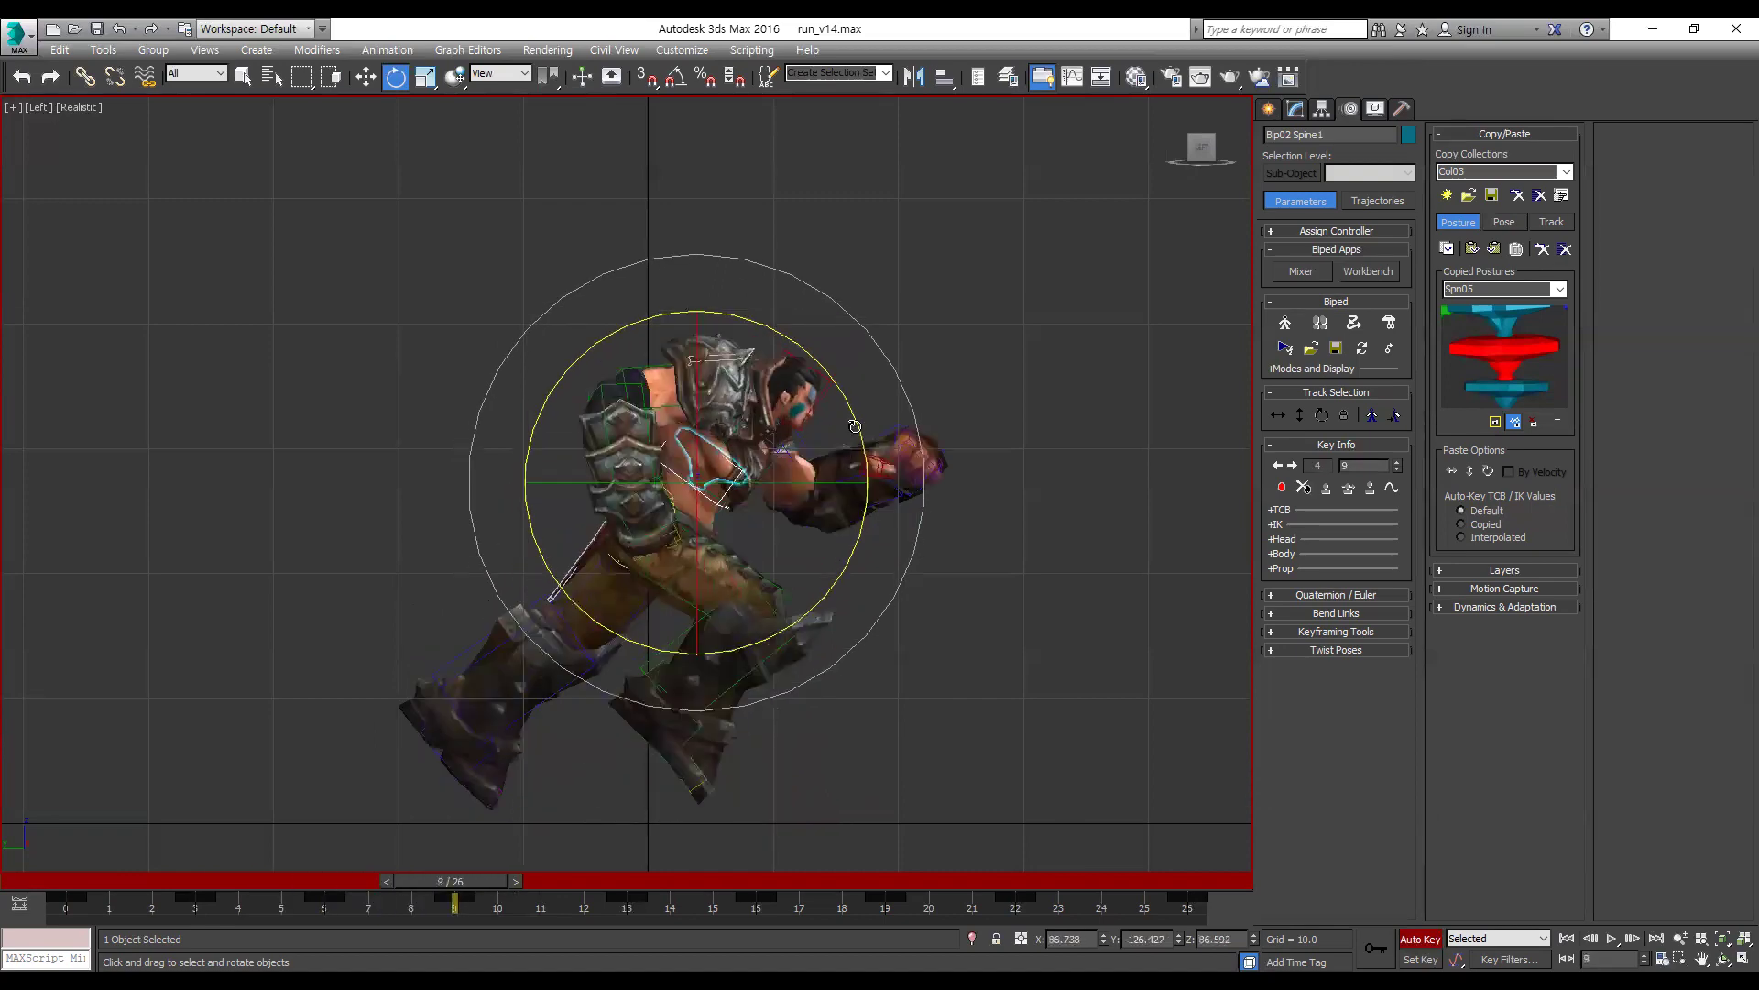
pyautogui.press(',')
pyautogui.press(',')
pyautogui.press(',')
pyautogui.press(',')
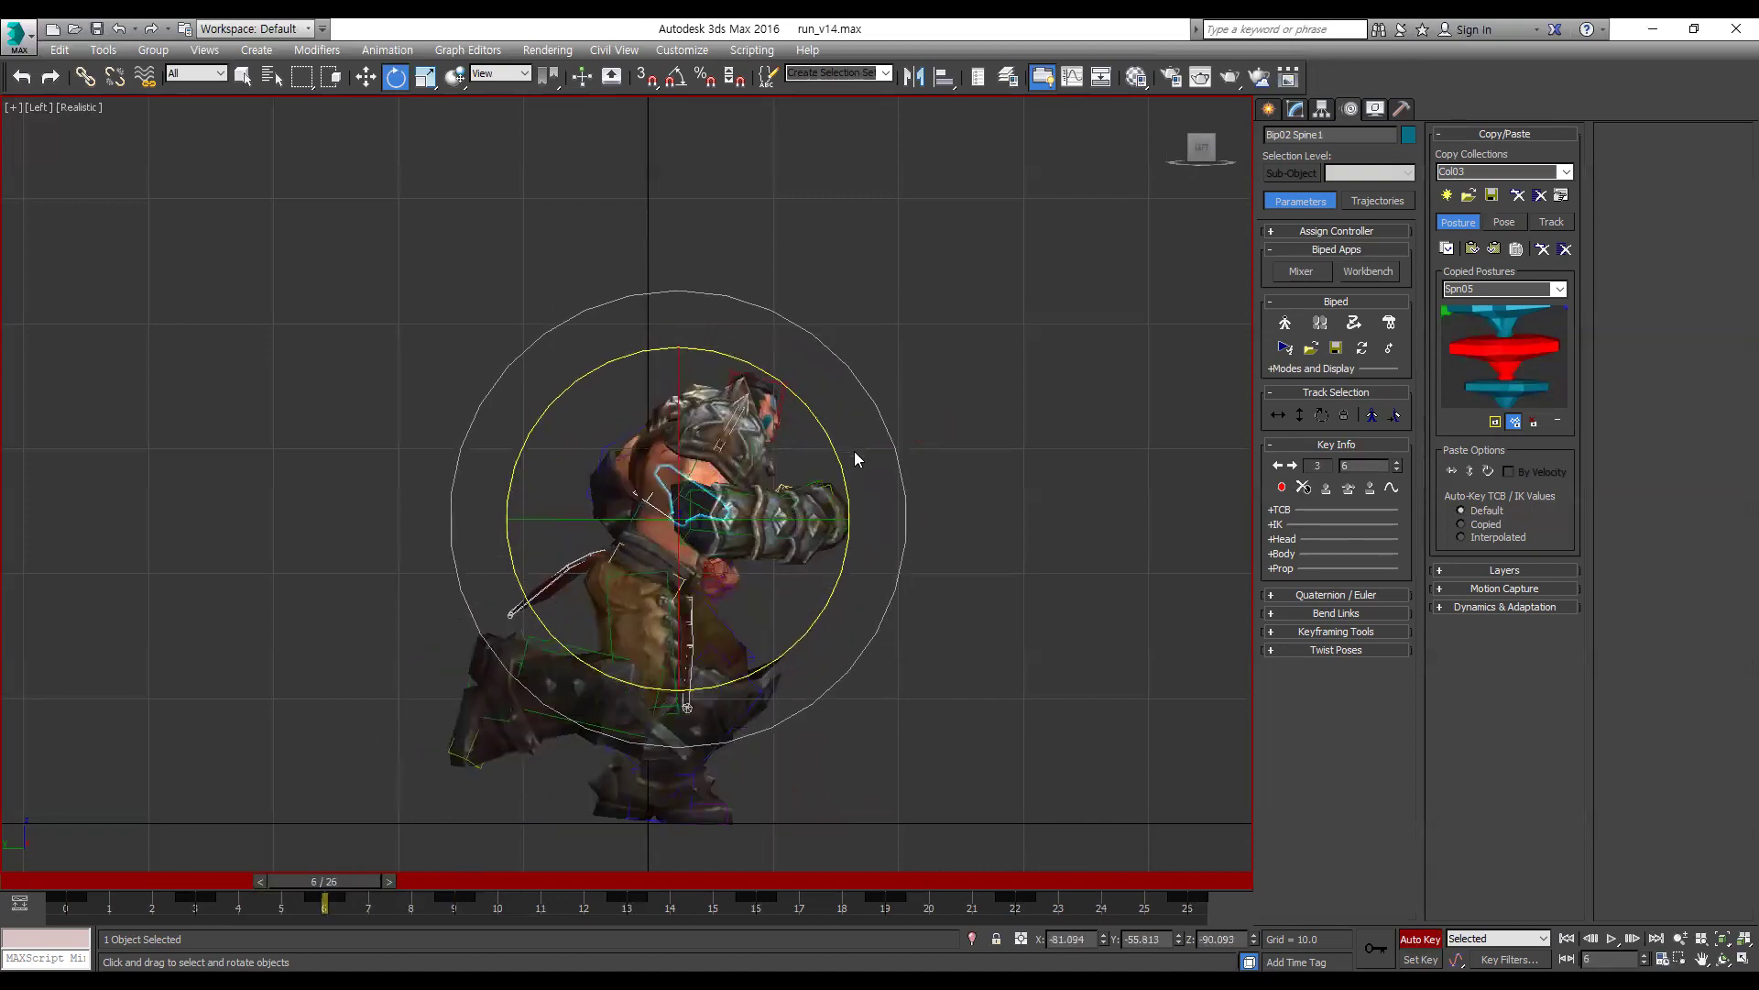
pyautogui.press('.')
pyautogui.moveTo(834, 456); pyautogui.dragTo(837, 463)
# Step: Step through the frames up to 12 and play back the cycle to examine the torso motion
pyautogui.press('.')
pyautogui.press('.')
pyautogui.press('.')
pyautogui.press('.')
pyautogui.press('.')
pyautogui.press('.')
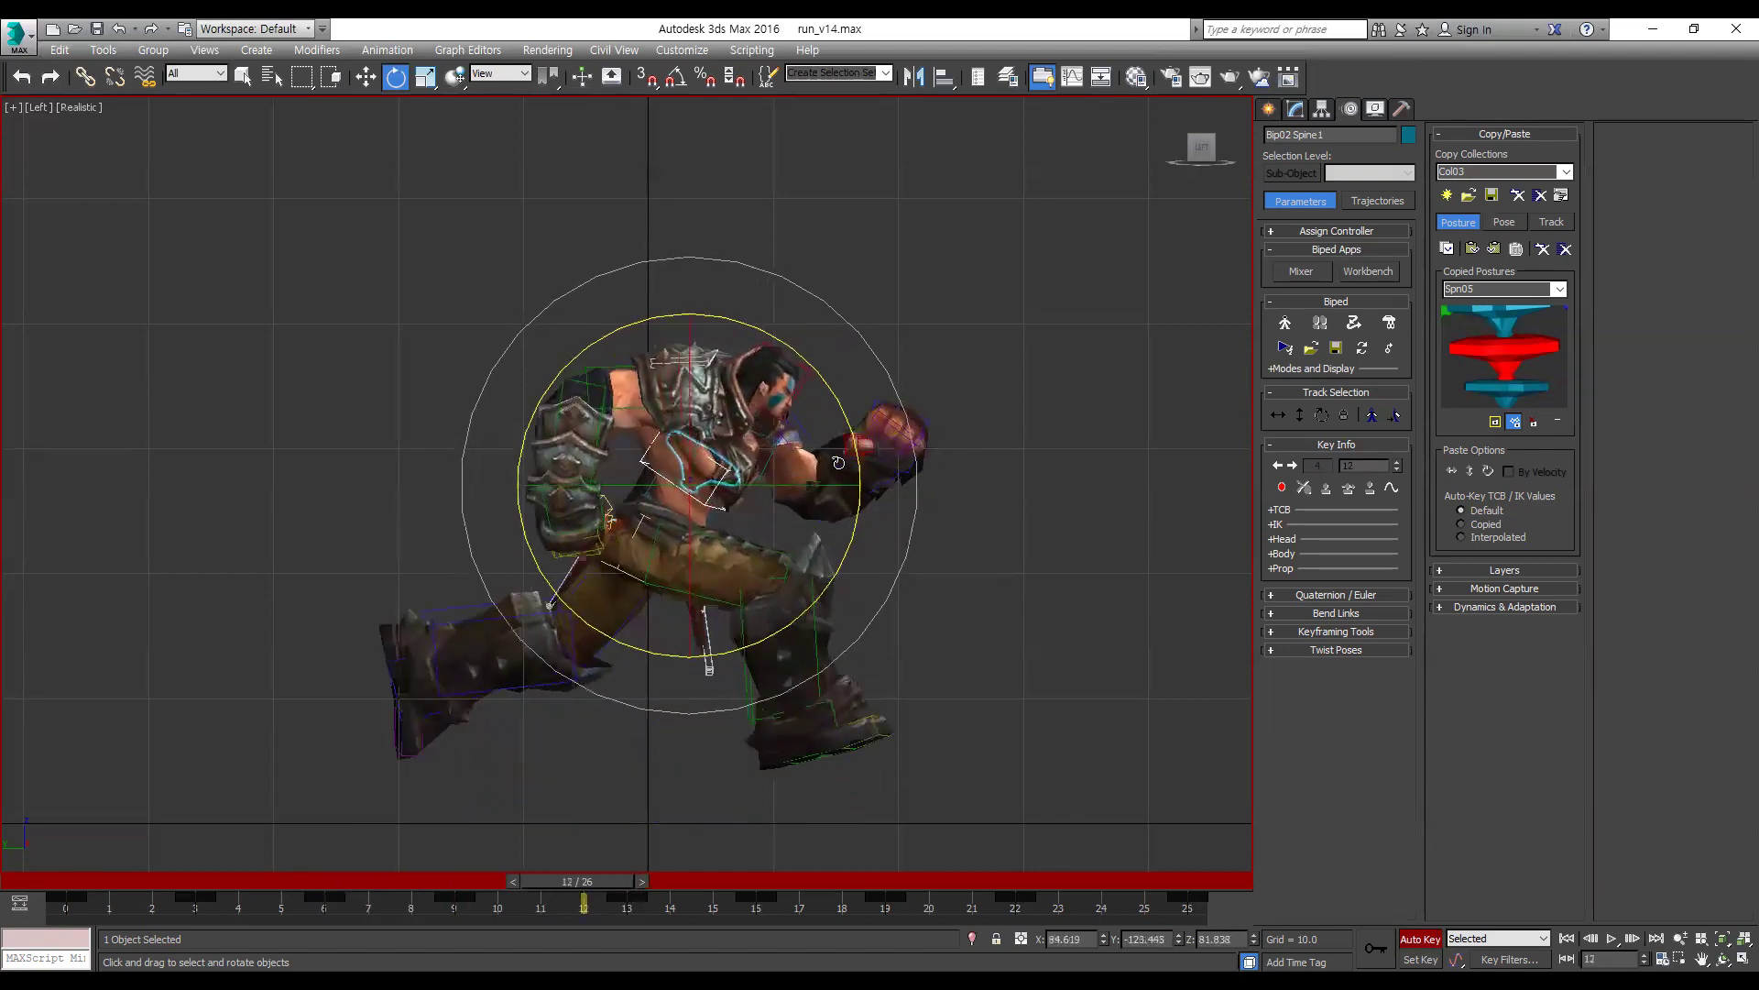
pyautogui.click(88, 883)
pyautogui.press('/')
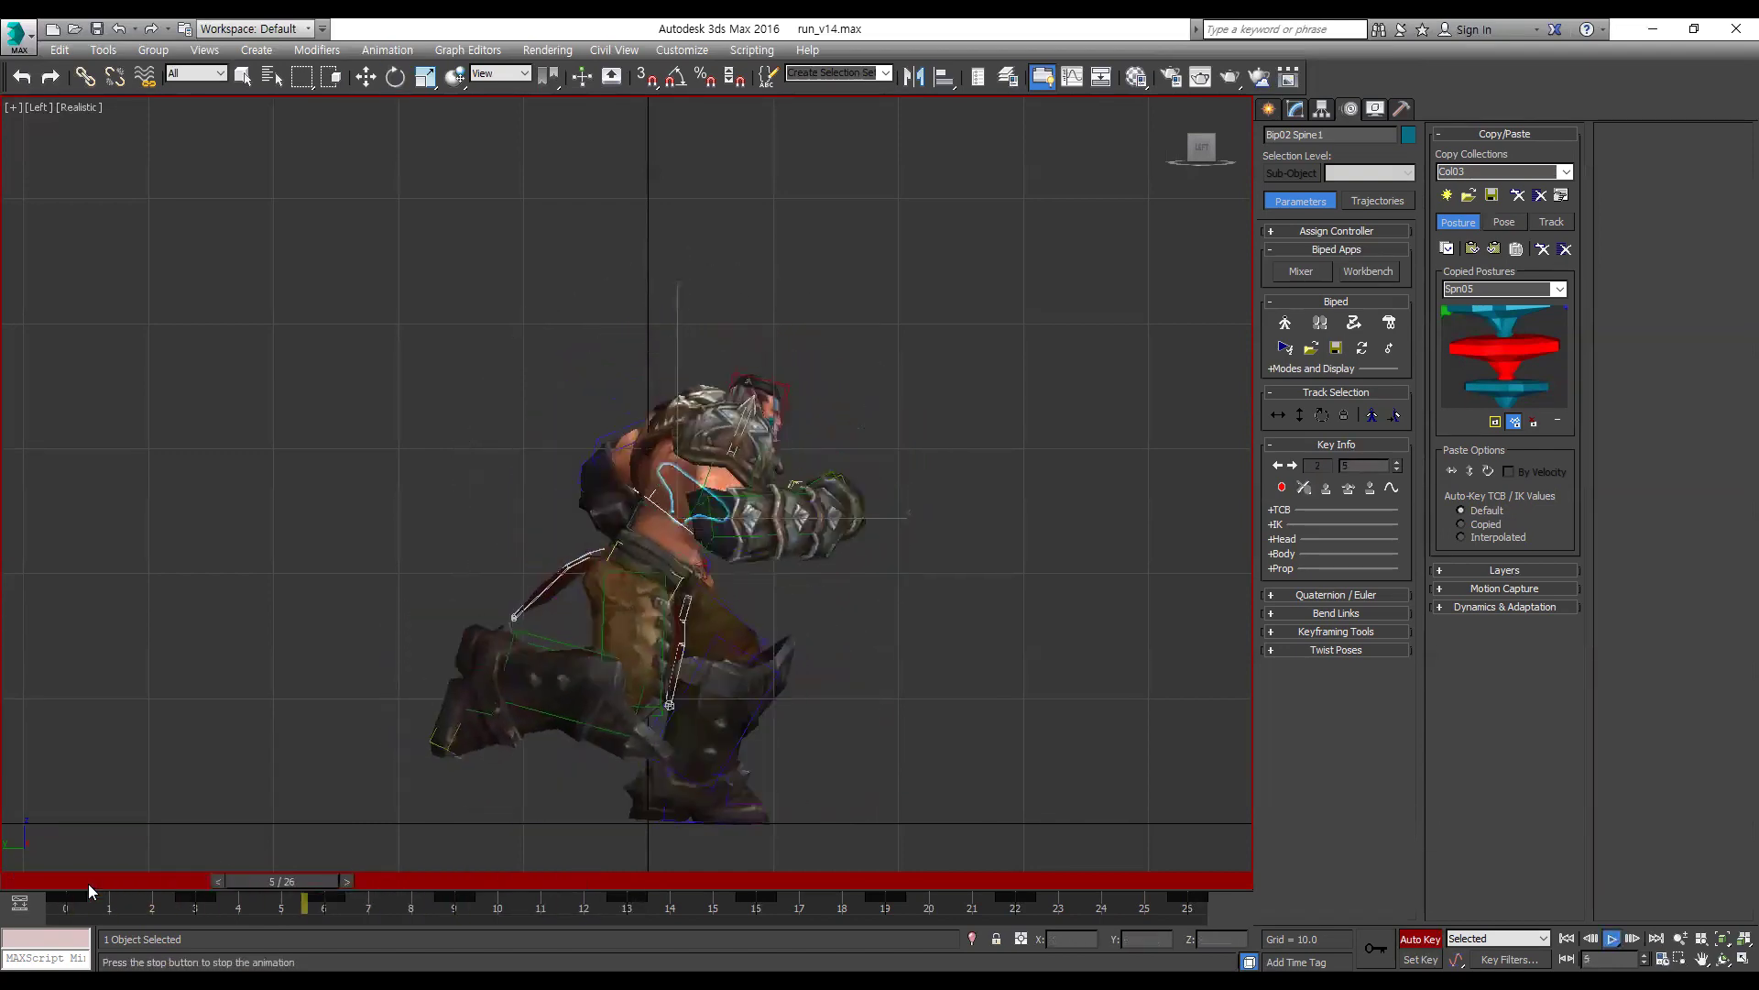
pyautogui.press('/')
pyautogui.press('e')
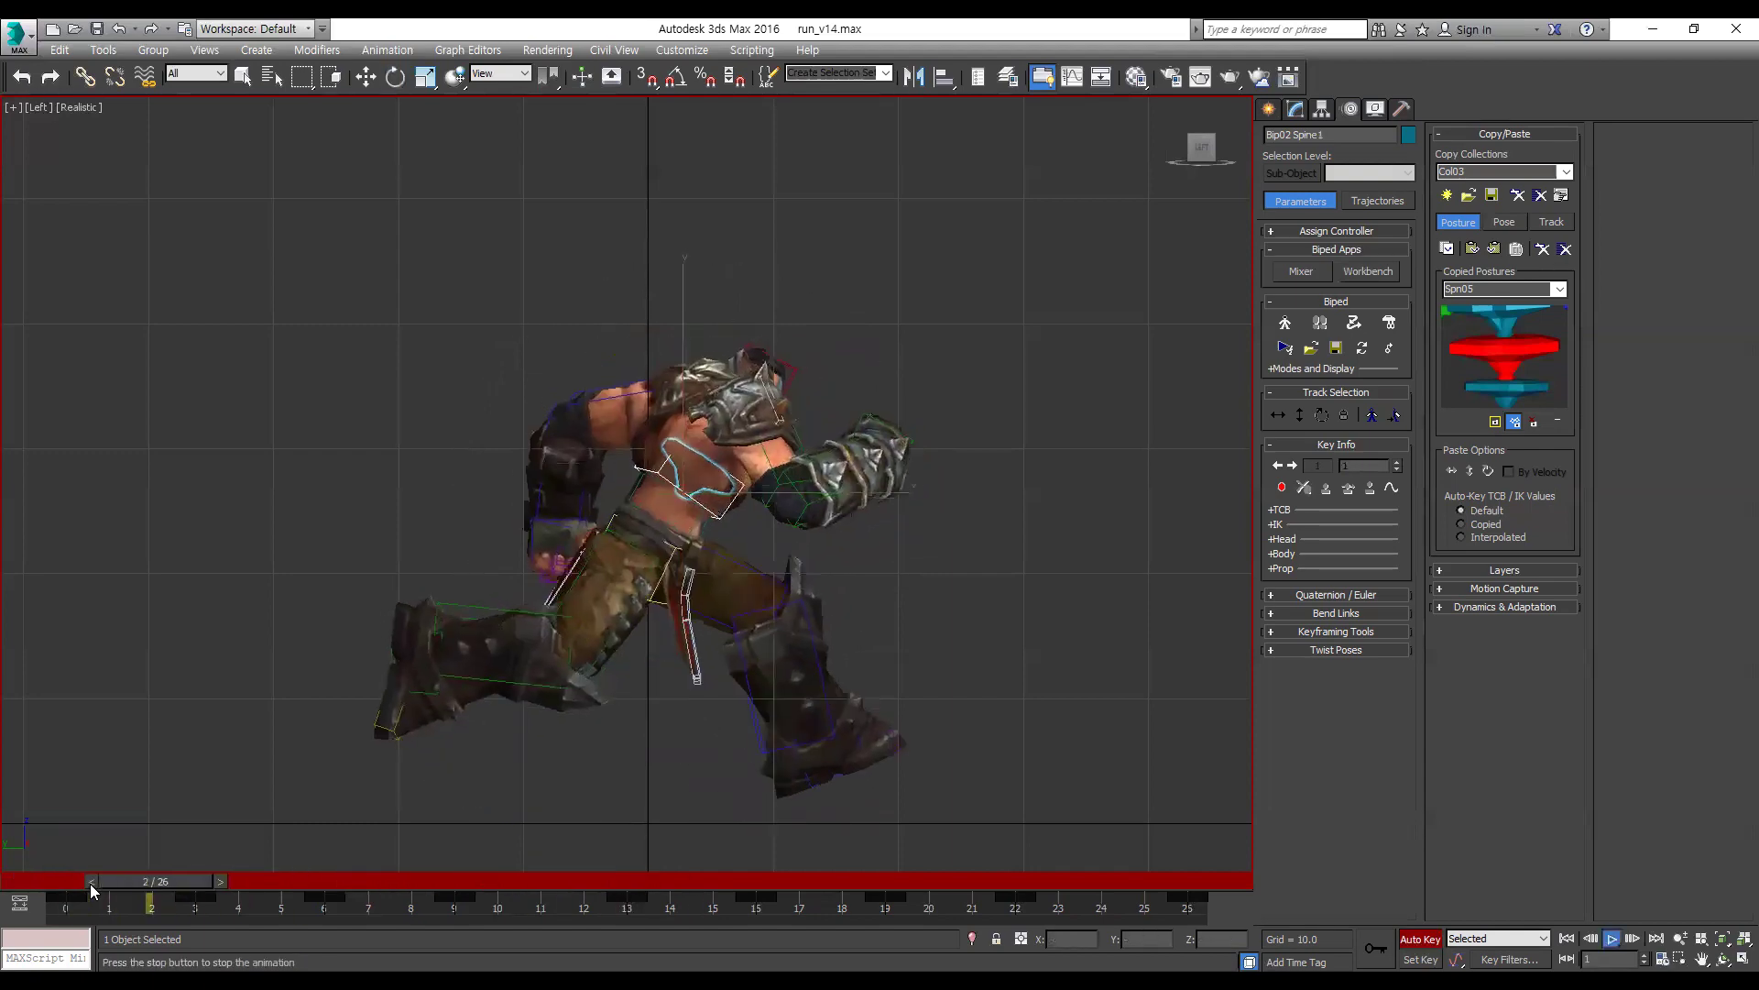
pyautogui.press('/')
# Step: Copy the Bip02 Spine1 posture at frame 3 and paste it opposite at frame 16
pyautogui.press('.')
pyautogui.press('.')
pyautogui.press('.')
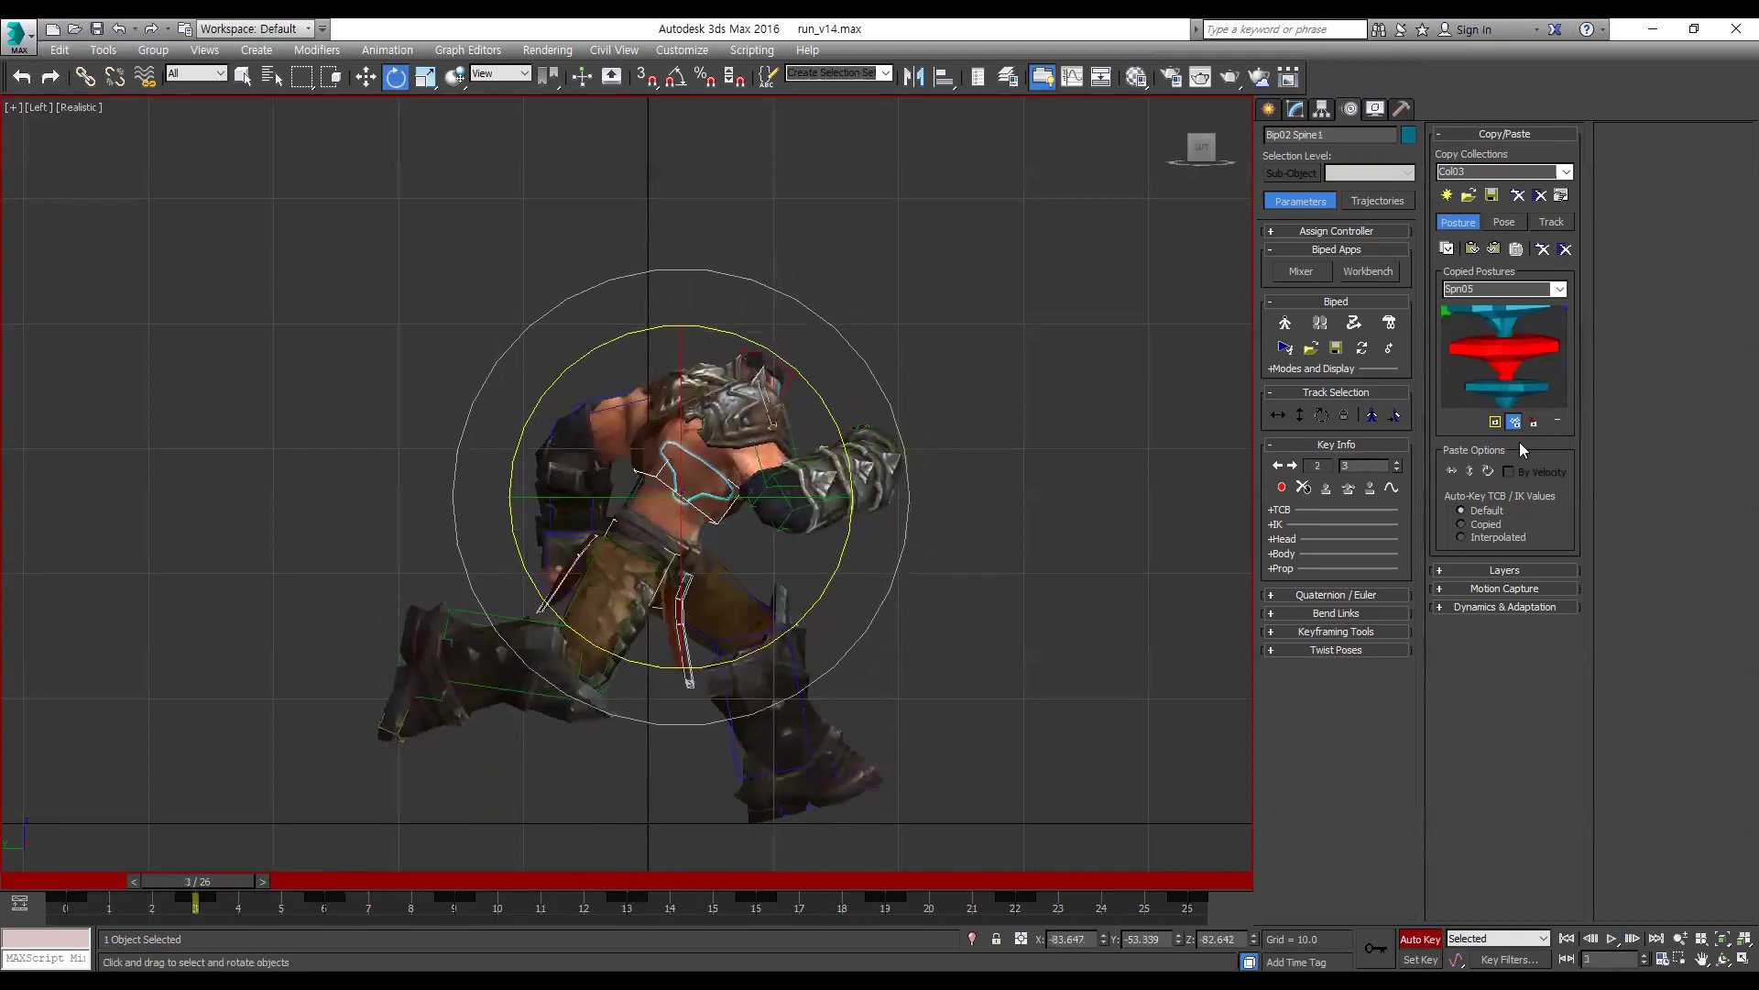
pyautogui.press('.')
pyautogui.press('.')
pyautogui.press('.')
pyautogui.press('.')
pyautogui.press('.')
pyautogui.press('.')
pyautogui.press('.')
pyautogui.press('.')
pyautogui.press('.')
pyautogui.press('.')
pyautogui.press('.')
pyautogui.press('.')
pyautogui.press('.')
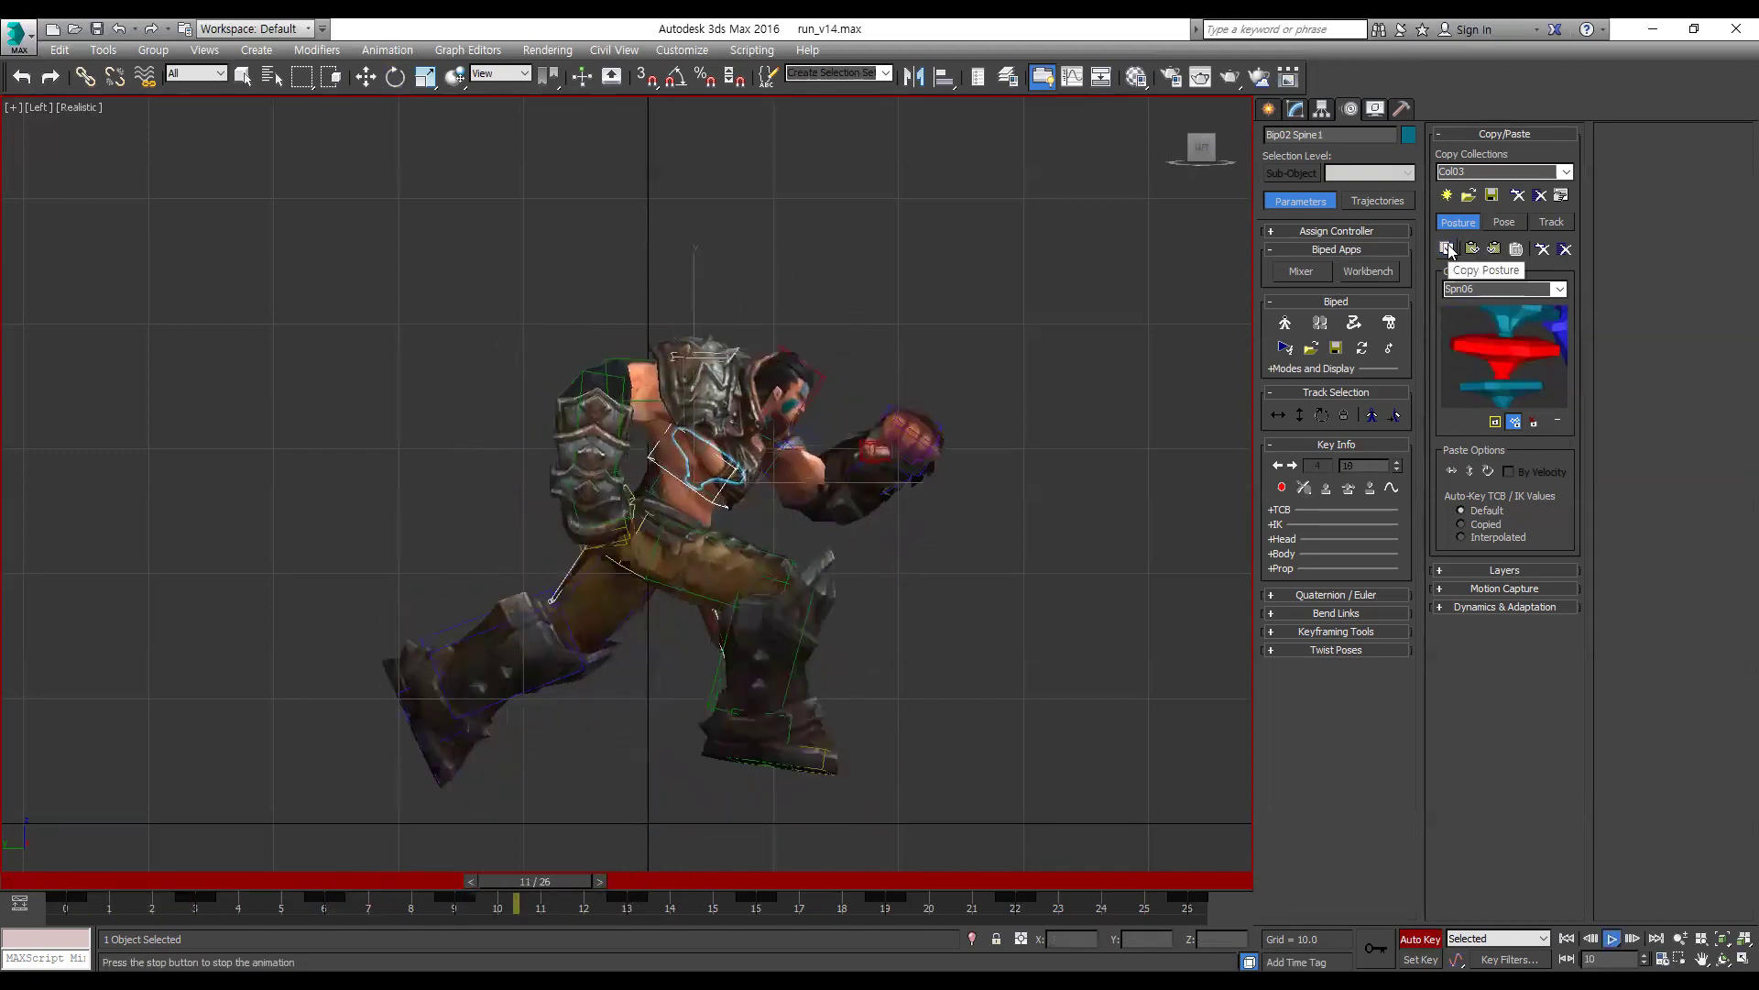
pyautogui.click(1447, 249)
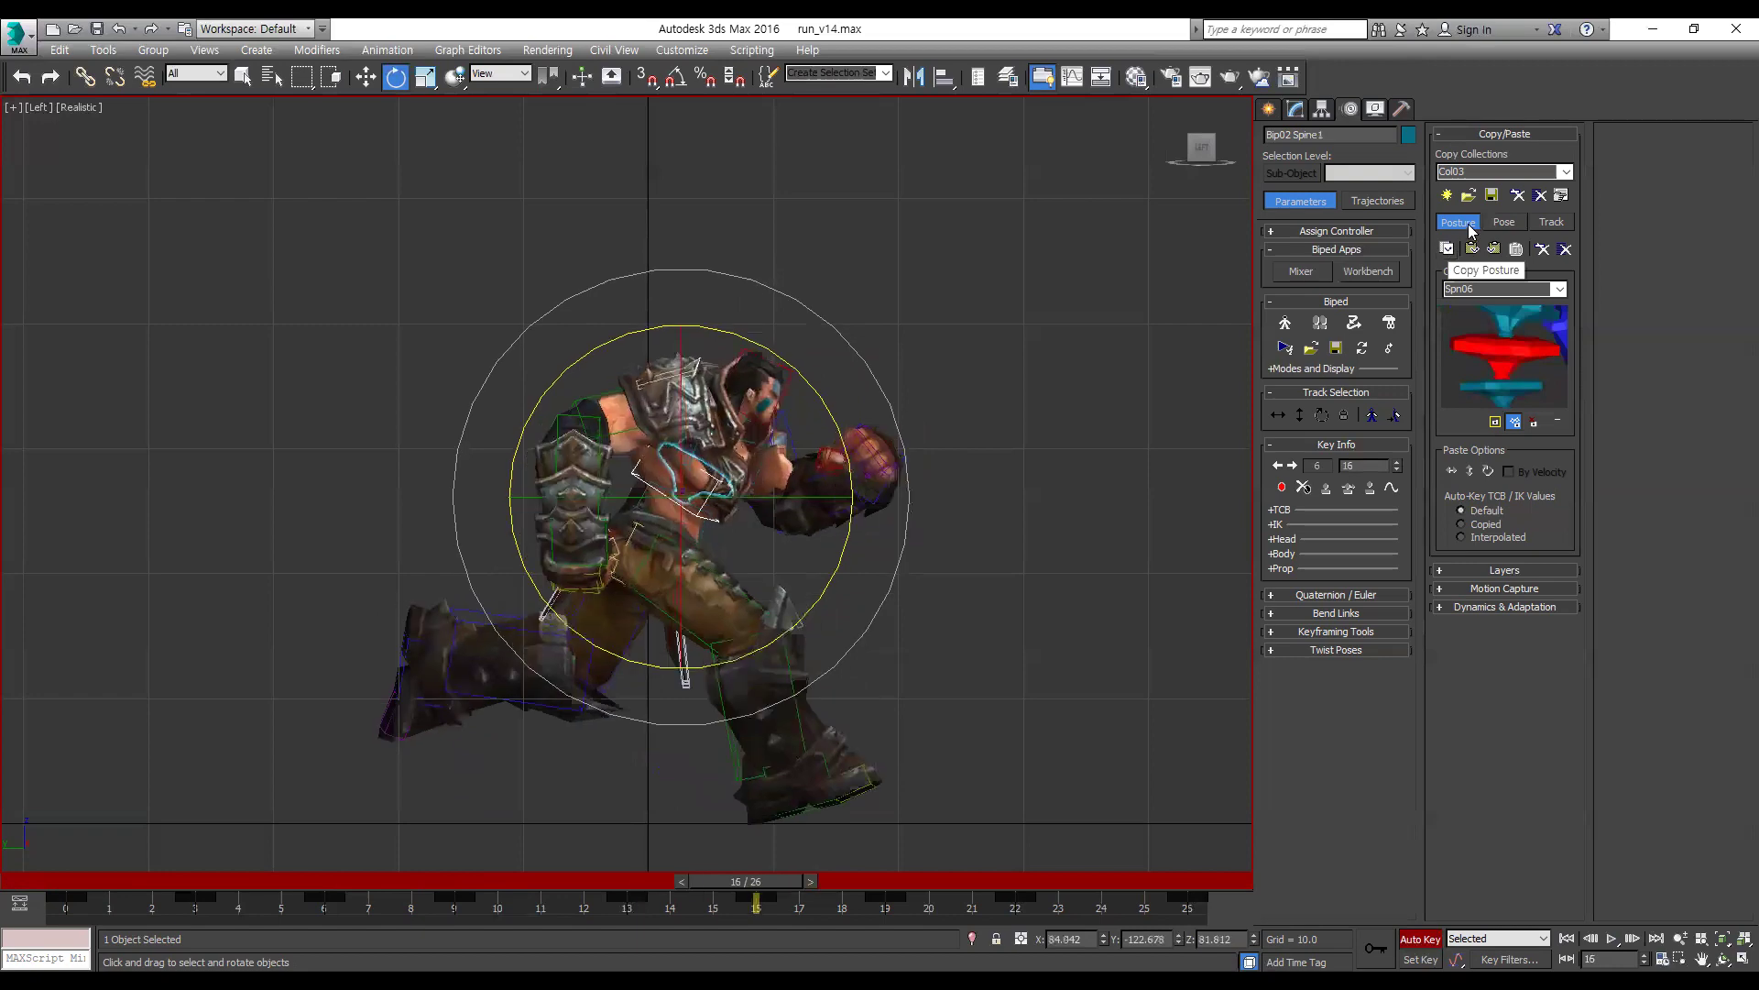
# Step: Copy the Bip02 Spine1 posture at frame 6 and paste it opposite at frame 19
pyautogui.click(312, 882)
pyautogui.press('.')
pyautogui.press('.')
pyautogui.press('.')
pyautogui.press('.')
pyautogui.press('.')
pyautogui.press('.')
pyautogui.press('.')
pyautogui.press('.')
pyautogui.press('.')
pyautogui.press('.')
pyautogui.press('.')
pyautogui.press('.')
pyautogui.press('.')
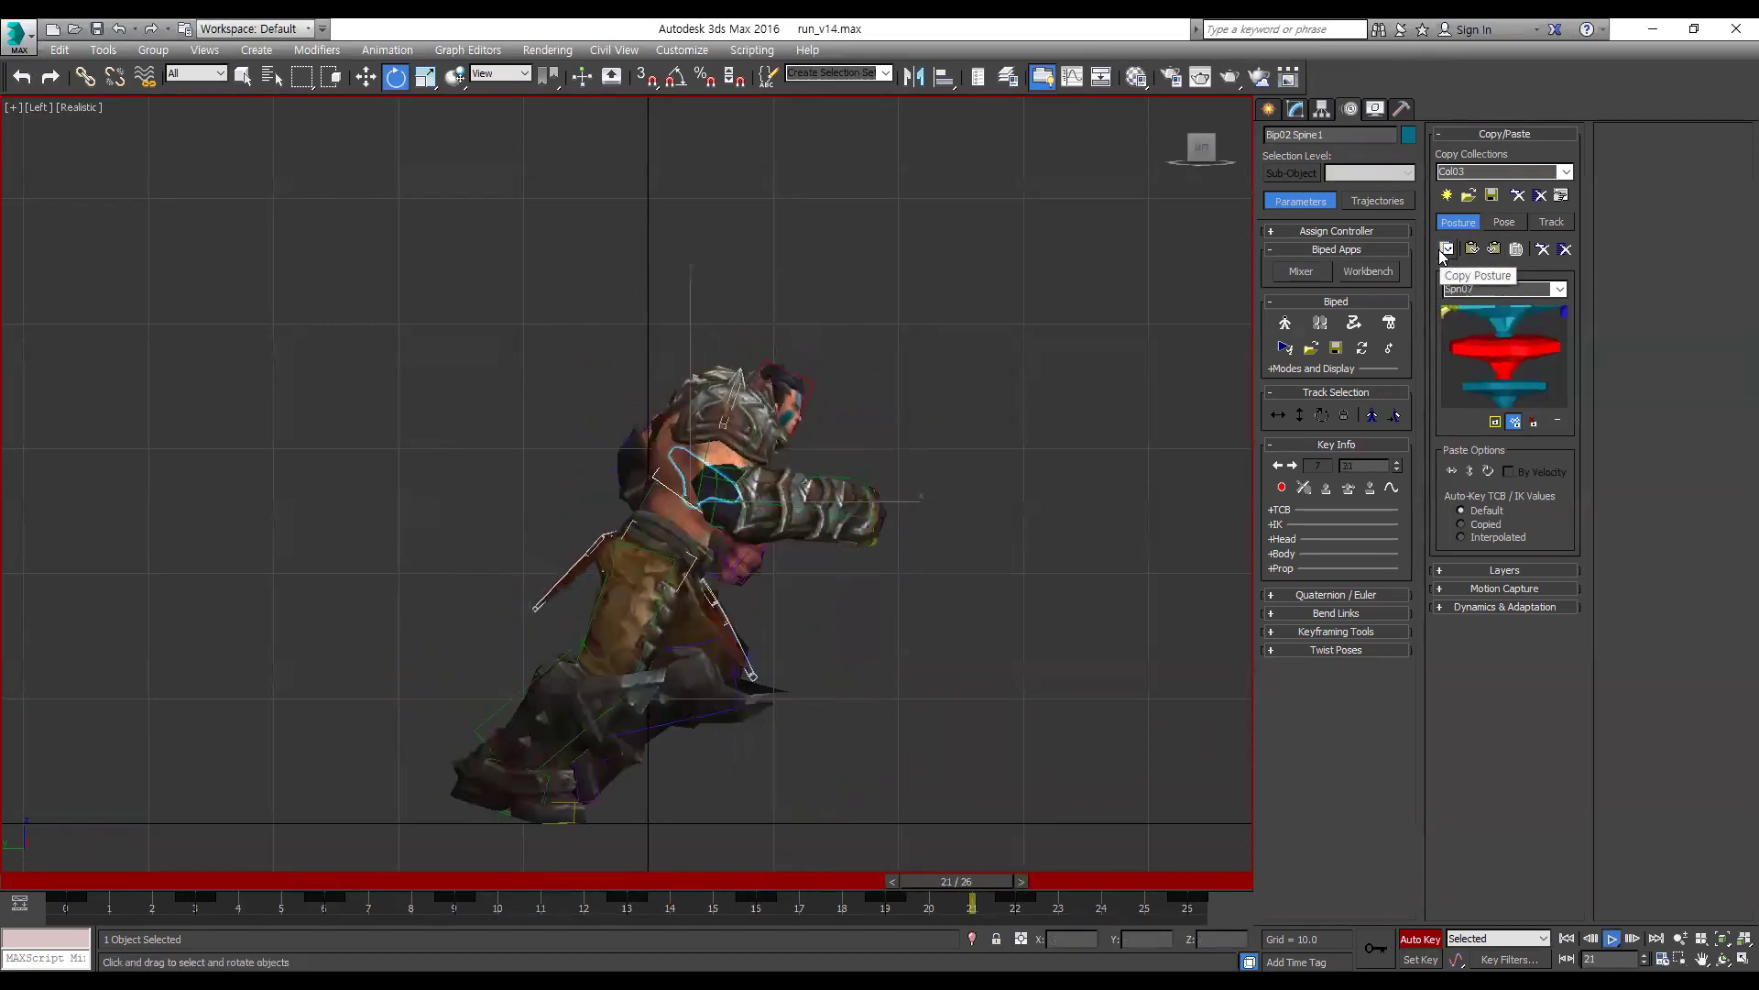
pyautogui.click(1446, 248)
pyautogui.click(1493, 248)
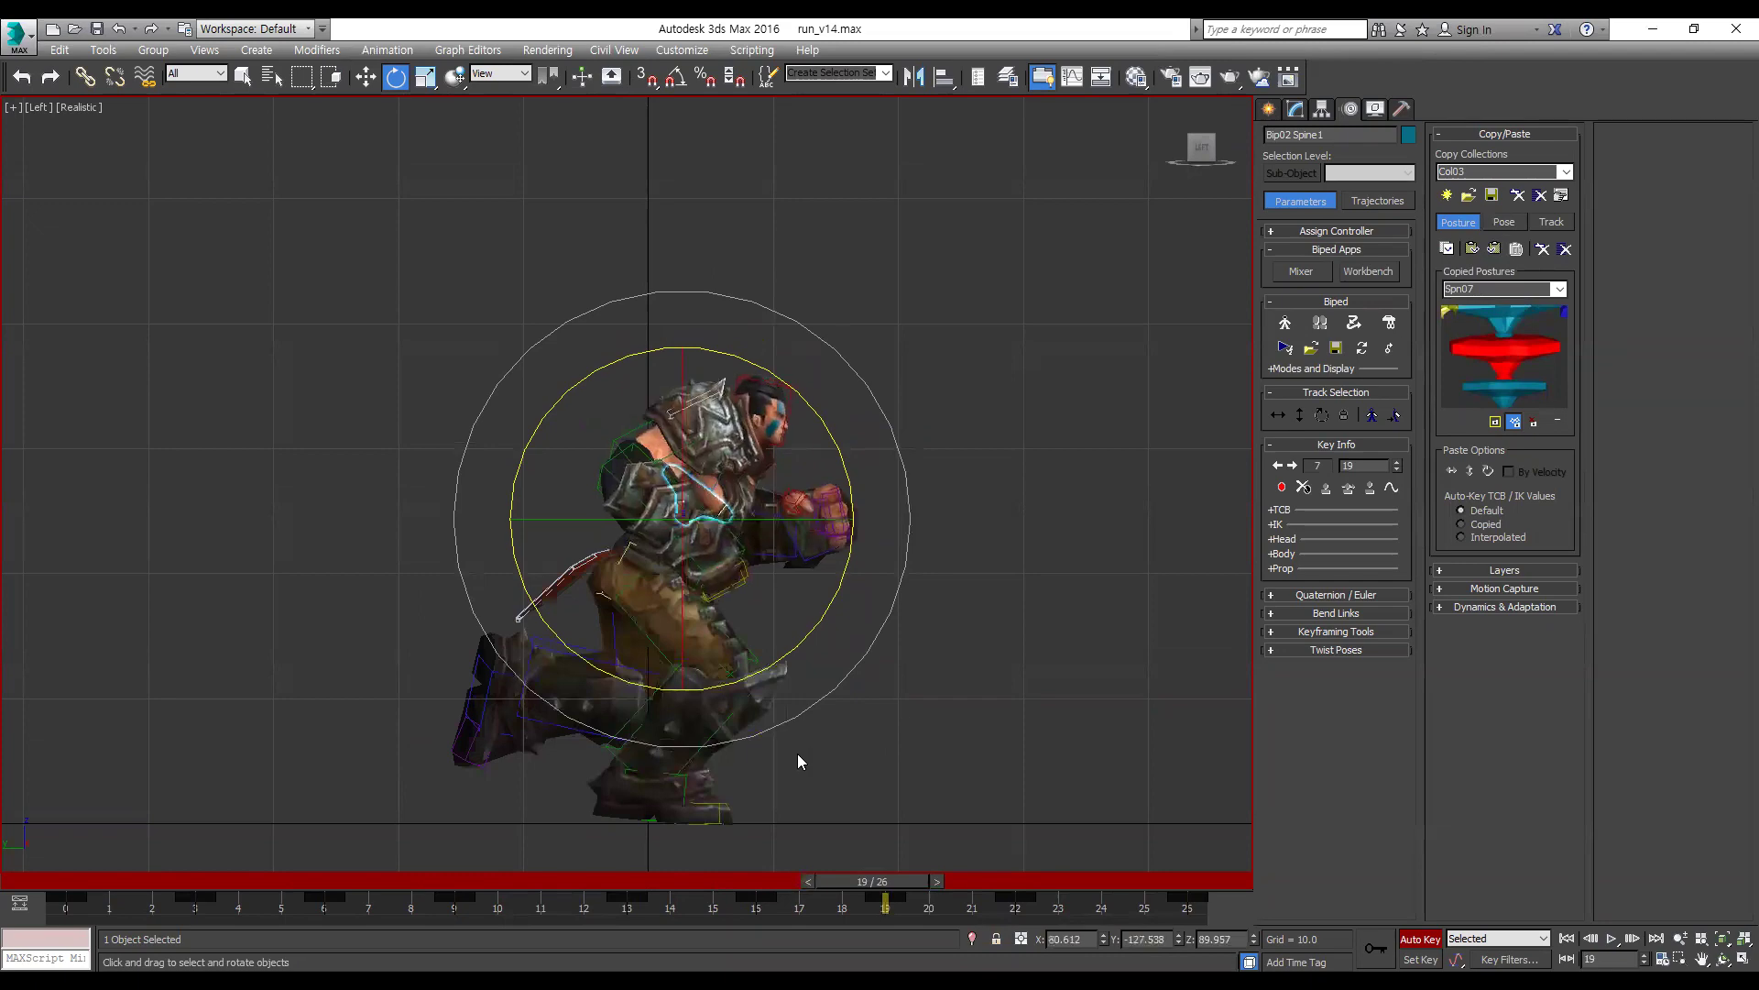
# Step: Copy the adjusted cycle's Bip02 Spine1 posture at frame 9, paste it opposite at frame 22, and play back the animation
pyautogui.click(484, 880)
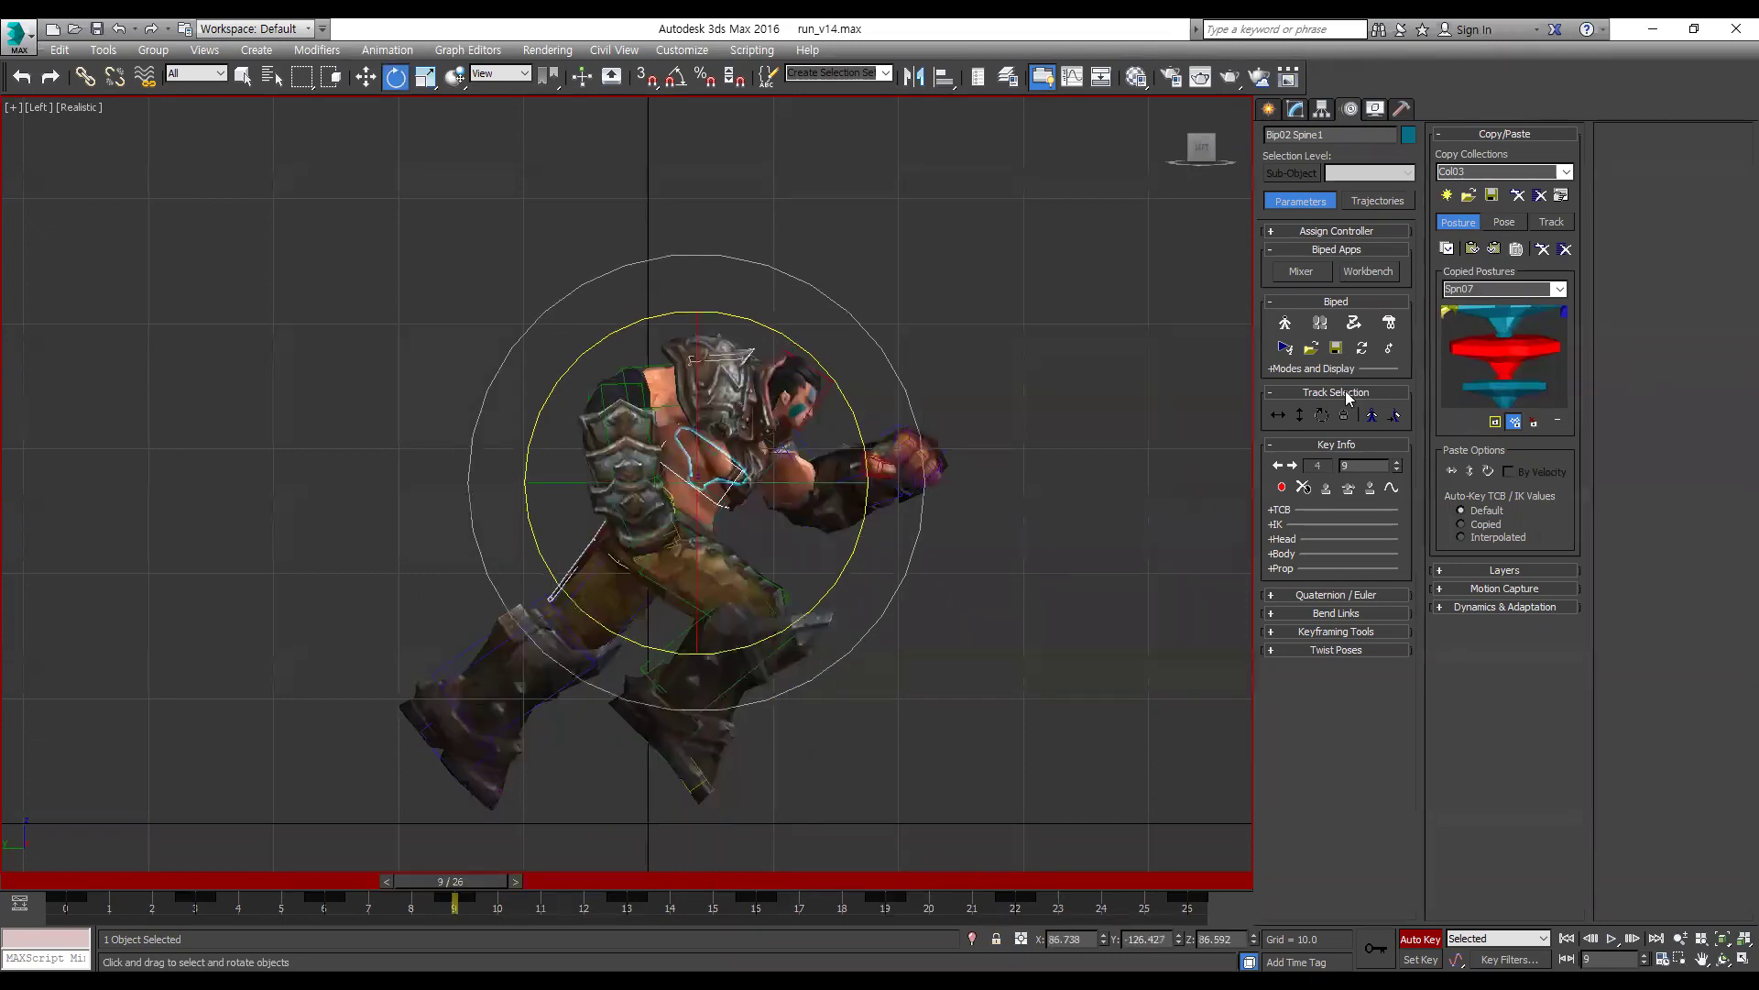
pyautogui.click(1447, 248)
pyautogui.press('.')
pyautogui.press('.')
pyautogui.press('.')
pyautogui.press('.')
pyautogui.press('.')
pyautogui.press('.')
pyautogui.press('.')
pyautogui.press('.')
pyautogui.press('.')
pyautogui.press('.')
pyautogui.press('.')
pyautogui.press('.')
pyautogui.press('.')
pyautogui.click(1495, 249)
pyautogui.press('/')
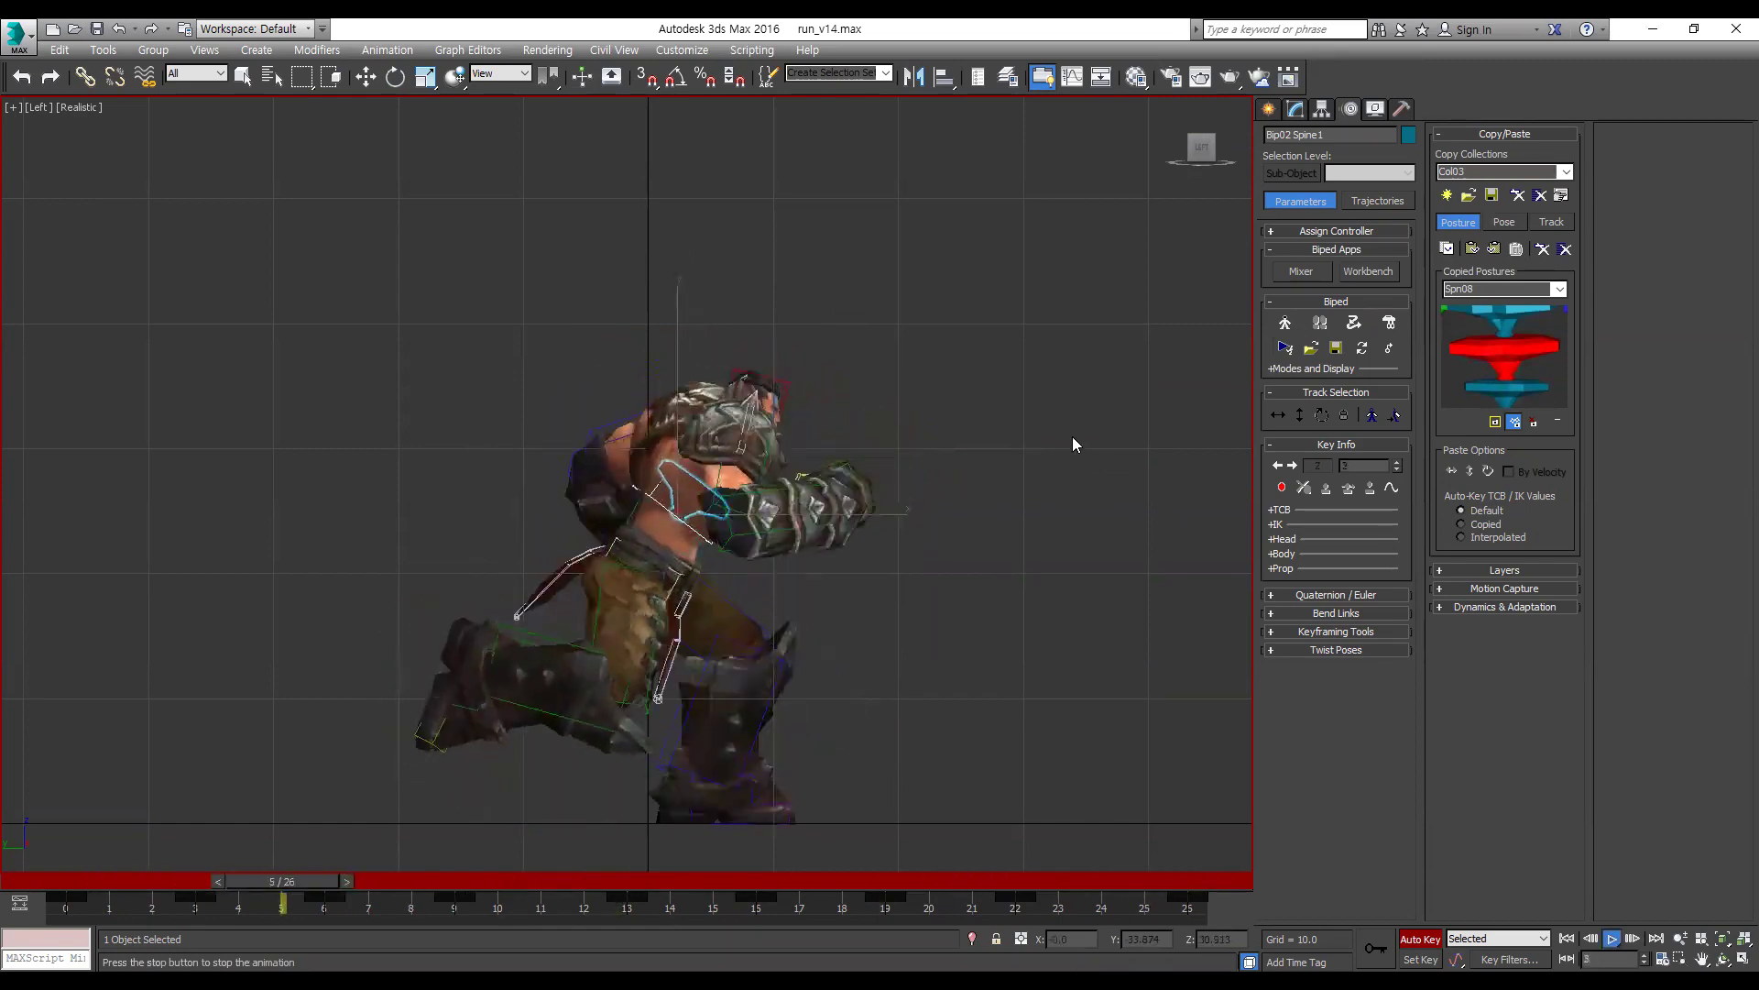
pyautogui.press('/')
# Step: Select Bip02 Head, rotate it forward at frame 9, and check the frames through 14
pyautogui.press('e')
pyautogui.click(1000, 352)
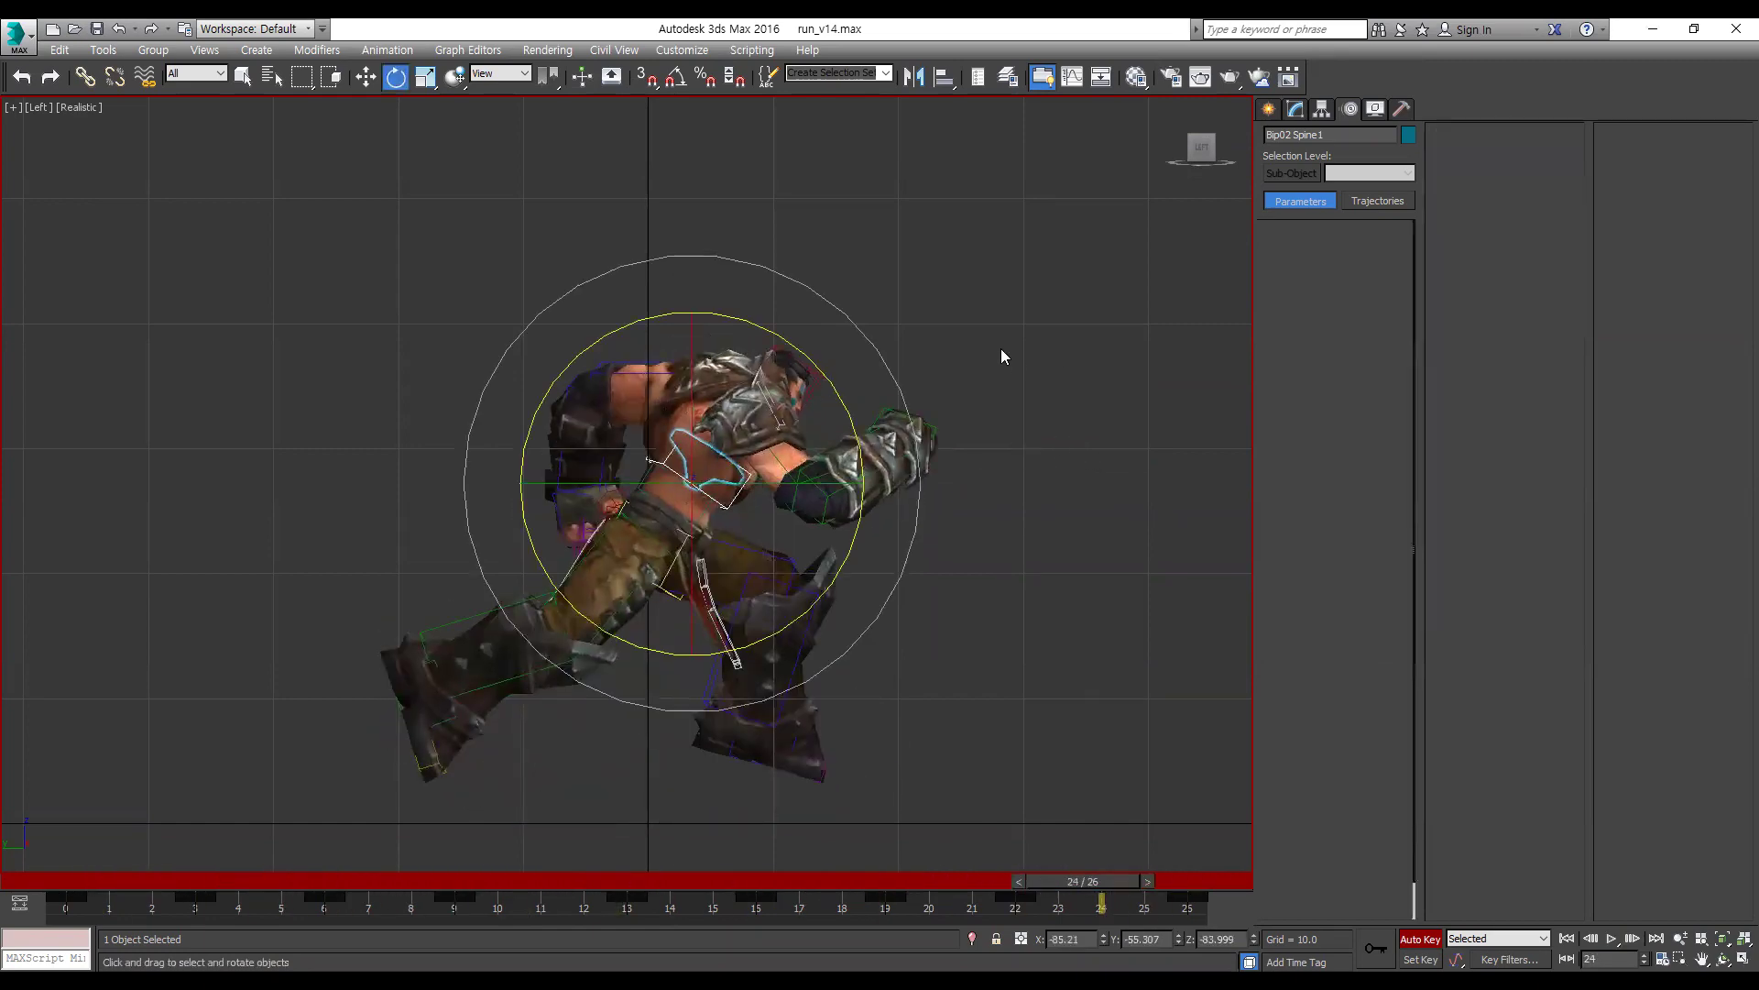
pyautogui.click(817, 369)
pyautogui.click(86, 881)
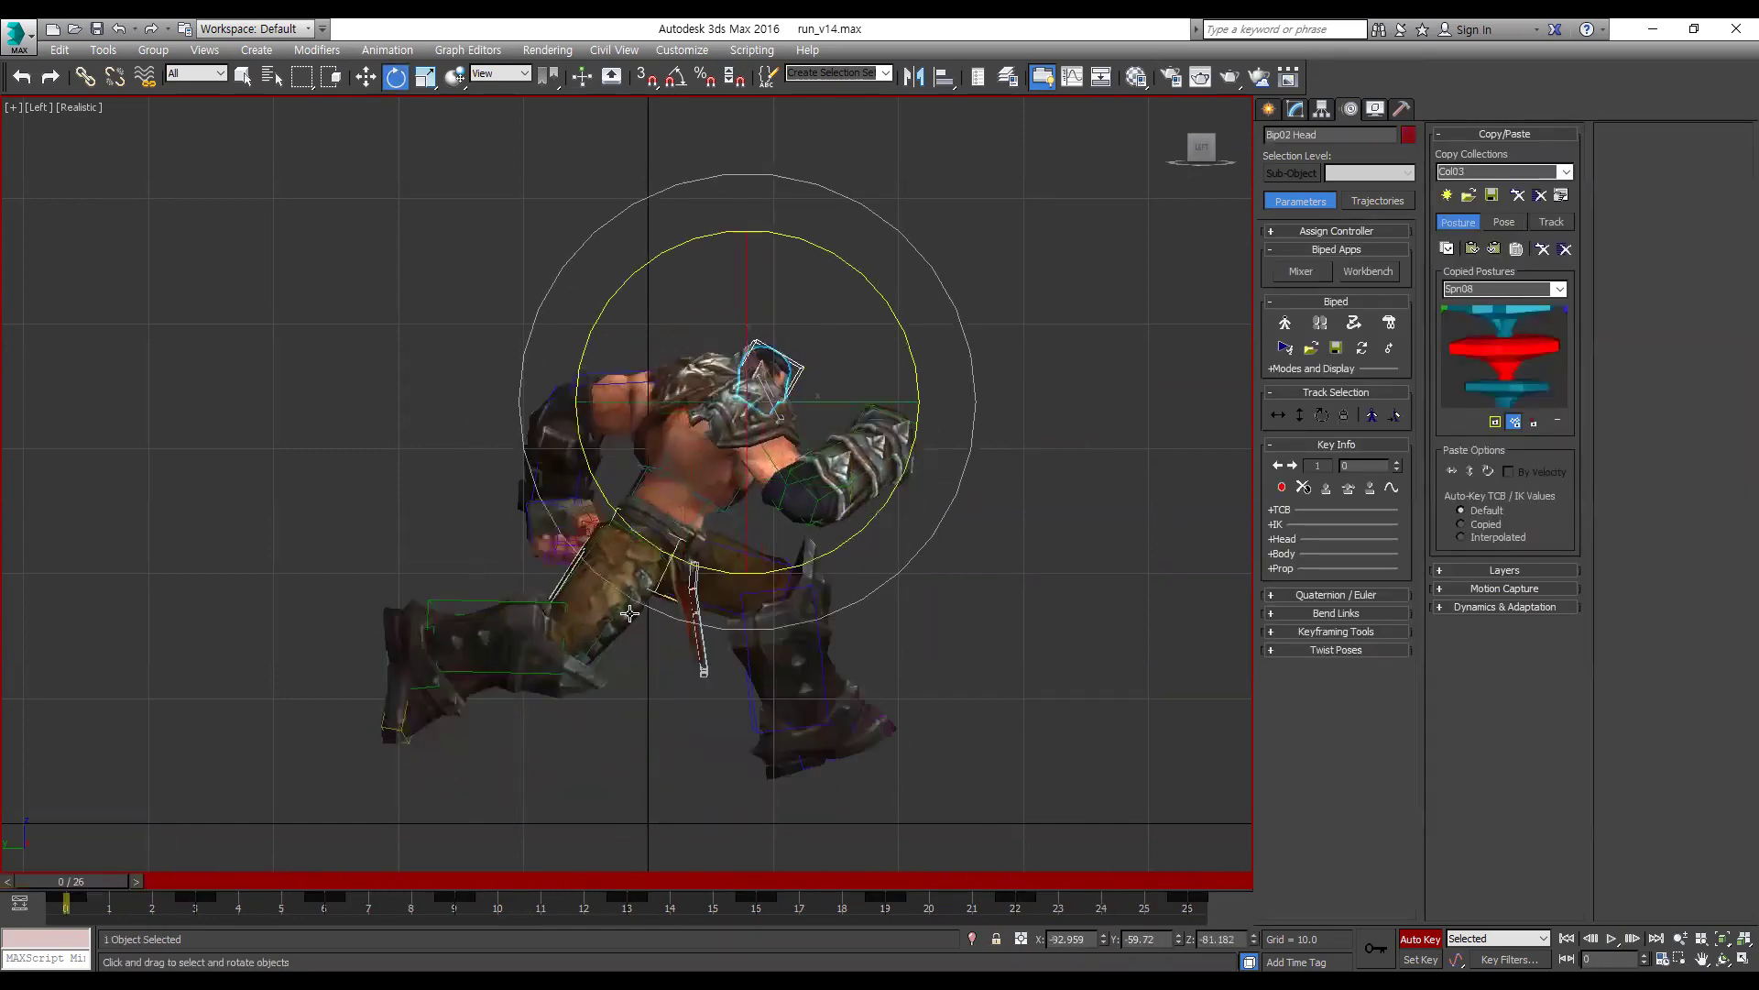
pyautogui.press('.')
pyautogui.press('.')
pyautogui.press('.')
pyautogui.press('.')
pyautogui.press('.')
pyautogui.press('.')
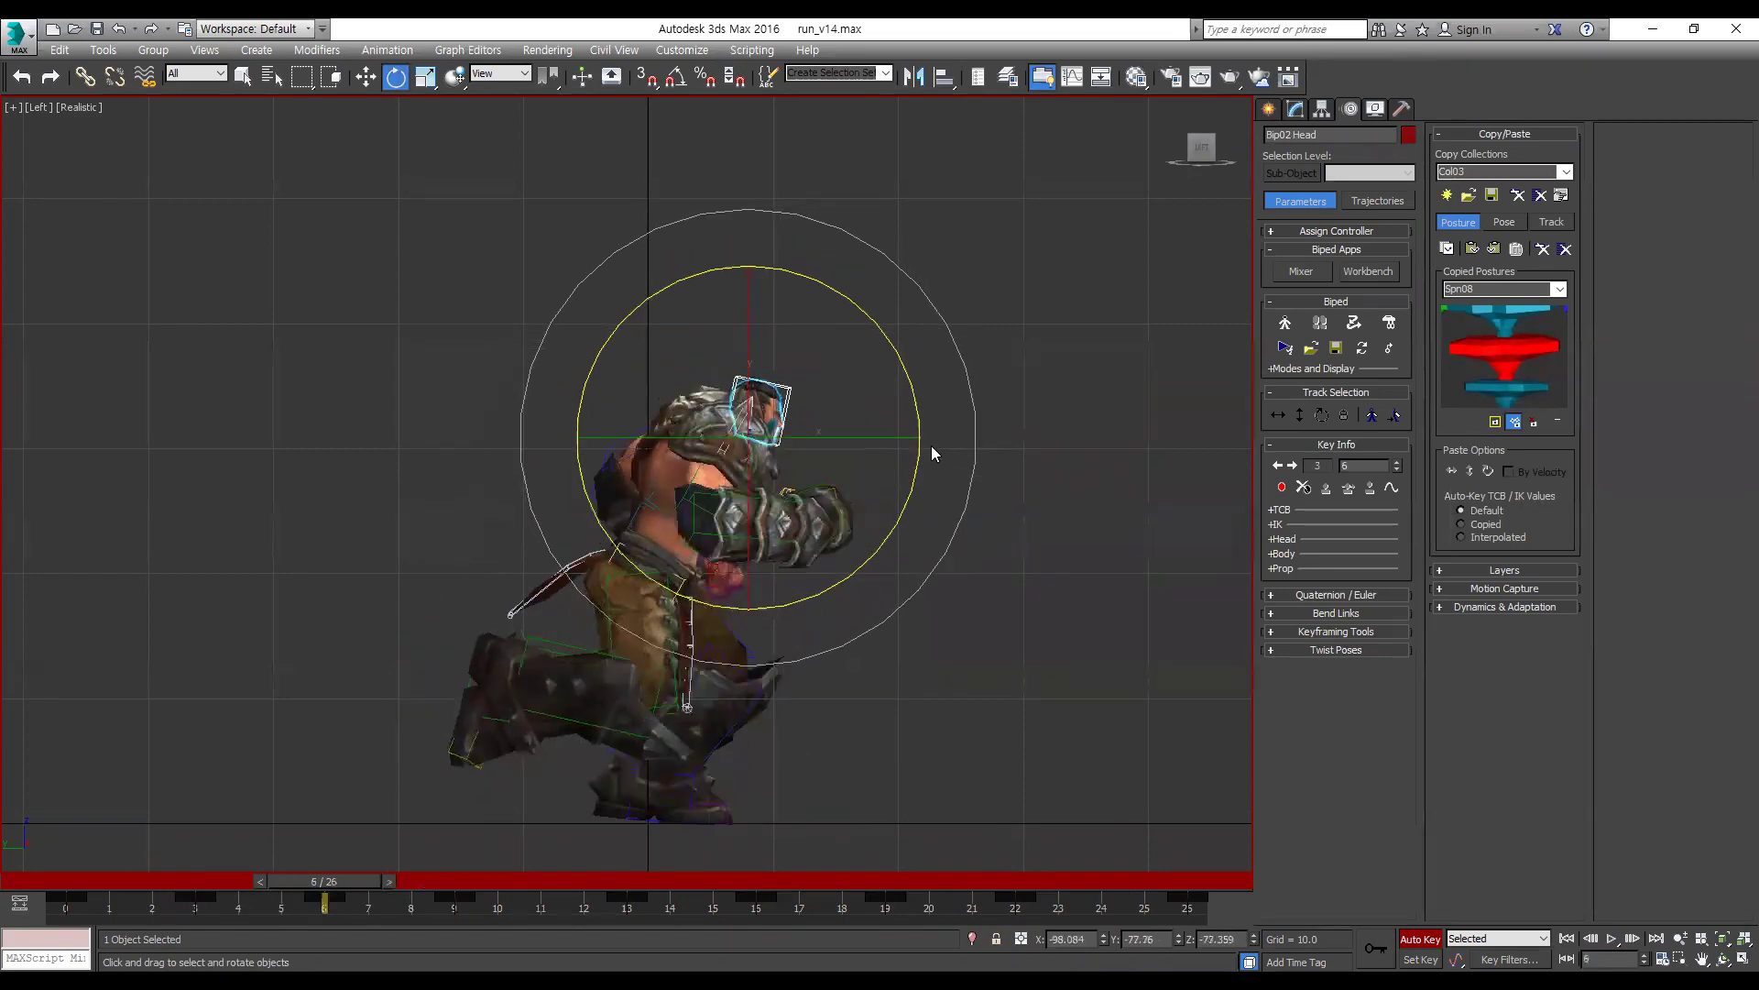
pyautogui.press('.')
pyautogui.press('.')
pyautogui.press('.')
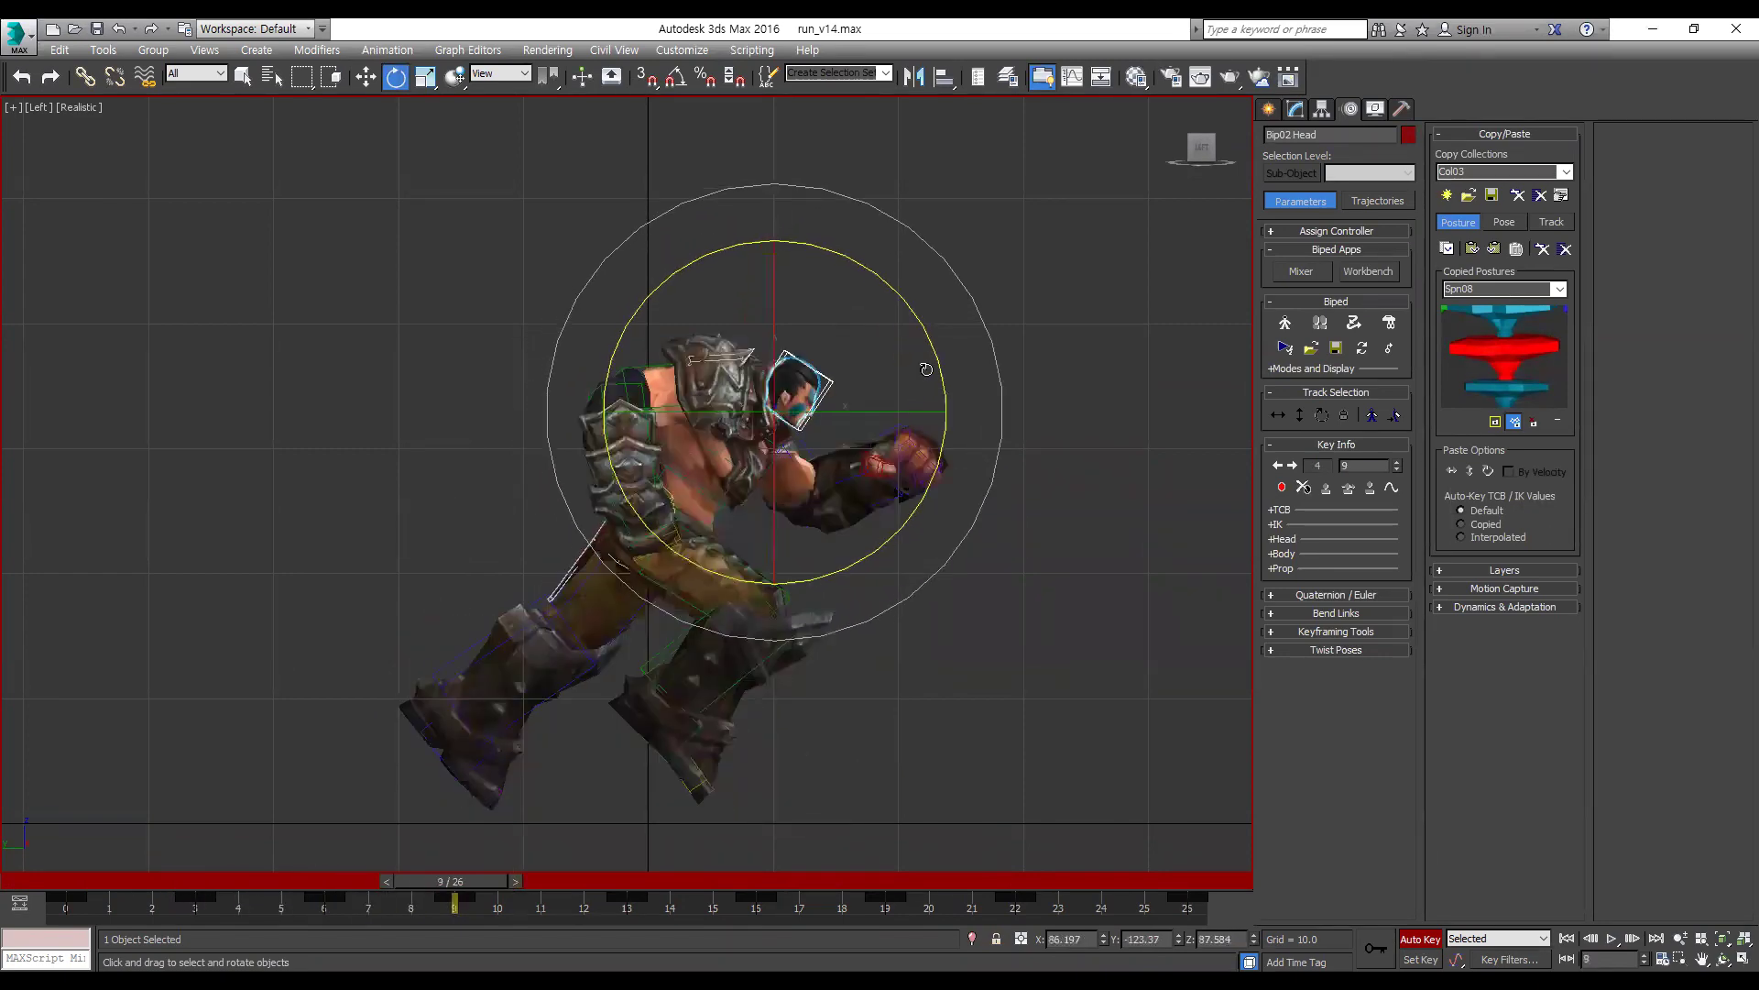
pyautogui.press('.')
pyautogui.press('.')
pyautogui.press('.')
pyautogui.press('.')
pyautogui.press('.')
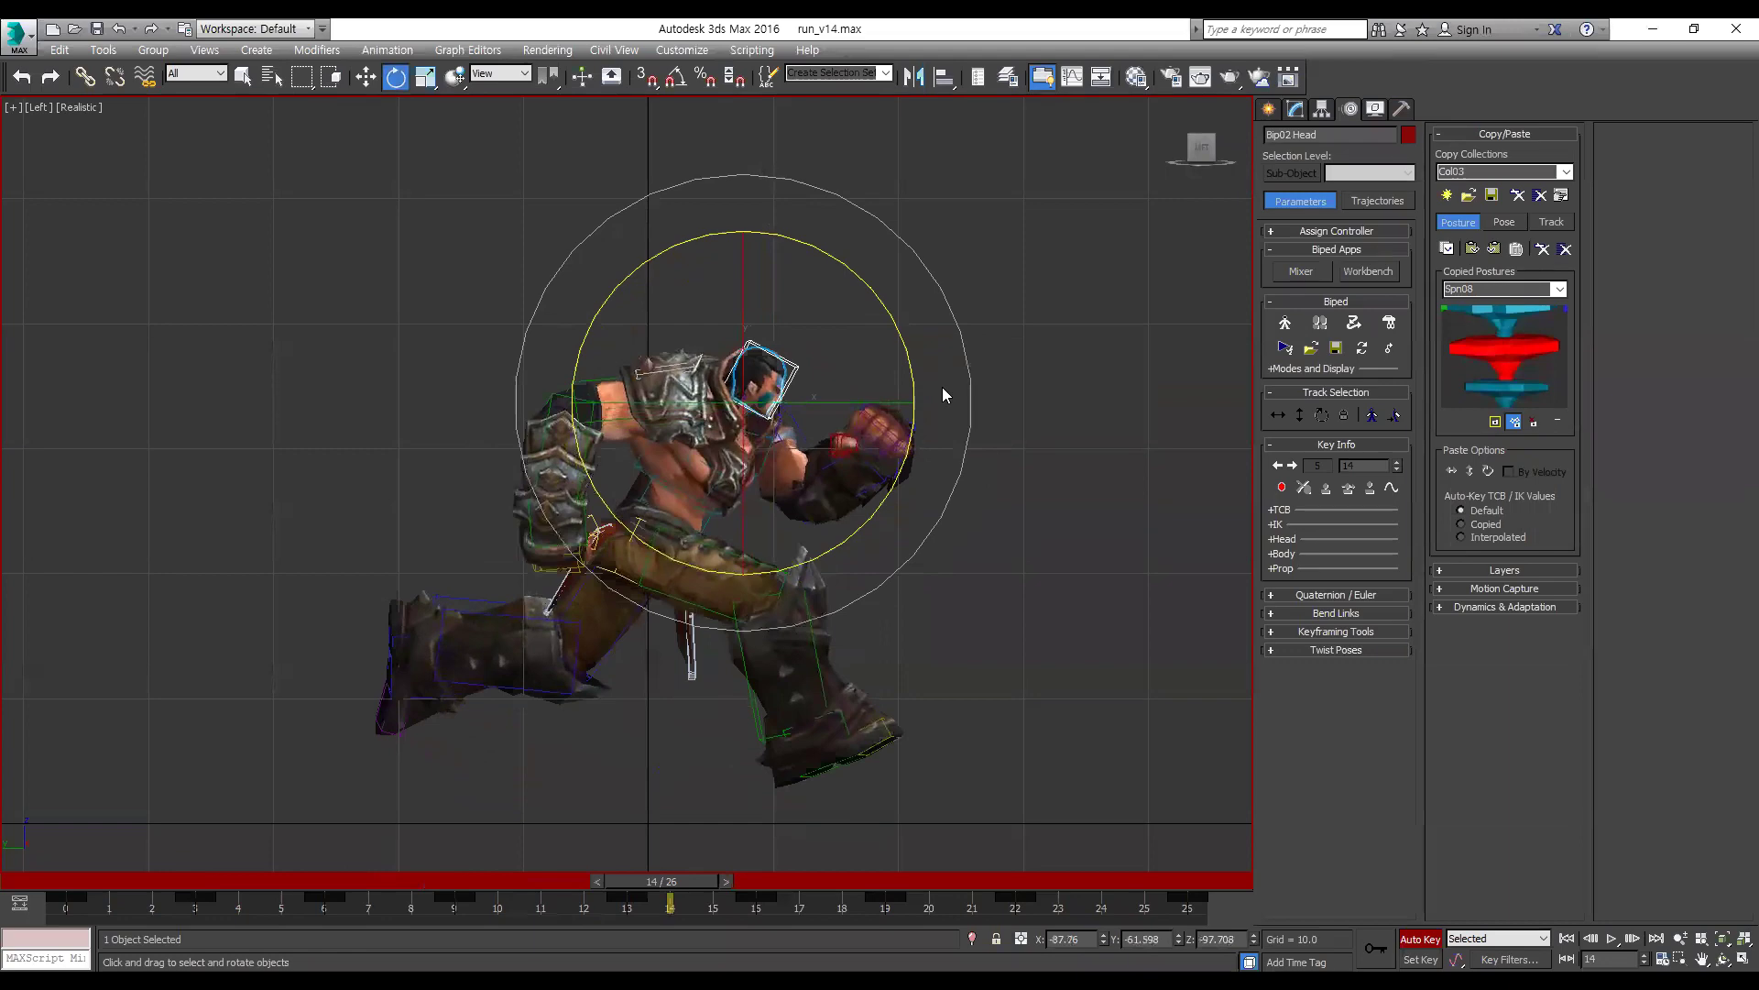
# Step: Play back the cycle and step through frames 5 to 9 to examine the head's tilt
pyautogui.click(71, 882)
pyautogui.press('/')
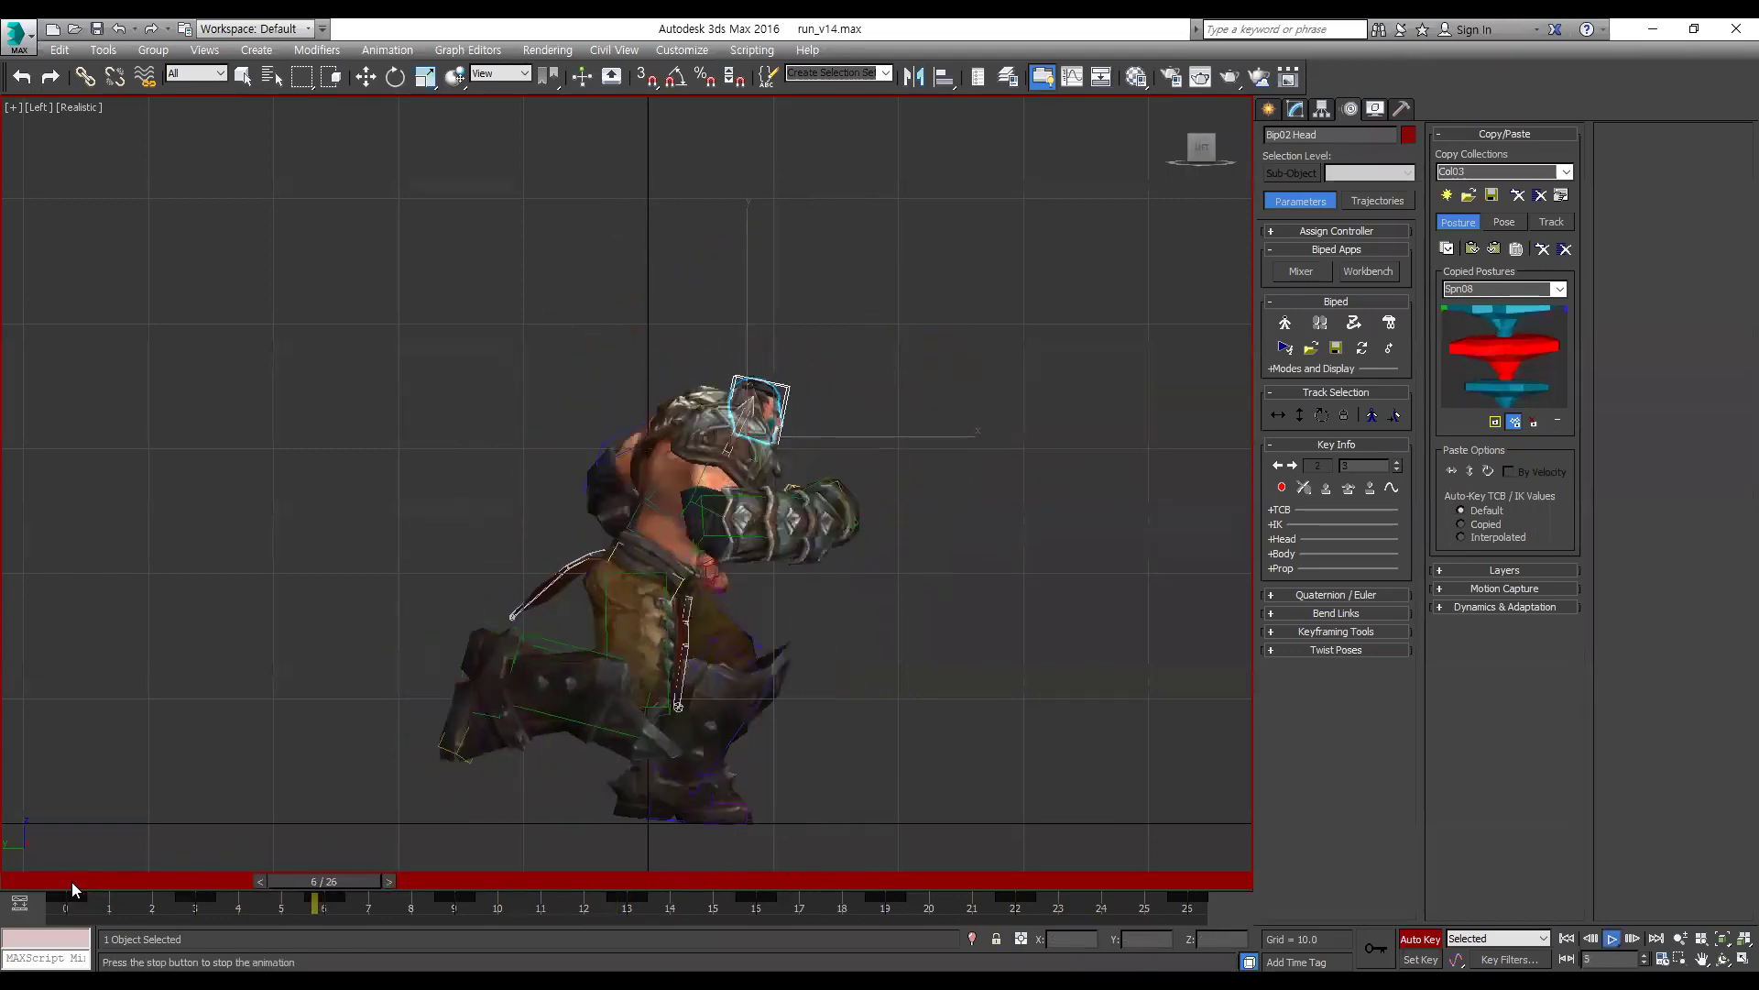
pyautogui.press('/')
pyautogui.press('.')
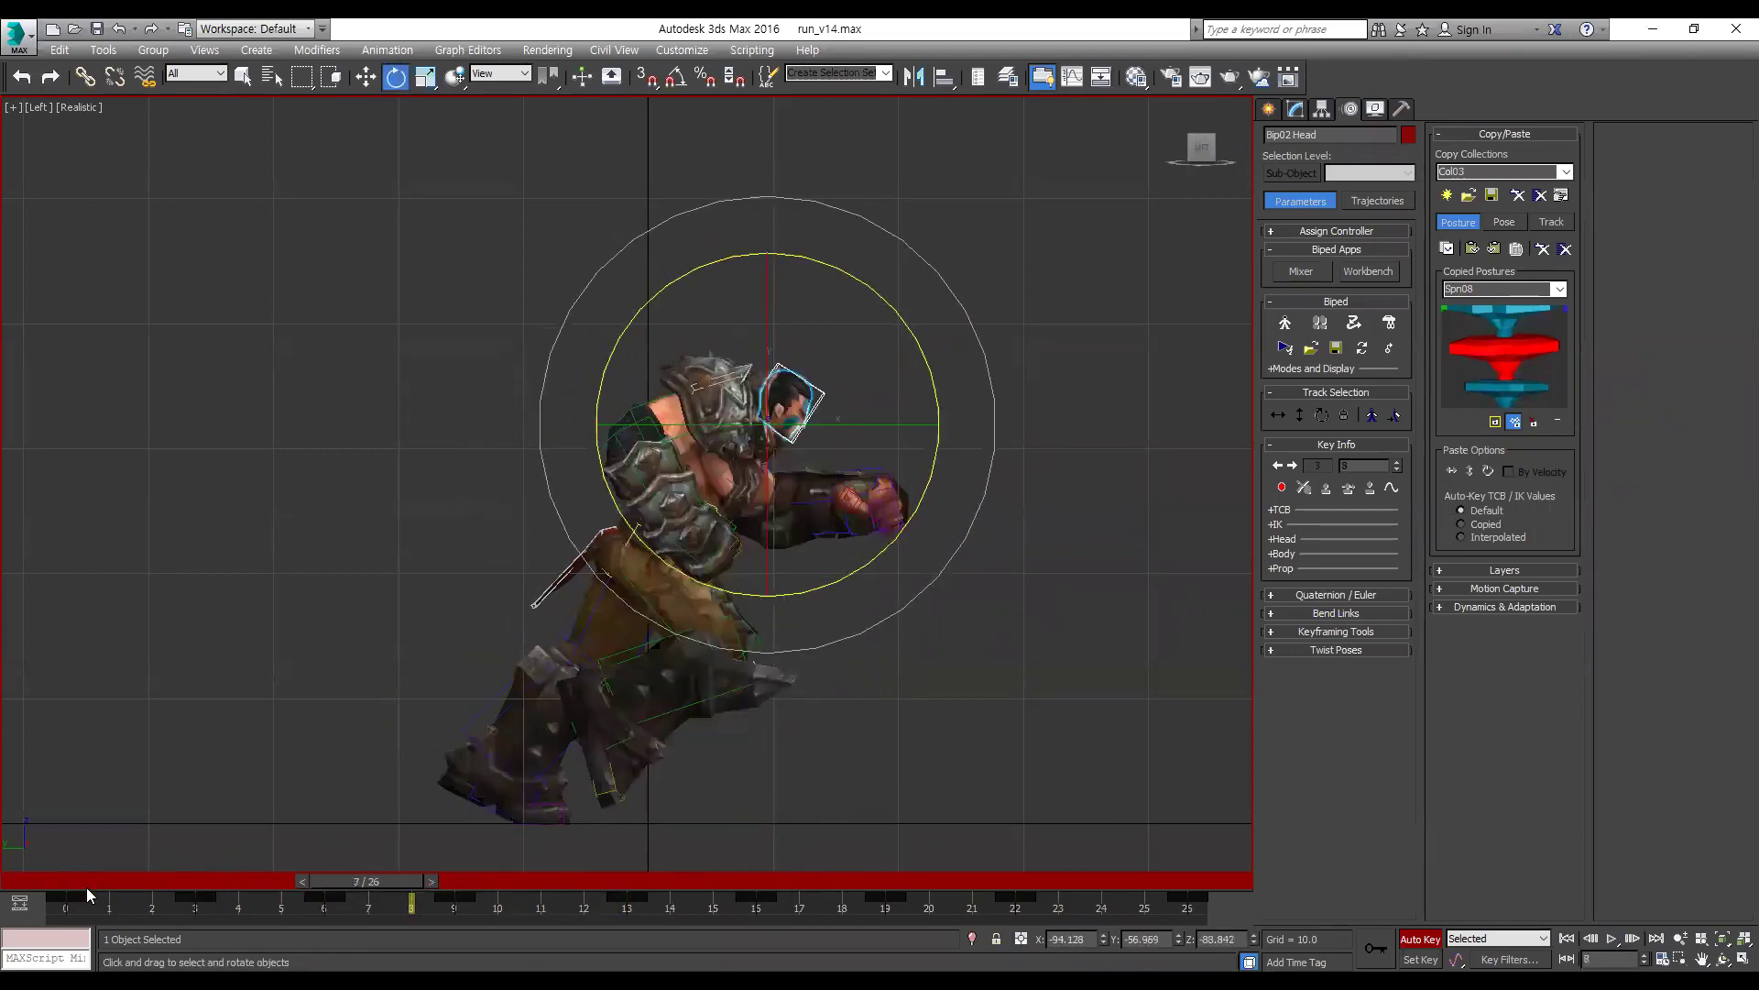
pyautogui.press(',')
pyautogui.press(',')
pyautogui.press(',')
pyautogui.press('.')
pyautogui.press('.')
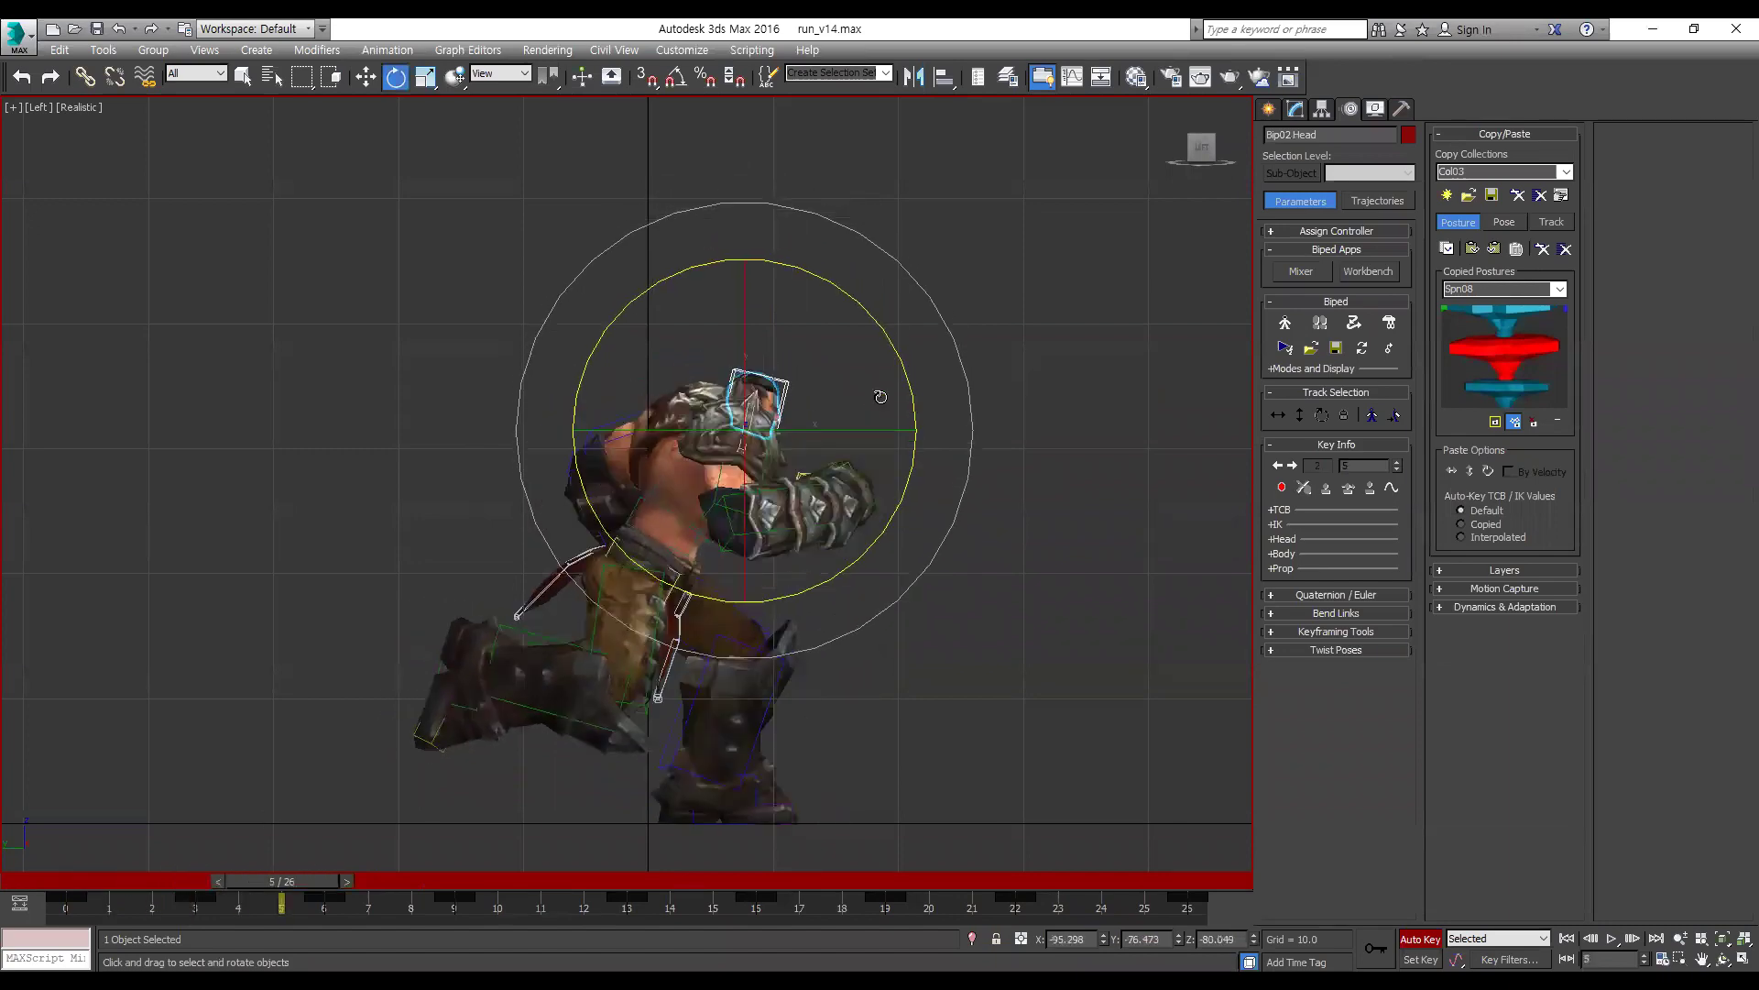
pyautogui.press('.')
pyautogui.press('.')
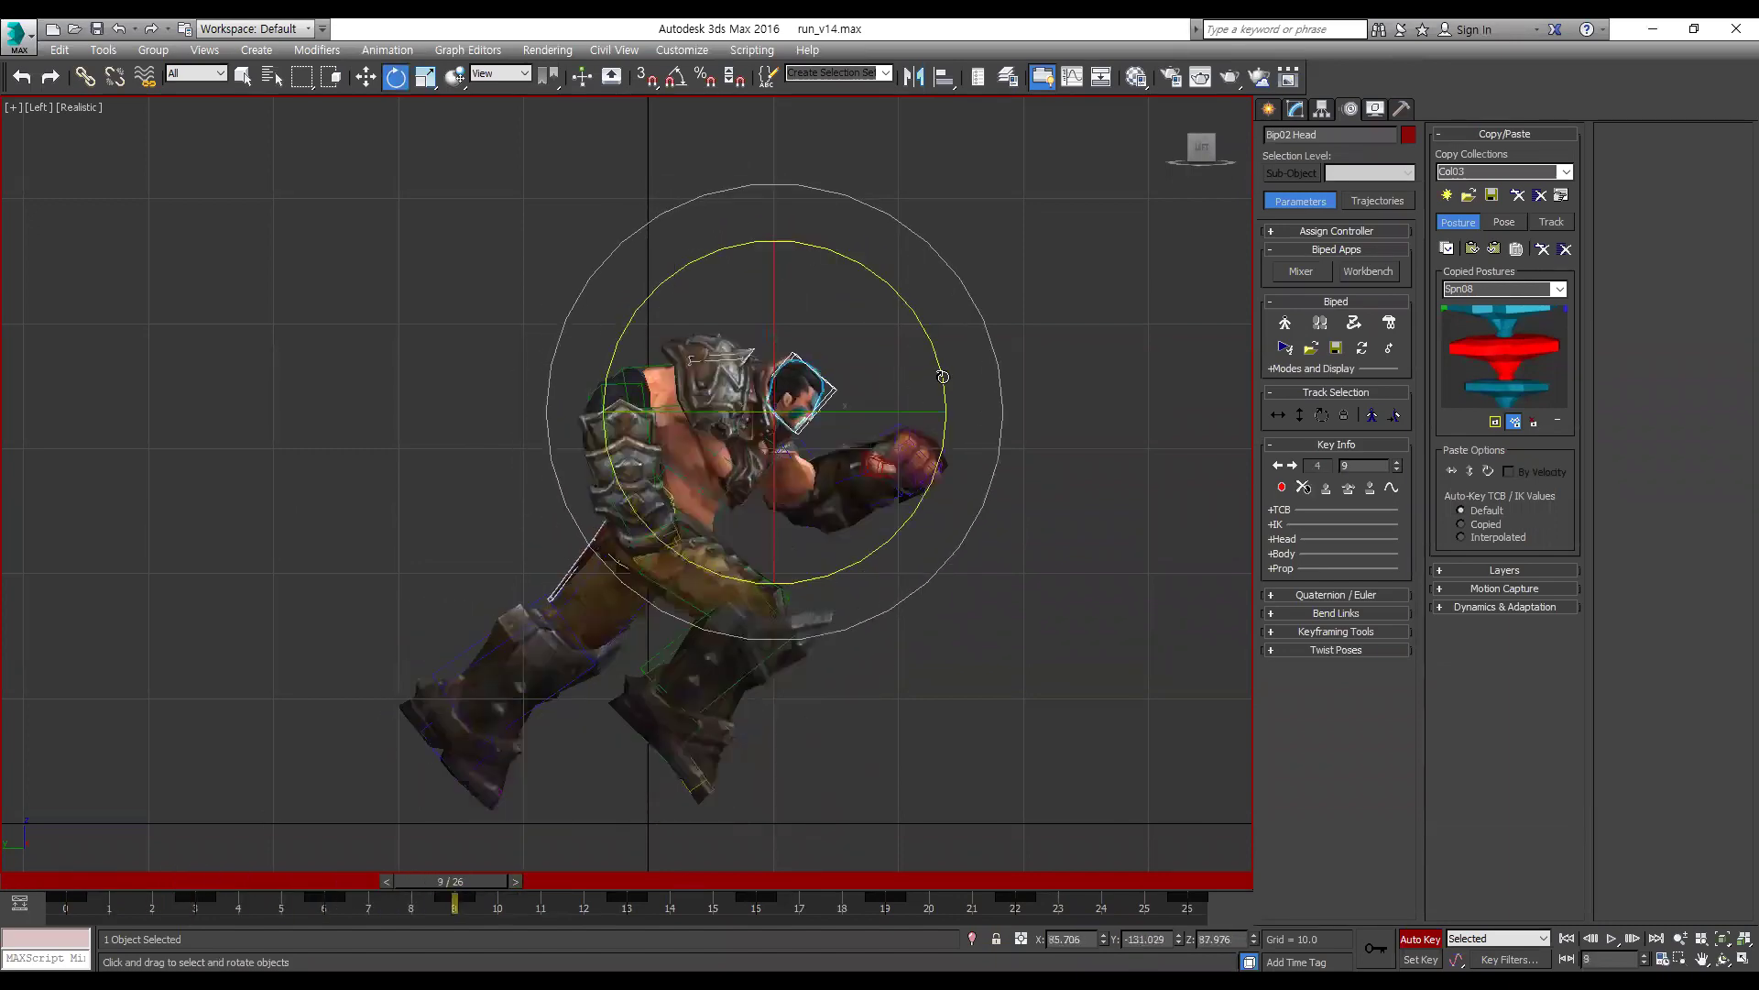
pyautogui.press('/')
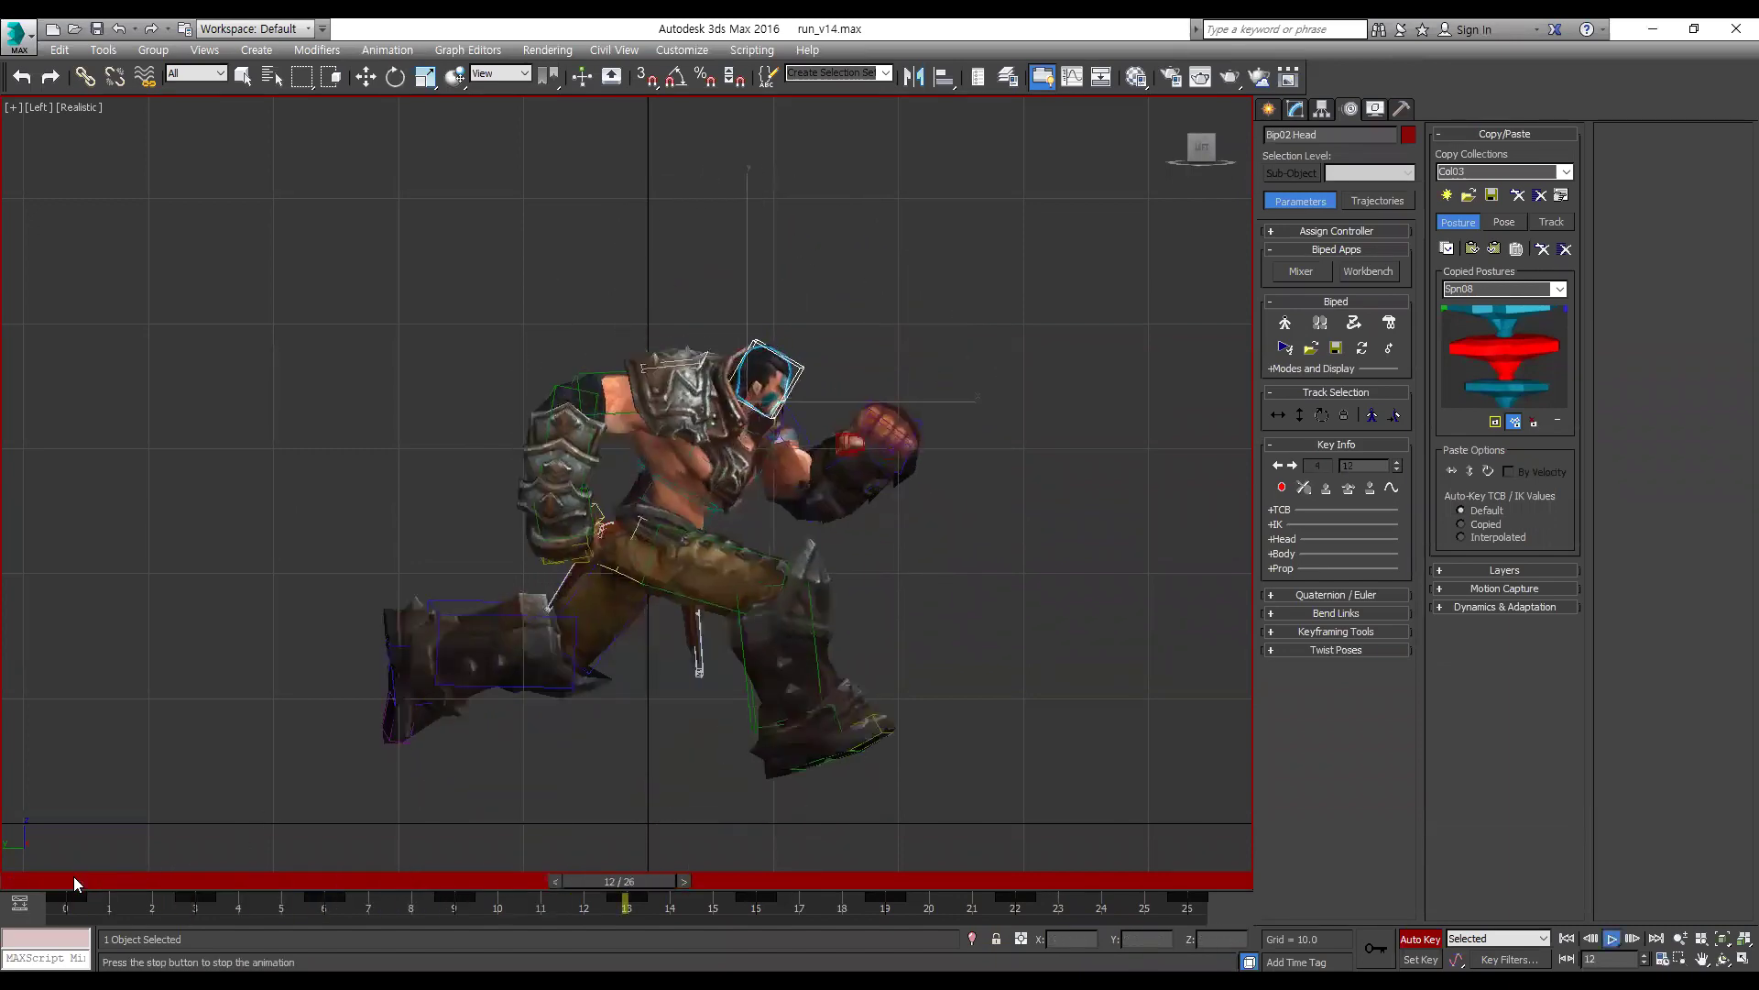
# Step: Copy the Bip02 Head posture at frame 3 and paste it opposite at frame 16
pyautogui.press('/')
pyautogui.press('e')
pyautogui.press('.')
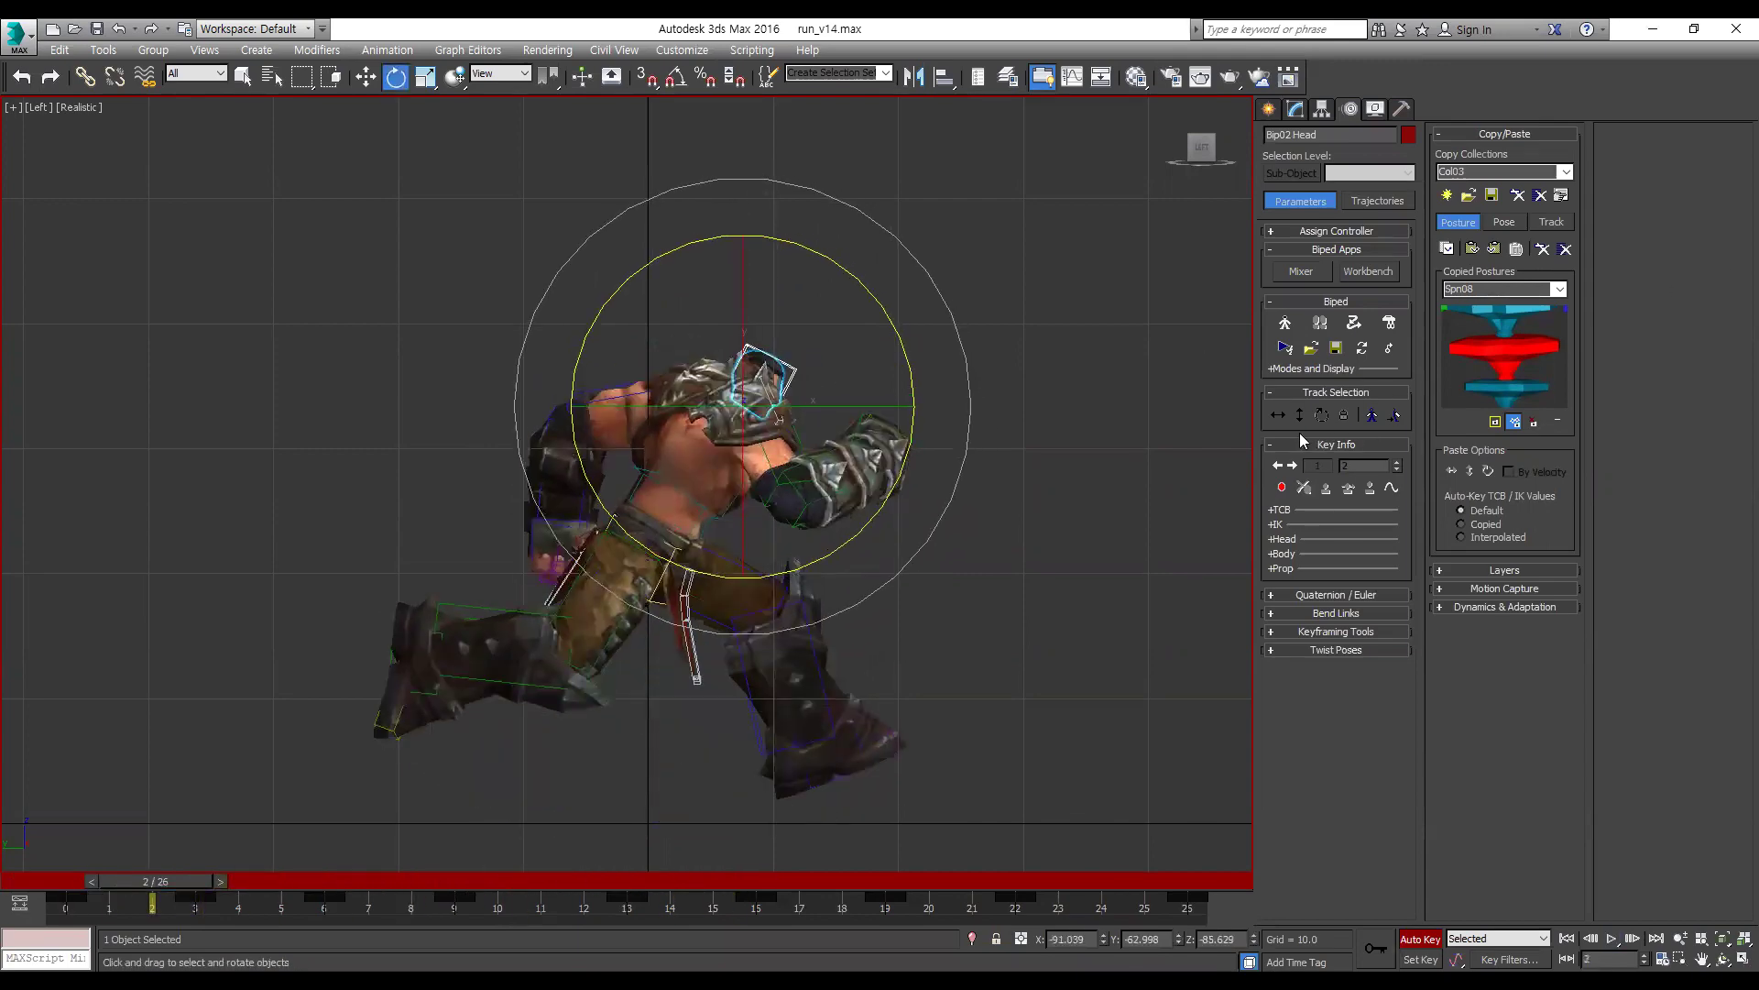
pyautogui.press('.')
pyautogui.click(1446, 249)
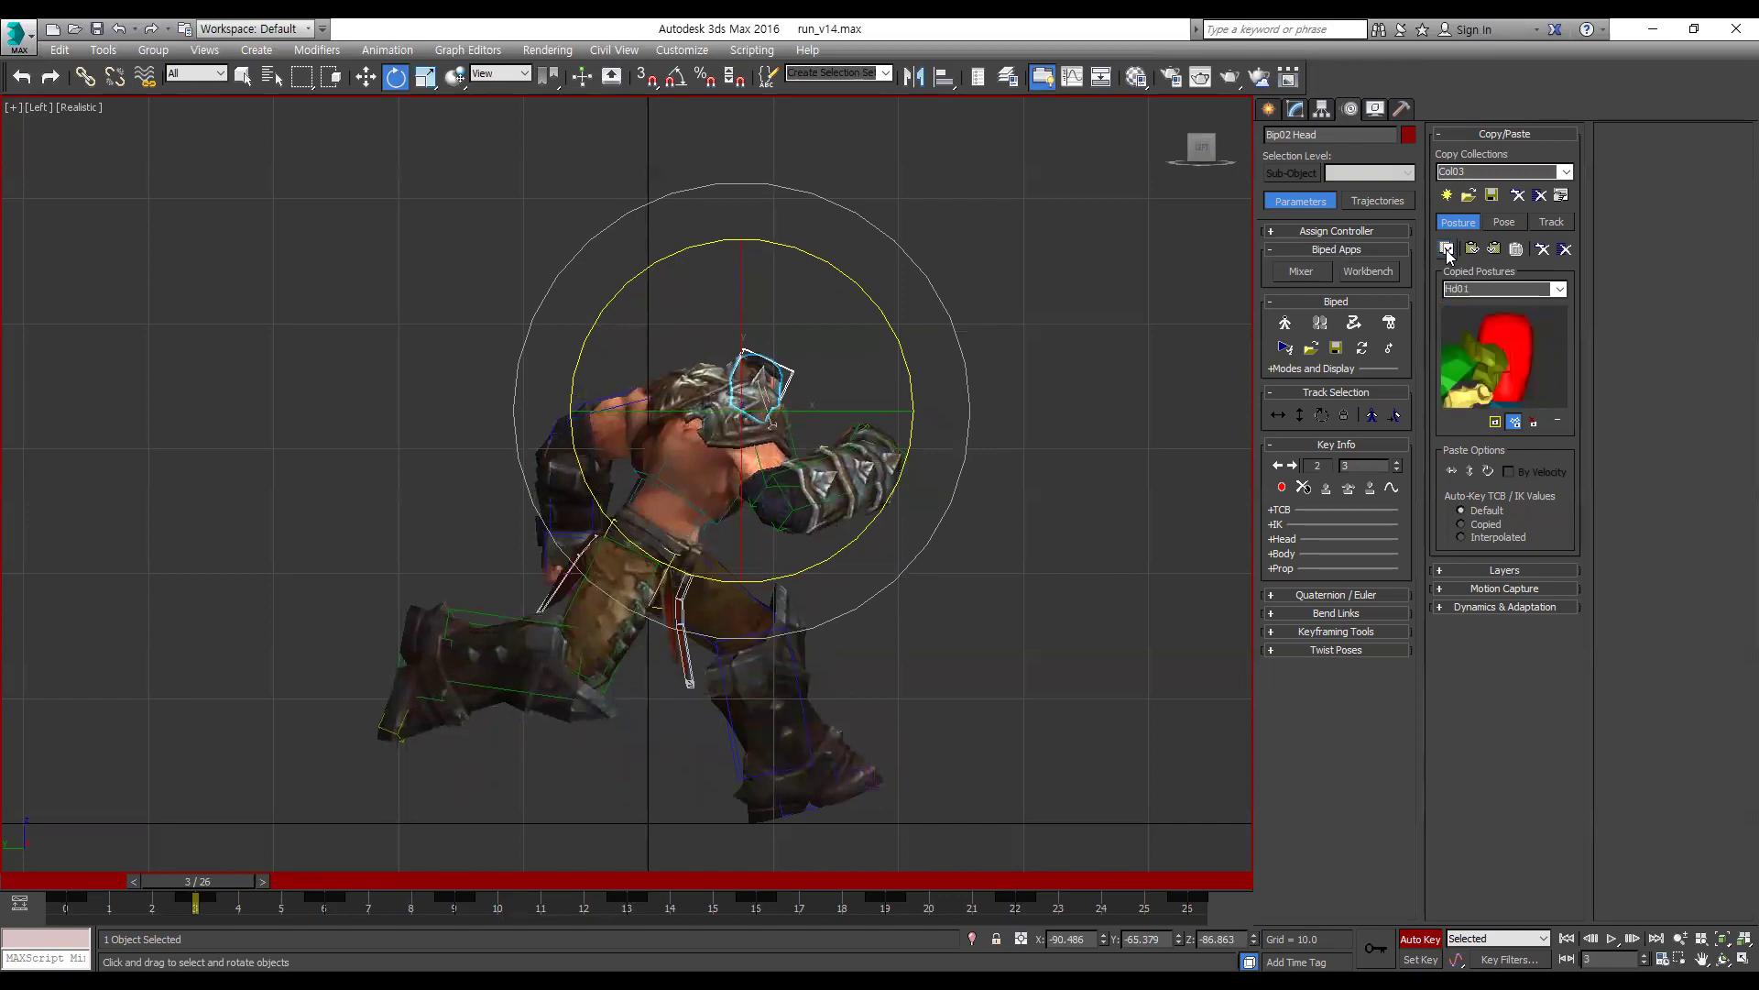
pyautogui.press('.')
pyautogui.press('.')
pyautogui.press('.')
pyautogui.press('.')
pyautogui.press('.')
pyautogui.press('.')
pyautogui.press('.')
pyautogui.press('.')
pyautogui.press('.')
pyautogui.press('.')
pyautogui.press('.')
pyautogui.press('.')
pyautogui.press('.')
pyautogui.press('.')
pyautogui.press(',')
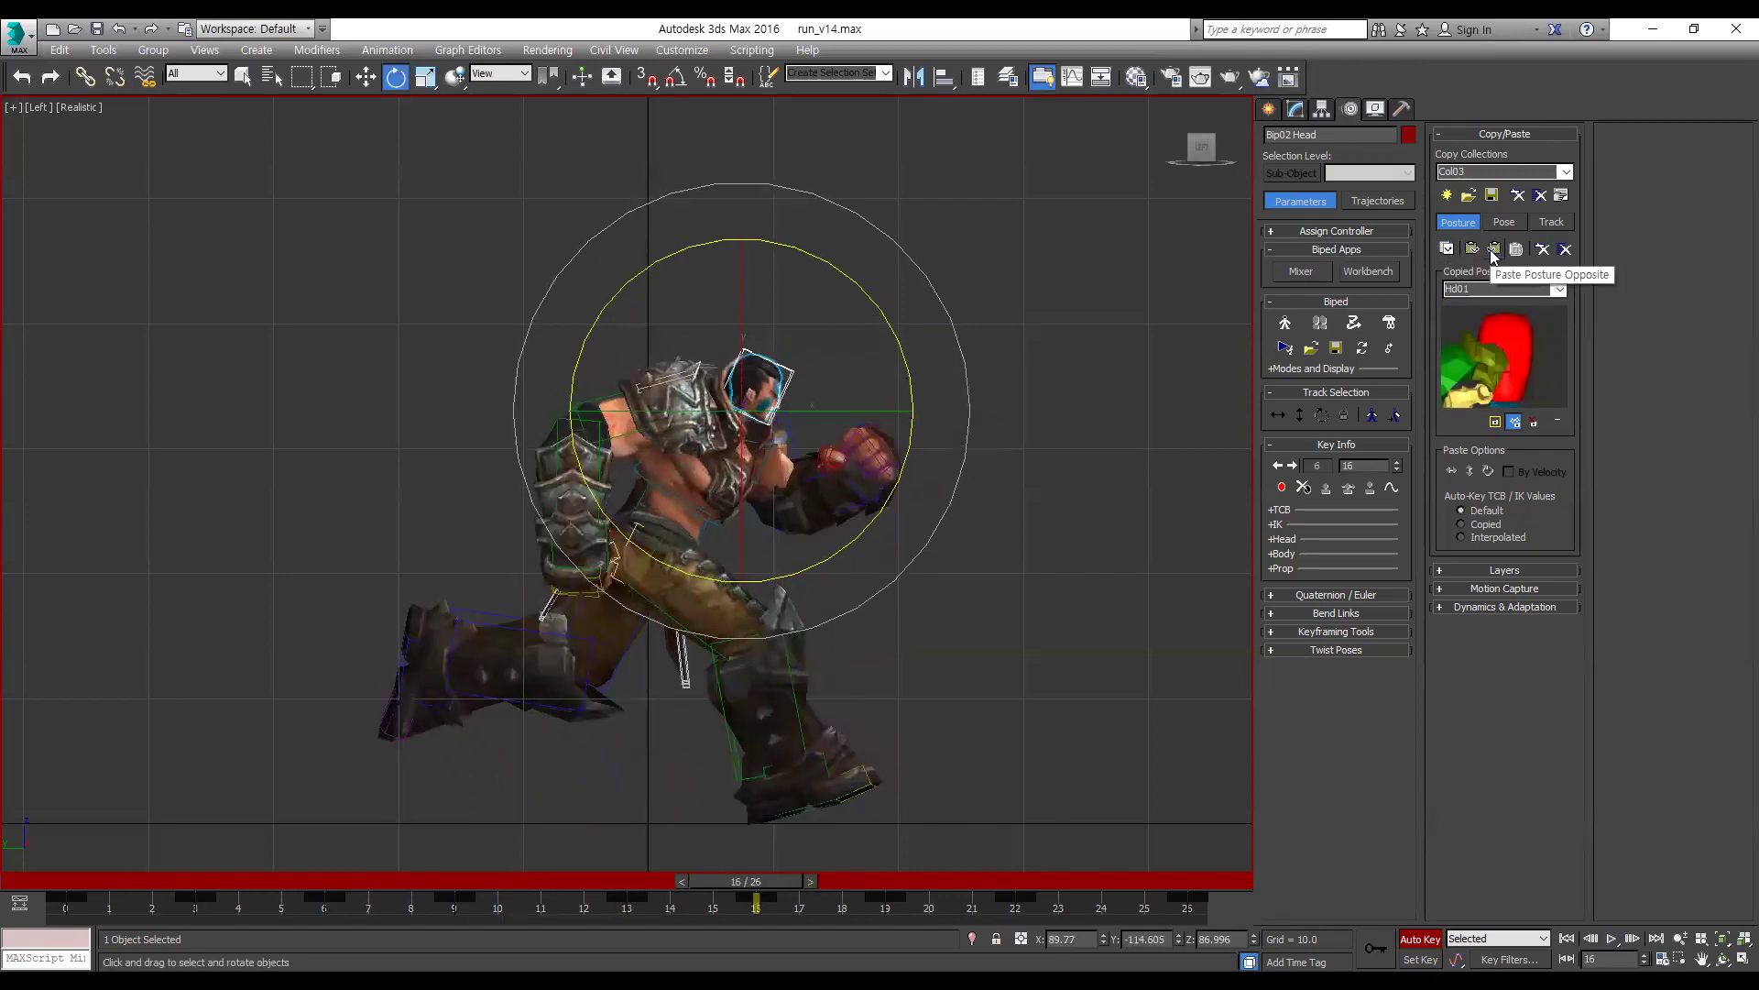
# Step: Copy the Bip02 Head posture at frame 6 and paste it opposite at frame 19
pyautogui.press(',')
pyautogui.press(',')
pyautogui.press(',')
pyautogui.press(',')
pyautogui.press(',')
pyautogui.press(',')
pyautogui.press(',')
pyautogui.press(',')
pyautogui.press(',')
pyautogui.press(',')
pyautogui.press(',')
pyautogui.press(',')
pyautogui.press(',')
pyautogui.press('.')
pyautogui.press('.')
pyautogui.press('.')
pyautogui.click(1446, 249)
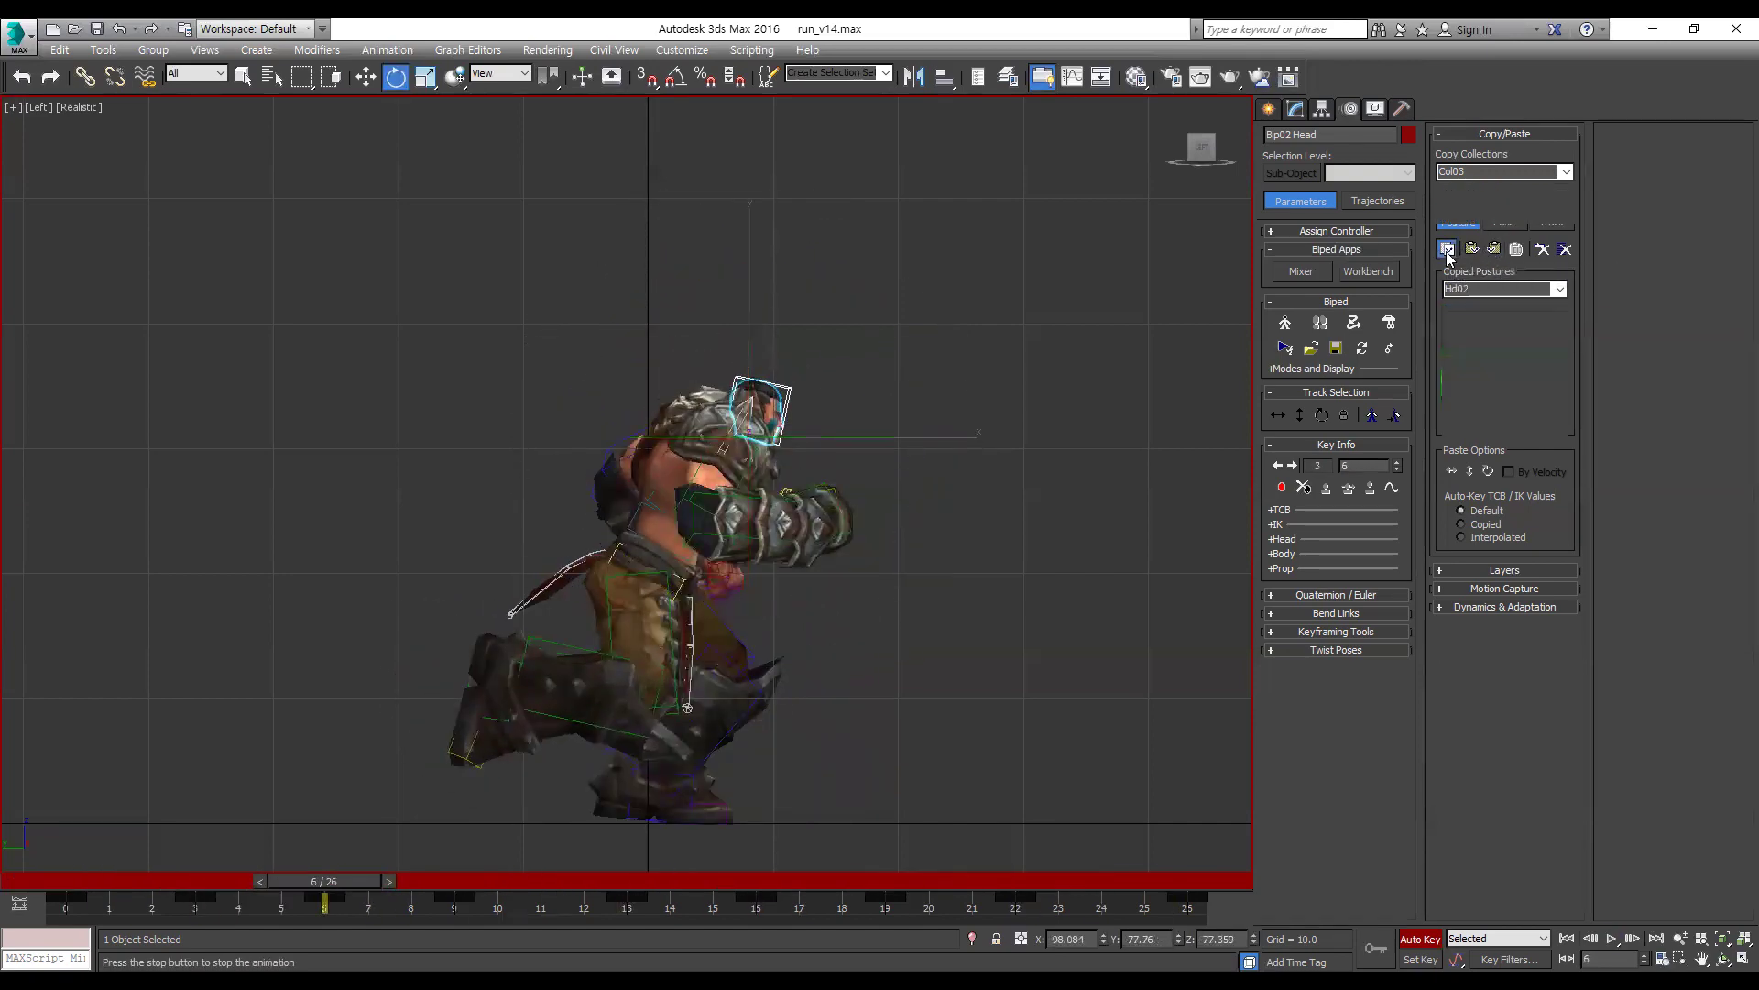
pyautogui.press('.')
pyautogui.press('.')
pyautogui.press('.')
pyautogui.press('.')
pyautogui.press('.')
pyautogui.press('.')
pyautogui.press('.')
pyautogui.press('.')
pyautogui.press('.')
pyautogui.press('.')
pyautogui.press('.')
pyautogui.press('.')
pyautogui.press('.')
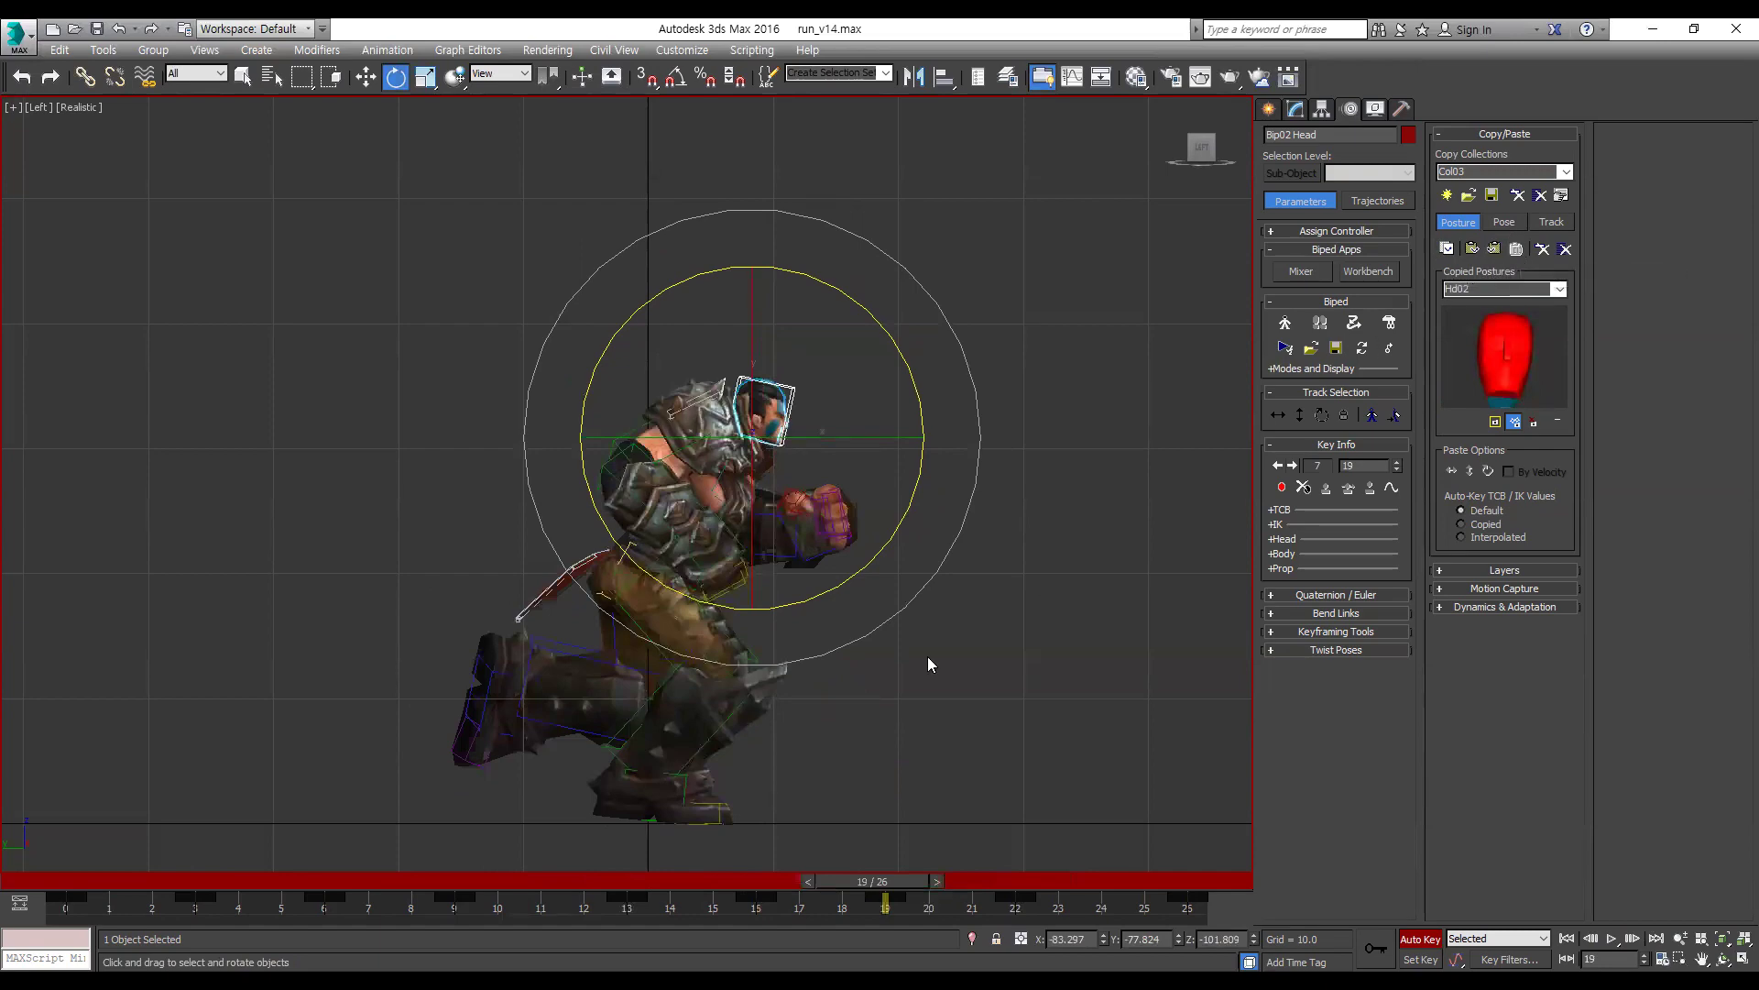
# Step: Copy the Bip02 Head posture at frame 9 and paste it opposite at frame 22
pyautogui.press(',')
pyautogui.press(',')
pyautogui.press(',')
pyautogui.press(',')
pyautogui.press(',')
pyautogui.press(',')
pyautogui.press(',')
pyautogui.press(',')
pyautogui.press(',')
pyautogui.press(',')
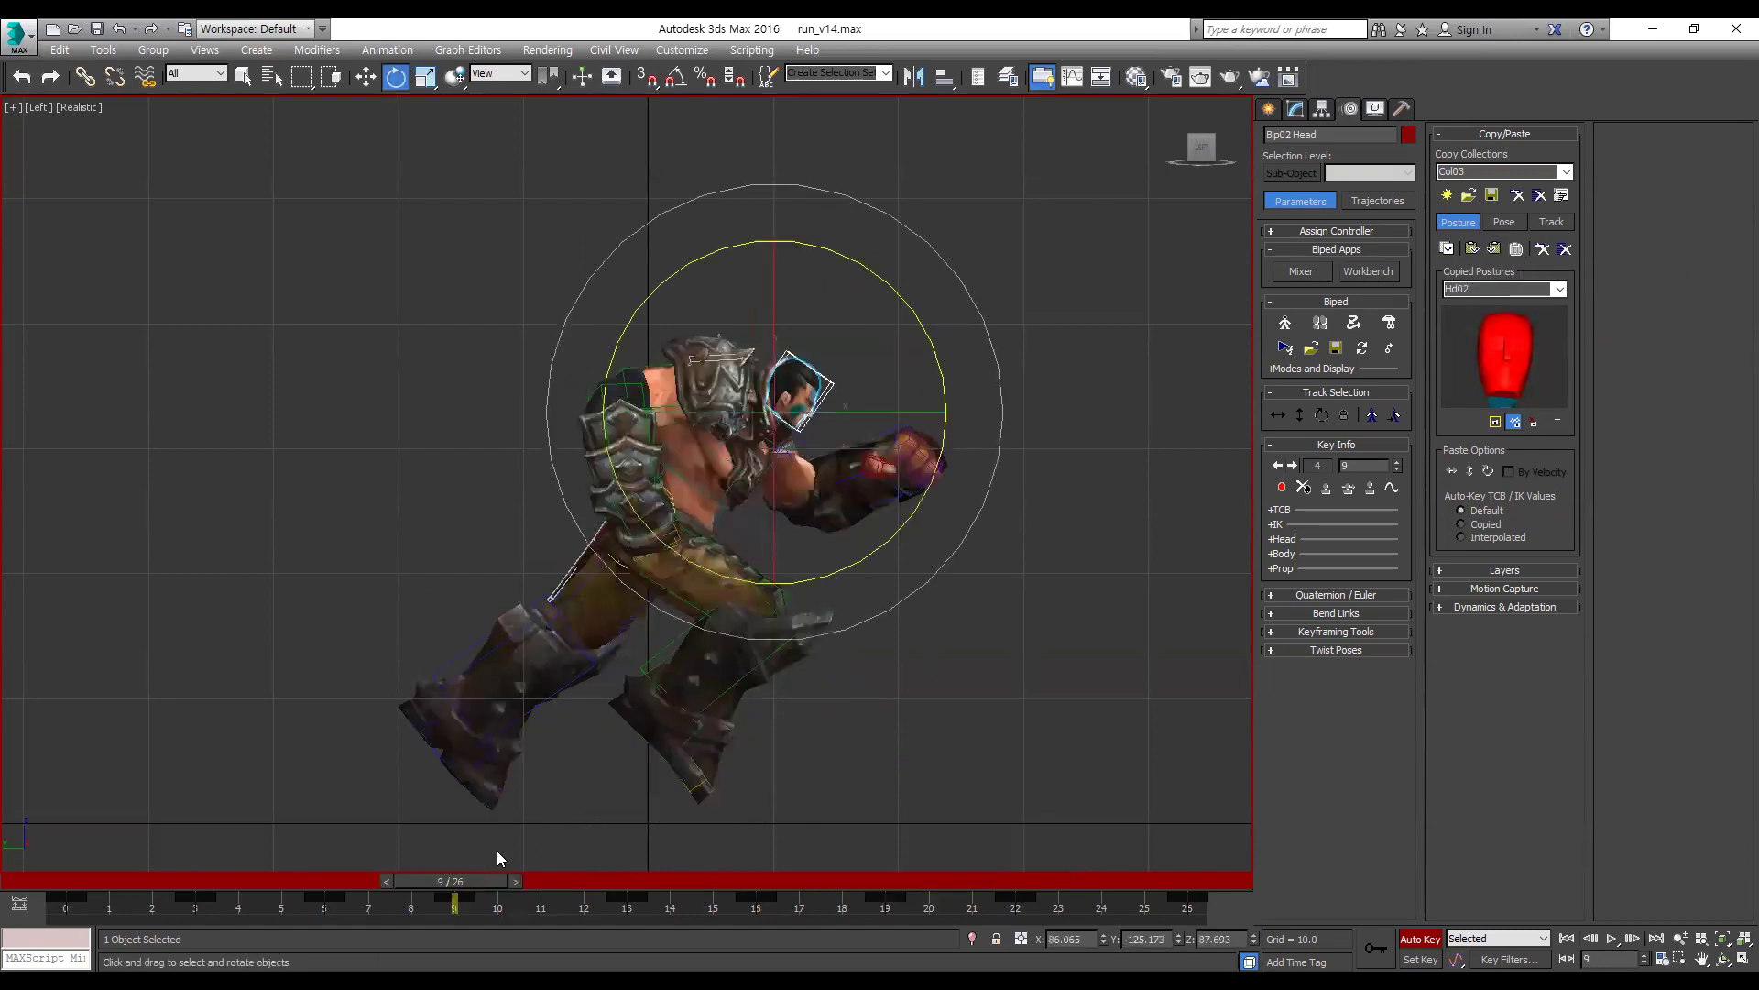
pyautogui.click(1448, 250)
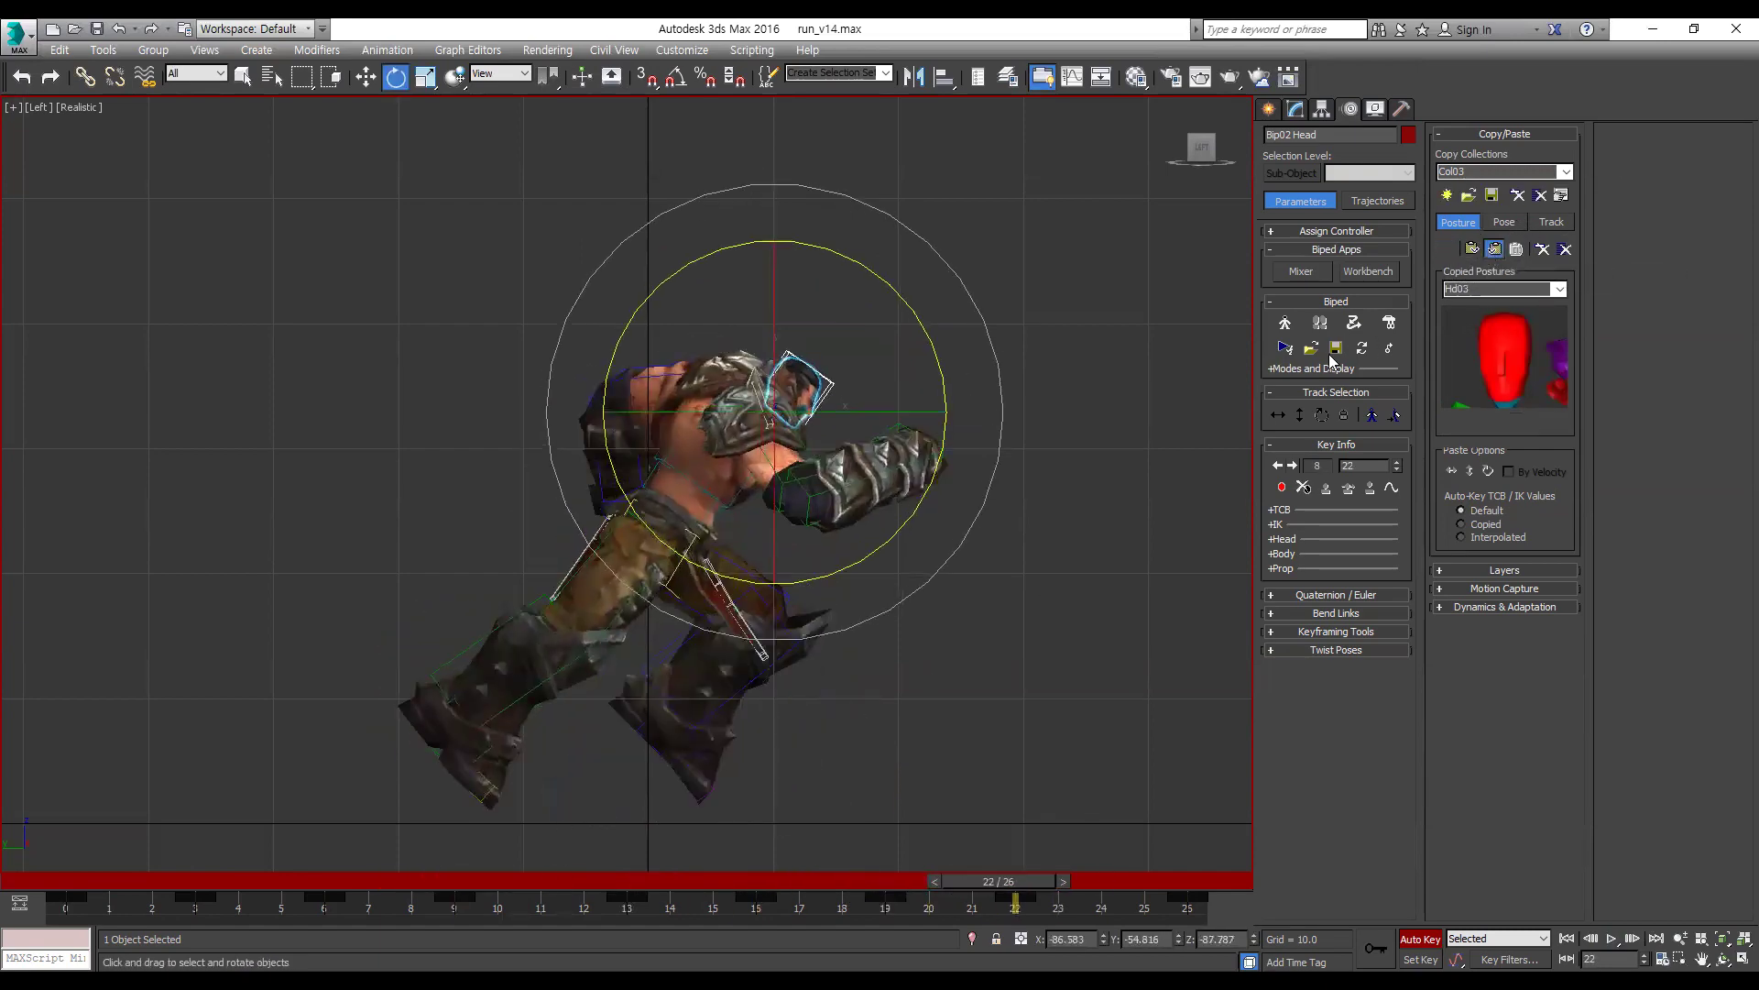
# Step: Copy the Bip02 Head posture at frame 13, paste it opposite, and play back the cycle
pyautogui.click(641, 877)
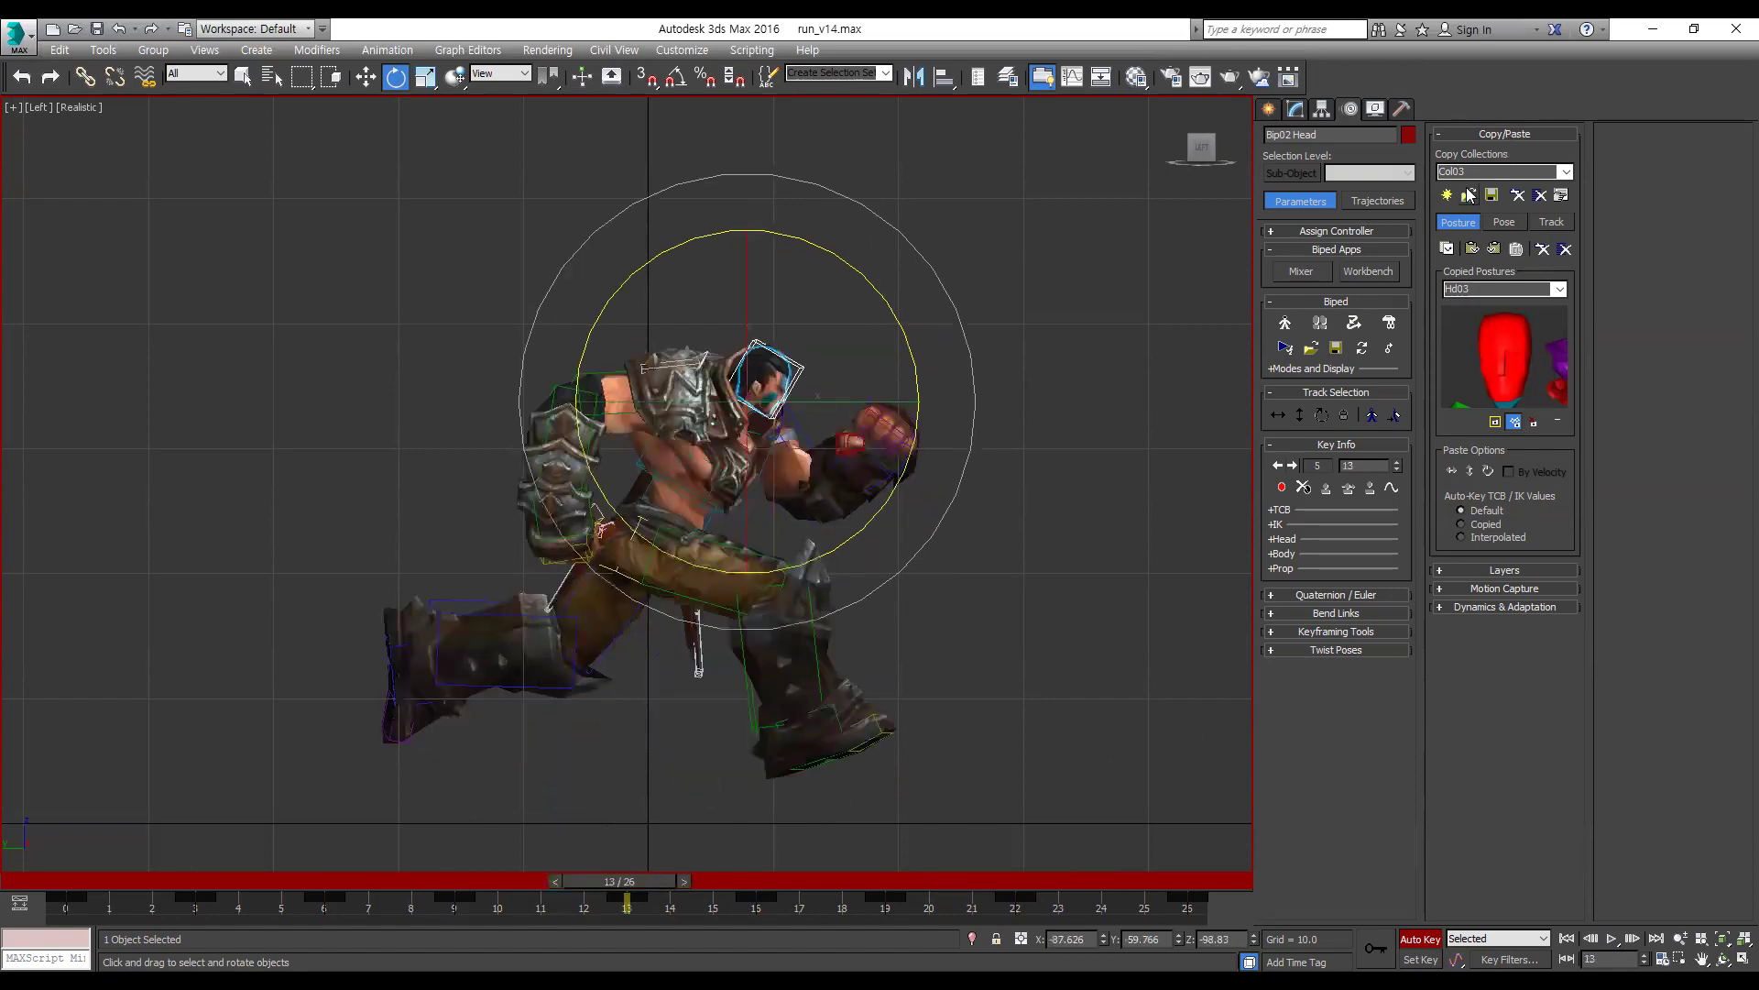
pyautogui.click(1446, 249)
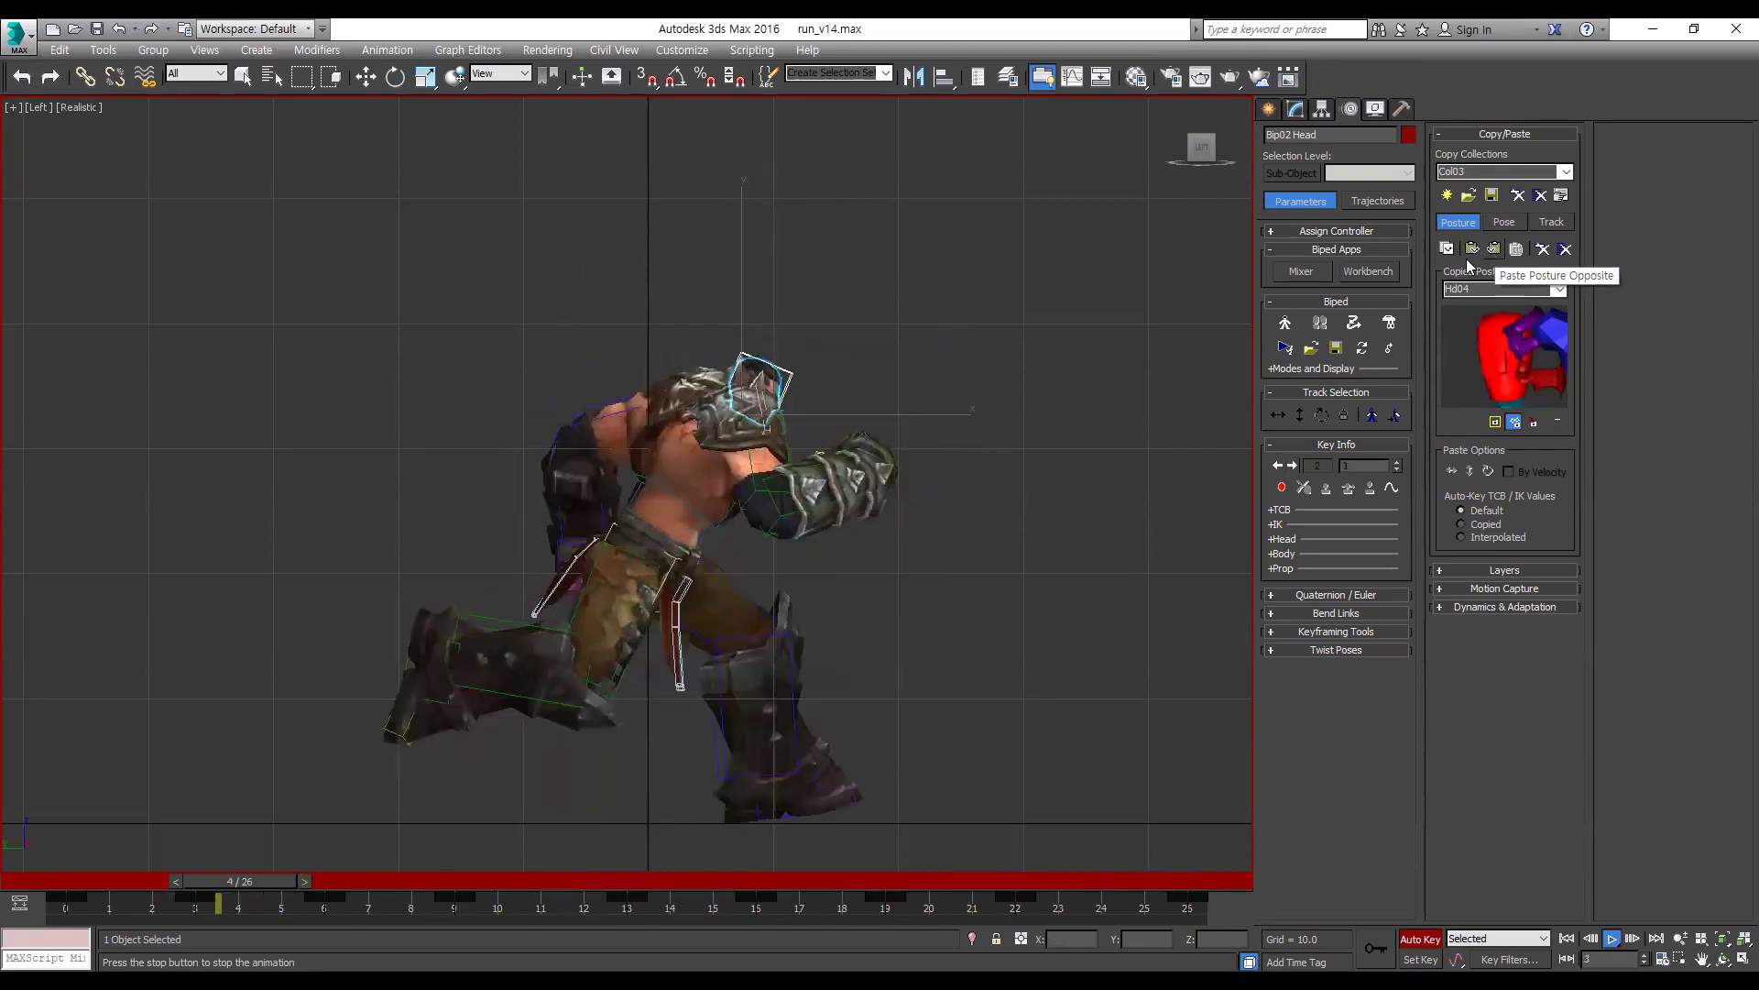
# Step: Hide the bone objects to review the playback in perspective, and show them again in the left view
pyautogui.click(1376, 109)
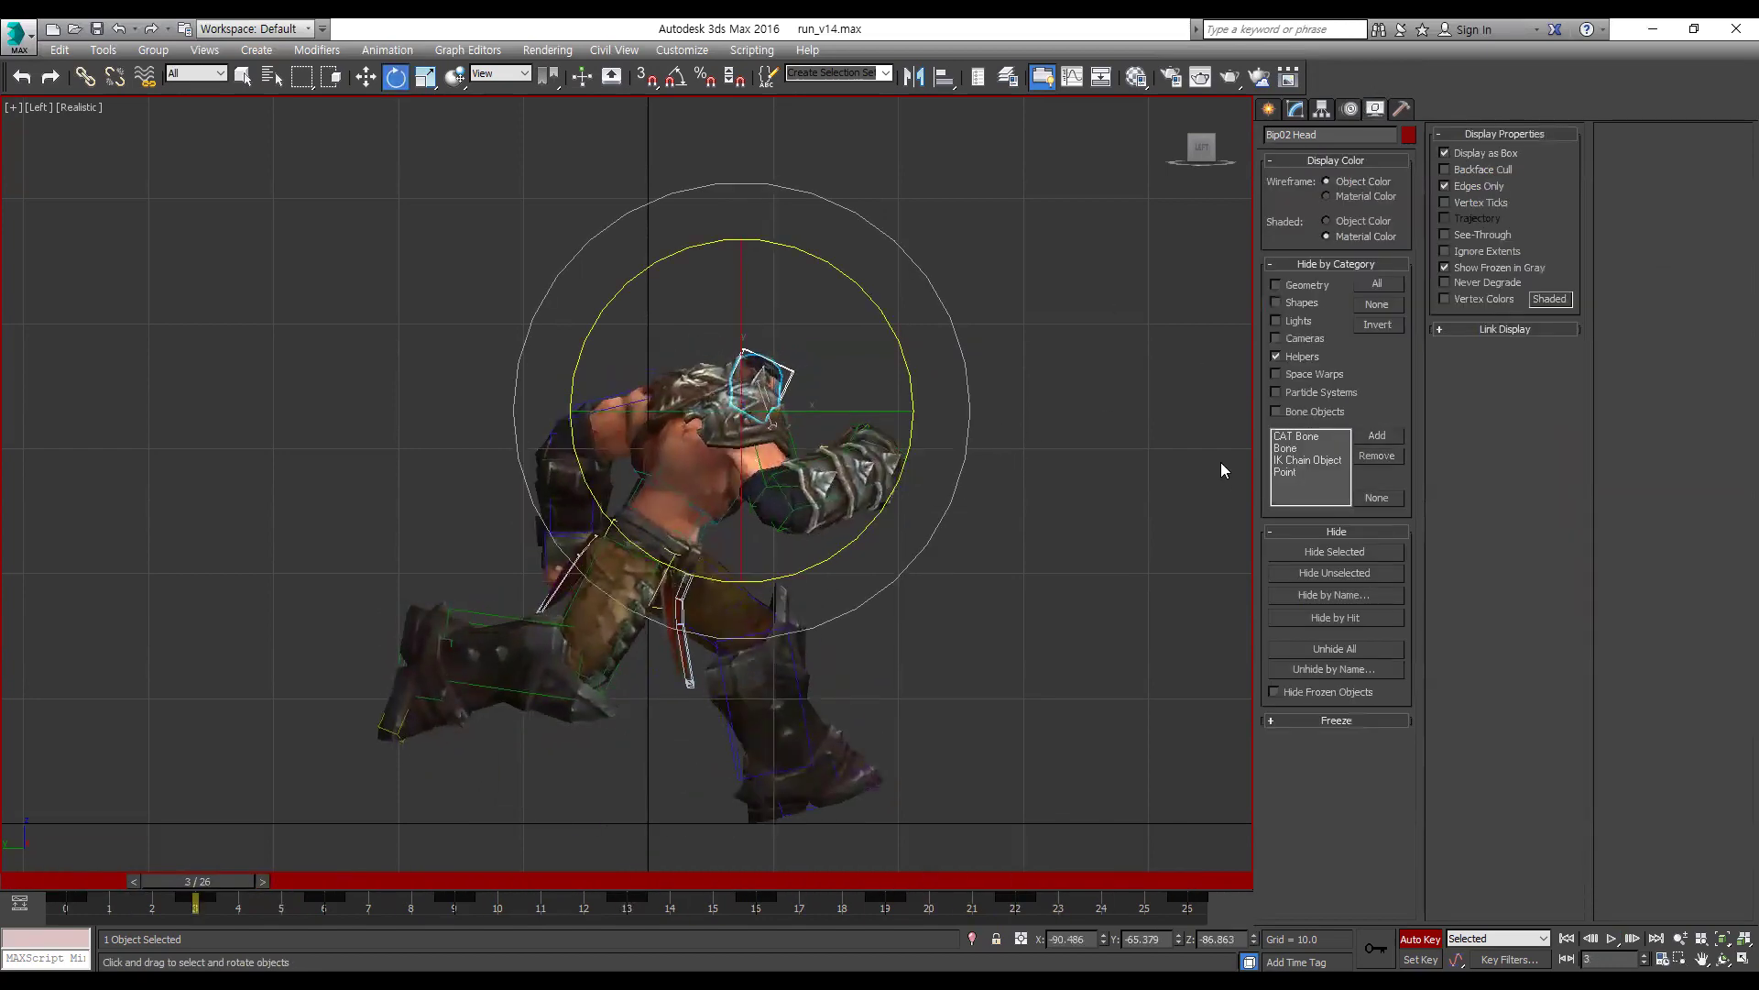
pyautogui.click(1311, 410)
pyautogui.press('p')
pyautogui.scroll(-3, 953, 632)
pyautogui.keyDown('alt'); pyautogui.moveTo(936, 613); pyautogui.dragTo(803, 592, button='middle'); pyautogui.keyUp('alt')
pyautogui.scroll(4, 550, 575)
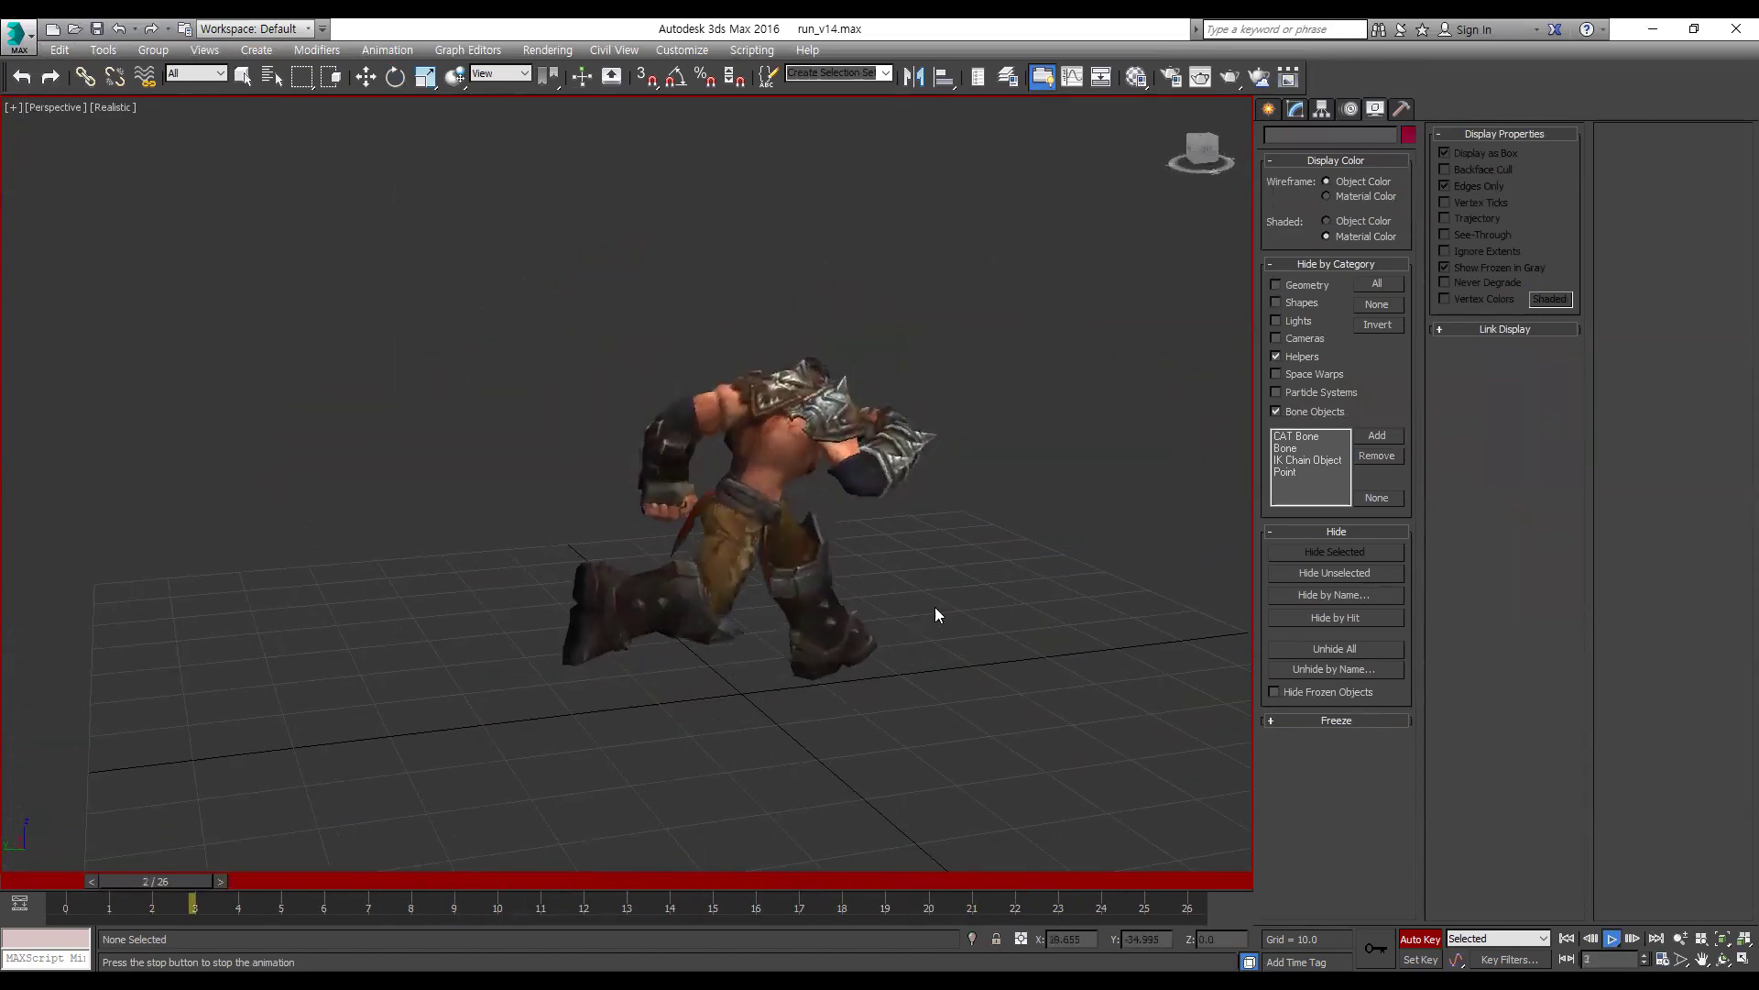
pyautogui.press('l')
pyautogui.scroll(3, 900, 503)
pyautogui.click(1275, 411)
pyautogui.press('e')
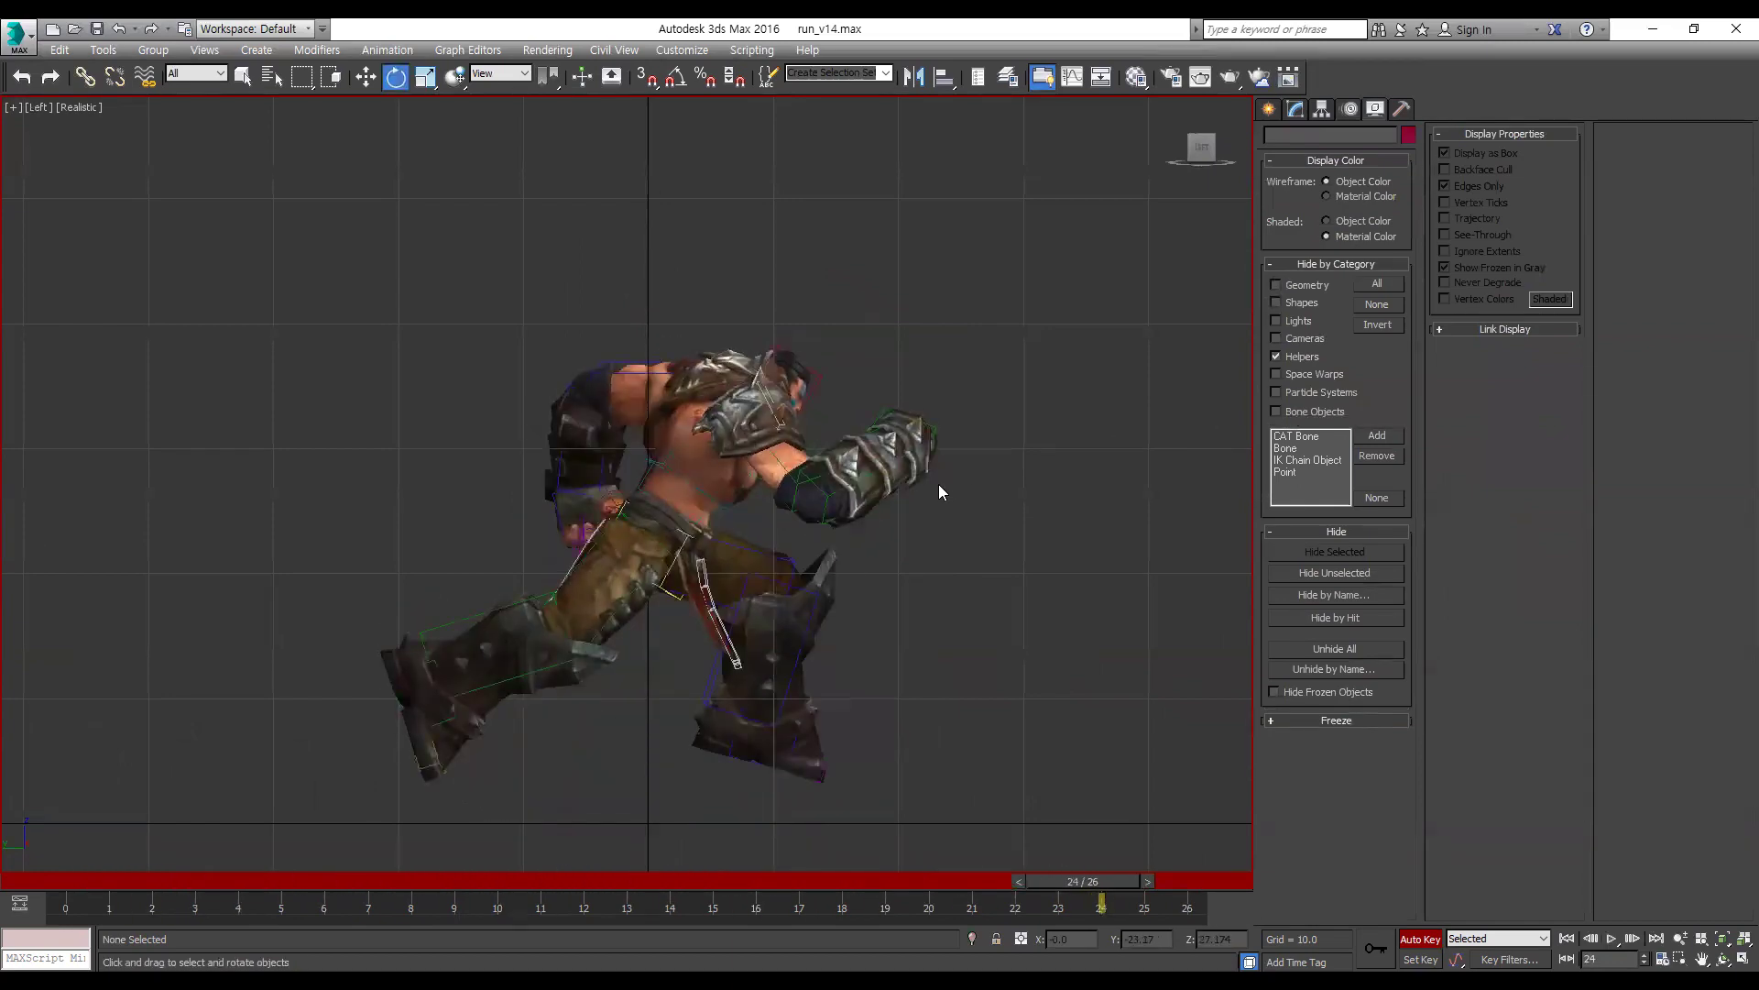
# Step: Select Bip02 R Hand with the Move tool and replay the cycle to examine the arm swing
pyautogui.scroll(4, 870, 346)
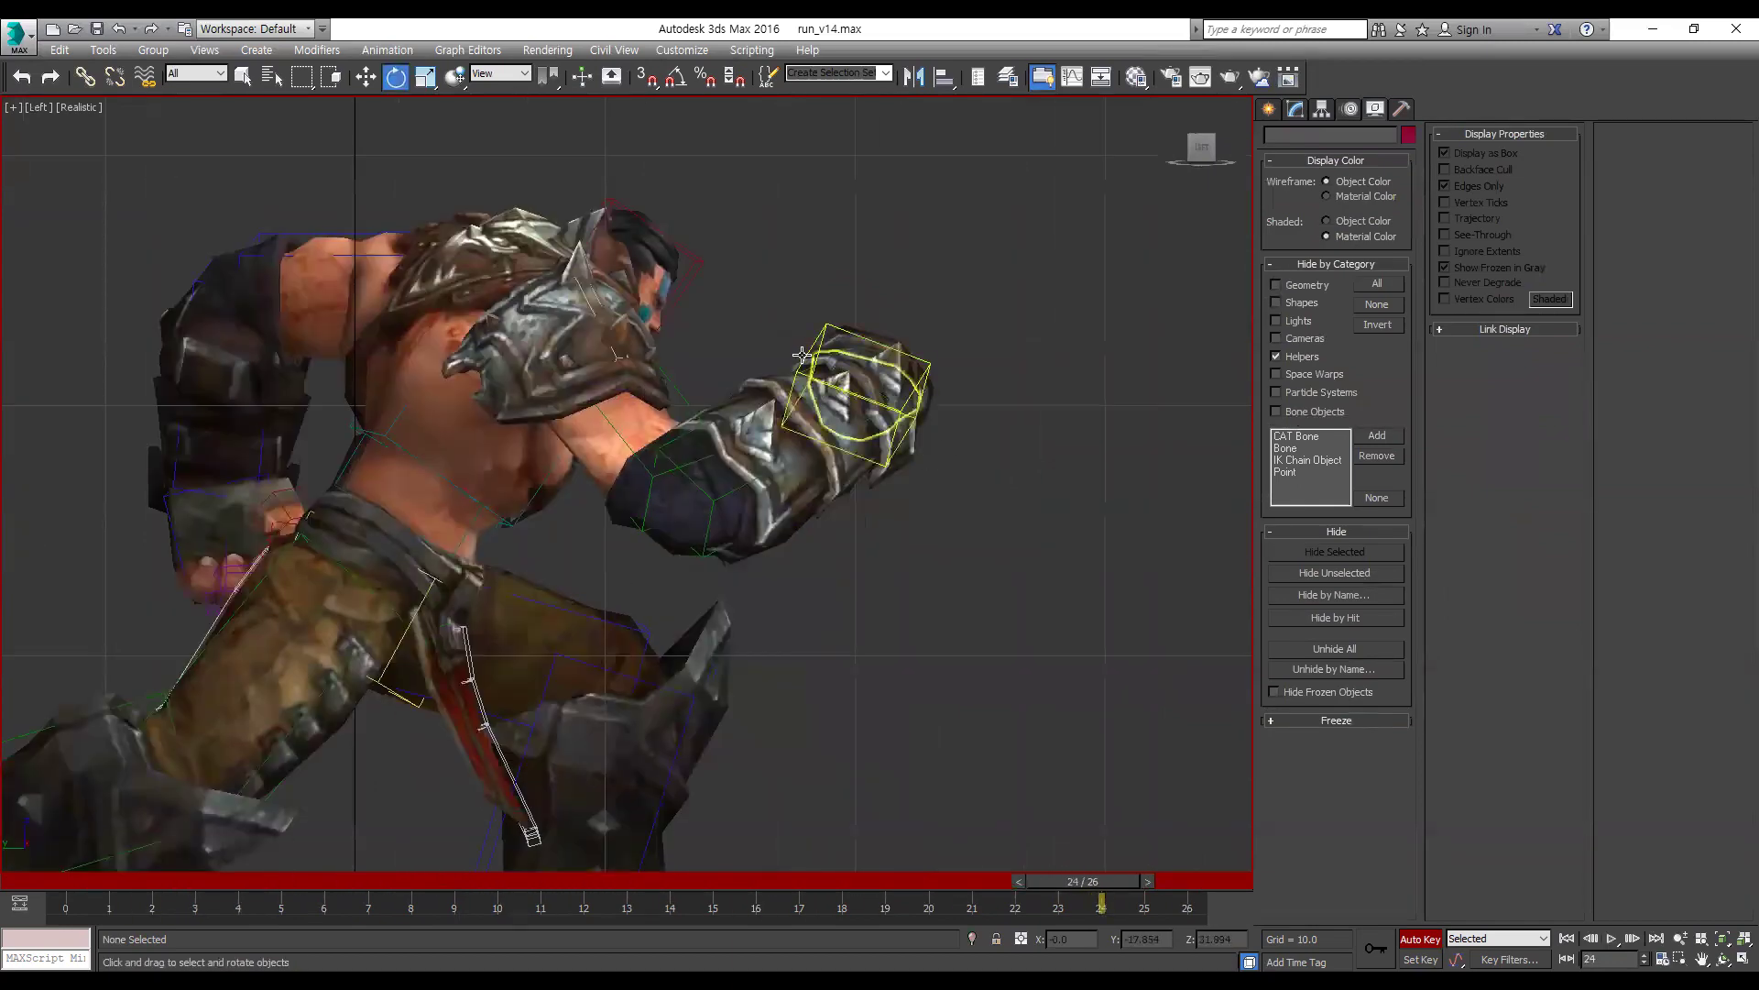
pyautogui.click(60, 883)
pyautogui.scroll(-2, 694, 597)
pyautogui.press('/')
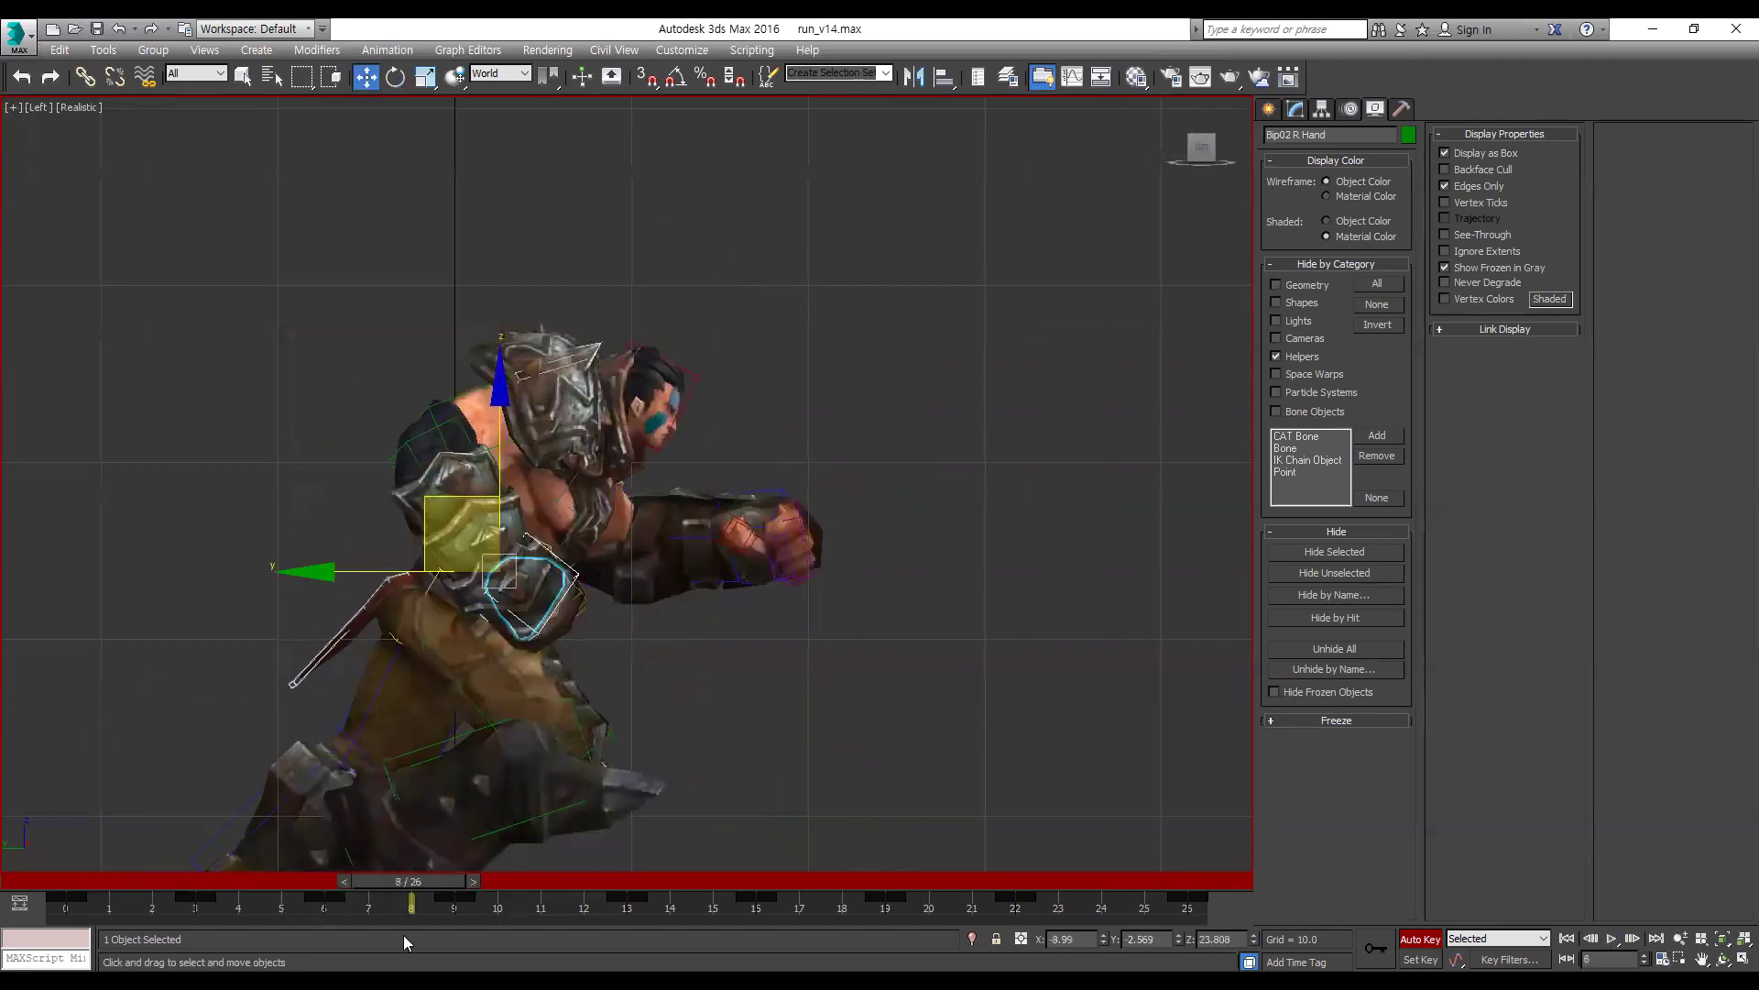
pyautogui.click(81, 880)
pyautogui.press('/')
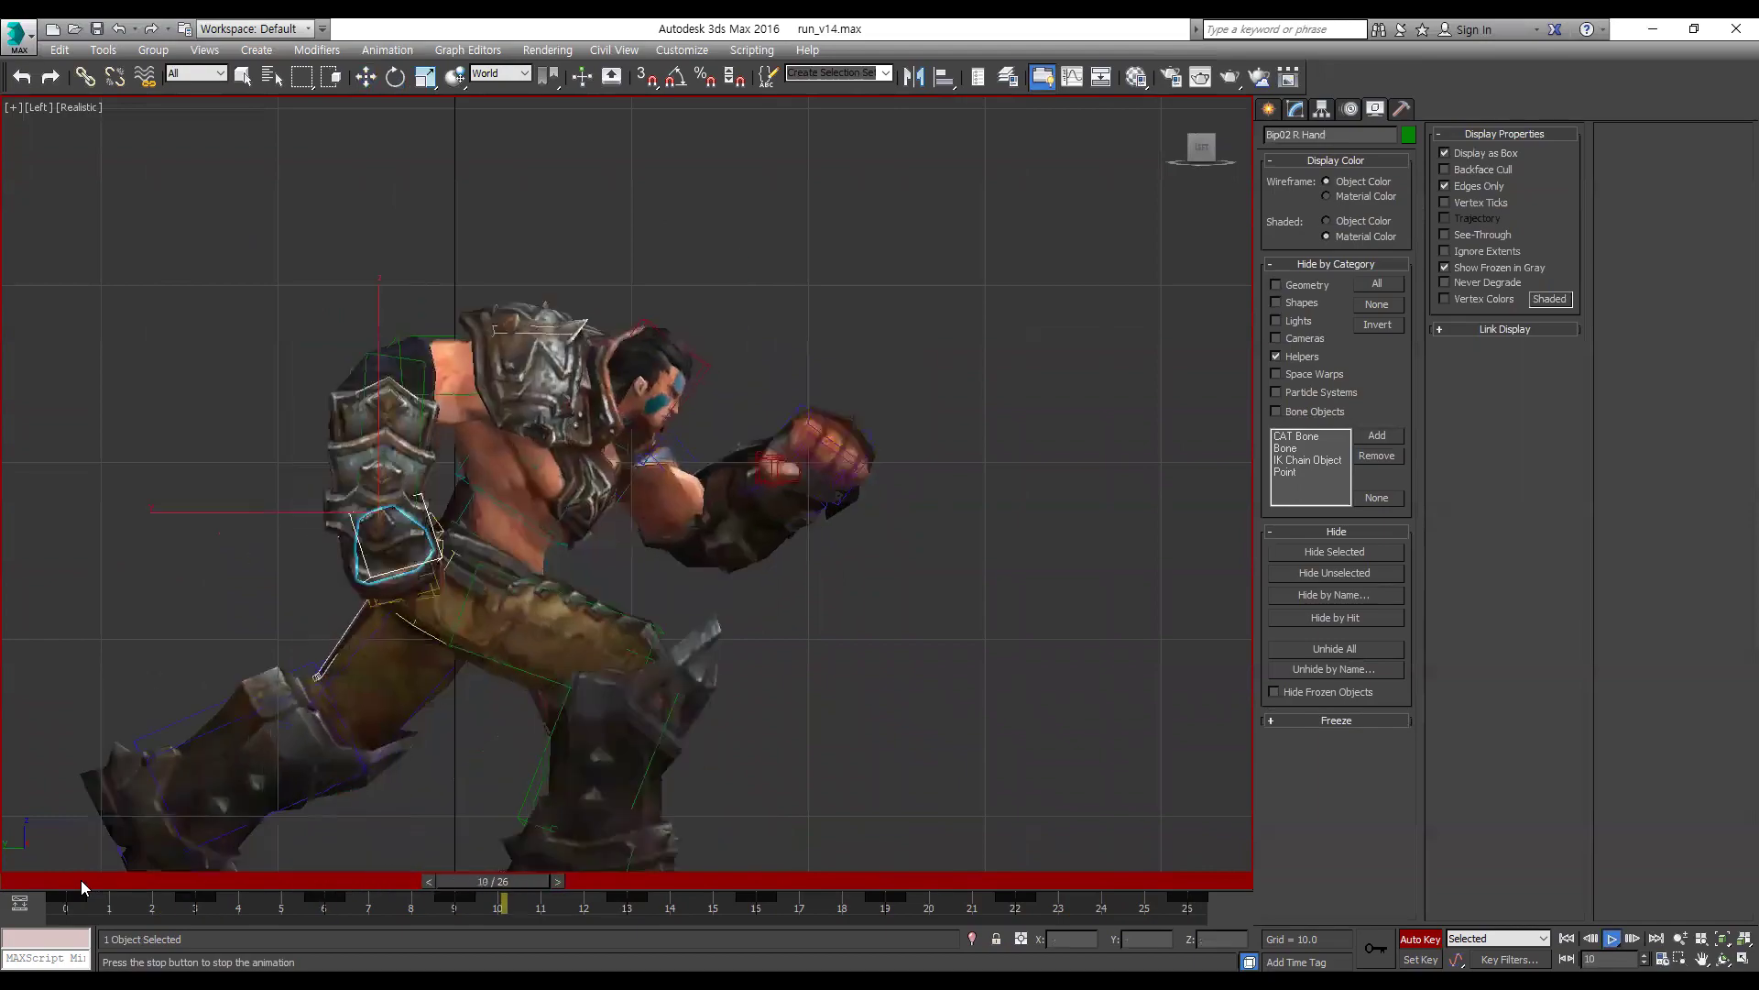
# Step: Step through the first frames of the cycle to examine the right hand's path, and play the animation again
pyautogui.press('/')
pyautogui.press('.')
pyautogui.press('.')
pyautogui.press('.')
pyautogui.press('.')
pyautogui.press('.')
pyautogui.press('.')
pyautogui.press('.')
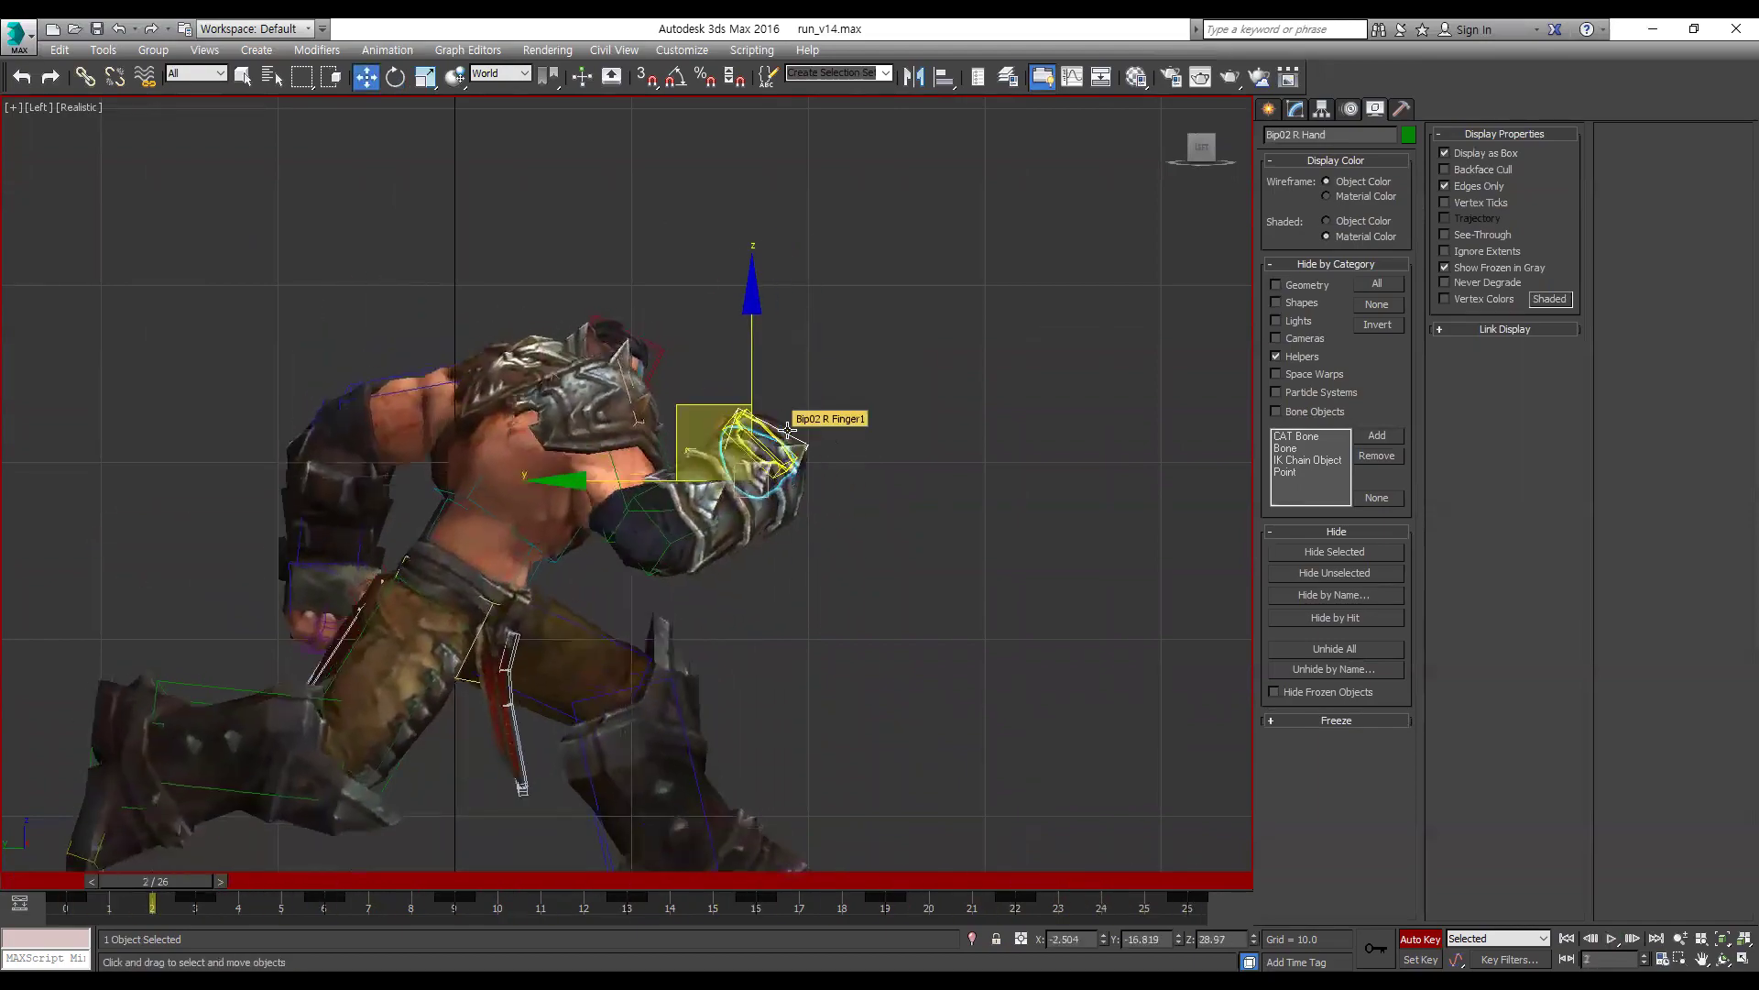
pyautogui.press('/')
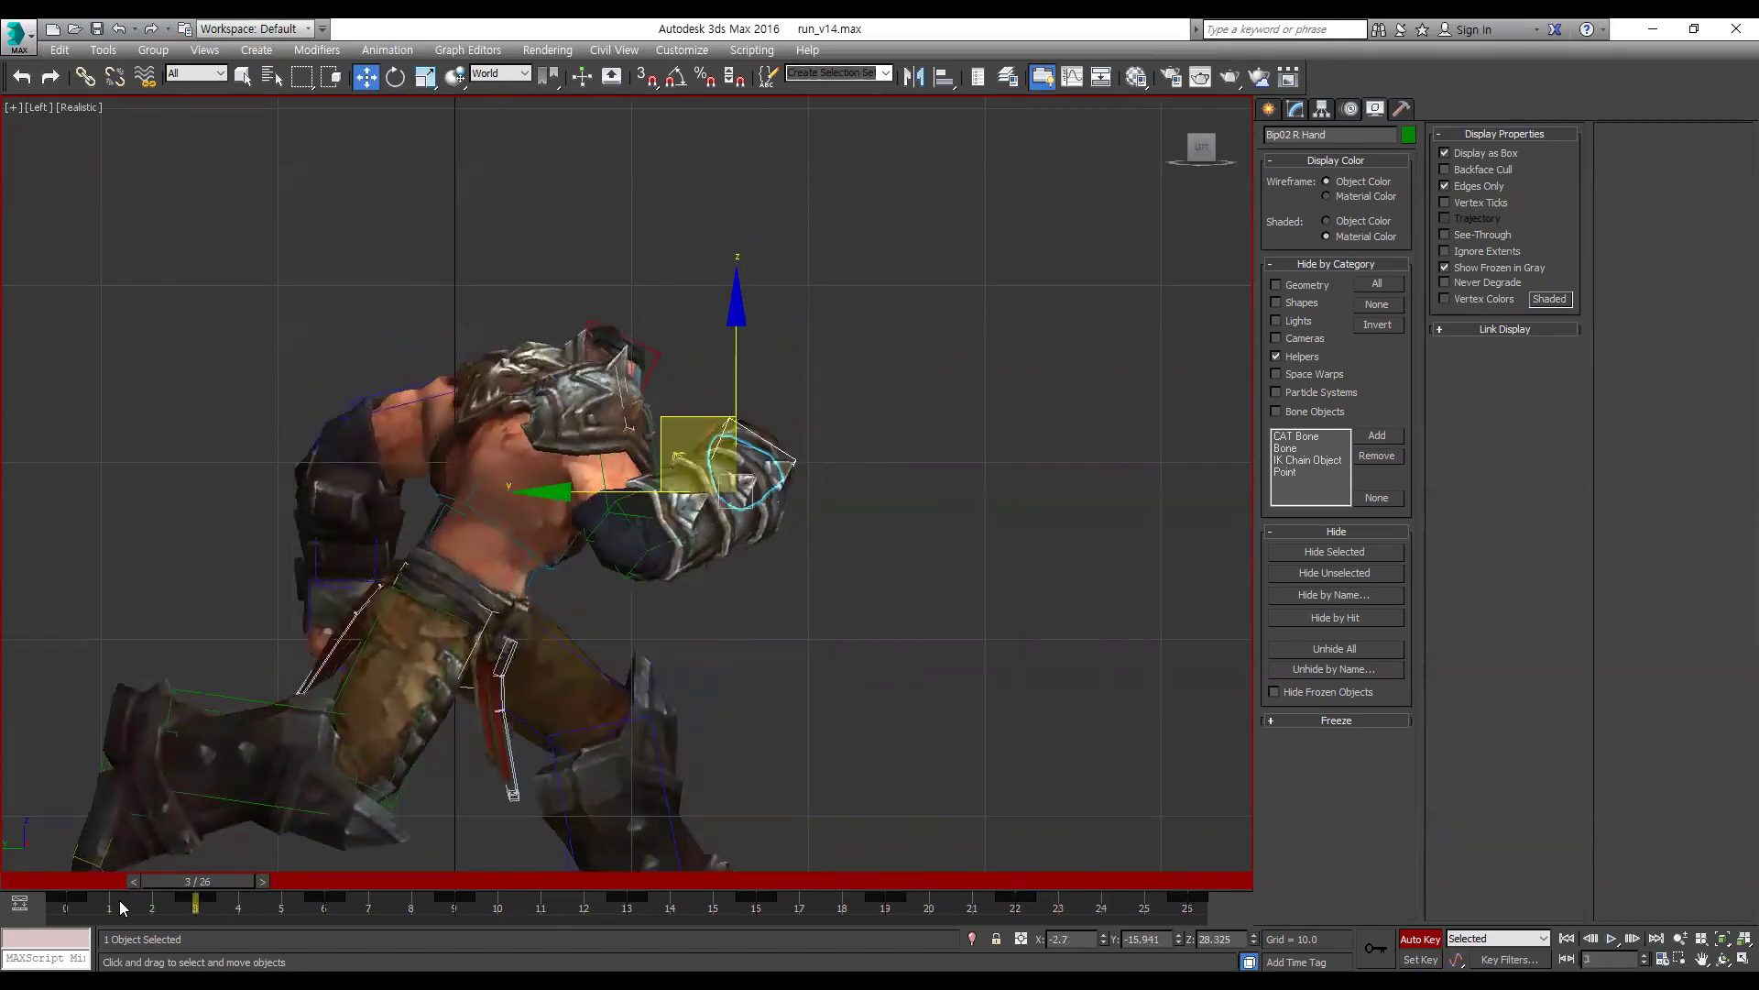
pyautogui.press('/')
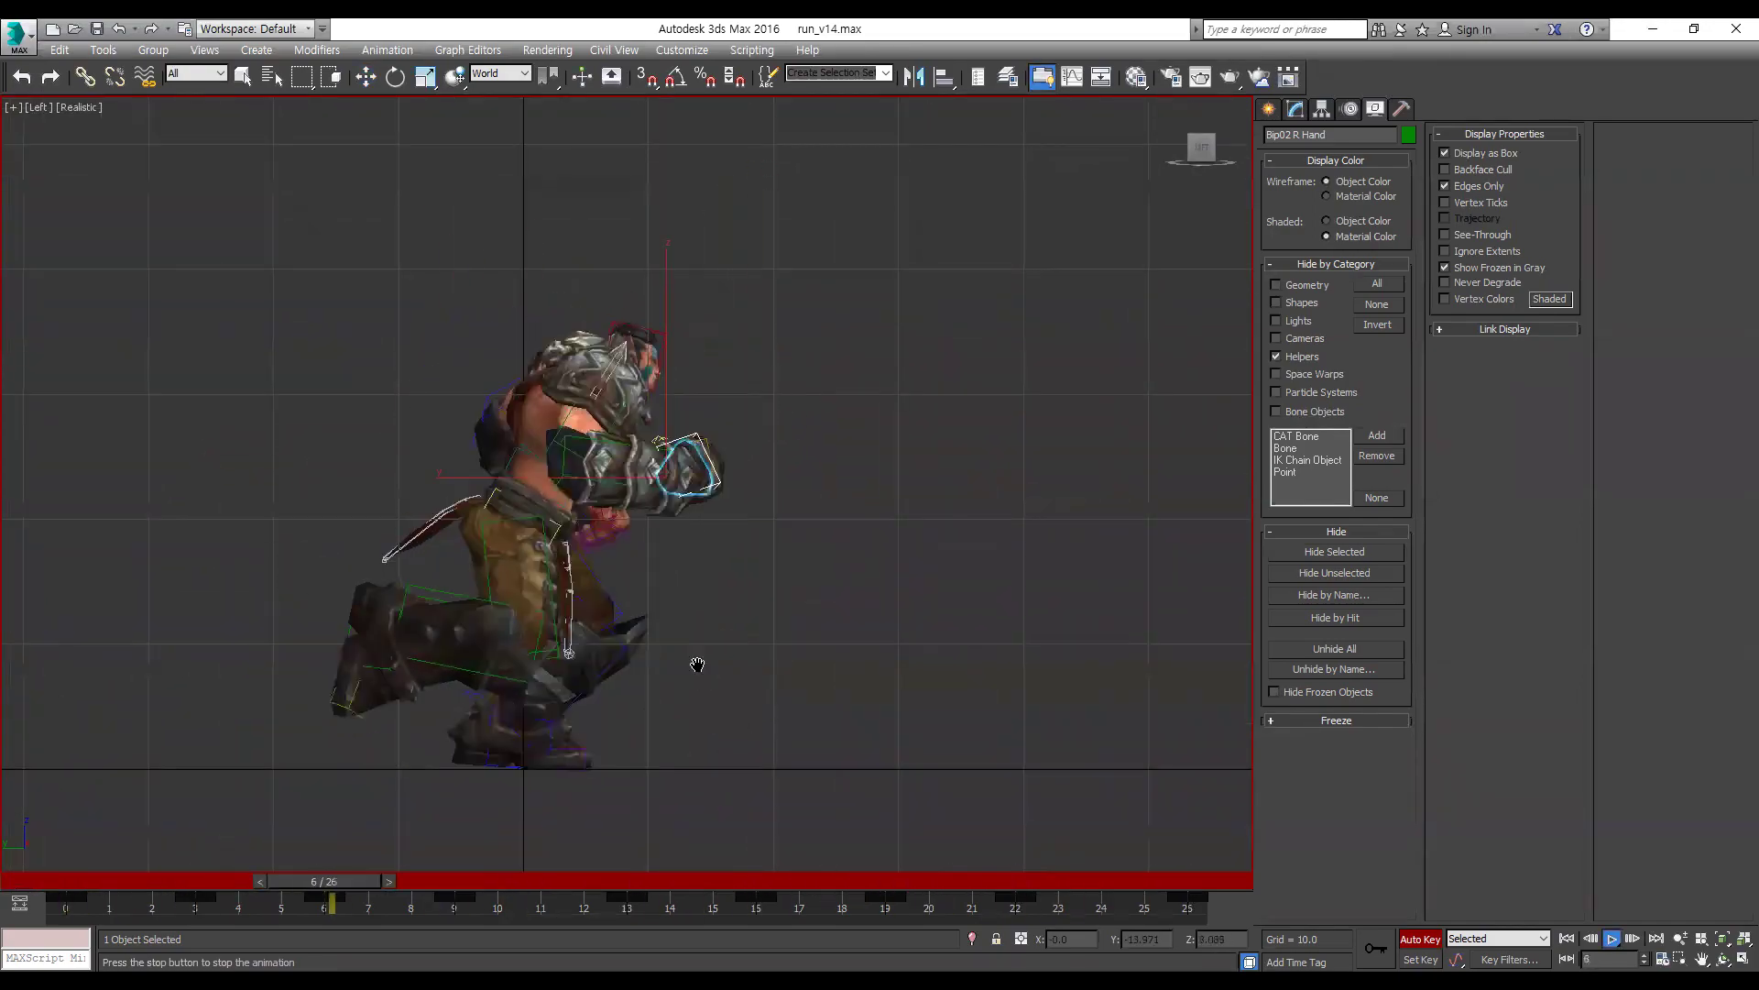
# Step: Review the looping run cycle from the front and in perspective, restarting it from frame 0
pyautogui.press('f')
pyautogui.scroll(6, 738, 478)
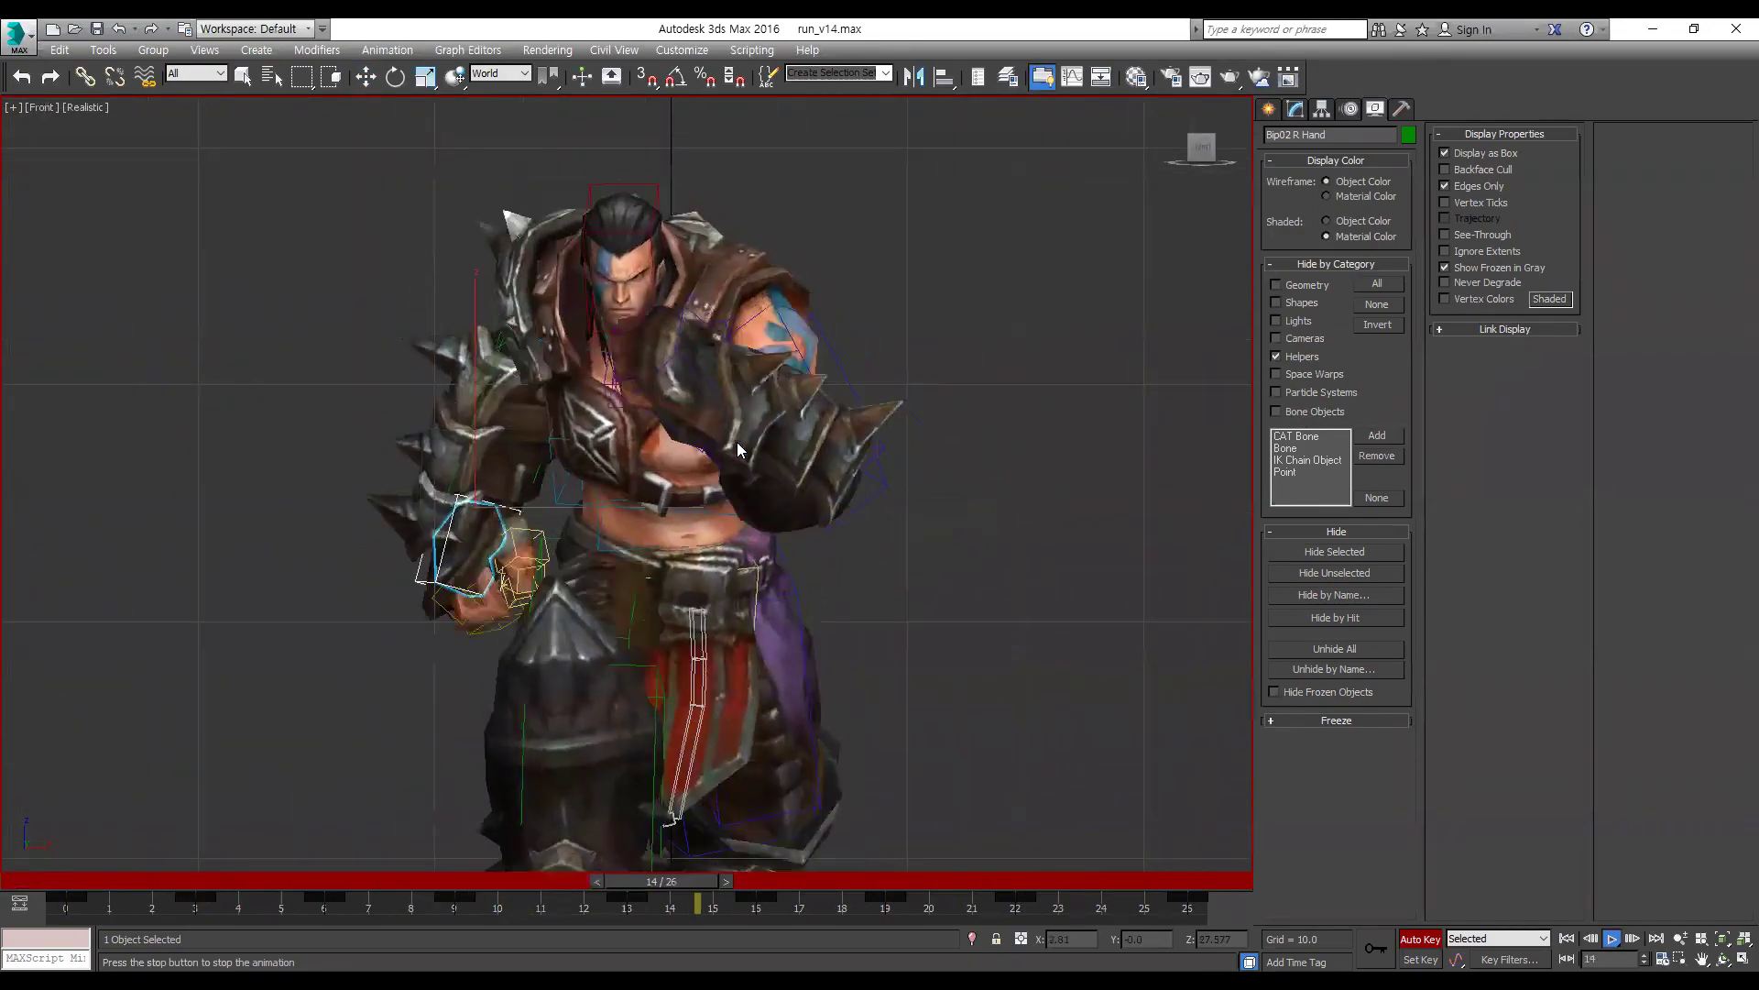
pyautogui.scroll(-6, 733, 431)
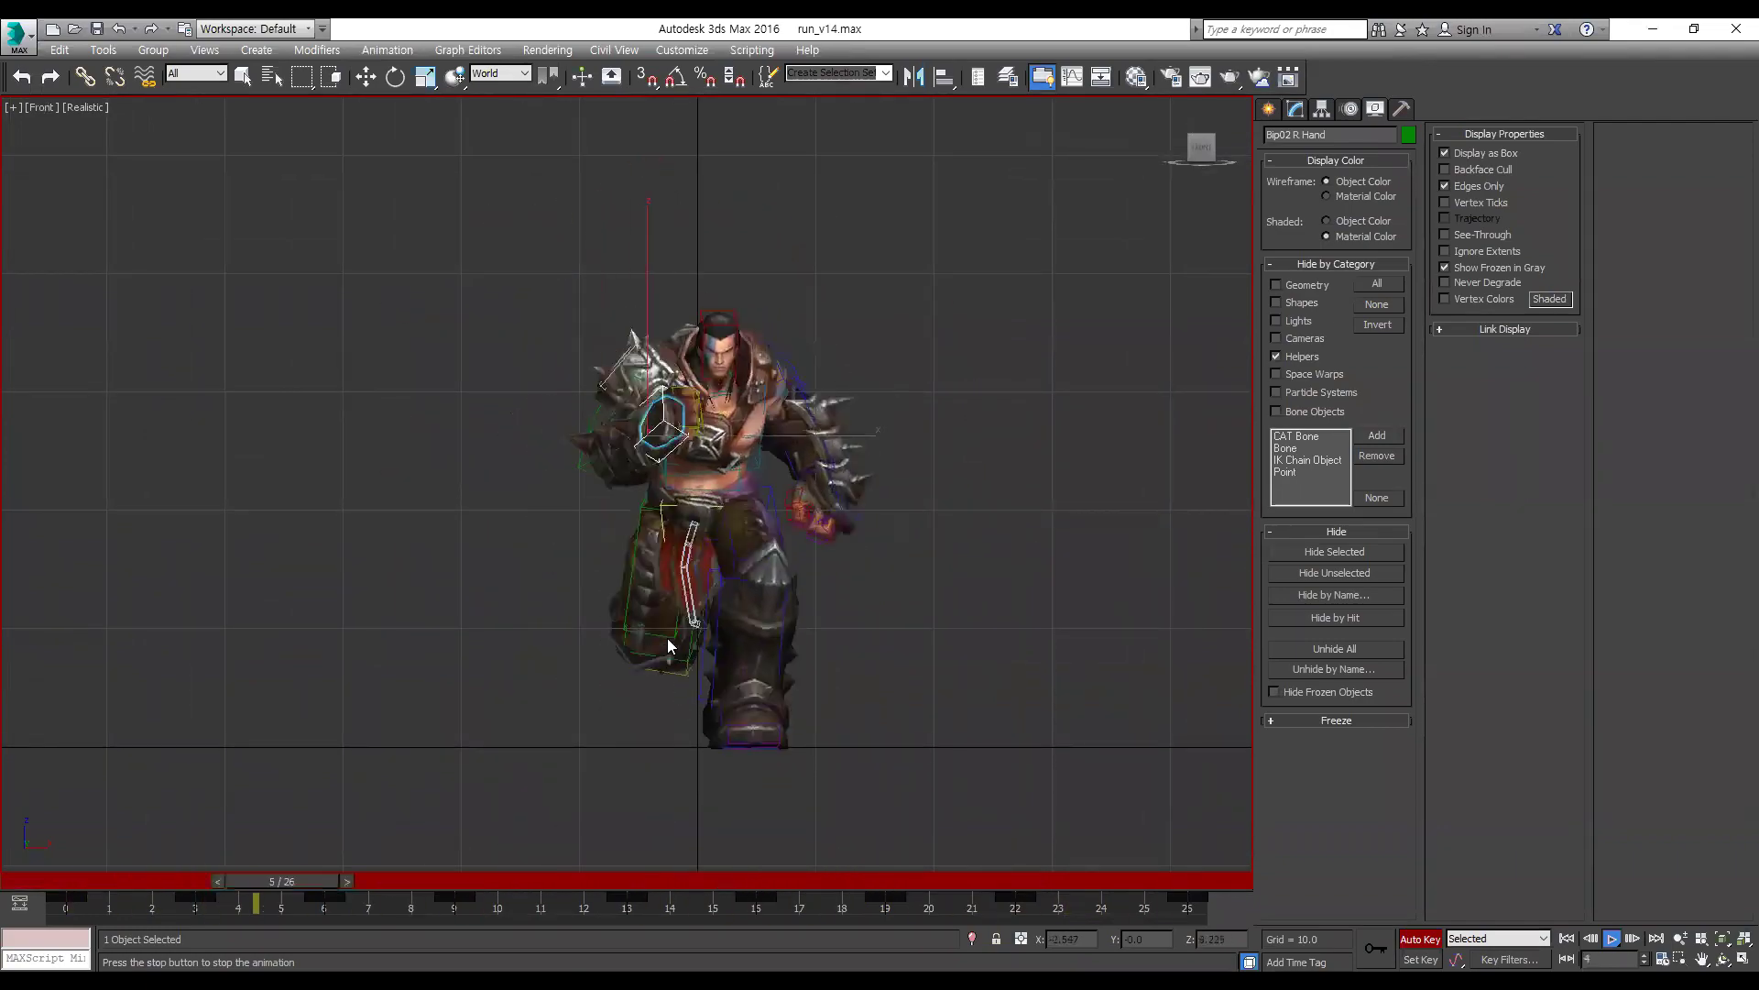
pyautogui.press('l')
pyautogui.press('p')
pyautogui.scroll(-3, 751, 482)
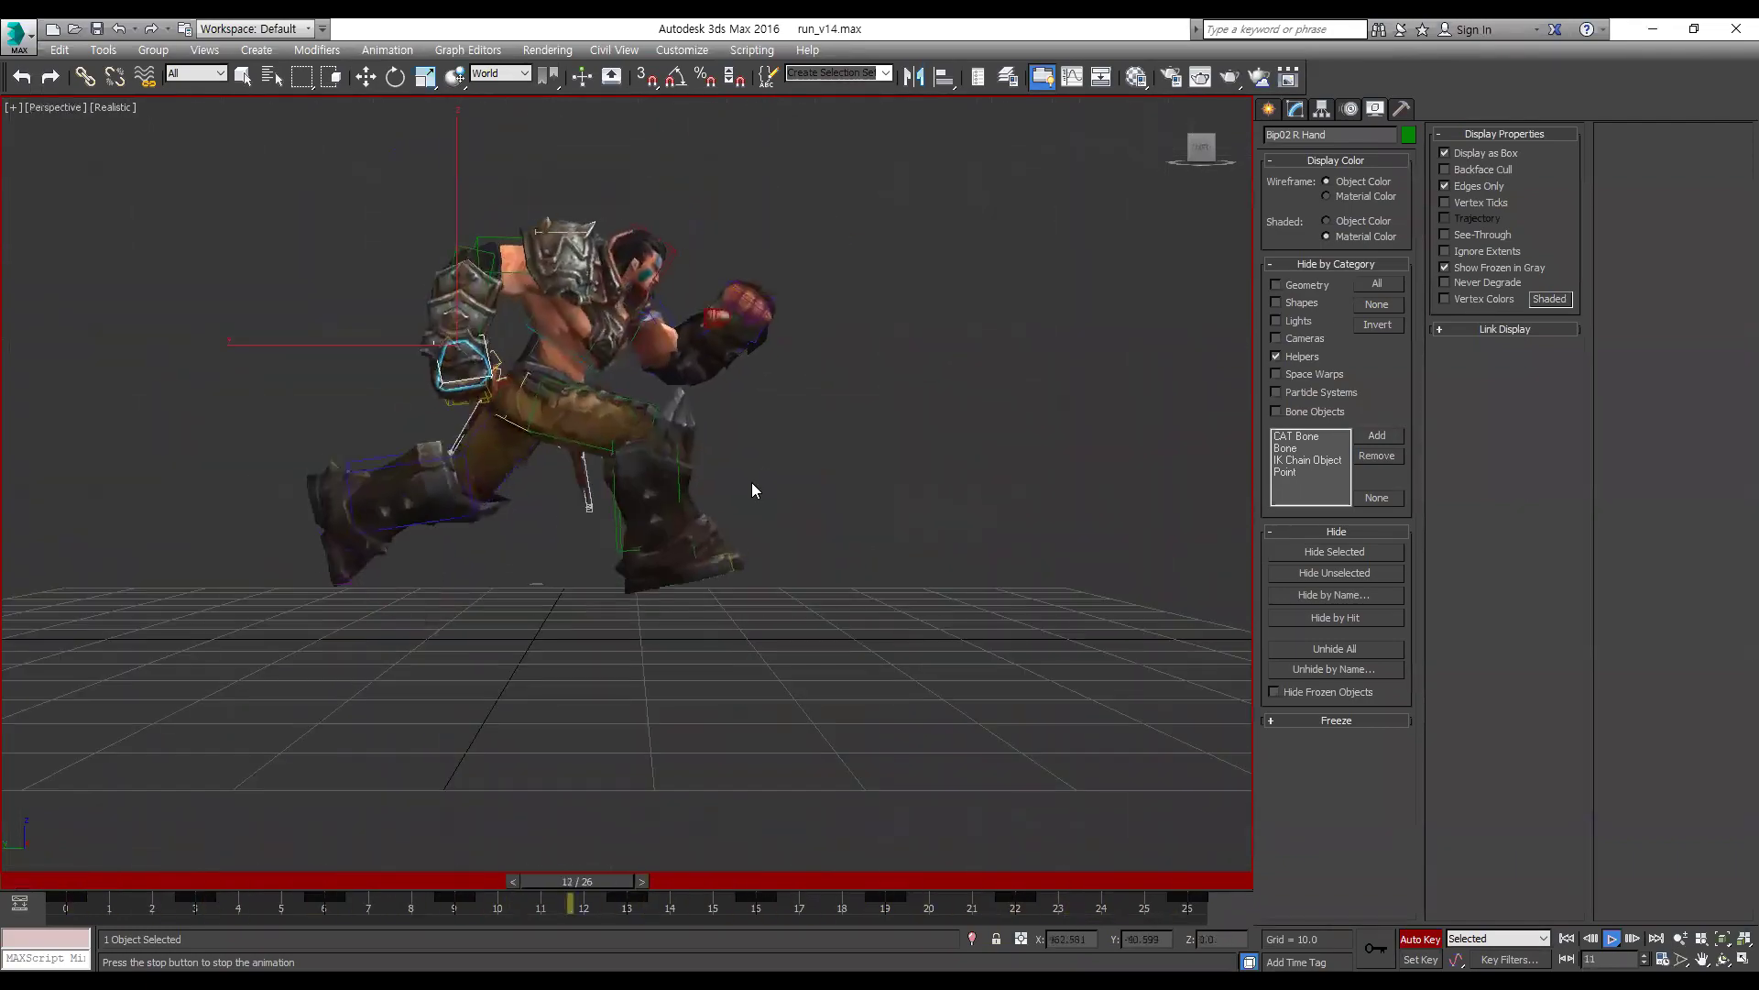
pyautogui.click(75, 879)
pyautogui.press('/')
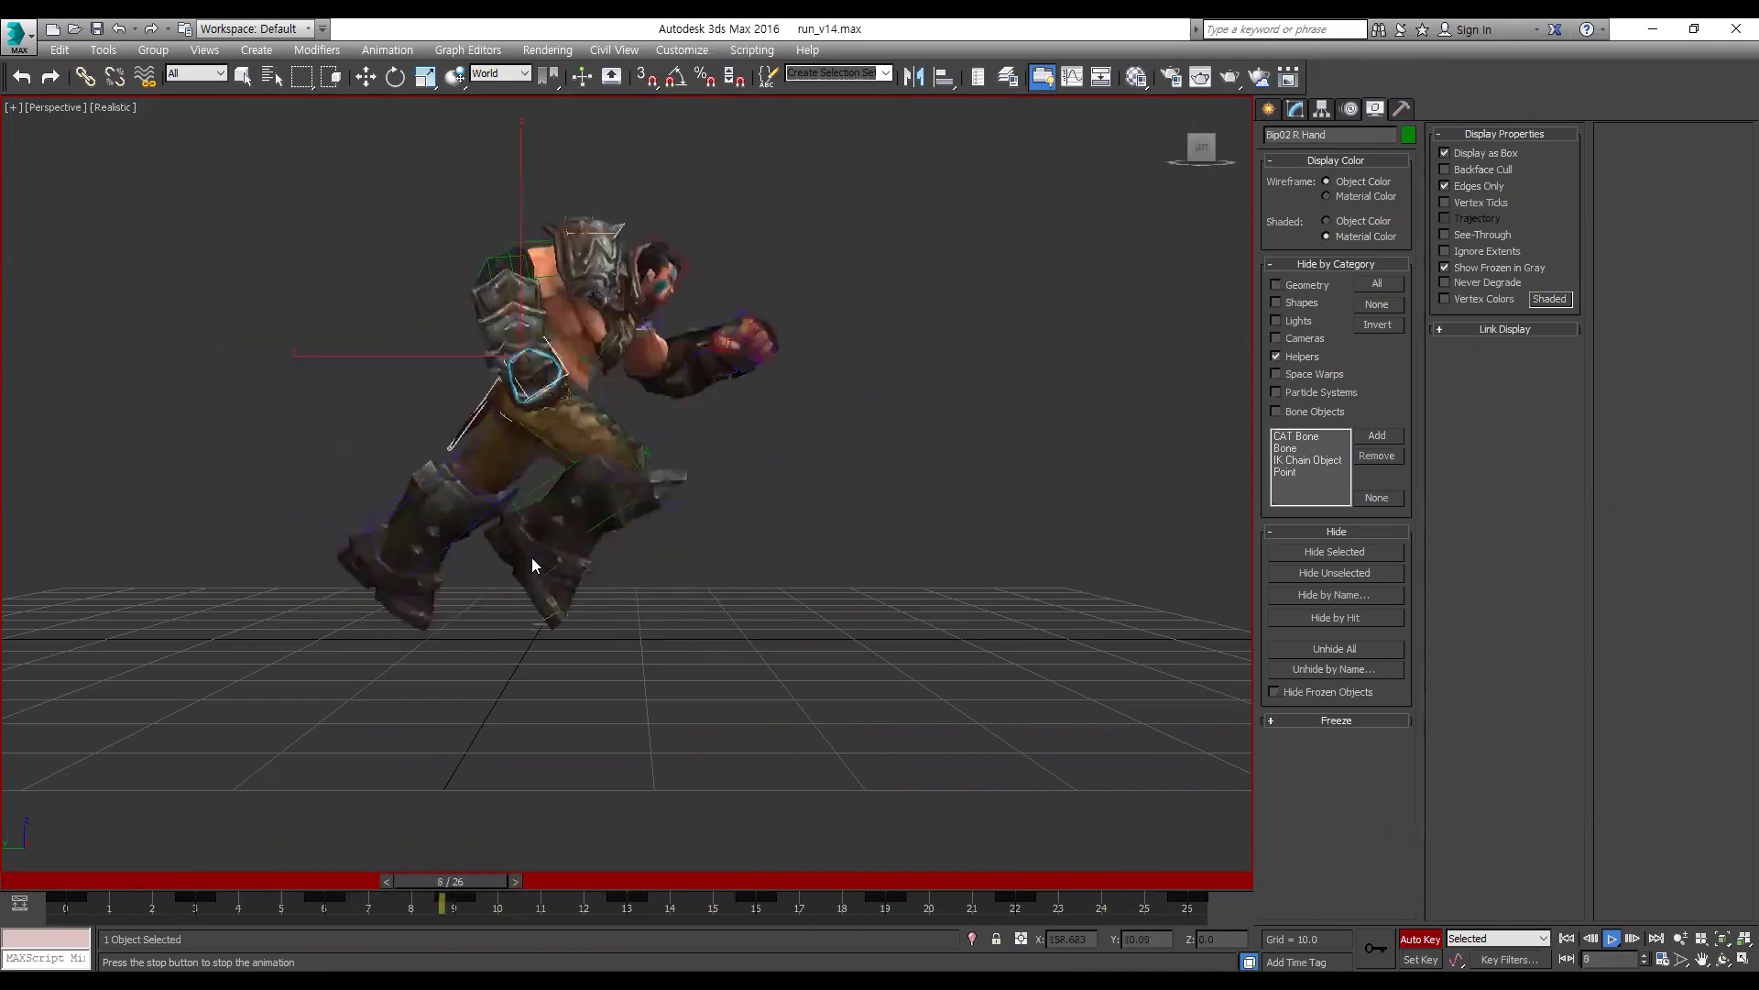
# Step: Replay the run cycle from the start several times with the whole character seen from farther away
pyautogui.moveTo(666, 499); pyautogui.dragTo(662, 501, button='middle')
pyautogui.scroll(-5, 659, 541)
pyautogui.click(59, 881)
pyautogui.press('/')
pyautogui.click(58, 882)
pyautogui.press('/')
pyautogui.click(59, 881)
pyautogui.press('/')
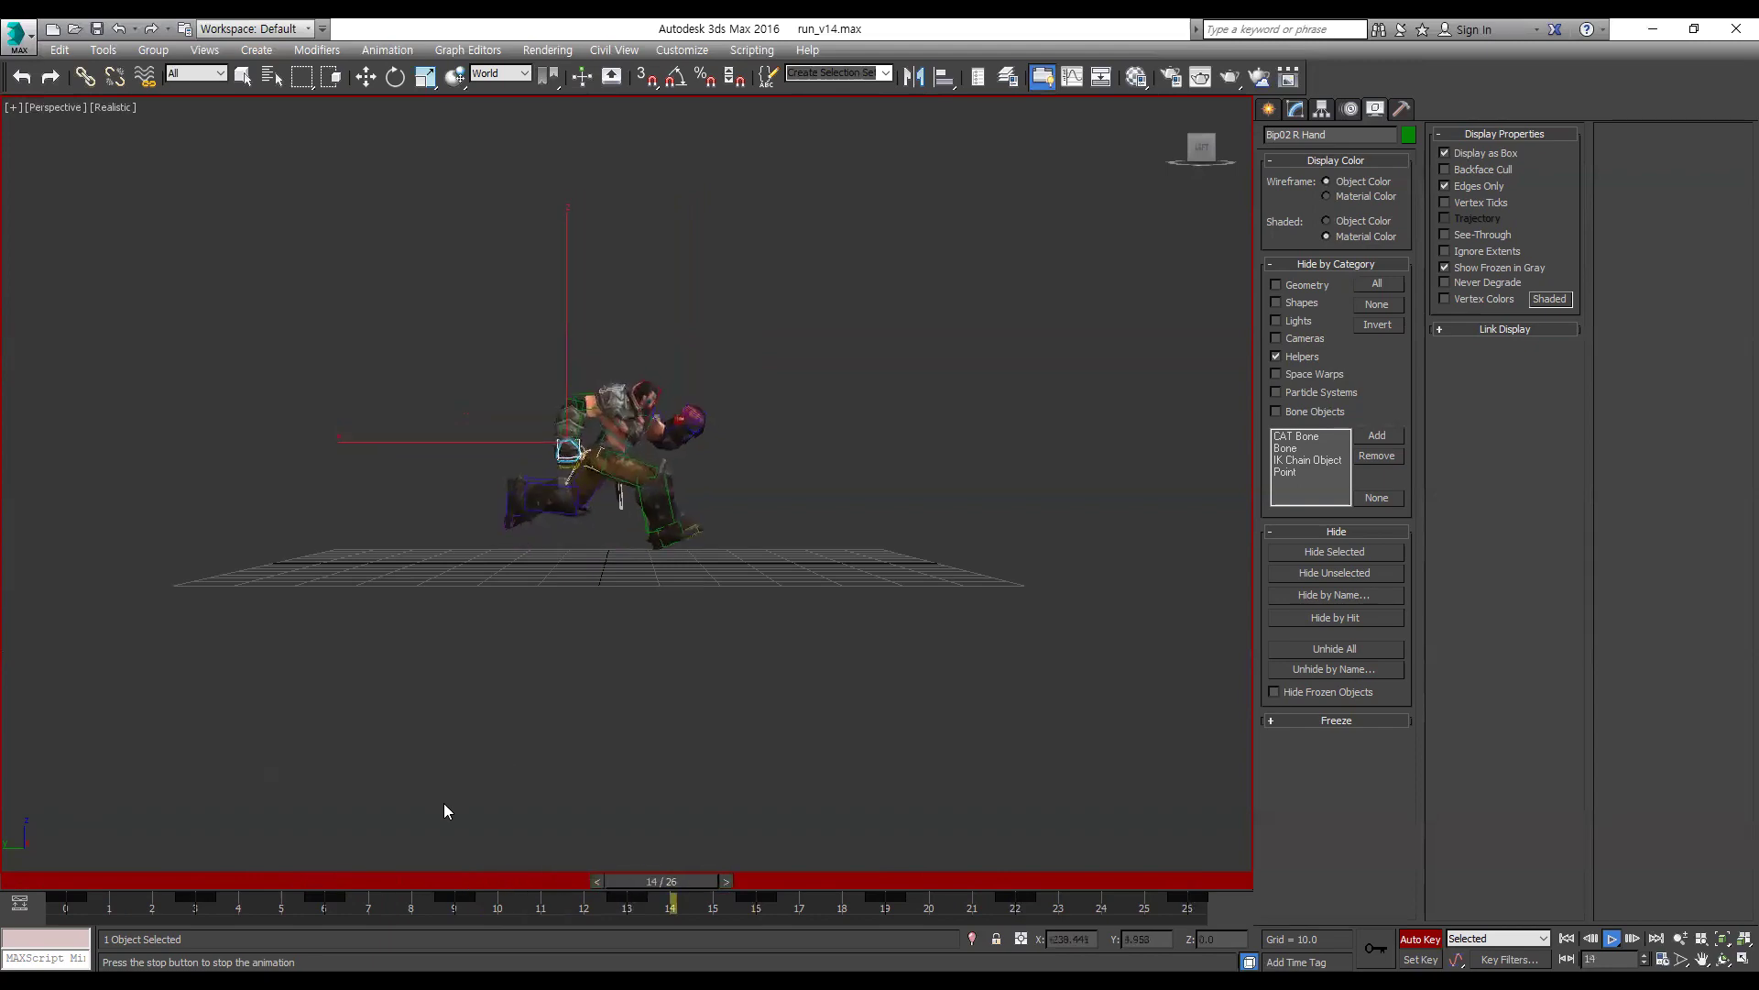
# Step: Check the run pose from the front and left views, play it once more, and return to frame 0
pyautogui.press('/')
pyautogui.scroll(5, 628, 524)
pyautogui.press('f')
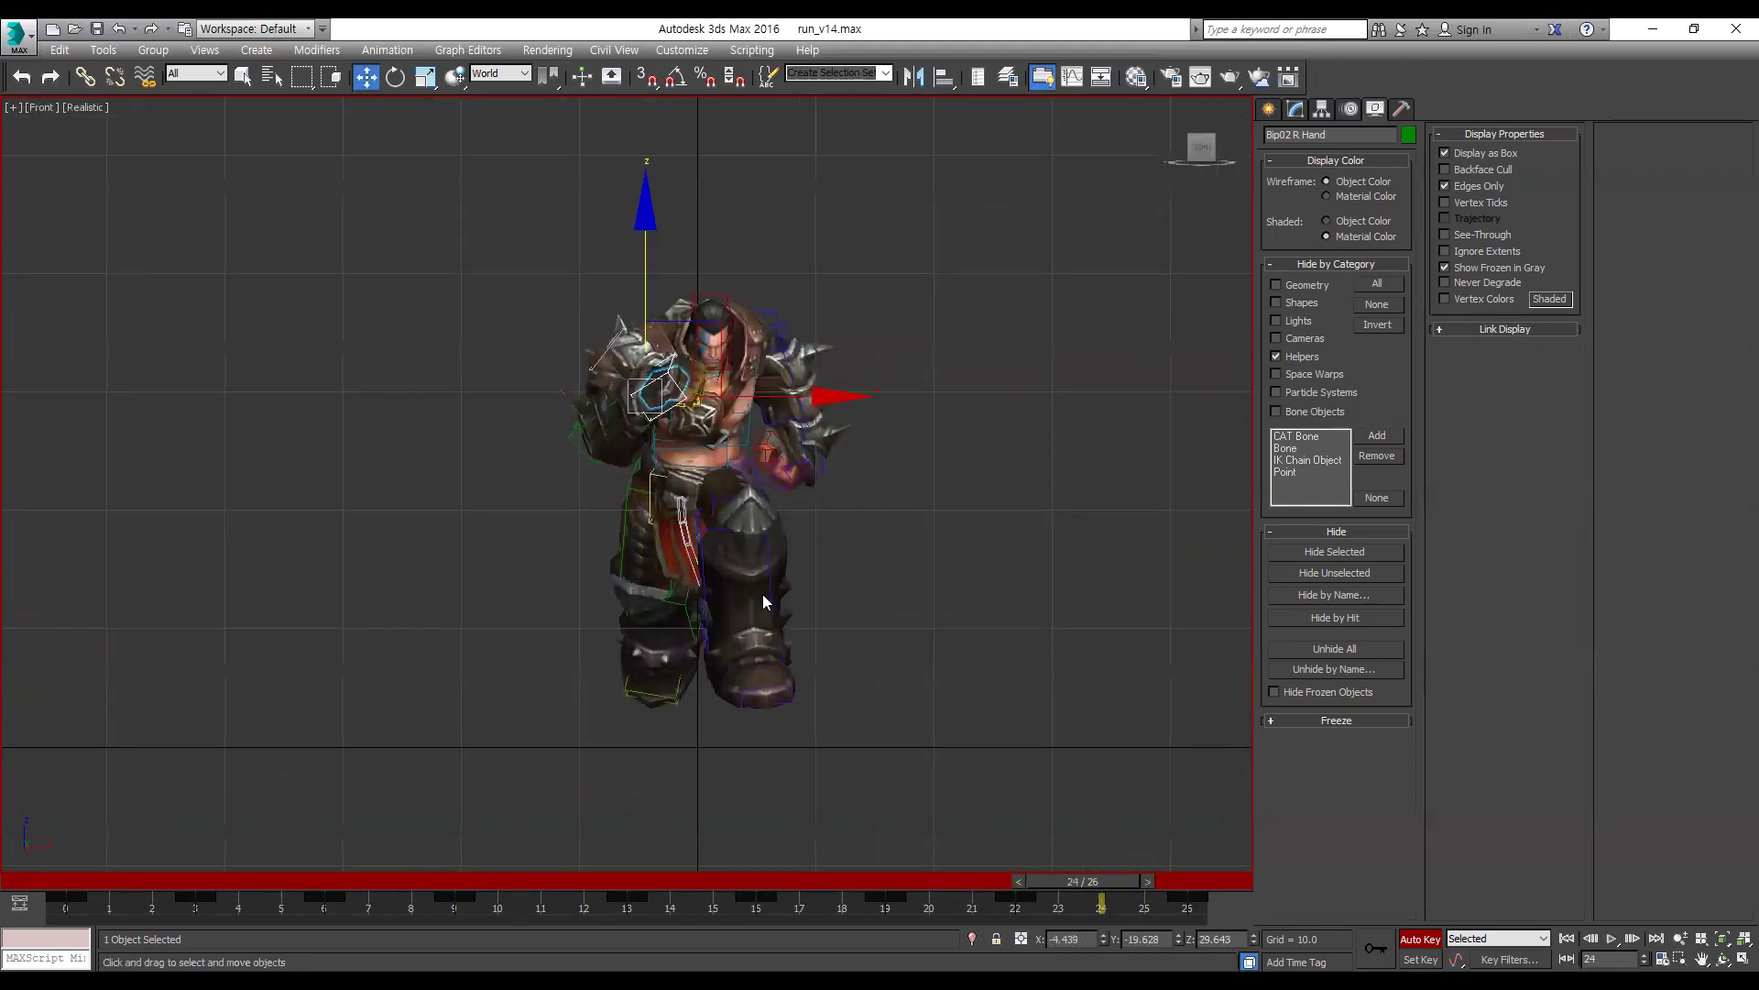
pyautogui.keyDown('alt'); pyautogui.moveTo(649, 413); pyautogui.dragTo(708, 409, button='middle'); pyautogui.keyUp('alt')
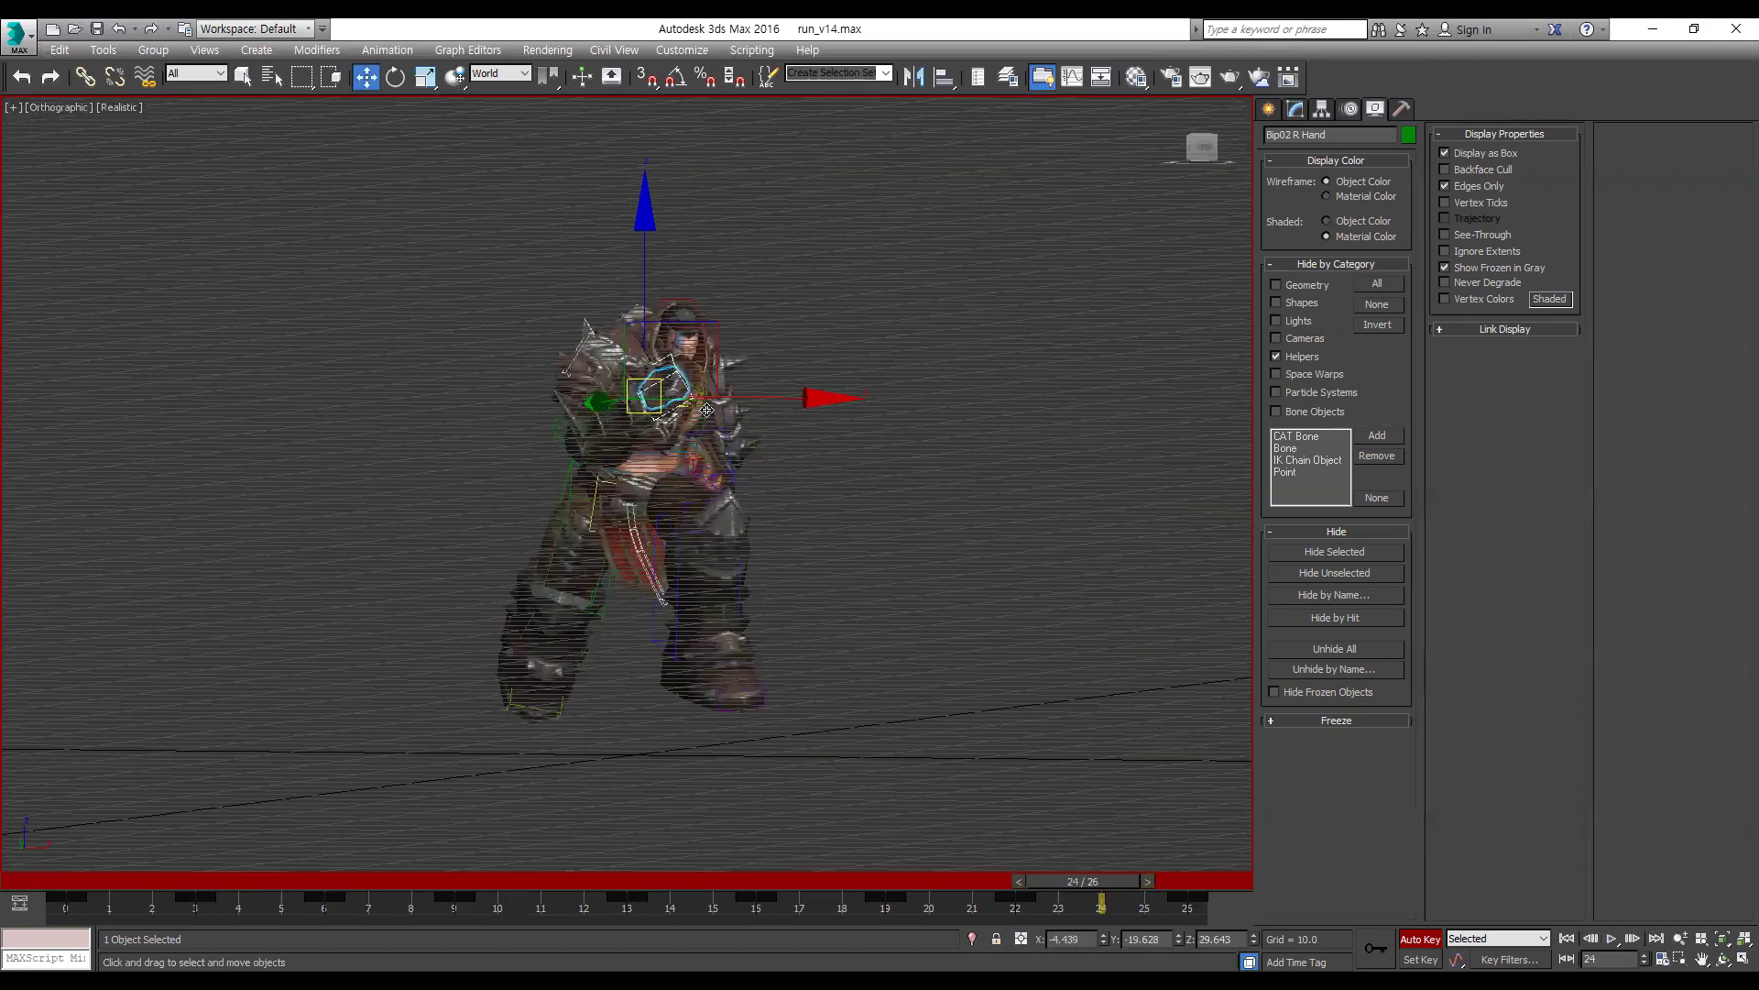
pyautogui.press('l')
pyautogui.press('/')
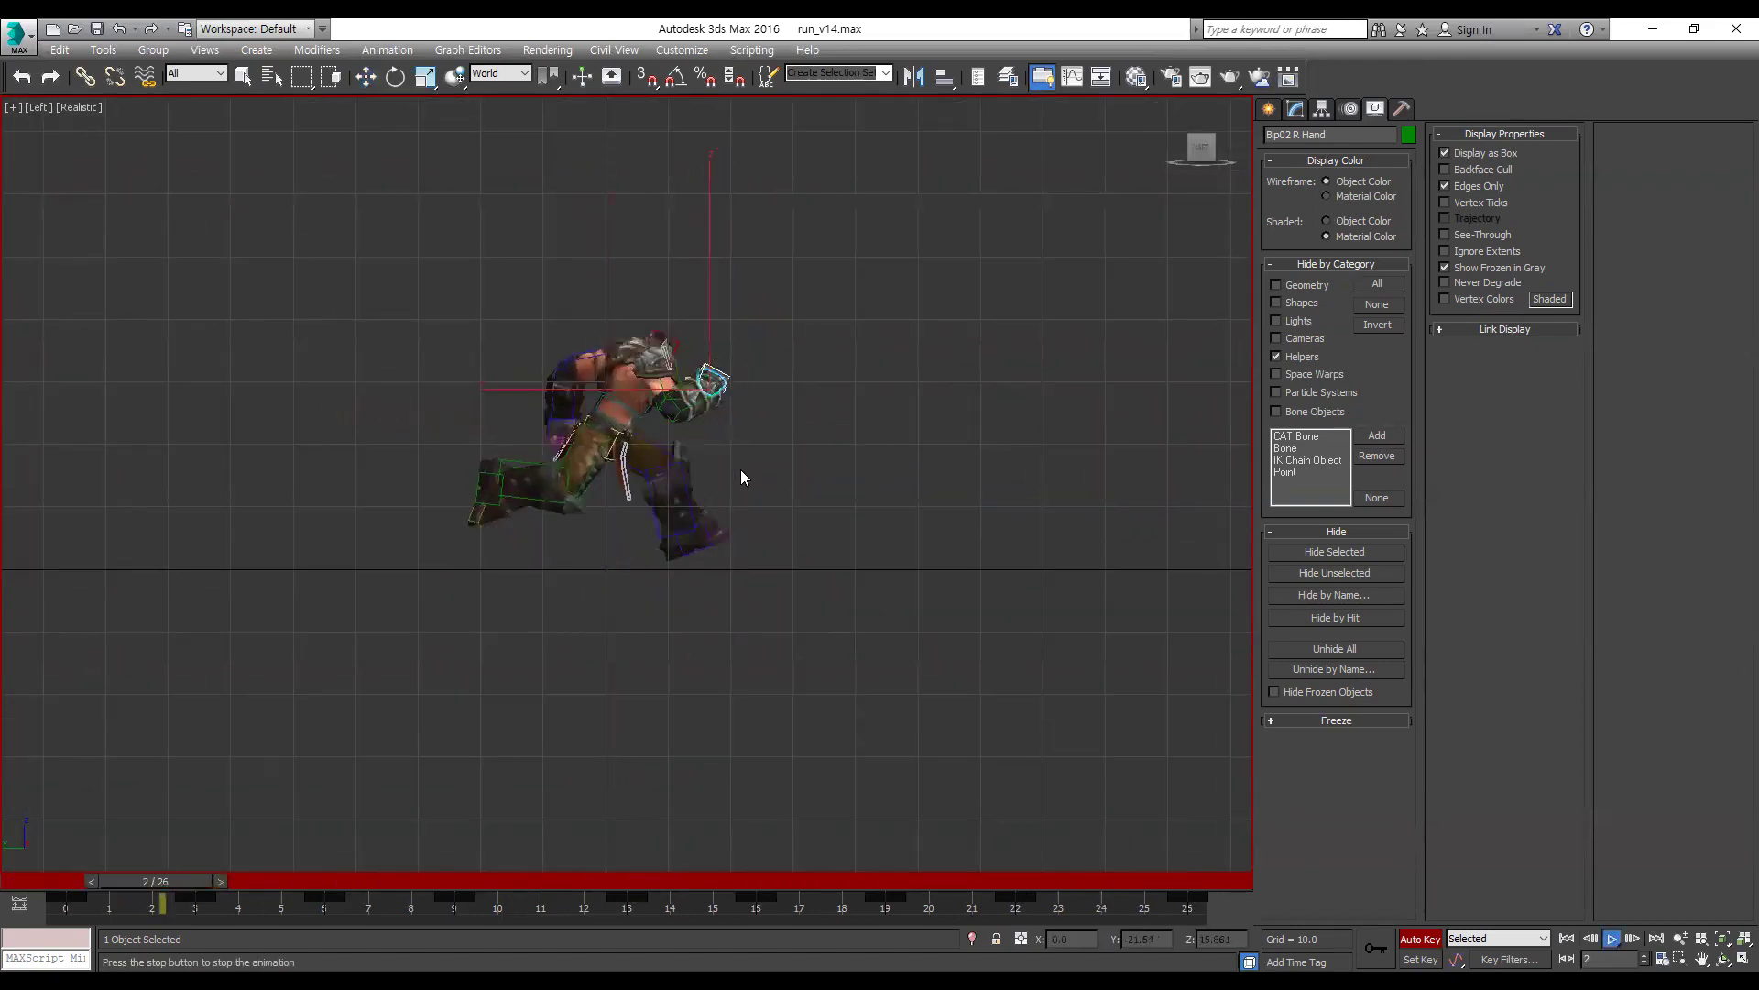
pyautogui.press('/')
pyautogui.press('w')
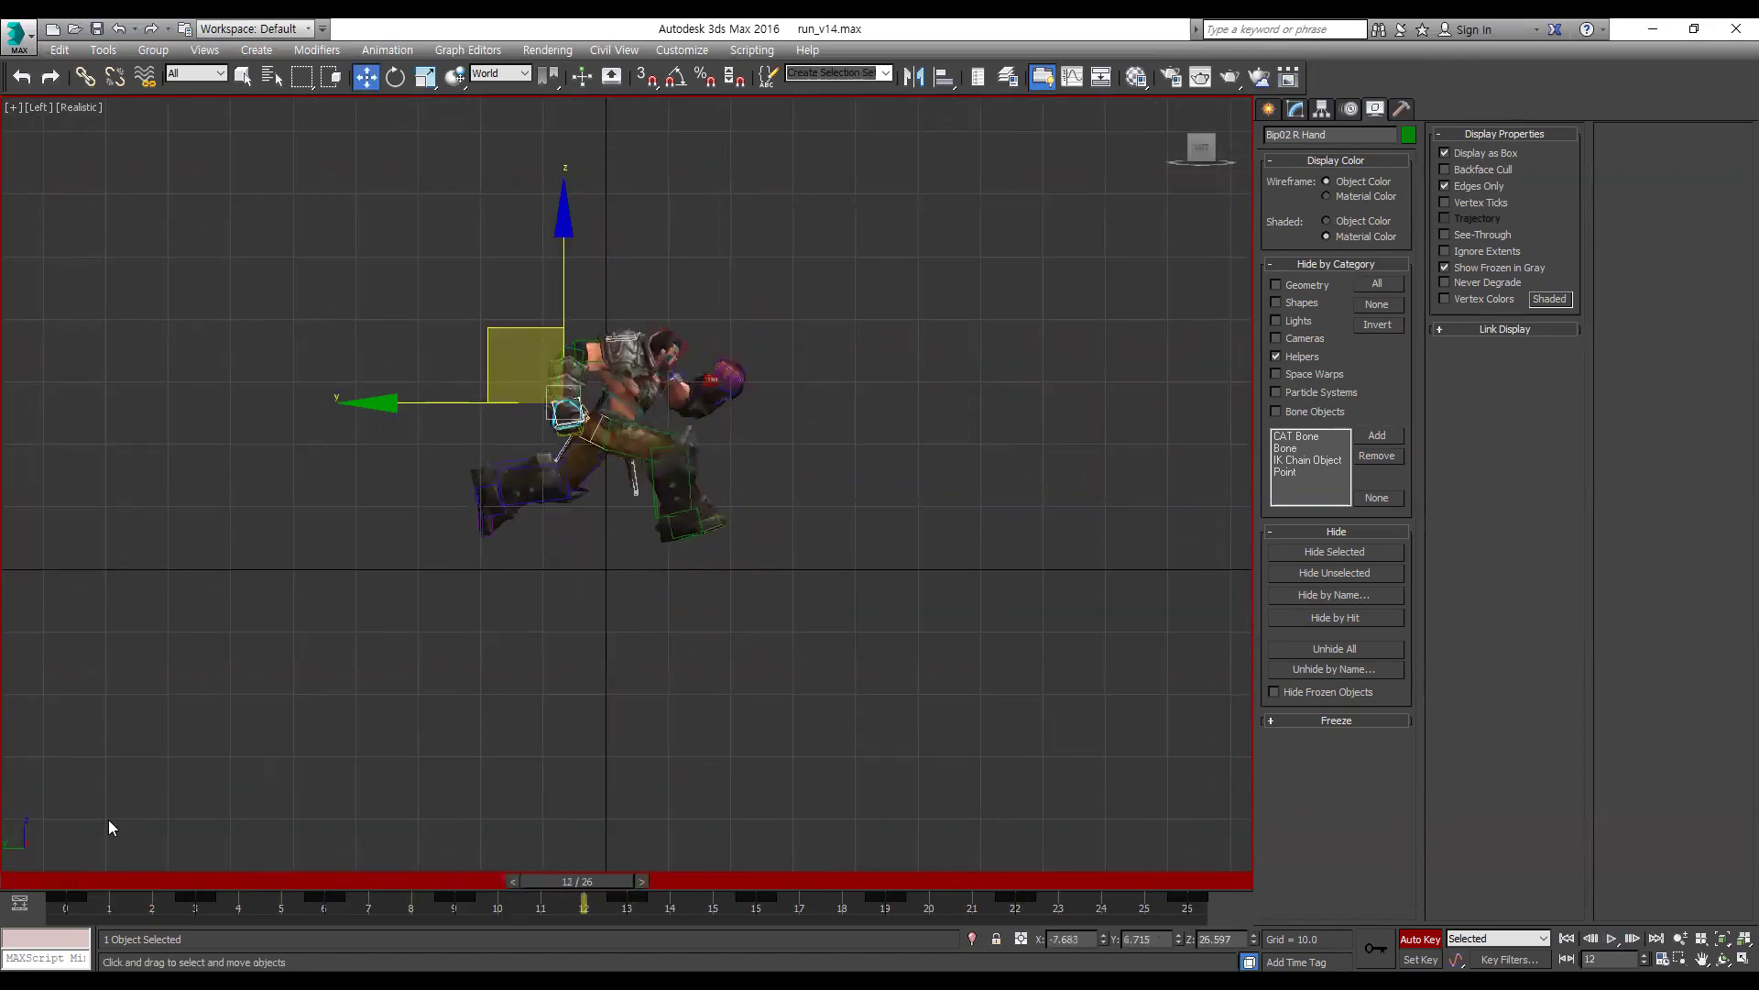
pyautogui.click(51, 878)
pyautogui.scroll(5, 629, 473)
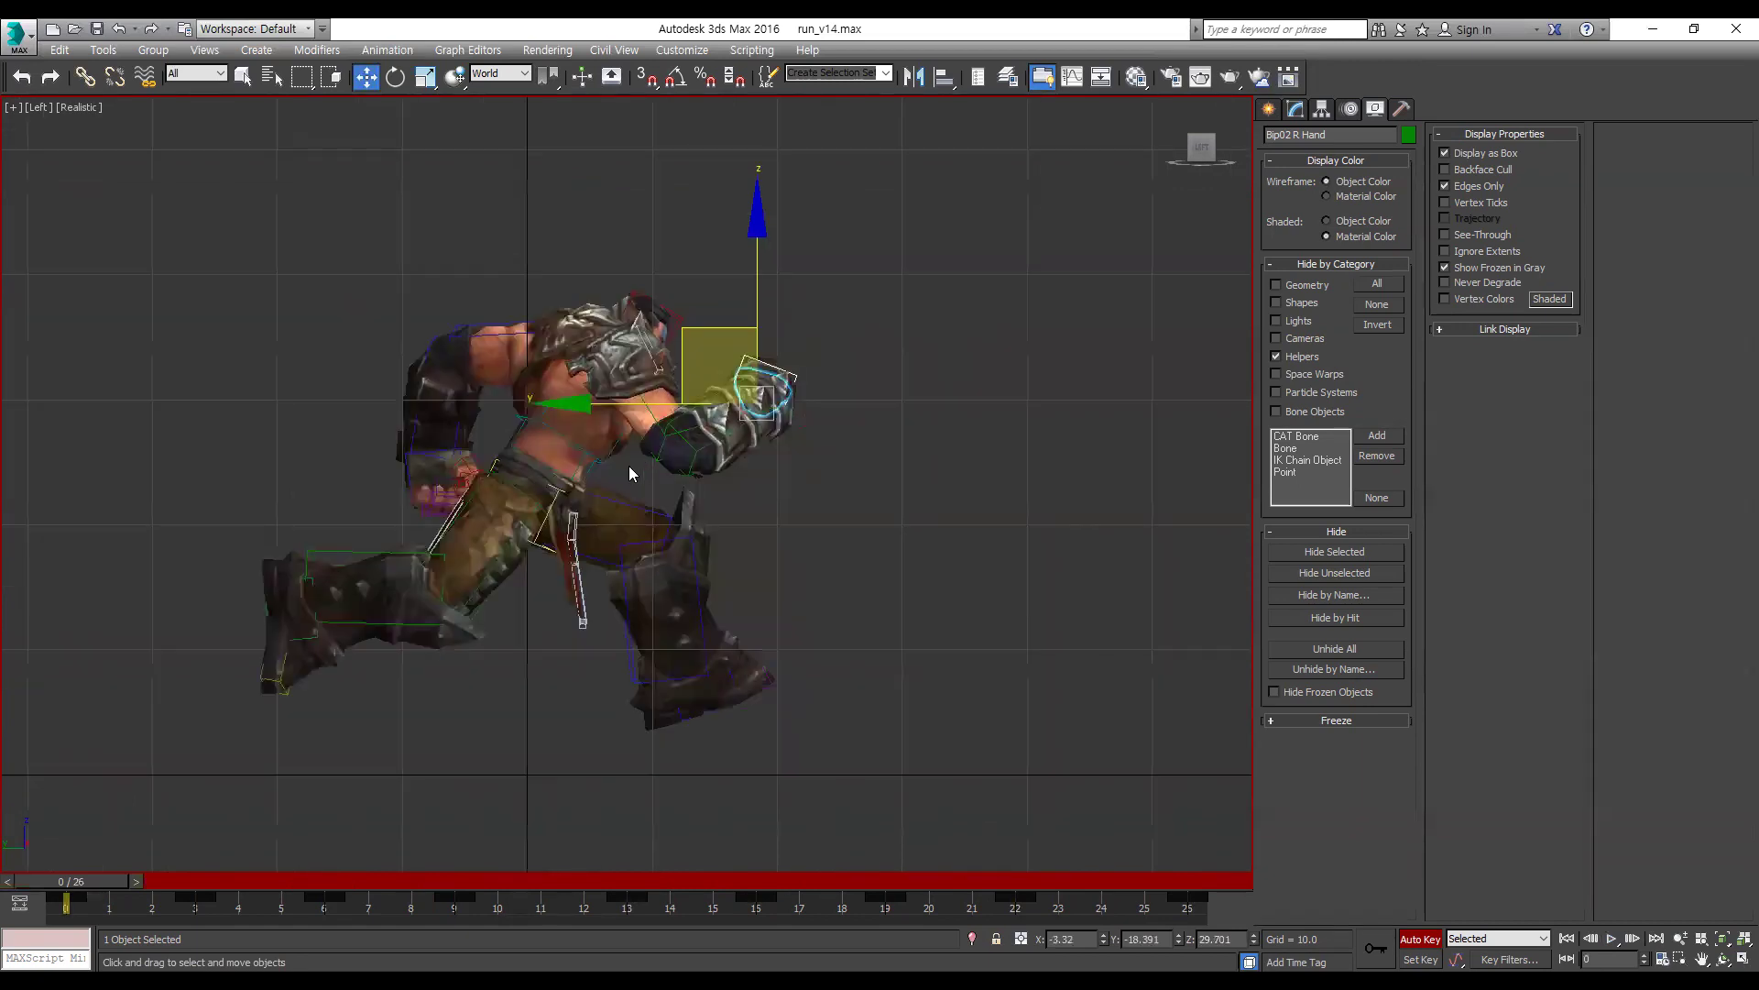
# Step: Open the 133-frame attack scene with the sword-wielding character and play it back
pyautogui.click(8, 33)
pyautogui.click(990, 272)
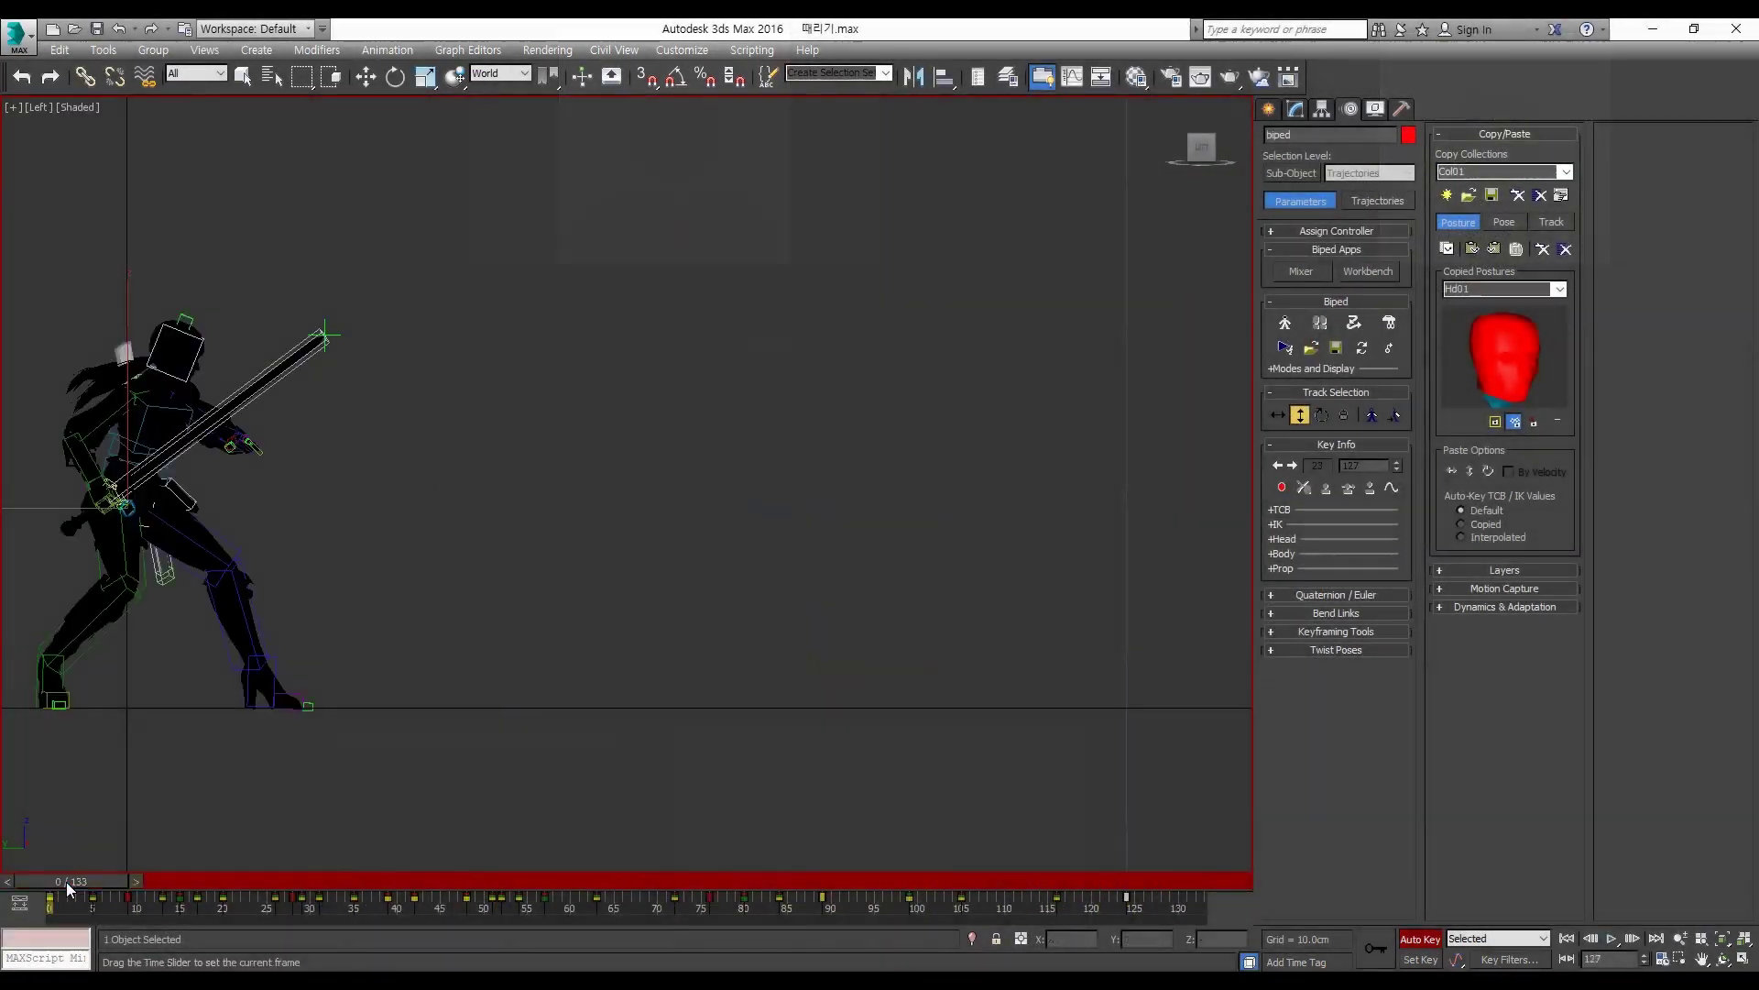
pyautogui.press('/')
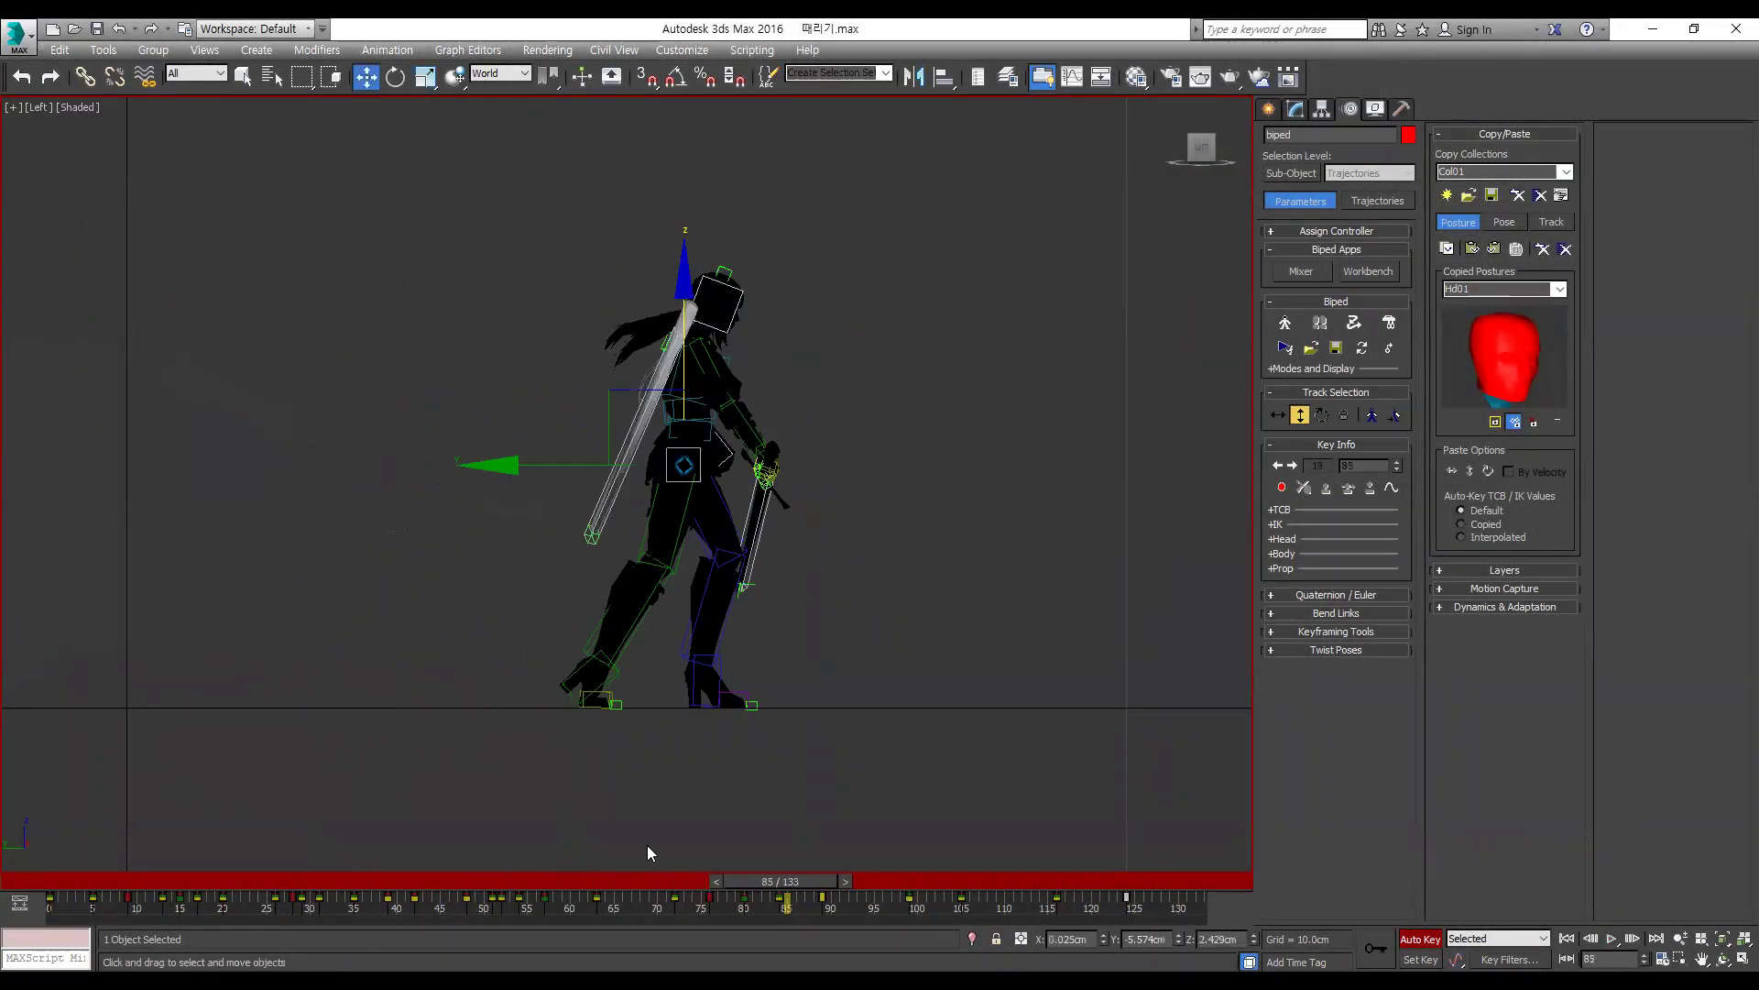
# Step: Scrub and play the attack animation between frames 85 and 116 to examine the body motion, and select biped Spine2
pyautogui.moveTo(627, 881); pyautogui.dragTo(872, 906)
pyautogui.press('/')
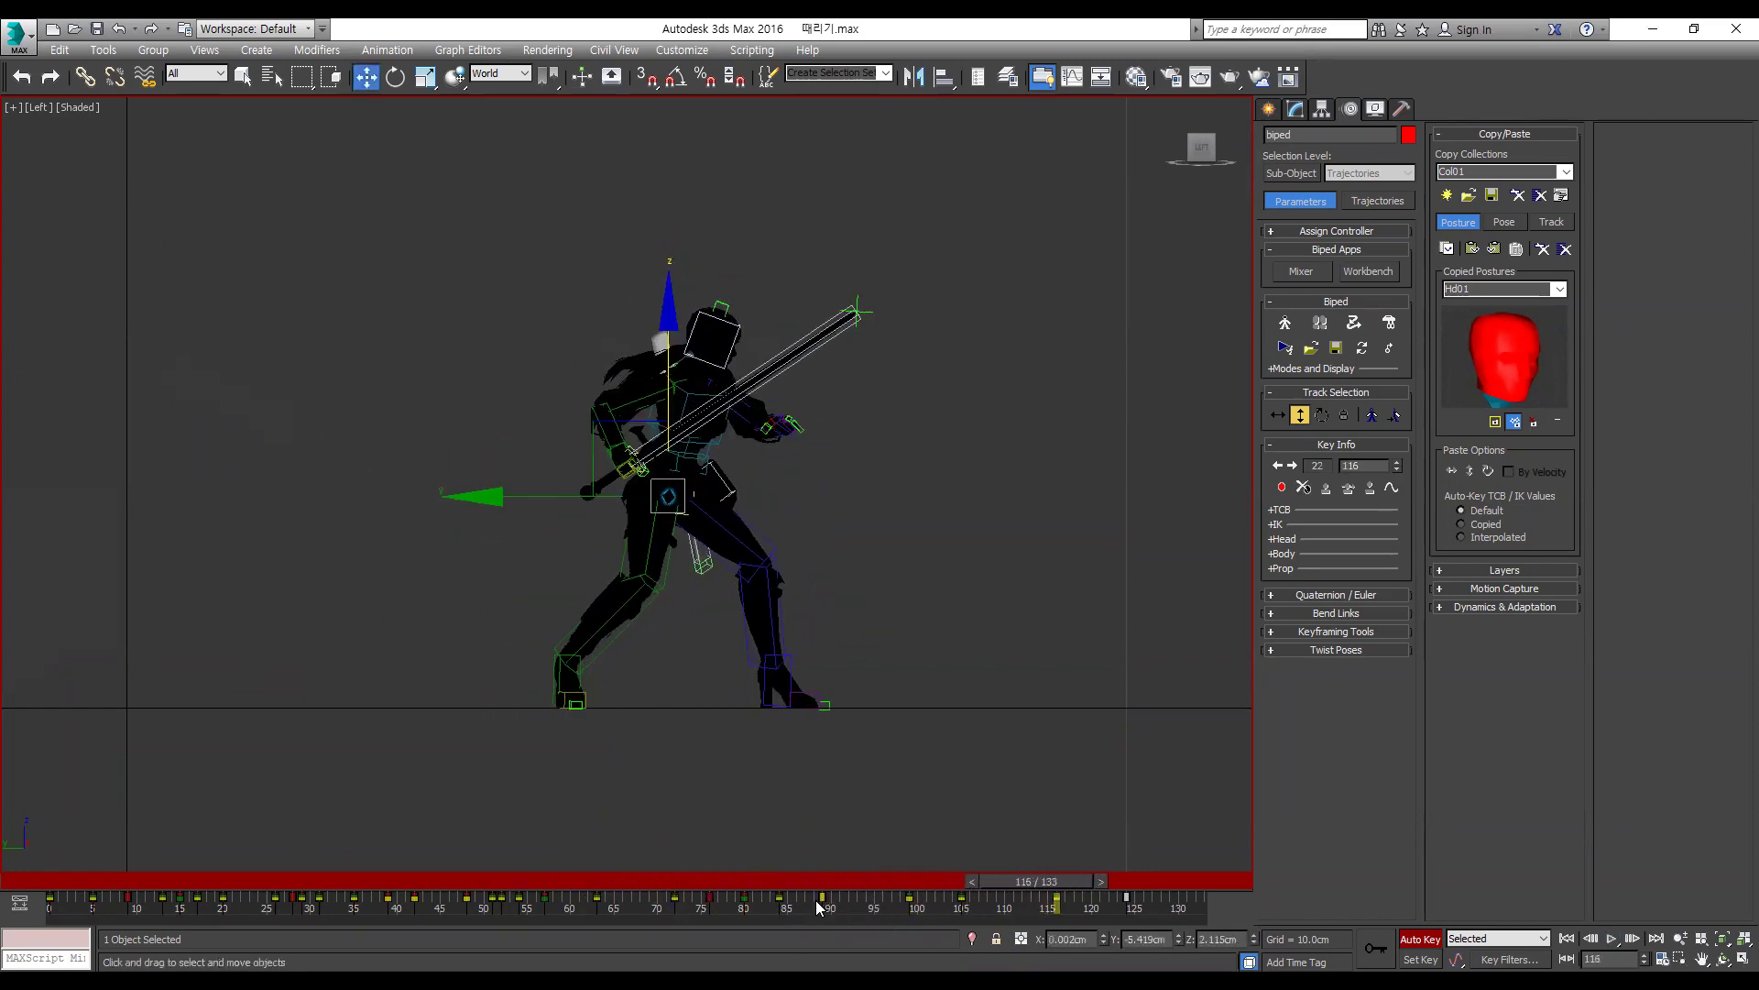
pyautogui.press('w')
pyautogui.press('/')
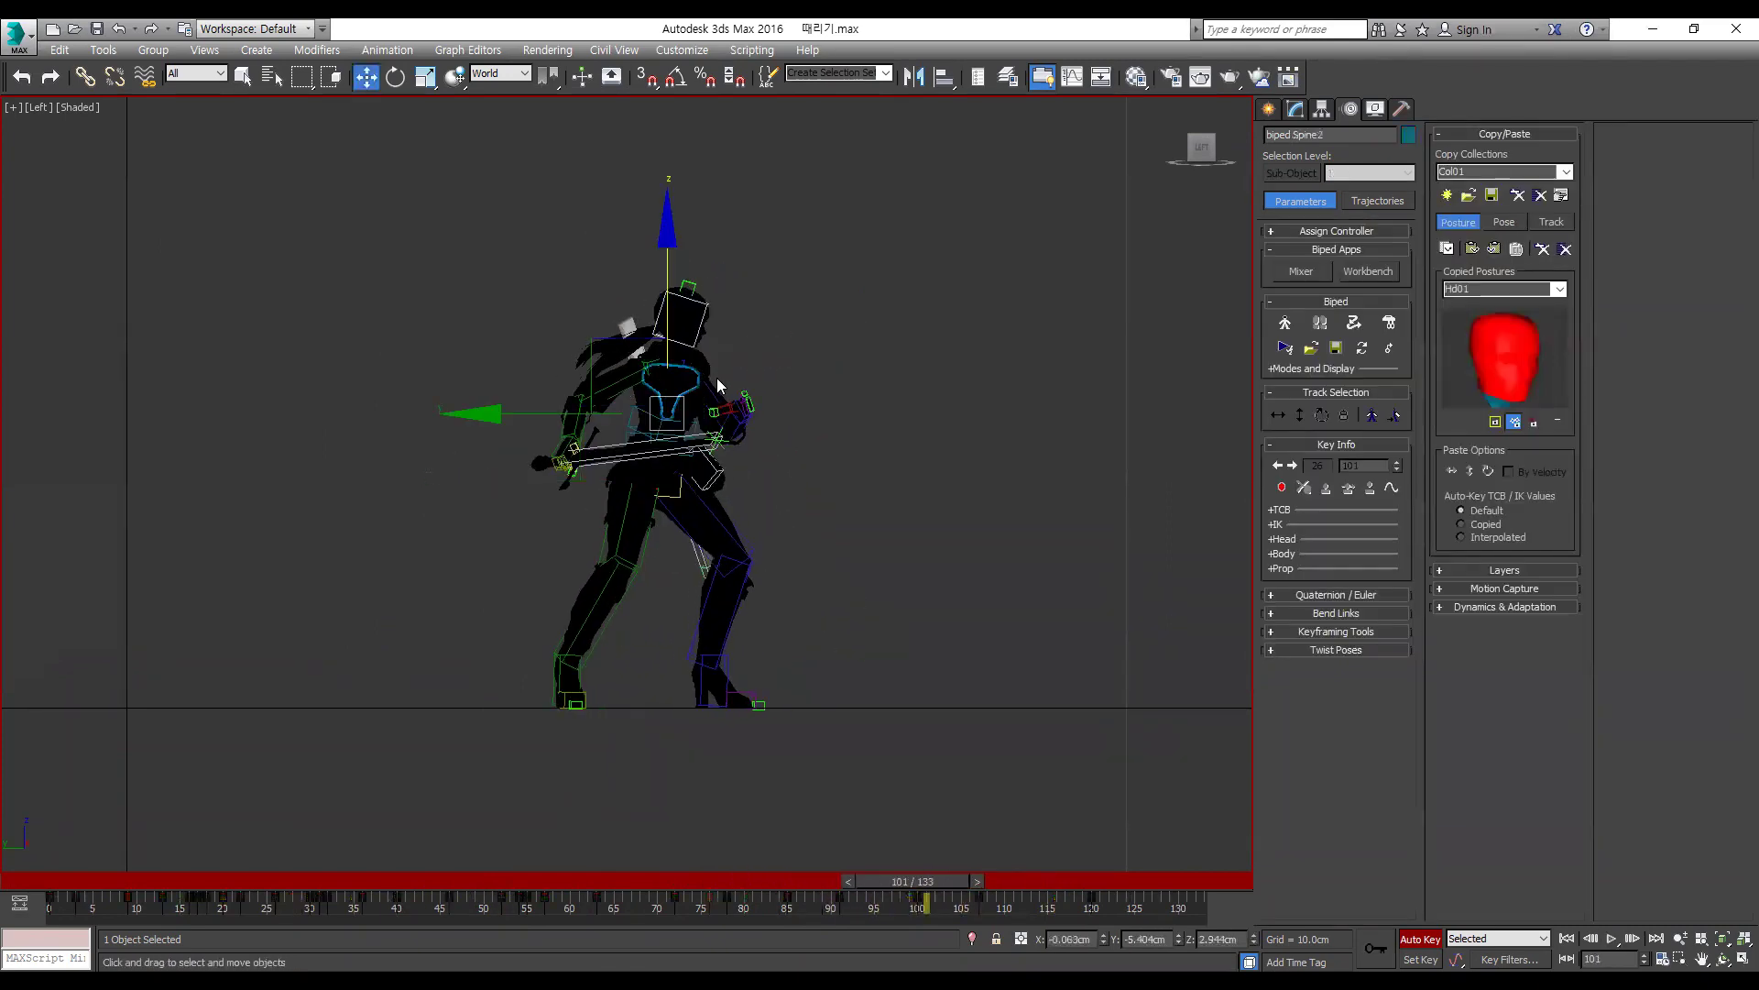
# Step: Scrub back and forth around frames 93 to 101 with the Rotate tool active to examine biped Spine2's rotation
pyautogui.moveTo(821, 885); pyautogui.dragTo(905, 881)
pyautogui.press('e')
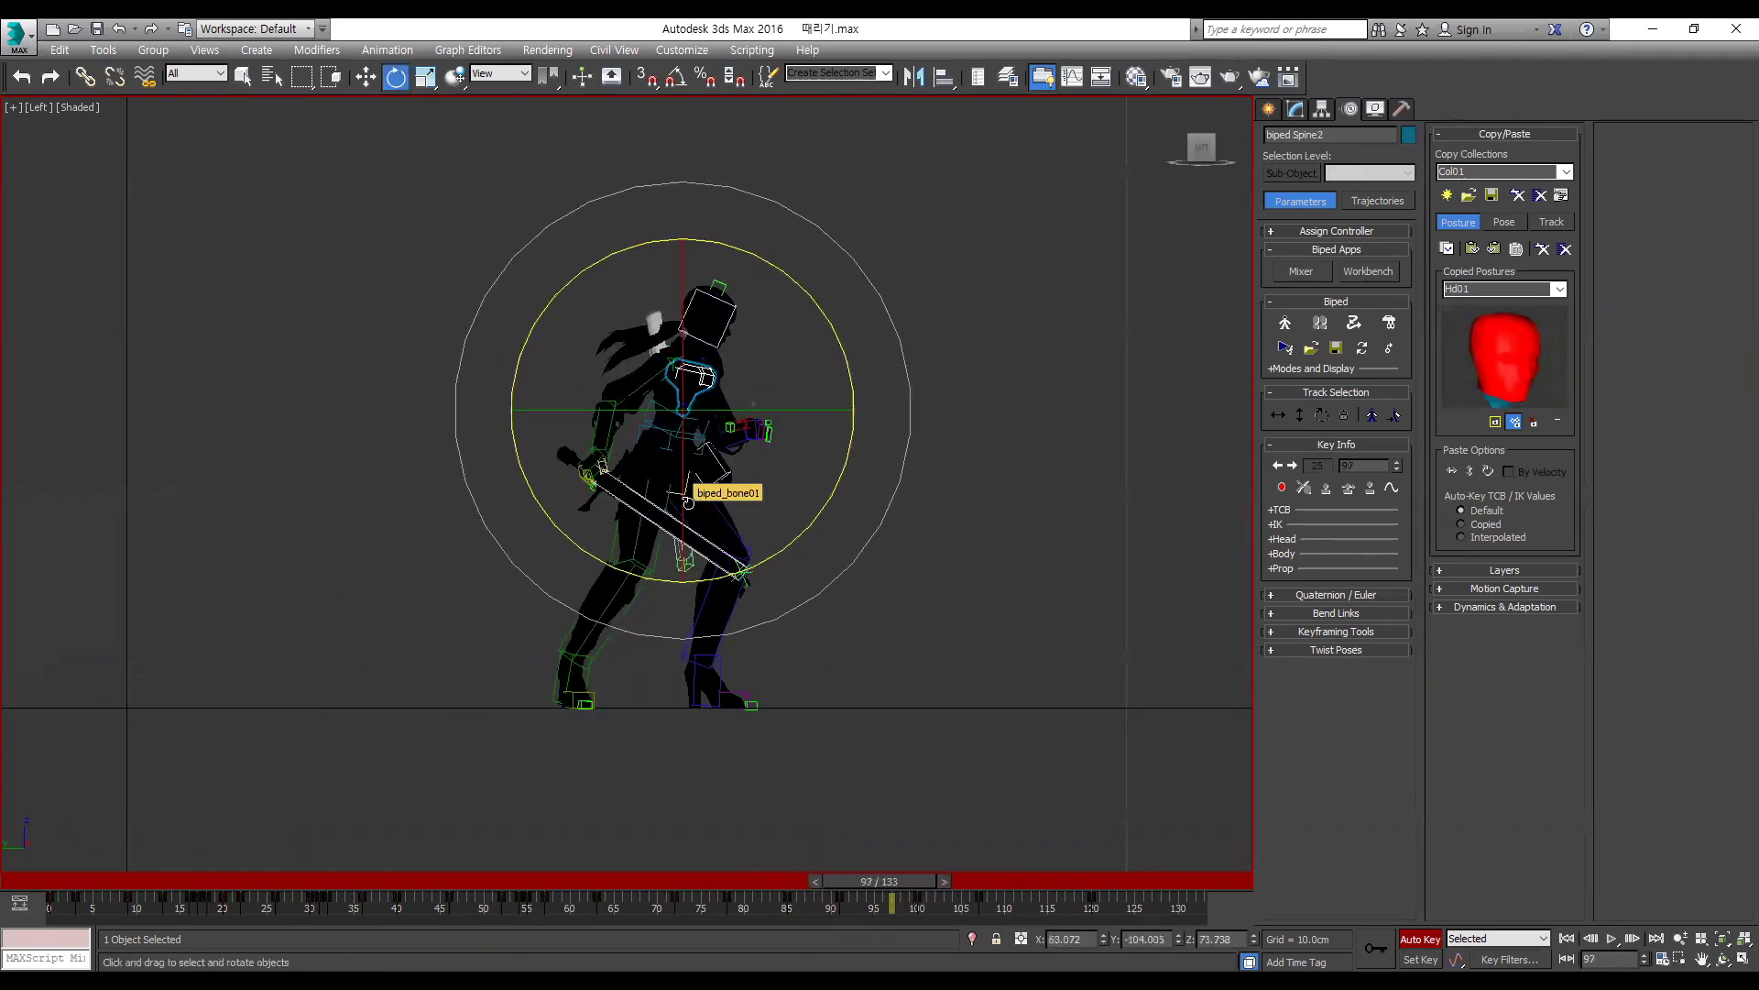
pyautogui.press('/')
pyautogui.moveTo(927, 886); pyautogui.dragTo(841, 869)
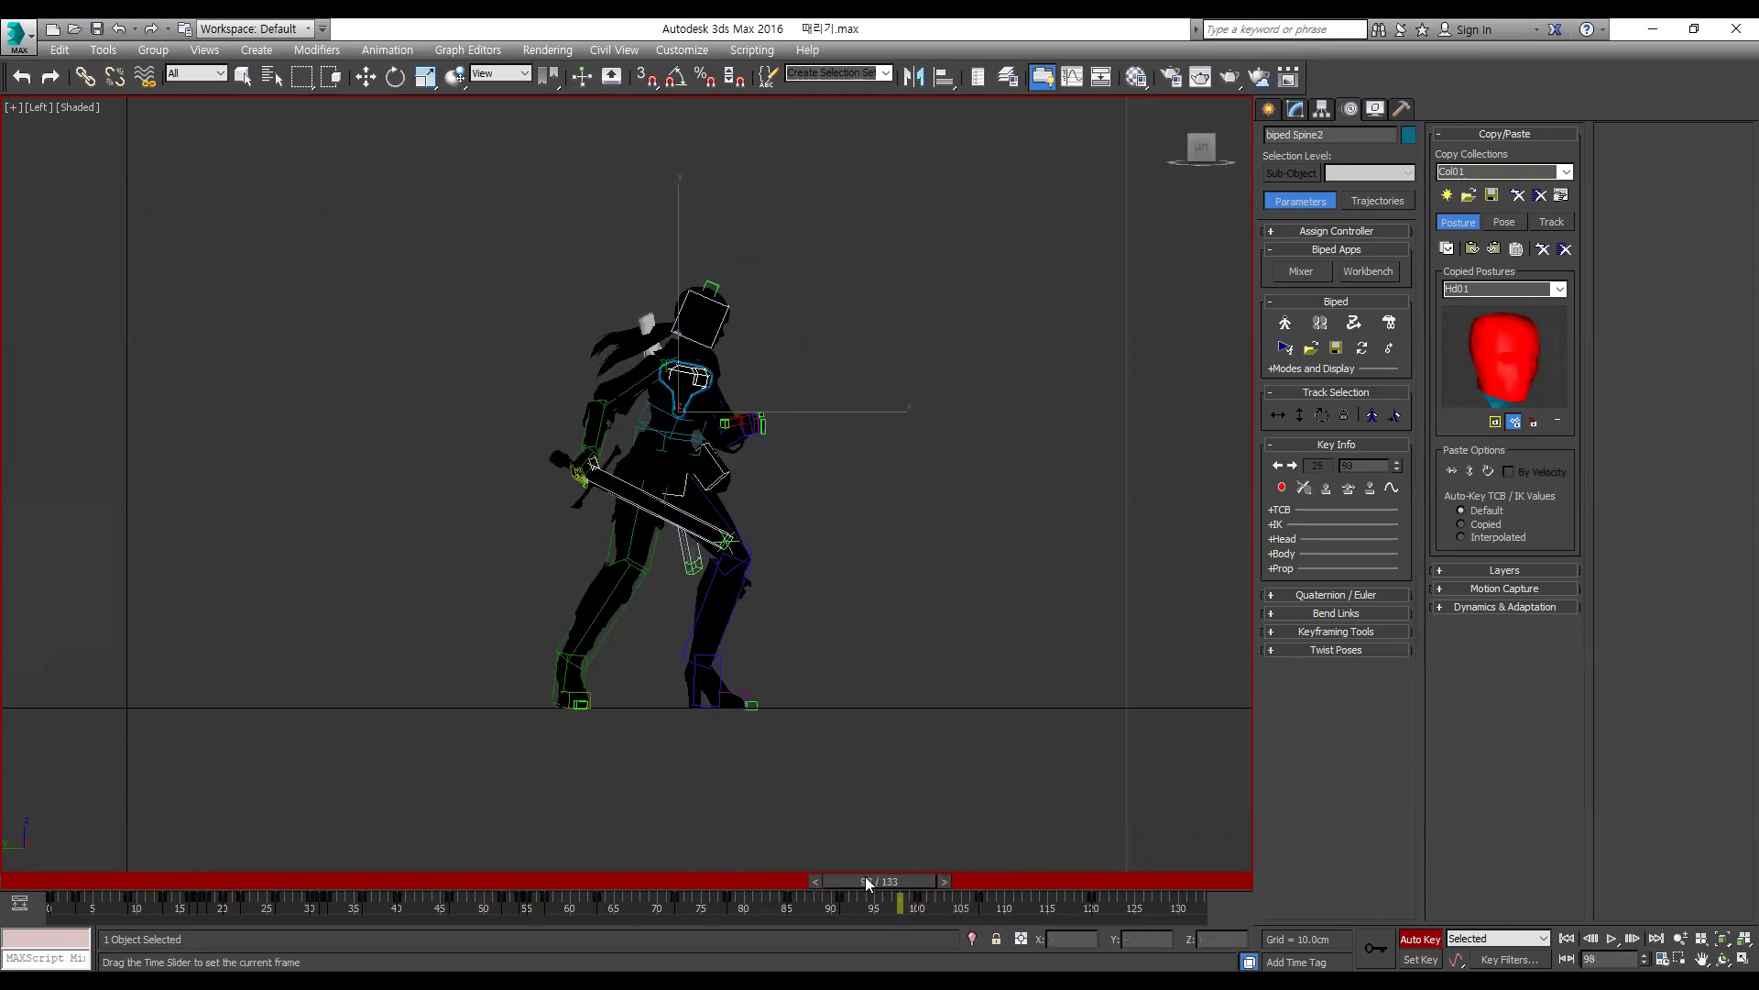
pyautogui.moveTo(931, 872); pyautogui.dragTo(882, 871)
pyautogui.moveTo(746, 863); pyautogui.dragTo(833, 878)
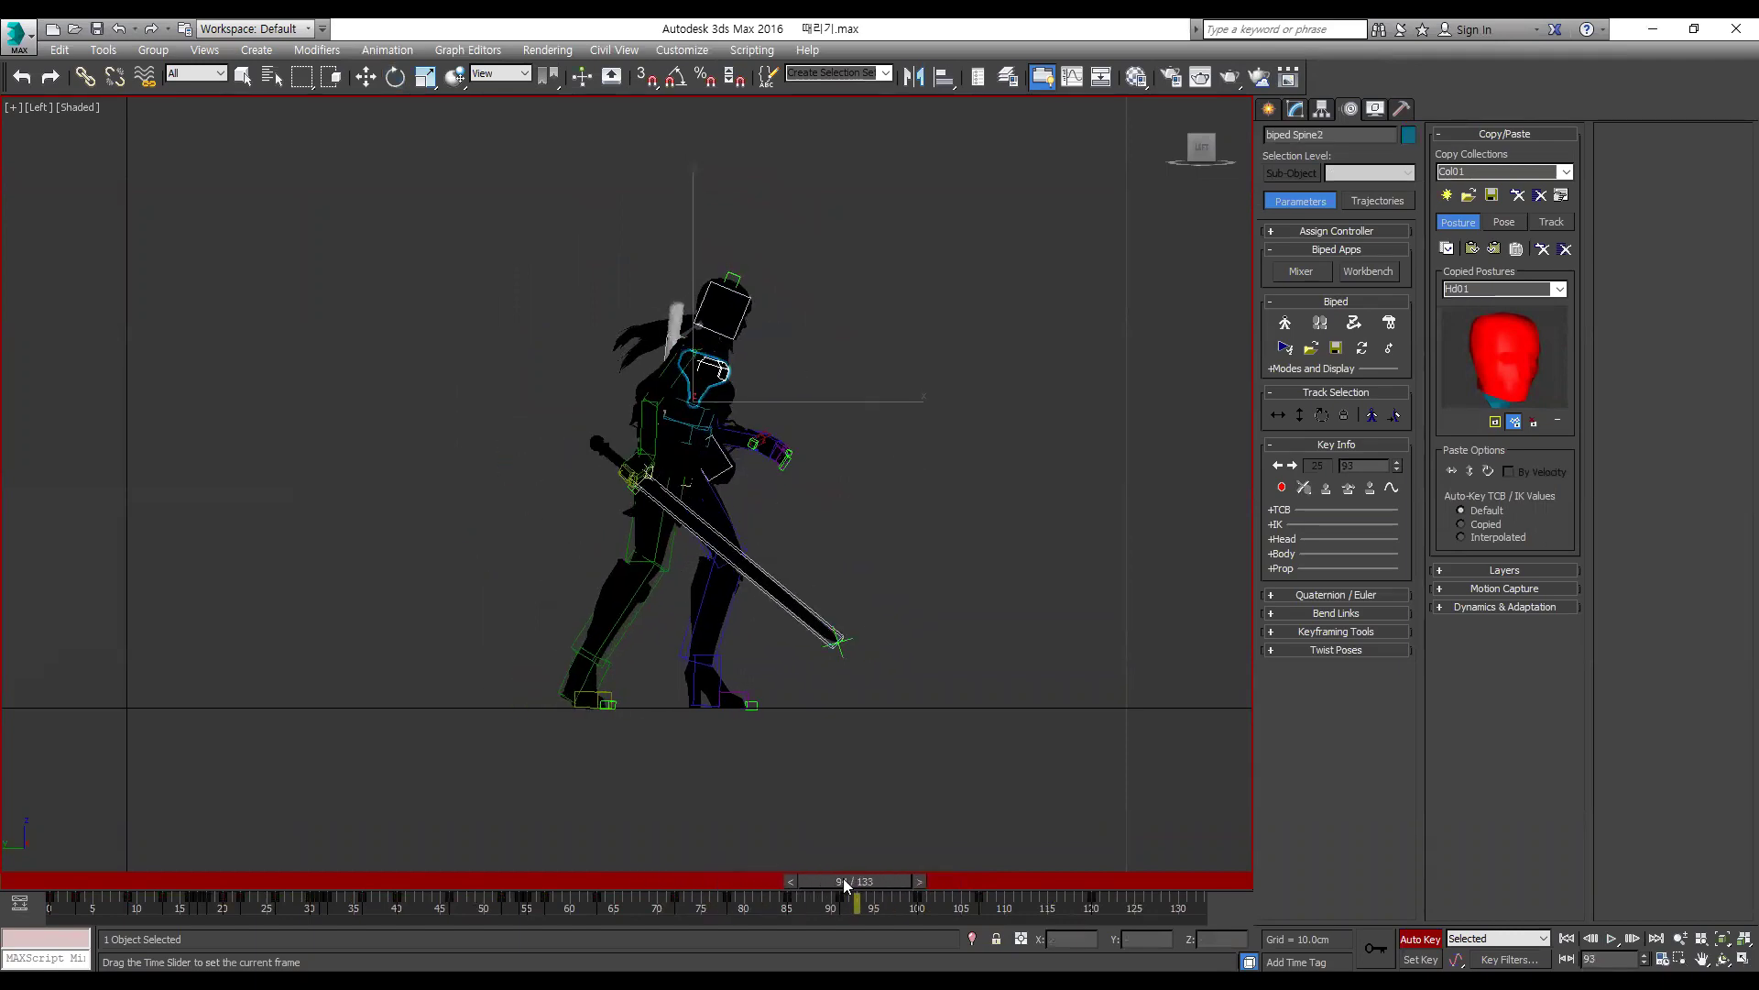
# Step: Rotate biped Spine2 at frame 96 and step forward frame by frame to frame 106 to check the motion
pyautogui.moveTo(903, 872); pyautogui.dragTo(863, 859)
pyautogui.press('e')
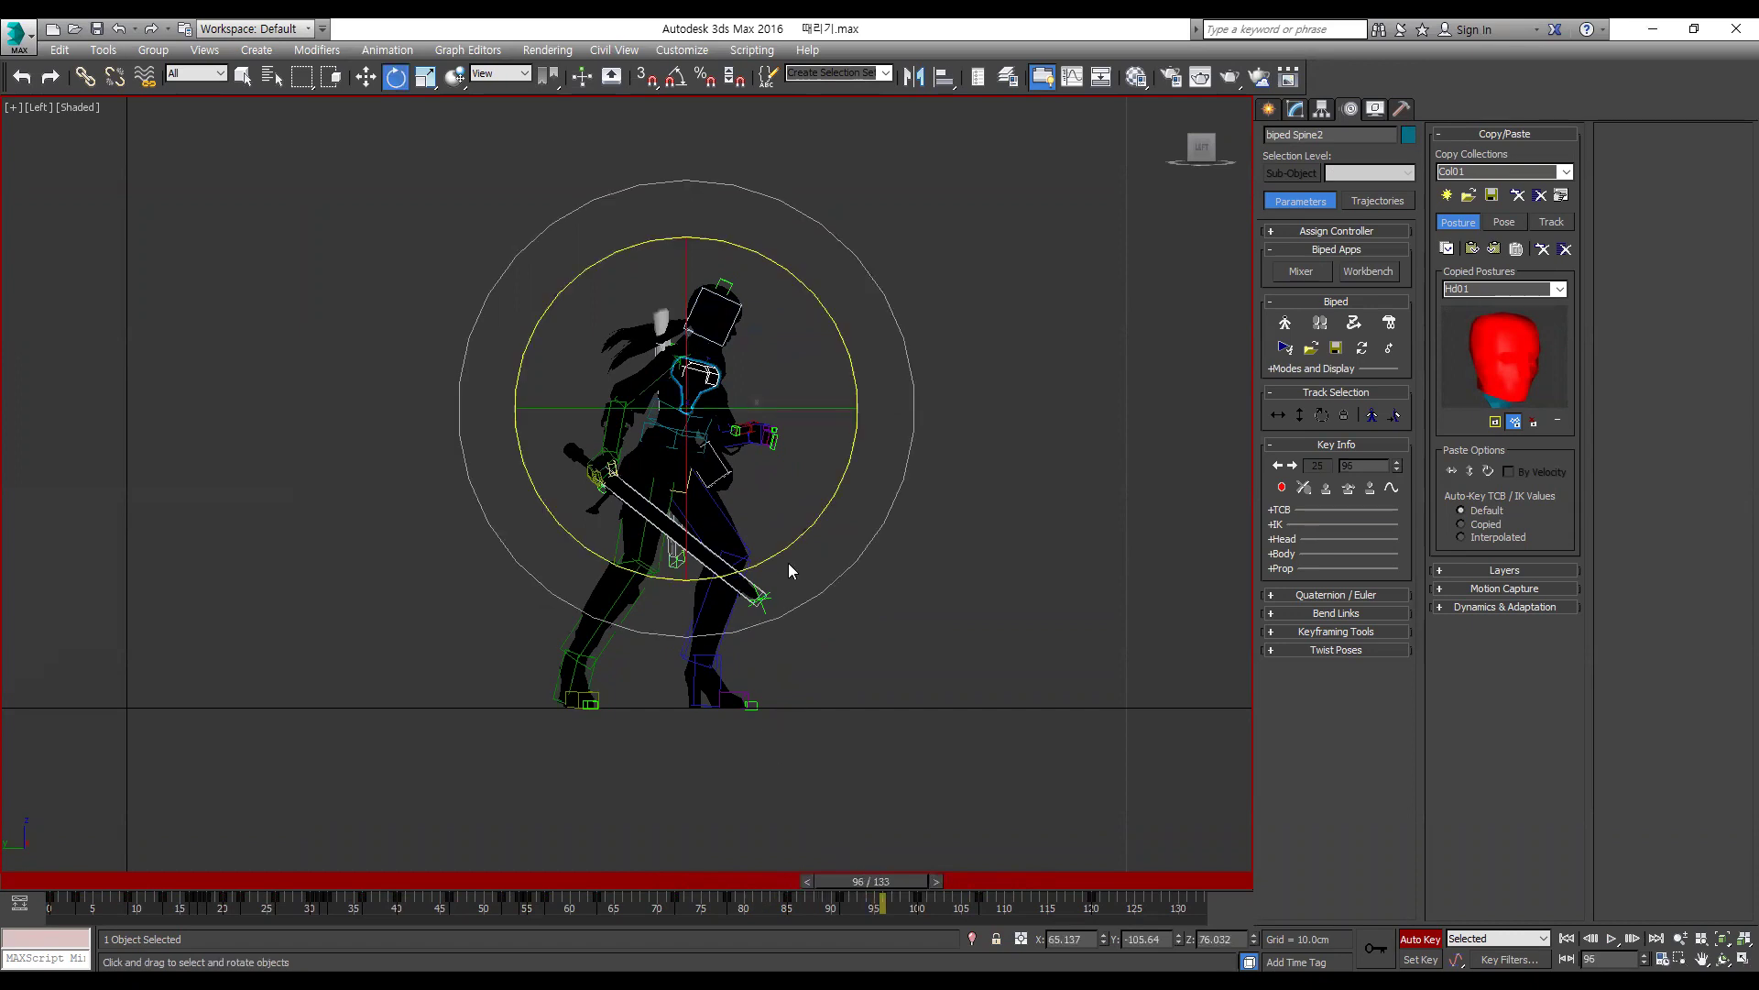
pyautogui.moveTo(787, 461); pyautogui.dragTo(809, 461)
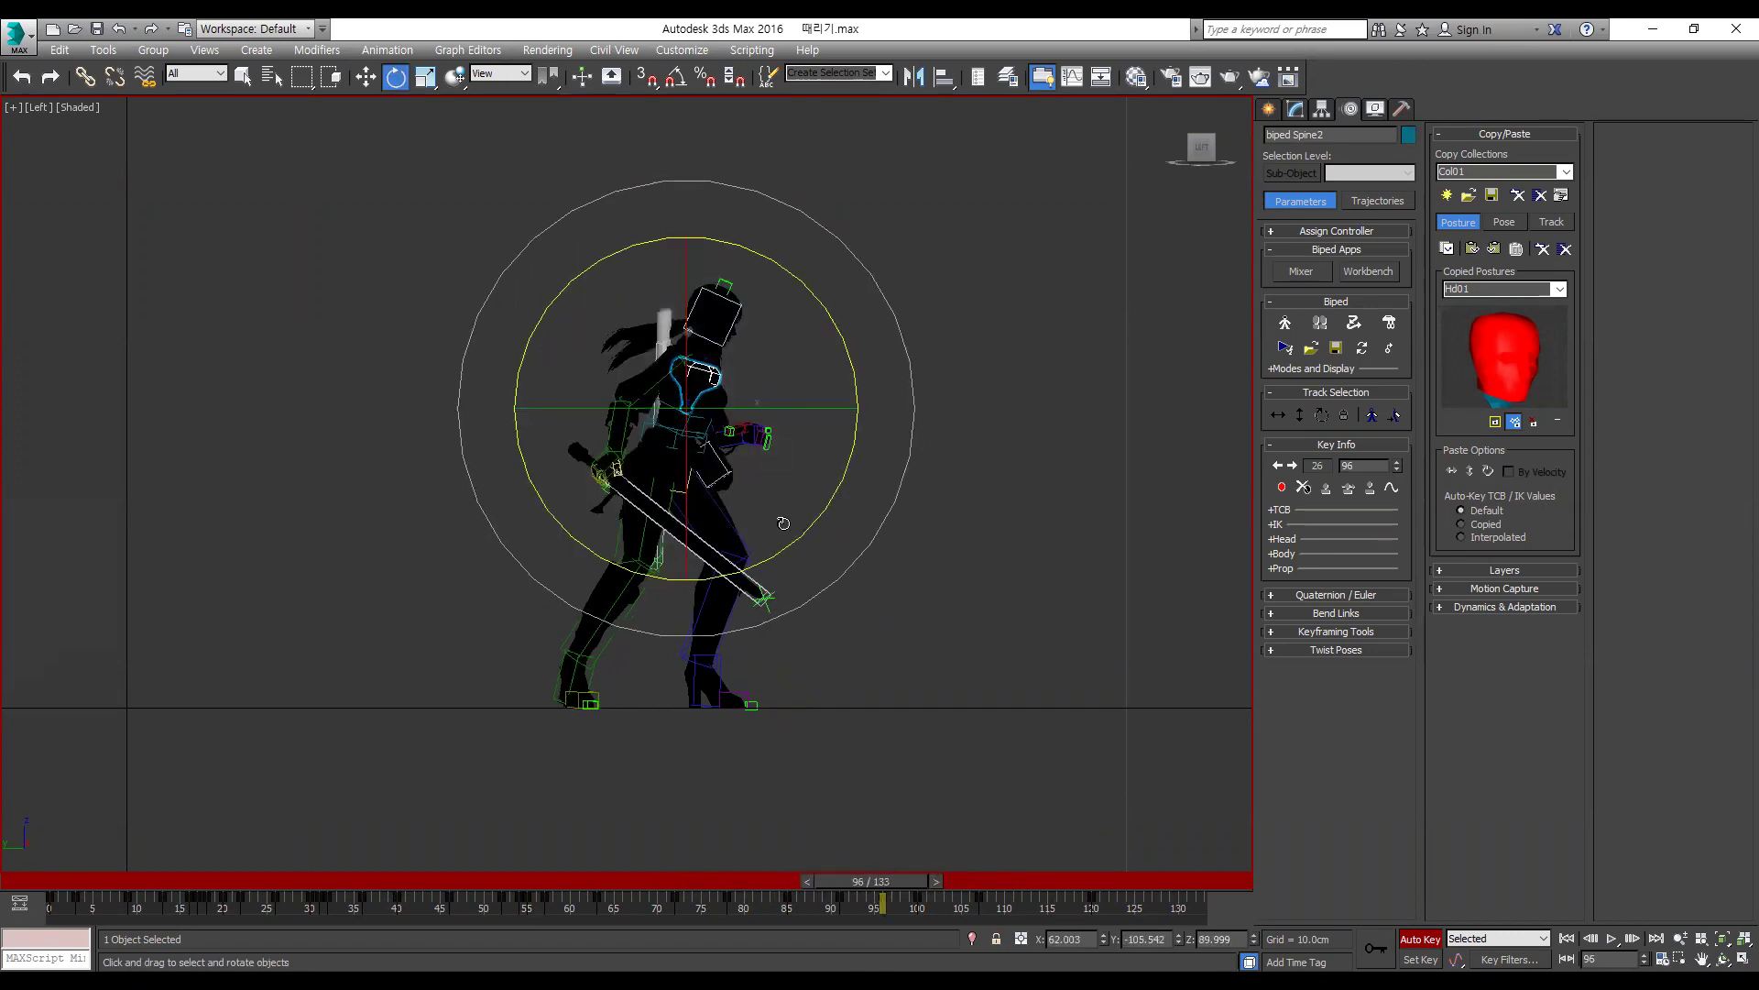
pyautogui.press('.')
pyautogui.press('.')
pyautogui.press('.')
pyautogui.press('.')
pyautogui.press('.')
pyautogui.press('.')
pyautogui.press('.')
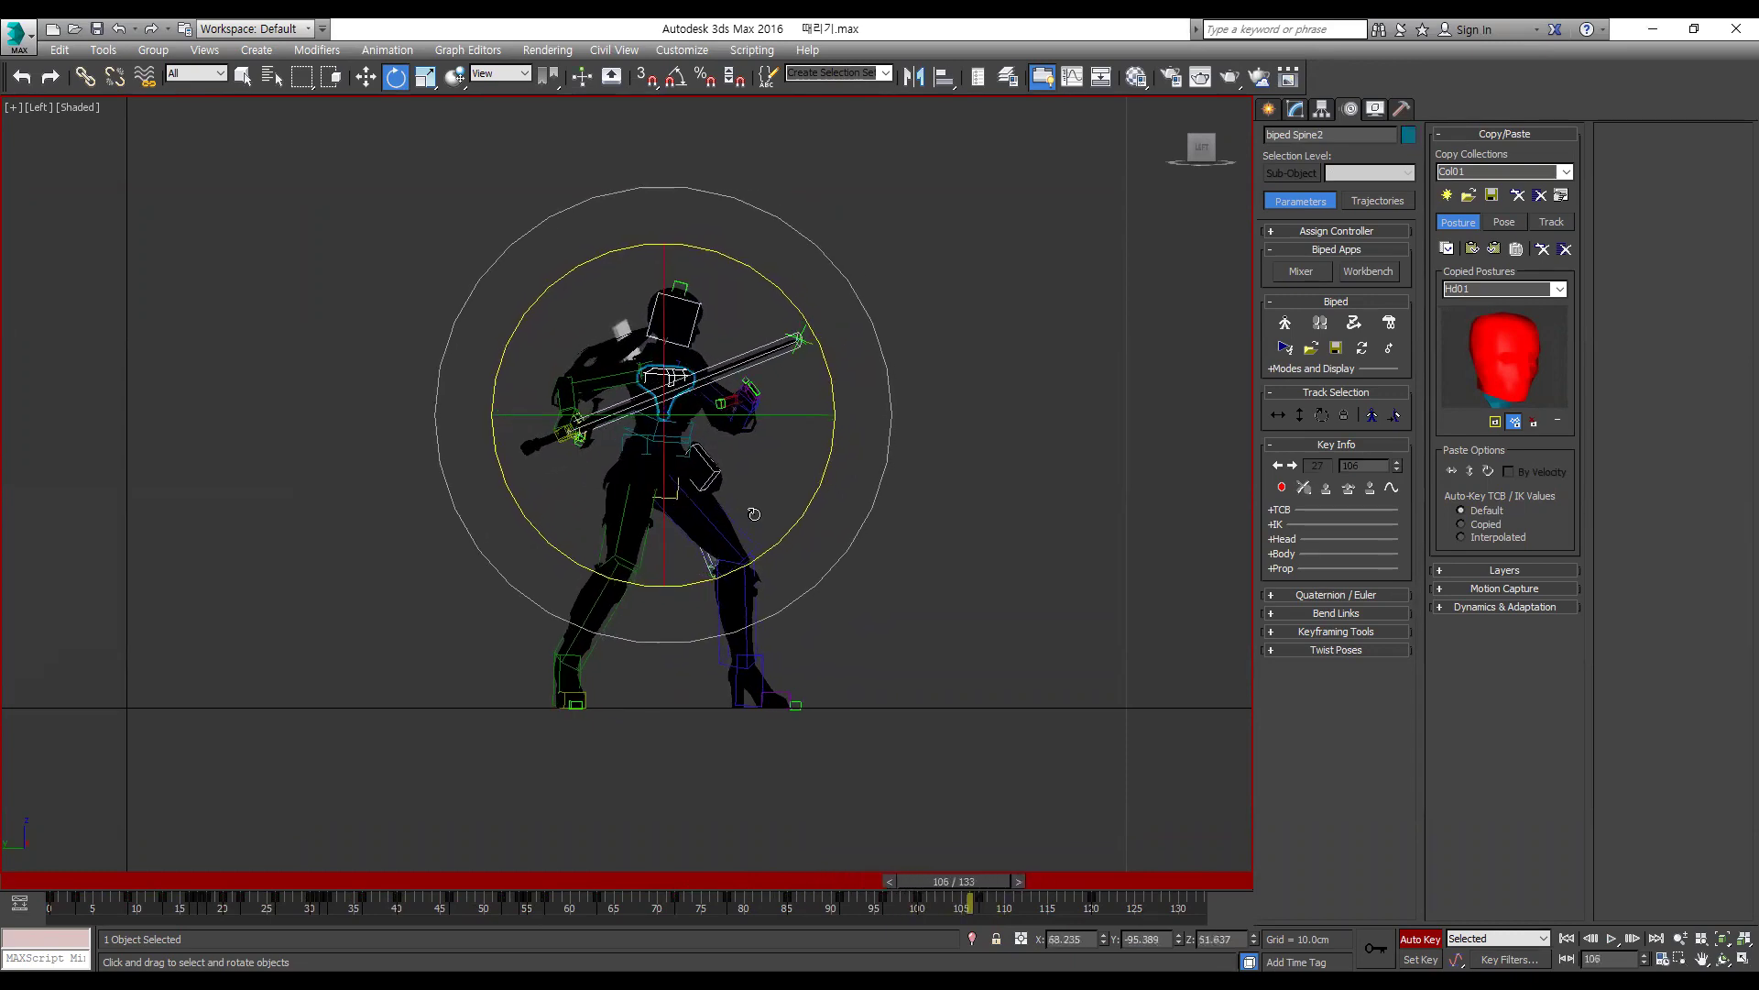
# Step: Play and step the attack animation through to frame 116 to examine the spine motion
pyautogui.press('/')
pyautogui.moveTo(737, 500); pyautogui.dragTo(738, 499)
pyautogui.press('.')
pyautogui.press('.')
pyautogui.press('.')
pyautogui.press('.')
pyautogui.press('.')
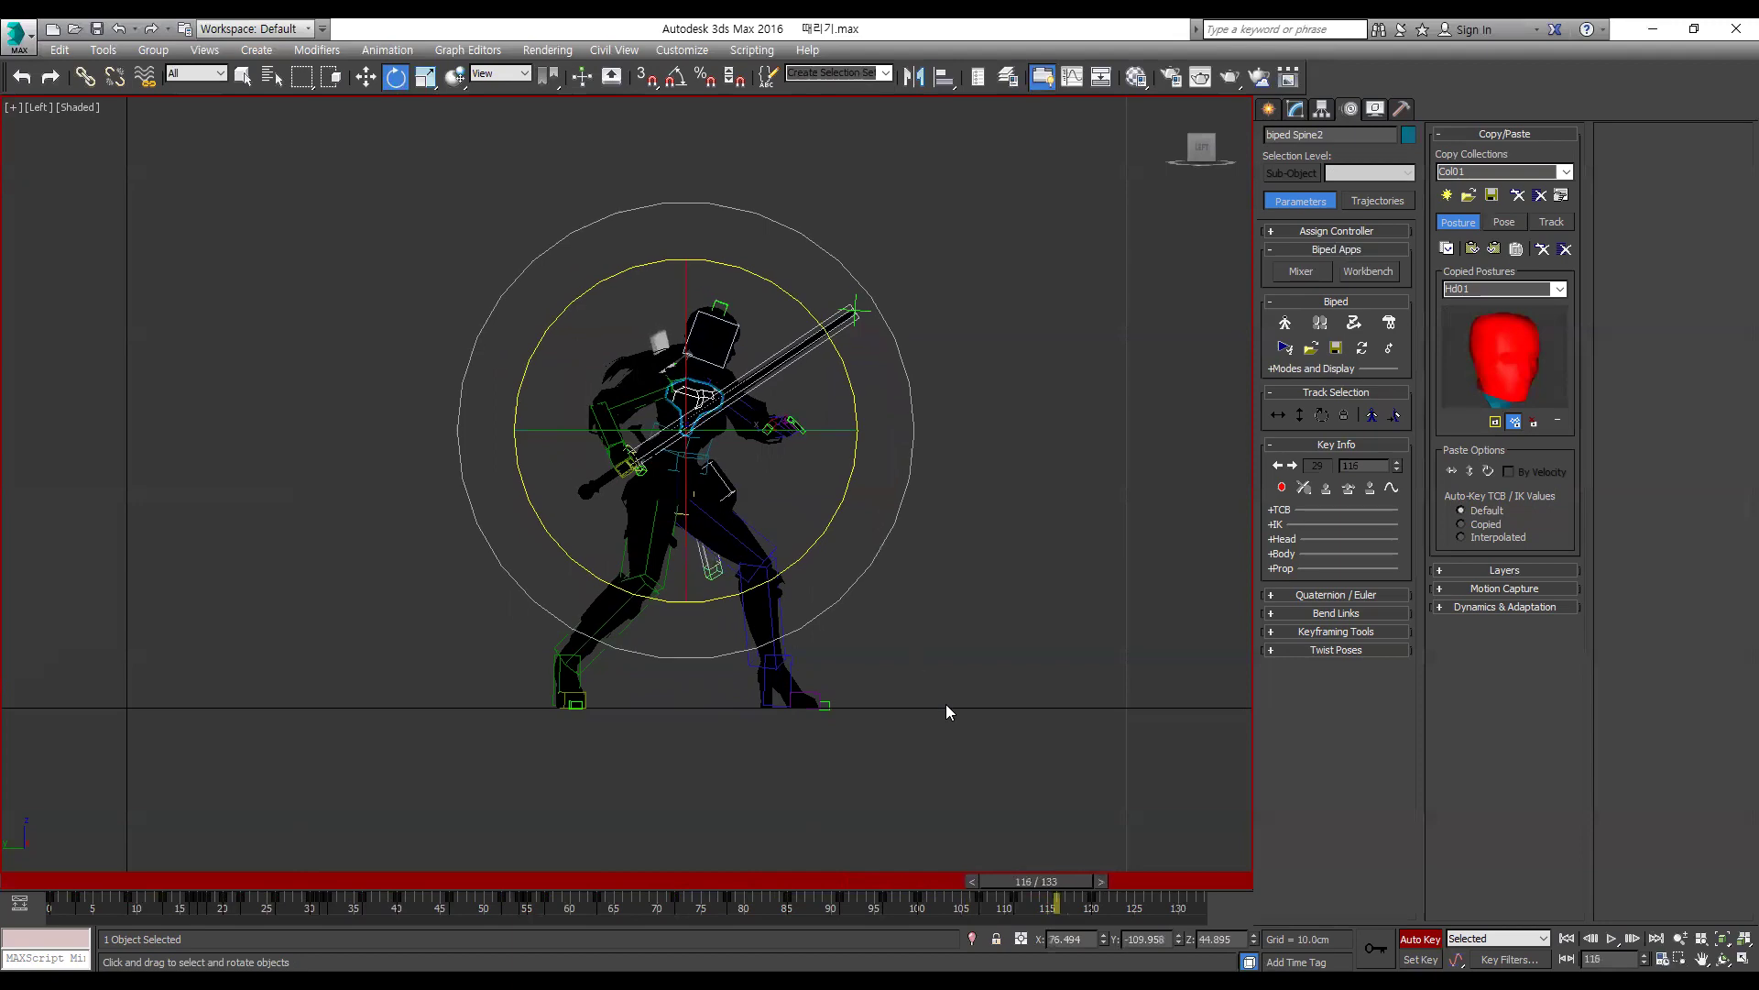
pyautogui.press('/')
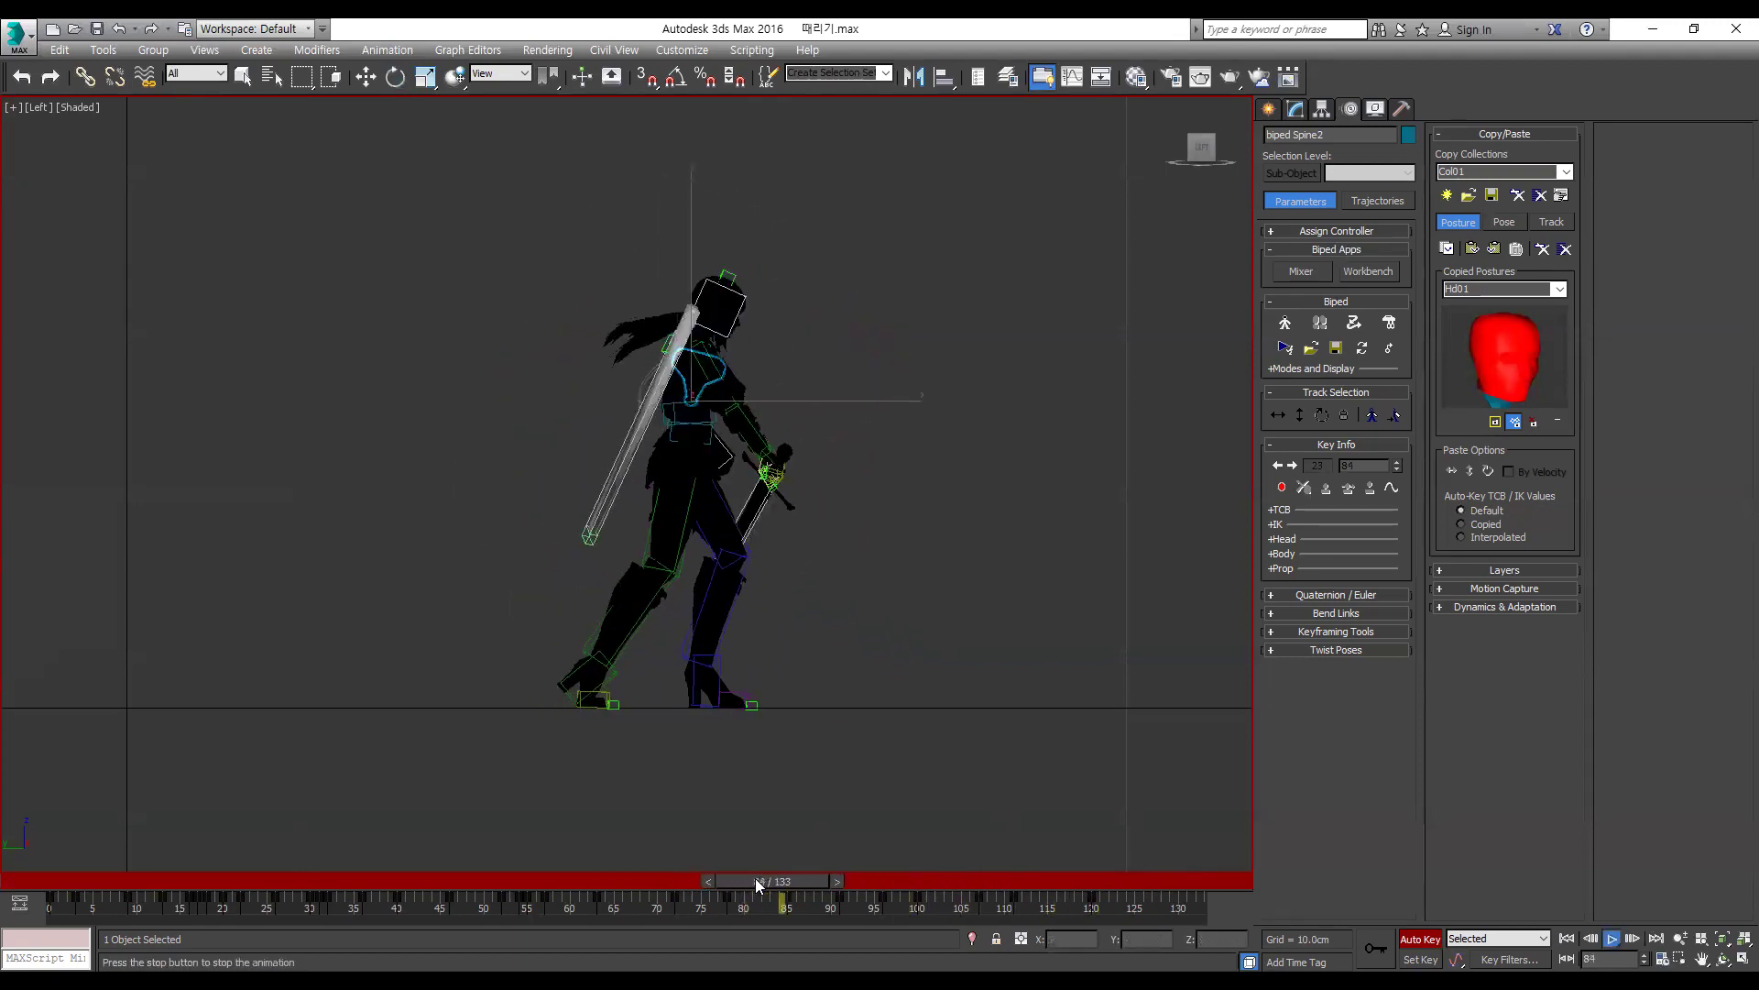
# Step: Return to frame 0, center the character in the left view, and play the attack animation from the start
pyautogui.moveTo(779, 881); pyautogui.dragTo(456, 806)
pyautogui.moveTo(237, 882); pyautogui.dragTo(71, 881)
pyautogui.press('e')
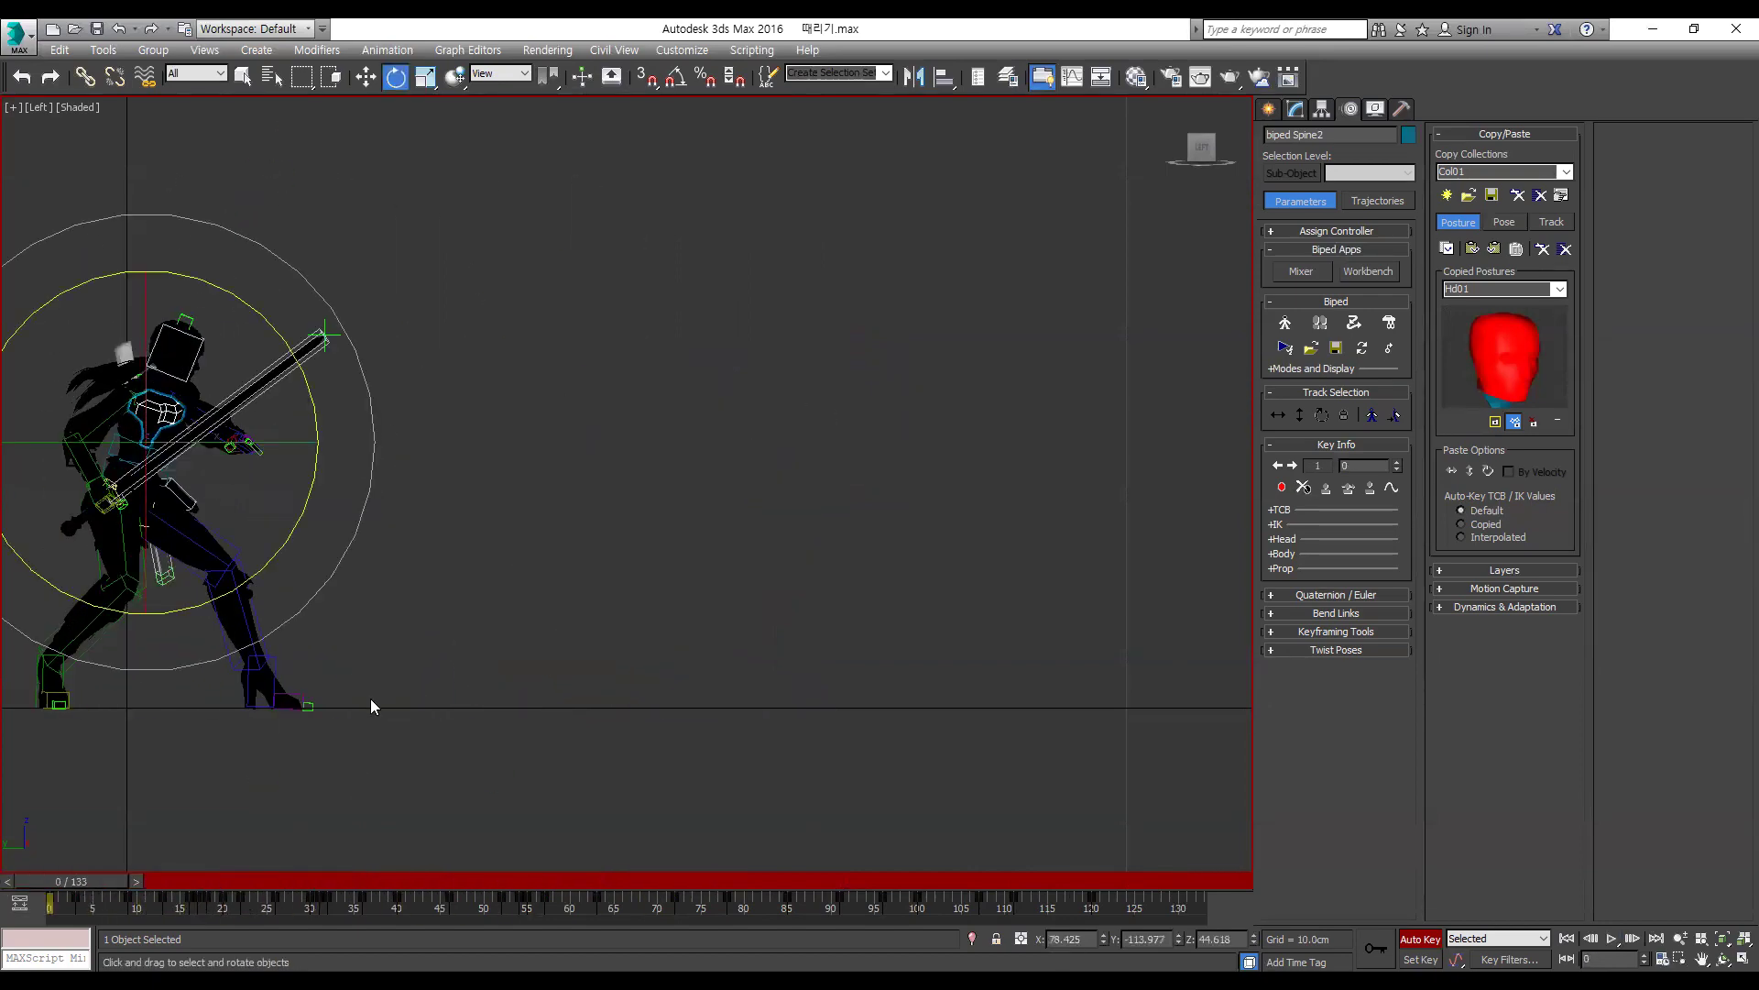
pyautogui.press('/')
pyautogui.moveTo(370, 698); pyautogui.dragTo(593, 674, button='middle')
pyautogui.press('/')
pyautogui.click(111, 877)
pyautogui.press('/')
pyautogui.moveTo(479, 694); pyautogui.dragTo(536, 699, button='middle')
pyautogui.press('/')
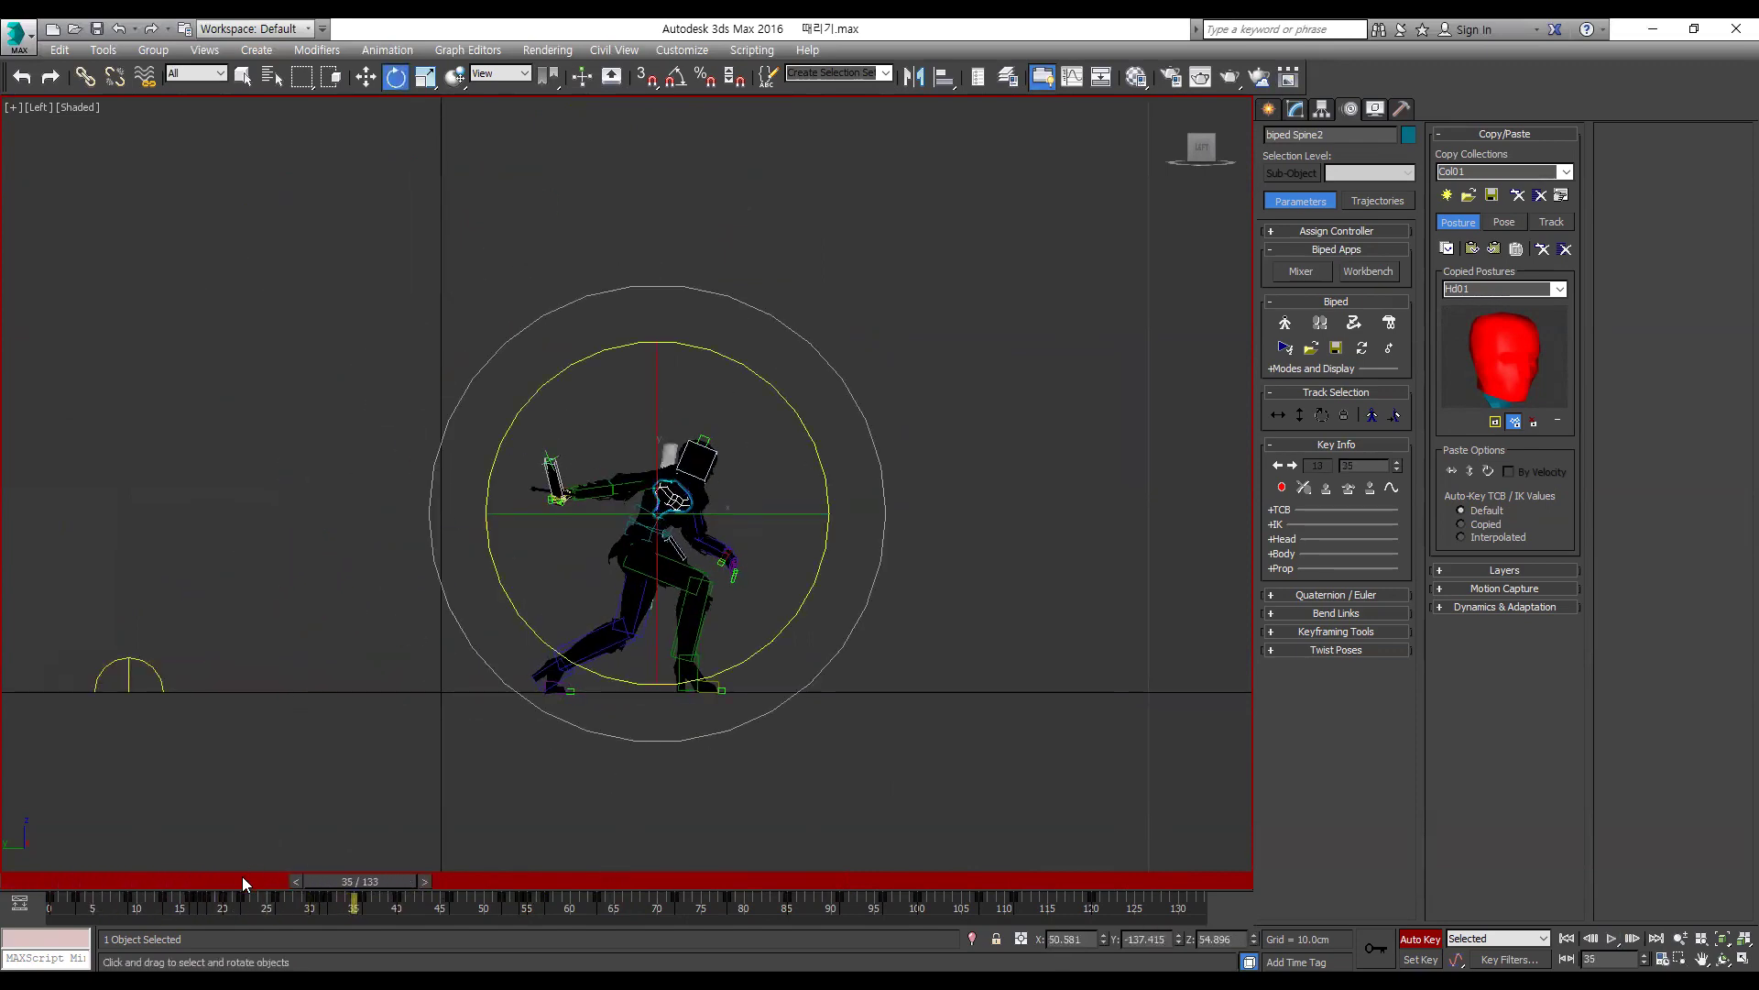
pyautogui.press('/')
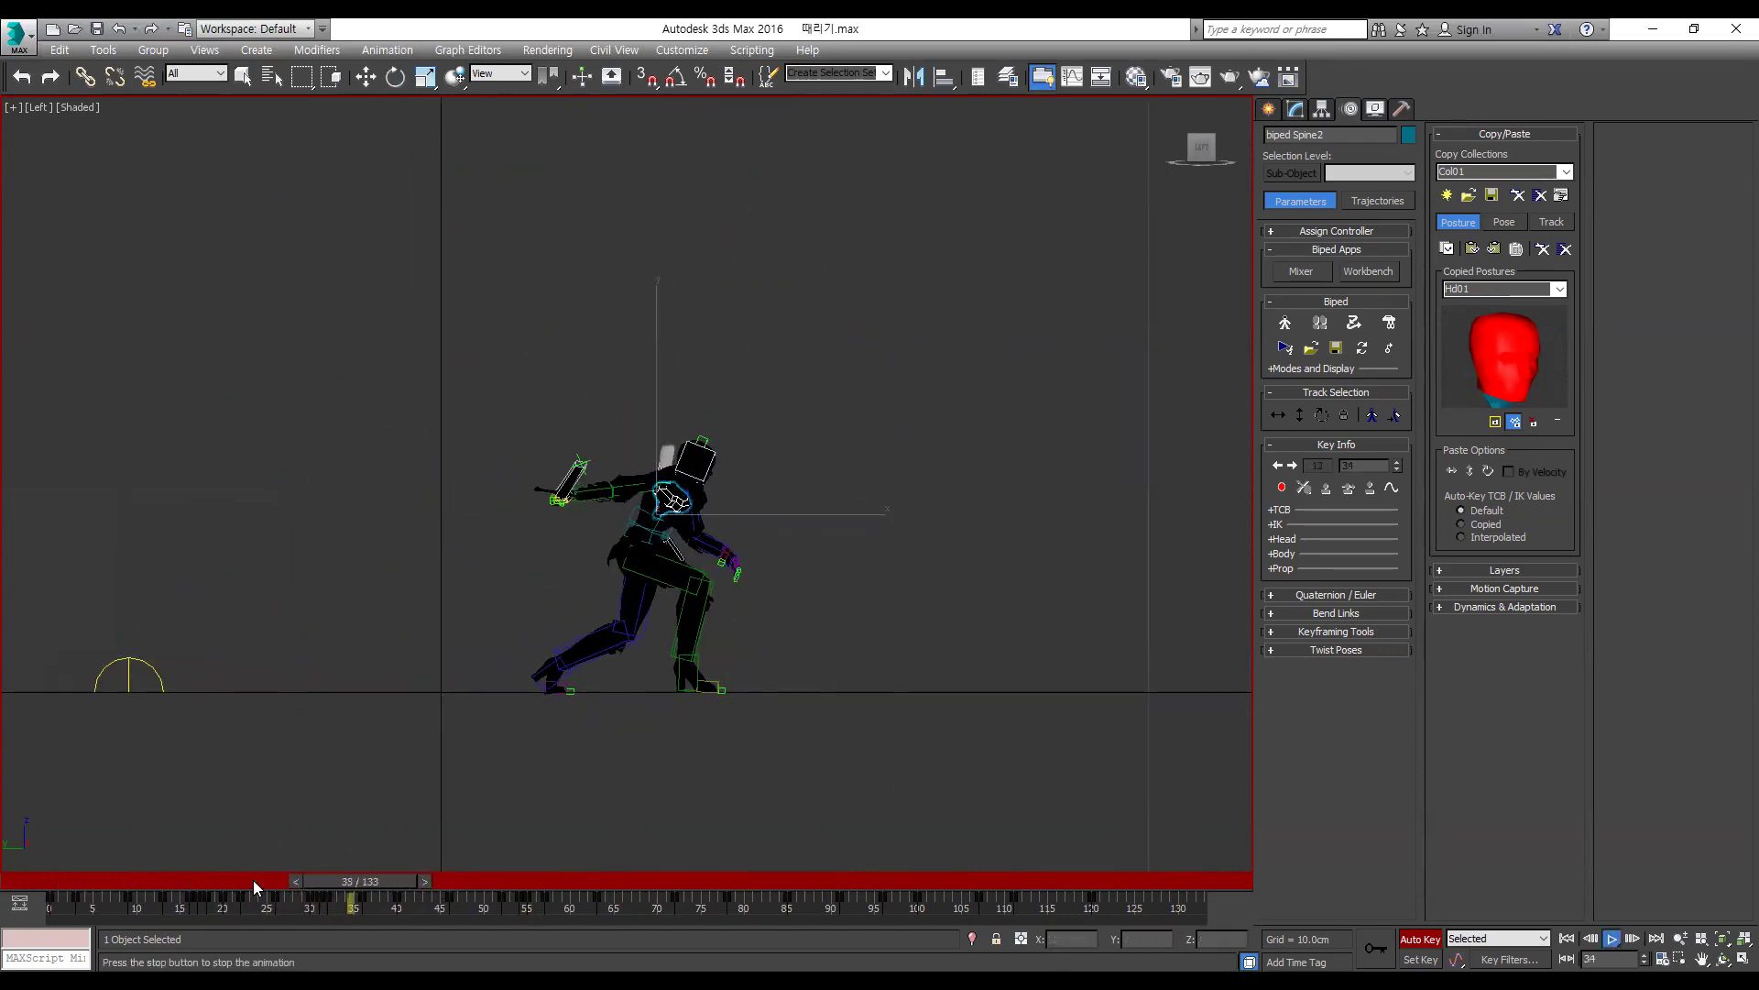
# Step: Select the Biped's vertical body track and step frame by frame through frames 39 to 49 to examine the body's height changes
pyautogui.moveTo(284, 882); pyautogui.dragTo(372, 843)
pyautogui.press('e')
pyautogui.click(1300, 415)
pyautogui.press(',')
pyautogui.press('.')
pyautogui.press('.')
pyautogui.press('.')
pyautogui.press('.')
pyautogui.press('.')
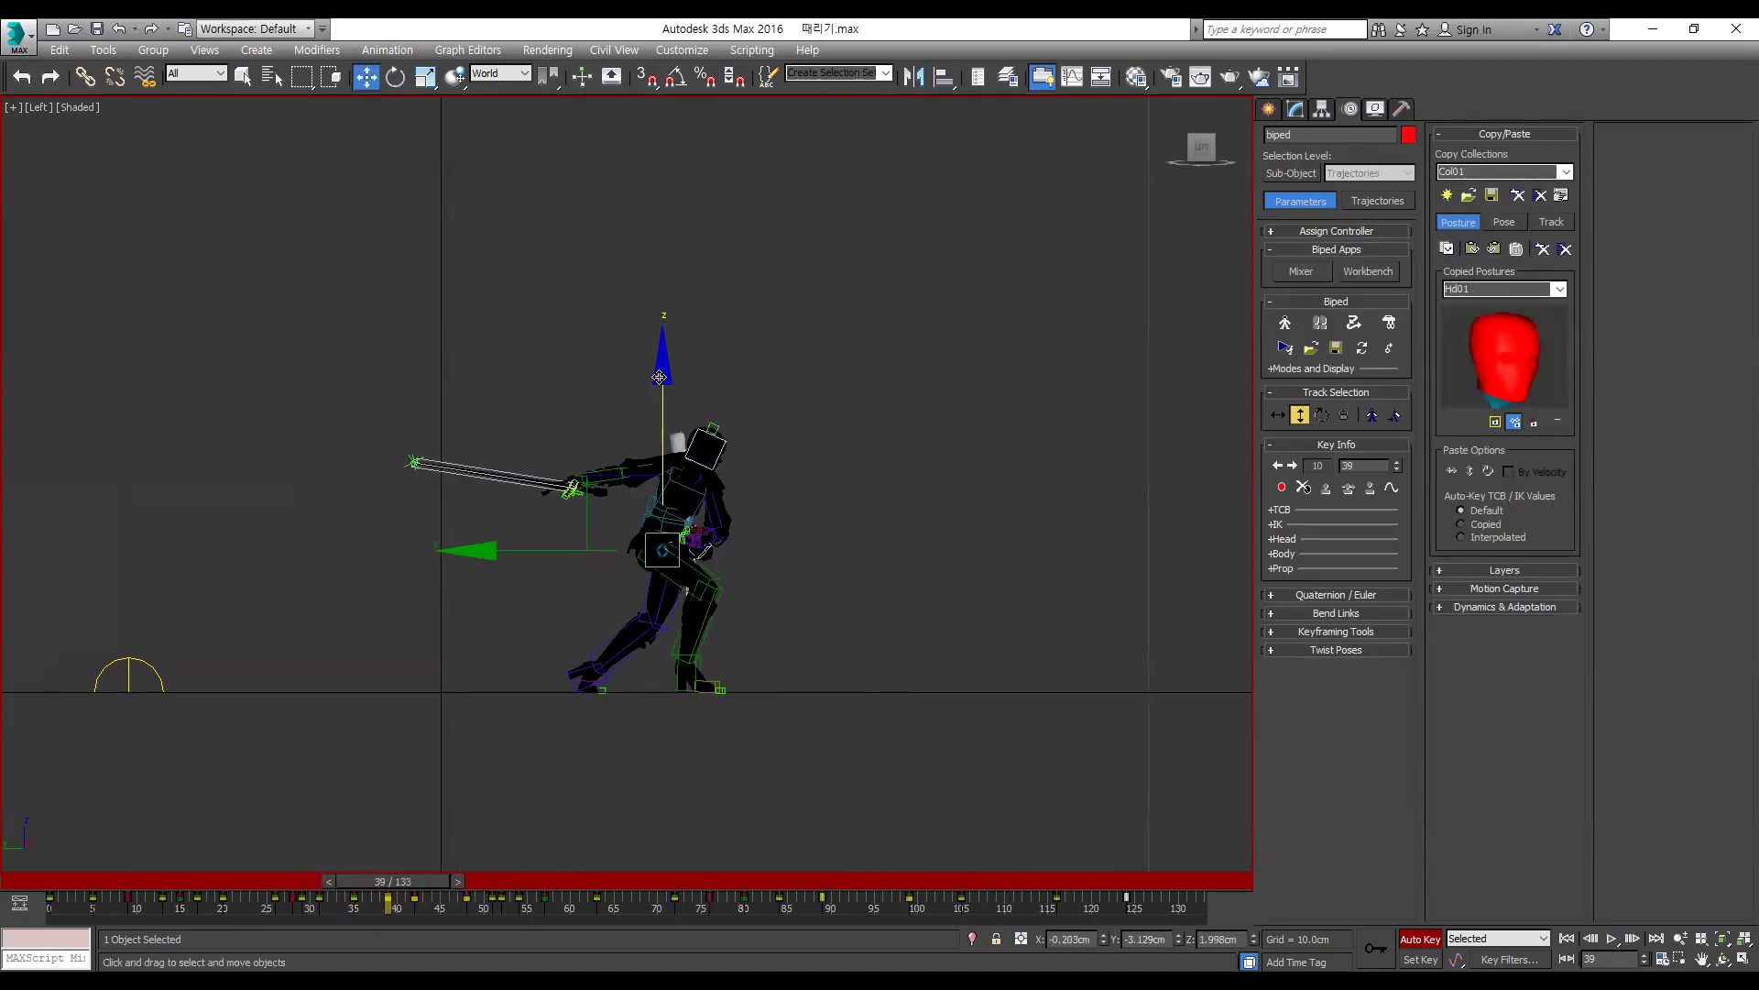
pyautogui.press('.')
pyautogui.press('.')
pyautogui.press('.')
pyautogui.press('.')
pyautogui.press('.')
pyautogui.press('.')
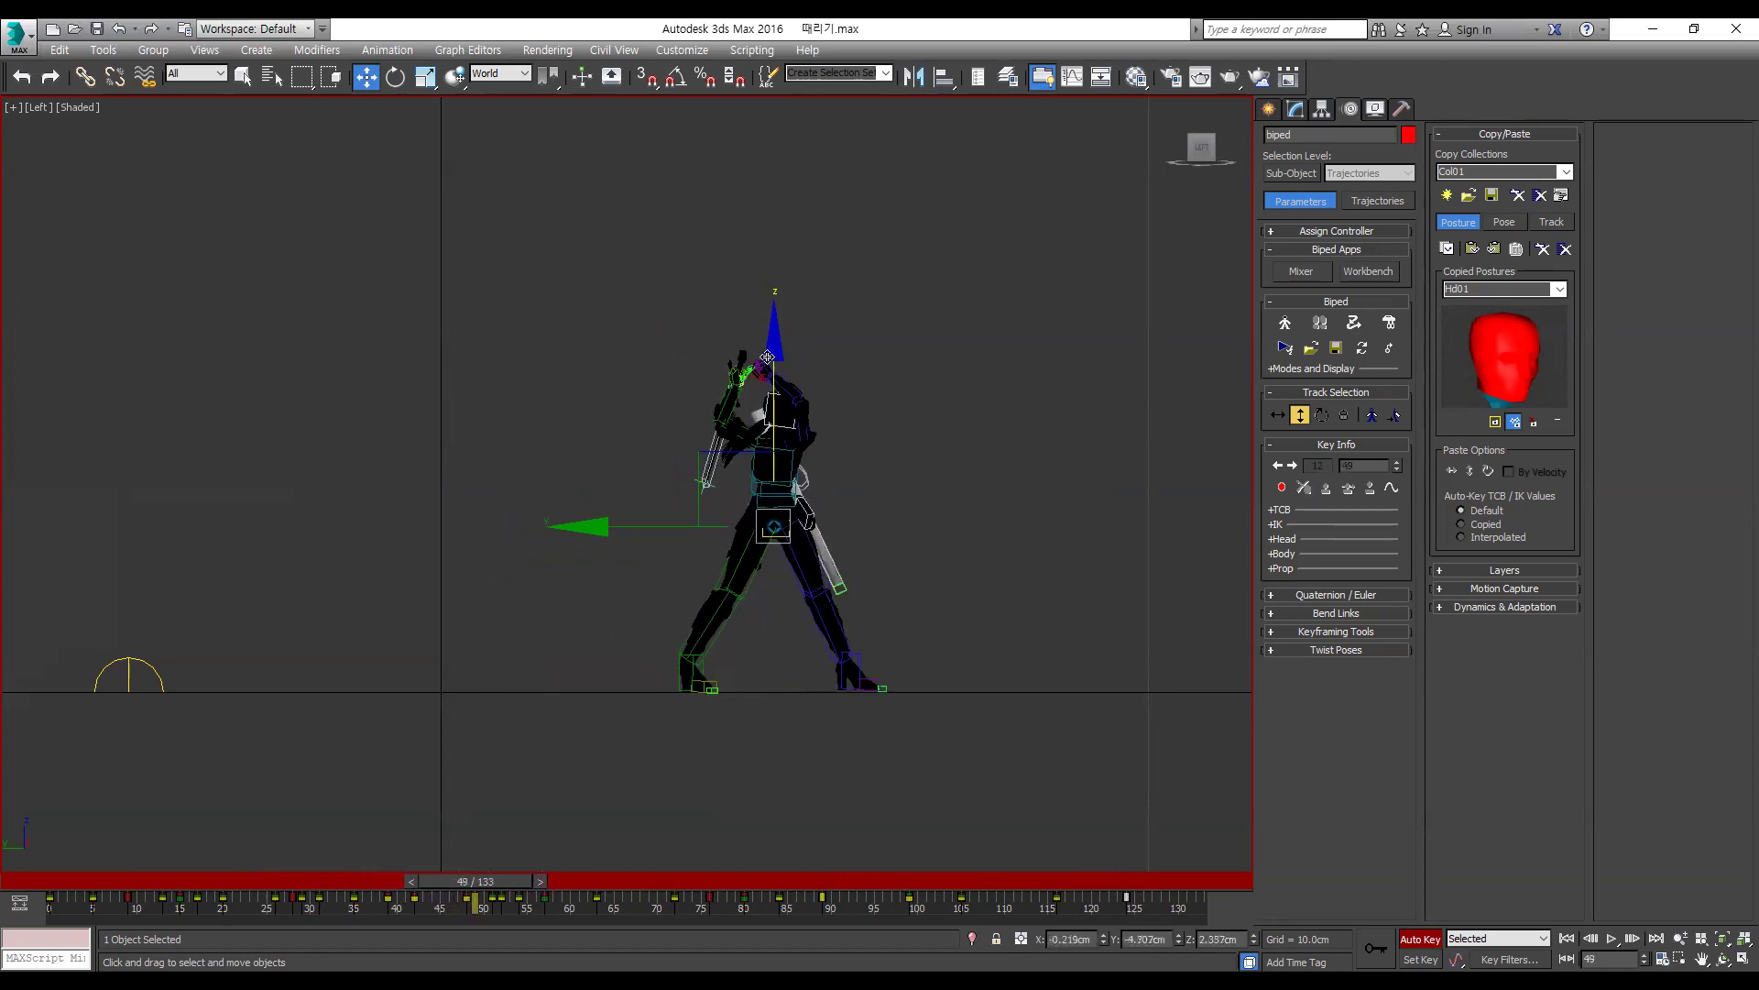
pyautogui.press('.')
pyautogui.press('.')
pyautogui.press('.')
# Step: Play the attack and scrub back as far as frame 12 to examine the body's rise and fall
pyautogui.press('/')
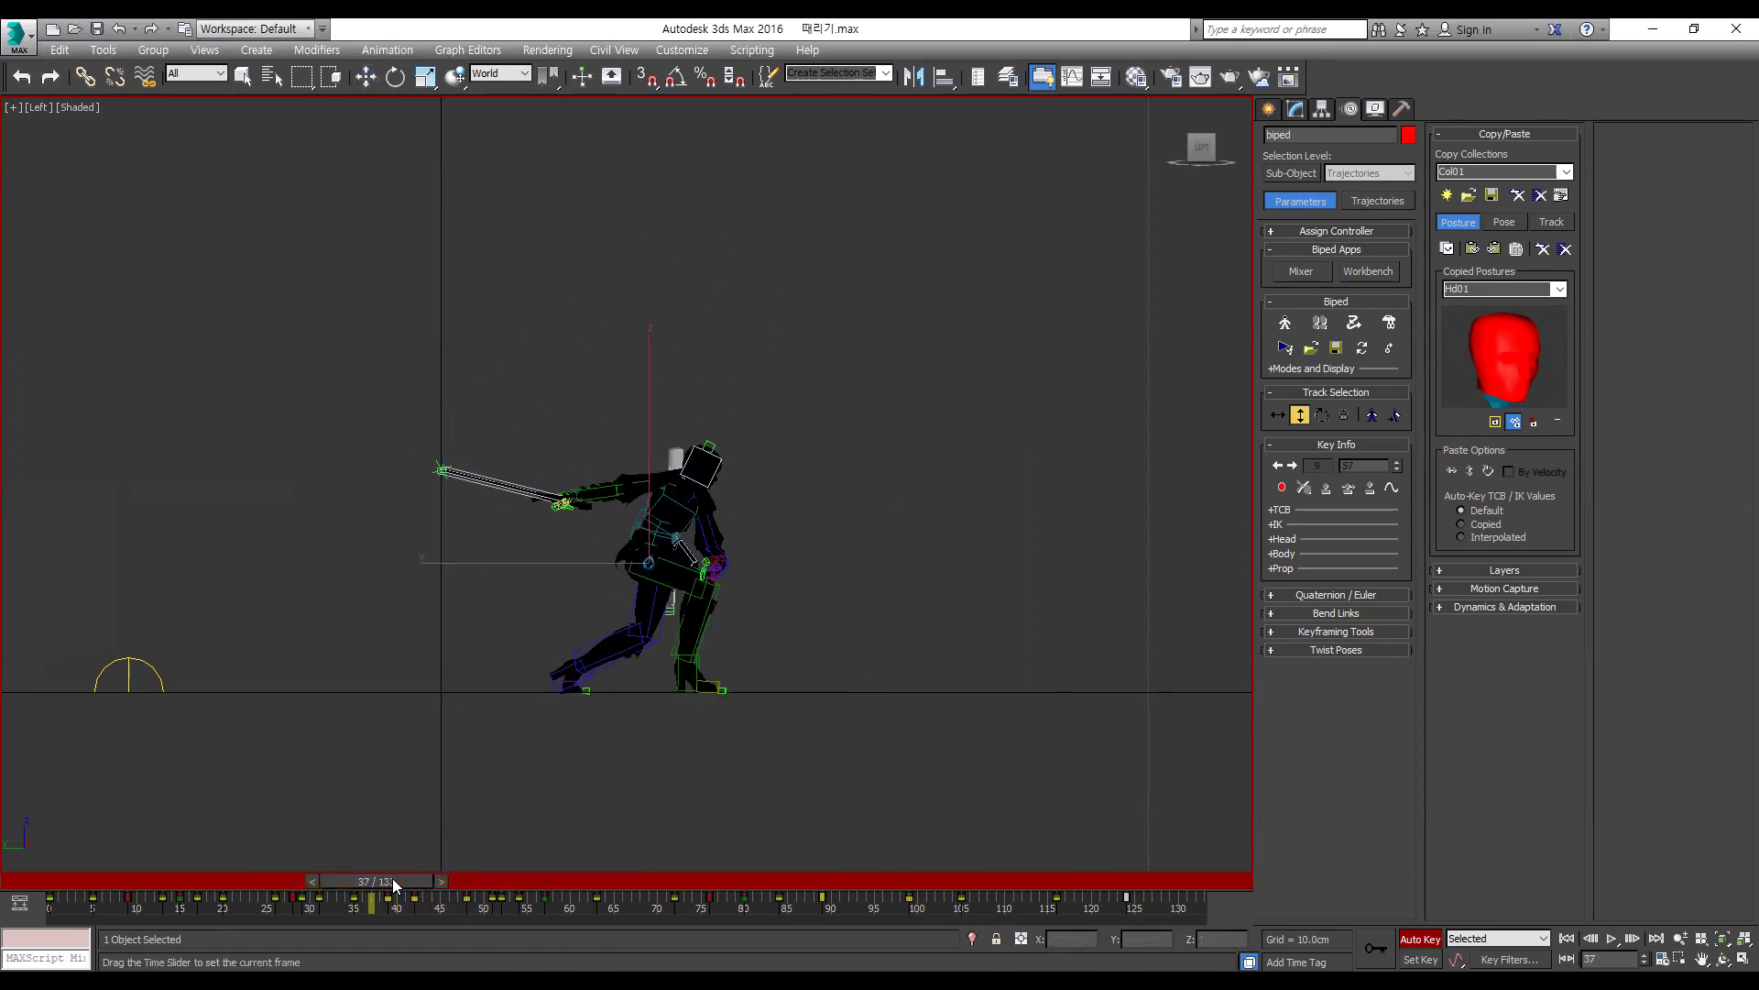
pyautogui.press('/')
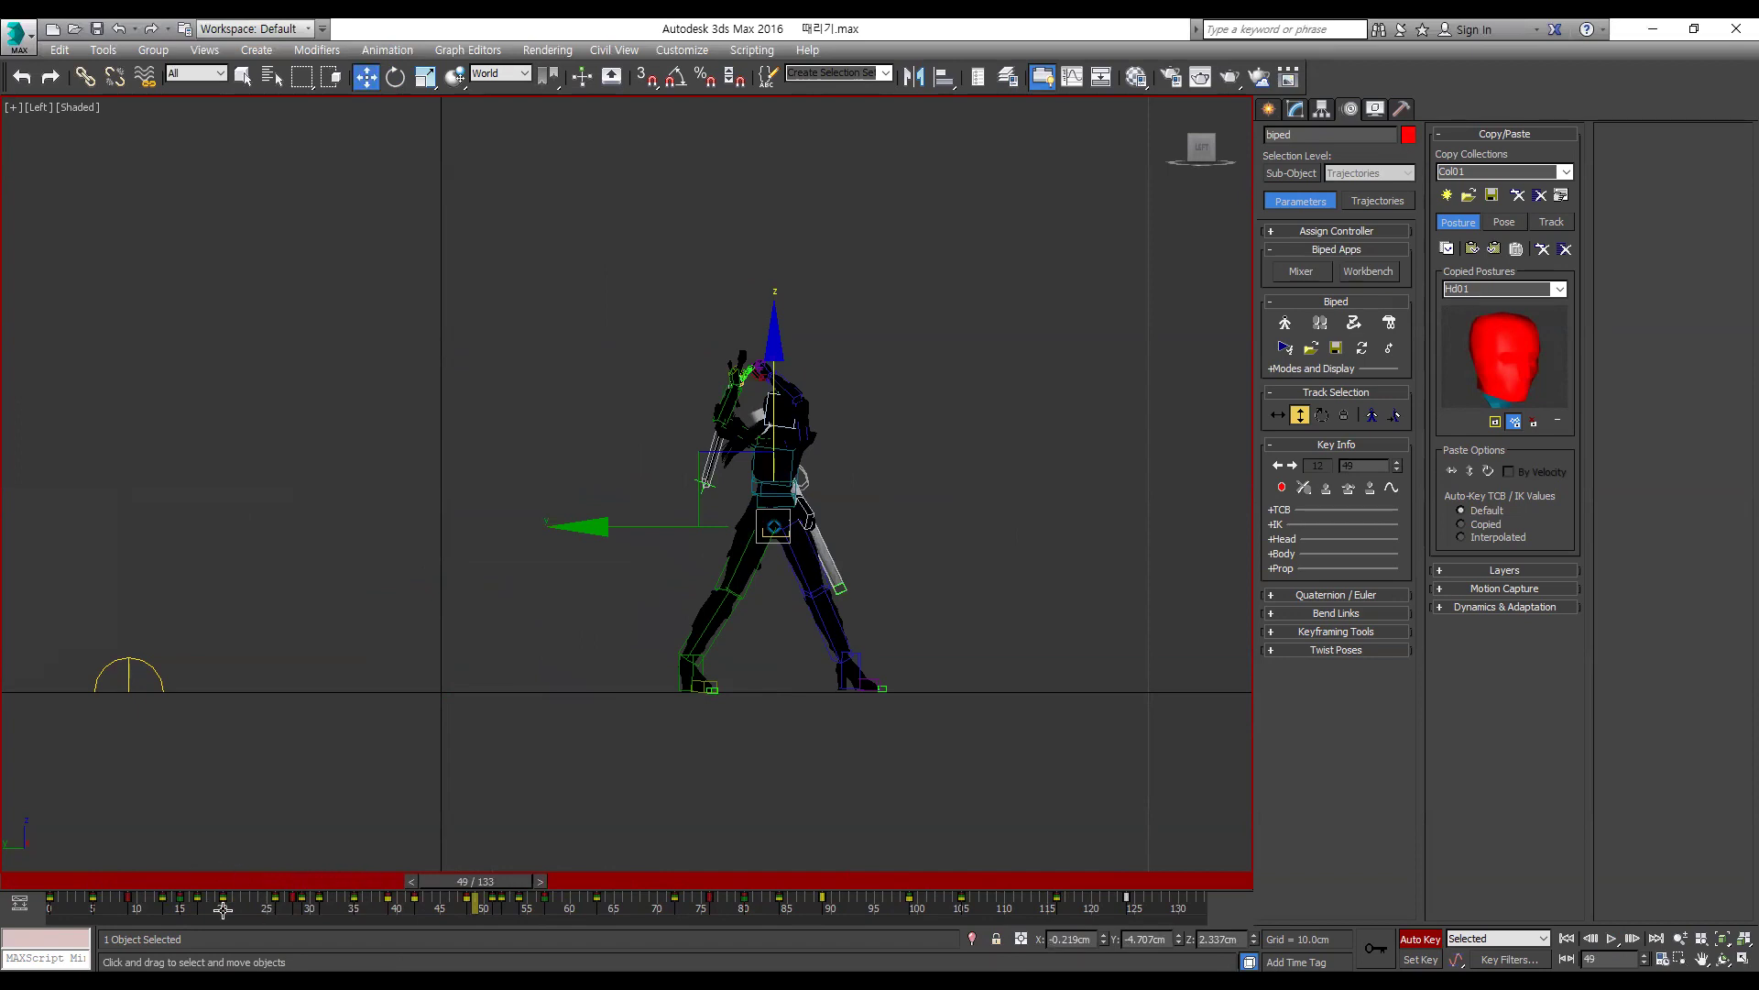
pyautogui.press('/')
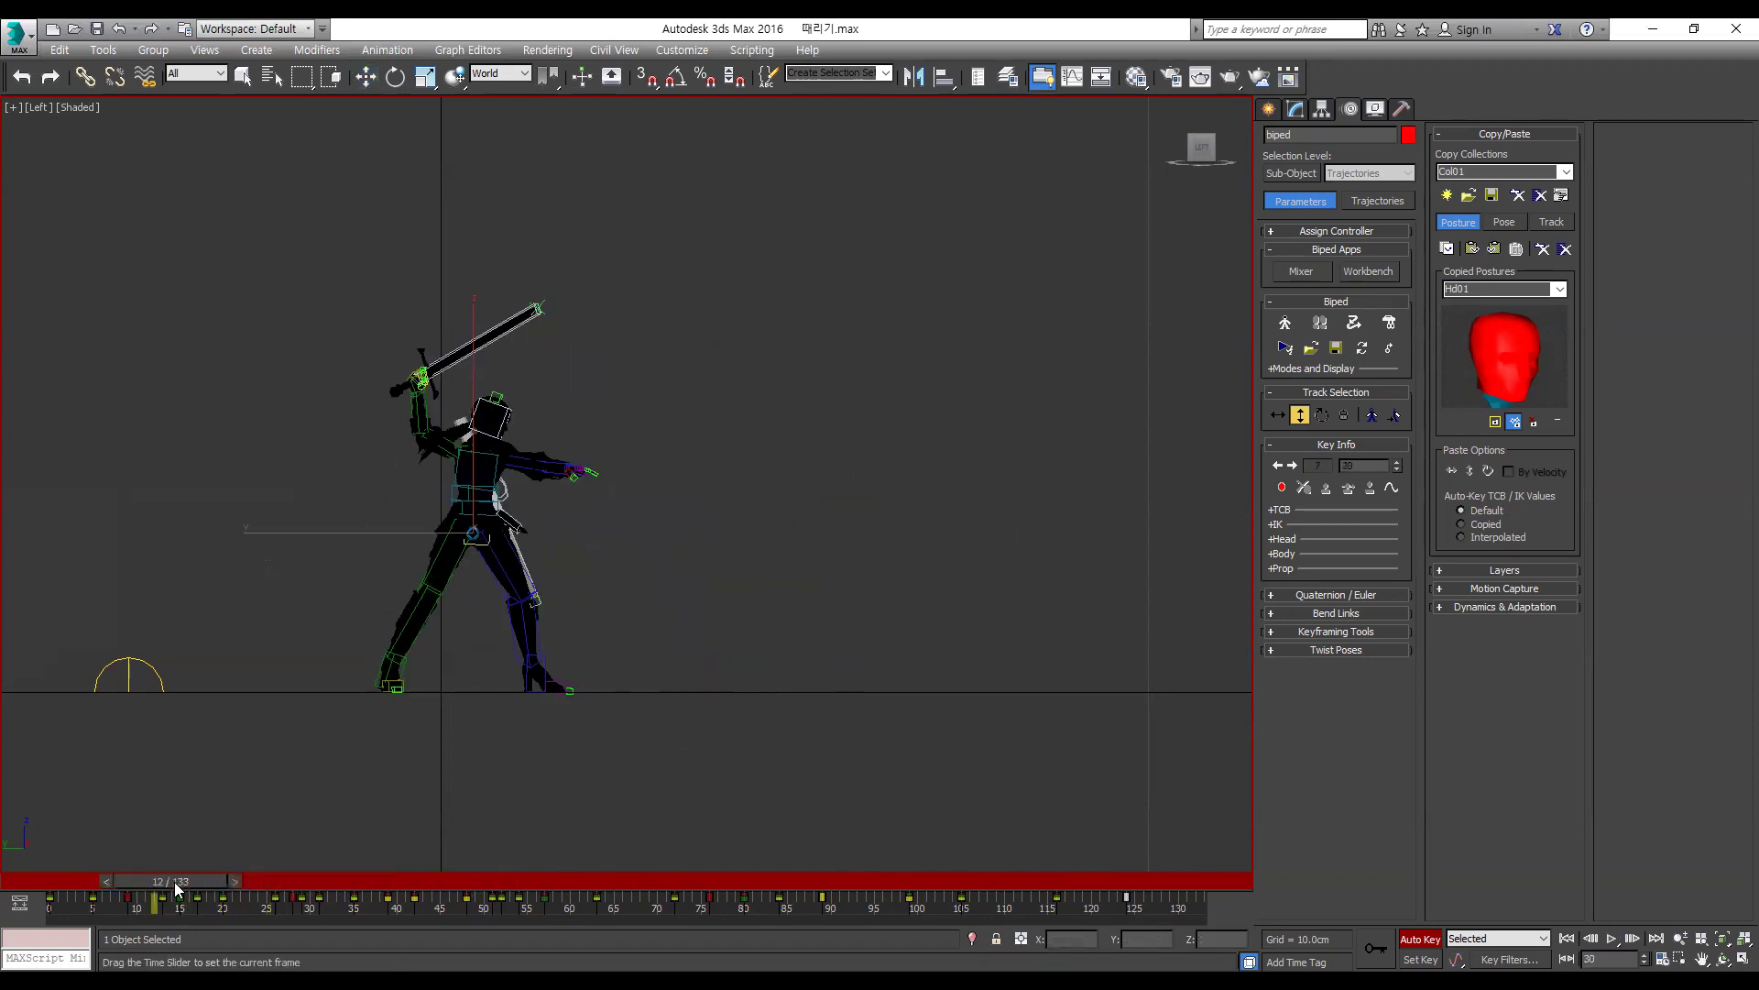
pyautogui.moveTo(177, 885); pyautogui.dragTo(101, 880)
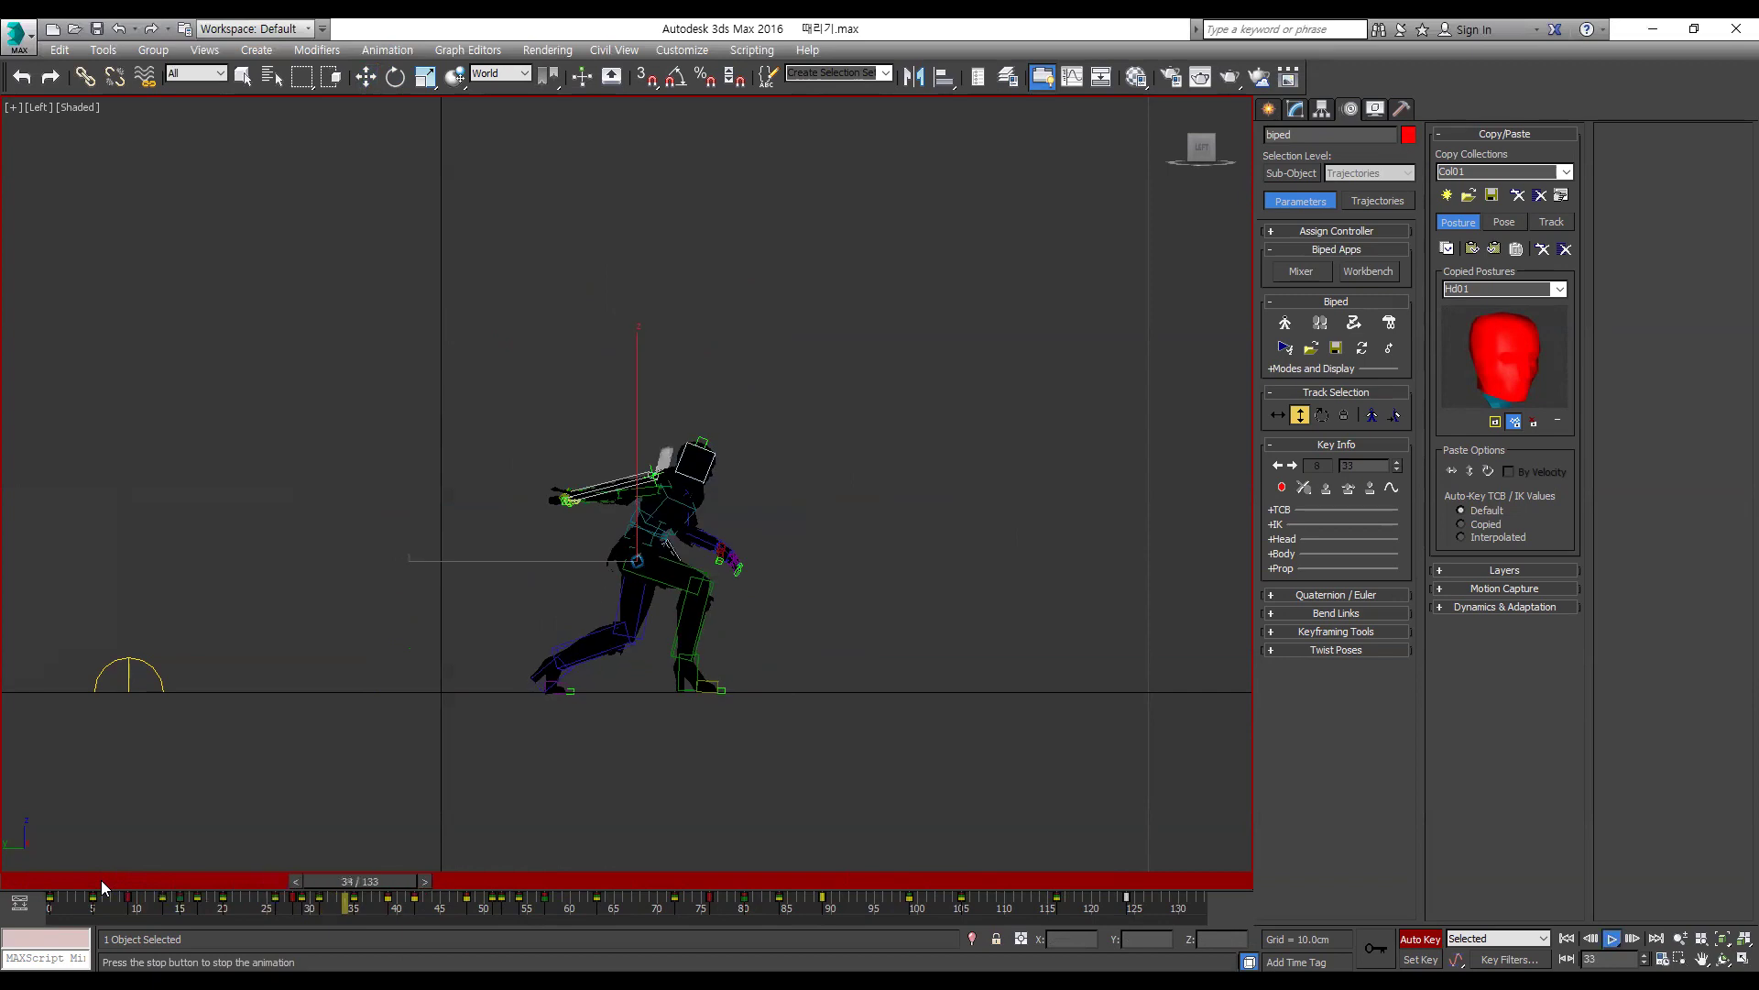
pyautogui.moveTo(101, 879); pyautogui.dragTo(280, 872)
pyautogui.press('/')
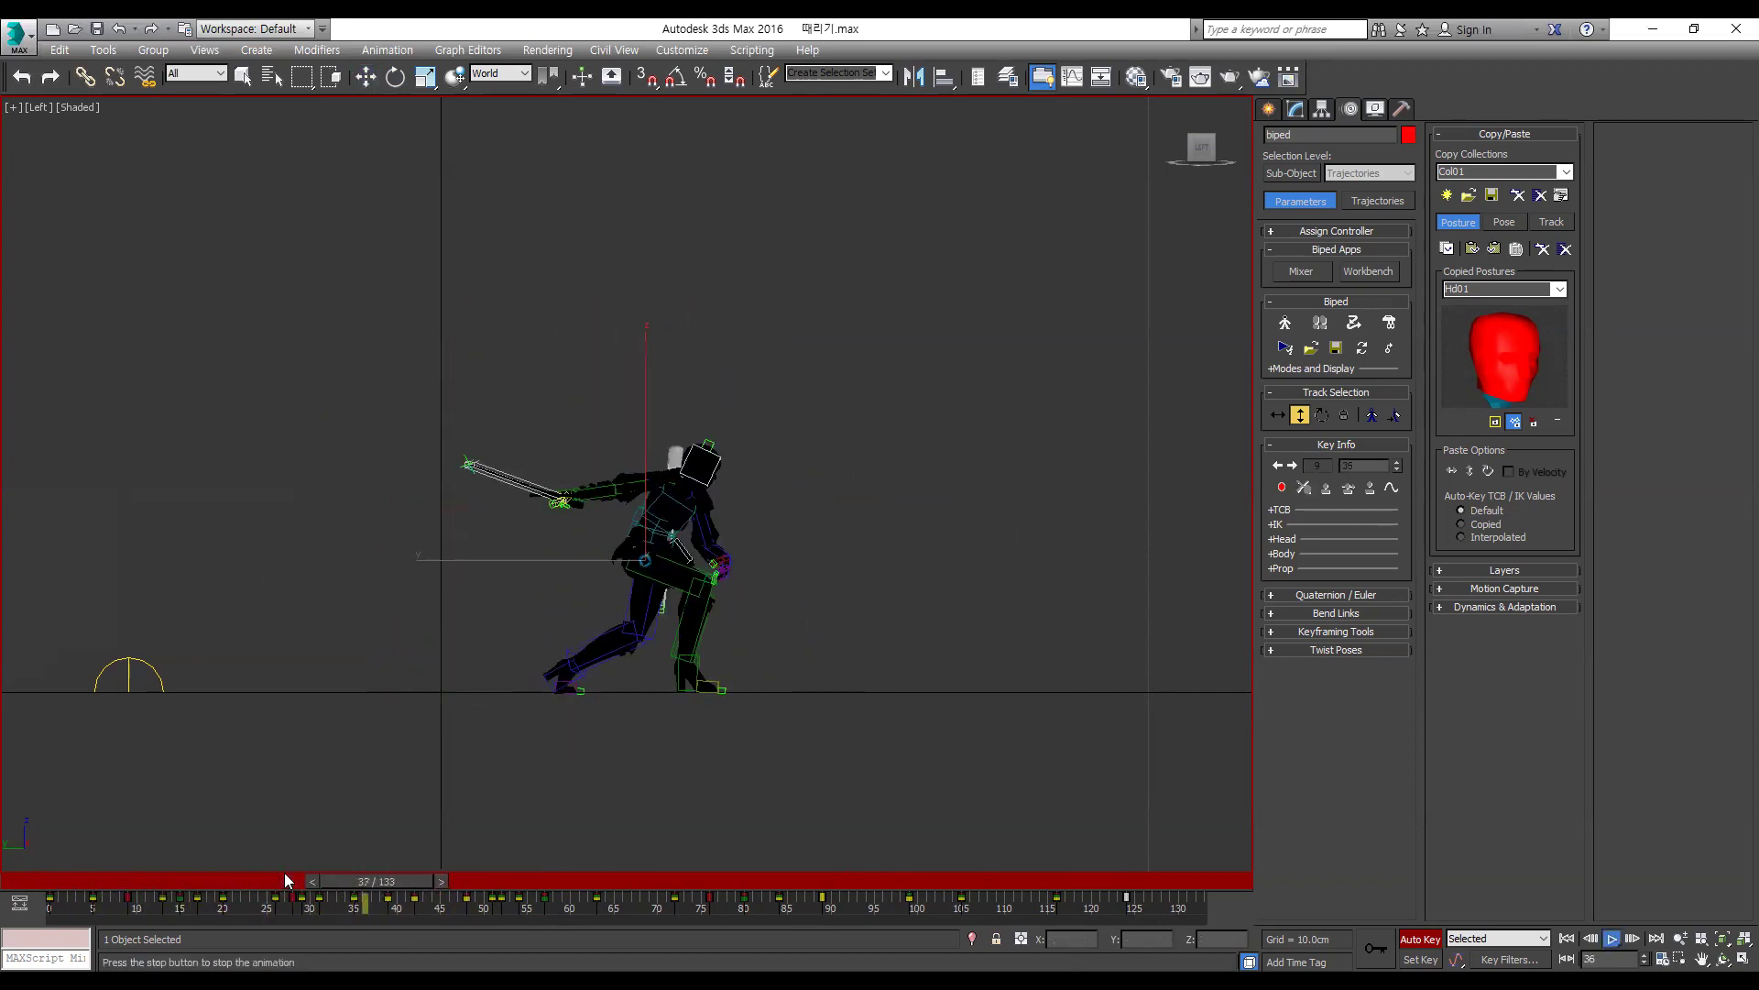
# Step: Replay the lunge repeatedly from shortly before frame 30 to examine the timing of the low pose, and stop at frame 27
pyautogui.press('/')
pyautogui.click(288, 880)
pyautogui.press('/')
pyautogui.click(287, 881)
pyautogui.press('/')
pyautogui.click(287, 881)
pyautogui.press('/')
pyautogui.click(288, 880)
pyautogui.press('/')
pyautogui.moveTo(288, 880); pyautogui.dragTo(296, 877)
# Step: Select the whole character, extend the timeline to 155 frames, and shift the keys from frame 42 onward about three frames later
pyautogui.moveTo(779, 366); pyautogui.dragTo(366, 819)
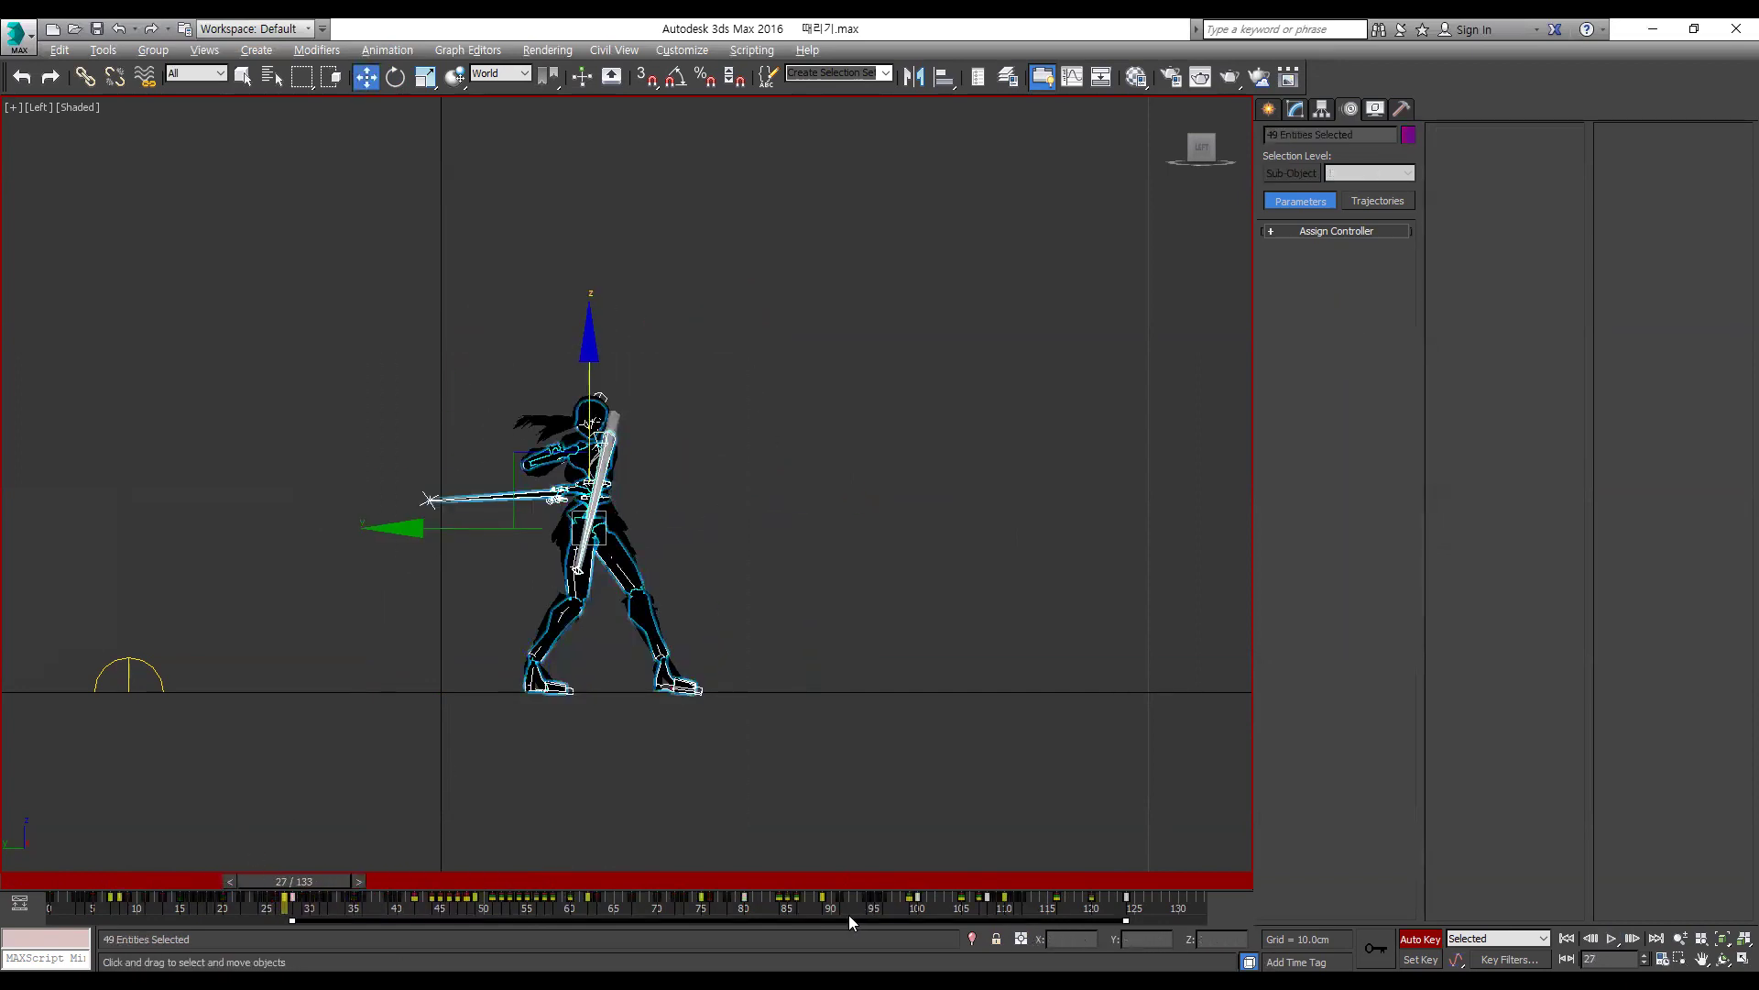
pyautogui.keyDown('ctrl'); pyautogui.keyDown('alt'); pyautogui.moveTo(986, 920); pyautogui.dragTo(477, 885, button='right'); pyautogui.keyUp('alt'); pyautogui.keyUp('ctrl')
pyautogui.press('/')
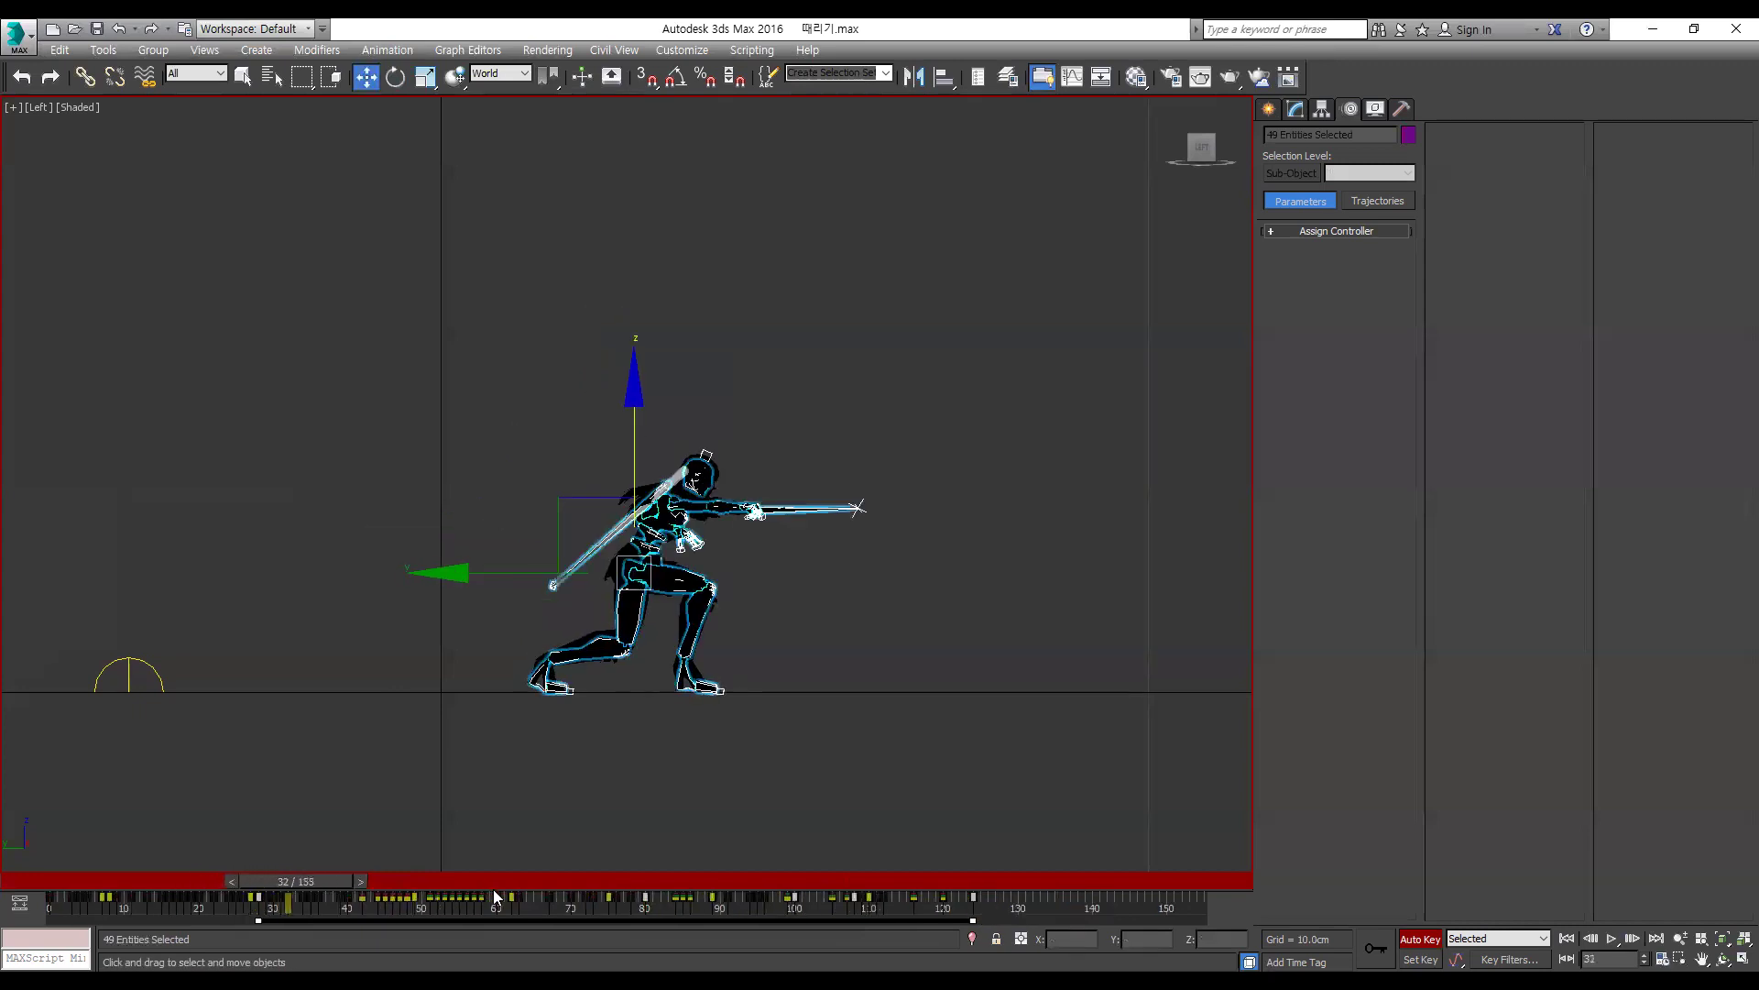
pyautogui.press('.')
pyautogui.press('.')
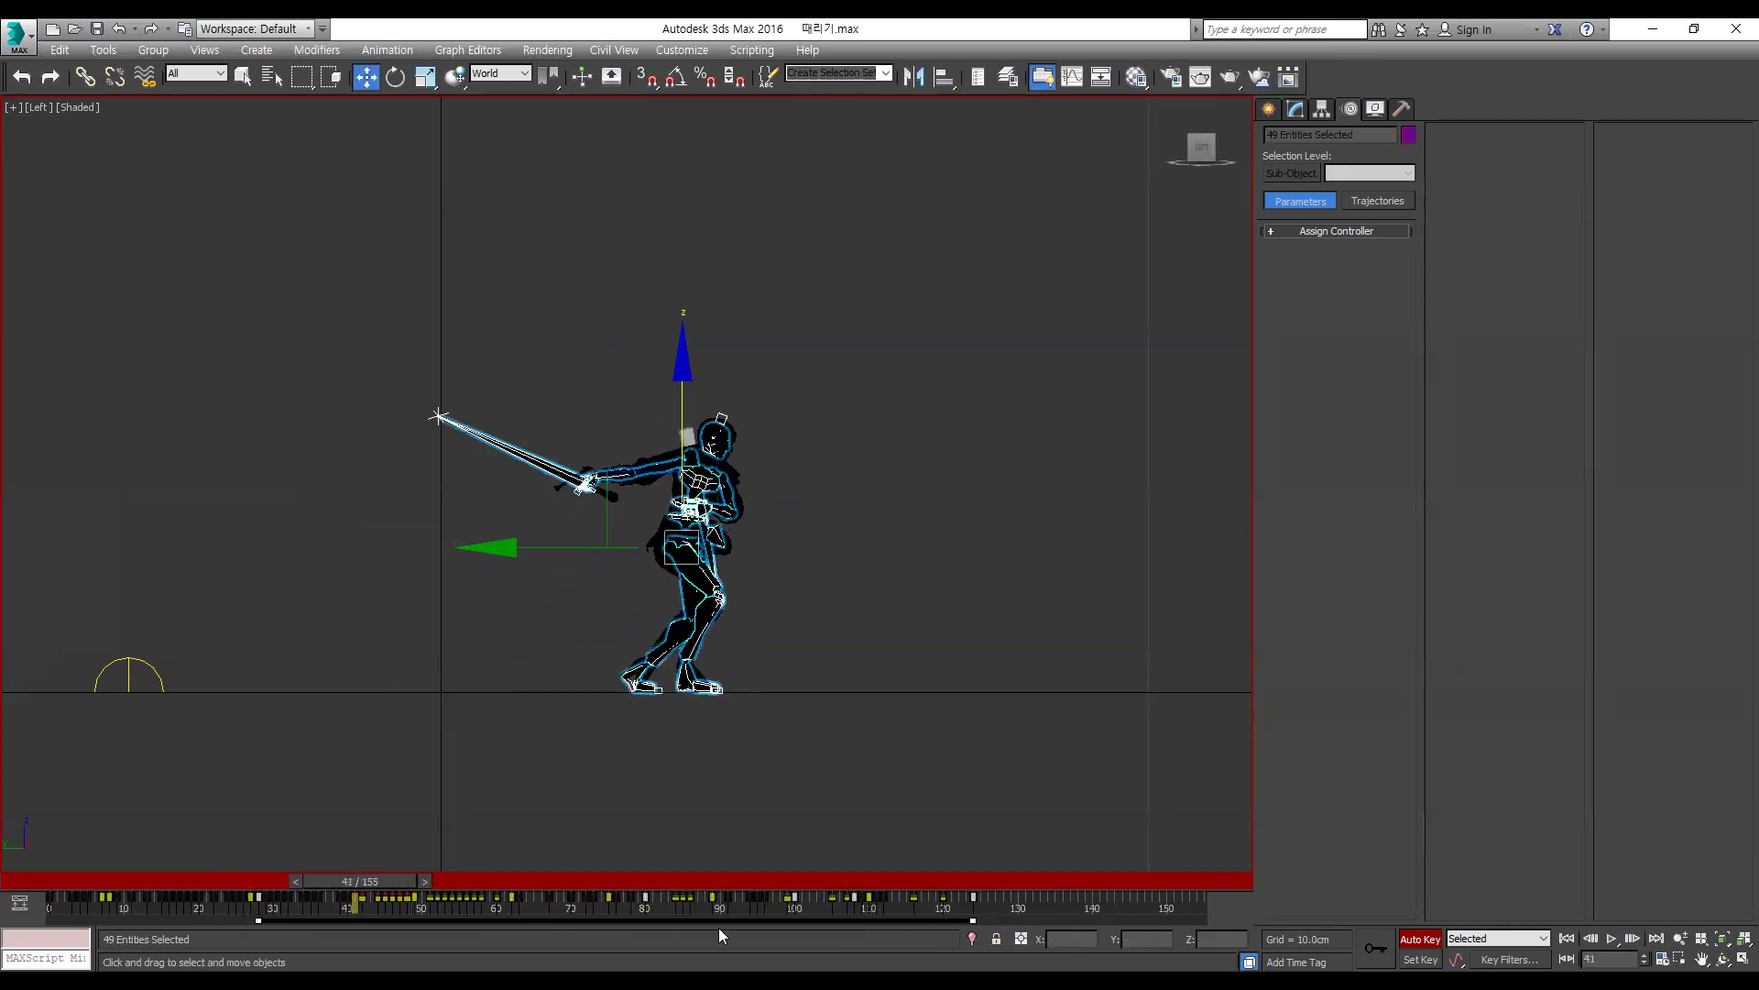
pyautogui.moveTo(1149, 896); pyautogui.dragTo(680, 900)
# Step: Try stretching the selected keys from frames 32 to 36 out to about frame 39, play it, and scale them back
pyautogui.moveTo(368, 900); pyautogui.dragTo(283, 906)
pyautogui.press(',')
pyautogui.press(',')
pyautogui.press(',')
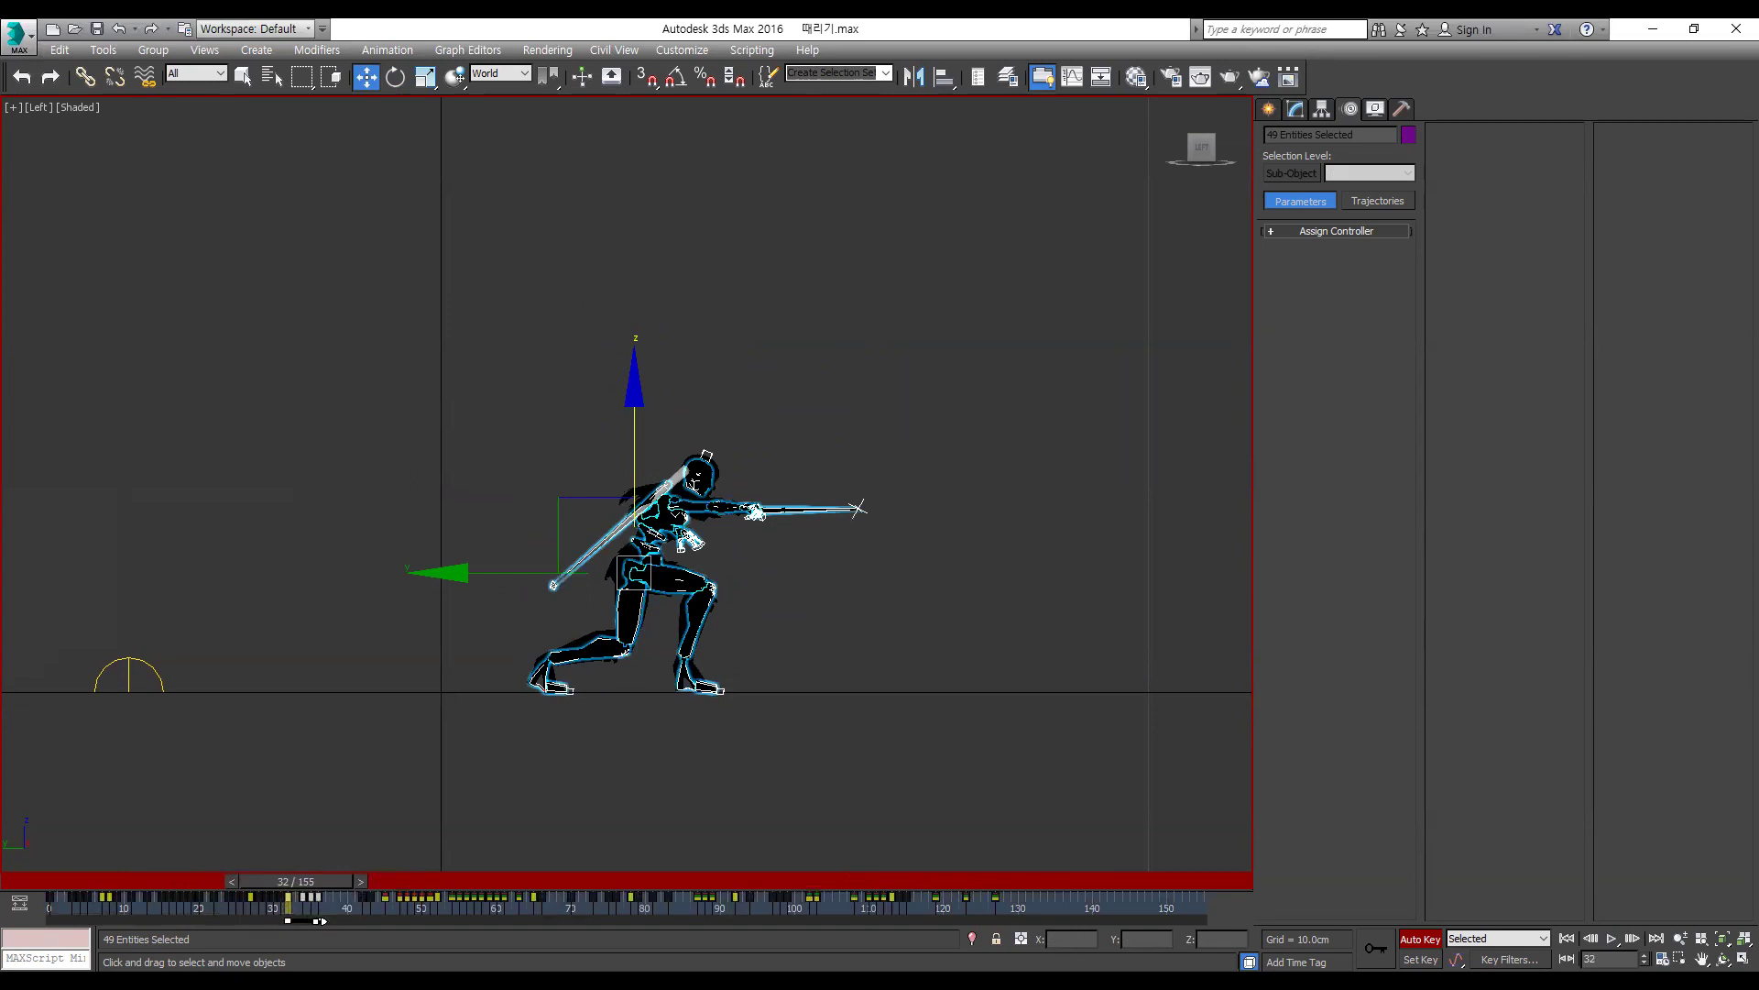
pyautogui.press('/')
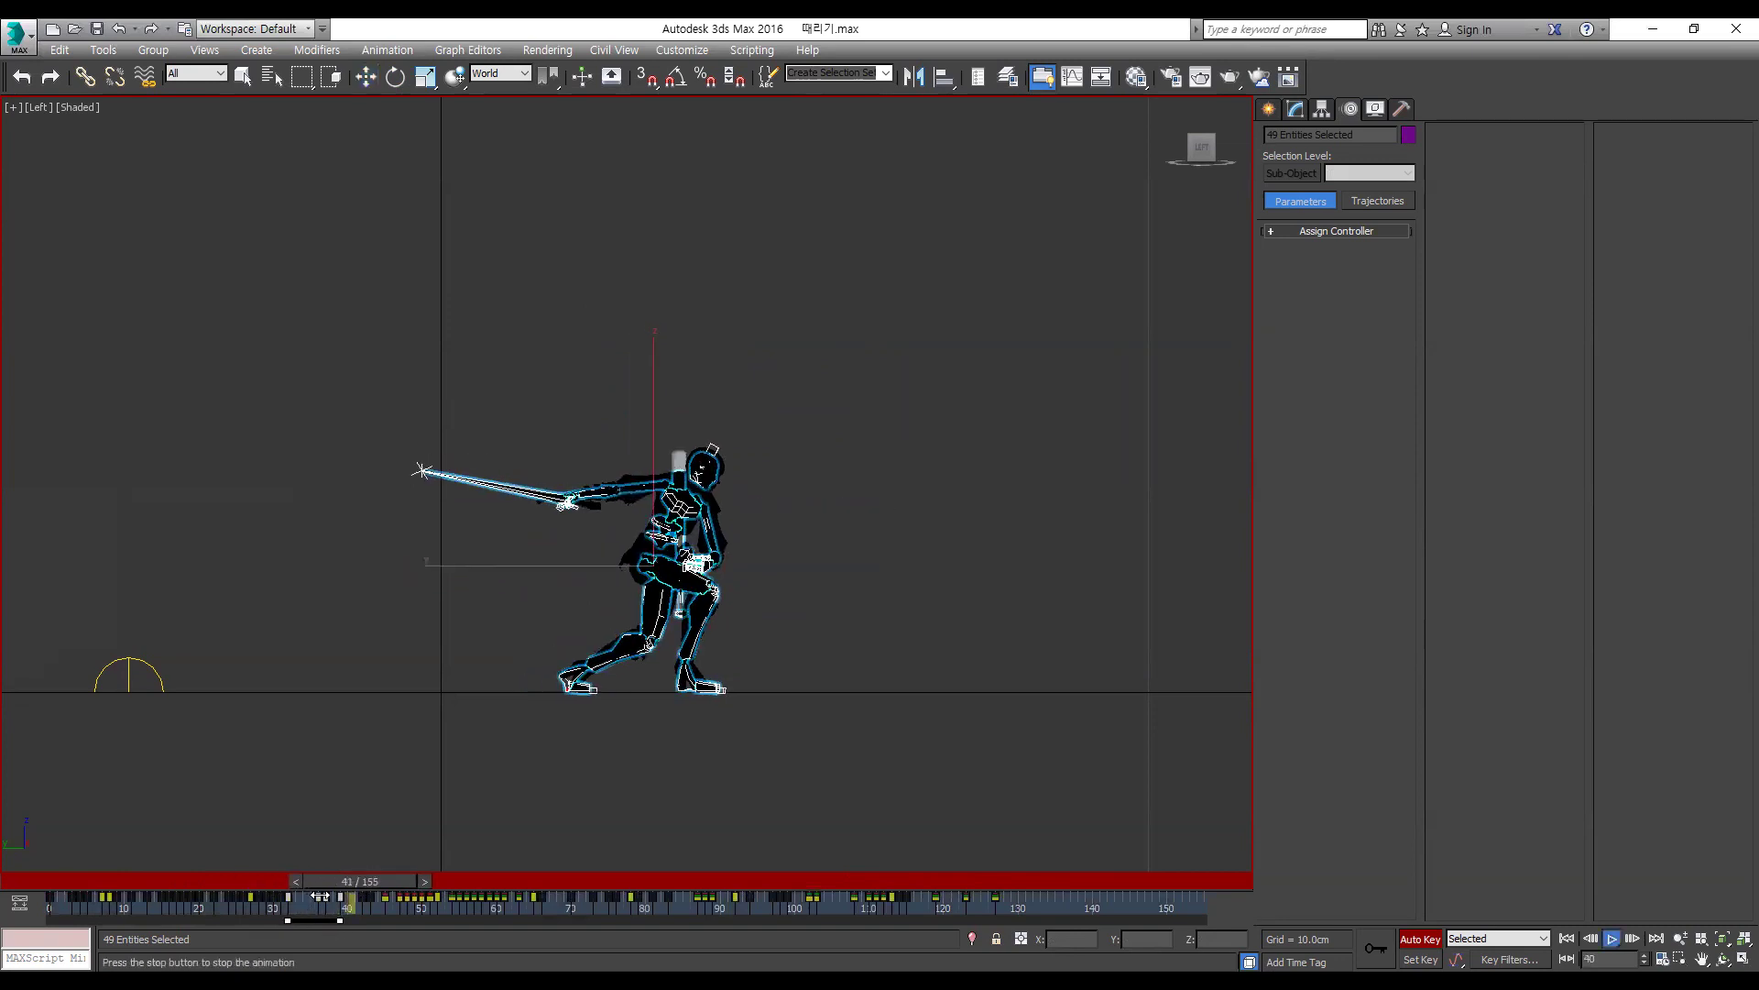
pyautogui.press('/')
pyautogui.moveTo(341, 920); pyautogui.dragTo(318, 920)
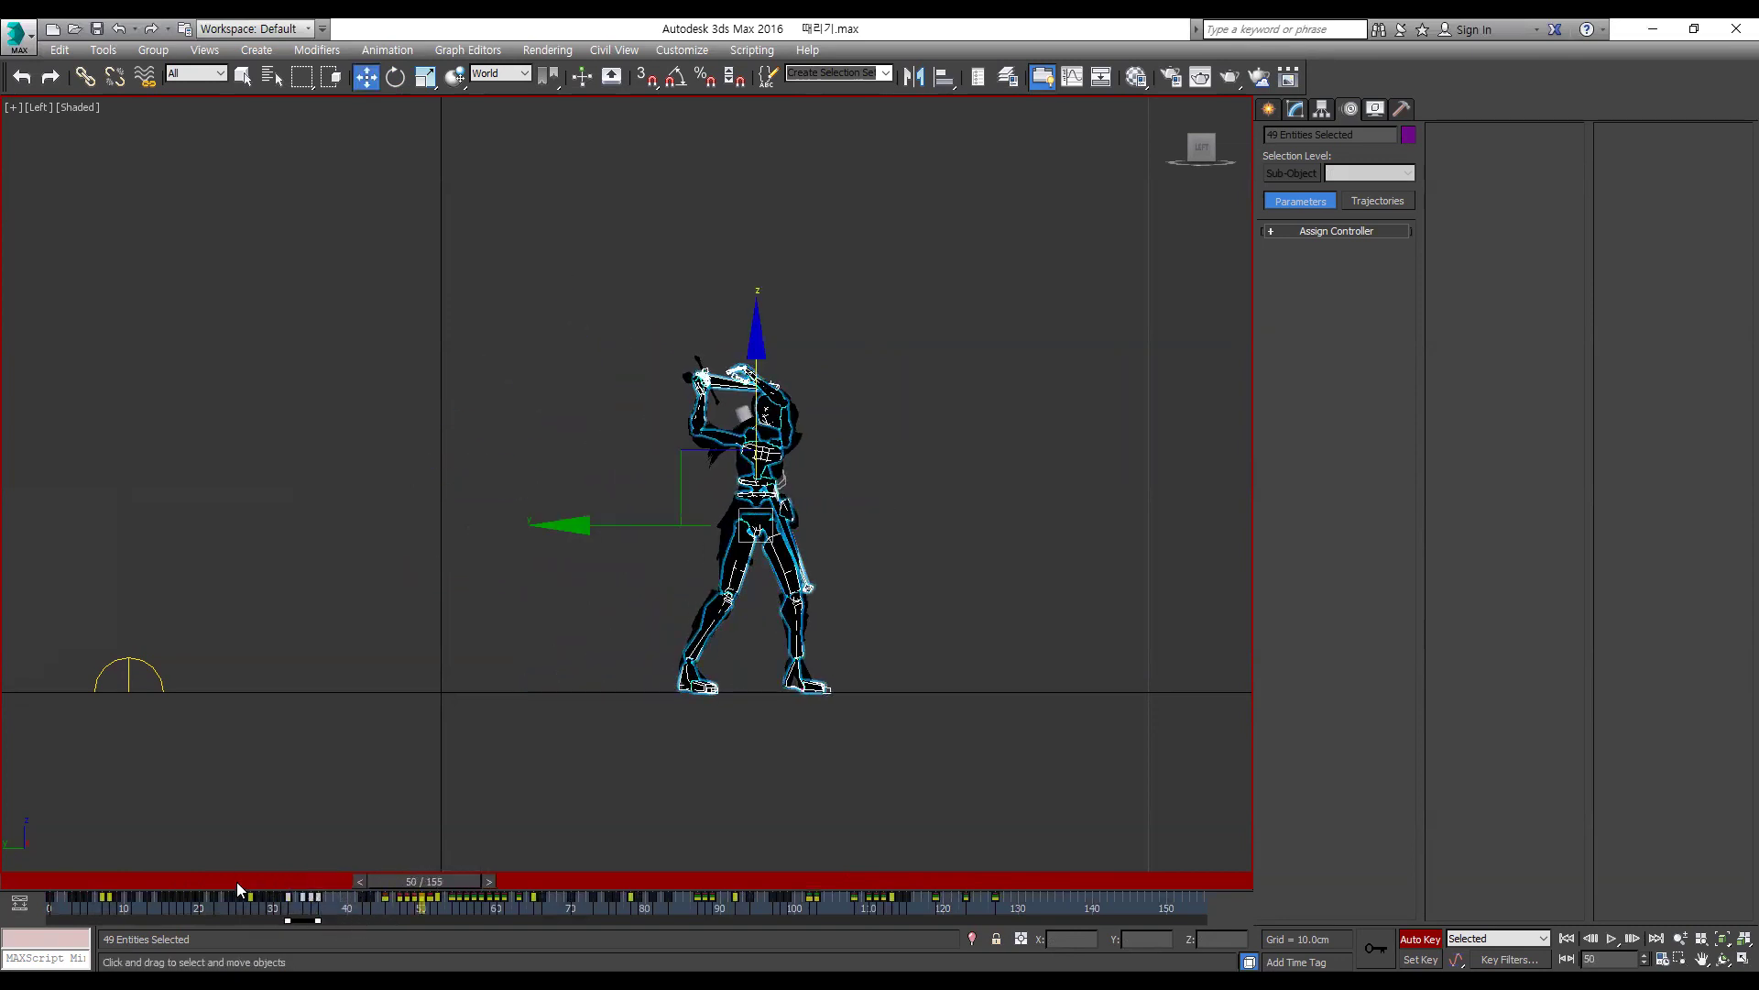
# Step: Replay the retimed lunge several times to judge how long the low pose holds
pyautogui.click(224, 881)
pyautogui.press('/')
pyautogui.press('/')
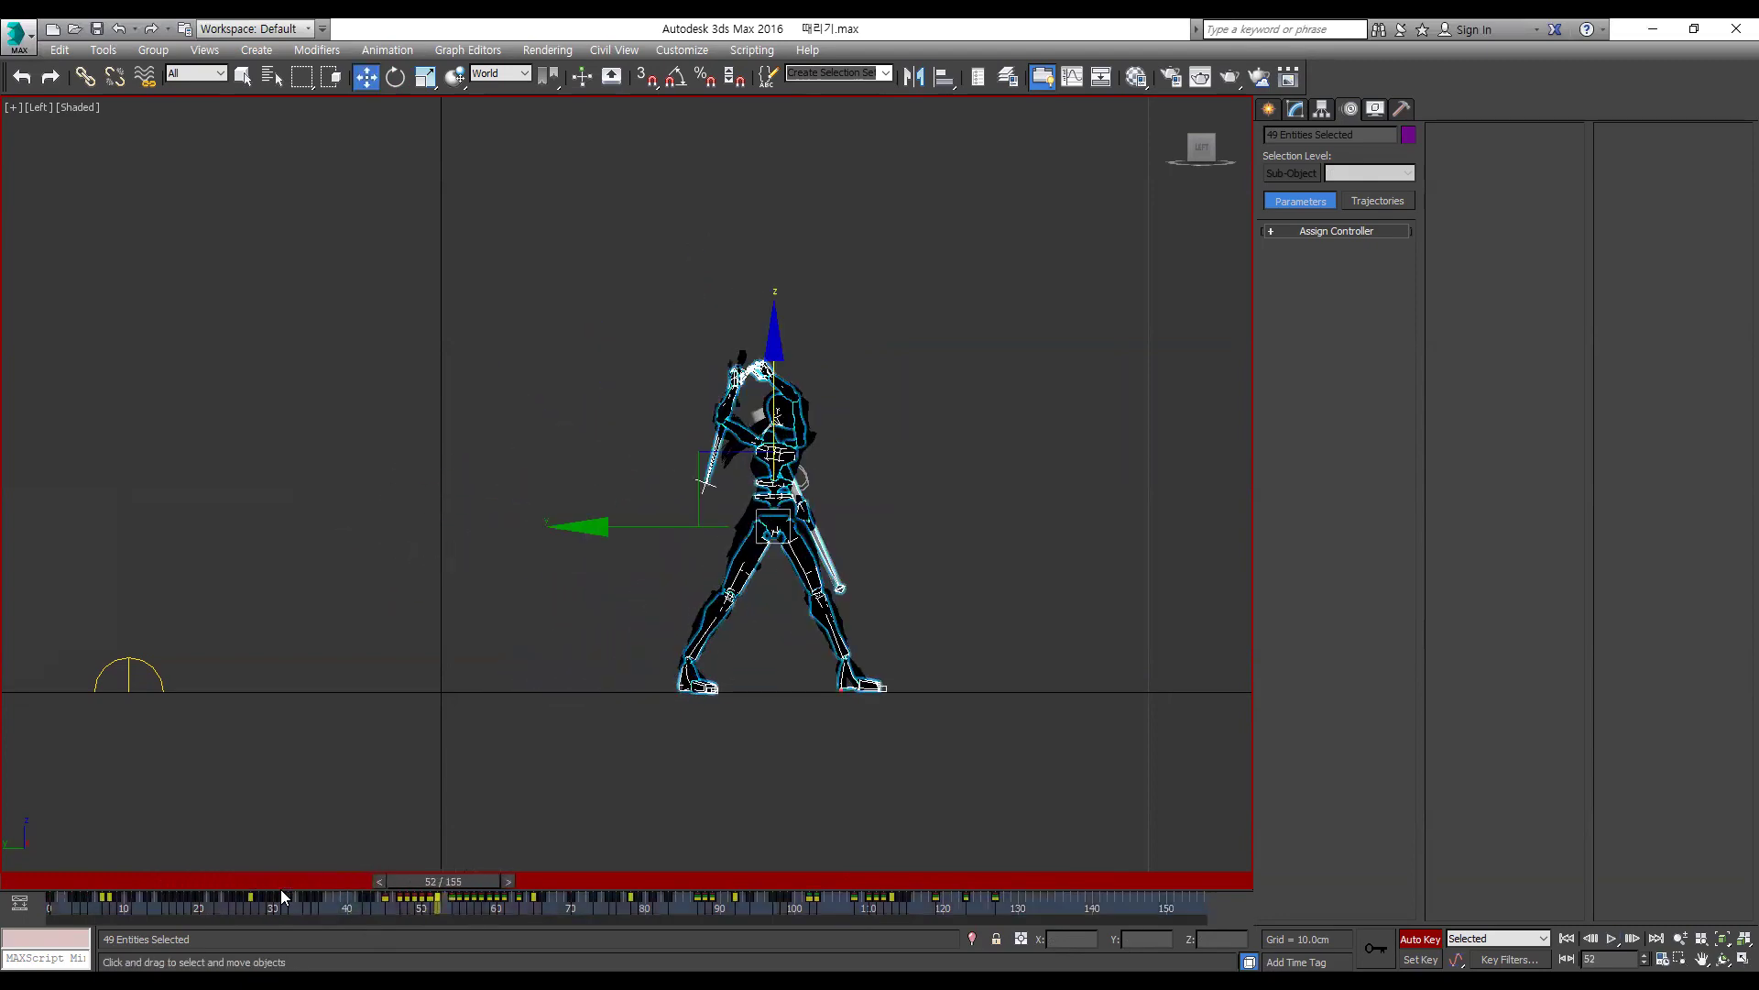
pyautogui.click(306, 878)
pyautogui.press('/')
pyautogui.moveTo(306, 880); pyautogui.dragTo(389, 915)
# Step: Step back and forth around frames 41 to 44 and inspect the feet up close
pyautogui.press(',')
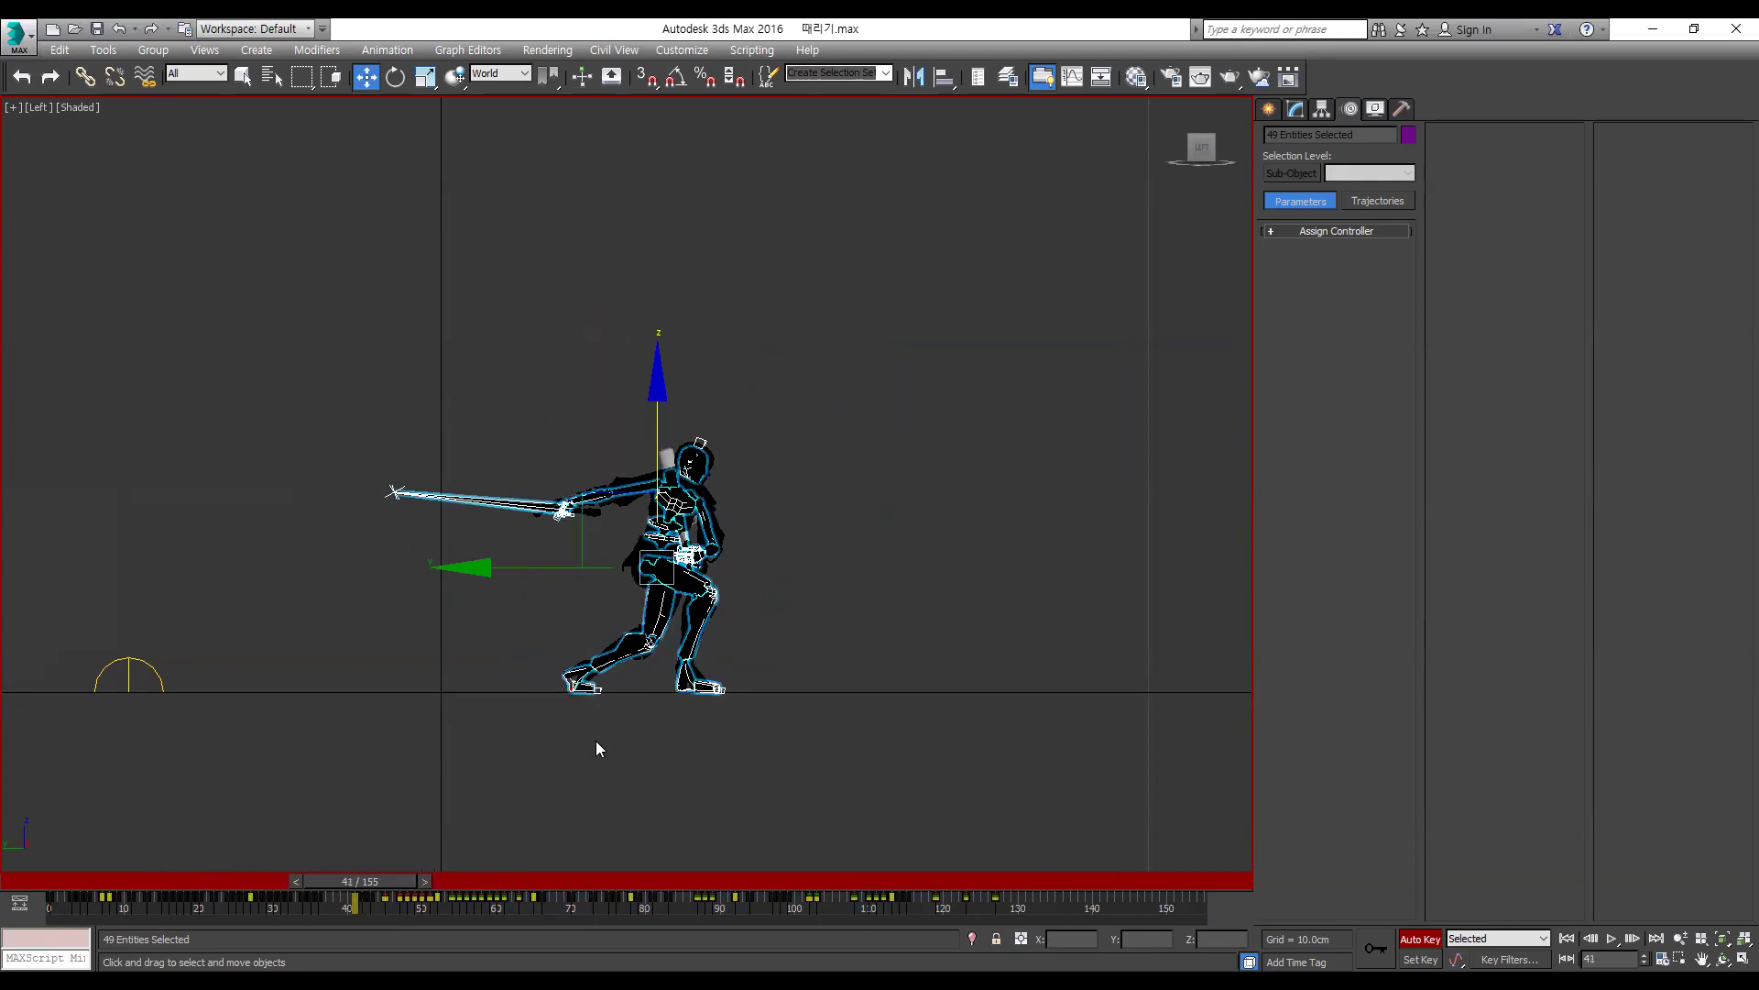
pyautogui.press('.')
pyautogui.press('.')
pyautogui.press('.')
pyautogui.press(',')
pyautogui.press(',')
pyautogui.press(',')
pyautogui.scroll(5, 585, 700)
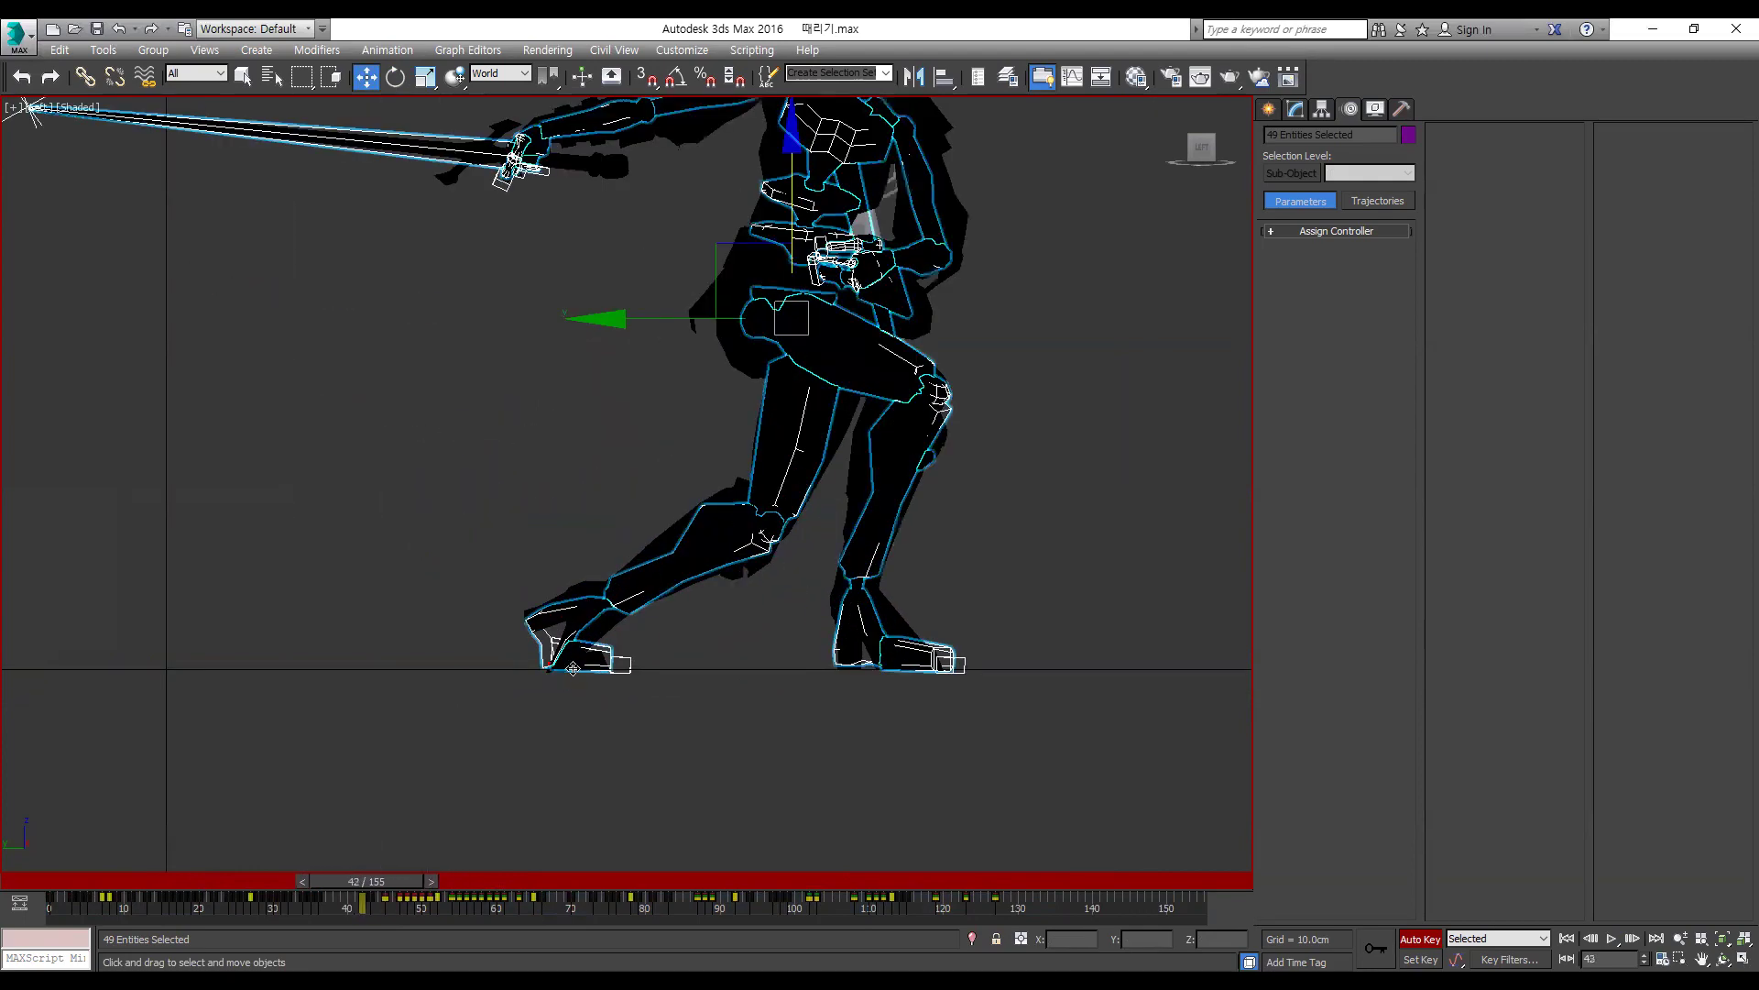
pyautogui.scroll(-3, 598, 628)
# Step: Select the Biped's horizontal body track and step back and forth around frames 39 to 42 to examine the forward motion
pyautogui.click(823, 601)
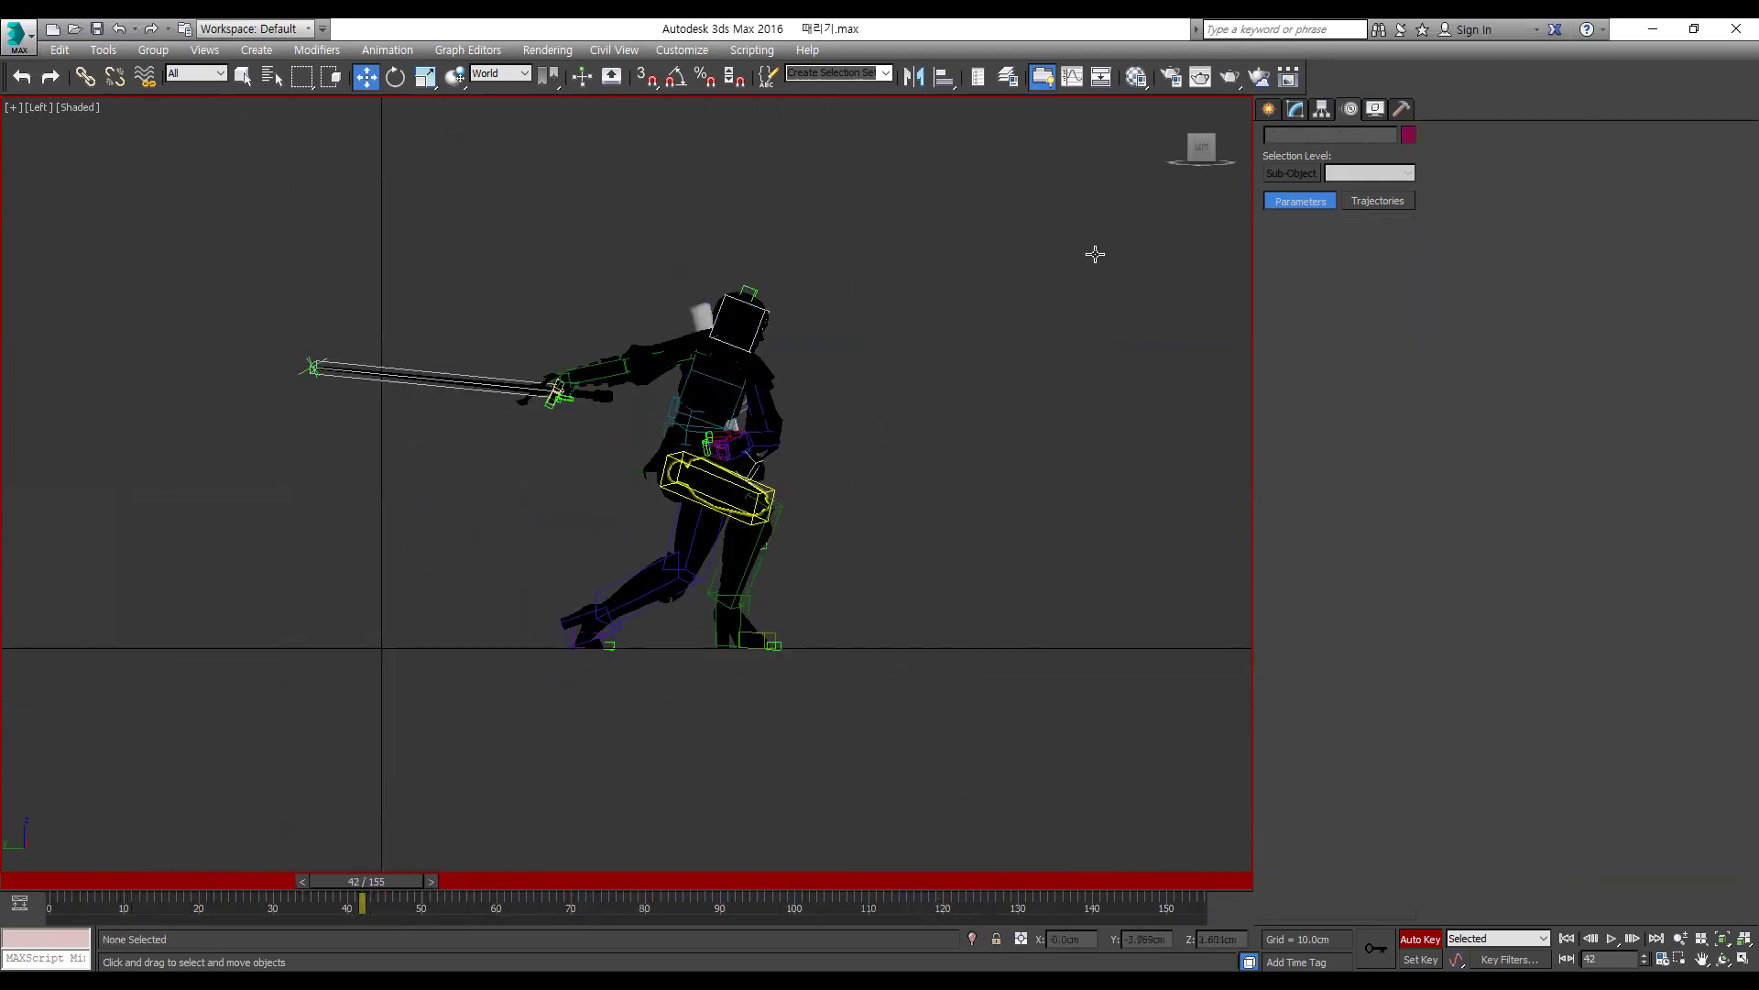
pyautogui.click(1281, 418)
pyautogui.press(',')
pyautogui.press(',')
pyautogui.press('.')
pyautogui.press('.')
pyautogui.press('.')
pyautogui.press('.')
pyautogui.moveTo(389, 880); pyautogui.dragTo(367, 916)
pyautogui.press(',')
pyautogui.press(',')
pyautogui.press(',')
pyautogui.press(',')
pyautogui.press(',')
pyautogui.press(',')
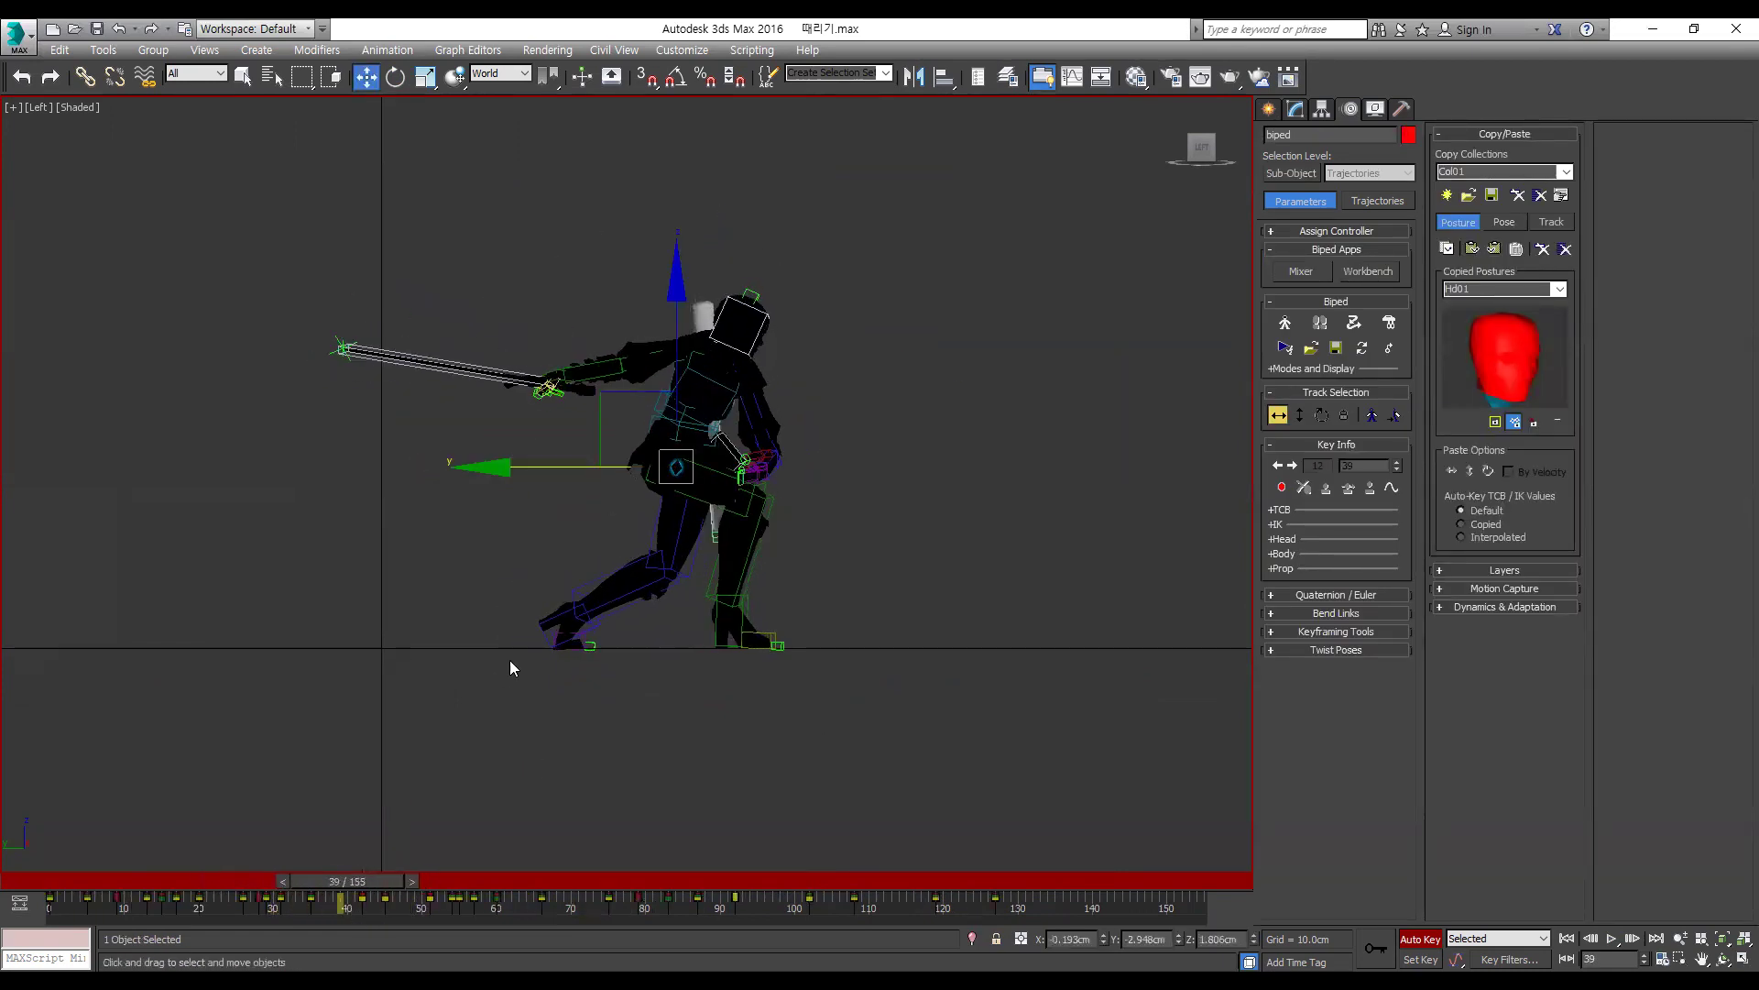
pyautogui.press('.')
pyautogui.press('.')
# Step: Select biped L Foot, step through frames 37 to 43, and set a planted key for it at frame 42
pyautogui.click(576, 636)
pyautogui.press('.')
pyautogui.press('.')
pyautogui.press('.')
pyautogui.press('.')
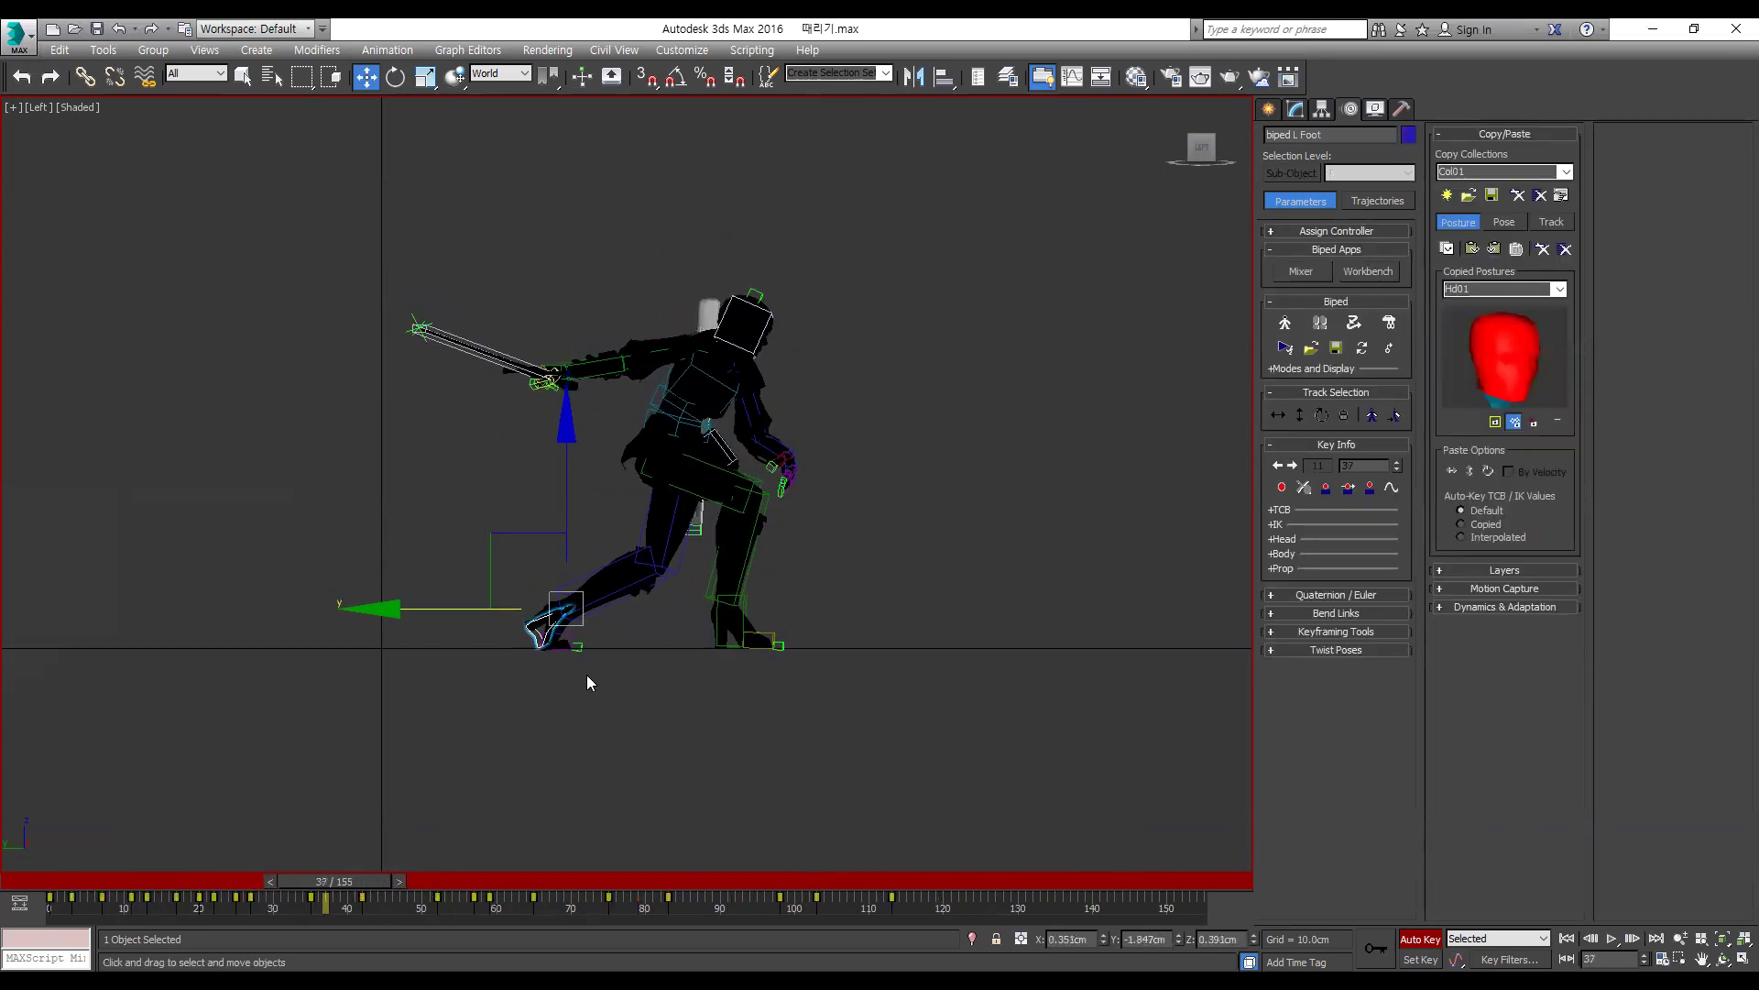
pyautogui.press('.')
pyautogui.press('.')
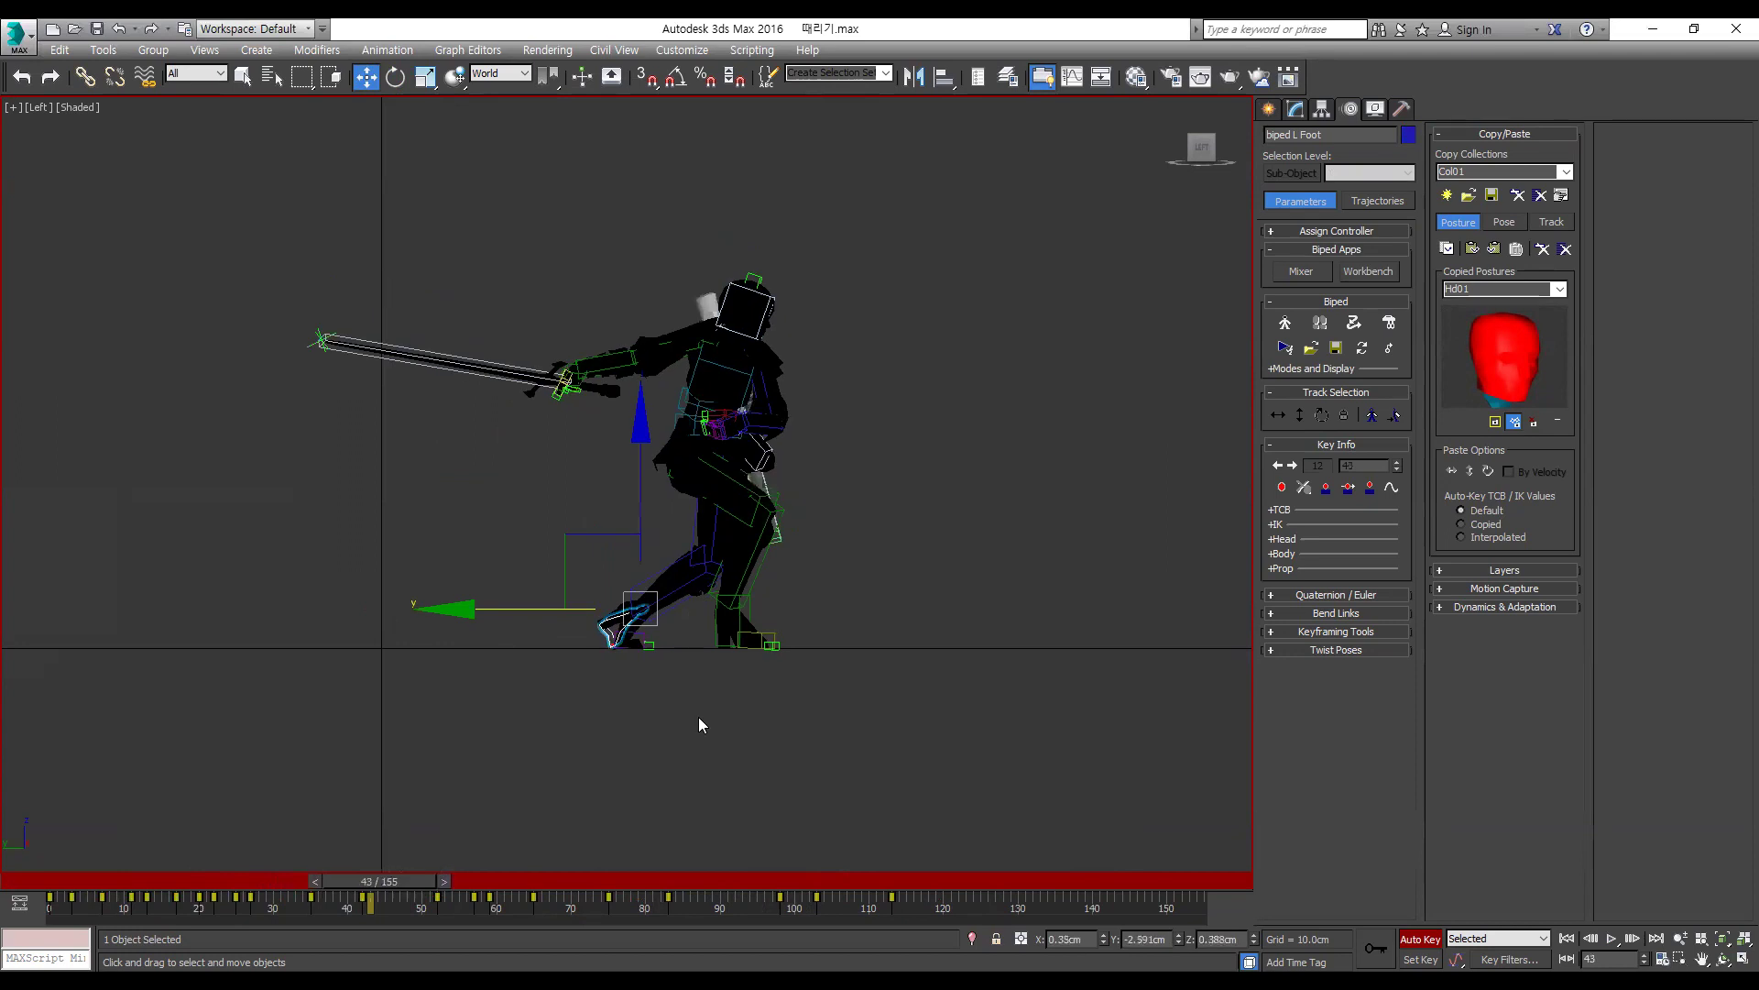
pyautogui.click(1327, 487)
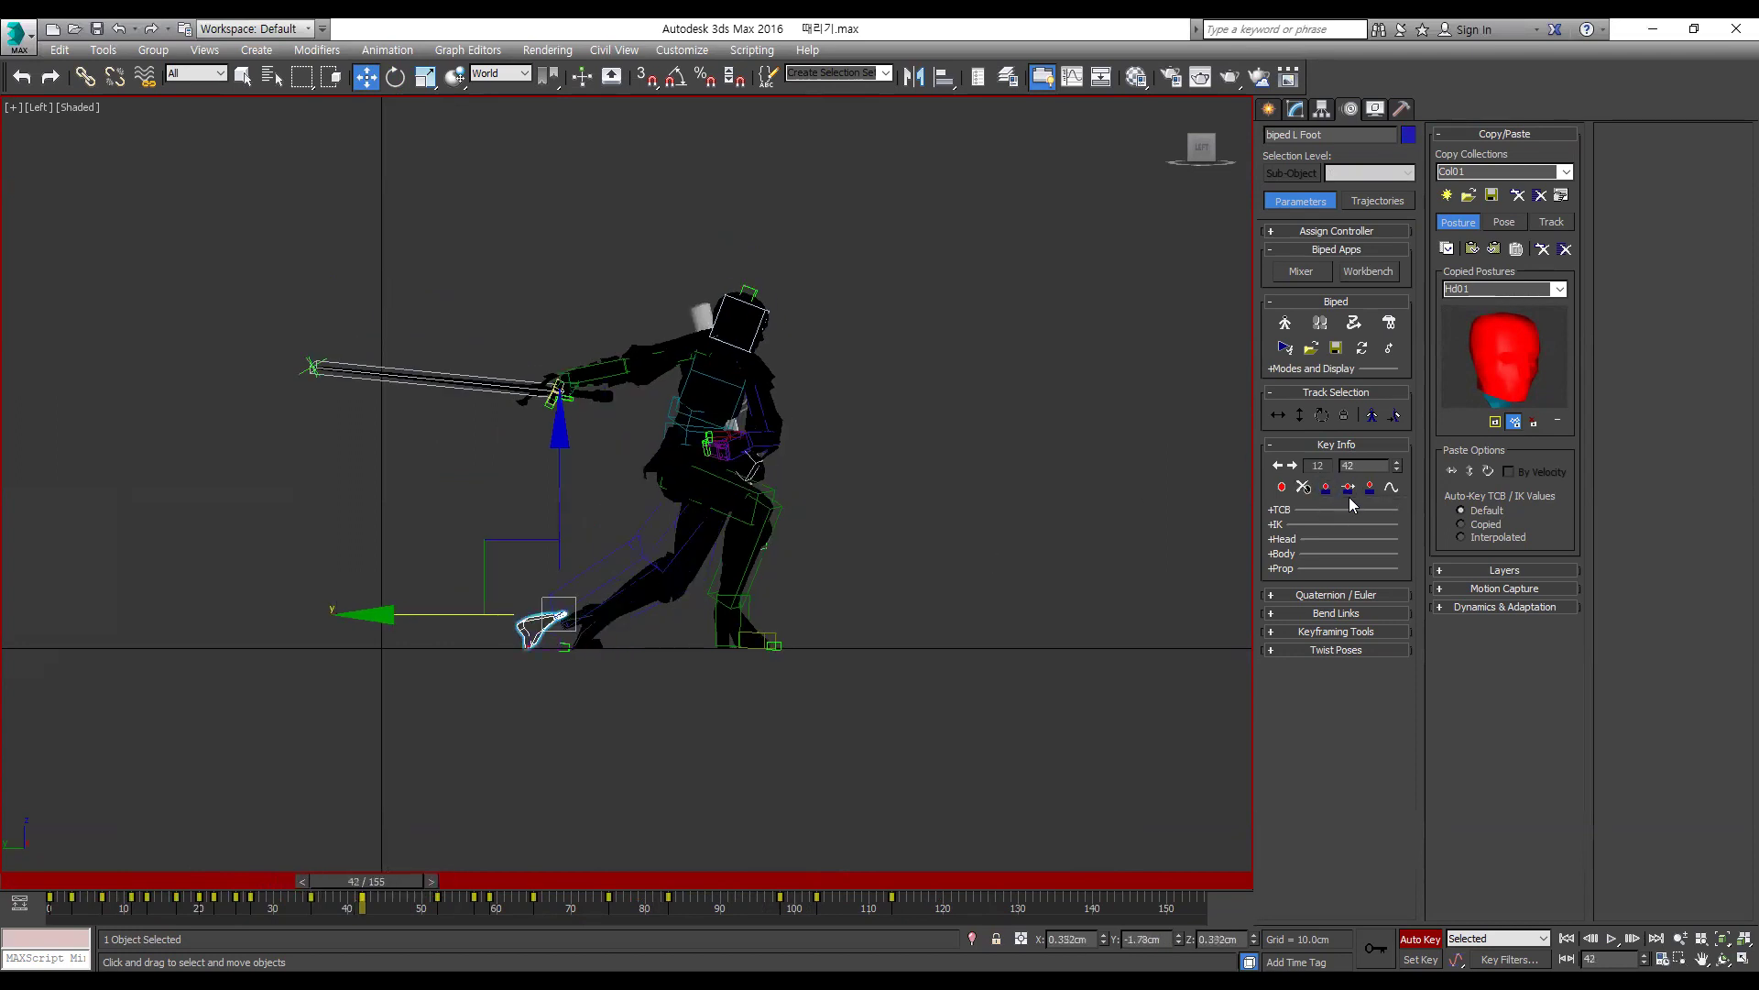
# Step: Step back and forth between frames 36 and 42 to check how the planted left foot holds its position
pyautogui.press(',')
pyautogui.press(',')
pyautogui.press('.')
pyautogui.press('.')
pyautogui.press(',')
pyautogui.press(',')
pyautogui.press(',')
pyautogui.press(',')
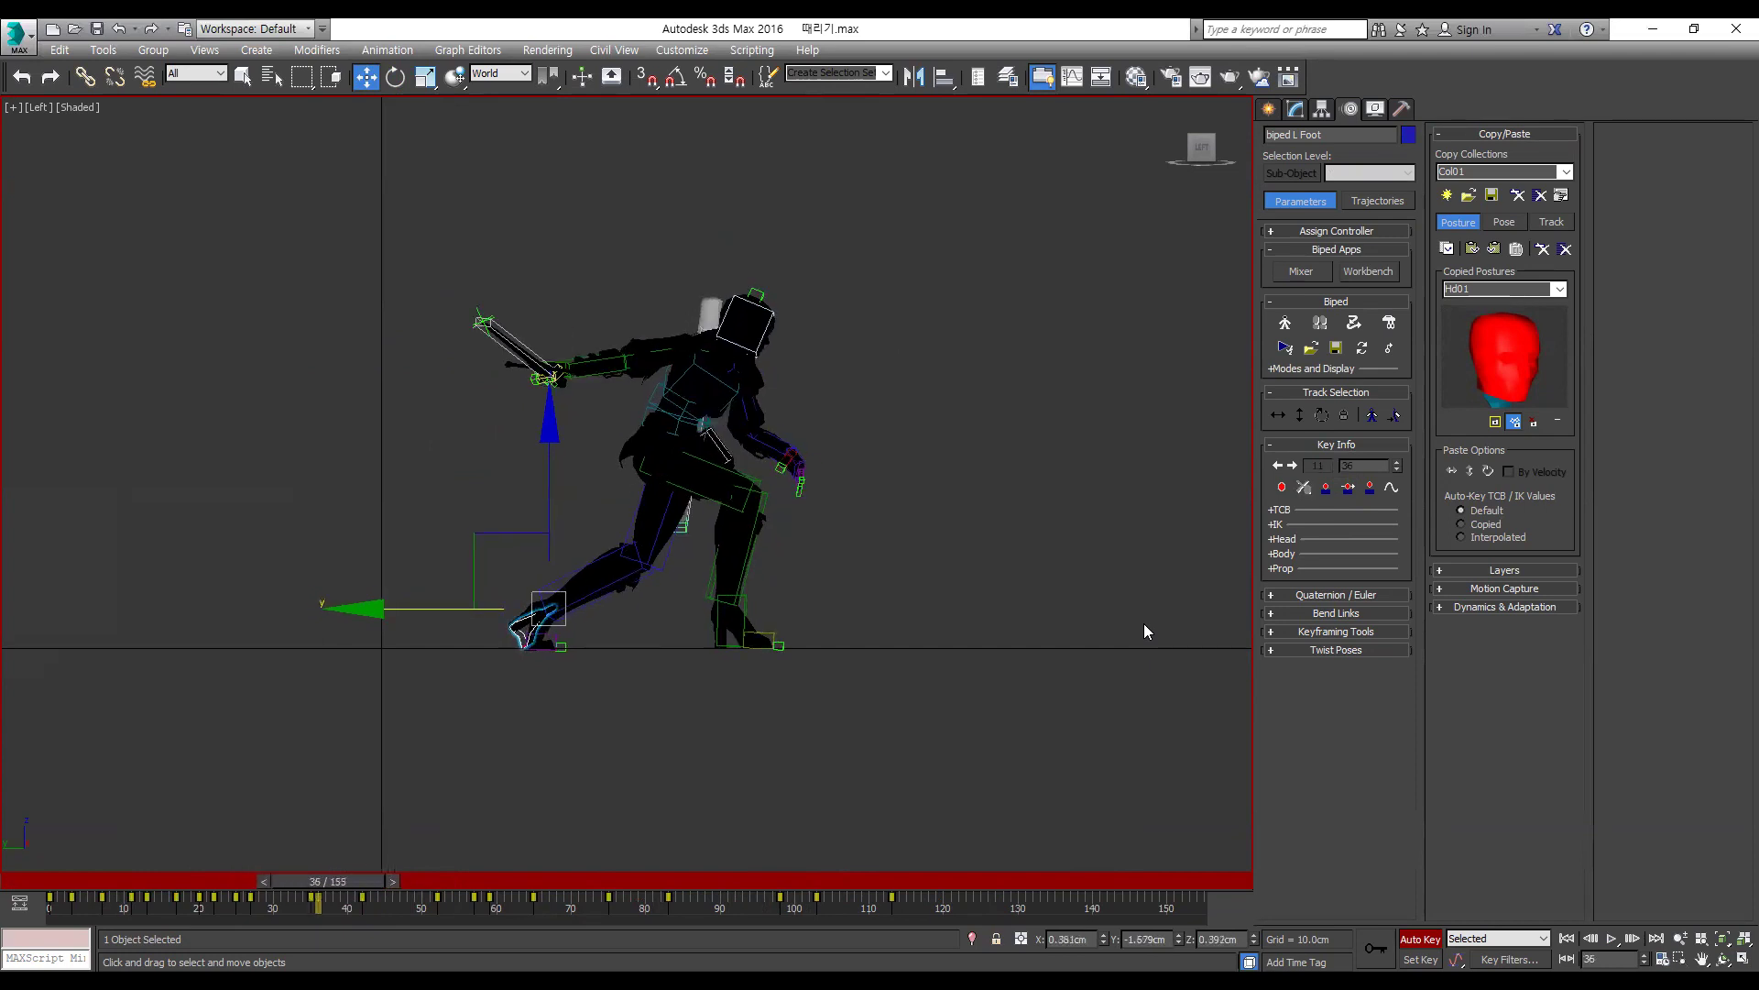
pyautogui.press('.')
pyautogui.press('.')
pyautogui.press('.')
pyautogui.press('.')
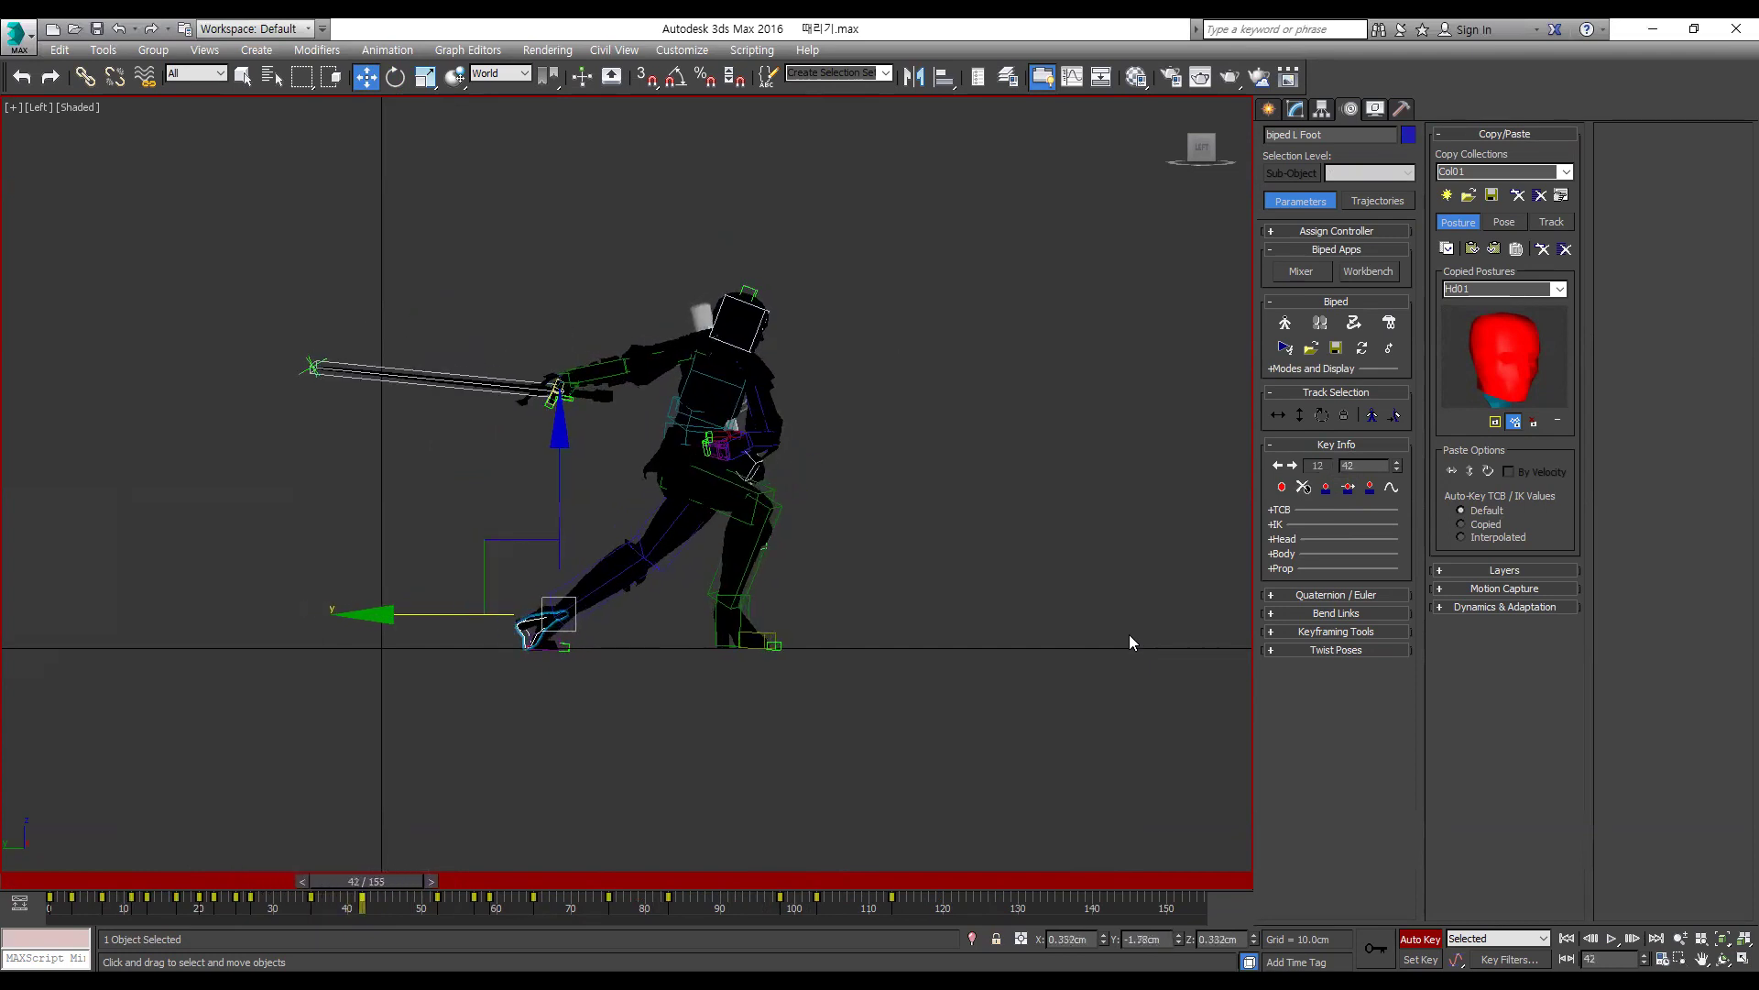
# Step: Set the left foot key's TCB Continuity to 0 and step back to frame 35 to check the foot
pyautogui.click(1338, 510)
pyautogui.rightClick(1396, 720)
pyautogui.press(',')
pyautogui.press(',')
pyautogui.press(',')
pyautogui.press(',')
pyautogui.press(',')
pyautogui.press(',')
pyautogui.press(',')
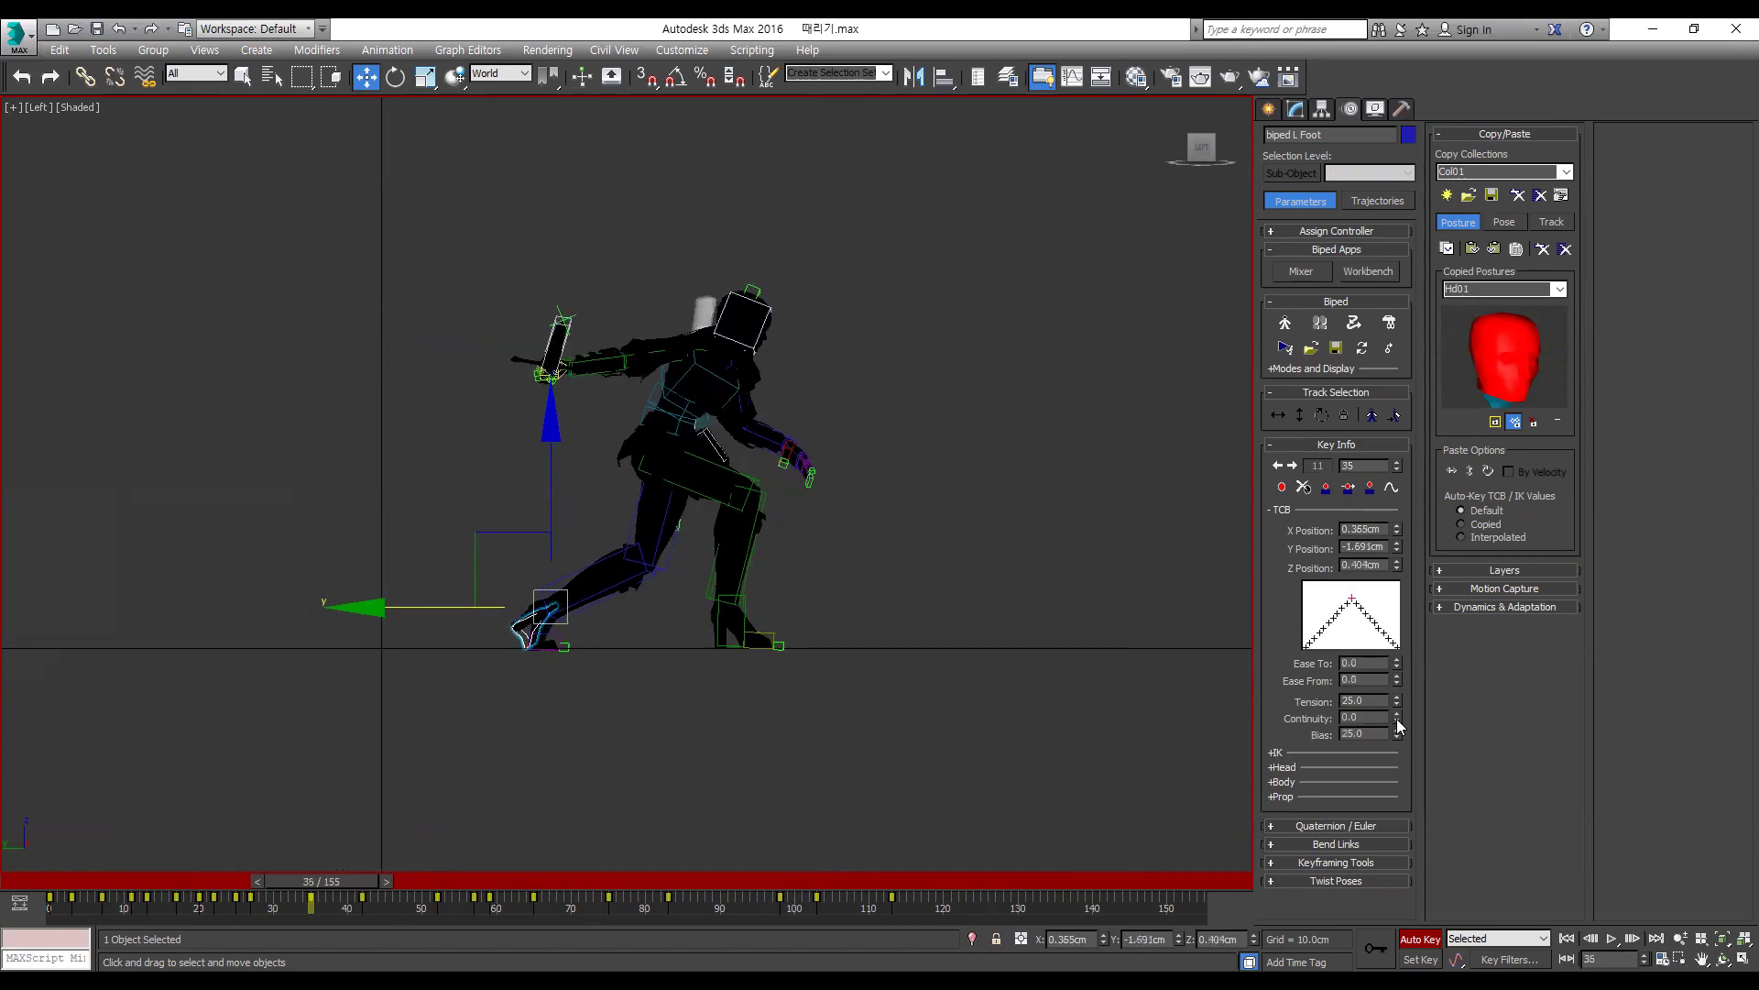
# Step: Move biped L Foot backward and up at frame 43 to about Y -1.85 cm, Z 0.48 cm, and select its toe
pyautogui.press('.')
pyautogui.press('.')
pyautogui.press('.')
pyautogui.press('.')
pyautogui.press('.')
pyautogui.press('.')
pyautogui.press('.')
pyautogui.press('.')
pyautogui.press('.')
pyautogui.press(',')
pyautogui.press(',')
pyautogui.press('.')
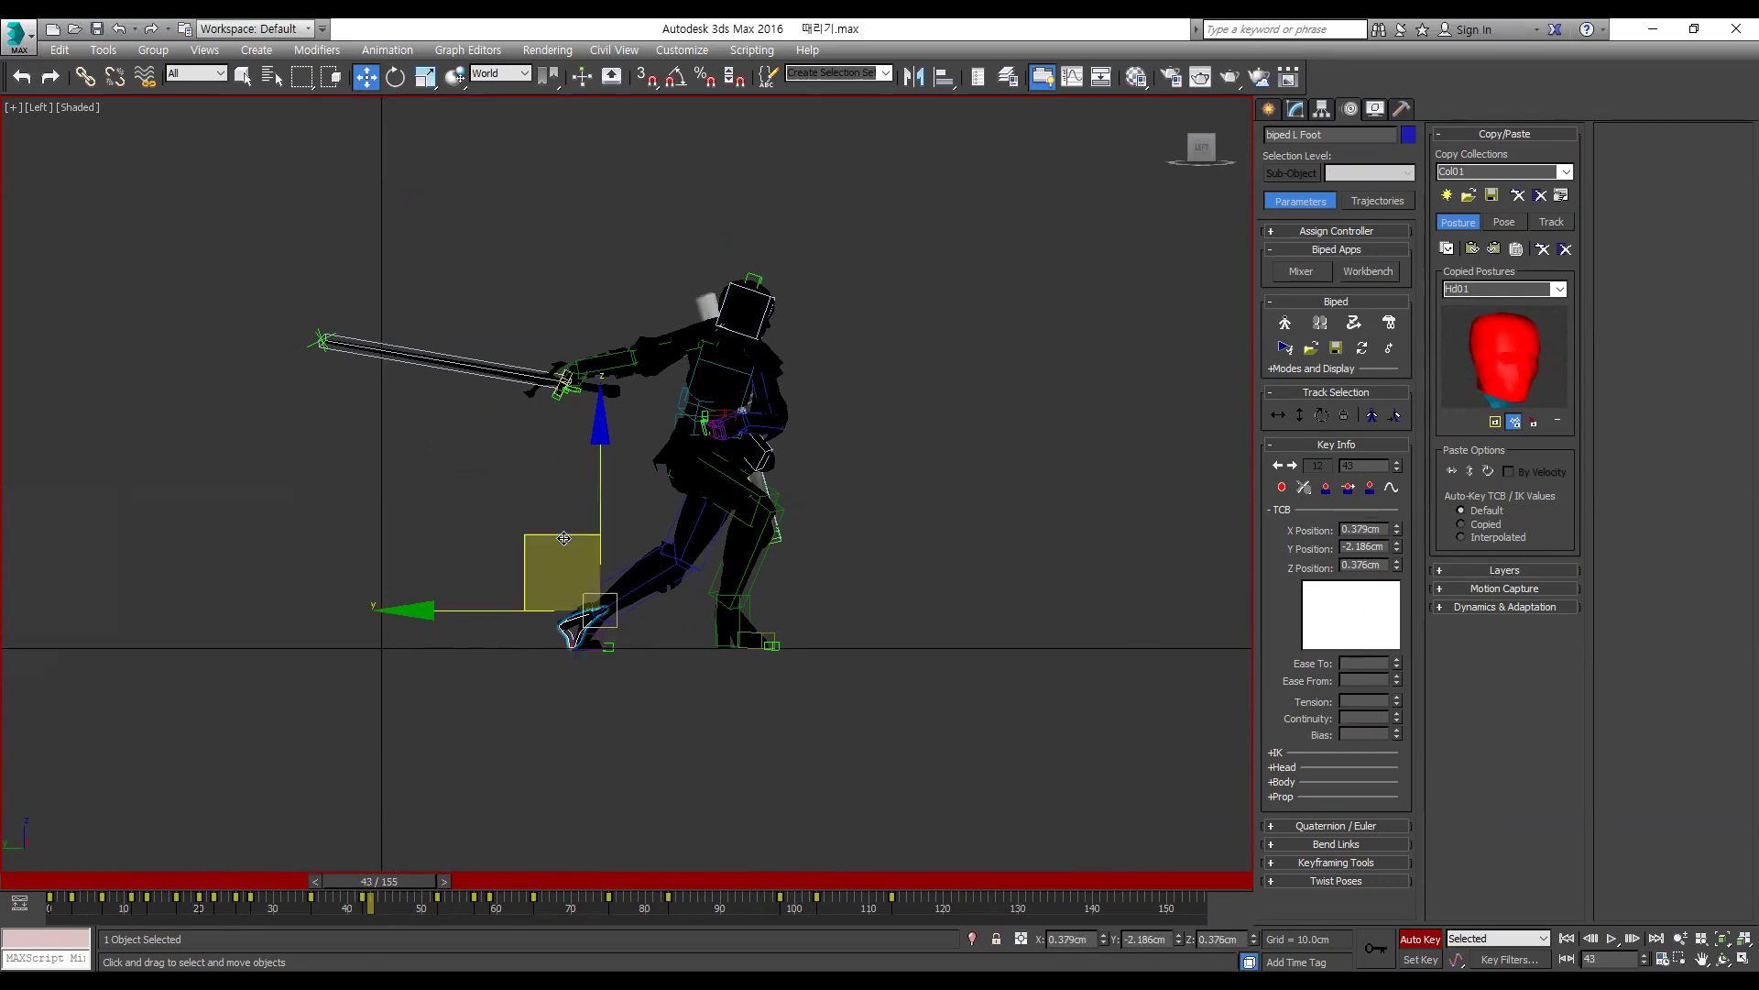
pyautogui.moveTo(548, 533); pyautogui.dragTo(524, 523)
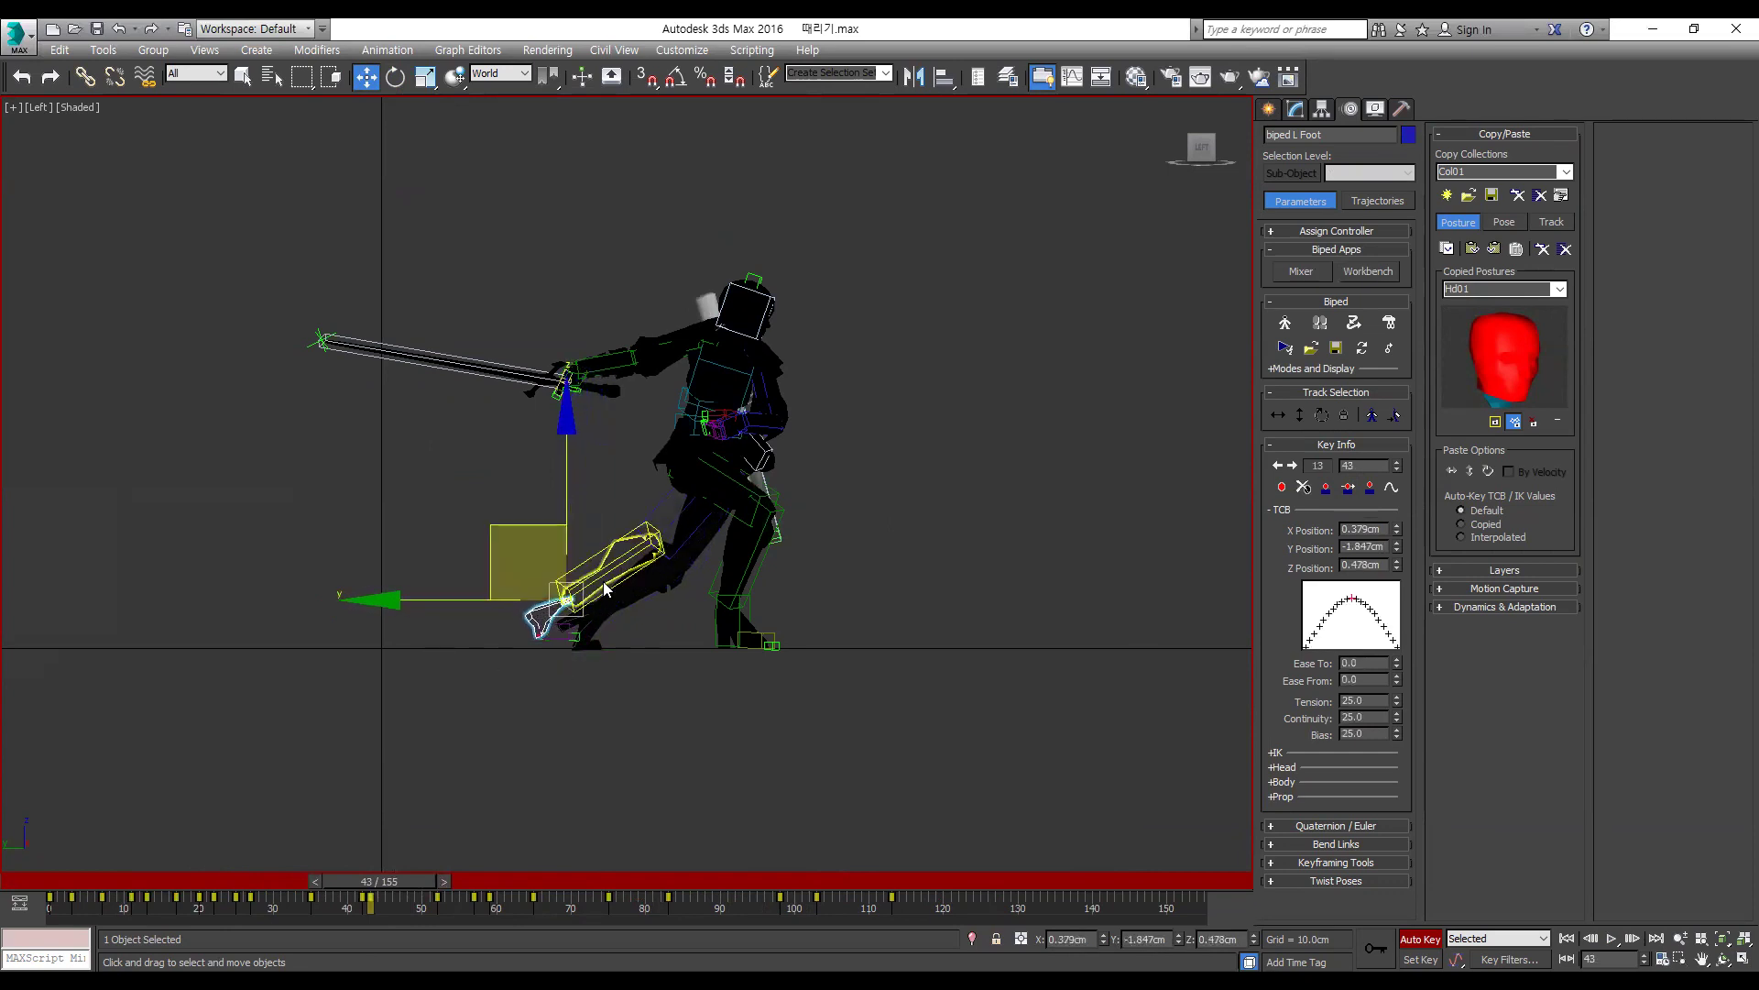
pyautogui.press(',')
pyautogui.press('.')
pyautogui.click(569, 626)
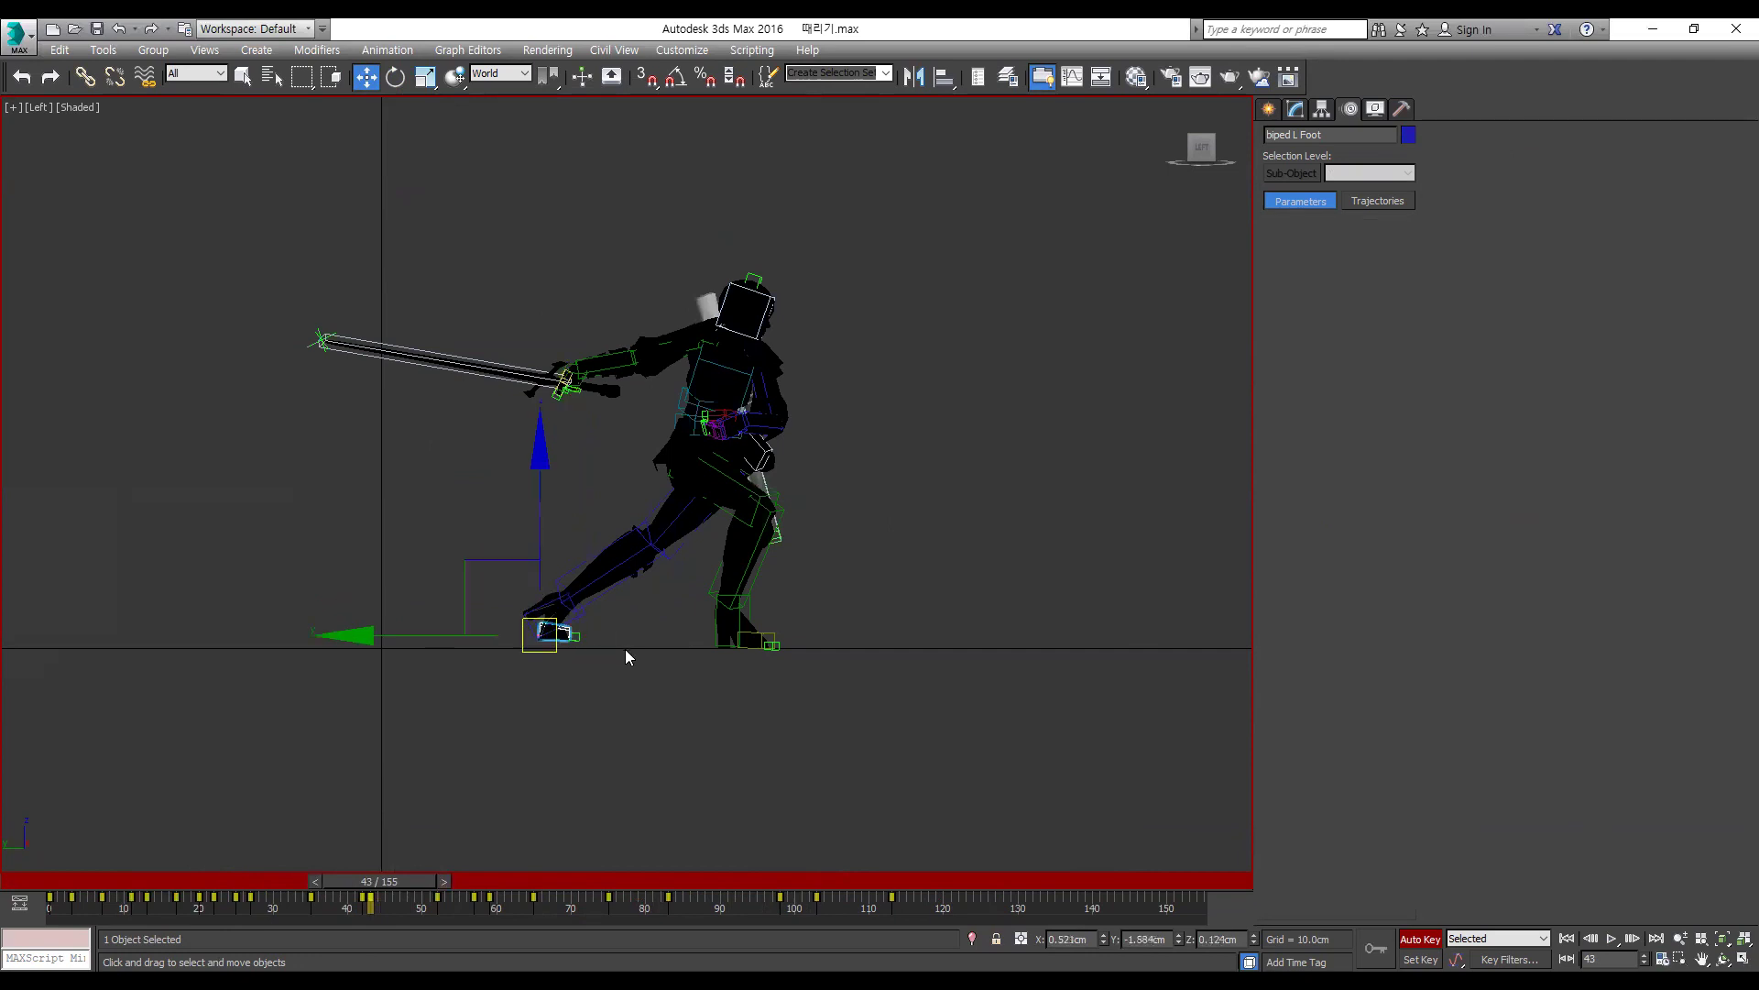
# Step: Rotate biped L Toe0 downward in Local coordinates at frame 43 to bend the left toe as the foot lifts
pyautogui.press('pagedown')
pyautogui.press('e')
pyautogui.rightClick(666, 600)
pyautogui.click(684, 556)
pyautogui.moveTo(709, 666); pyautogui.dragTo(711, 668)
# Step: Step back and forth around frames 43 to 45 to check the bent left toe during the foot lift
pyautogui.press(',')
pyautogui.press('.')
pyautogui.press(',')
pyautogui.press('.')
pyautogui.press('.')
pyautogui.press('.')
pyautogui.press('.')
pyautogui.press('.')
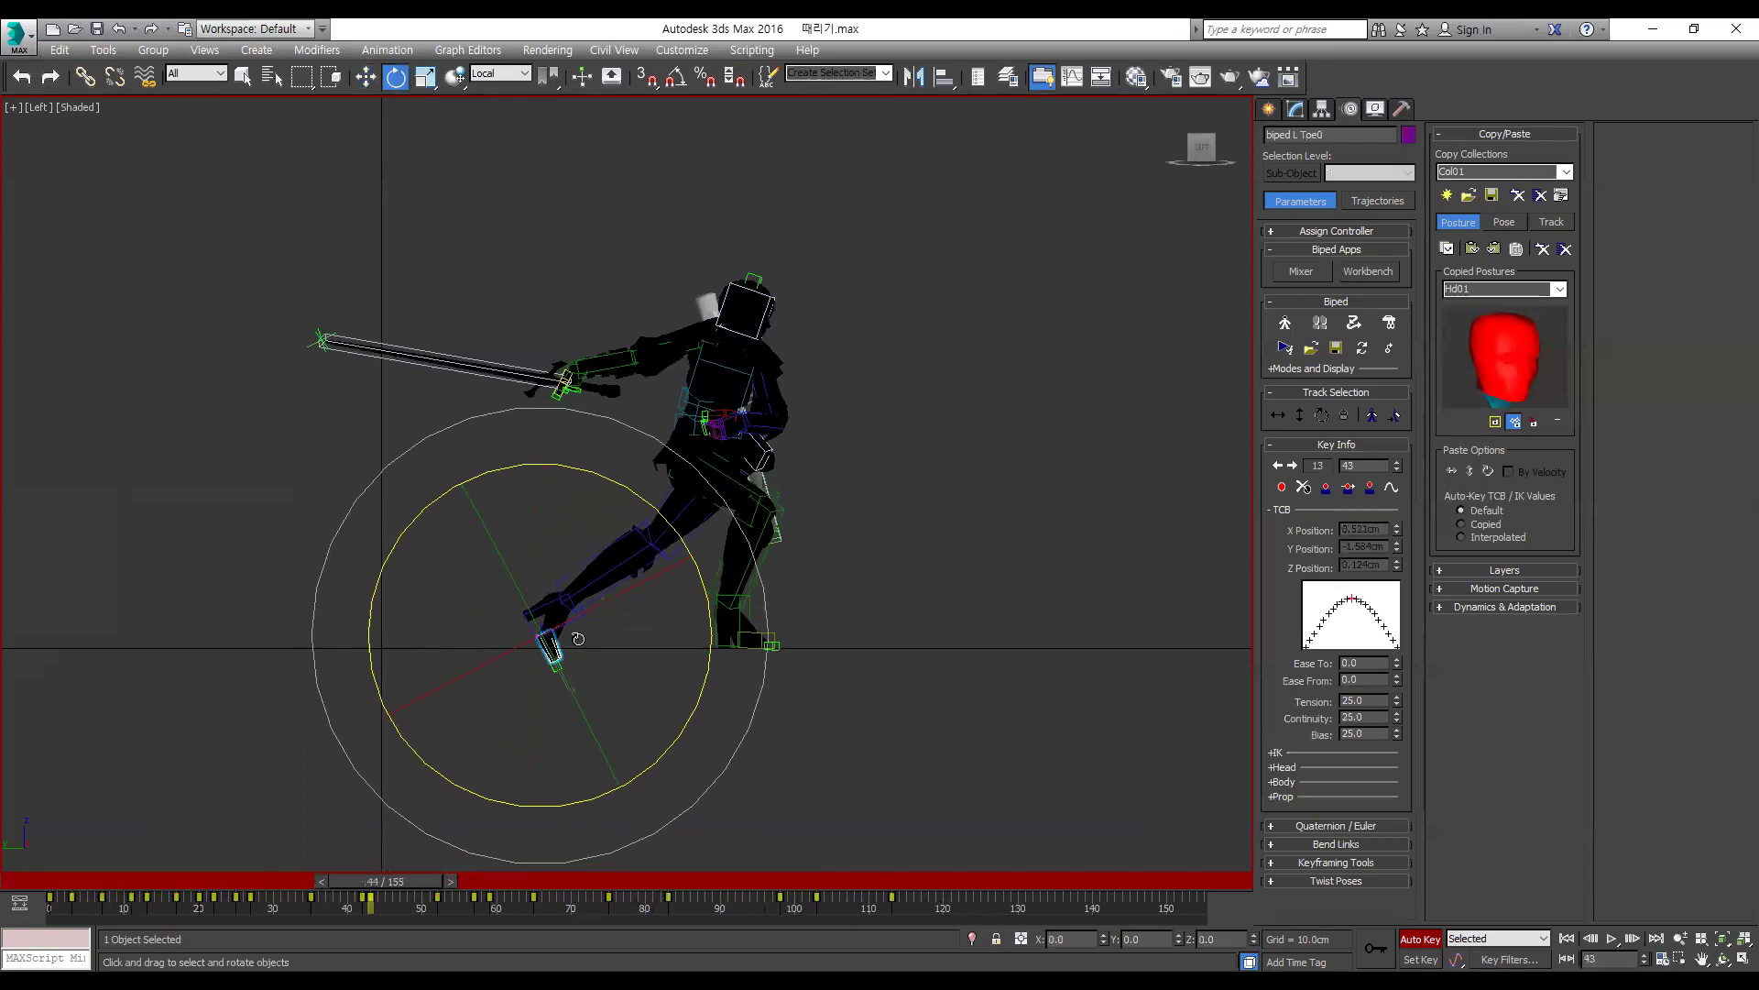
pyautogui.moveTo(451, 878); pyautogui.dragTo(443, 876)
pyautogui.press(',')
pyautogui.press(',')
pyautogui.press(',')
pyautogui.press(',')
pyautogui.press('r')
pyautogui.press('e')
pyautogui.press('.')
pyautogui.press('.')
pyautogui.press('.')
# Step: Move biped L Foot backward and up at frame 47 to about Y -4.47 cm, Z 0.66 cm
pyautogui.press('w')
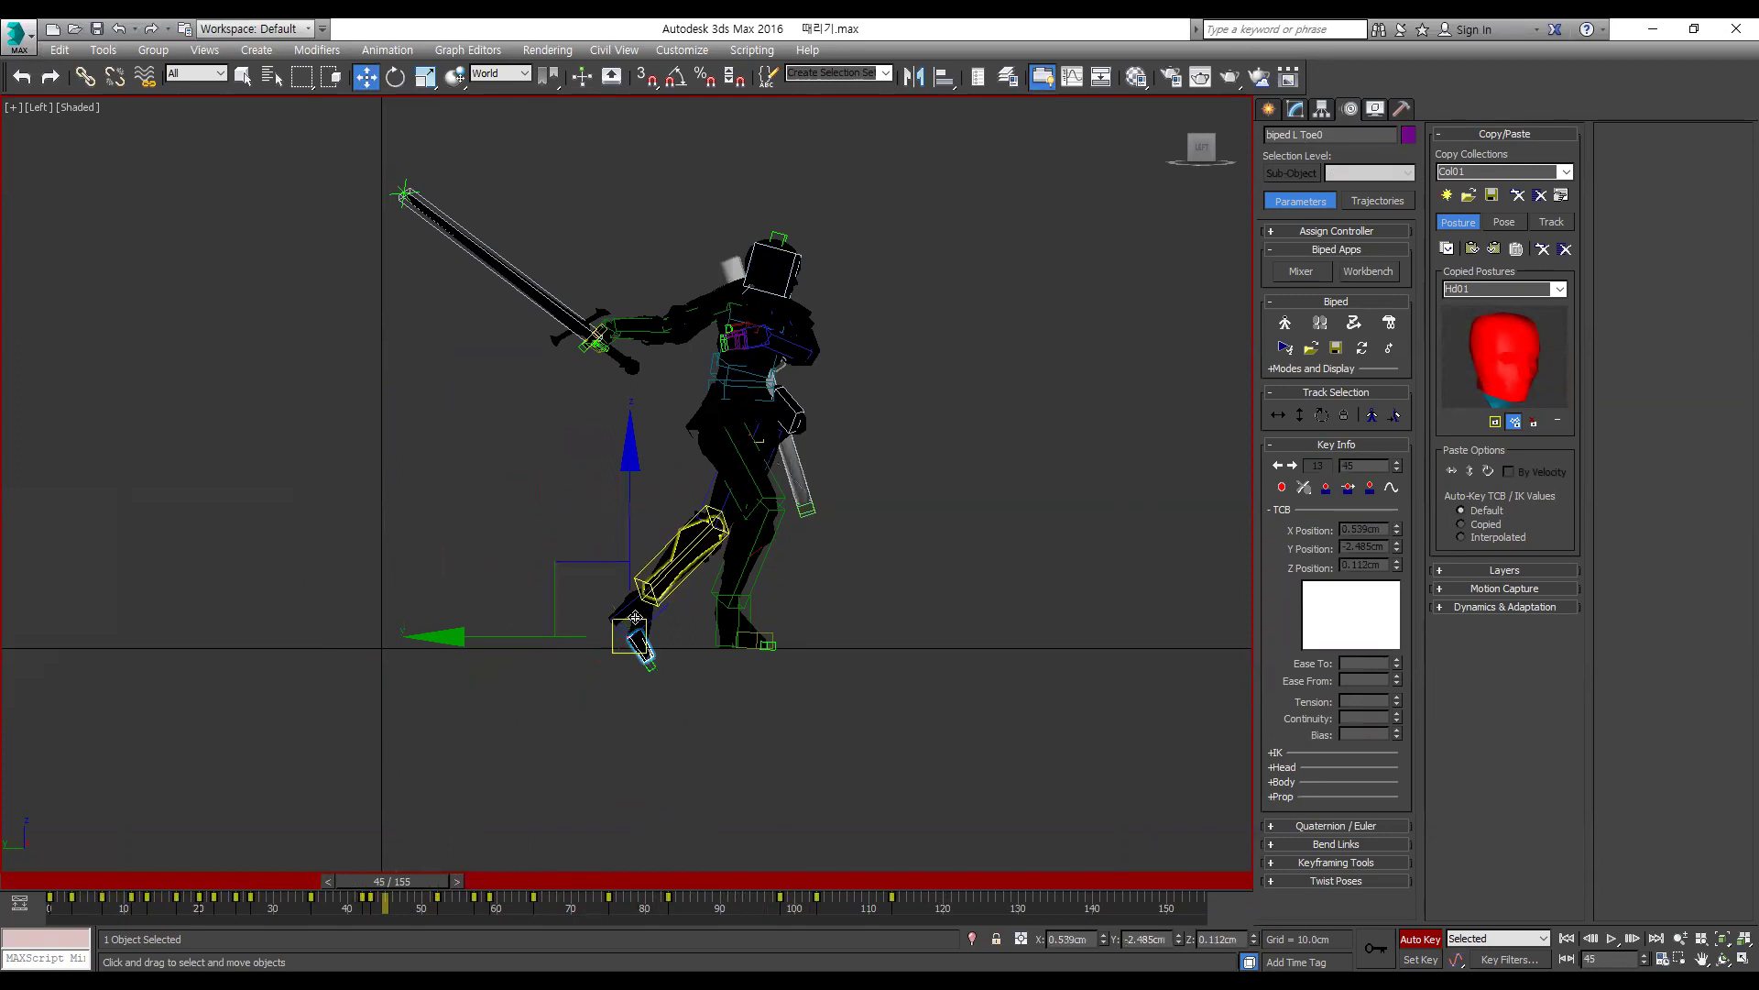
pyautogui.click(656, 614)
pyautogui.press(',')
pyautogui.press(',')
pyautogui.press('.')
pyautogui.press('.')
pyautogui.press('.')
pyautogui.press('.')
pyautogui.press('.')
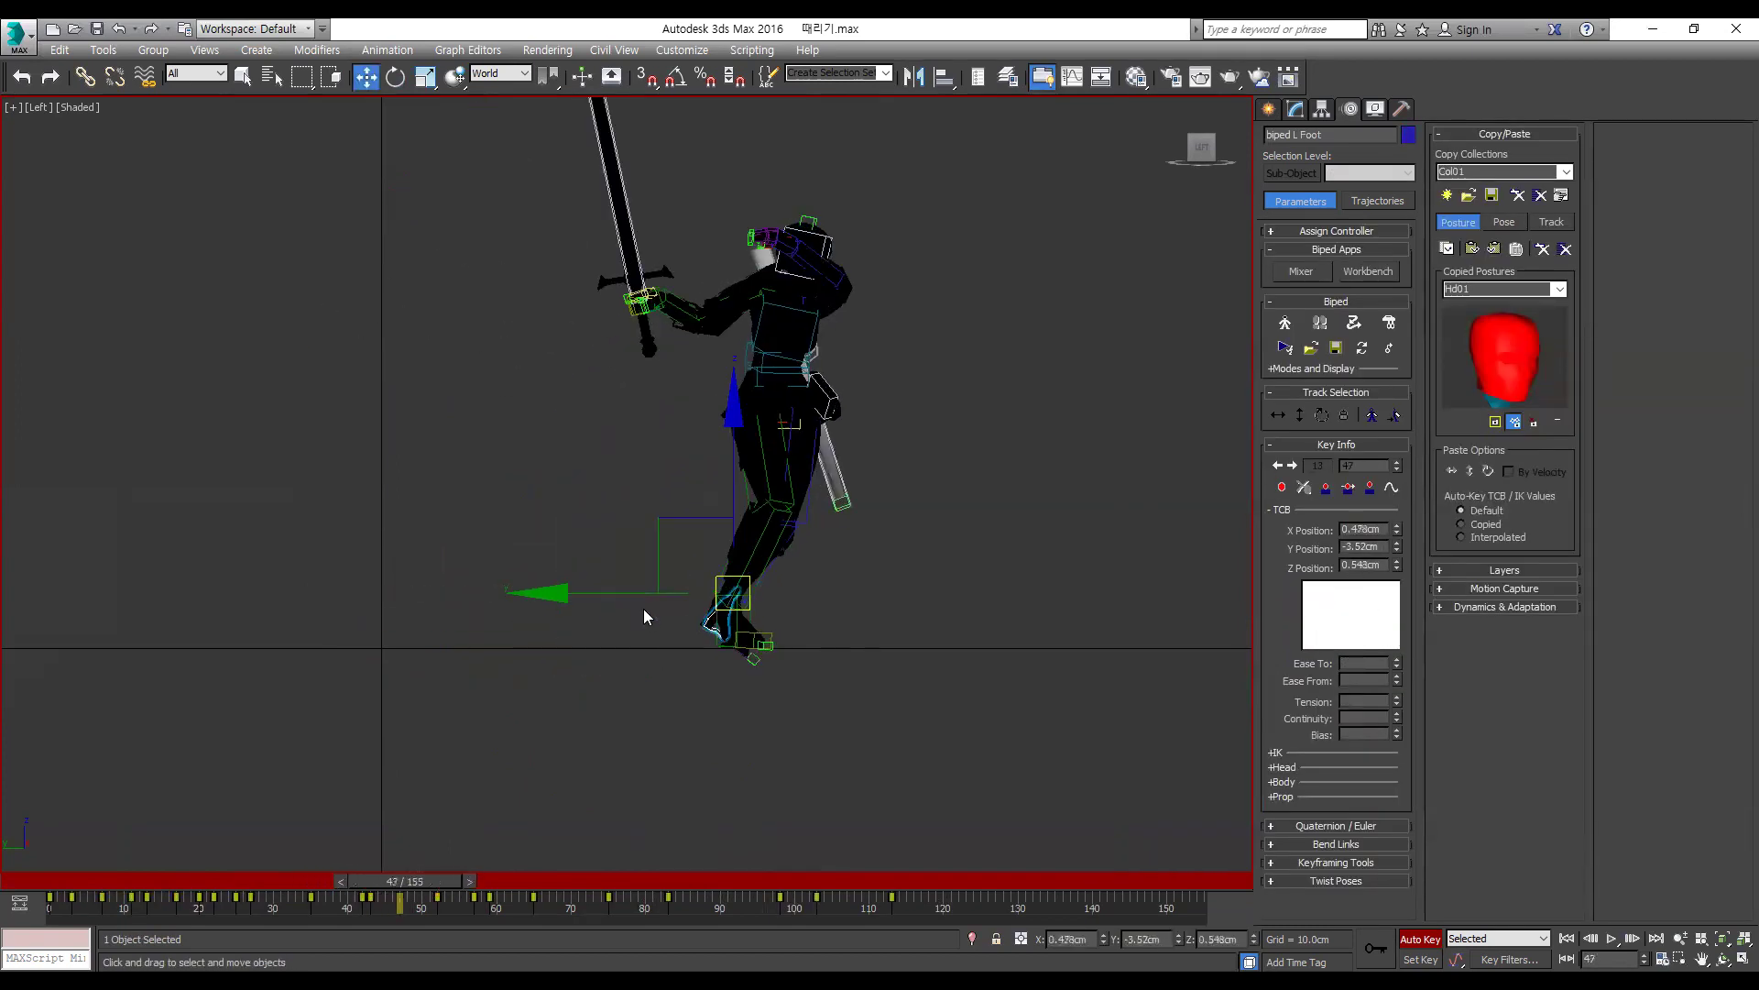
pyautogui.moveTo(694, 518); pyautogui.dragTo(786, 506)
# Step: Step forward to frame 52 and replay the attack to check the left foot's new path
pyautogui.press('.')
pyautogui.press('.')
pyautogui.press('.')
pyautogui.press('.')
pyautogui.press('.')
pyautogui.press('.')
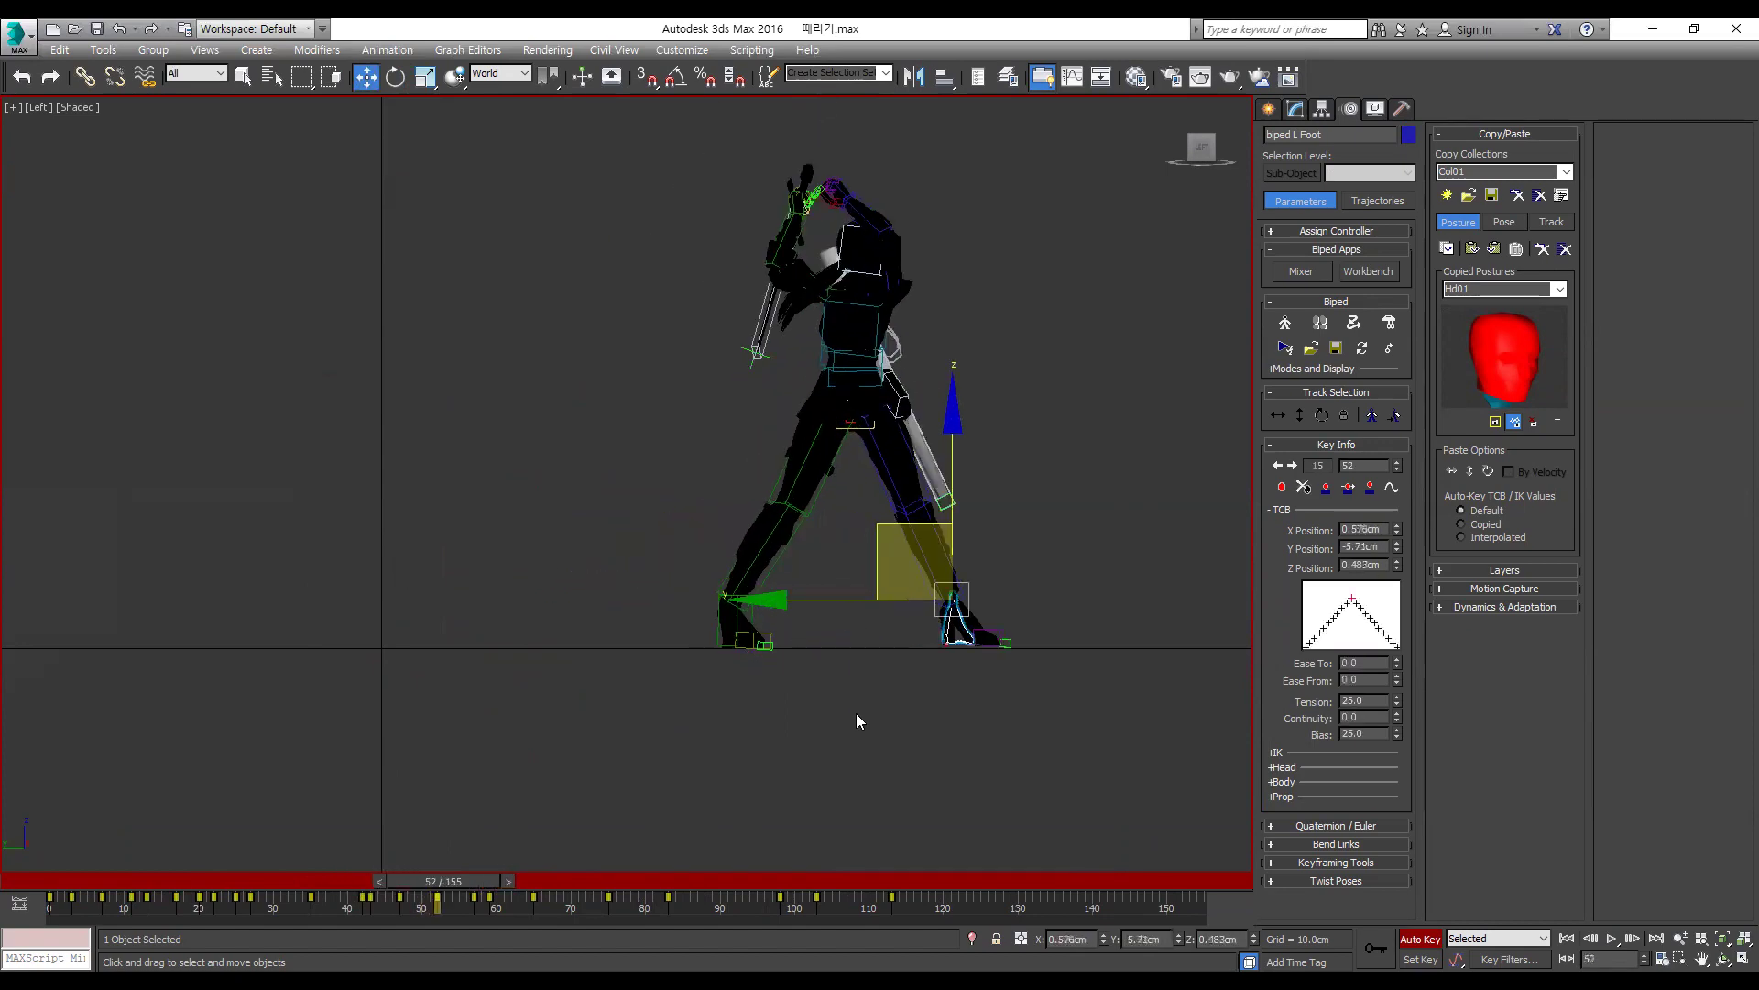
pyautogui.click(284, 879)
pyautogui.press('/')
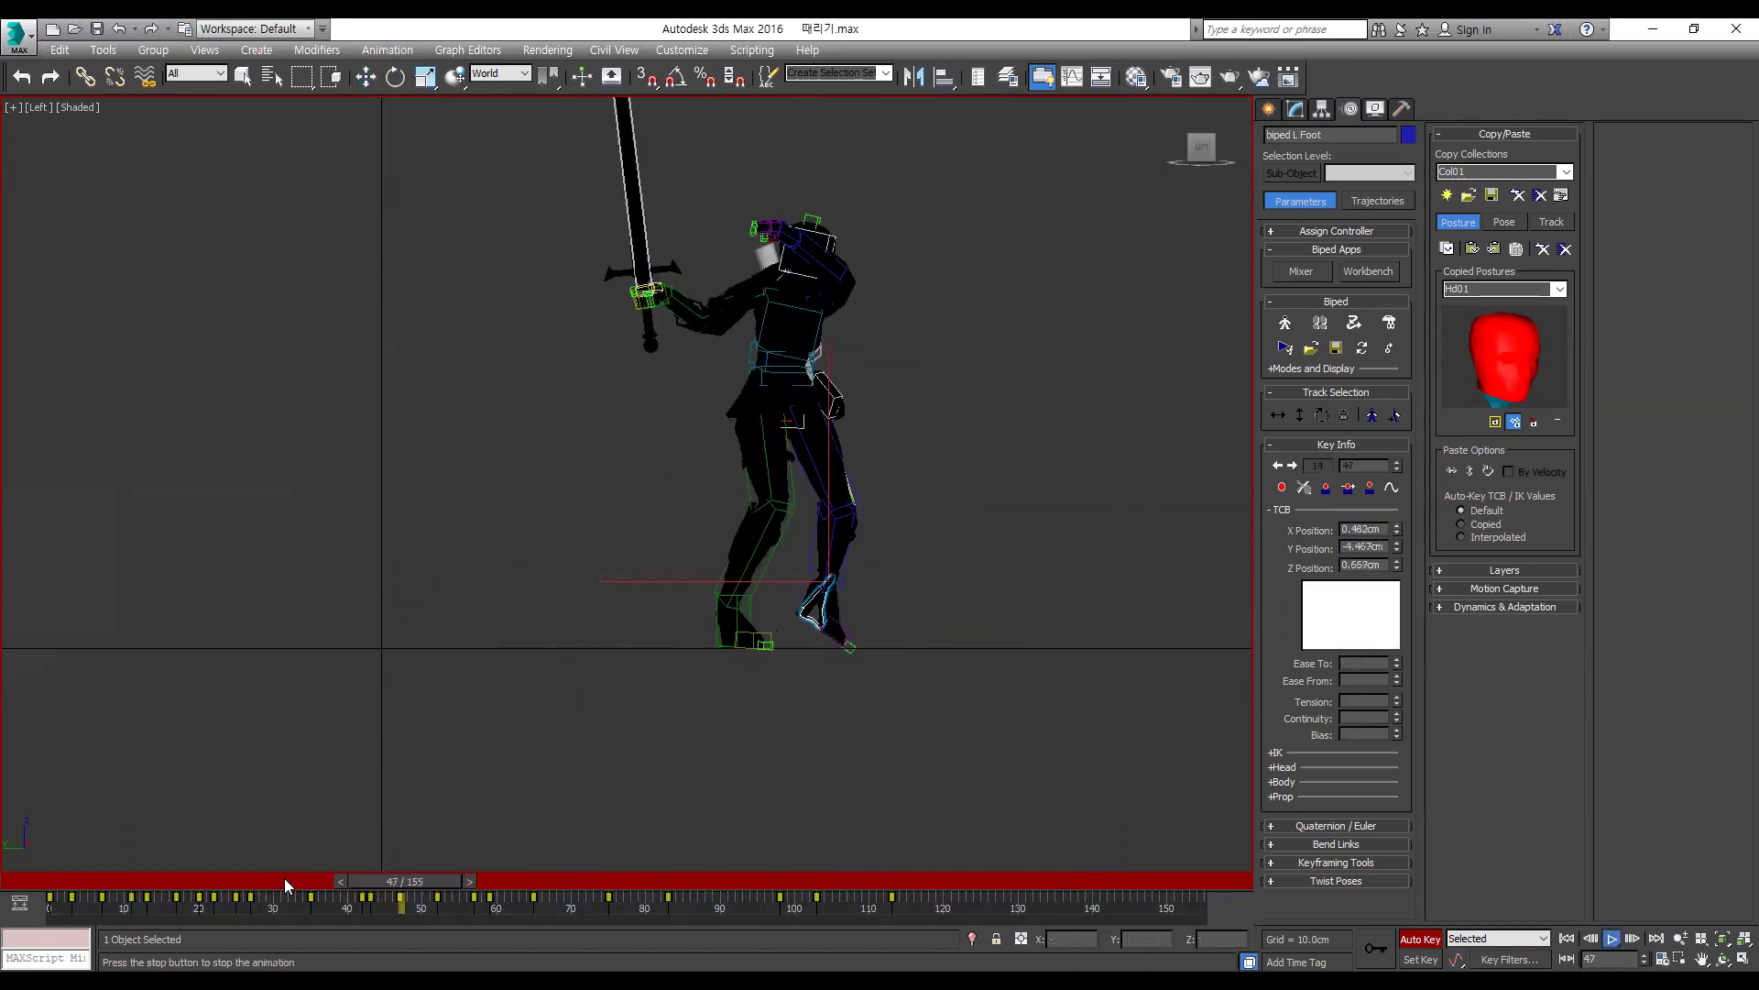
pyautogui.click(284, 878)
pyautogui.click(284, 878)
pyautogui.press('/')
# Step: Select the biped's Body Horizontal track and step around frames 40 to 43 to examine the hip movement
pyautogui.click(1279, 417)
pyautogui.press('.')
pyautogui.press('.')
pyautogui.press('.')
pyautogui.press('.')
pyautogui.press('.')
pyautogui.press('.')
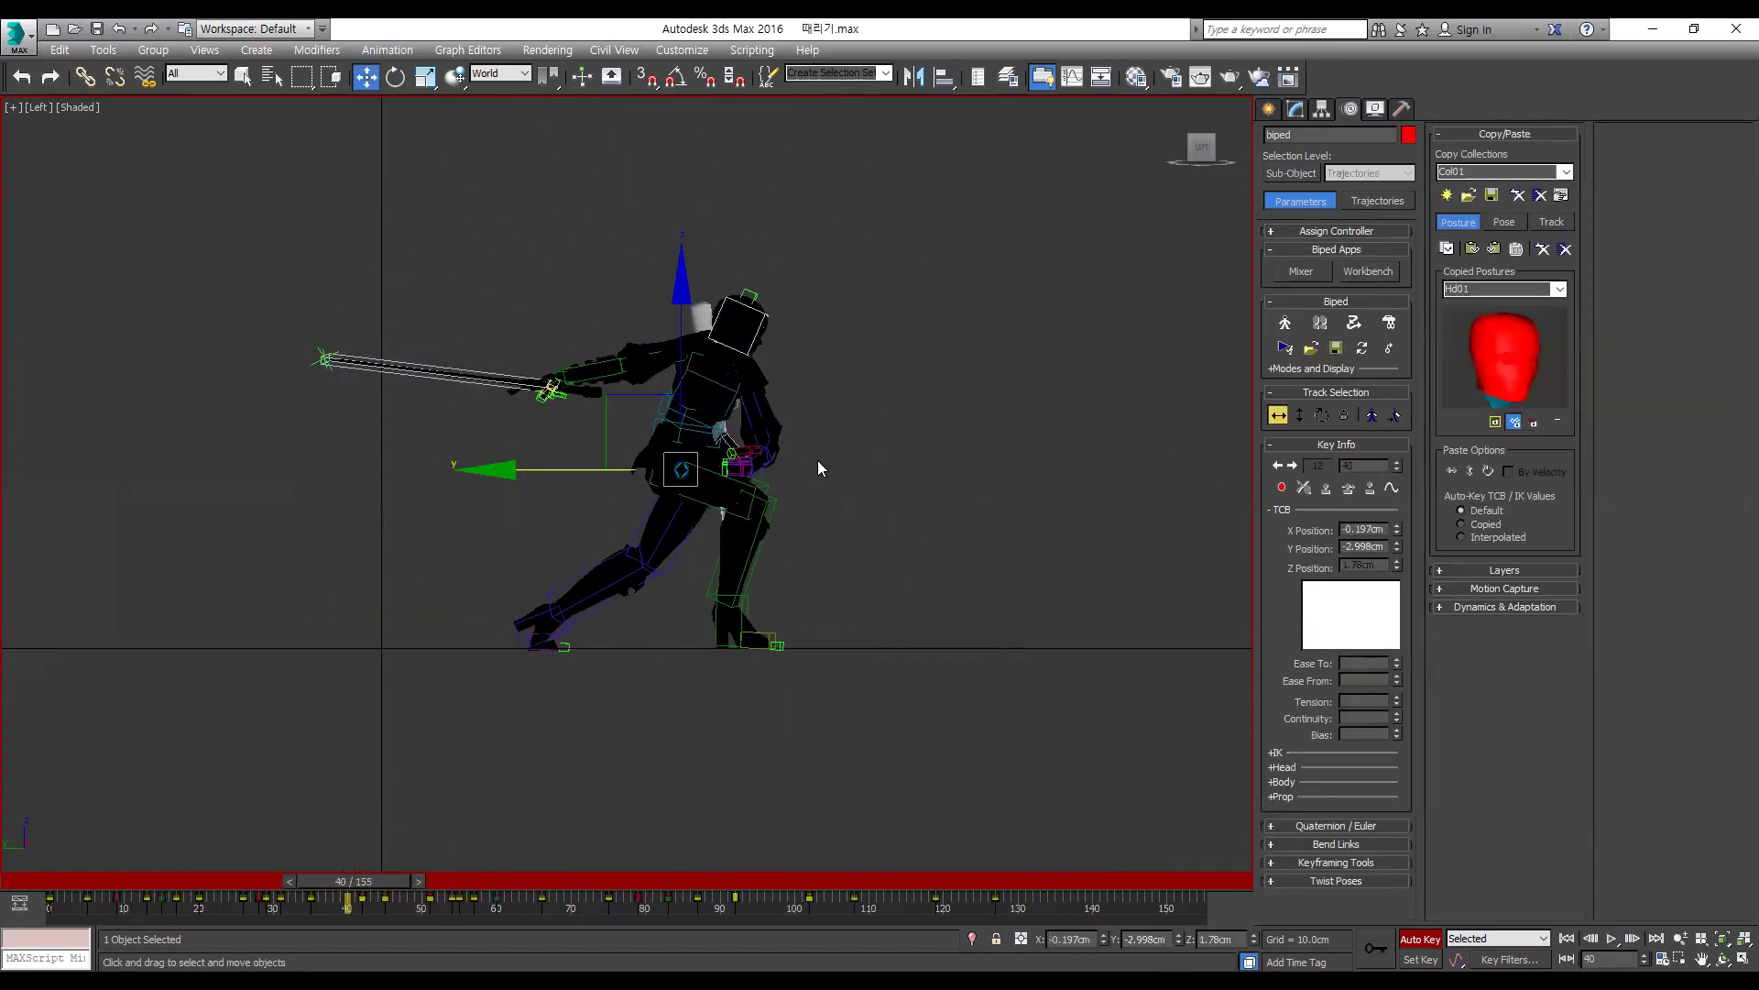
pyautogui.press(',')
pyautogui.press(',')
pyautogui.press(',')
pyautogui.press('.')
pyautogui.press('.')
pyautogui.press('.')
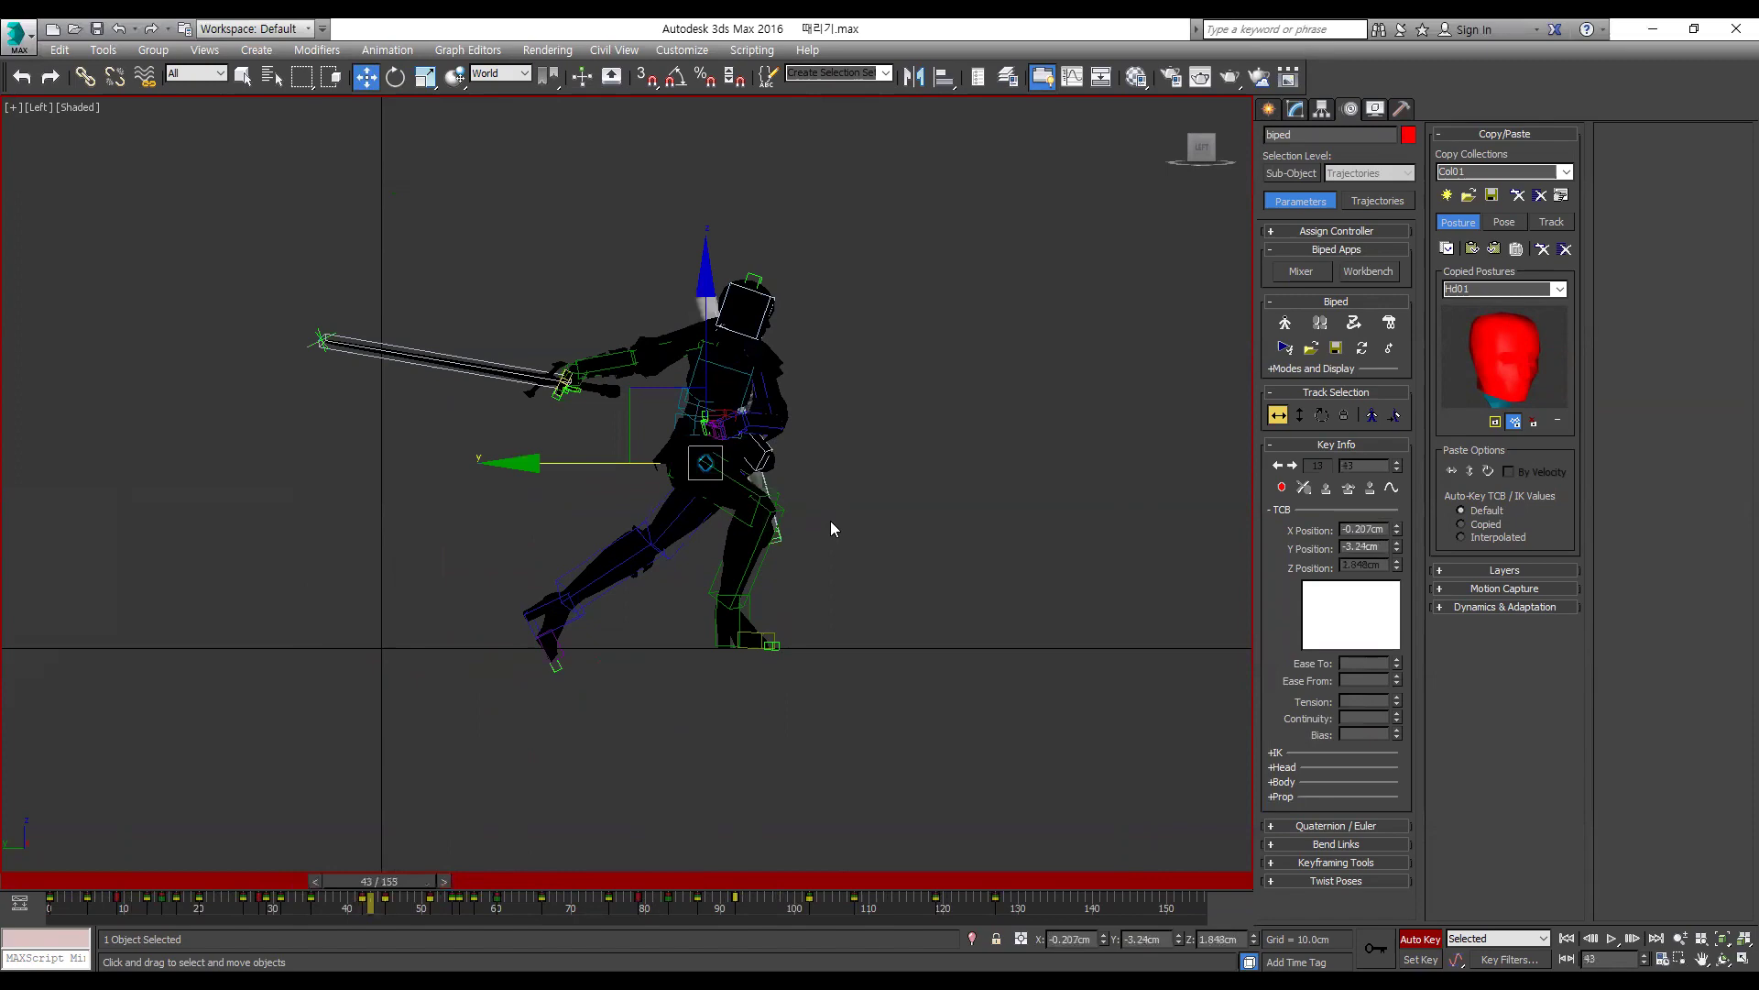
# Step: Move the biped body horizontally at frame 44 to about Y -3.57 cm
pyautogui.press(',')
pyautogui.press(',')
pyautogui.press('.')
pyautogui.press('.')
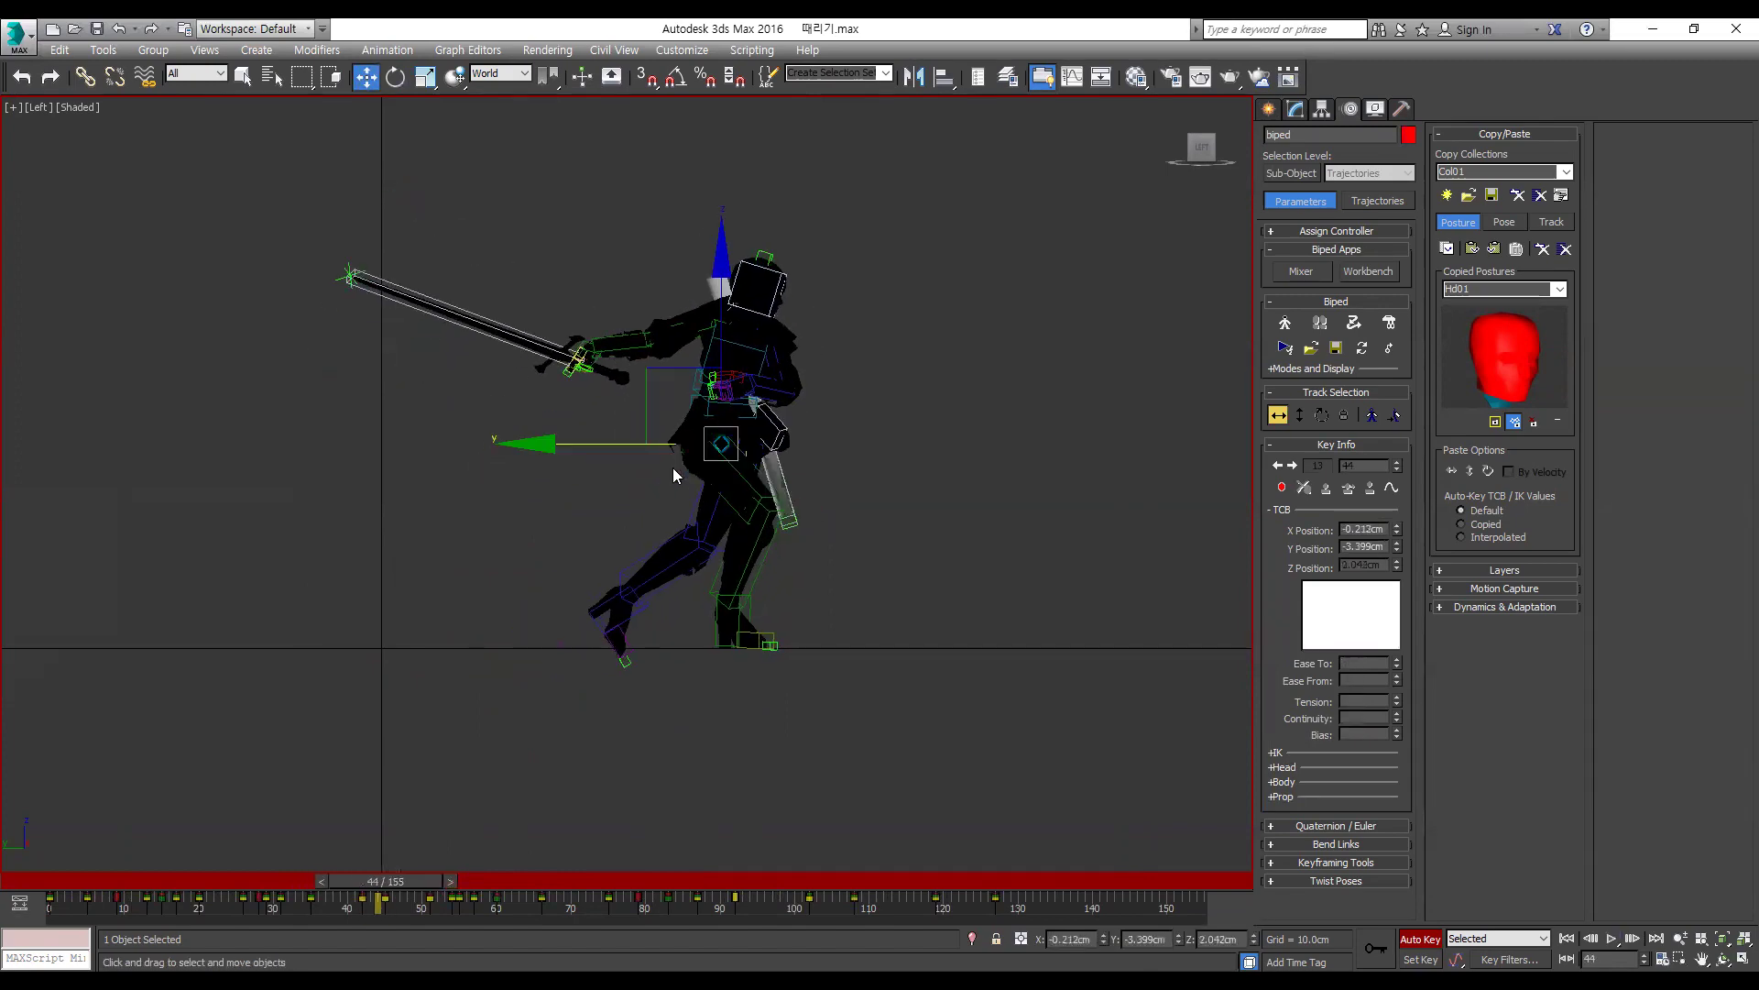
pyautogui.press('.')
pyautogui.press('.')
pyautogui.press('.')
pyautogui.press('.')
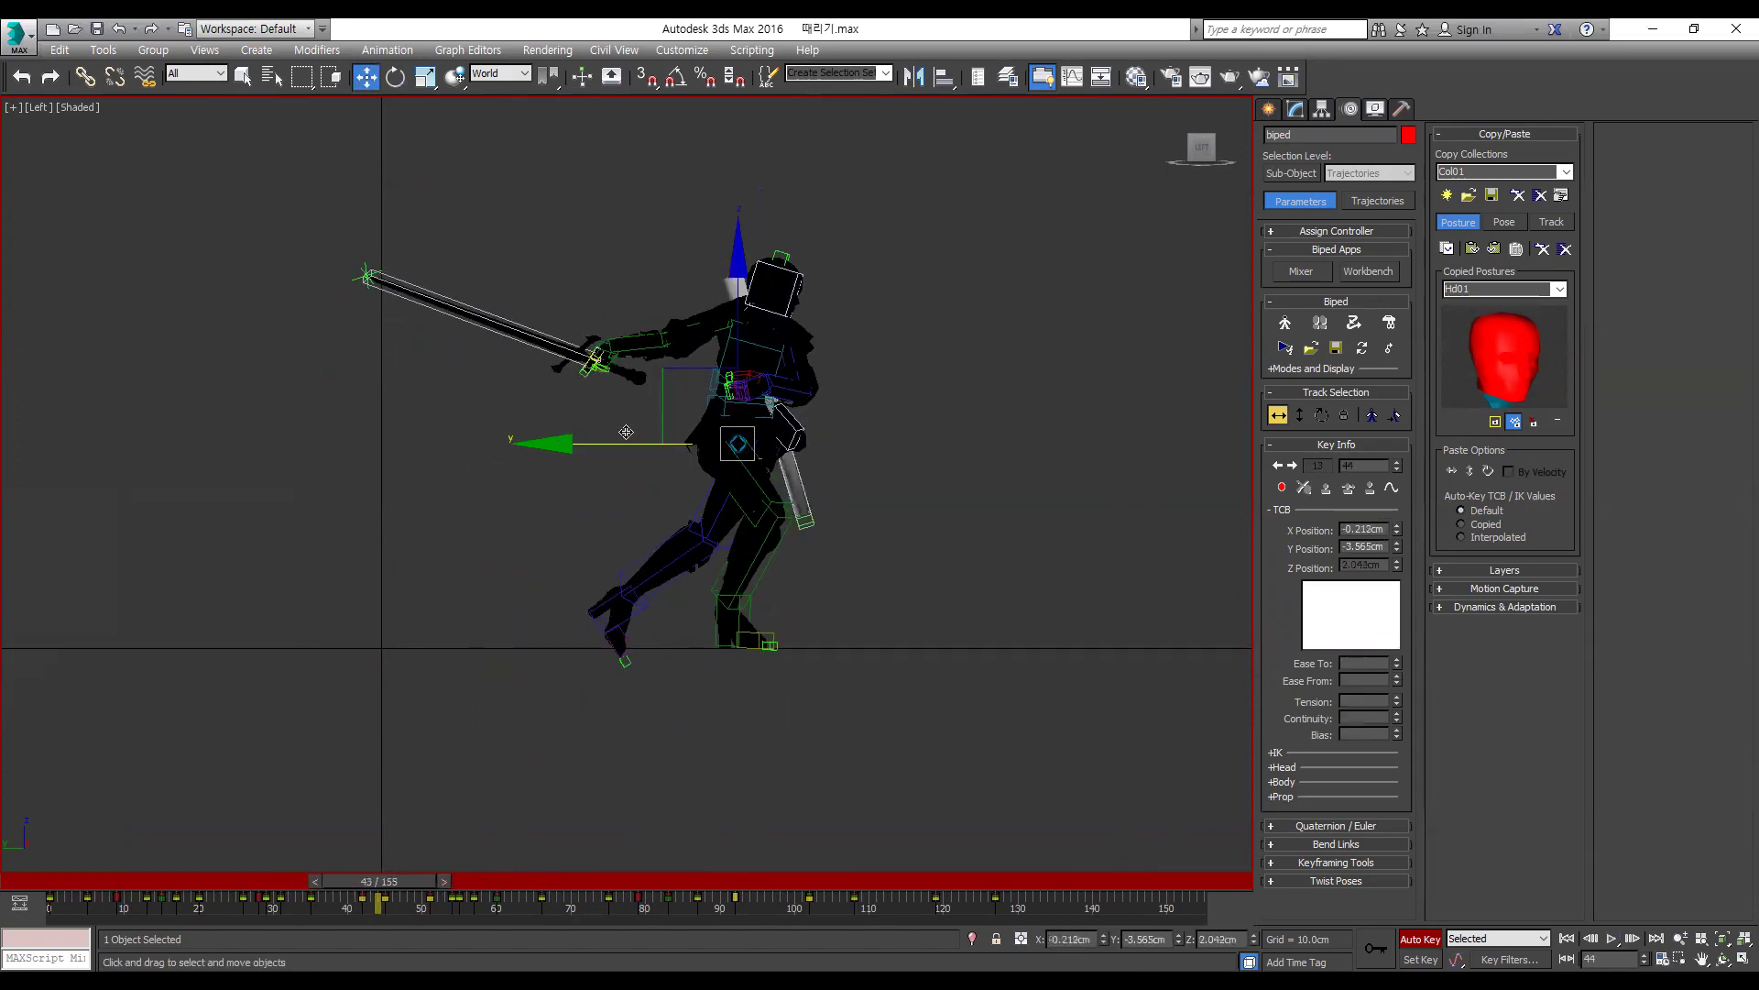
# Step: Step forward to frame 59 and replay the sequence to check the body's travel over the step
pyautogui.press('.')
pyautogui.press('.')
pyautogui.press('.')
pyautogui.press('.')
pyautogui.press('.')
pyautogui.press('.')
pyautogui.press('.')
pyautogui.press('.')
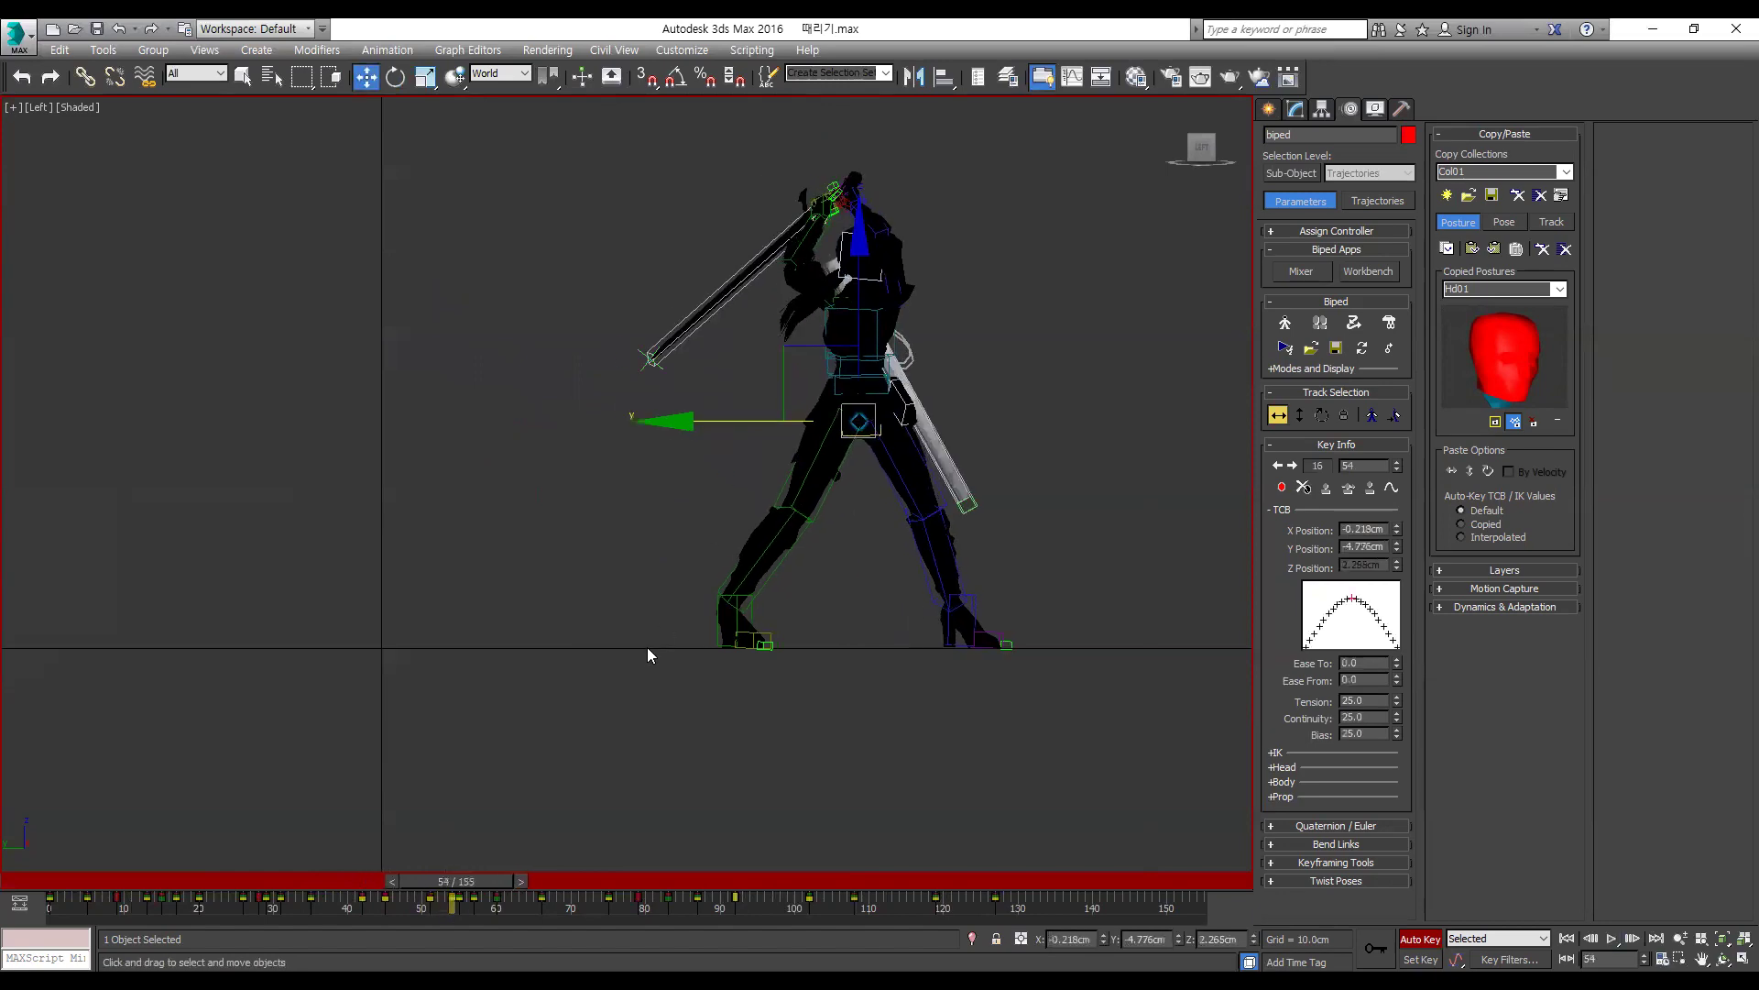
pyautogui.press('.')
pyautogui.press('.')
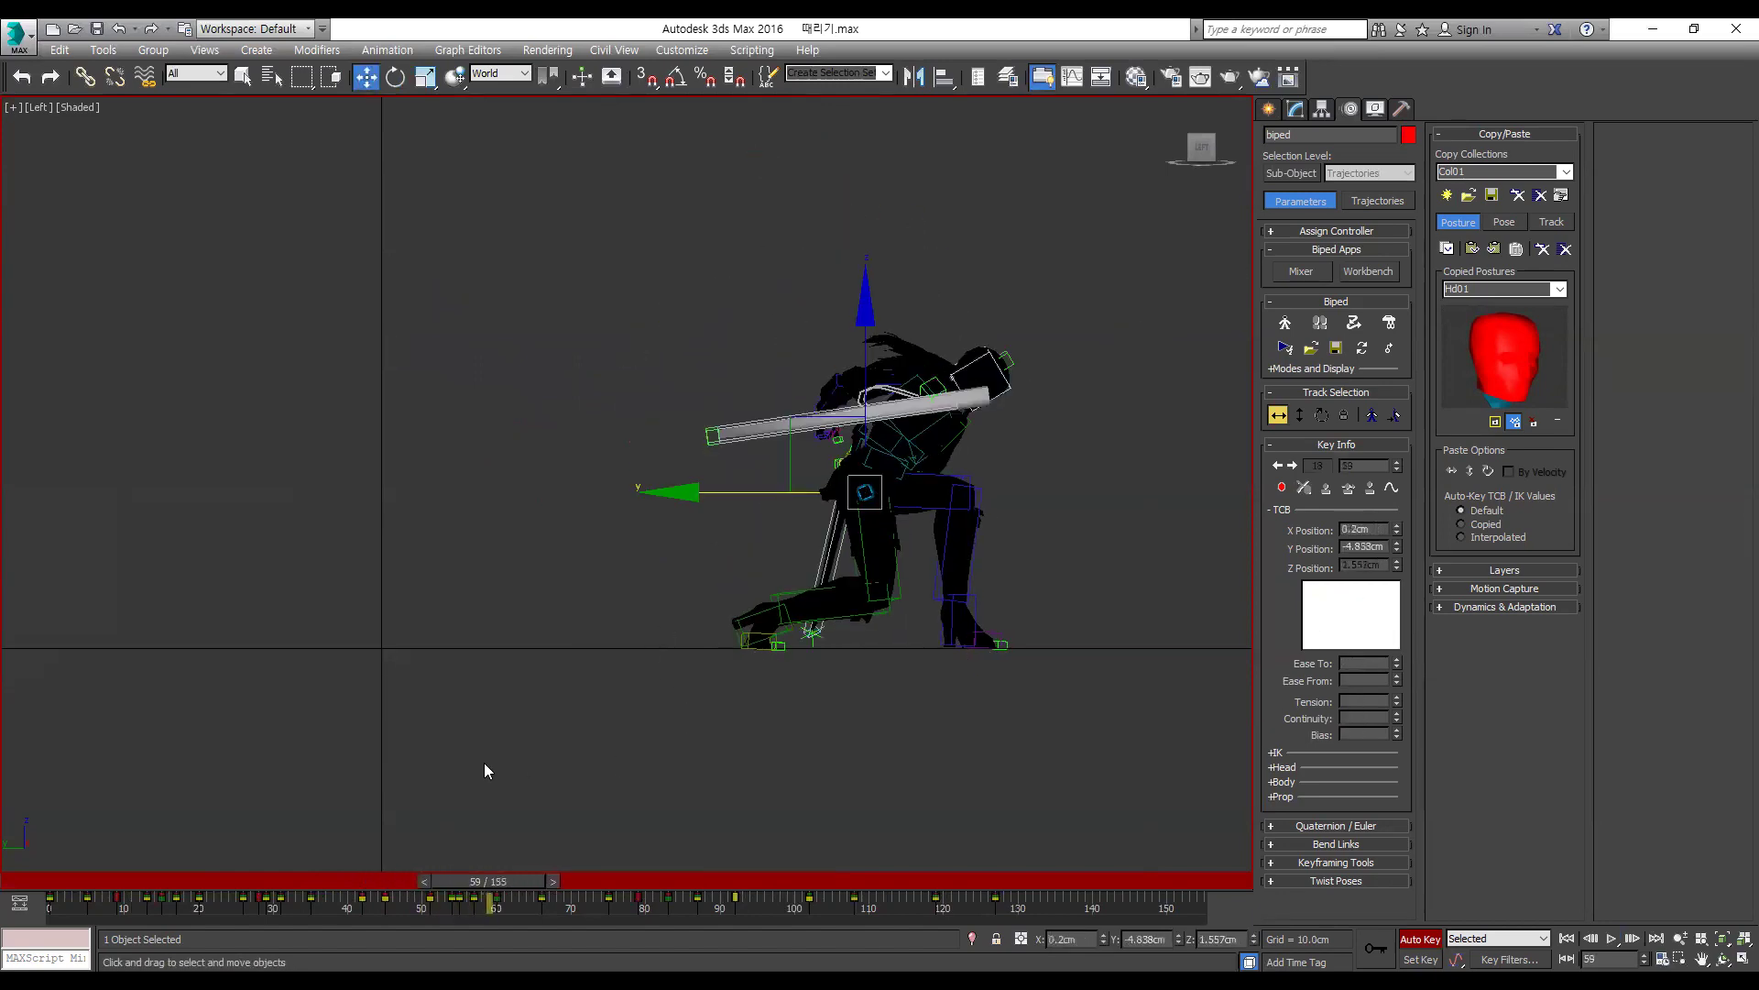
pyautogui.press('/')
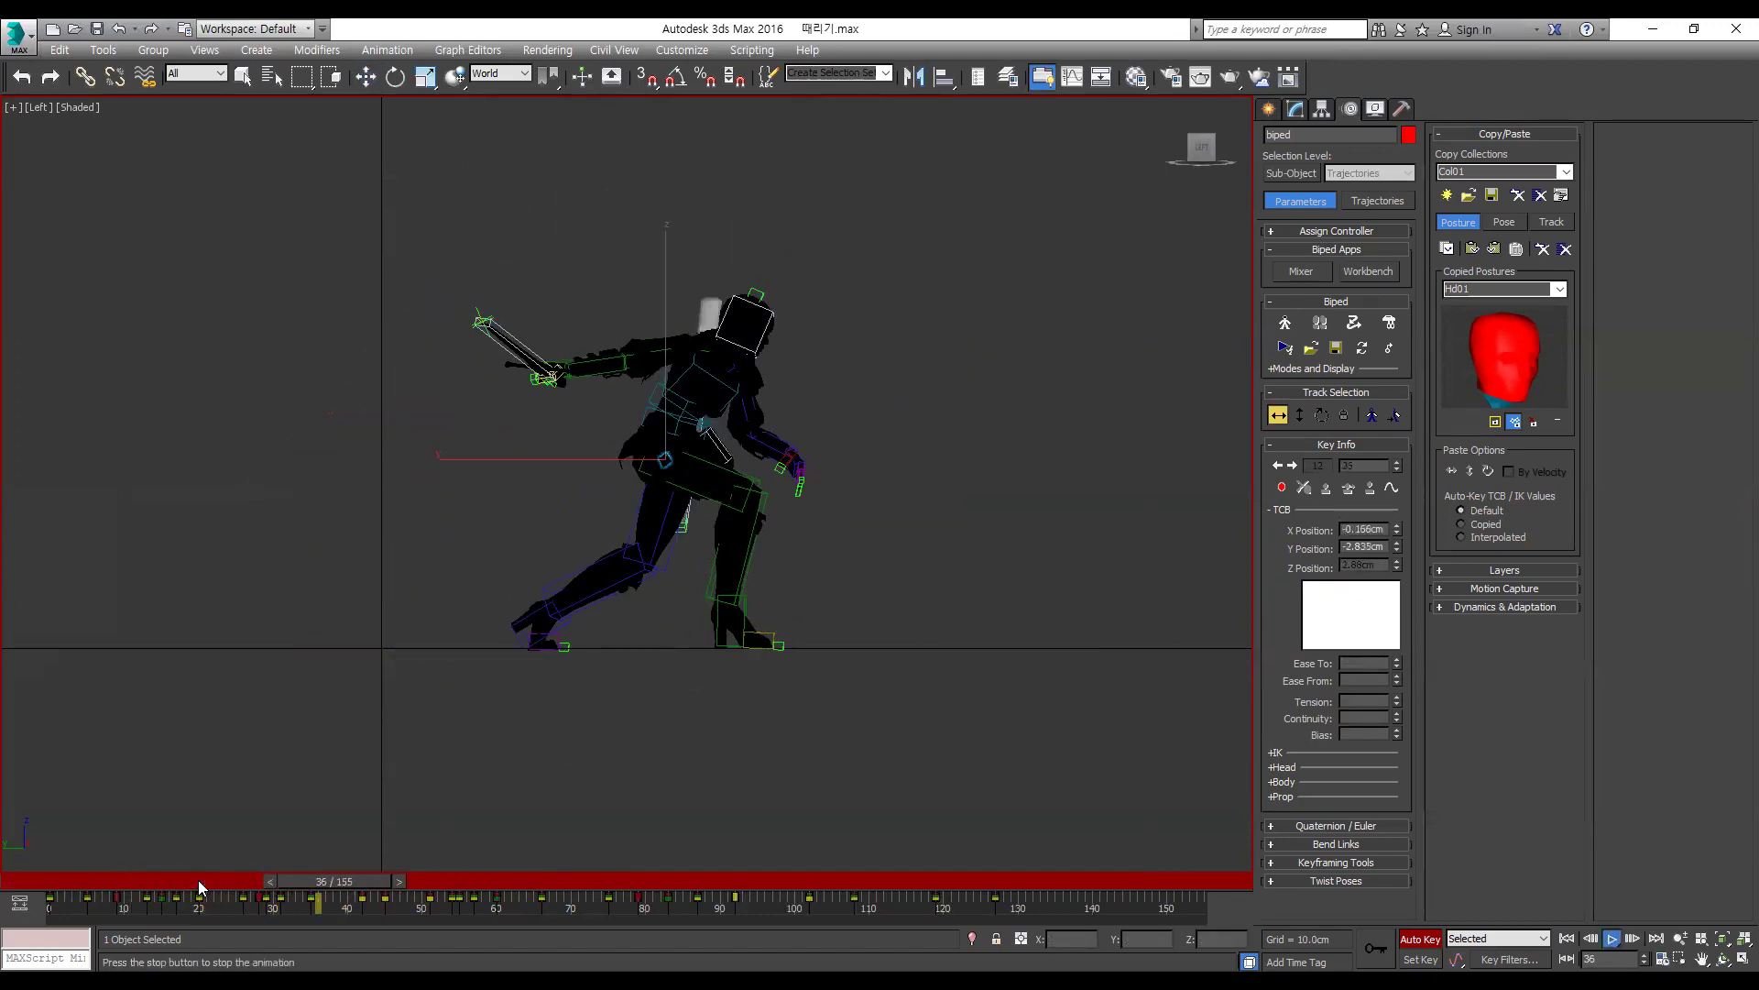
pyautogui.press('/')
pyautogui.press('/')
# Step: Lower the biped body at frame 35 to a Z position of about 1.79 cm
pyautogui.press('.')
pyautogui.press('.')
pyautogui.press('.')
pyautogui.press('.')
pyautogui.press('.')
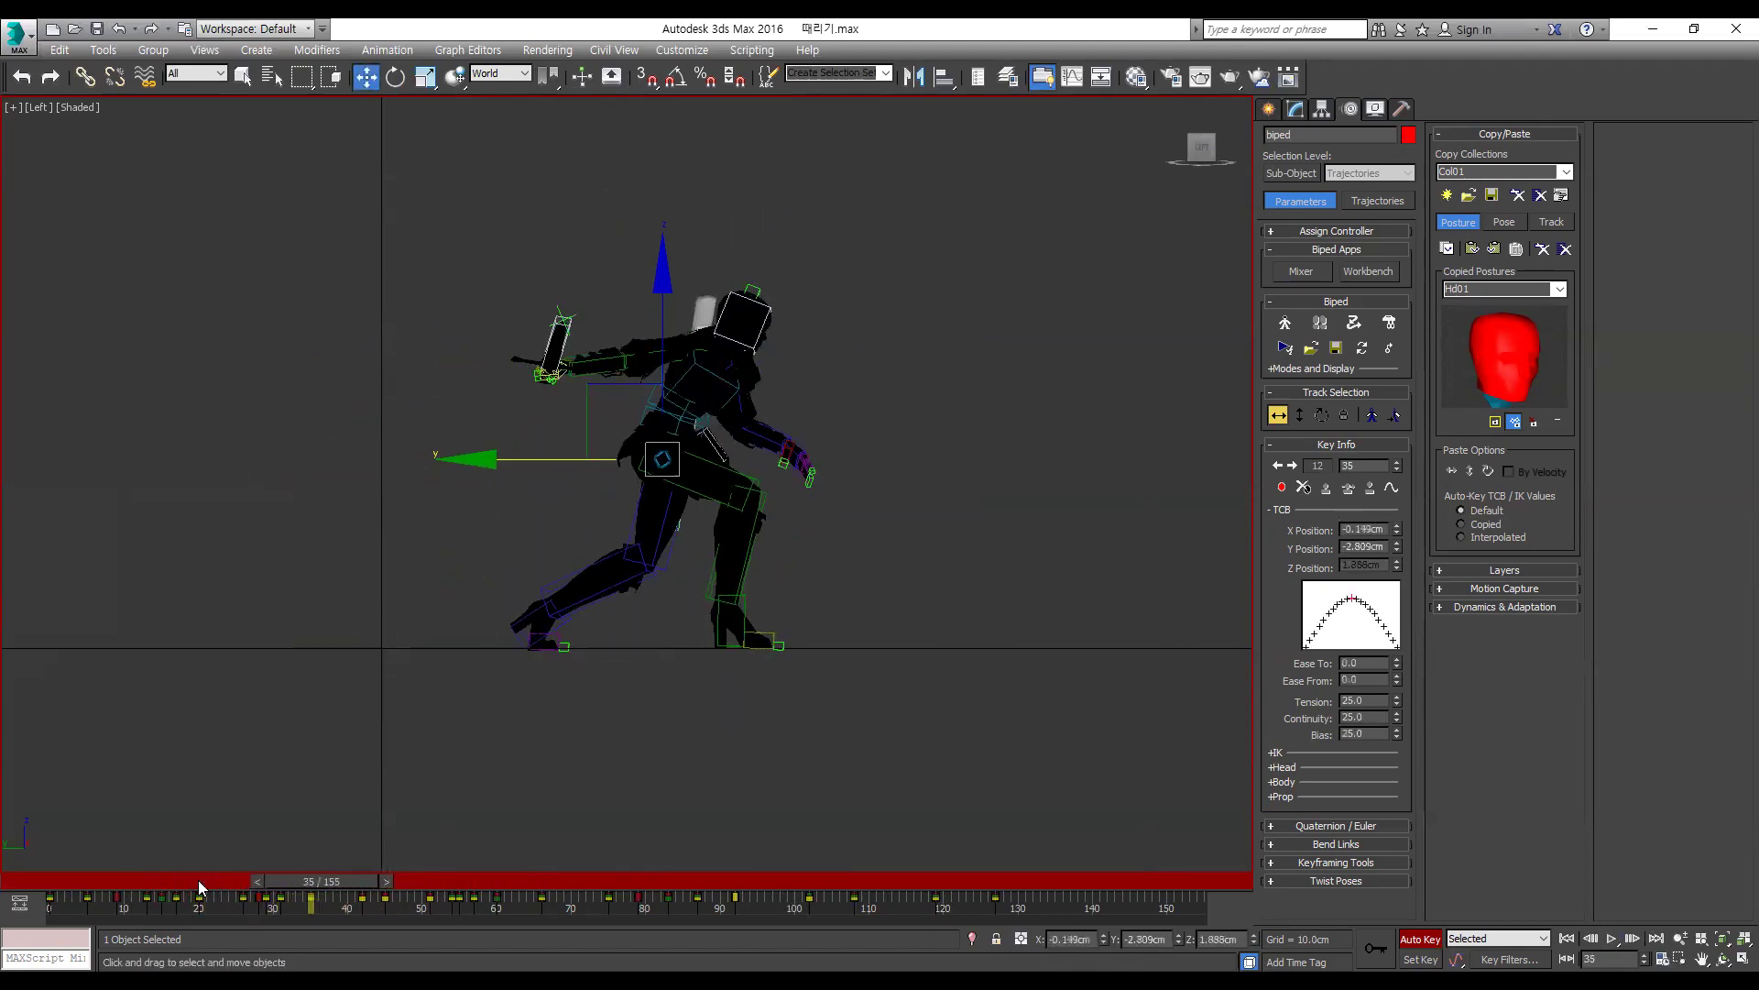
pyautogui.moveTo(195, 883); pyautogui.dragTo(263, 881)
pyautogui.press('.')
pyautogui.press('.')
pyautogui.press('.')
pyautogui.press('.')
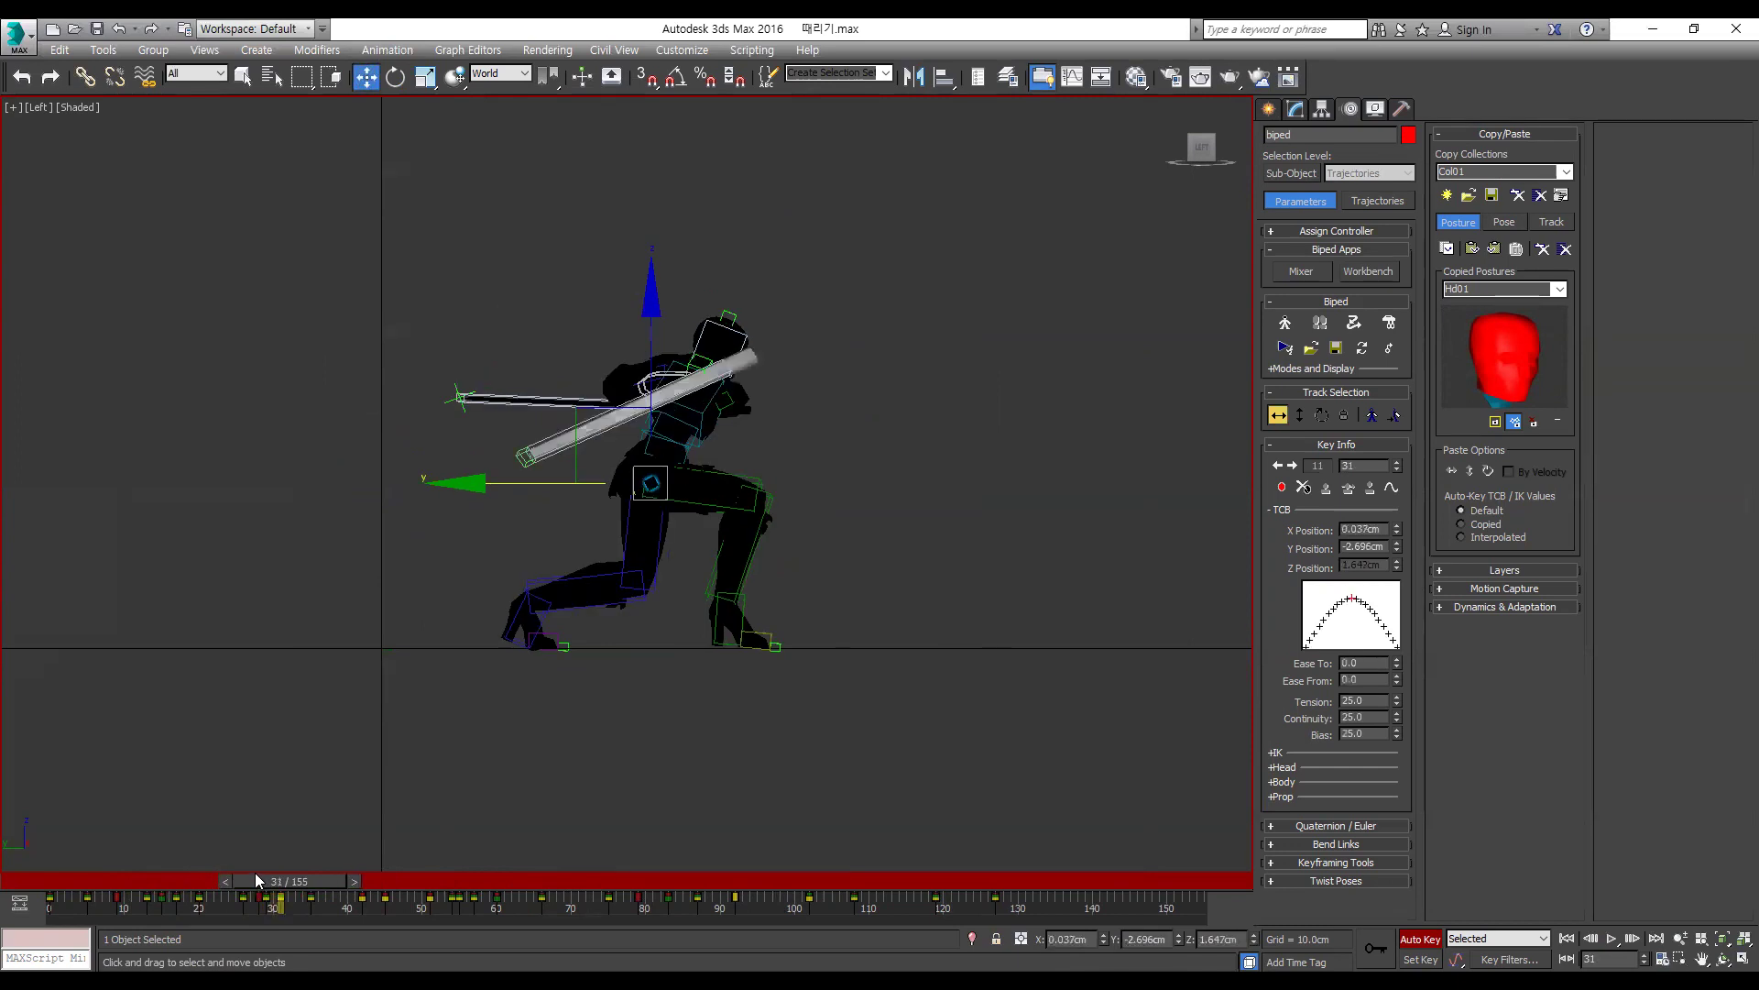
pyautogui.press('.')
pyautogui.press('.')
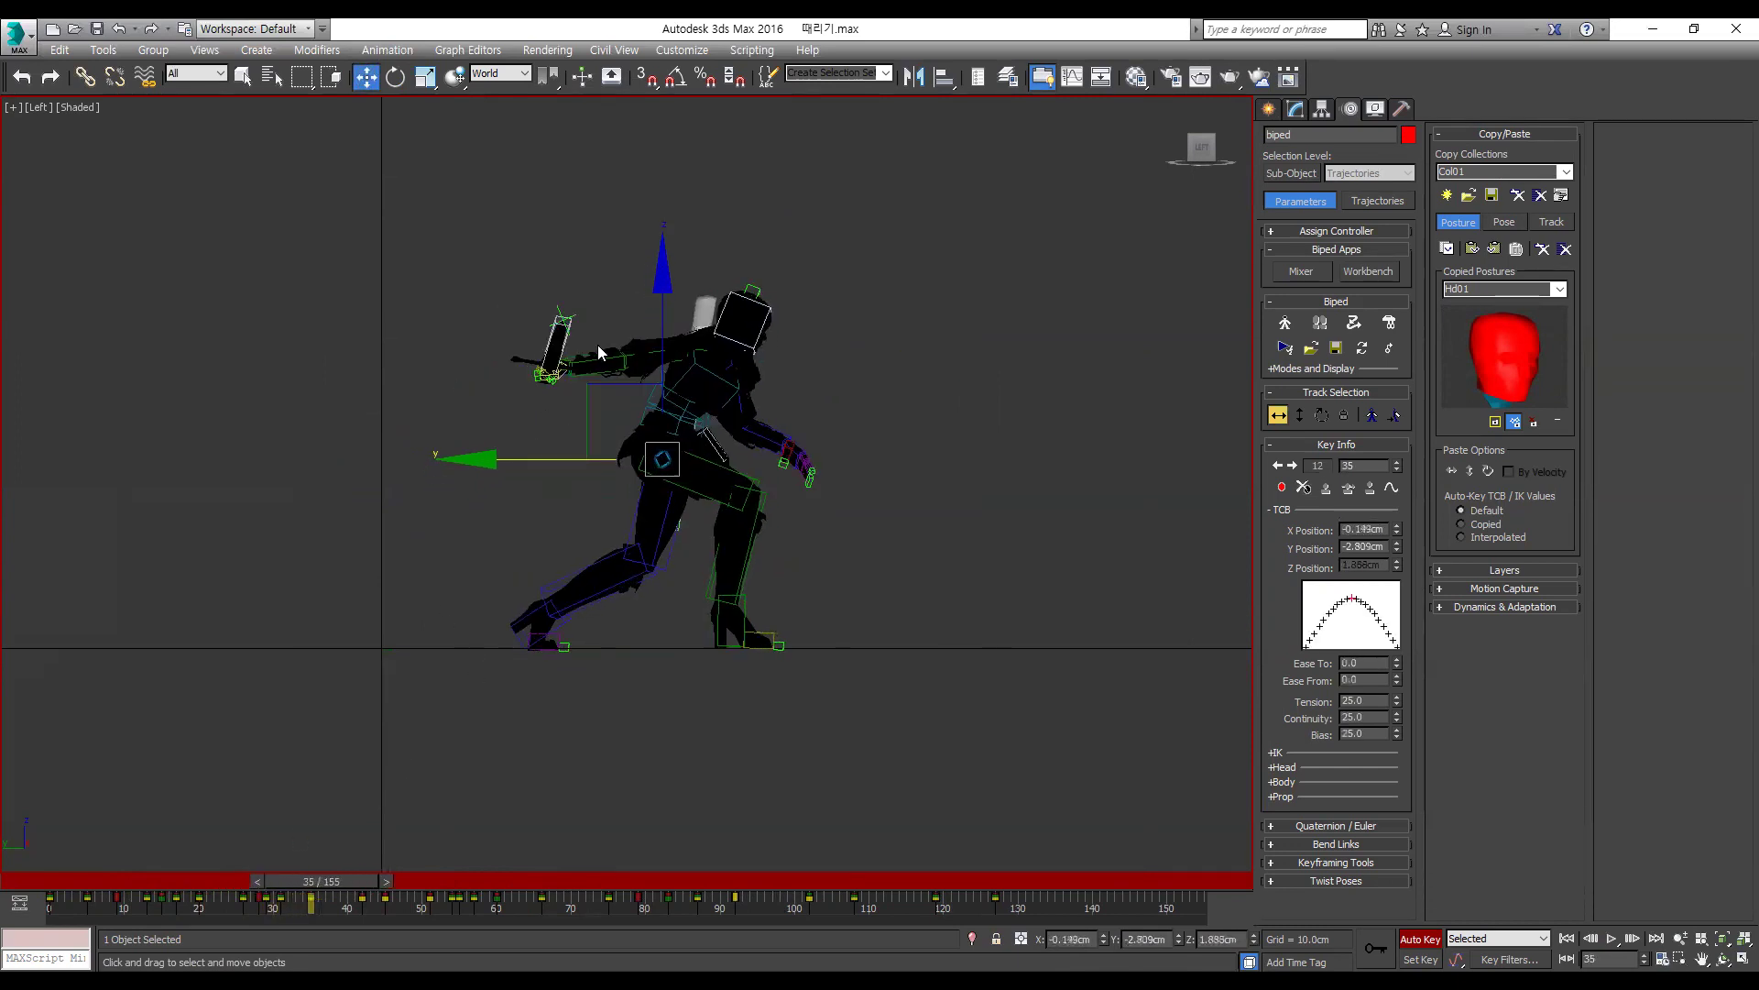
pyautogui.moveTo(664, 320); pyautogui.dragTo(664, 332)
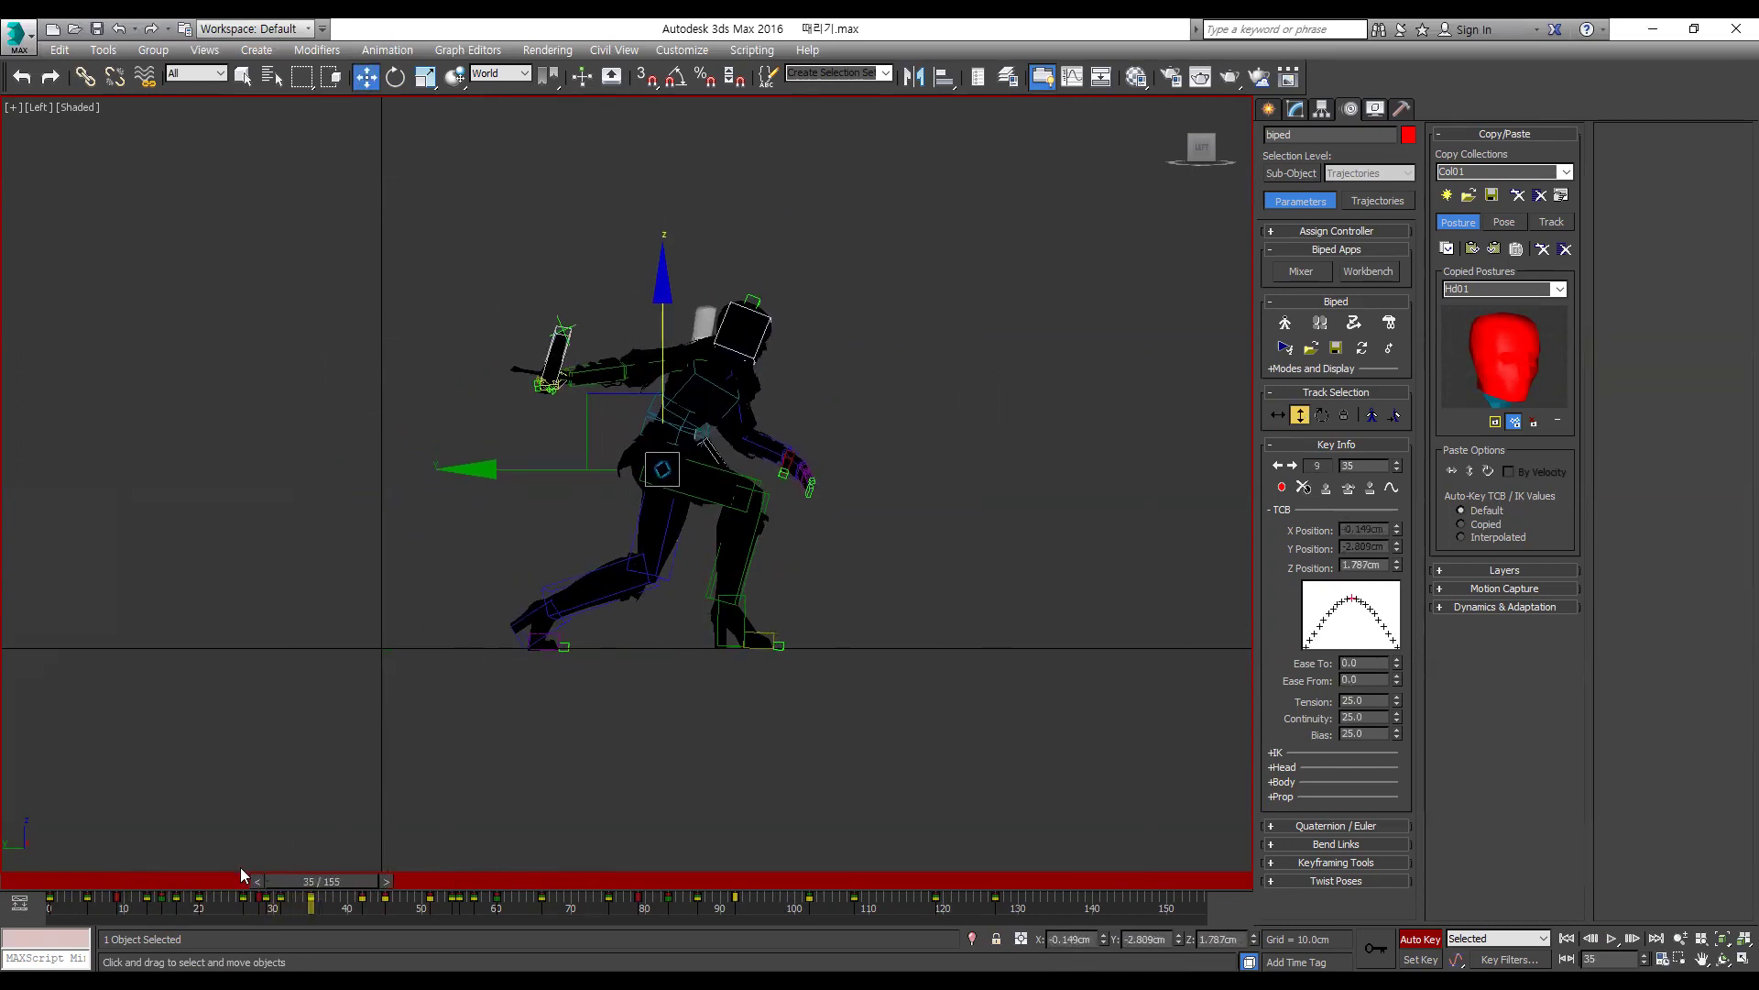
# Step: Replay the swing and compare the body and upper spine poses between frames 31 and 35
pyautogui.press('/')
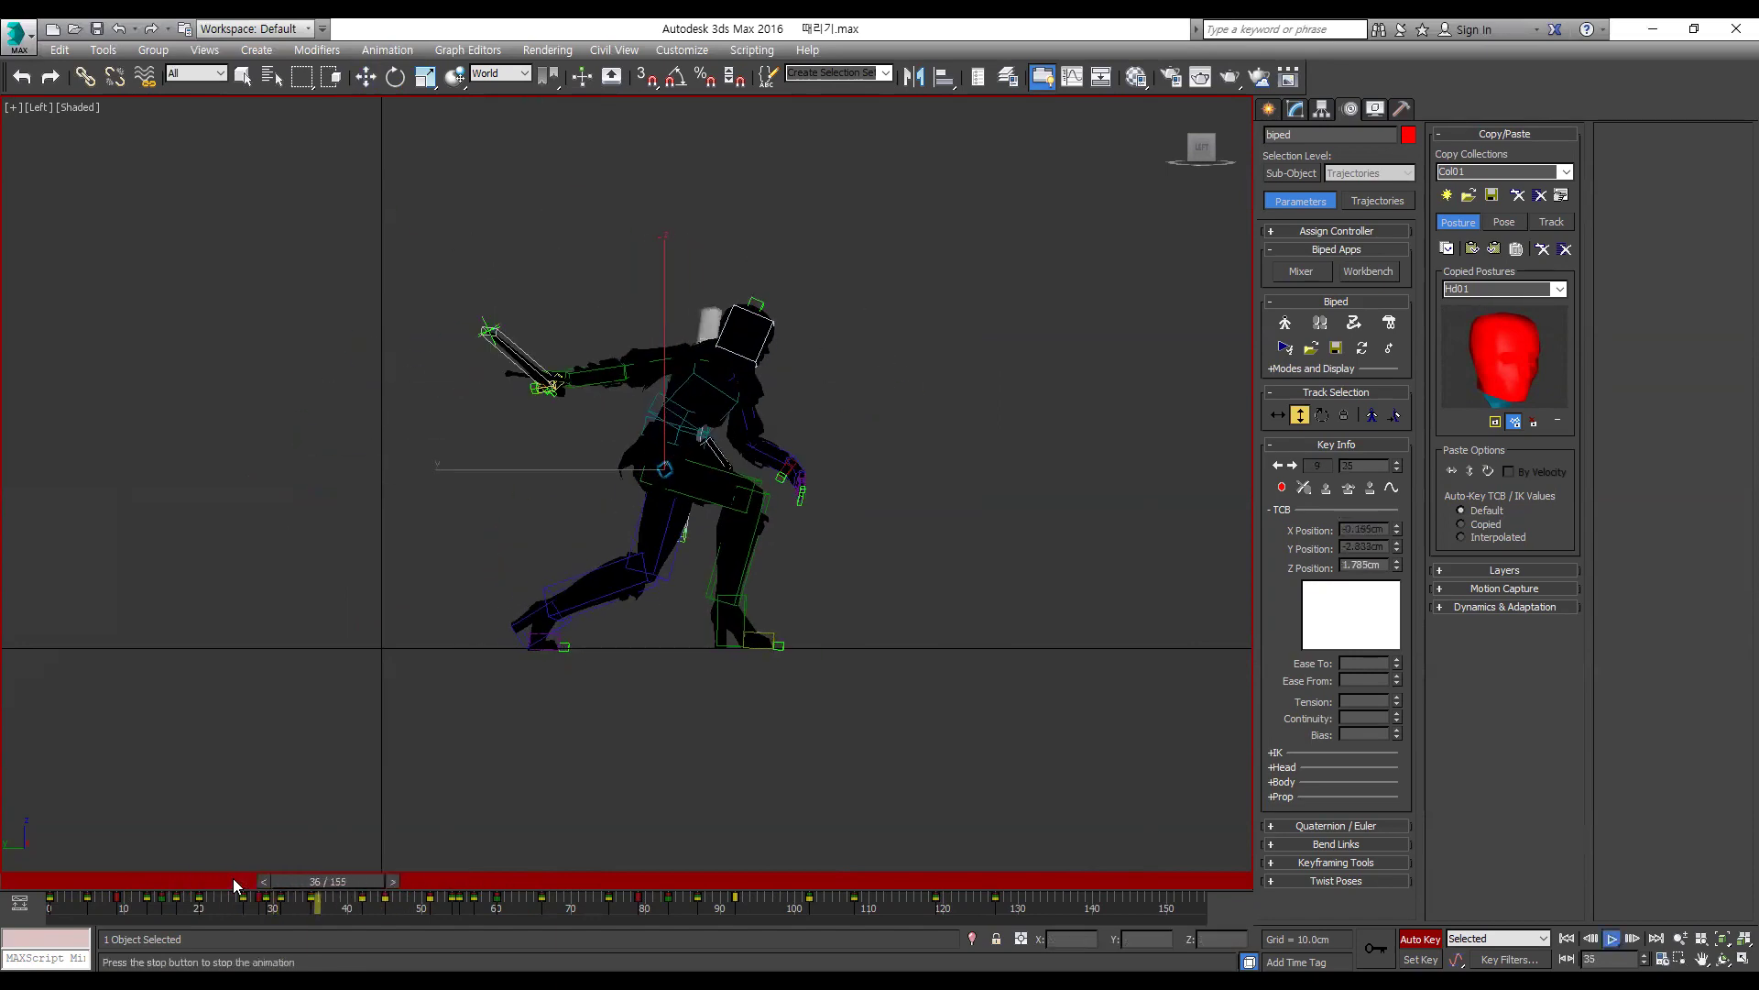
pyautogui.press('Escape')
pyautogui.click(735, 391)
pyautogui.press('e')
pyautogui.press(',')
pyautogui.press(',')
pyautogui.press(',')
pyautogui.press('.')
pyautogui.press('.')
pyautogui.press('.')
pyautogui.click(1277, 415)
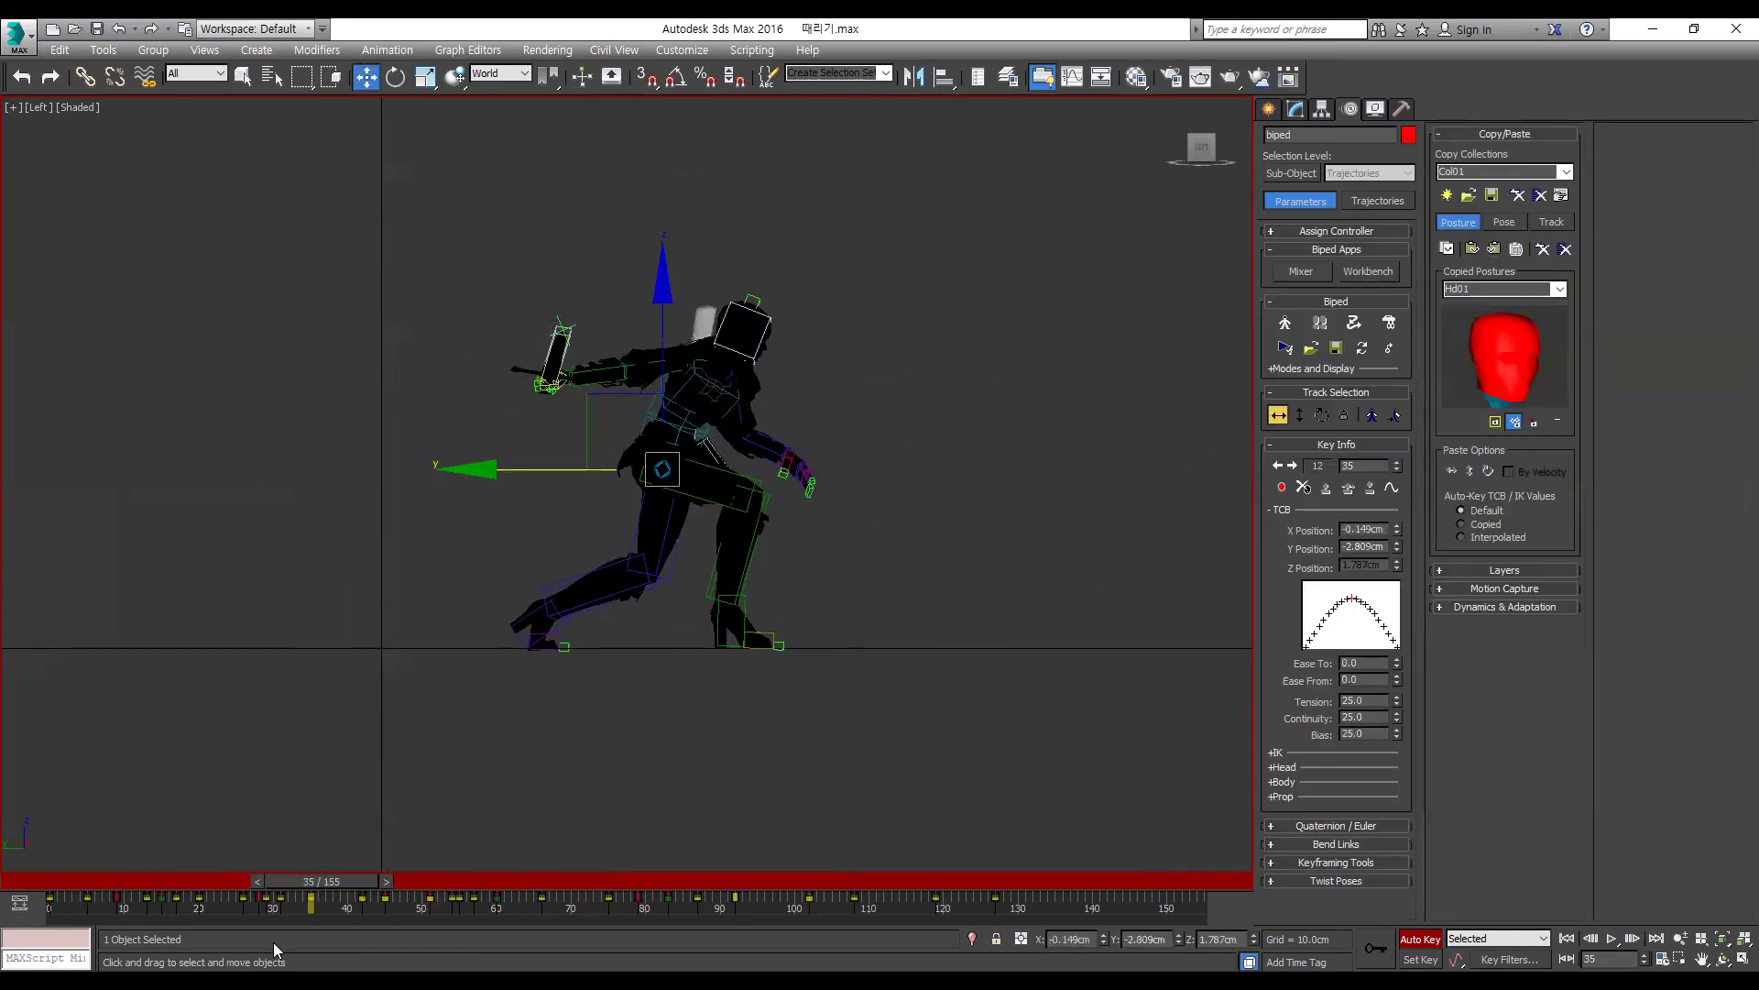
pyautogui.press(',')
pyautogui.press(',')
pyautogui.press(',')
pyautogui.press(',')
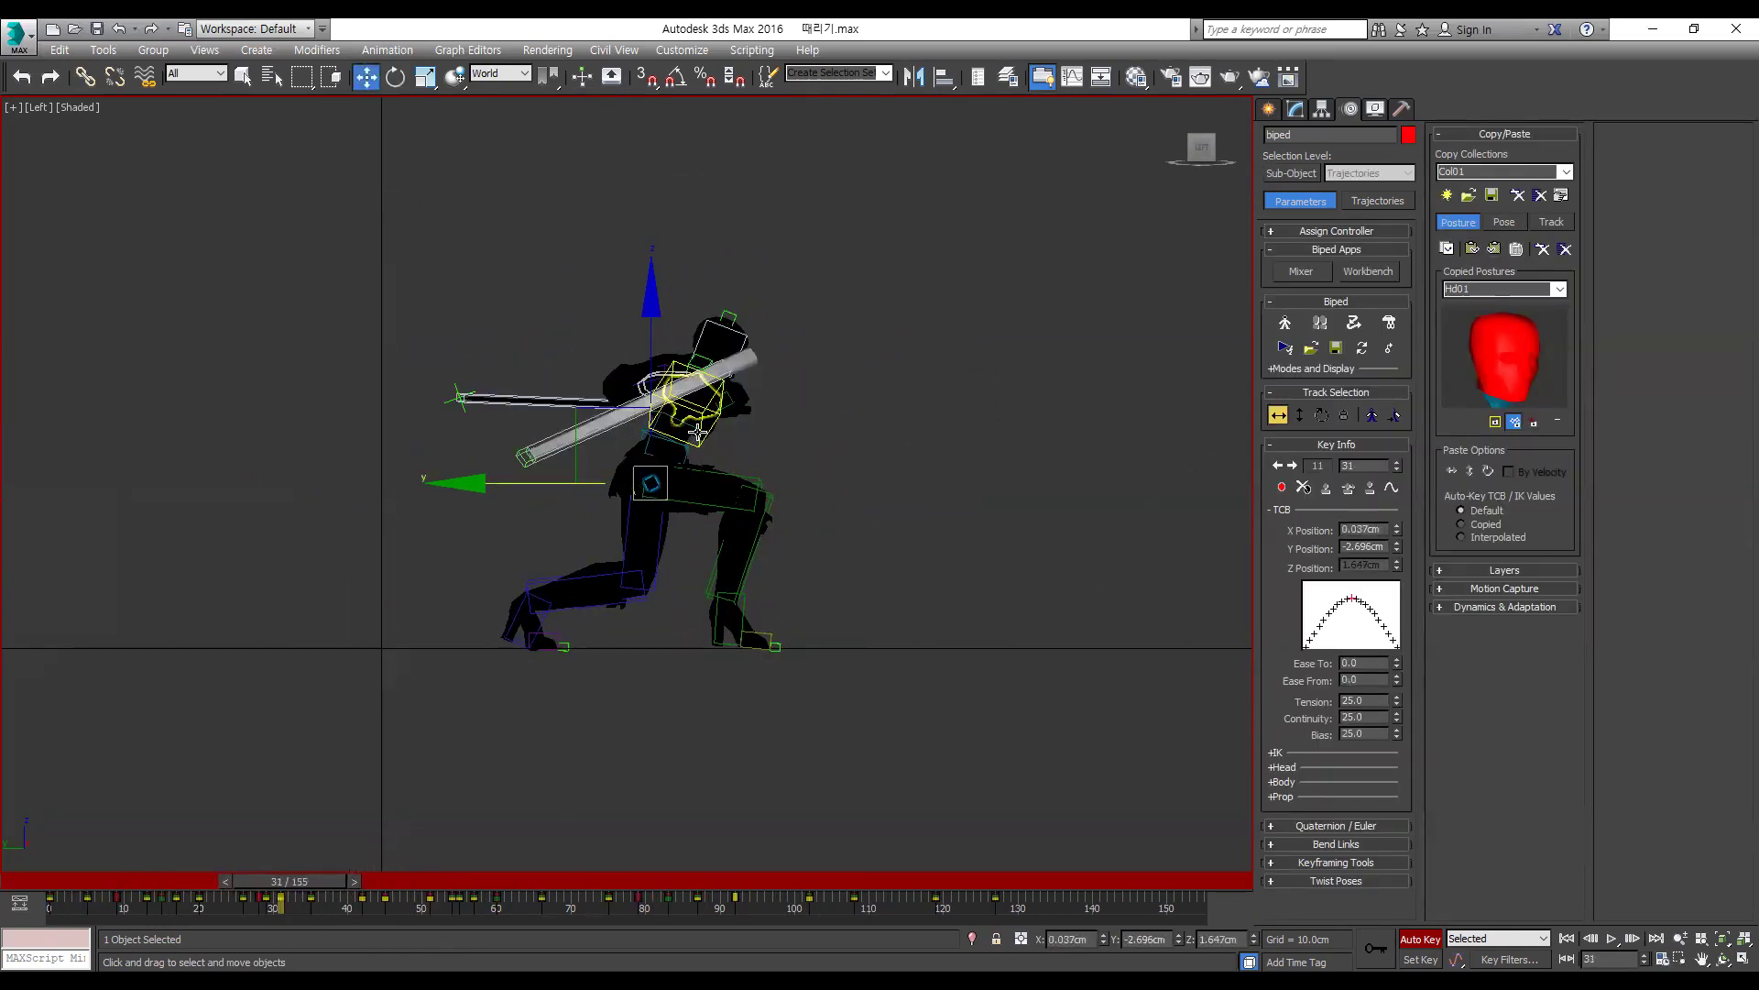
# Step: Select biped Spine2 and shift its key just after frame 35 back to frame 35
pyautogui.click(693, 446)
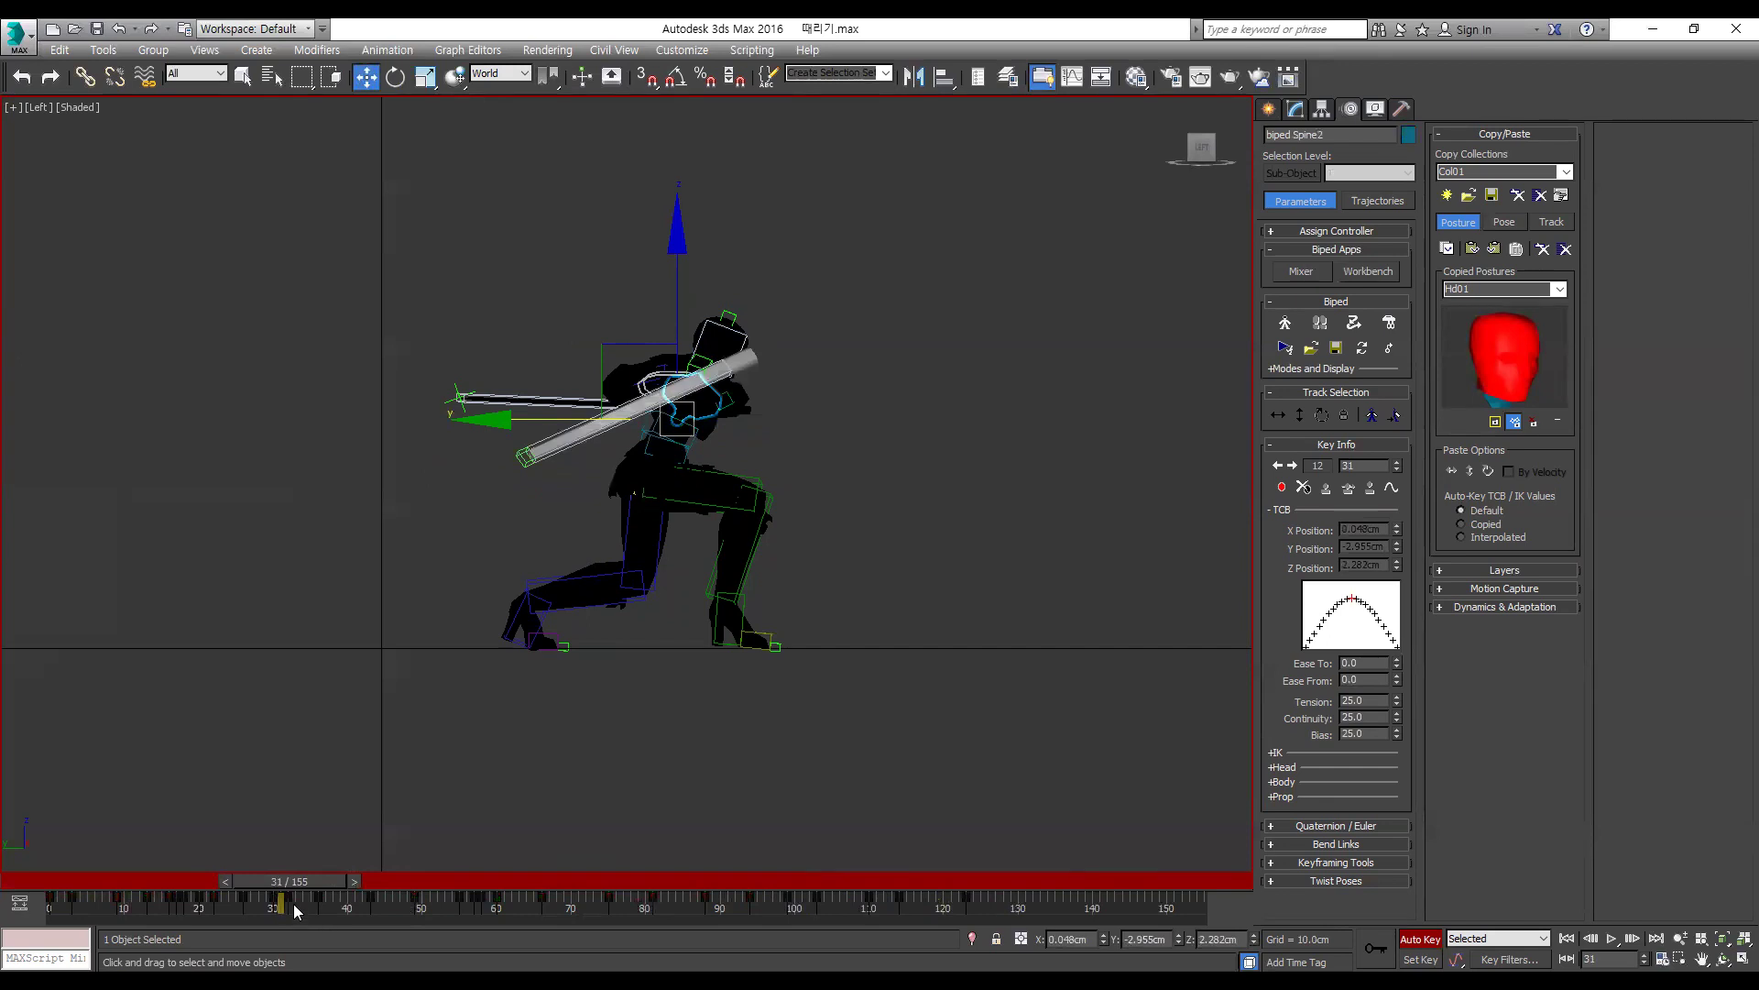
pyautogui.press('.')
pyautogui.click(1295, 466)
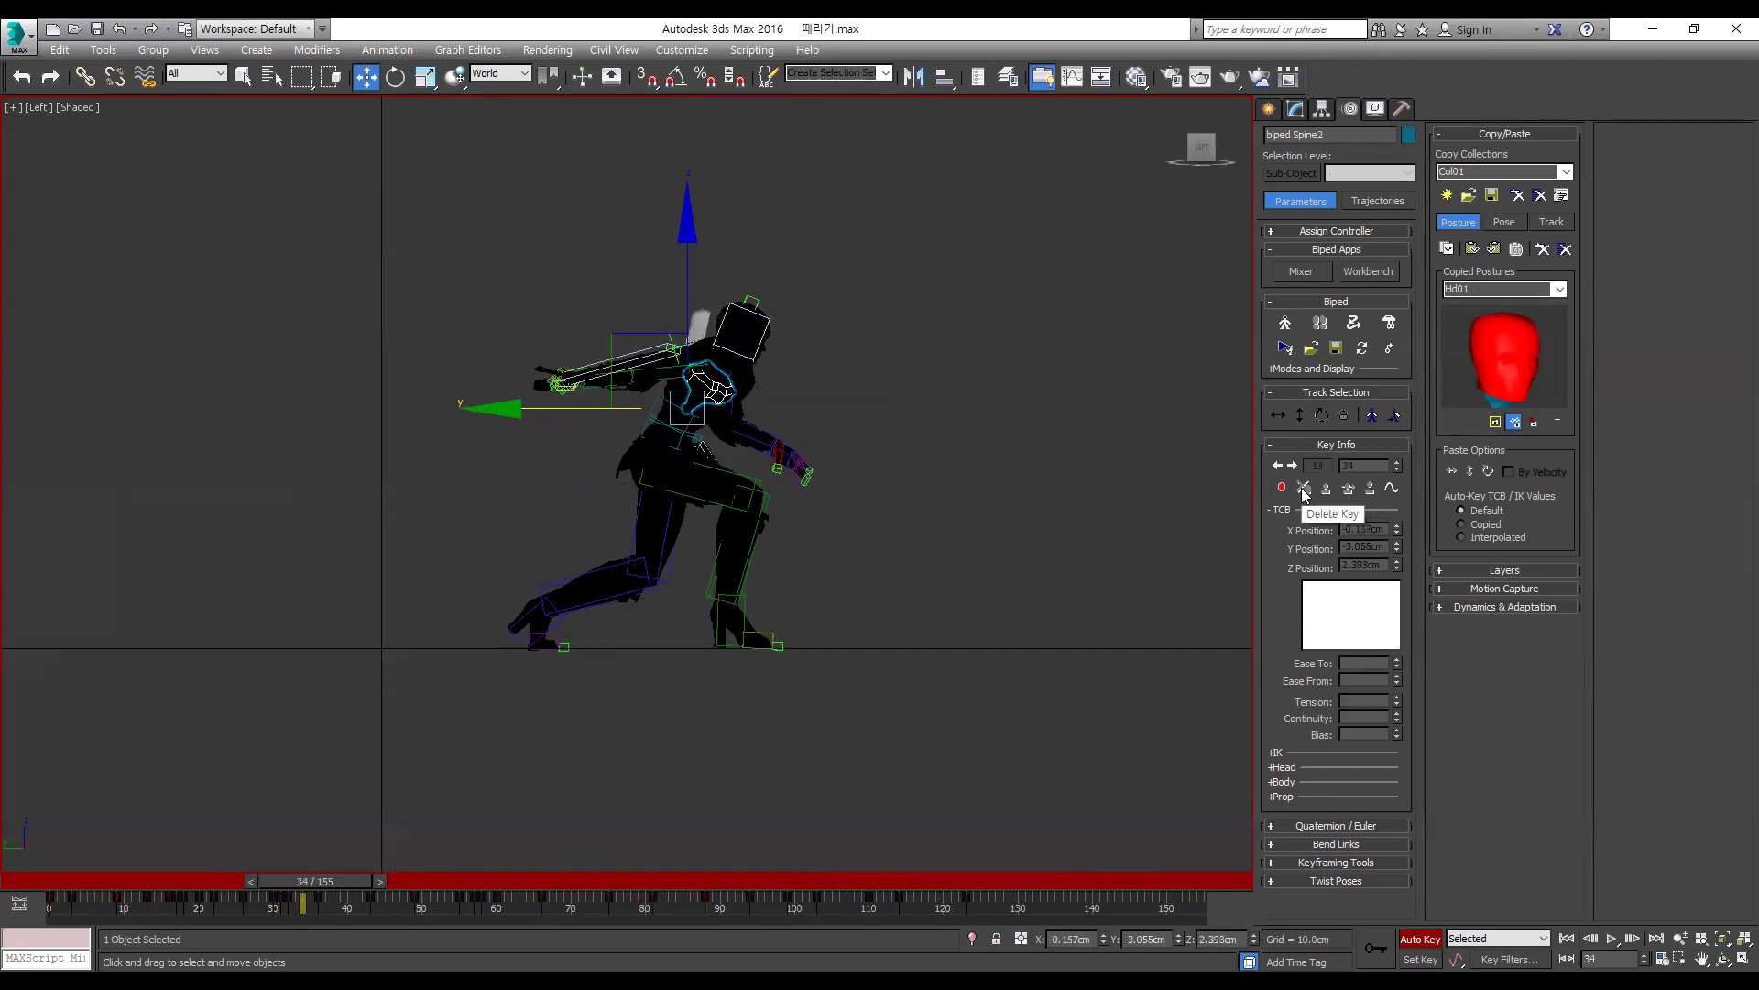
pyautogui.click(1302, 415)
pyautogui.press(',')
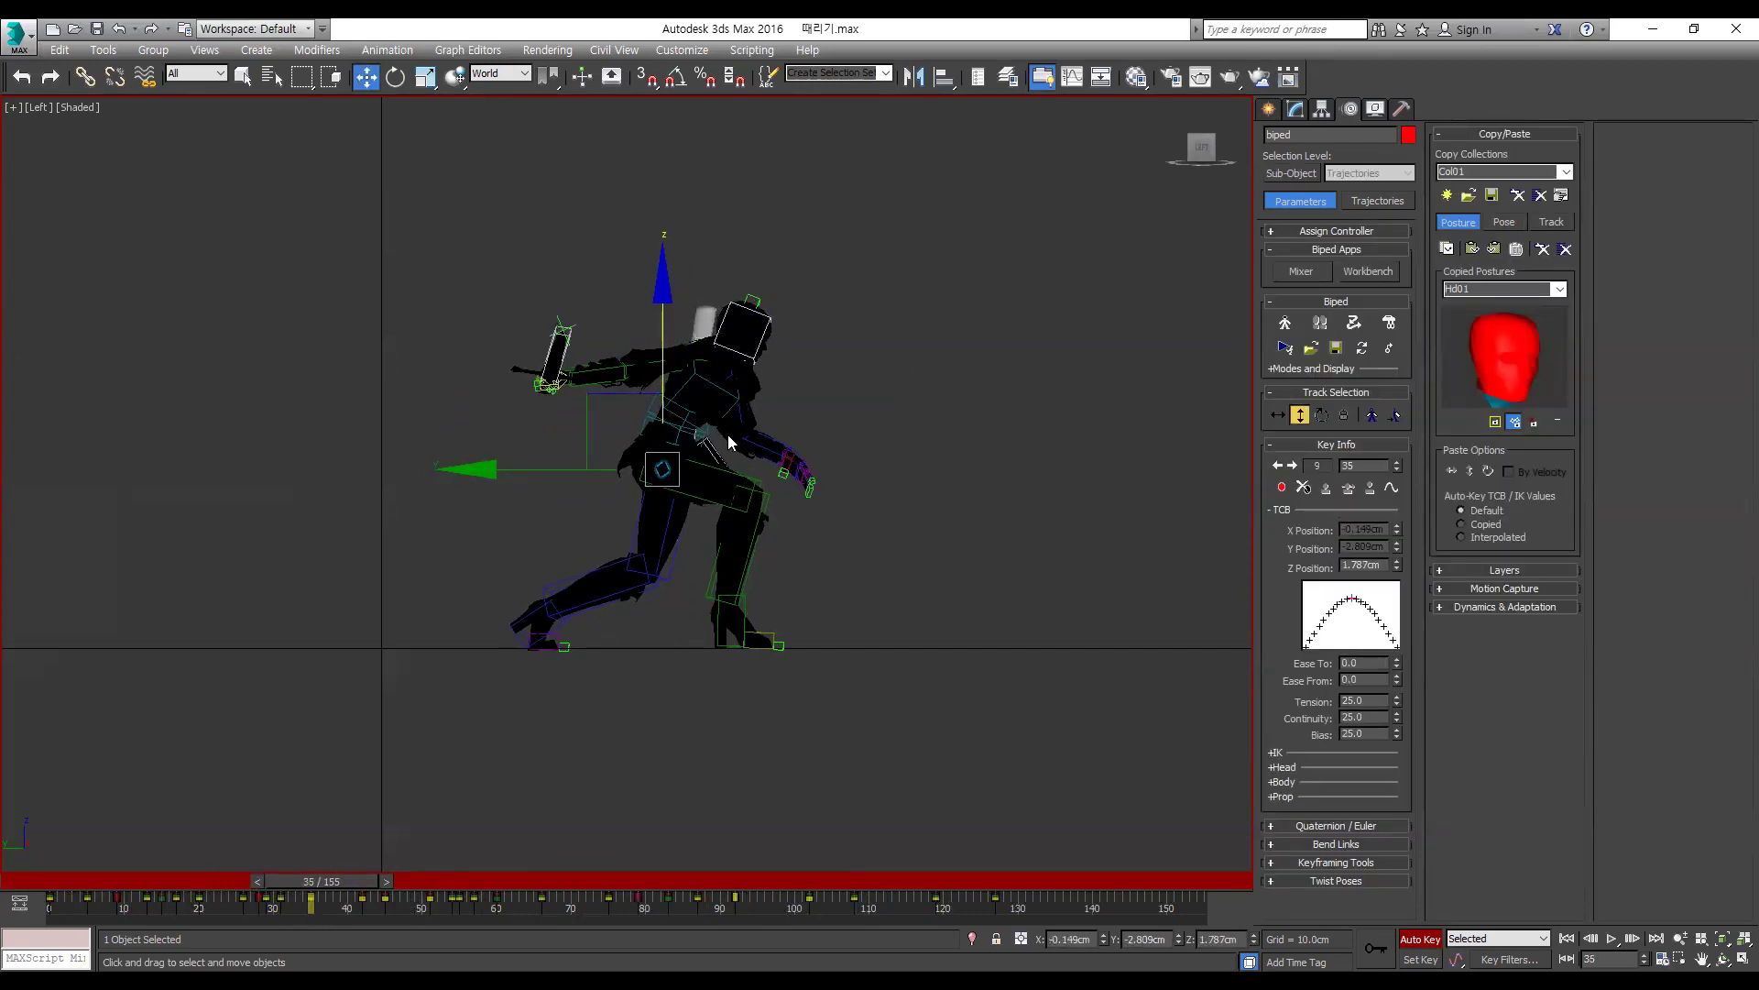
pyautogui.click(722, 392)
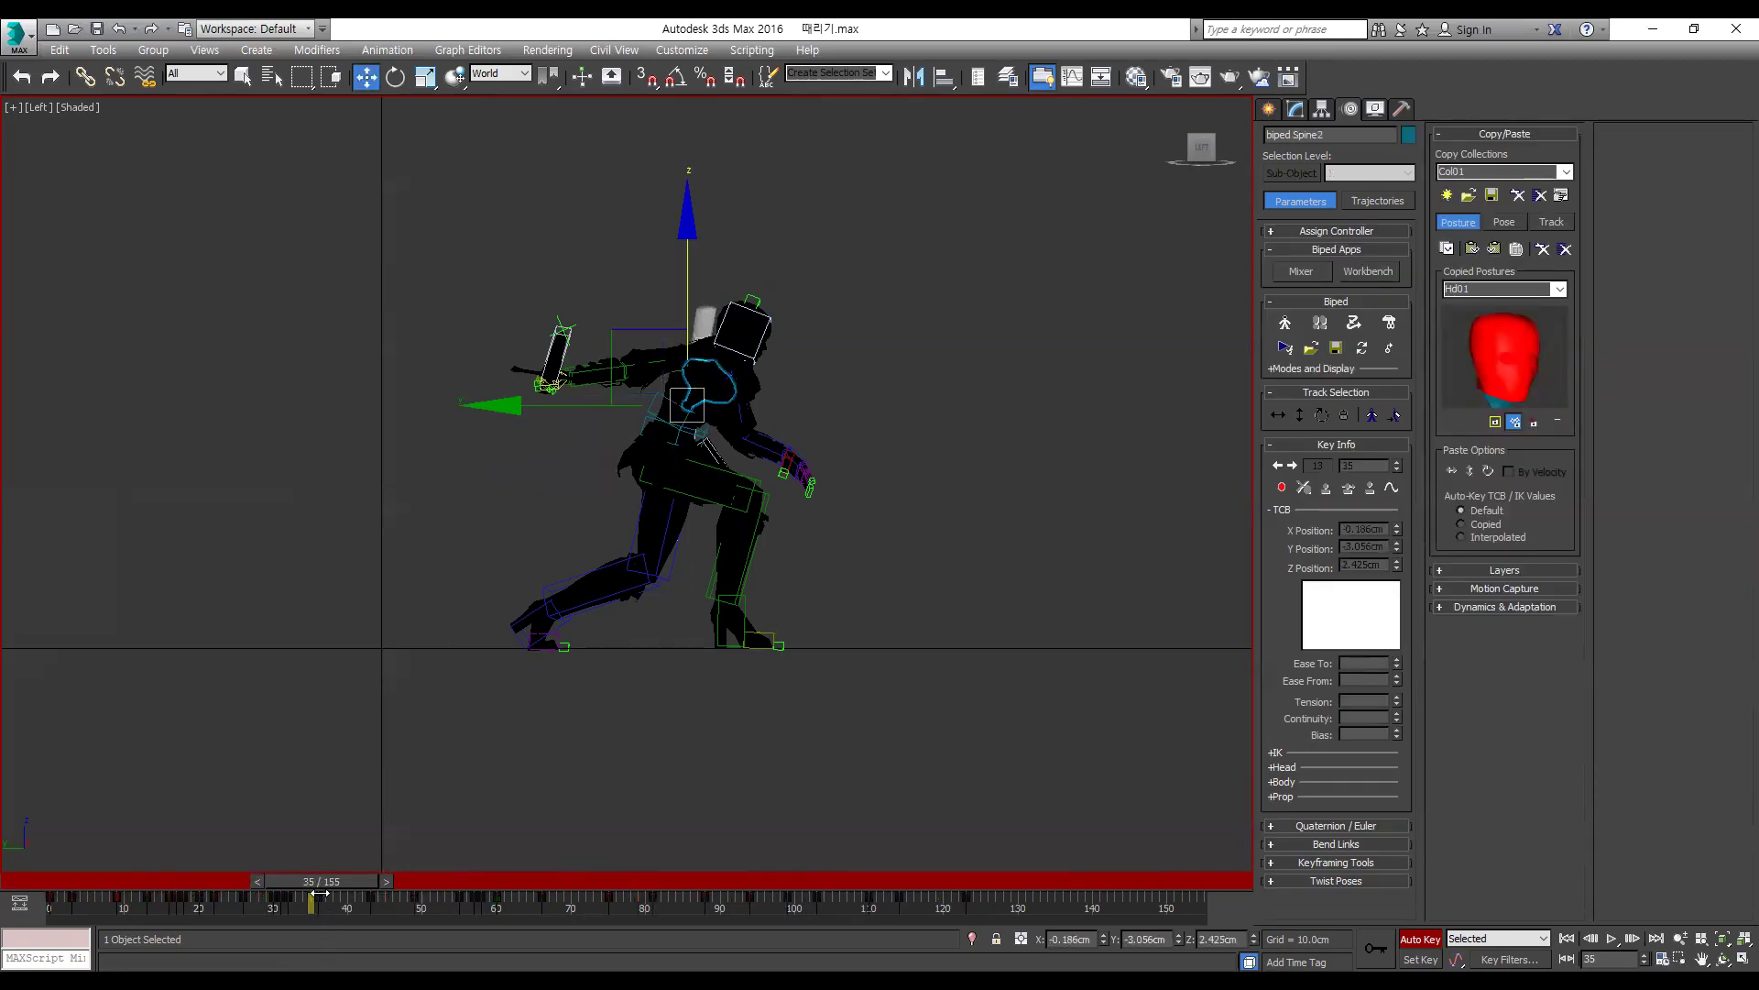
pyautogui.moveTo(319, 893); pyautogui.dragTo(305, 893)
# Step: Step forward from frame 35 and replay from about frame 24 to check the Spine2 timing
pyautogui.press('e')
pyautogui.press(',')
pyautogui.press('.')
pyautogui.press('.')
pyautogui.press('.')
pyautogui.press('.')
pyautogui.press('.')
pyautogui.press('.')
pyautogui.press('.')
pyautogui.click(242, 883)
pyautogui.press('/')
pyautogui.click(242, 883)
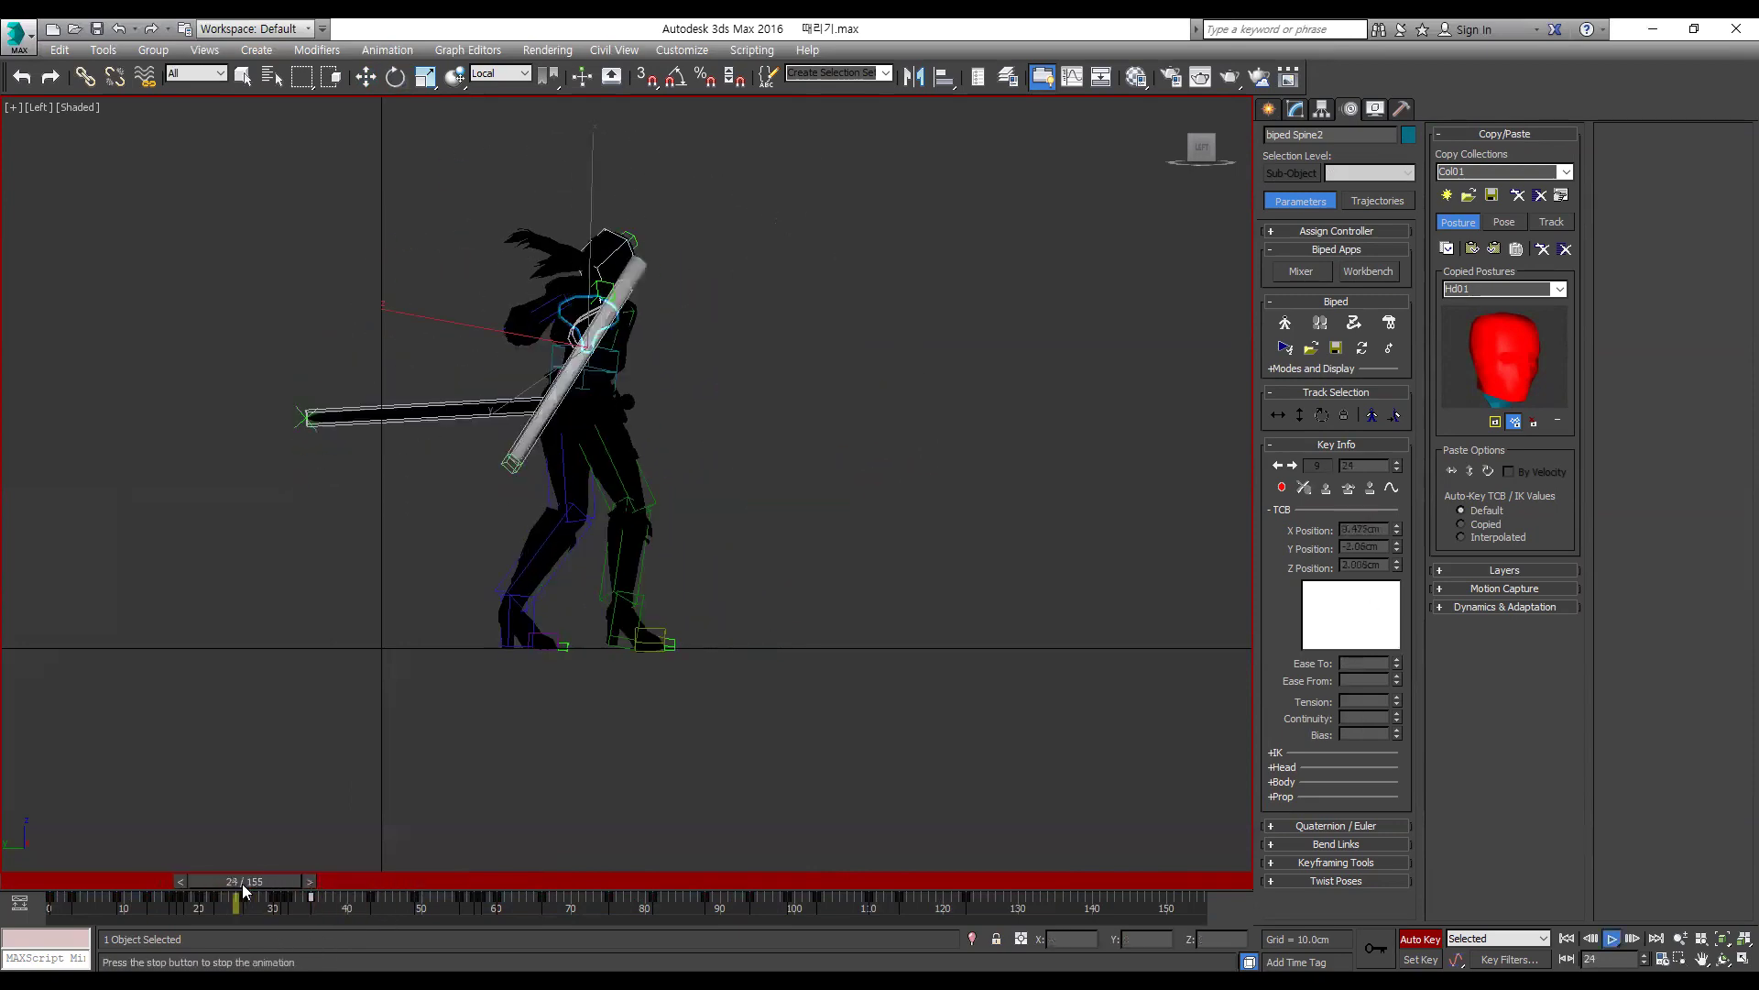
pyautogui.press('/')
# Step: Step a few frames back and forth to compare Spine2's poses during the swing
pyautogui.press(',')
pyautogui.press(',')
pyautogui.press(',')
pyautogui.press(',')
pyautogui.press('.')
pyautogui.press('.')
pyautogui.press('.')
pyautogui.press('.')
pyautogui.press(',')
# Step: Display edged faces and examine the torso twist around frame 29 from above in an orthographic view
pyautogui.moveTo(653, 465)
pyautogui.keyDown('alt'); pyautogui.mouseDown(button='middle')
pyautogui.moveTo(707, 616)
pyautogui.moveTo(793, 578)
pyautogui.moveTo(793, 553)
pyautogui.mouseUp(button='middle'); pyautogui.keyUp('alt')
pyautogui.press('F4')
pyautogui.keyDown('alt'); pyautogui.moveTo(682, 605); pyautogui.dragTo(603, 603, button='middle'); pyautogui.keyUp('alt')
pyautogui.press('/')
pyautogui.press('/')
pyautogui.moveTo(353, 881); pyautogui.dragTo(275, 881)
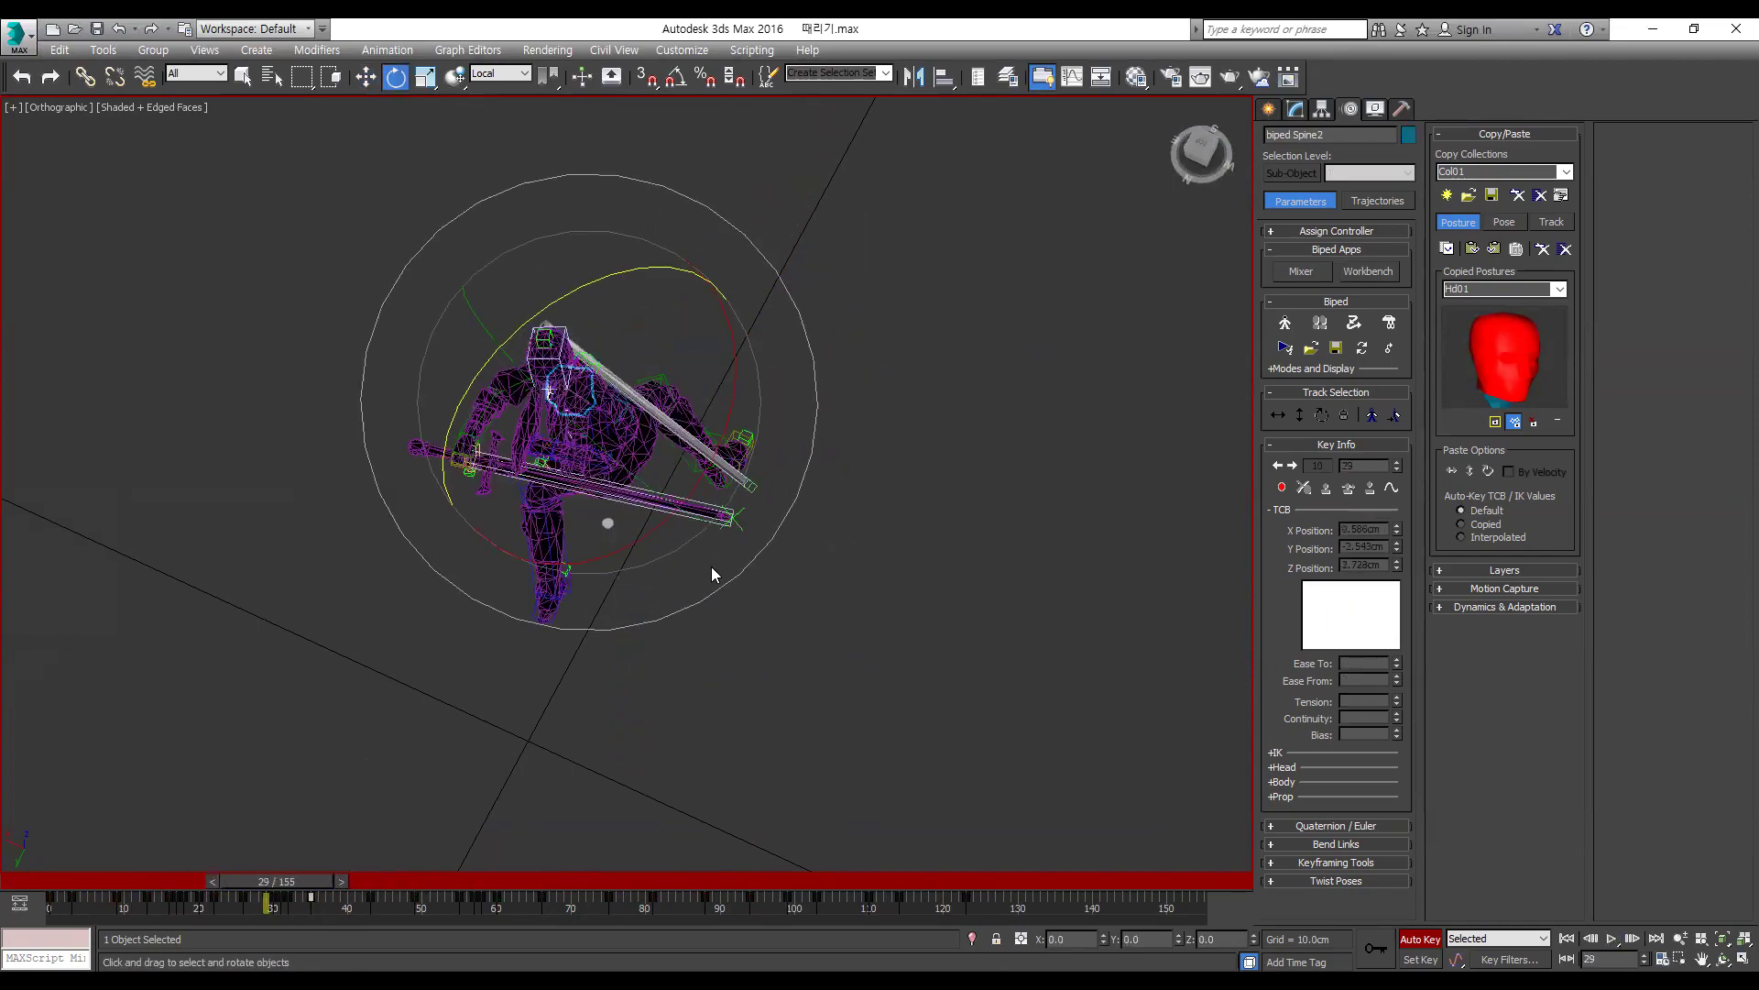
pyautogui.keyDown('alt'); pyautogui.moveTo(711, 574); pyautogui.dragTo(517, 484, button='middle'); pyautogui.keyUp('alt')
# Step: Return to the Left view and review the attack by playback and scrubbing up to frame 110
pyautogui.press('/')
pyautogui.press('l')
pyautogui.press('/')
pyautogui.click(216, 879)
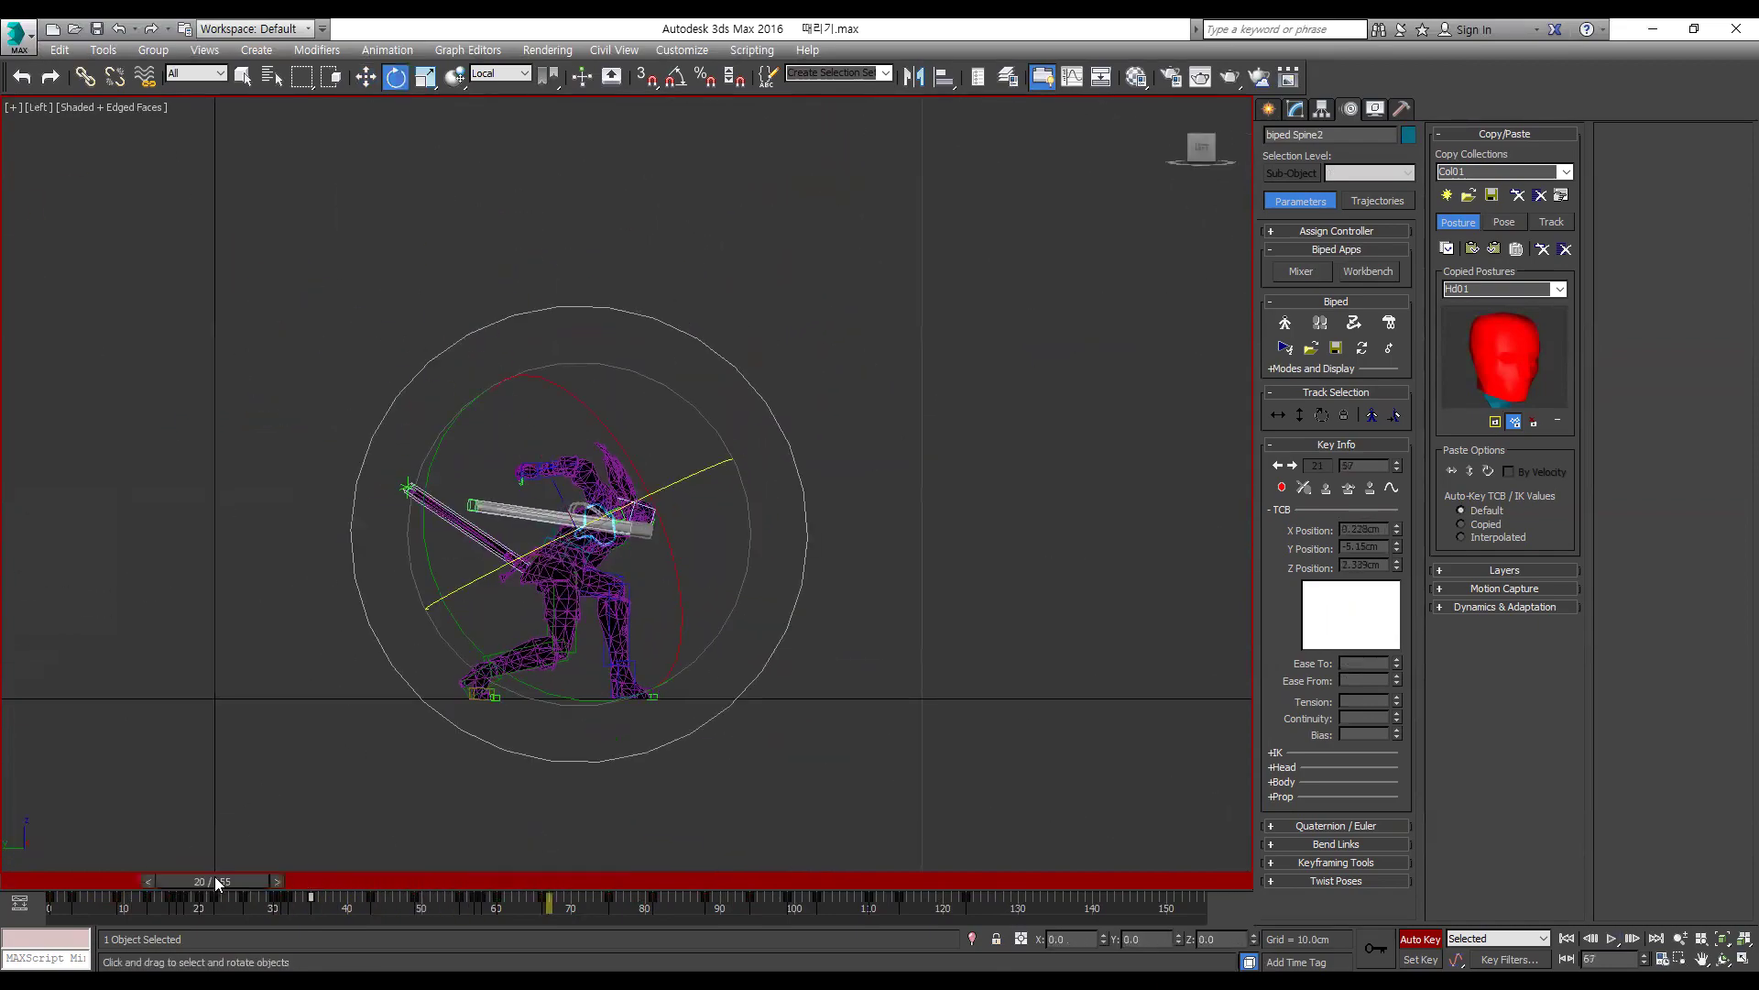
pyautogui.press('/')
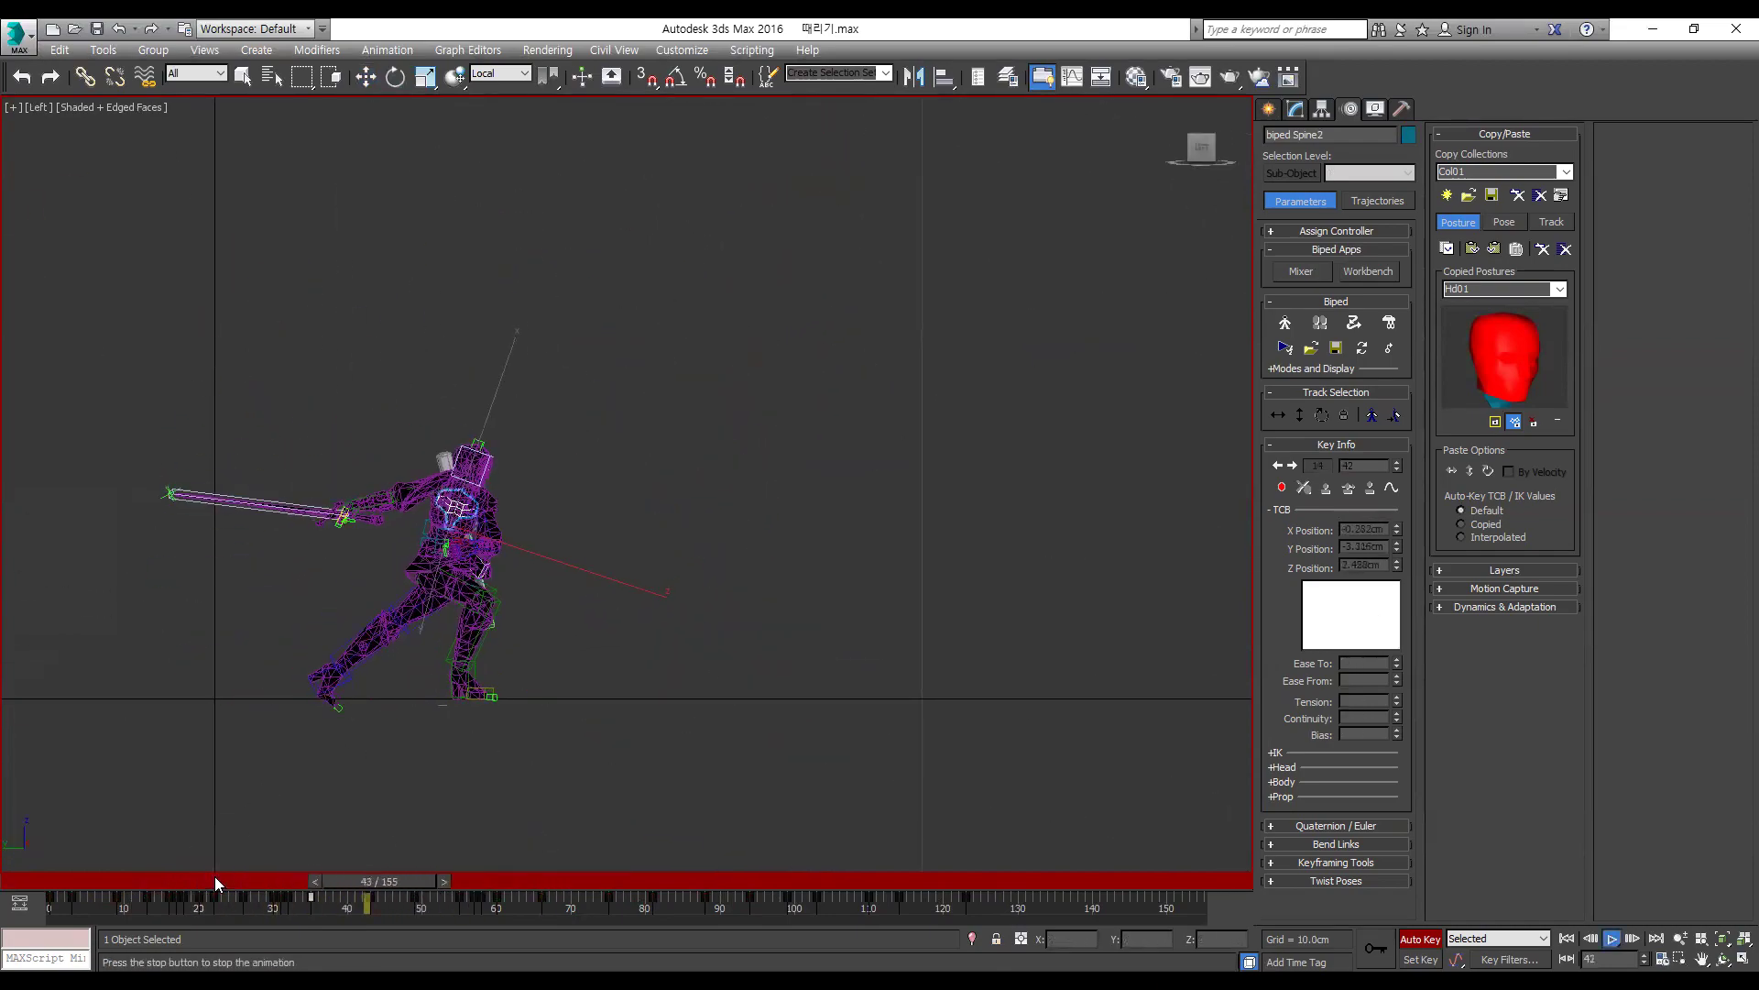
pyautogui.press('/')
pyautogui.press('e')
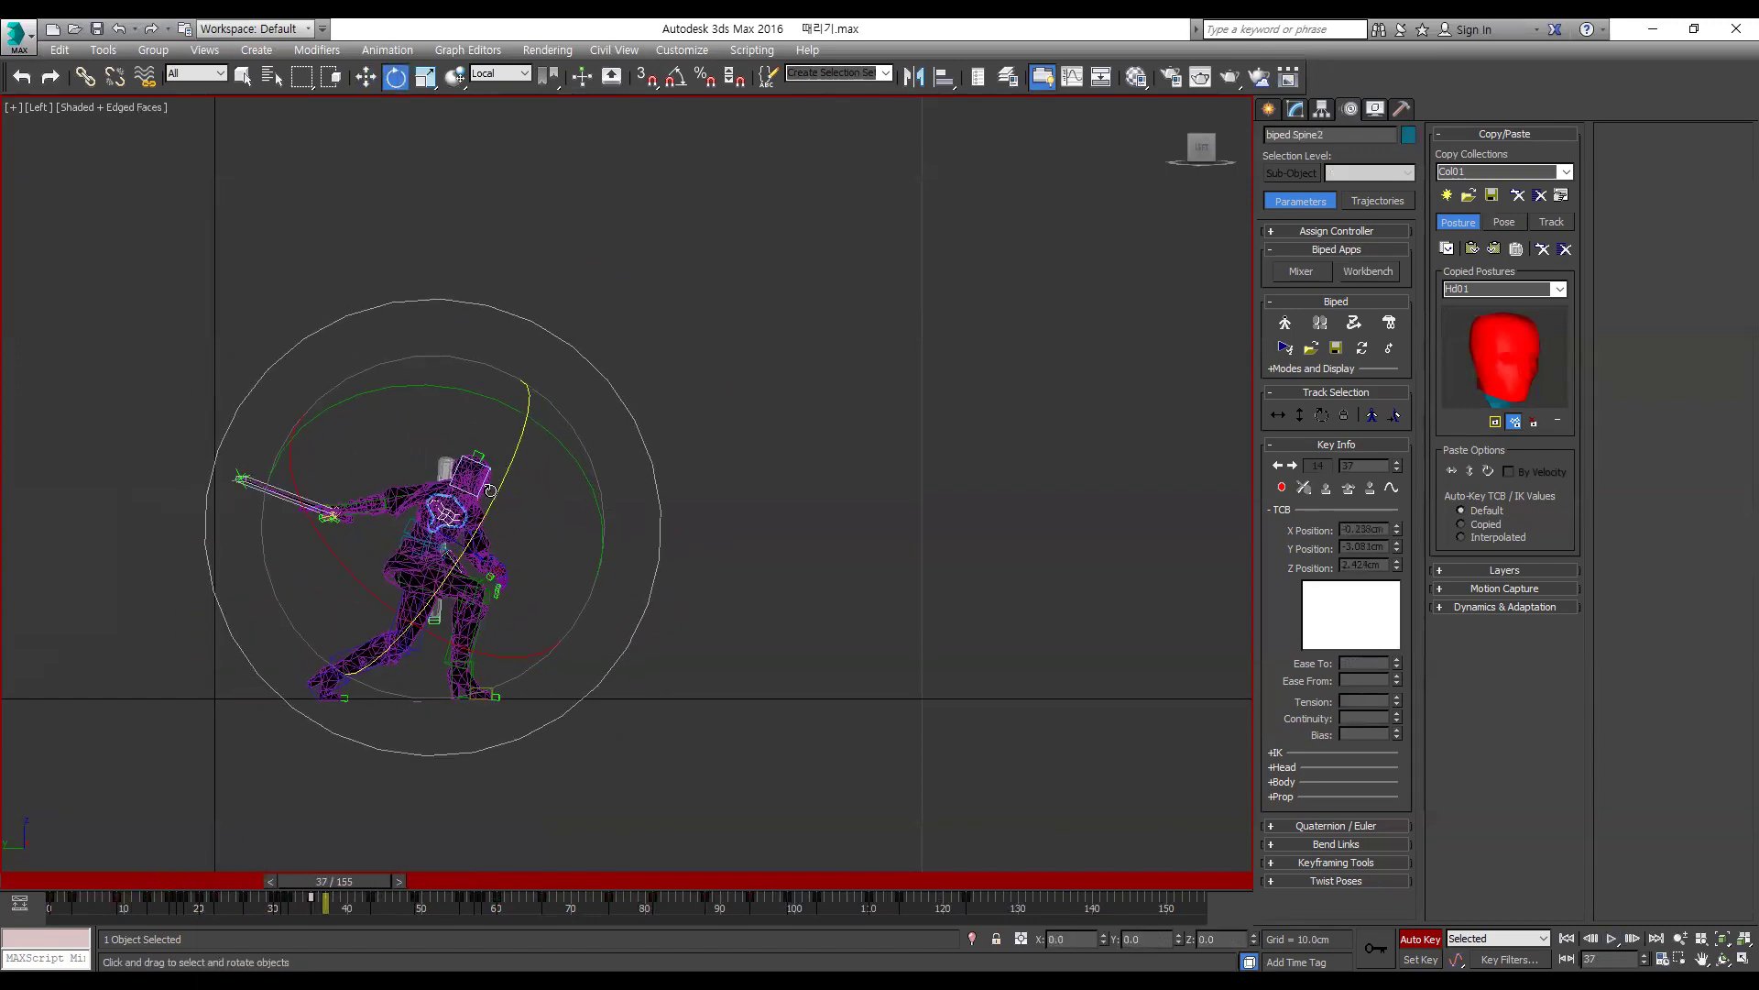
pyautogui.press('/')
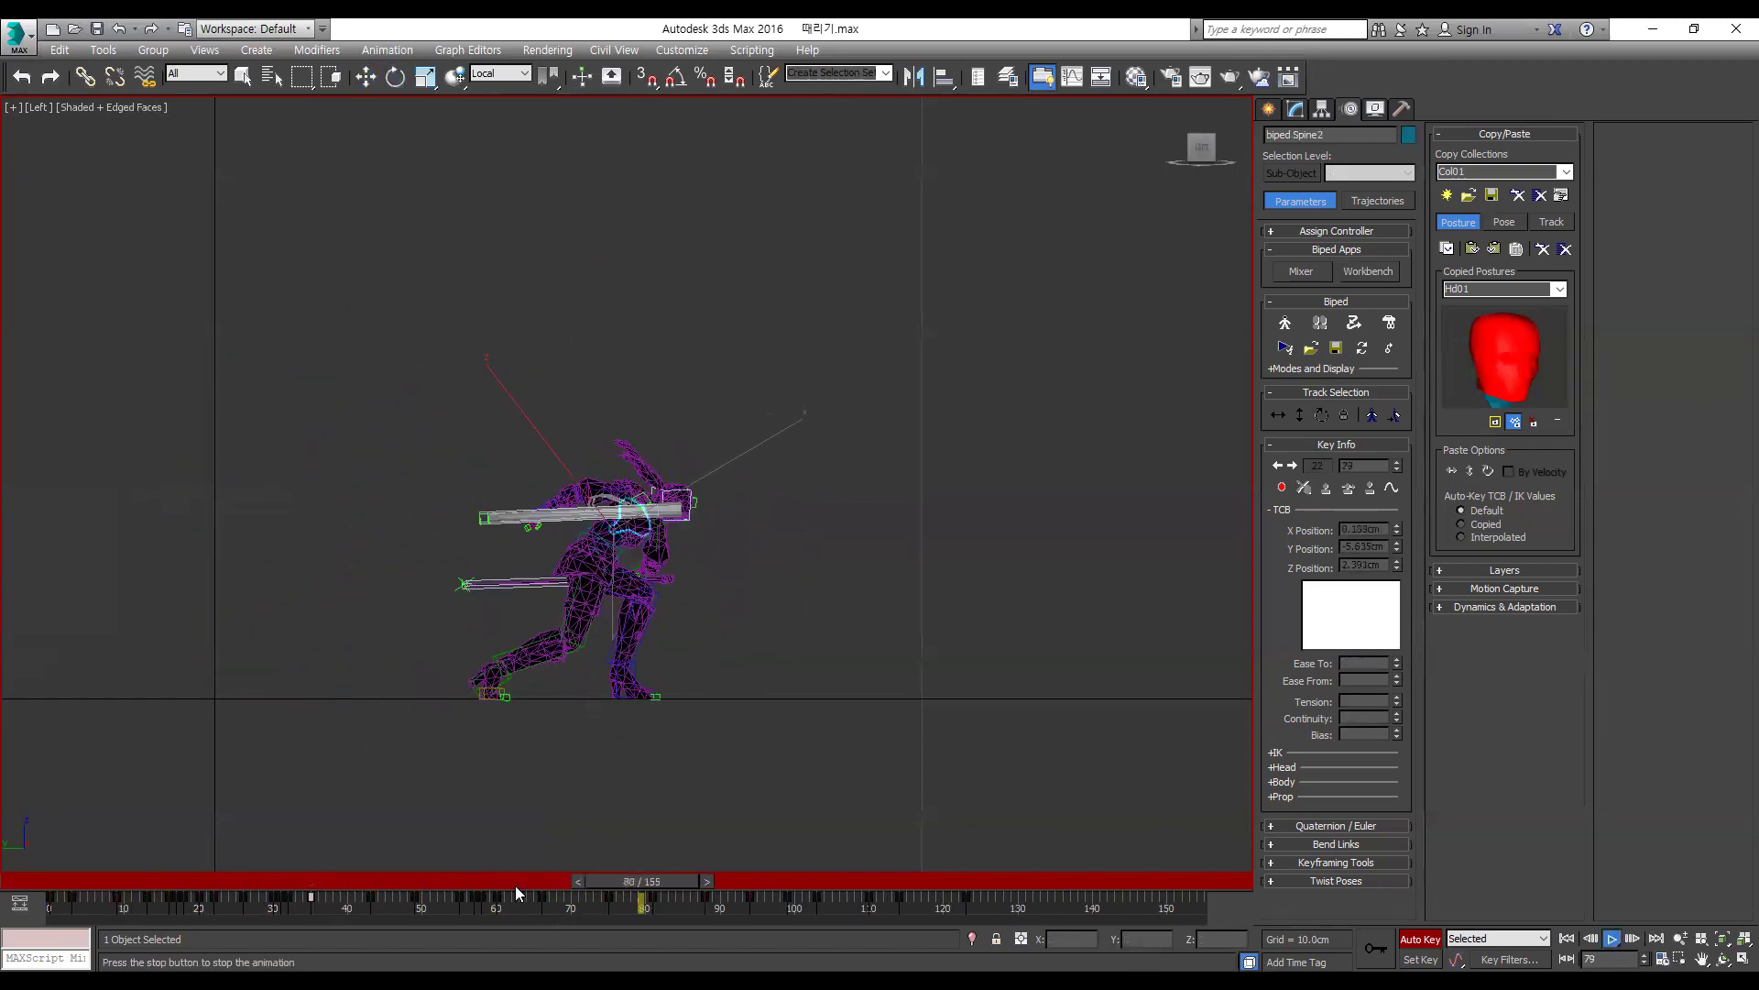
pyautogui.click(717, 882)
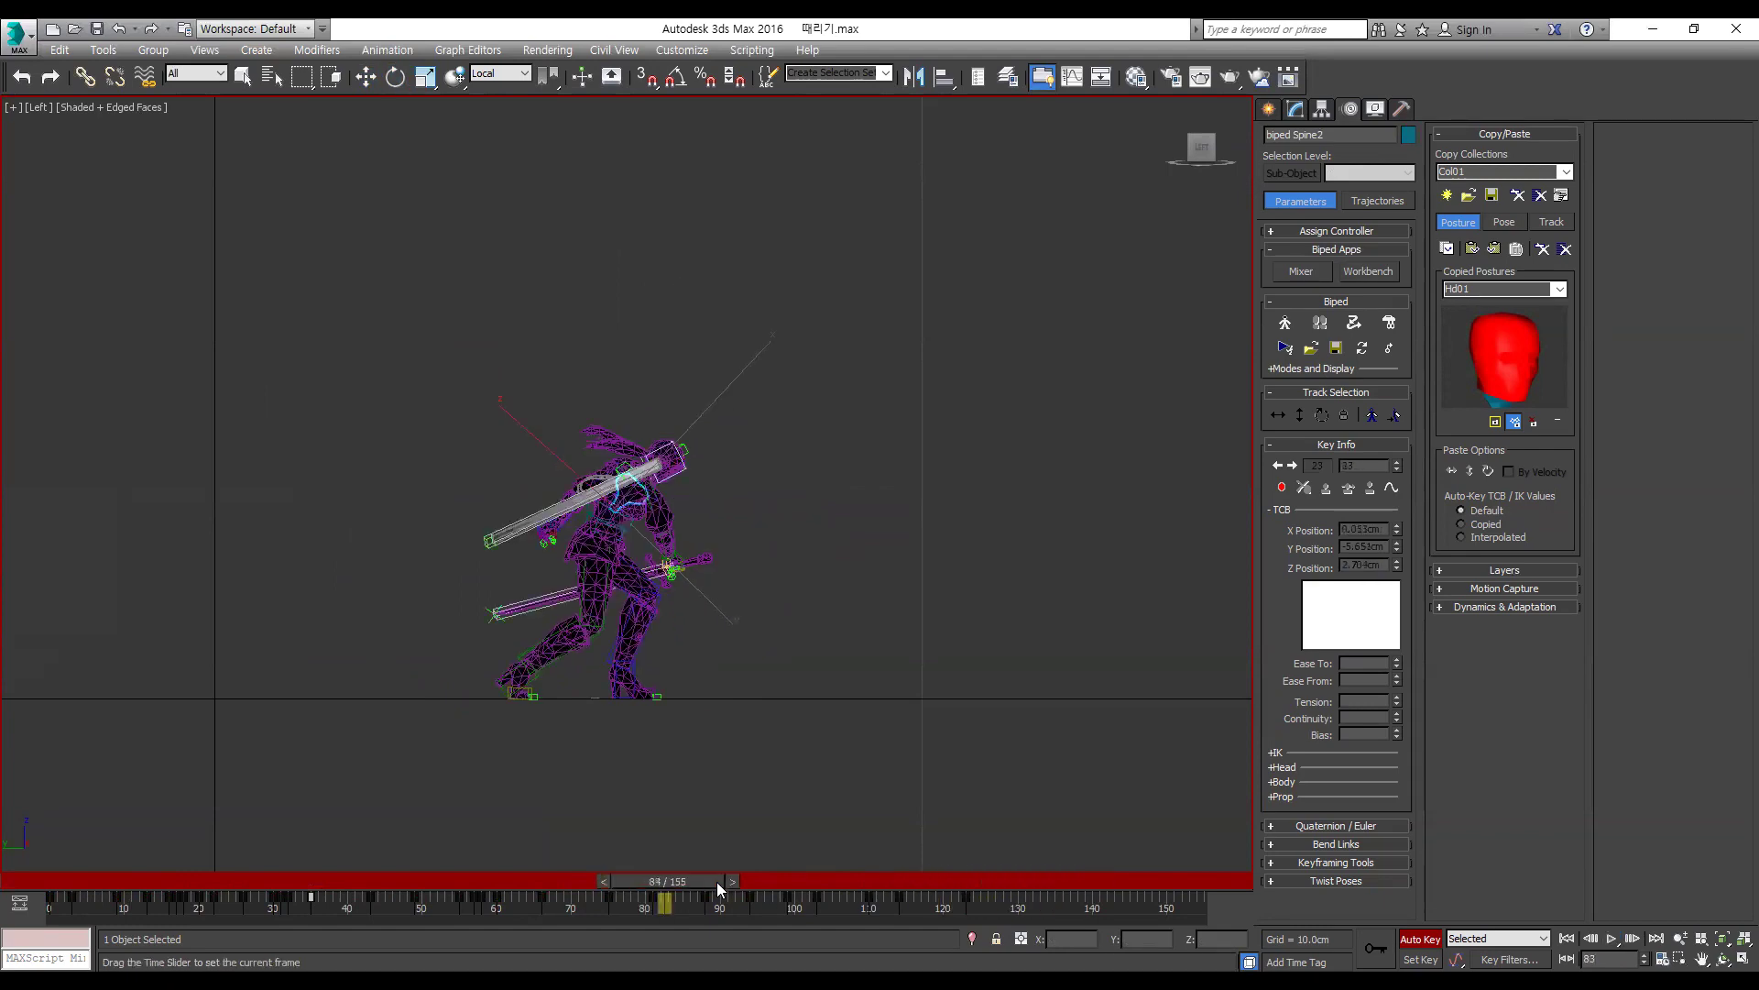
pyautogui.moveTo(717, 881); pyautogui.dragTo(880, 862)
pyautogui.press('e')
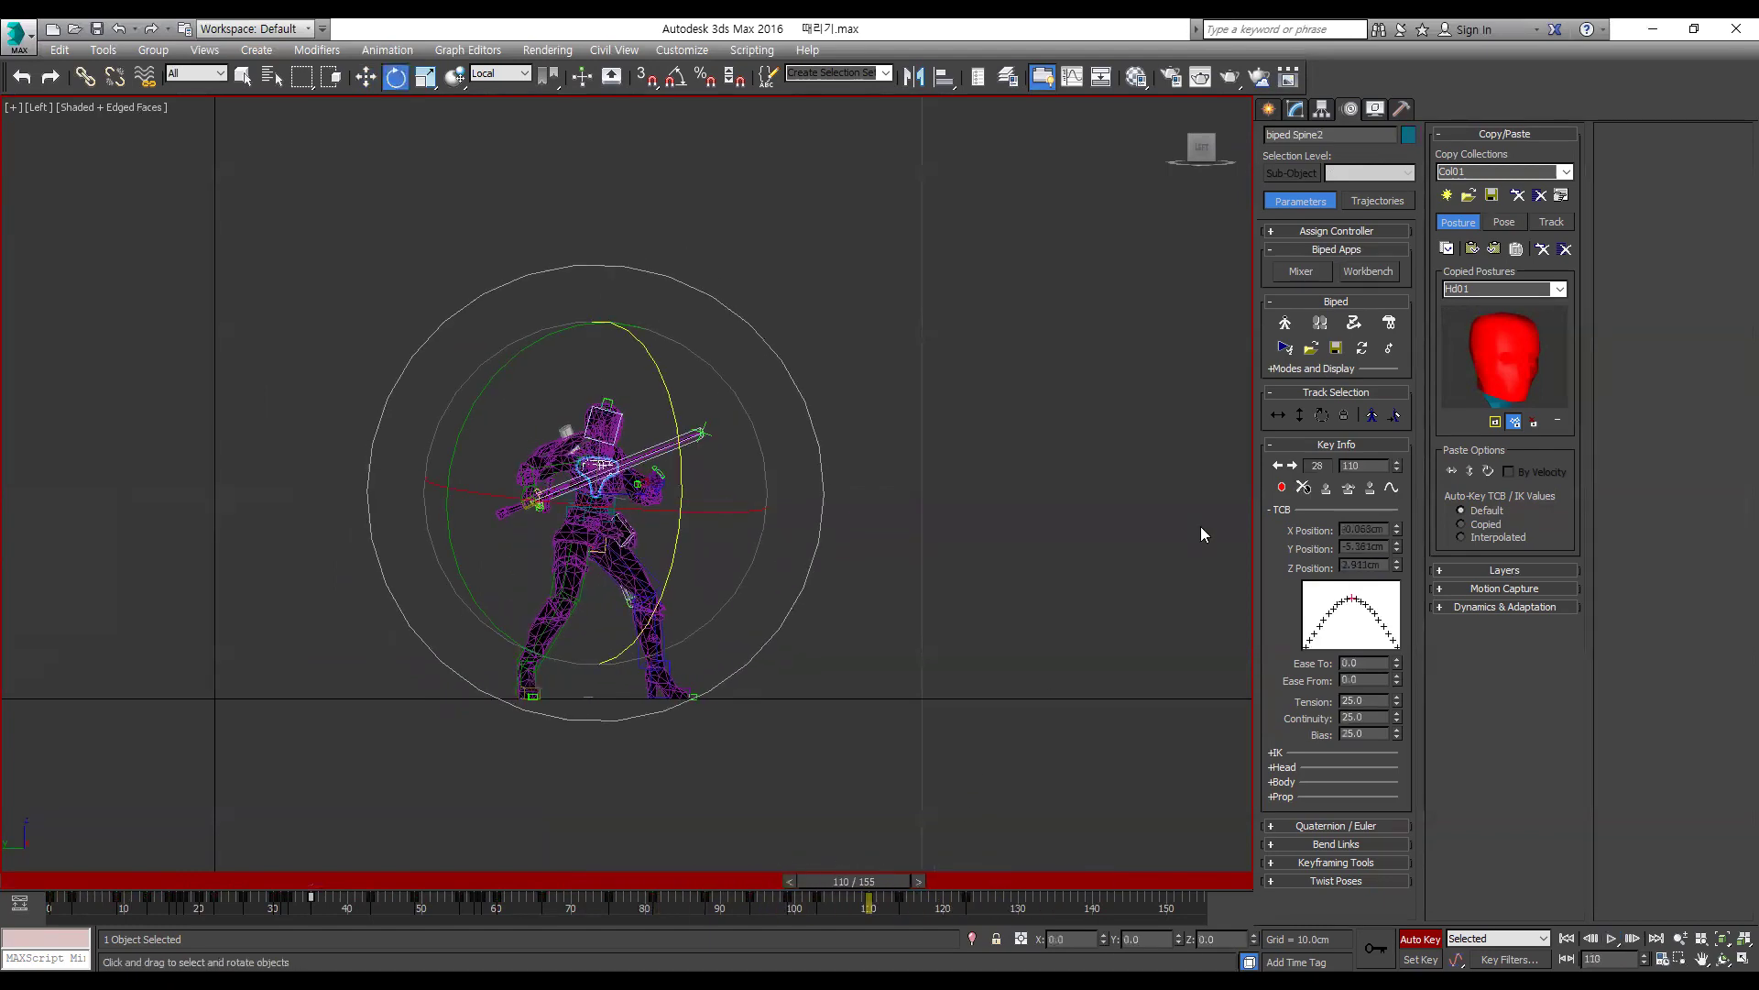
# Step: Select the Body Rotation track and scrub from frame 118 back to frame 99 to examine the final poses
pyautogui.press('/')
pyautogui.click(1322, 416)
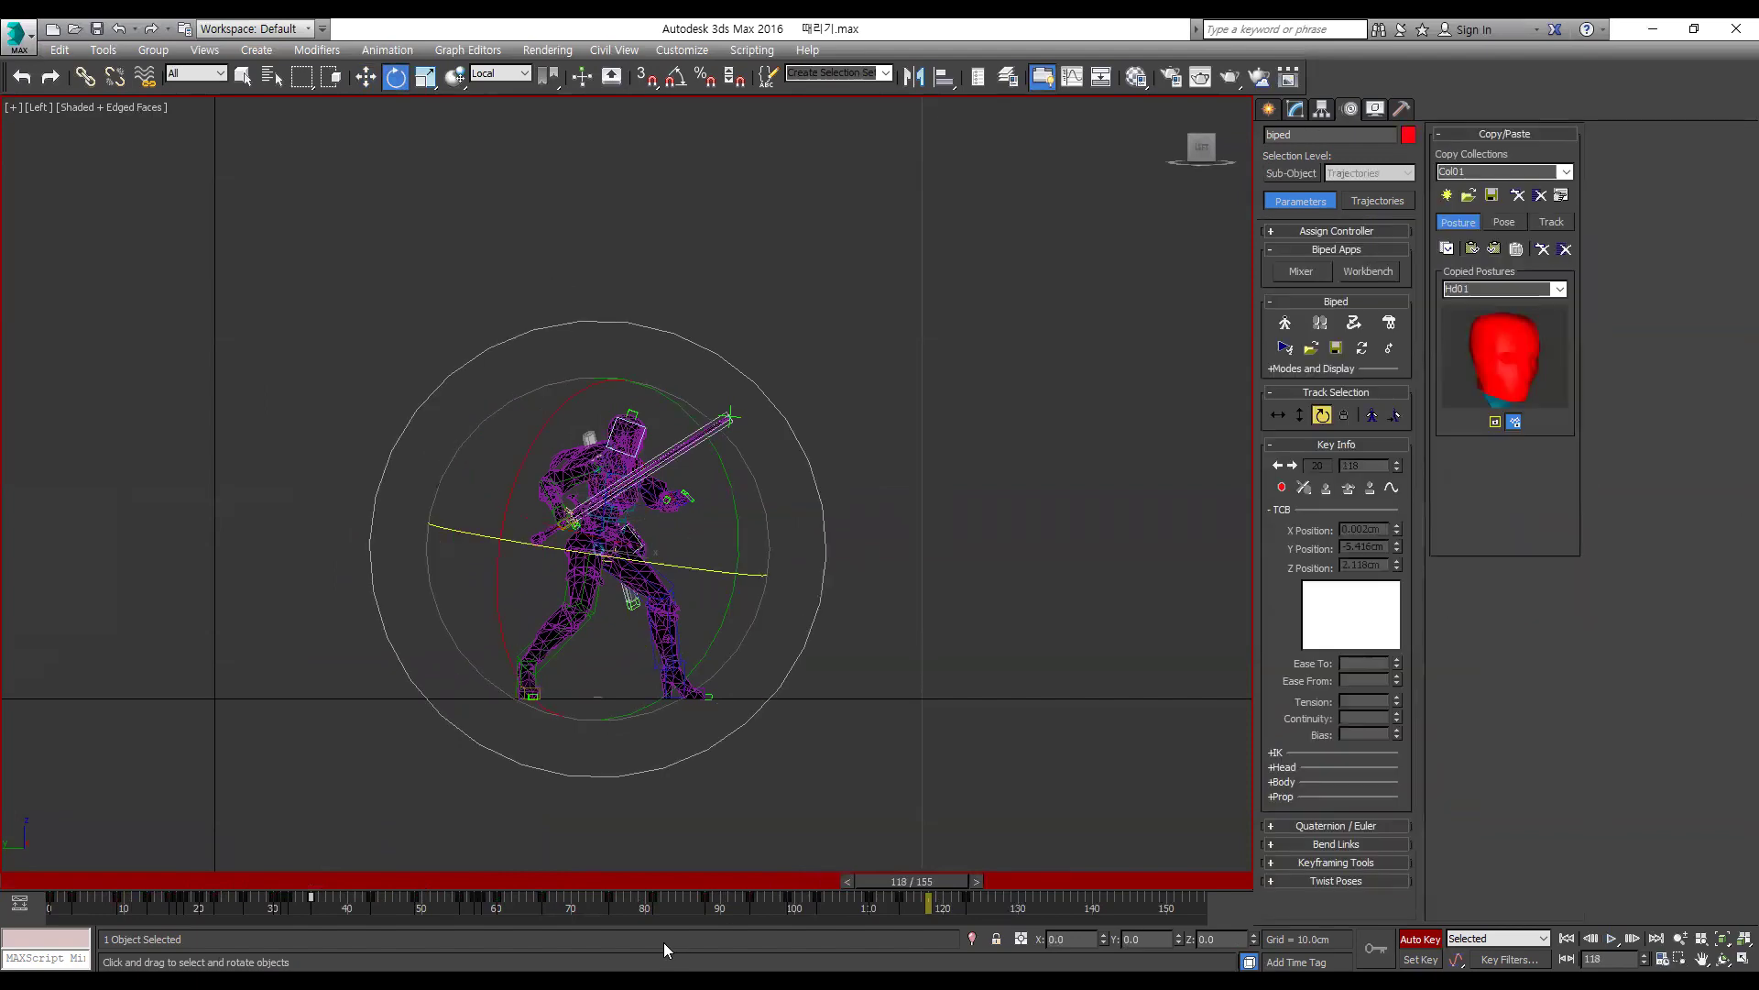
pyautogui.moveTo(937, 882); pyautogui.dragTo(834, 858)
pyautogui.press('e')
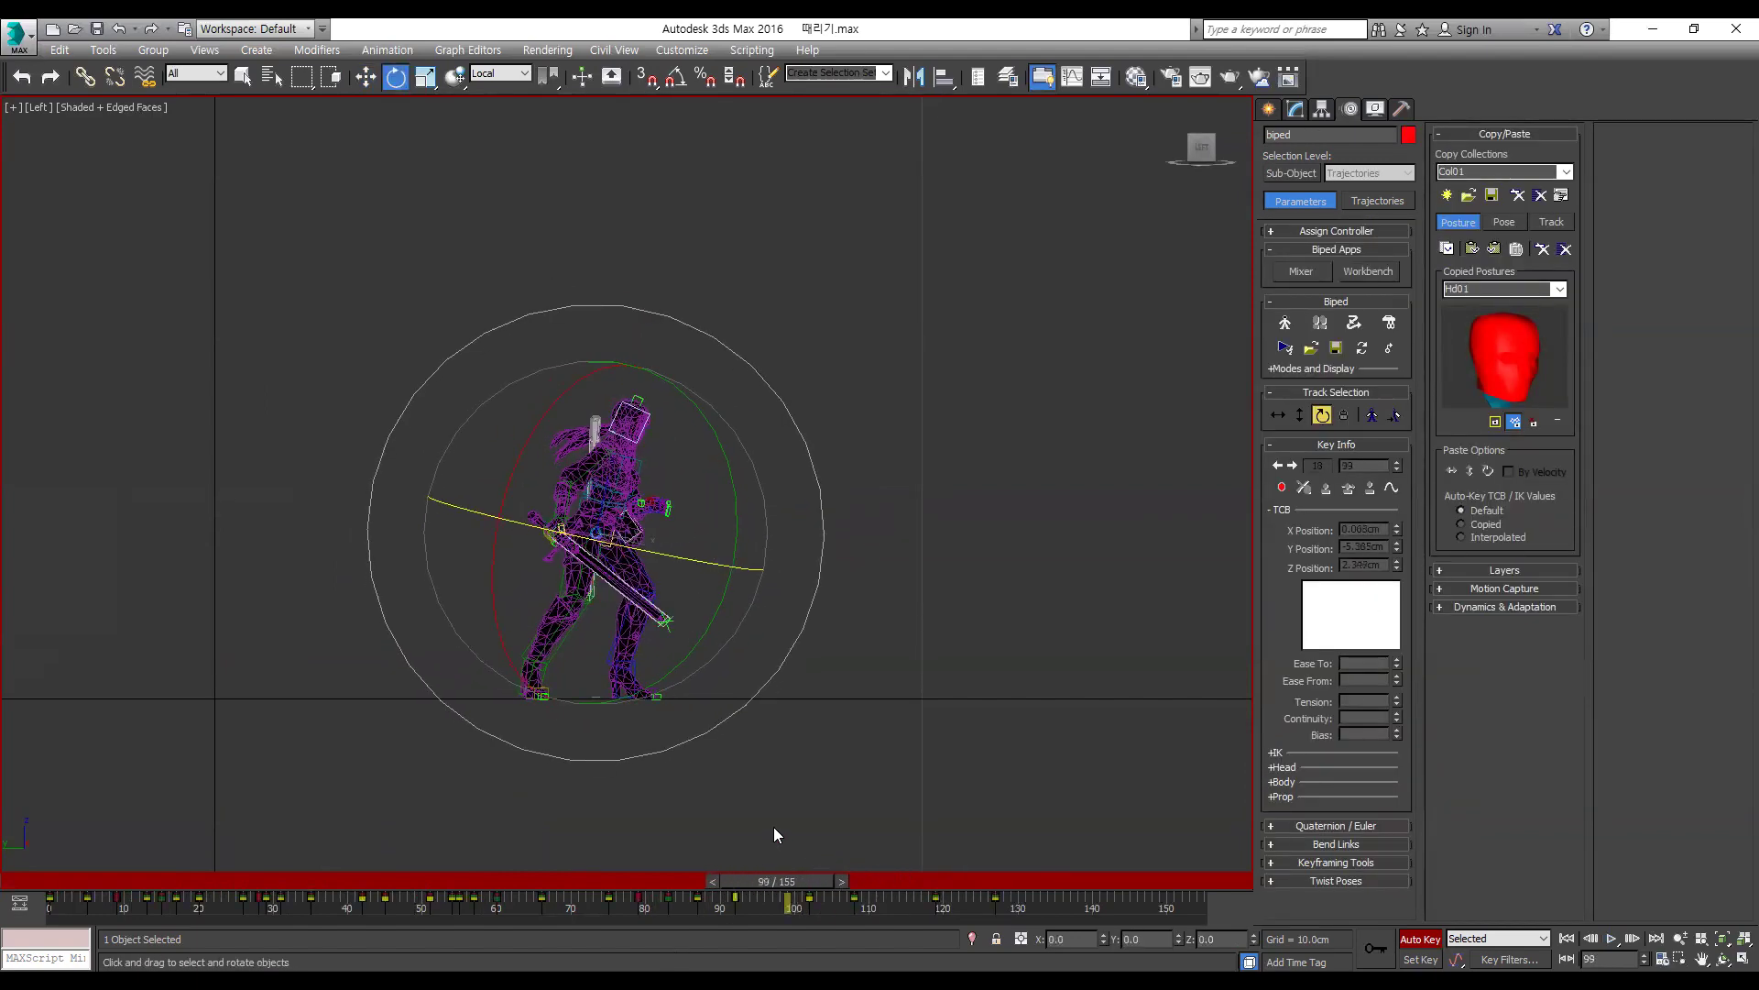
# Step: Step between frames 99 and 108 to examine the body's lean as the character recovers from the swing
pyautogui.press('.')
pyautogui.press('.')
pyautogui.press('.')
pyautogui.press('.')
pyautogui.press('.')
pyautogui.press('.')
pyautogui.press('.')
pyautogui.press('.')
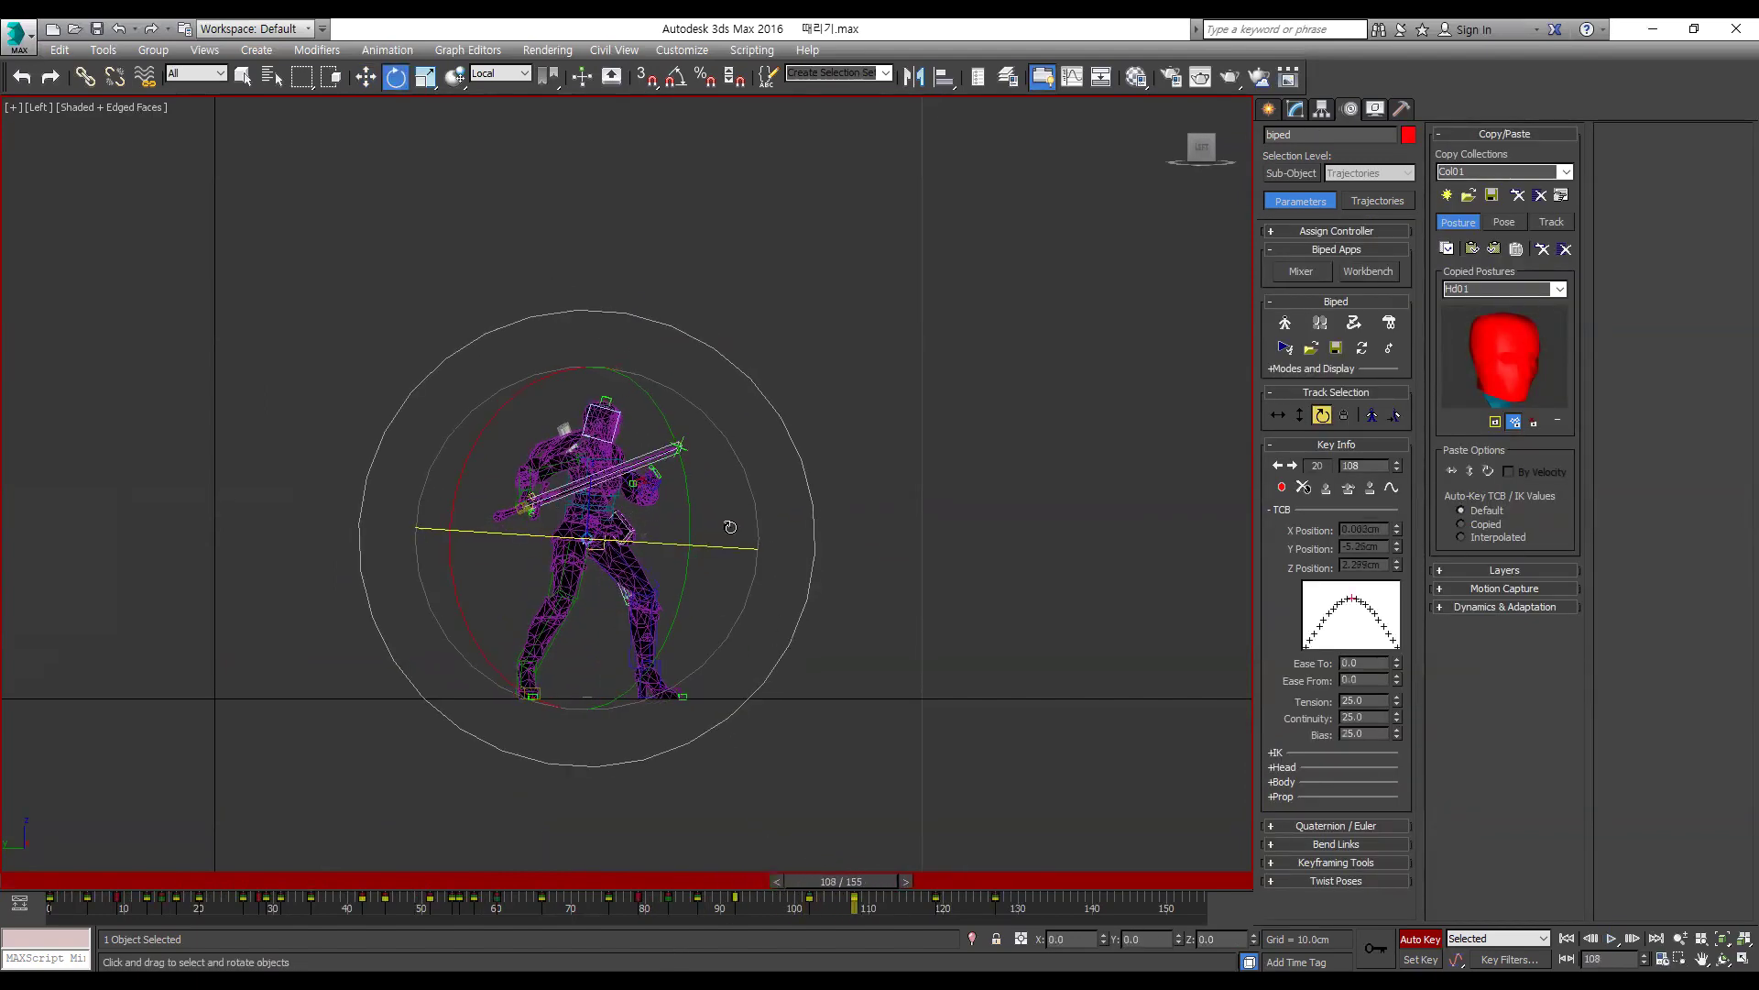
pyautogui.press(',')
pyautogui.press(',')
# Step: Set the reference coordinate system to View for rotation and go back to the body rotation key at frame 92
pyautogui.keyDown('alt'); pyautogui.rightClick(923, 640); pyautogui.keyUp('alt')
pyautogui.click(957, 558)
pyautogui.press(',')
pyautogui.press(',')
pyautogui.press(',')
pyautogui.press(',')
pyautogui.press(',')
pyautogui.press(',')
pyautogui.press(',')
pyautogui.press(',')
pyautogui.press(',')
pyautogui.press(',')
pyautogui.press(',')
pyautogui.press('w')
pyautogui.press('e')
# Step: Step through frames 95 to 85 to compare the body's rotation on either side of the frame 92 key
pyautogui.press('.')
pyautogui.press('.')
pyautogui.press('.')
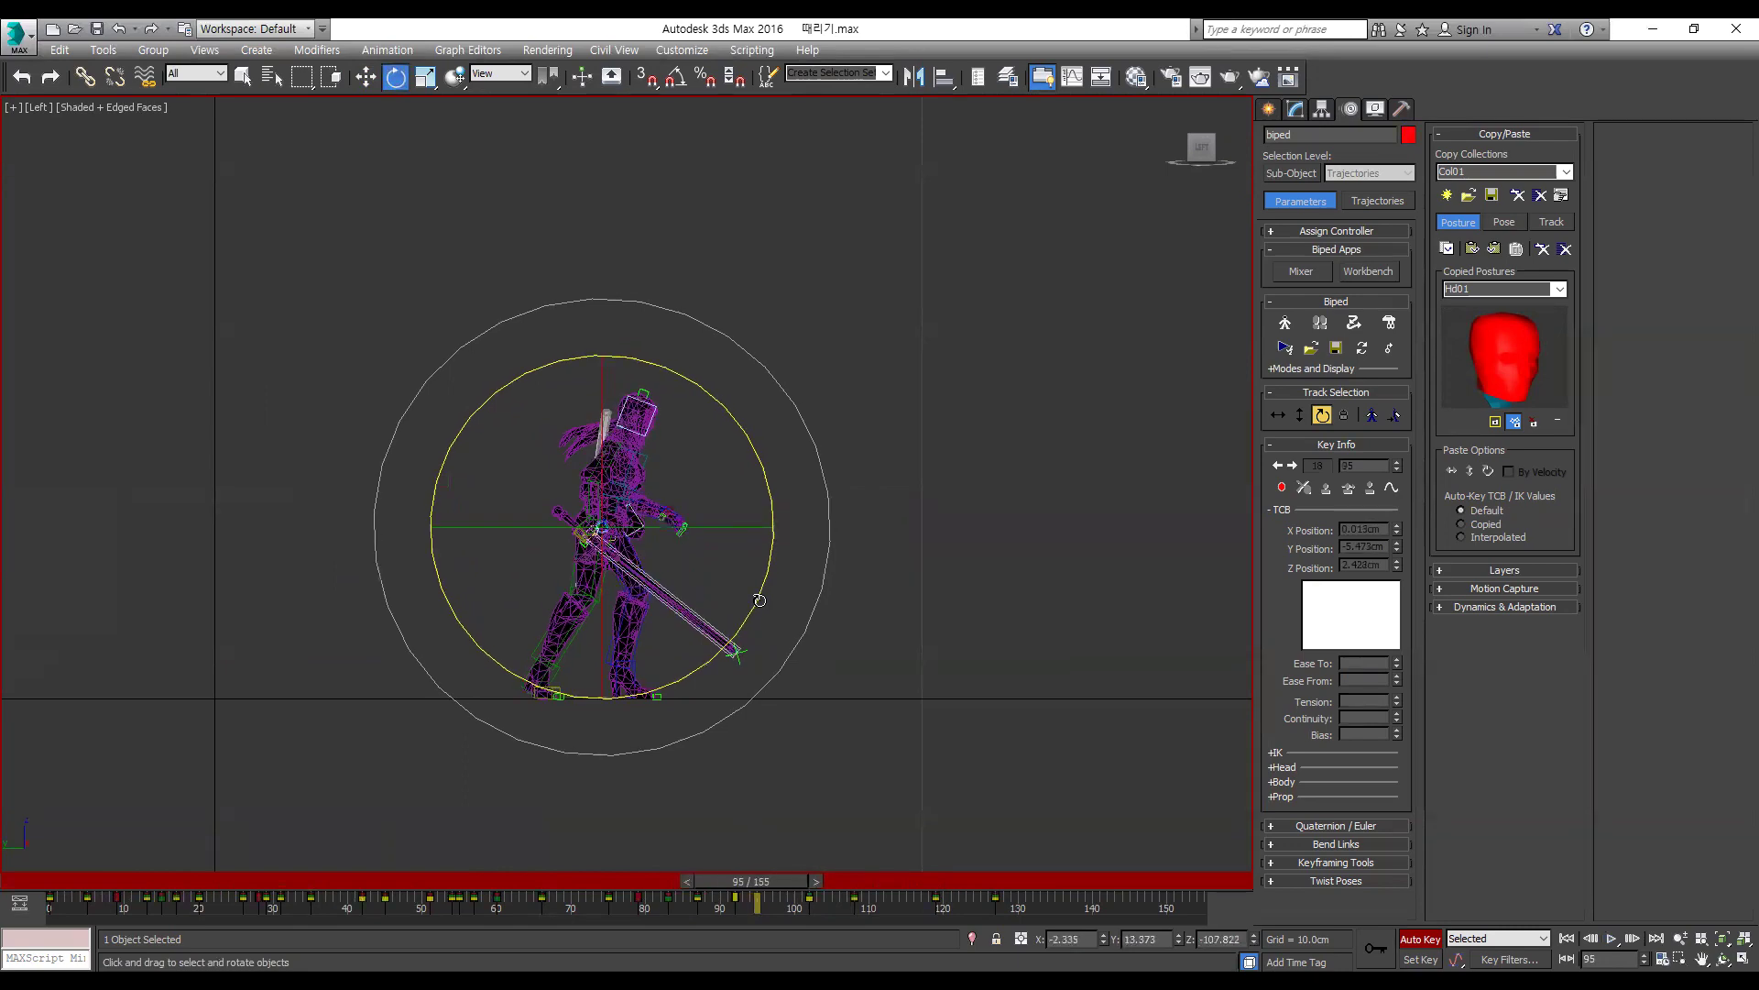
pyautogui.press(',')
pyautogui.press(',')
pyautogui.press(',')
pyautogui.press(',')
pyautogui.press(',')
pyautogui.press(',')
pyautogui.press(',')
pyautogui.press(',')
pyautogui.press(',')
pyautogui.press(',')
pyautogui.press(',')
pyautogui.press(',')
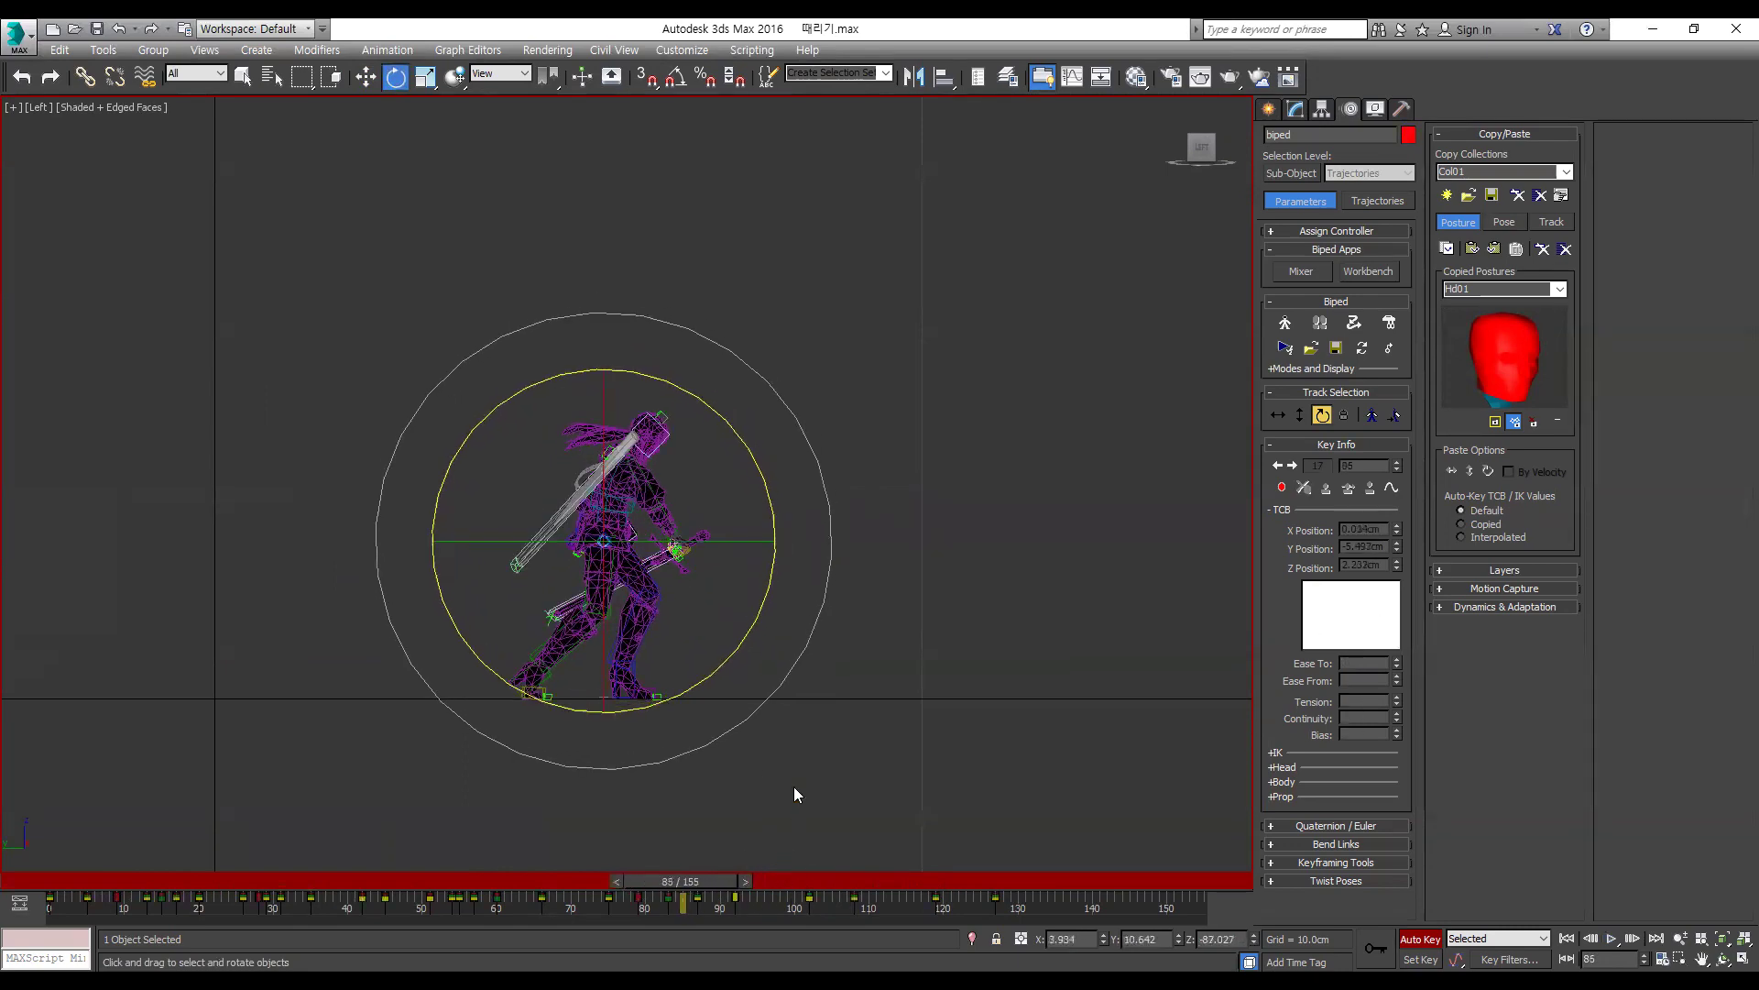
# Step: Rotate the body slightly backward at frame 92 in the Left view and check the following frames
pyautogui.press('.')
pyautogui.press('.')
pyautogui.press('.')
pyautogui.press('.')
pyautogui.press('.')
pyautogui.press('.')
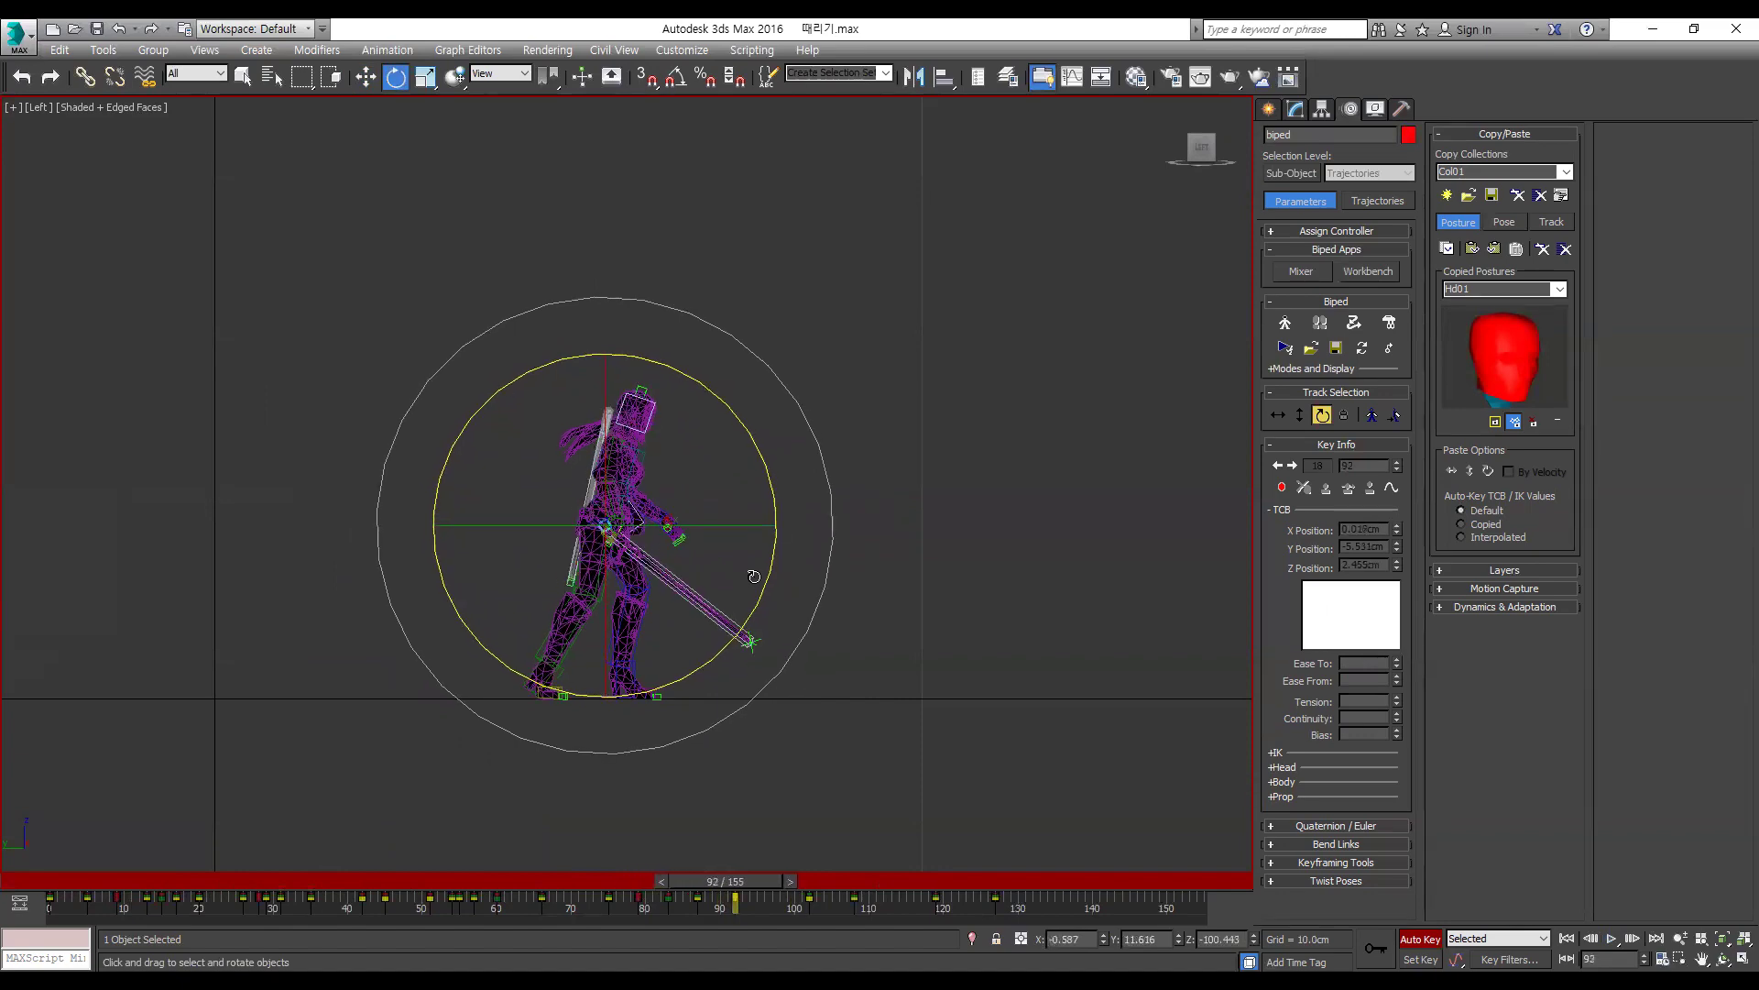
pyautogui.moveTo(770, 565); pyautogui.dragTo(769, 565)
pyautogui.press('.')
pyautogui.press('.')
pyautogui.press('.')
pyautogui.press('.')
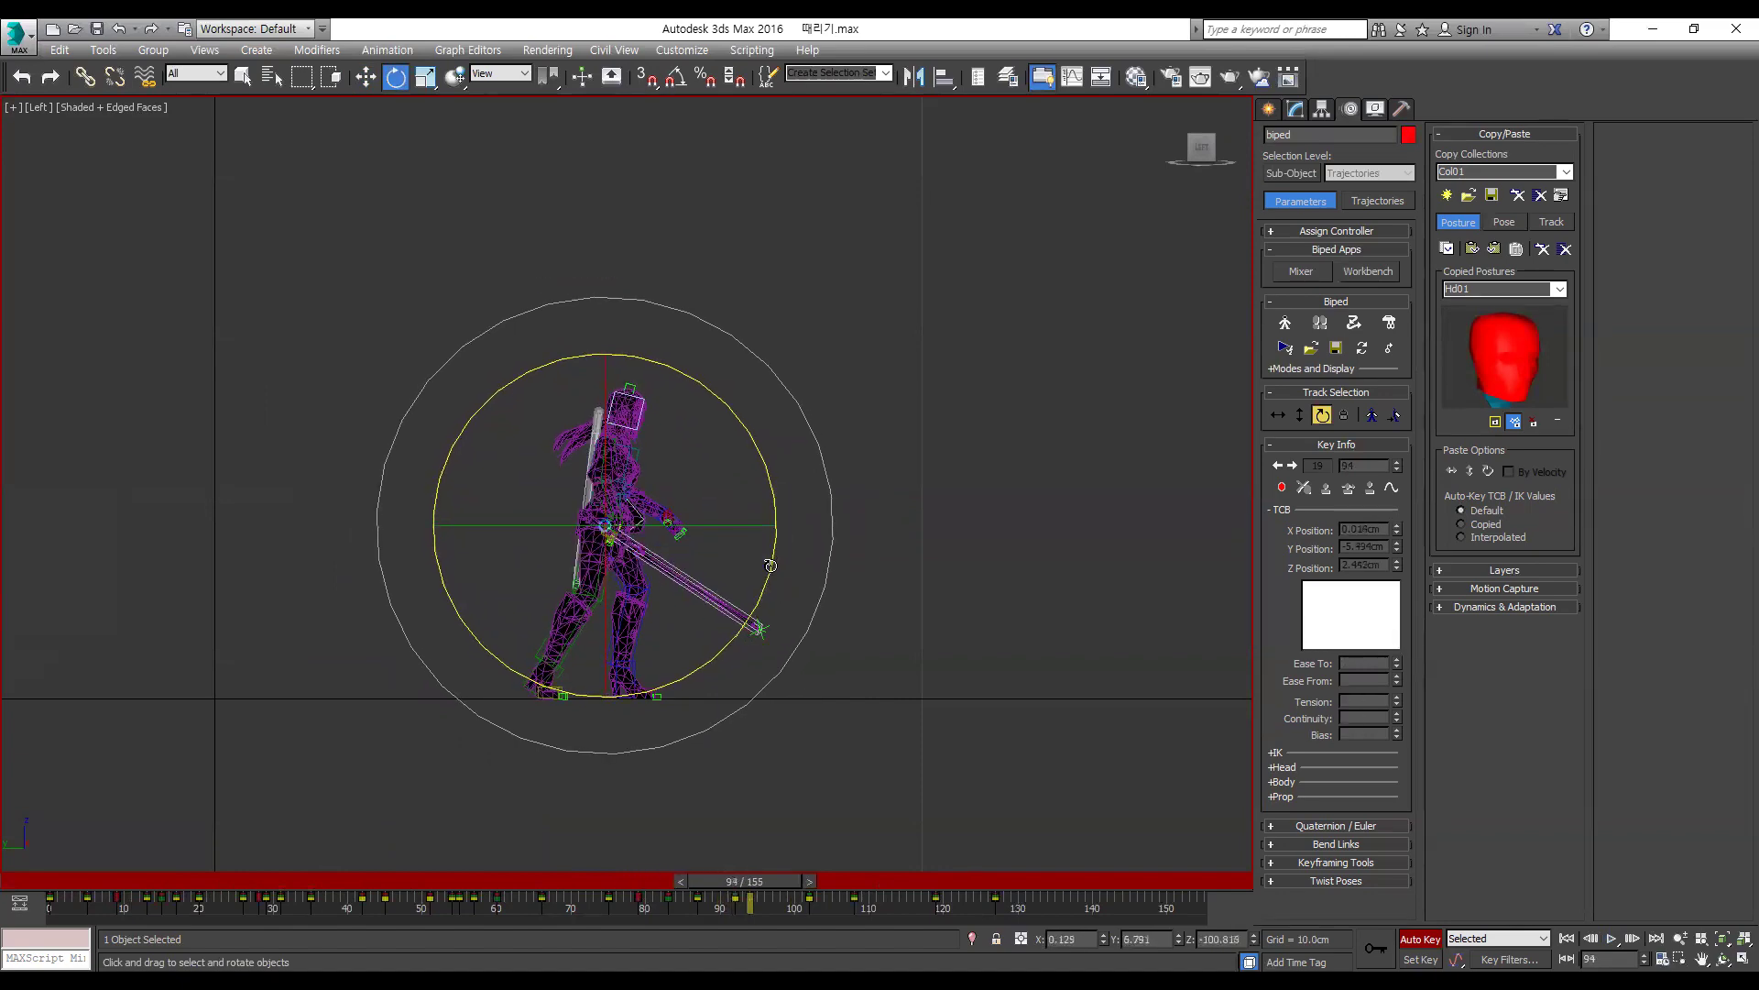
# Step: Step forward from frame 94 to about frame 109 and back to frame 99 to examine the adjusted body rotation
pyautogui.press('.')
pyautogui.press('.')
pyautogui.press('.')
pyautogui.press('.')
pyautogui.press('.')
pyautogui.press('.')
pyautogui.press('.')
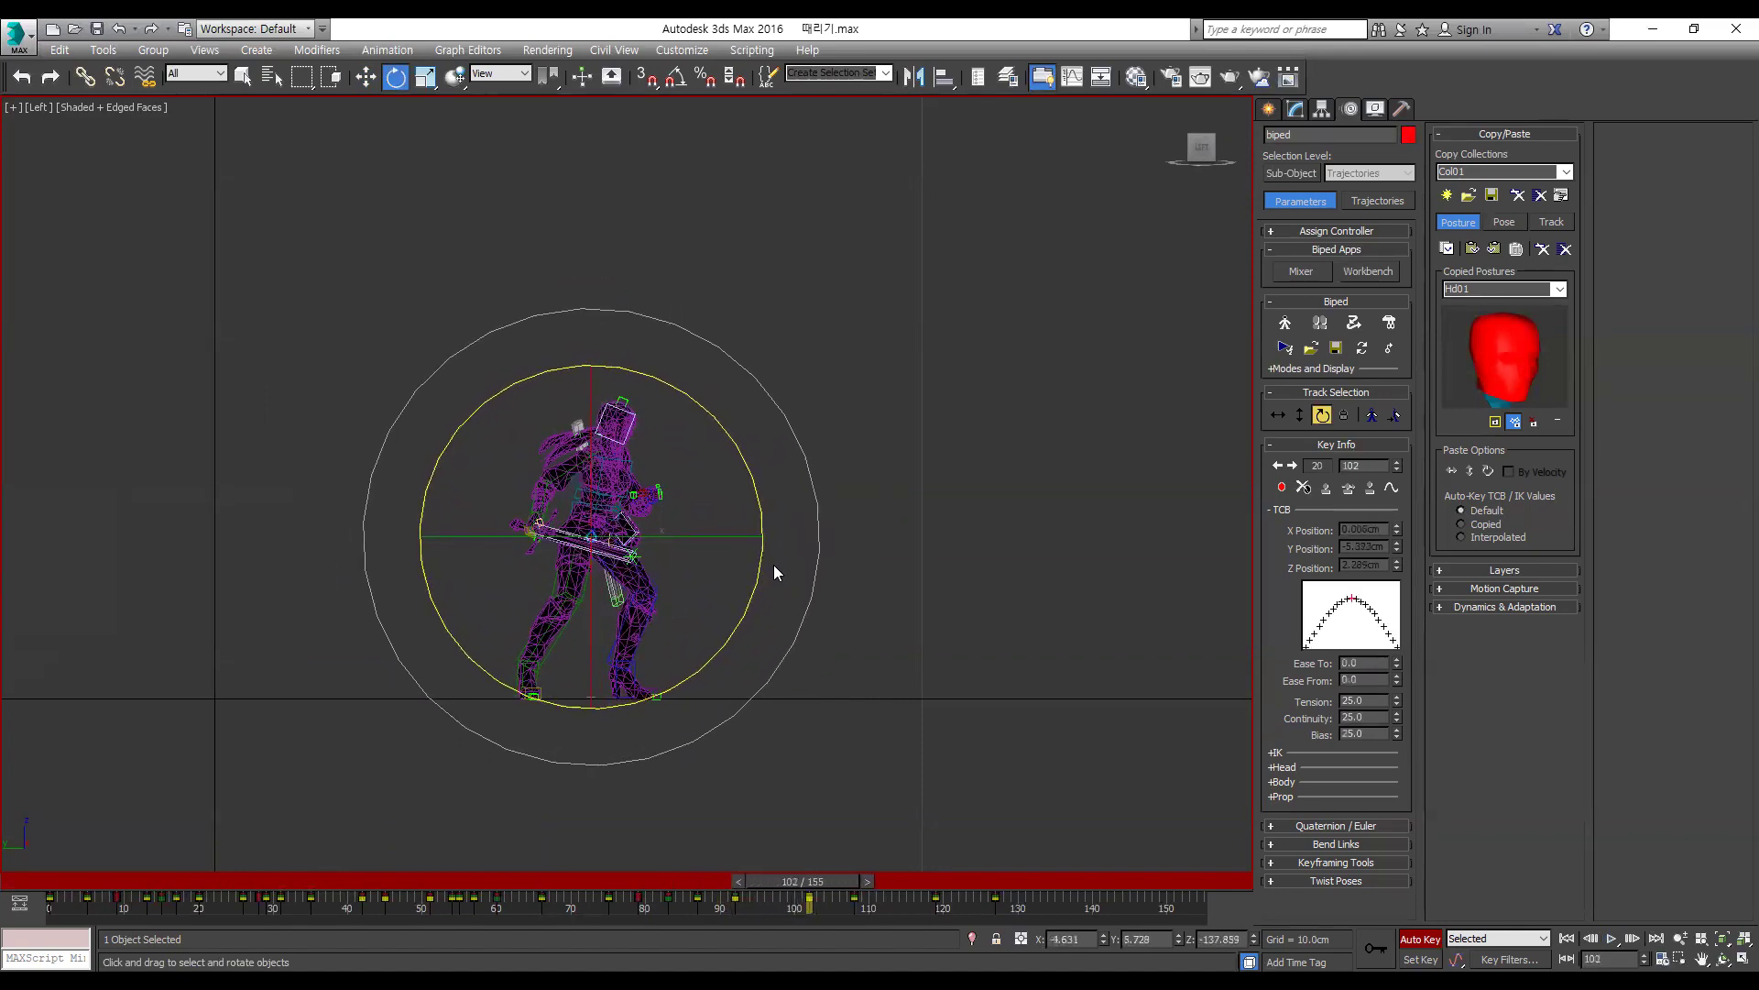
pyautogui.press('.')
pyautogui.press('.')
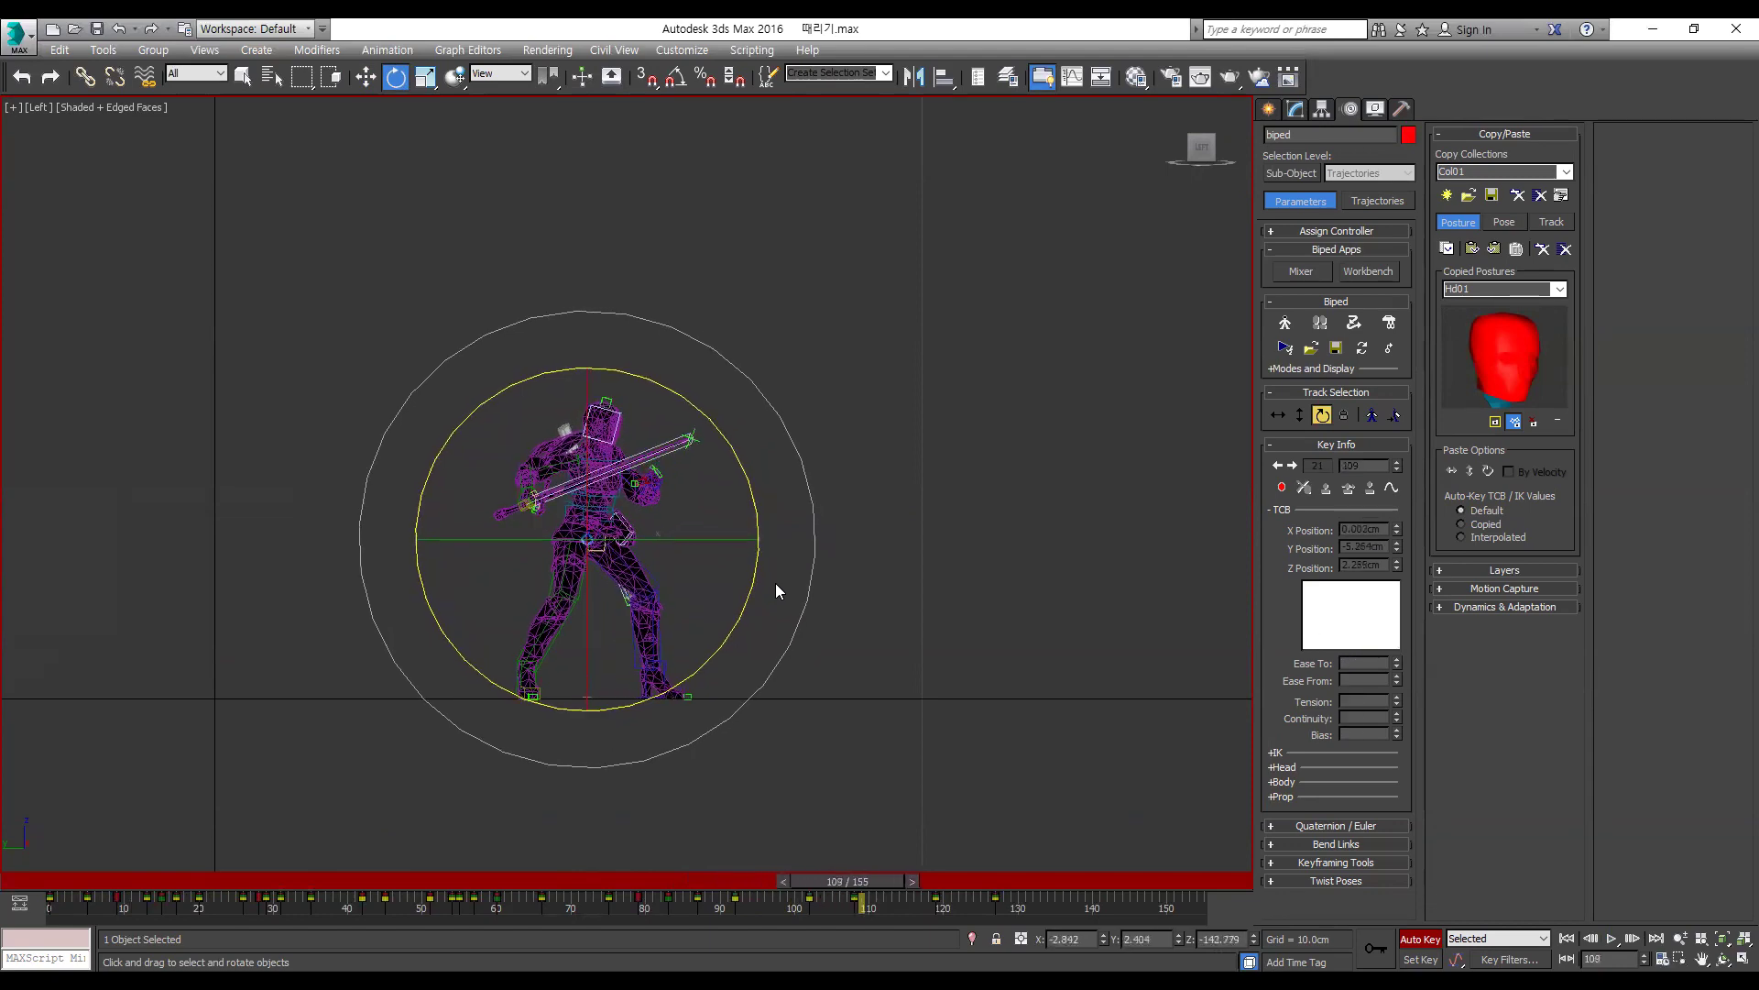
pyautogui.press(',')
pyautogui.press(',')
pyautogui.press(',')
pyautogui.press(',')
pyautogui.press(',')
pyautogui.press(',')
pyautogui.press(',')
pyautogui.press(',')
pyautogui.press(',')
pyautogui.press(',')
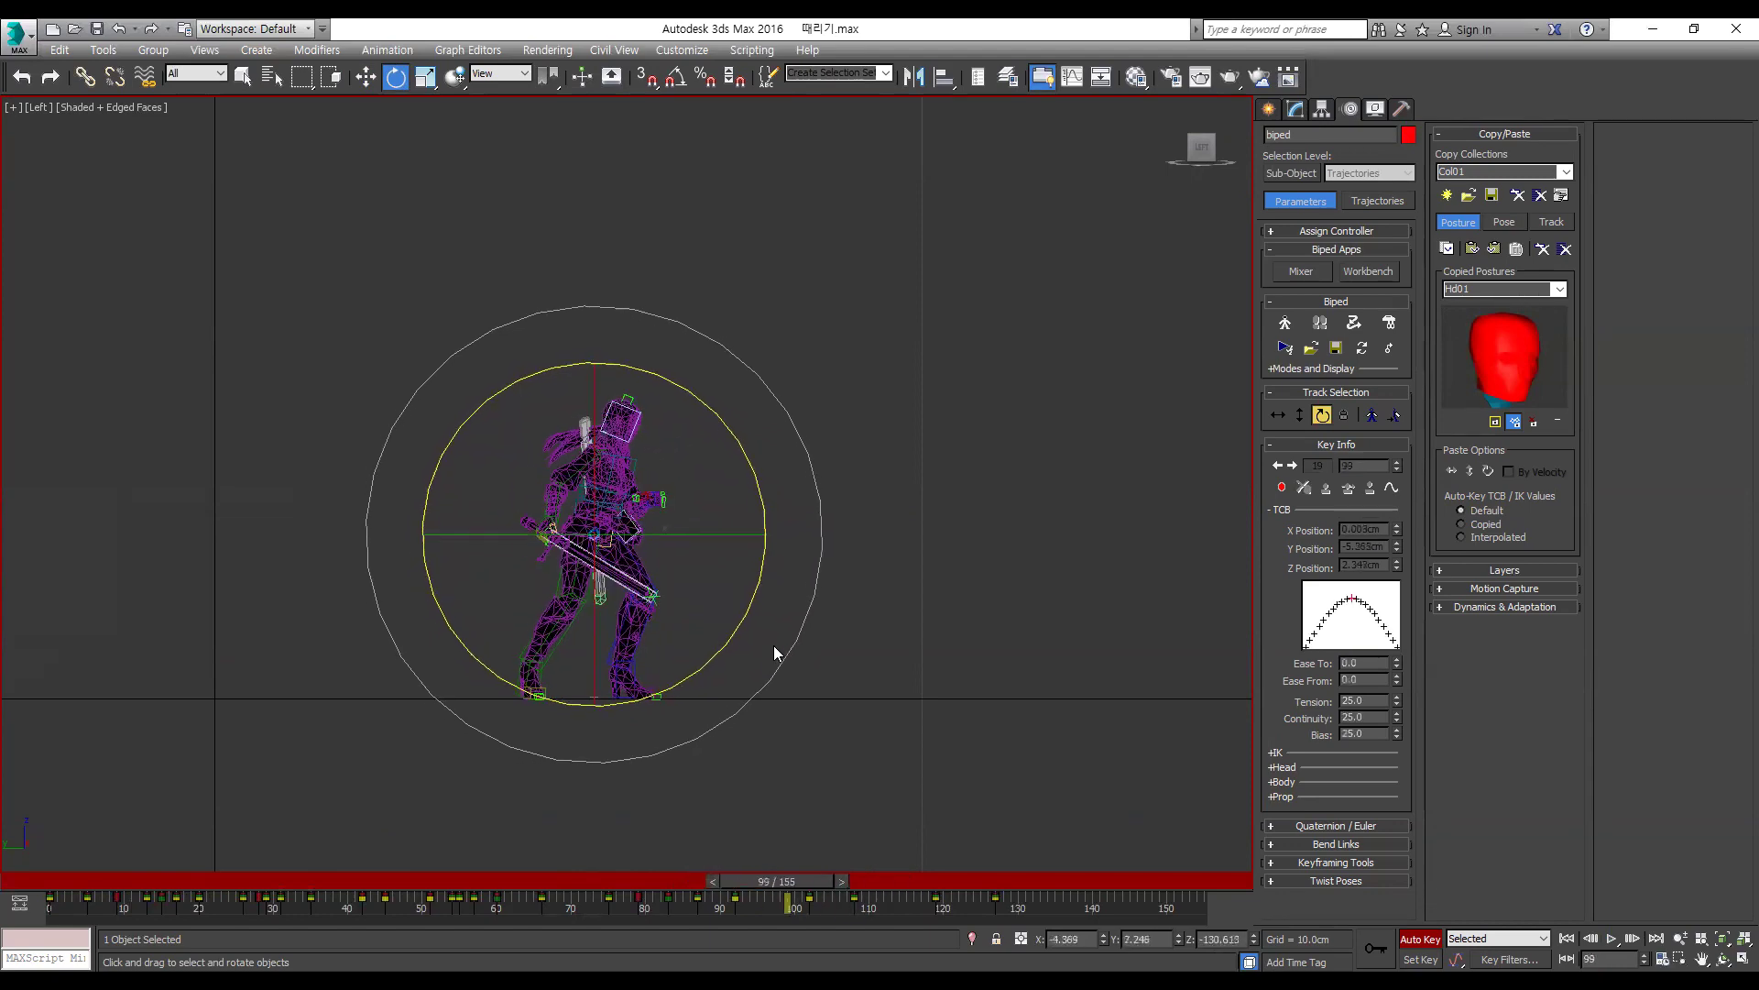
# Step: Step from frame 99 through frame 125 to examine the return to the ready stance
pyautogui.press('.')
pyautogui.press('.')
pyautogui.press('.')
pyautogui.press('.')
pyautogui.press('.')
pyautogui.press('.')
pyautogui.press('.')
pyautogui.press('.')
pyautogui.press('.')
pyautogui.press('.')
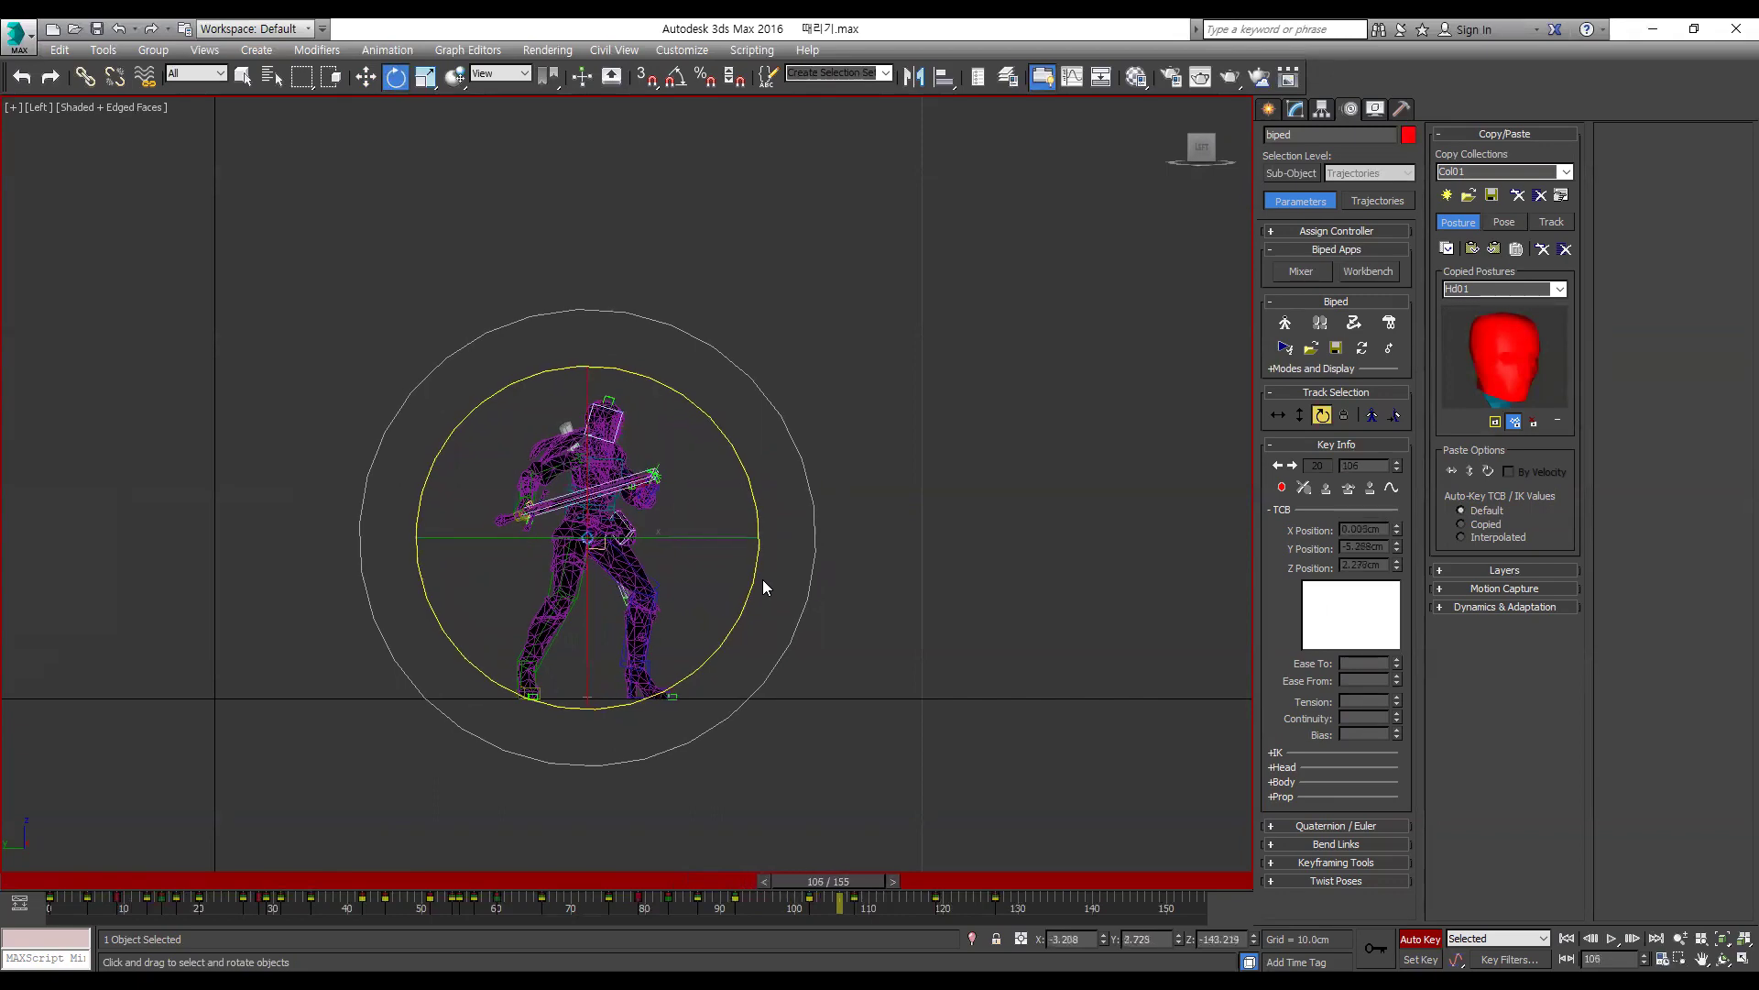
pyautogui.press('.')
pyautogui.press('.')
pyautogui.press('.')
pyautogui.press('.')
pyautogui.press('.')
pyautogui.press('.')
pyautogui.press('.')
pyautogui.press('.')
pyautogui.press('.')
pyautogui.press('.')
pyautogui.press('.')
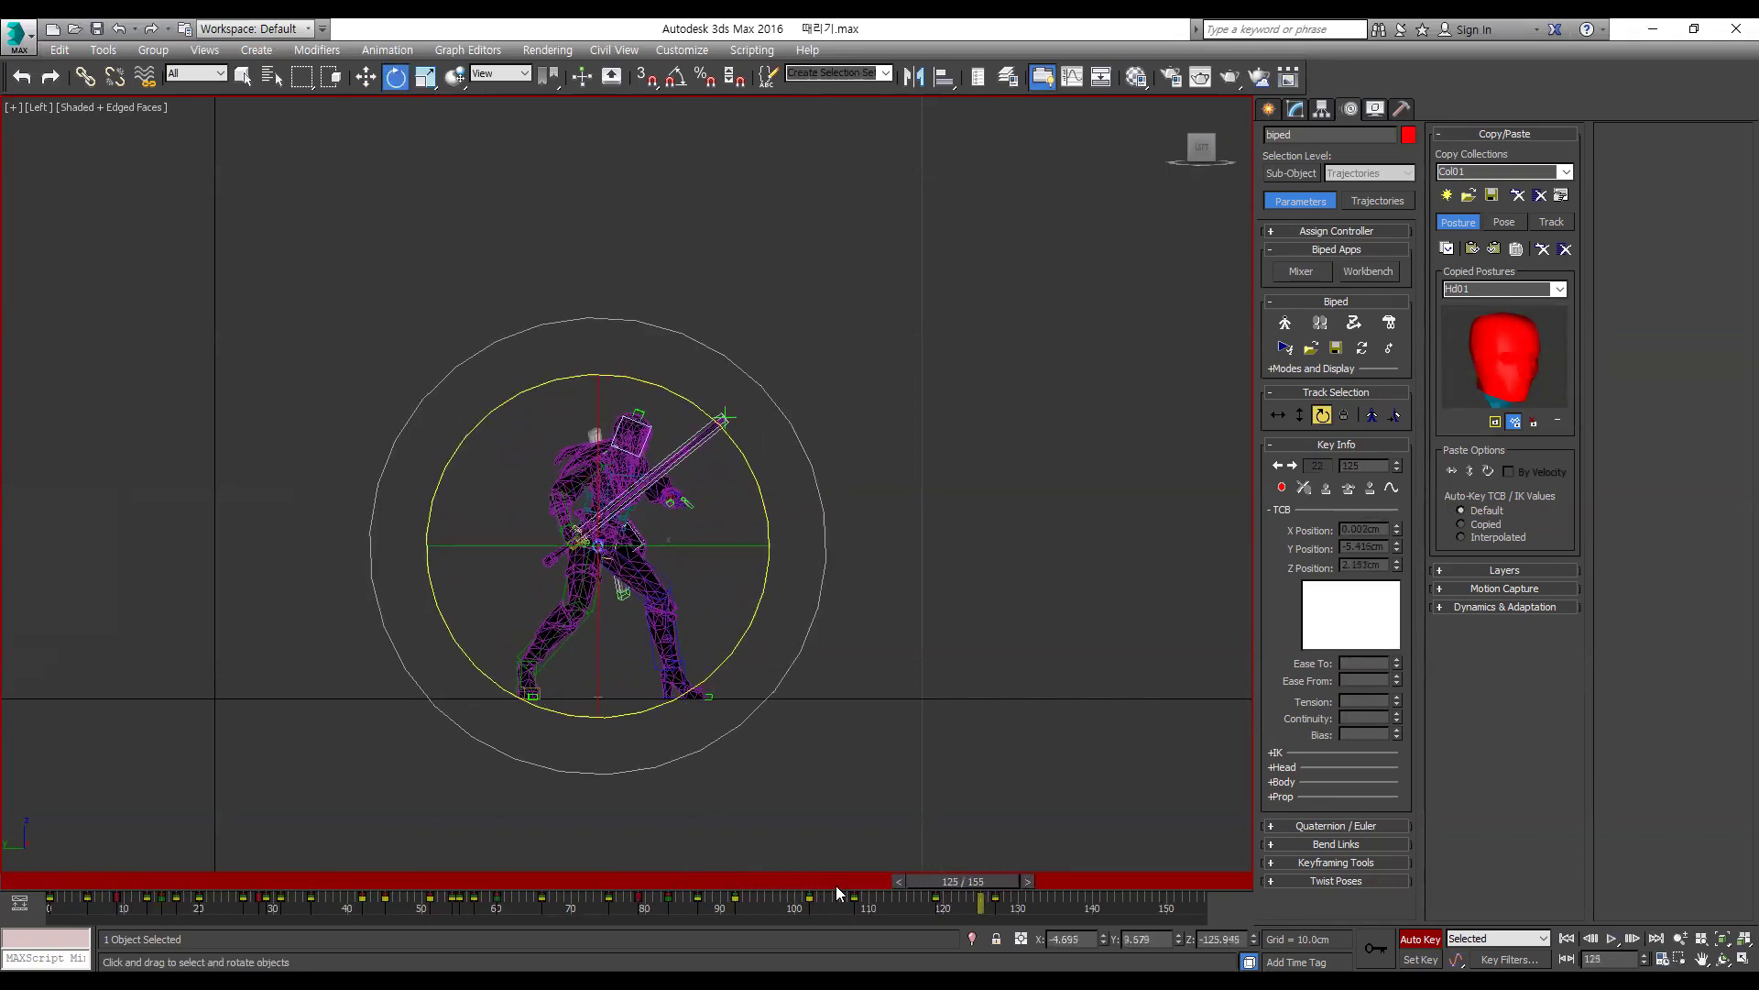
# Step: Play the recovery from about frame 87, return to frame 0, and show the Perspective view without edged faces
pyautogui.click(699, 885)
pyautogui.press('/')
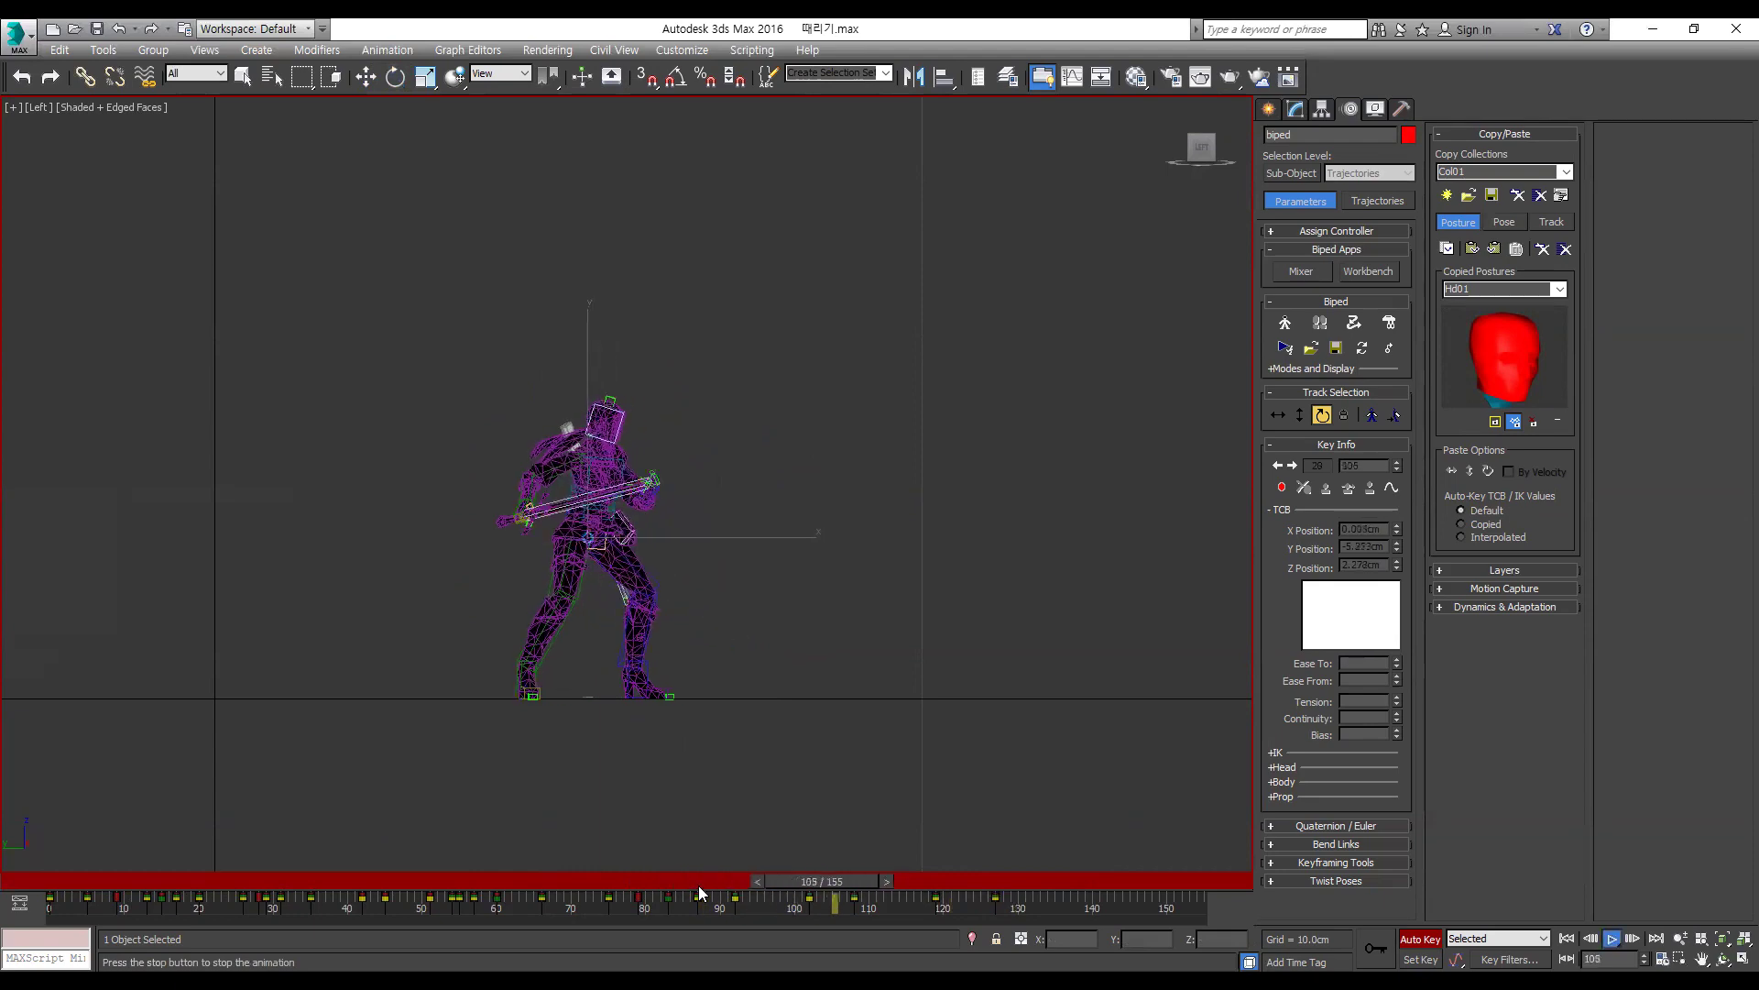
pyautogui.click(32, 883)
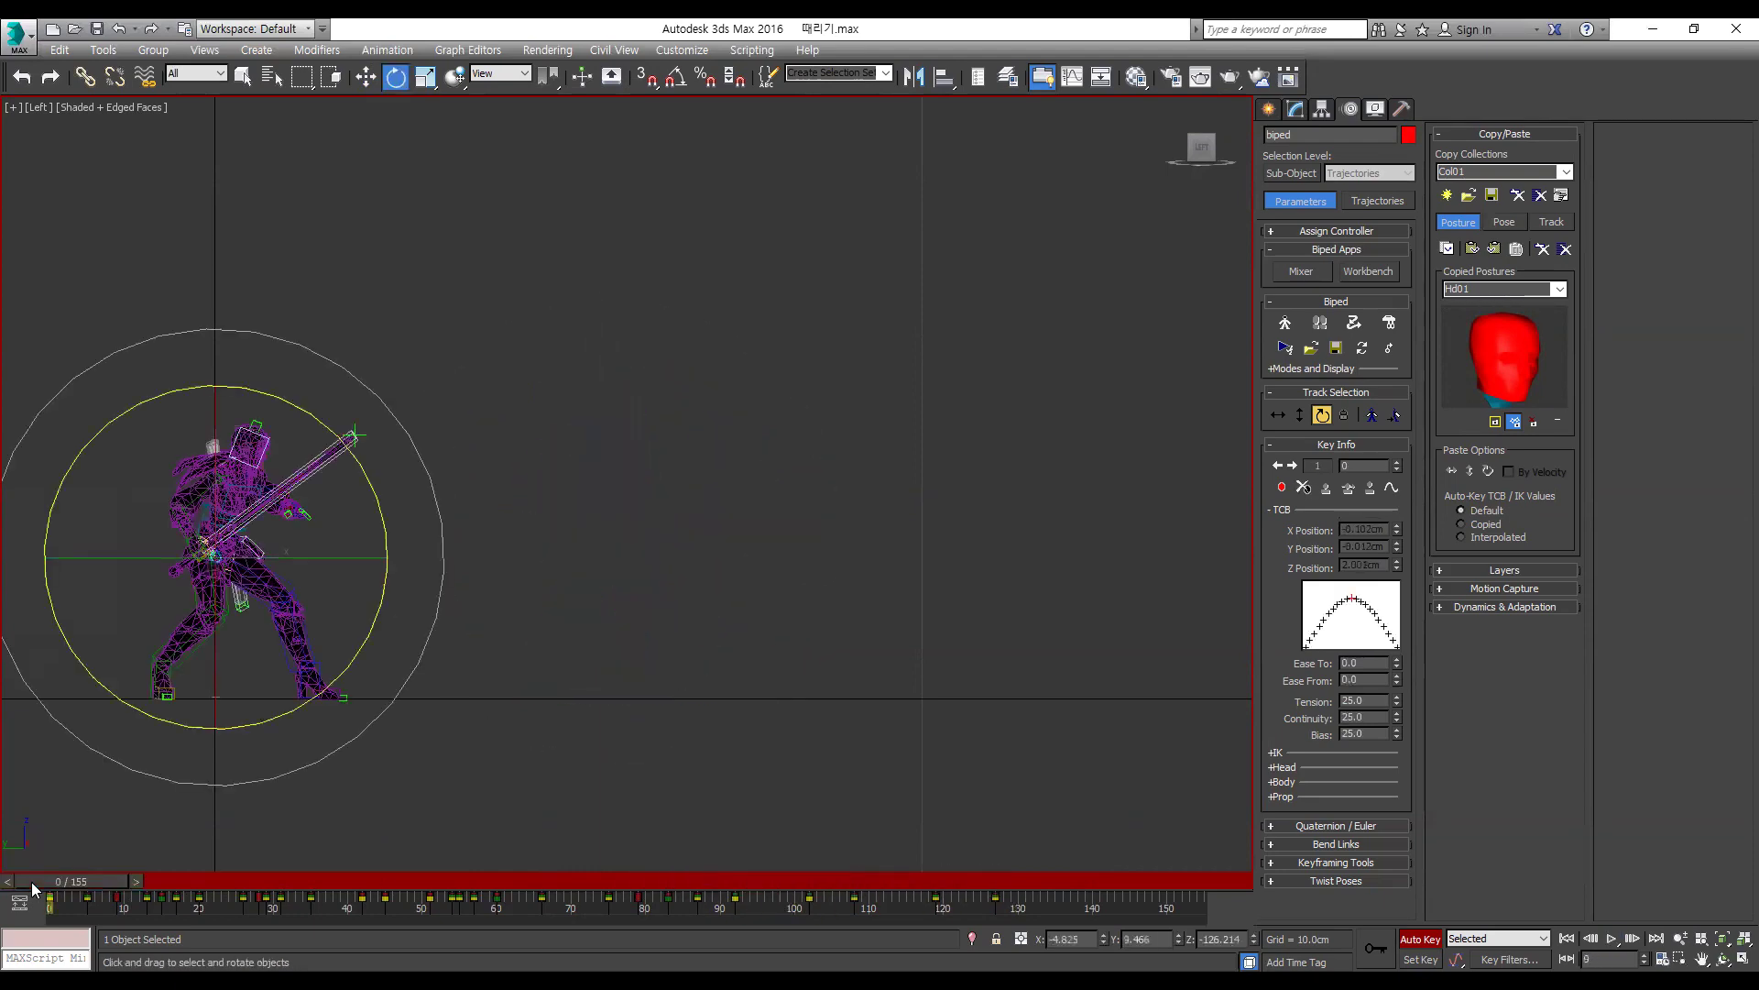
pyautogui.press('p')
pyautogui.keyDown('alt'); pyautogui.moveTo(579, 758); pyautogui.dragTo(484, 745, button='middle'); pyautogui.keyUp('alt')
pyautogui.press('F4')
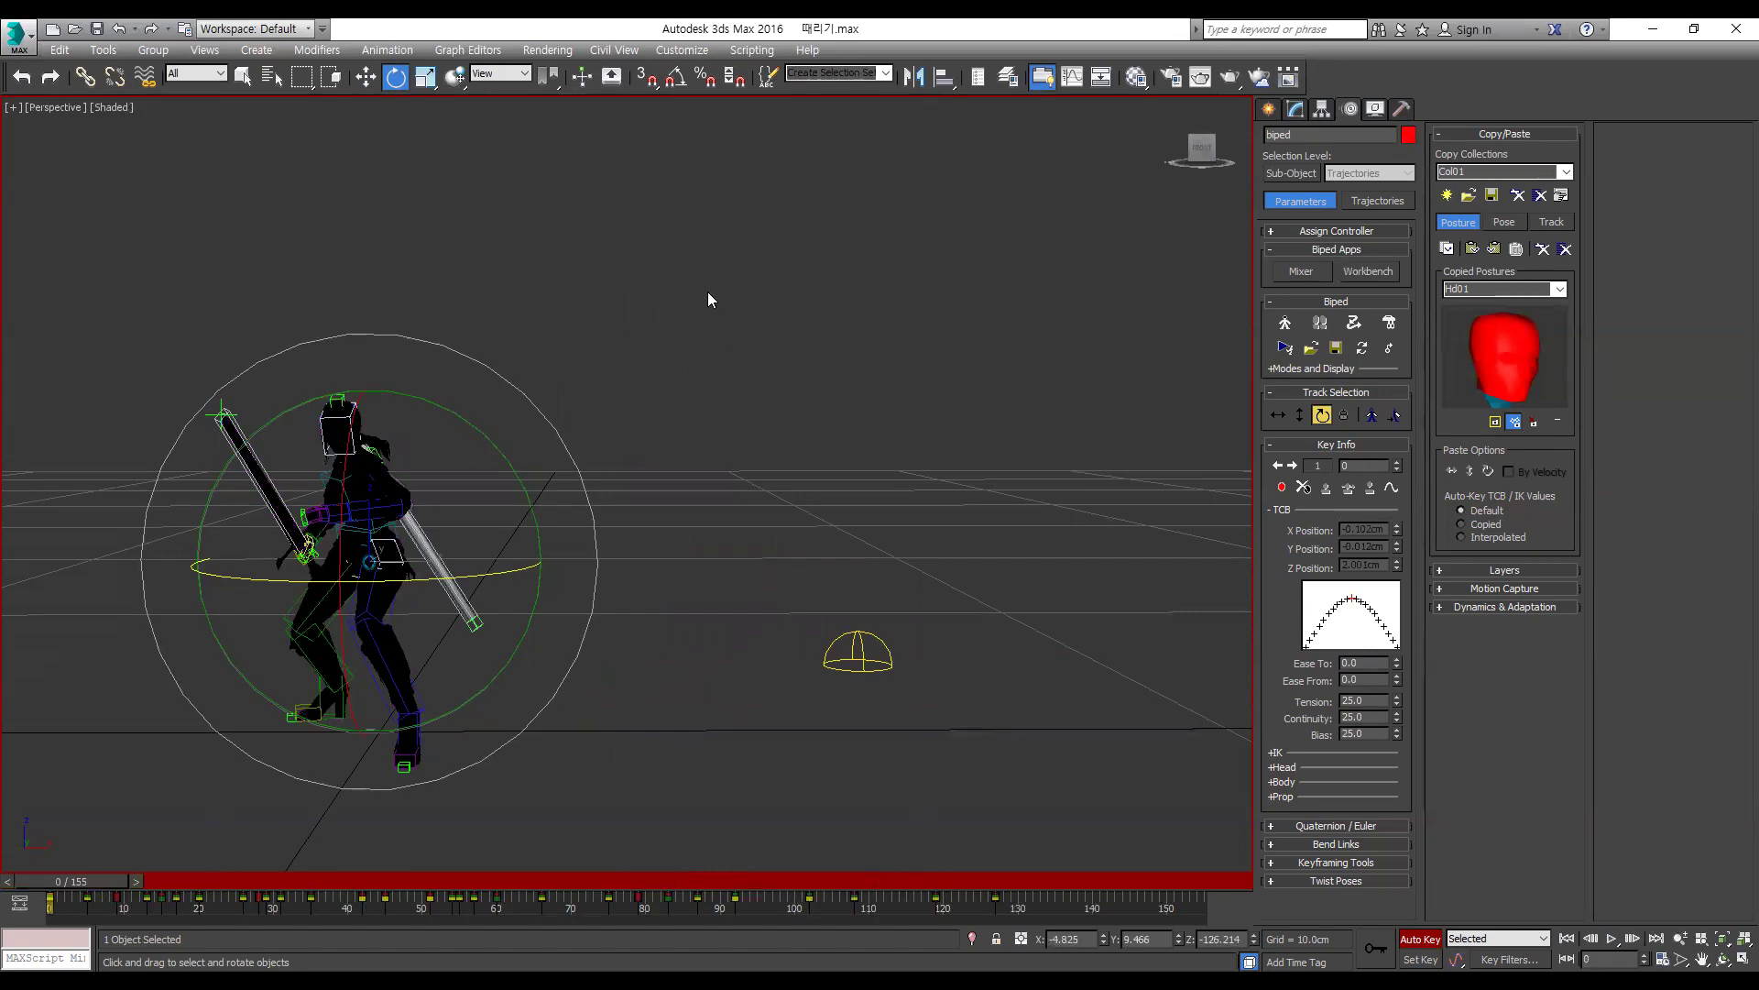
# Step: Return to the Left view, center the character, and review the attack by playback and scrubbing to about frame 106
pyautogui.moveTo(911, 876); pyautogui.dragTo(642, 847)
pyautogui.press('l')
pyautogui.moveTo(592, 738); pyautogui.dragTo(739, 675, button='middle')
pyautogui.press('/')
pyautogui.press('/')
pyautogui.press('/')
pyautogui.press('/')
pyautogui.press('e')
pyautogui.click(695, 896)
pyautogui.moveTo(696, 881); pyautogui.dragTo(832, 912)
pyautogui.press('e')
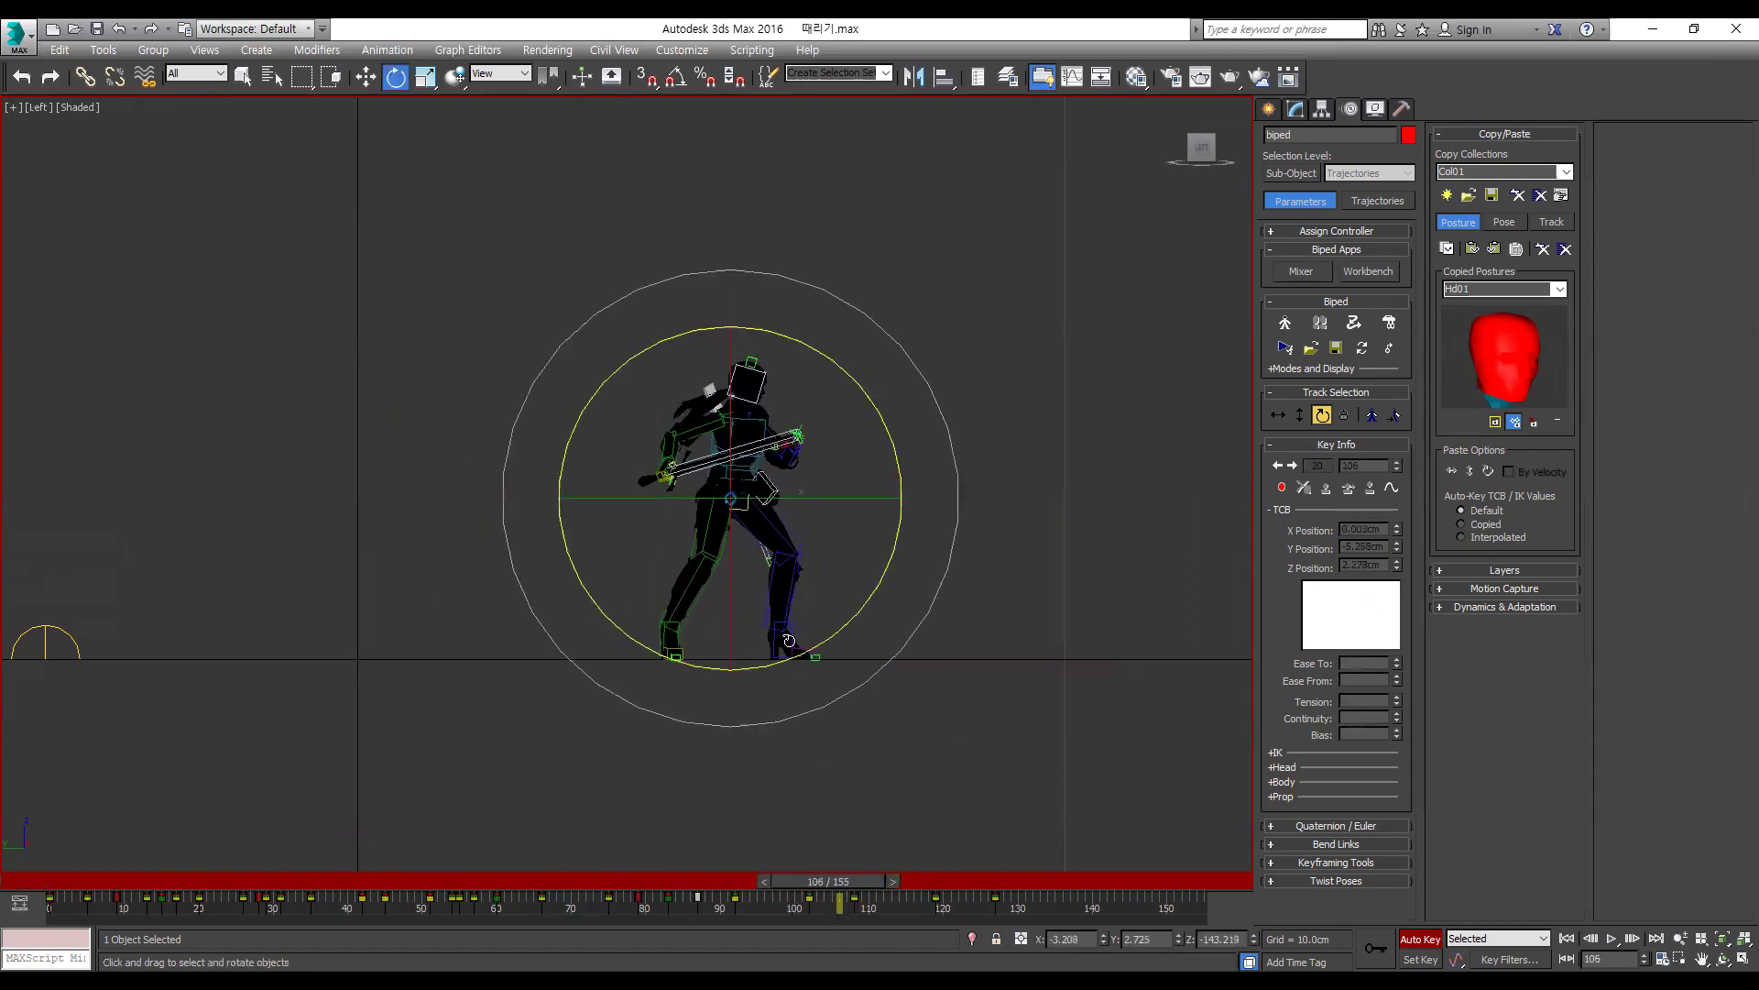
# Step: Select the left foot and step between frames 102 and 111 to examine its final step
pyautogui.click(791, 620)
pyautogui.press(',')
pyautogui.press(',')
pyautogui.press(',')
pyautogui.press(',')
pyautogui.press(',')
pyautogui.press(',')
pyautogui.press(',')
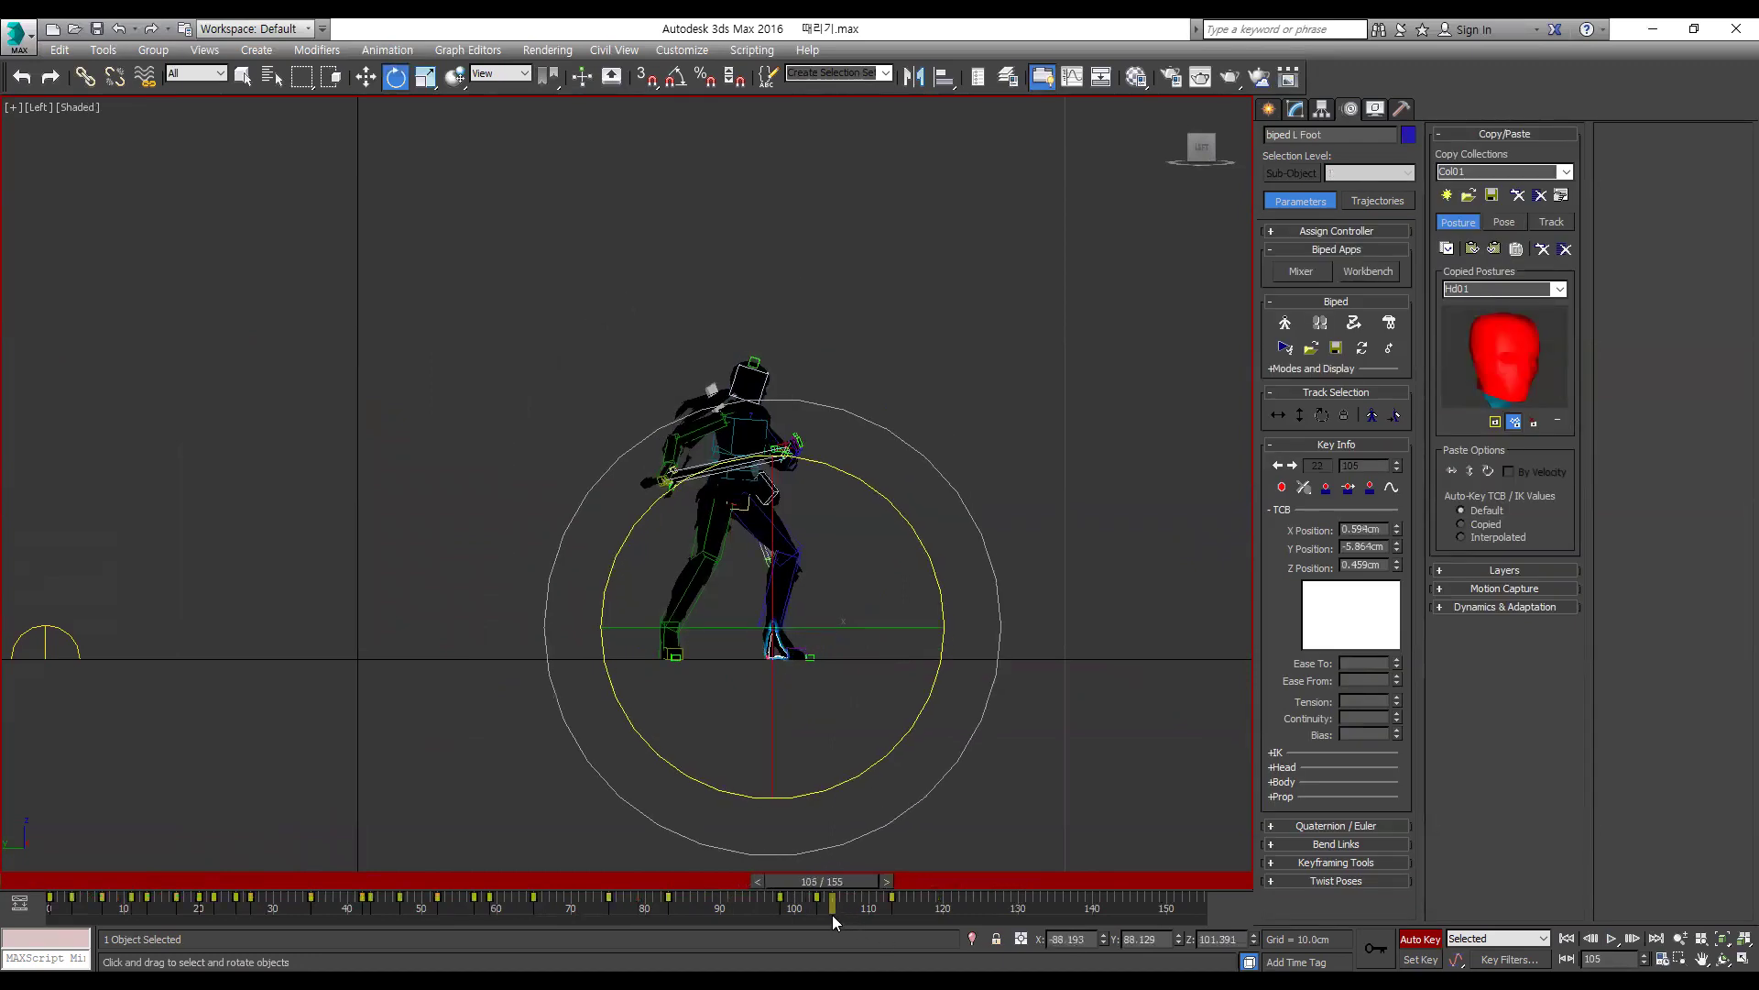
pyautogui.press('.')
pyautogui.press('.')
pyautogui.press('.')
pyautogui.press('.')
pyautogui.press('.')
pyautogui.press('.')
pyautogui.press('.')
pyautogui.press('.')
pyautogui.press('.')
pyautogui.press('.')
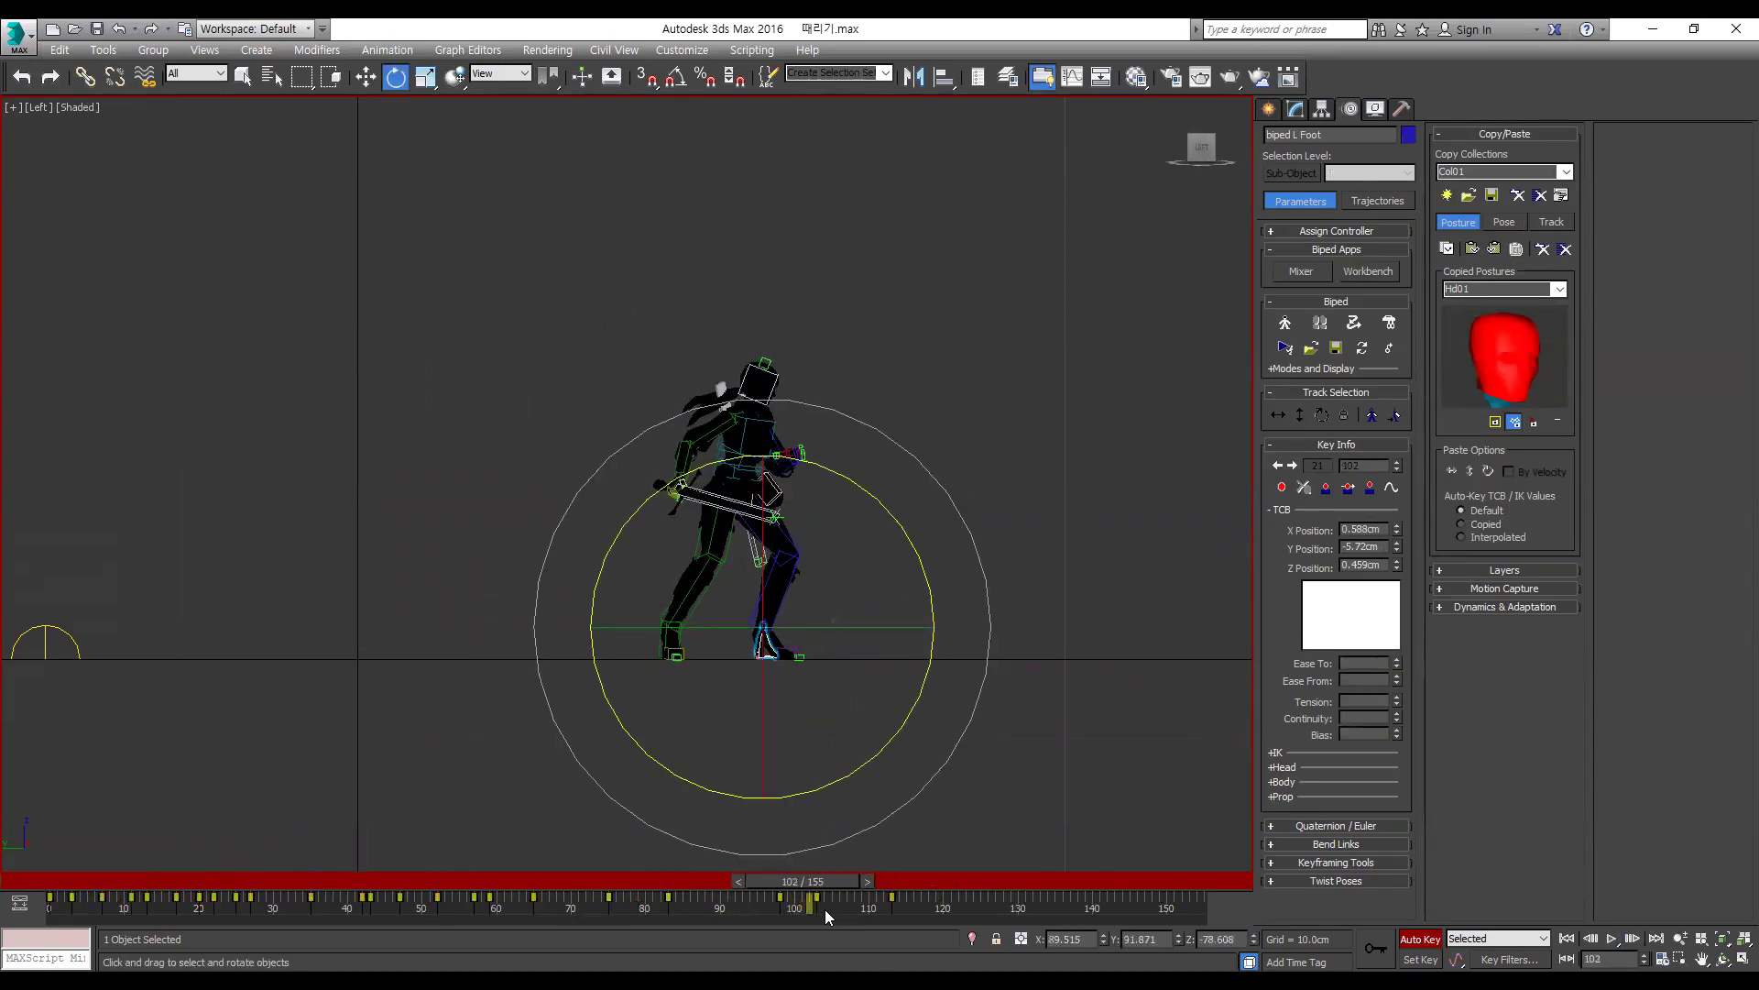
pyautogui.press('.')
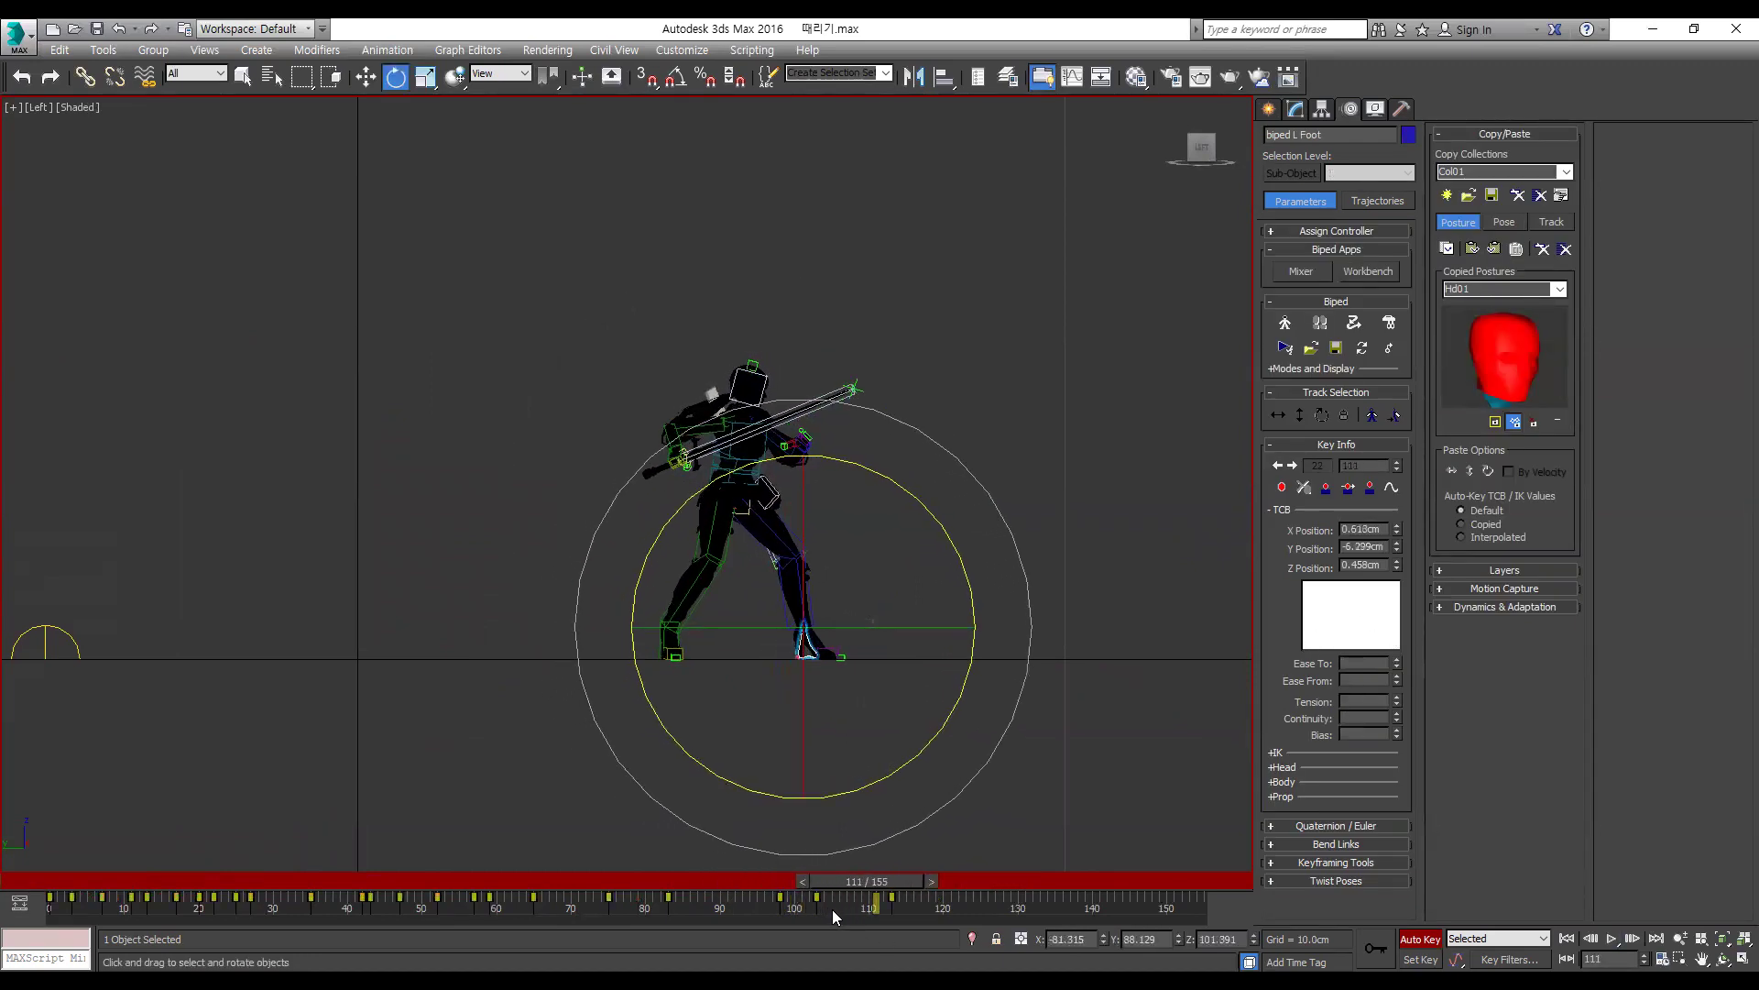
# Step: Try moving the left foot's key from frame 103 to frame 110 and play back the step
pyautogui.moveTo(819, 895); pyautogui.dragTo(869, 898)
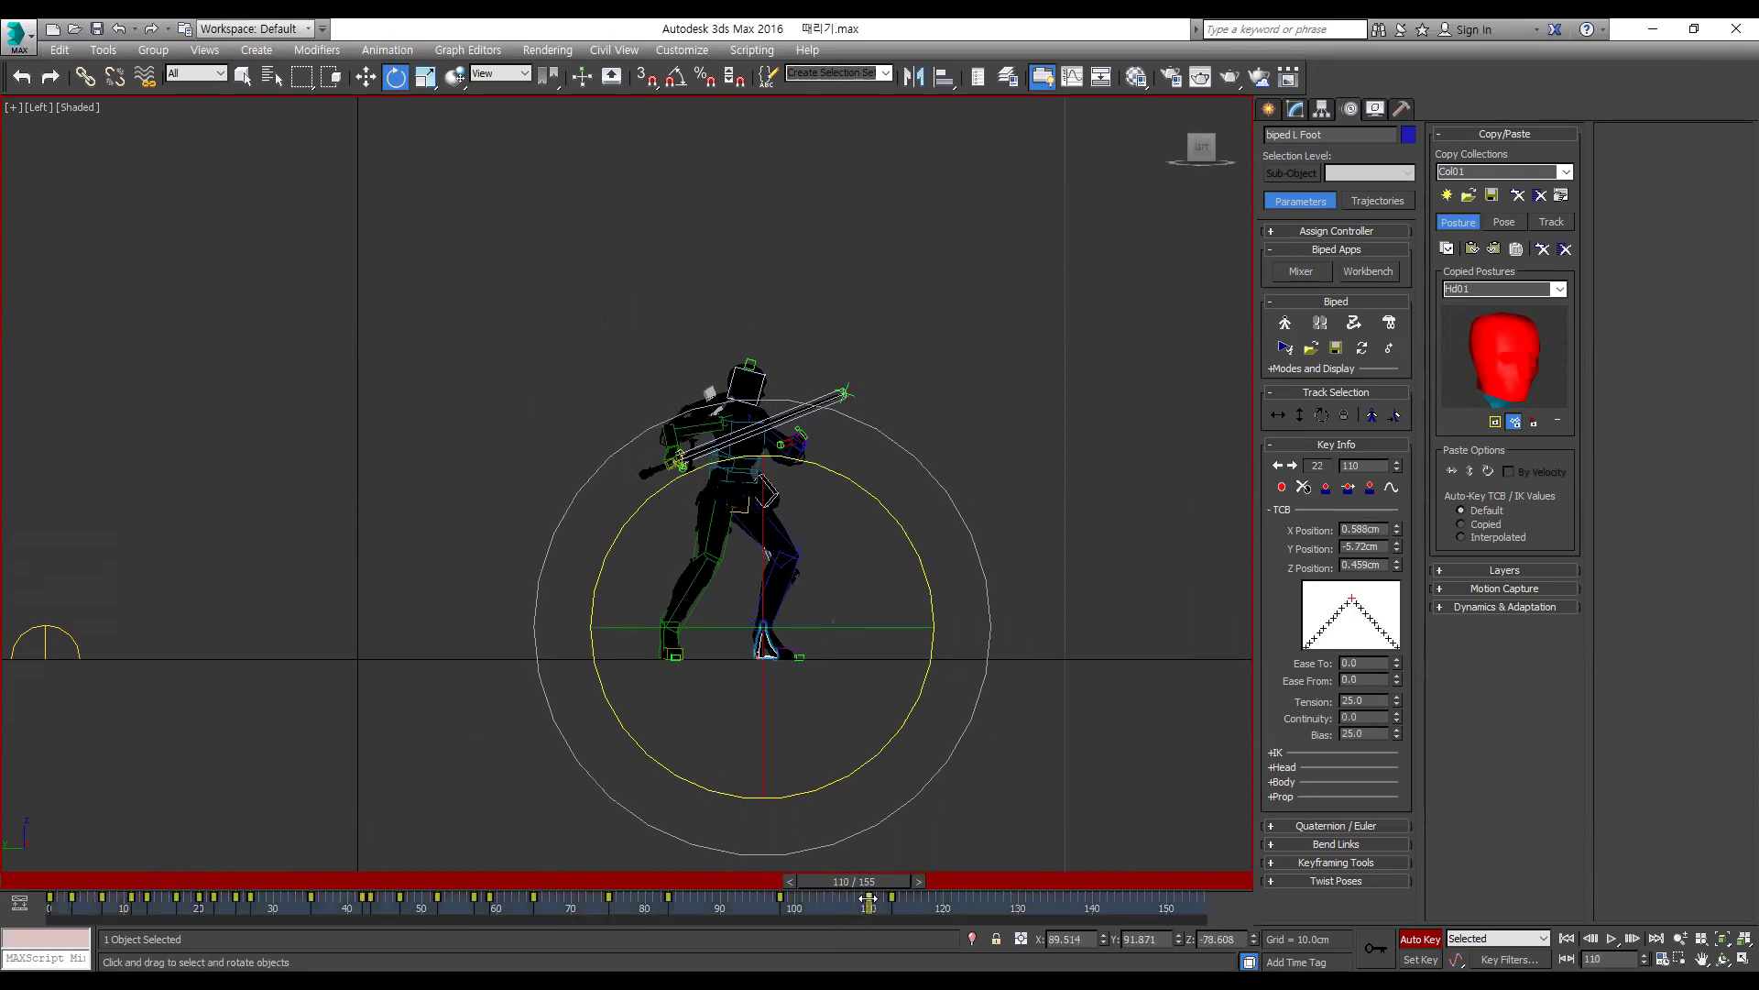
pyautogui.press('/')
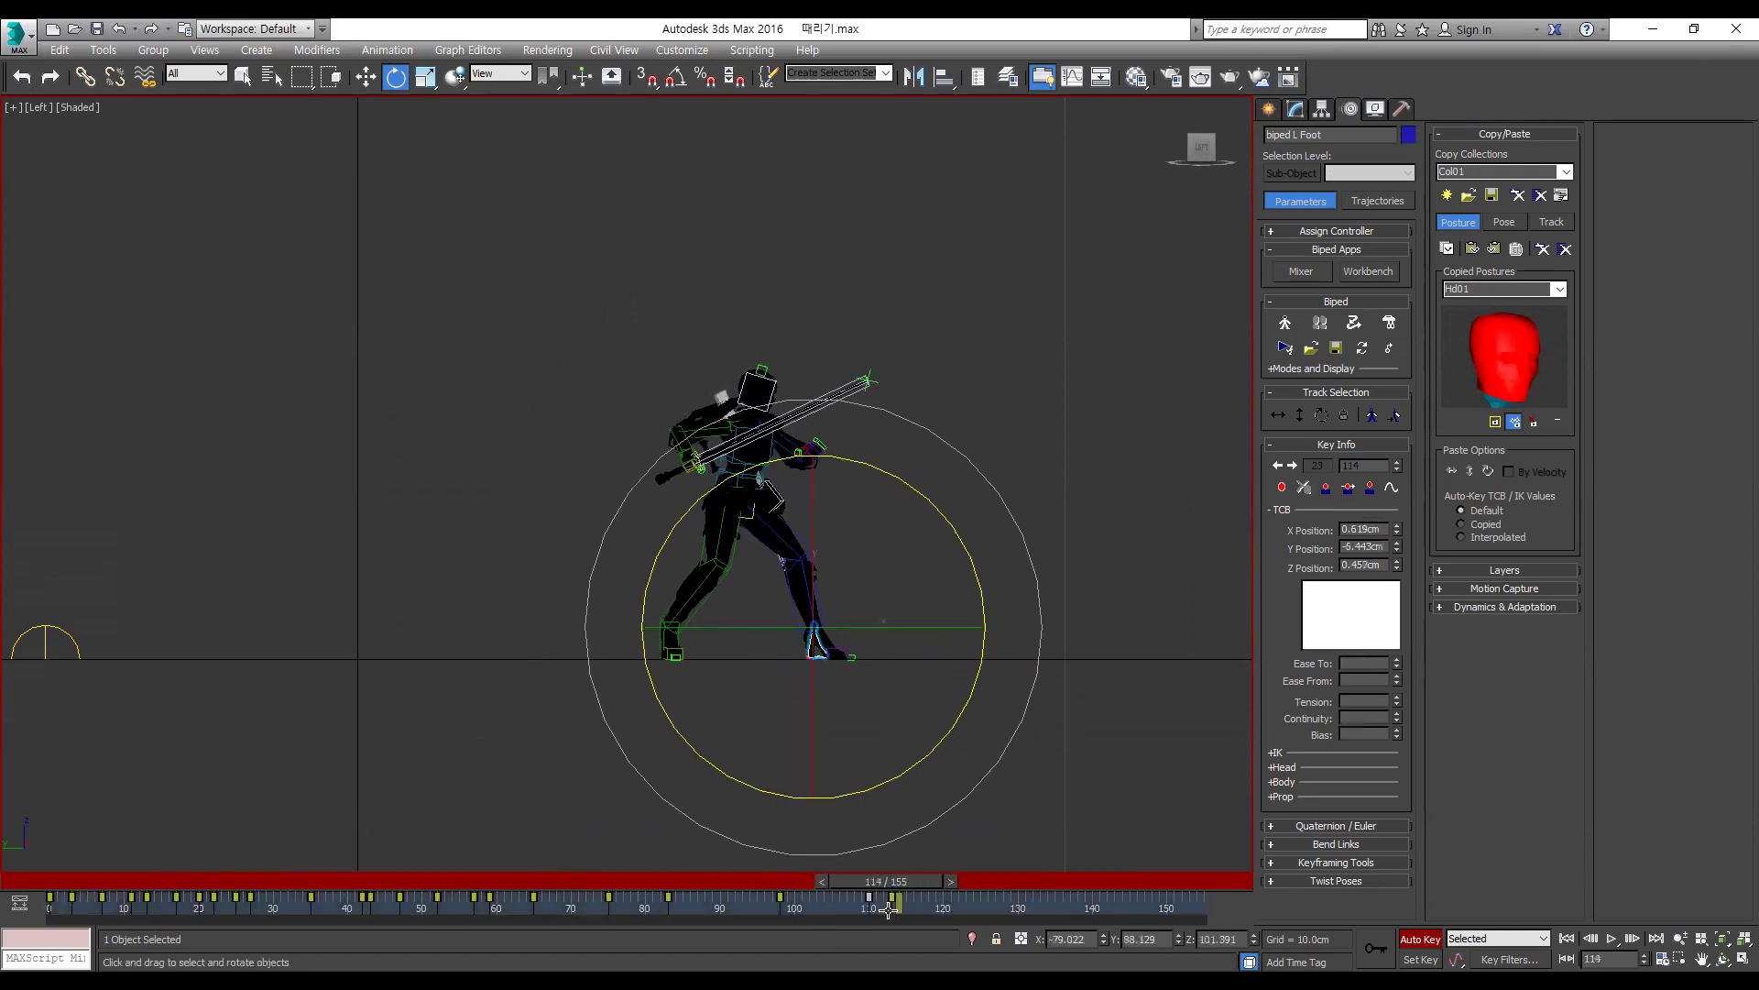
pyautogui.click(800, 880)
pyautogui.press('/')
pyautogui.click(800, 880)
# Step: Move the left foot's planted key to frame 108 and play back the step
pyautogui.moveTo(799, 881); pyautogui.dragTo(852, 903)
pyautogui.press('/')
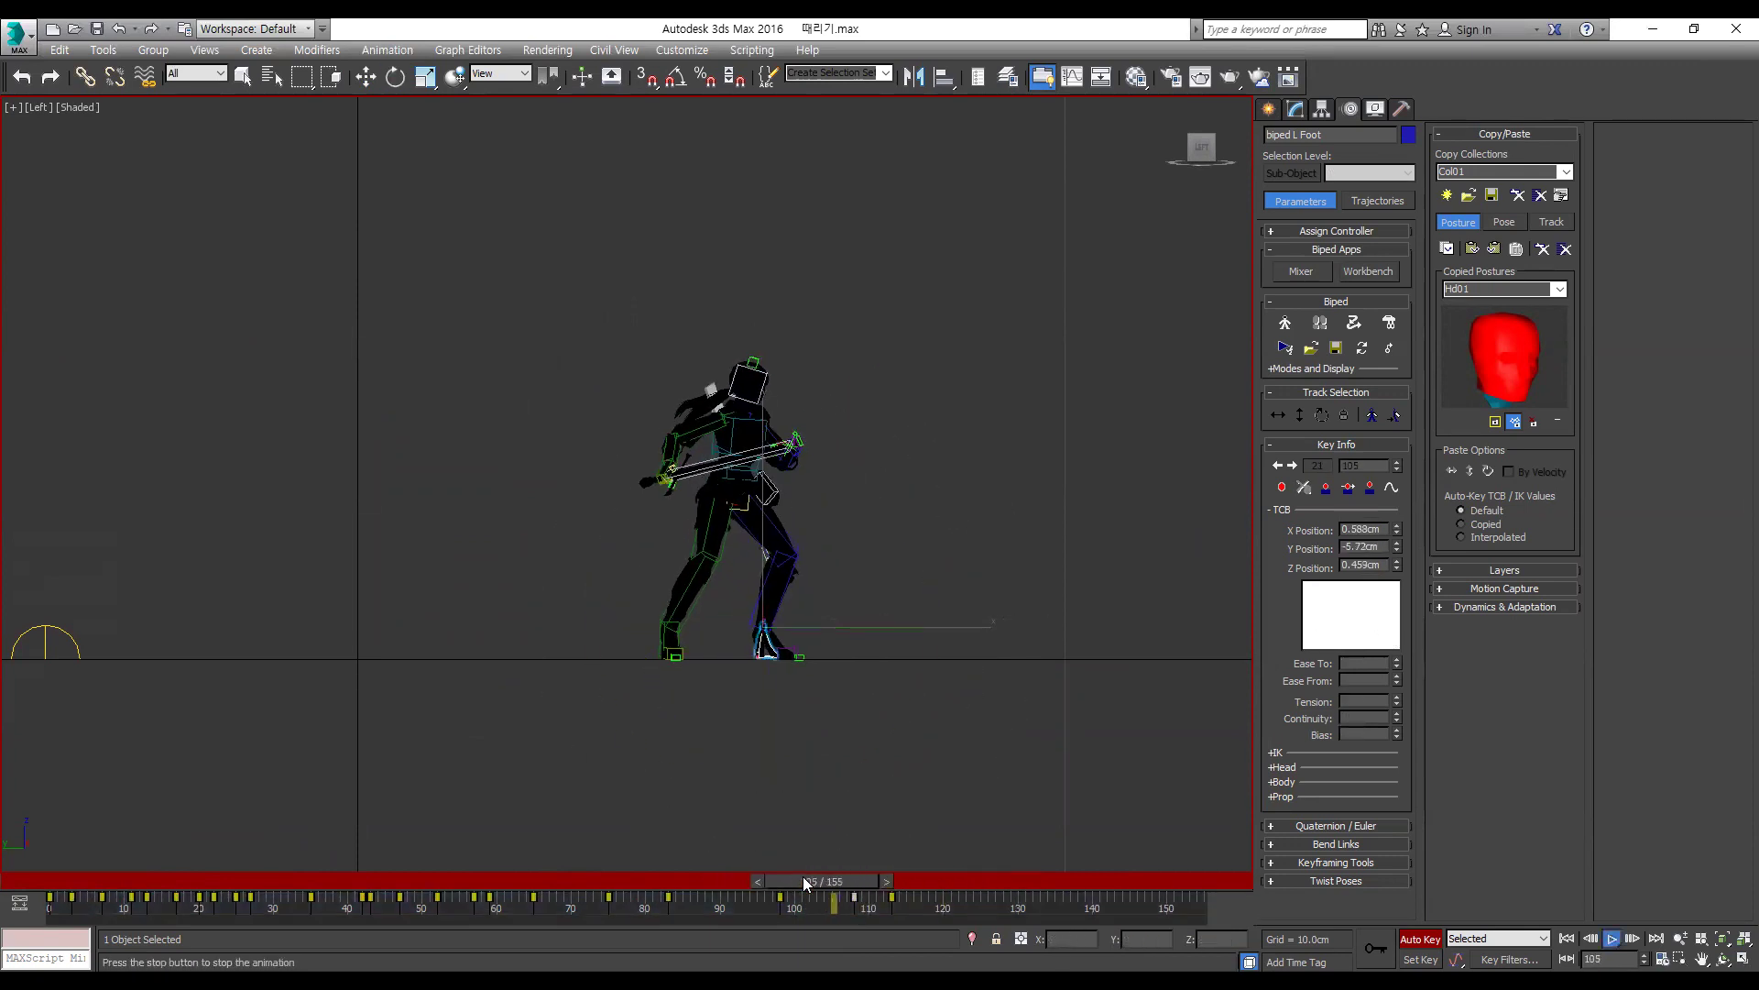
pyautogui.press('/')
pyautogui.press('/')
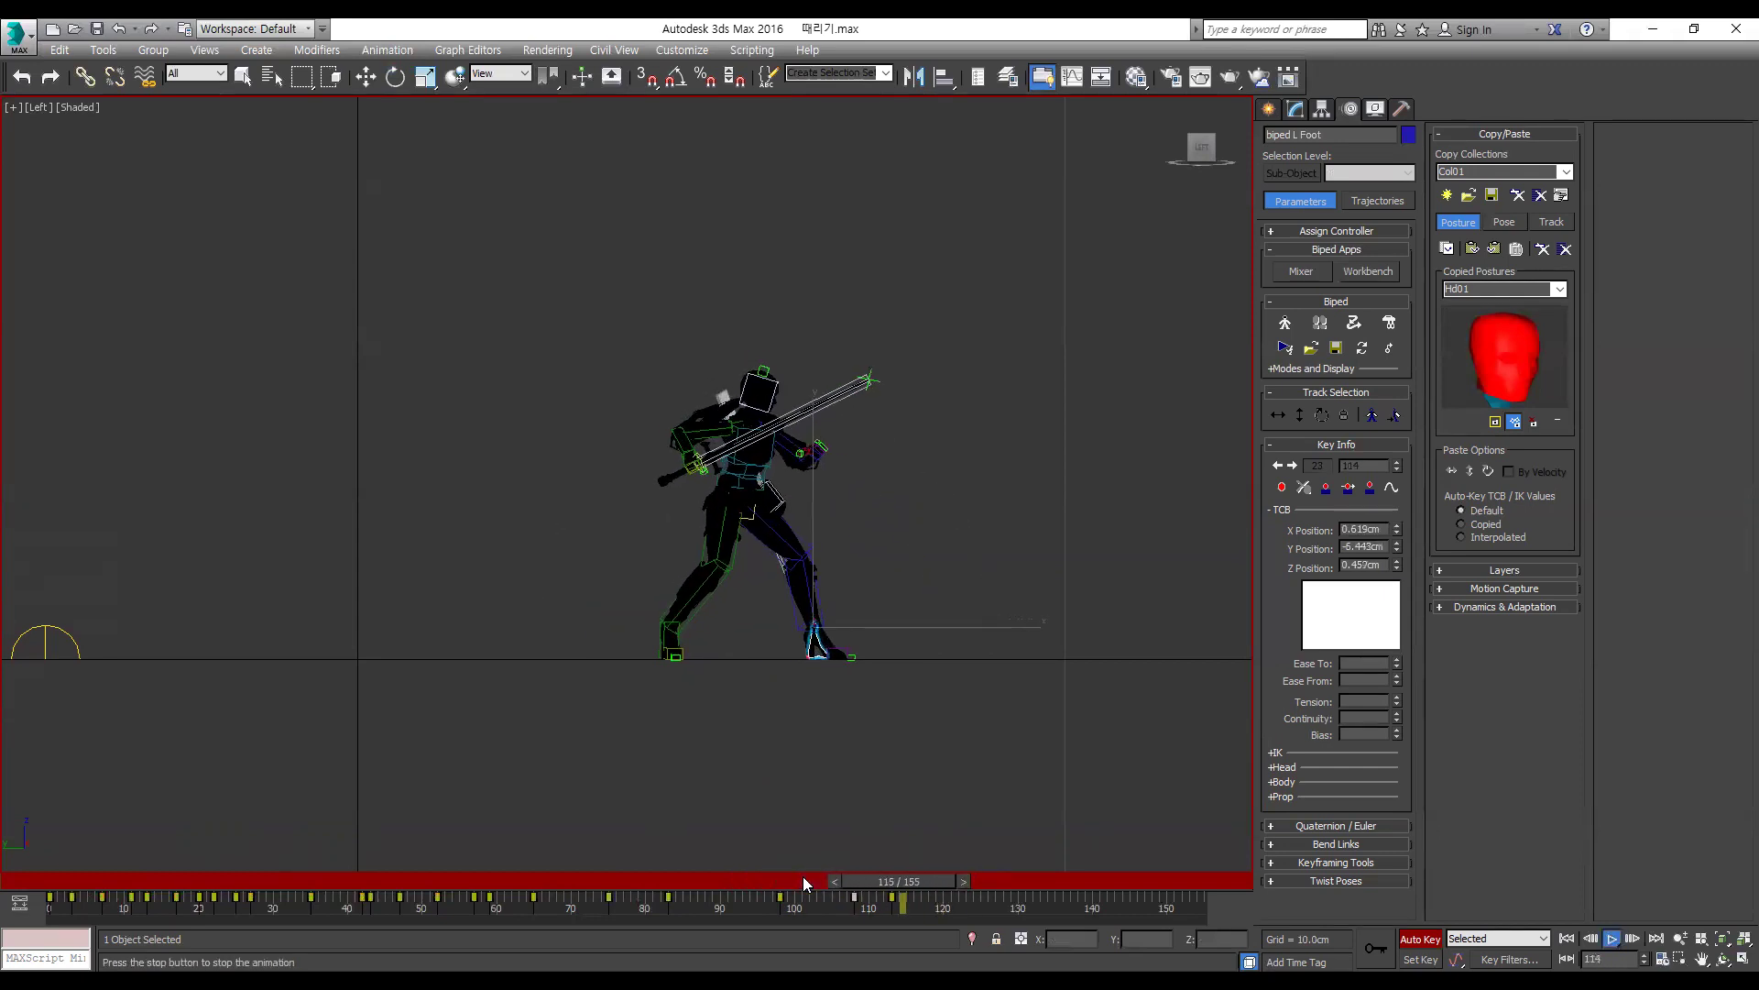
# Step: Scrub the left foot's step through to frame 150 and play the whole attack in the Left view
pyautogui.moveTo(781, 880); pyautogui.dragTo(887, 907)
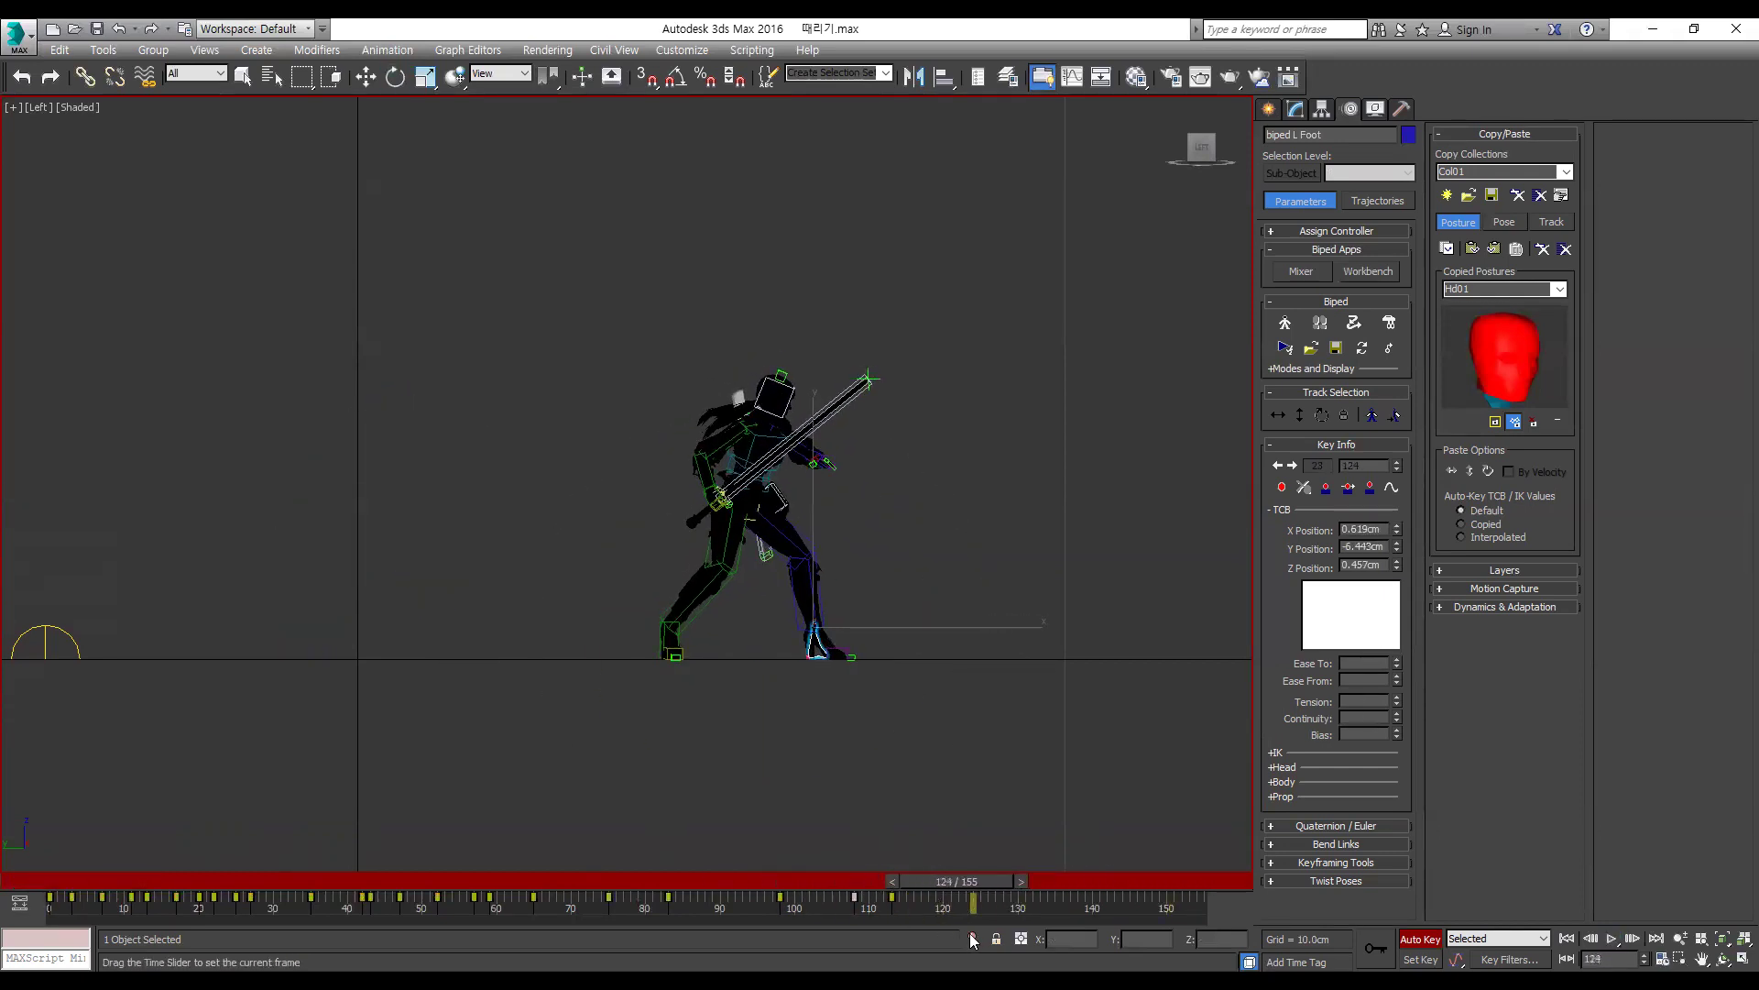
pyautogui.press('e')
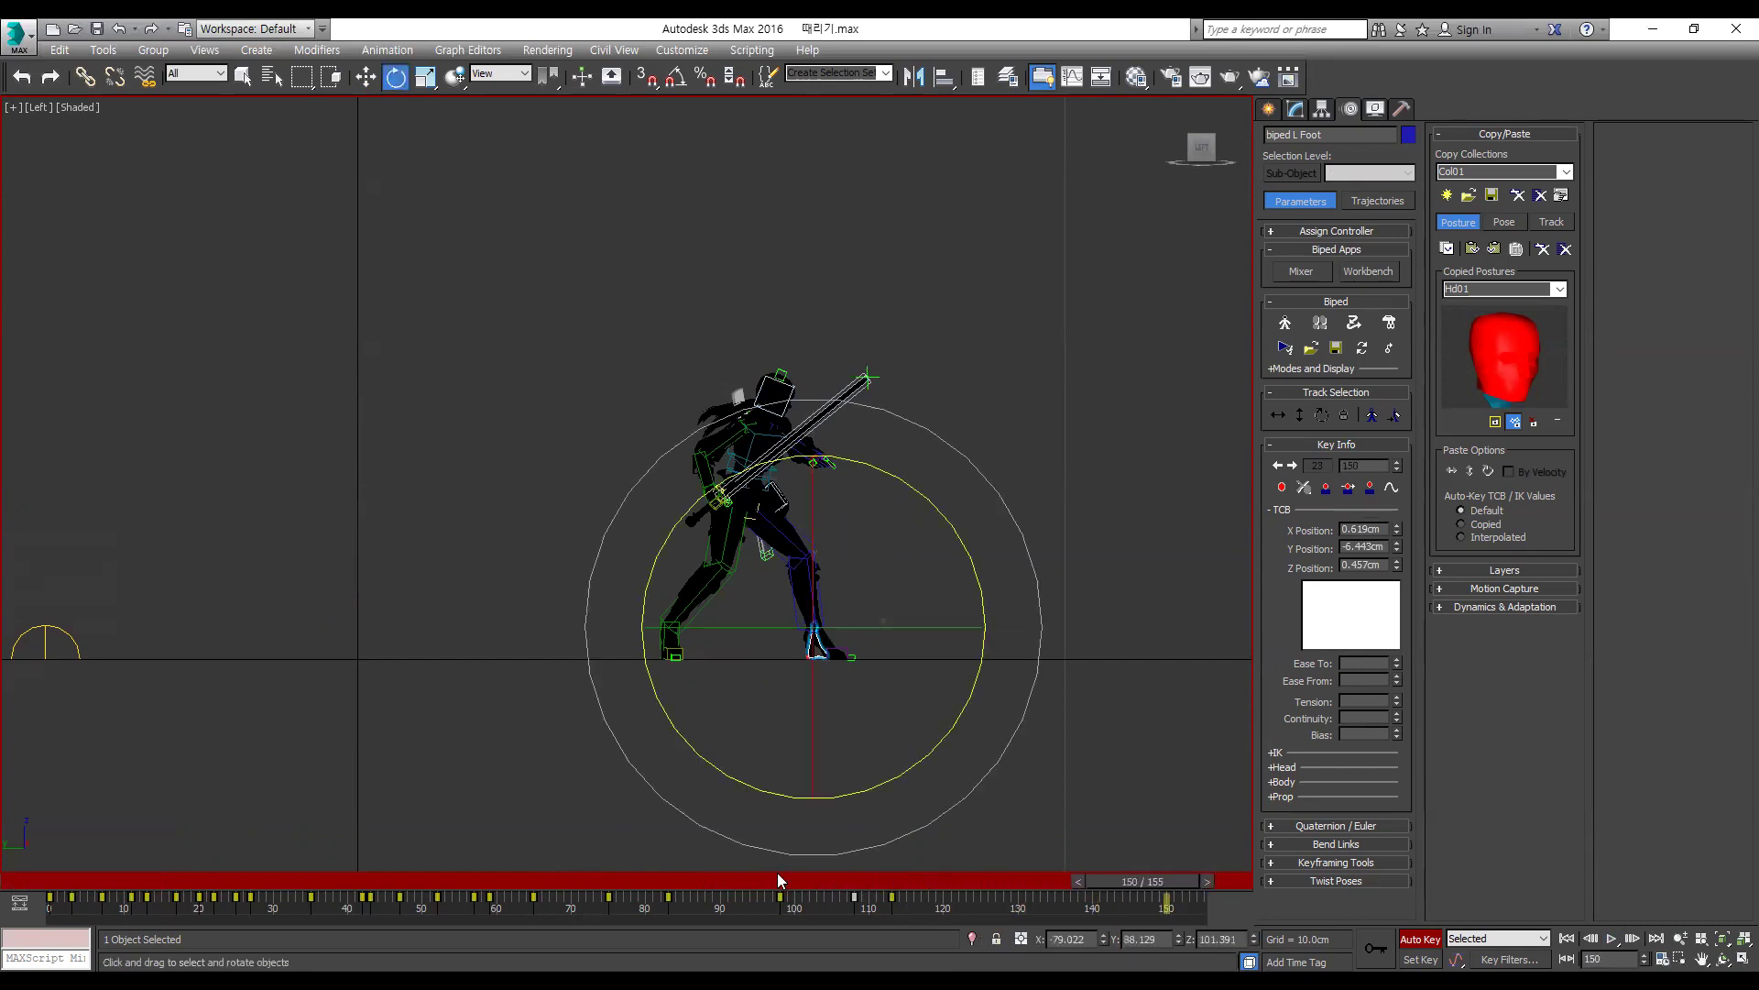
pyautogui.moveTo(829, 883); pyautogui.dragTo(1002, 886)
pyautogui.click(887, 878)
pyautogui.press('/')
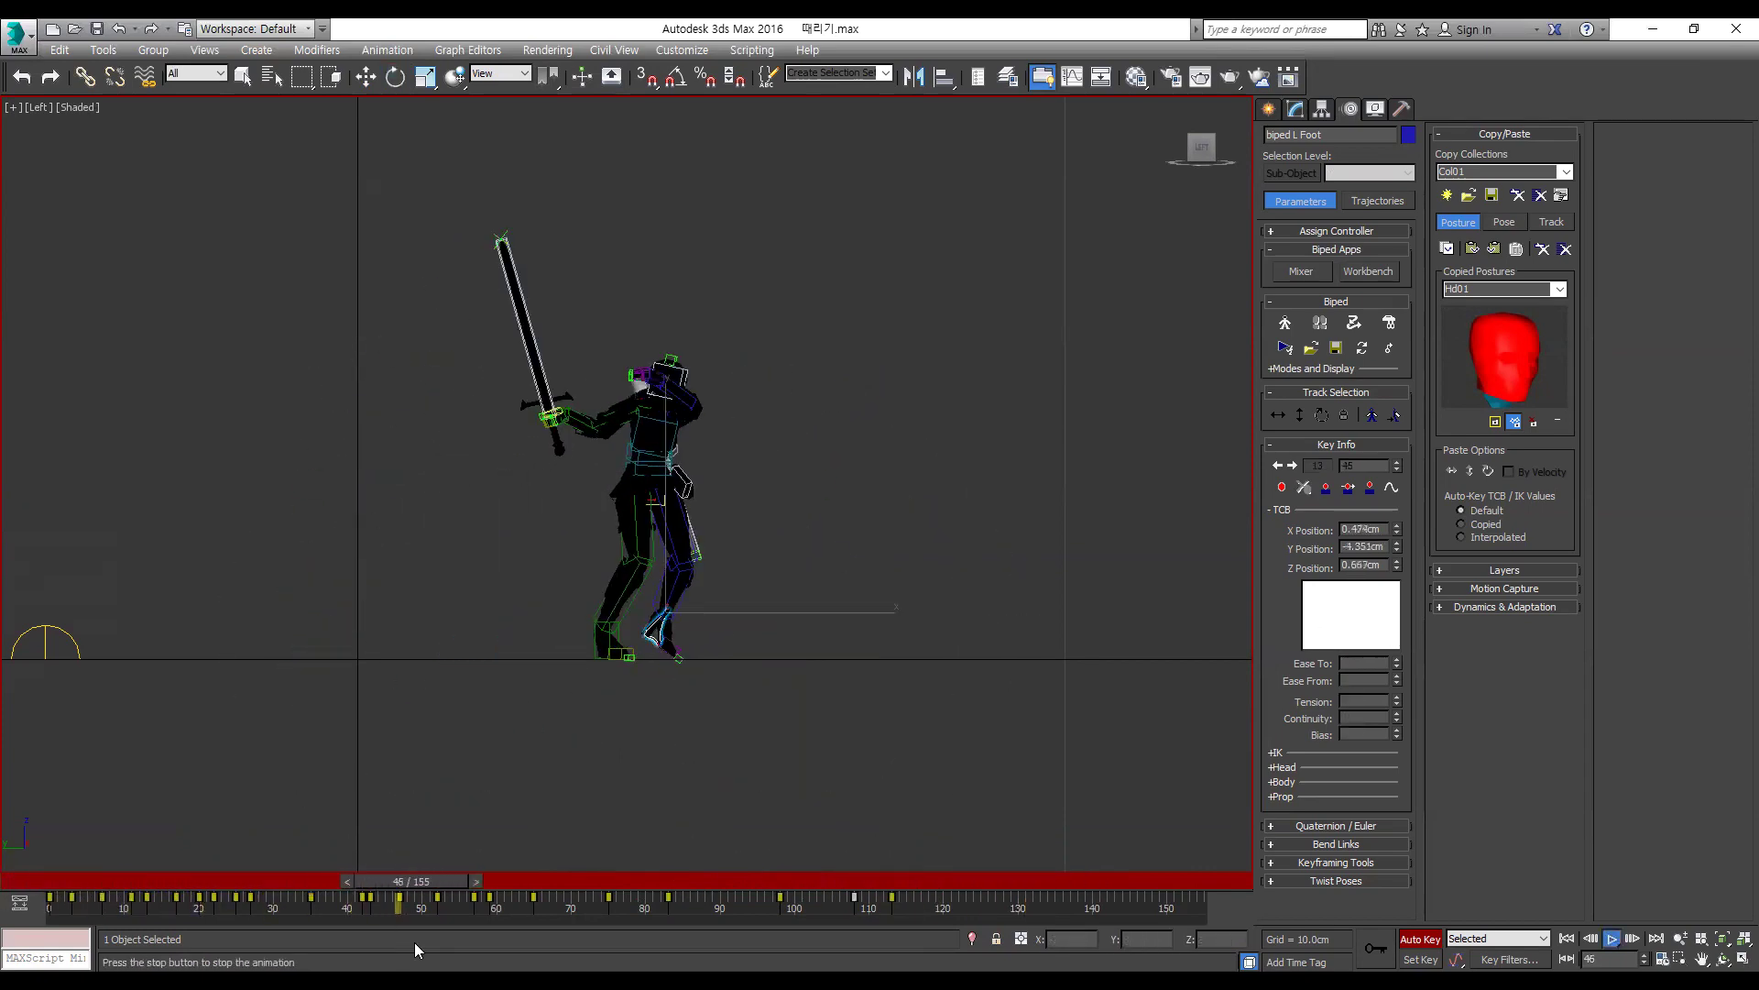
# Step: Play the attack from the start in an angled orthographic view
pyautogui.keyDown('alt'); pyautogui.moveTo(587, 697); pyautogui.dragTo(697, 815, button='middle'); pyautogui.keyUp('alt')
pyautogui.click(78, 881)
pyautogui.press('/')
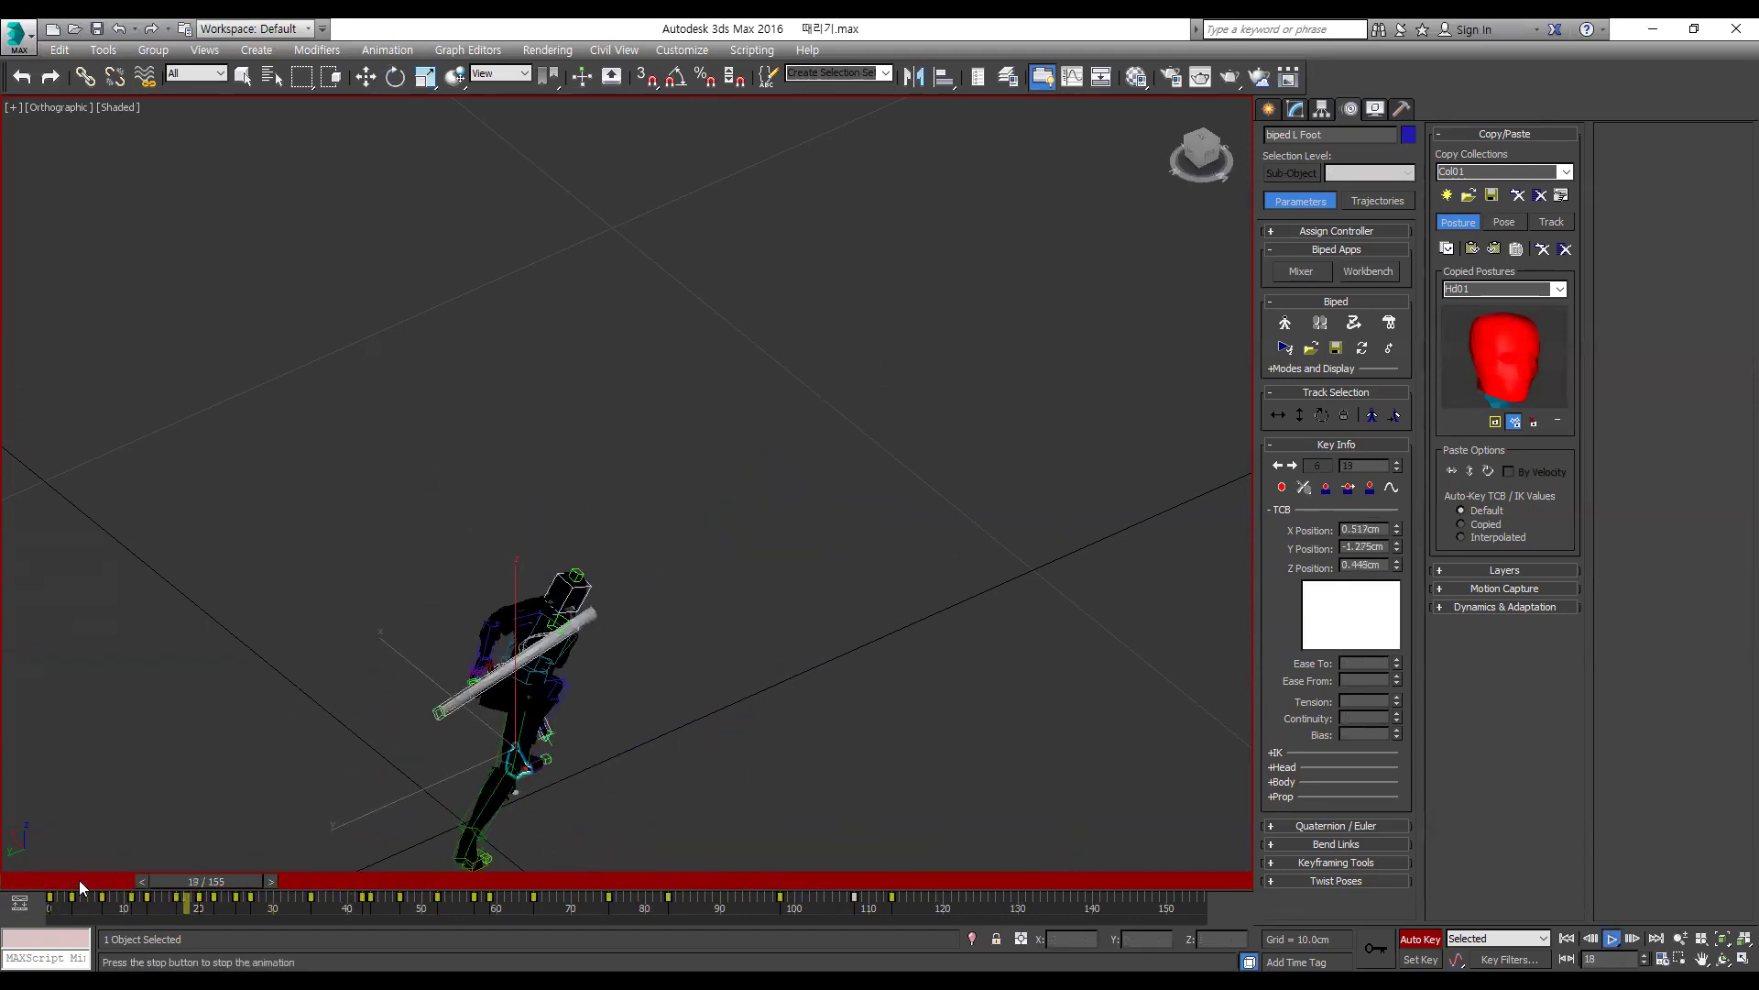
pyautogui.press('/')
# Step: Examine the torso twist and sword swing from above between frames 25 and 29
pyautogui.keyDown('alt'); pyautogui.moveTo(453, 661); pyautogui.dragTo(549, 689, button='middle'); pyautogui.keyUp('alt')
pyautogui.scroll(2, 549, 689)
pyautogui.press(',')
pyautogui.press(',')
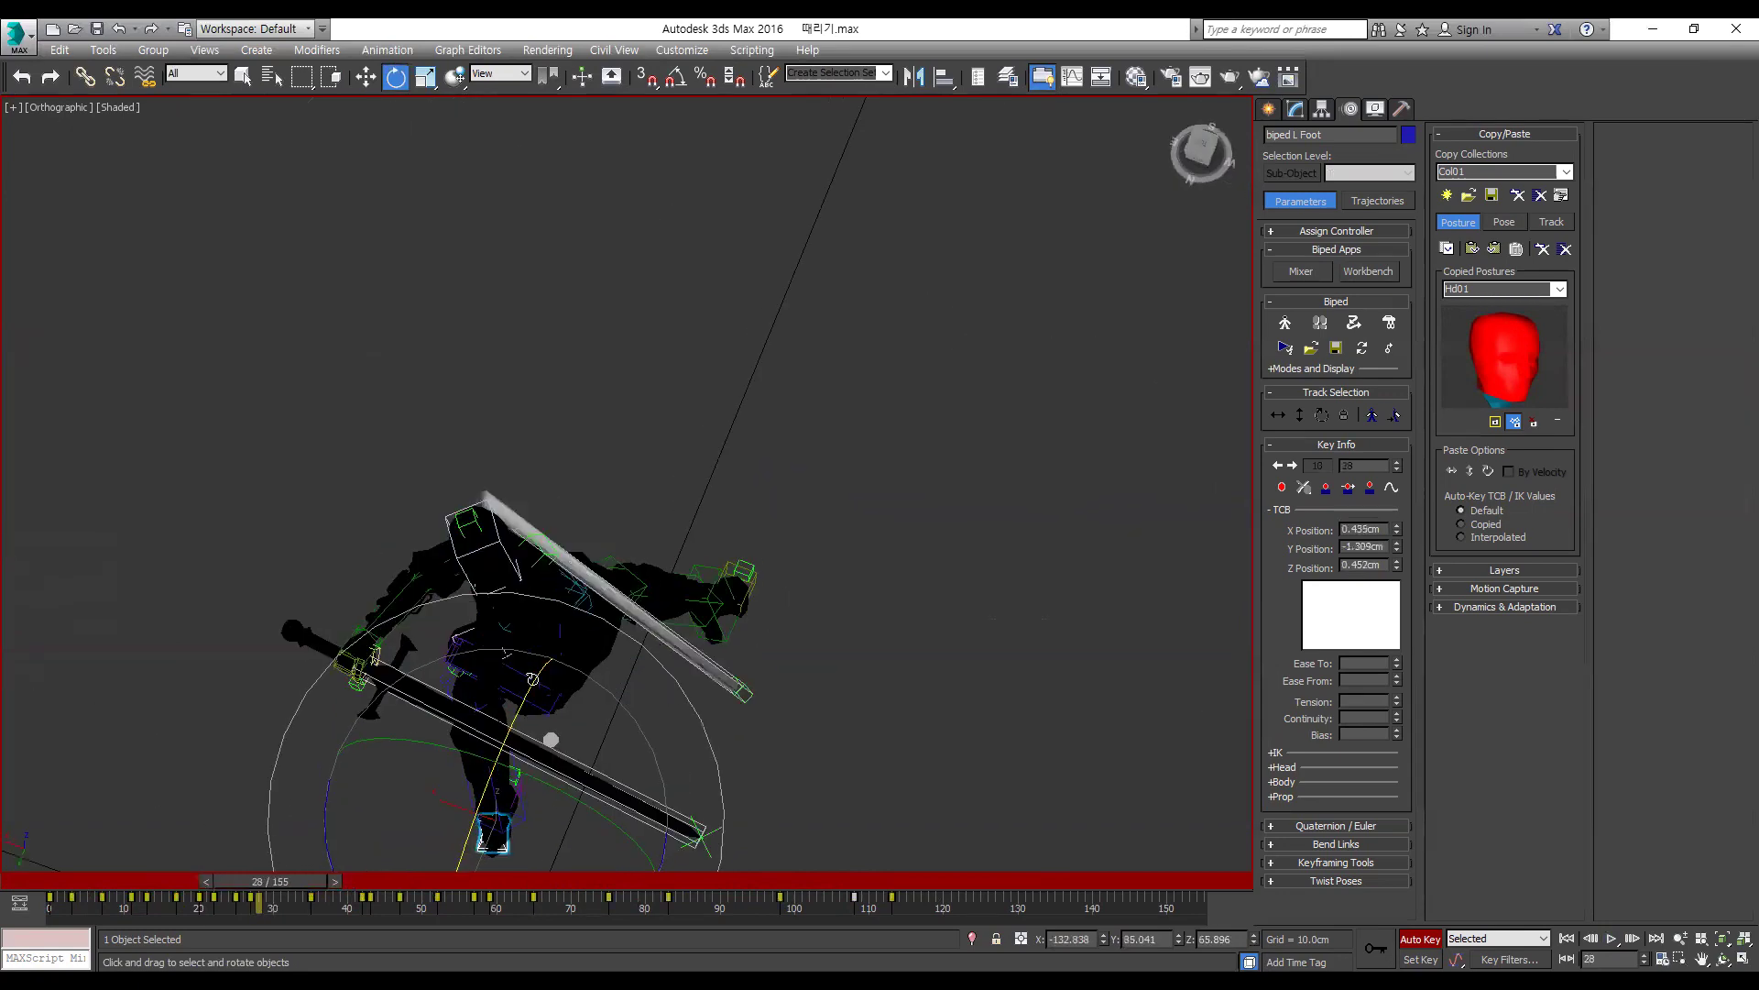
pyautogui.press('.')
pyautogui.press('.')
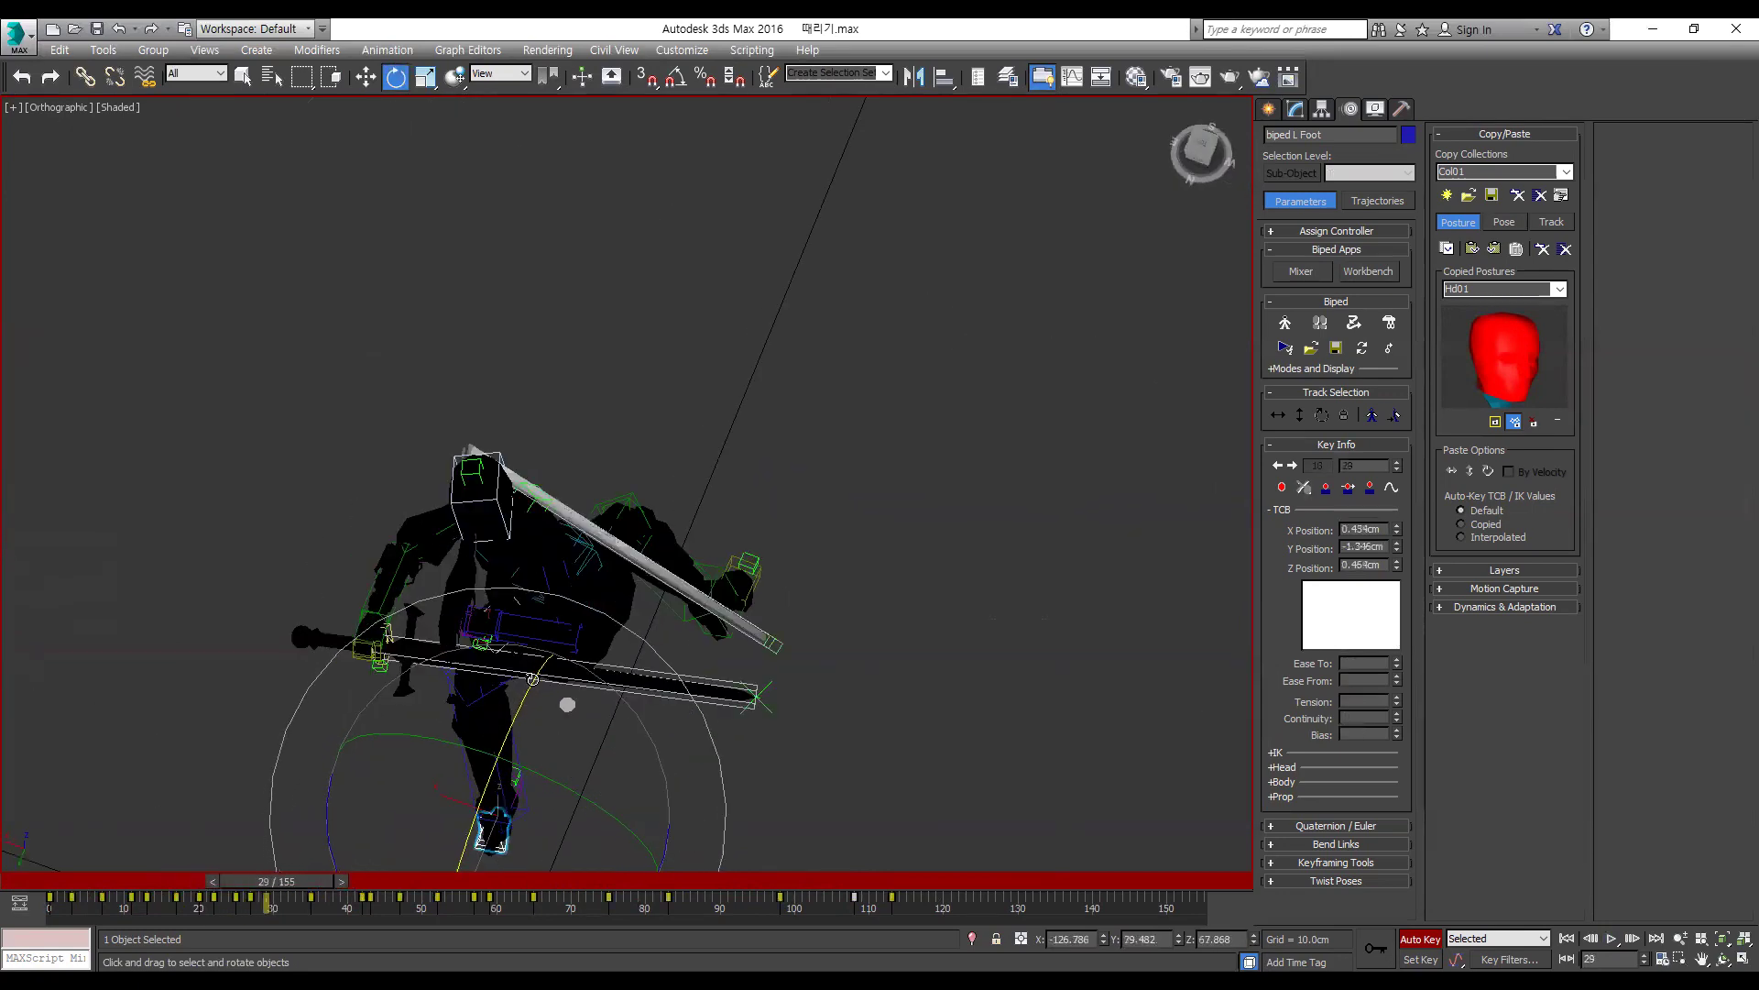
pyautogui.press(',')
pyautogui.press(',')
pyautogui.press(',')
pyautogui.press(',')
pyautogui.press(',')
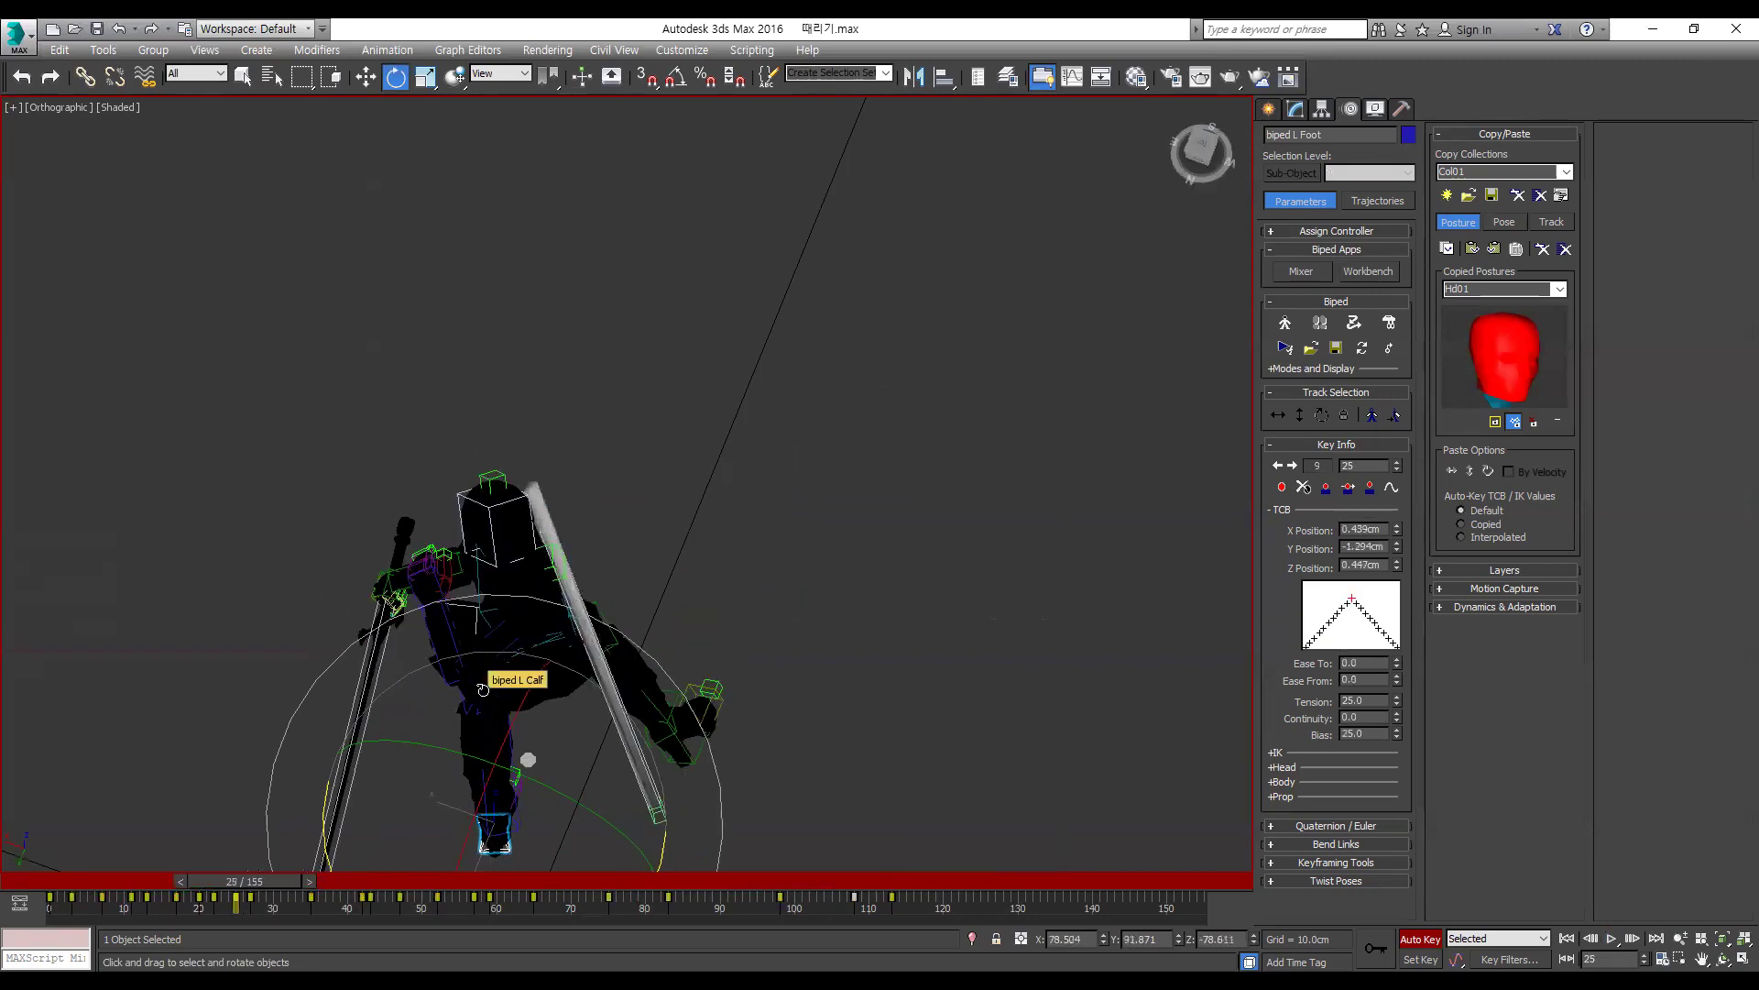
# Step: Step forward and back through the swing around frames 25 to 29 and stop at frame 27
pyautogui.press('.')
pyautogui.press('.')
pyautogui.press('.')
pyautogui.press('.')
pyautogui.press('.')
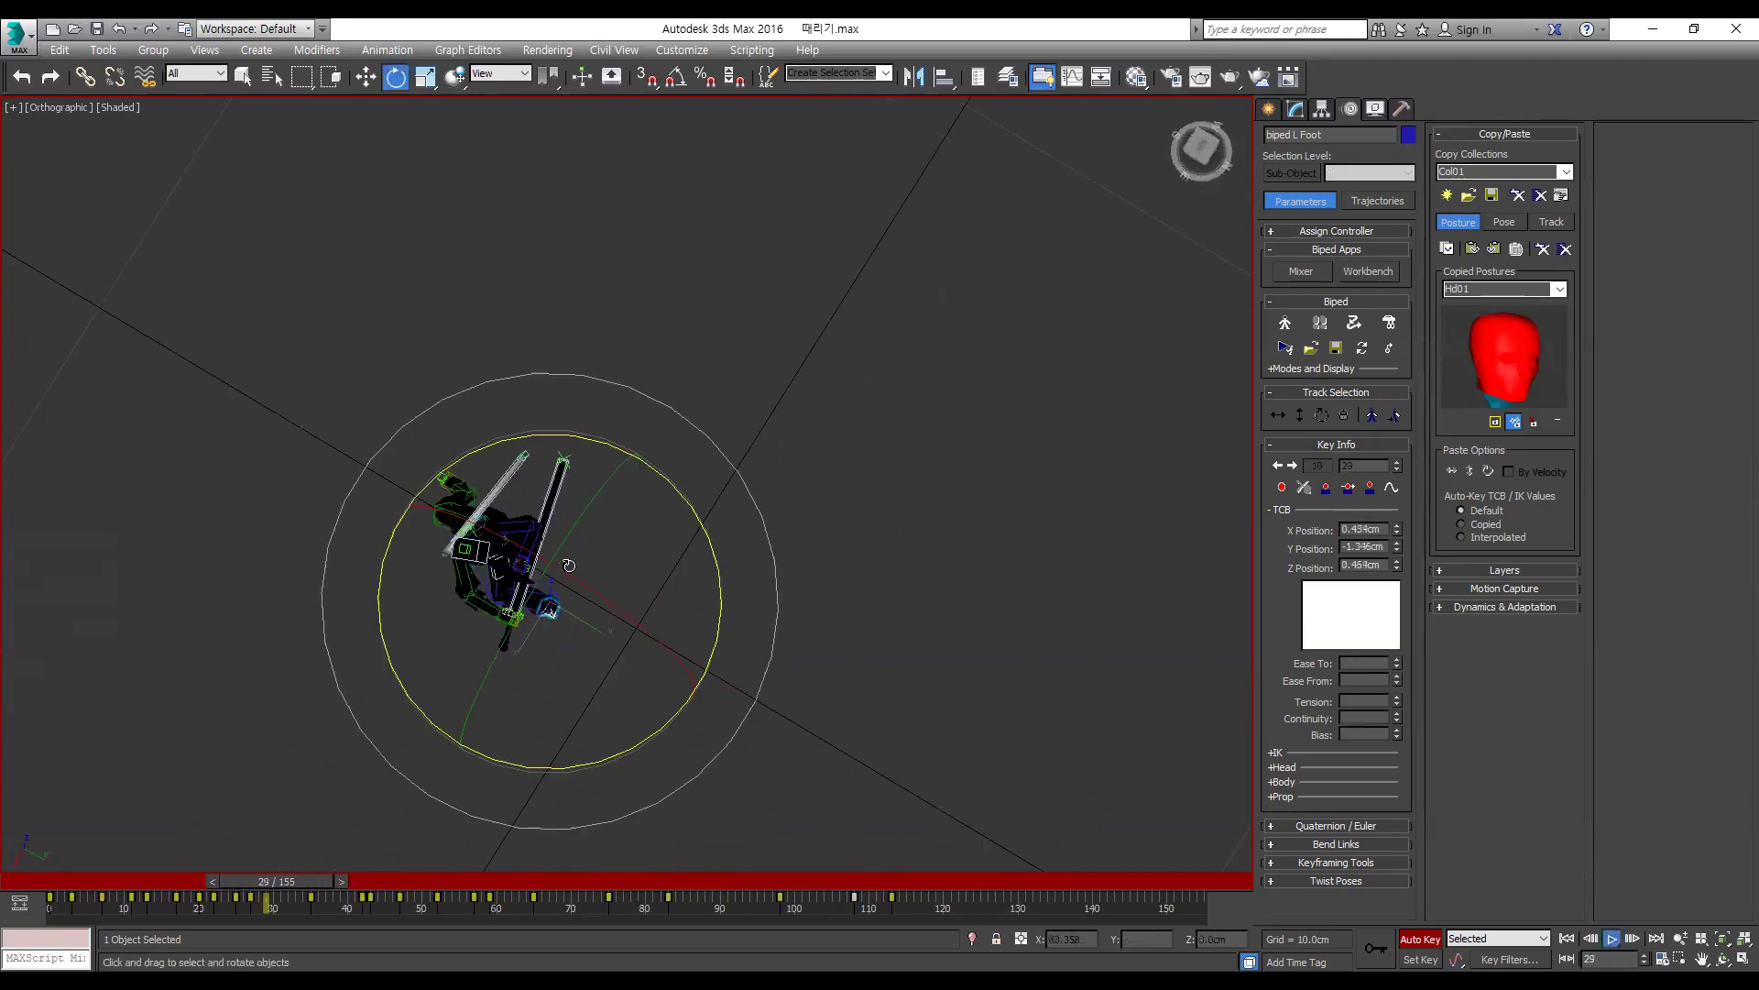
pyautogui.press(',')
pyautogui.press(',')
pyautogui.scroll(2, 515, 802)
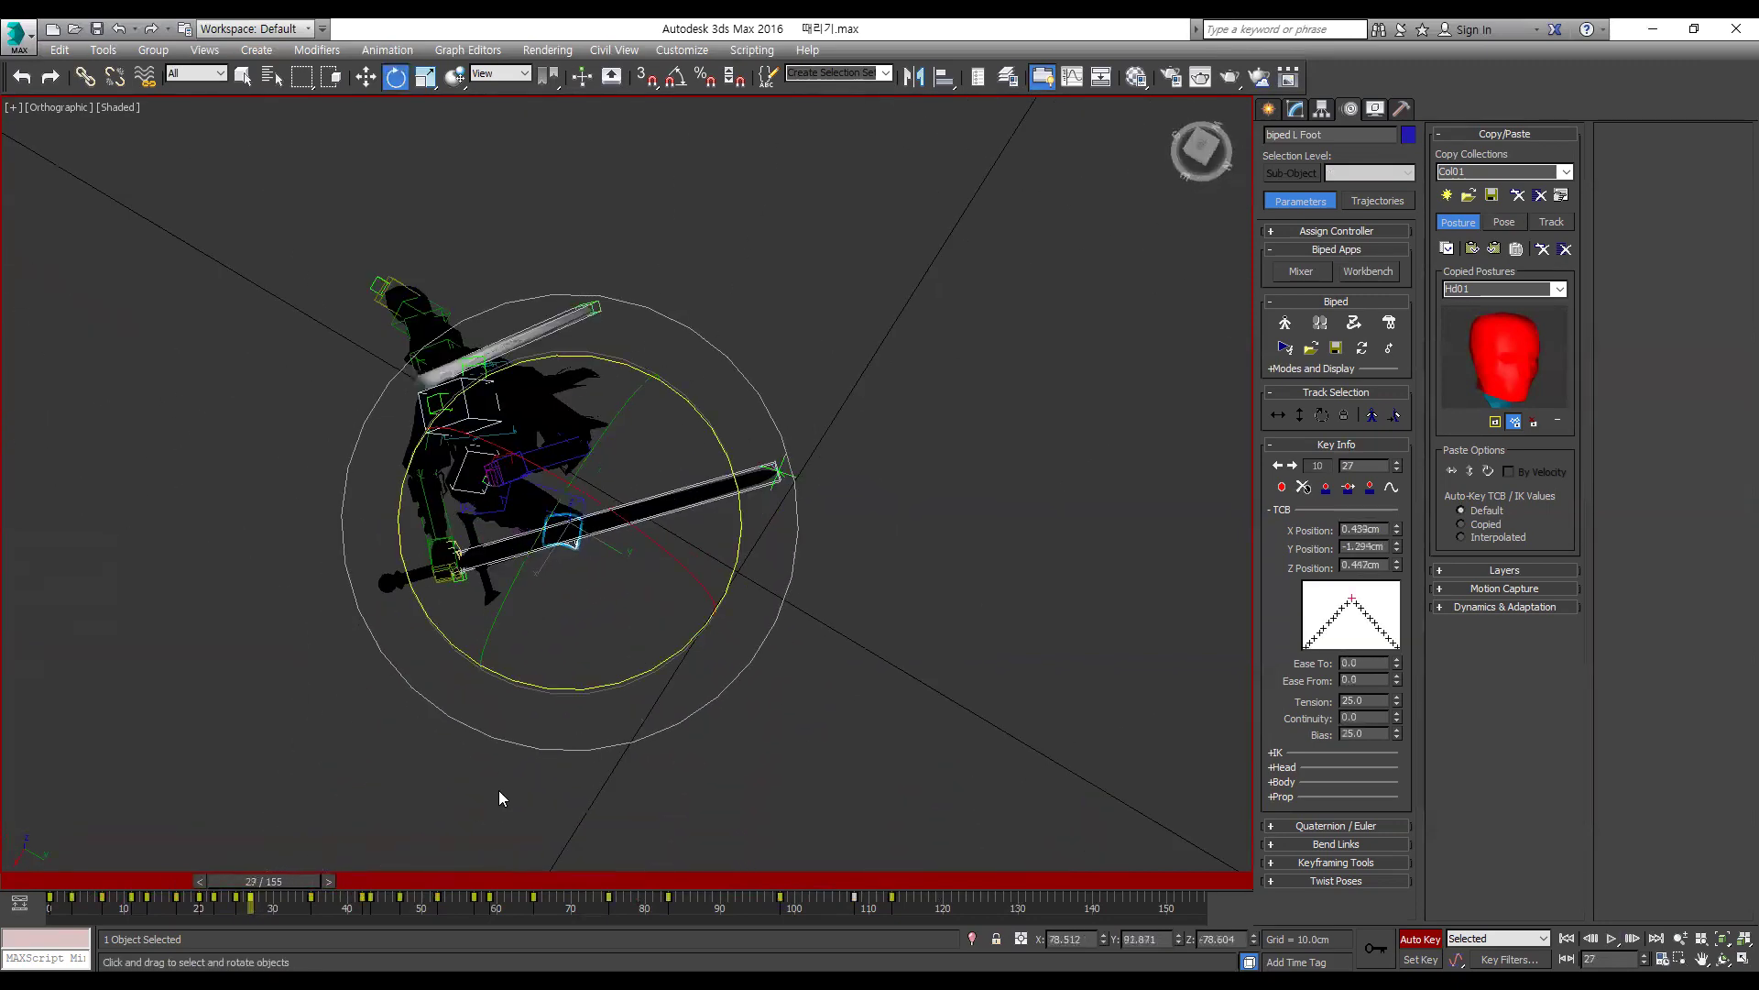
# Step: Select the right hand and examine the sword's arc frame by frame from frame 27 onward
pyautogui.click(514, 802)
pyautogui.scroll(2, 437, 560)
pyautogui.click(431, 553)
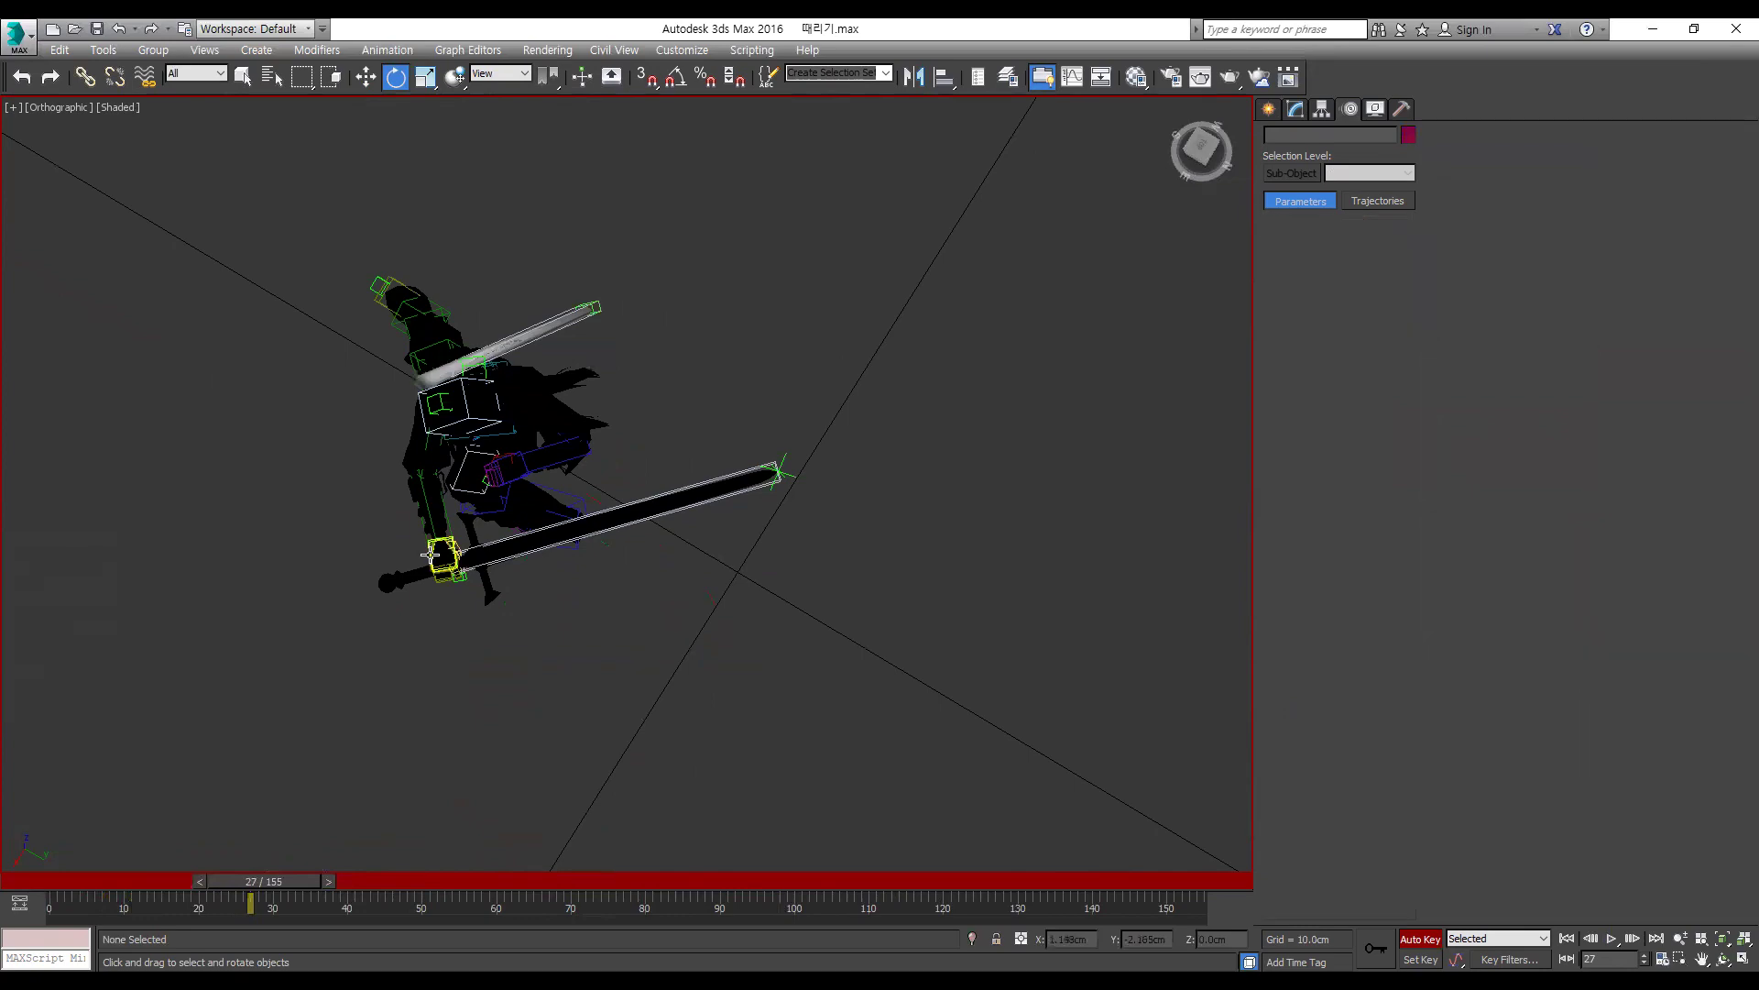
pyautogui.press('w')
pyautogui.press('.')
pyautogui.press('.')
pyautogui.press('.')
pyautogui.press(',')
pyautogui.press(',')
pyautogui.press(',')
pyautogui.press('.')
pyautogui.press('.')
pyautogui.press('.')
pyautogui.press(',')
pyautogui.press(',')
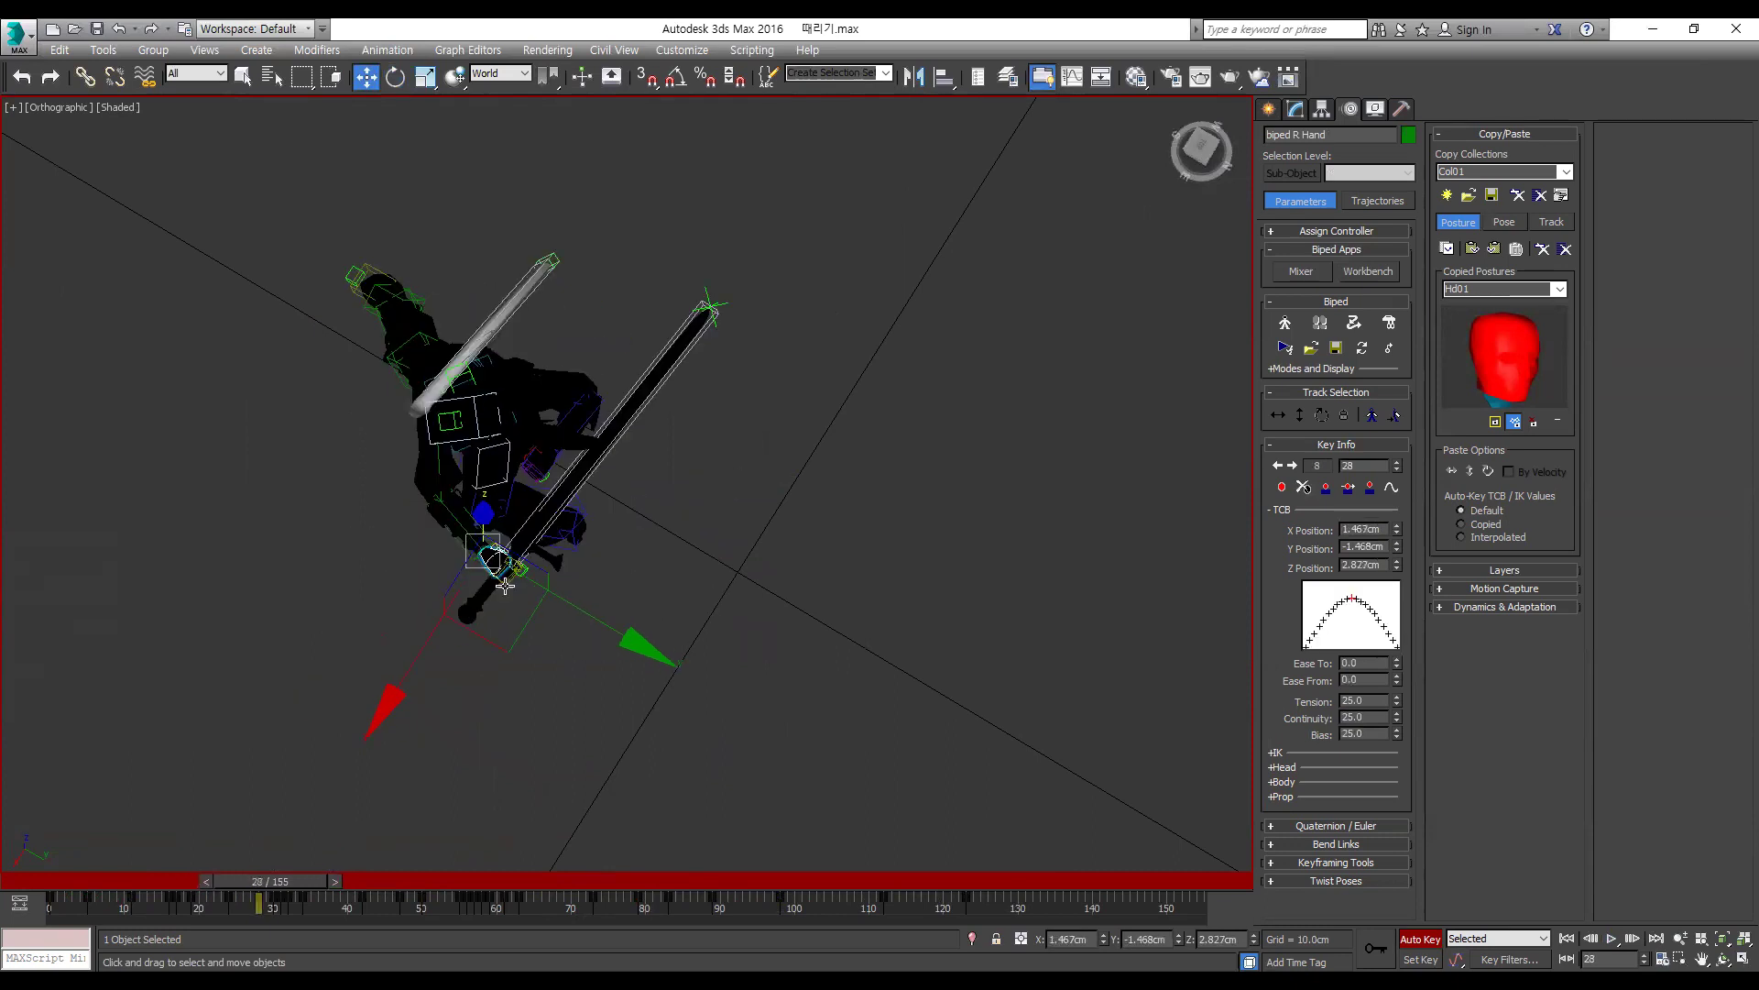
# Step: Rotate the right hand at frame 28 so the sword trails further behind the swing
pyautogui.press('e')
pyautogui.moveTo(647, 572)
pyautogui.mouseDown()
pyautogui.moveTo(640, 637)
pyautogui.moveTo(660, 605)
pyautogui.moveTo(599, 720)
pyautogui.mouseUp()
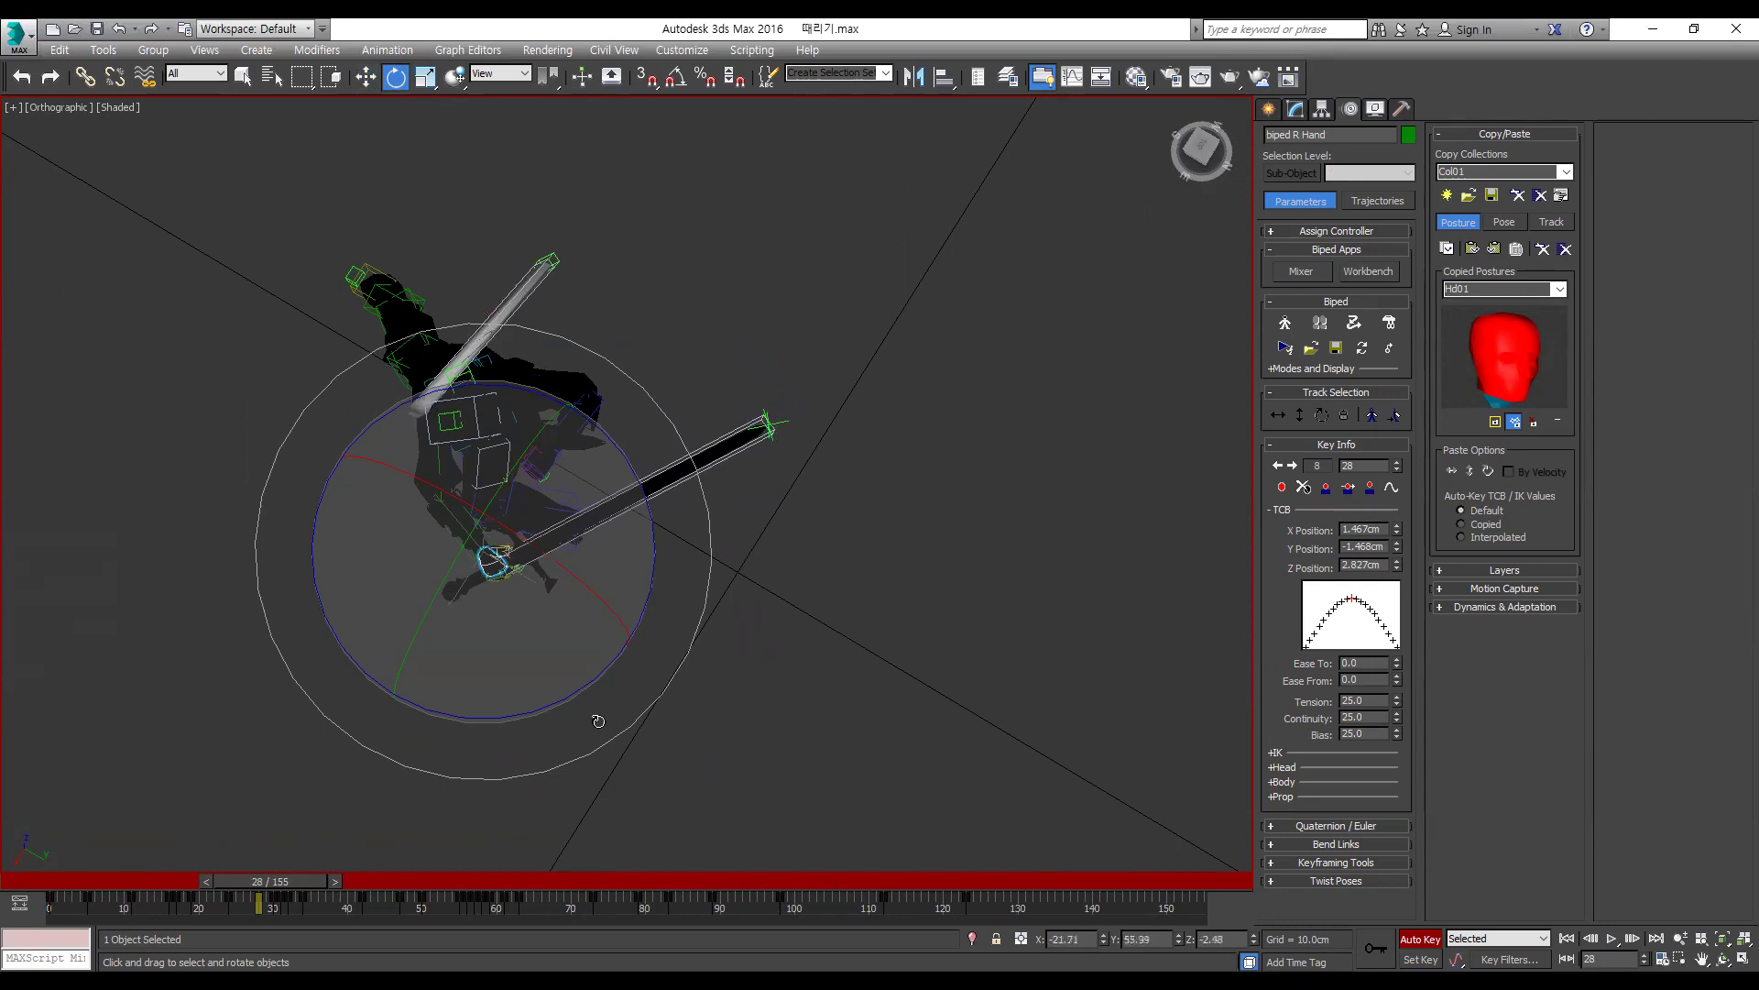
pyautogui.keyDown('alt'); pyautogui.moveTo(598, 719); pyautogui.dragTo(641, 521, button='middle'); pyautogui.keyUp('alt')
pyautogui.moveTo(635, 600)
pyautogui.mouseDown()
pyautogui.moveTo(609, 606)
pyautogui.moveTo(623, 586)
pyautogui.mouseUp()
pyautogui.keyDown('alt'); pyautogui.moveTo(624, 587); pyautogui.dragTo(584, 398, button='middle'); pyautogui.keyUp('alt')
# Step: Review the adjusted swing by stepping through the preceding frames and playing it from an angled view
pyautogui.press(',')
pyautogui.press(',')
pyautogui.press(',')
pyautogui.press(',')
pyautogui.press('.')
pyautogui.press('.')
pyautogui.press(',')
pyautogui.press(',')
pyautogui.keyDown('alt'); pyautogui.moveTo(434, 504); pyautogui.dragTo(530, 535, button='middle'); pyautogui.keyUp('alt')
pyautogui.press('/')
pyautogui.press('/')
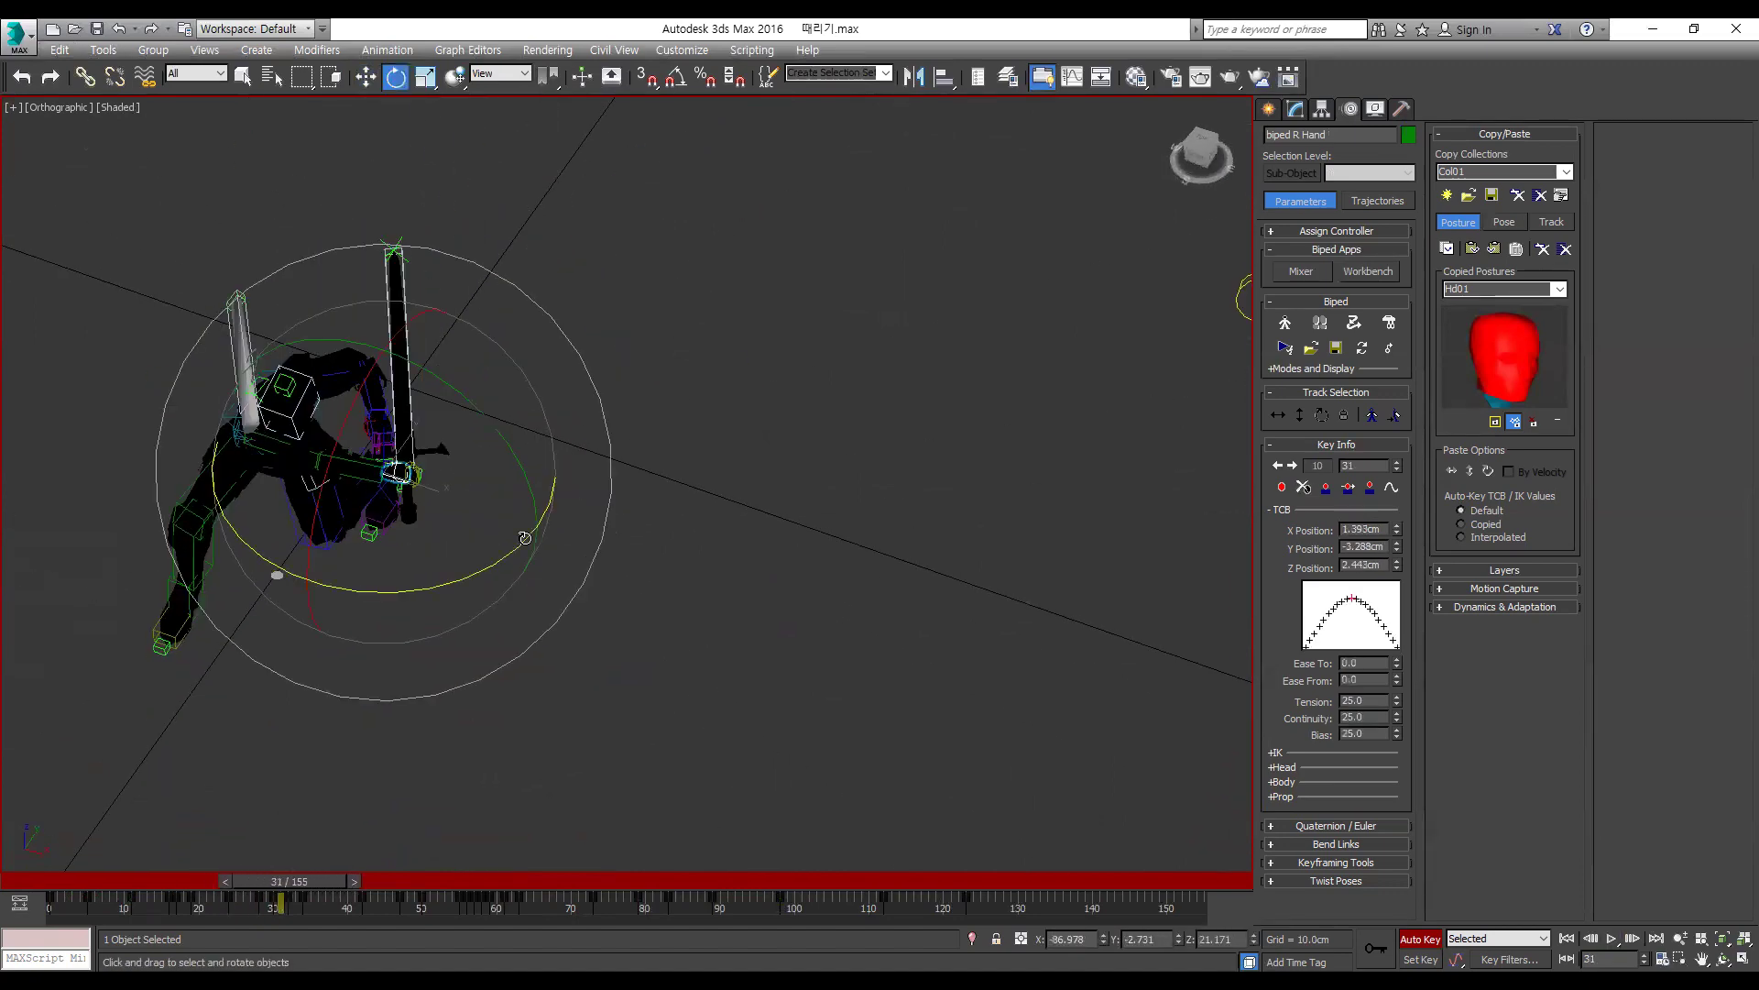
# Step: Delete the right hand's key at frame 30
pyautogui.press(',')
pyautogui.press(',')
pyautogui.press(',')
pyautogui.press(',')
pyautogui.press(',')
pyautogui.press('.')
pyautogui.press('.')
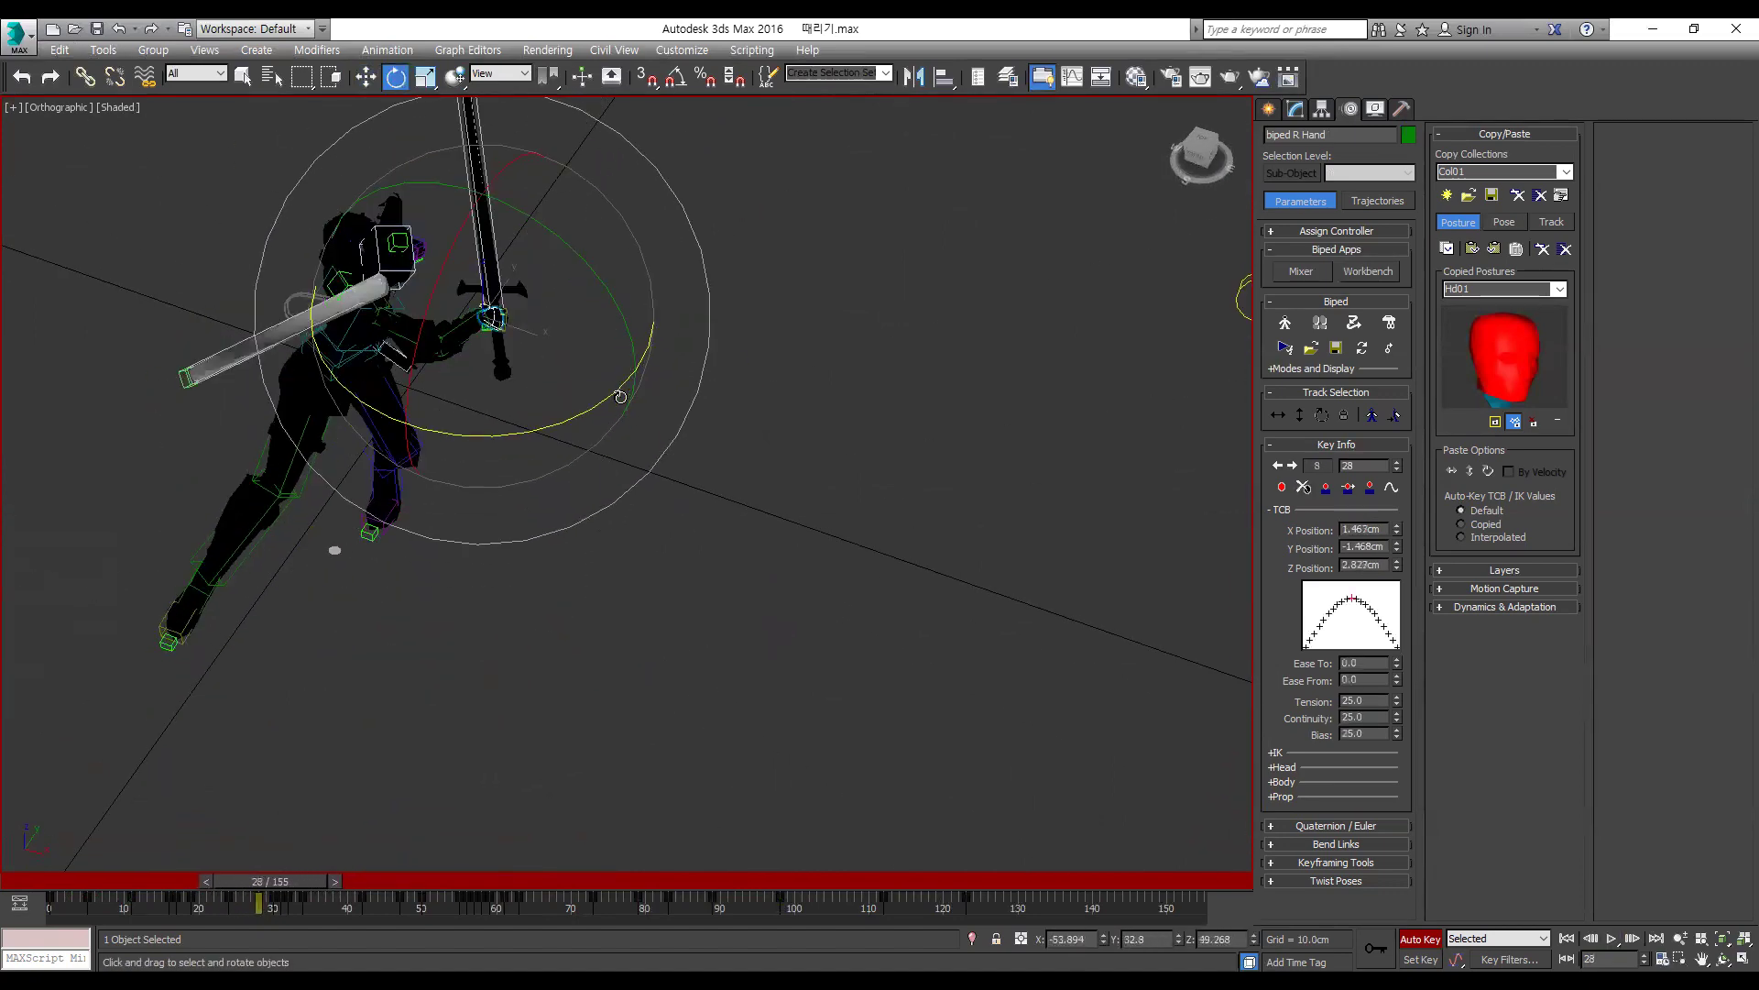
pyautogui.press('.')
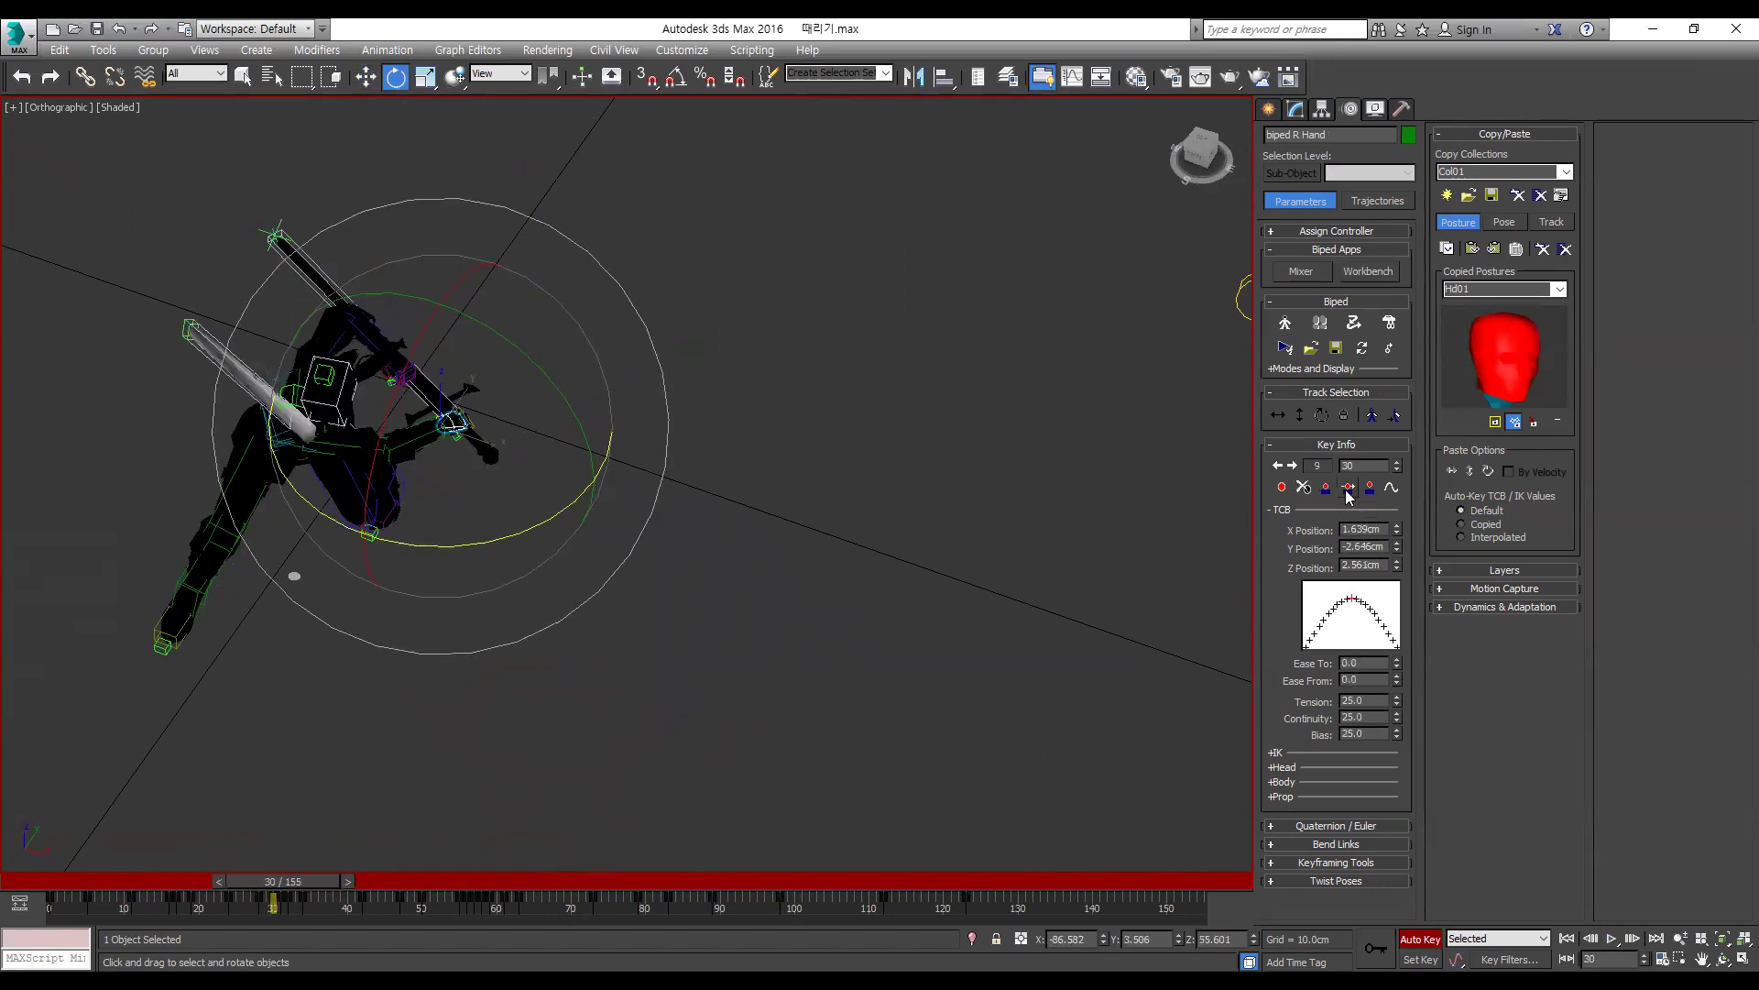
pyautogui.click(1303, 487)
pyautogui.press('.')
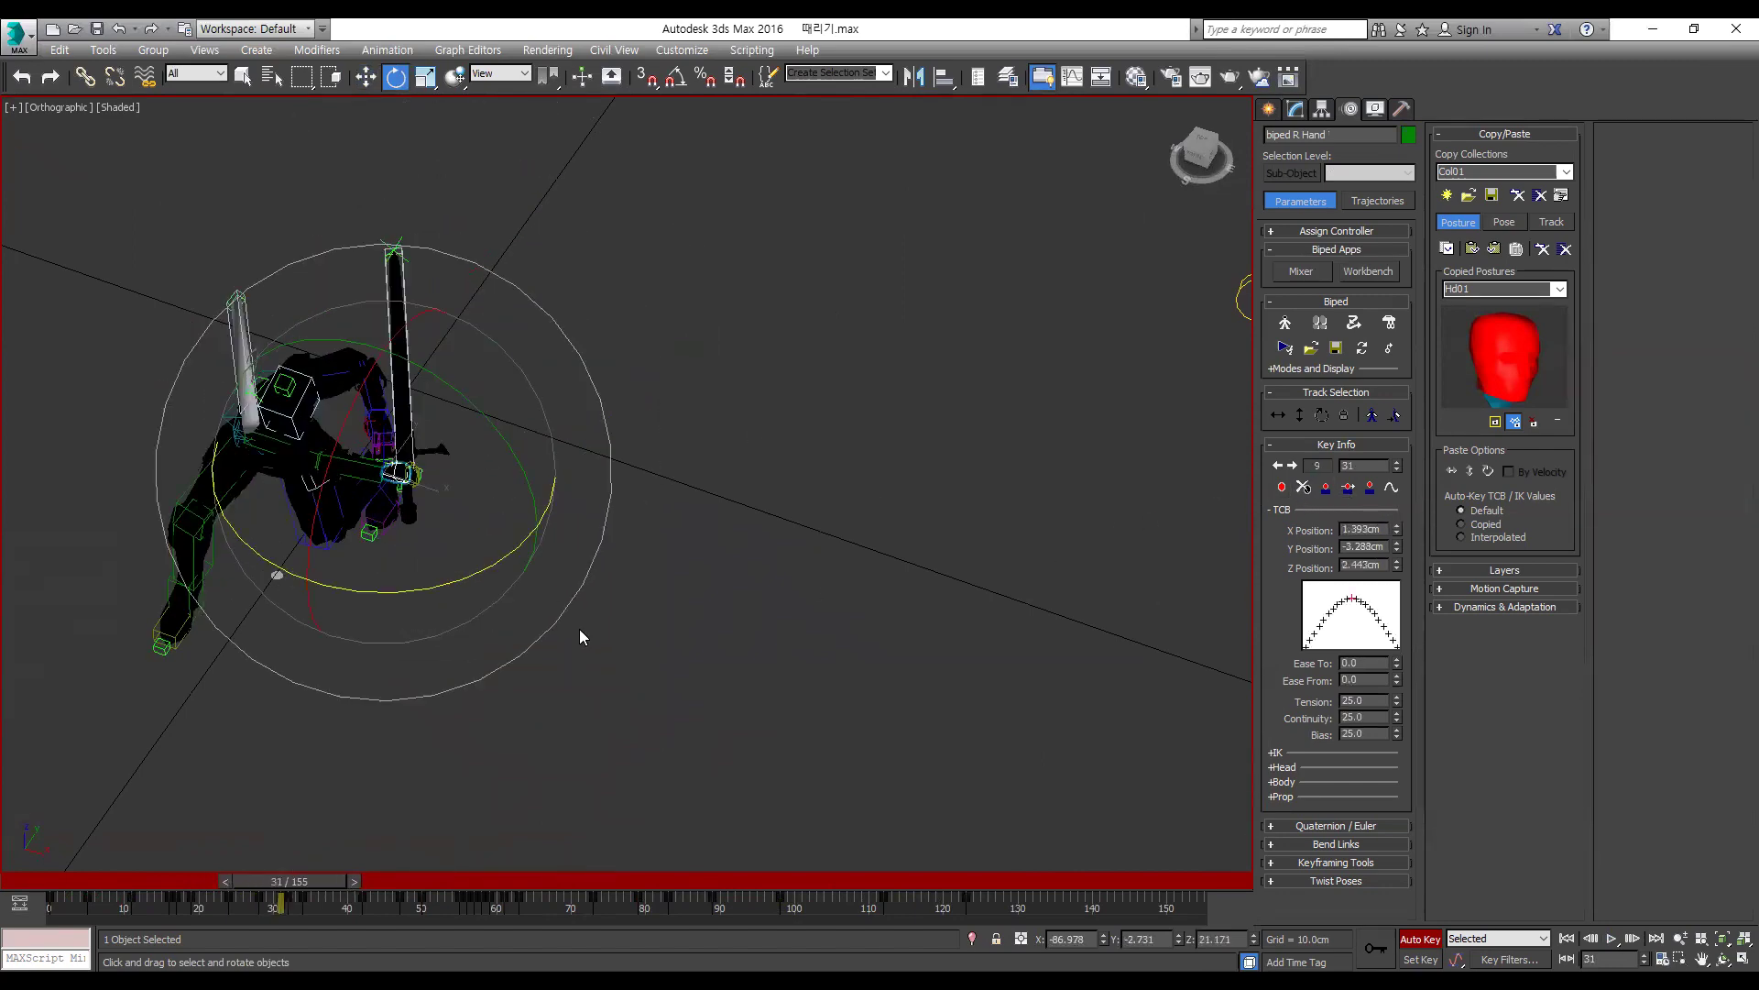
# Step: Rotate the right hand at frame 31 to level the sword, refining it in the Front view
pyautogui.moveTo(476, 577); pyautogui.dragTo(439, 545)
pyautogui.keyDown('alt'); pyautogui.moveTo(398, 591); pyautogui.dragTo(444, 522, button='middle'); pyautogui.keyUp('alt')
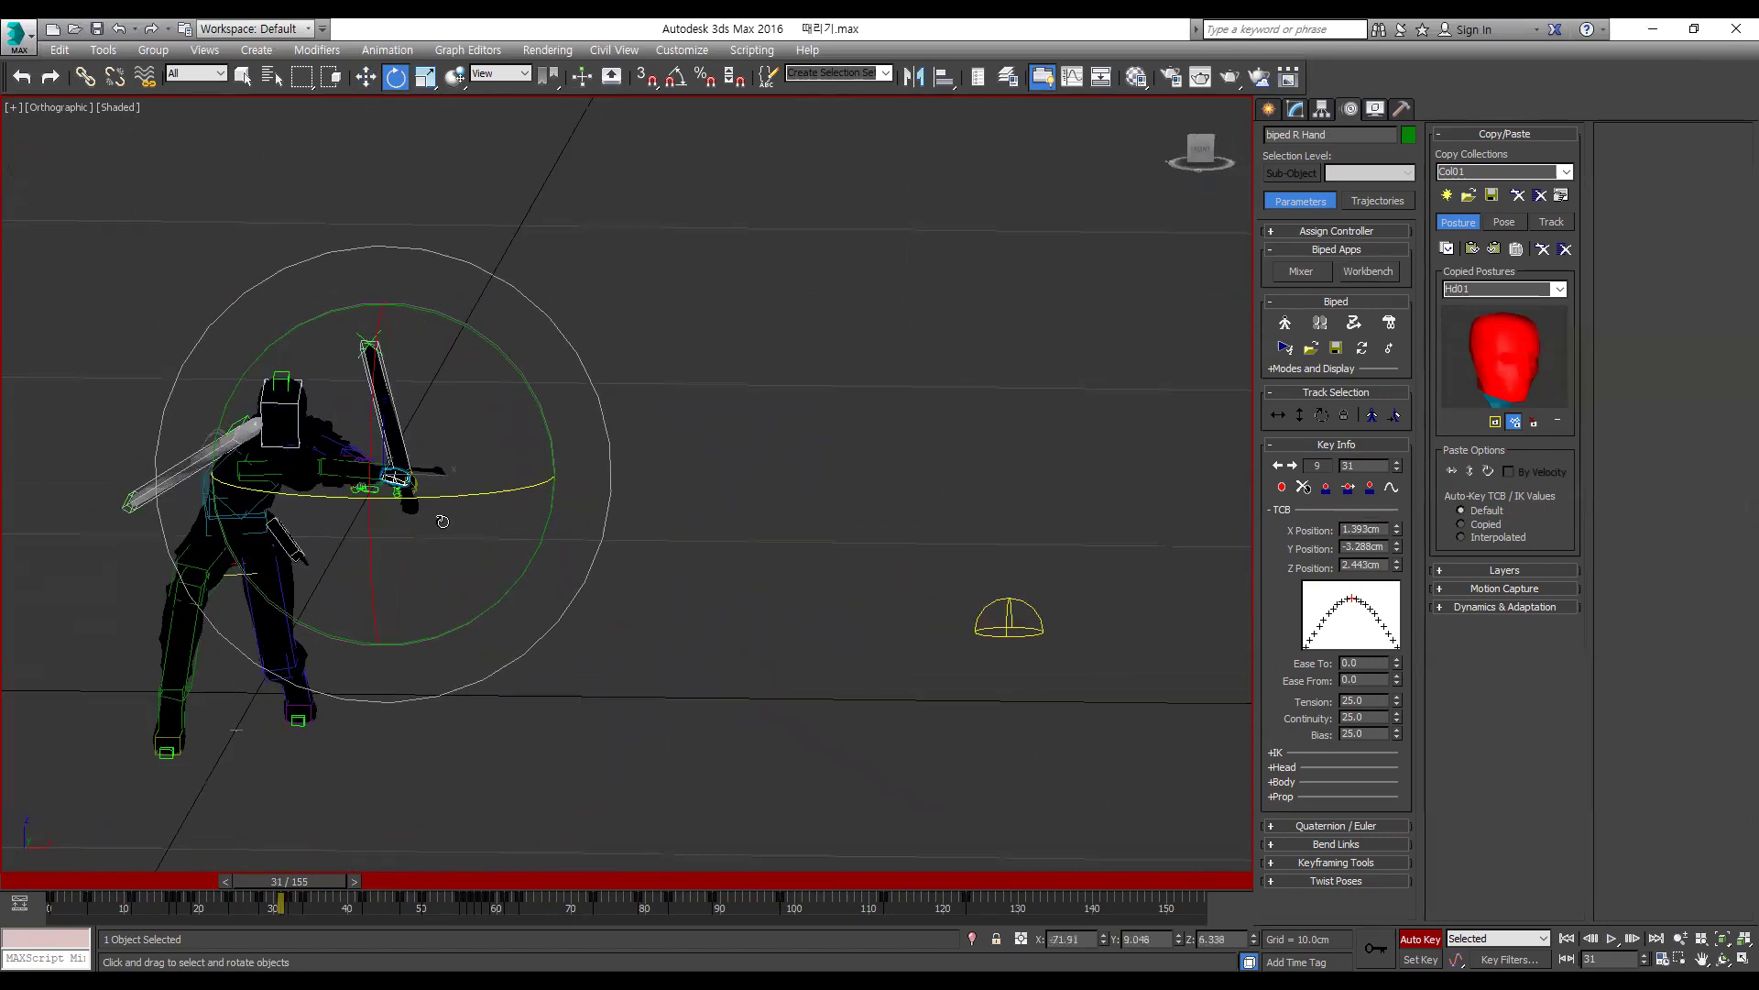
pyautogui.press('.')
pyautogui.press('f')
pyautogui.press(',')
pyautogui.press(',')
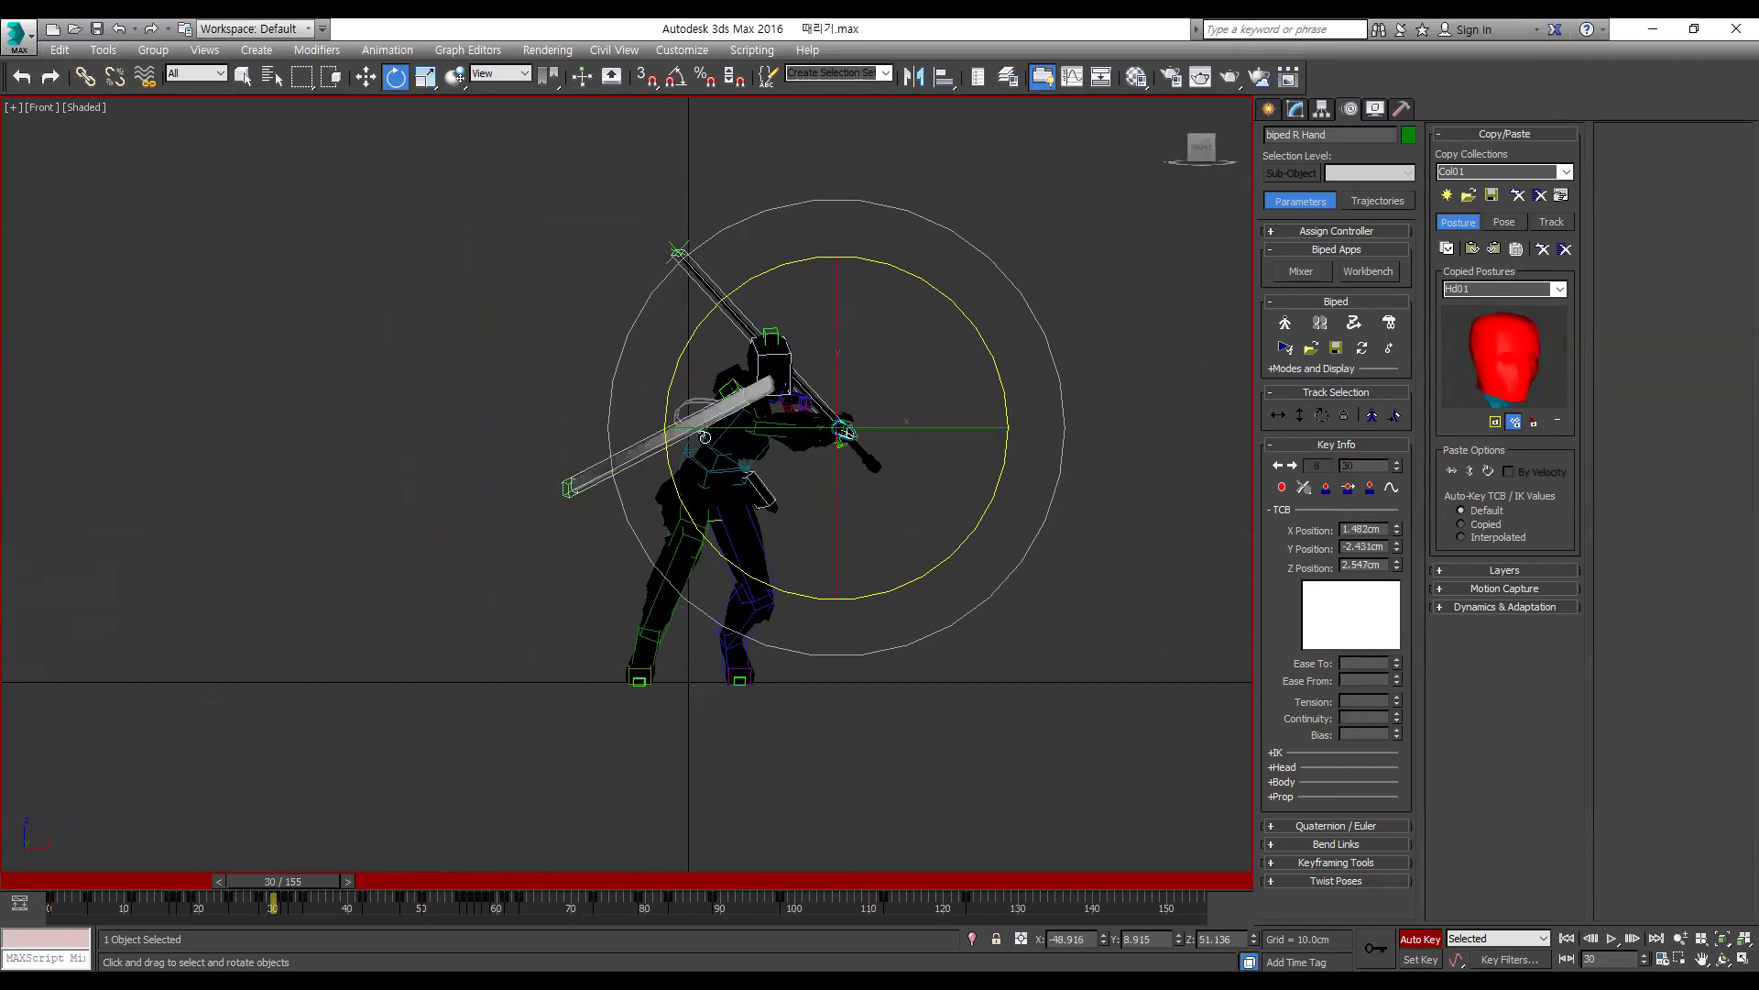
pyautogui.press('.')
pyautogui.moveTo(950, 384)
pyautogui.mouseDown()
pyautogui.moveTo(987, 373)
pyautogui.moveTo(924, 360)
pyautogui.moveTo(936, 373)
pyautogui.mouseUp()
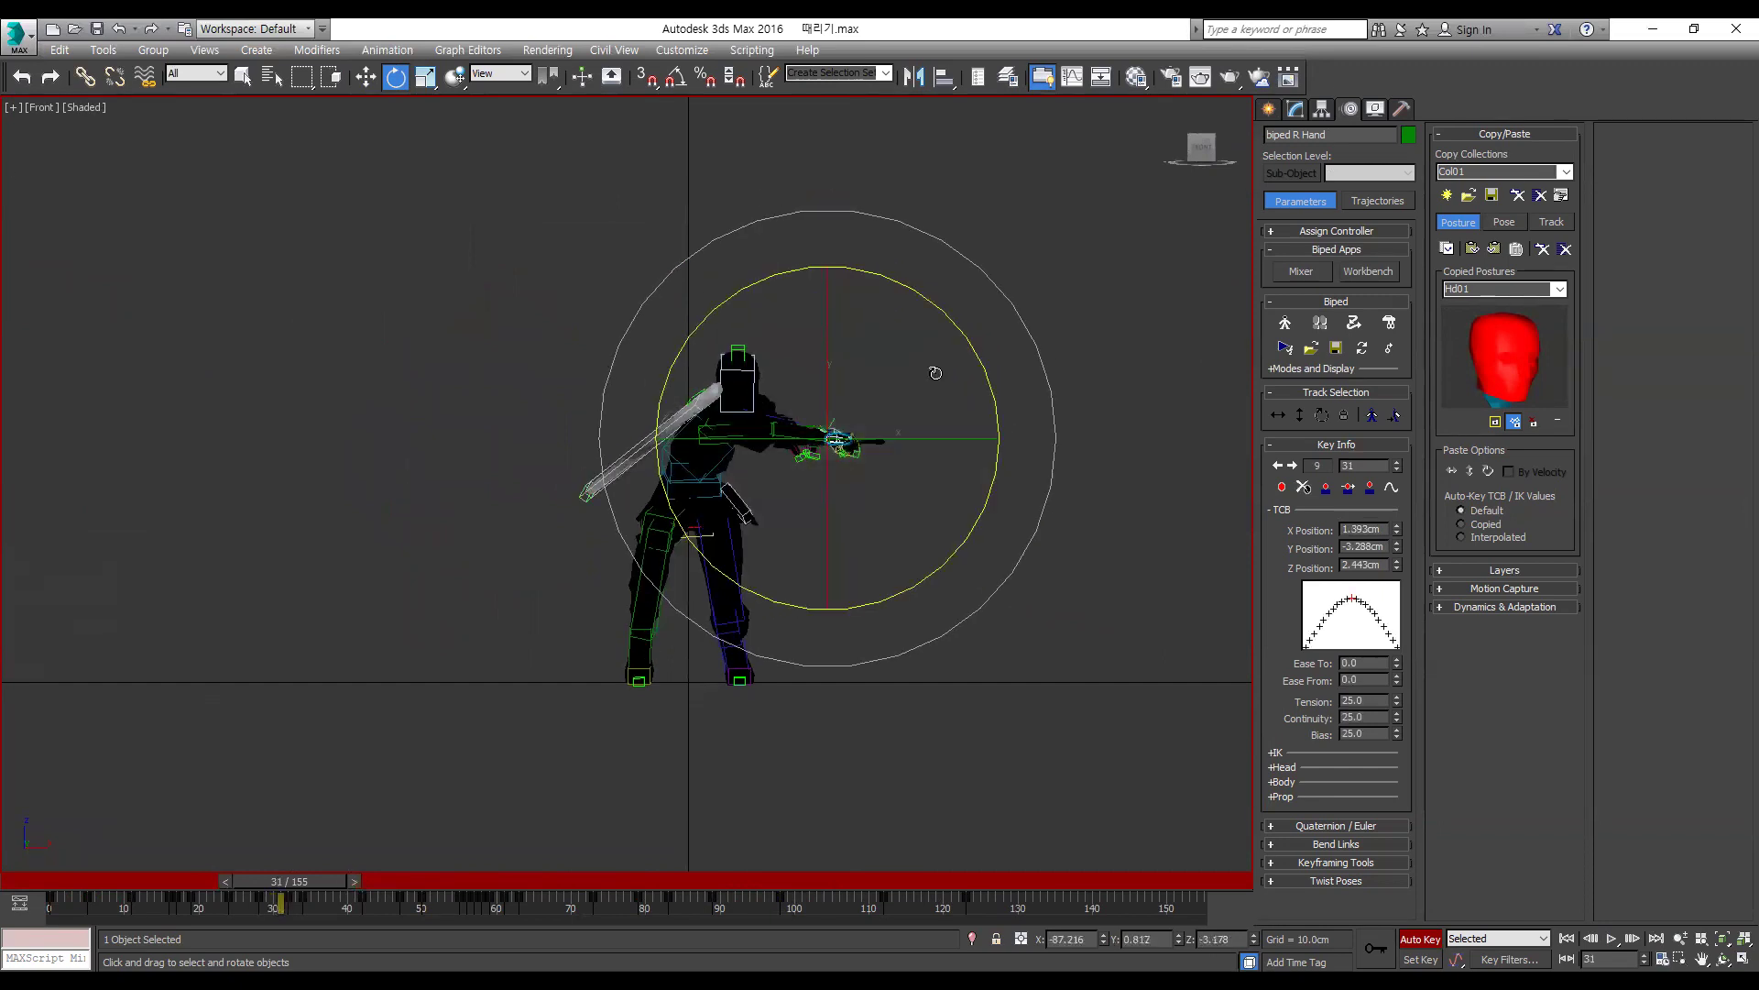
# Step: Examine the sword's follow-through frame by frame around frame 31 from a raised angle
pyautogui.press('.')
pyautogui.keyDown('alt'); pyautogui.moveTo(661, 456); pyautogui.dragTo(654, 557, button='middle'); pyautogui.keyUp('alt')
pyautogui.press(',')
pyautogui.press(',')
pyautogui.press(',')
pyautogui.press(',')
pyautogui.press(',')
pyautogui.press(',')
pyautogui.press('.')
pyautogui.press('.')
pyautogui.press('.')
pyautogui.press('.')
pyautogui.press('.')
# Step: Play the sword attack repeatedly from its early frames in the raised orthographic view
pyautogui.click(186, 882)
pyautogui.scroll(-3, 512, 680)
pyautogui.press('/')
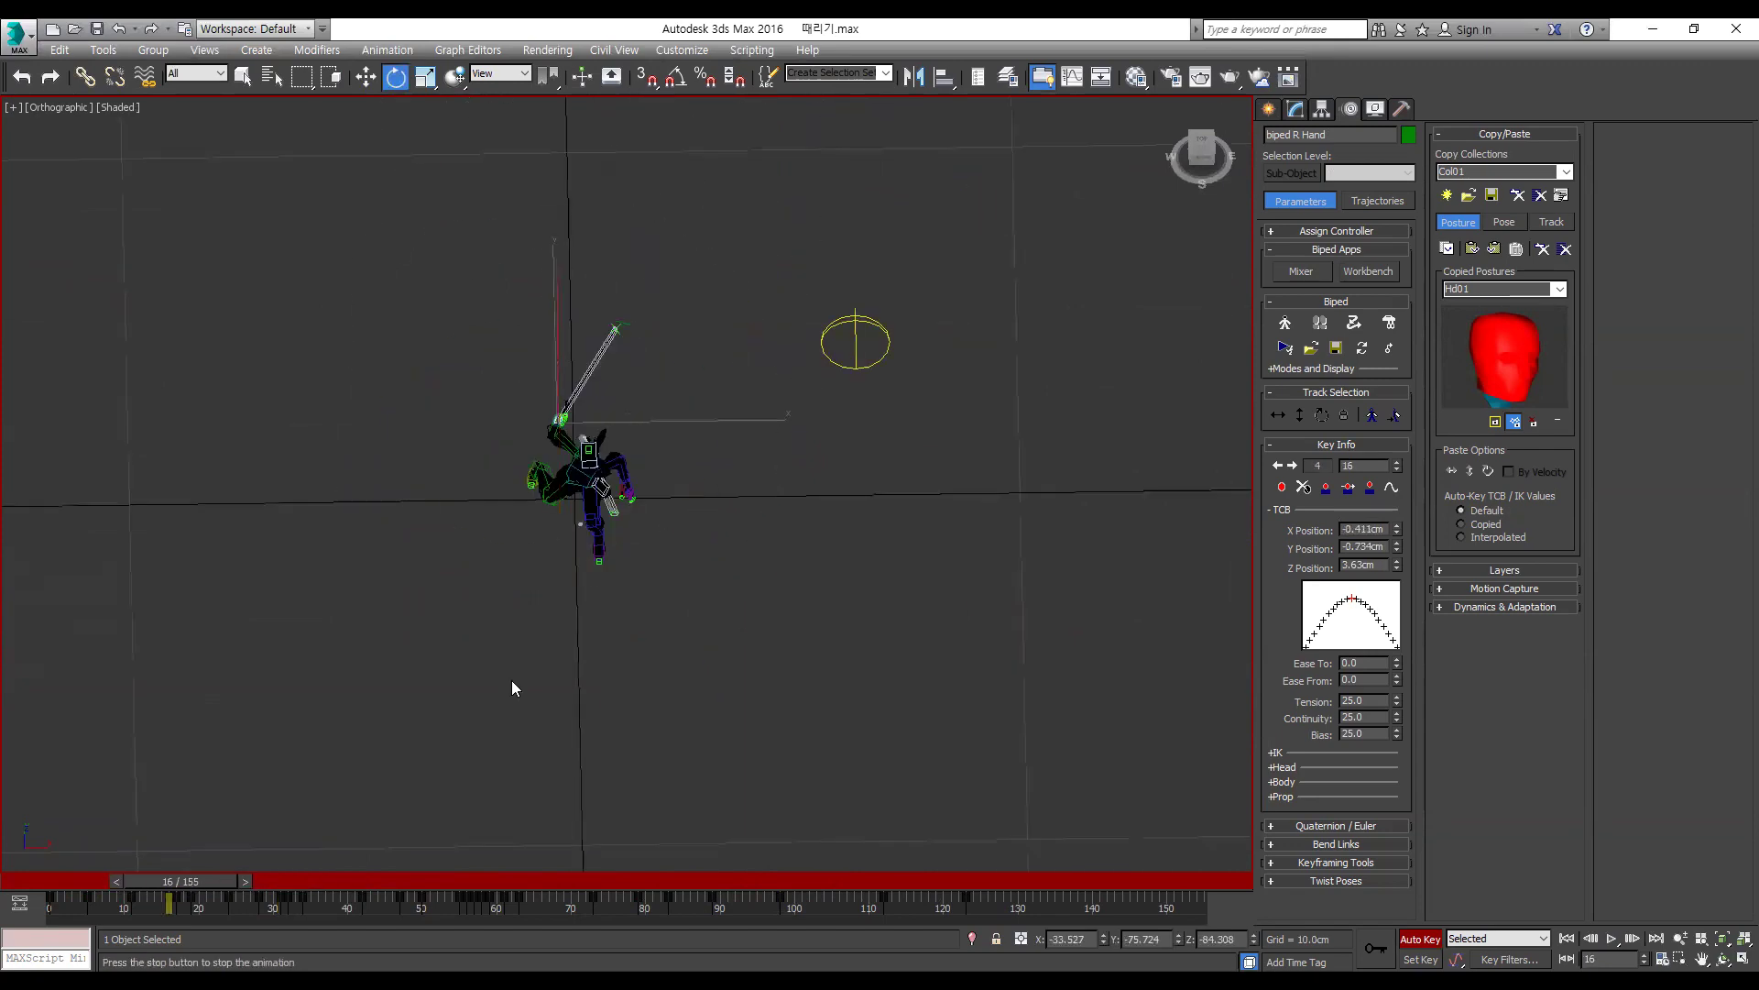
pyautogui.press('/')
pyautogui.click(243, 881)
pyautogui.press('/')
pyautogui.press('/')
pyautogui.press(',')
pyautogui.press(',')
pyautogui.click(203, 877)
pyautogui.press('/')
pyautogui.press('/')
pyautogui.press('.')
pyautogui.press('.')
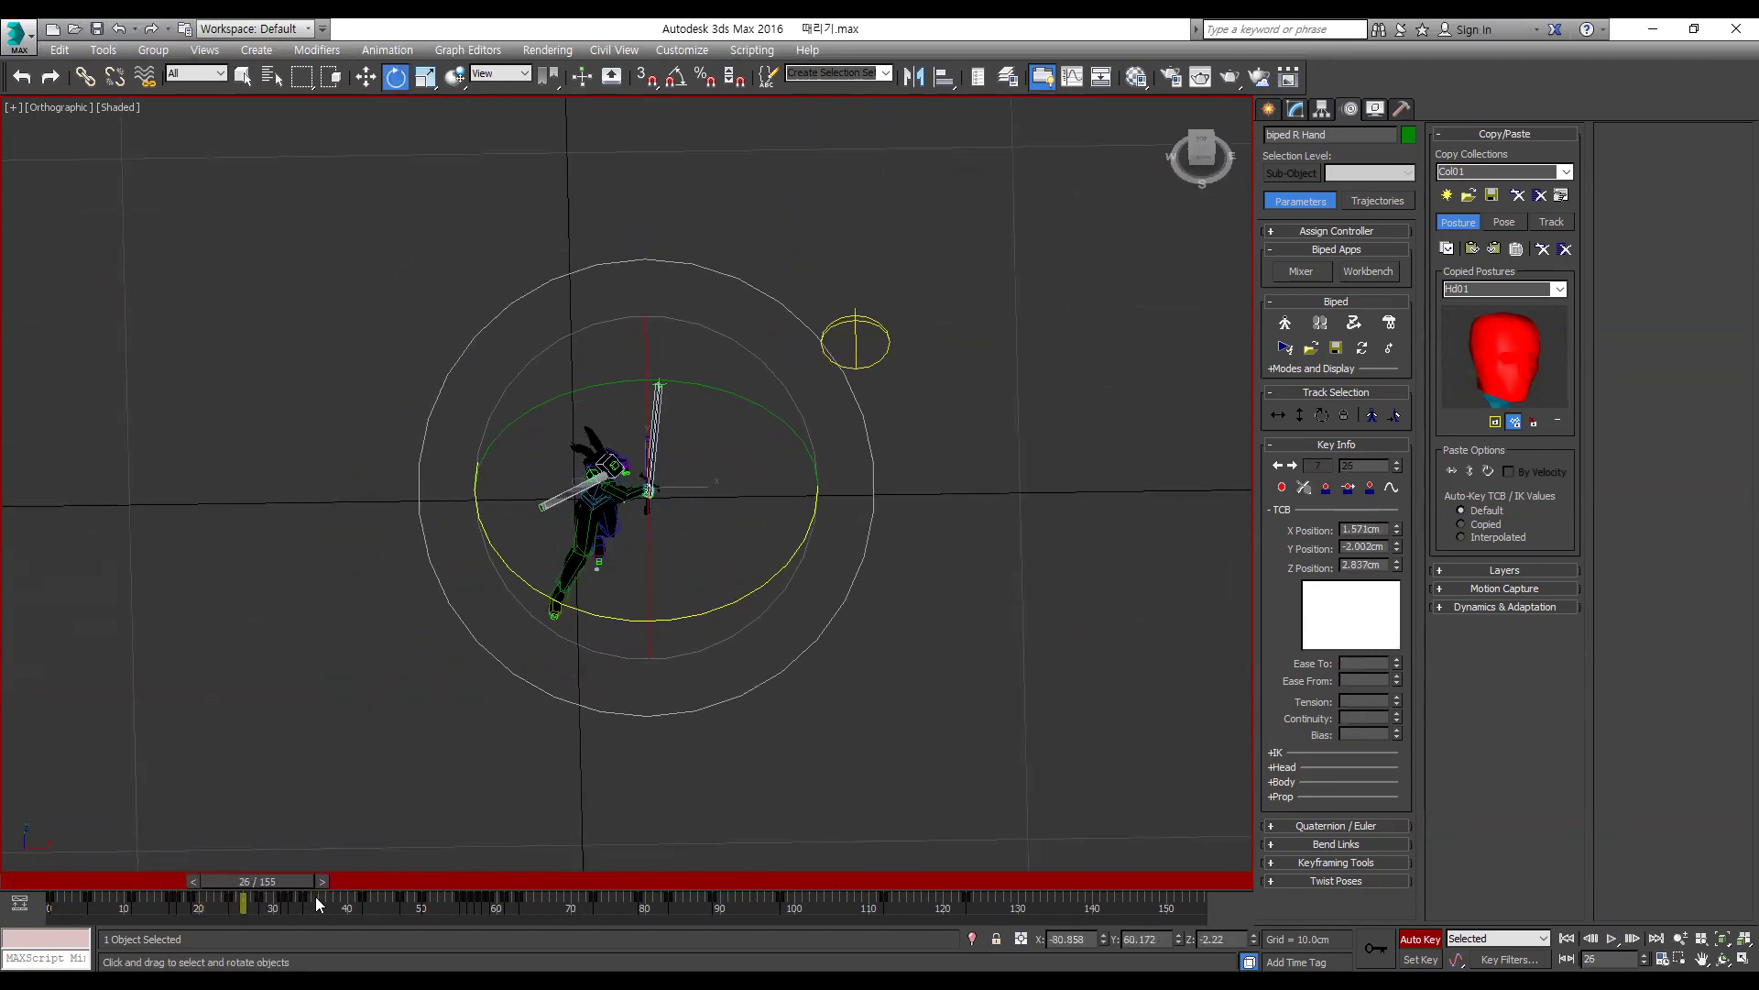
# Step: Step back and forth through the swing around frame 26 to check the right hand's keys
pyautogui.press('.')
pyautogui.press('.')
pyautogui.press(',')
pyautogui.press(',')
pyautogui.press(',')
pyautogui.press(',')
pyautogui.press(',')
pyautogui.press(',')
pyautogui.press(',')
pyautogui.press(',')
pyautogui.press('.')
pyautogui.press('.')
pyautogui.press('.')
pyautogui.press('.')
pyautogui.press('.')
pyautogui.press('.')
pyautogui.press('.')
pyautogui.press('.')
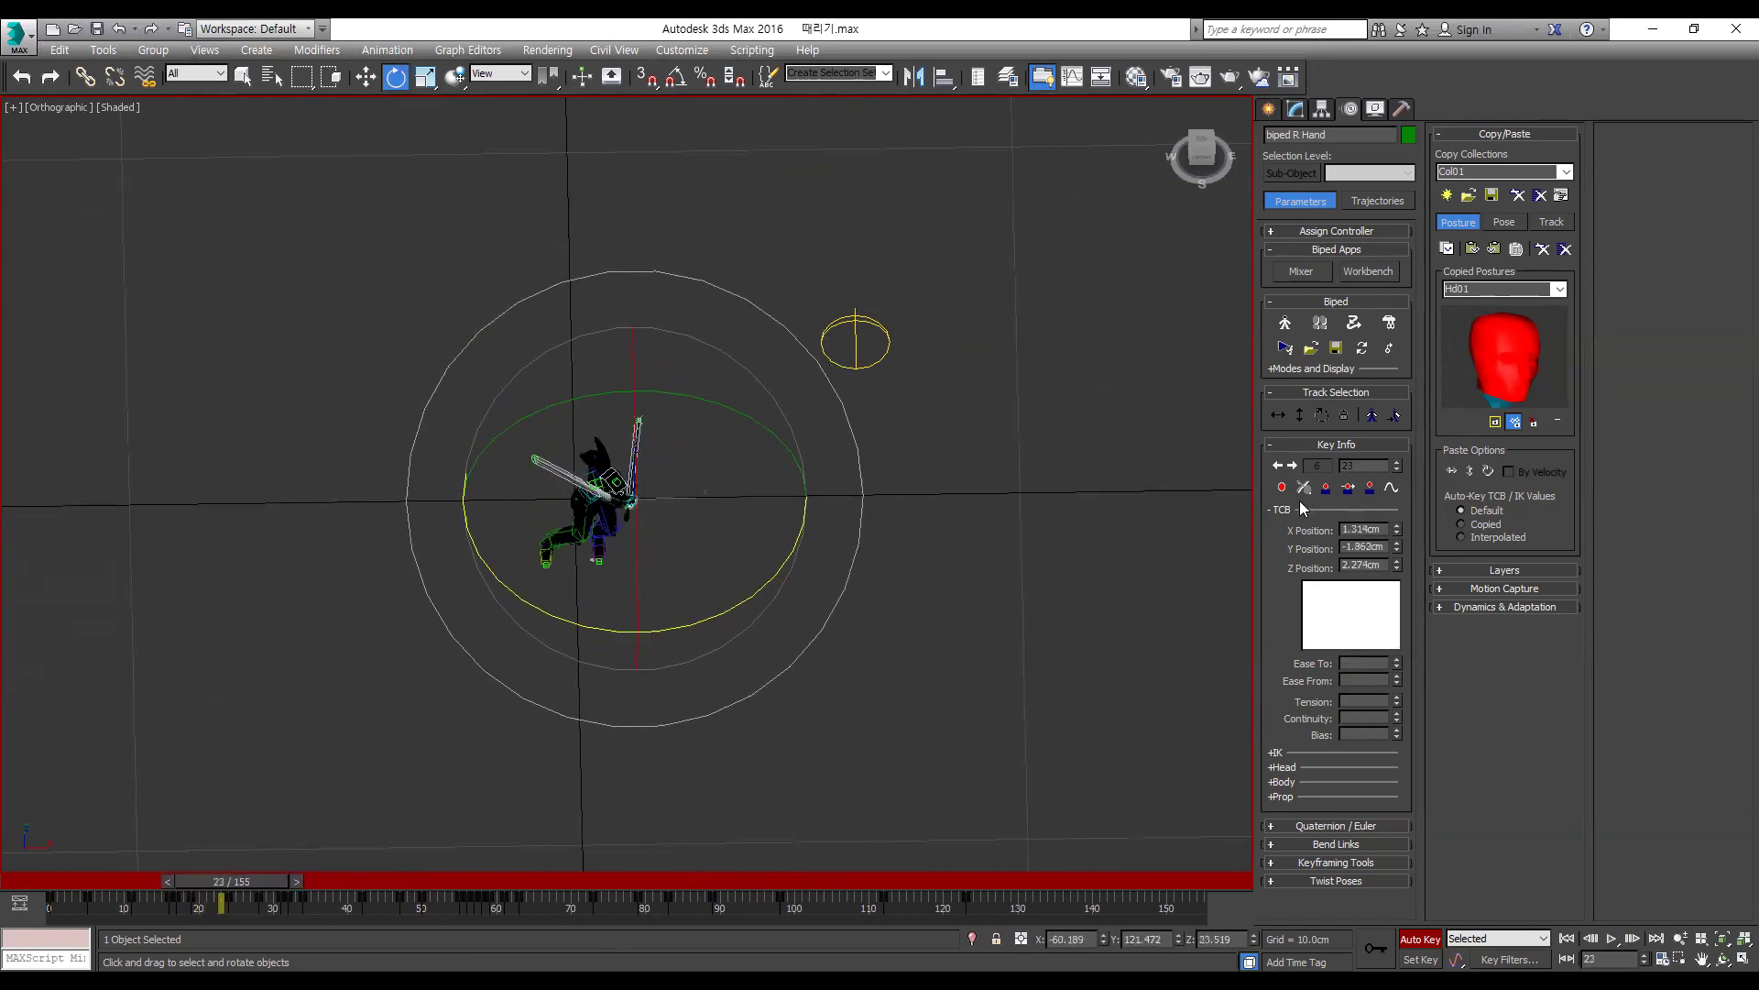
# Step: Delete the right hand's key at frame 24
pyautogui.press(',')
pyautogui.press(',')
pyautogui.press(',')
pyautogui.press(',')
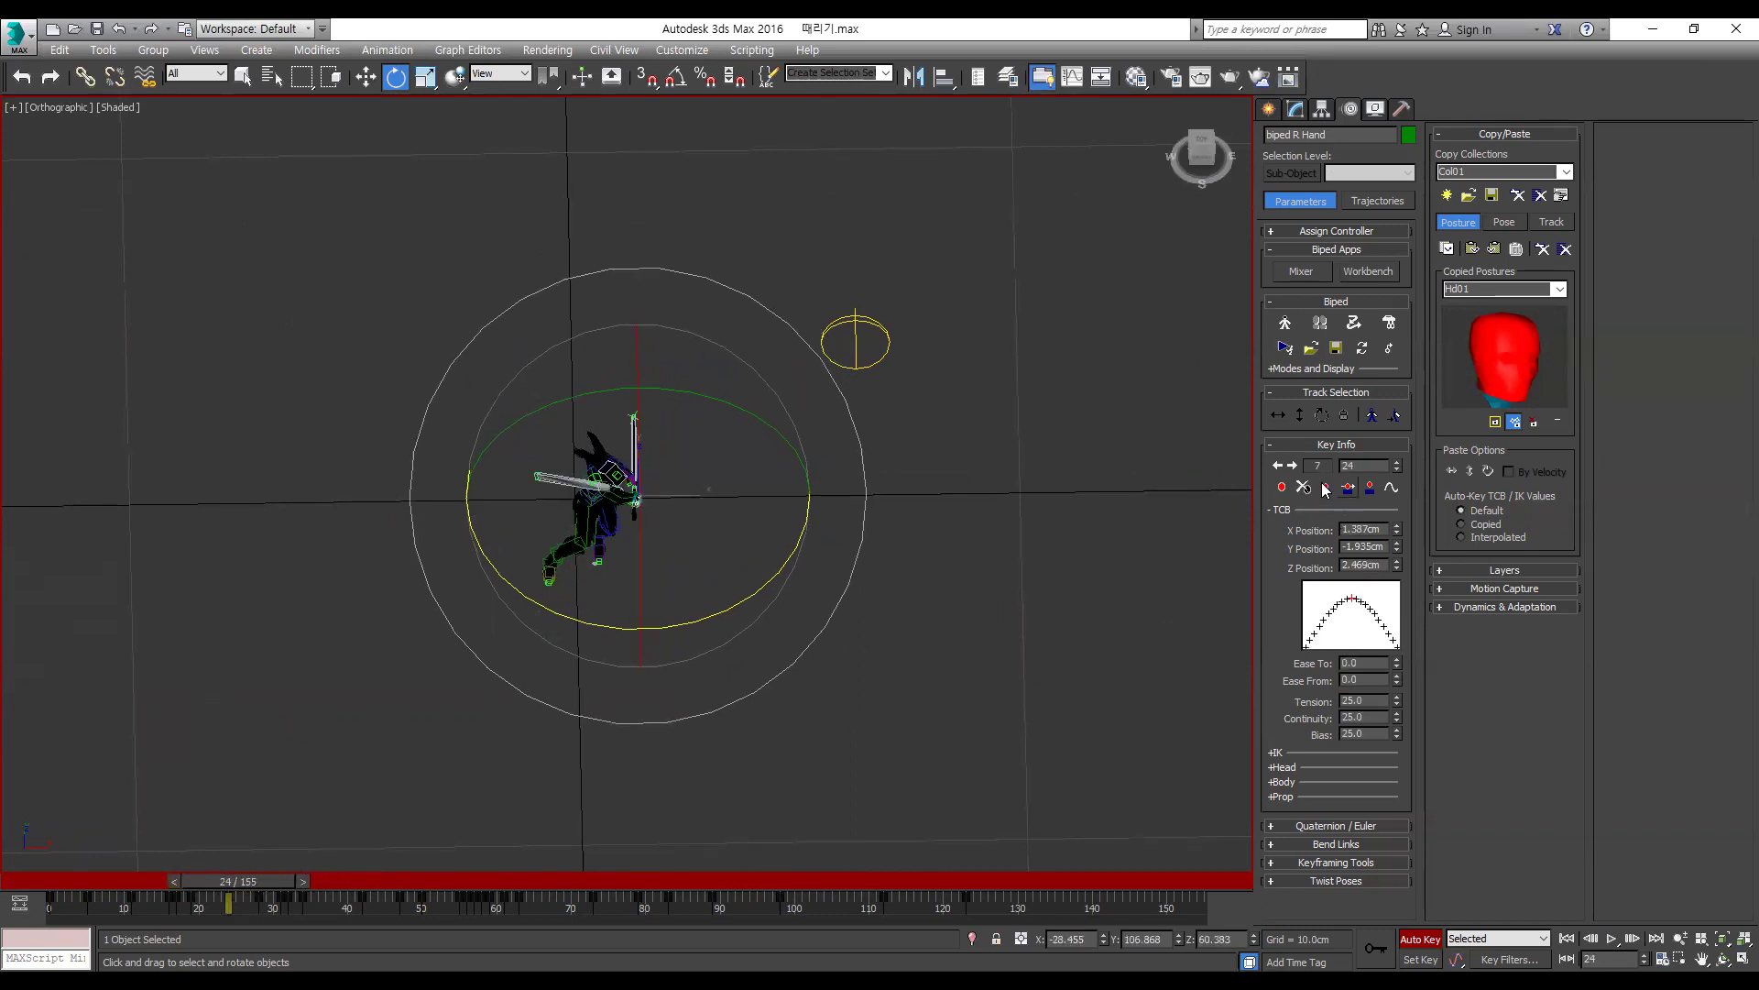
pyautogui.click(1326, 489)
# Step: Play the attack from frame 12 in the Front view and from a raised angle
pyautogui.moveTo(238, 880); pyautogui.dragTo(155, 881)
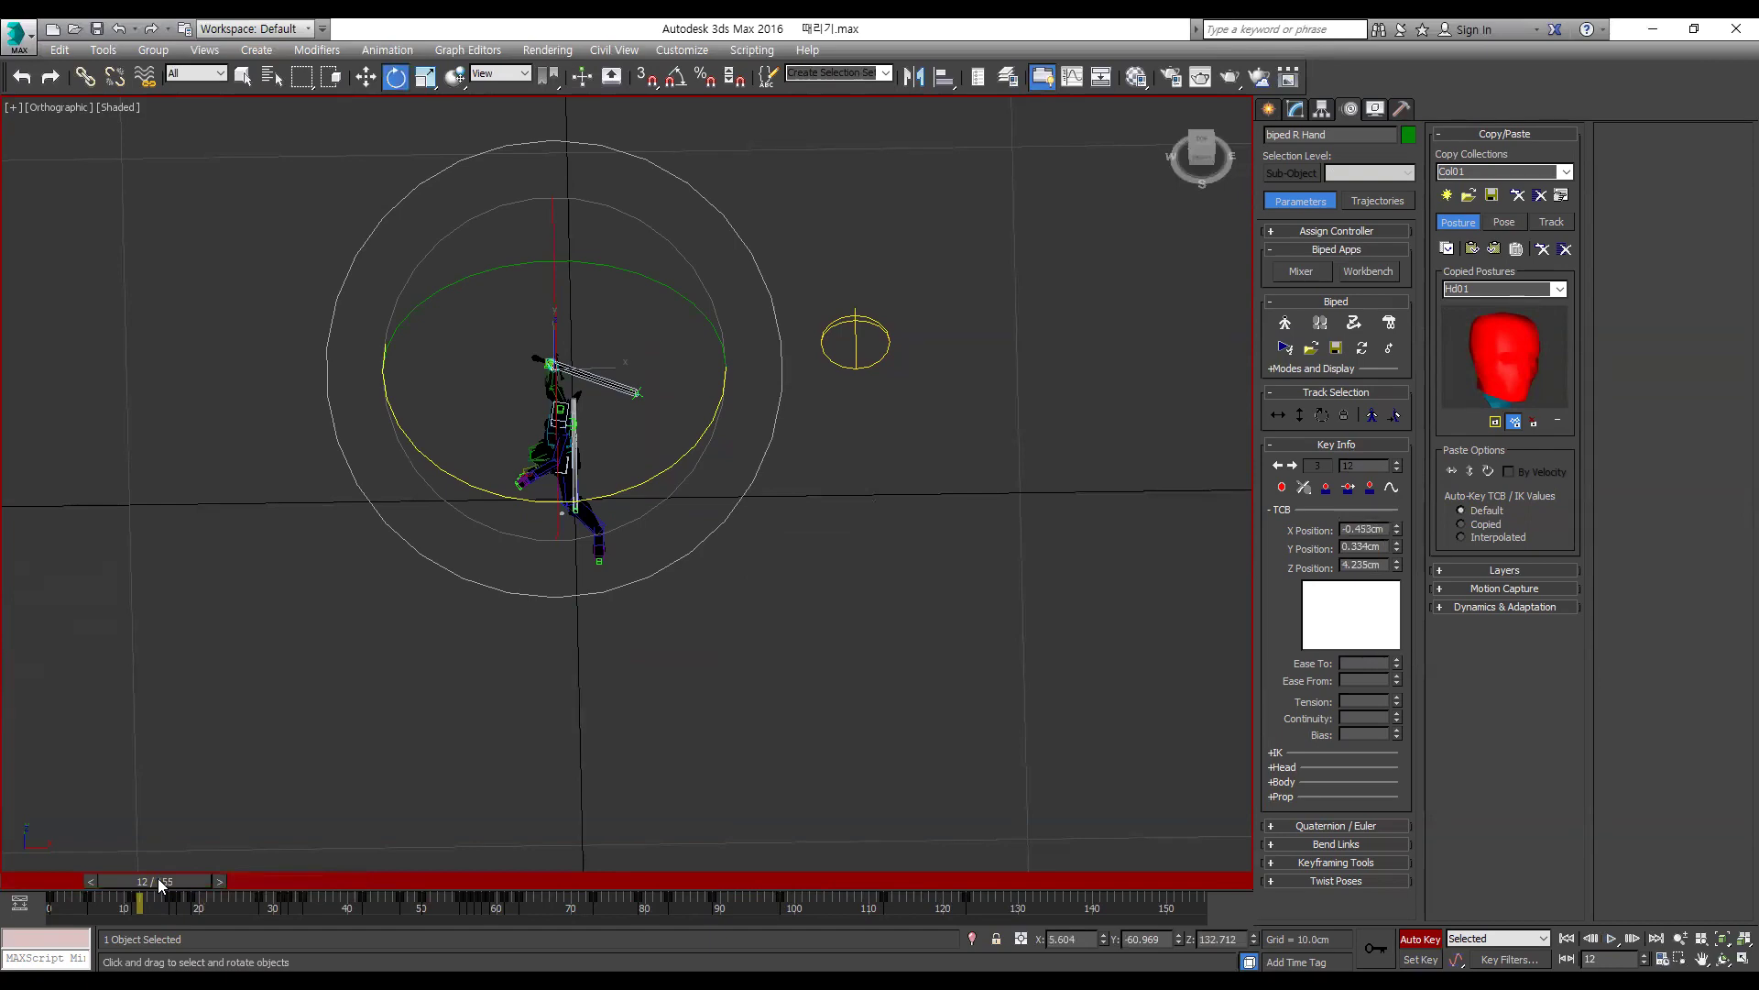
pyautogui.press('f')
pyautogui.press('/')
pyautogui.click(158, 877)
pyautogui.press('/')
pyautogui.click(158, 878)
pyautogui.keyDown('alt'); pyautogui.moveTo(432, 549); pyautogui.dragTo(445, 633, button='middle'); pyautogui.keyUp('alt')
pyautogui.press('/')
pyautogui.press('/')
pyautogui.press('.')
pyautogui.press('.')
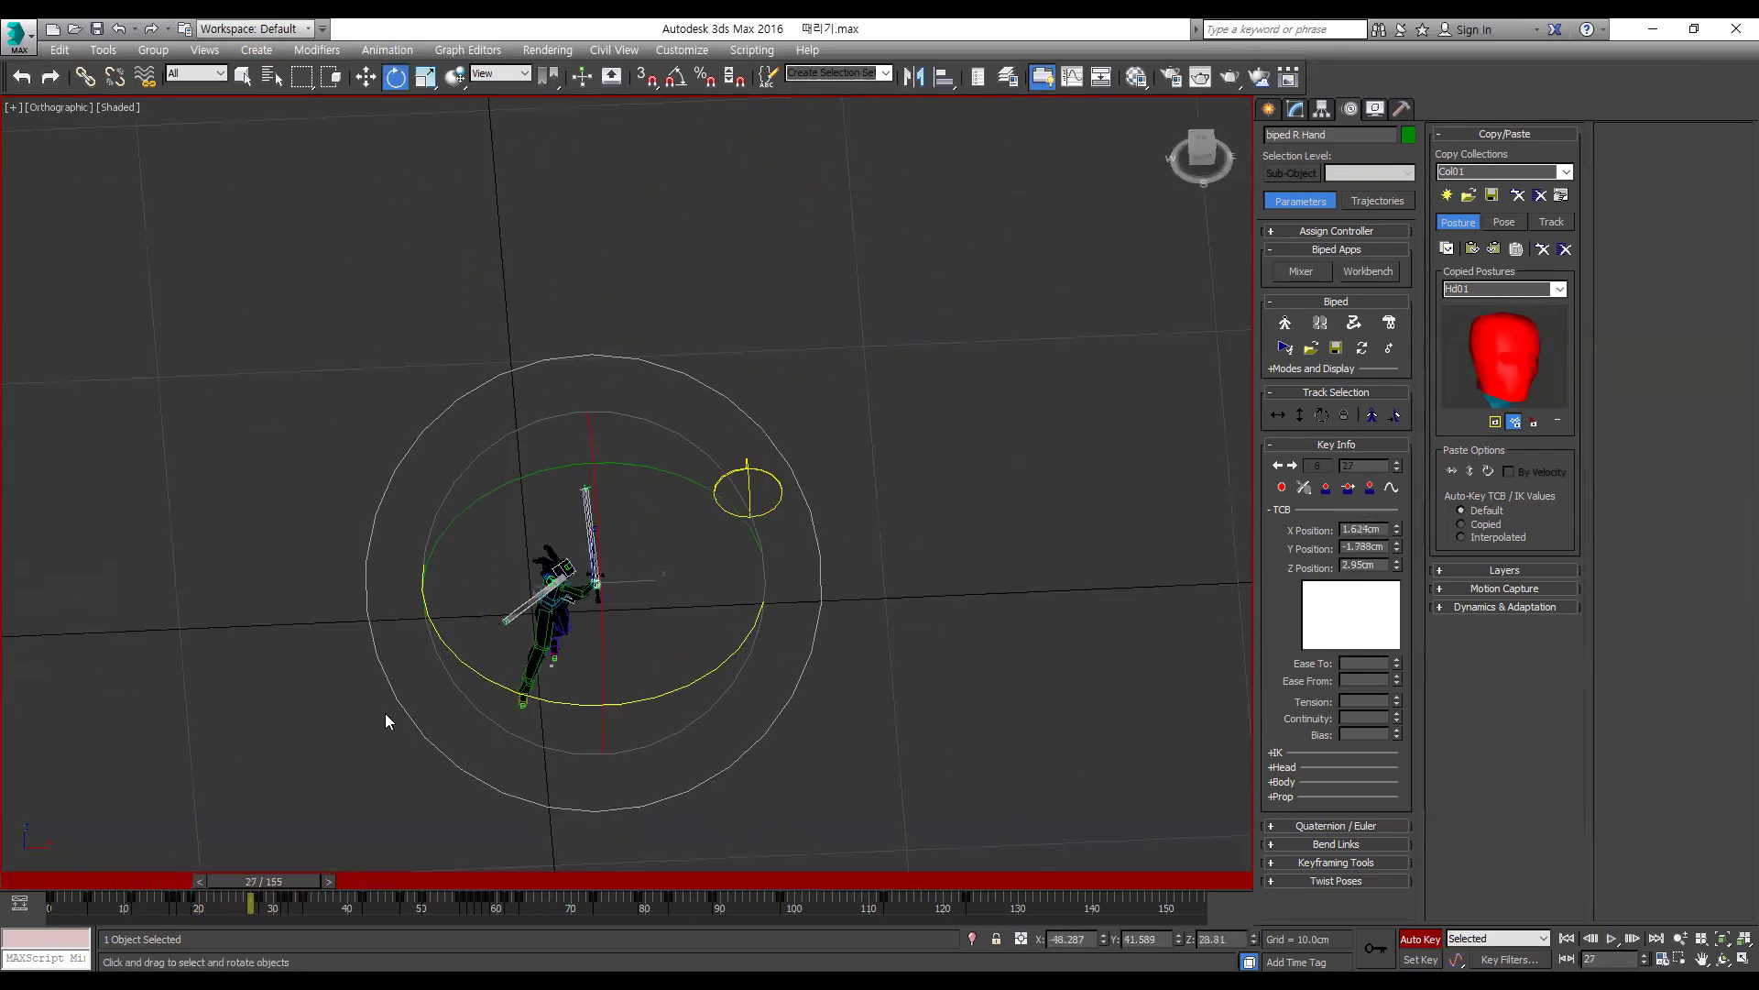
# Step: Examine the sword's path by stepping from frame 27 back to frame 17 and forward to frame 22
pyautogui.press(',')
pyautogui.press(',')
pyautogui.press(',')
pyautogui.press(',')
pyautogui.press(',')
pyautogui.press(',')
pyautogui.press(',')
pyautogui.press(',')
pyautogui.press(',')
pyautogui.press(',')
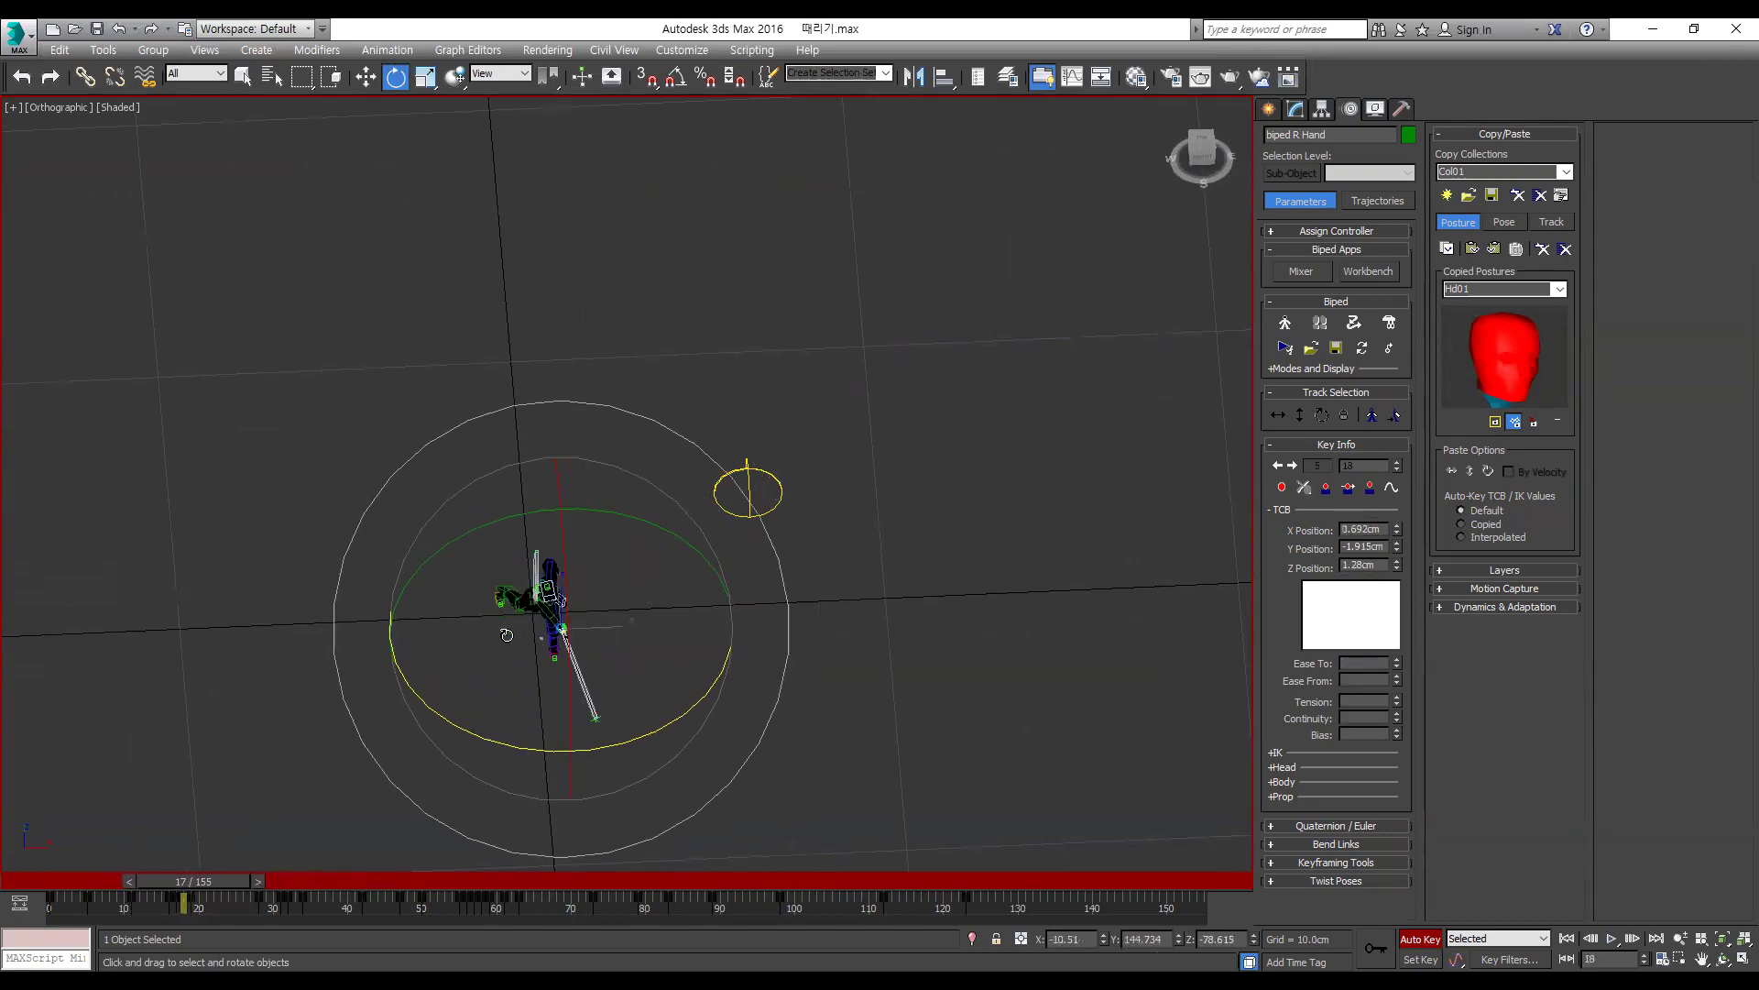
pyautogui.keyDown('alt'); pyautogui.moveTo(678, 607); pyautogui.dragTo(514, 569, button='middle'); pyautogui.keyUp('alt')
pyautogui.press('.')
pyautogui.press('.')
pyautogui.press('.')
pyautogui.press('.')
pyautogui.press('.')
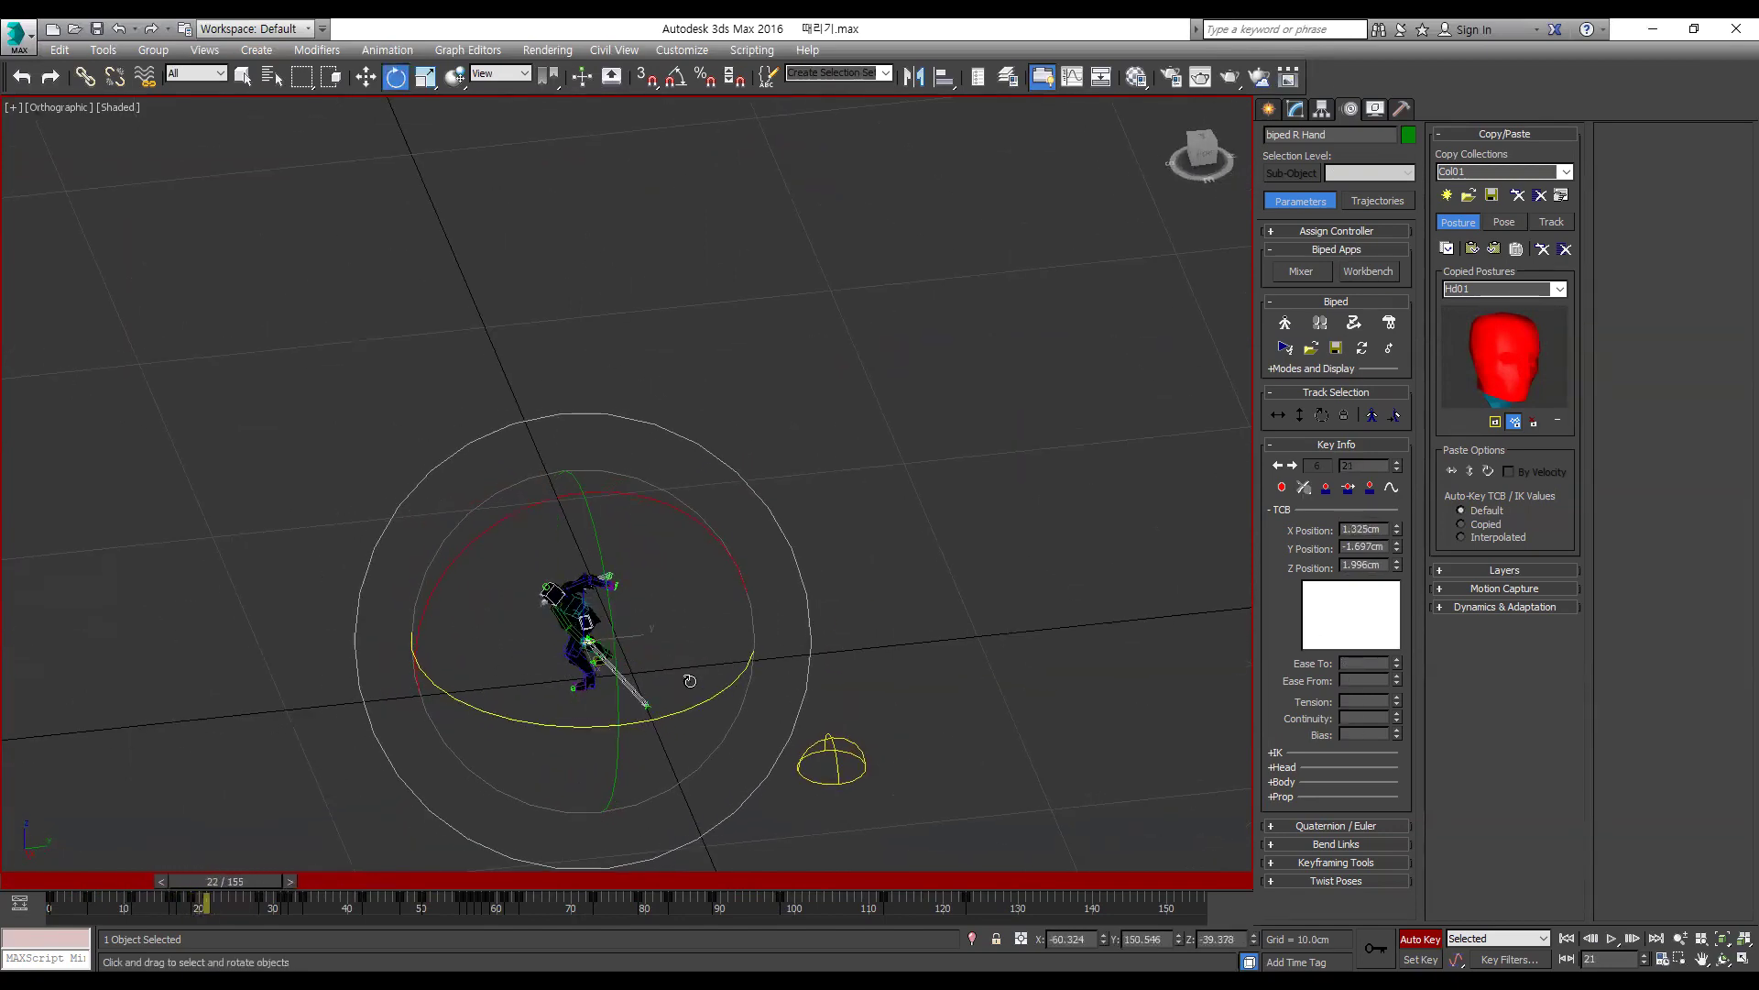
# Step: Copy the right hand's key from frame 19 to frame 22 and key the hand there
pyautogui.keyDown('alt'); pyautogui.moveTo(652, 678); pyautogui.dragTo(609, 610, button='middle'); pyautogui.keyUp('alt')
pyautogui.scroll(5, 608, 610)
pyautogui.keyDown('alt'); pyautogui.moveTo(753, 619); pyautogui.dragTo(305, 816, button='middle'); pyautogui.keyUp('alt')
pyautogui.press(',')
pyautogui.press('.')
pyautogui.keyDown('shift'); pyautogui.moveTo(189, 900); pyautogui.dragTo(213, 901); pyautogui.keyUp('shift')
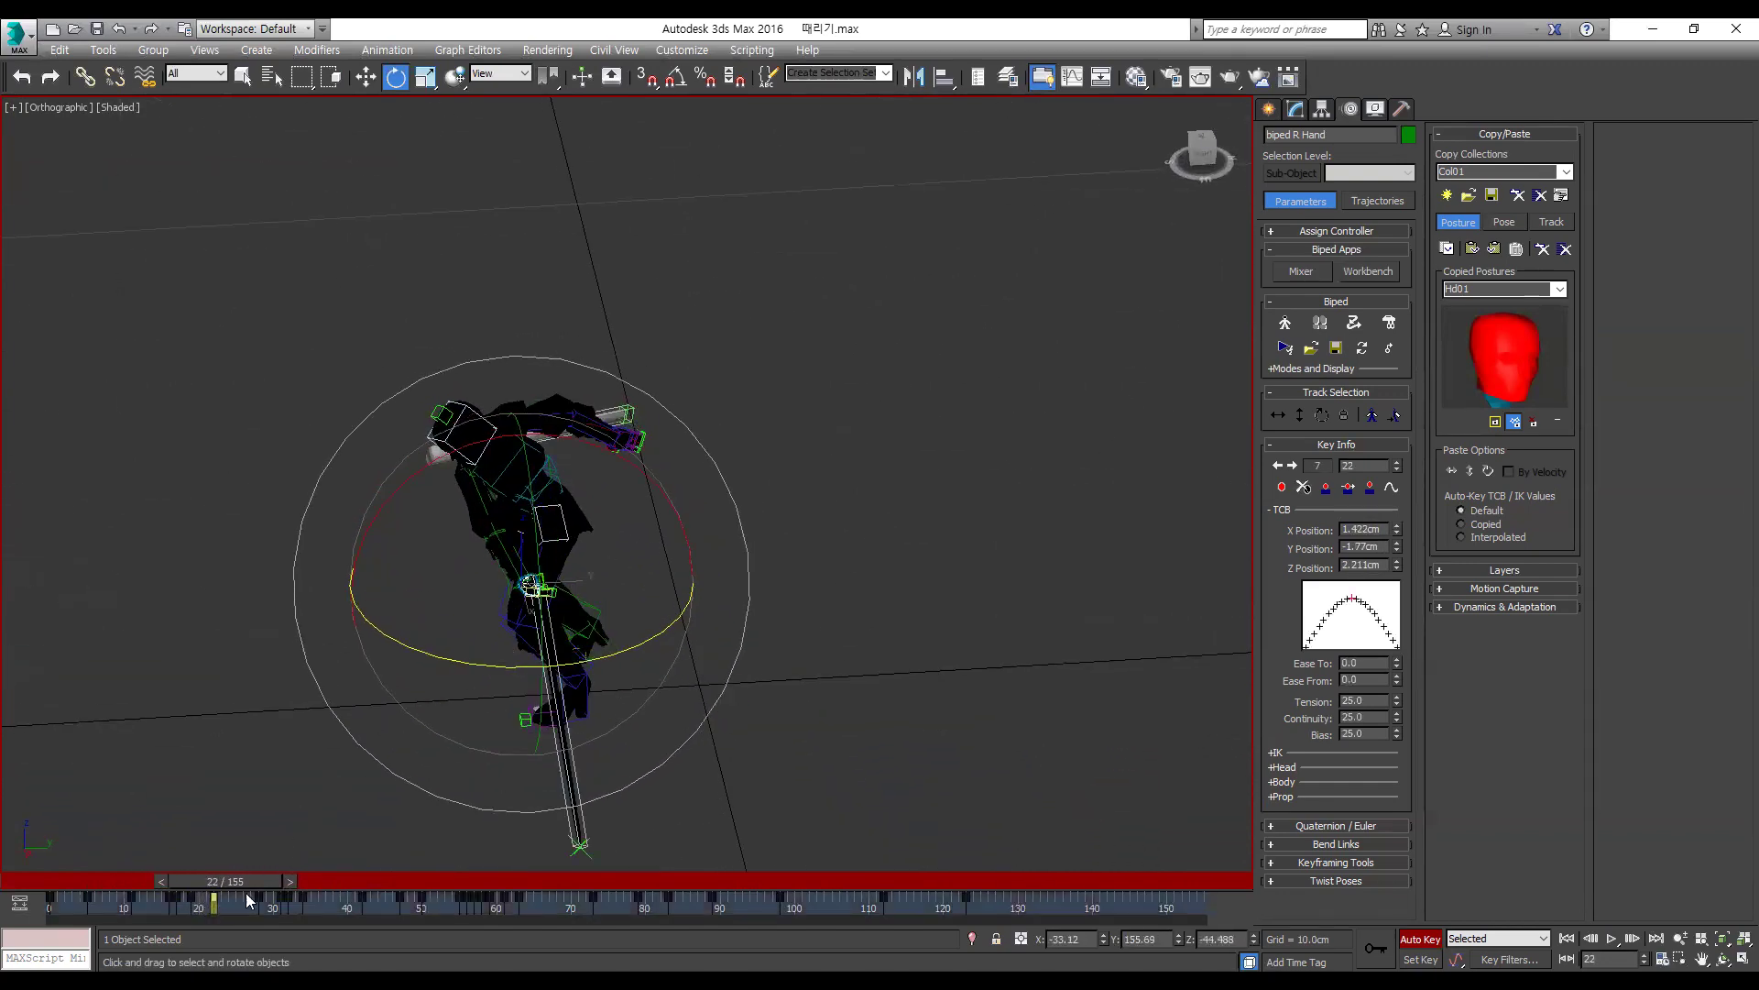
pyautogui.click(1340, 490)
# Step: Inspect the arm and sword pose in the Right view from frame 22 back to frame 18
pyautogui.press('r')
pyautogui.scroll(15, 581, 507)
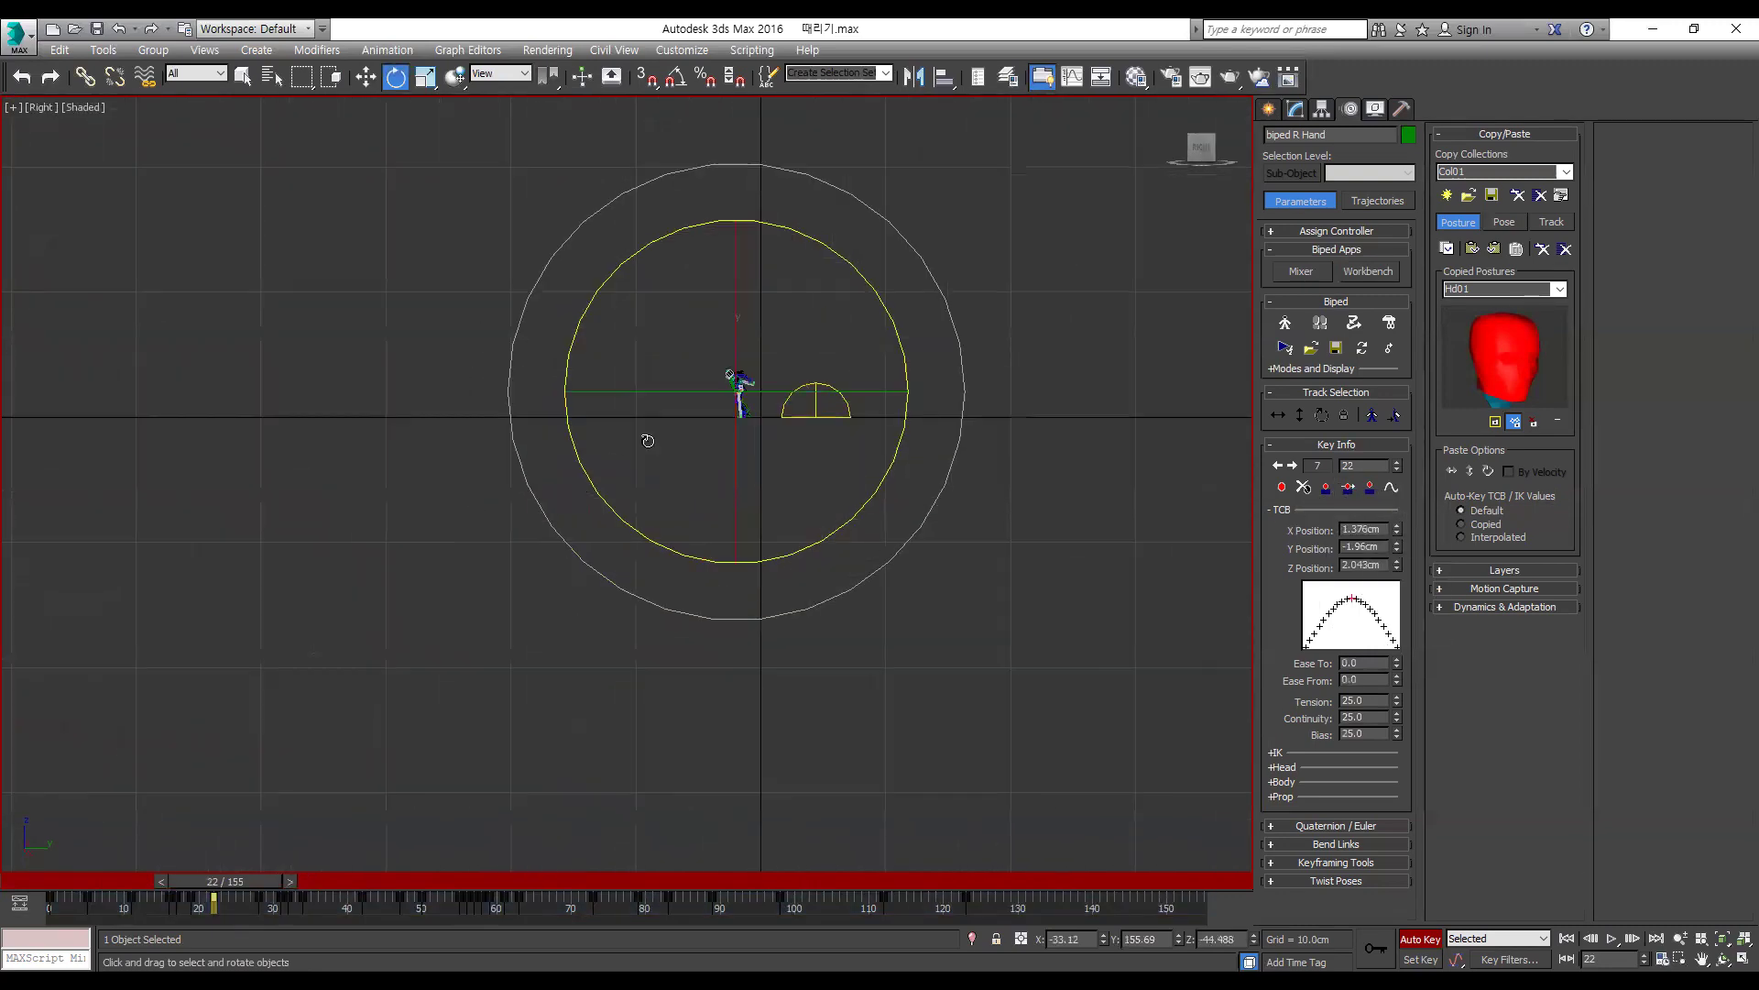
pyautogui.moveTo(892, 286); pyautogui.dragTo(357, 556, button='middle')
pyautogui.press('w')
pyautogui.scroll(-2, 358, 545)
pyautogui.scroll(5, 351, 450)
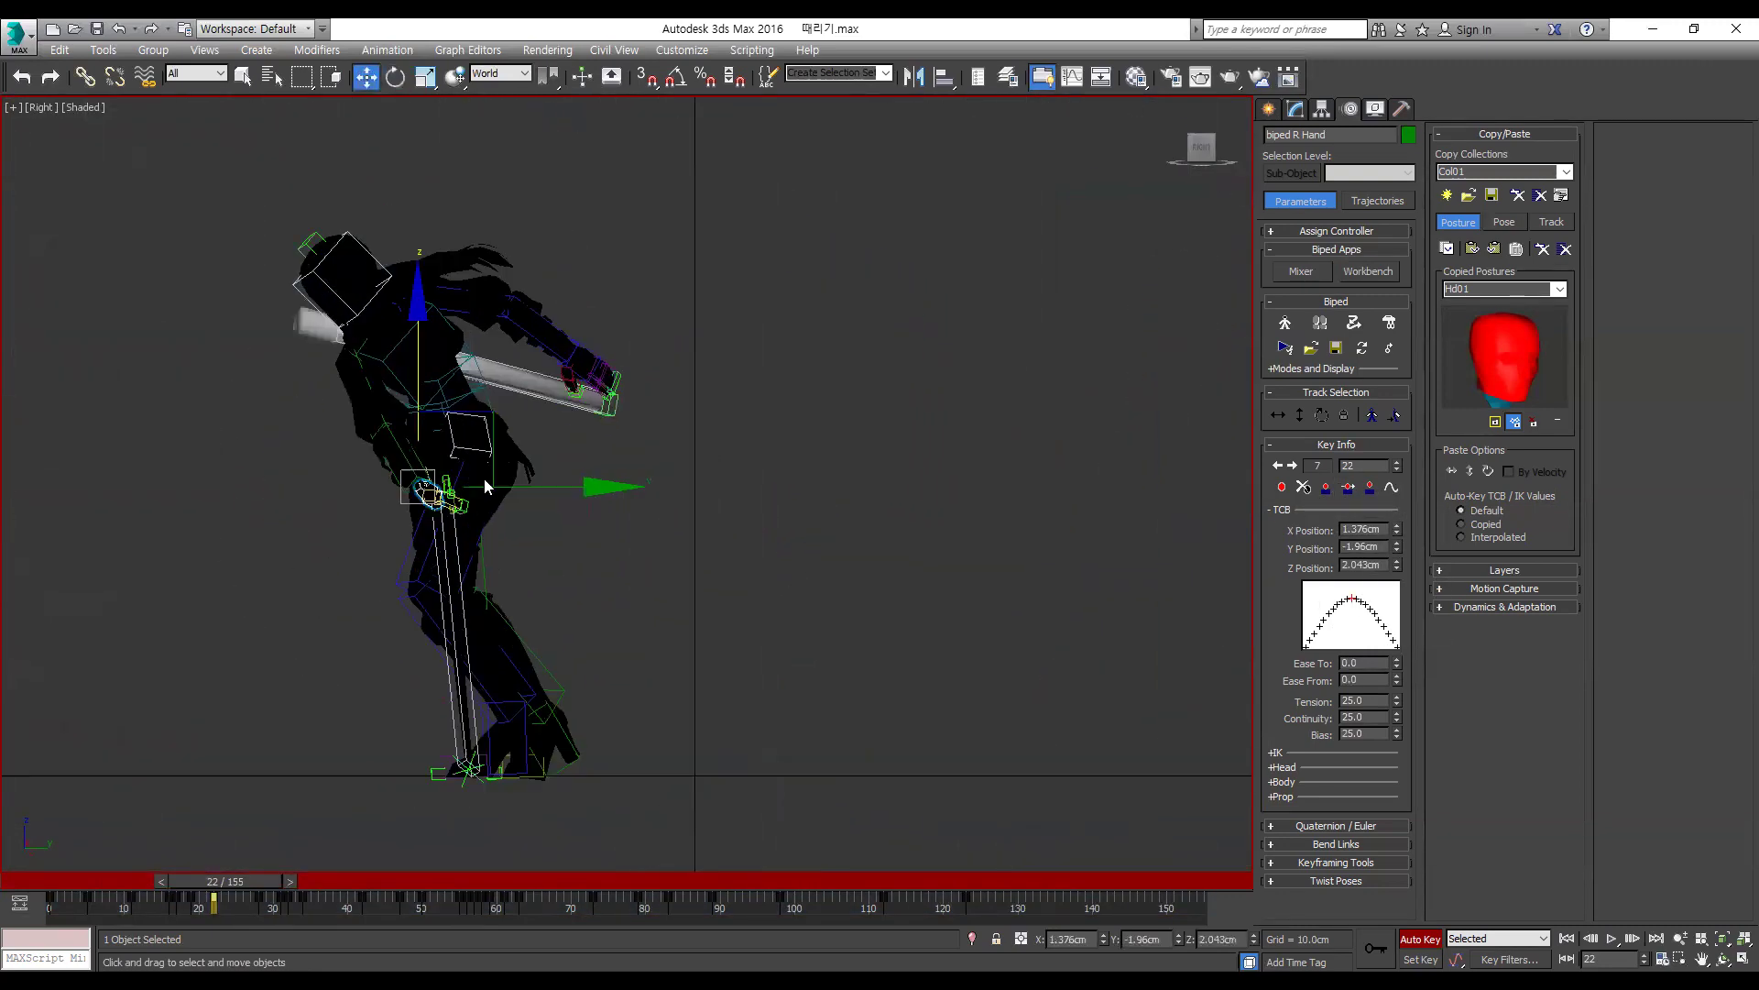
pyautogui.scroll(-4, 719, 589)
pyautogui.press(',')
pyautogui.press(',')
pyautogui.press(',')
pyautogui.press(',')
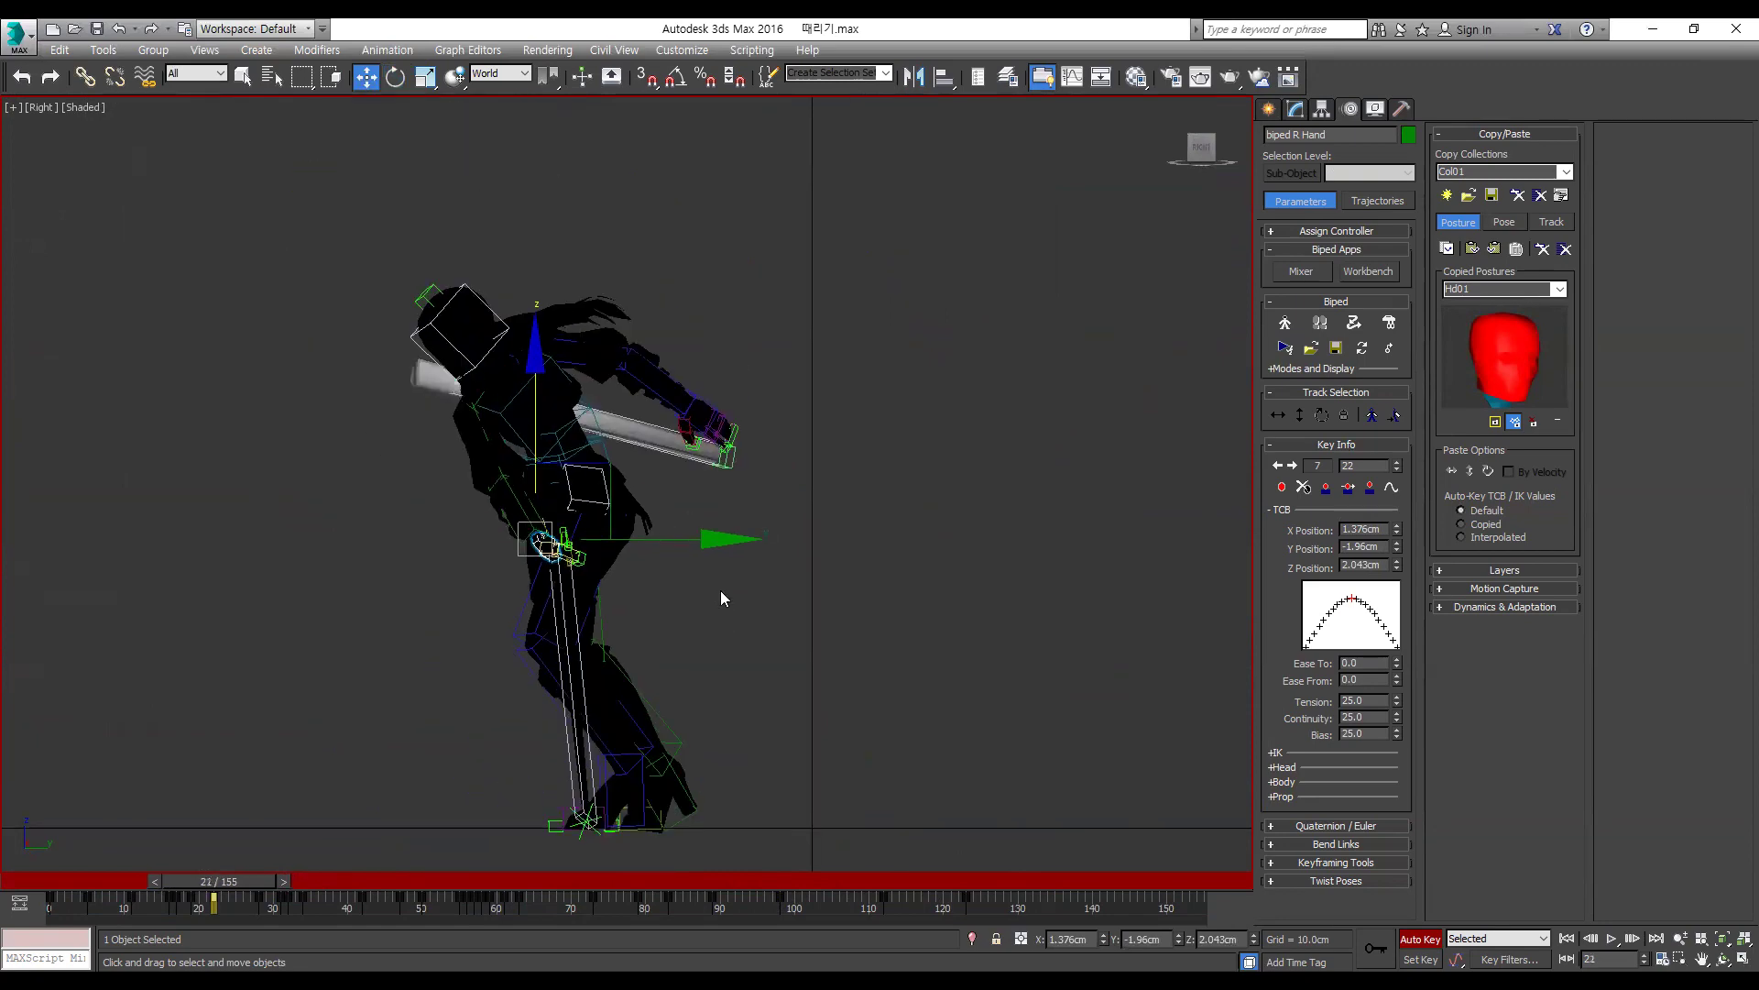
pyautogui.scroll(2, 579, 678)
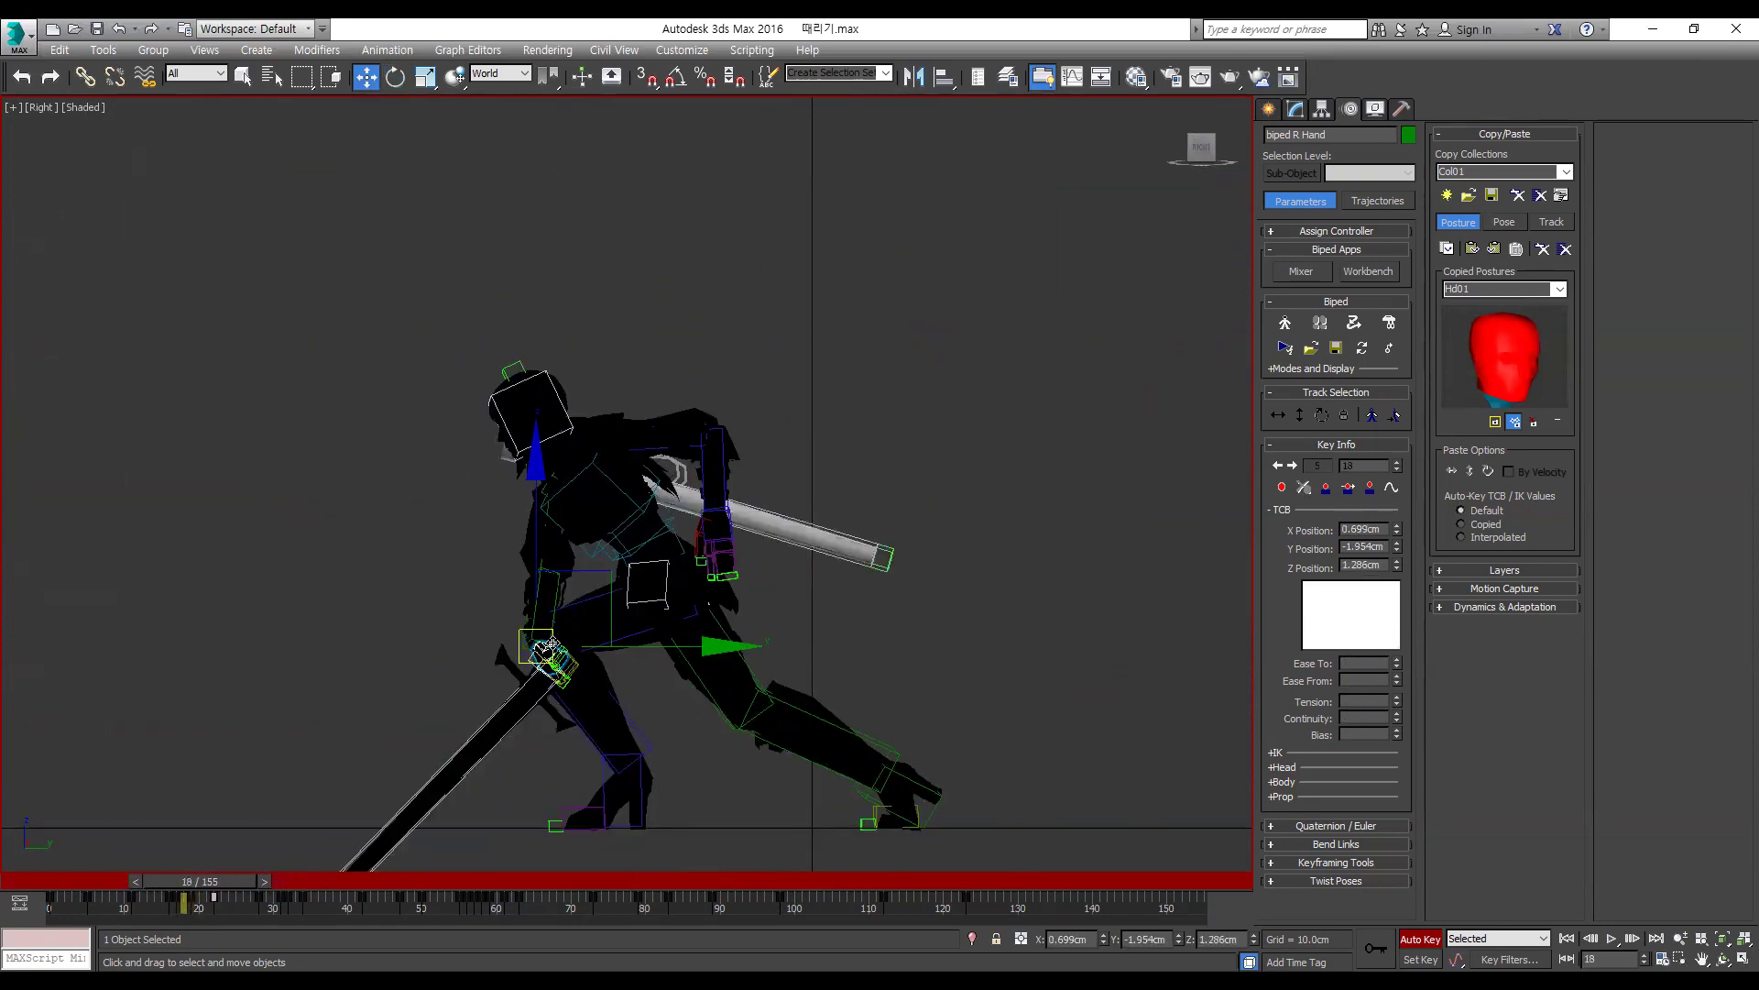
# Step: Select the right forearm and set the Rotate tool to local coordinates, returning to frame 17
pyautogui.moveTo(484, 605); pyautogui.dragTo(584, 518, button='middle')
pyautogui.press('.')
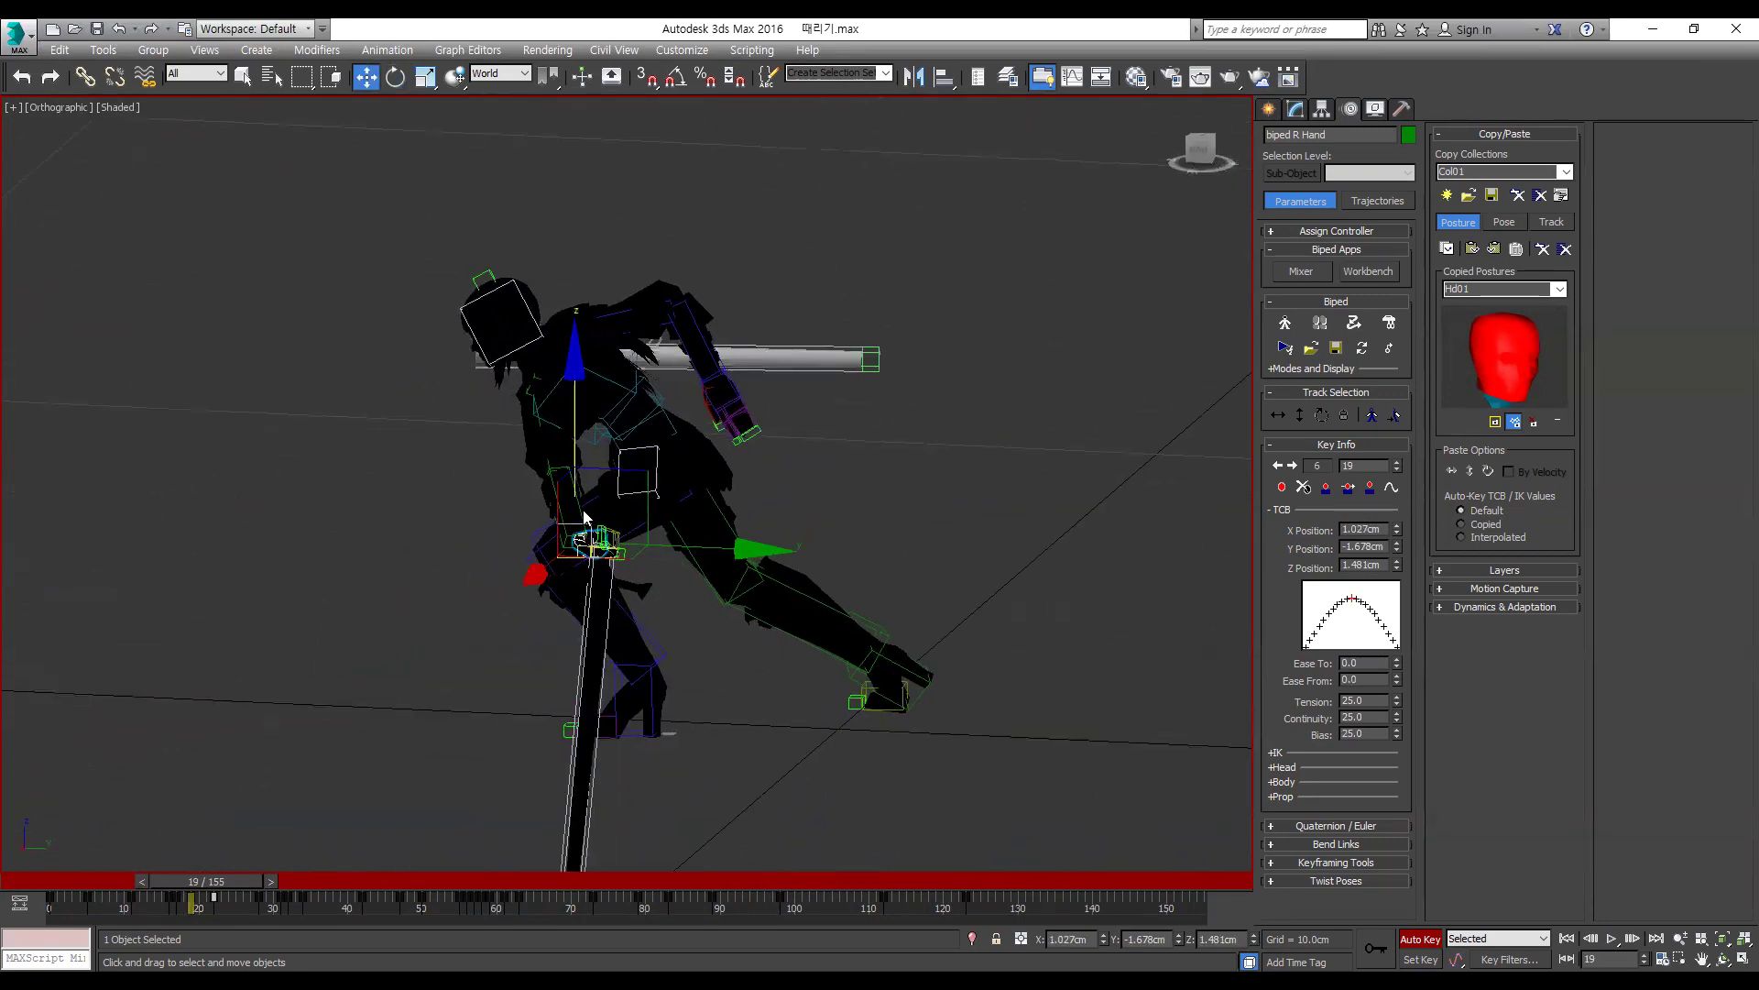
pyautogui.click(551, 480)
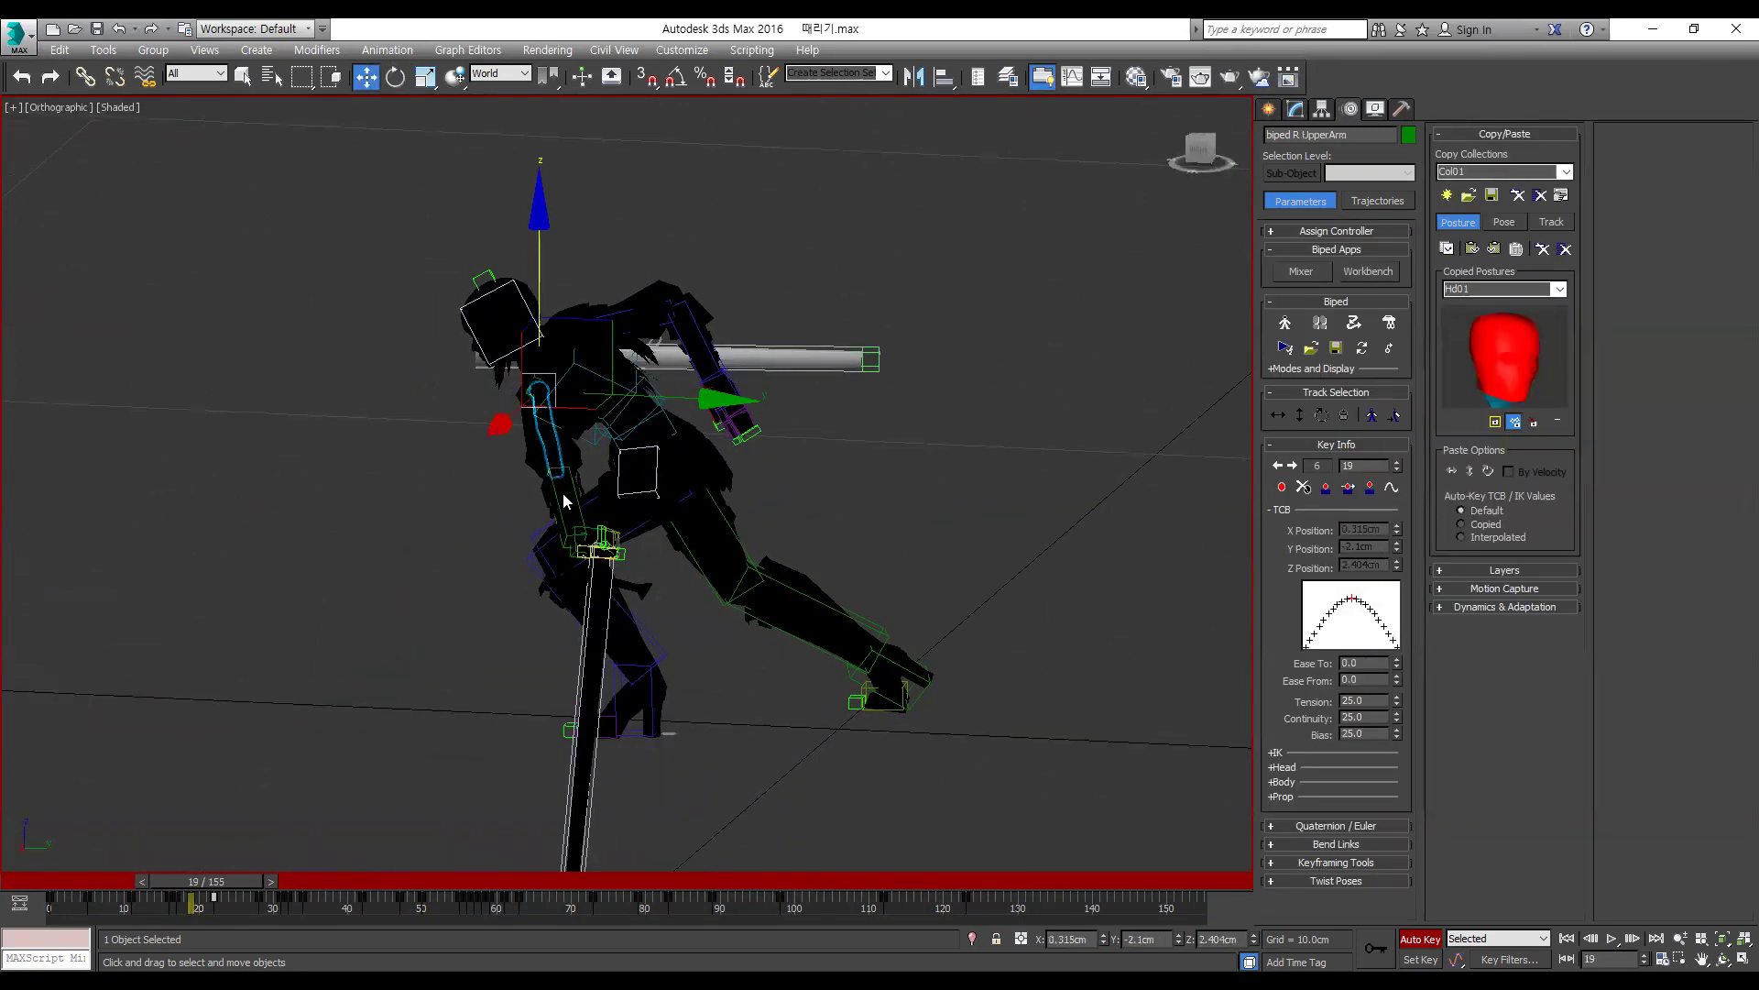
pyautogui.click(547, 486)
pyautogui.press('e')
pyautogui.keyDown('alt'); pyautogui.rightClick(445, 569); pyautogui.keyUp('alt')
pyautogui.click(459, 538)
pyautogui.keyDown('alt'); pyautogui.moveTo(459, 537); pyautogui.dragTo(531, 613, button='middle'); pyautogui.keyUp('alt')
pyautogui.press(',')
pyautogui.press(',')
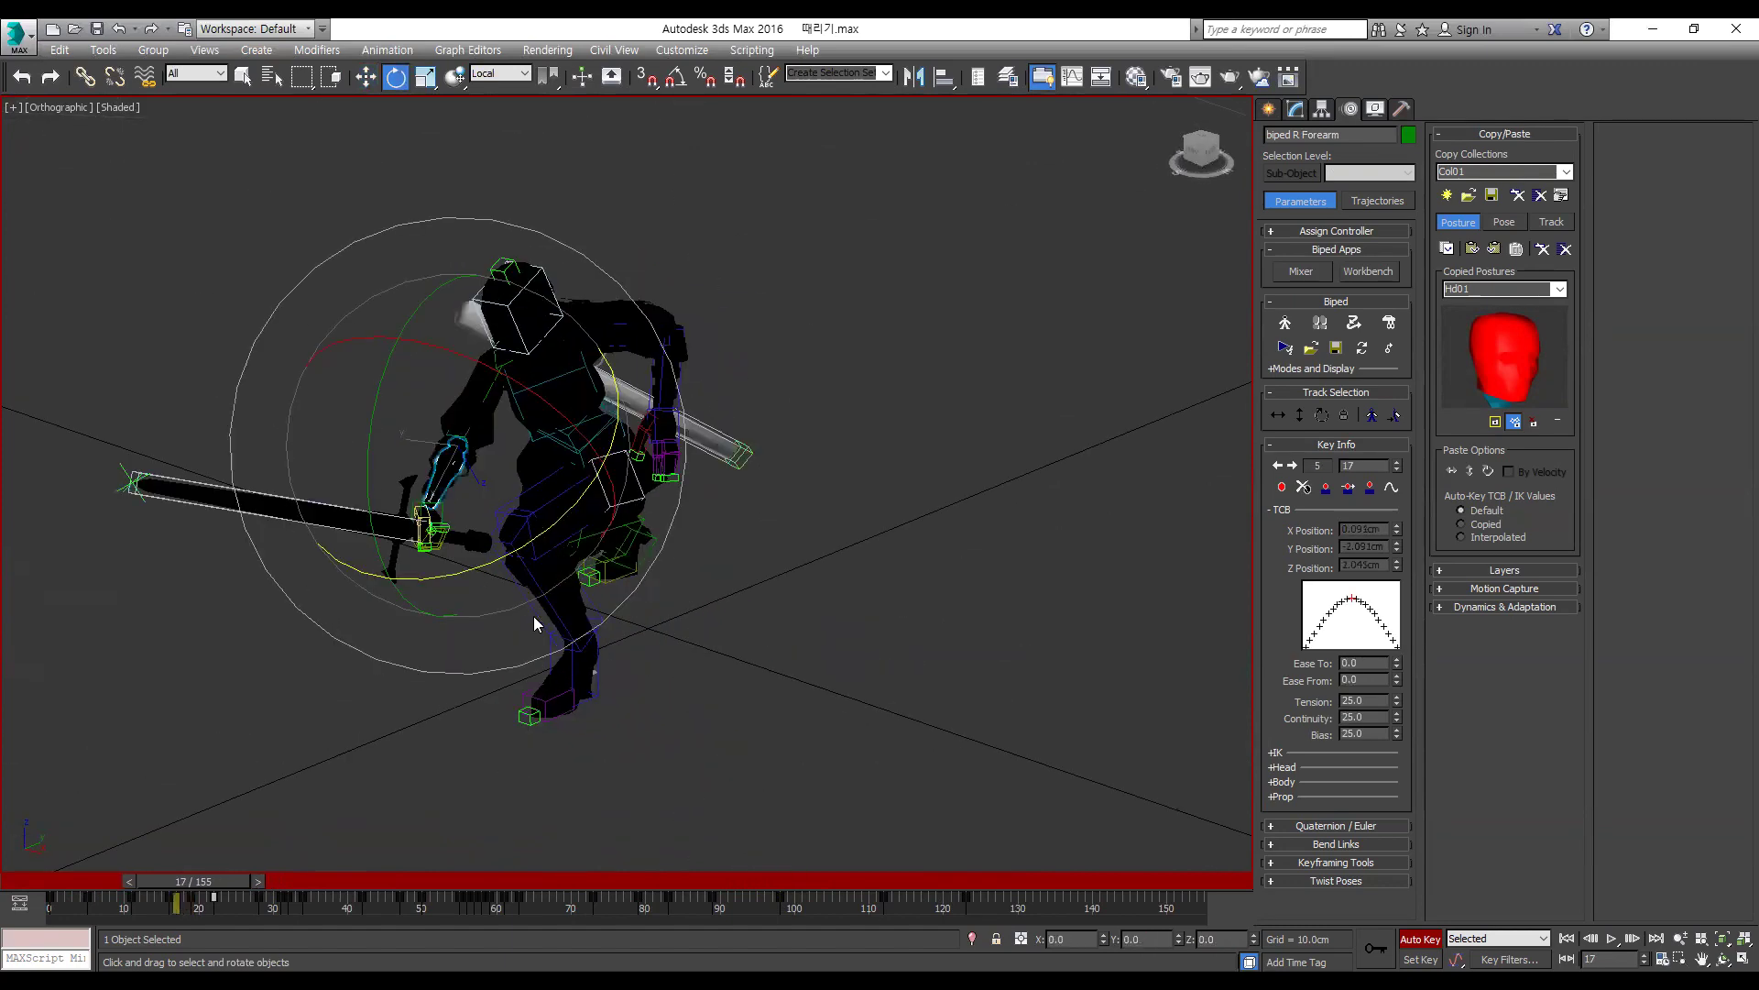
# Step: Compare the arm and sword poses in the Front view across frames 16 to 19
pyautogui.press('f')
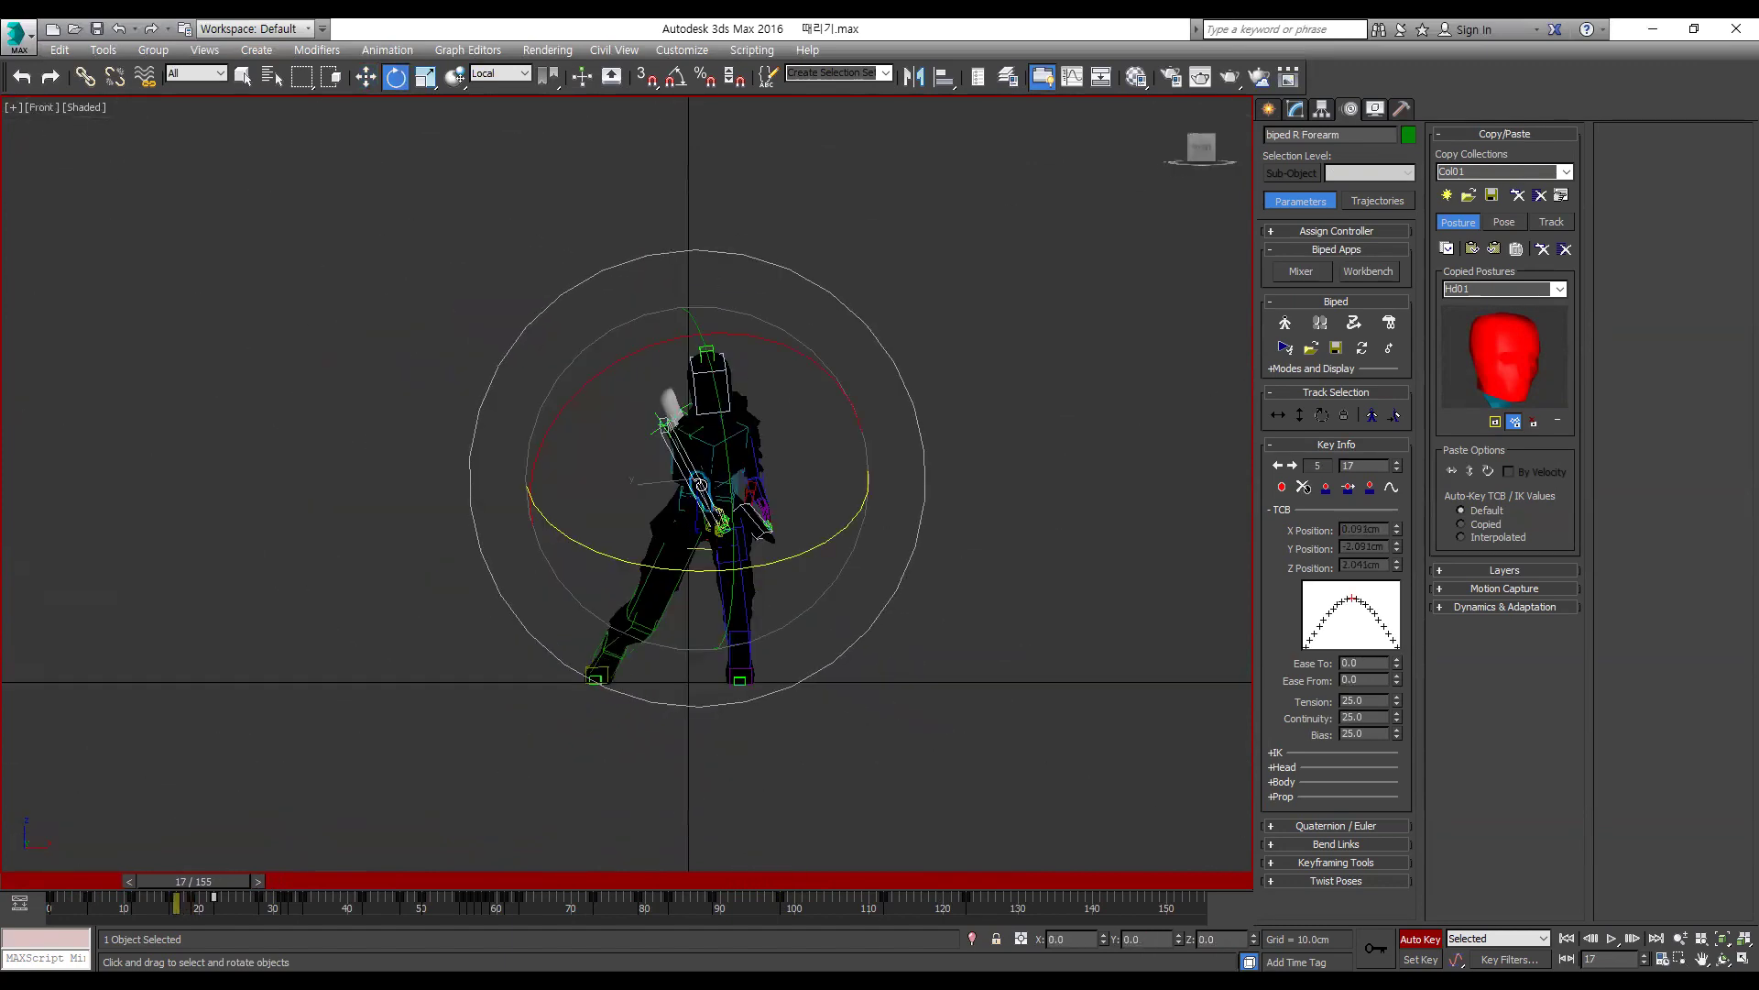
pyautogui.press(',')
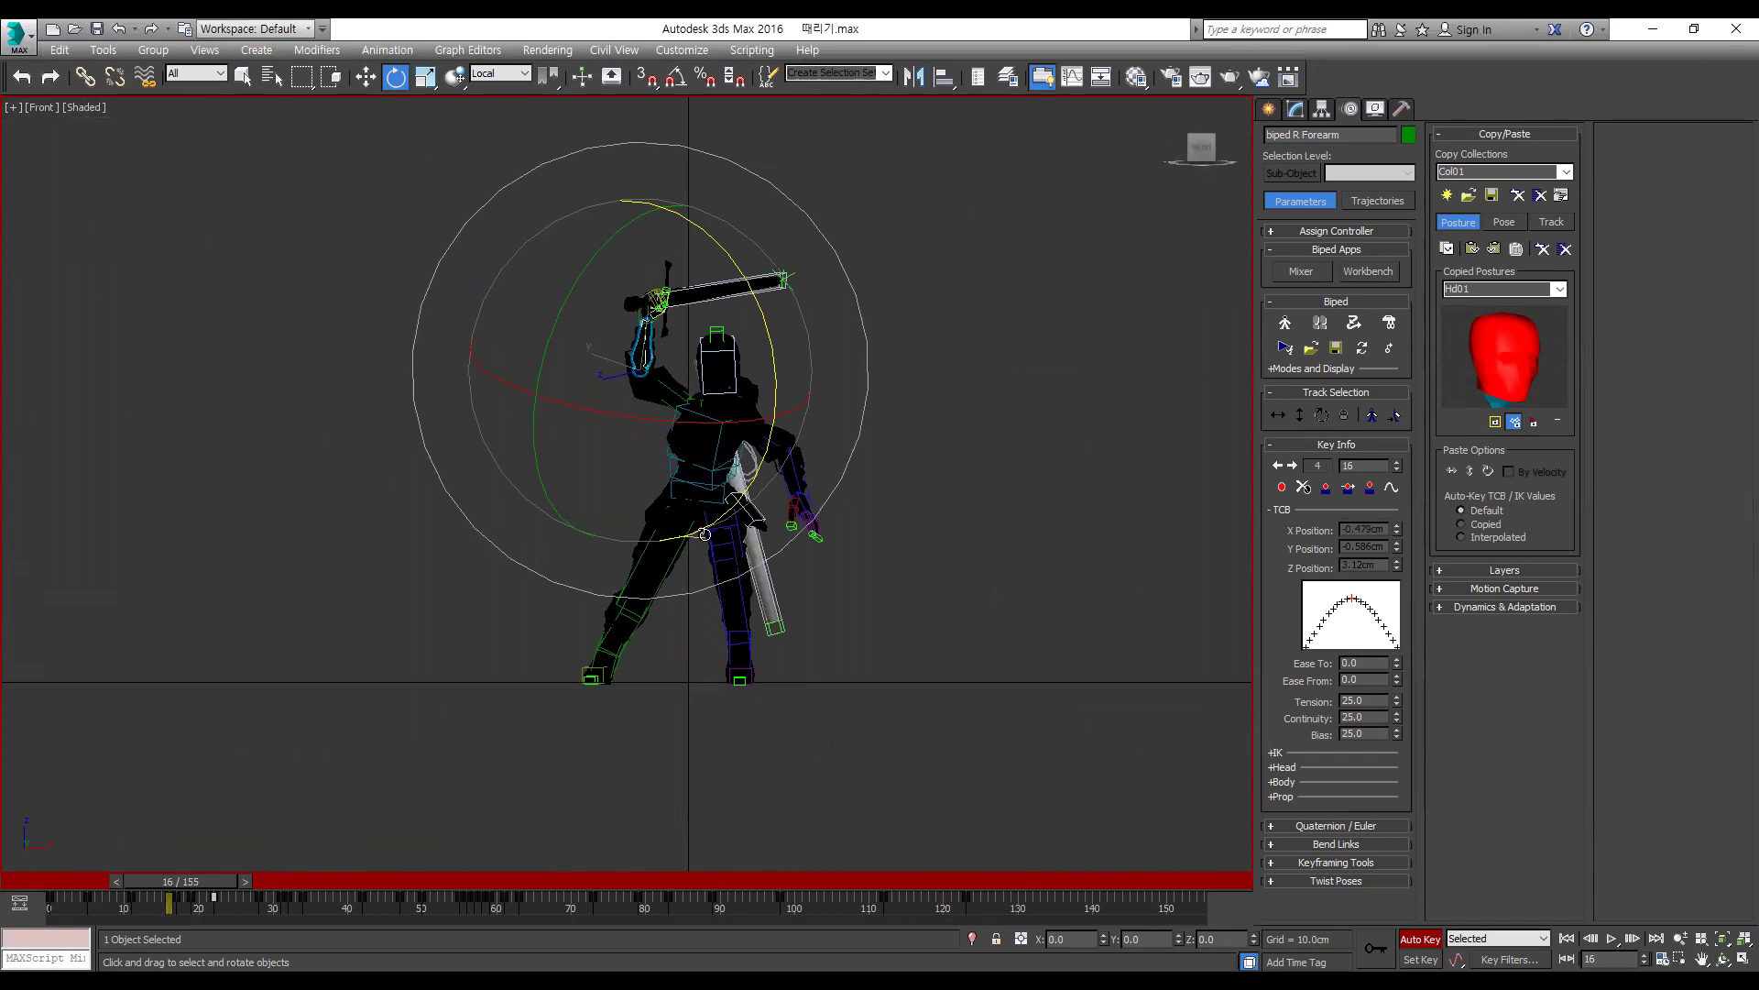
pyautogui.press('.')
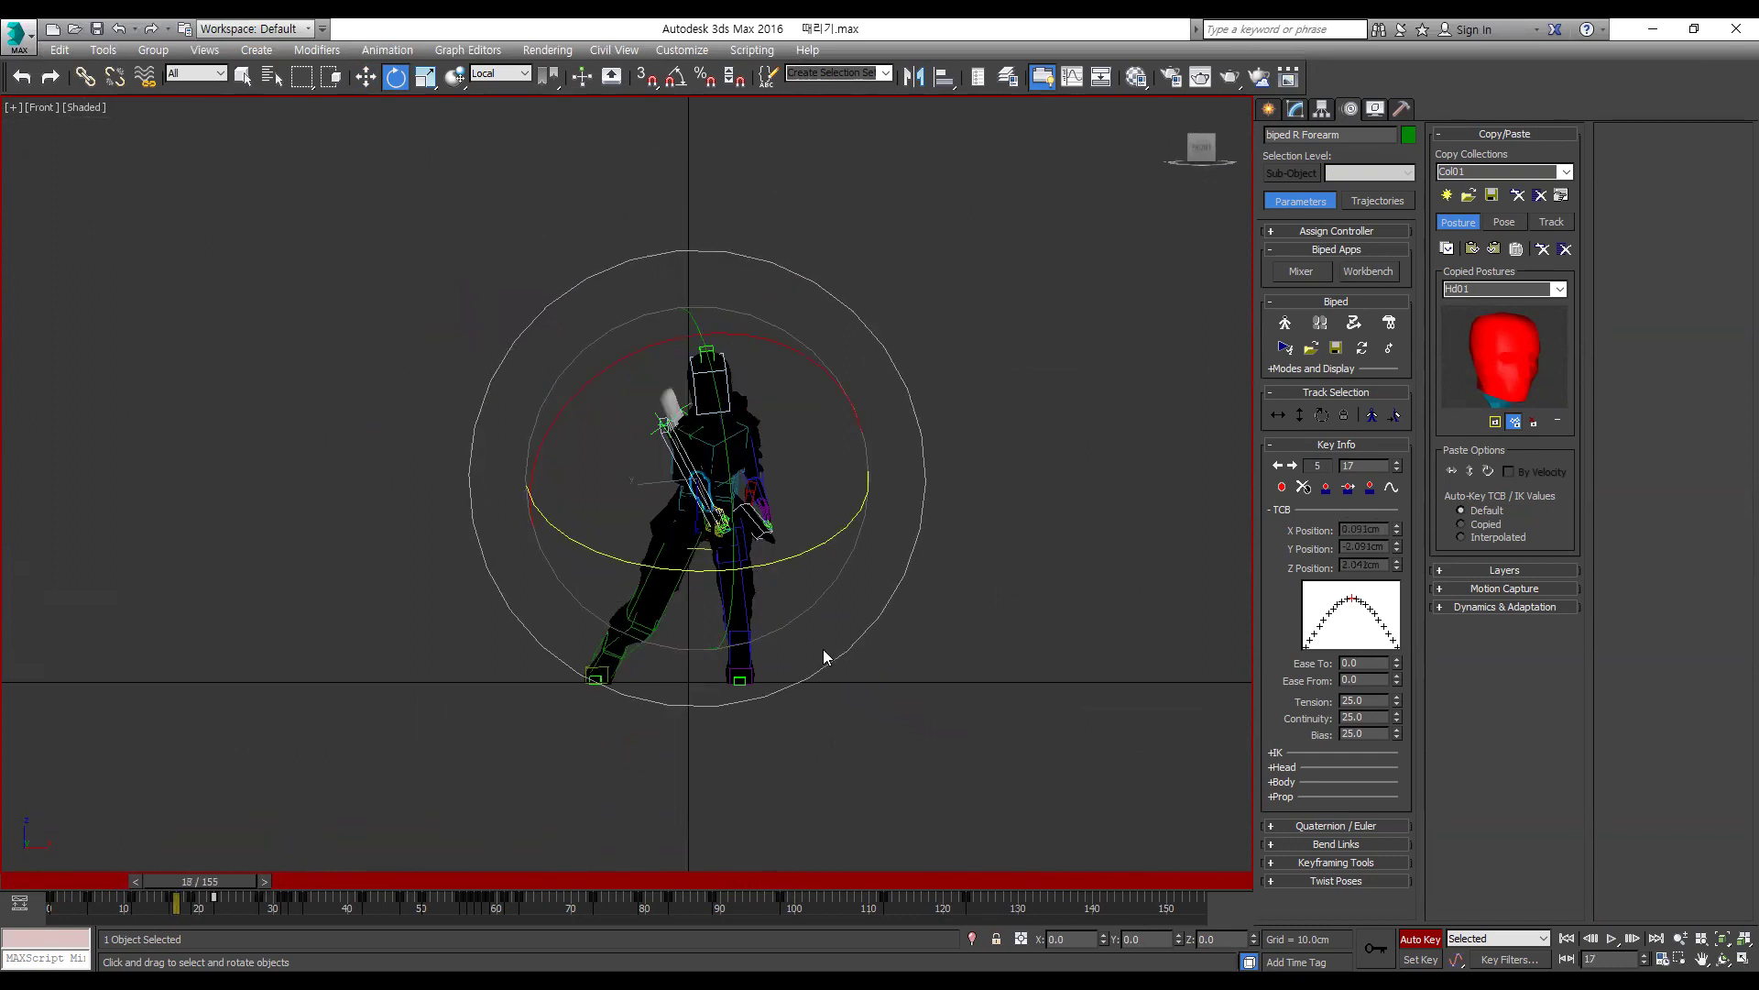
pyautogui.press('.')
pyautogui.press('.')
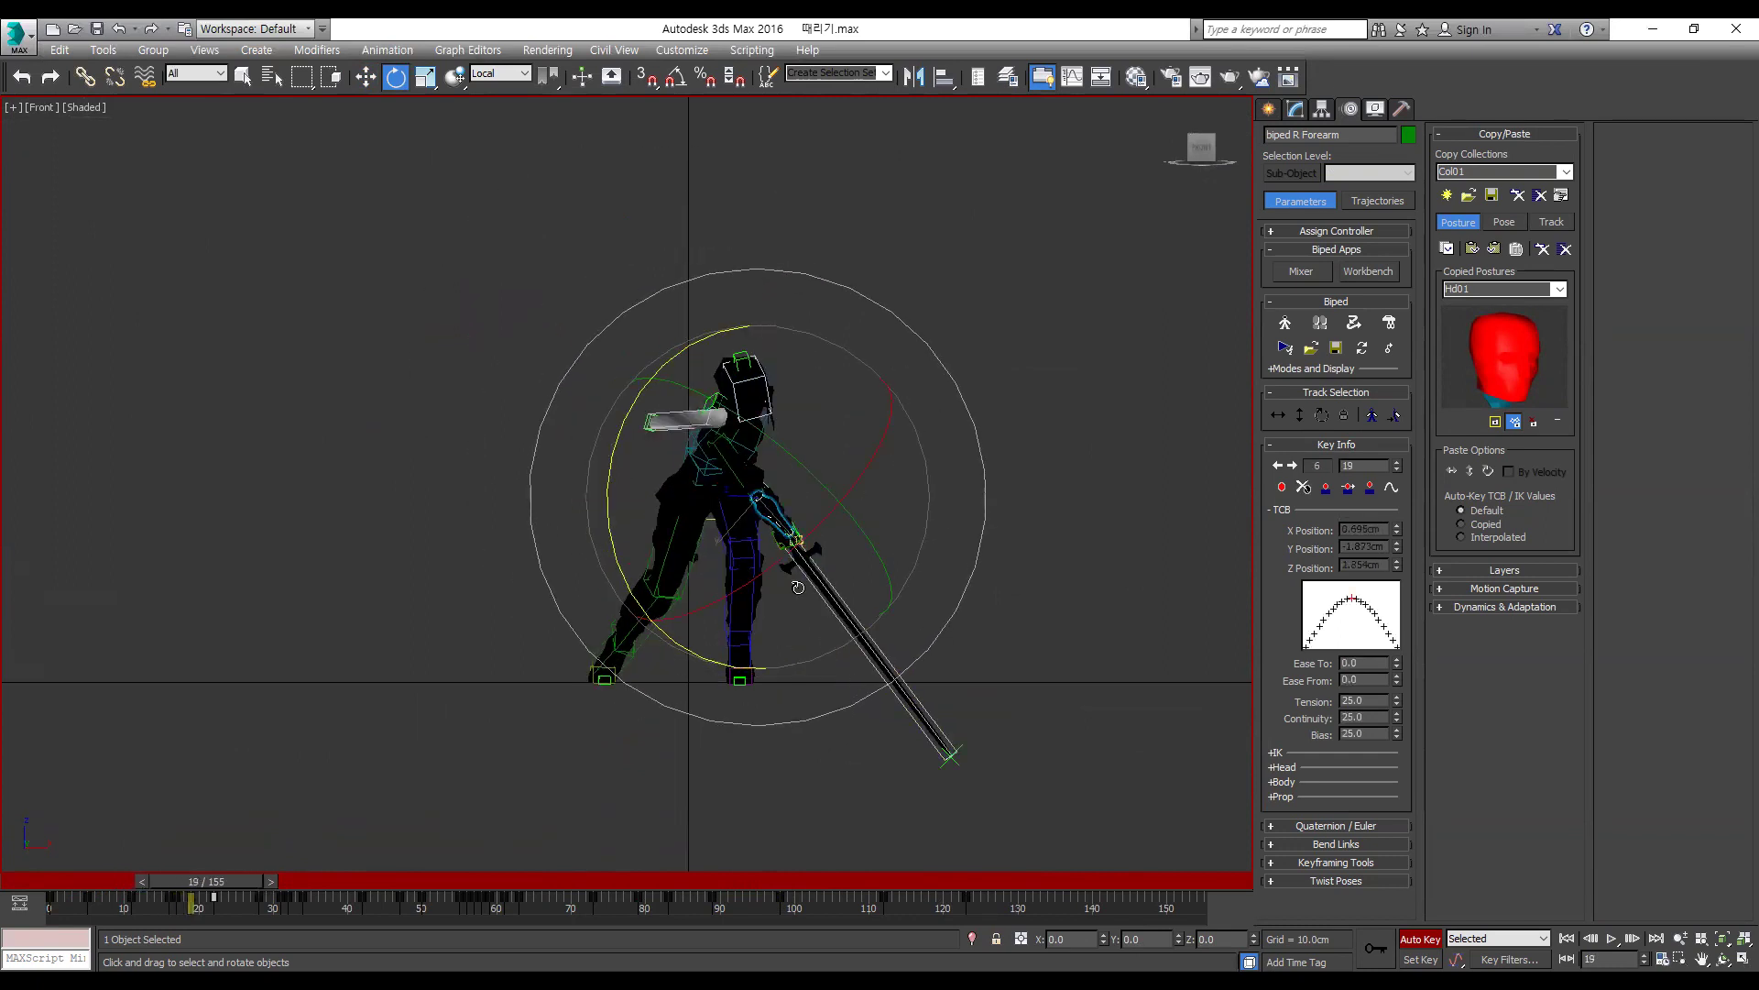
# Step: Inspect the sword grip up close at frame 19 and turn on edged faces in the Front view
pyautogui.keyDown('alt'); pyautogui.moveTo(862, 627); pyautogui.dragTo(728, 641, button='middle'); pyautogui.keyUp('alt')
pyautogui.scroll(5, 780, 460)
pyautogui.keyDown('alt'); pyautogui.moveTo(648, 325); pyautogui.dragTo(790, 315, button='middle'); pyautogui.keyUp('alt')
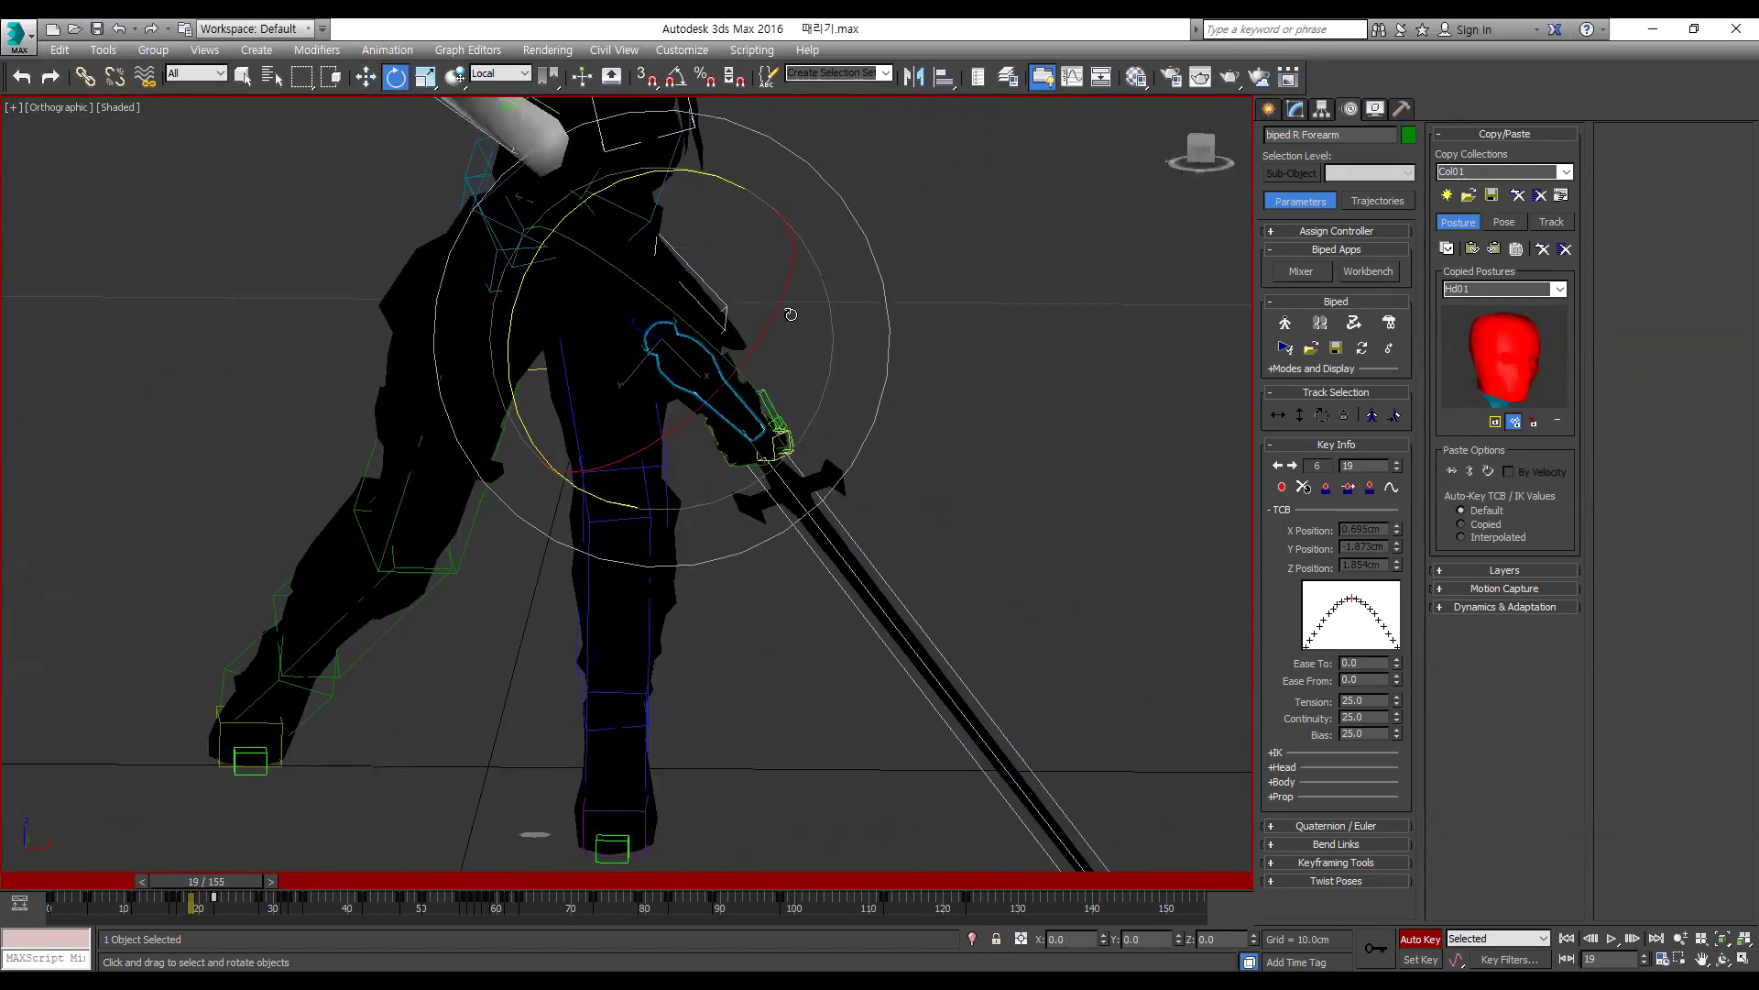
pyautogui.press('f')
pyautogui.press('F4')
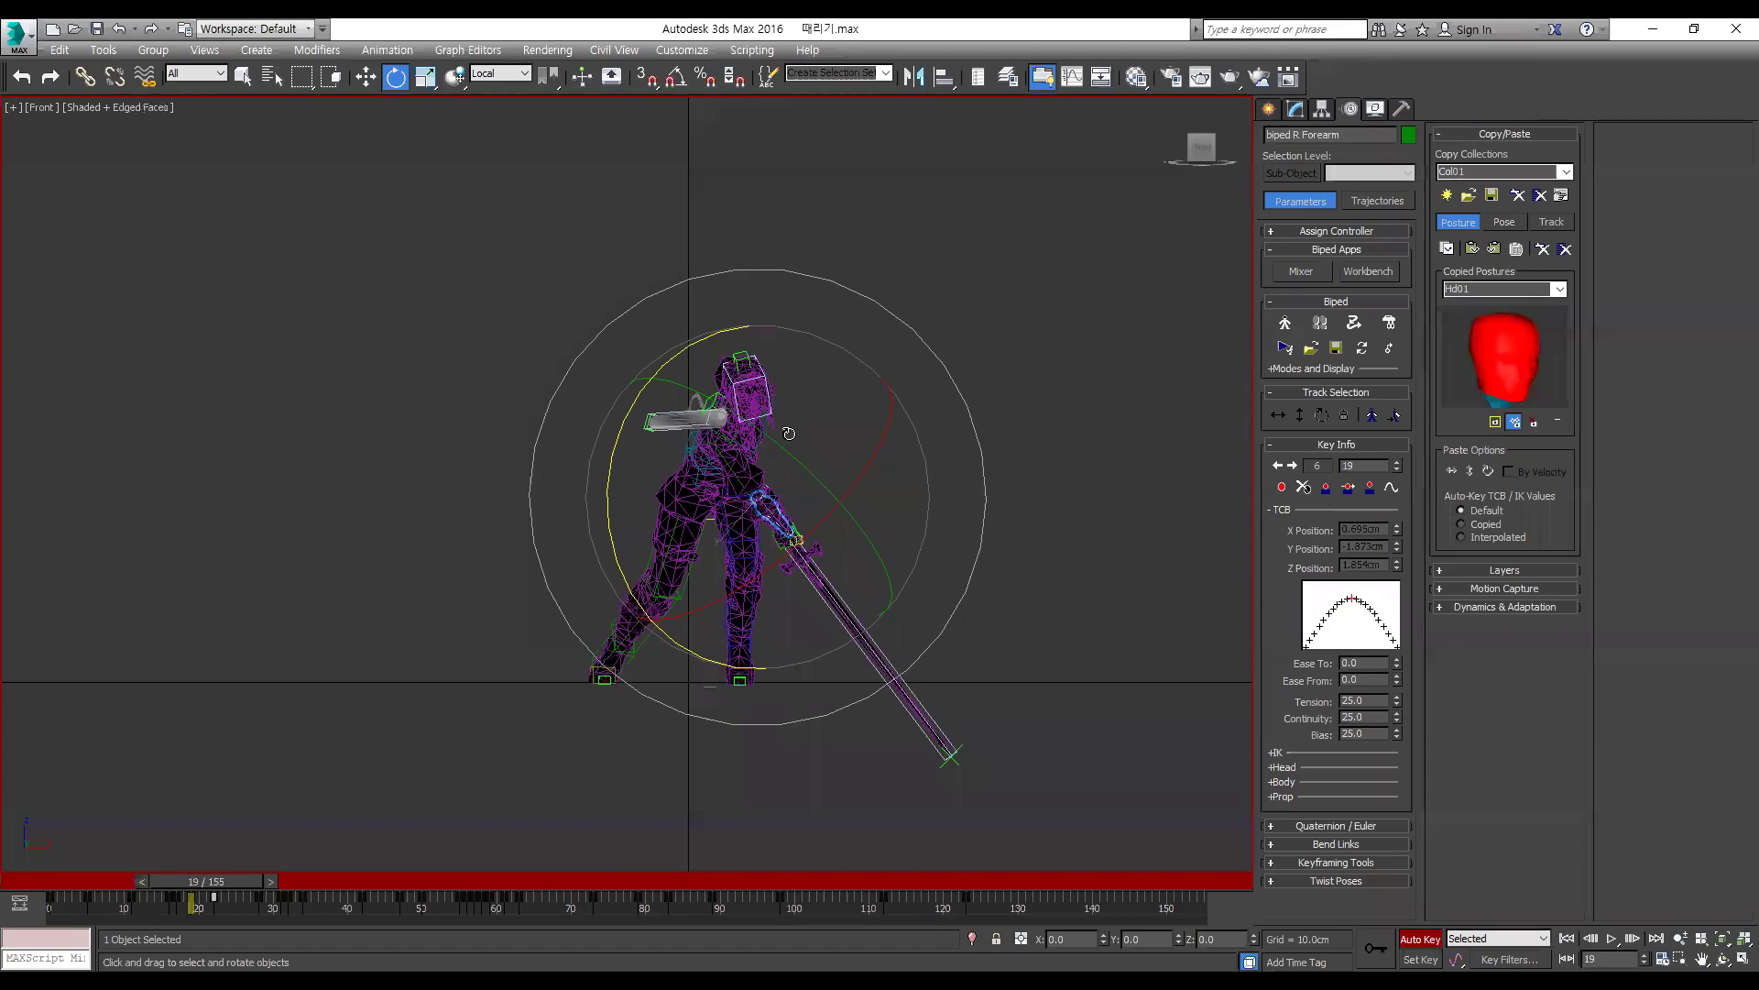
# Step: Adjust the right forearm and hand rotation at frame 19 so the sword points more steeply down in the Front view
pyautogui.scroll(3, 762, 615)
pyautogui.moveTo(899, 503); pyautogui.dragTo(839, 453)
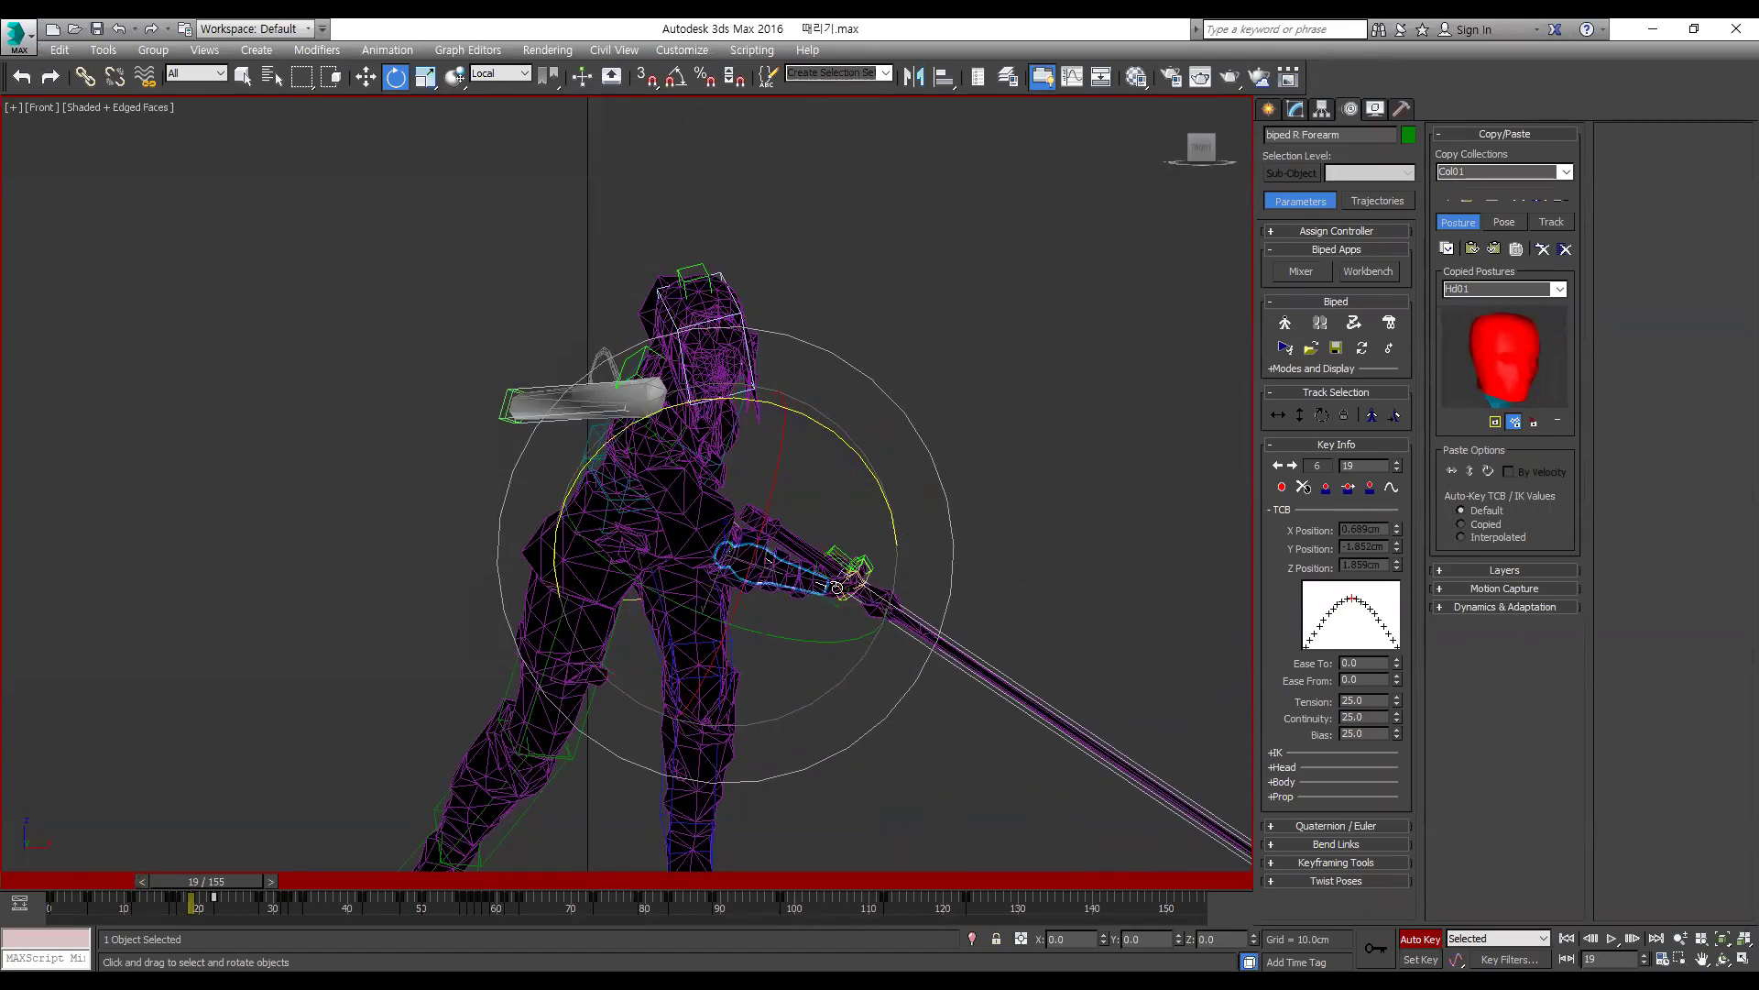
pyautogui.moveTo(837, 587); pyautogui.dragTo(824, 718)
pyautogui.scroll(2, 824, 718)
pyautogui.click(810, 597)
pyautogui.scroll(-3, 807, 593)
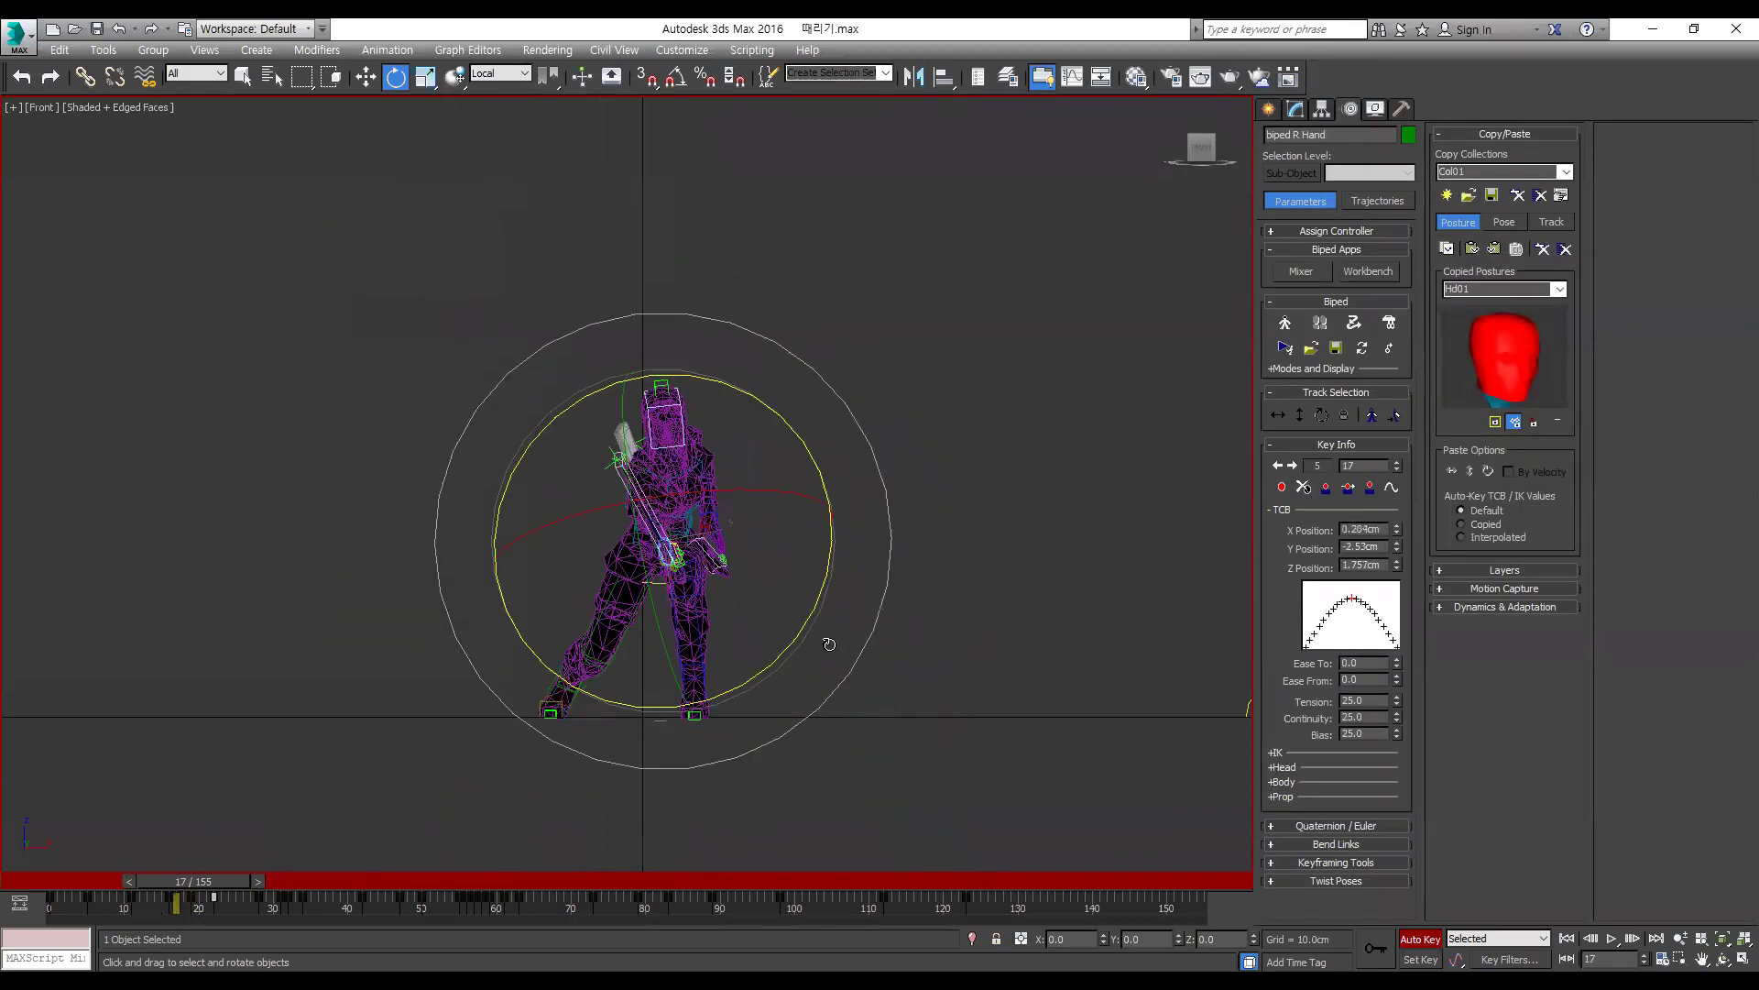
# Step: Examine the right hand's swing in the Front view by stepping between frames 15 and 19
pyautogui.press('.')
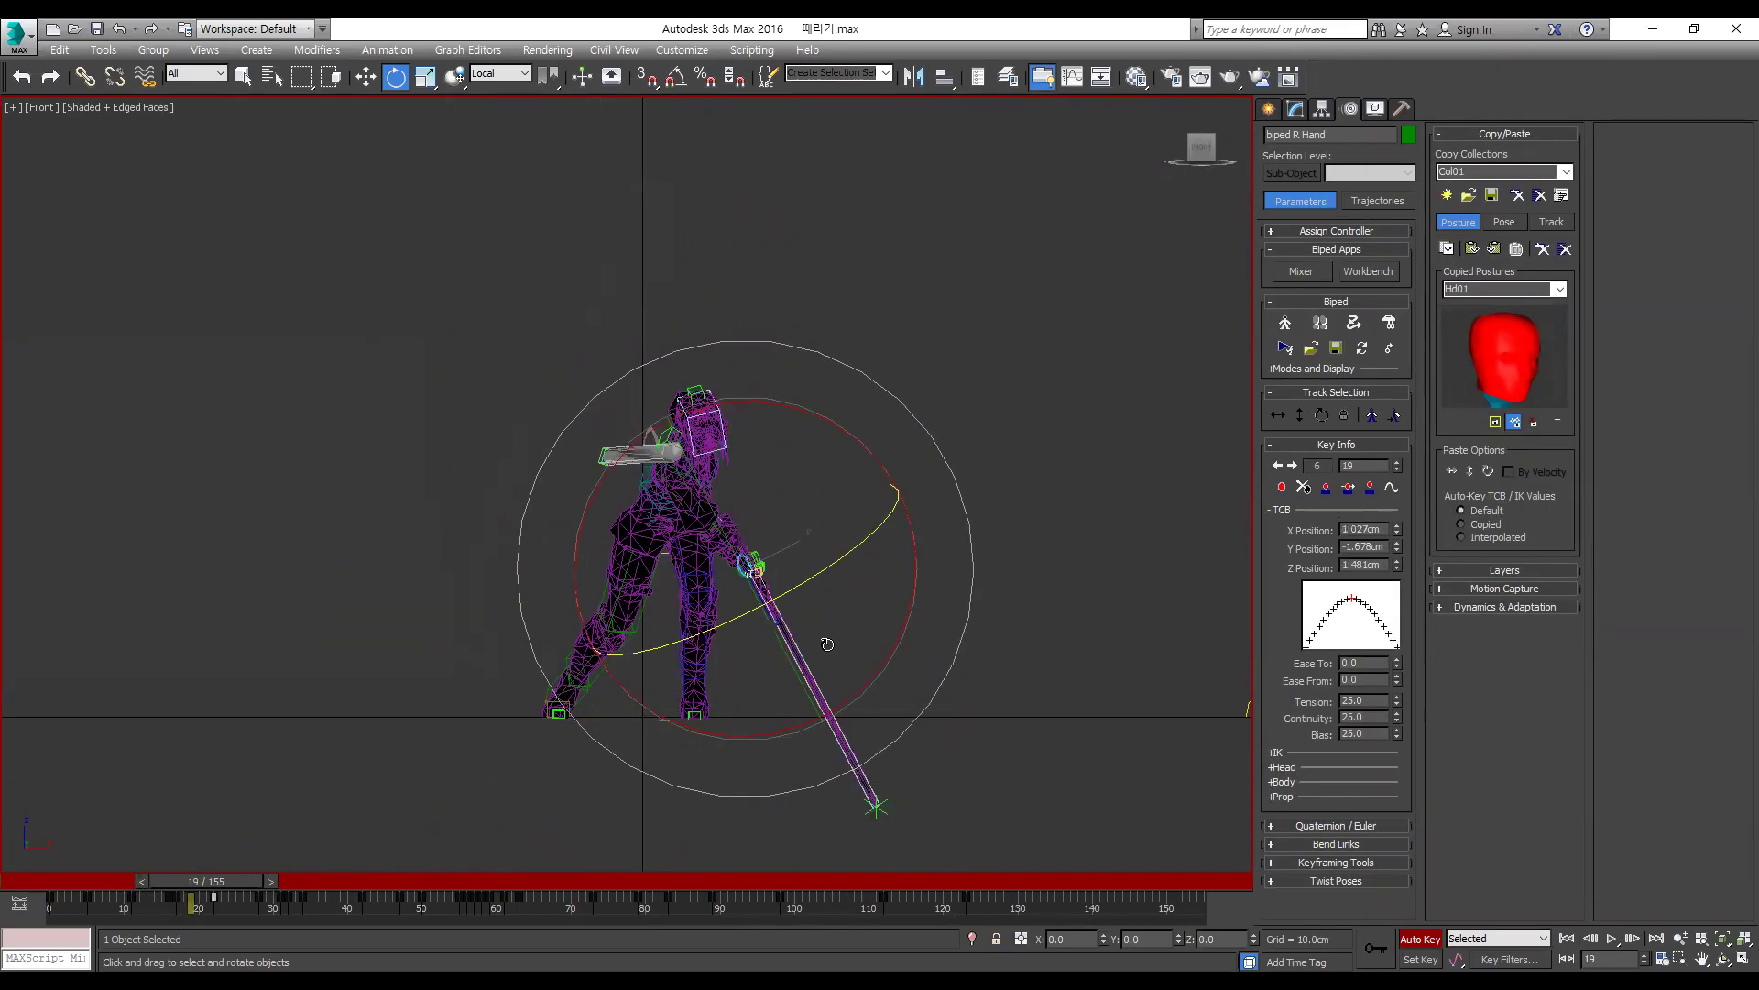
pyautogui.press(',')
pyautogui.press(',')
pyautogui.press(',')
pyautogui.press(',')
pyautogui.press('.')
pyautogui.press('.')
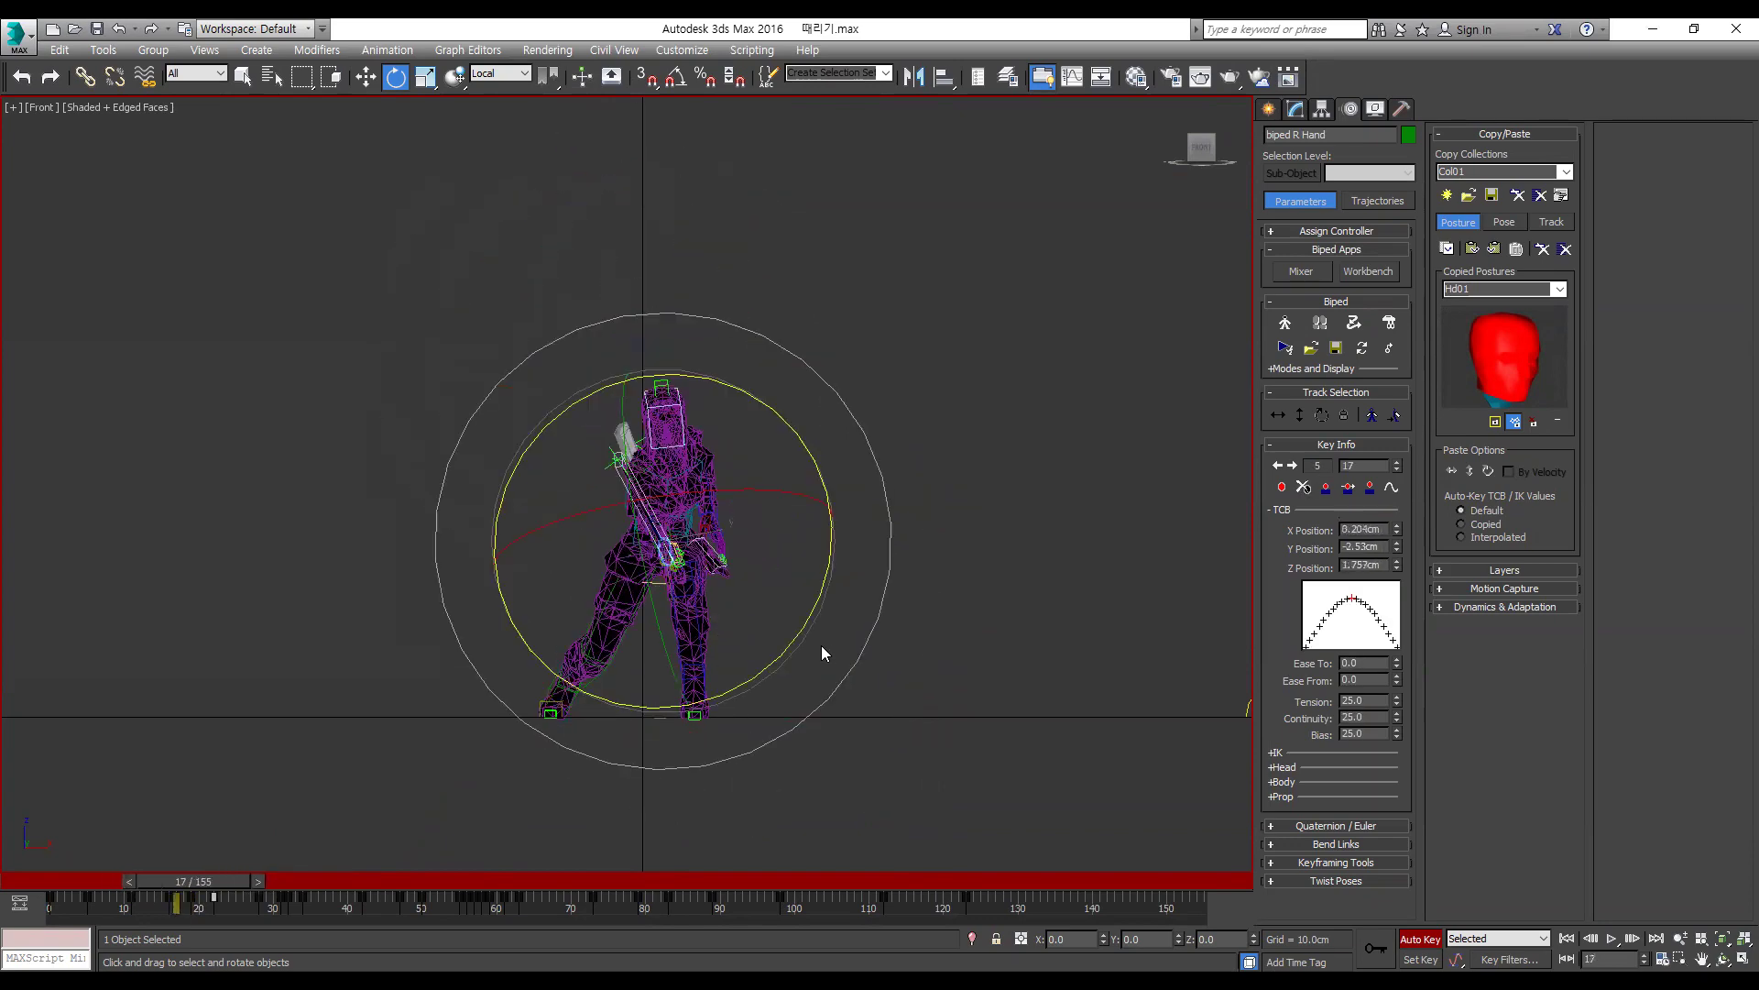
pyautogui.press('.')
pyautogui.press('.')
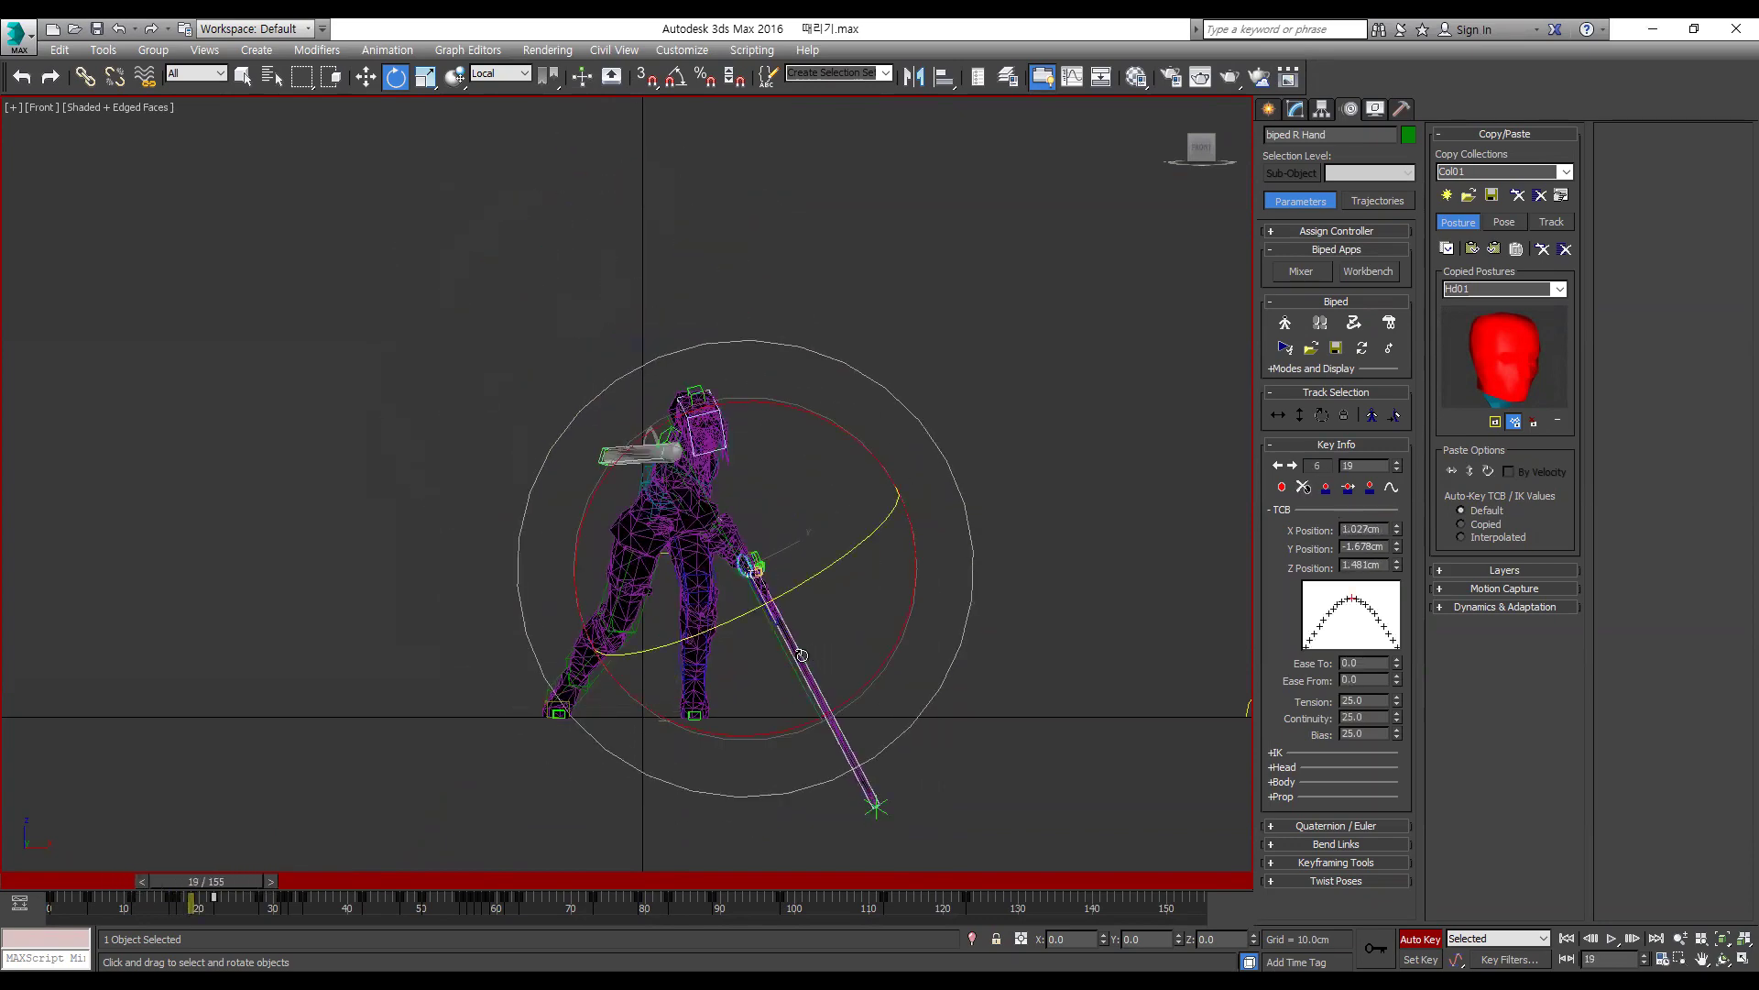
# Step: Move the right hand slightly lower and closer to the body at frame 19, and check the swing back to frame 15
pyautogui.press('w')
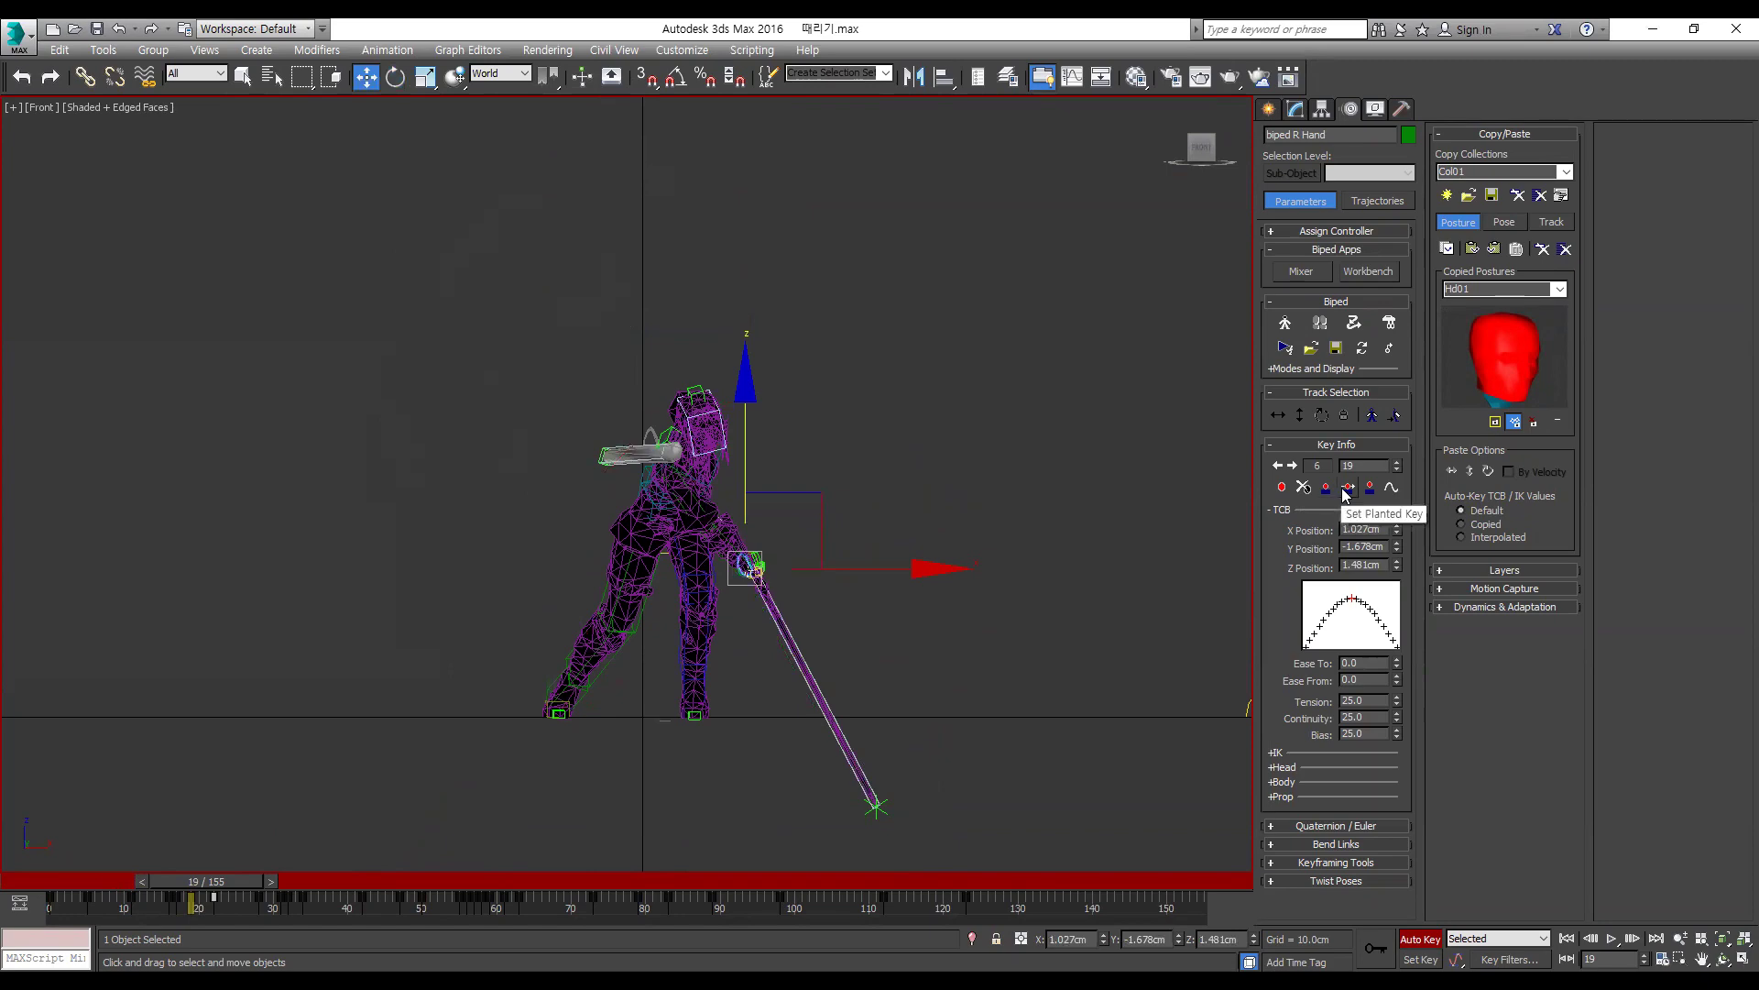
pyautogui.moveTo(817, 494); pyautogui.dragTo(795, 522)
pyautogui.press(',')
pyautogui.press(',')
pyautogui.press(',')
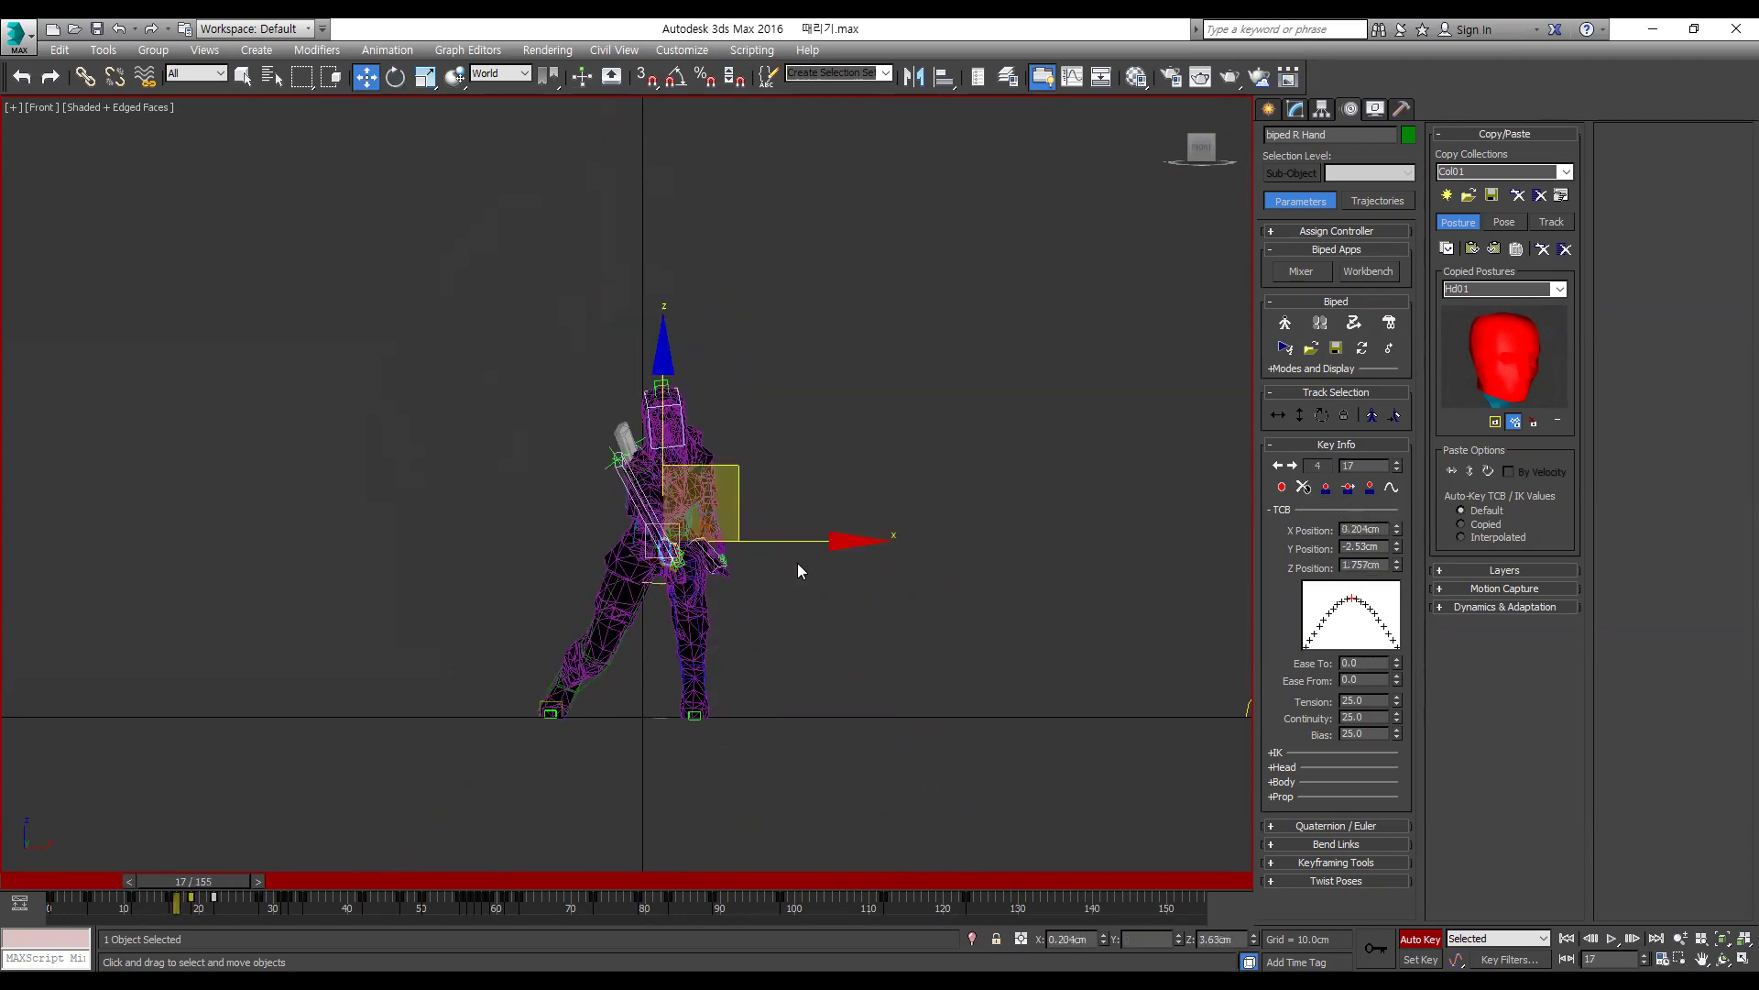
pyautogui.press('.')
pyautogui.press('.')
pyautogui.press(',')
pyautogui.press(',')
pyautogui.press(',')
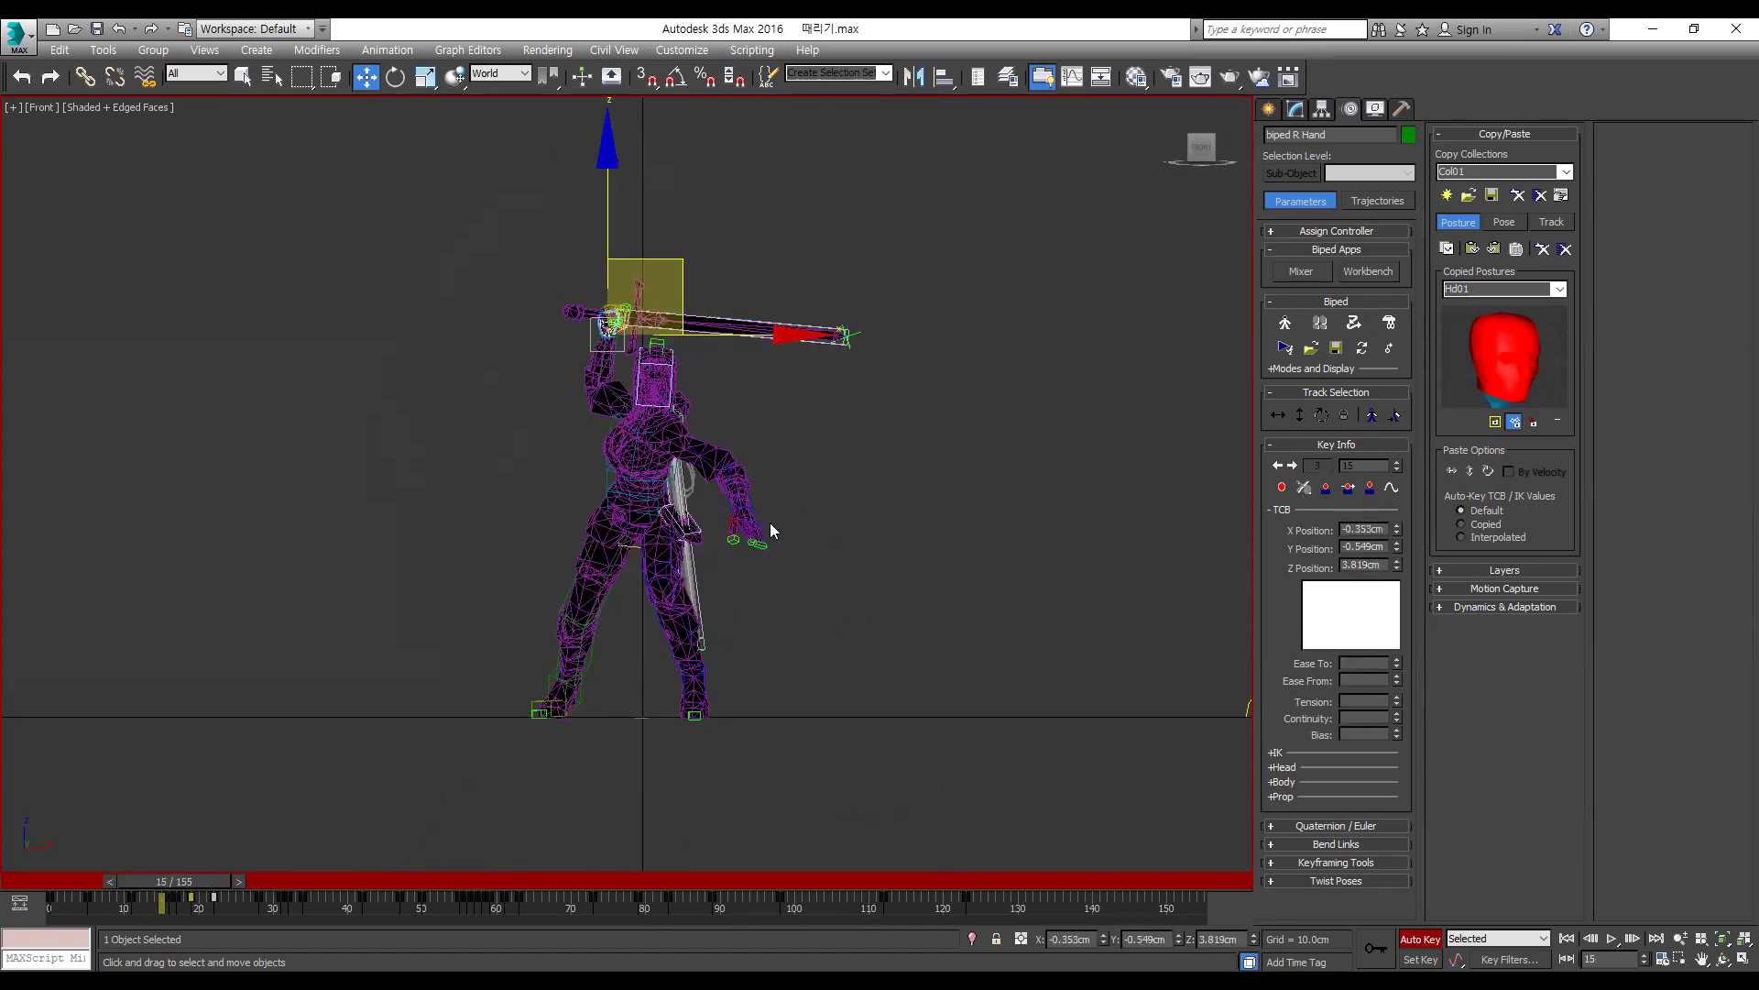
# Step: Rotate the right hand at frame 16 to redirect the raised sword, and check the pose from an angle
pyautogui.press('.')
pyautogui.press('e')
pyautogui.moveTo(660, 383); pyautogui.dragTo(721, 378)
pyautogui.keyDown('alt'); pyautogui.moveTo(721, 378); pyautogui.dragTo(803, 449, button='middle'); pyautogui.keyUp('alt')
pyautogui.hotkey('shift', 'z')
pyautogui.hotkey('shift', 'z')
pyautogui.hotkey('shift', 'z')
pyautogui.hotkey('shift', 'z')
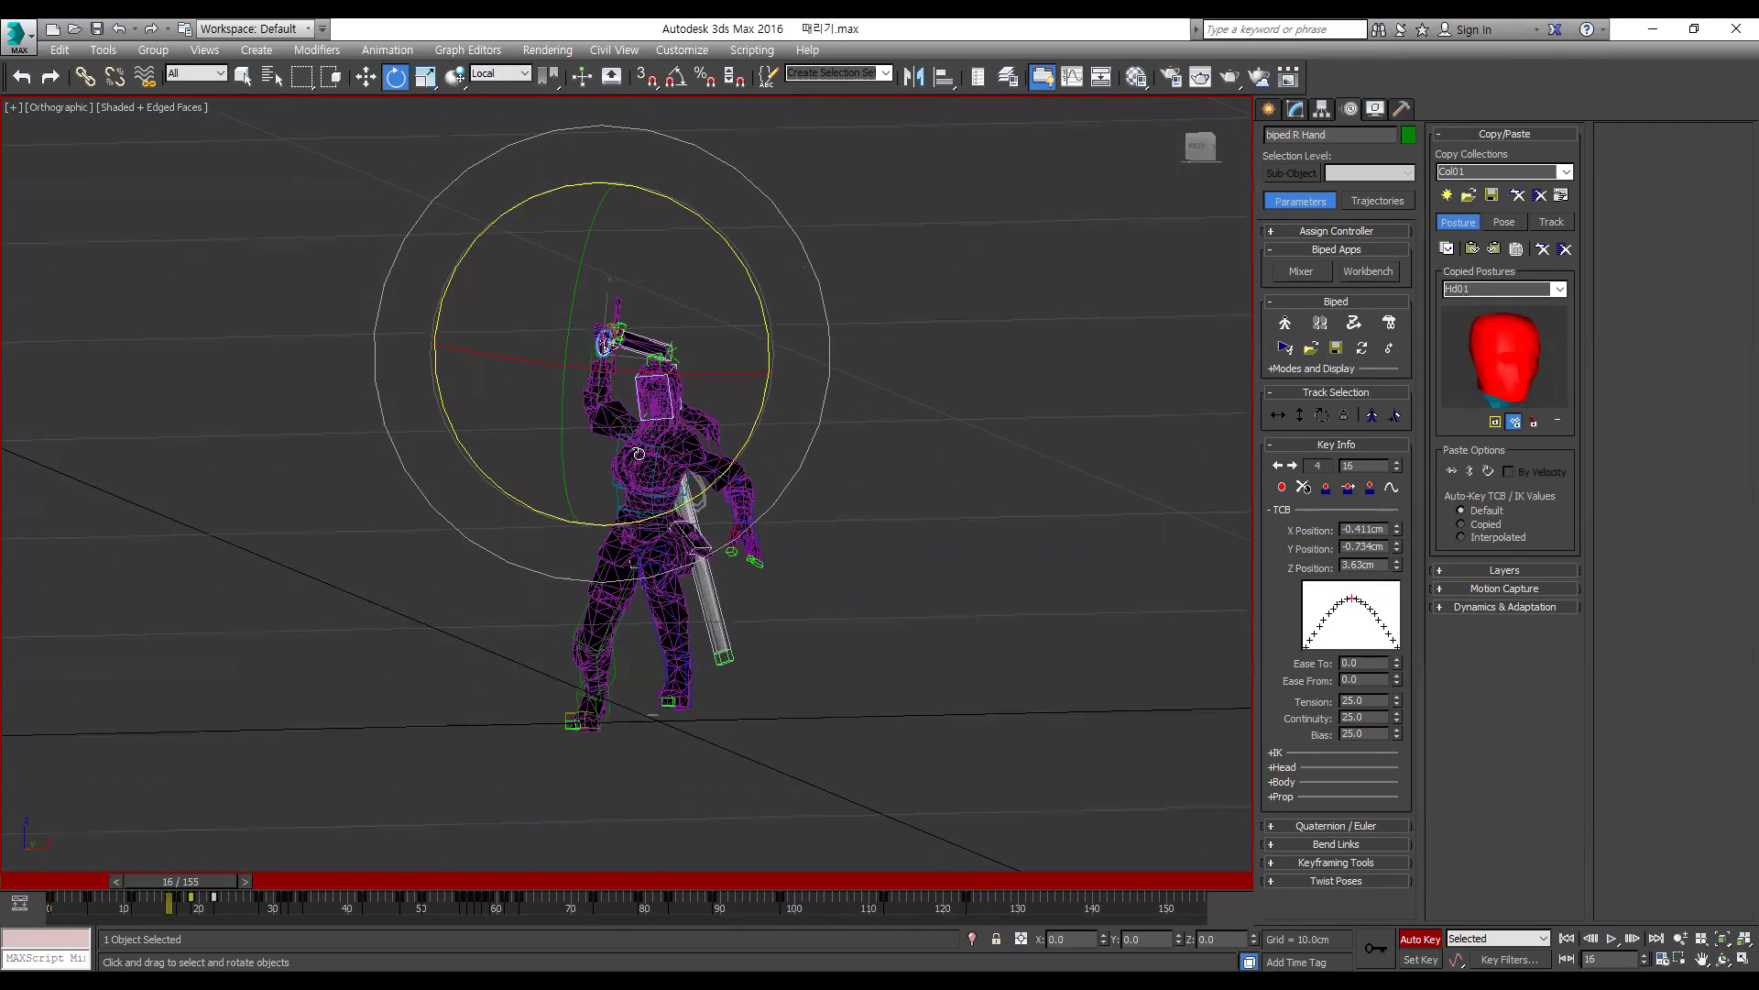
# Step: Examine the sword's arc in the Front view by stepping back and forth between frames 16 and 22
pyautogui.press('.')
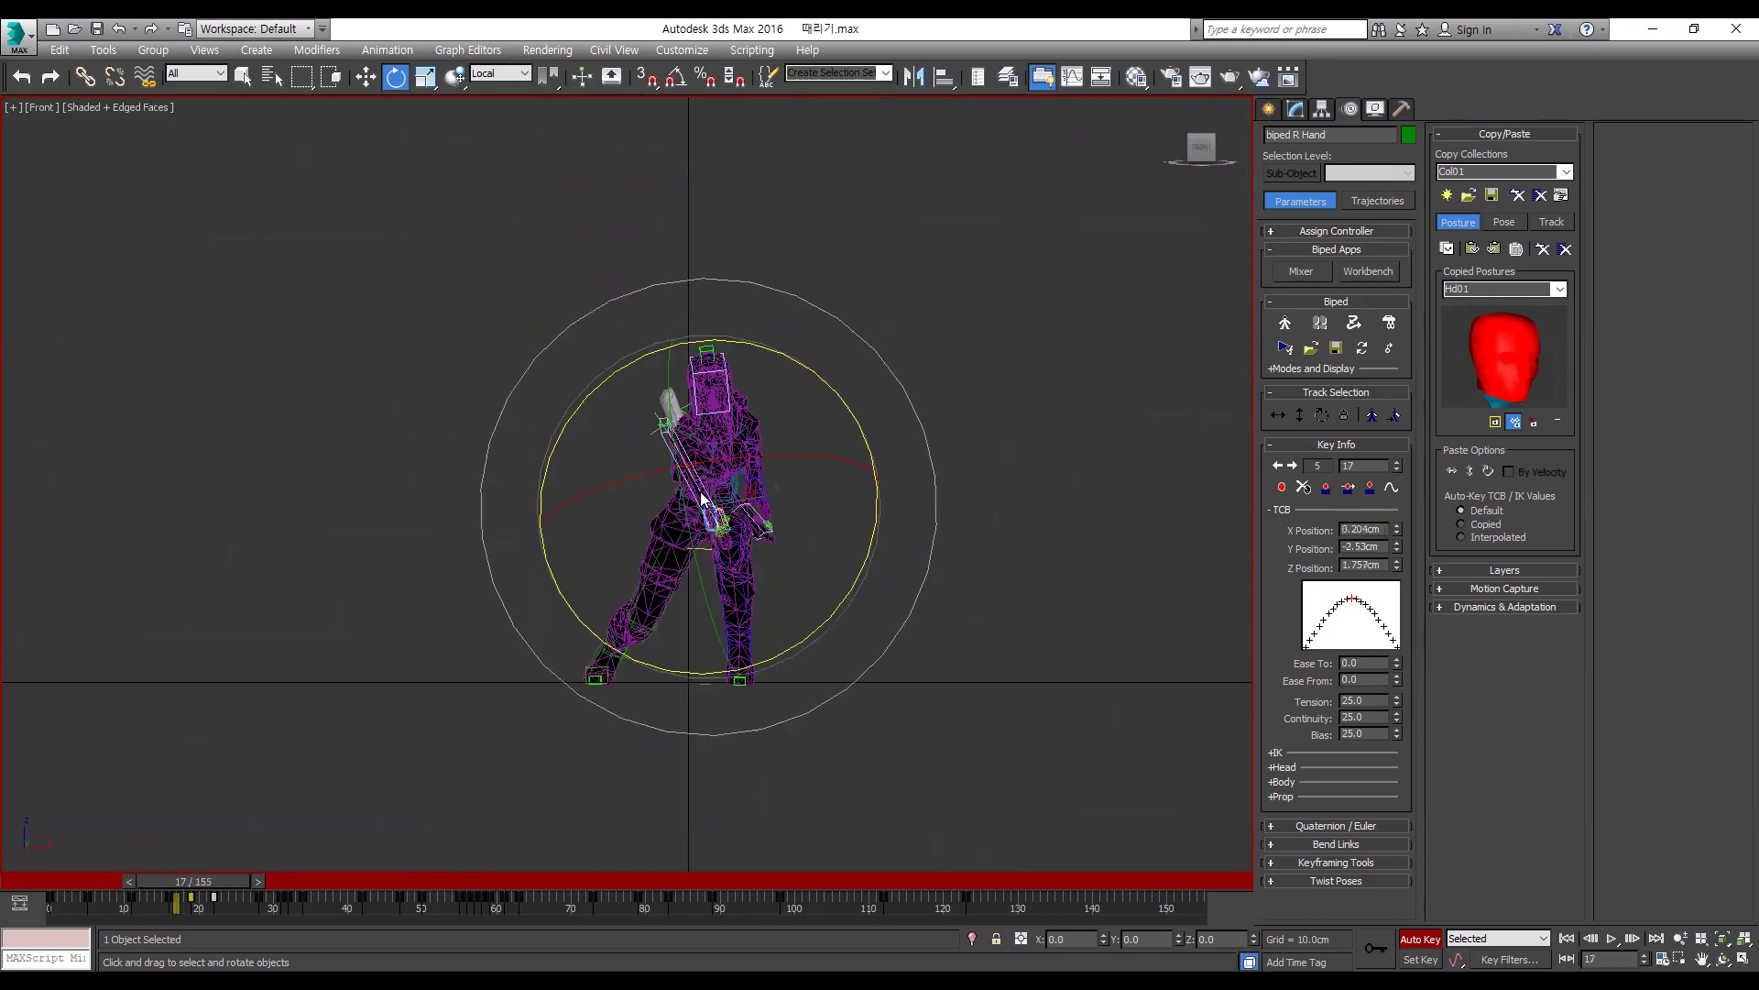
pyautogui.press('.')
pyautogui.press('.')
pyautogui.press(',')
pyautogui.press(',')
pyautogui.press('.')
pyautogui.press(',')
pyautogui.press(',')
pyautogui.press('.')
pyautogui.press('.')
pyautogui.press('.')
pyautogui.press('.')
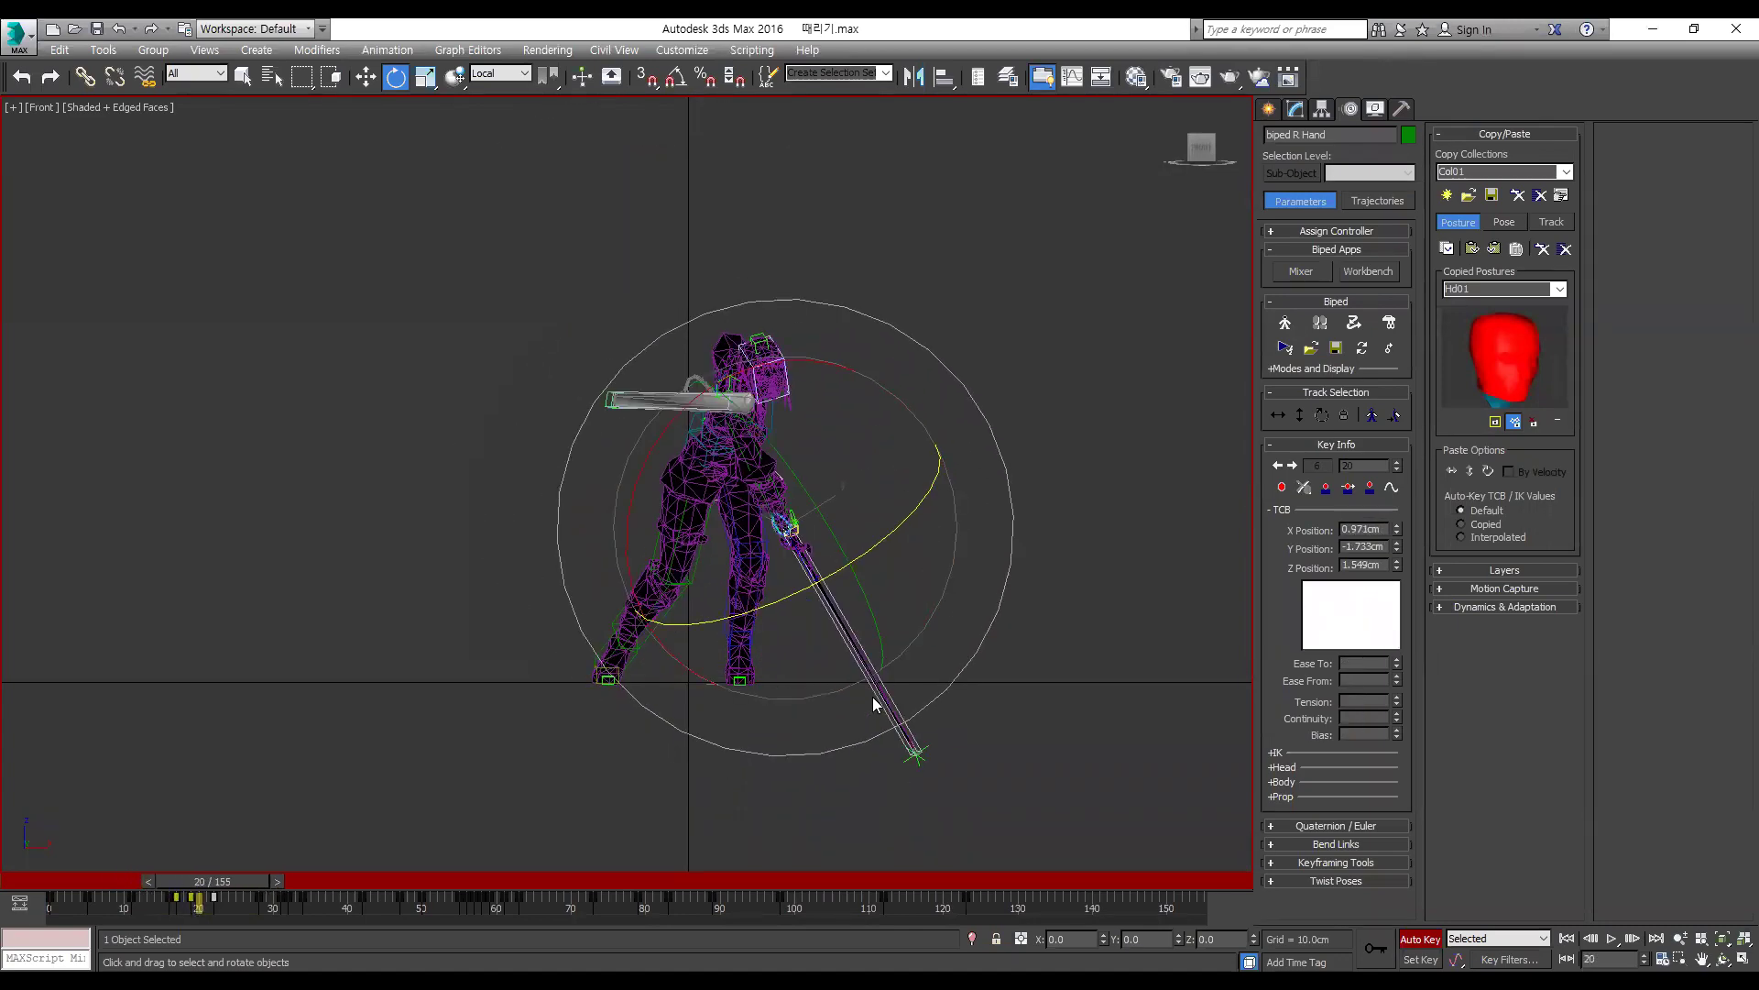
pyautogui.press(',')
pyautogui.press('.')
pyautogui.press('.')
pyautogui.press('.')
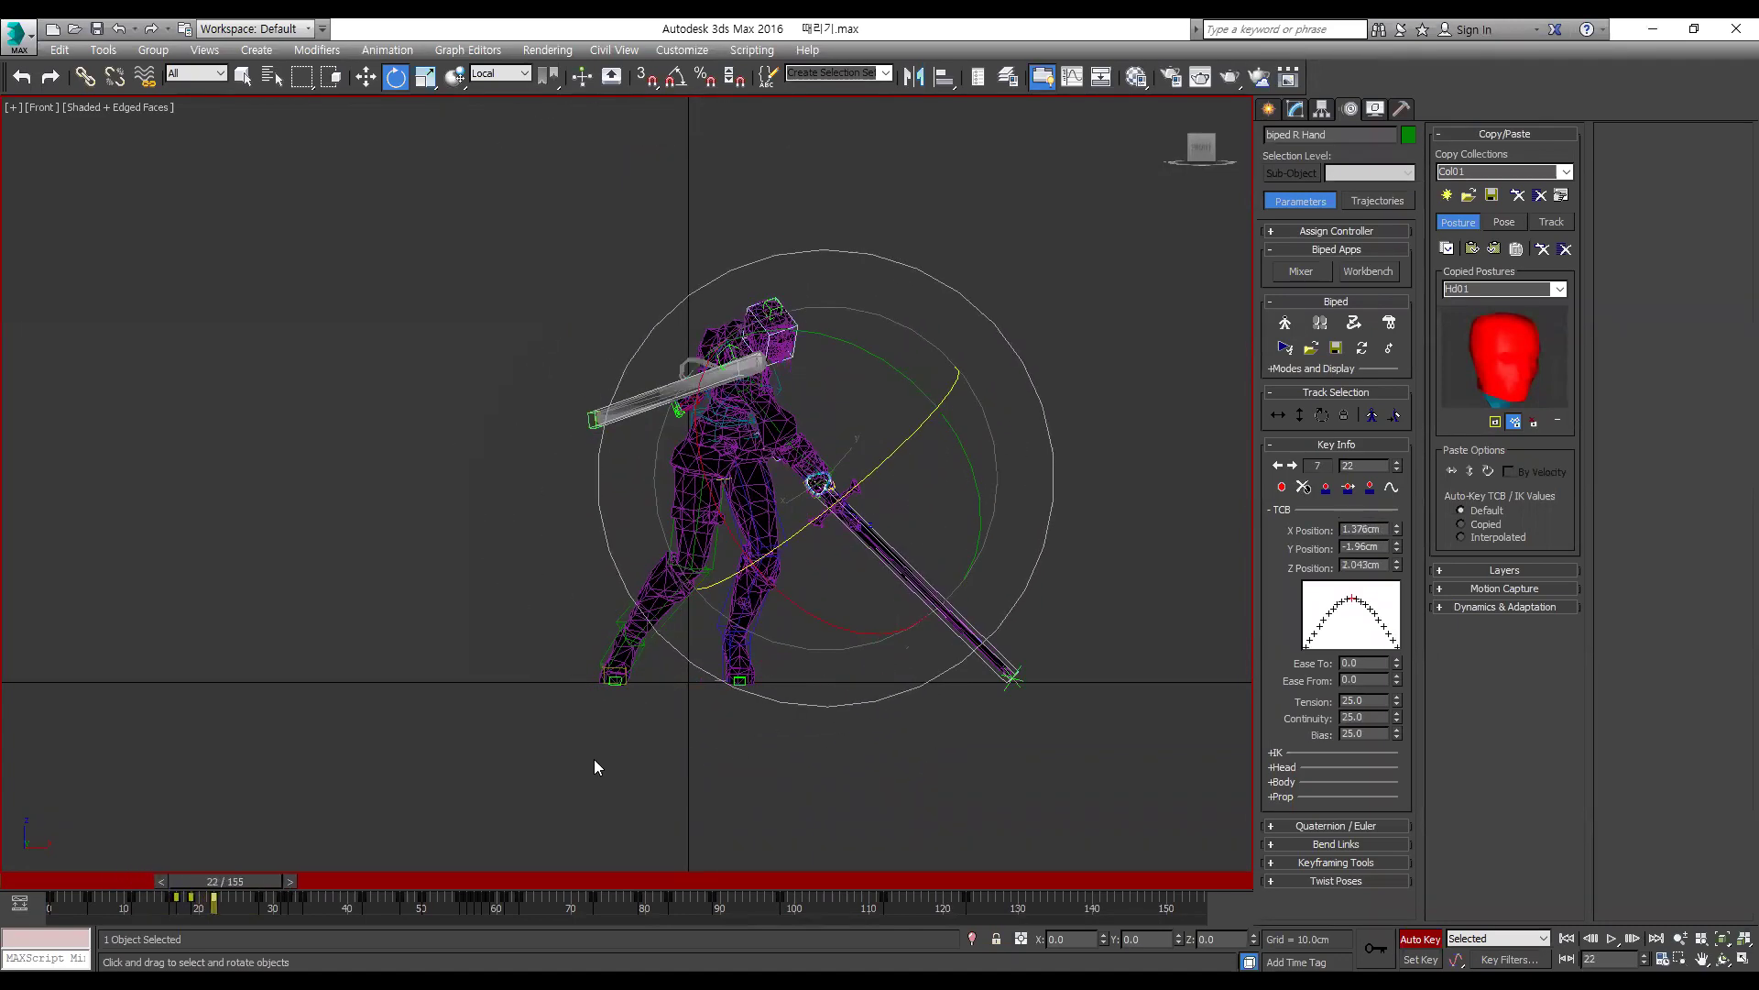
# Step: Copy the right hand's frame 19 key onto frame 22 again and set a hand key there
pyautogui.click(190, 899)
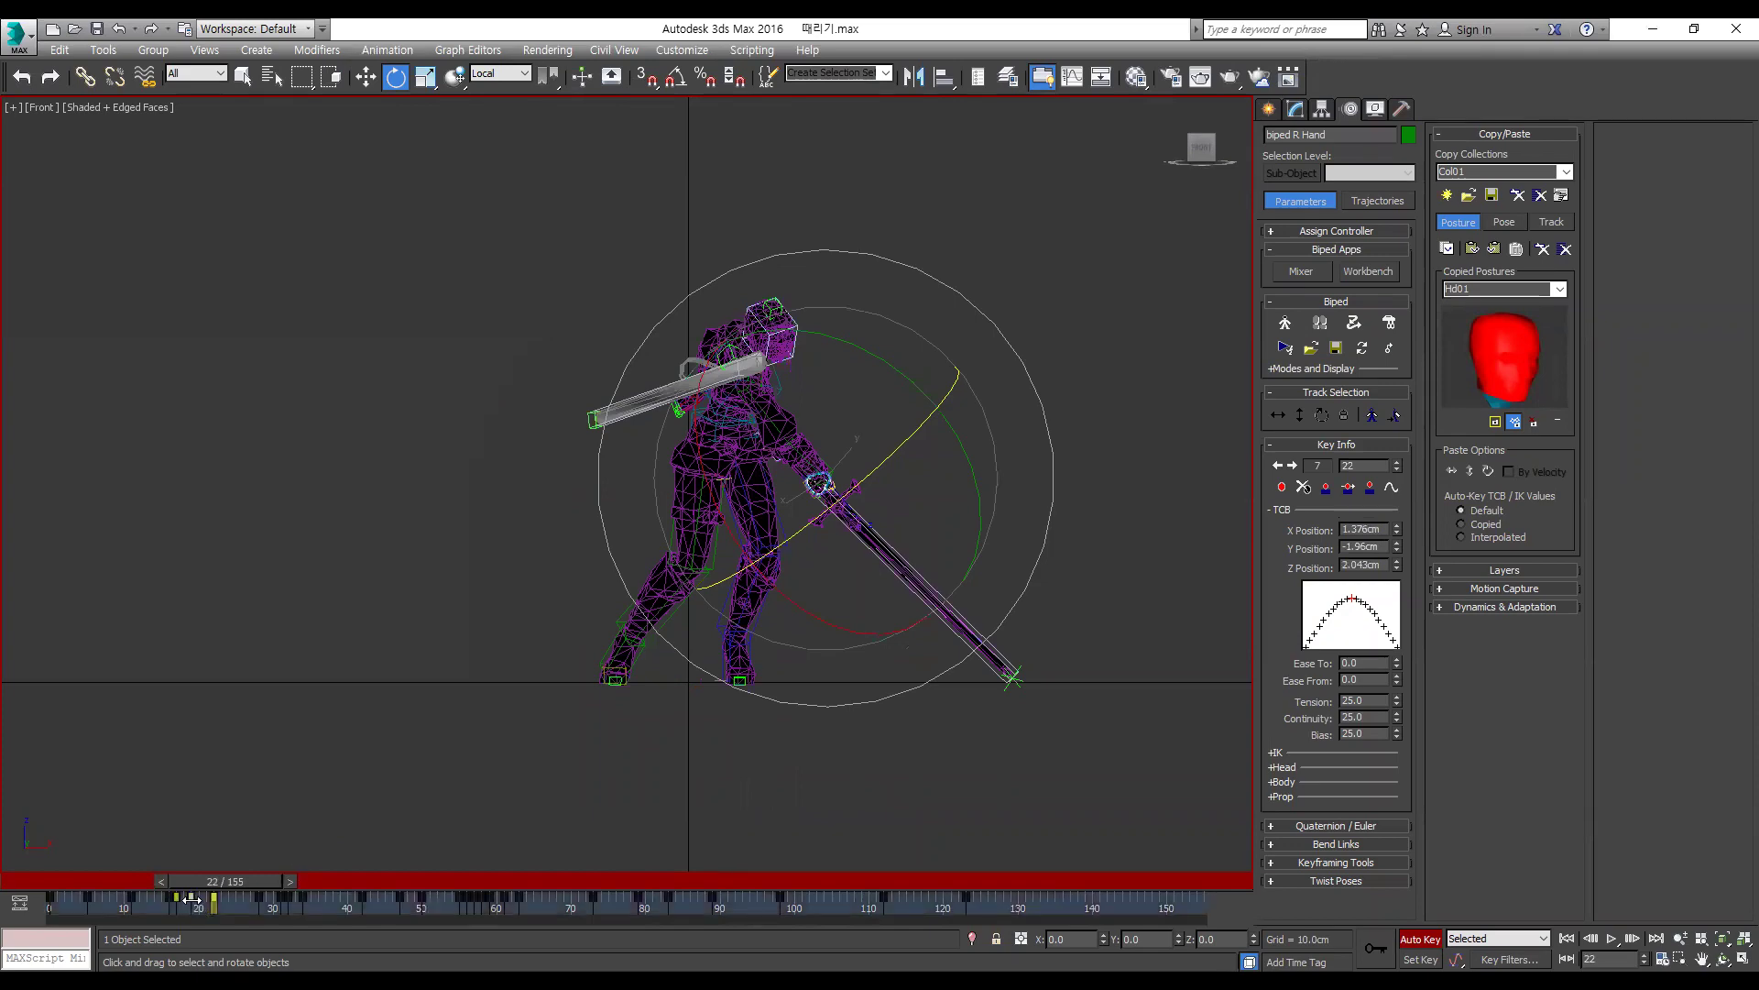
pyautogui.keyDown('shift'); pyautogui.moveTo(212, 908); pyautogui.dragTo(213, 907); pyautogui.keyUp('shift')
pyautogui.keyDown('alt'); pyautogui.moveTo(829, 541); pyautogui.dragTo(769, 552, button='middle'); pyautogui.keyUp('alt')
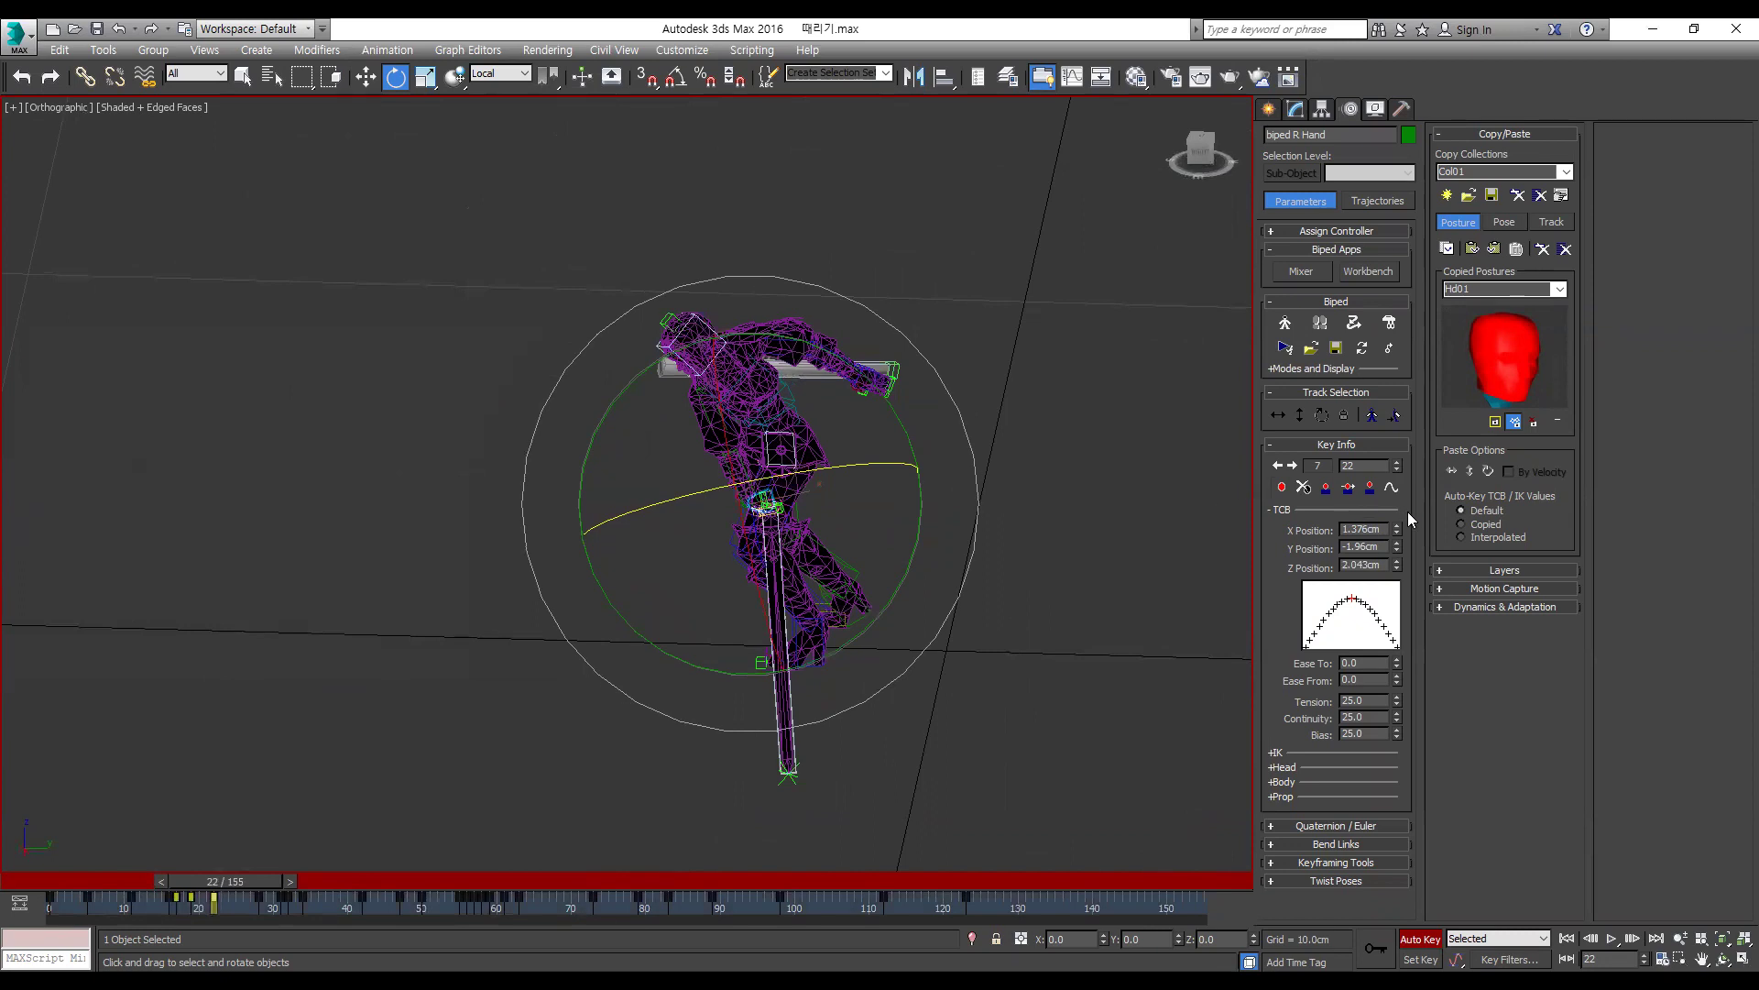
pyautogui.click(1326, 487)
# Step: Move the right hand backward and slightly up at frame 22, and rotate it to re-aim the sword
pyautogui.press('w')
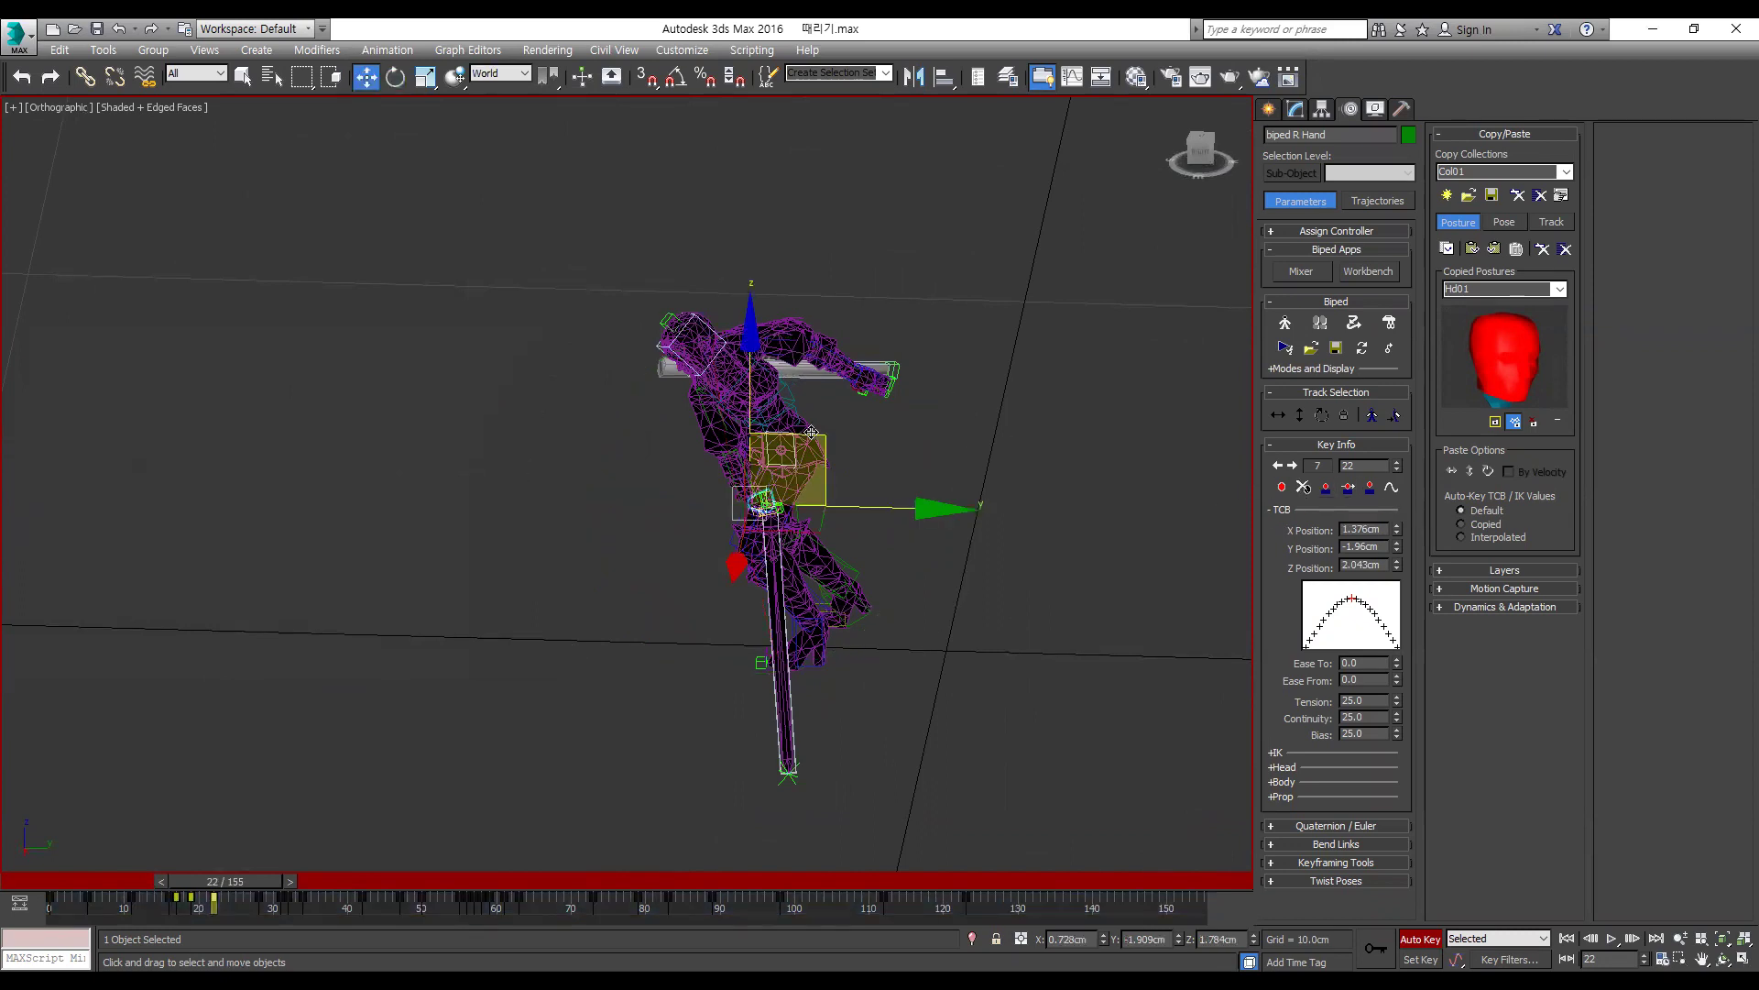
pyautogui.moveTo(820, 441); pyautogui.dragTo(864, 417)
pyautogui.press('e')
pyautogui.moveTo(932, 568); pyautogui.dragTo(782, 572)
# Step: Examine the sword's path from an angled view, stepping back to frame 18 and forward to frame 26
pyautogui.press(',')
pyautogui.press(',')
pyautogui.press(',')
pyautogui.press(',')
pyautogui.press('.')
pyautogui.press('.')
pyautogui.press('.')
pyautogui.press('.')
pyautogui.press('.')
pyautogui.press('.')
pyautogui.press('.')
pyautogui.press('.')
pyautogui.press('.')
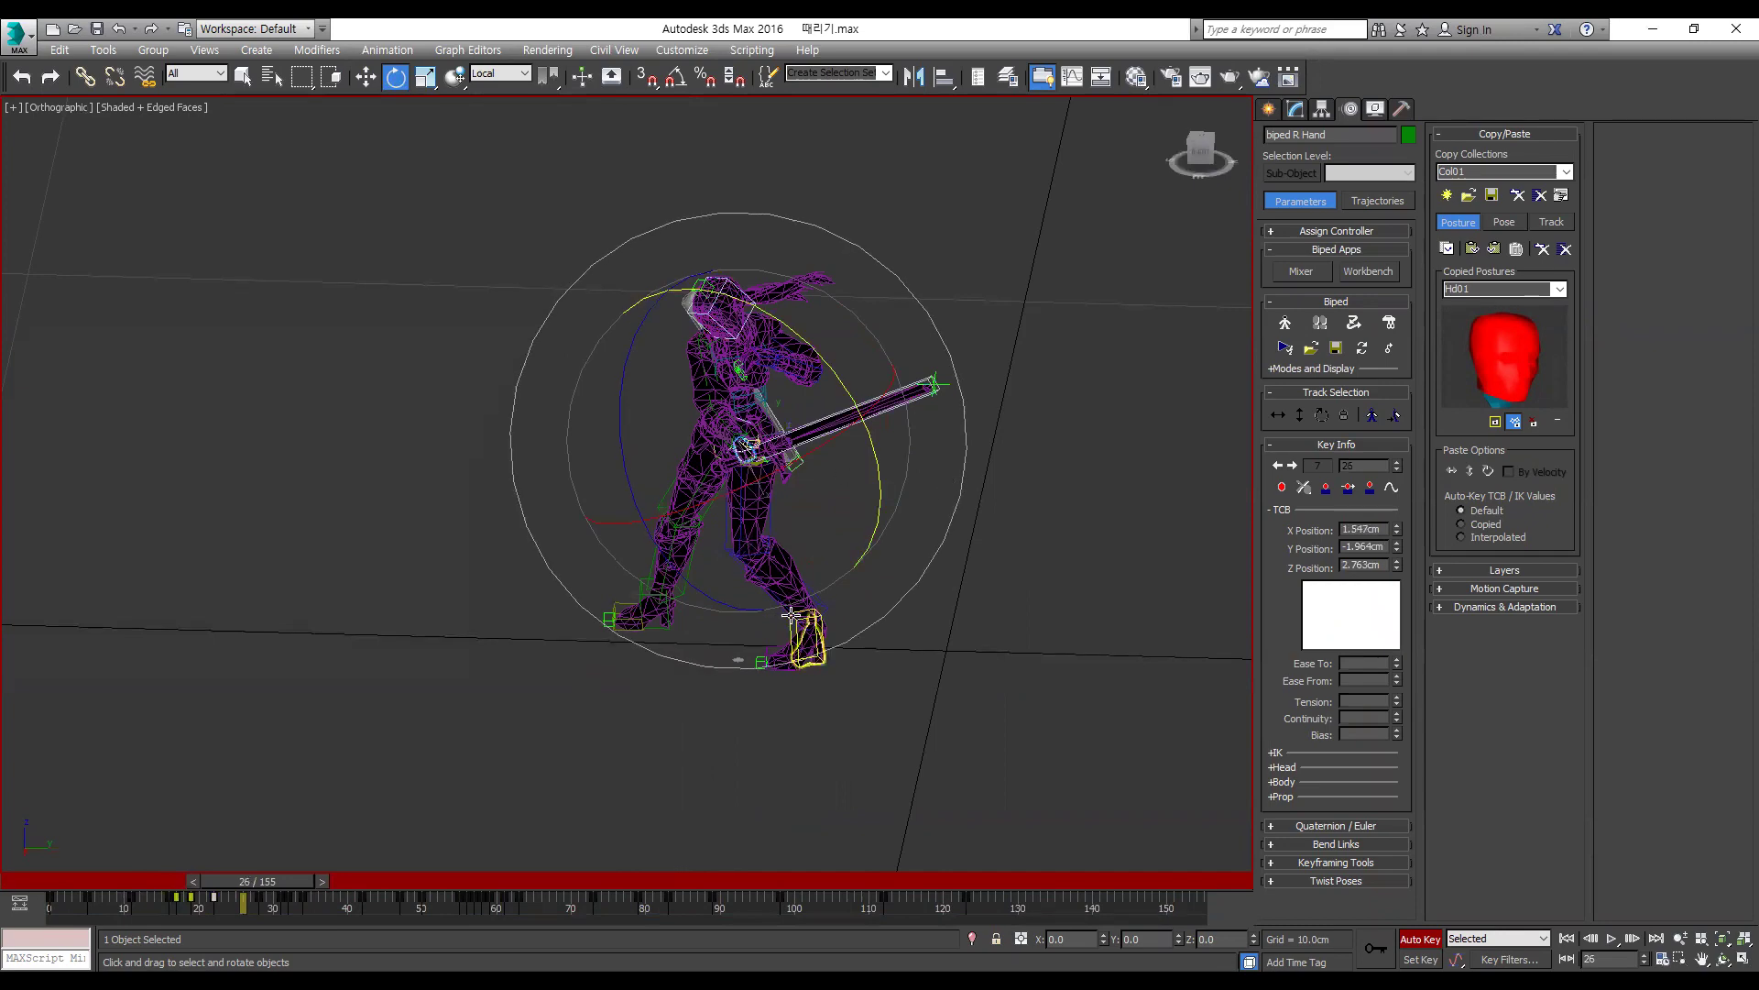
pyautogui.moveTo(813, 546)
pyautogui.mouseDown()
pyautogui.moveTo(806, 576)
pyautogui.moveTo(836, 569)
pyautogui.mouseUp()
pyautogui.rightClick(837, 569)
# Step: Compare the sword poses of the upward follow-through between frames 22 and 26
pyautogui.press(',')
pyautogui.press(',')
pyautogui.press(',')
pyautogui.press(',')
pyautogui.press('.')
pyautogui.press('.')
pyautogui.press('.')
pyautogui.press('.')
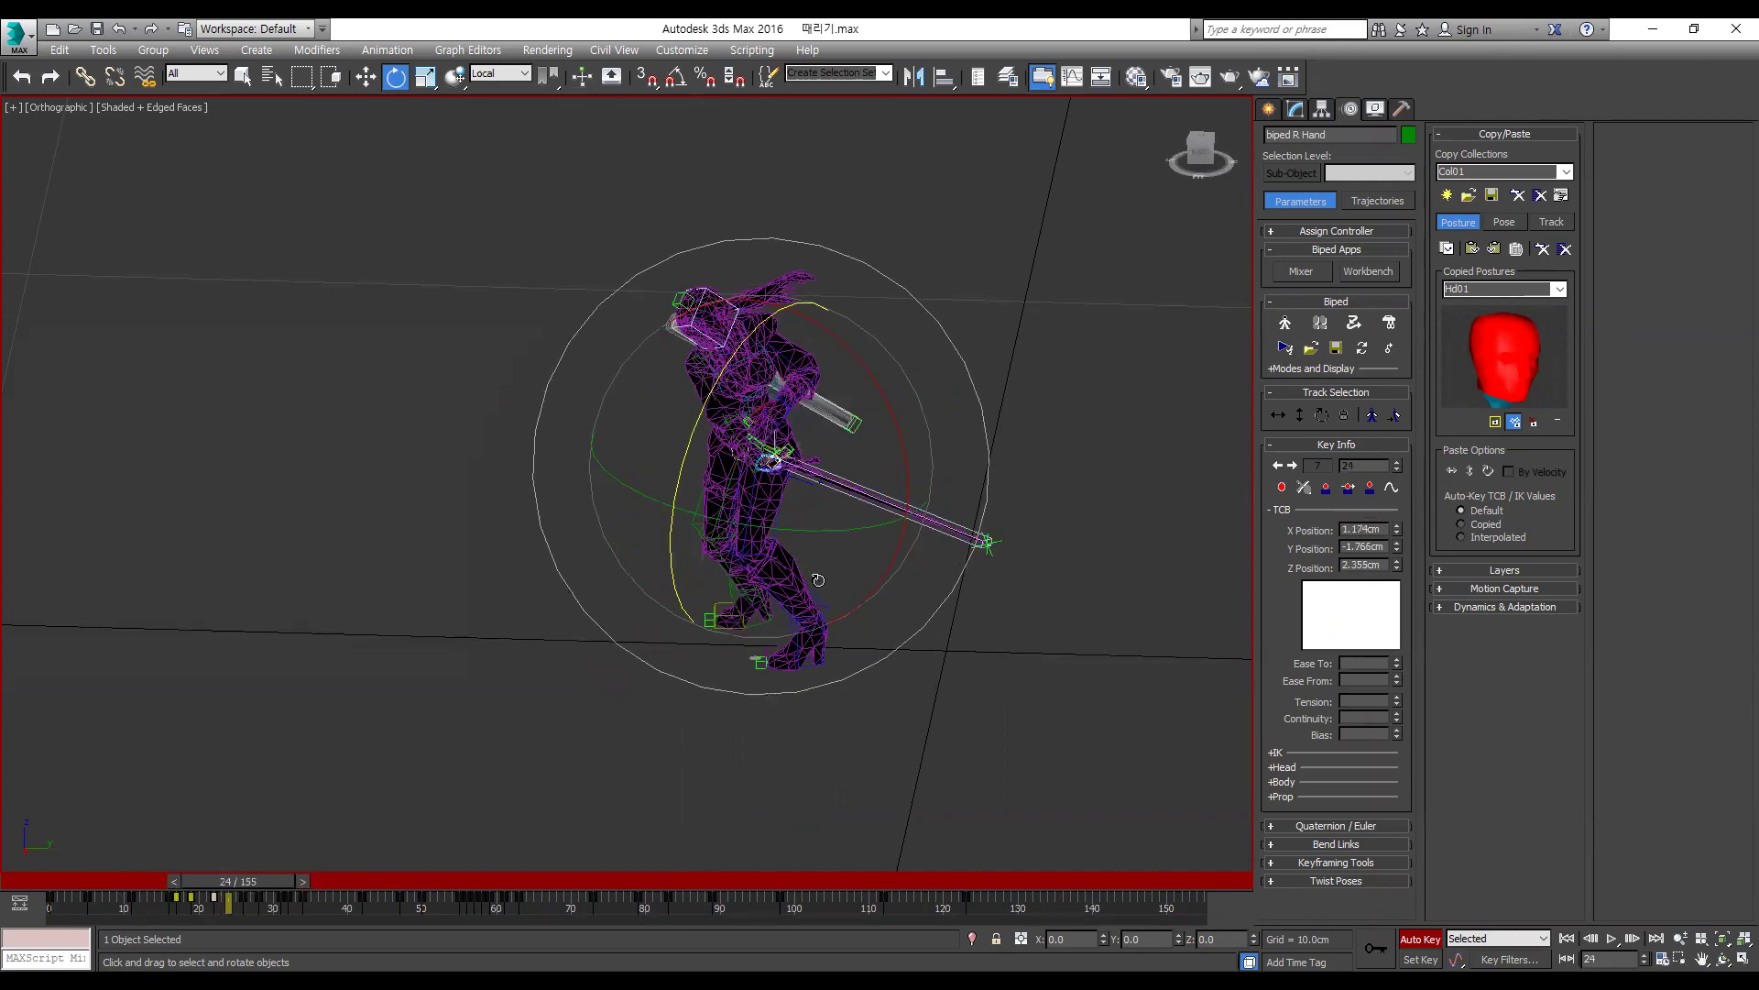
# Step: Delete the right hand's key at frame 28 and check the pose at frame 29
pyautogui.press('.')
pyautogui.press('.')
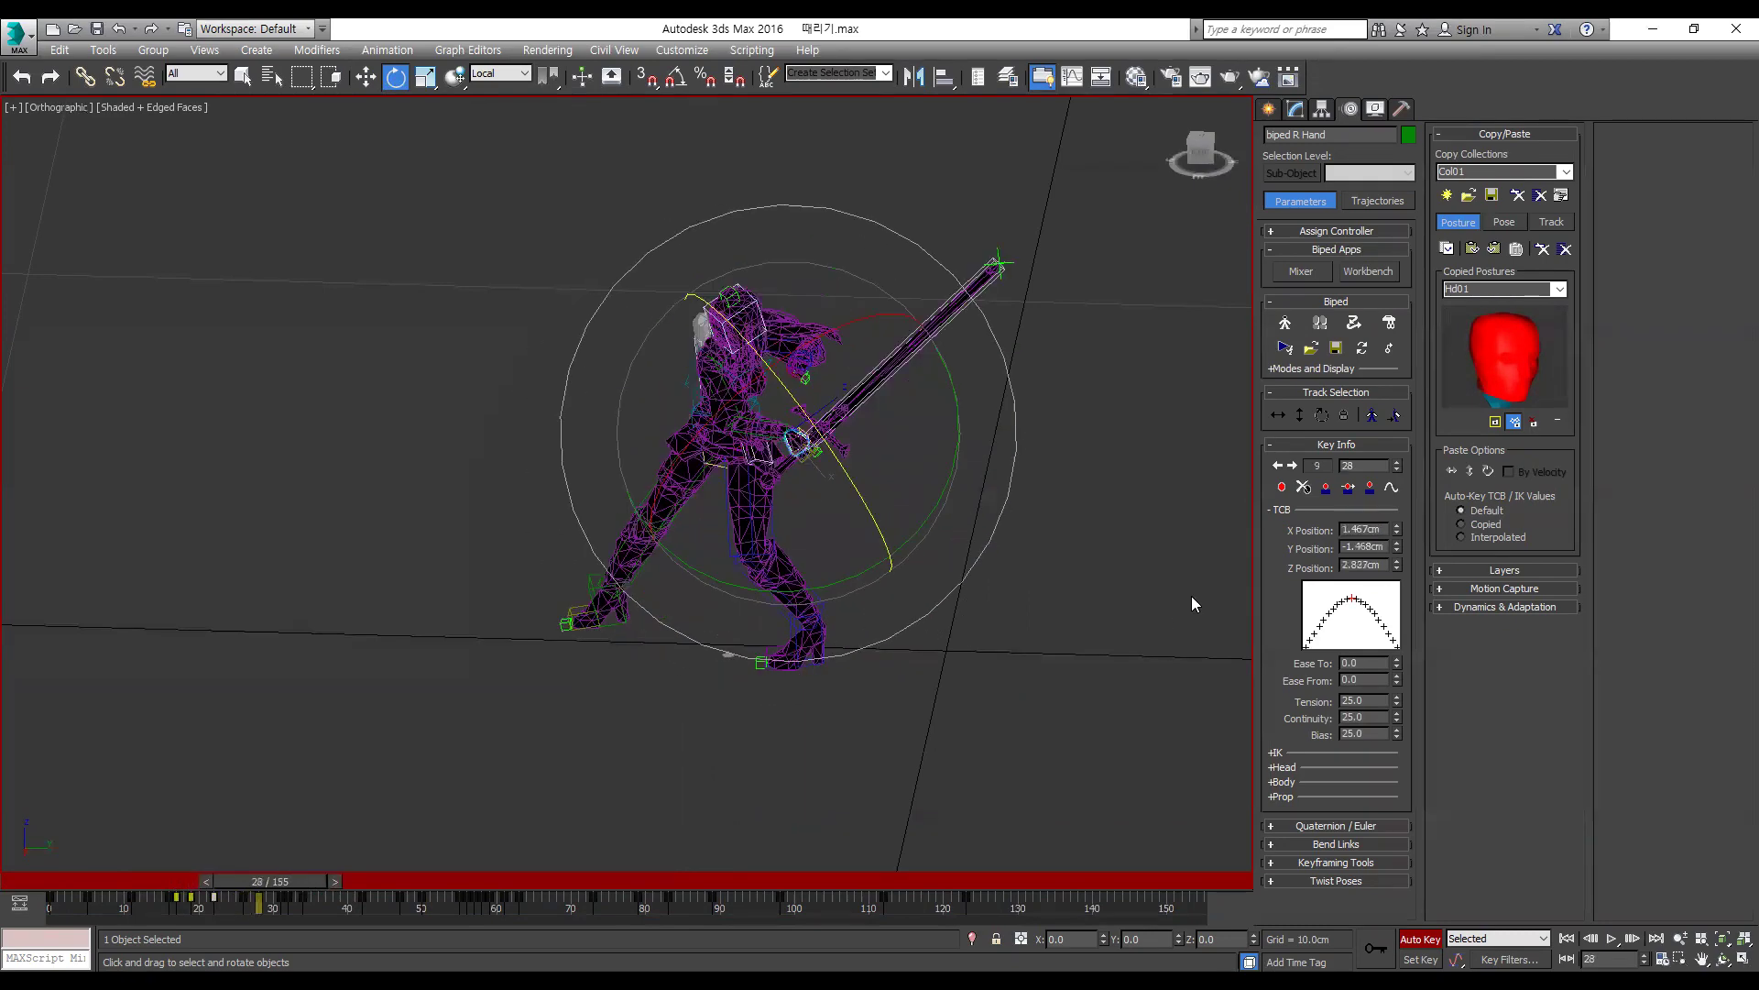
pyautogui.click(1306, 488)
pyautogui.press('.')
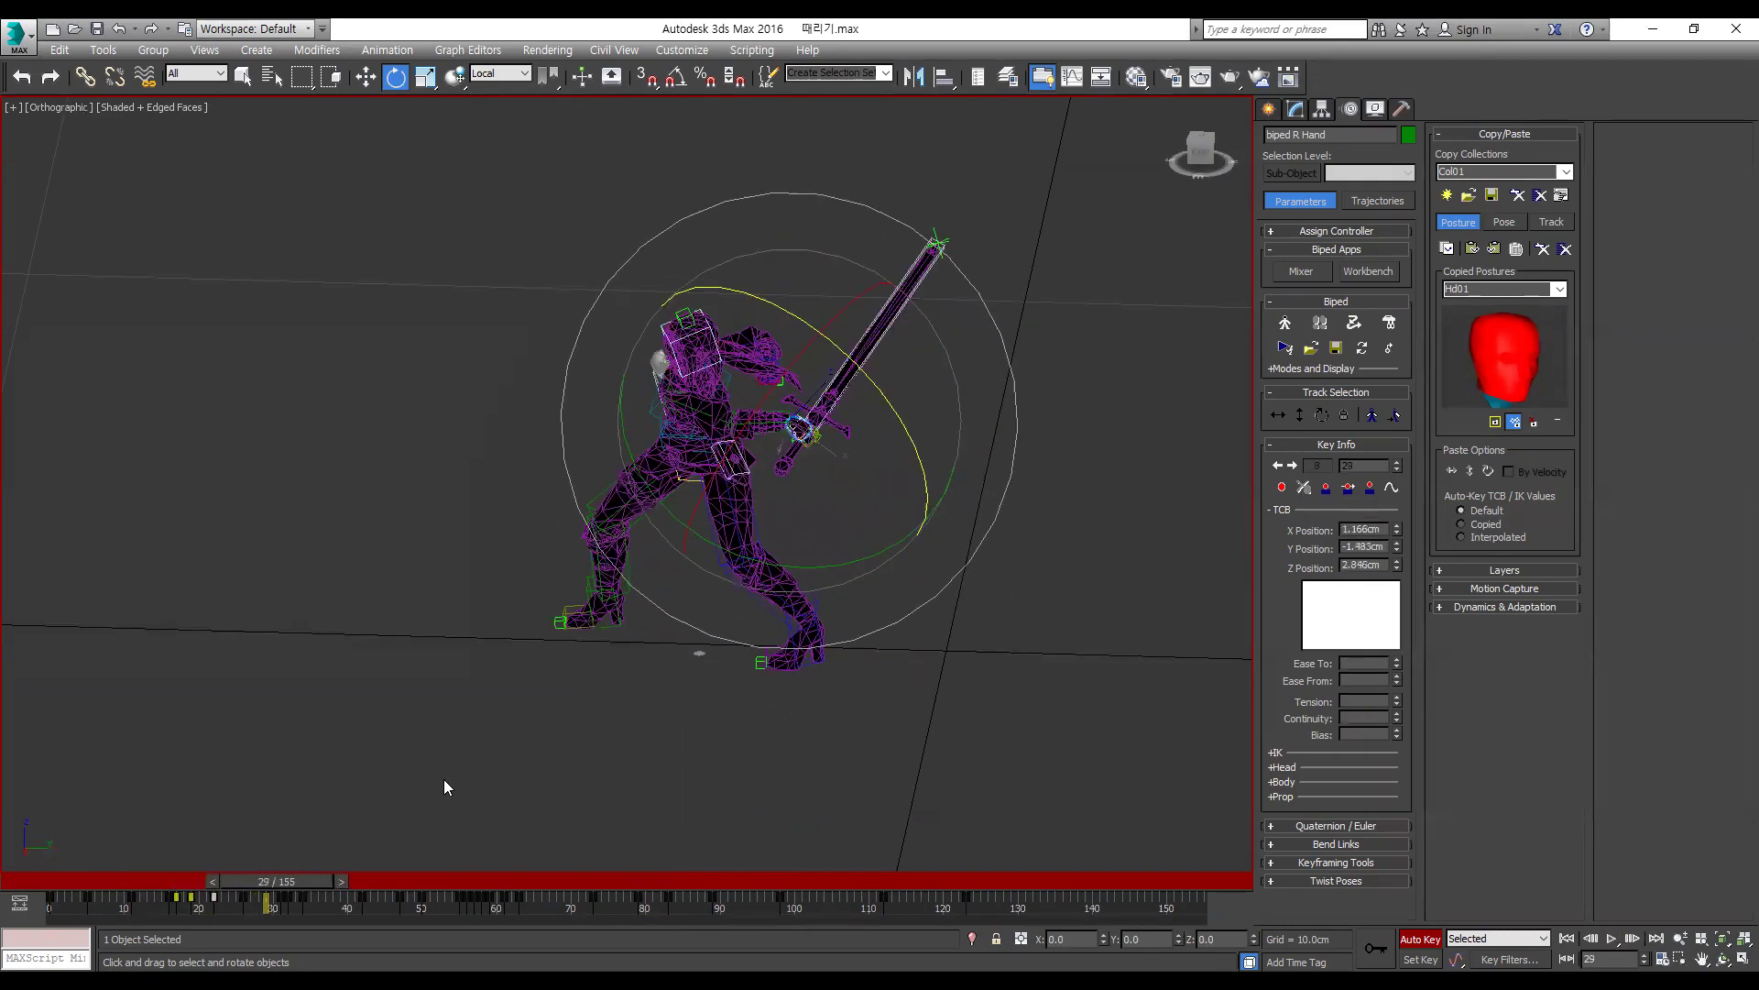
# Step: Review the swing in the Right view from frame 29 back to frame 17 and forward again
pyautogui.keyDown('alt'); pyautogui.moveTo(444, 781); pyautogui.dragTo(745, 489, button='middle'); pyautogui.keyUp('alt')
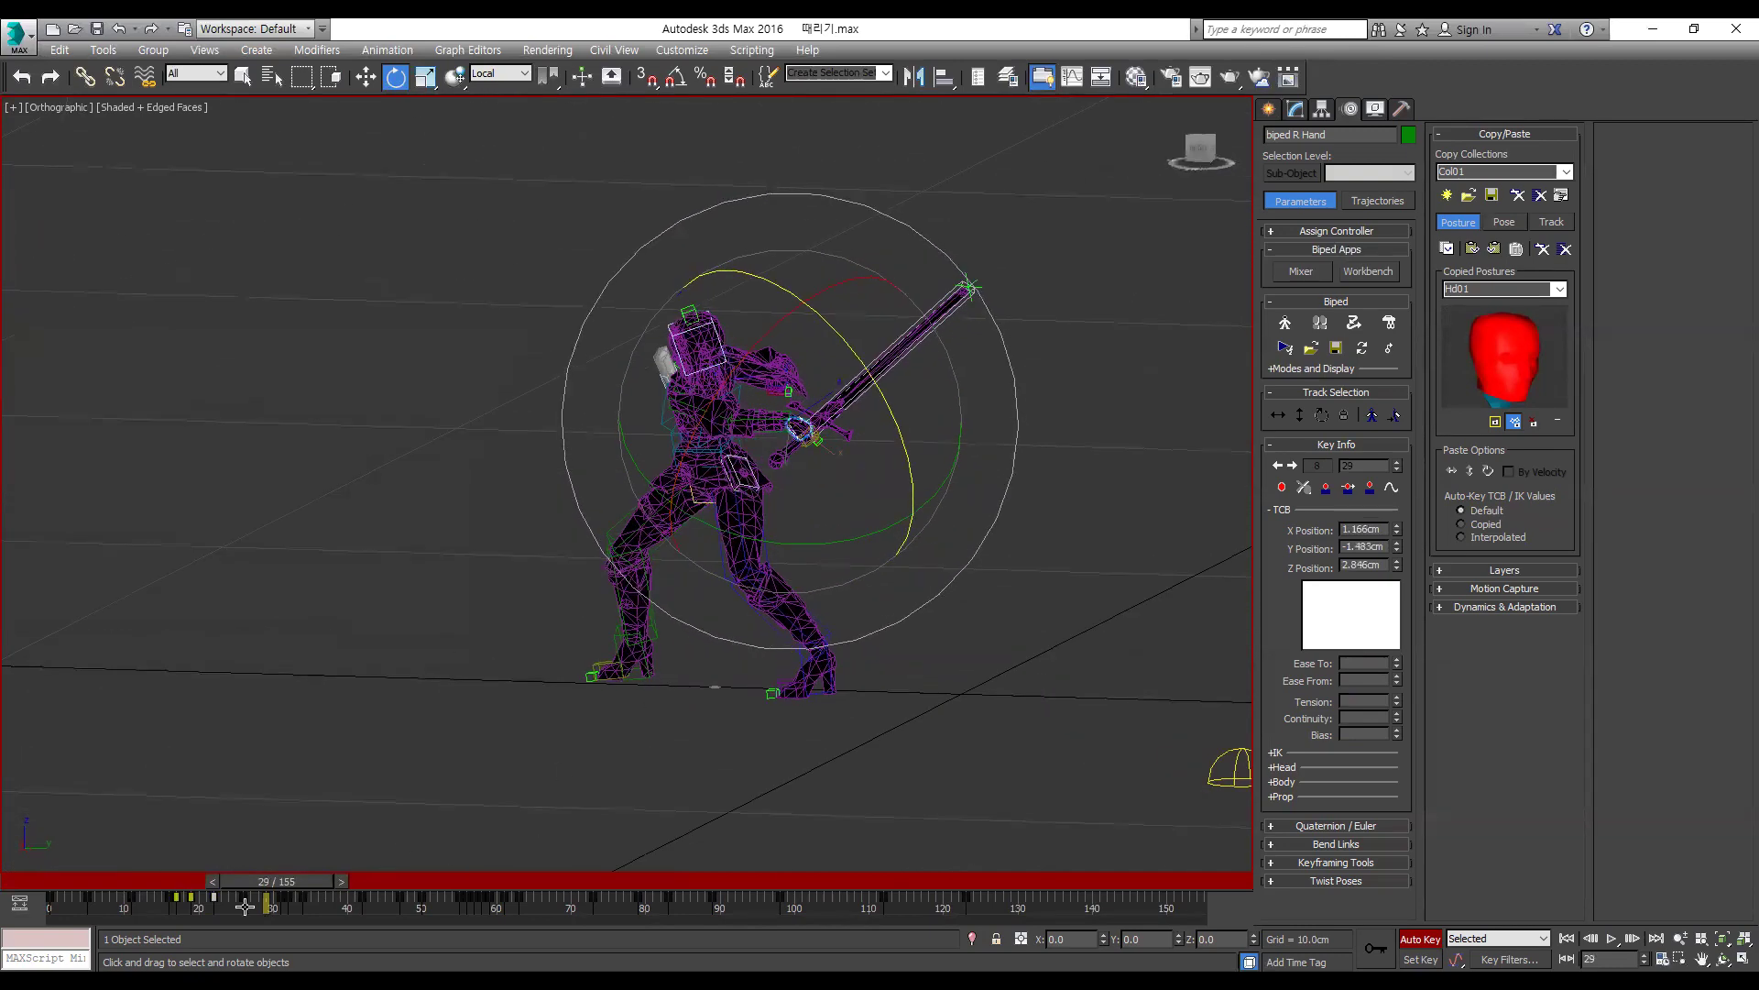
pyautogui.press('l')
pyautogui.press('v')
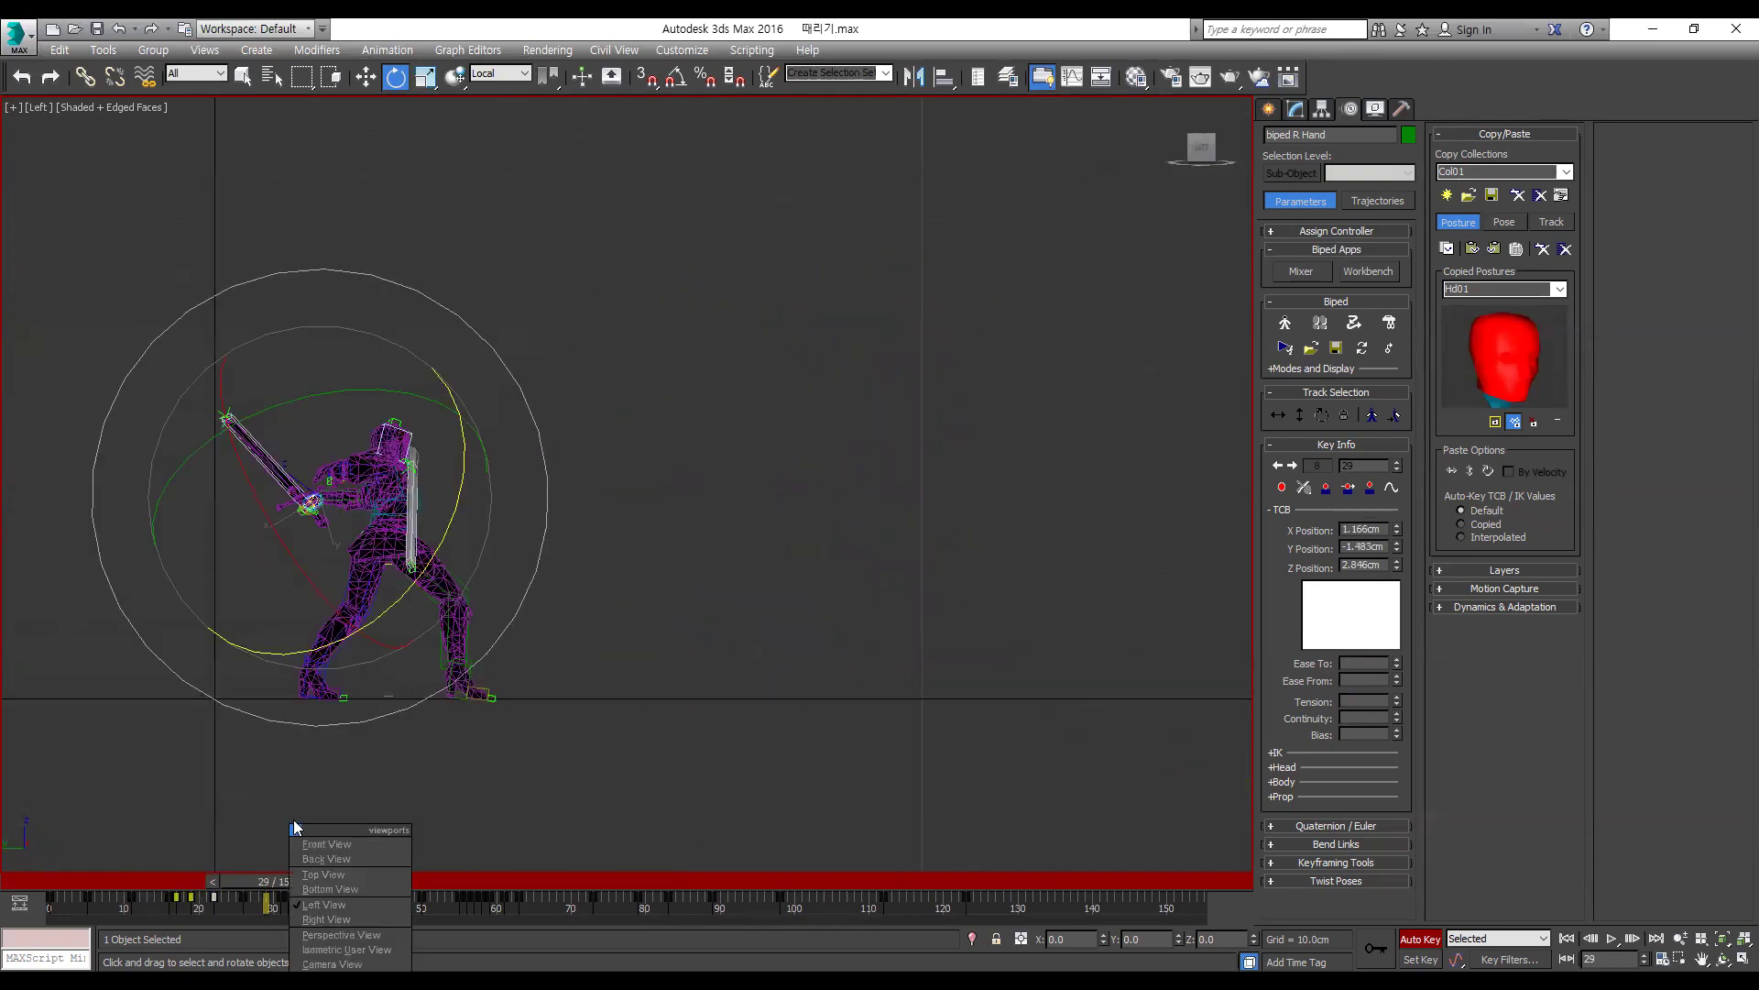
pyautogui.press('r')
pyautogui.press(',')
pyautogui.press(',')
pyautogui.press(',')
pyautogui.press(',')
pyautogui.press(',')
pyautogui.press(',')
pyautogui.press(',')
pyautogui.press(',')
pyautogui.press(',')
pyautogui.press(',')
pyautogui.press(',')
pyautogui.press(',')
pyautogui.press('.')
pyautogui.press('.')
pyautogui.press('.')
pyautogui.press('.')
pyautogui.press('.')
pyautogui.press('.')
pyautogui.press('.')
pyautogui.press('.')
pyautogui.press('.')
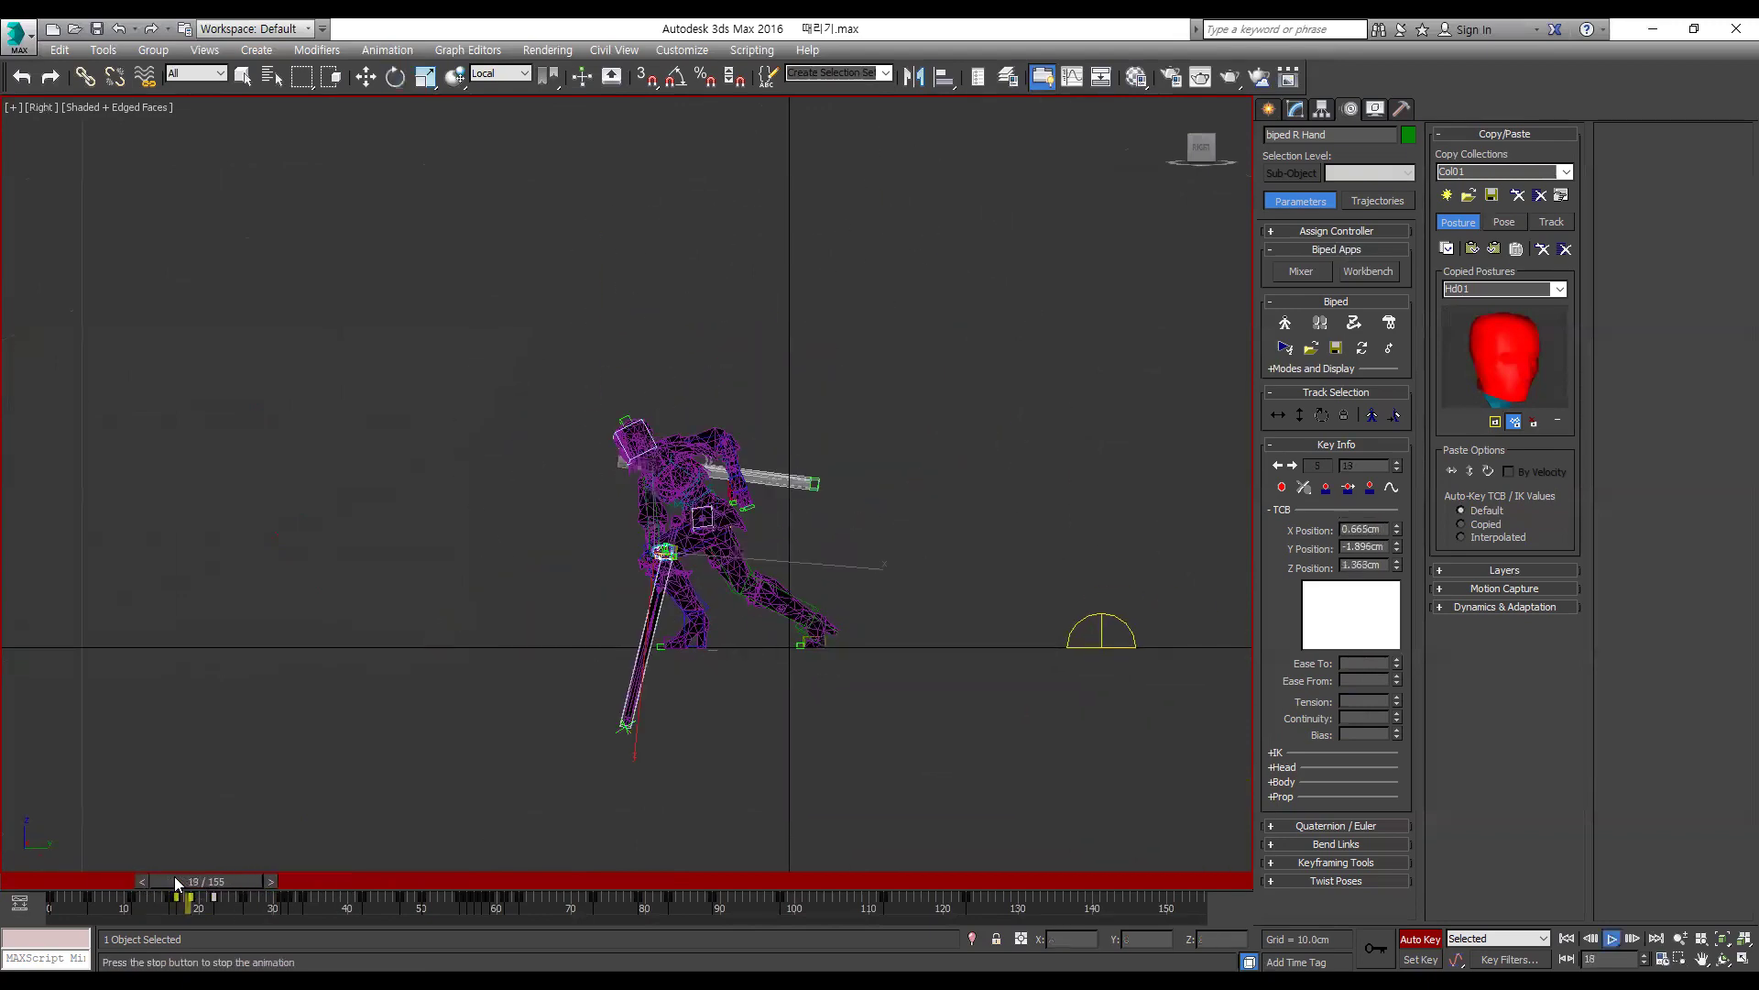
# Step: Replay the attack in the Right view and examine the right hand and sword pose between frames 26 and 29
pyautogui.press(',')
pyautogui.press(',')
pyautogui.press(',')
pyautogui.press(',')
pyautogui.press(',')
pyautogui.press(',')
pyautogui.press(',')
pyautogui.press(',')
pyautogui.press(',')
pyautogui.press(',')
pyautogui.press(',')
pyautogui.press(',')
pyautogui.press('.')
pyautogui.press('.')
pyautogui.press('.')
pyautogui.press('.')
pyautogui.press('.')
pyautogui.press('.')
pyautogui.press('.')
pyautogui.press('.')
pyautogui.press('.')
pyautogui.press('.')
pyautogui.press('.')
pyautogui.press('.')
pyautogui.press('.')
pyautogui.press('.')
pyautogui.press('.')
pyautogui.press(',')
pyautogui.press(',')
pyautogui.press(',')
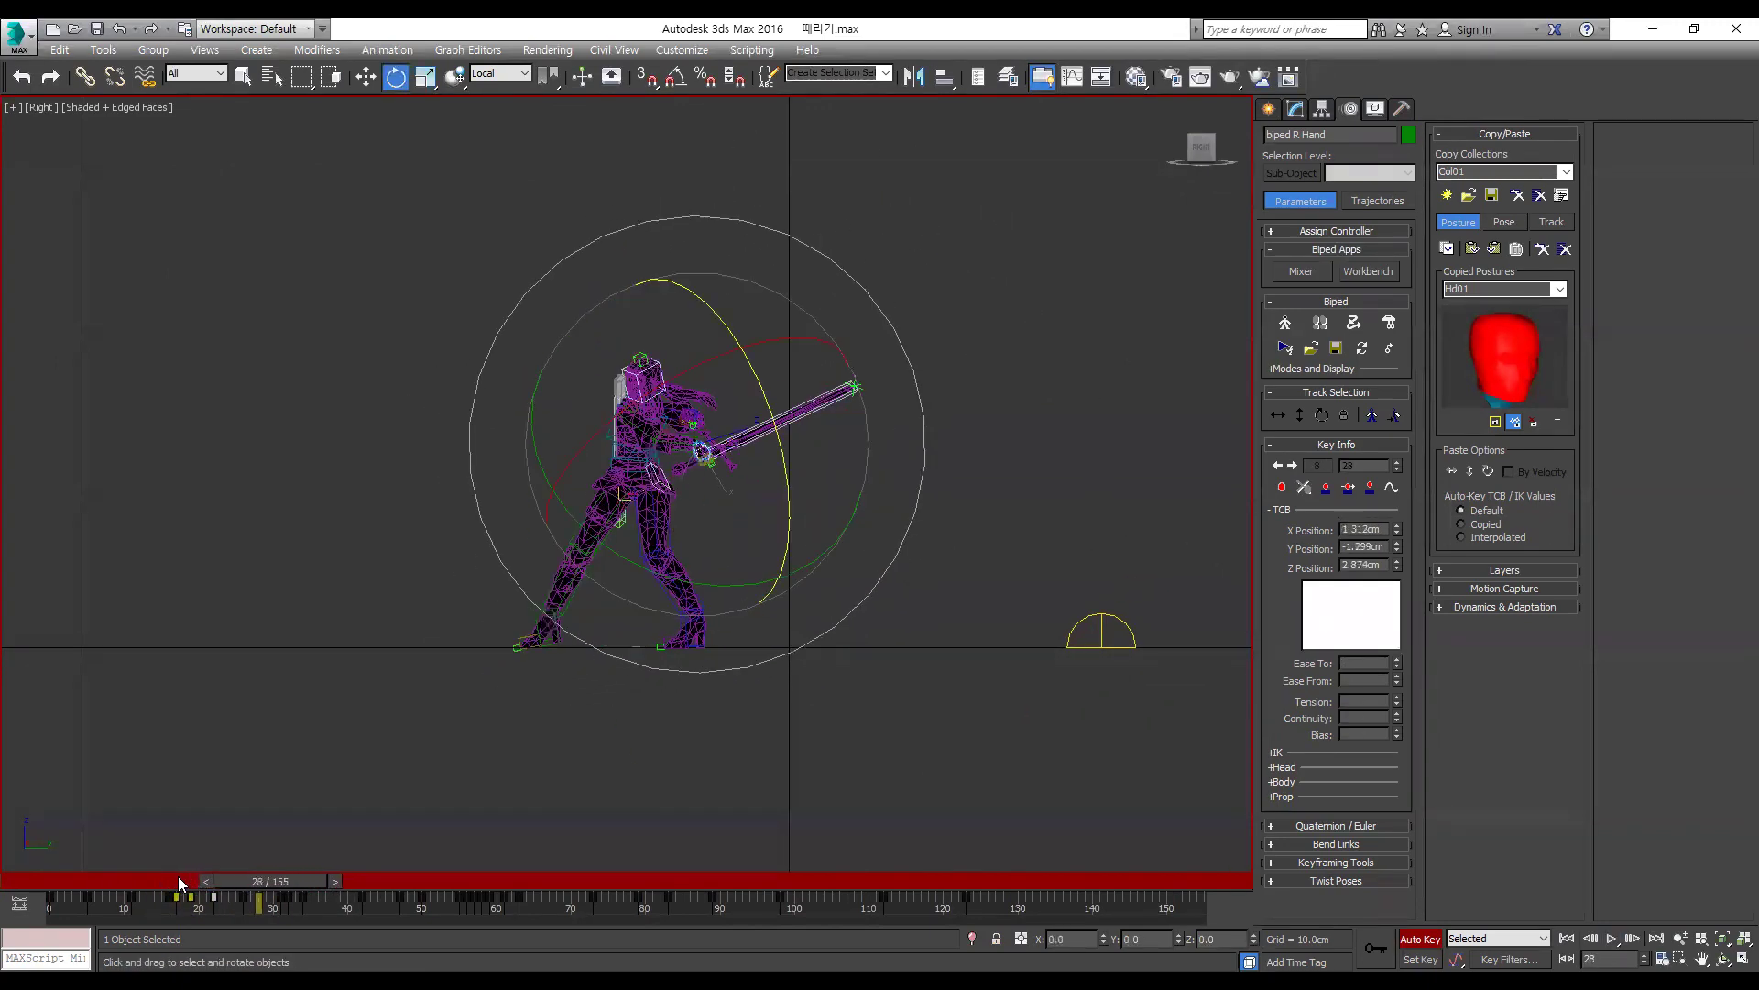
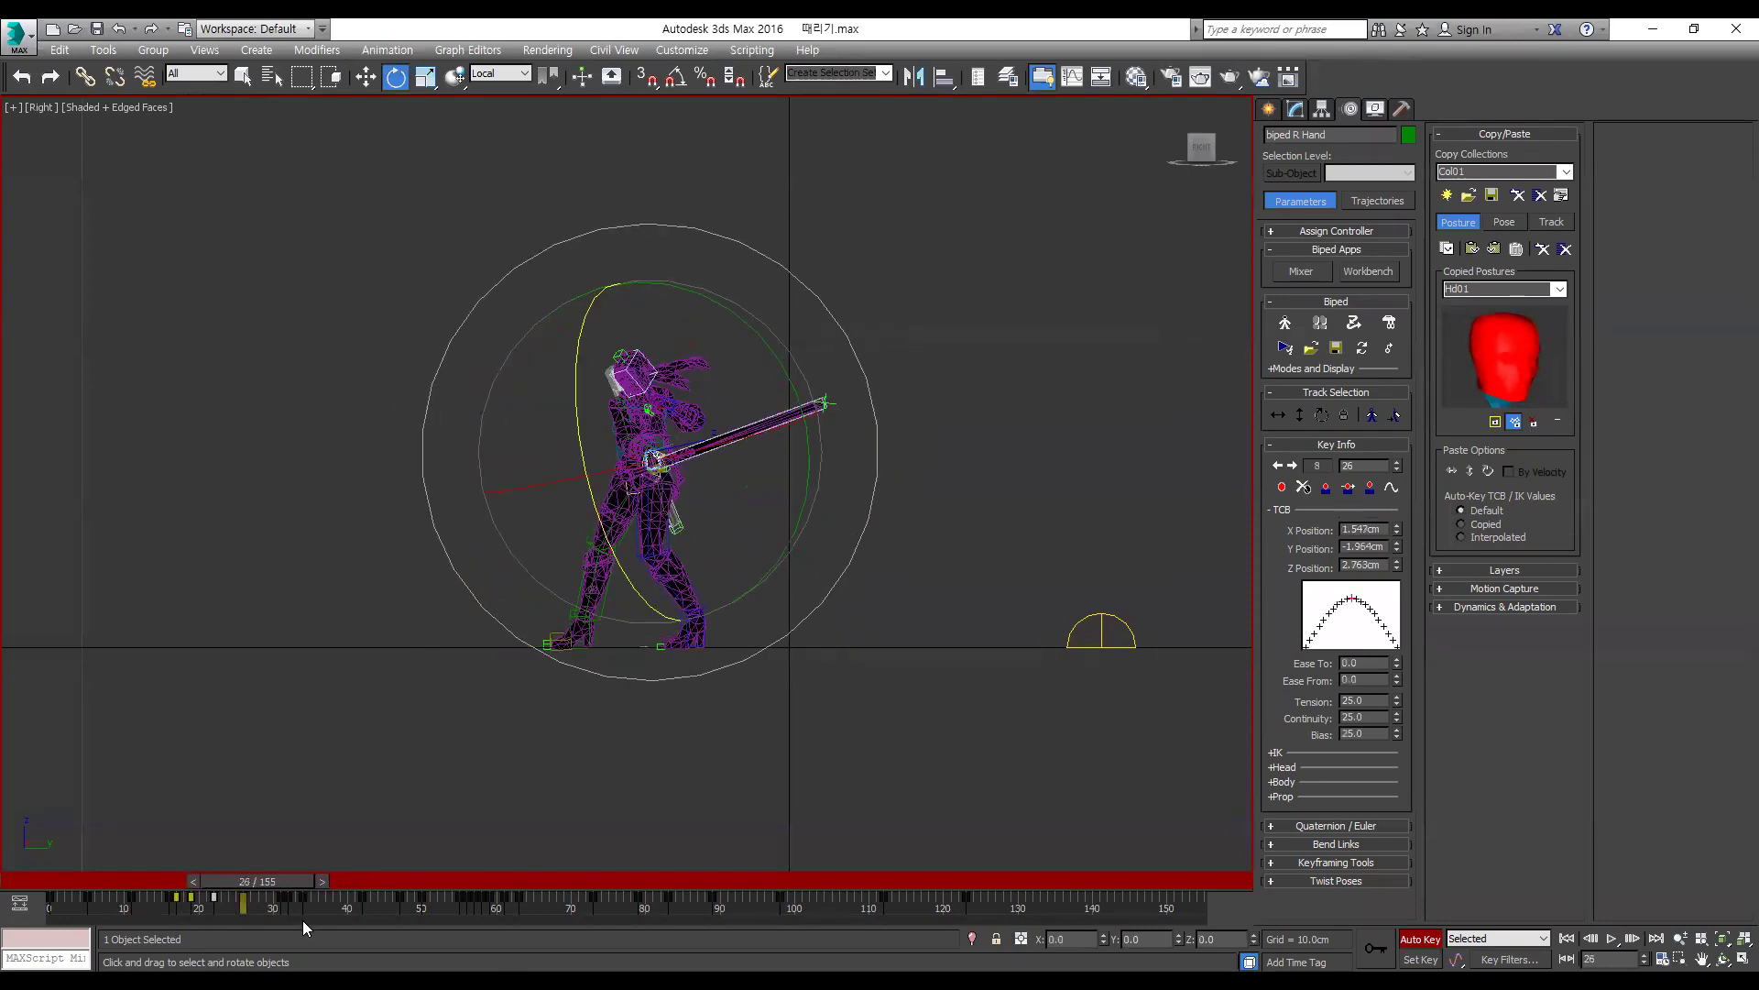
pyautogui.scroll(5, 701, 414)
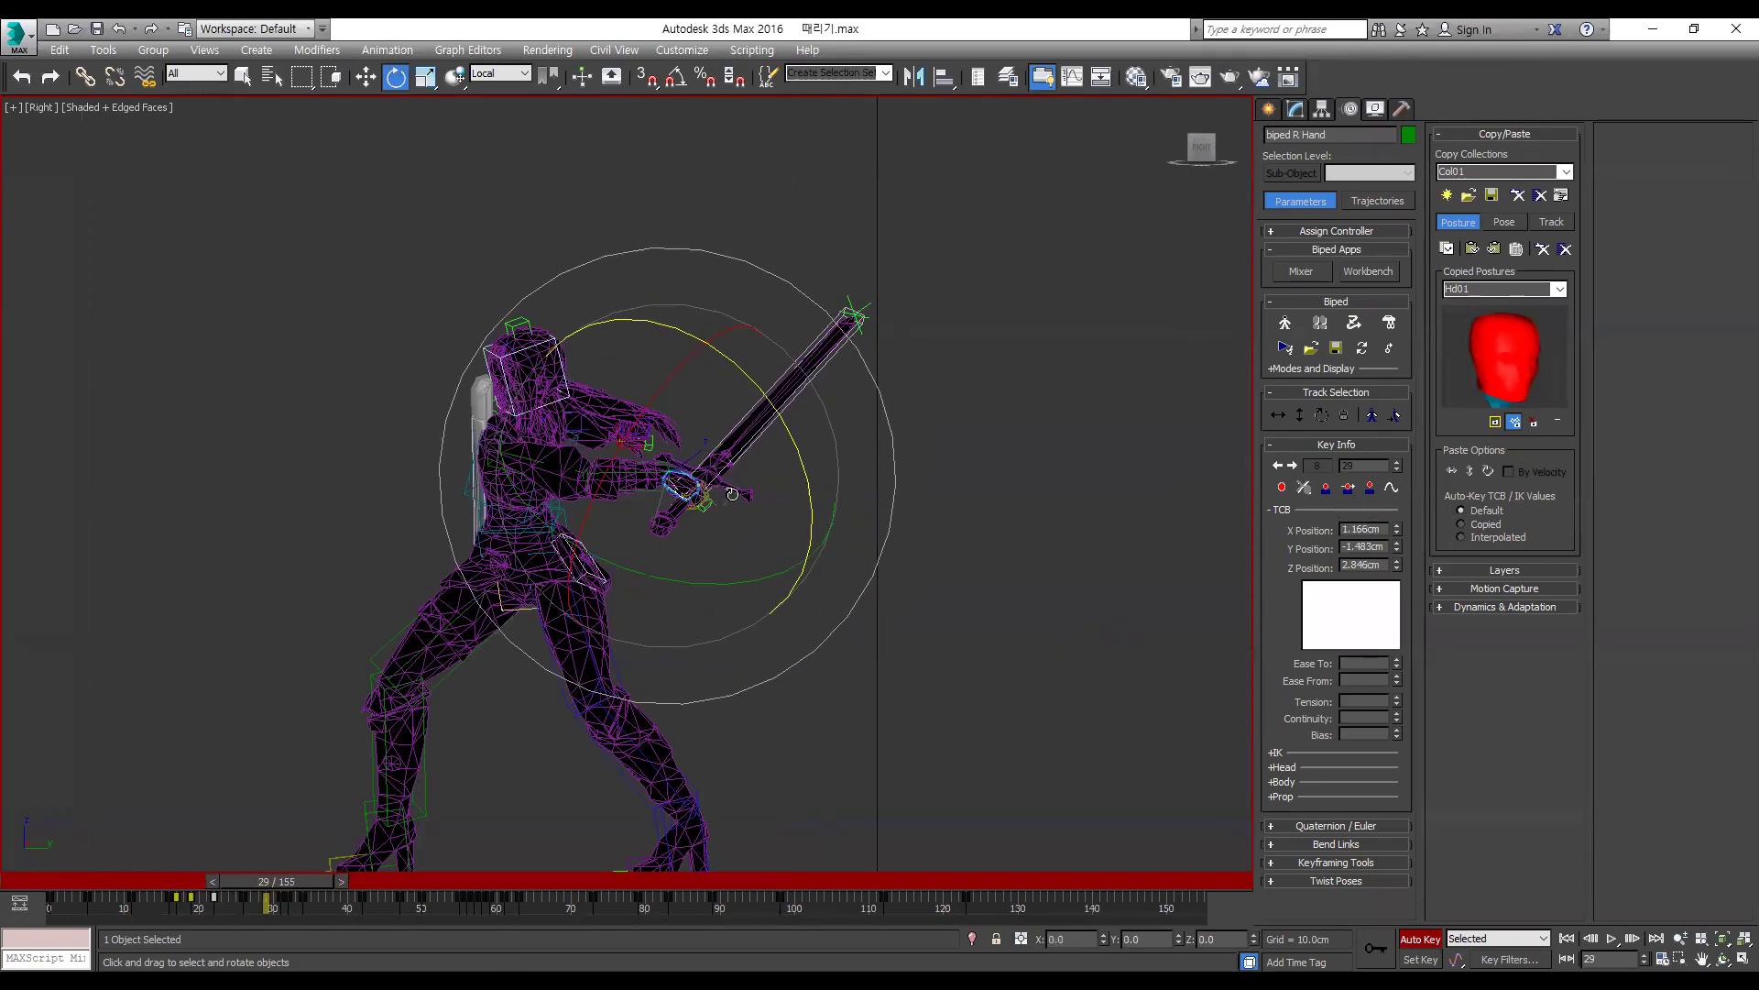
# Step: Lower the right hand at frame 29 in the Right view and compare the pose with the neighbouring frames
pyautogui.press('w')
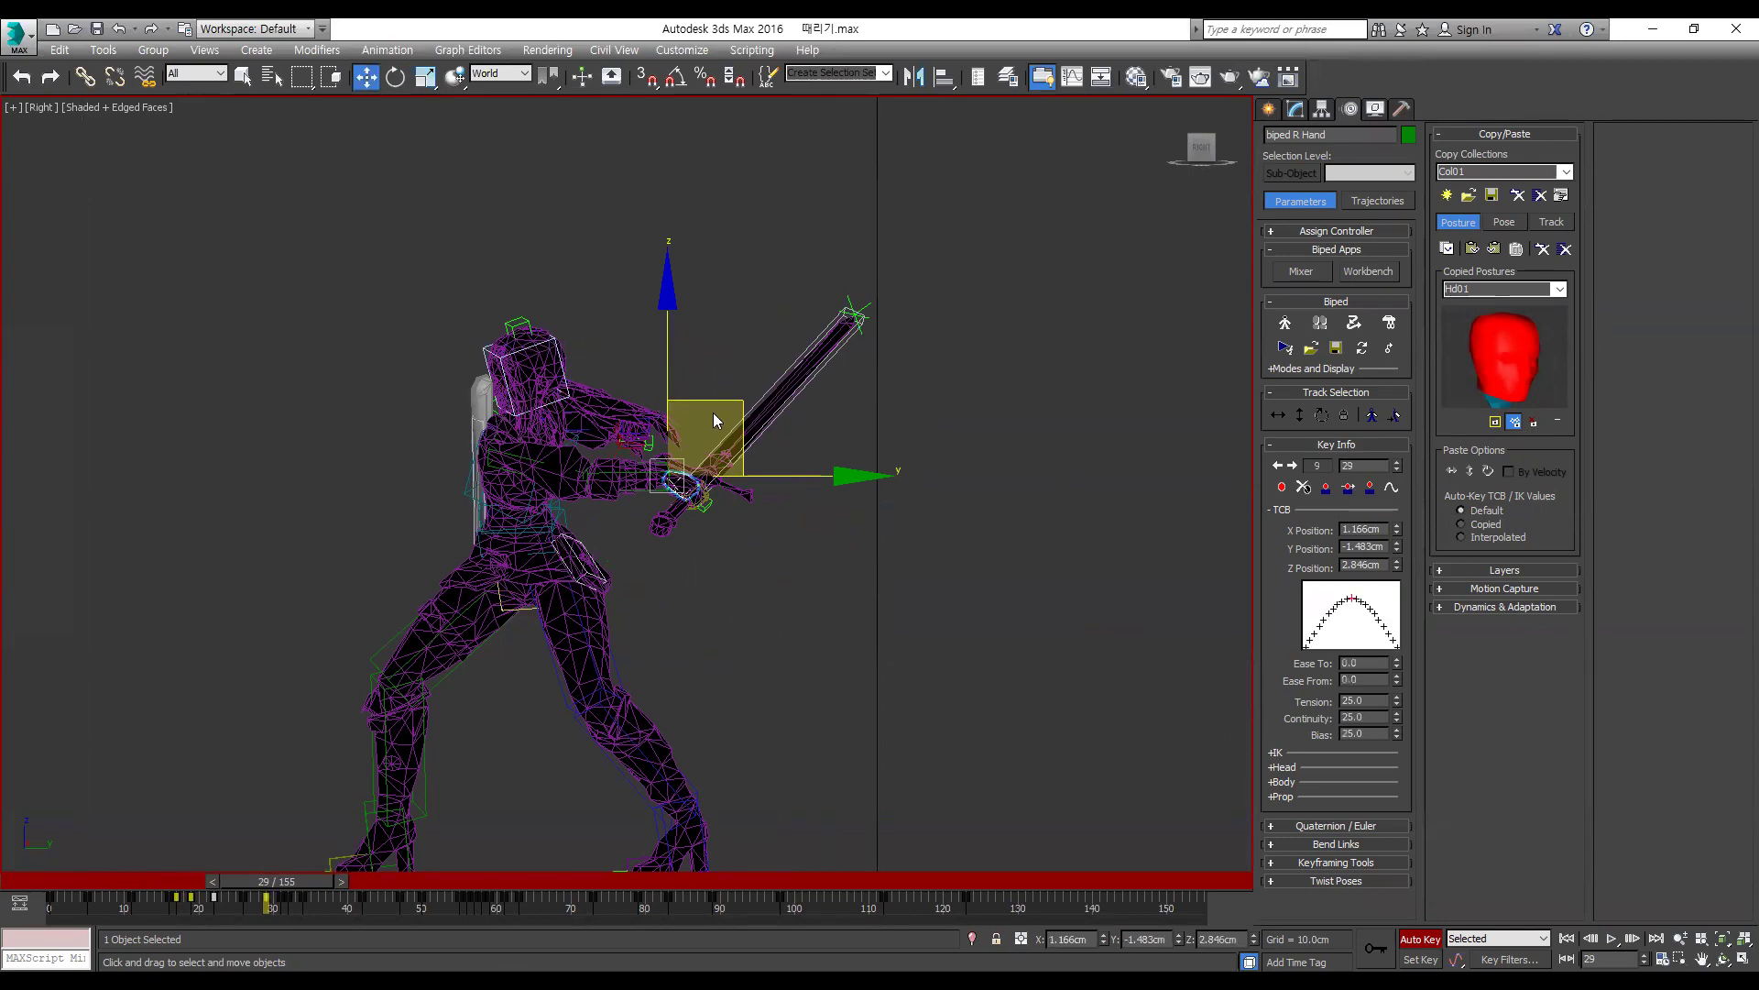
pyautogui.moveTo(725, 404); pyautogui.dragTo(719, 519)
pyautogui.press(',')
pyautogui.press('.')
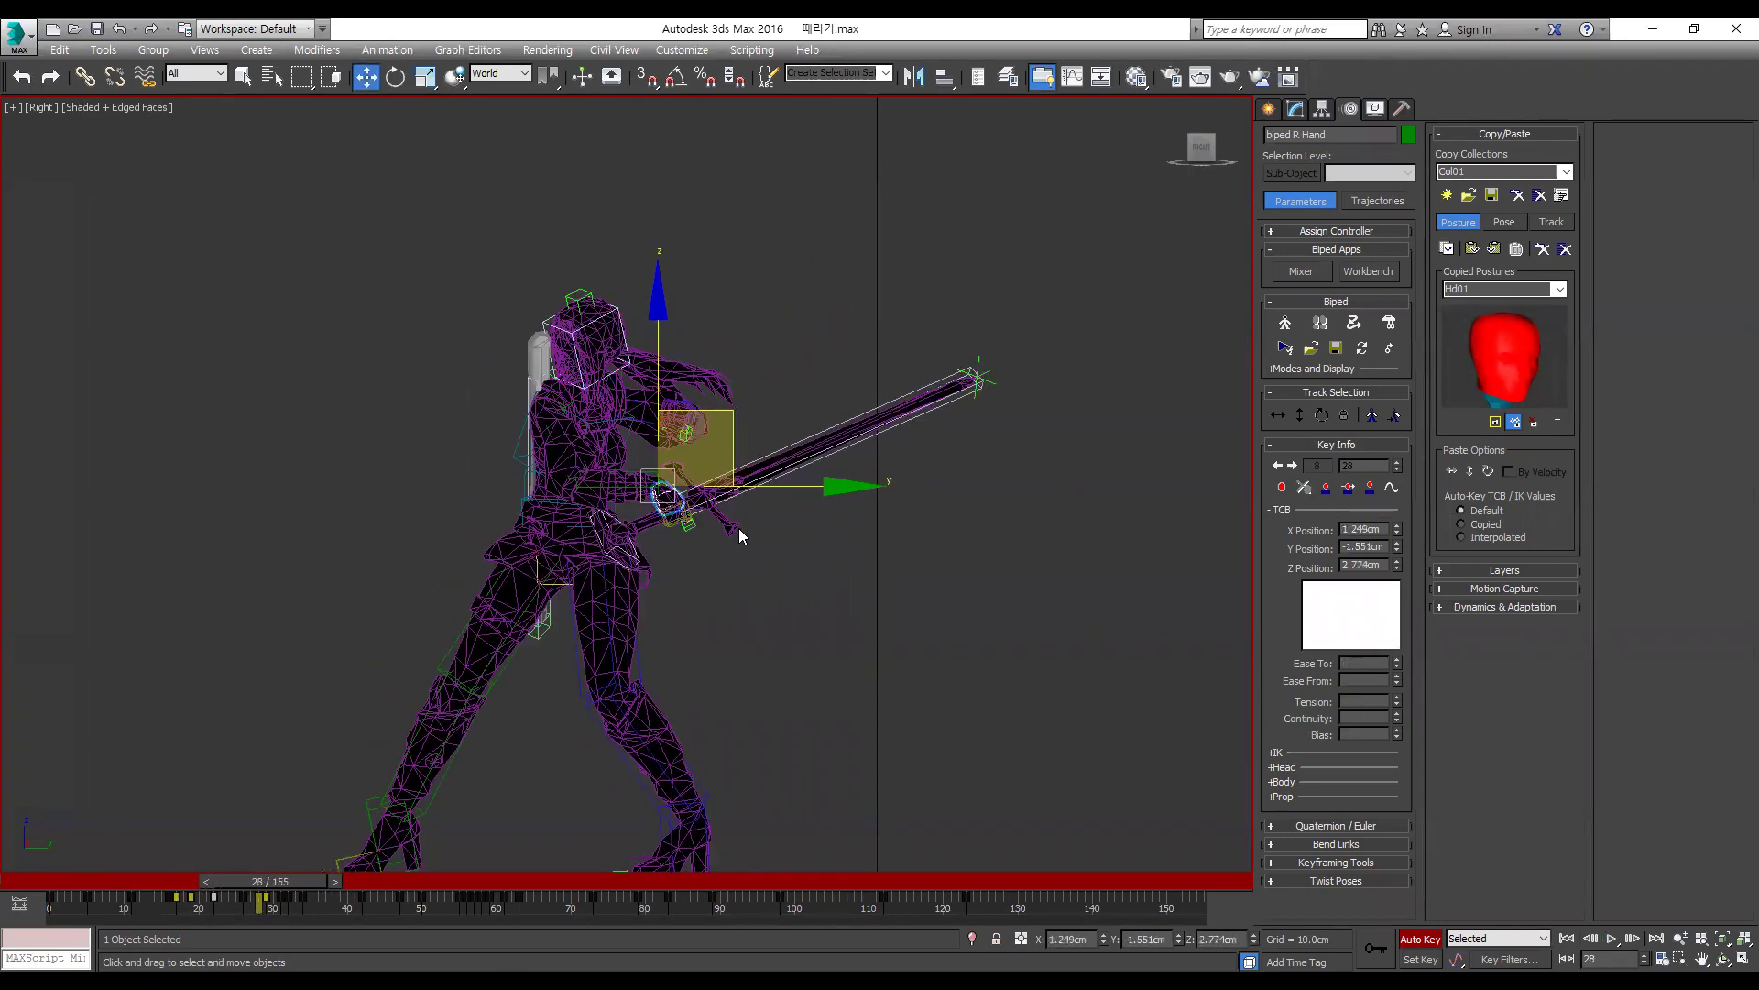
pyautogui.press(',')
pyautogui.press(',')
pyautogui.press(',')
pyautogui.press('.')
pyautogui.press('.')
pyautogui.press('.')
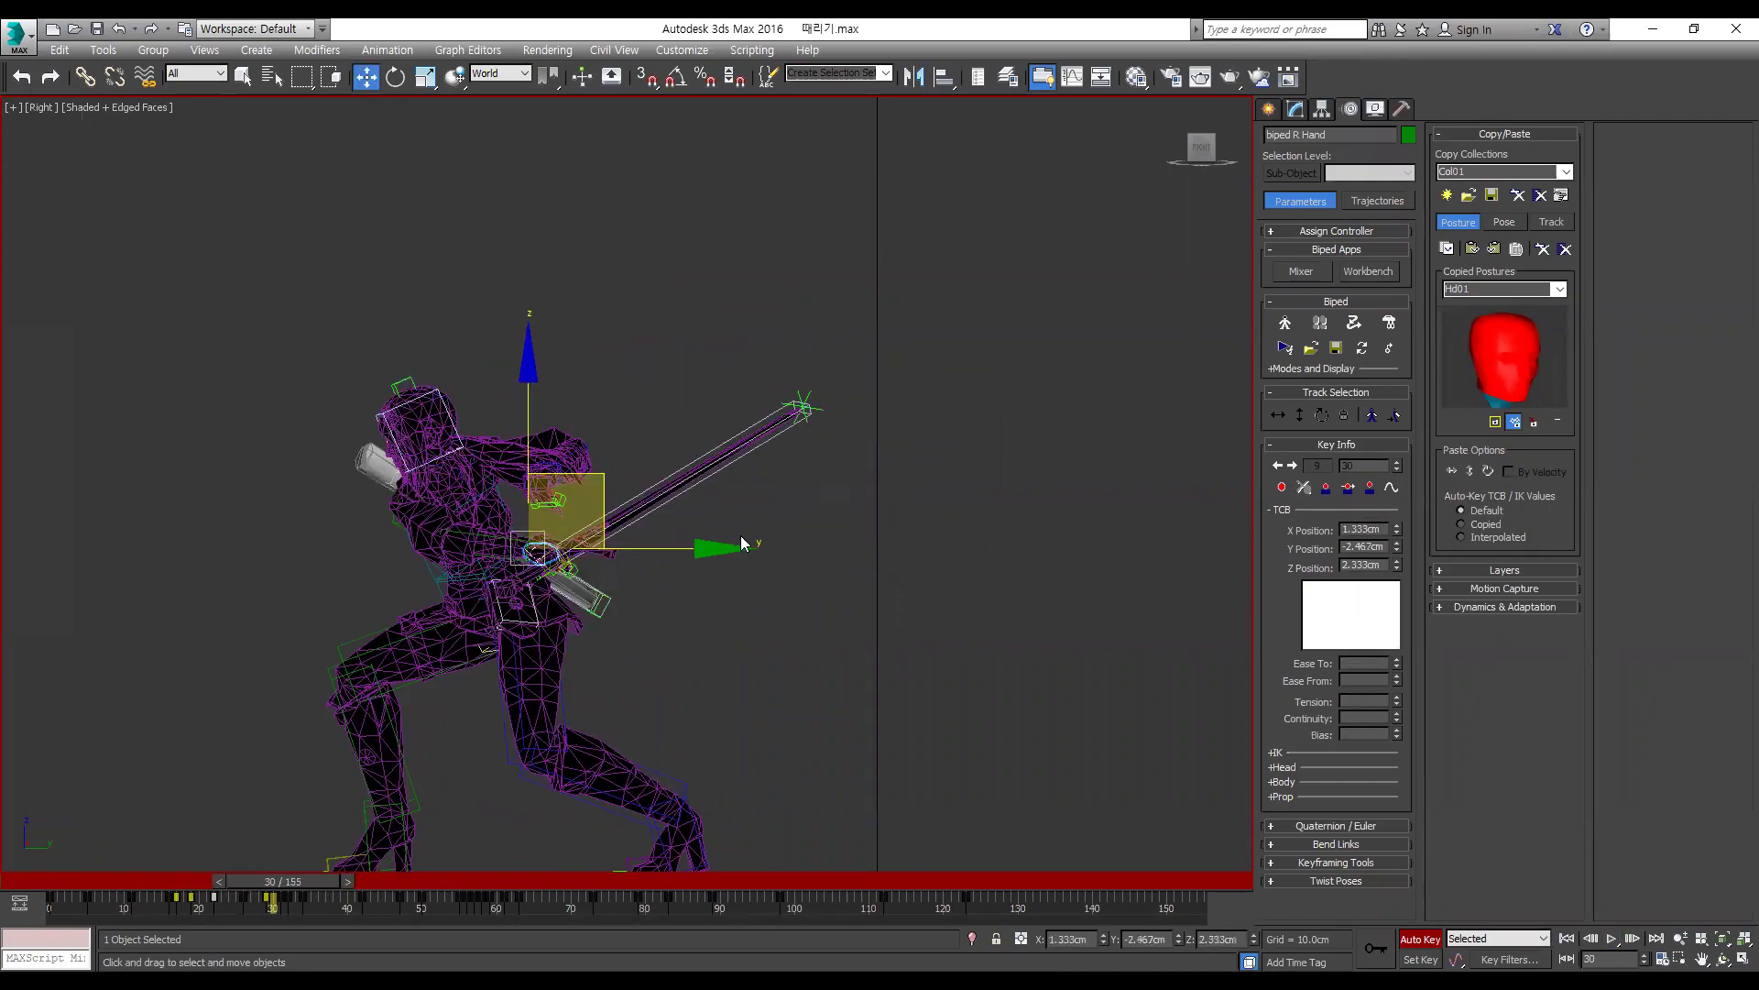
# Step: Replay the sword attack from its start in the Right view and again in the Top view
pyautogui.press(',')
pyautogui.press(',')
pyautogui.press(',')
pyautogui.press(',')
pyautogui.click(154, 883)
pyautogui.press('/')
pyautogui.click(154, 883)
pyautogui.keyDown('alt'); pyautogui.moveTo(606, 616); pyautogui.dragTo(482, 653, button='middle'); pyautogui.keyUp('alt')
pyautogui.press('t')
pyautogui.scroll(5, 574, 561)
pyautogui.scroll(7, 456, 676)
pyautogui.press('/')
pyautogui.press('/')
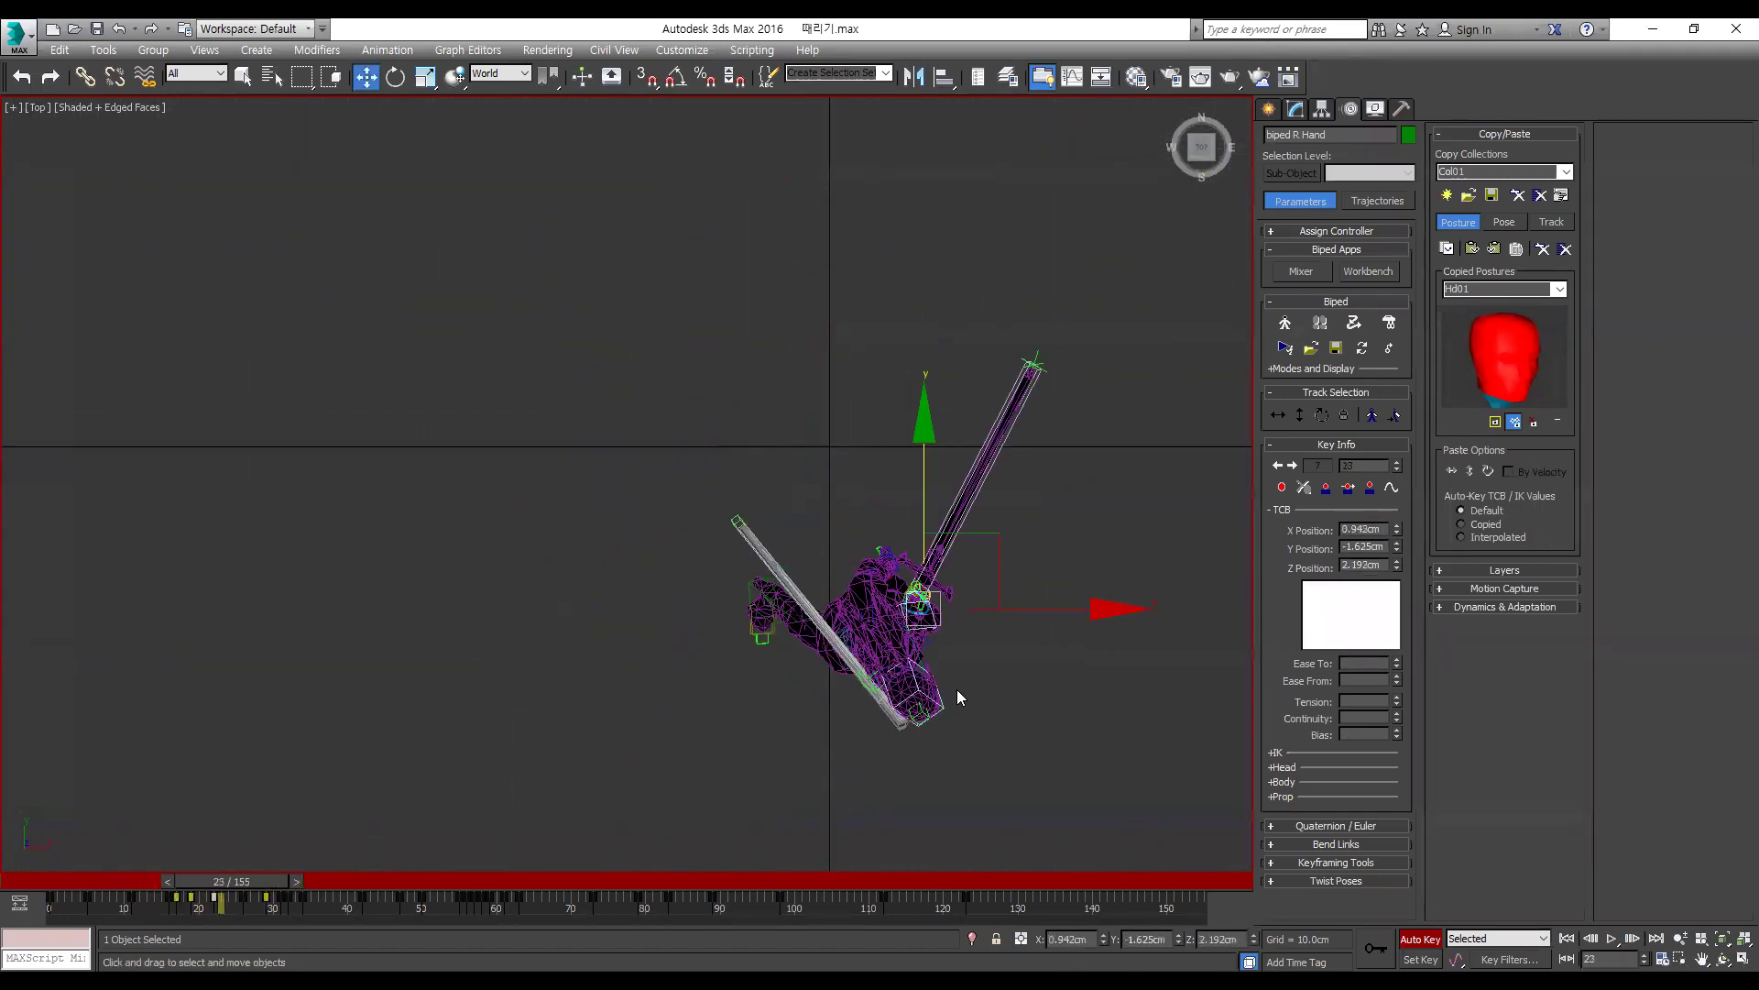
# Step: Replay the attack in the Top view and examine the sword's path frame by frame up to frame 25
pyautogui.moveTo(907, 678); pyautogui.dragTo(642, 513, button='middle')
pyautogui.click(154, 878)
pyautogui.press('/')
pyautogui.click(154, 878)
pyautogui.press('/')
pyautogui.press('.')
pyautogui.press('.')
pyautogui.press('.')
pyautogui.press(',')
pyautogui.press(',')
pyautogui.press(',')
pyautogui.press(',')
pyautogui.press('.')
pyautogui.press('.')
pyautogui.press('.')
pyautogui.press('.')
pyautogui.press('.')
pyautogui.press('.')
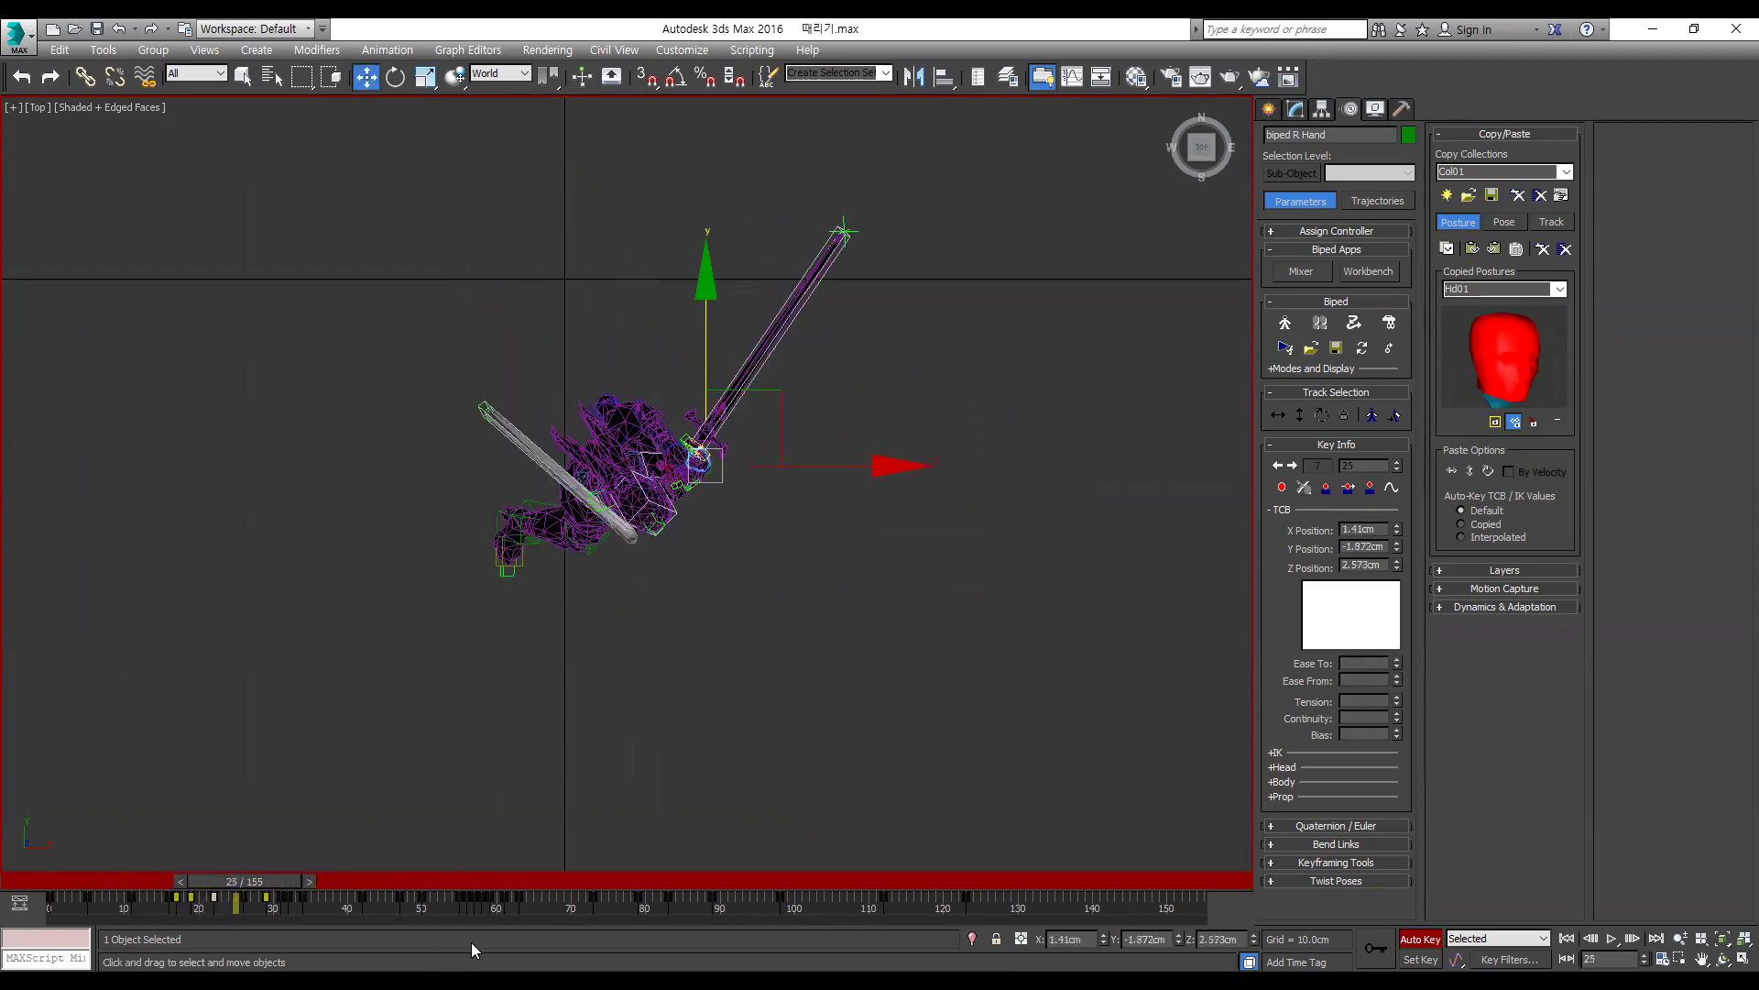
# Step: Delete the right hand's key at frame 26 and replay the swing in the Top view
pyautogui.press('.')
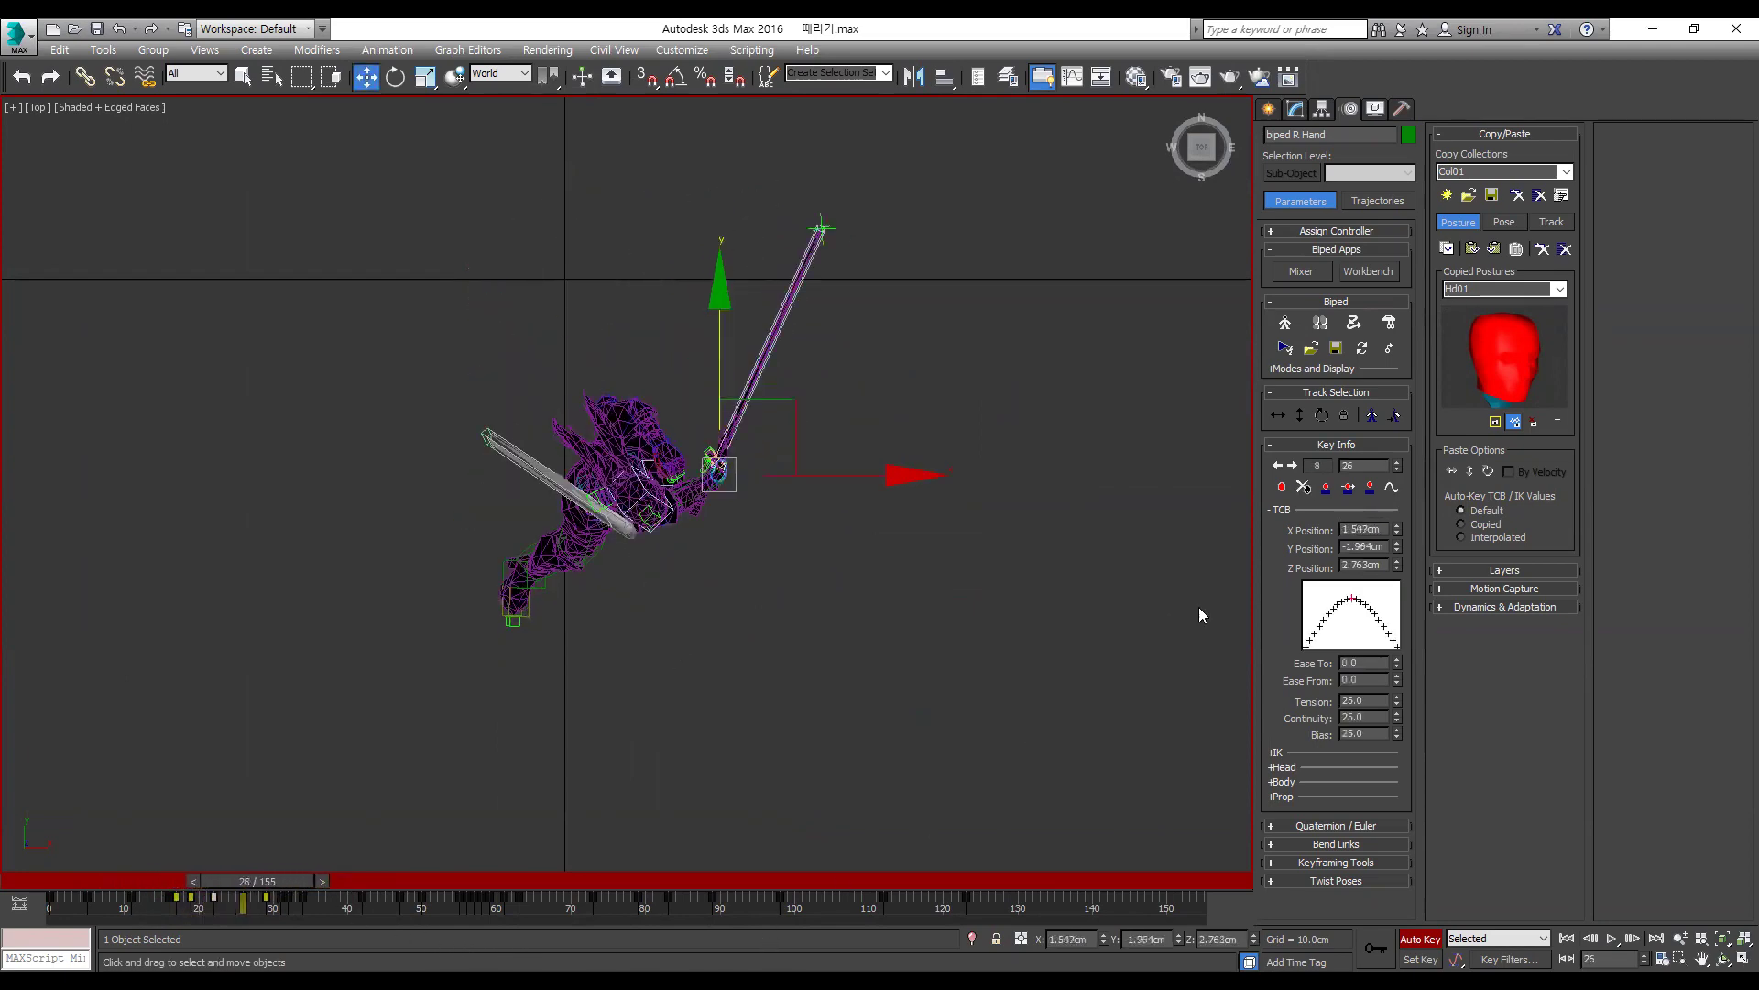
pyautogui.press('.')
pyautogui.press('.')
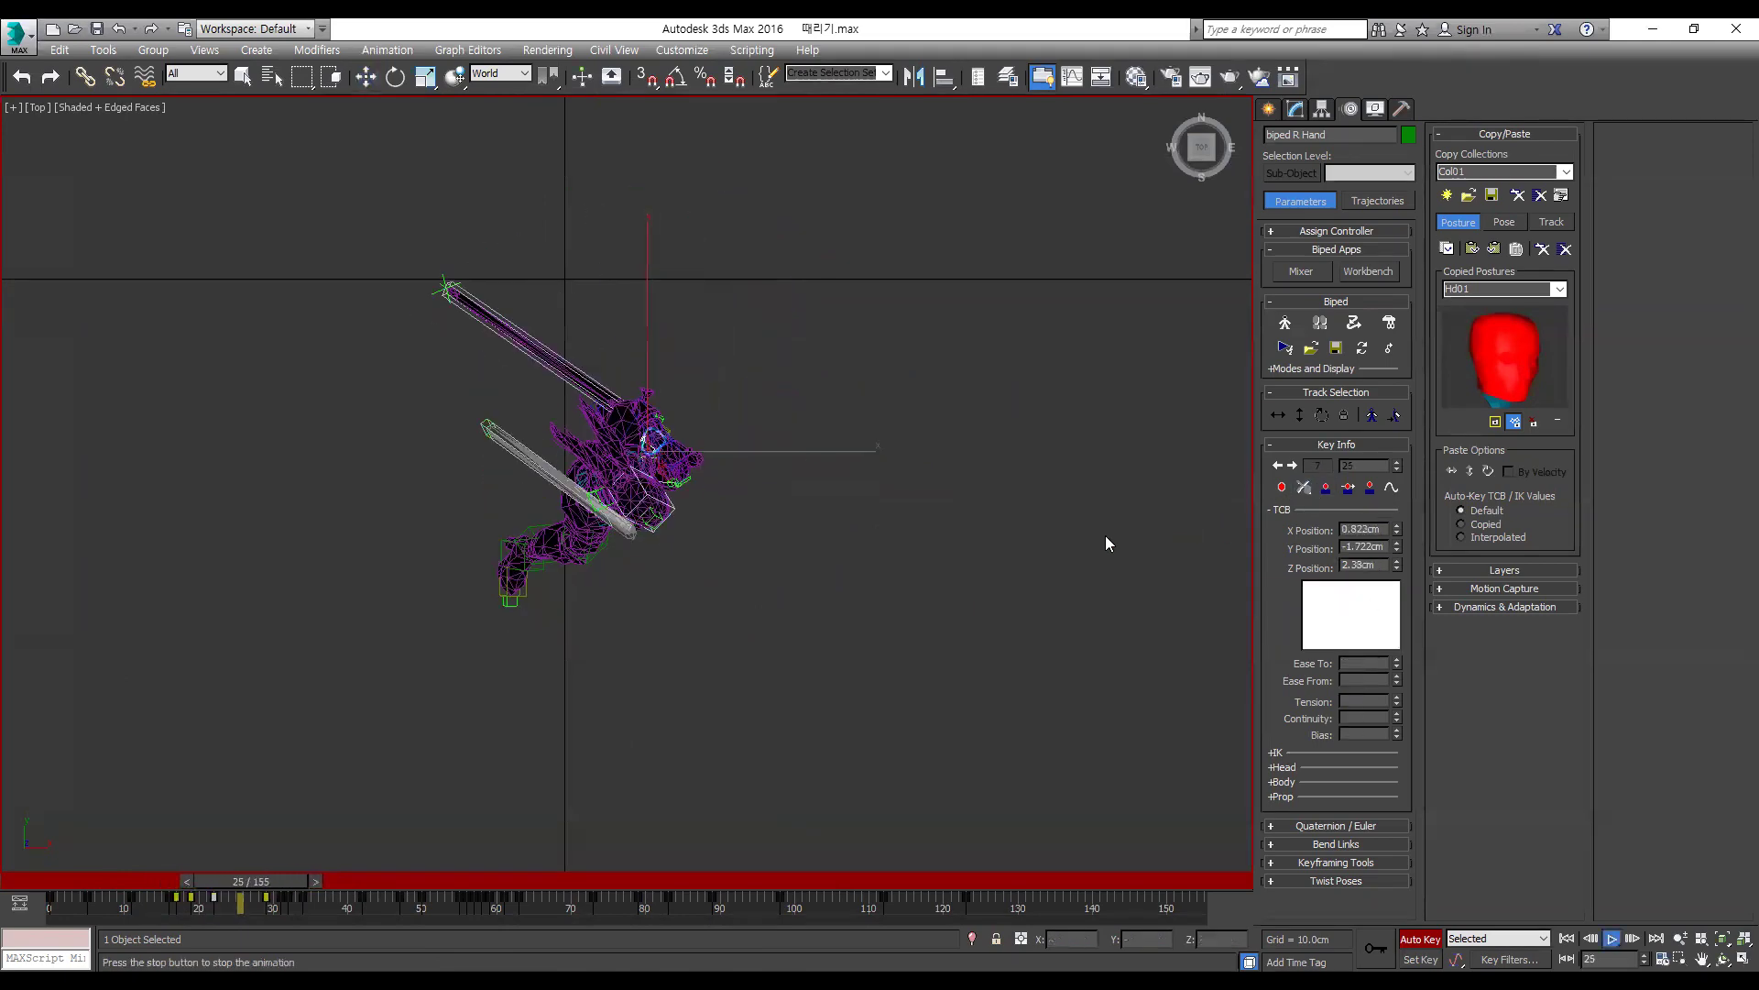
pyautogui.press('.')
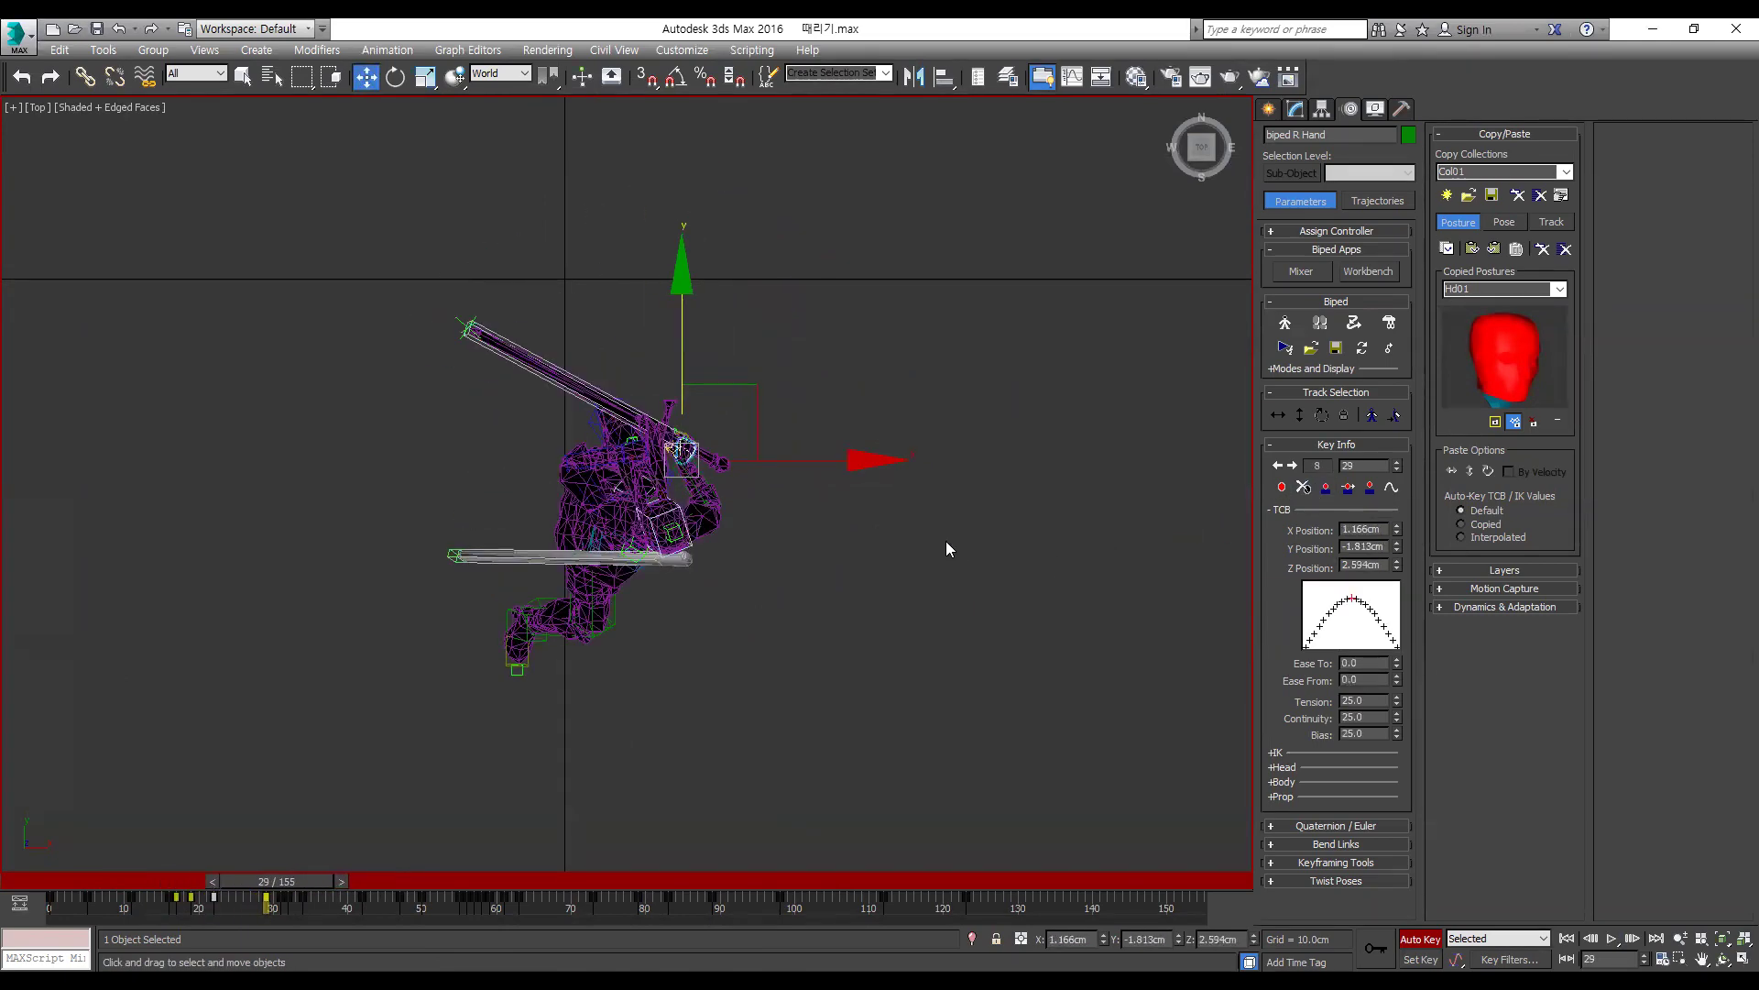
# Step: Move the right hand's frame 29 key to frame 28 and replay the swing in the Top view
pyautogui.press(',')
pyautogui.press(',')
pyautogui.press(',')
pyautogui.press('.')
pyautogui.press('.')
pyautogui.press('.')
pyautogui.press(',')
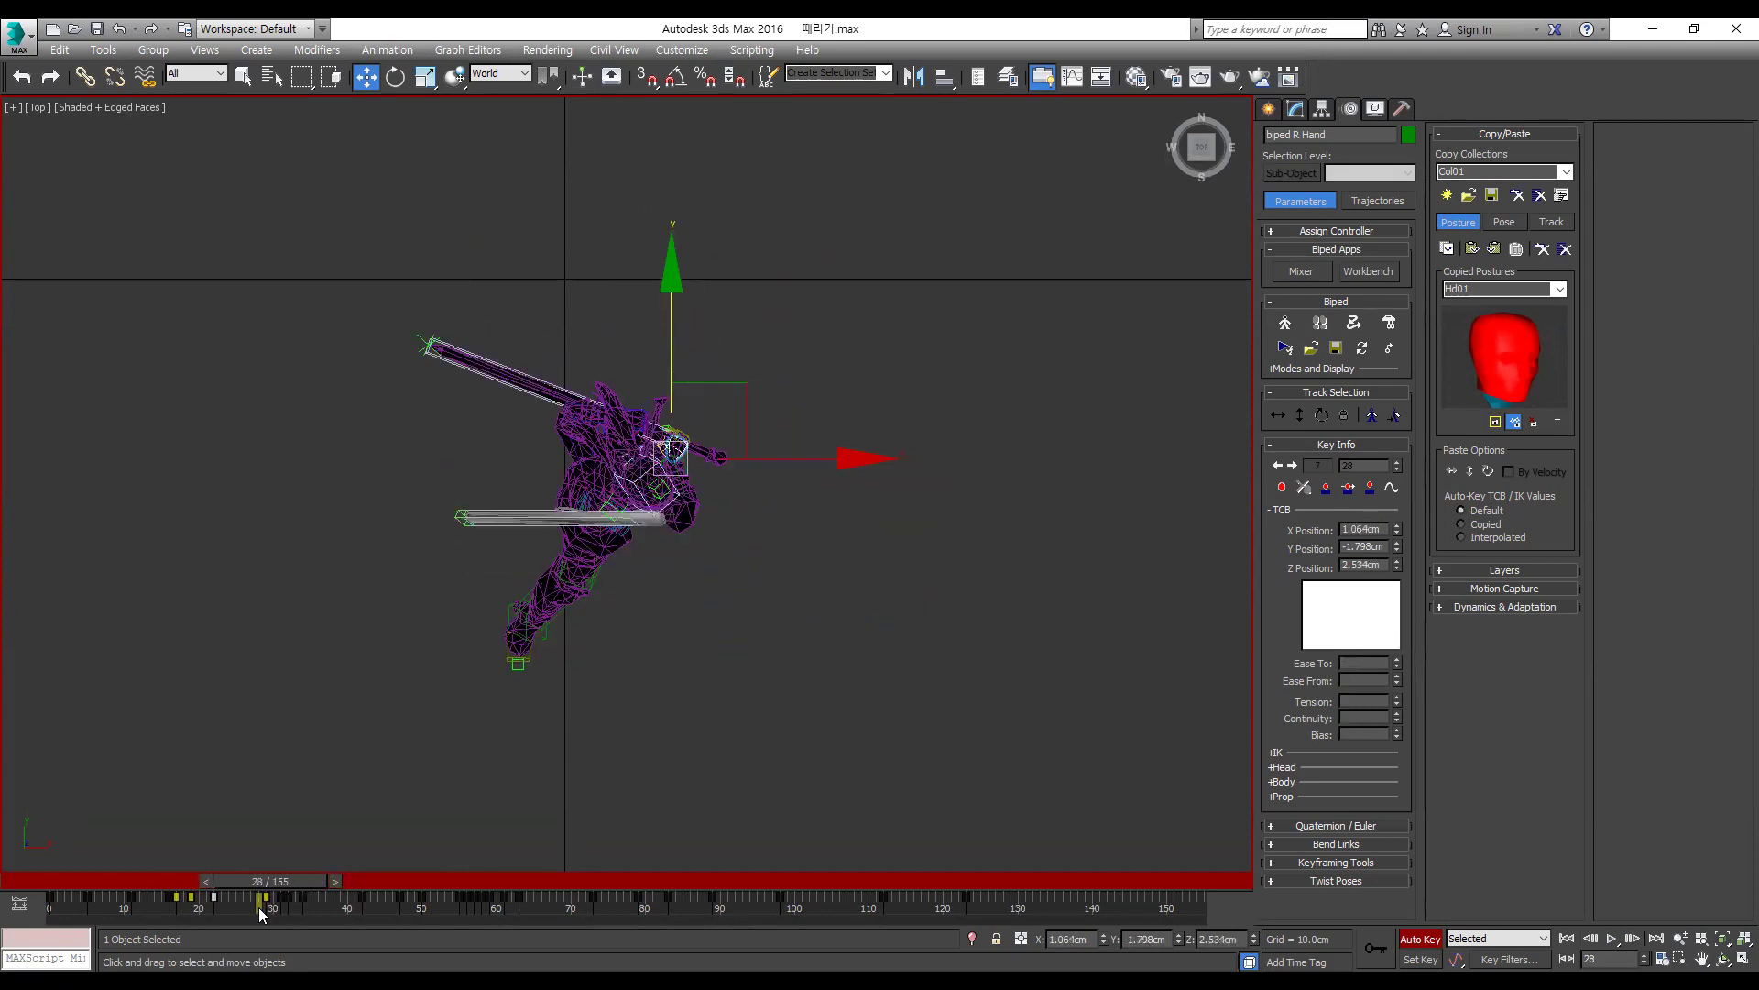
pyautogui.press('/')
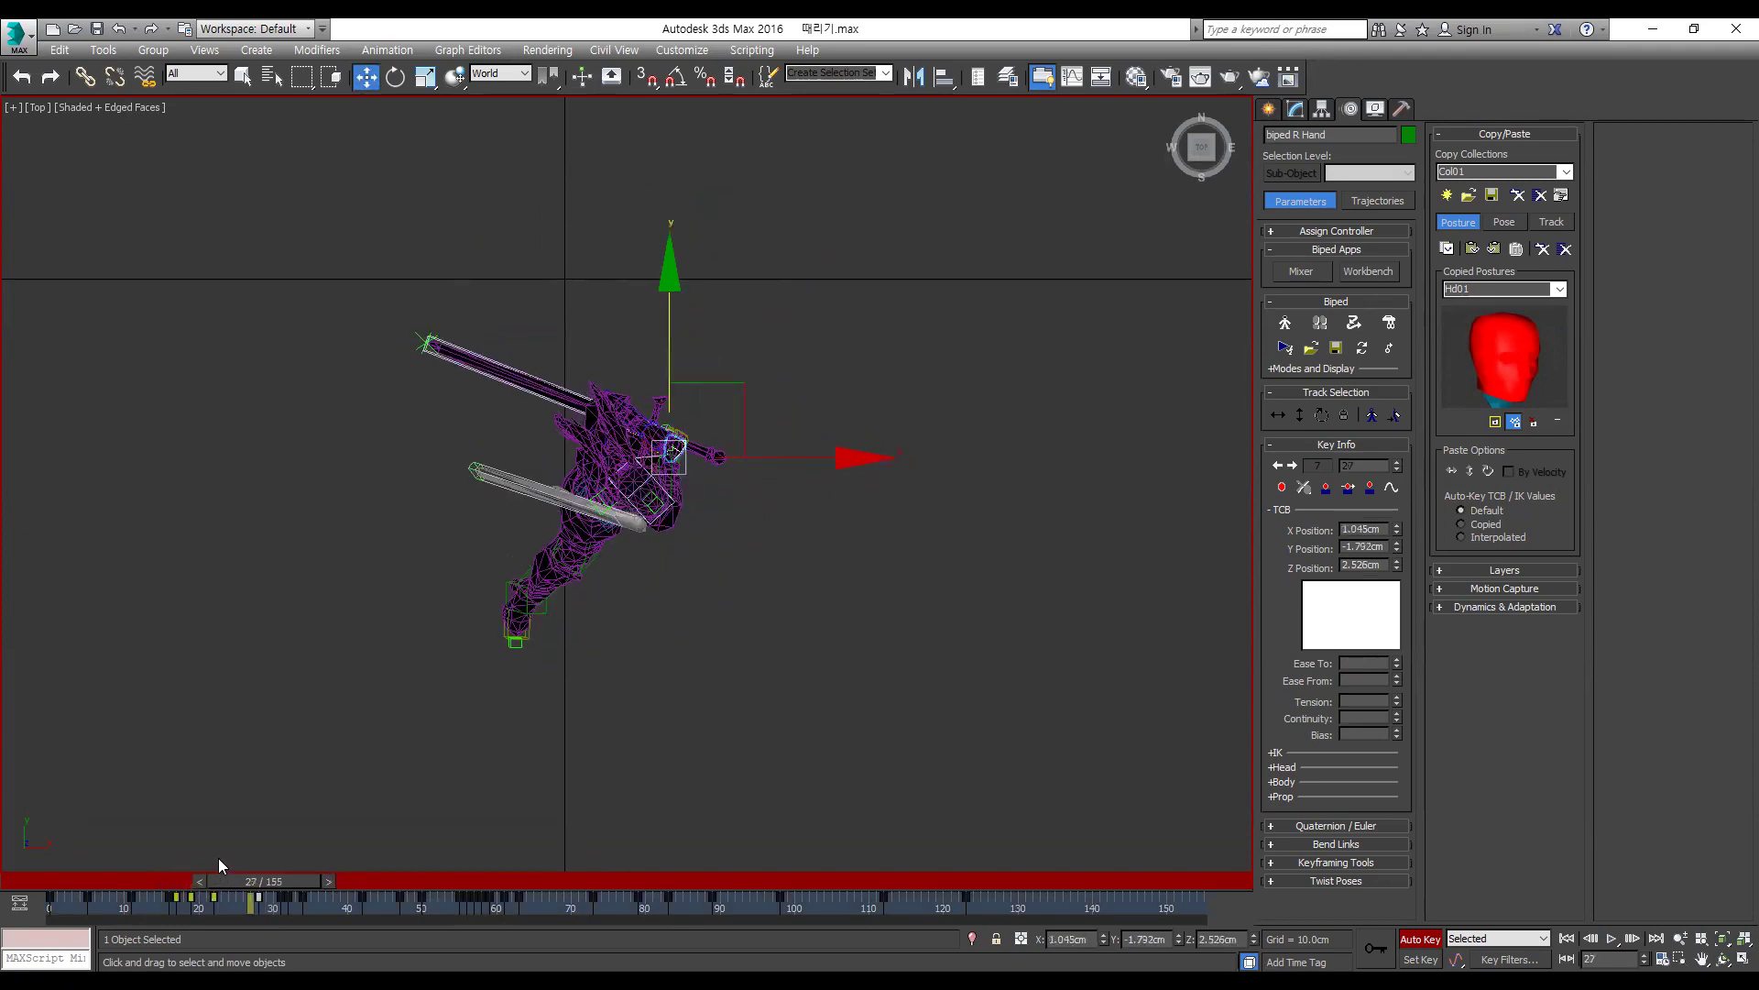
pyautogui.press('/')
# Step: Rotate the right forearm at frame 28 and check the arm pose against the neighbouring frames
pyautogui.press('e')
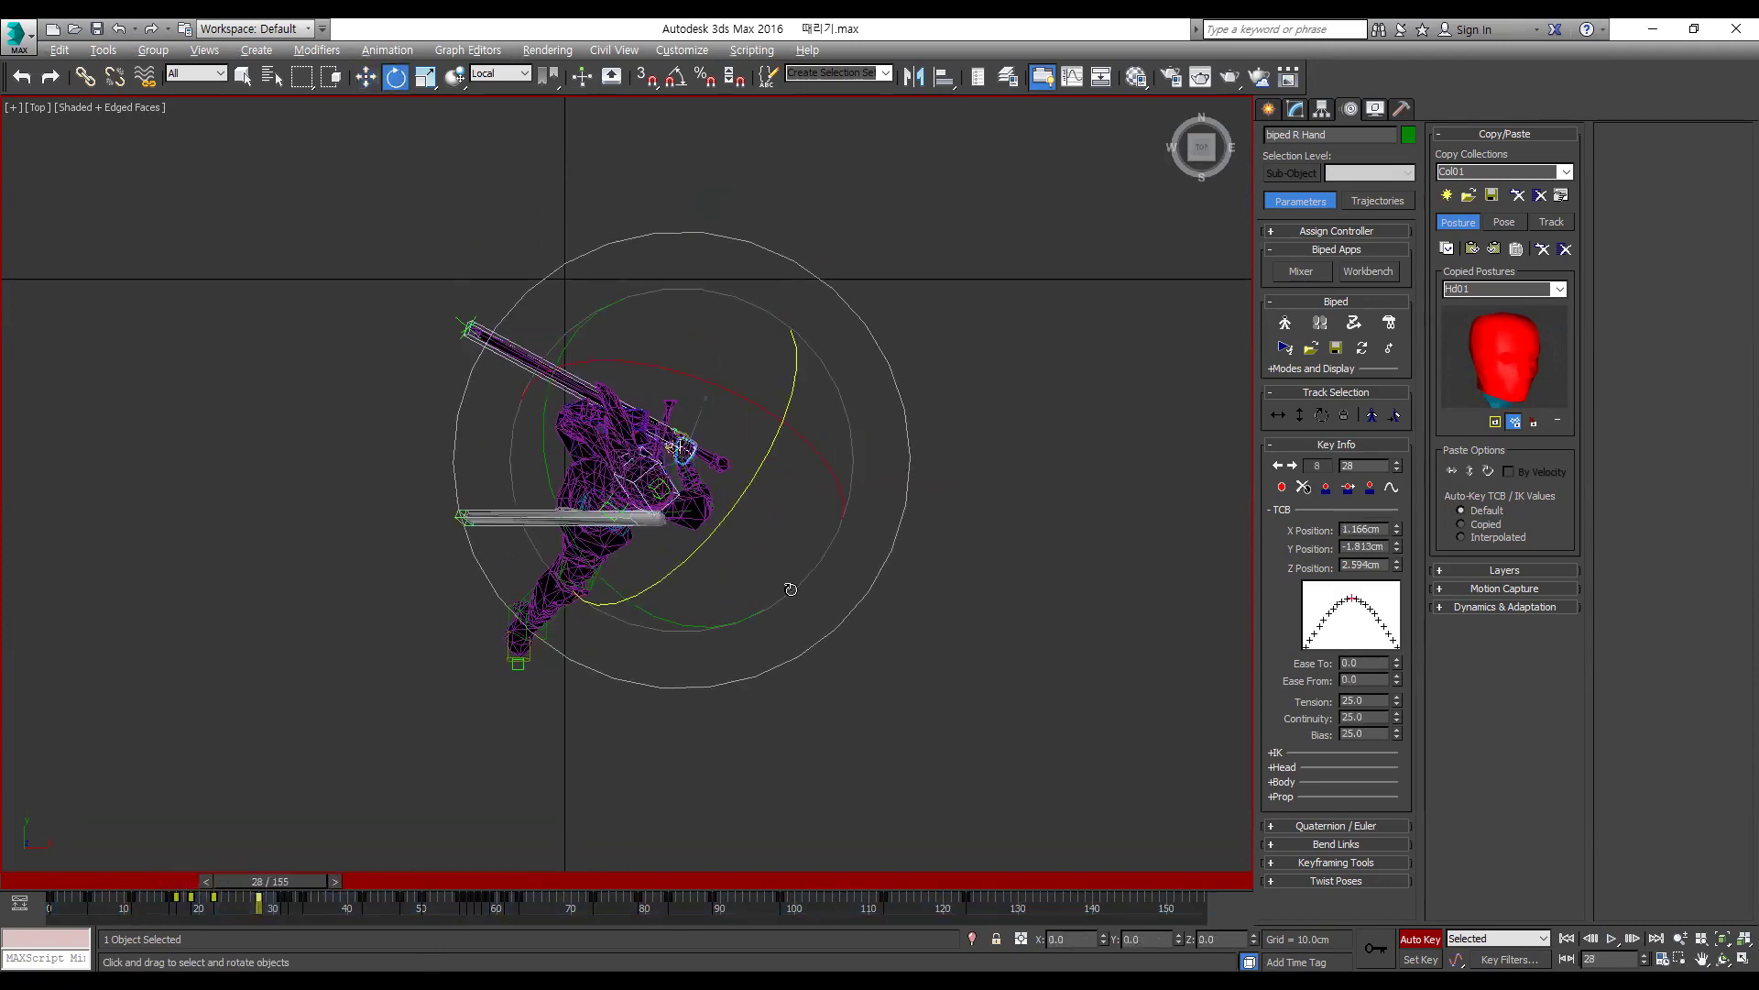
pyautogui.keyDown('alt'); pyautogui.moveTo(799, 596); pyautogui.dragTo(629, 522, button='middle'); pyautogui.keyUp('alt')
pyautogui.scroll(5, 653, 396)
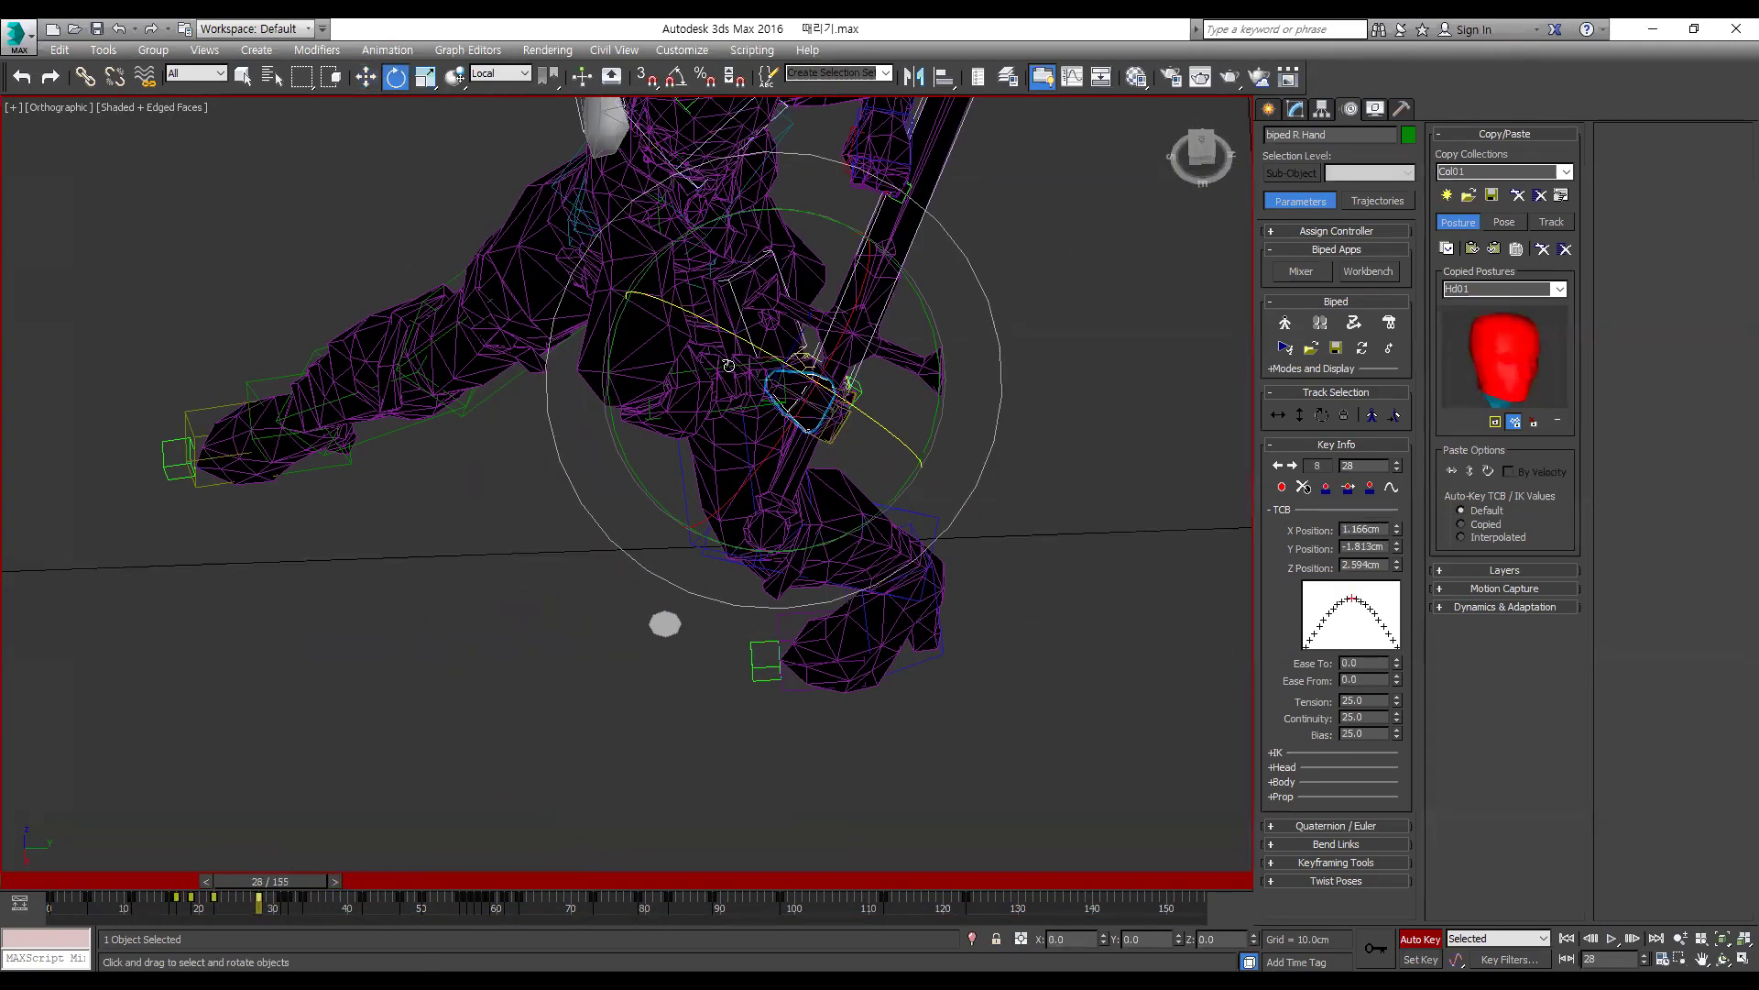
pyautogui.click(729, 367)
pyautogui.keyDown('alt'); pyautogui.moveTo(728, 366); pyautogui.dragTo(813, 400, button='middle'); pyautogui.keyUp('alt')
pyautogui.moveTo(866, 367); pyautogui.dragTo(857, 416)
pyautogui.press(',')
pyautogui.press(',')
pyautogui.press('.')
pyautogui.press('.')
pyautogui.press('.')
# Step: Examine the right arm and sword through the swing and its recovery from an angled overhead view, forward and backward around frame 32
pyautogui.scroll(-3, 591, 548)
pyautogui.keyDown('alt'); pyautogui.moveTo(591, 548); pyautogui.dragTo(615, 666, button='middle'); pyautogui.keyUp('alt')
pyautogui.press('.')
pyautogui.press('.')
pyautogui.press('.')
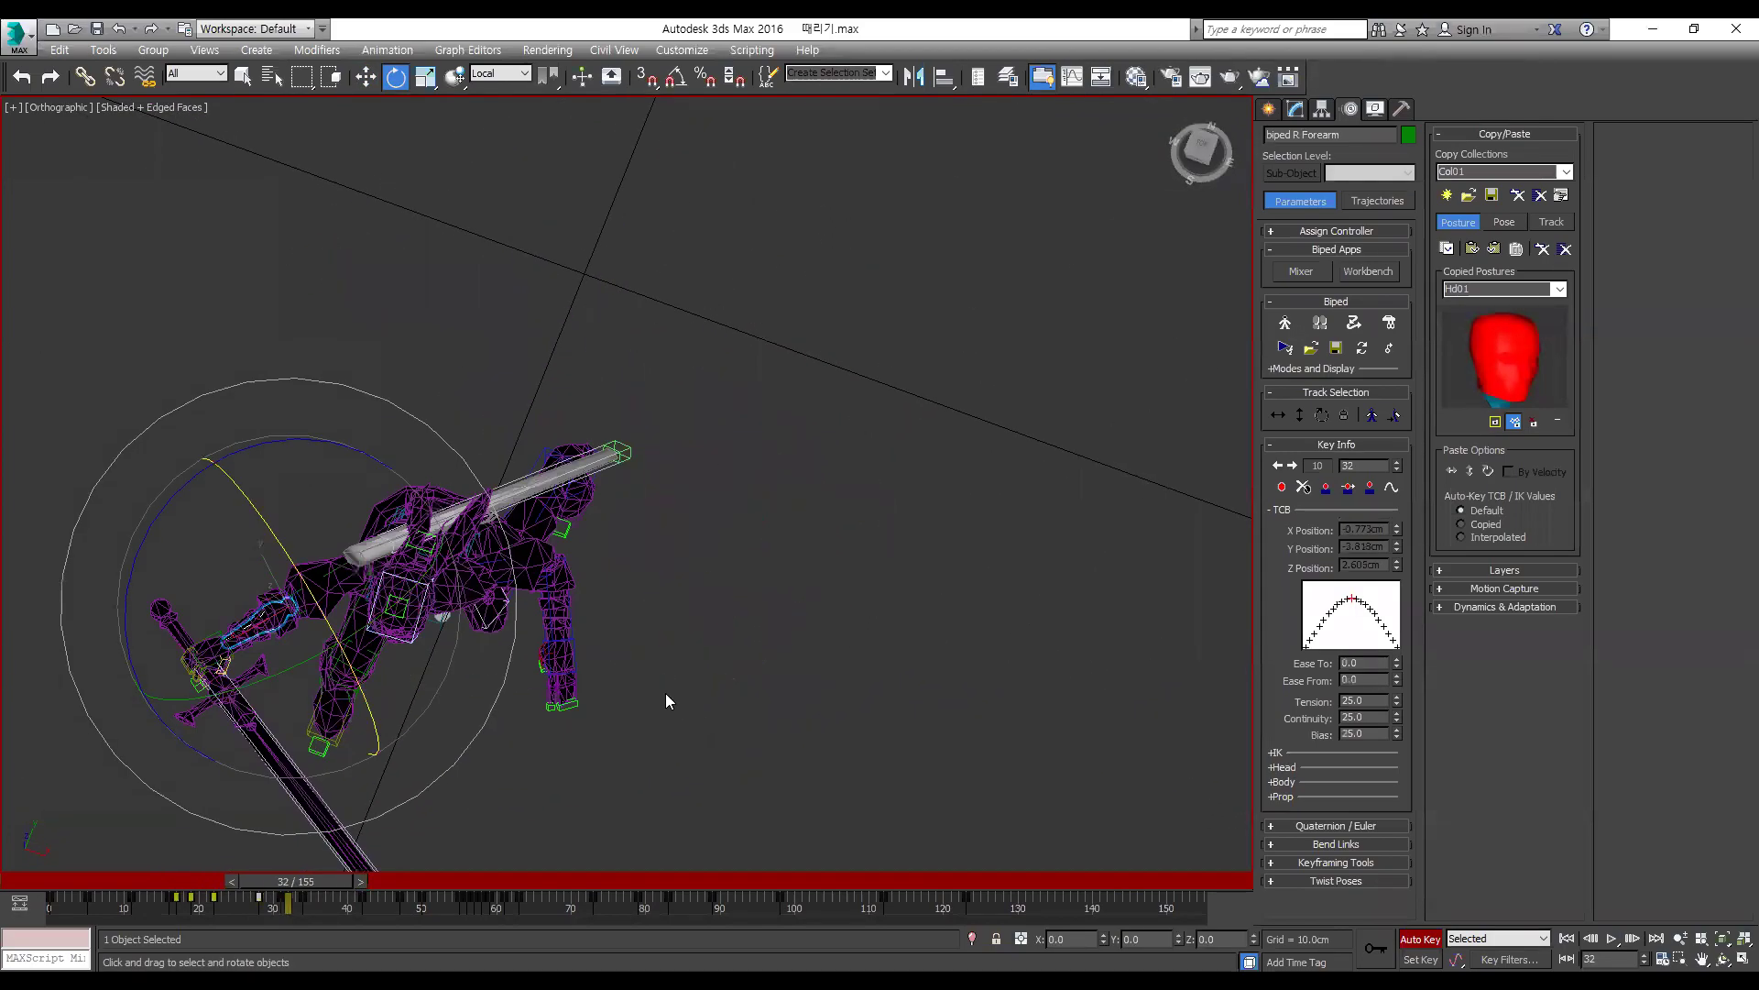
pyautogui.press(',')
pyautogui.press(',')
pyautogui.press(',')
pyautogui.press(',')
pyautogui.press(',')
pyautogui.press(',')
pyautogui.press(',')
pyautogui.press(',')
pyautogui.press(',')
pyautogui.press(',')
pyautogui.press('.')
pyautogui.press('.')
pyautogui.press('.')
pyautogui.press('.')
pyautogui.press('.')
pyautogui.press('.')
pyautogui.press('.')
pyautogui.press('.')
pyautogui.press('.')
pyautogui.press('.')
pyautogui.press('.')
pyautogui.press('.')
pyautogui.press('.')
pyautogui.press(',')
pyautogui.press(',')
pyautogui.press(',')
pyautogui.press(',')
pyautogui.press(',')
pyautogui.press(',')
pyautogui.press(',')
pyautogui.press(',')
pyautogui.press(',')
pyautogui.press(',')
pyautogui.press(',')
pyautogui.press(',')
pyautogui.press(',')
pyautogui.press(',')
pyautogui.press(',')
pyautogui.press(',')
pyautogui.press(',')
pyautogui.press(',')
pyautogui.press(',')
pyautogui.press(',')
# Step: Replay the whole attack from the side in the Right view
pyautogui.press('l')
pyautogui.moveTo(825, 710); pyautogui.dragTo(429, 584, button='middle')
pyautogui.moveTo(383, 681); pyautogui.dragTo(627, 640, button='middle')
pyautogui.press('v')
pyautogui.press('r')
pyautogui.press('/')
pyautogui.press('/')
pyautogui.press(',')
# Step: Examine the start of the upward swing in the Right view up to frame 22
pyautogui.moveTo(149, 880); pyautogui.dragTo(169, 893)
pyautogui.press('.')
pyautogui.press('.')
pyautogui.press('.')
pyautogui.press('.')
pyautogui.press('.')
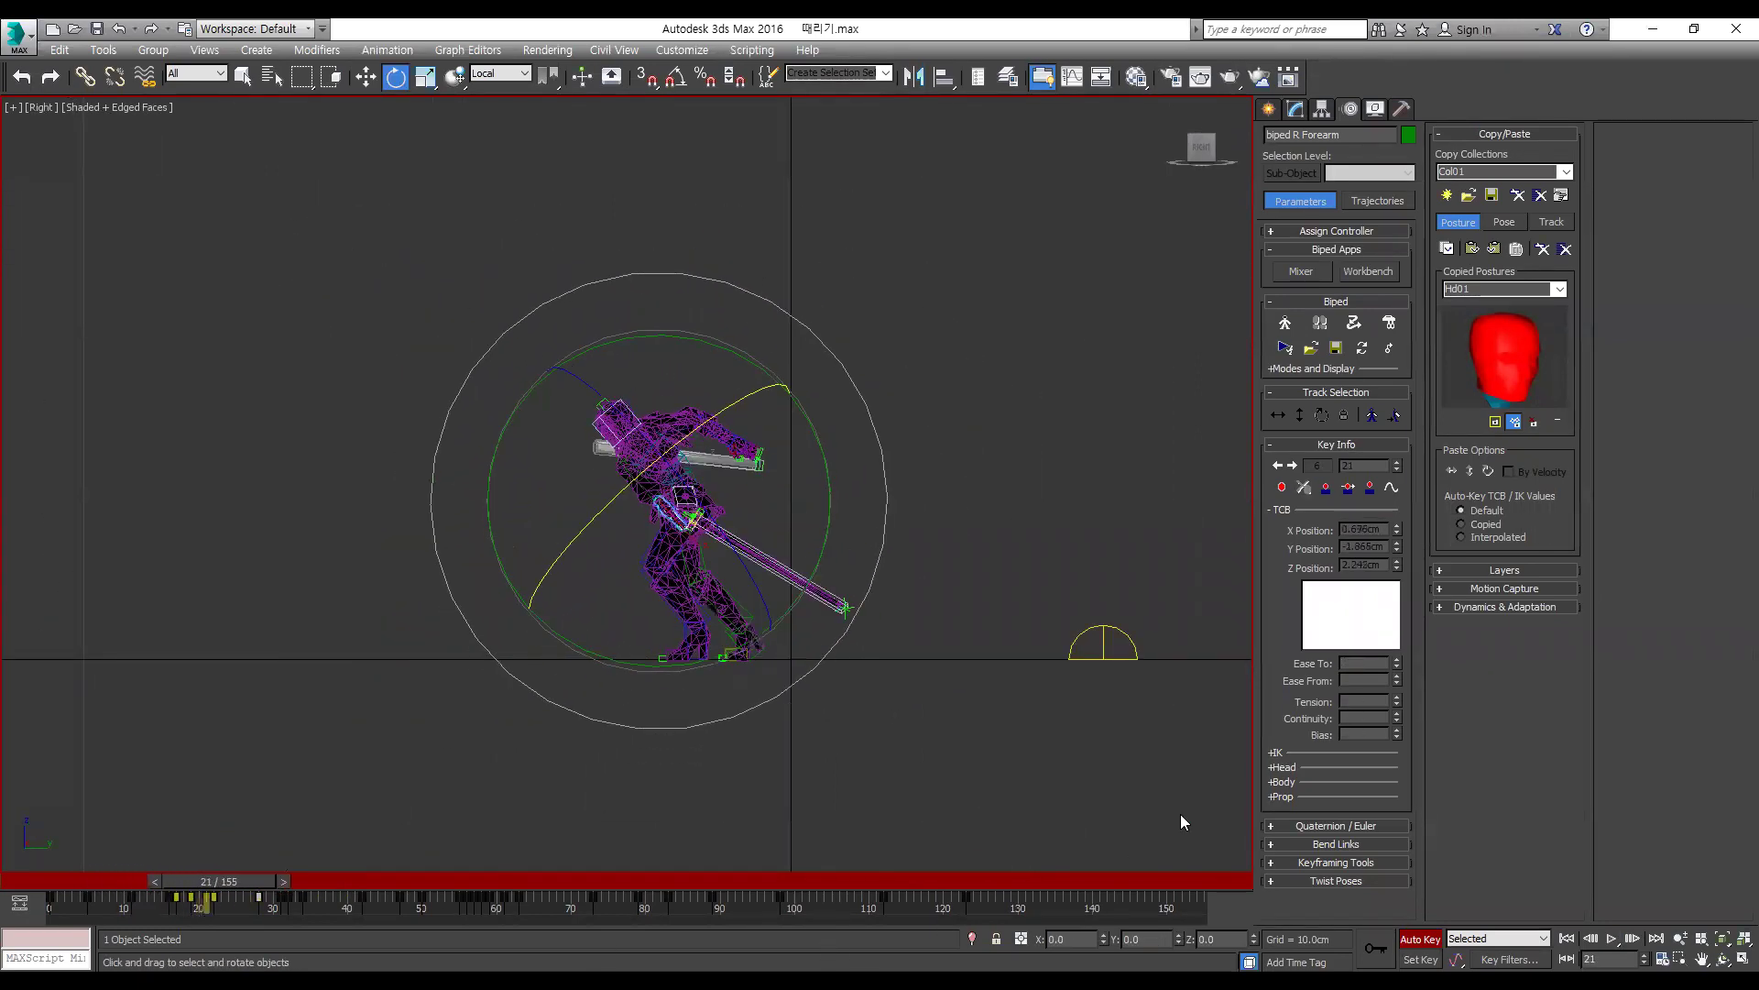
pyautogui.press(',')
pyautogui.press('.')
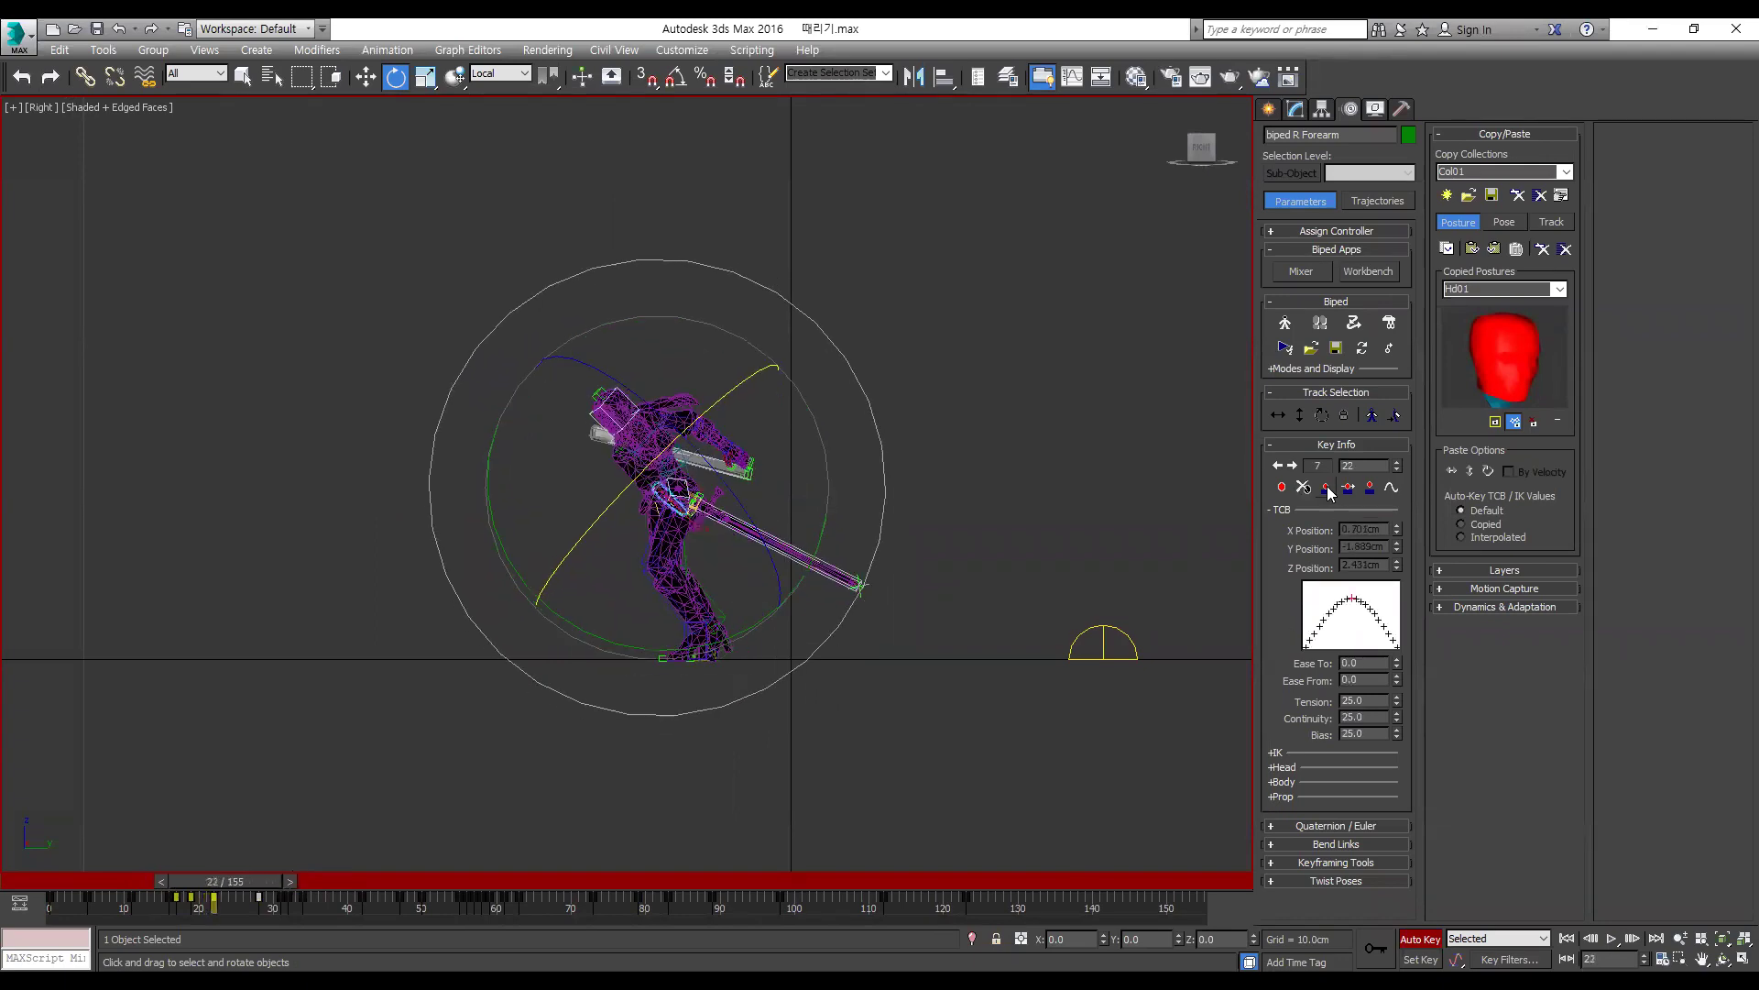
# Step: Check the forearm and sword poses from frame 22 to frame 29, then scrub back and replay the swing
pyautogui.press('.')
pyautogui.press('.')
pyautogui.press('.')
pyautogui.press('.')
pyautogui.press('.')
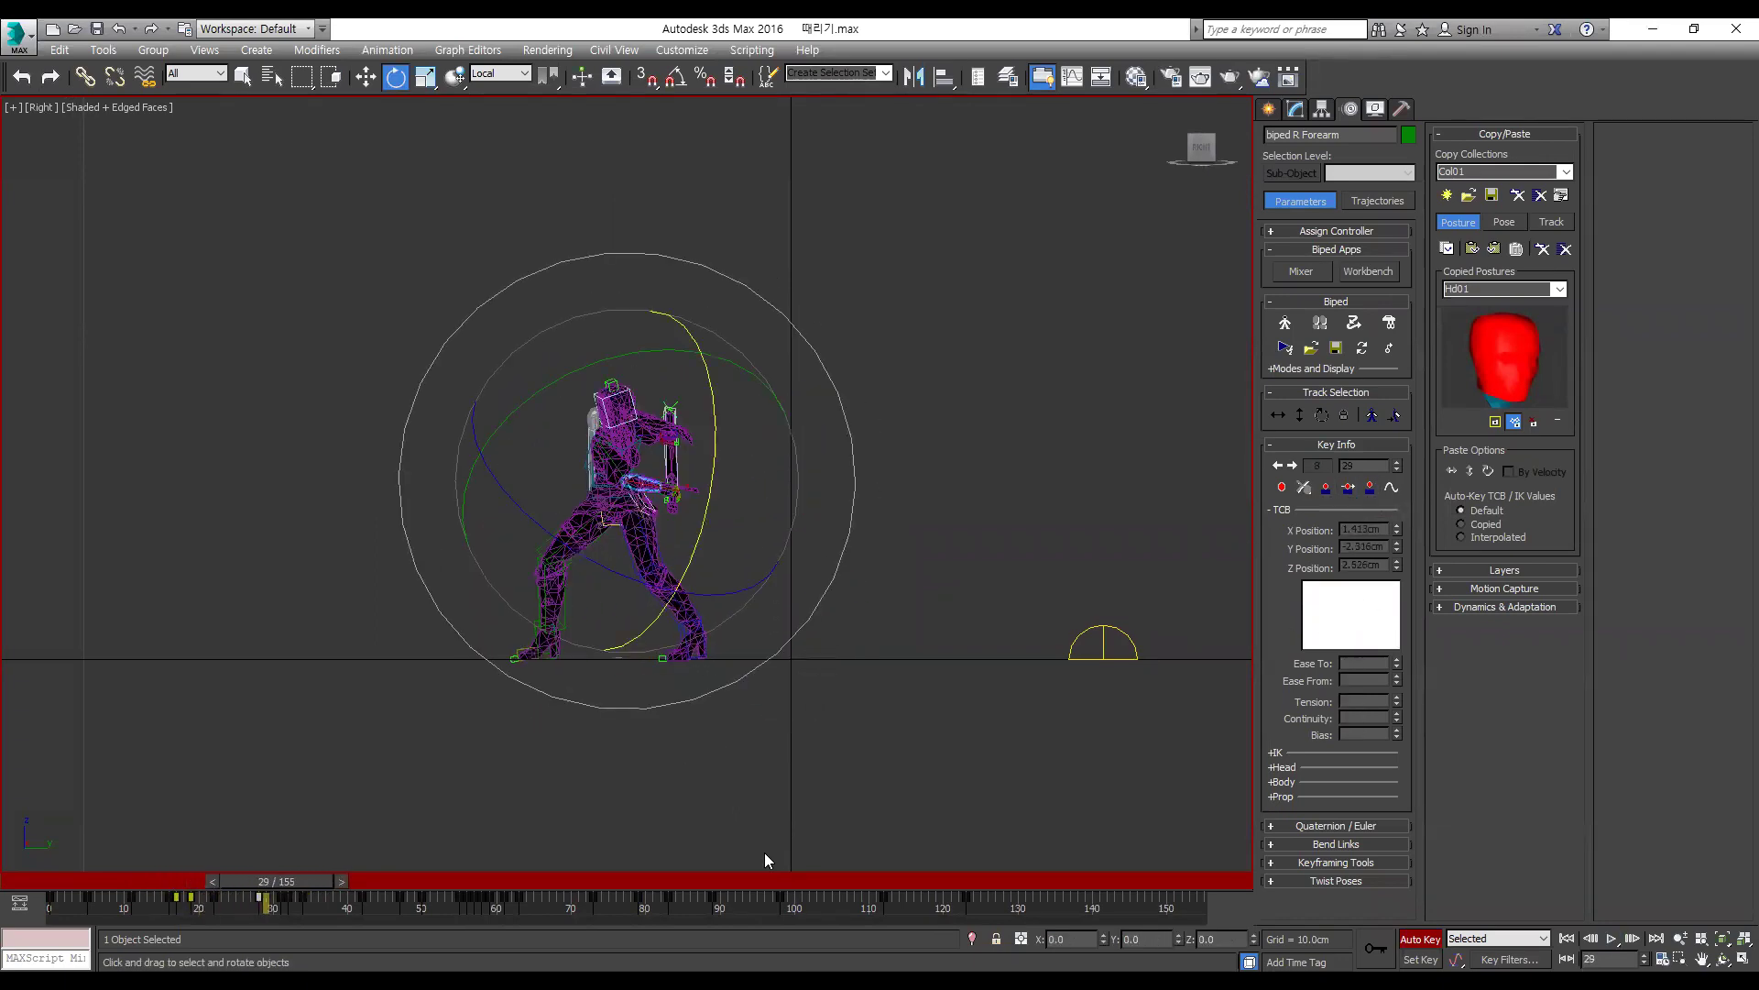
pyautogui.press('.')
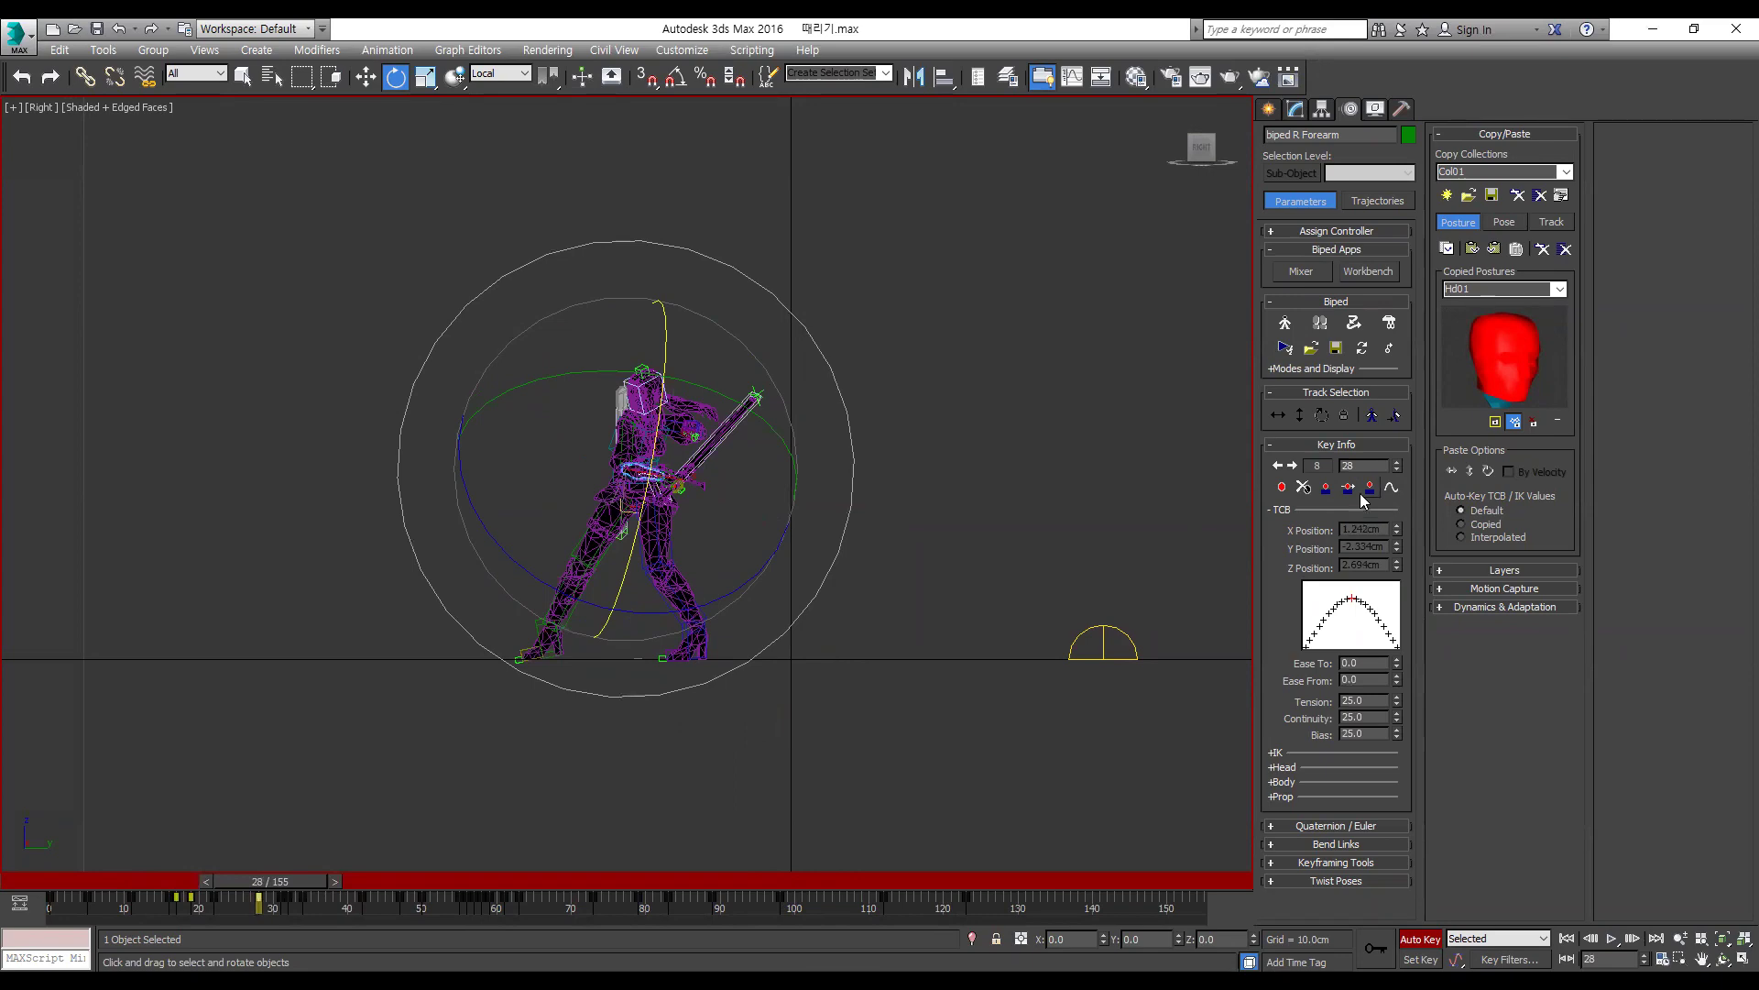
pyautogui.moveTo(212, 880); pyautogui.dragTo(176, 874)
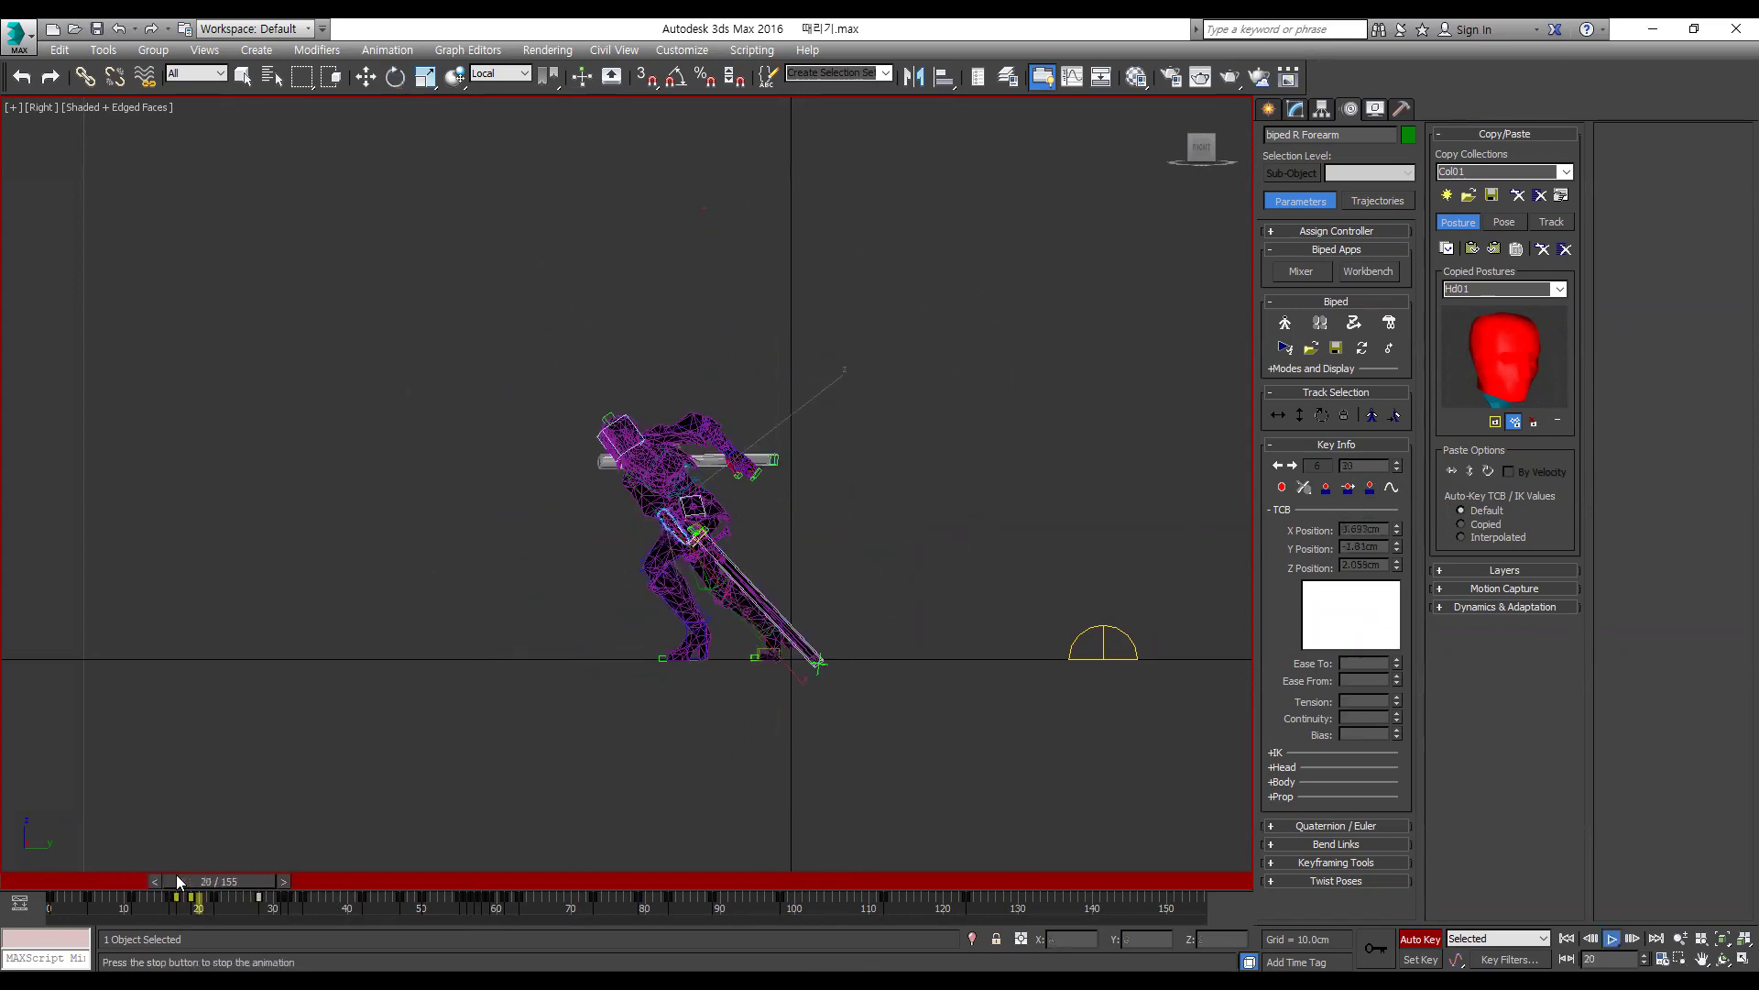
# Step: Check the swing frame by frame and shift the right forearm key at frame 28 to frame 27
pyautogui.press('.')
pyautogui.press(',')
pyautogui.press(',')
pyautogui.press(',')
pyautogui.press(',')
pyautogui.press(',')
pyautogui.press('.')
pyautogui.press('.')
pyautogui.press('.')
pyautogui.press('.')
pyautogui.press('.')
pyautogui.press('.')
pyautogui.moveTo(258, 898); pyautogui.dragTo(258, 898)
# Step: Examine the right forearm and sword spacing frame by frame, back and forth through the upward swing around frame 26
pyautogui.press(',')
pyautogui.press(',')
pyautogui.press(',')
pyautogui.press(',')
pyautogui.press(',')
pyautogui.press(',')
pyautogui.press(',')
pyautogui.press(',')
pyautogui.press(',')
pyautogui.press(',')
pyautogui.press(',')
pyautogui.press(',')
pyautogui.press('.')
pyautogui.press('.')
pyautogui.press('.')
pyautogui.press('.')
pyautogui.press('.')
pyautogui.press('.')
pyautogui.press('.')
pyautogui.press('.')
pyautogui.press('.')
pyautogui.press('.')
pyautogui.press('.')
pyautogui.press('.')
pyautogui.press('.')
pyautogui.press('.')
pyautogui.press('.')
pyautogui.press(',')
pyautogui.press(',')
pyautogui.press(',')
pyautogui.press(',')
pyautogui.press(',')
pyautogui.press(',')
pyautogui.press(',')
pyautogui.press(',')
pyautogui.press(',')
pyautogui.press(',')
pyautogui.press(',')
pyautogui.press(',')
pyautogui.press(',')
pyautogui.press(',')
pyautogui.press('.')
pyautogui.press('.')
pyautogui.press('.')
pyautogui.press('.')
pyautogui.press('.')
pyautogui.press('.')
pyautogui.press('.')
pyautogui.press('.')
pyautogui.press('.')
pyautogui.press(',')
pyautogui.press(',')
pyautogui.press(',')
pyautogui.press(',')
pyautogui.press(',')
pyautogui.press(',')
pyautogui.press('.')
pyautogui.press('.')
pyautogui.press('.')
pyautogui.press('.')
pyautogui.press('.')
pyautogui.press('.')
pyautogui.press('.')
pyautogui.press('.')
pyautogui.press('.')
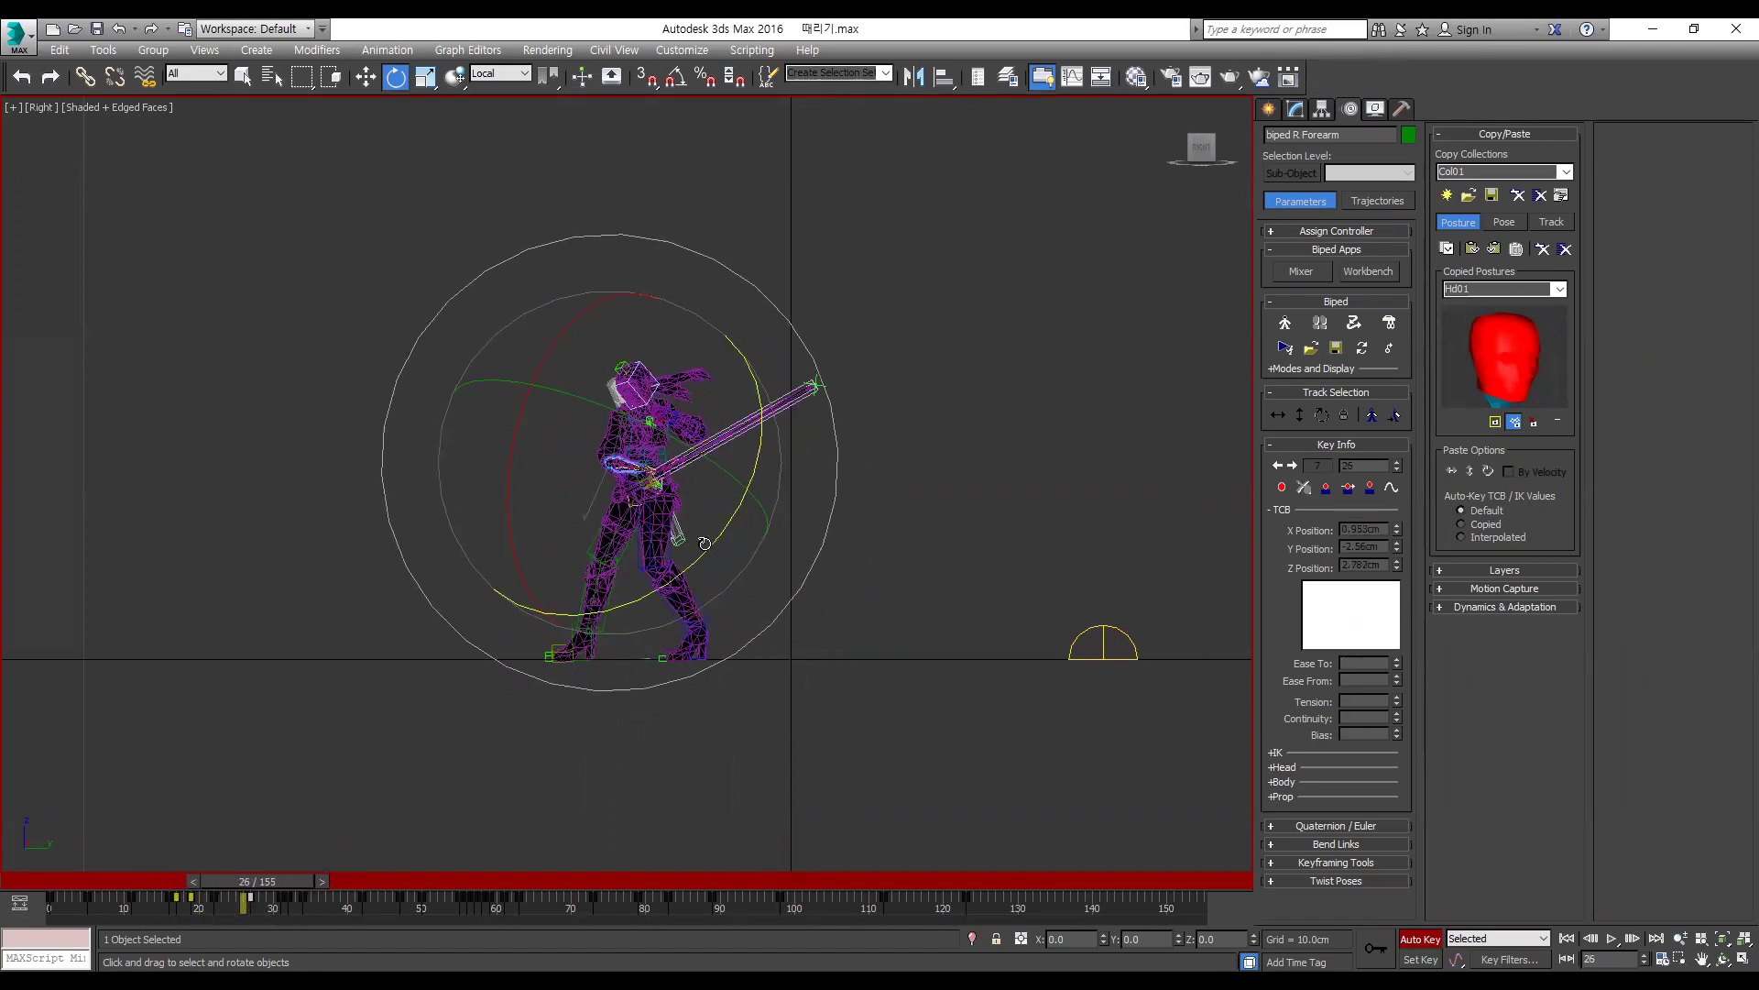
# Step: Shift the right forearm key one frame earlier to frame 26 and check the swing leading into it
pyautogui.moveTo(253, 899); pyautogui.dragTo(244, 899)
pyautogui.press(',')
pyautogui.press(',')
pyautogui.press(',')
pyautogui.press(',')
pyautogui.press(',')
pyautogui.press(',')
pyautogui.press('.')
pyautogui.press('.')
pyautogui.press('.')
pyautogui.press('.')
pyautogui.press('.')
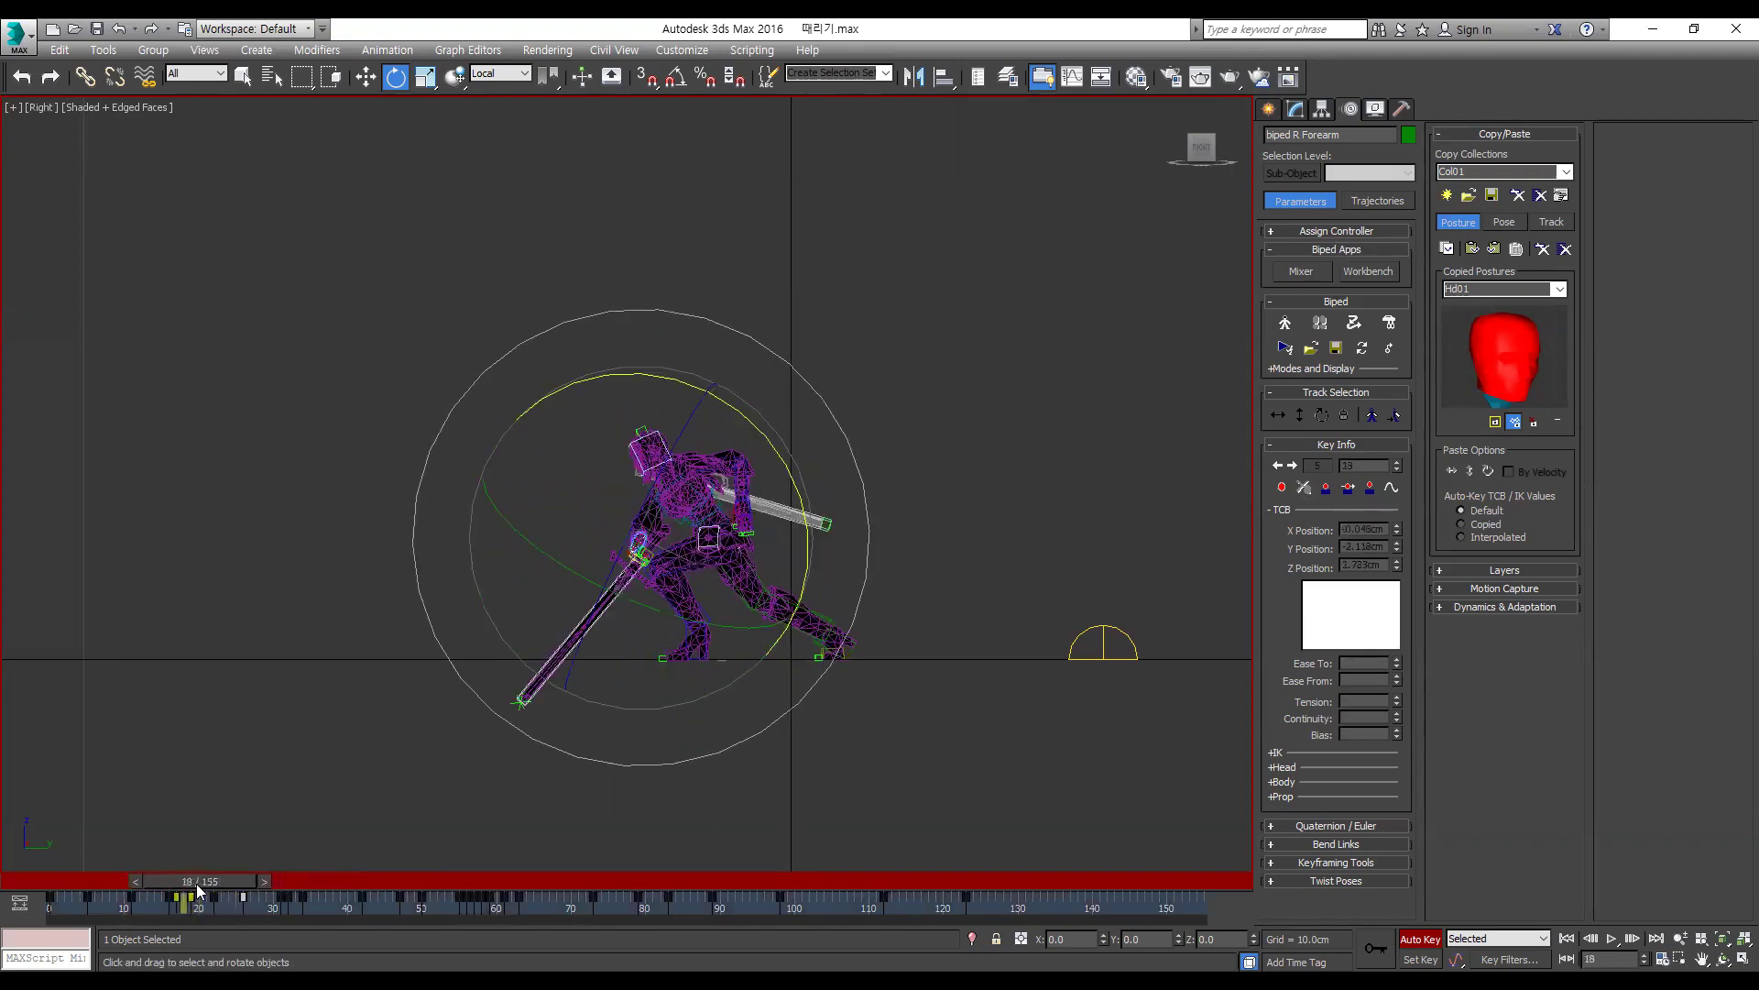
# Step: Replay the swing in the Right view and delete the right forearm key at frame 22
pyautogui.press('/')
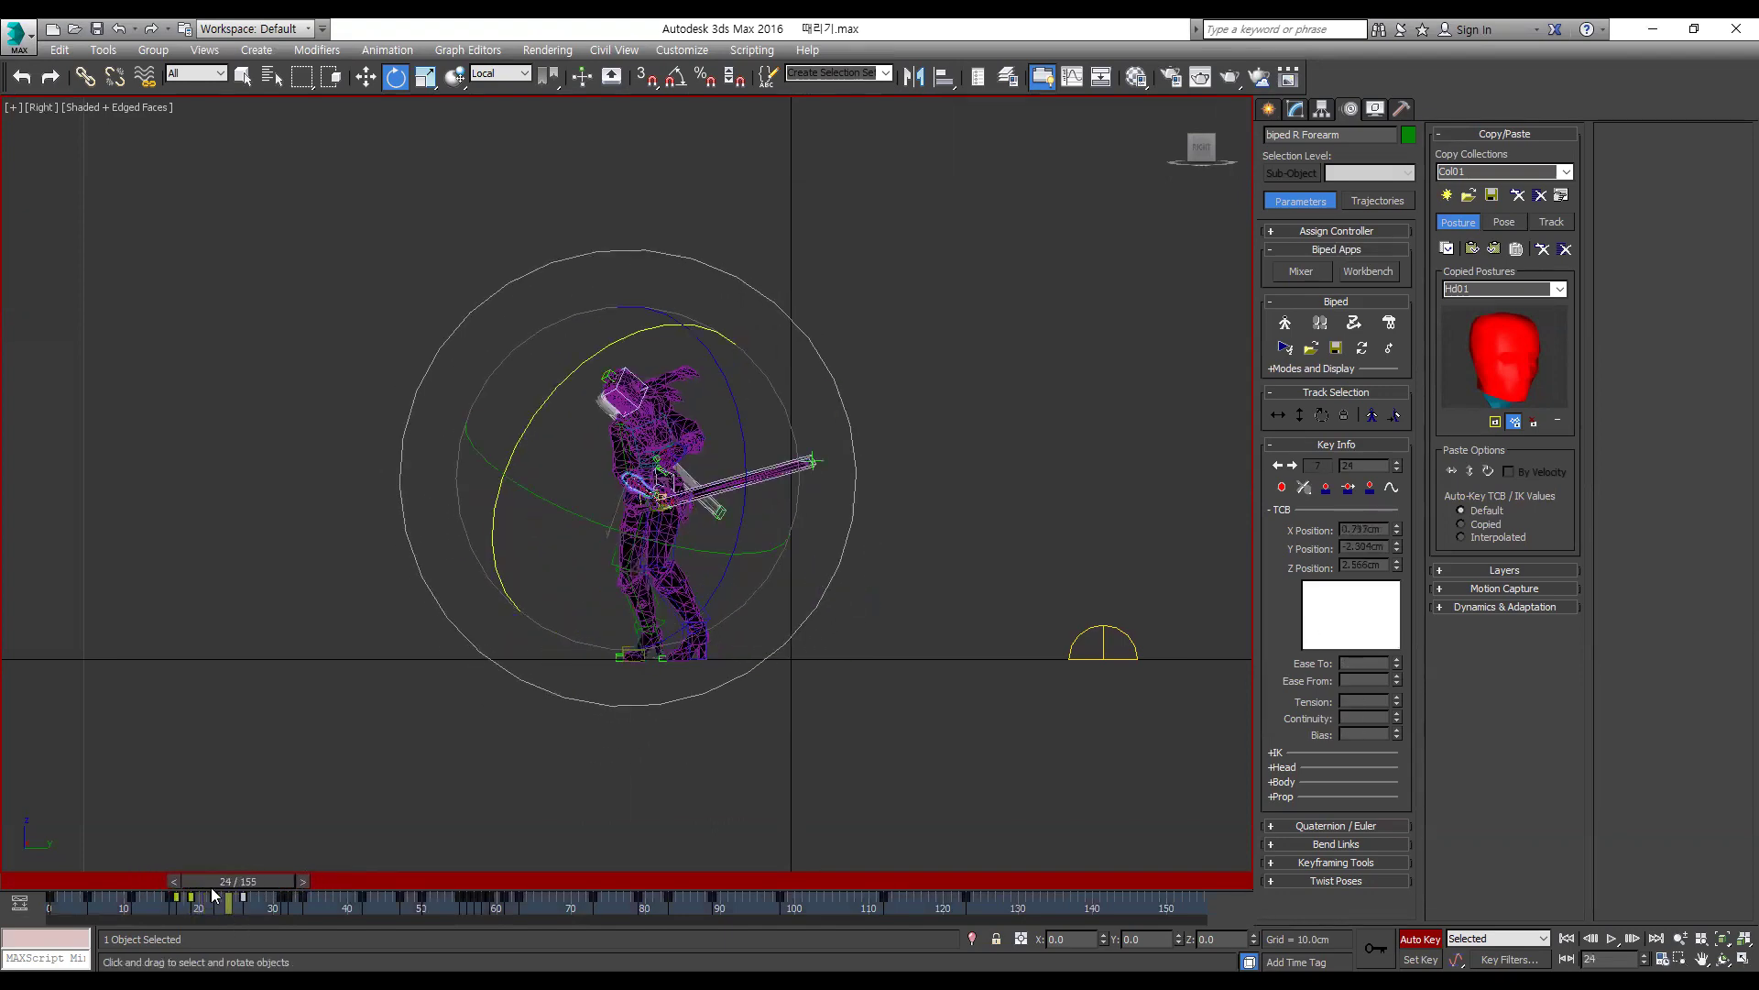
pyautogui.click(138, 876)
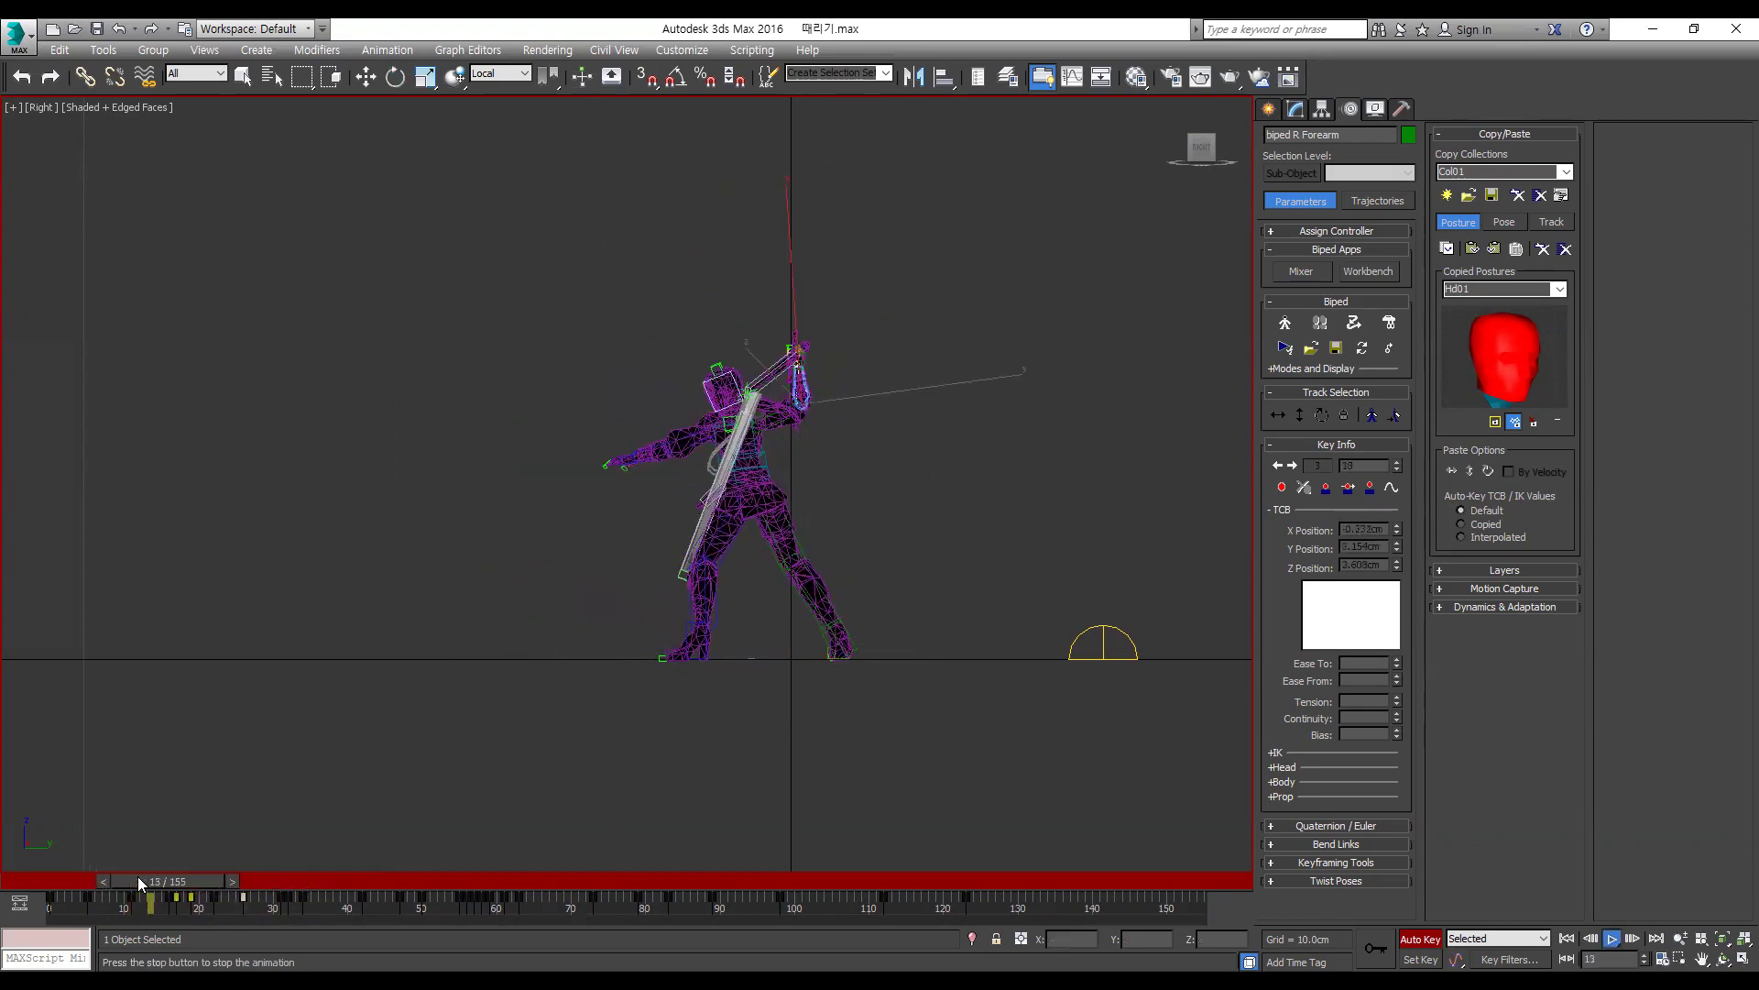
pyautogui.click(137, 876)
pyautogui.press('/')
pyautogui.press('.')
pyautogui.press('.')
pyautogui.press('.')
pyautogui.press('.')
pyautogui.press('.')
pyautogui.press('.')
pyautogui.press(',')
pyautogui.press(',')
pyautogui.press(',')
pyautogui.press('.')
pyautogui.press('.')
pyautogui.press('.')
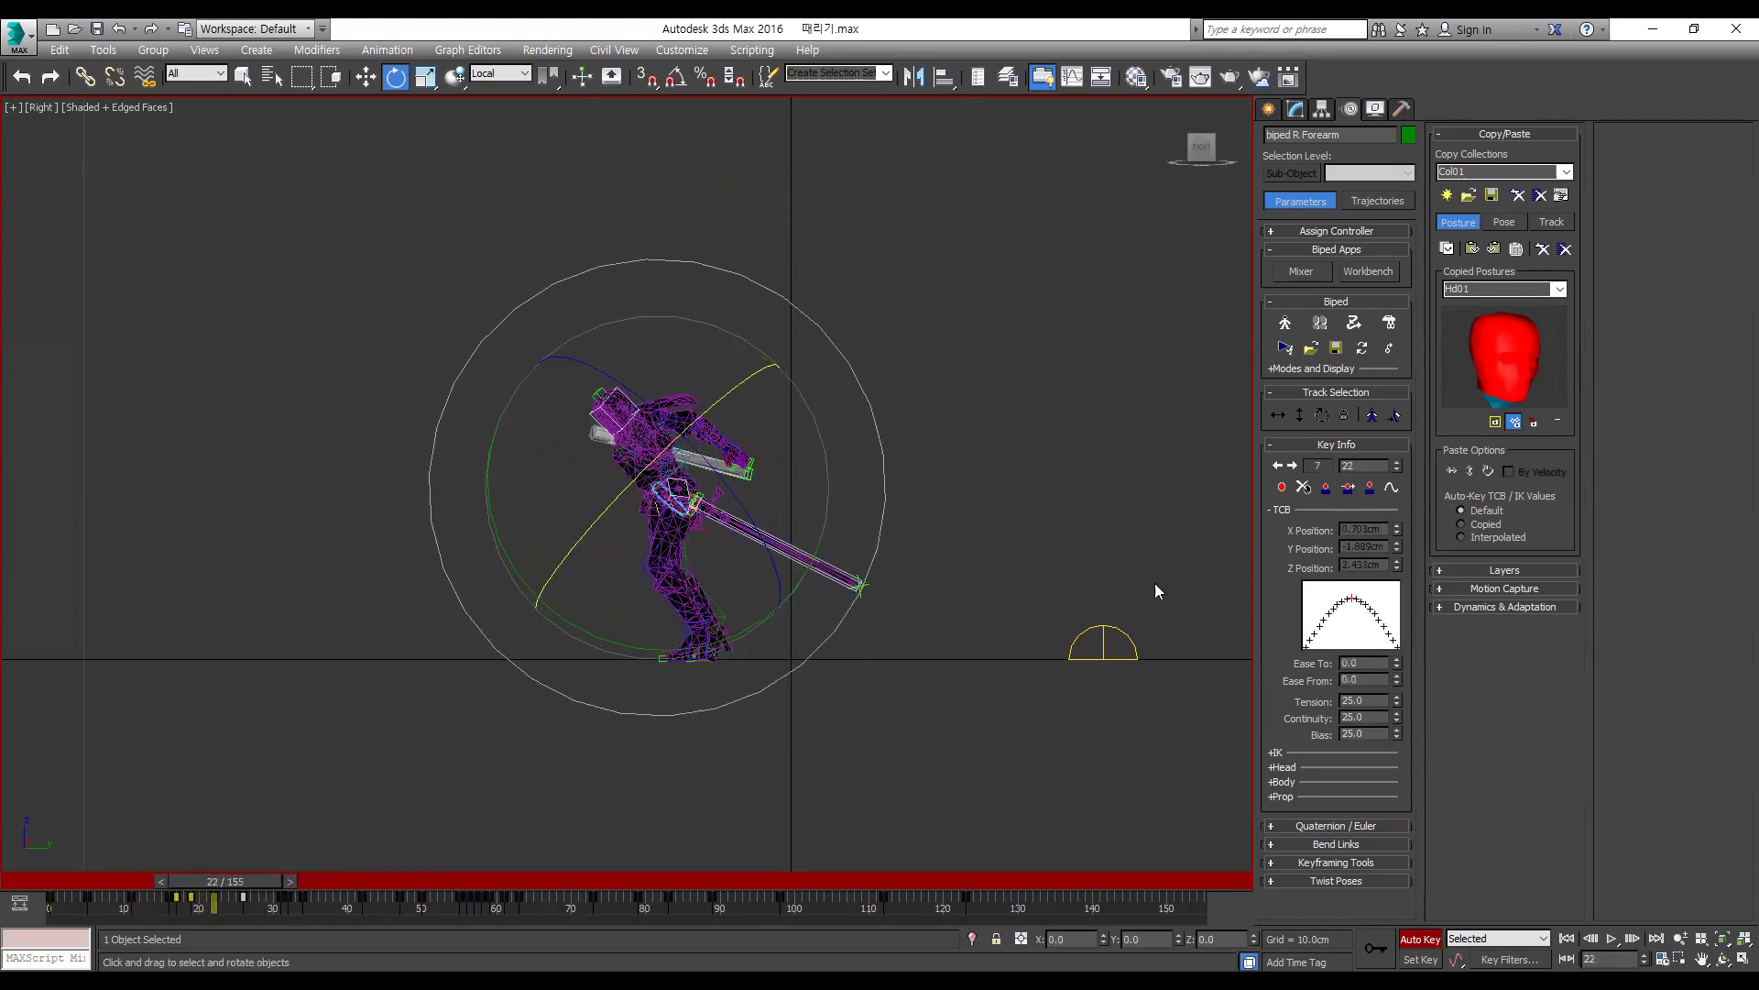
pyautogui.click(1303, 487)
# Step: Replay the swing, then examine the sword's path around frames 20 to 22 from the Front view and orbited angles
pyautogui.press('f')
pyautogui.press('/')
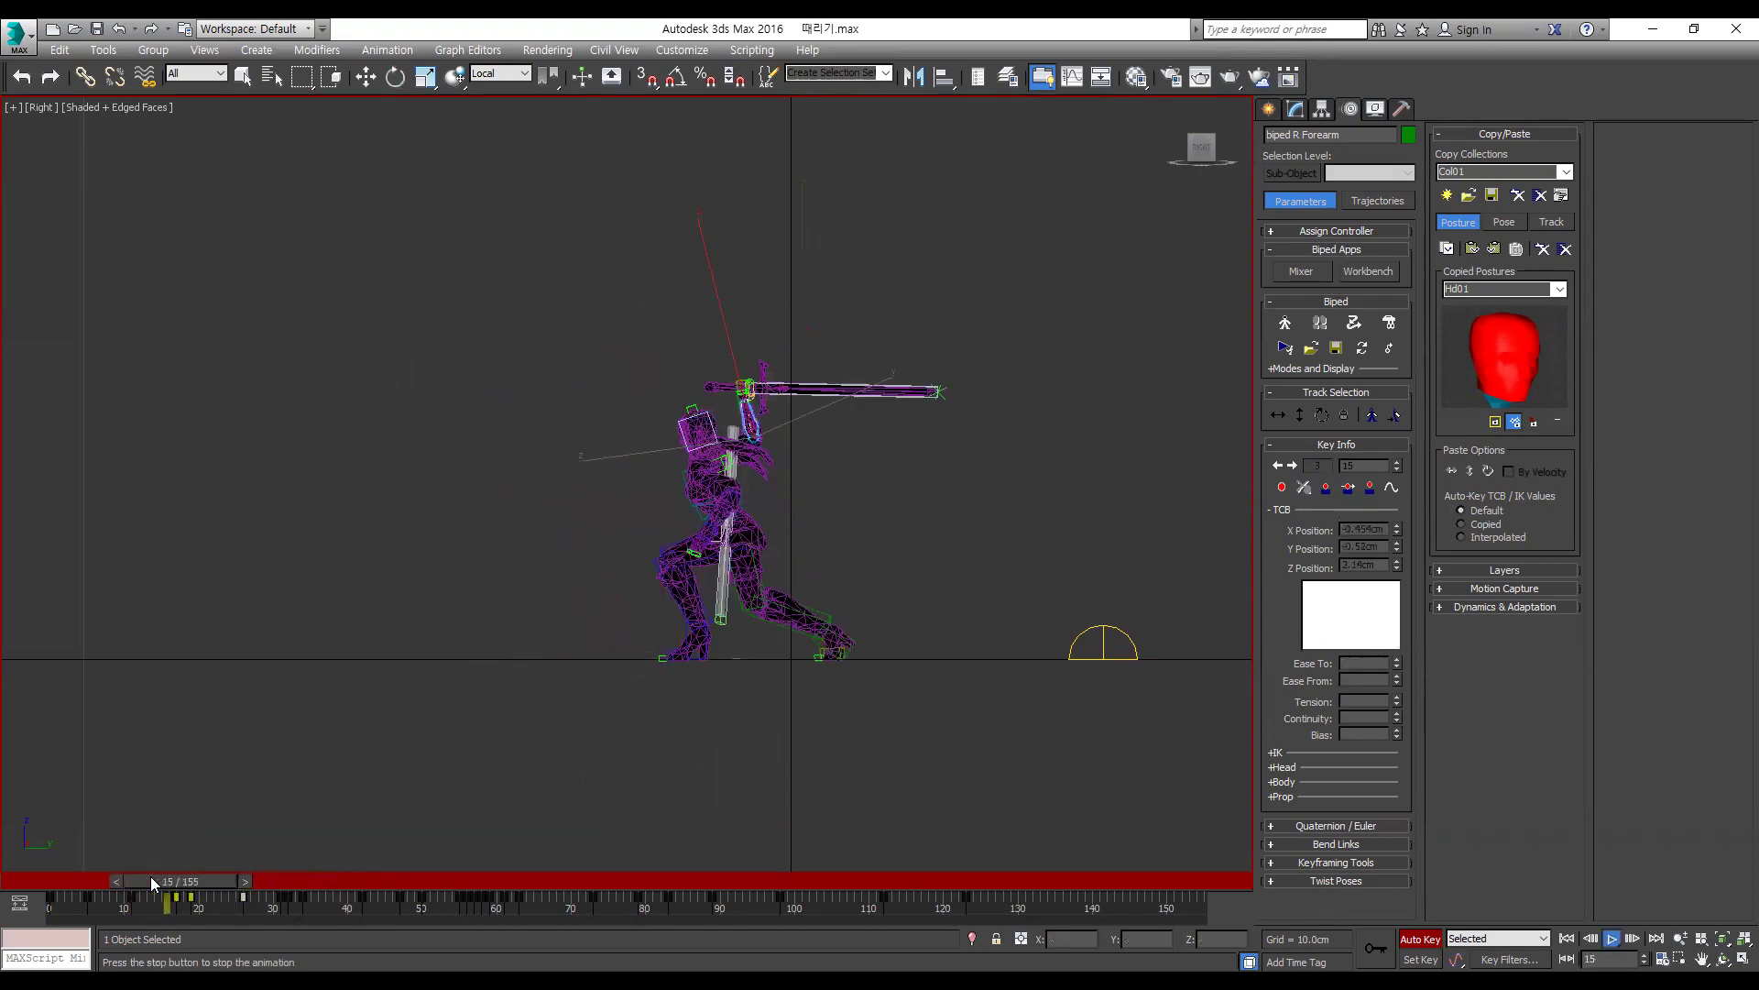
pyautogui.press('e')
pyautogui.press('/')
pyautogui.press(',')
pyautogui.press(',')
pyautogui.press(',')
pyautogui.press(',')
pyautogui.press(',')
pyautogui.press(',')
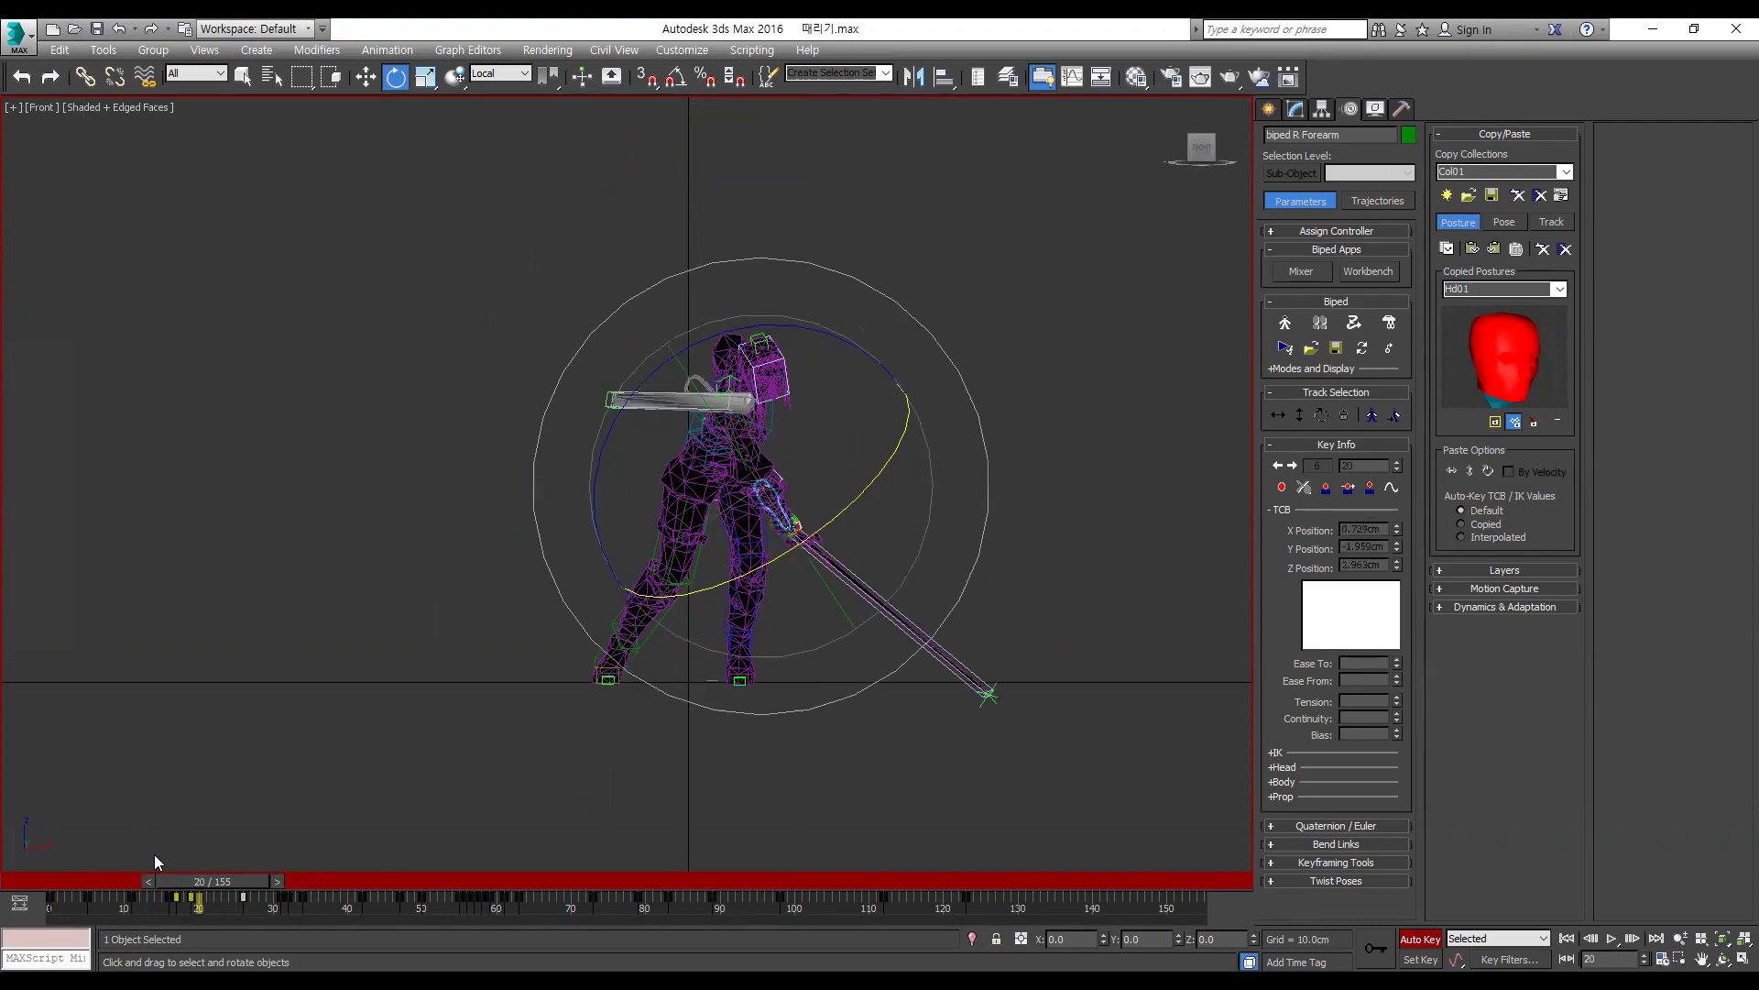
pyautogui.press('.')
pyautogui.press('.')
pyautogui.press('.')
pyautogui.press('.')
pyautogui.keyDown('alt'); pyautogui.moveTo(840, 641); pyautogui.dragTo(643, 676, button='middle'); pyautogui.keyUp('alt')
pyautogui.press(',')
pyautogui.keyDown('alt'); pyautogui.moveTo(758, 654); pyautogui.dragTo(831, 666, button='middle'); pyautogui.keyUp('alt')
pyautogui.press('.')
pyautogui.press('.')
pyautogui.press('.')
pyautogui.keyDown('alt'); pyautogui.moveTo(816, 605); pyautogui.dragTo(872, 528, button='middle'); pyautogui.keyUp('alt')
# Step: Try rotating the right forearm at frame 22 and undo the attempt
pyautogui.moveTo(818, 494); pyautogui.dragTo(855, 510)
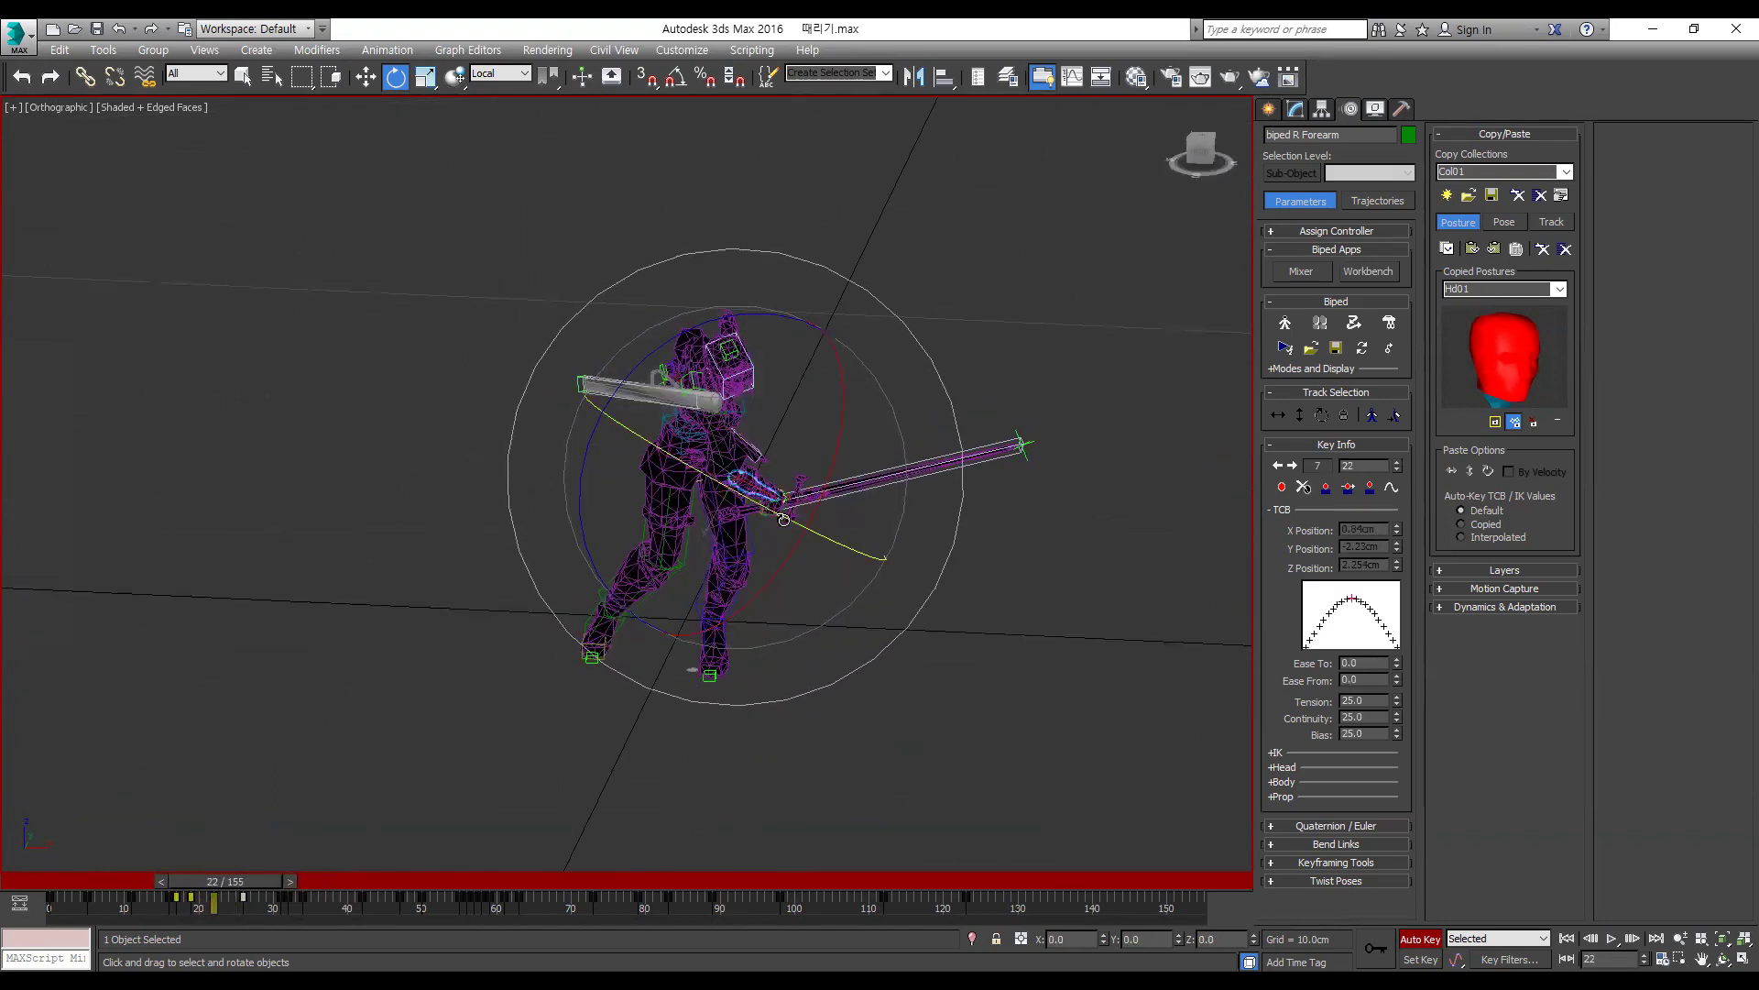
pyautogui.hotkey('ctrl', 'z')
pyautogui.hotkey('ctrl', 'z')
# Step: Rotate the right hand at frame 22 to redirect the sword, and compare the pose with the frames back to 18
pyautogui.moveTo(775, 565); pyautogui.dragTo(969, 481)
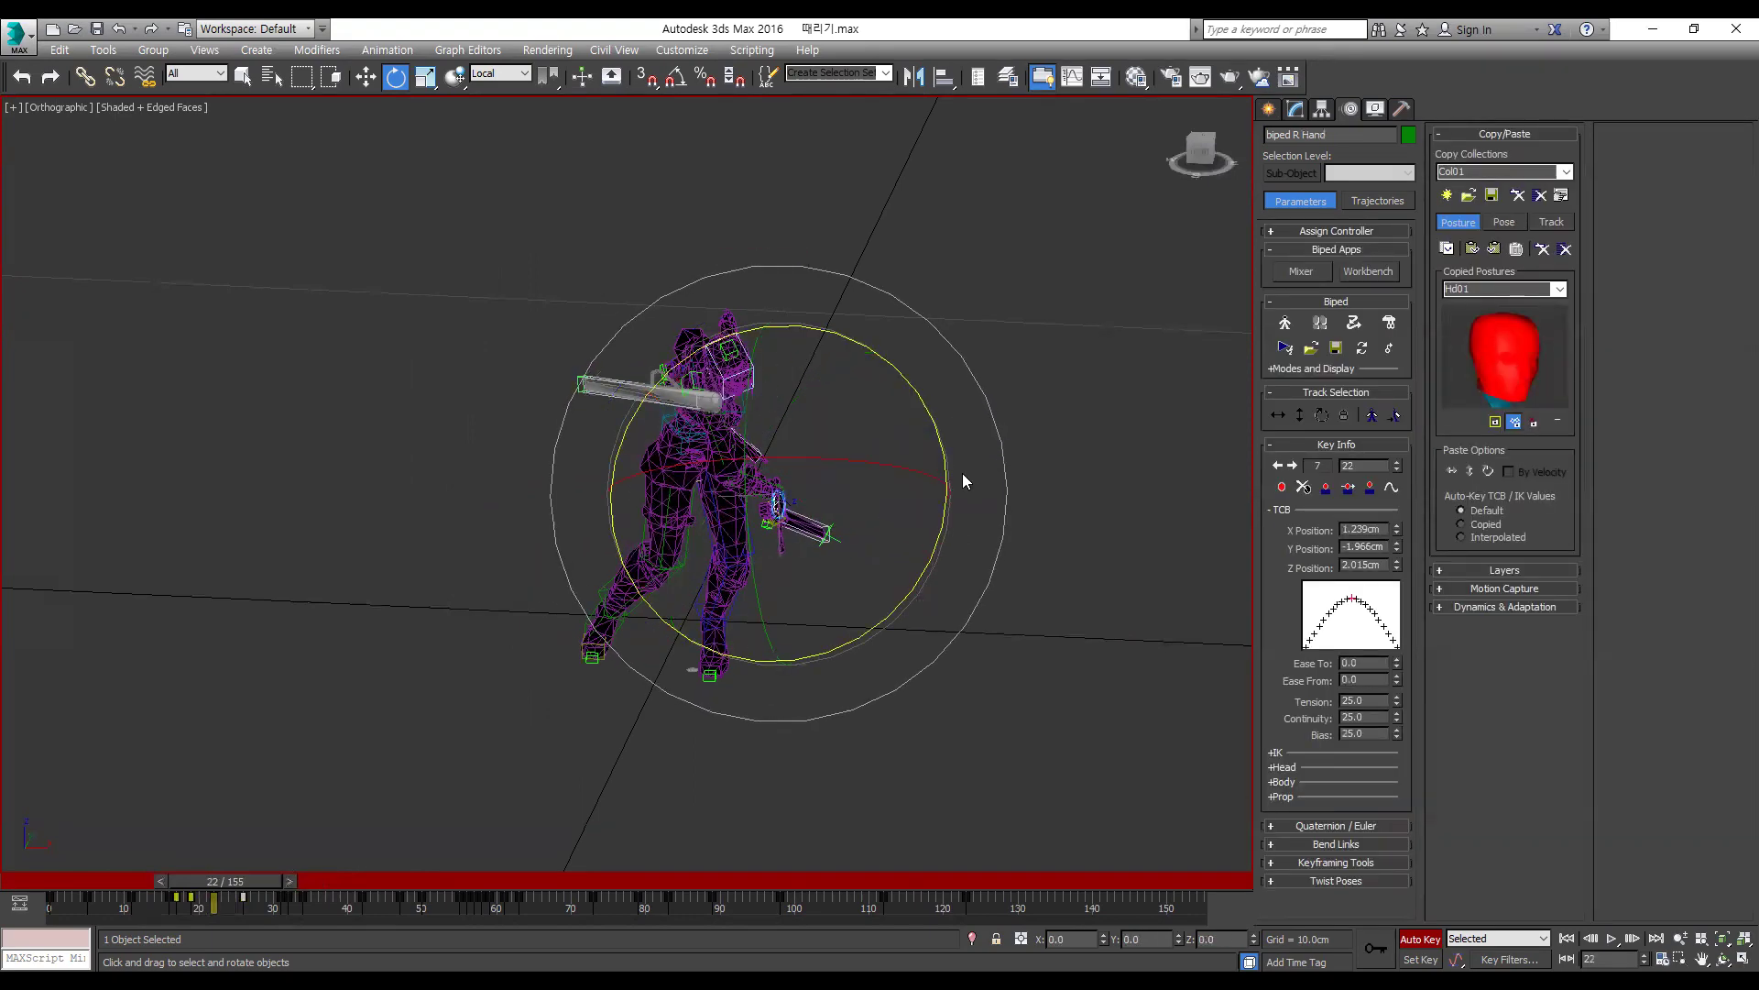
pyautogui.press(',')
pyautogui.press(',')
pyautogui.press(',')
pyautogui.keyDown('alt'); pyautogui.moveTo(973, 666); pyautogui.dragTo(764, 686, button='middle'); pyautogui.keyUp('alt')
pyautogui.press('.')
pyautogui.press('.')
pyautogui.press(',')
pyautogui.press(',')
pyautogui.press(',')
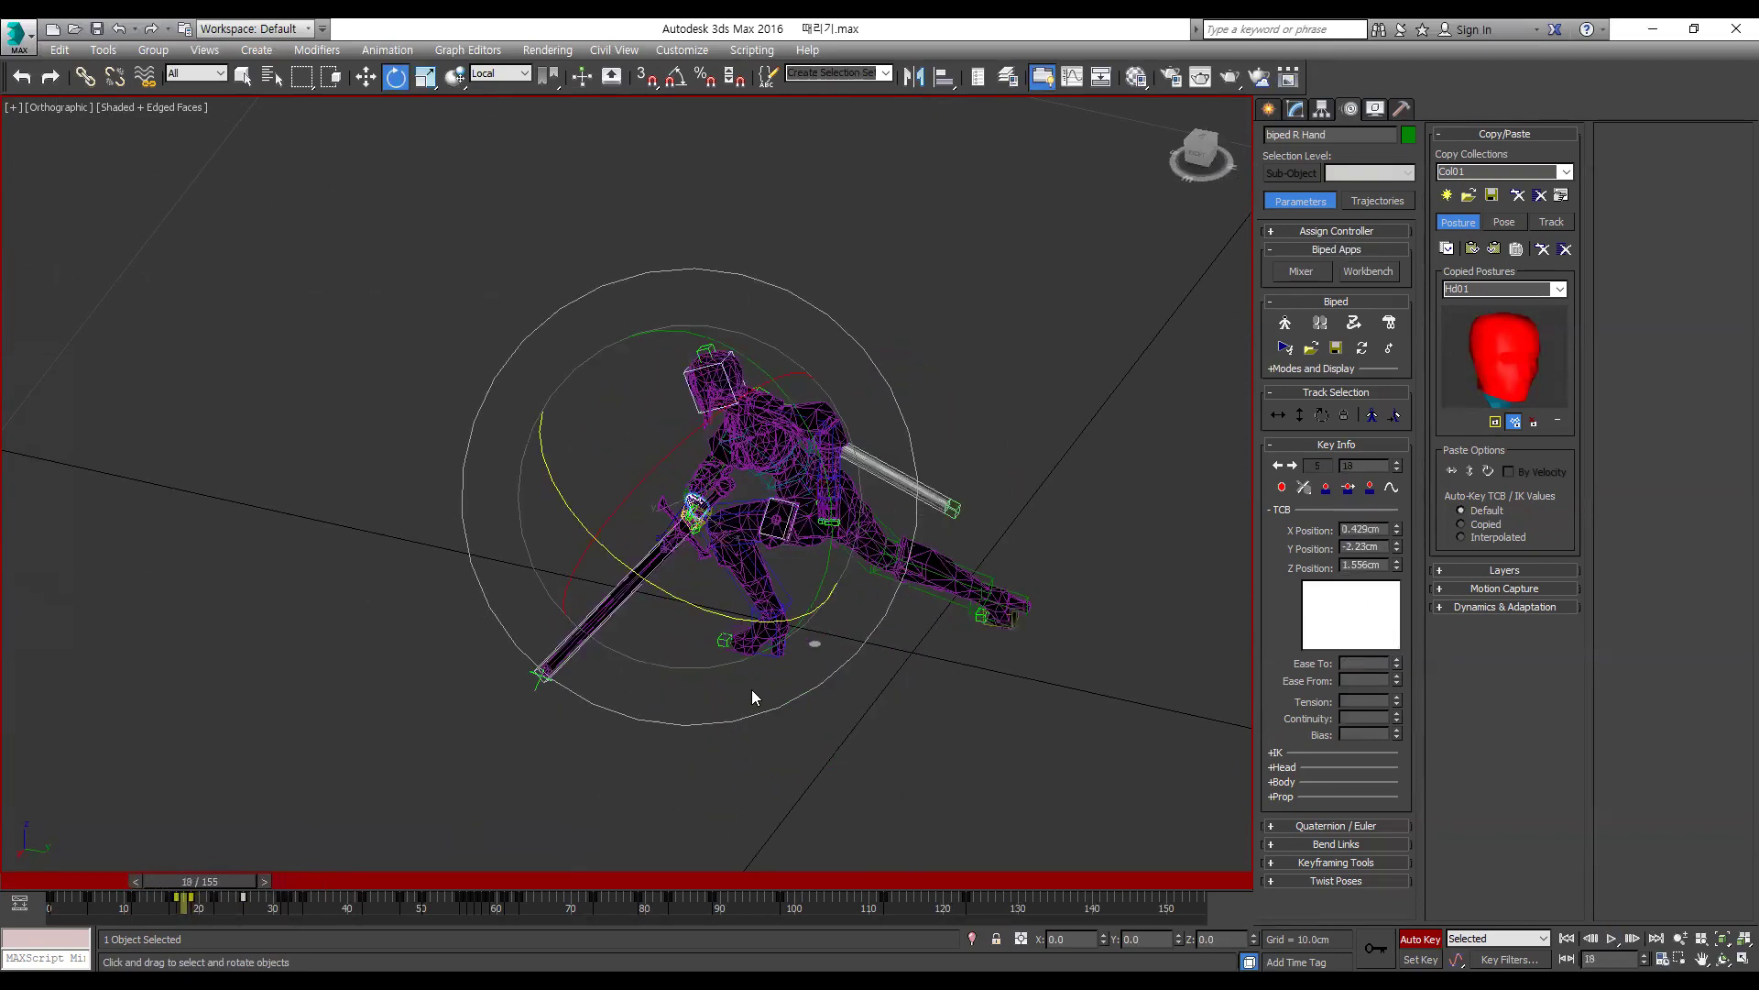
# Step: Rotate the right hand at frame 20 in View coordinates from the Right view, raising the sword tip
pyautogui.press('.')
pyautogui.press('.')
pyautogui.rightClick(1058, 614)
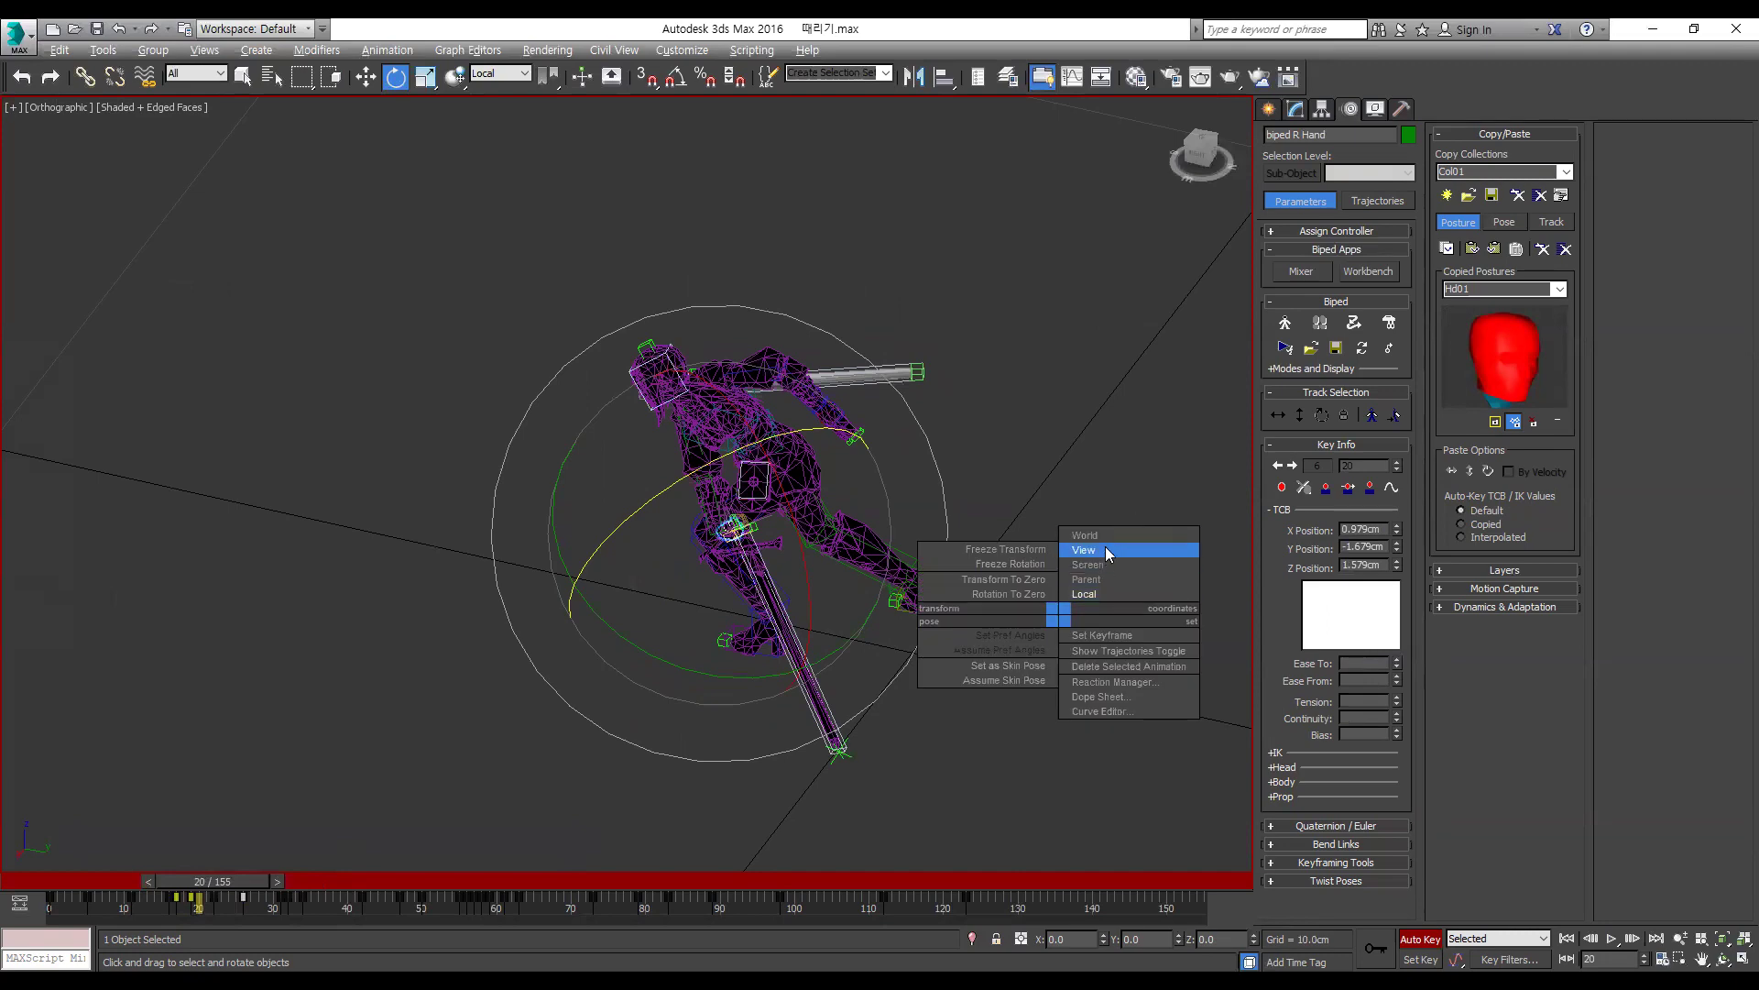
pyautogui.click(1106, 551)
pyautogui.press('l')
pyautogui.press('v')
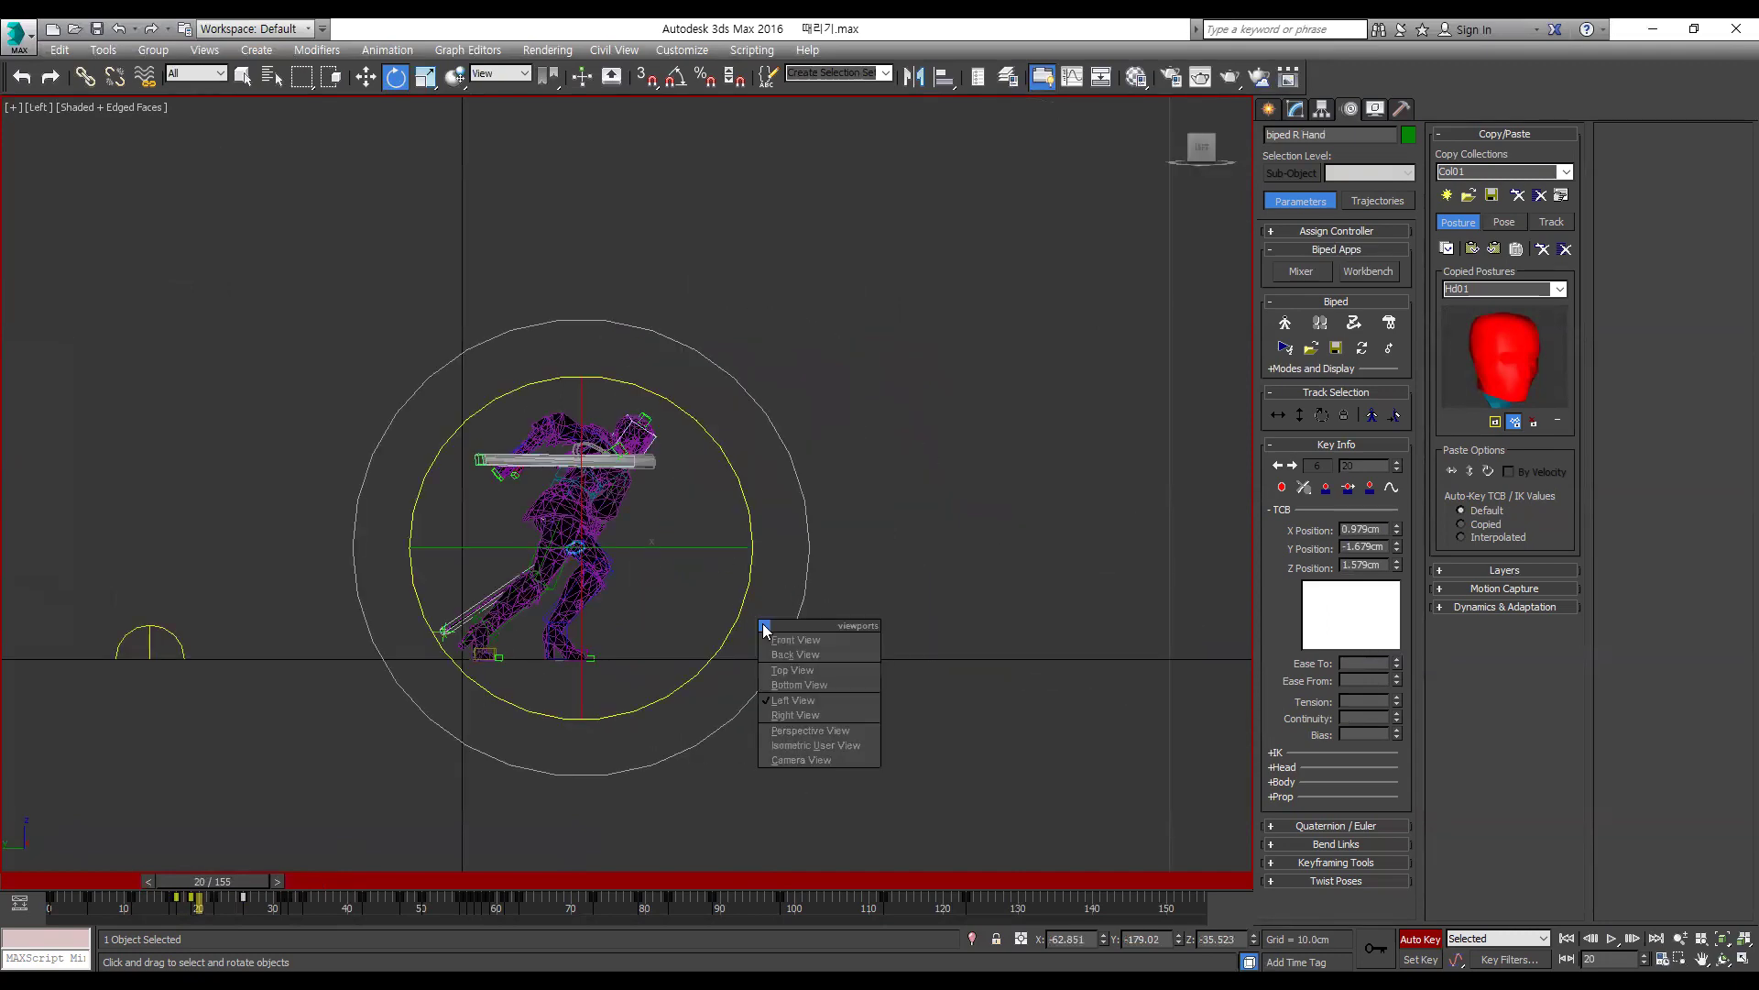
pyautogui.press('r')
pyautogui.moveTo(801, 658); pyautogui.dragTo(828, 635)
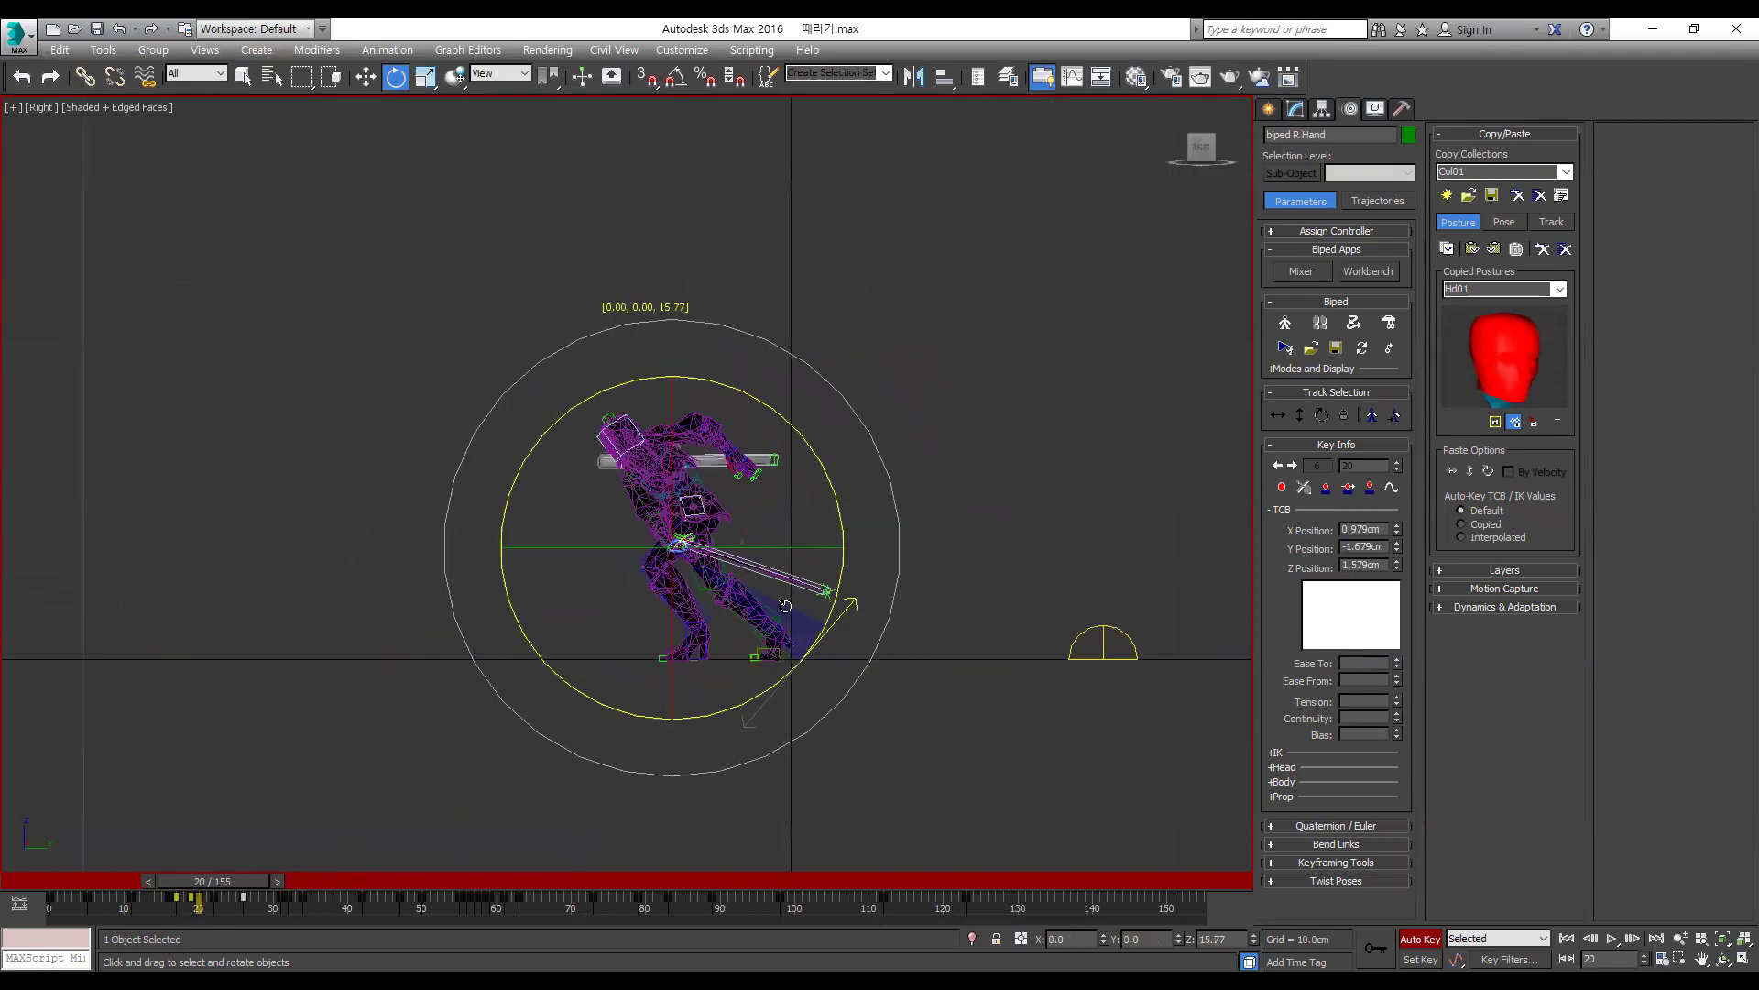
# Step: Delete the right hand key at frame 19 and check the sword's path through the neighbouring frames
pyautogui.scroll(5, 714, 562)
pyautogui.press(',')
pyautogui.click(1303, 487)
pyautogui.press(',')
pyautogui.press(',')
pyautogui.press('.')
pyautogui.press('.')
pyautogui.press('.')
pyautogui.press('.')
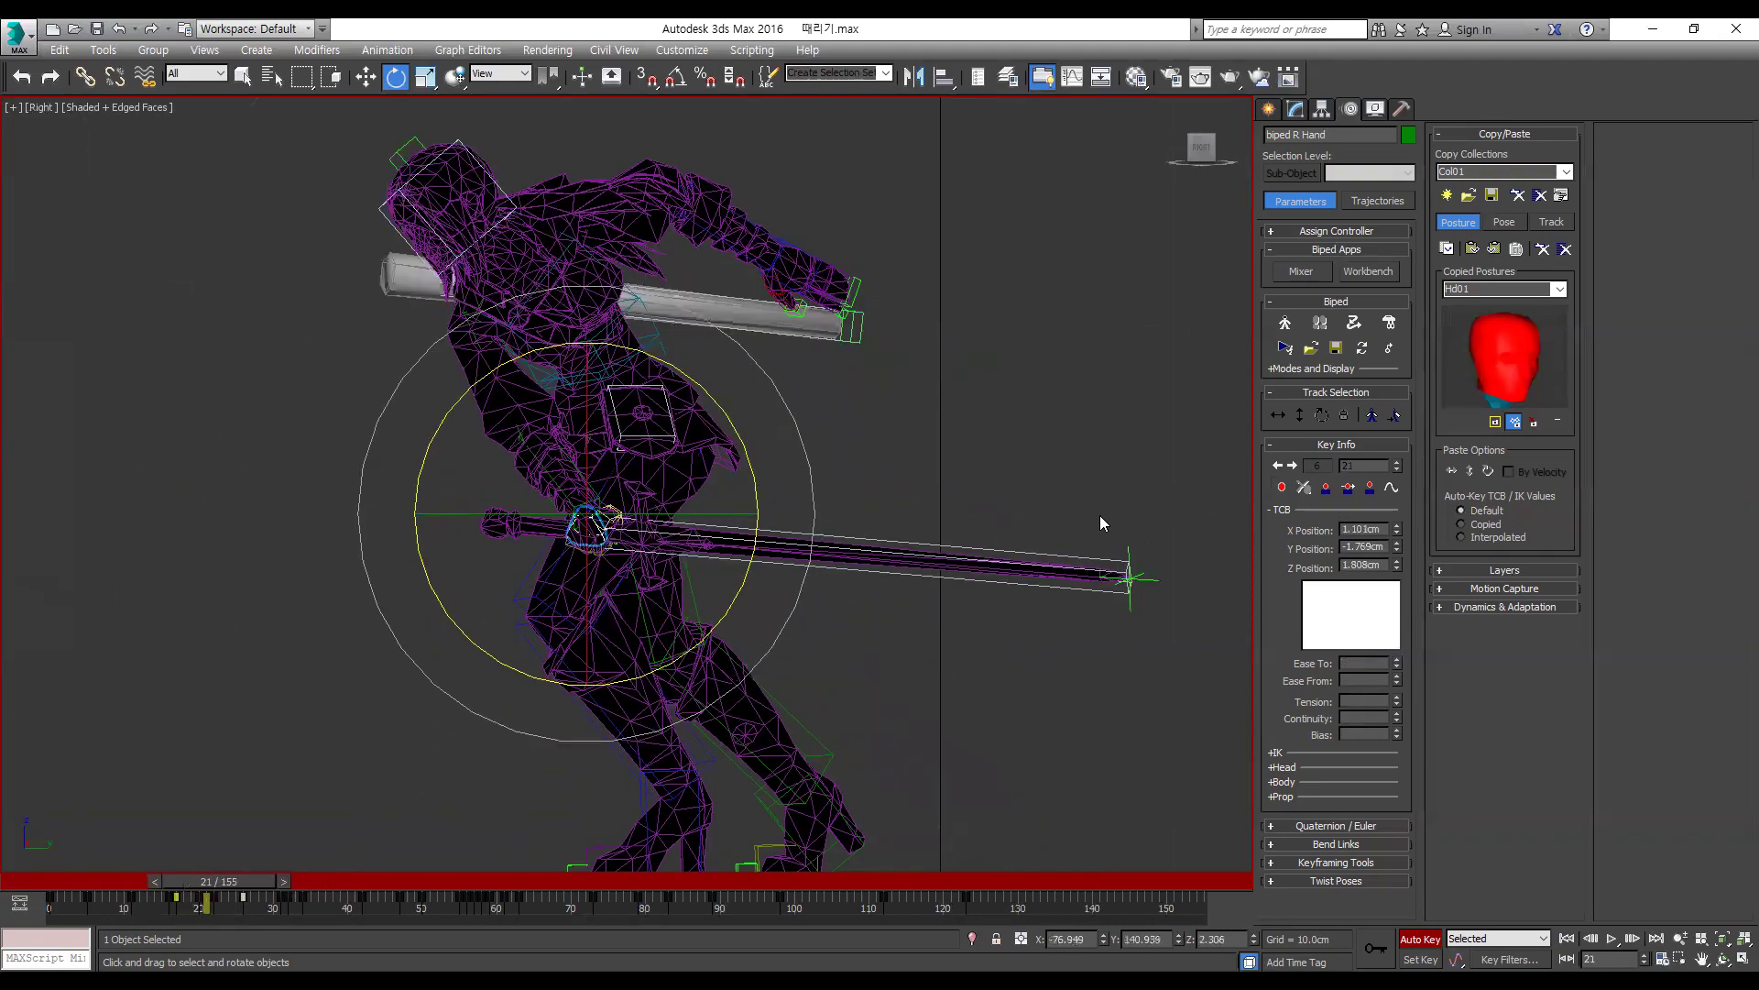
# Step: Delete the right hand's key at frame 22 and check the neighbouring frames
pyautogui.press(',')
pyautogui.press('.')
pyautogui.press('.')
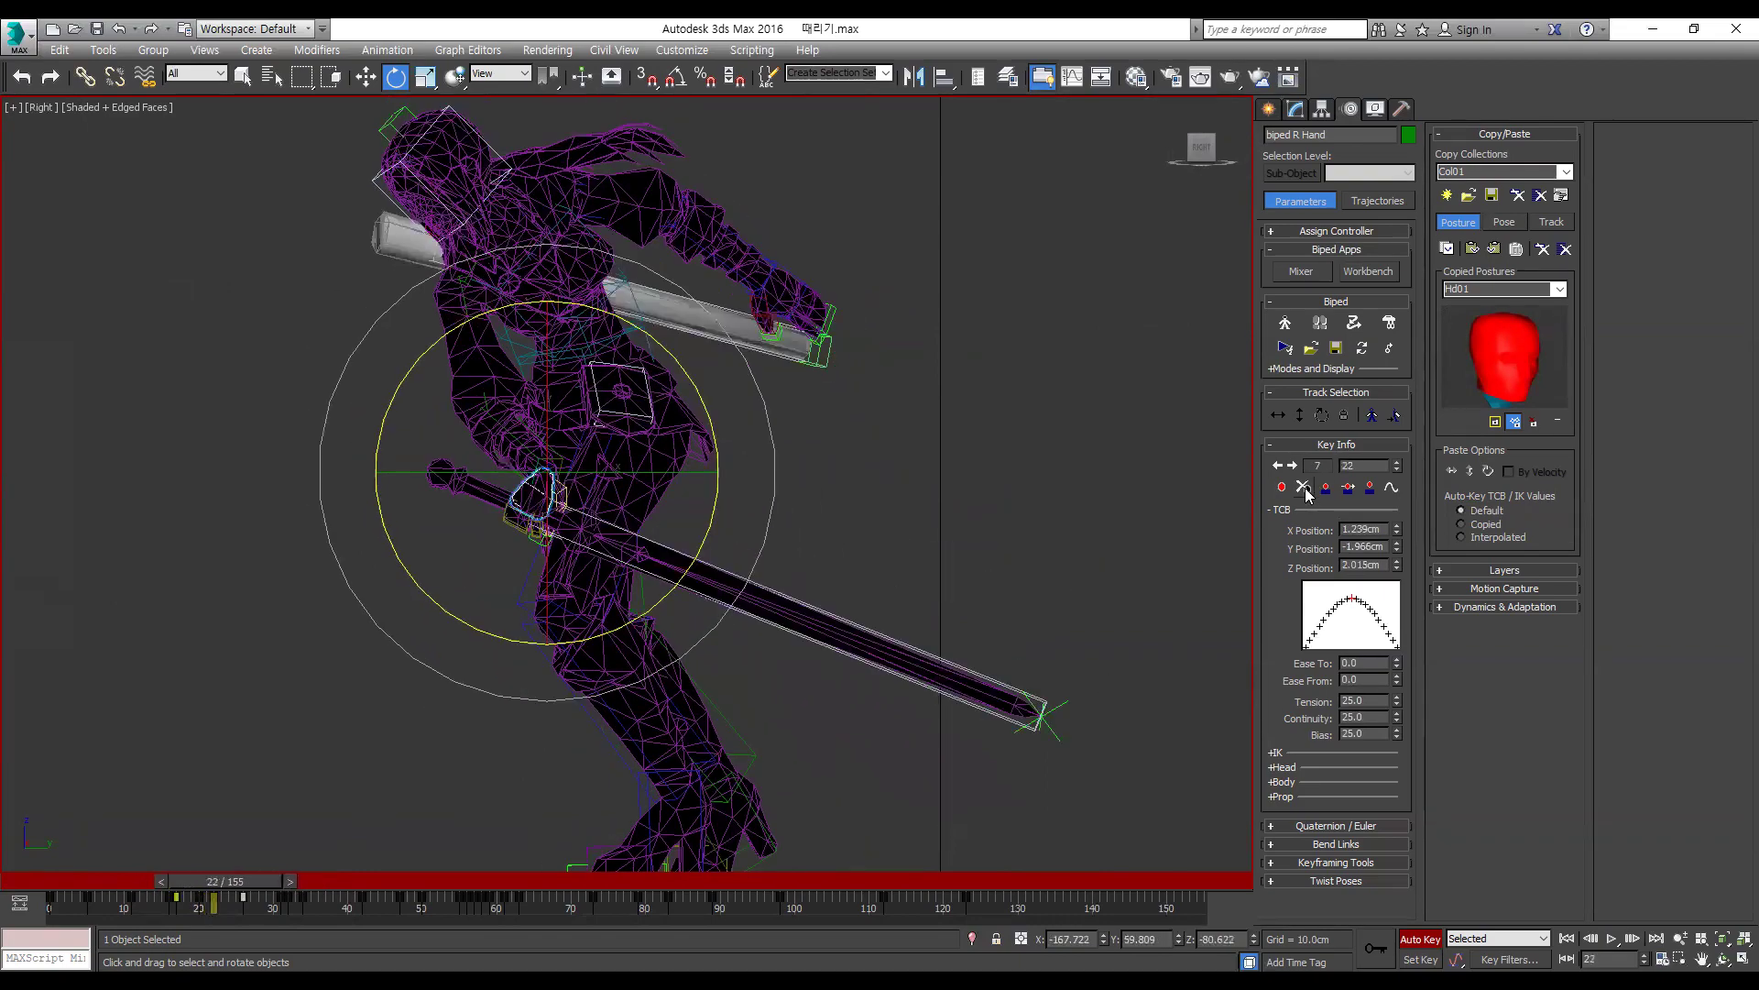
pyautogui.click(1306, 488)
pyautogui.press(',')
pyautogui.press(',')
pyautogui.press(',')
pyautogui.press('.')
pyautogui.press('.')
pyautogui.press('.')
pyautogui.press('.')
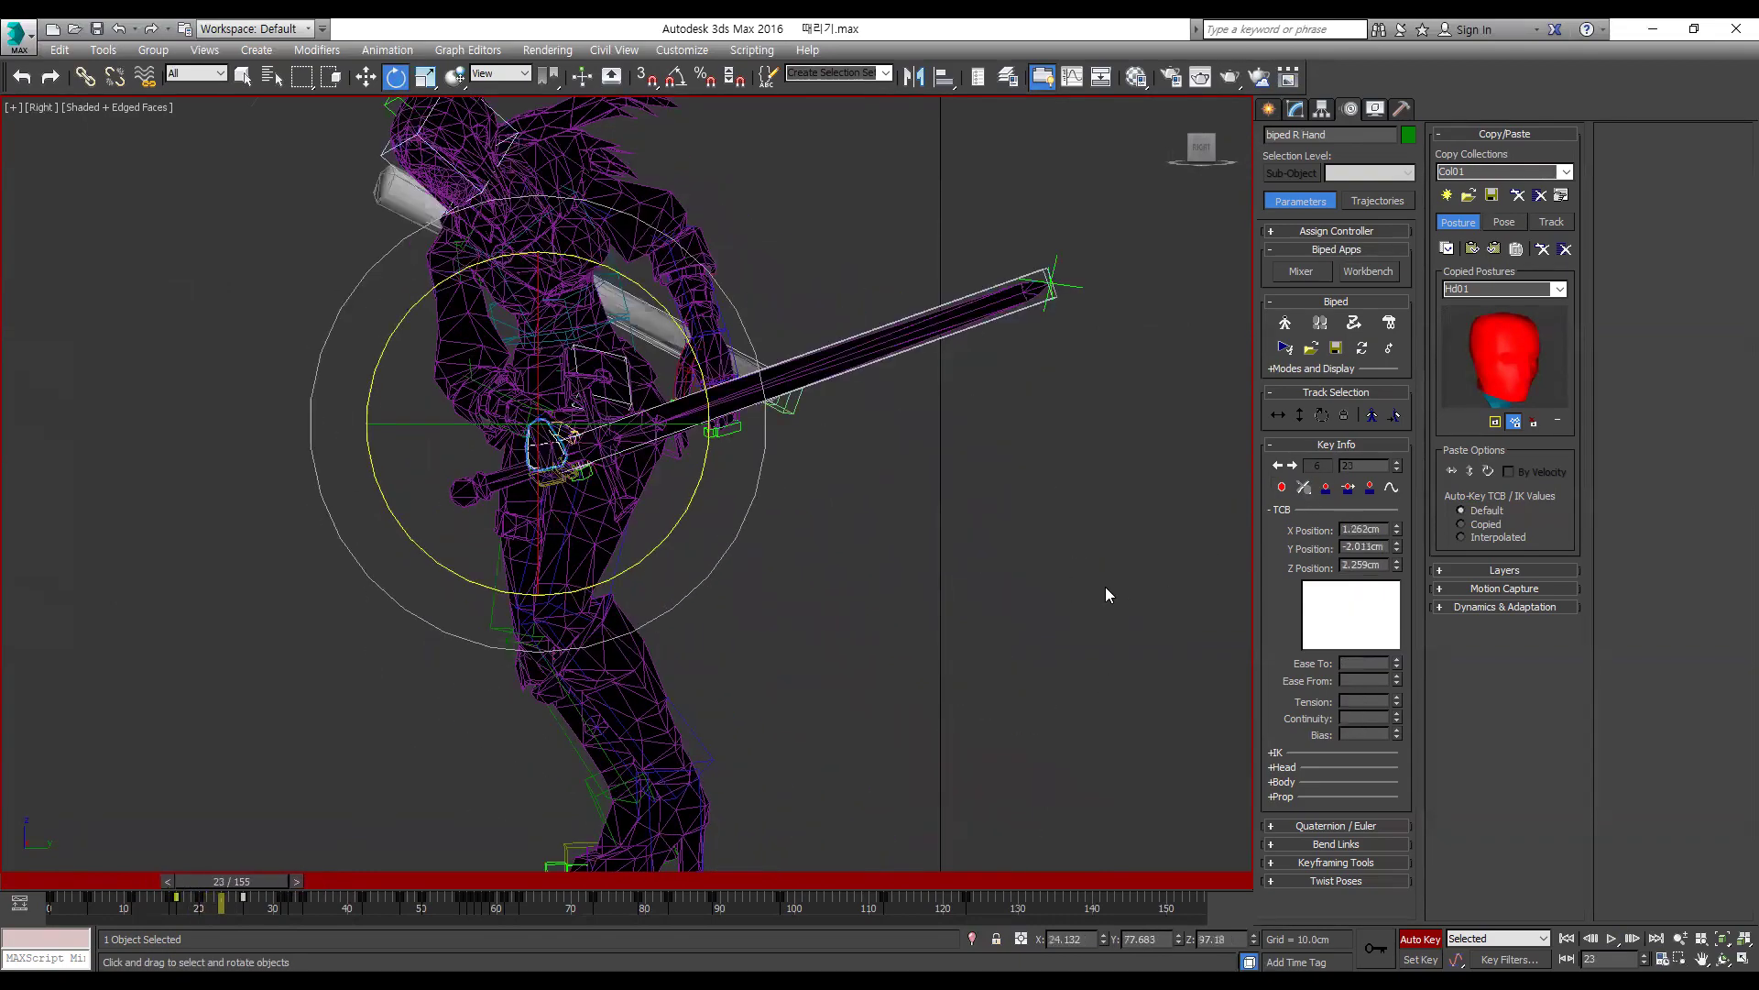
# Step: Rotate the right hand at frame 26 to lower the sword, and check the following frames
pyautogui.press('.')
pyautogui.press('.')
pyautogui.press('.')
pyautogui.press(',')
pyautogui.press(',')
pyautogui.press(',')
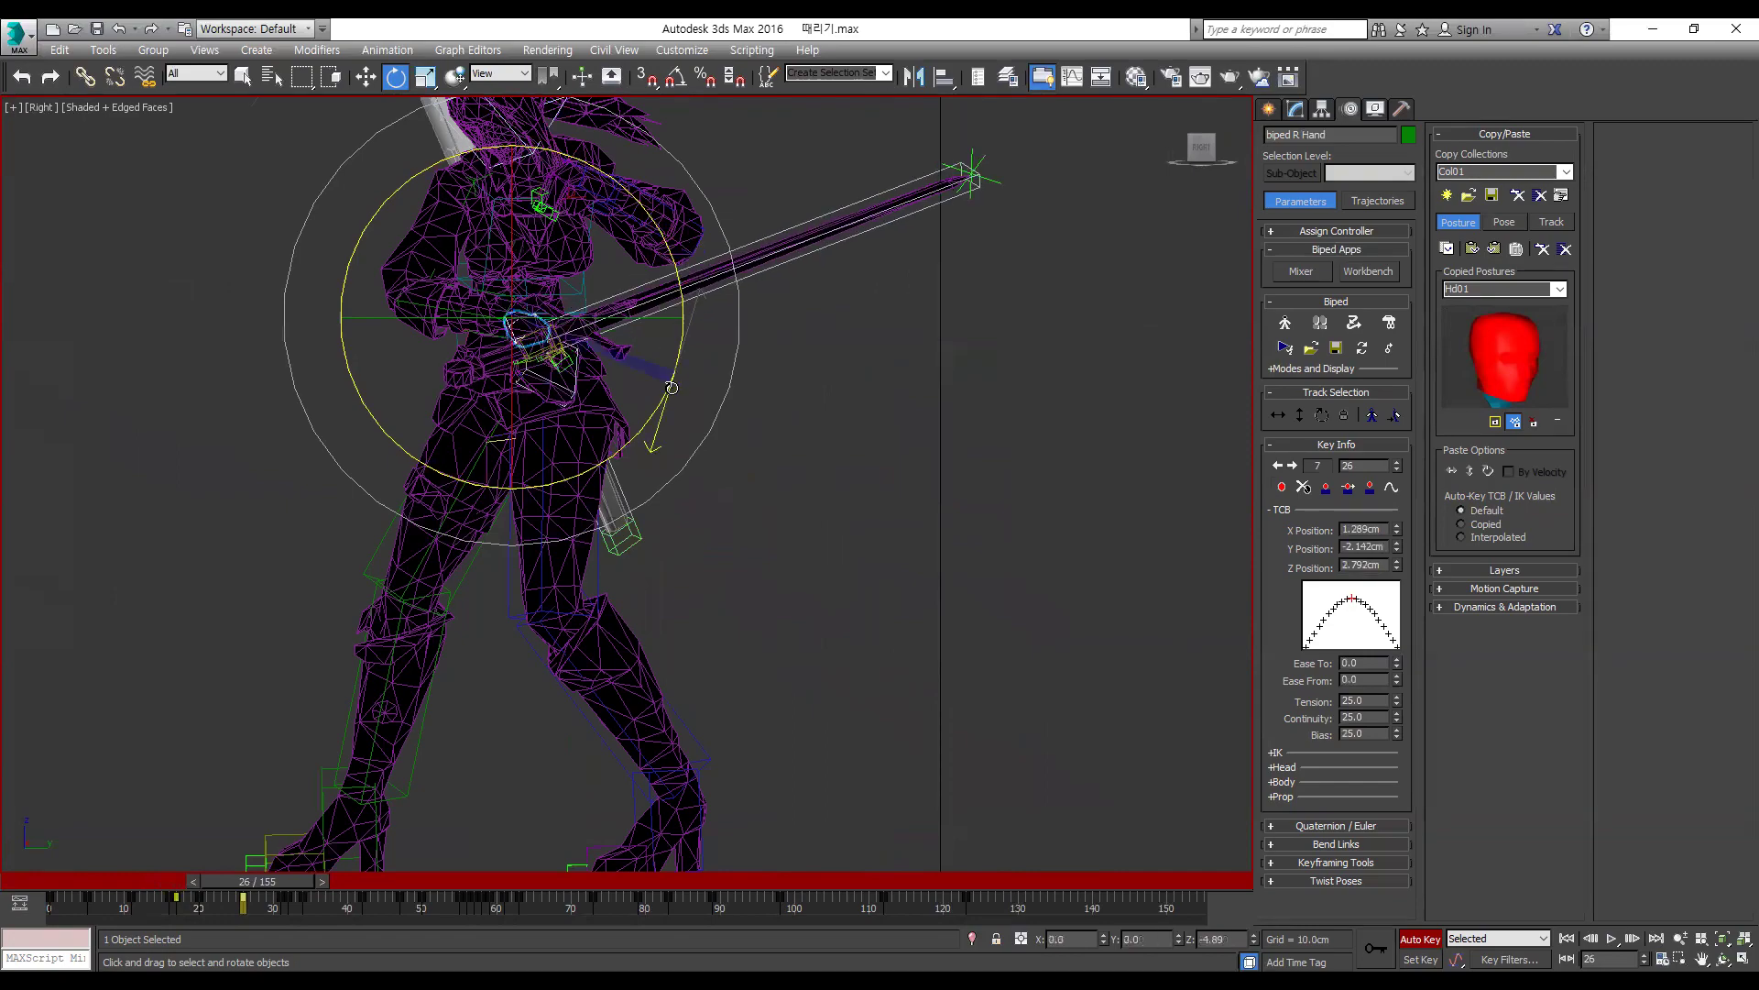
pyautogui.press('.')
pyautogui.press('.')
pyautogui.press('.')
pyautogui.press('.')
pyautogui.press('.')
pyautogui.press('.')
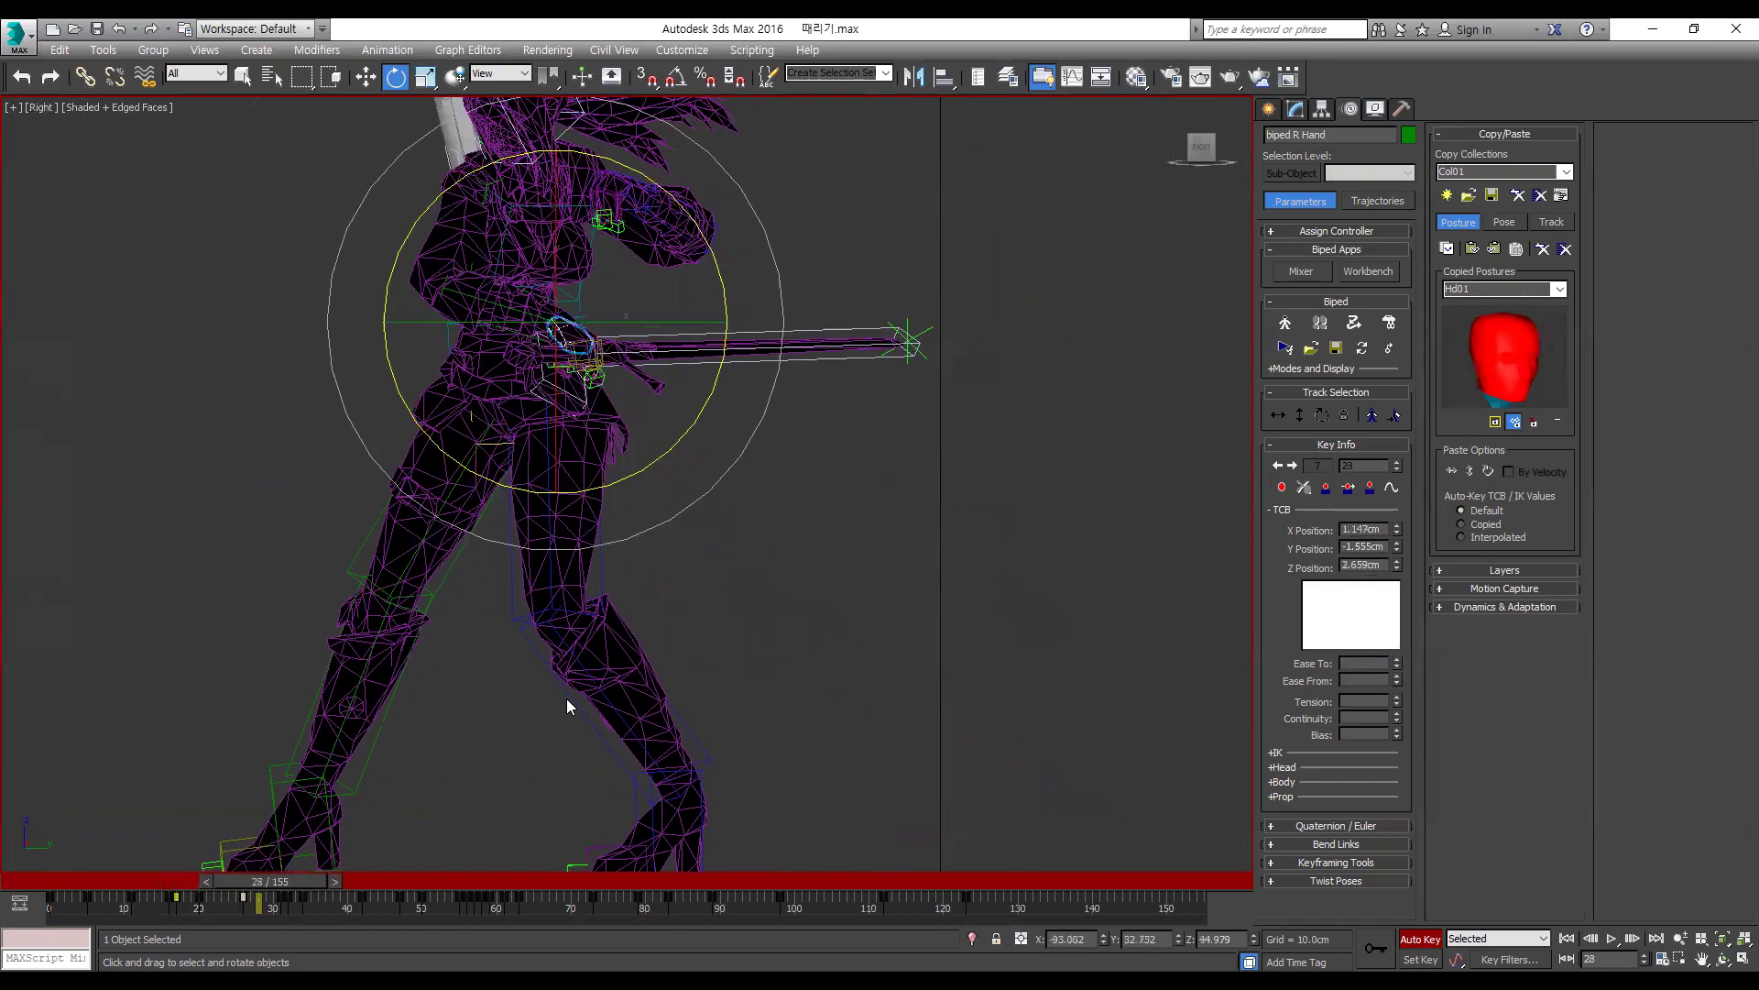
# Step: Readjust the right hand's rotation from an angled view and check the sword swing frame by frame
pyautogui.keyDown('alt'); pyautogui.moveTo(444, 592); pyautogui.dragTo(679, 498, button='middle'); pyautogui.keyUp('alt')
pyautogui.moveTo(672, 516); pyautogui.dragTo(609, 551)
pyautogui.press(',')
pyautogui.press(',')
pyautogui.press('.')
pyautogui.press('.')
pyautogui.press('.')
pyautogui.press(',')
pyautogui.press(',')
pyautogui.press(',')
pyautogui.press(',')
pyautogui.press('.')
pyautogui.press('.')
pyautogui.press('.')
pyautogui.press('.')
pyautogui.press('.')
# Step: Play the sword swing from about frame 9, reviewing it in an orthographic view and in the right view
pyautogui.moveTo(634, 676); pyautogui.dragTo(758, 496, button='middle')
pyautogui.moveTo(290, 880); pyautogui.dragTo(136, 877)
pyautogui.moveTo(472, 582); pyautogui.dragTo(481, 570, button='middle')
pyautogui.scroll(-2, 481, 570)
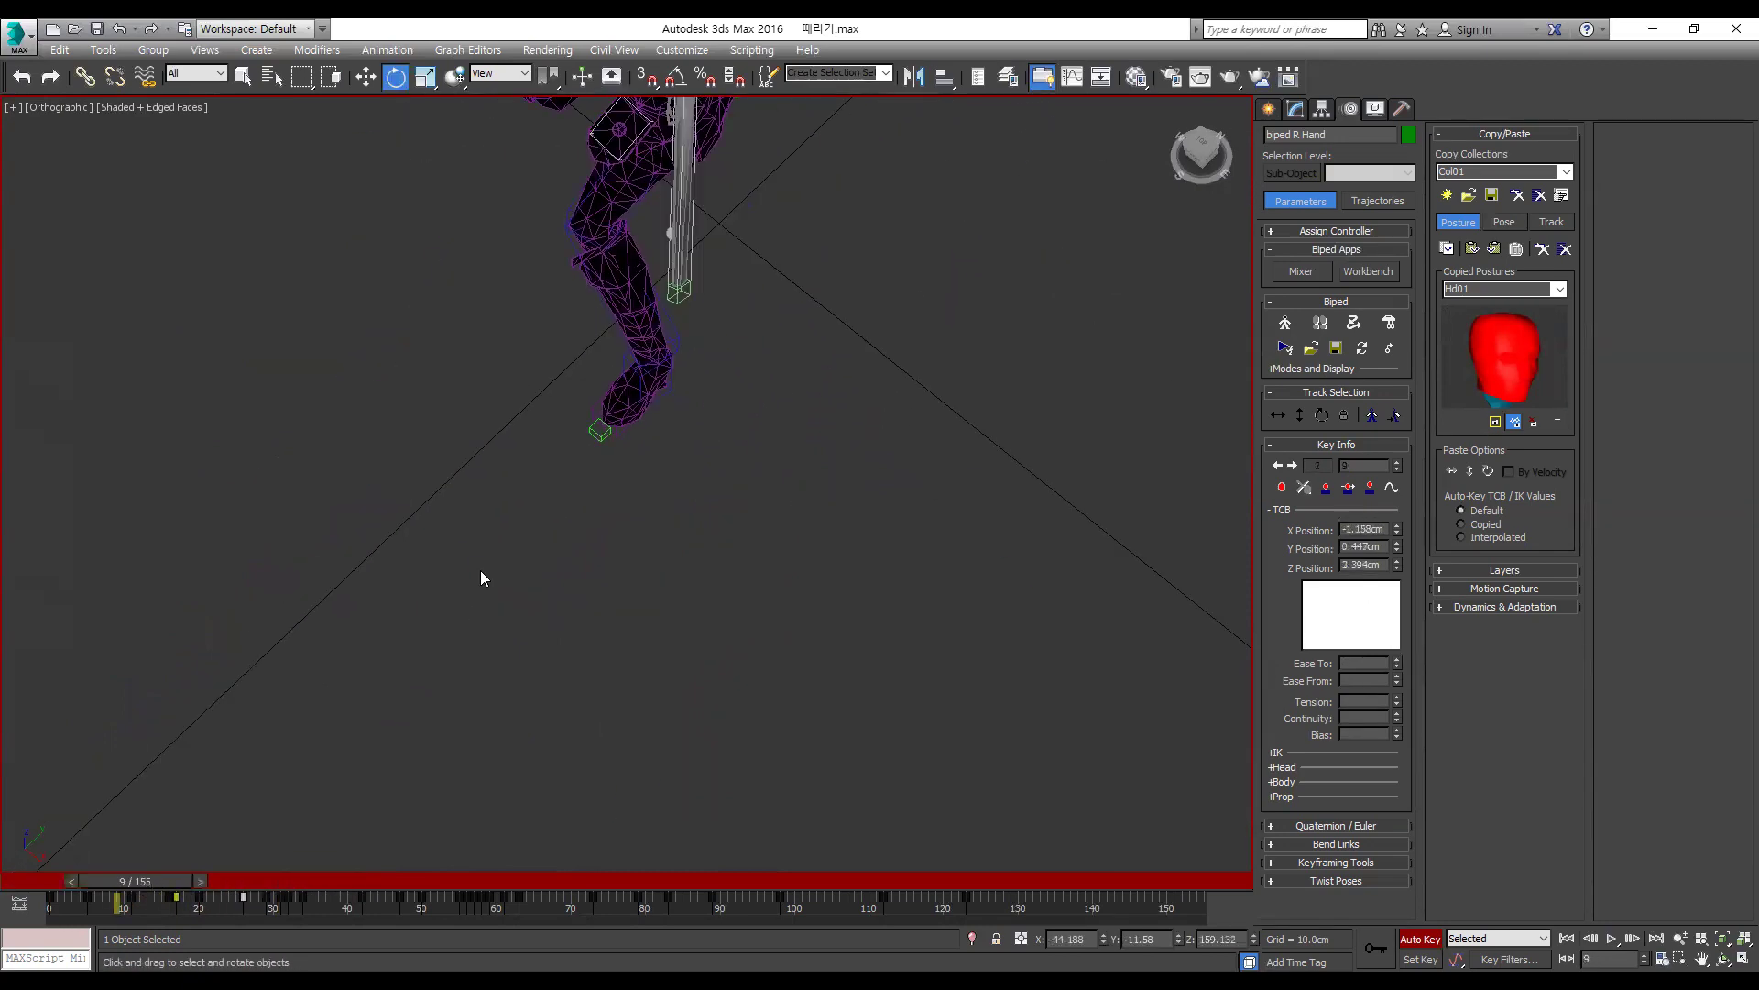
pyautogui.press('v')
pyautogui.press('r')
pyautogui.keyDown('alt'); pyautogui.moveTo(632, 587); pyautogui.dragTo(579, 624, button='middle'); pyautogui.keyUp('alt')
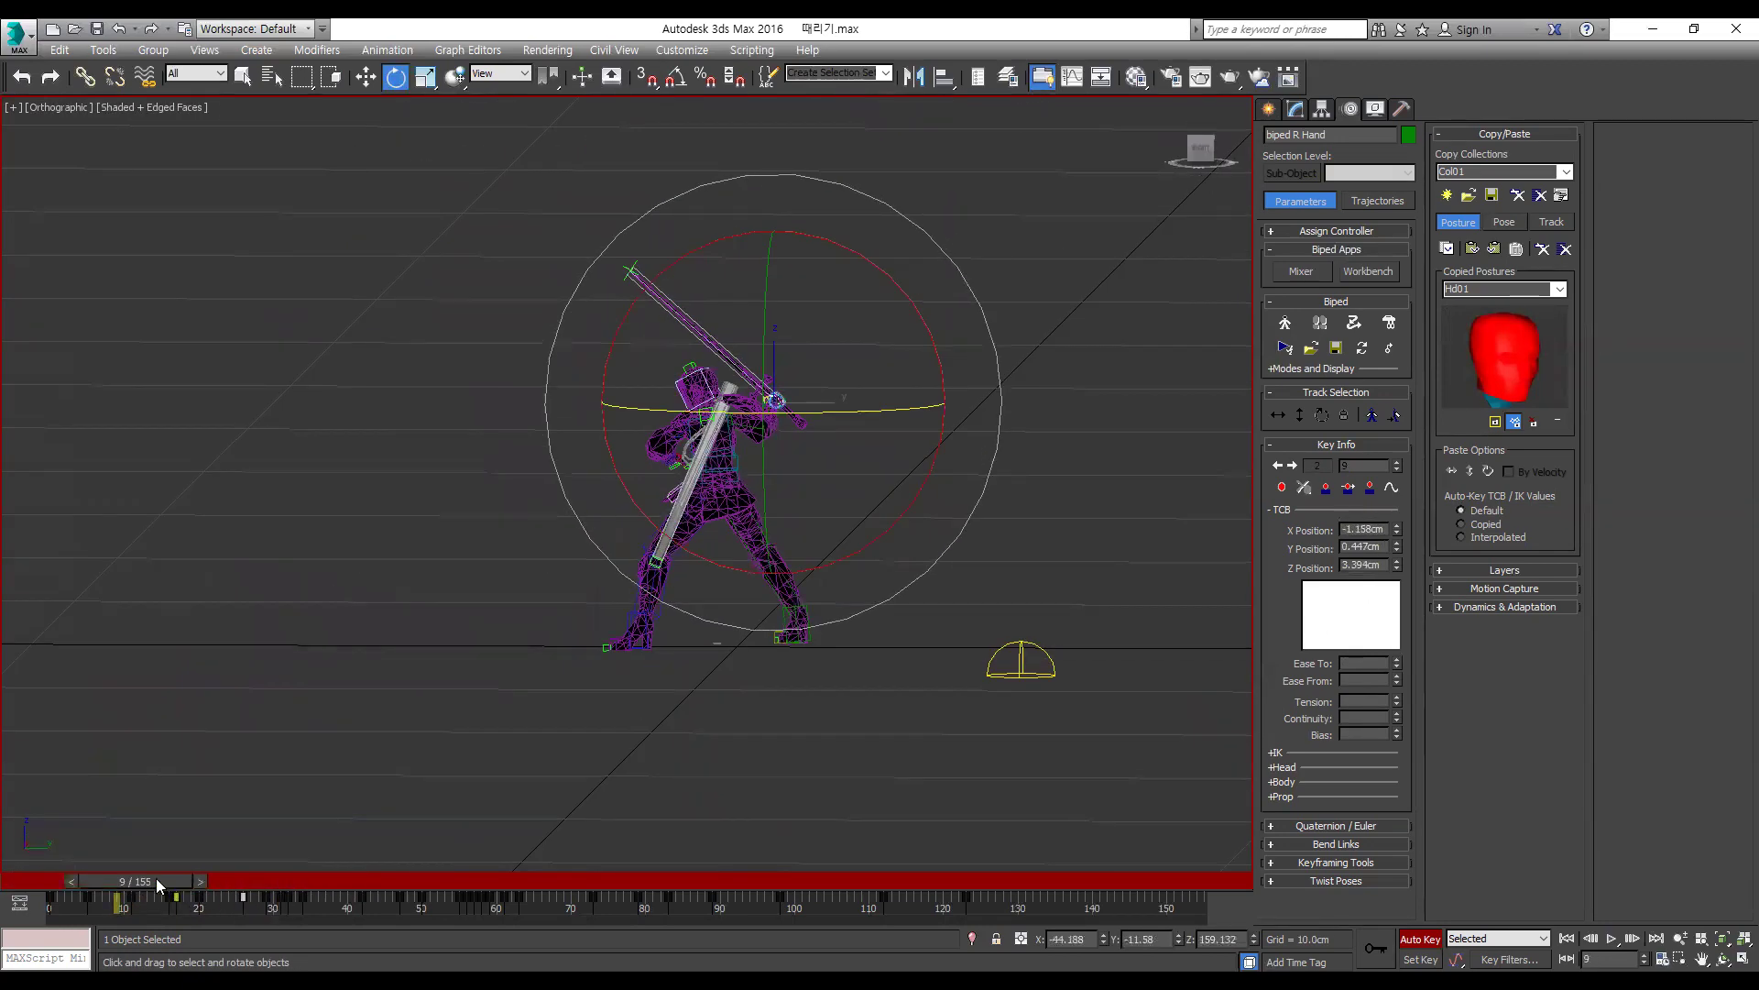
pyautogui.press('/')
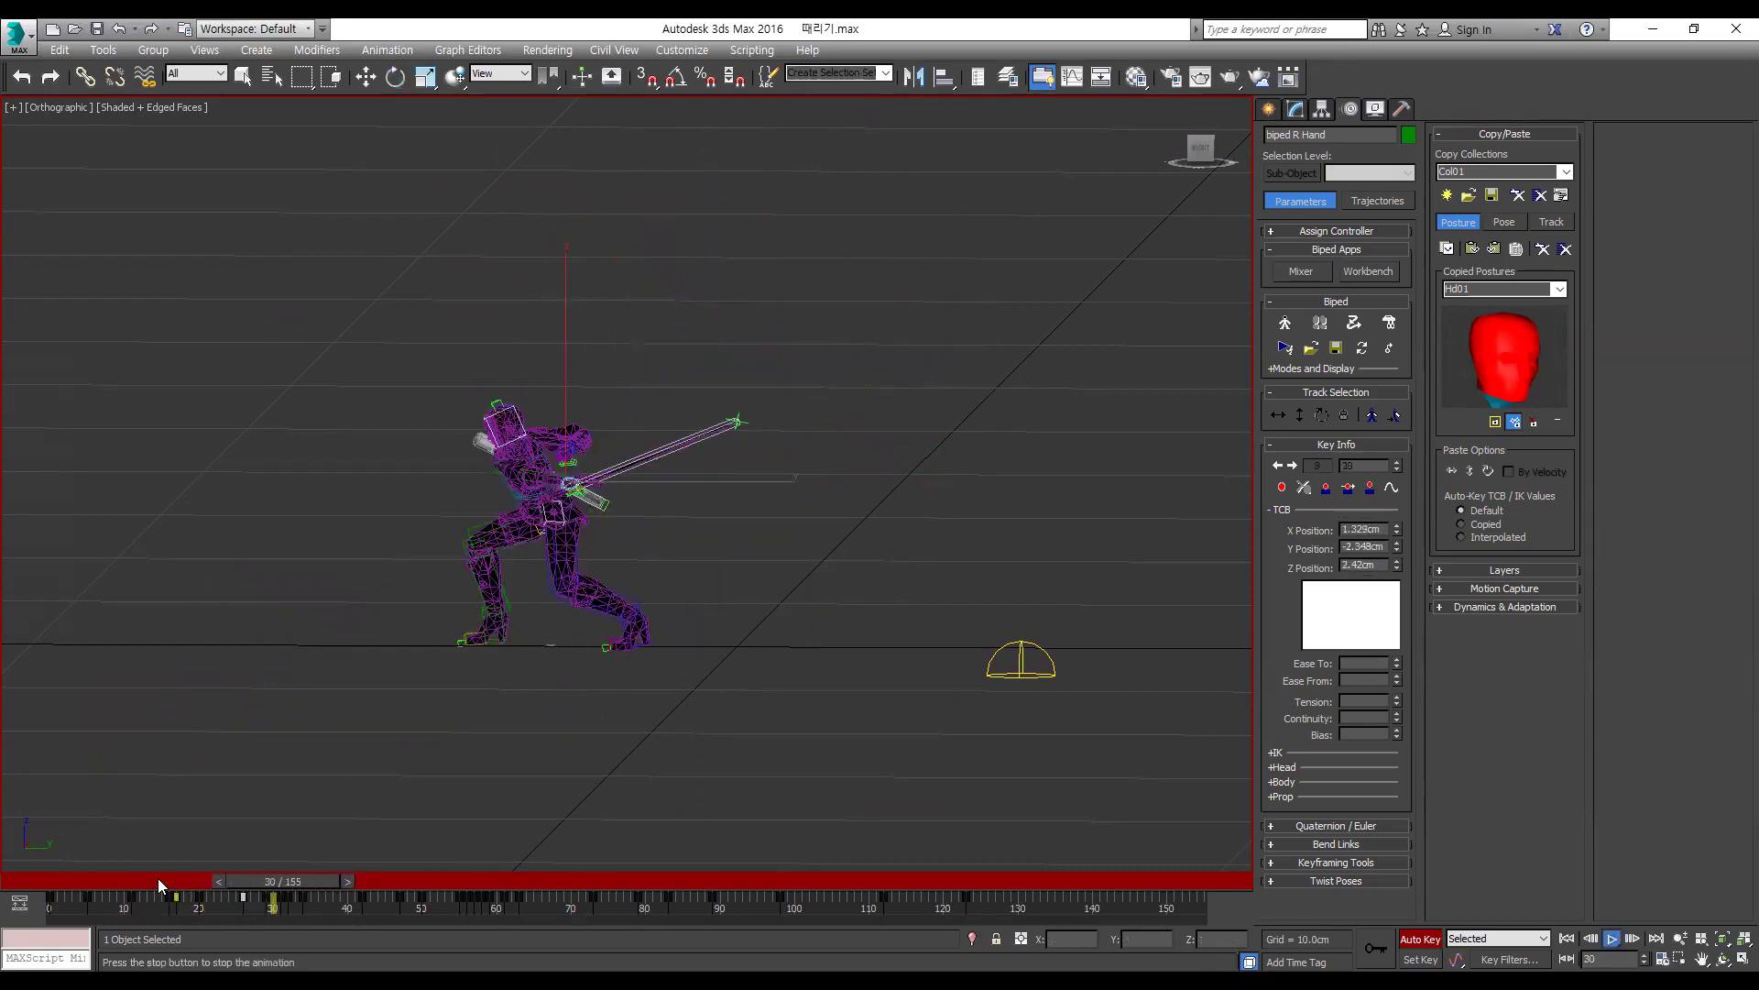
pyautogui.click(157, 878)
pyautogui.press('e')
pyautogui.press('v')
pyautogui.press('r')
pyautogui.press('/')
pyautogui.press('/')
# Step: Rotate the right hand at frame 26 so the sword tilts further down, comparing it with the surrounding frames
pyautogui.press('.')
pyautogui.press('.')
pyautogui.press('.')
pyautogui.press('.')
pyautogui.press('.')
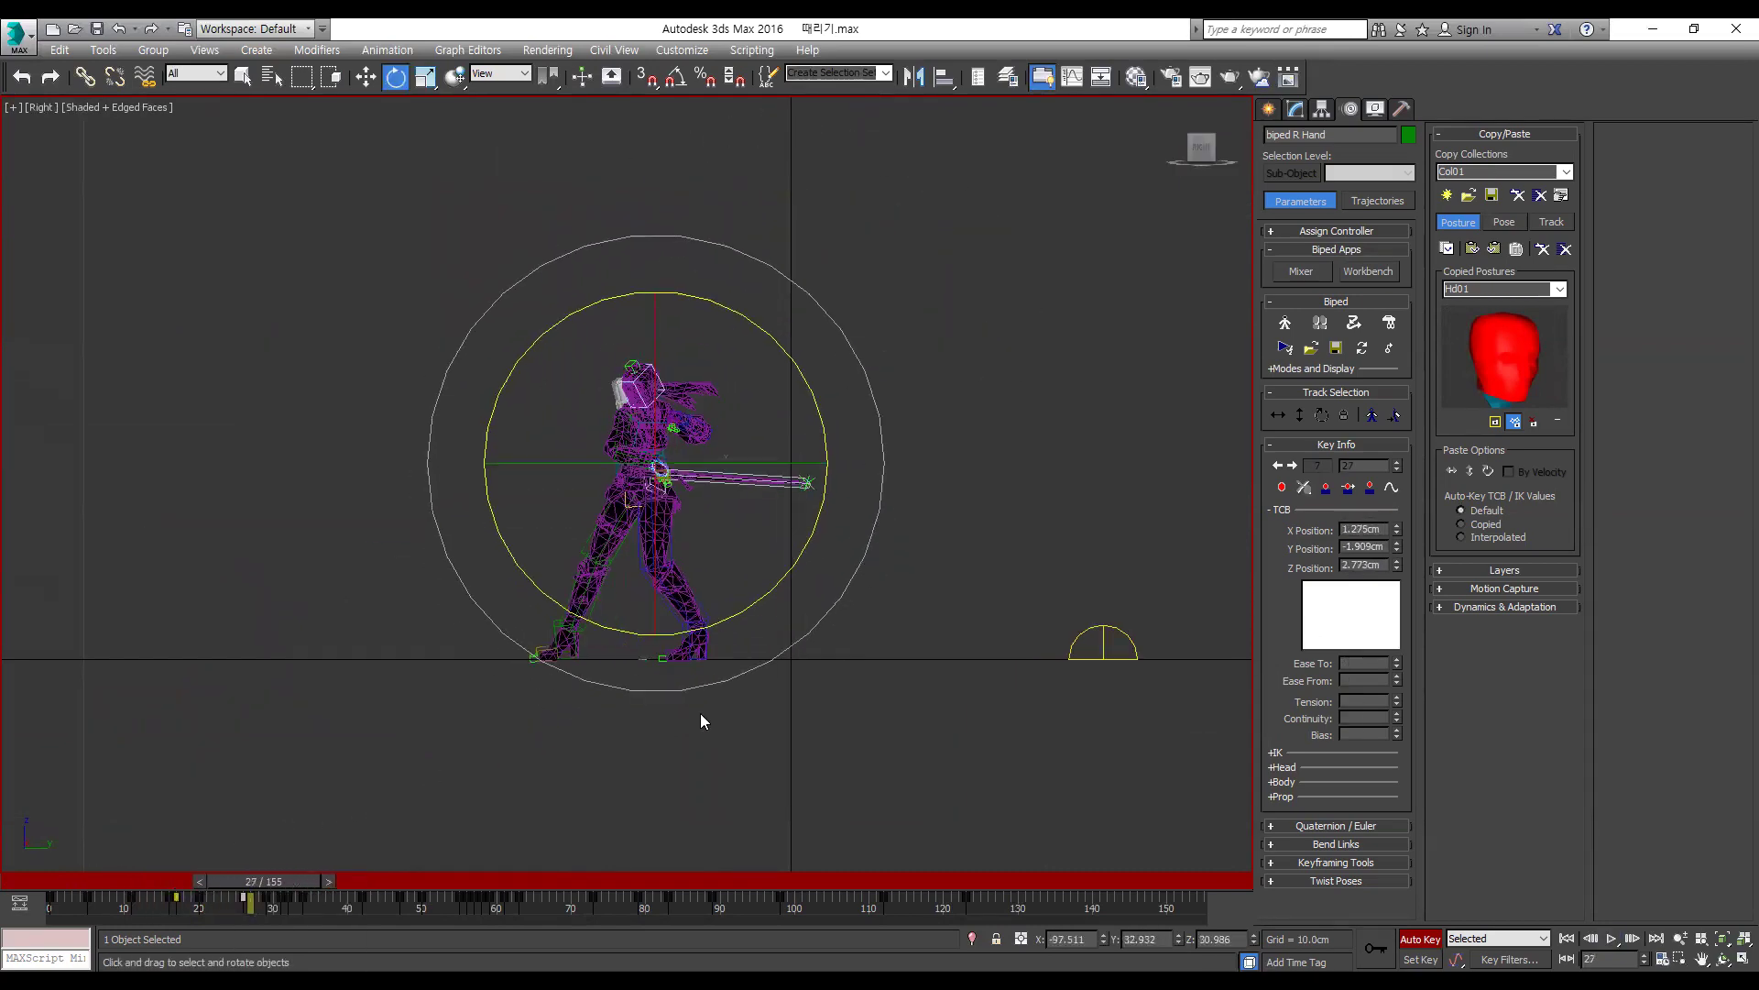
pyautogui.press(',')
pyautogui.press(',')
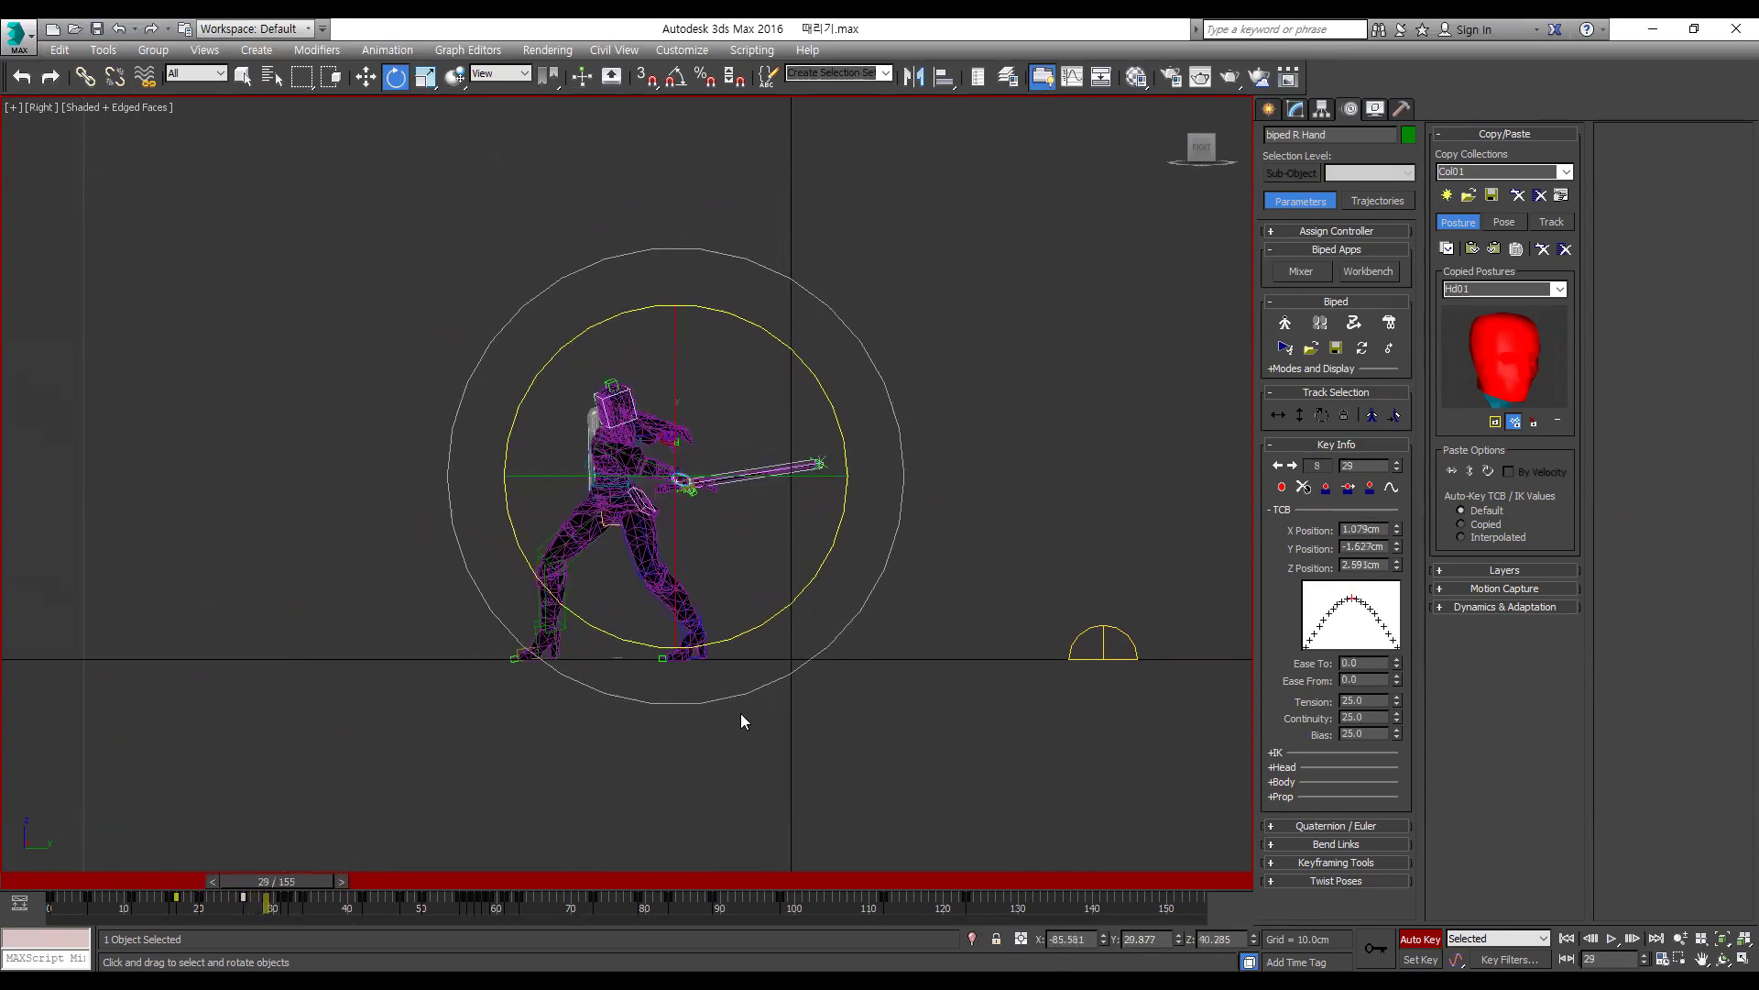
pyautogui.press(',')
pyautogui.press(',')
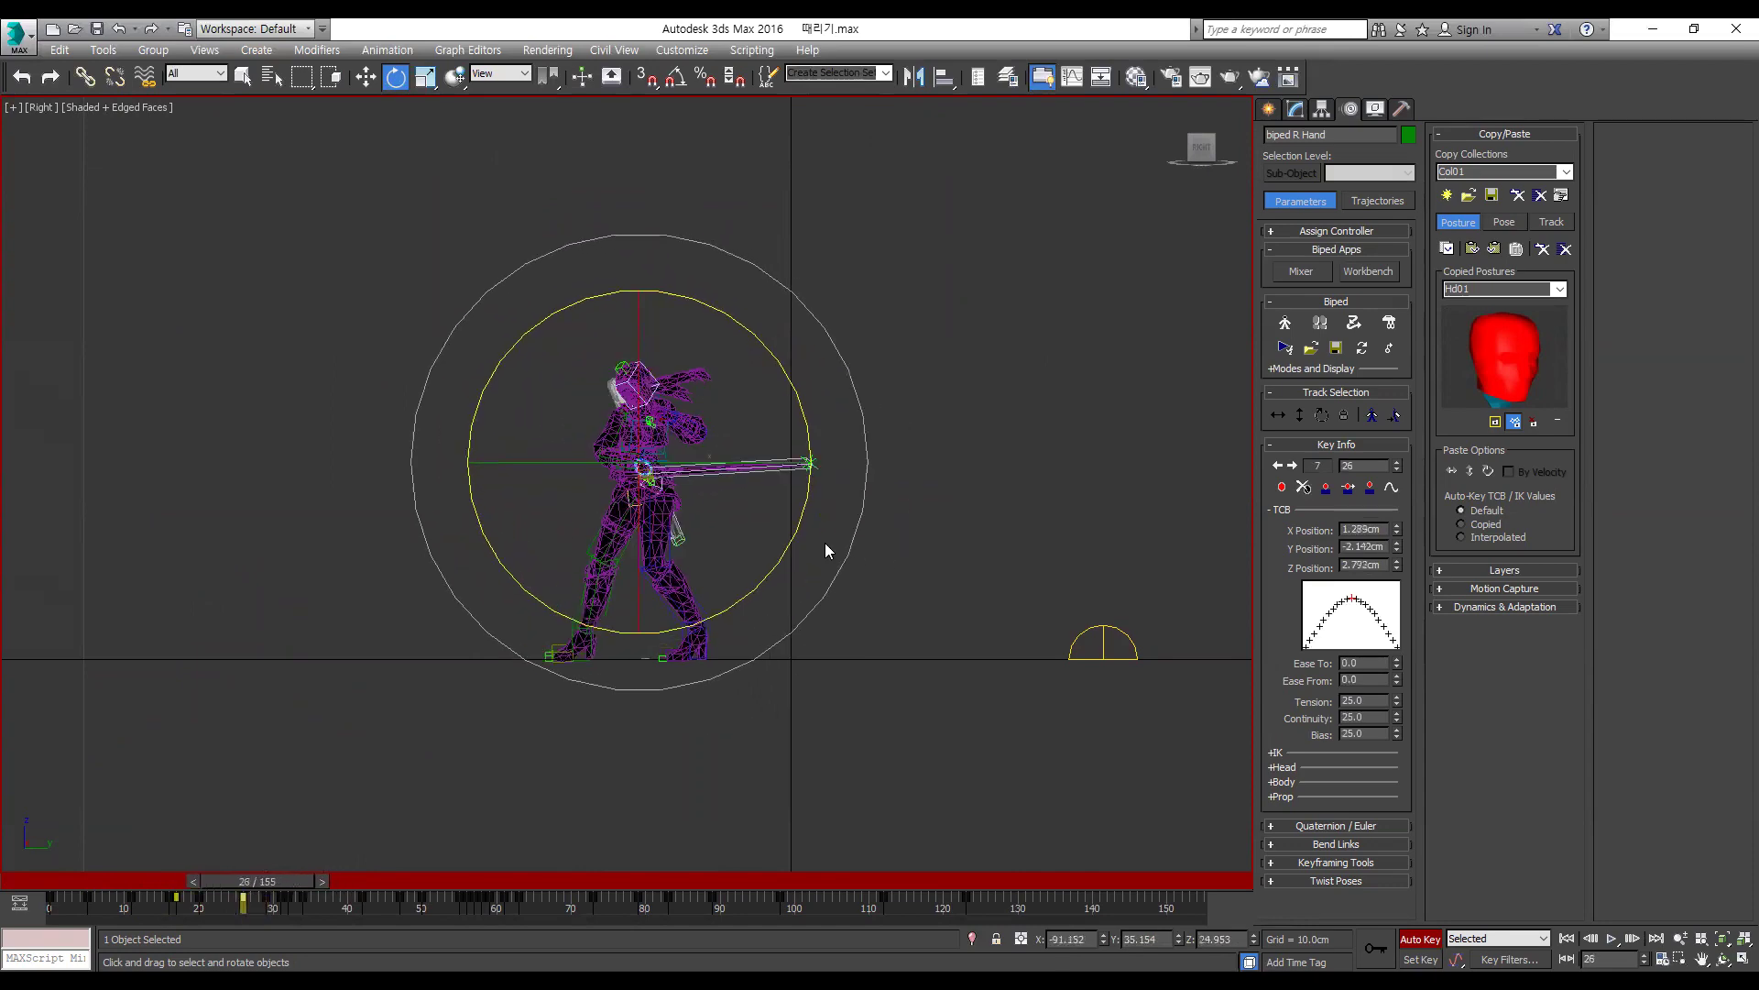
pyautogui.press(',')
pyautogui.press(',')
pyautogui.press(',')
pyautogui.press(',')
pyautogui.press(',')
pyautogui.press(',')
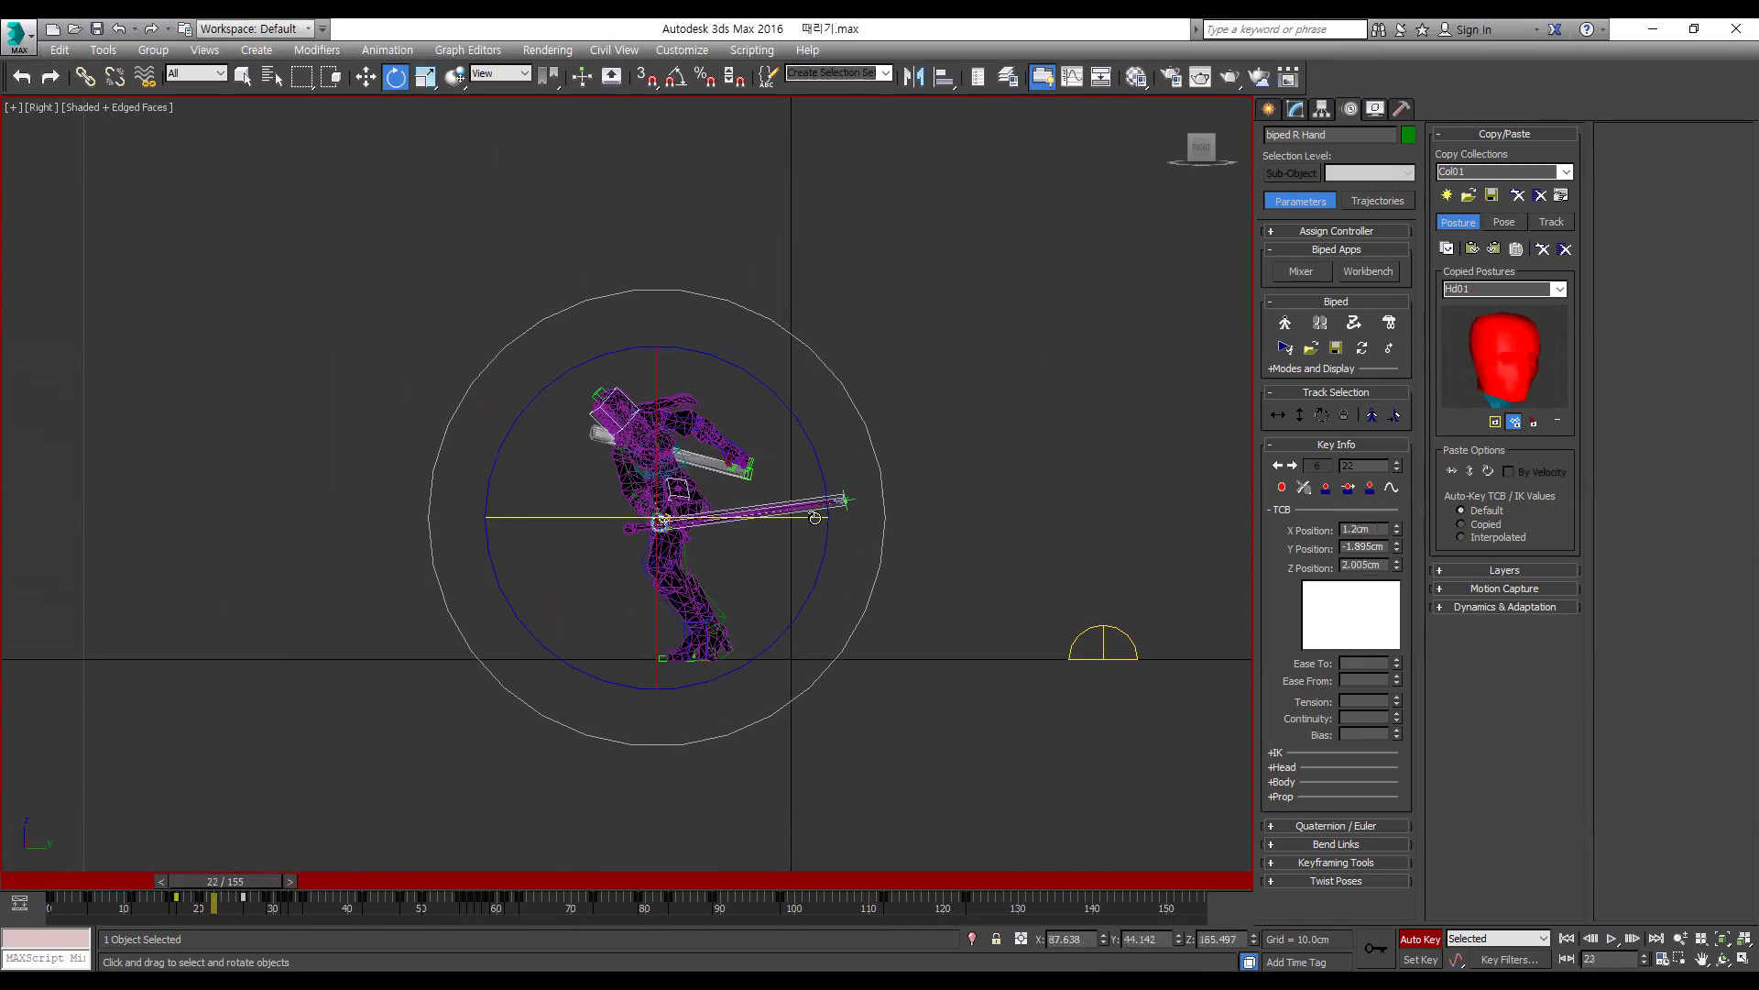
# Step: Step through frames 22 to 30 to examine the sword's arc
pyautogui.press('.')
pyautogui.press('.')
pyautogui.press('.')
pyautogui.press('.')
pyautogui.press('.')
pyautogui.press('.')
pyautogui.press('.')
pyautogui.press('.')
pyautogui.press('.')
pyautogui.press('.')
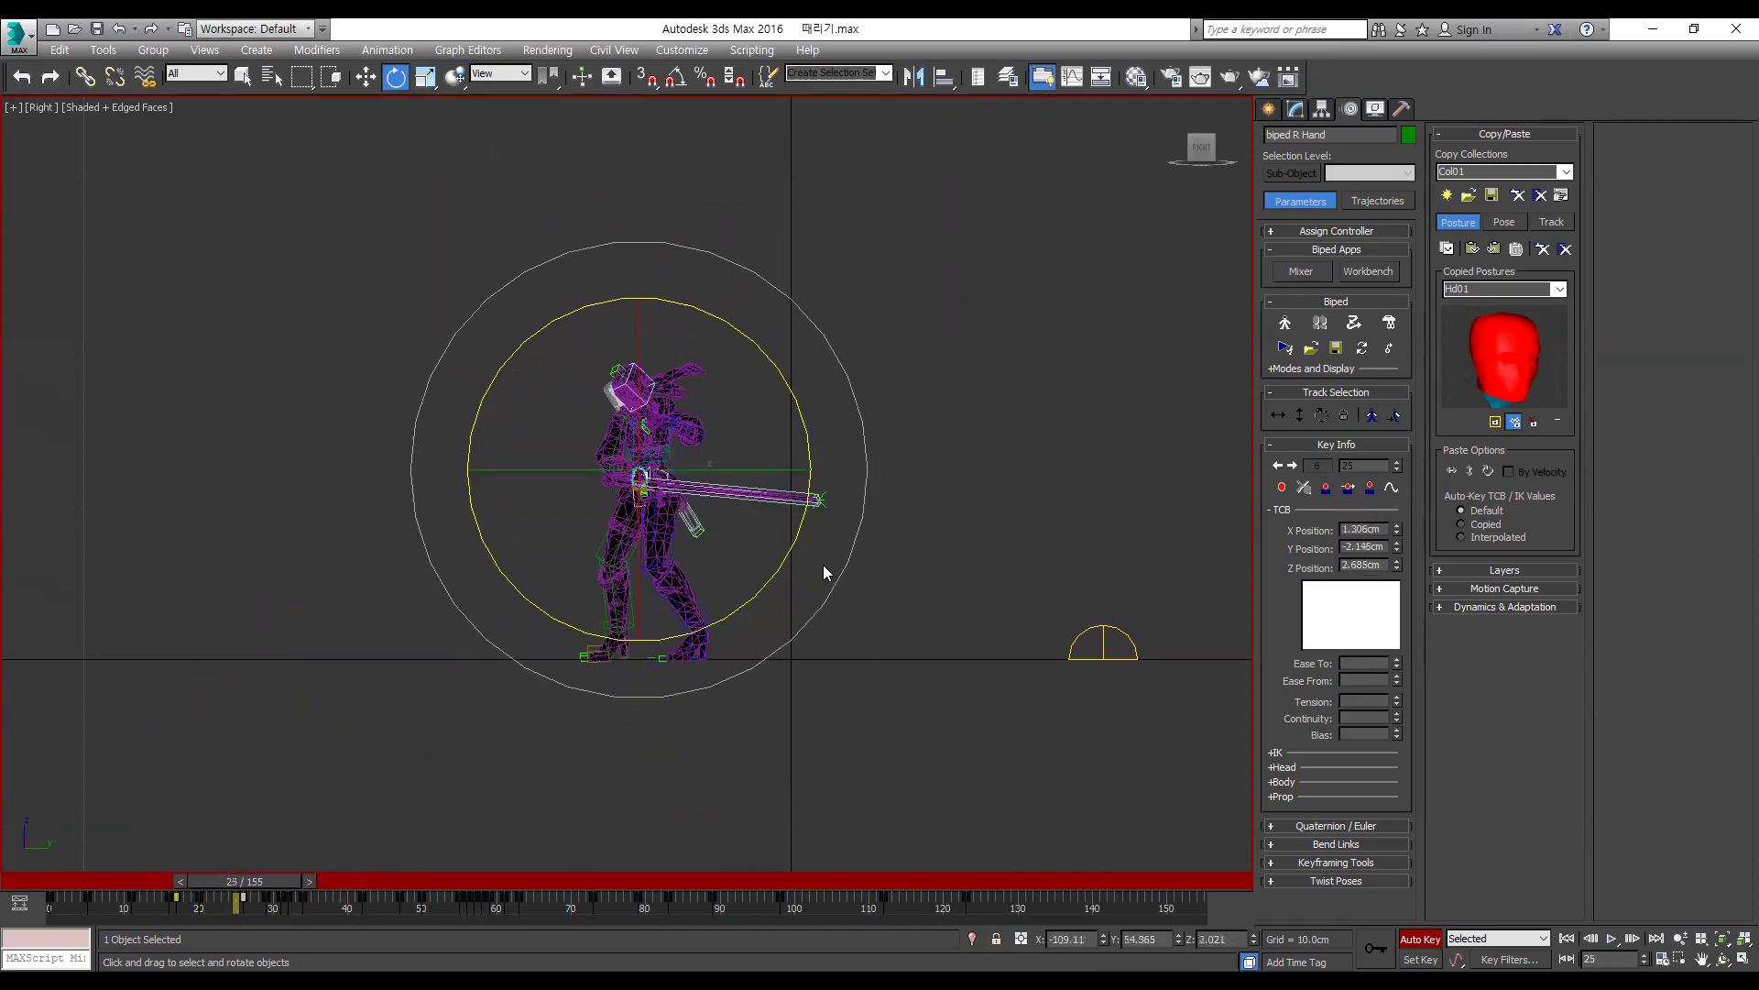
pyautogui.press('.')
pyautogui.press(',')
pyautogui.press(',')
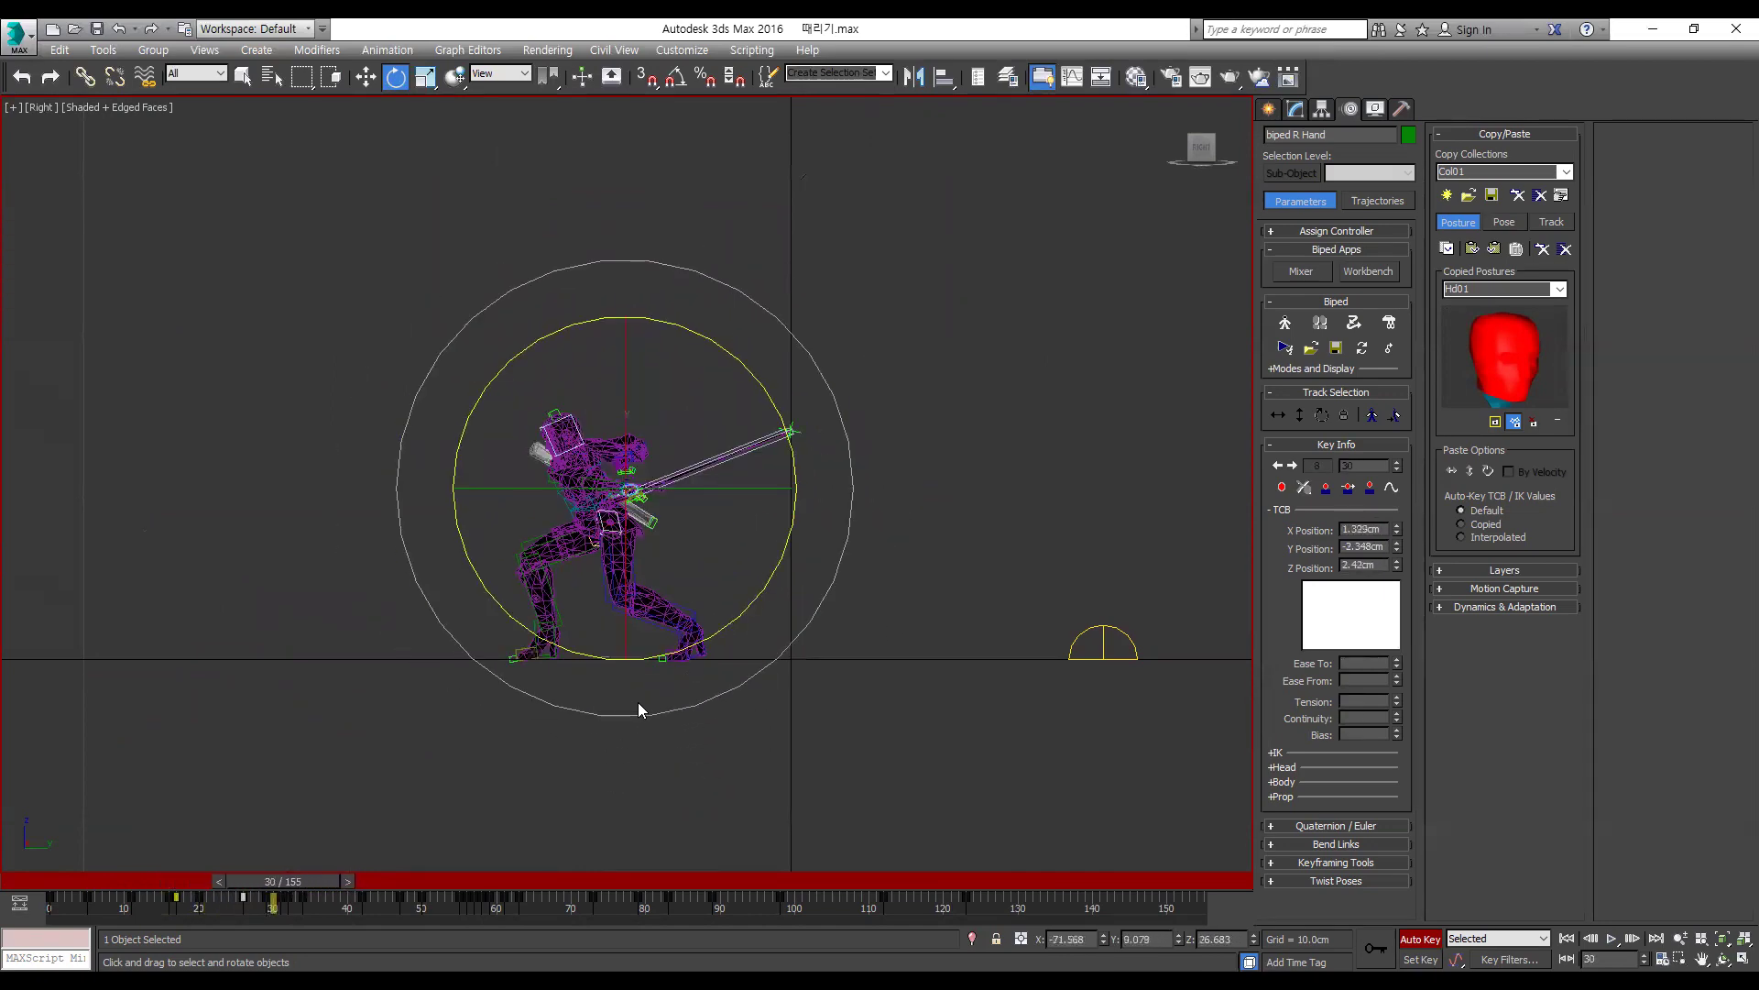
# Step: Compare frames 29 to 31 and rotate the right hand at frame 29 to point the sword slightly downward
pyautogui.press('.')
pyautogui.press('.')
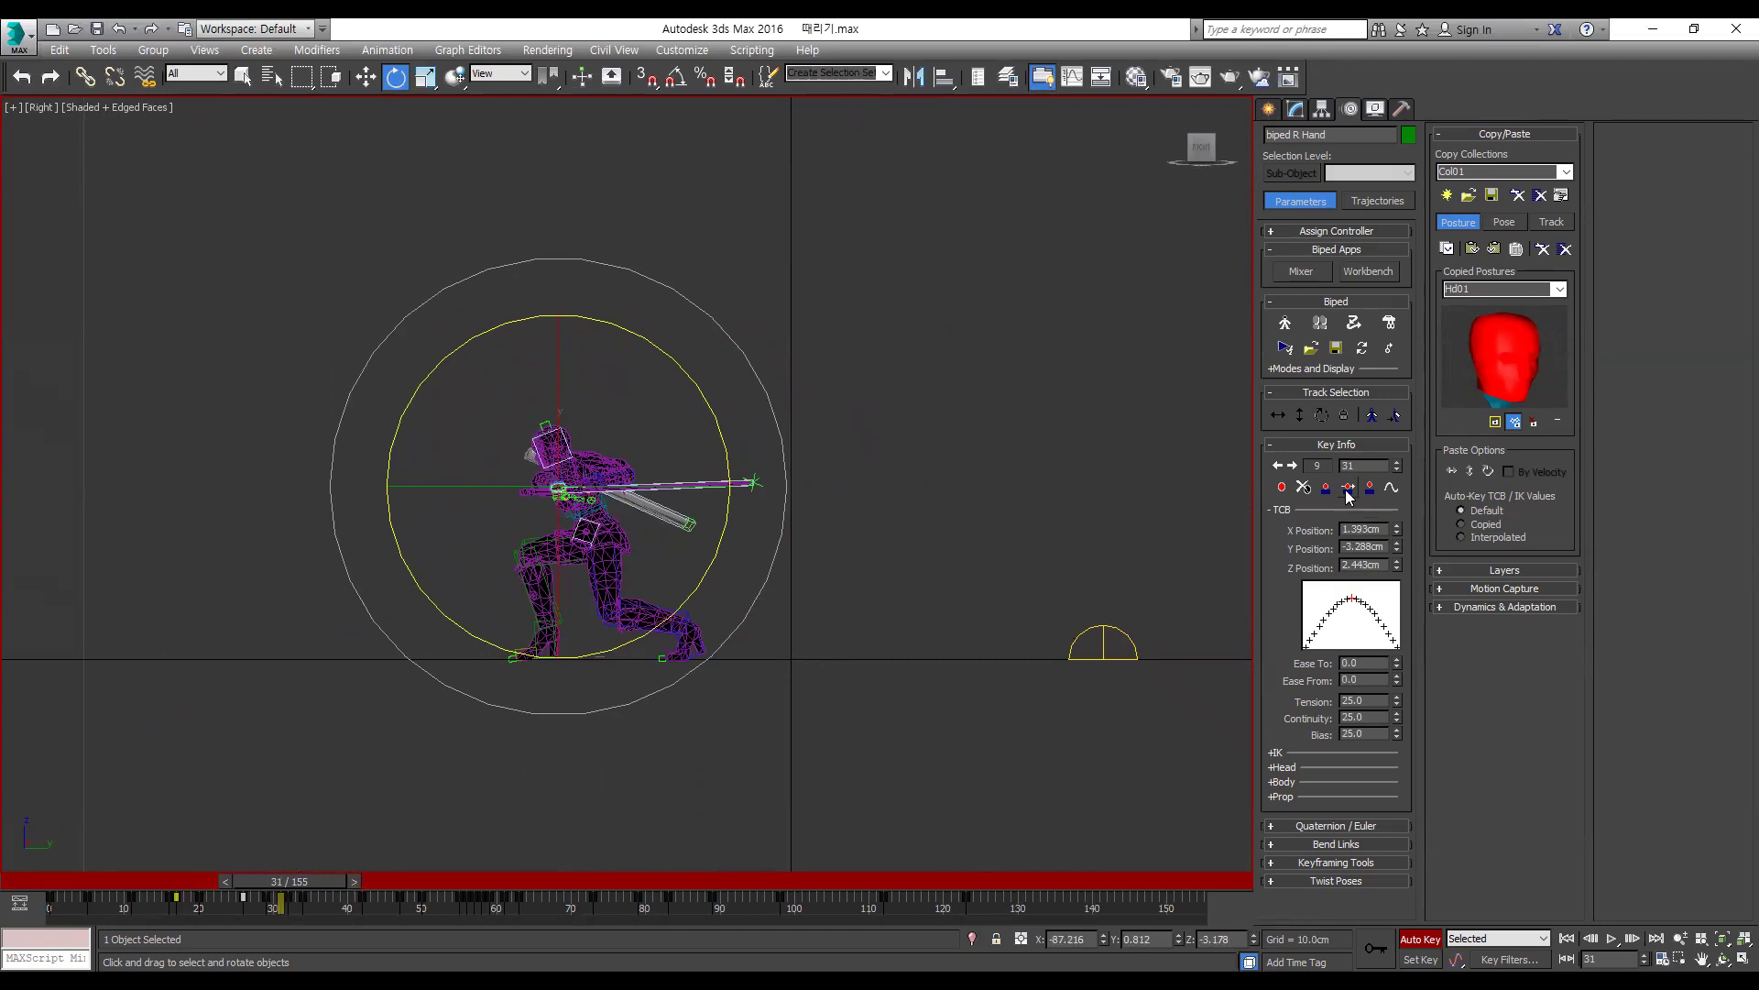
pyautogui.press(',')
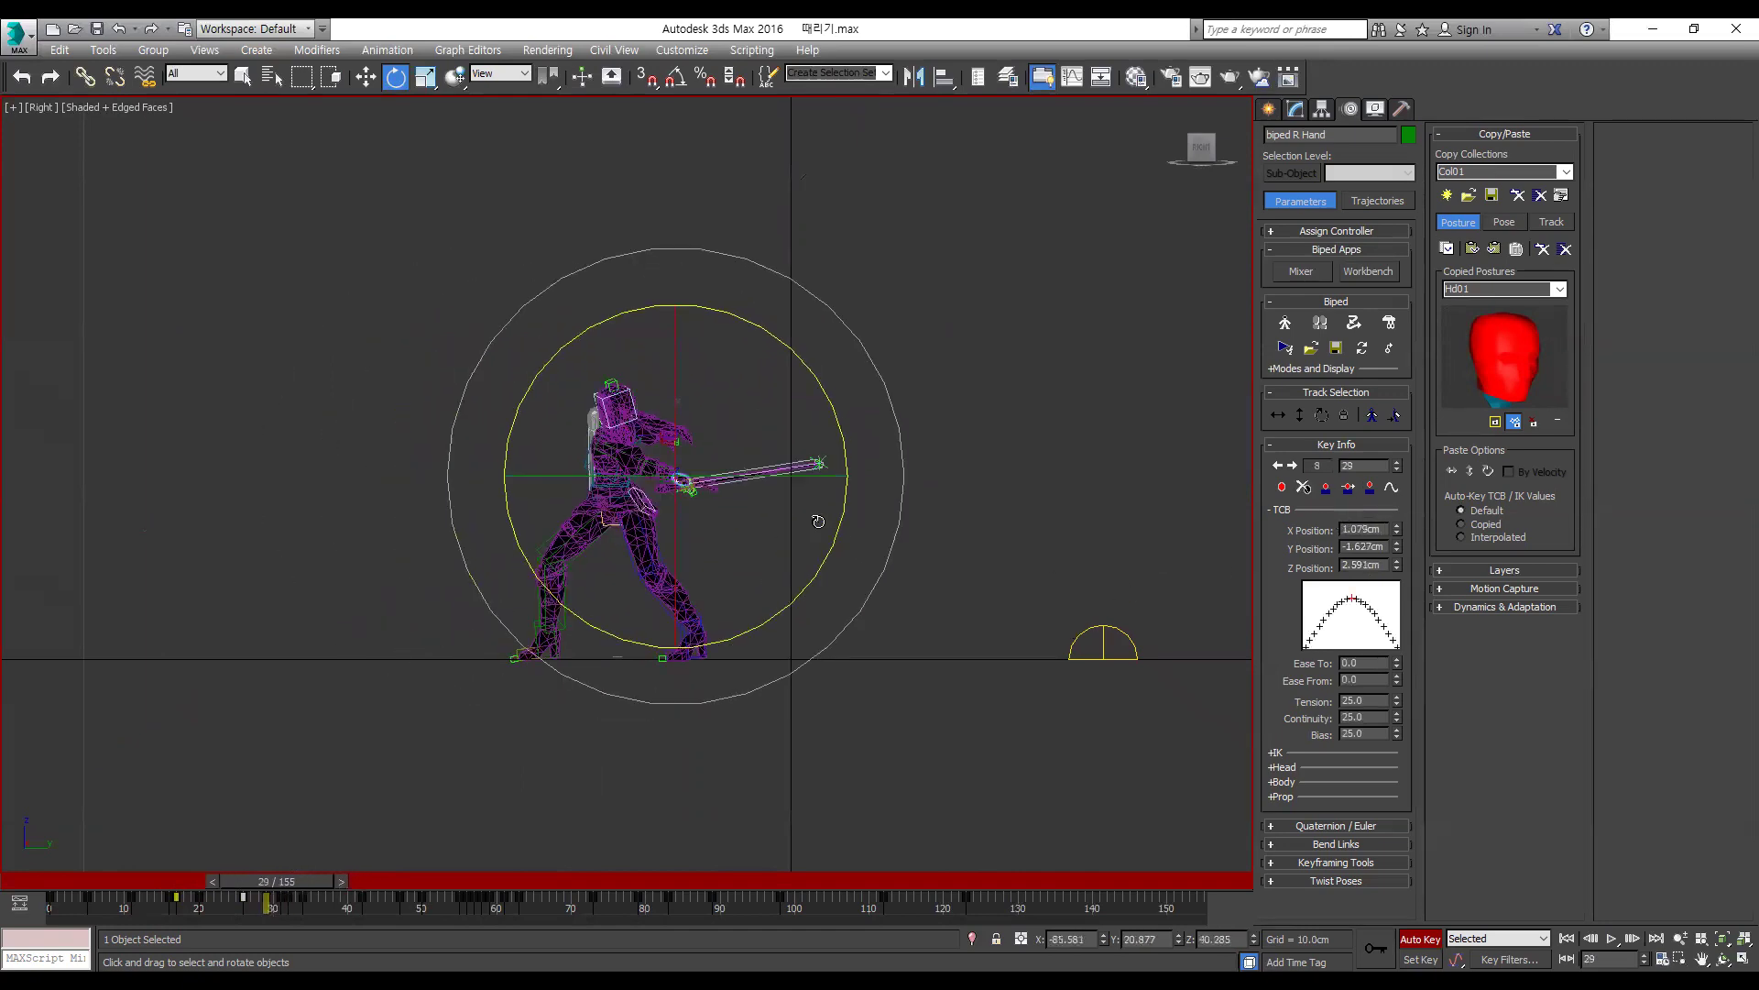
pyautogui.press('.')
pyautogui.press('.')
pyautogui.press('.')
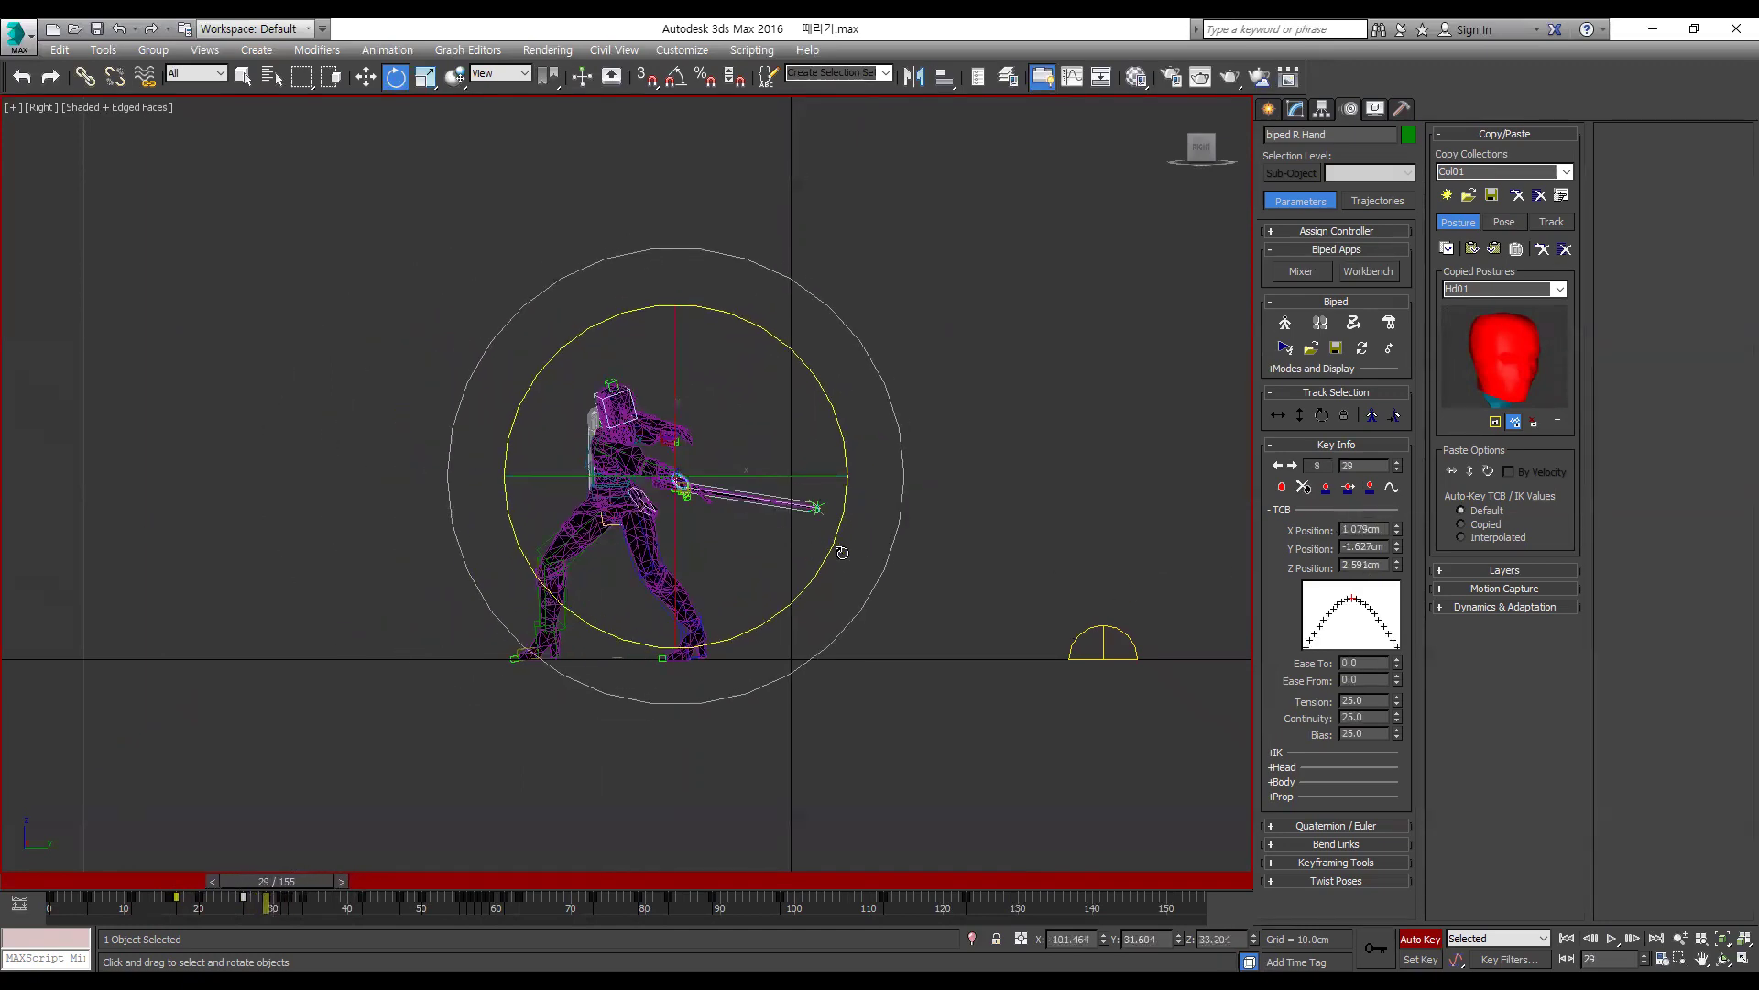
# Step: Play back the swing and rotate the right hand at frame 28 to lower the sword
pyautogui.press('/')
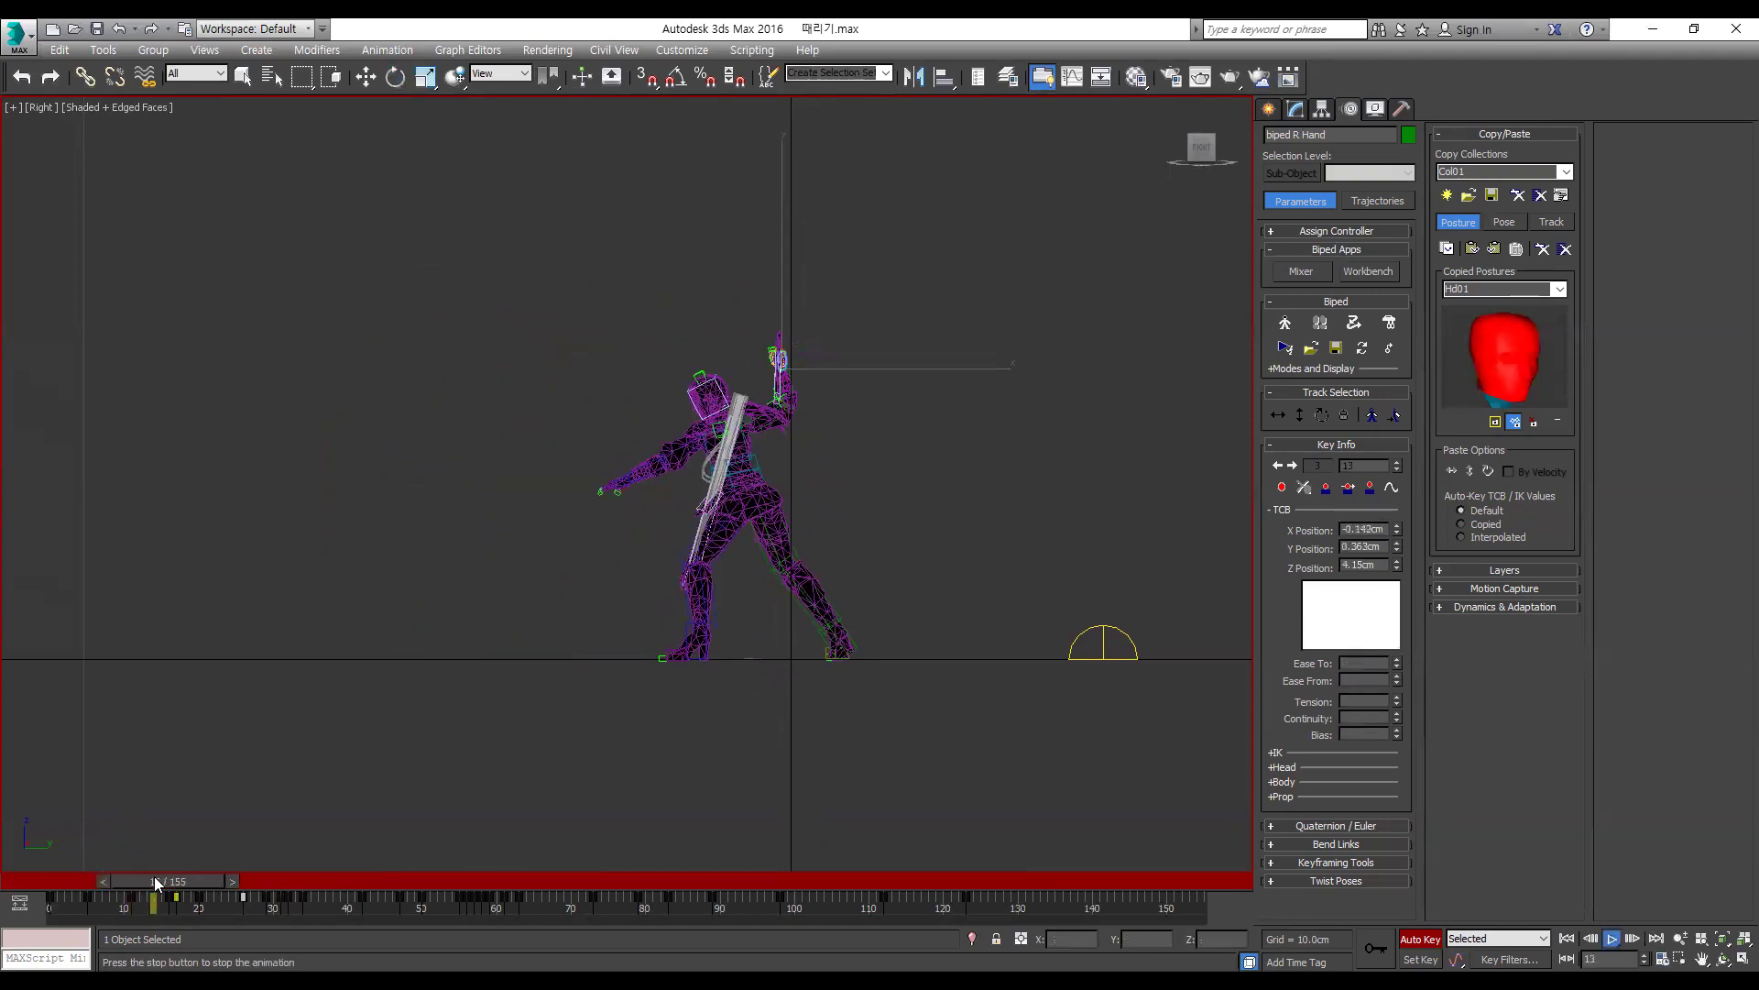
pyautogui.press('e')
pyautogui.press('/')
pyautogui.press('.')
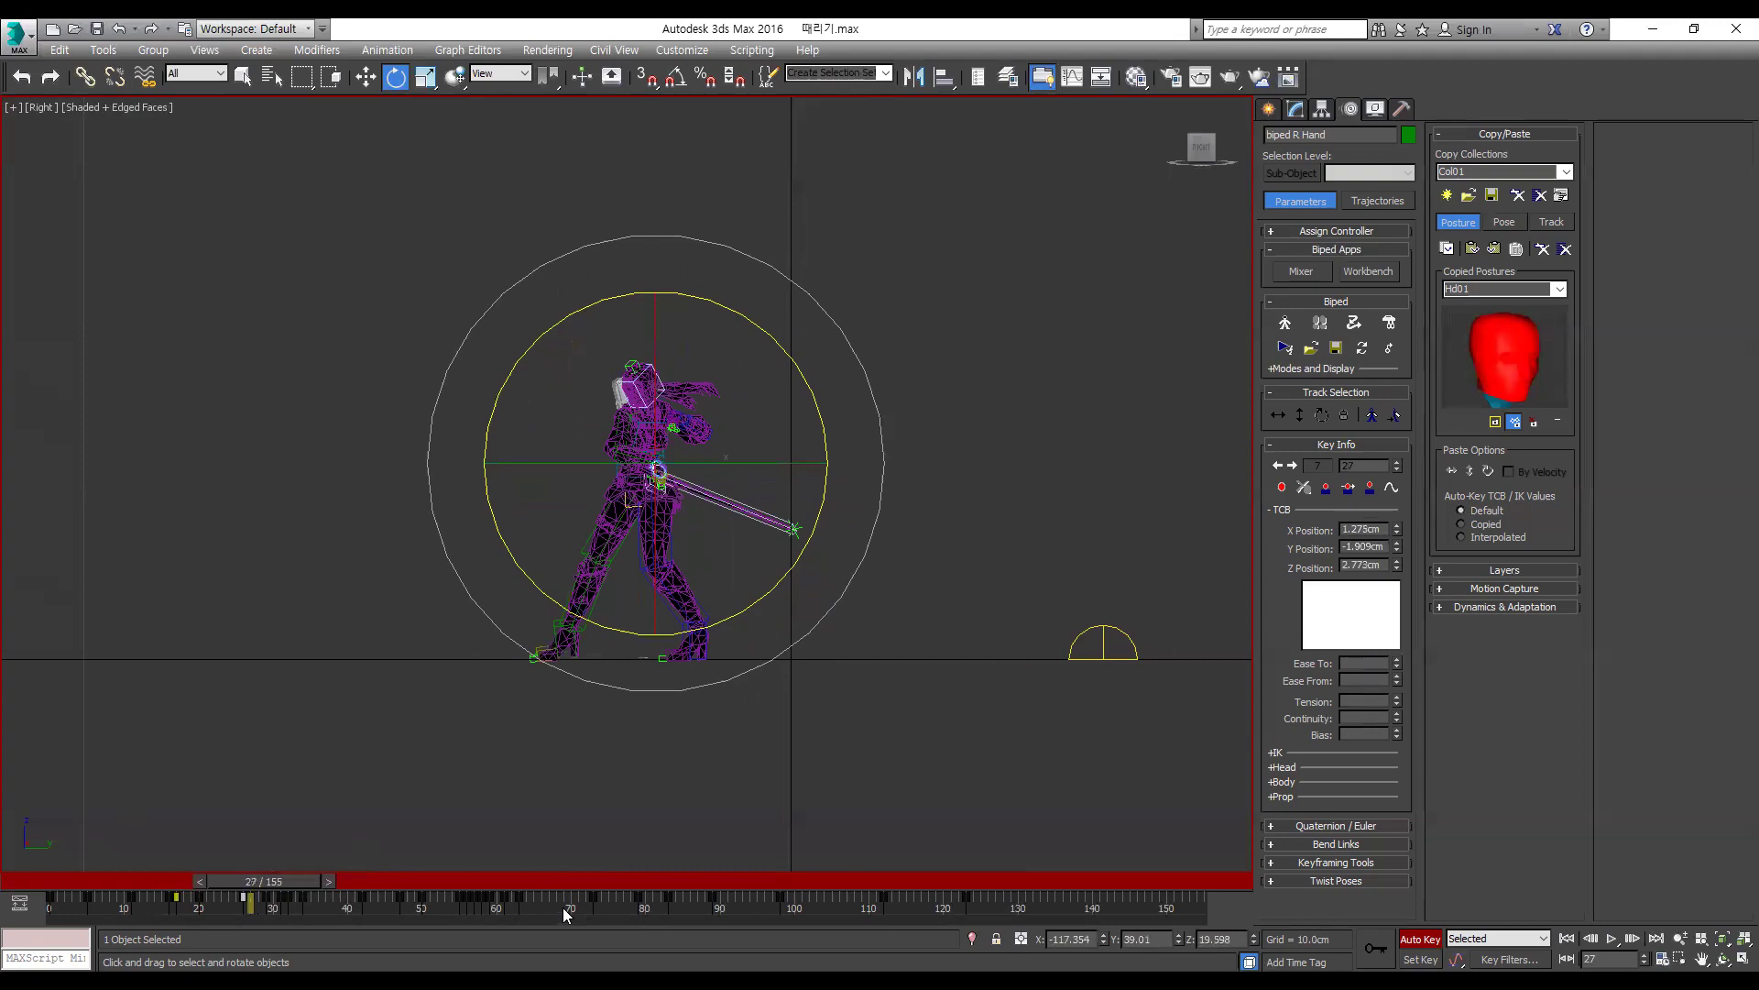
pyautogui.press(',')
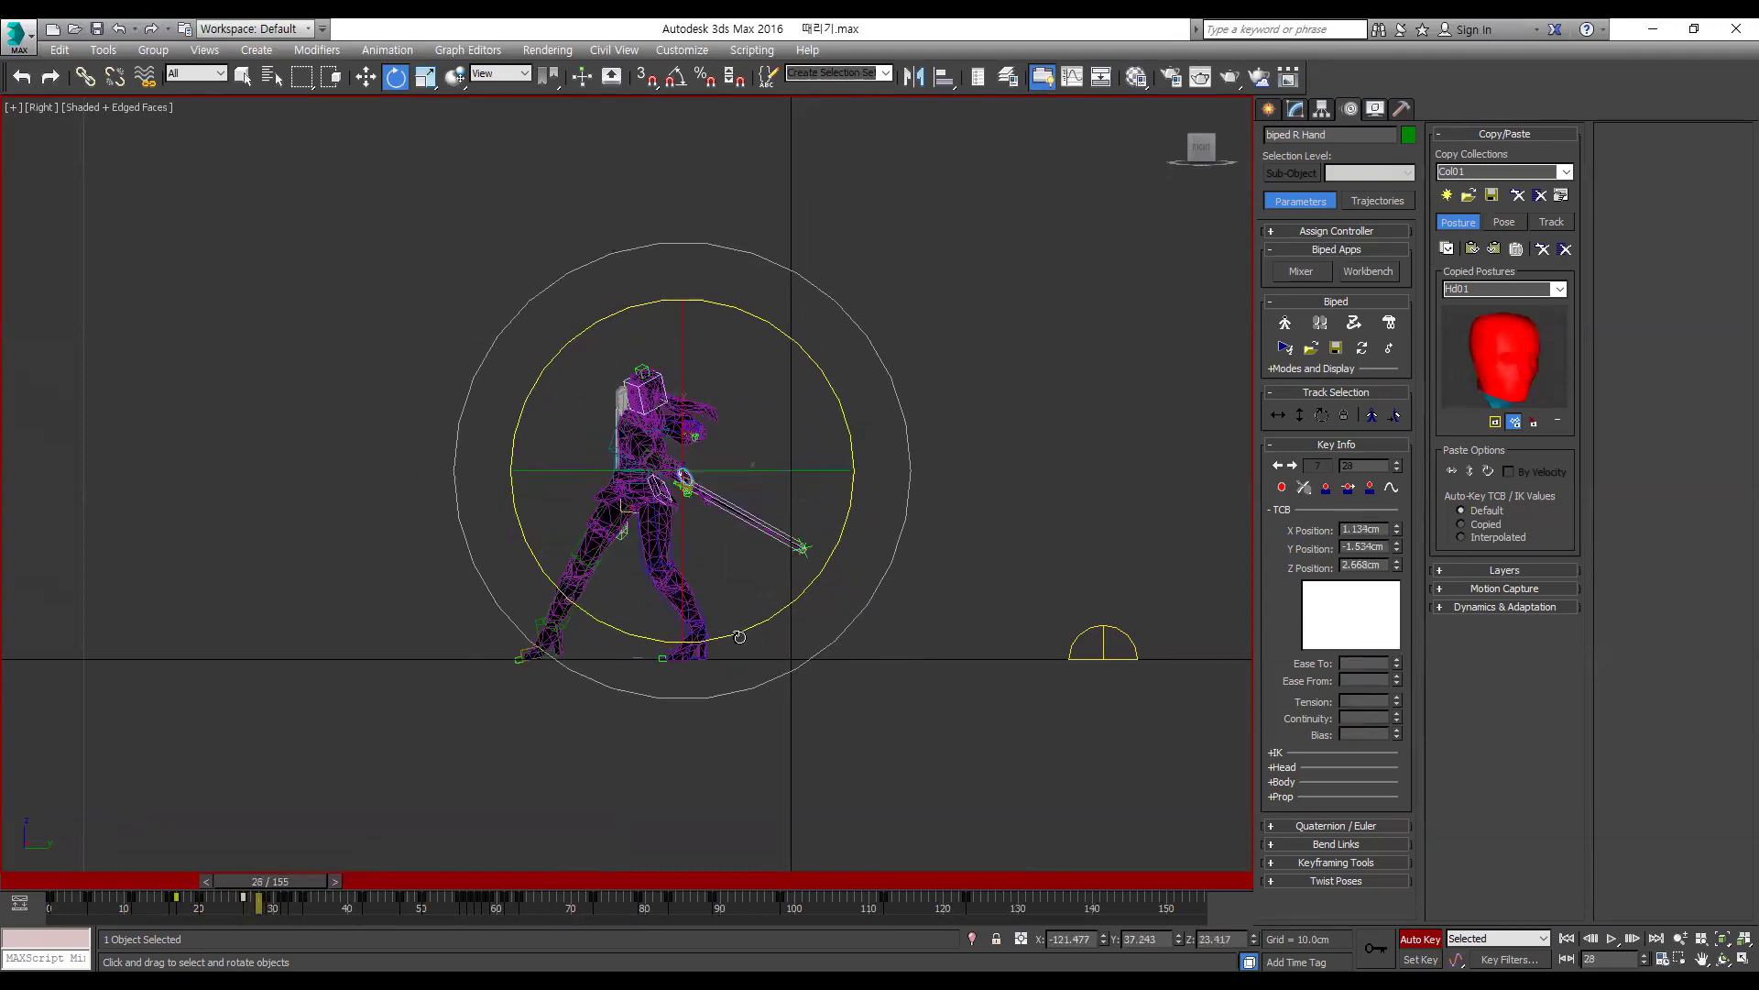
# Step: Delete the right hand's key at frame 29 and check the motion through frame 31
pyautogui.press('.')
pyautogui.click(1306, 486)
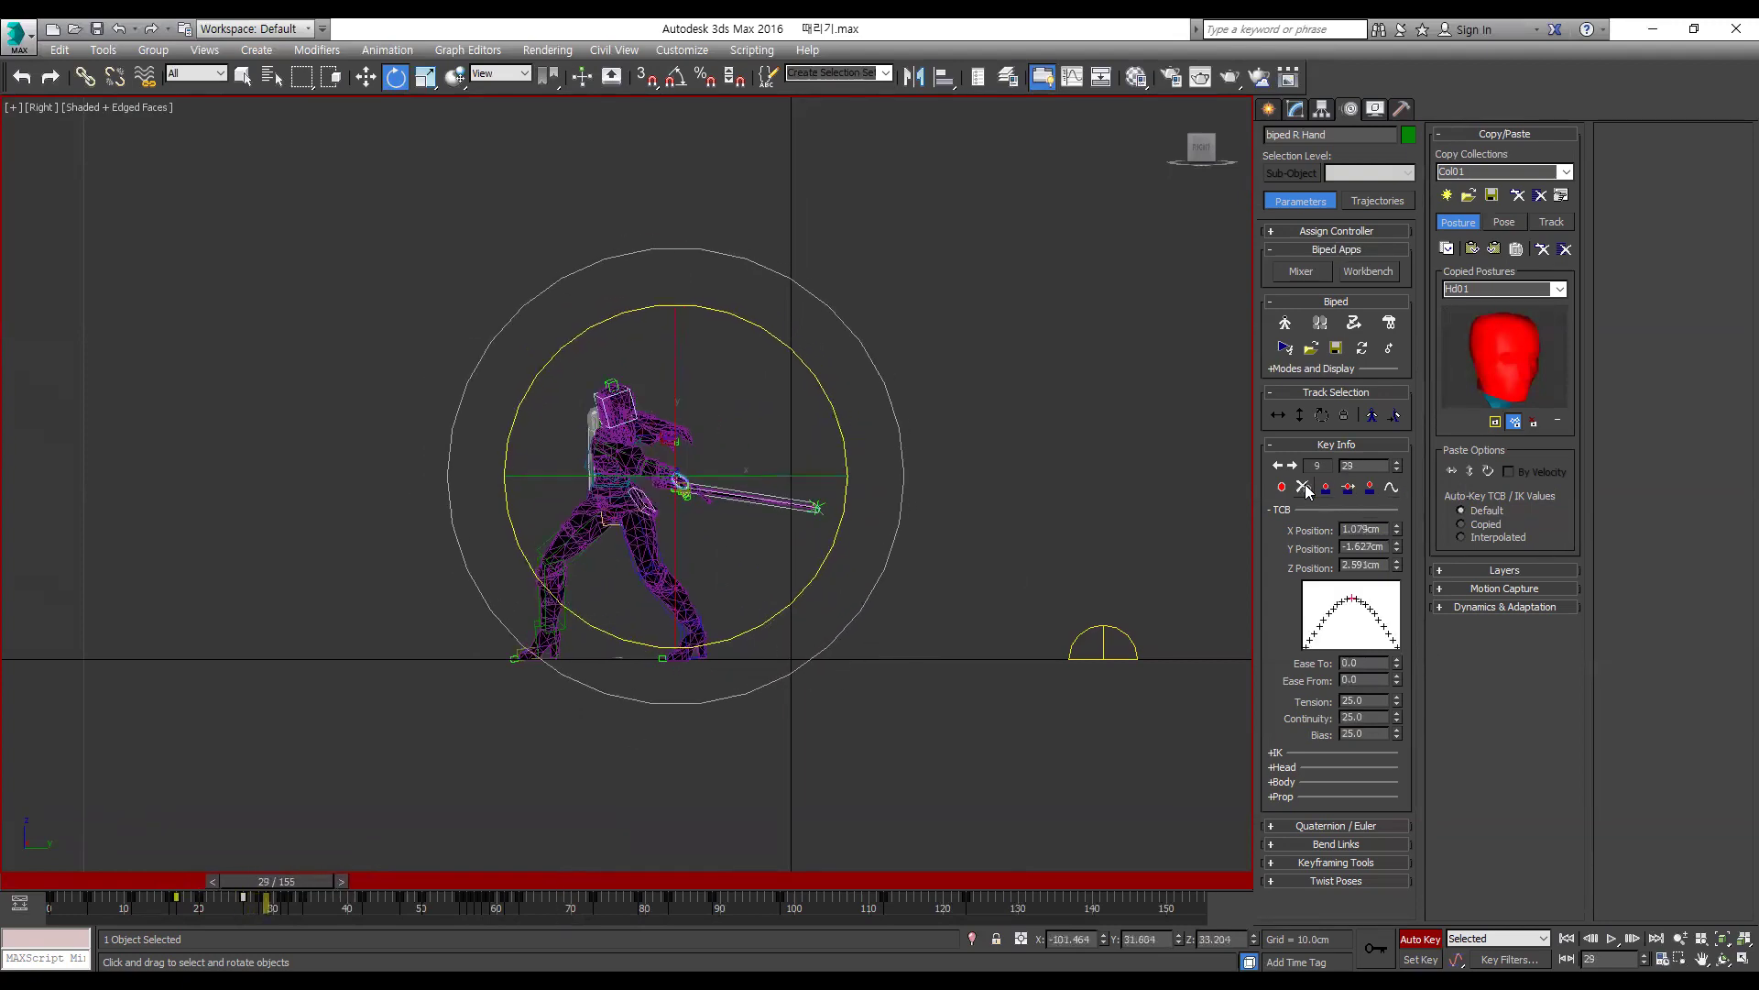
pyautogui.press(',')
pyautogui.press(',')
pyautogui.press('.')
pyautogui.press('.')
pyautogui.press('.')
pyautogui.press('.')
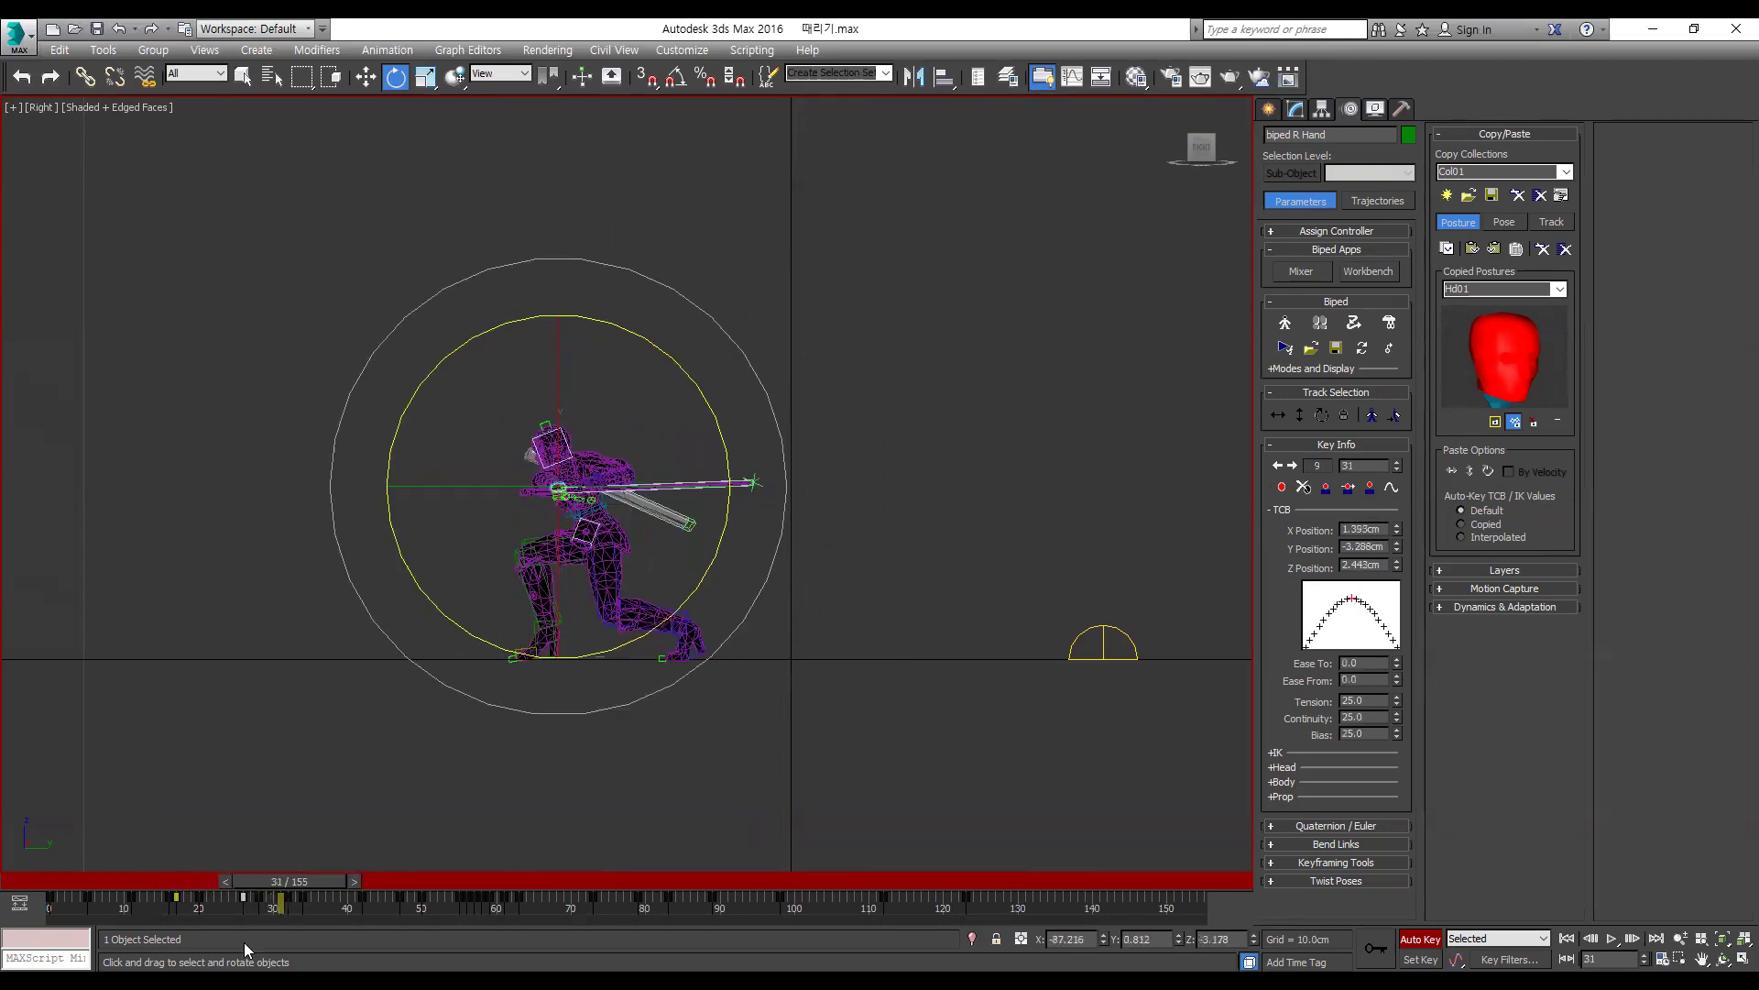
# Step: Play the swing in the right view and inspect the sword's pose around frame 26
pyautogui.press('/')
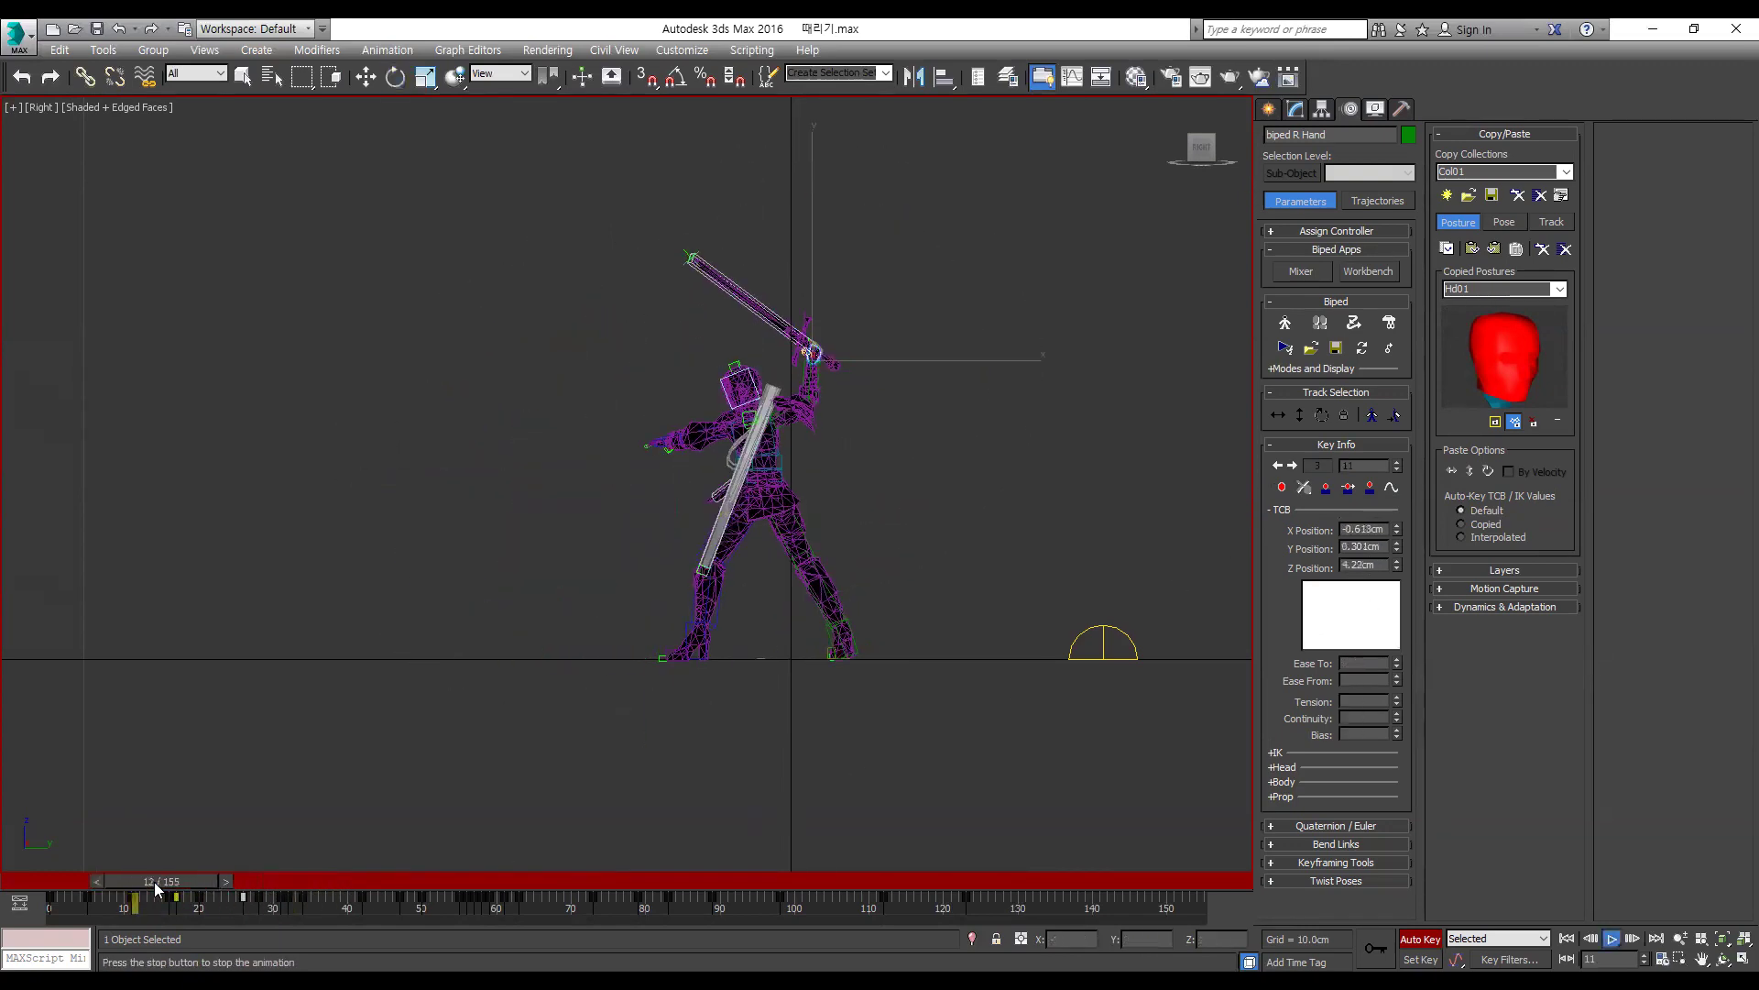
pyautogui.press('/')
pyautogui.press('e')
pyautogui.press('.')
pyautogui.press('.')
pyautogui.press('.')
pyautogui.press('.')
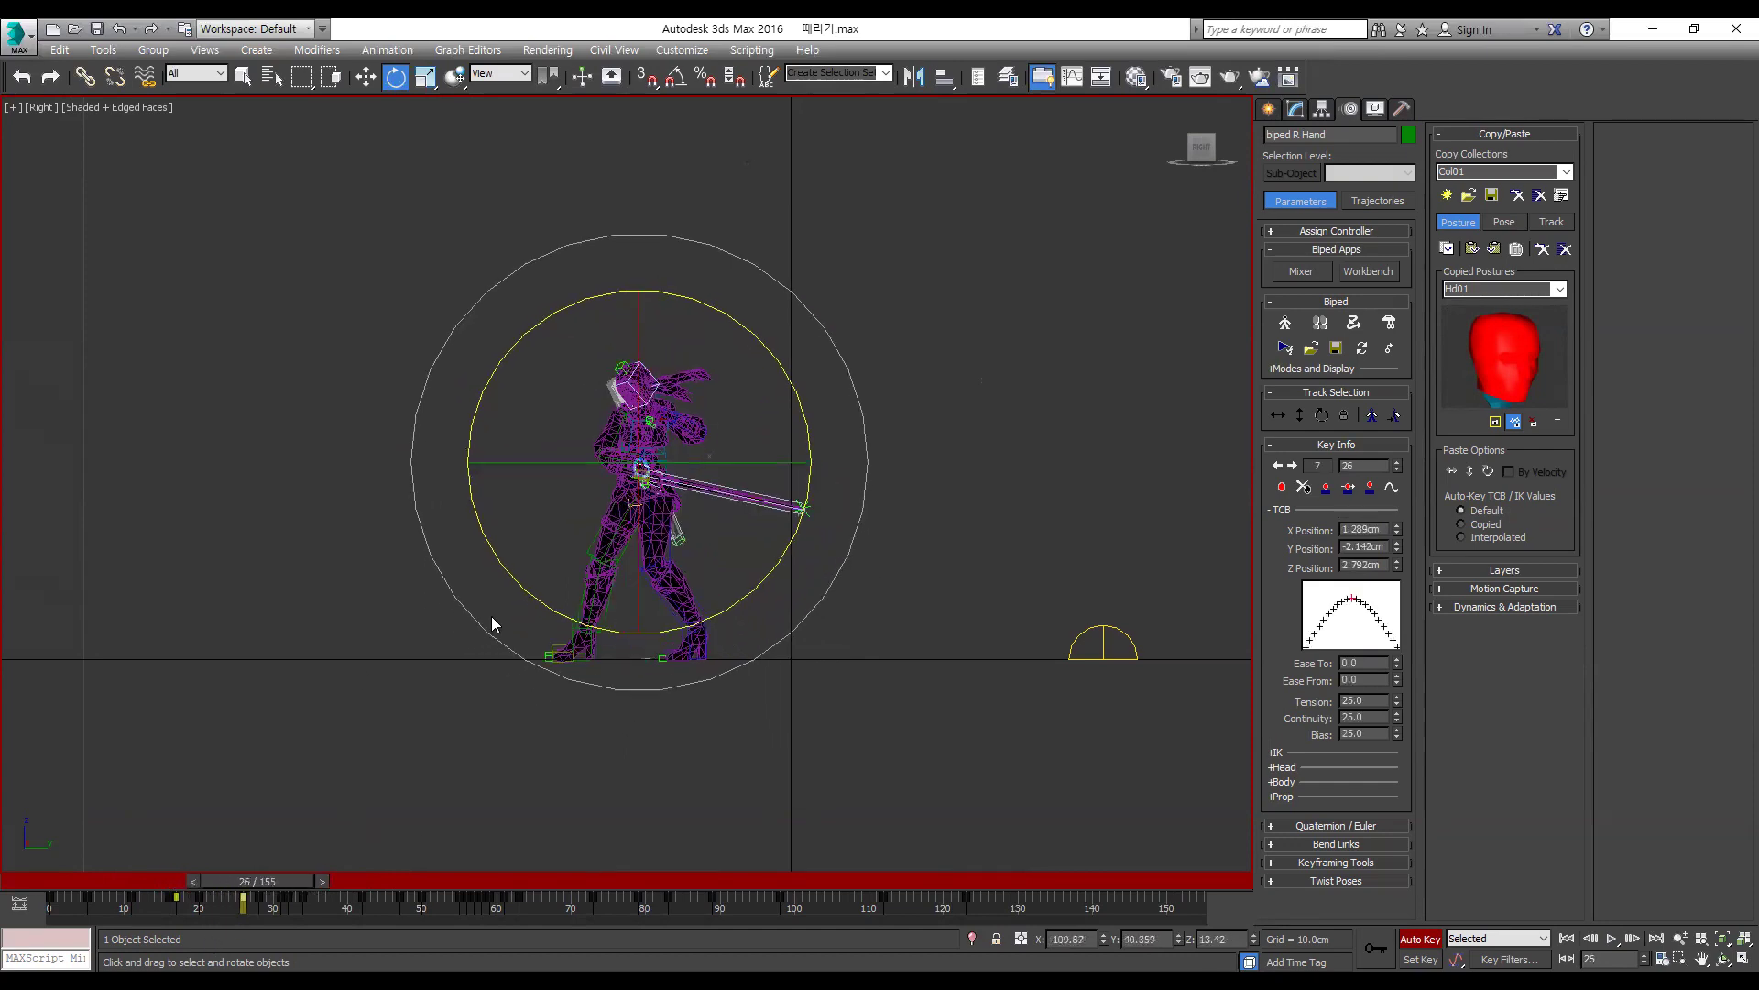
# Step: Play the swing again from the left view and the orthographic view
pyautogui.press('l')
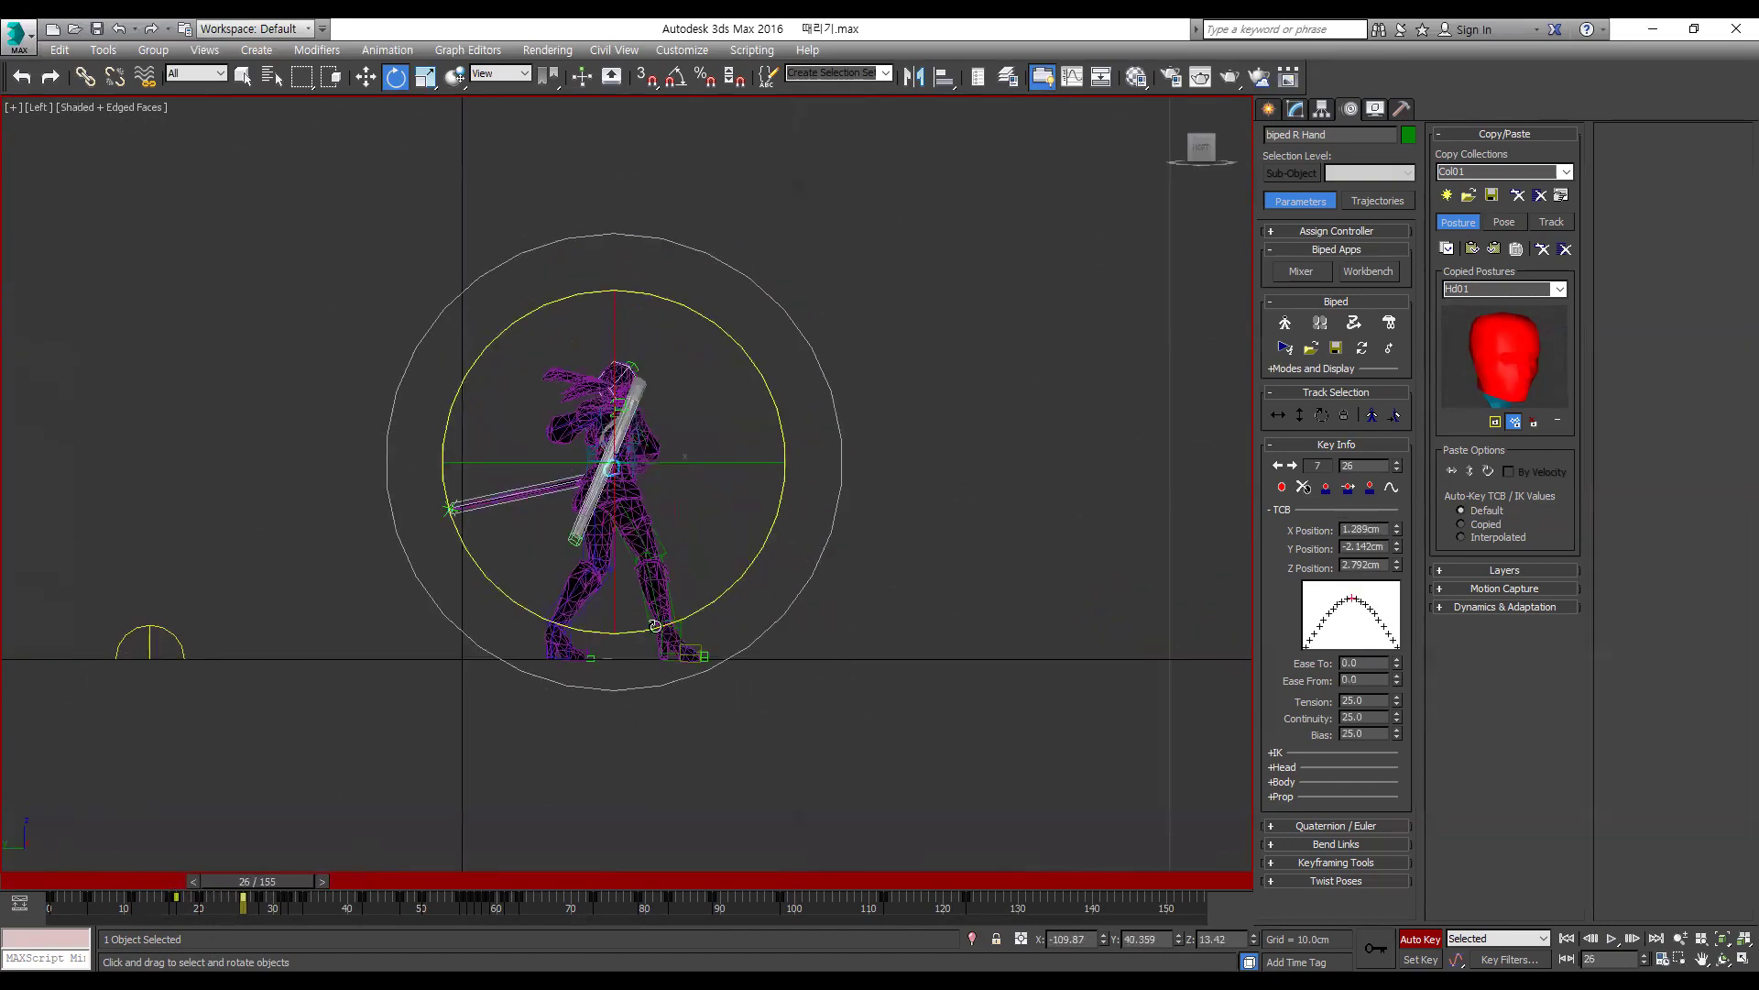
pyautogui.press('/')
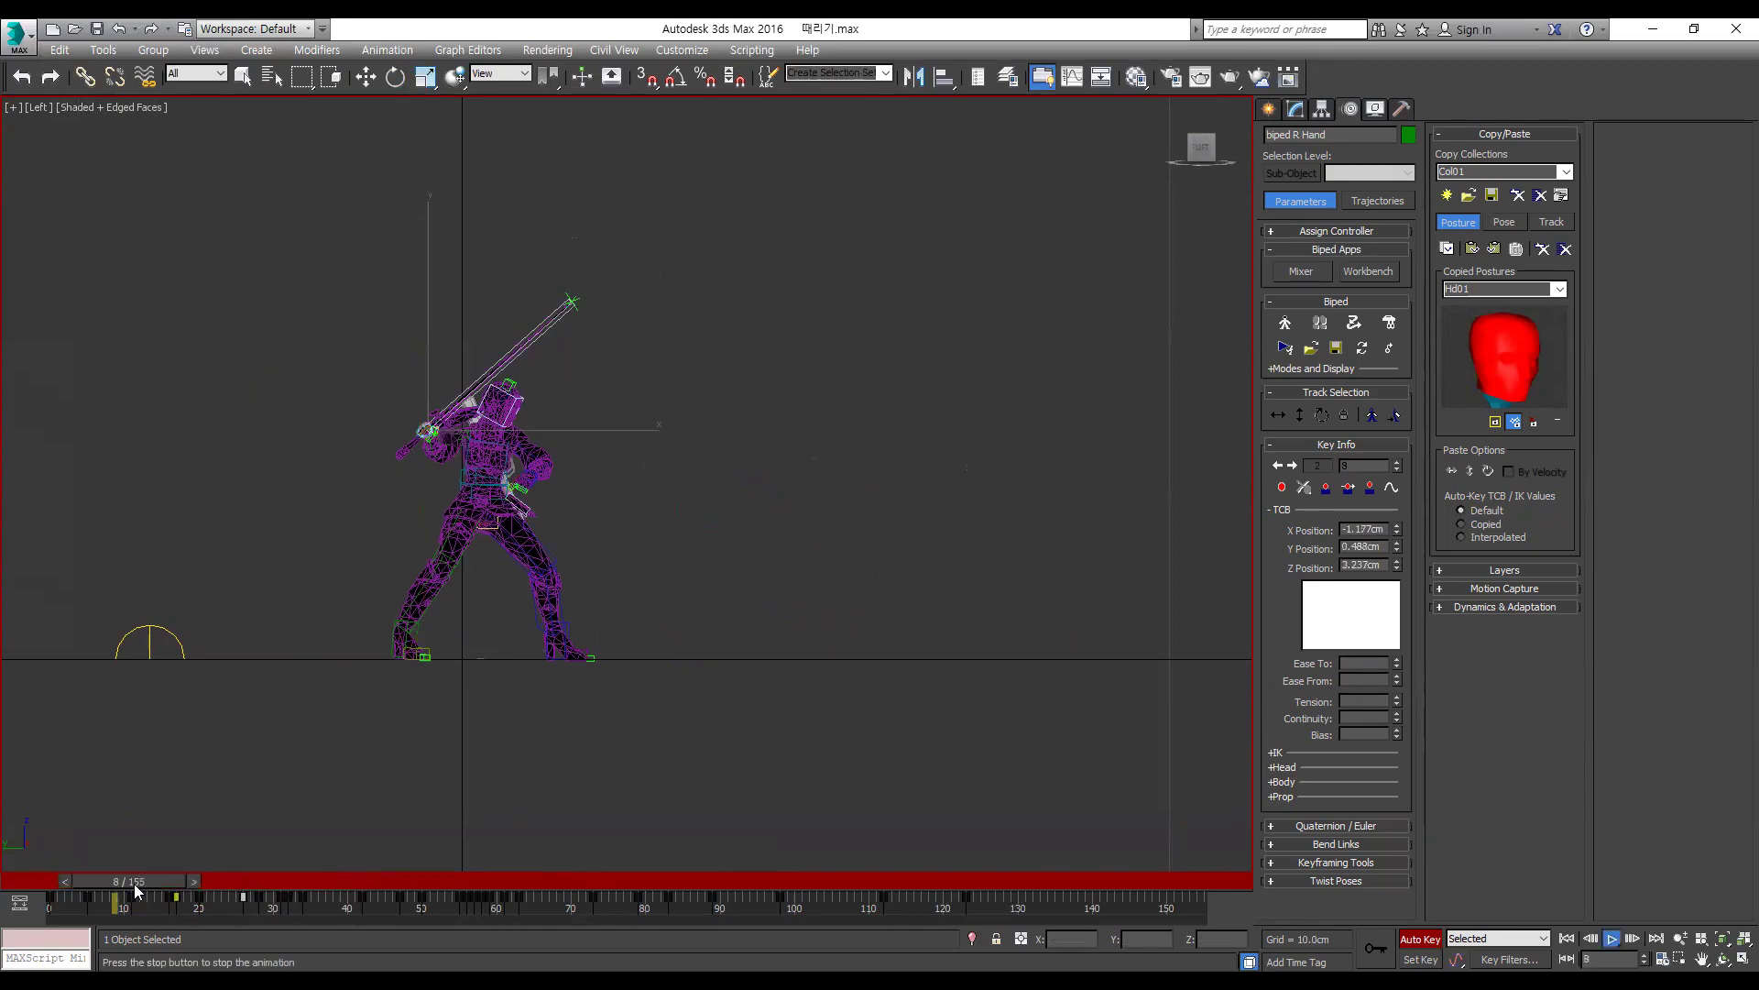
pyautogui.click(134, 883)
pyautogui.press('u')
pyautogui.press('/')
pyautogui.press('/')
# Step: Step through the frames up to 31 to examine the sword's path from the opposite side
pyautogui.press('.')
pyautogui.press('.')
pyautogui.press('.')
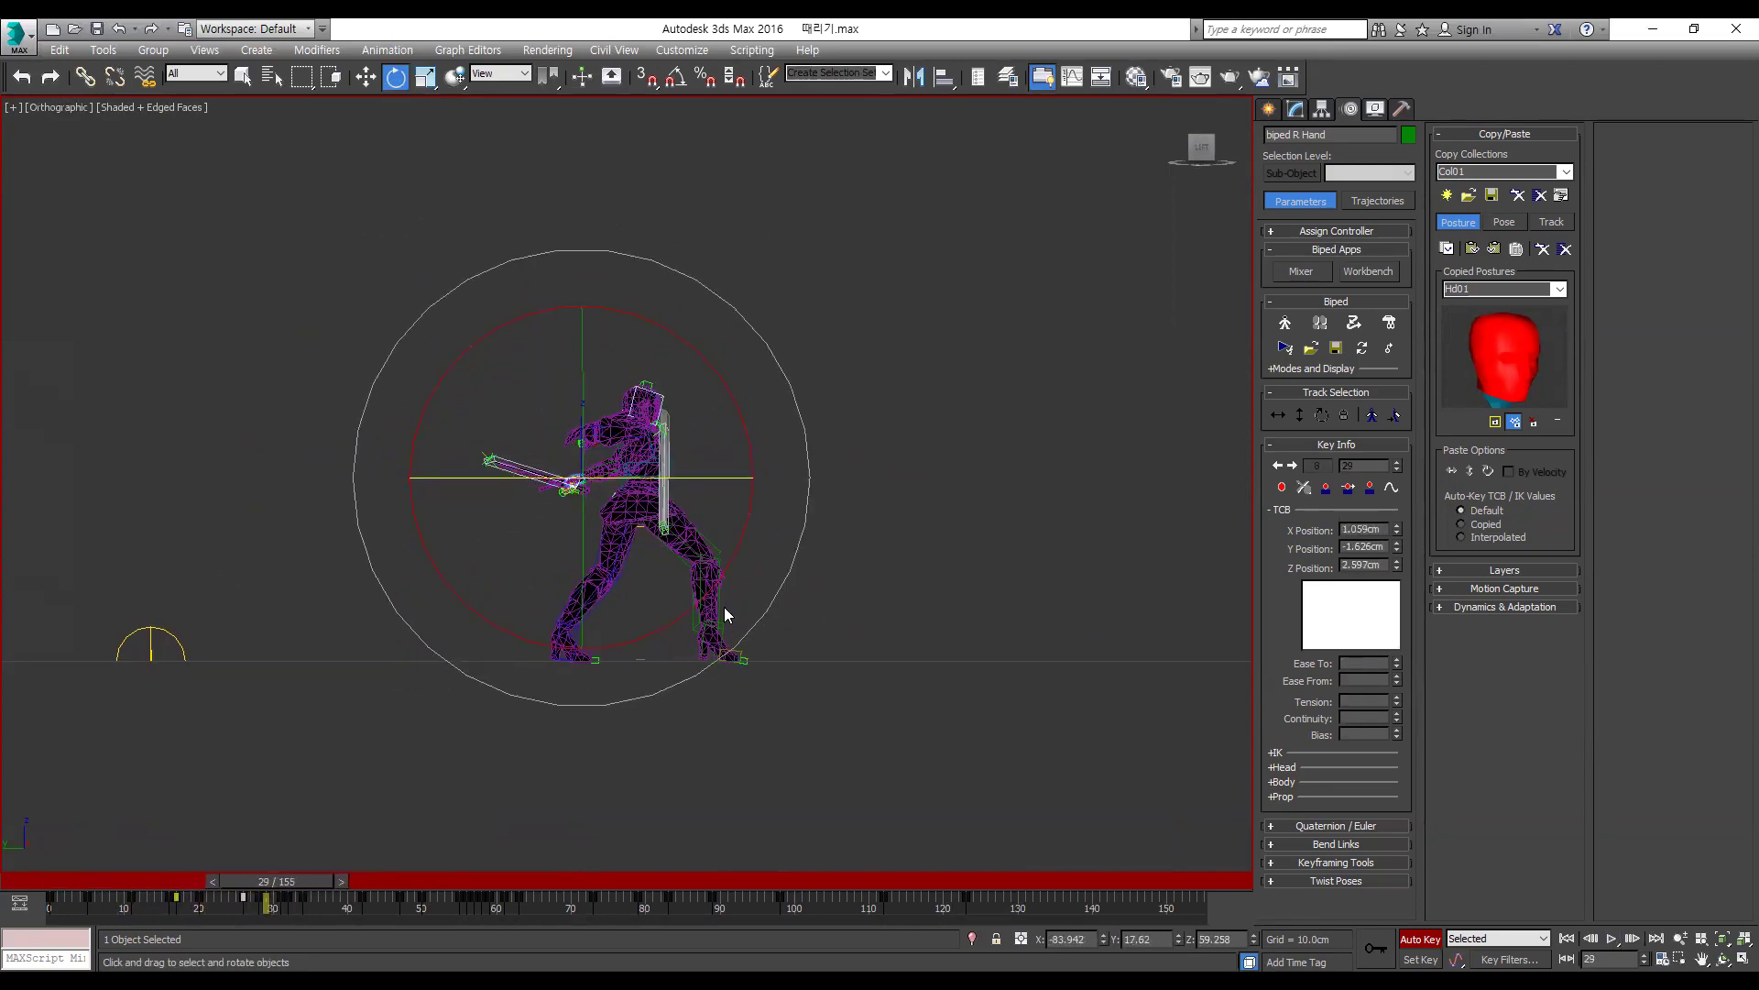
pyautogui.press(',')
pyautogui.press(',')
pyautogui.press('.')
pyautogui.press('.')
pyautogui.press('.')
pyautogui.press('.')
pyautogui.press('.')
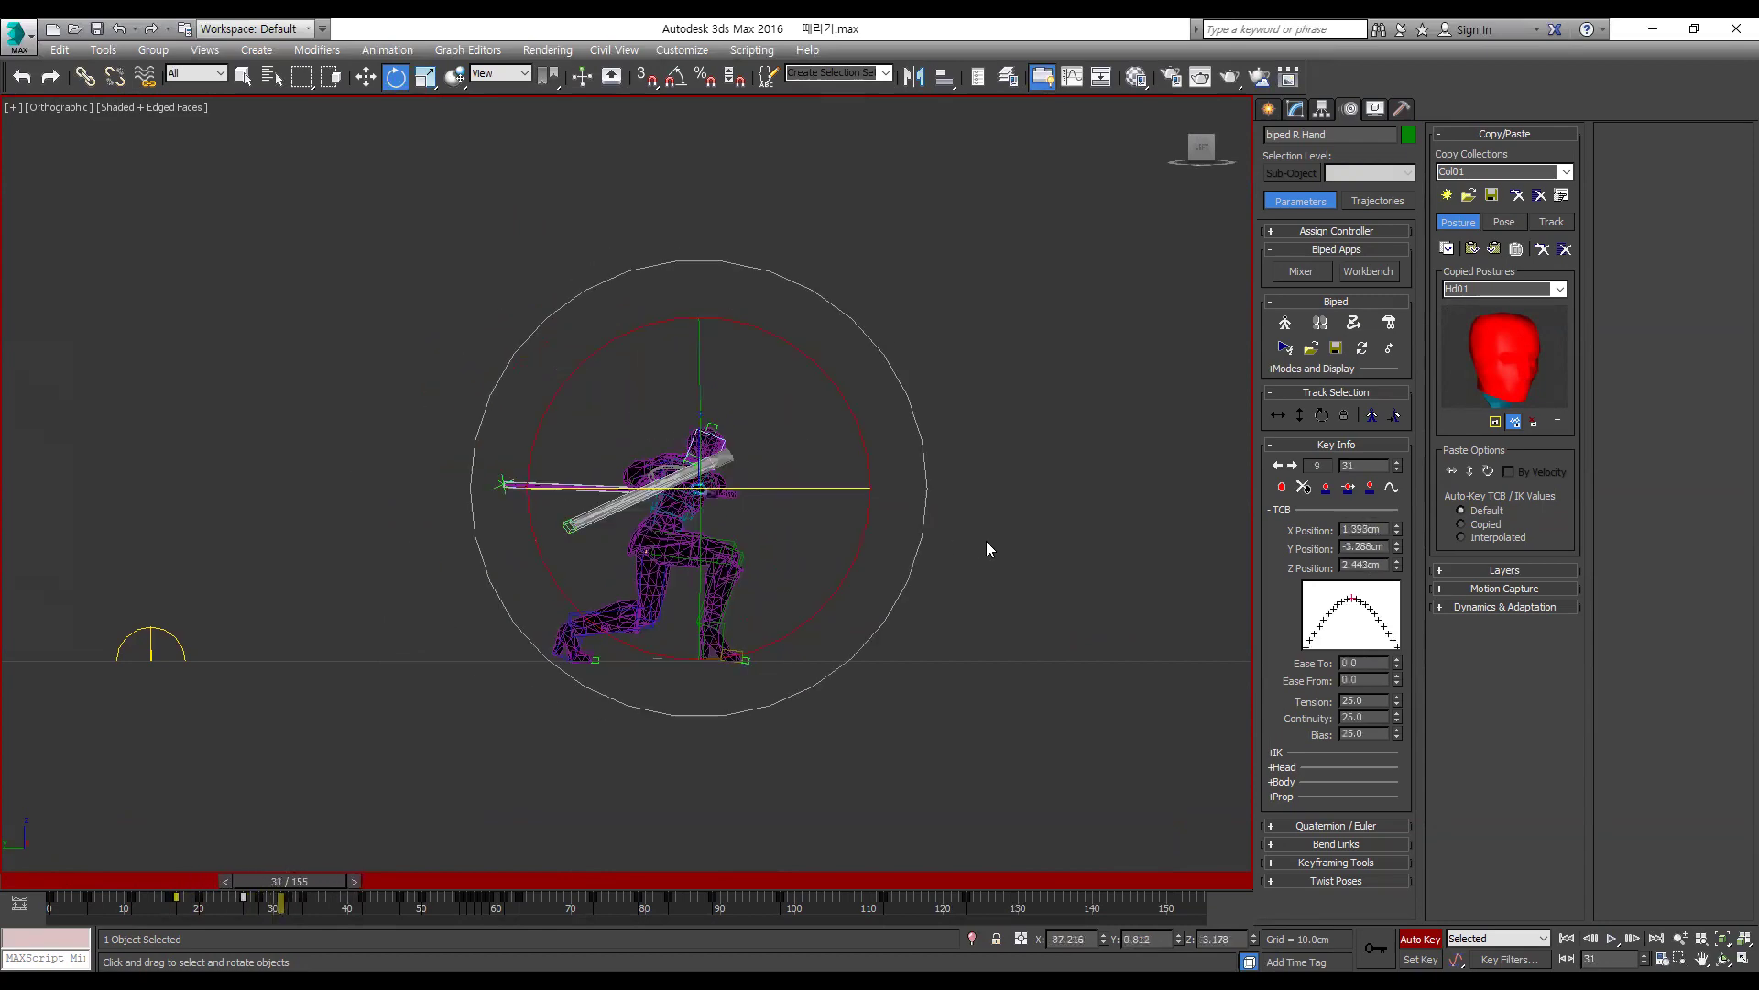
# Step: Delete the right hand's key at frame 28
pyautogui.press(',')
pyautogui.press(',')
pyautogui.press(',')
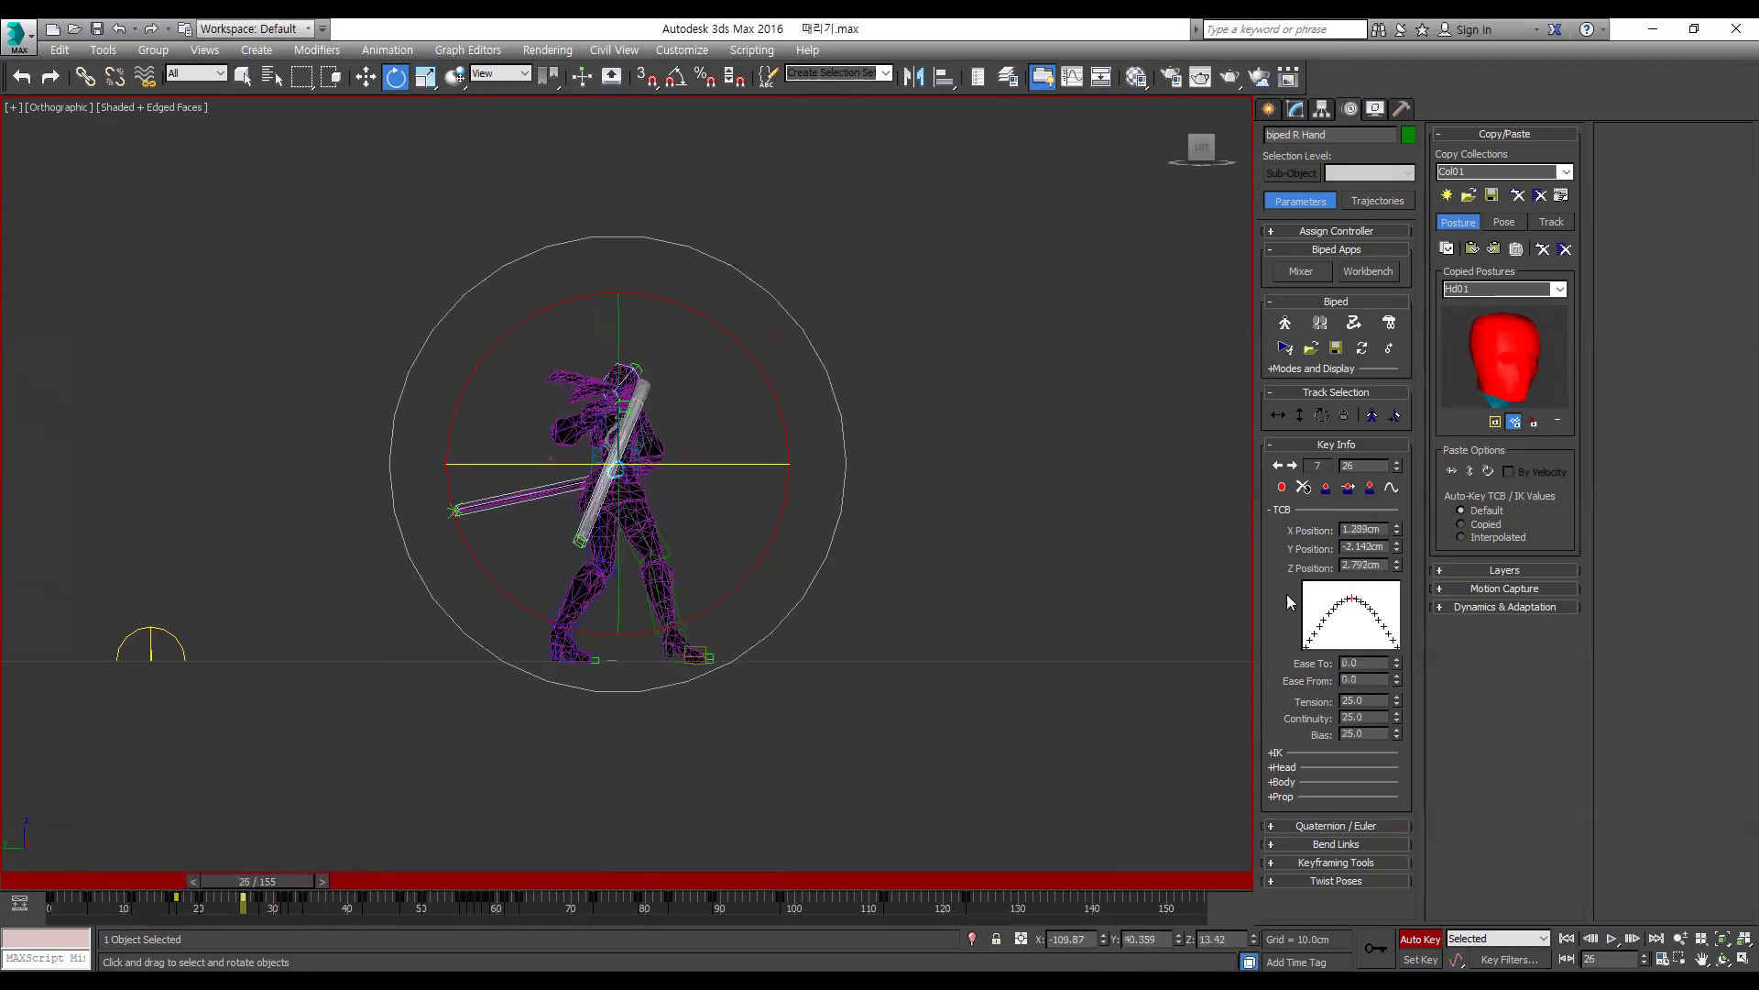
pyautogui.click(1305, 486)
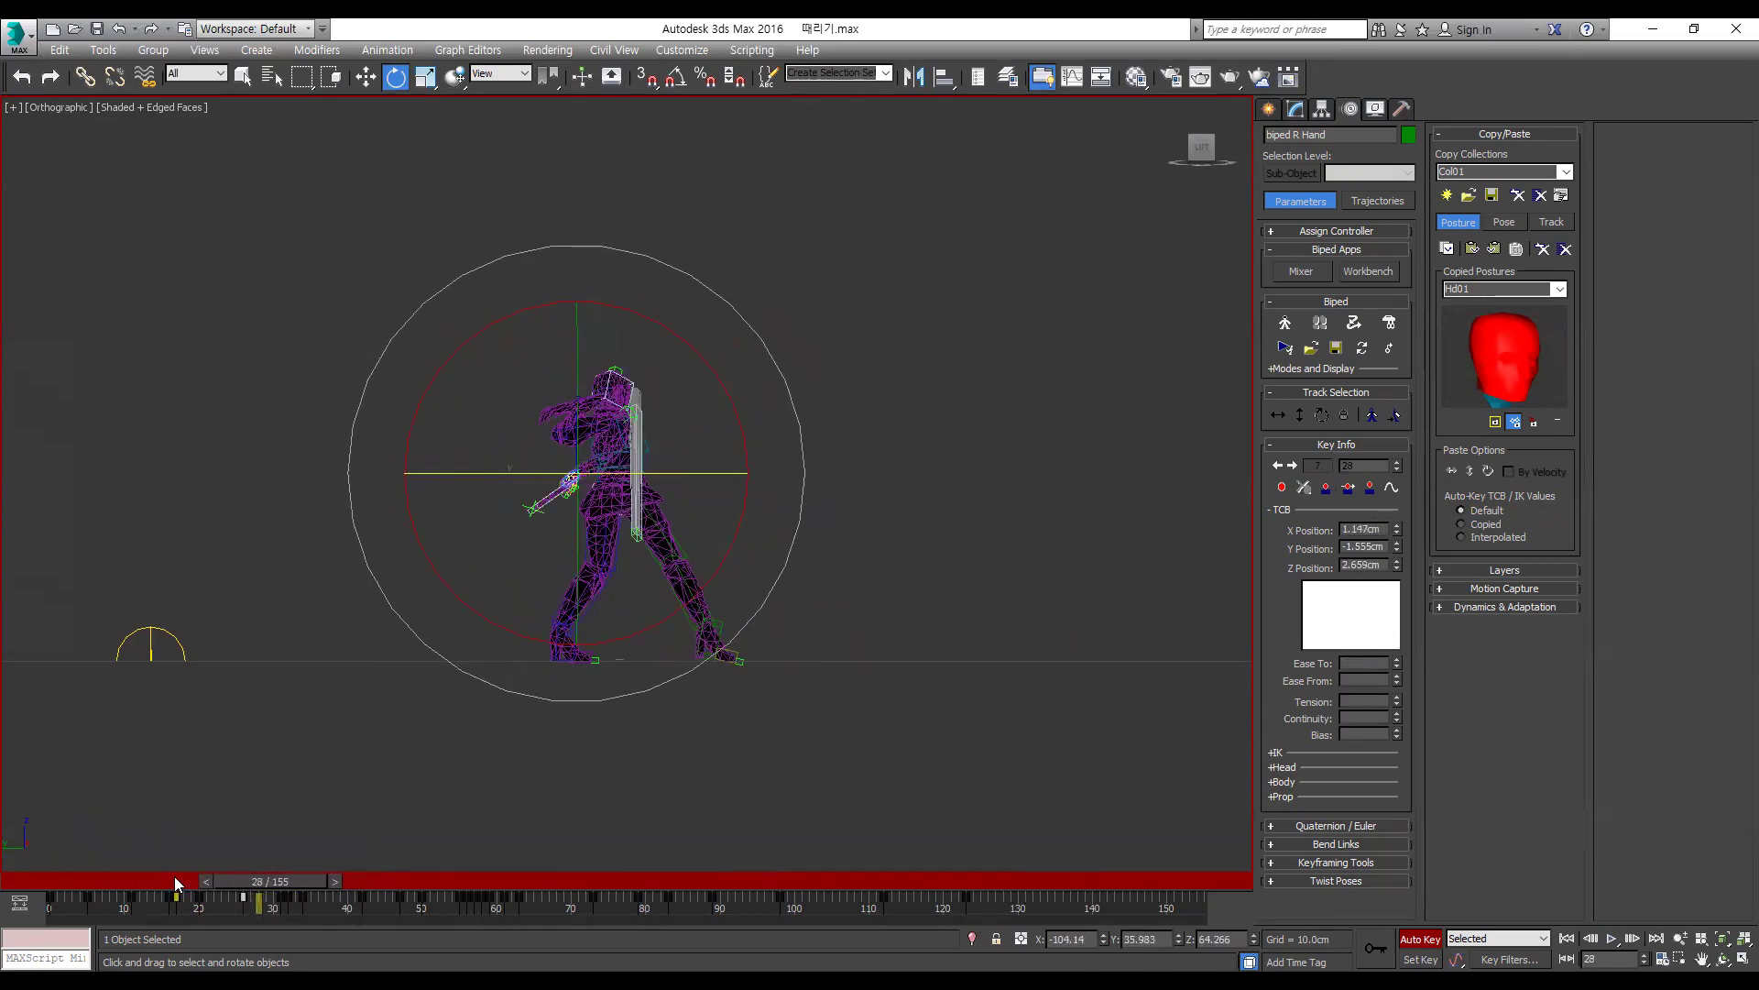
# Step: Step back and forth between about frames 14 and 29 to examine the sword's path in the orthographic side view
pyautogui.press(',')
pyautogui.press(',')
pyautogui.press(',')
pyautogui.press(',')
pyautogui.press(',')
pyautogui.press(',')
pyautogui.press(',')
pyautogui.press(',')
pyautogui.press(',')
pyautogui.press(',')
pyautogui.press(',')
pyautogui.press(',')
pyautogui.press(',')
pyautogui.press('.')
pyautogui.press('.')
pyautogui.press('.')
pyautogui.press('.')
pyautogui.press('.')
pyautogui.press('.')
pyautogui.press('.')
pyautogui.press('.')
pyautogui.press('.')
pyautogui.press('.')
pyautogui.press('.')
pyautogui.press('.')
pyautogui.press('.')
pyautogui.press('.')
pyautogui.press('.')
pyautogui.press(',')
pyautogui.press(',')
pyautogui.press(',')
pyautogui.press(',')
pyautogui.press(',')
pyautogui.press(',')
pyautogui.press(',')
pyautogui.press(',')
pyautogui.press(',')
pyautogui.press(',')
pyautogui.press(',')
pyautogui.press(',')
pyautogui.press(',')
pyautogui.press(',')
pyautogui.press(',')
pyautogui.press(',')
# Step: Review the sword's arc frame by frame in the front view, going back to frame 14
pyautogui.press('f')
pyautogui.press('.')
pyautogui.press('.')
pyautogui.press('.')
pyautogui.press('.')
pyautogui.press('.')
pyautogui.press('.')
pyautogui.press('.')
pyautogui.press('.')
pyautogui.press('.')
pyautogui.press('.')
pyautogui.press('.')
pyautogui.press('.')
pyautogui.press(',')
pyautogui.press(',')
pyautogui.press(',')
pyautogui.press(',')
pyautogui.press(',')
pyautogui.press(',')
pyautogui.press(',')
pyautogui.press(',')
pyautogui.press(',')
pyautogui.press(',')
pyautogui.press(',')
pyautogui.press(',')
pyautogui.press('.')
pyautogui.press('.')
pyautogui.press('.')
pyautogui.press('.')
pyautogui.press('.')
pyautogui.press('.')
pyautogui.press('.')
pyautogui.press('.')
pyautogui.press('.')
pyautogui.press('.')
pyautogui.press('.')
pyautogui.press(',')
pyautogui.press(',')
pyautogui.press(',')
pyautogui.press(',')
pyautogui.press(',')
pyautogui.press(',')
pyautogui.press(',')
pyautogui.press(',')
pyautogui.press(',')
pyautogui.press(',')
pyautogui.press(',')
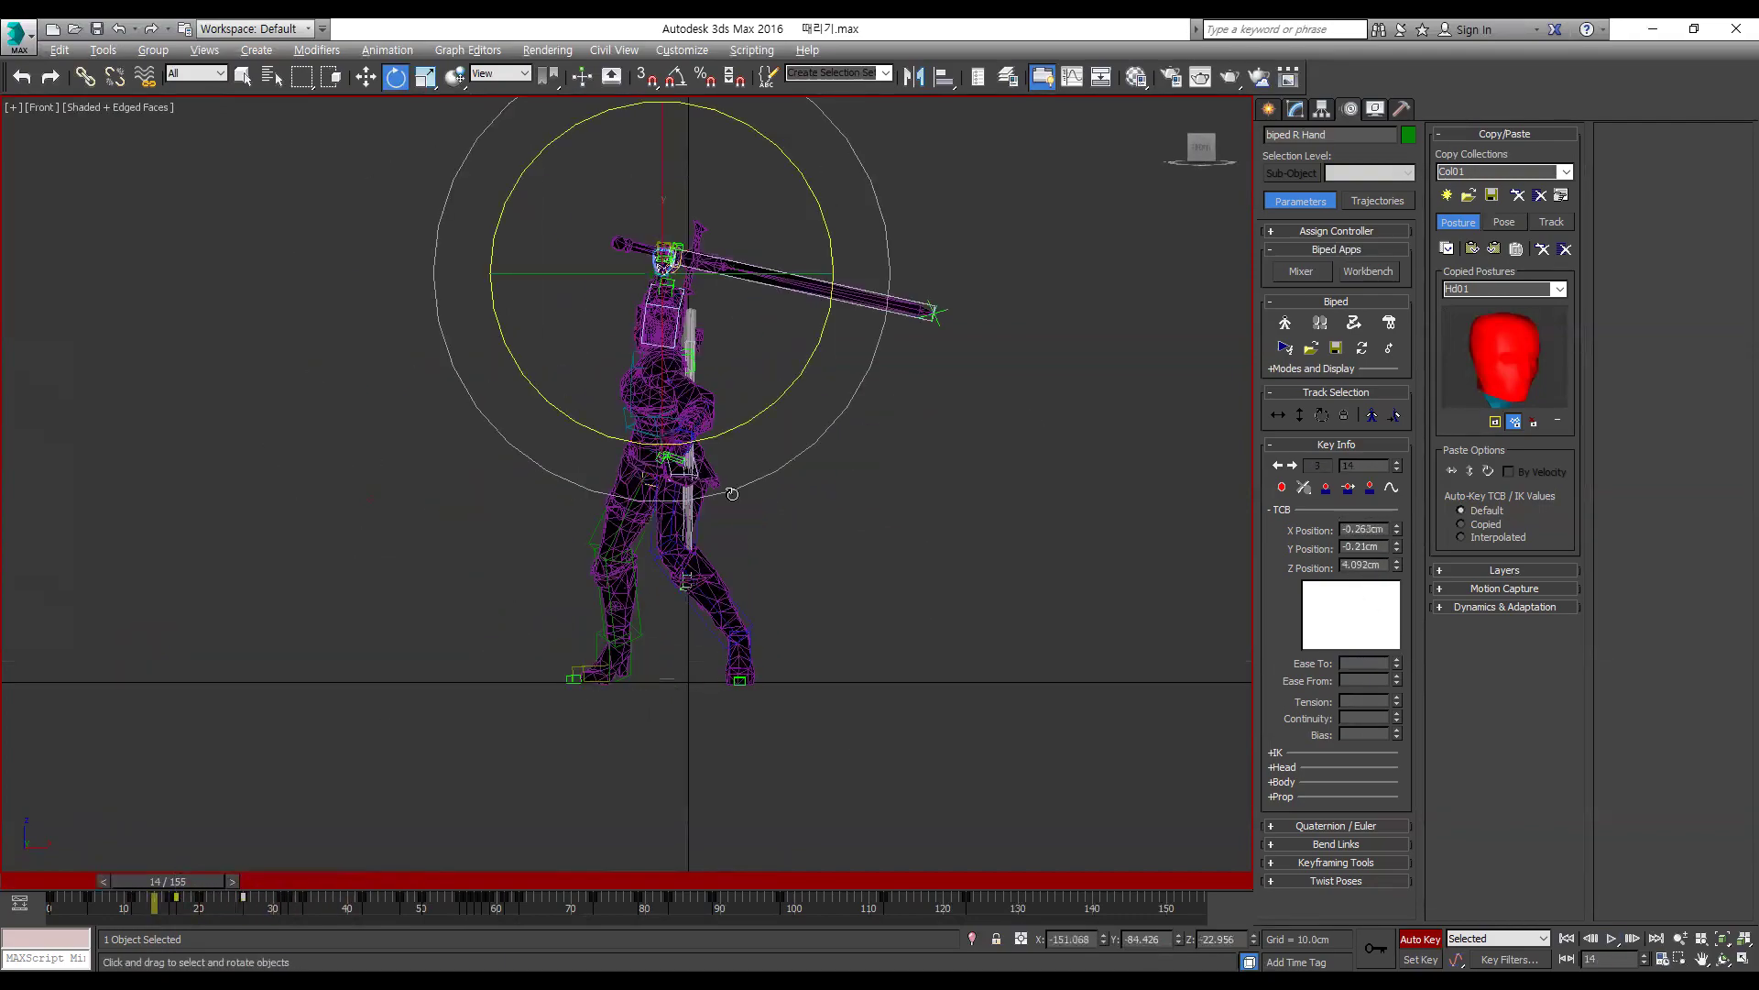
# Step: Step forward from frame 14 through the whole swing in a tilted view of the character
pyautogui.keyDown('alt'); pyautogui.moveTo(732, 494); pyautogui.dragTo(727, 612, button='middle'); pyautogui.keyUp('alt')
pyautogui.press('.')
pyautogui.press('.')
pyautogui.press('.')
pyautogui.press('.')
pyautogui.press('.')
pyautogui.press('.')
pyautogui.press('.')
pyautogui.press('.')
pyautogui.press('.')
pyautogui.press('.')
pyautogui.press('.')
pyautogui.press('.')
pyautogui.press('.')
pyautogui.press('.')
pyautogui.press('.')
pyautogui.press('.')
pyautogui.press('.')
pyautogui.press('.')
# Step: Compare the right hand's poses on the frames around 28 from an angled side view
pyautogui.keyDown('alt'); pyautogui.moveTo(740, 676); pyautogui.dragTo(546, 539, button='middle'); pyautogui.keyUp('alt')
pyautogui.press(',')
pyautogui.press(',')
pyautogui.press(',')
pyautogui.press(',')
pyautogui.press(',')
pyautogui.press(',')
pyautogui.press('.')
pyautogui.press('.')
pyautogui.press('.')
pyautogui.press(',')
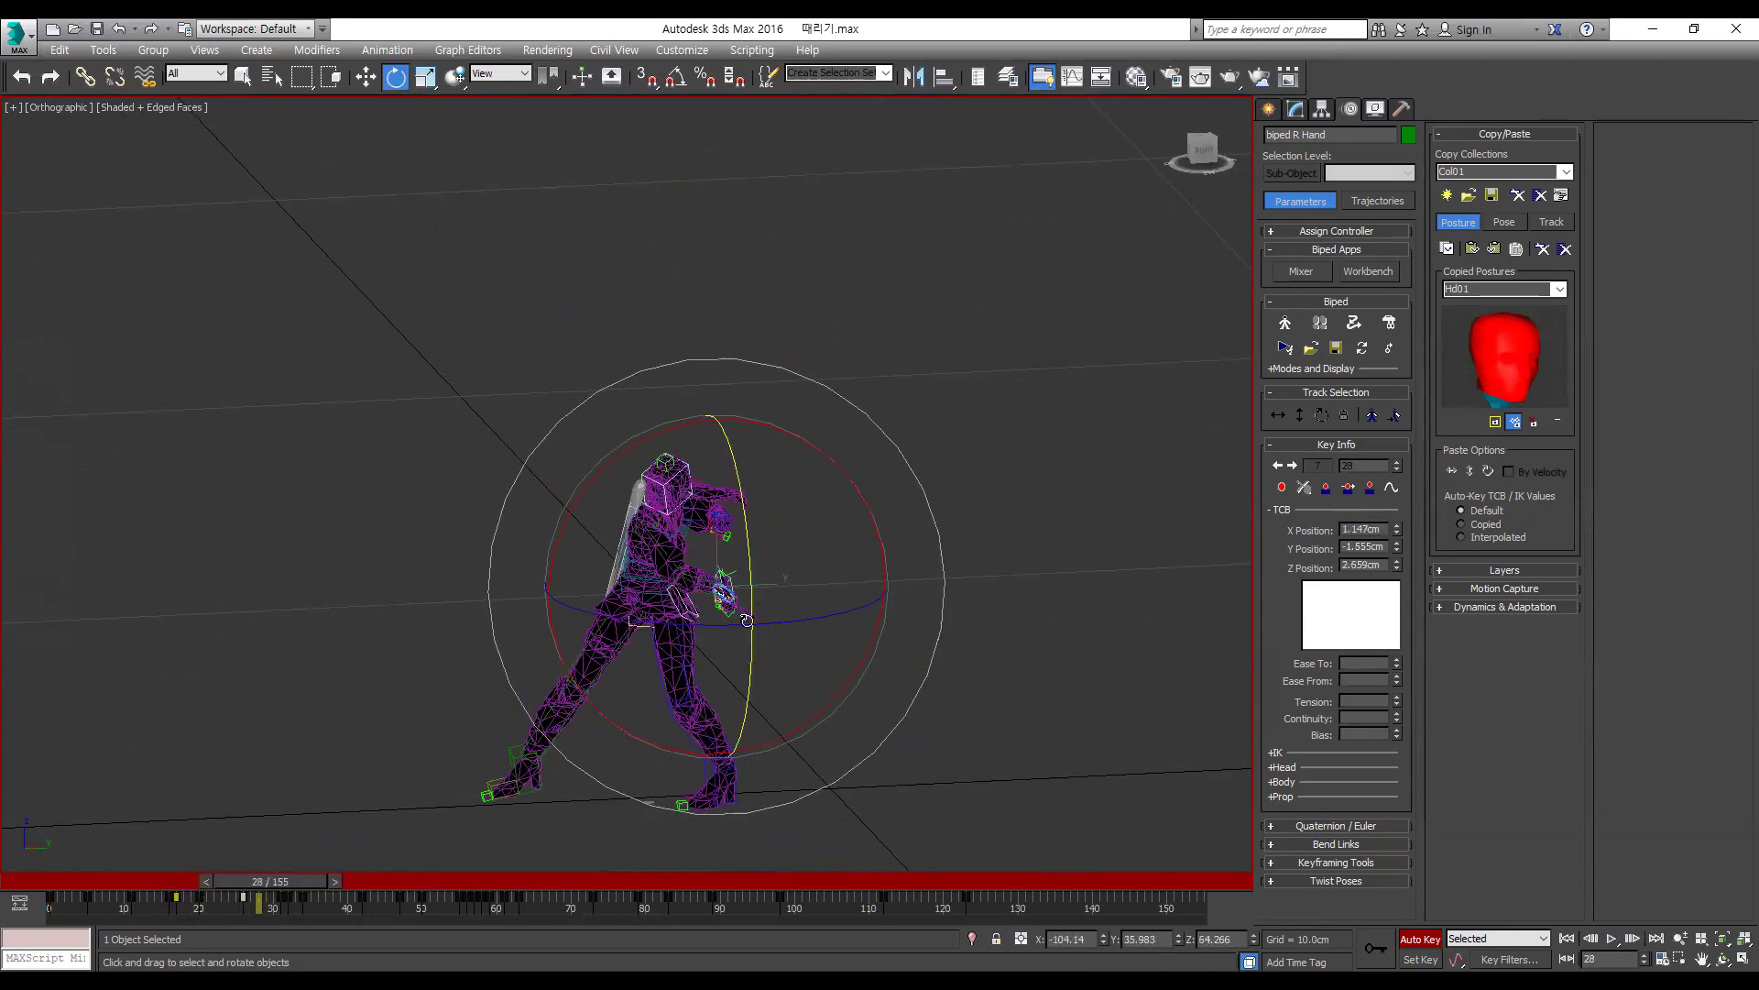
pyautogui.press('.')
pyautogui.press('.')
pyautogui.press(',')
pyautogui.press(',')
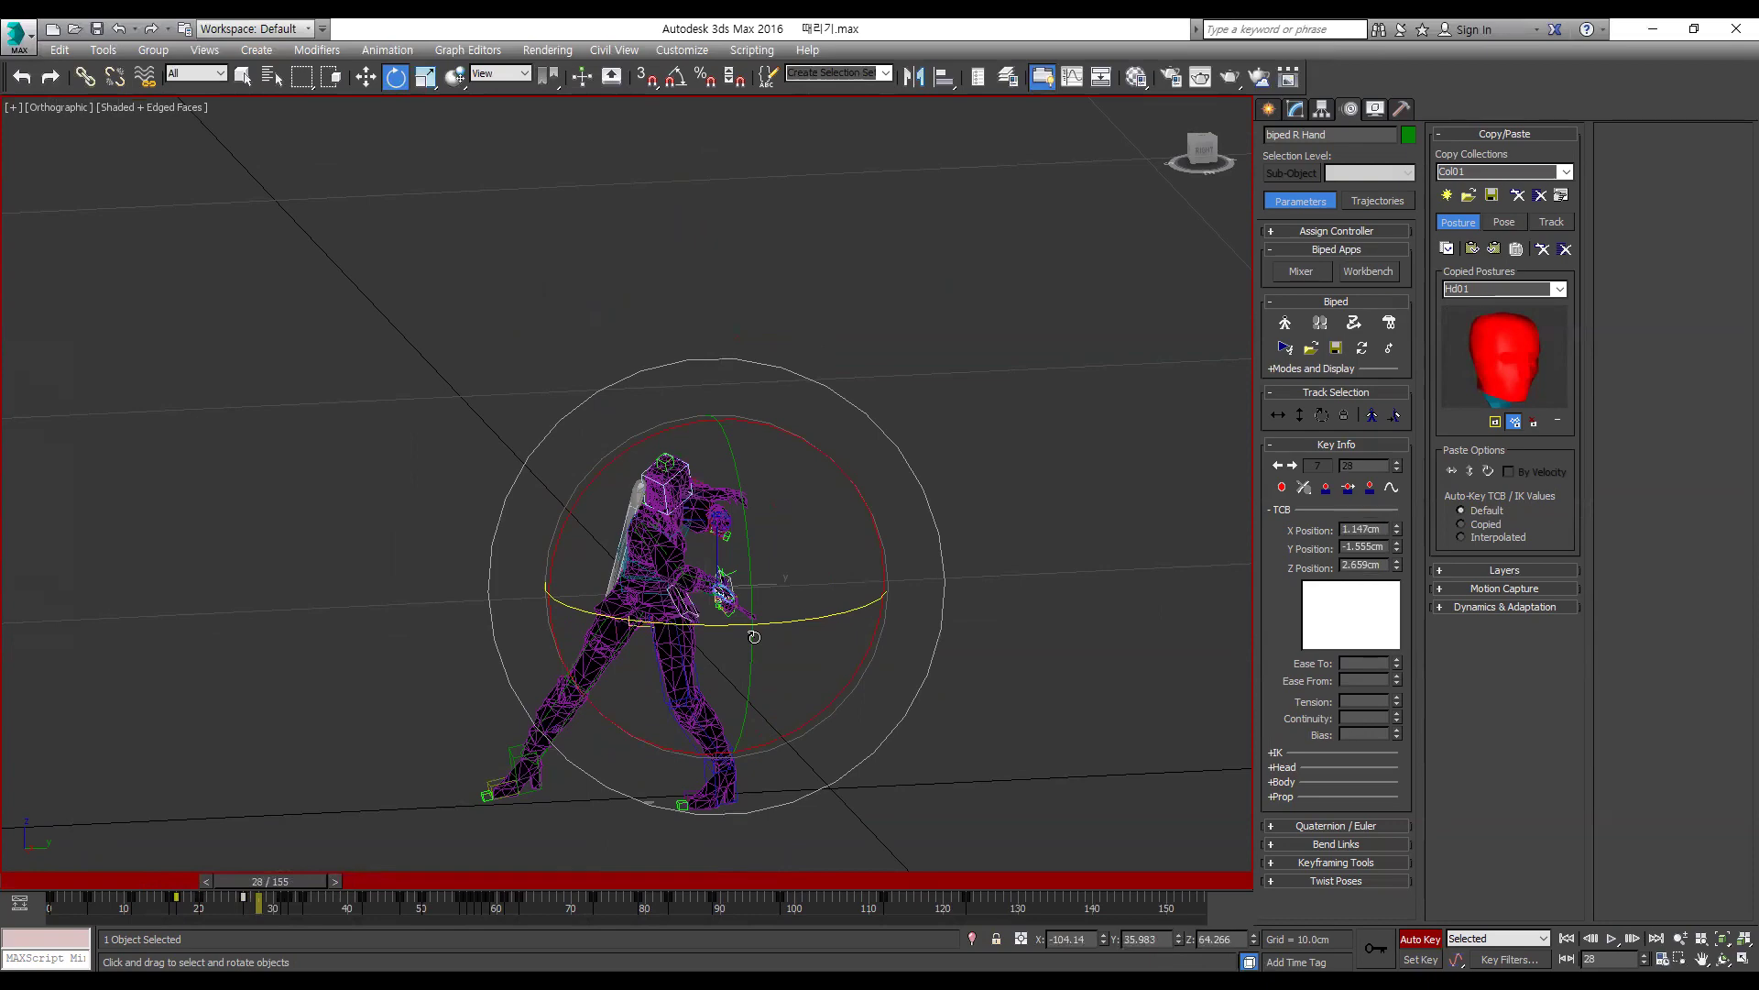
pyautogui.press('.')
pyautogui.press(',')
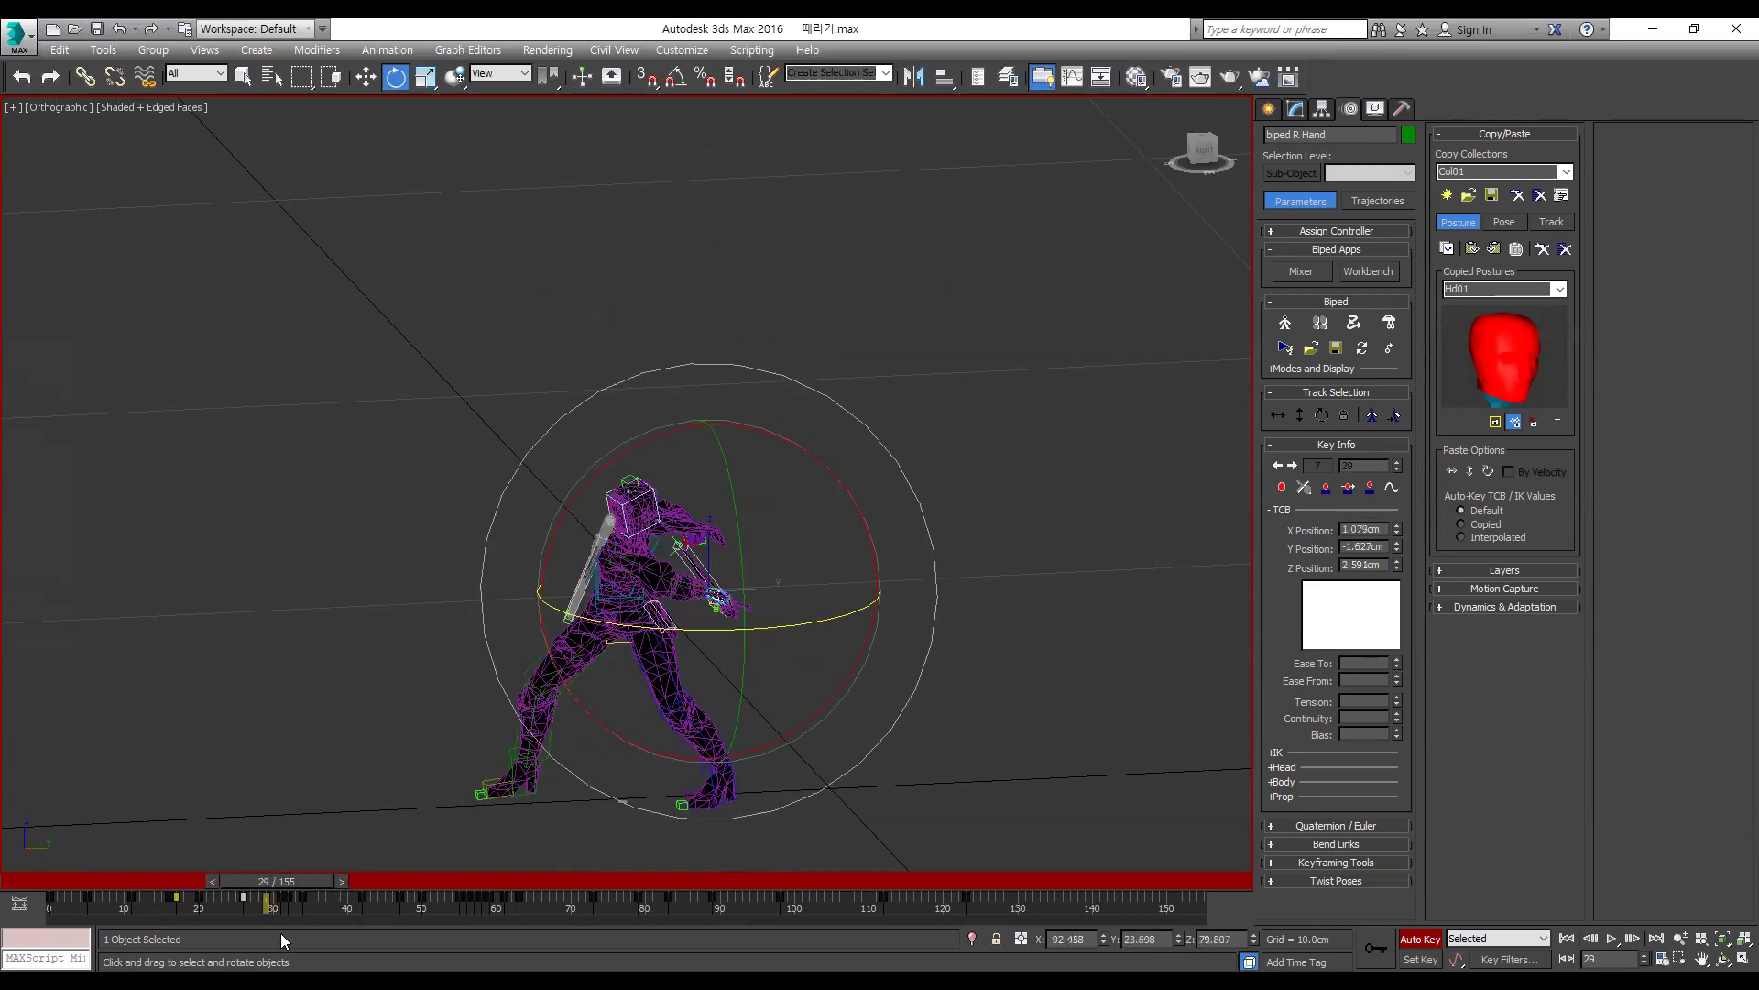
# Step: Move the right hand's key one frame earlier to frame 30 and check the poses between frames 28 and 30
pyautogui.moveTo(285, 910); pyautogui.dragTo(276, 909)
pyautogui.press(',')
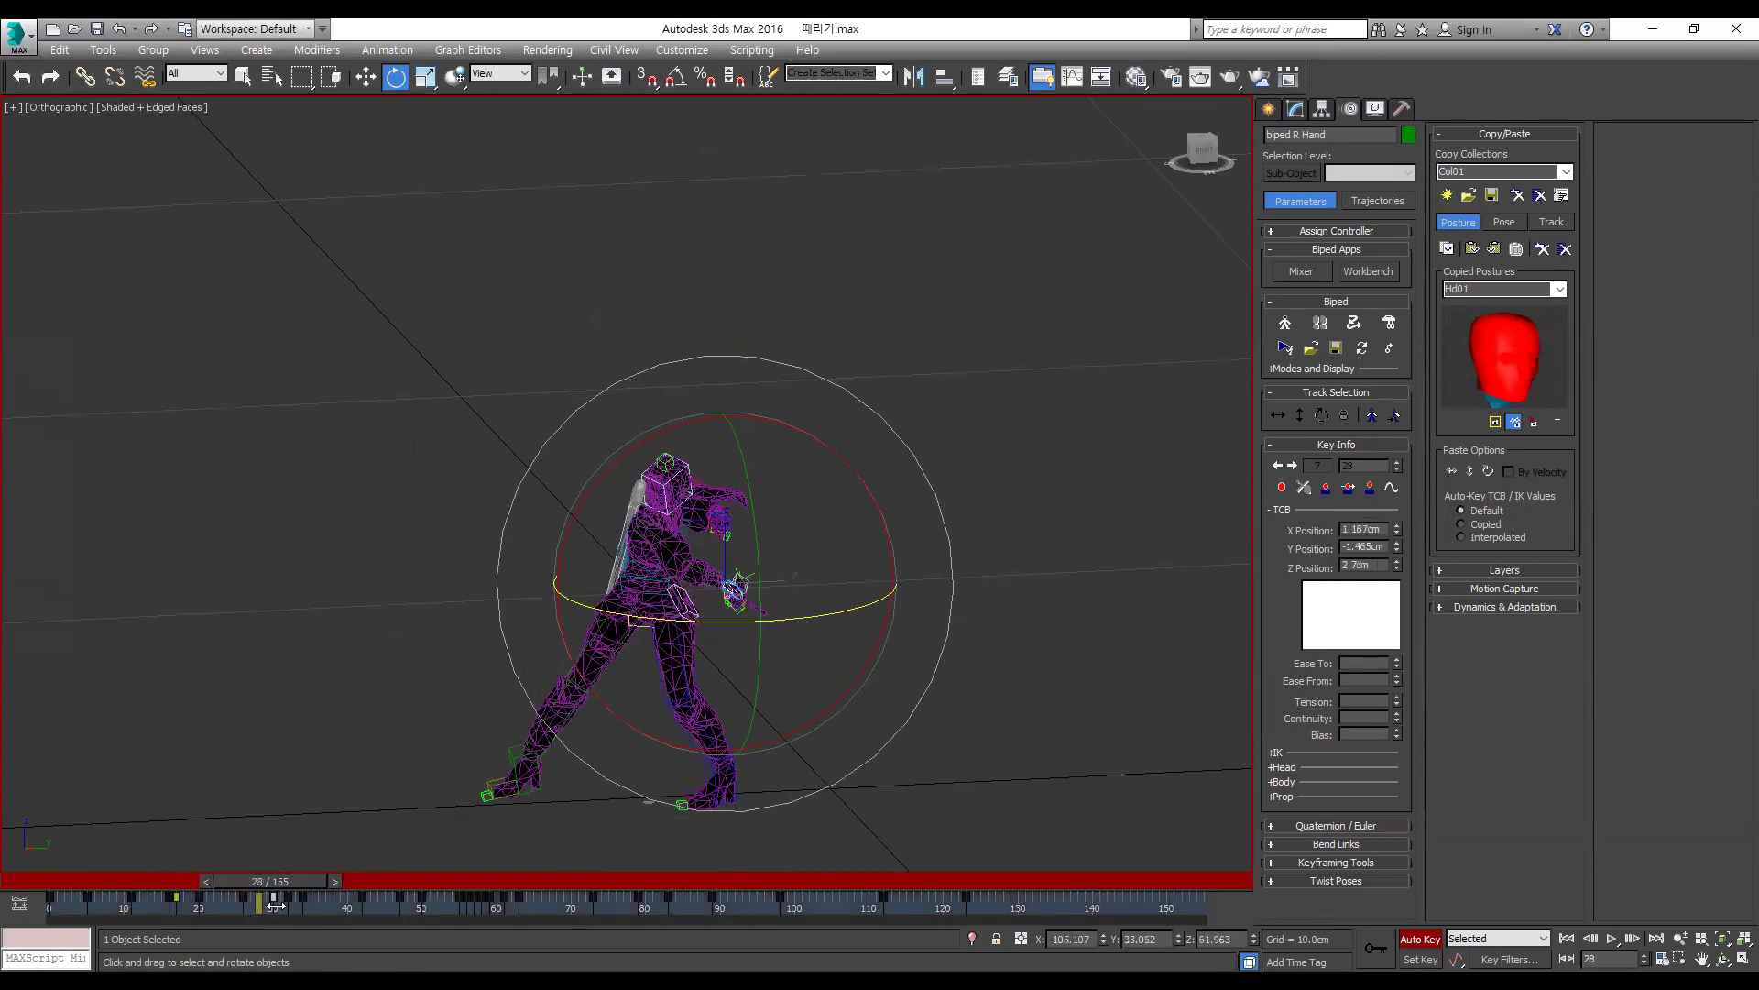
pyautogui.press('.')
pyautogui.press('.')
pyautogui.press(',')
pyautogui.press(',')
pyautogui.press('.')
pyautogui.press('.')
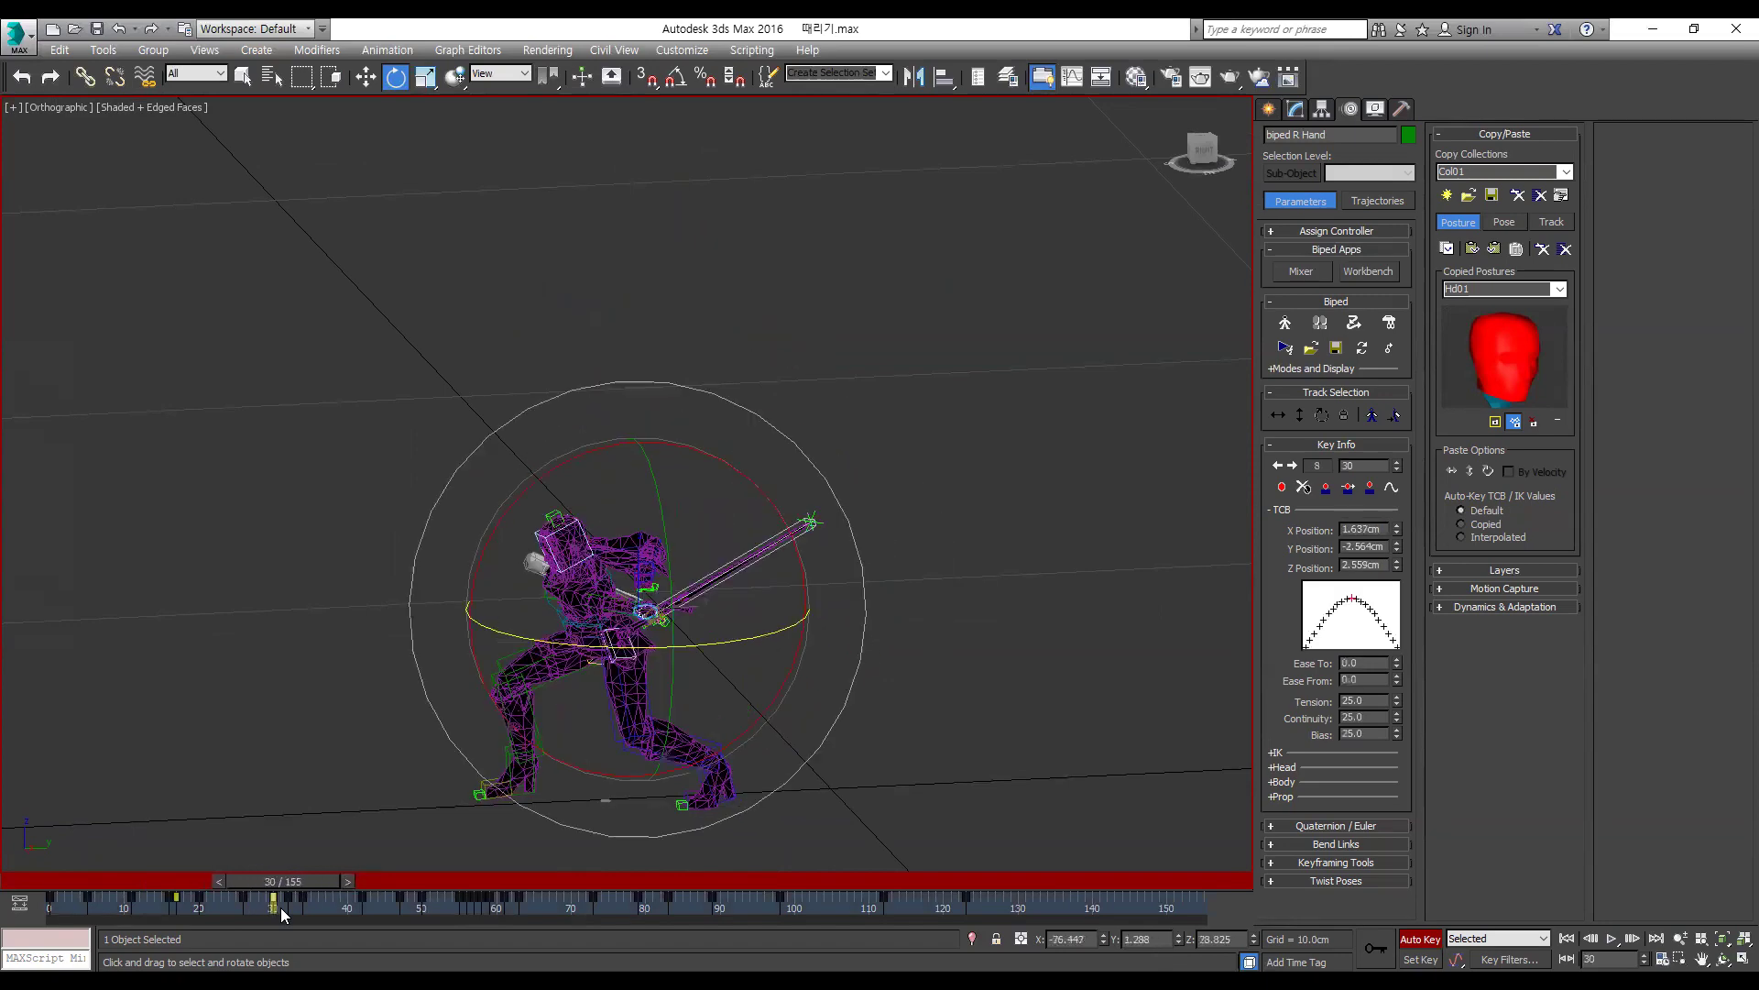
# Step: Set a sliding key at frame 30 and move the right hand slightly inward, to X 1.462 cm and Y -2.708 cm
pyautogui.press('w')
pyautogui.keyDown('alt'); pyautogui.moveTo(499, 656); pyautogui.dragTo(746, 612, button='middle'); pyautogui.keyUp('alt')
pyautogui.moveTo(737, 600); pyautogui.dragTo(729, 600)
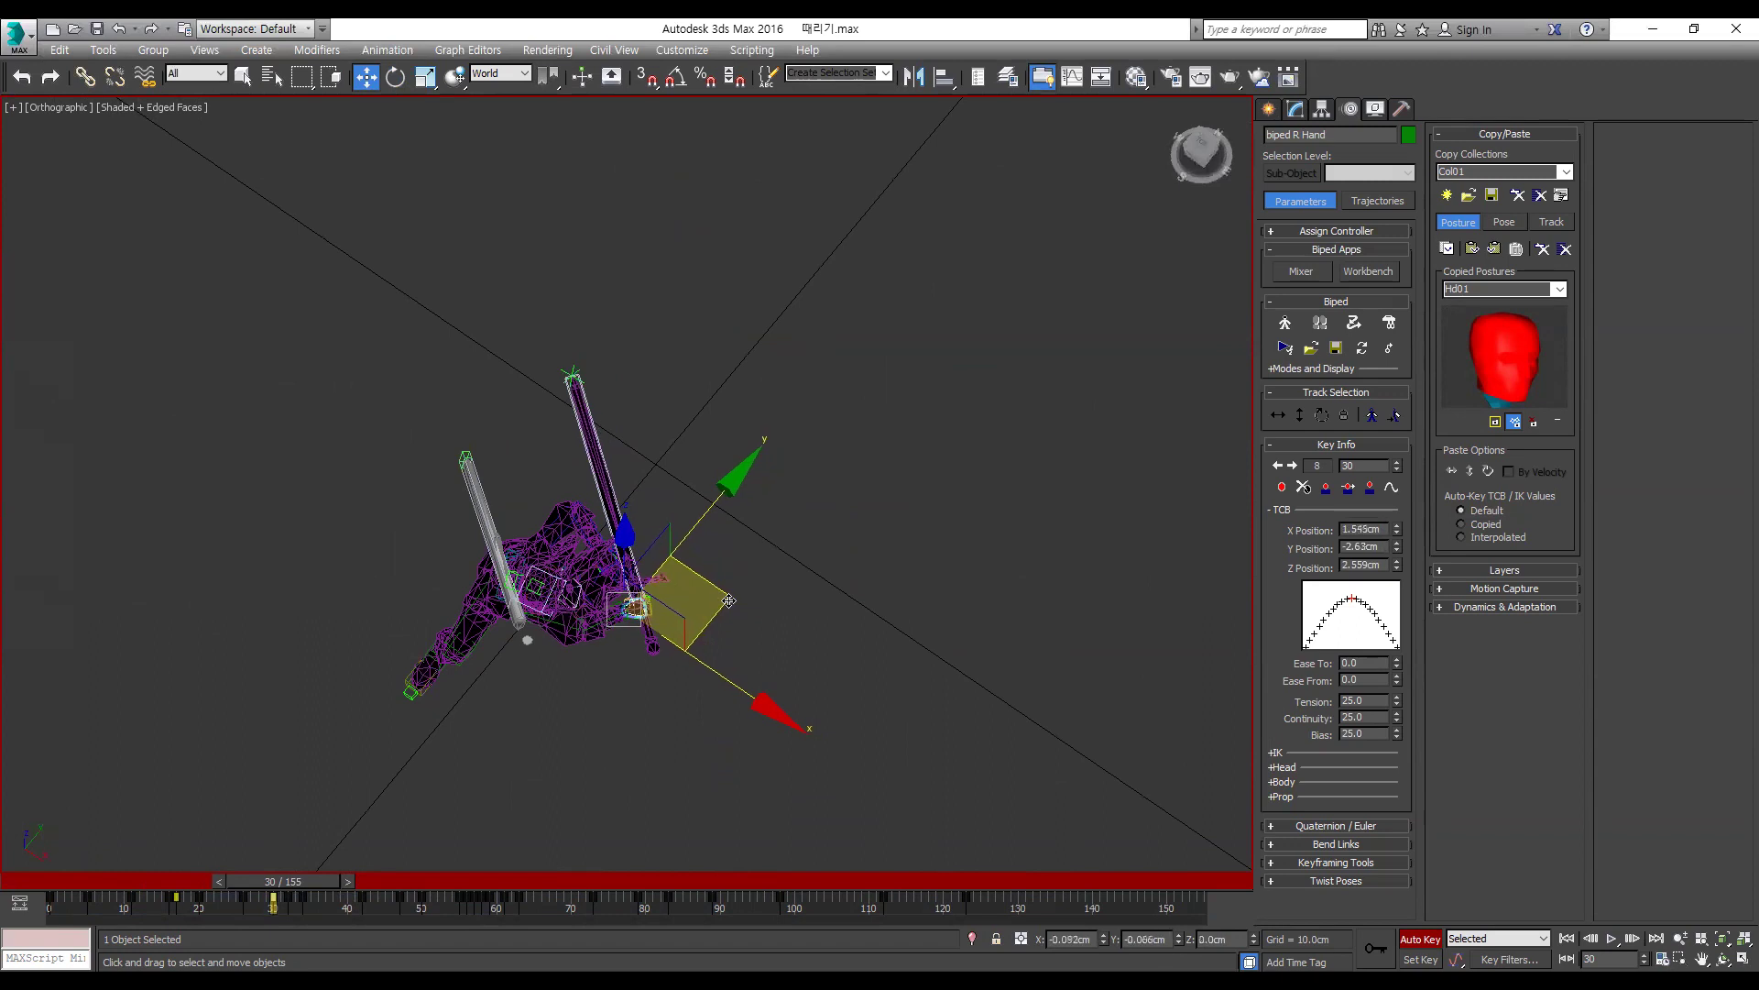
pyautogui.hotkey('ctrl', 'z')
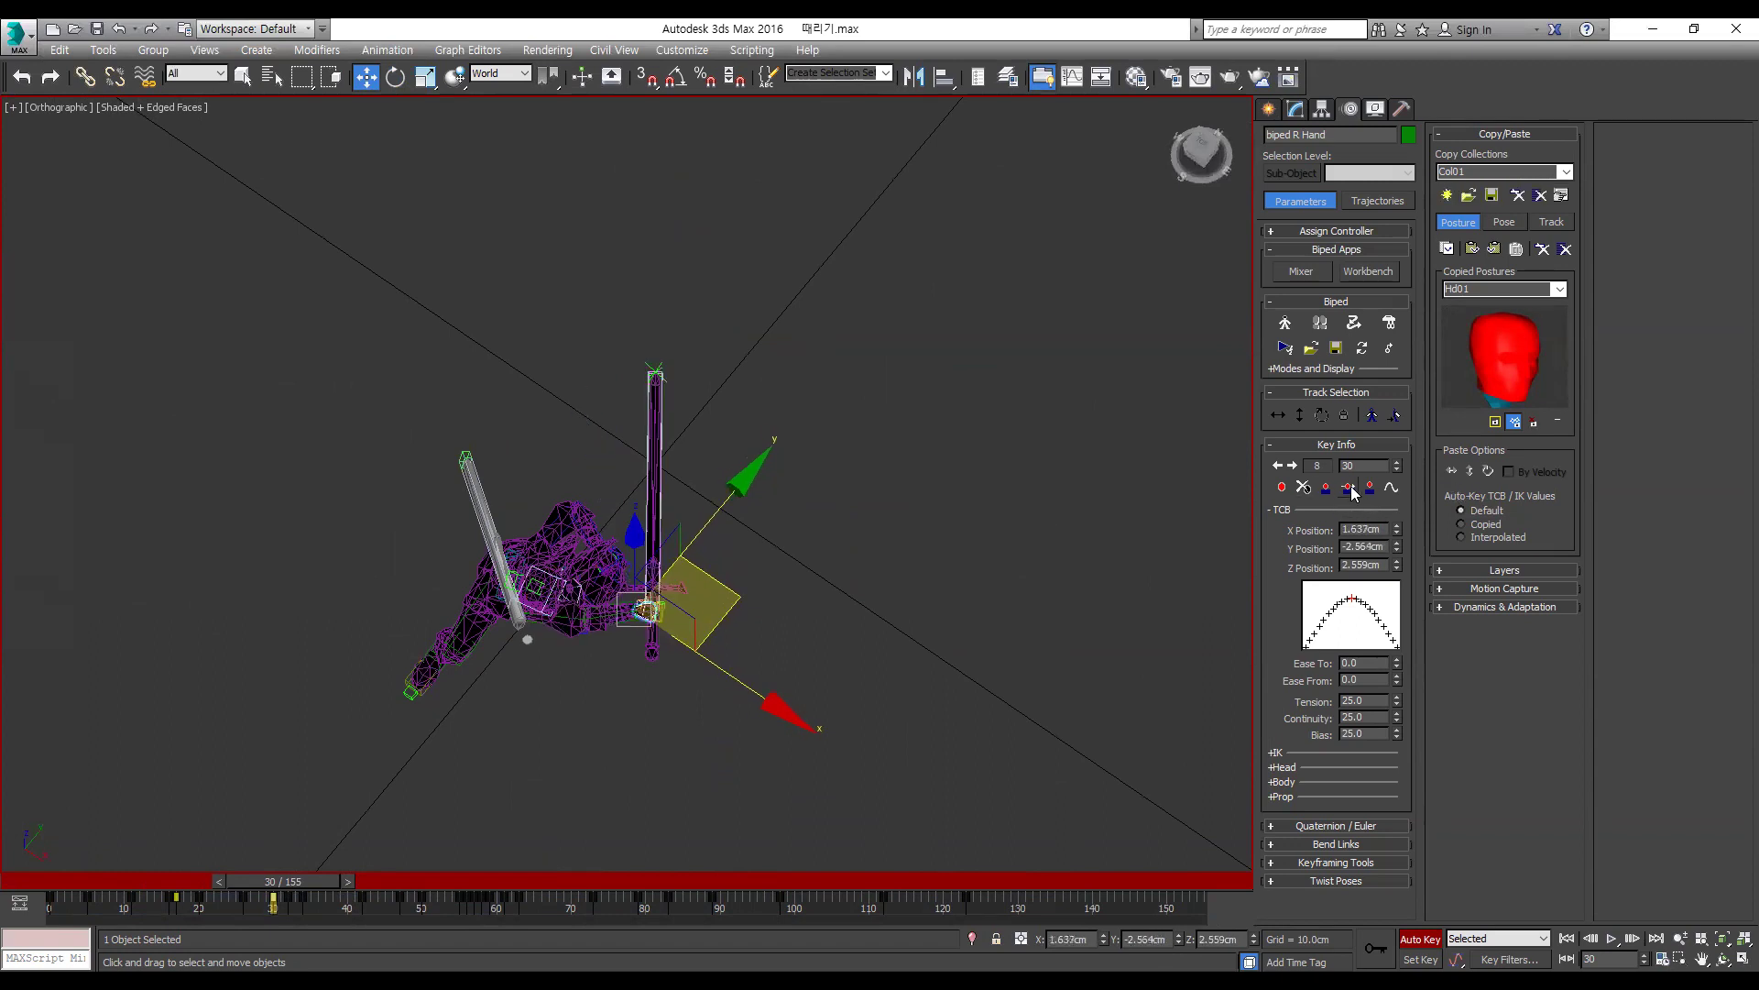
pyautogui.moveTo(728, 597); pyautogui.dragTo(711, 597)
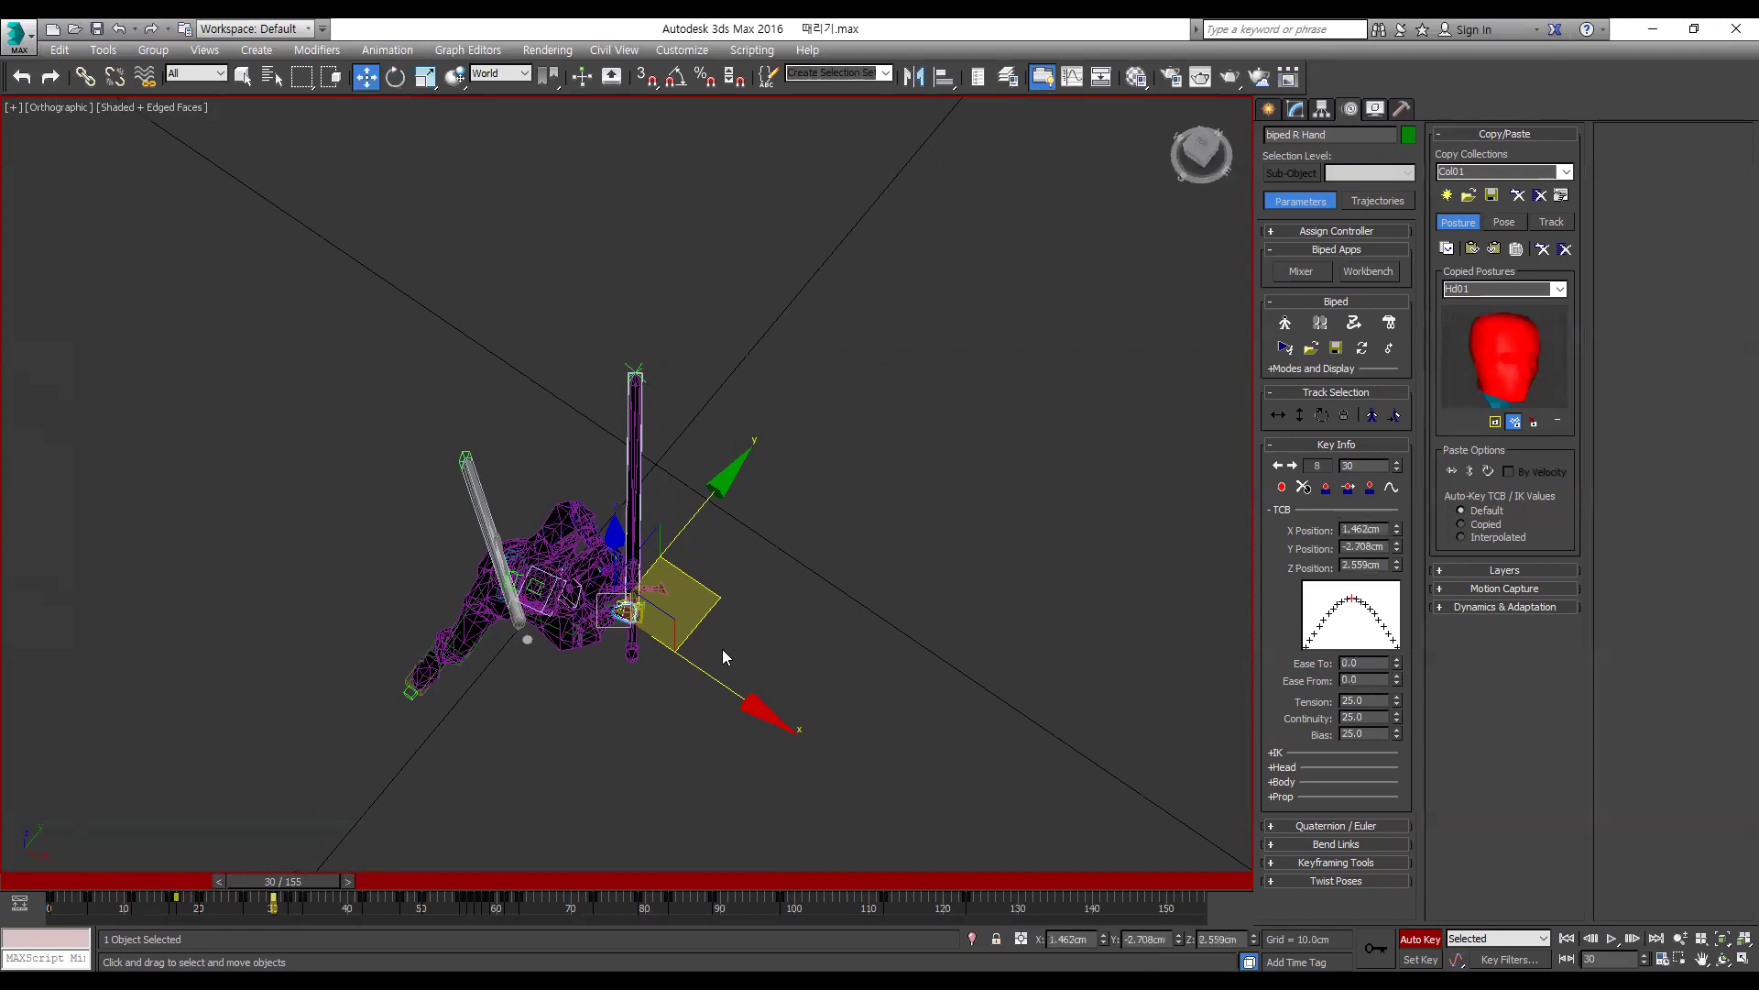
# Step: Check the frames around 31 from an angled side view and play the swing from about frame 19
pyautogui.keyDown('alt'); pyautogui.moveTo(641, 779); pyautogui.dragTo(526, 670, button='middle'); pyautogui.keyUp('alt')
pyautogui.press('.')
pyautogui.press('.')
pyautogui.press('.')
pyautogui.press(',')
pyautogui.press(',')
pyautogui.moveTo(310, 880); pyautogui.dragTo(211, 878)
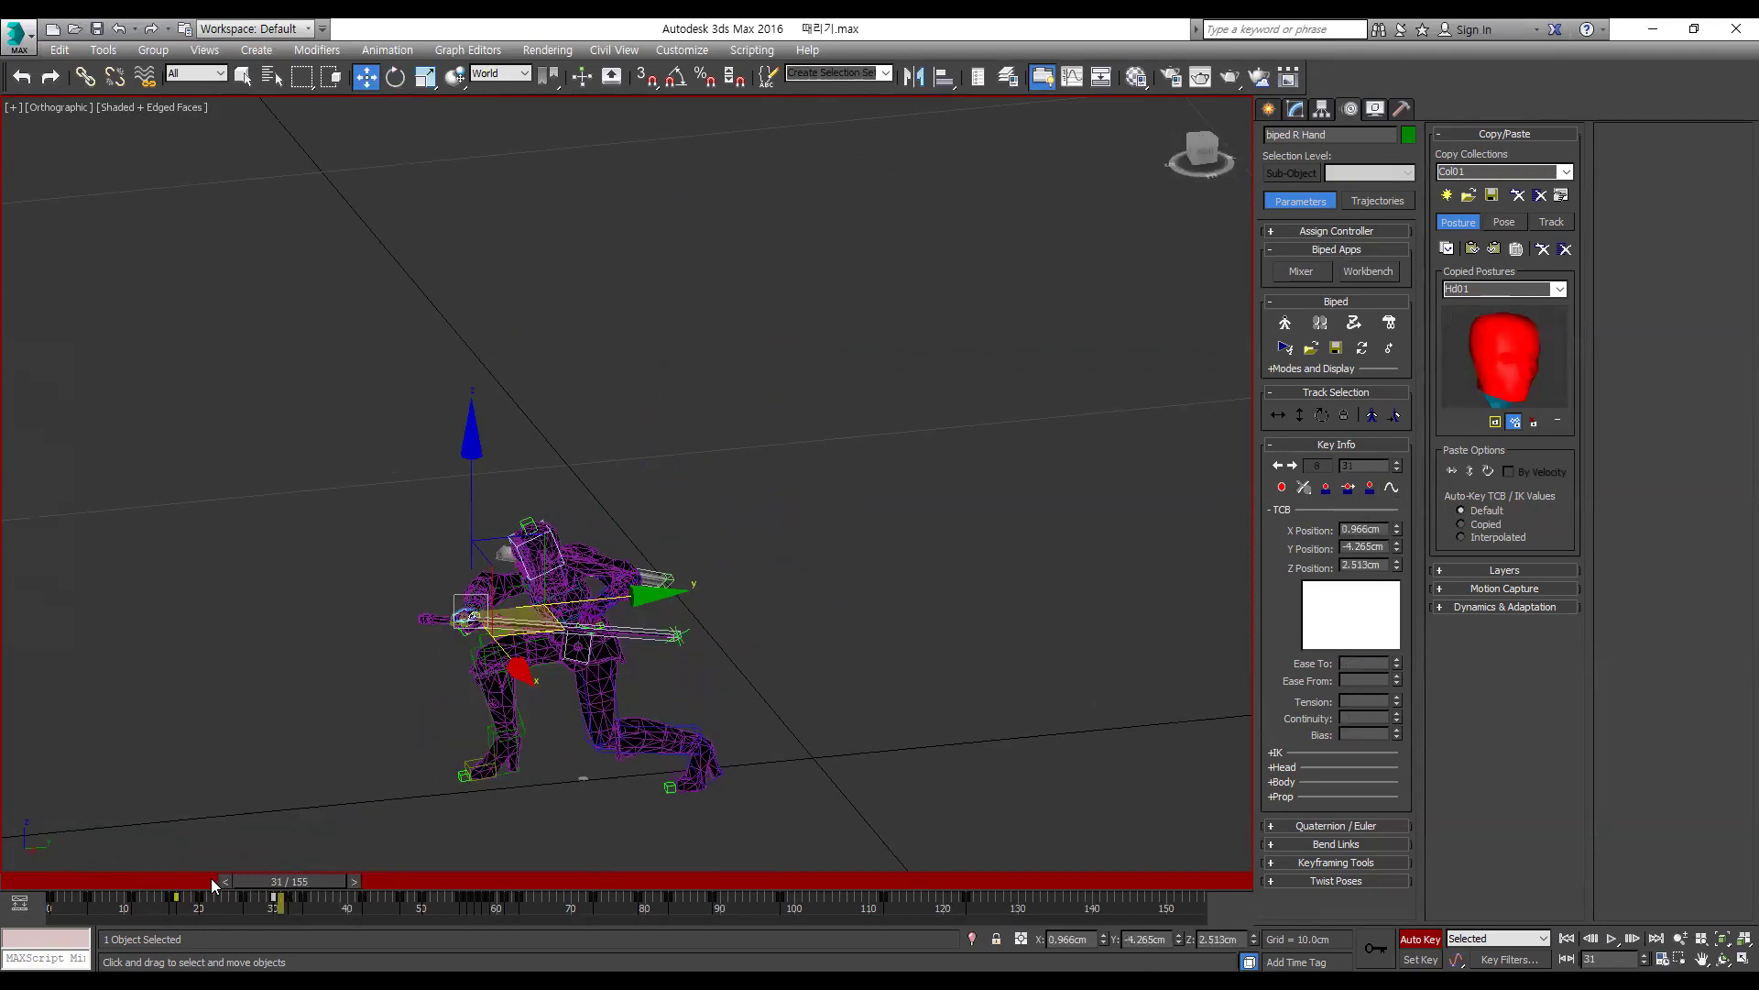
pyautogui.press('/')
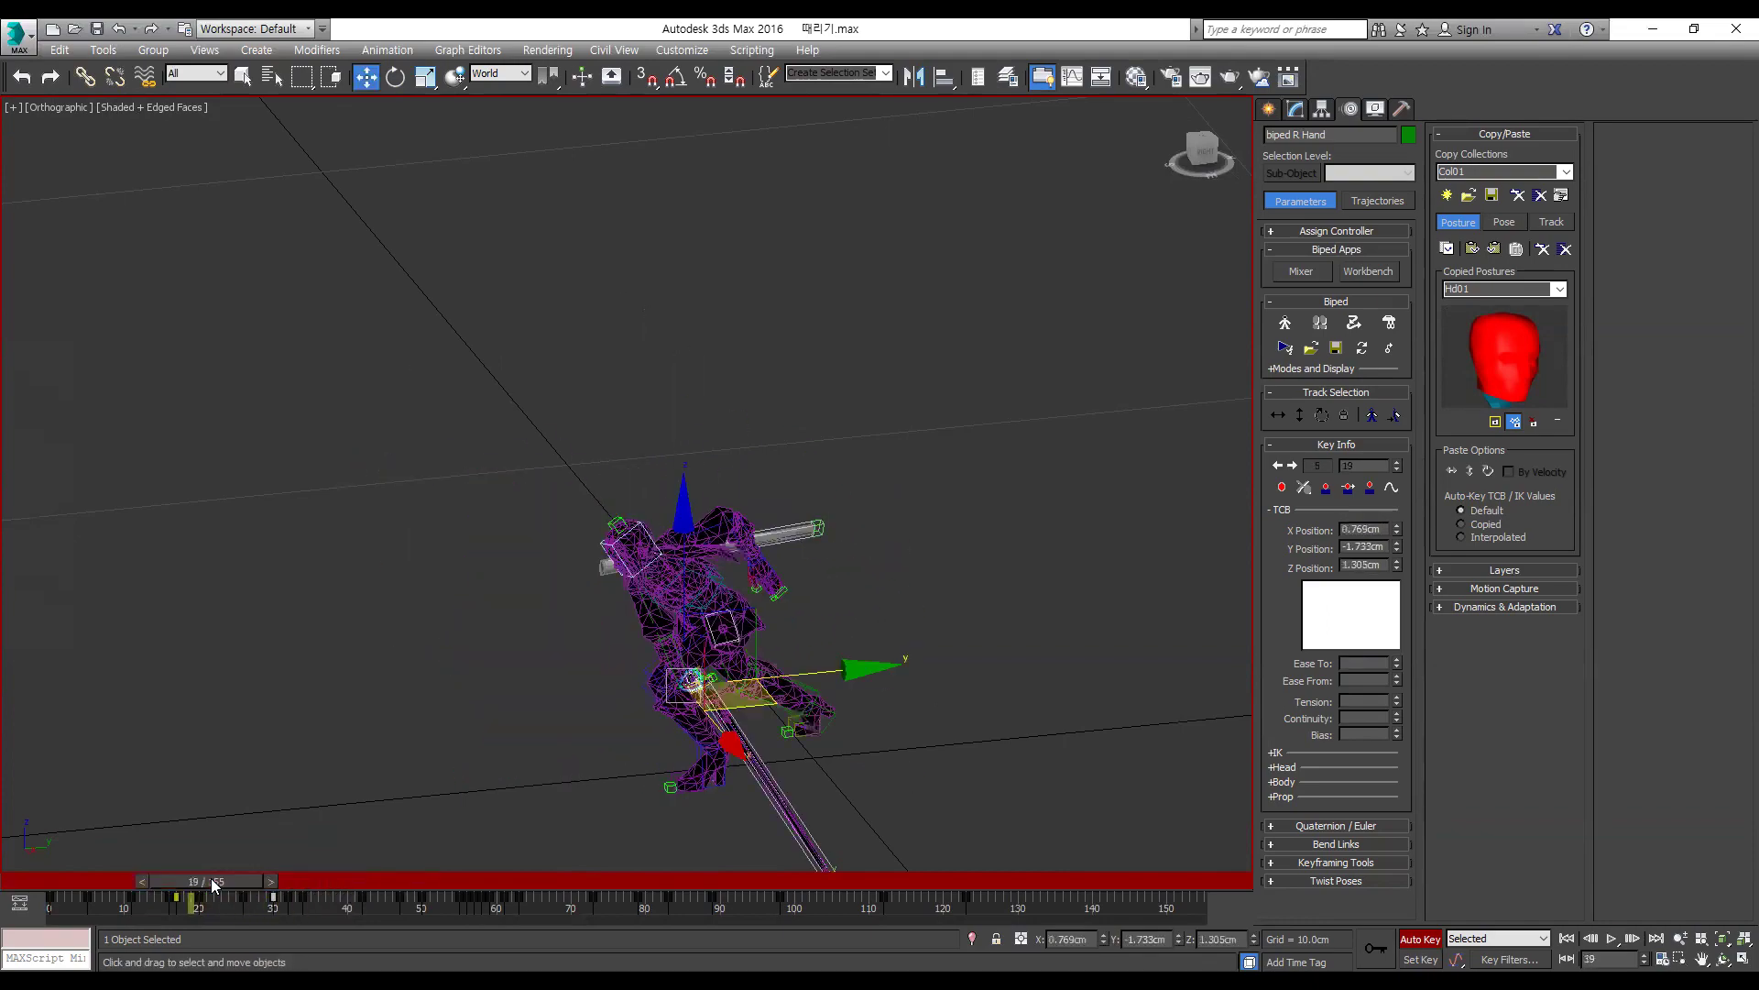
pyautogui.press('/')
# Step: Replay the swing from about frame 19 in the front view and inspect the sword's pose at frame 31
pyautogui.press('f')
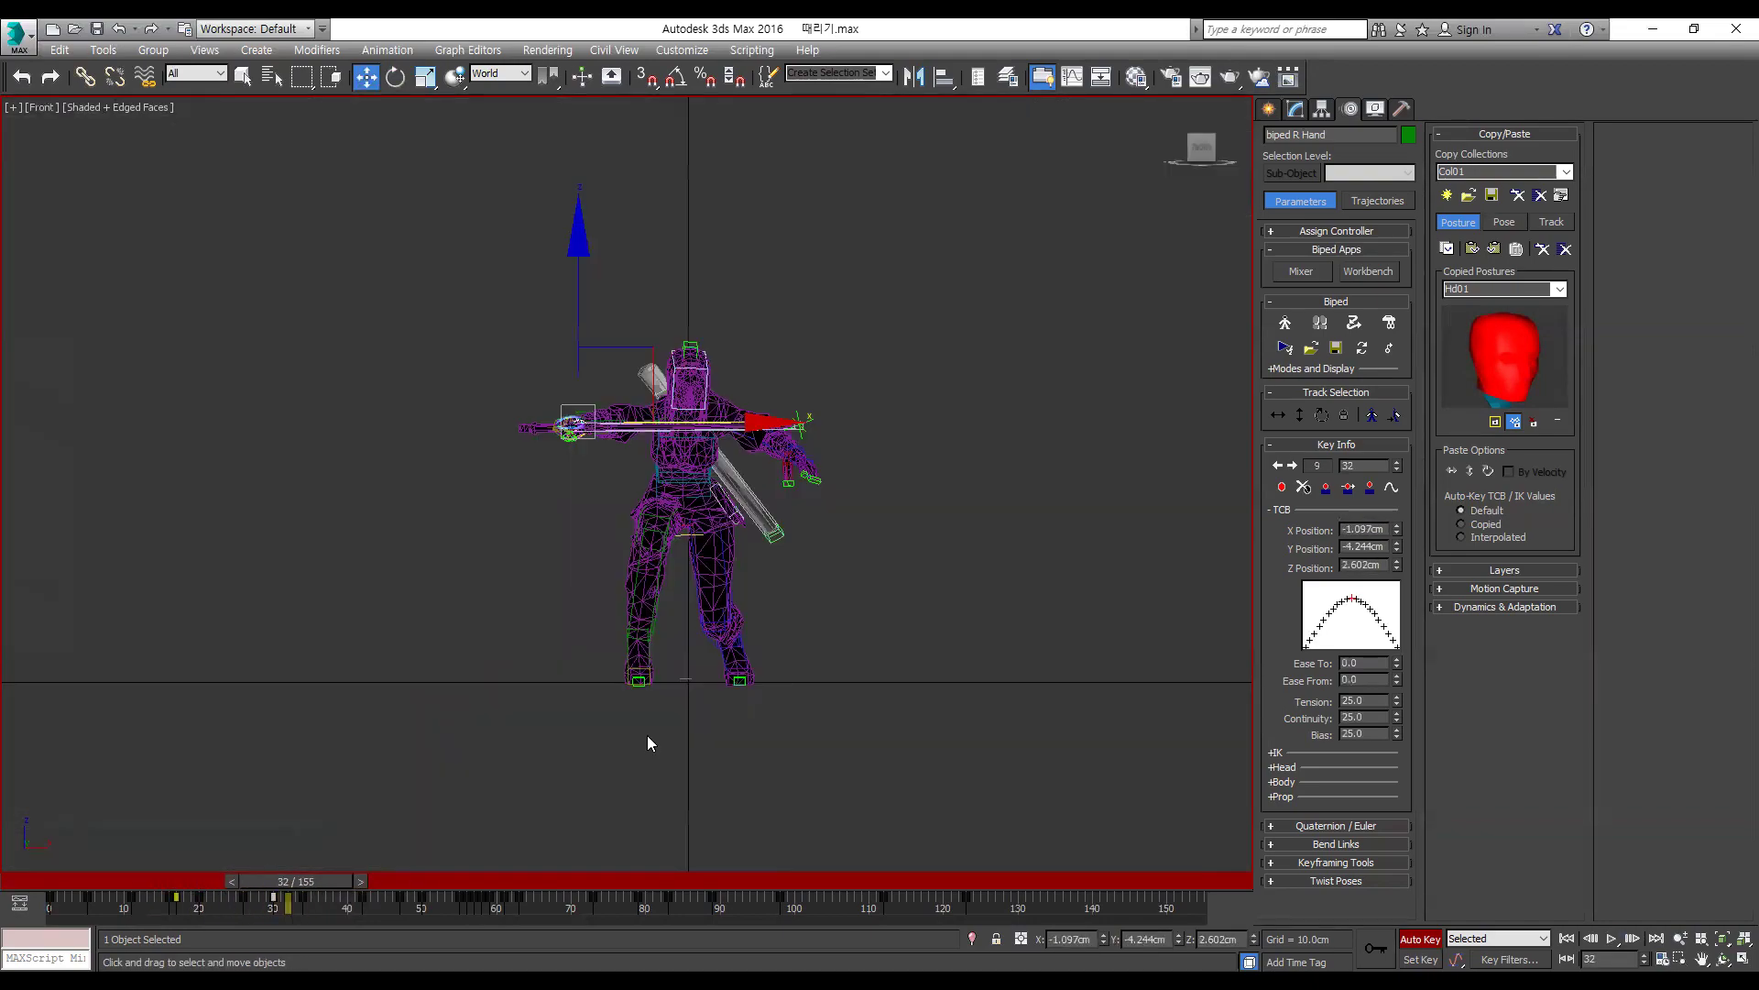
pyautogui.click(203, 874)
pyautogui.press('/')
pyautogui.click(203, 874)
pyautogui.press('/')
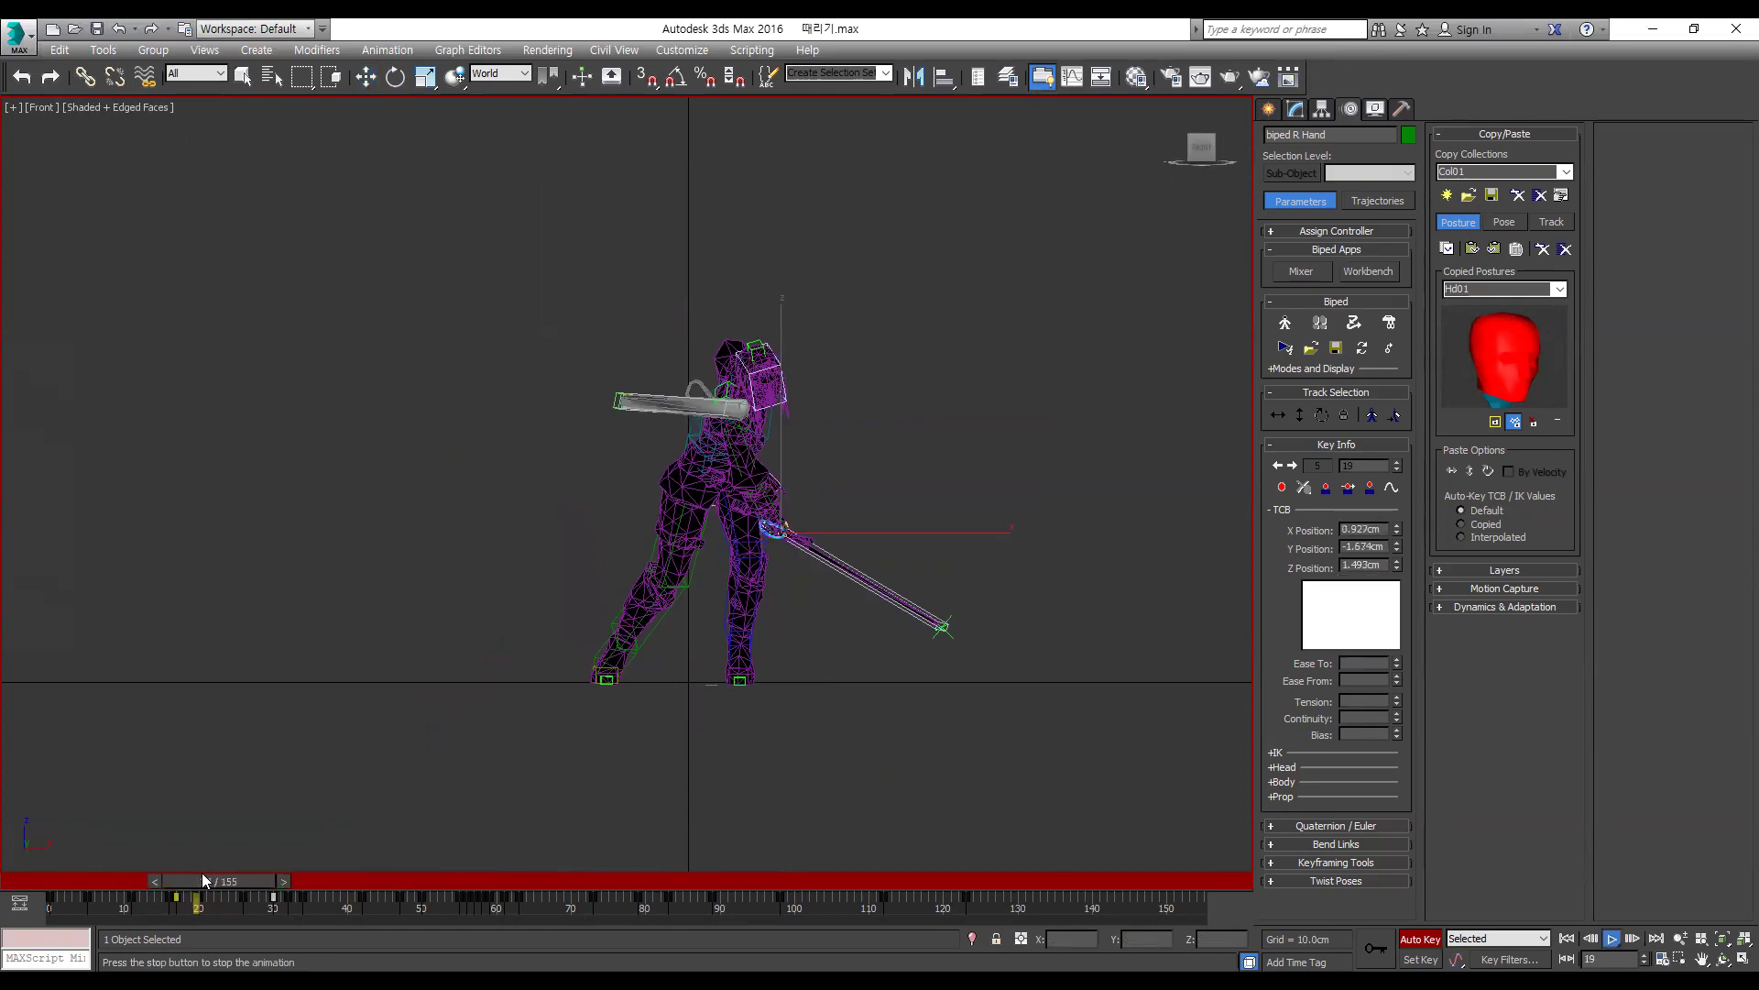
pyautogui.press('/')
pyautogui.press(',')
pyautogui.press('.')
pyautogui.press('.')
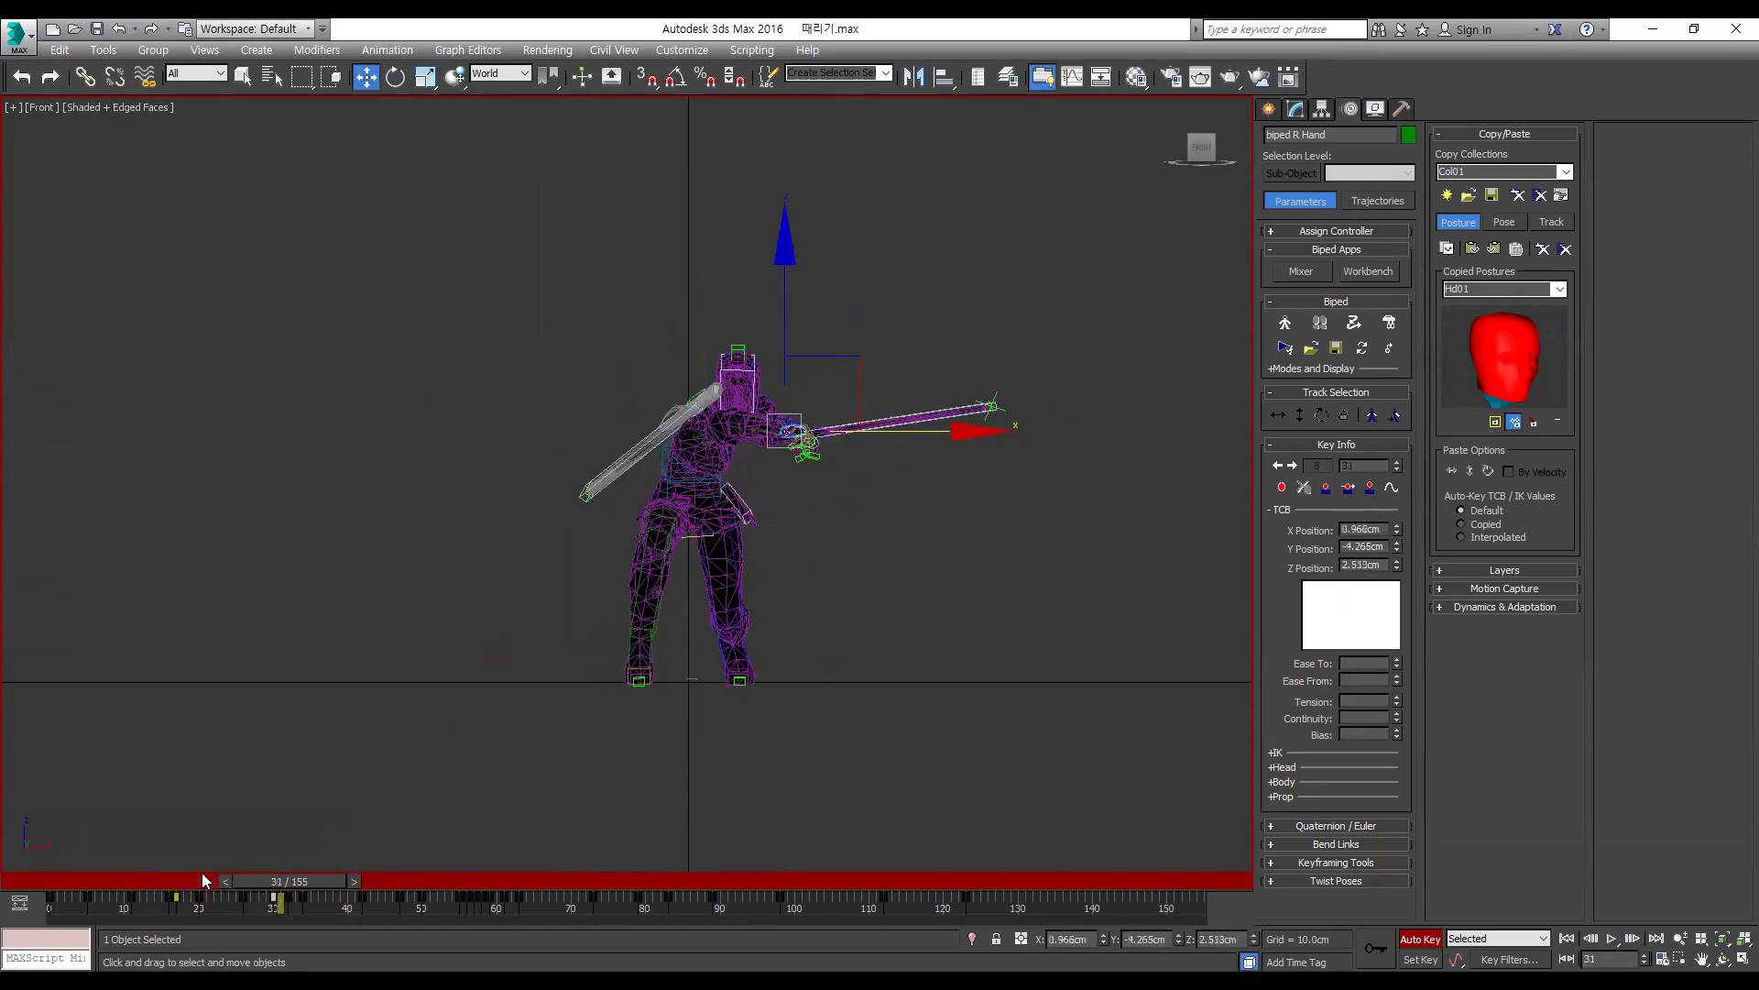
# Step: Compare the right hand and sword poses at frames 30 to 32 in the front view and from above
pyautogui.press(',')
pyautogui.press('.')
pyautogui.press(',')
pyautogui.press('.')
pyautogui.keyDown('alt'); pyautogui.moveTo(212, 870); pyautogui.dragTo(350, 868, button='middle'); pyautogui.keyUp('alt')
pyautogui.press('.')
pyautogui.press(',')
pyautogui.press(',')
pyautogui.press('.')
pyautogui.press(',')
pyautogui.press('.')
pyautogui.press(',')
pyautogui.press('.')
pyautogui.press('.')
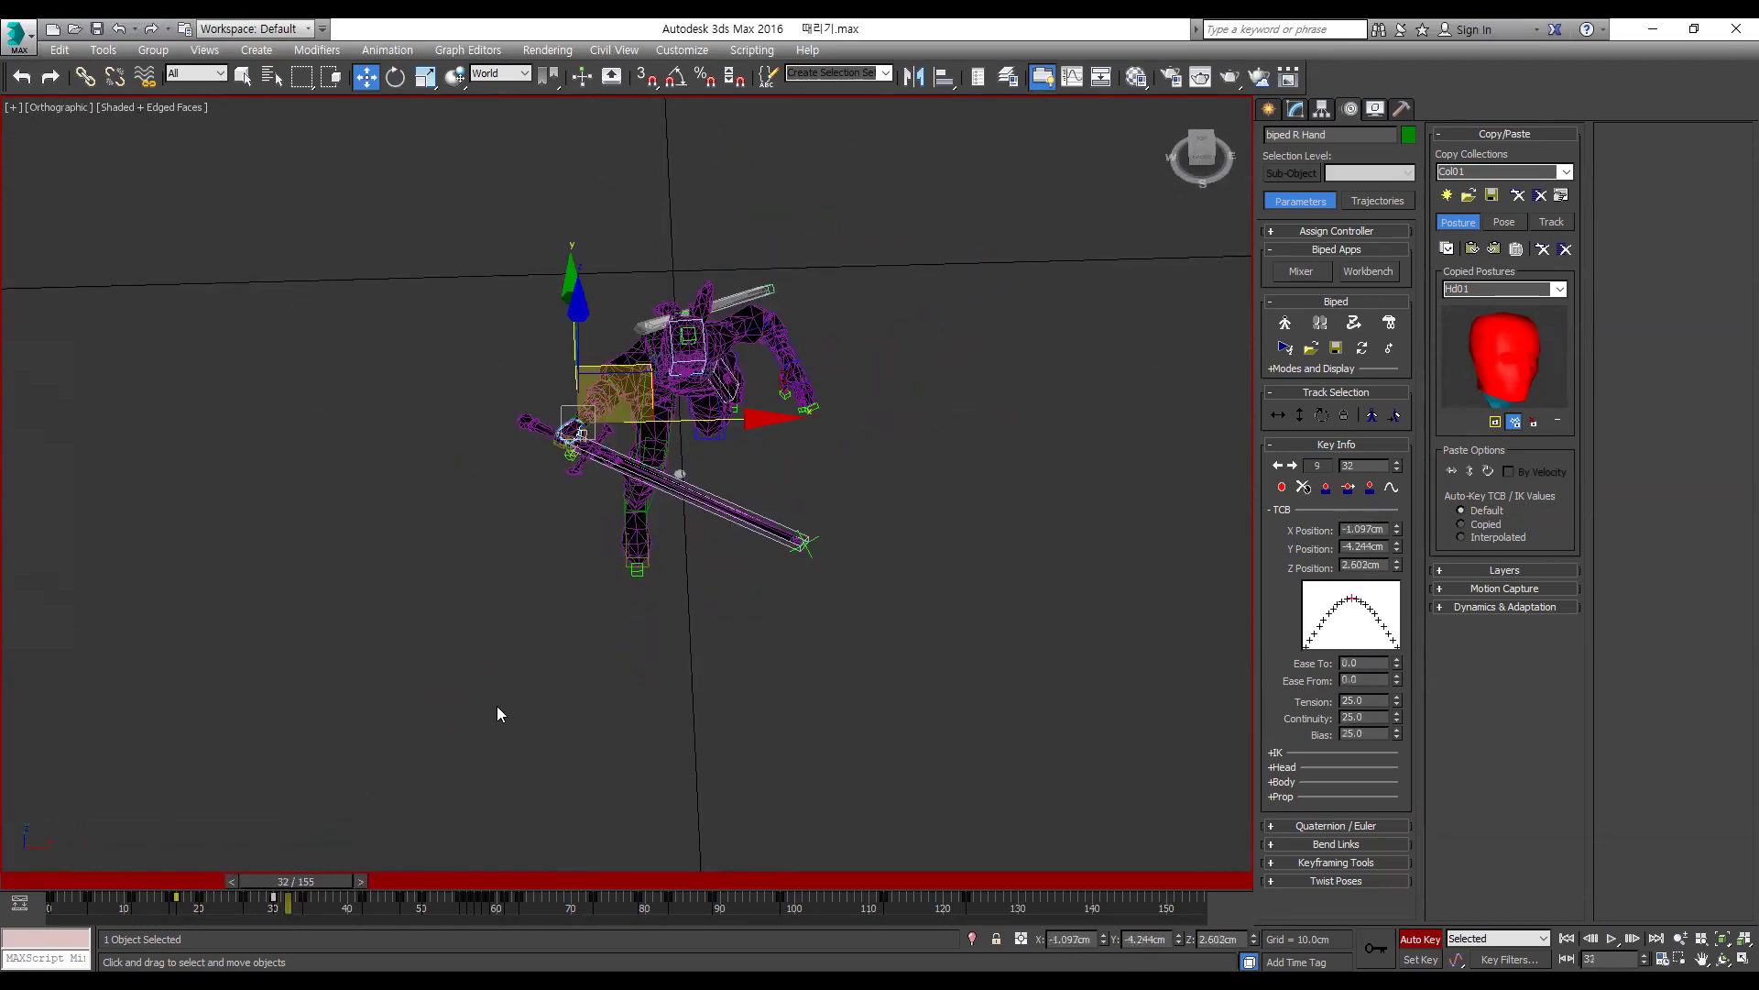
pyautogui.press(',')
pyautogui.press(',')
pyautogui.press('.')
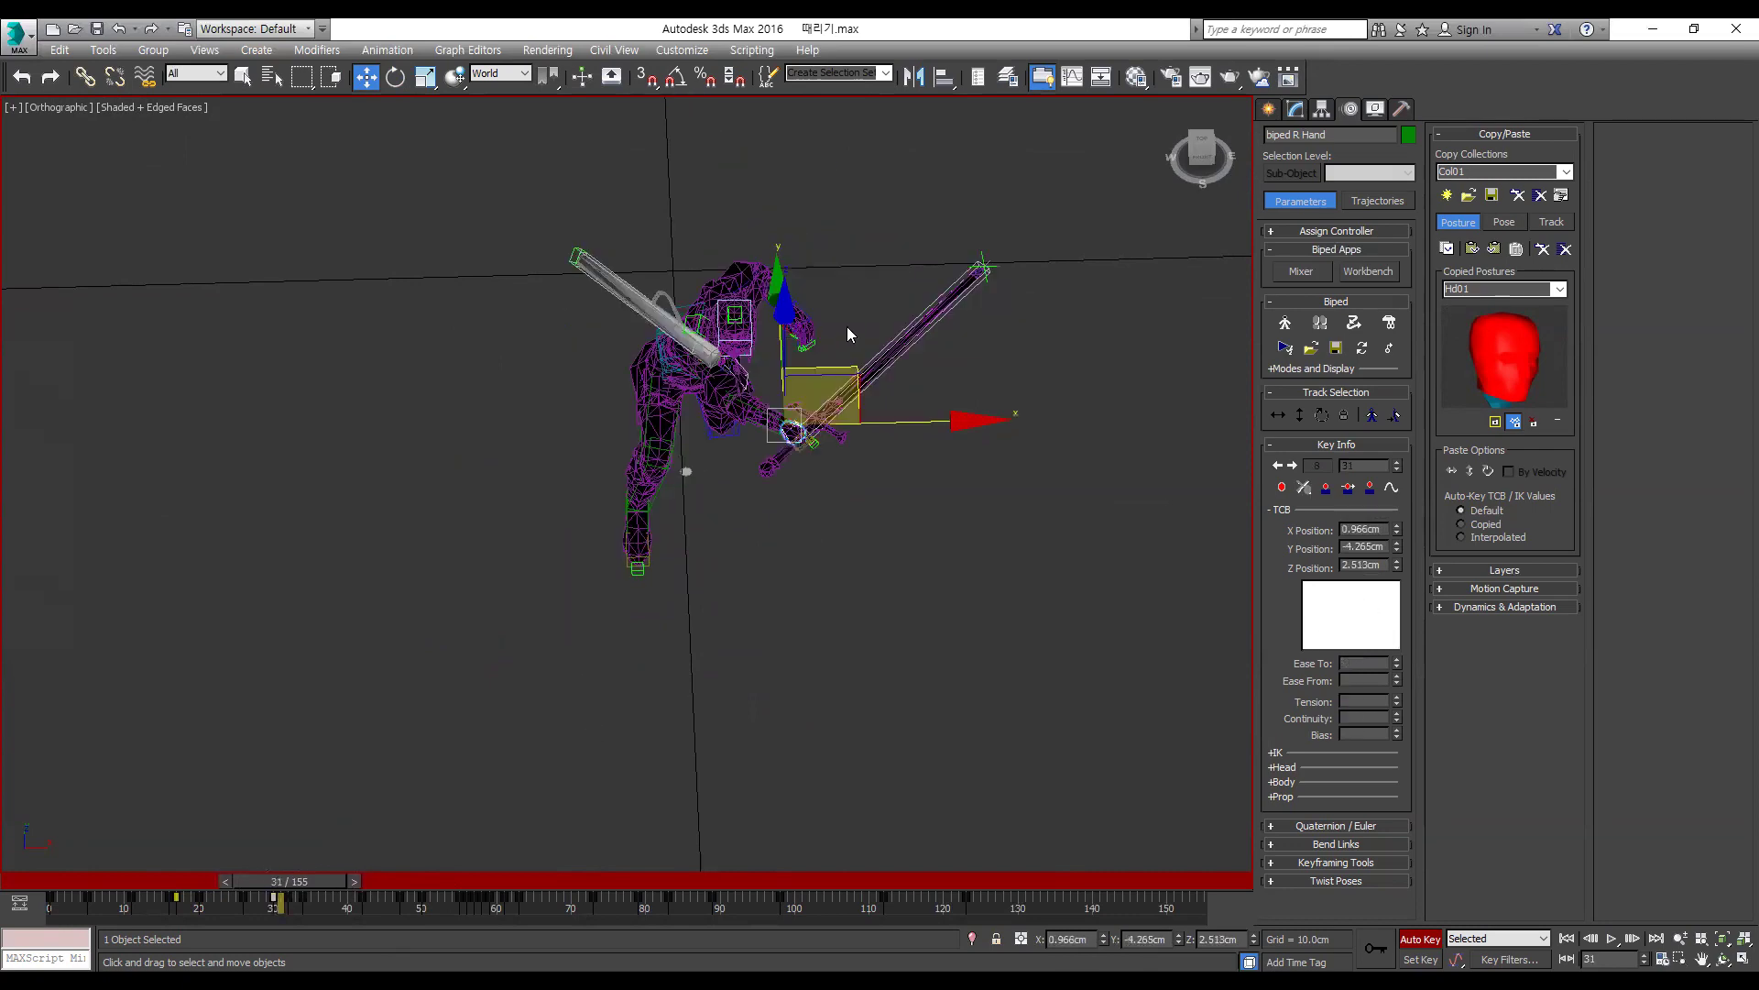
pyautogui.press(',')
pyautogui.press('.')
pyautogui.press(',')
pyautogui.press('.')
# Step: At frame 31, move the right hand inward to about X 0.511 cm, Y -4.597 cm and rotate it so the sword points straight sideways
pyautogui.moveTo(858, 369); pyautogui.dragTo(828, 419)
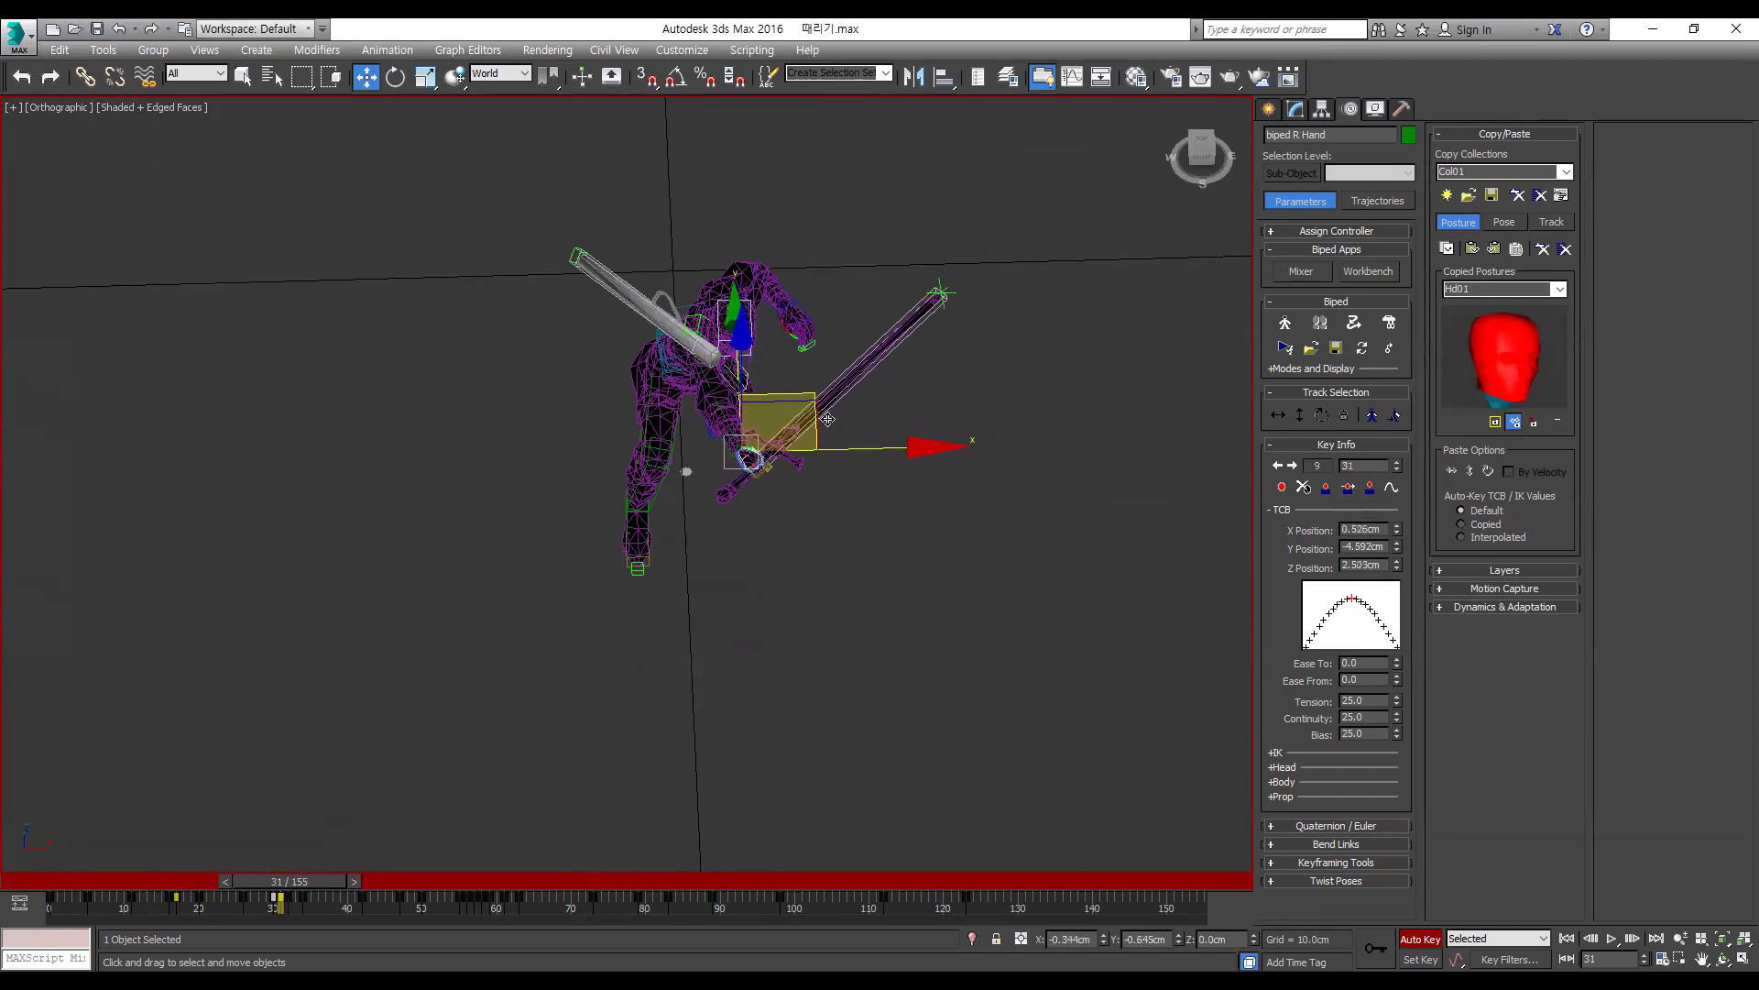
pyautogui.press('e')
pyautogui.moveTo(898, 495); pyautogui.dragTo(891, 530)
pyautogui.press('w')
pyautogui.keyDown('alt'); pyautogui.moveTo(785, 393); pyautogui.dragTo(814, 432, button='middle'); pyautogui.keyUp('alt')
pyautogui.moveTo(807, 412); pyautogui.dragTo(796, 438)
pyautogui.press('e')
pyautogui.moveTo(906, 552); pyautogui.dragTo(894, 602)
pyautogui.press(',')
pyautogui.press('.')
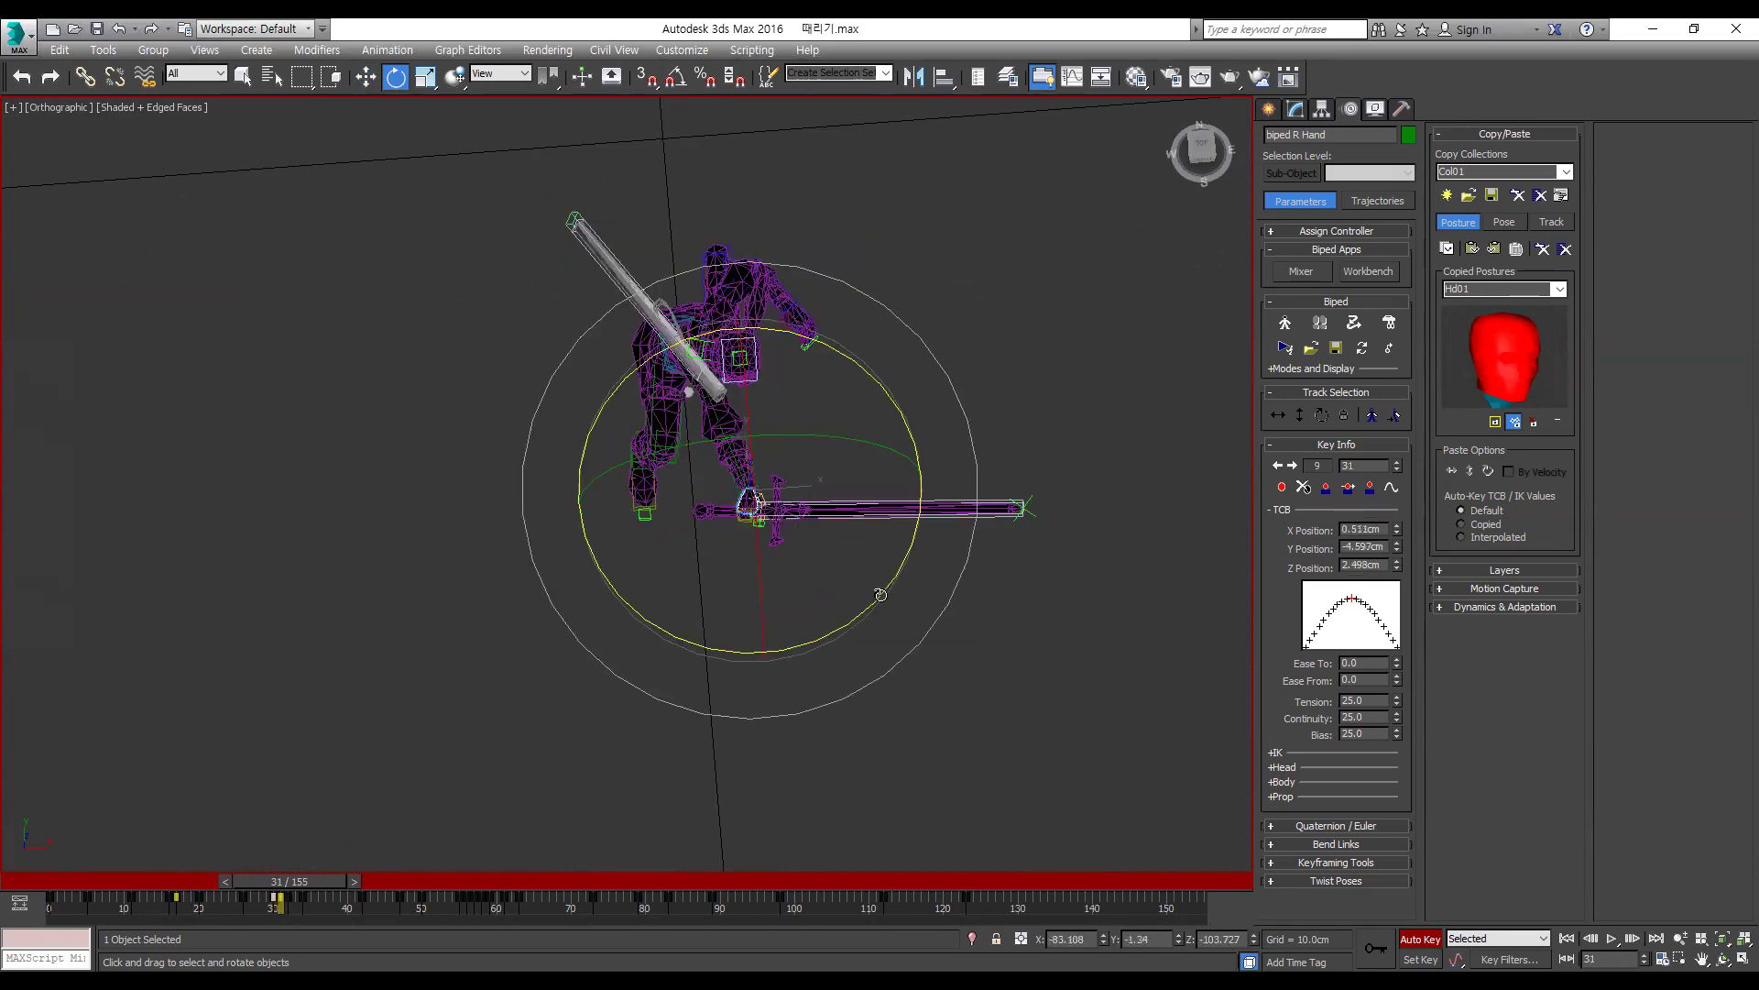
# Step: Rotate the right hand at frame 32 and slightly at frame 34 to carry the sword smoothly around the swing
pyautogui.press('.')
pyautogui.moveTo(749, 508); pyautogui.dragTo(725, 594)
pyautogui.press('.')
pyautogui.press('.')
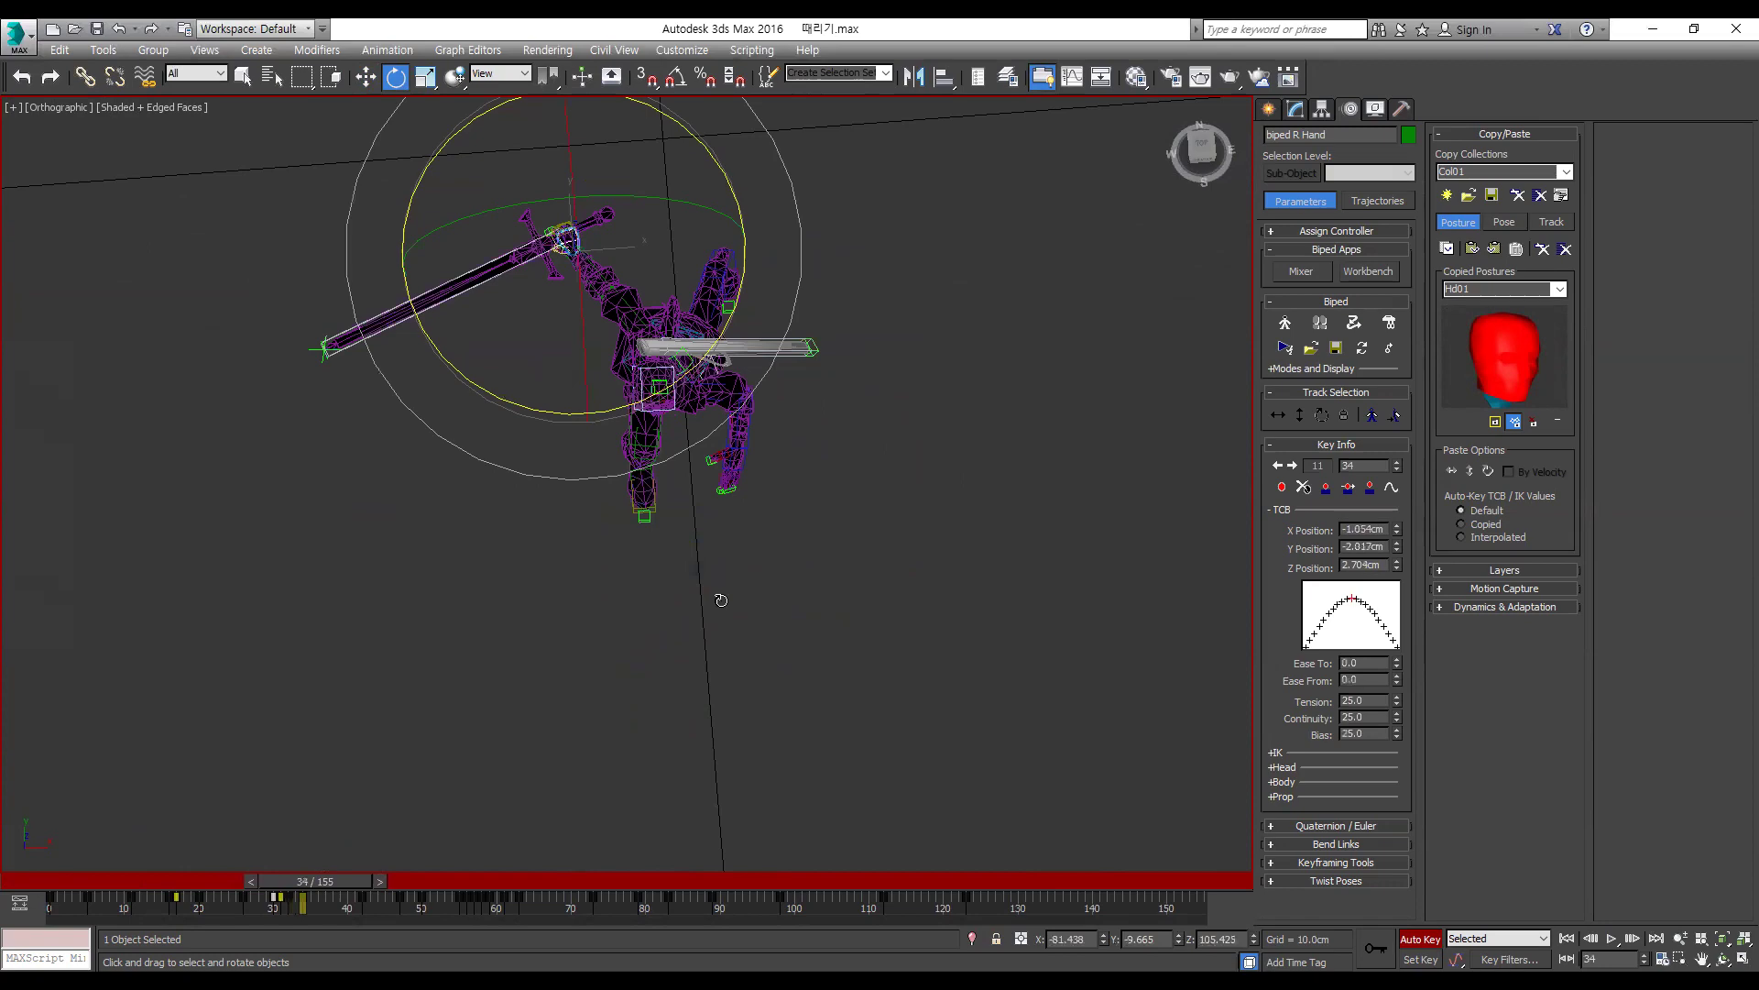
pyautogui.press(',')
pyautogui.press(',')
pyautogui.press(',')
pyautogui.press('.')
pyautogui.press('.')
pyautogui.press('.')
pyautogui.moveTo(718, 348); pyautogui.dragTo(694, 392)
# Step: Select the right upper arm at frame 34 and inspect the sword arm's pose up close from several angles
pyautogui.keyDown('alt'); pyautogui.moveTo(620, 445); pyautogui.dragTo(471, 404, button='middle'); pyautogui.keyUp('alt')
pyautogui.scroll(5, 471, 275)
pyautogui.click(471, 403)
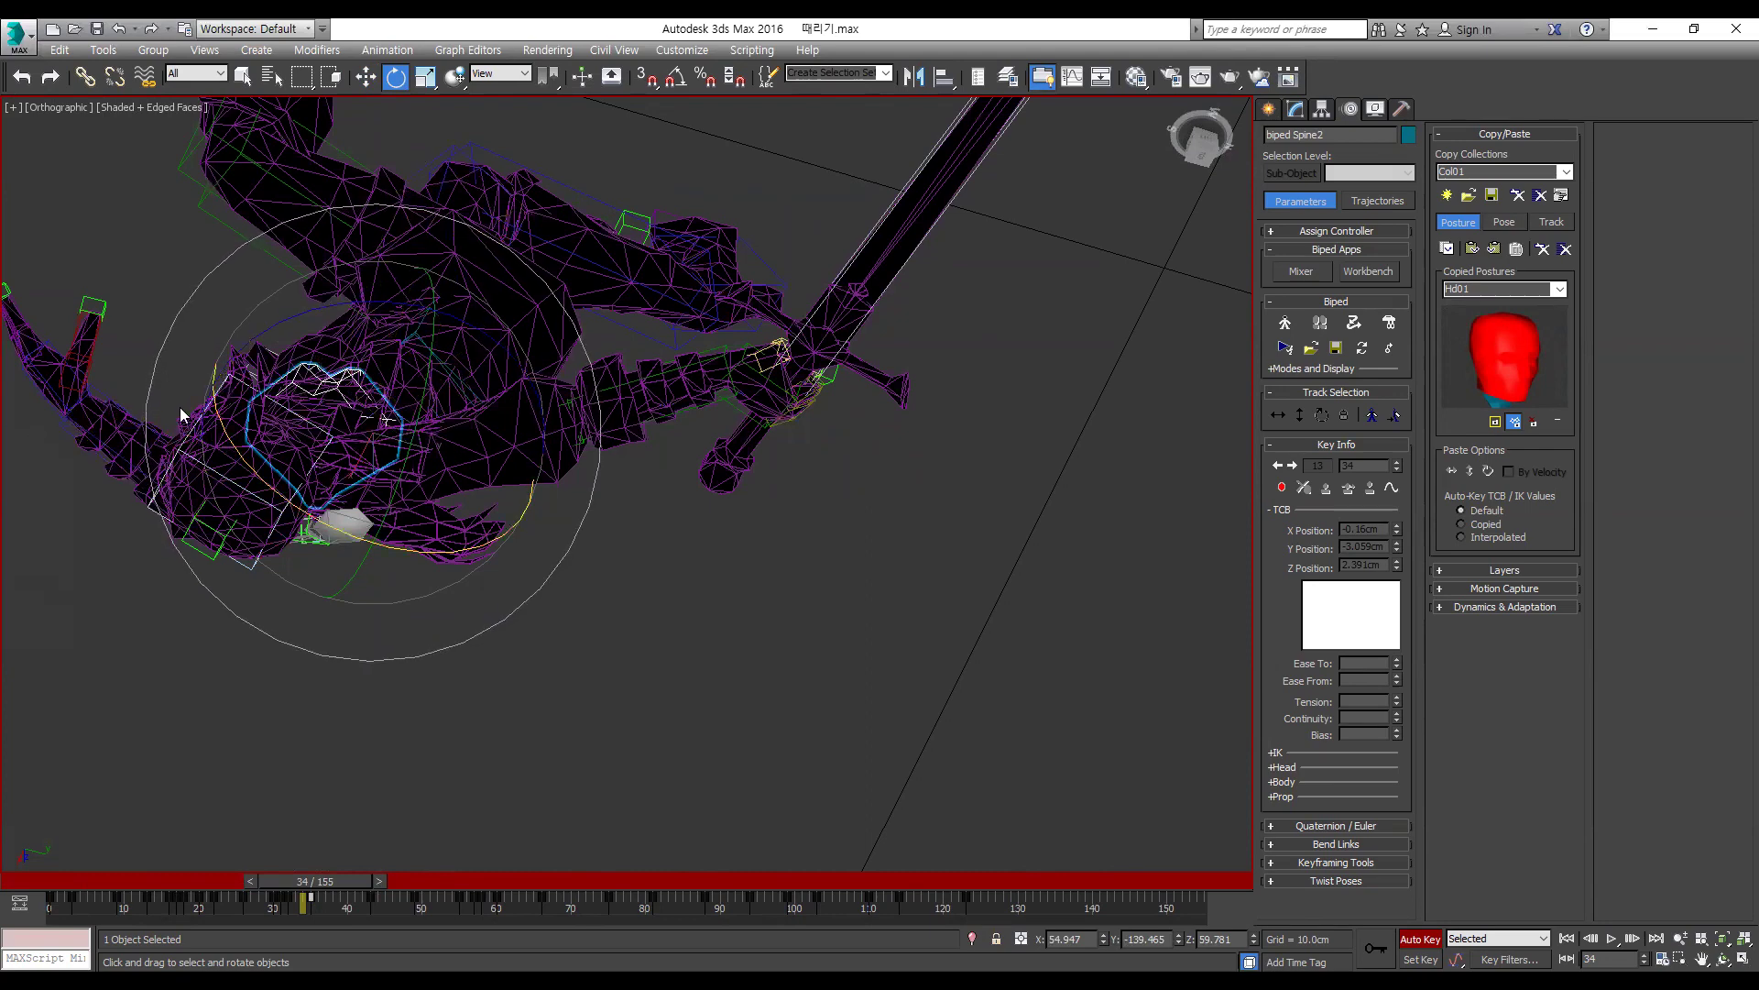
pyautogui.click(632, 504)
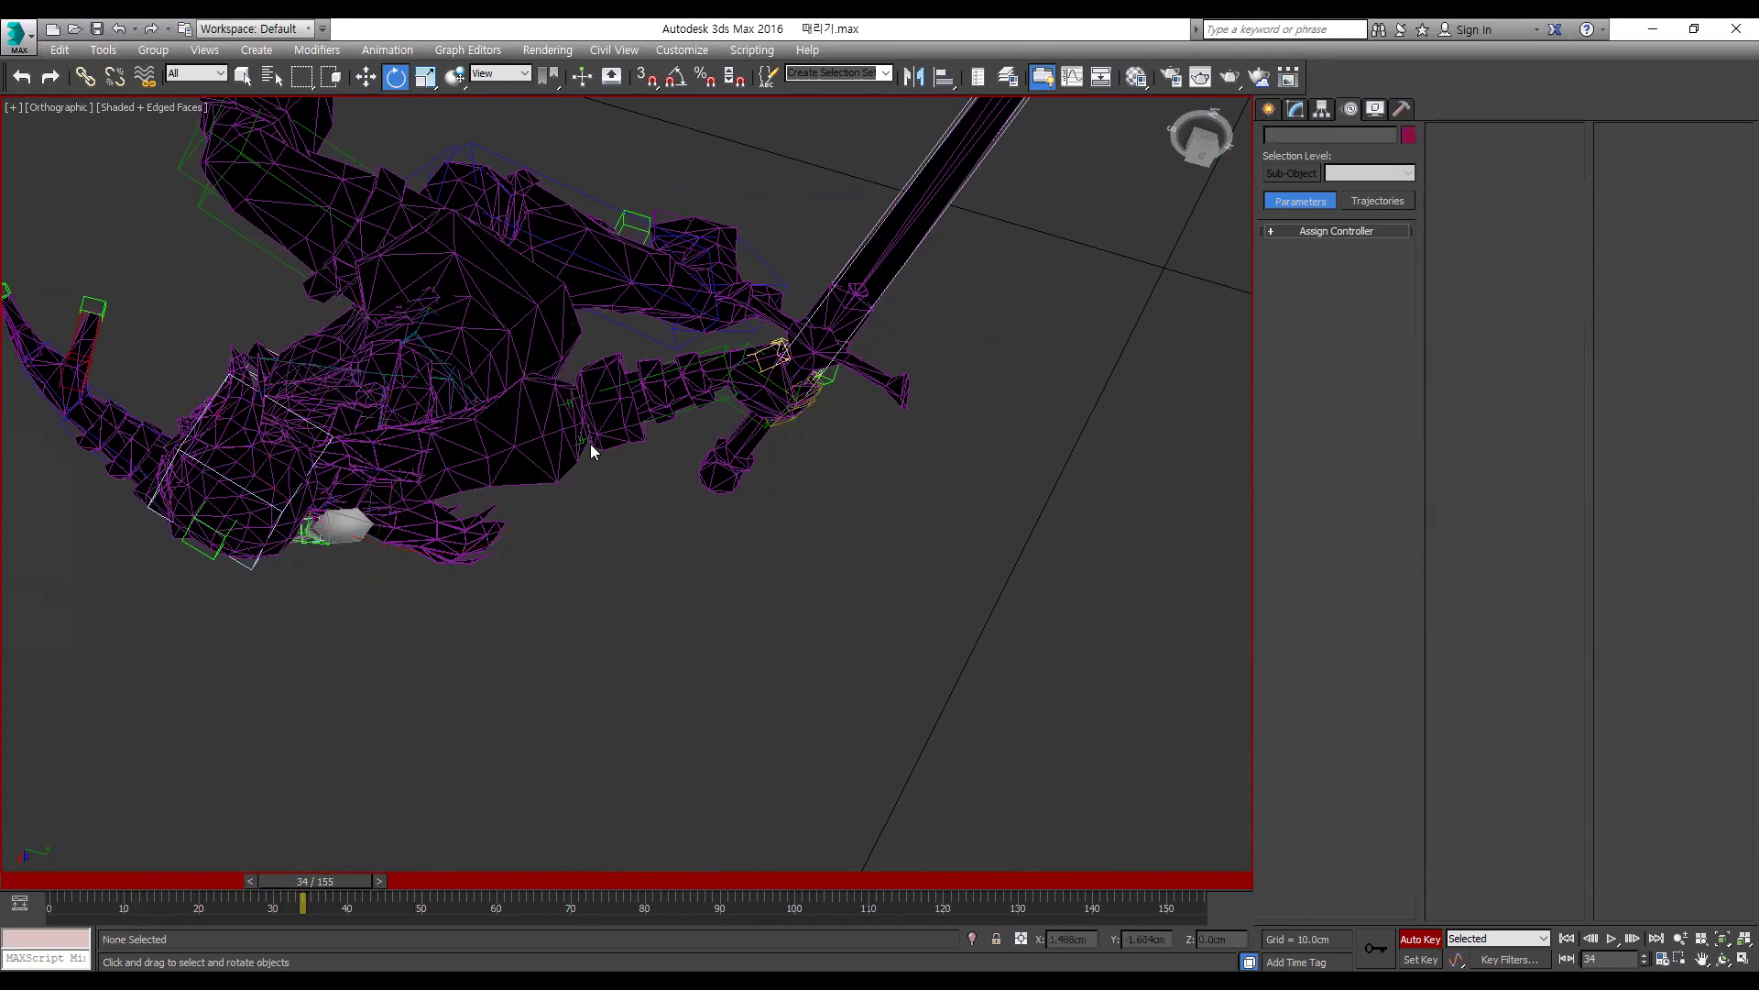
pyautogui.click(580, 441)
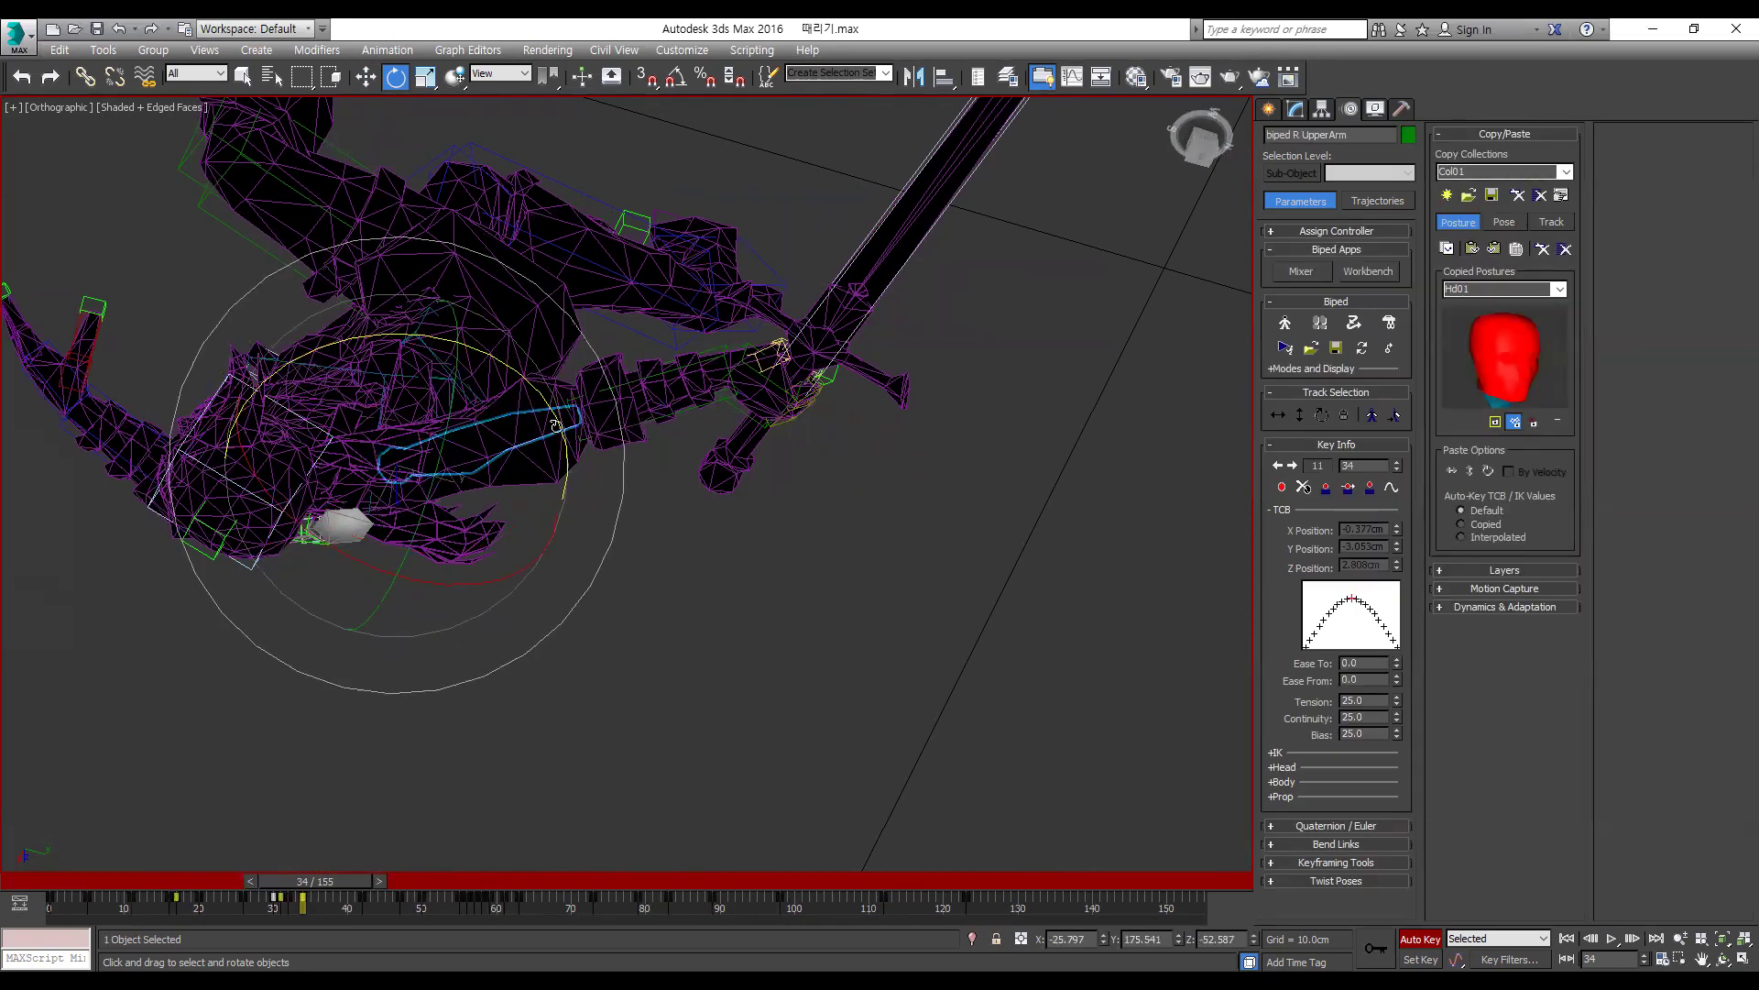
pyautogui.rightClick(654, 492)
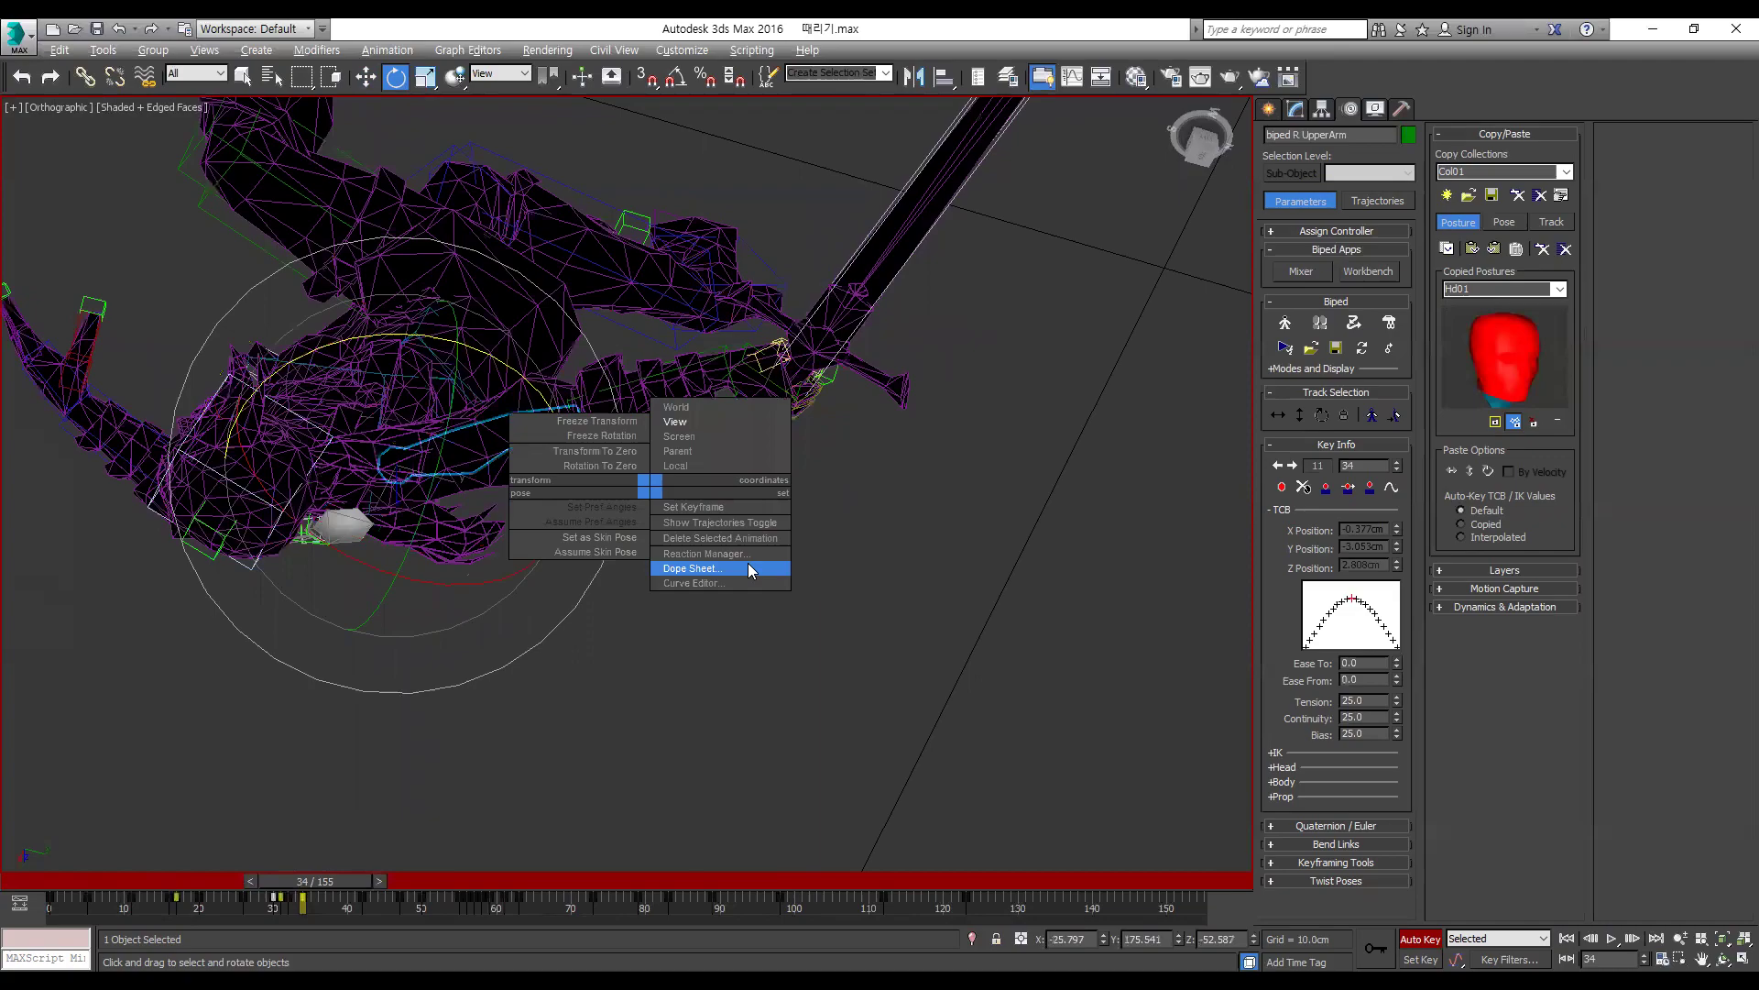
pyautogui.keyDown('alt'); pyautogui.moveTo(1221, 130); pyautogui.dragTo(587, 500, button='middle'); pyautogui.keyUp('alt')
pyautogui.moveTo(366, 491); pyautogui.dragTo(534, 519)
pyautogui.moveTo(562, 520); pyautogui.dragTo(755, 518, button='middle')
pyautogui.scroll(-2, 805, 506)
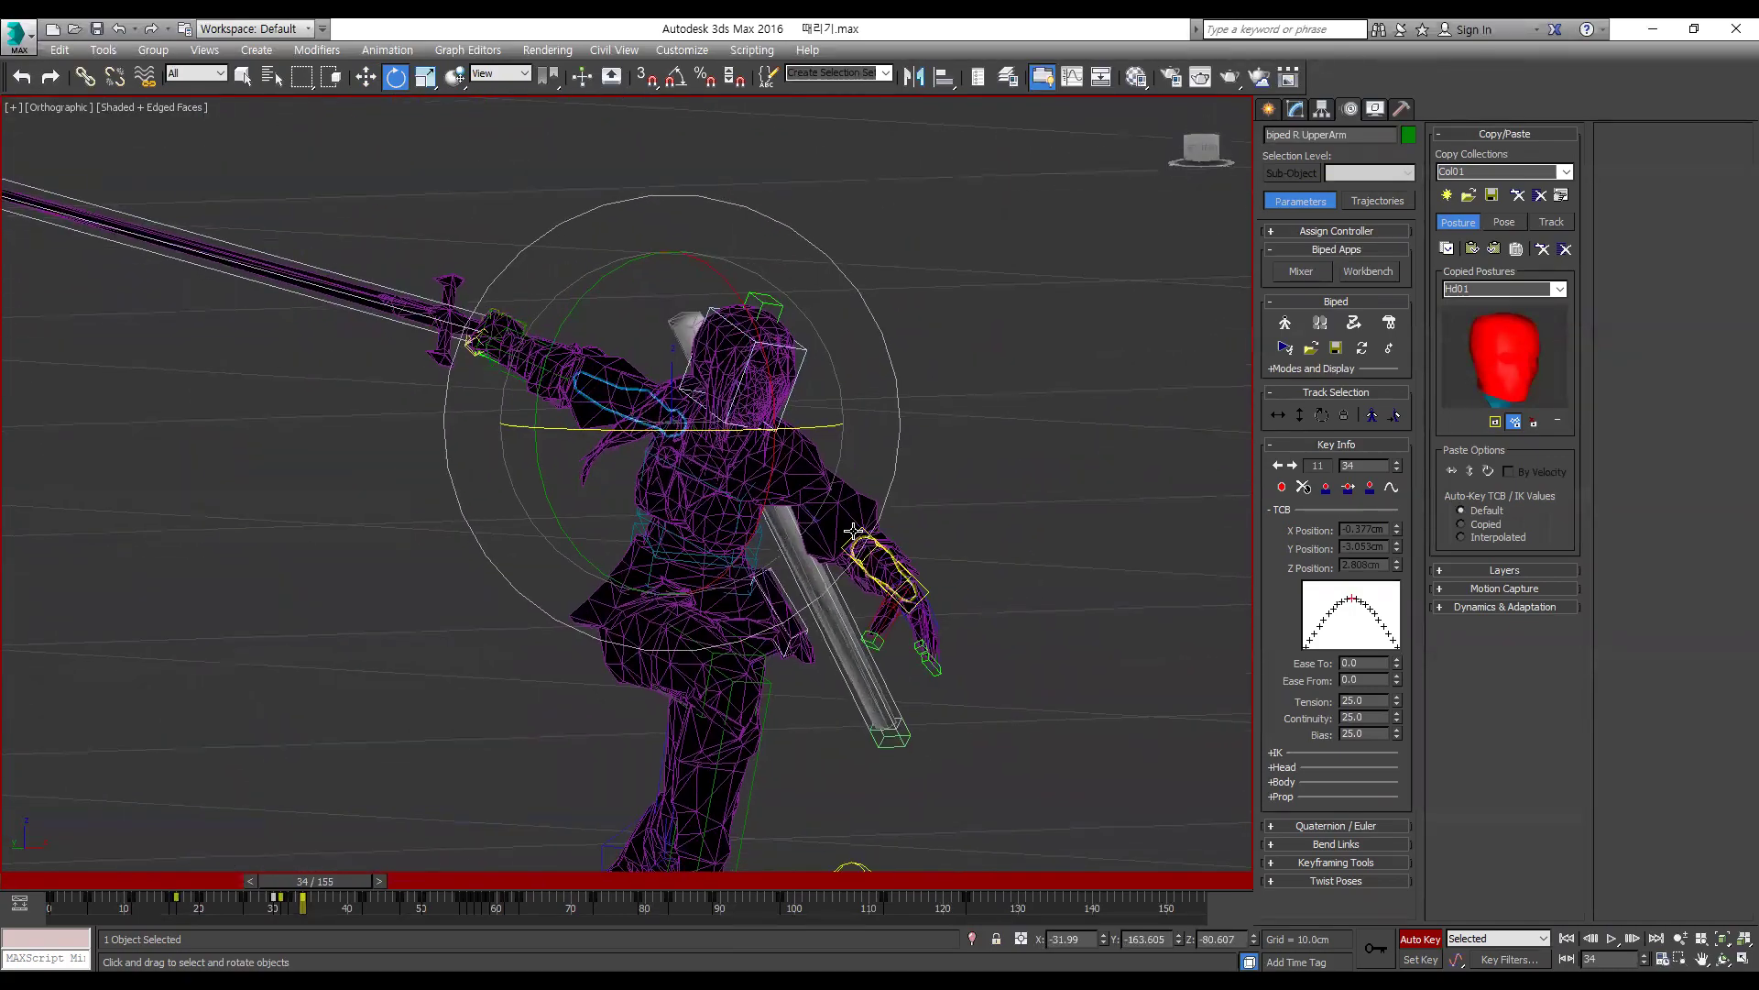
pyautogui.keyDown('alt'); pyautogui.moveTo(864, 555); pyautogui.dragTo(816, 621, button='middle'); pyautogui.keyUp('alt')
# Step: Step through the poses from frame 34 to 39, and play the swing from about frame 24 in an angled view
pyautogui.press('.')
pyautogui.press('.')
pyautogui.press('.')
pyautogui.press('.')
pyautogui.press('.')
pyautogui.press('.')
pyautogui.press('.')
pyautogui.press('.')
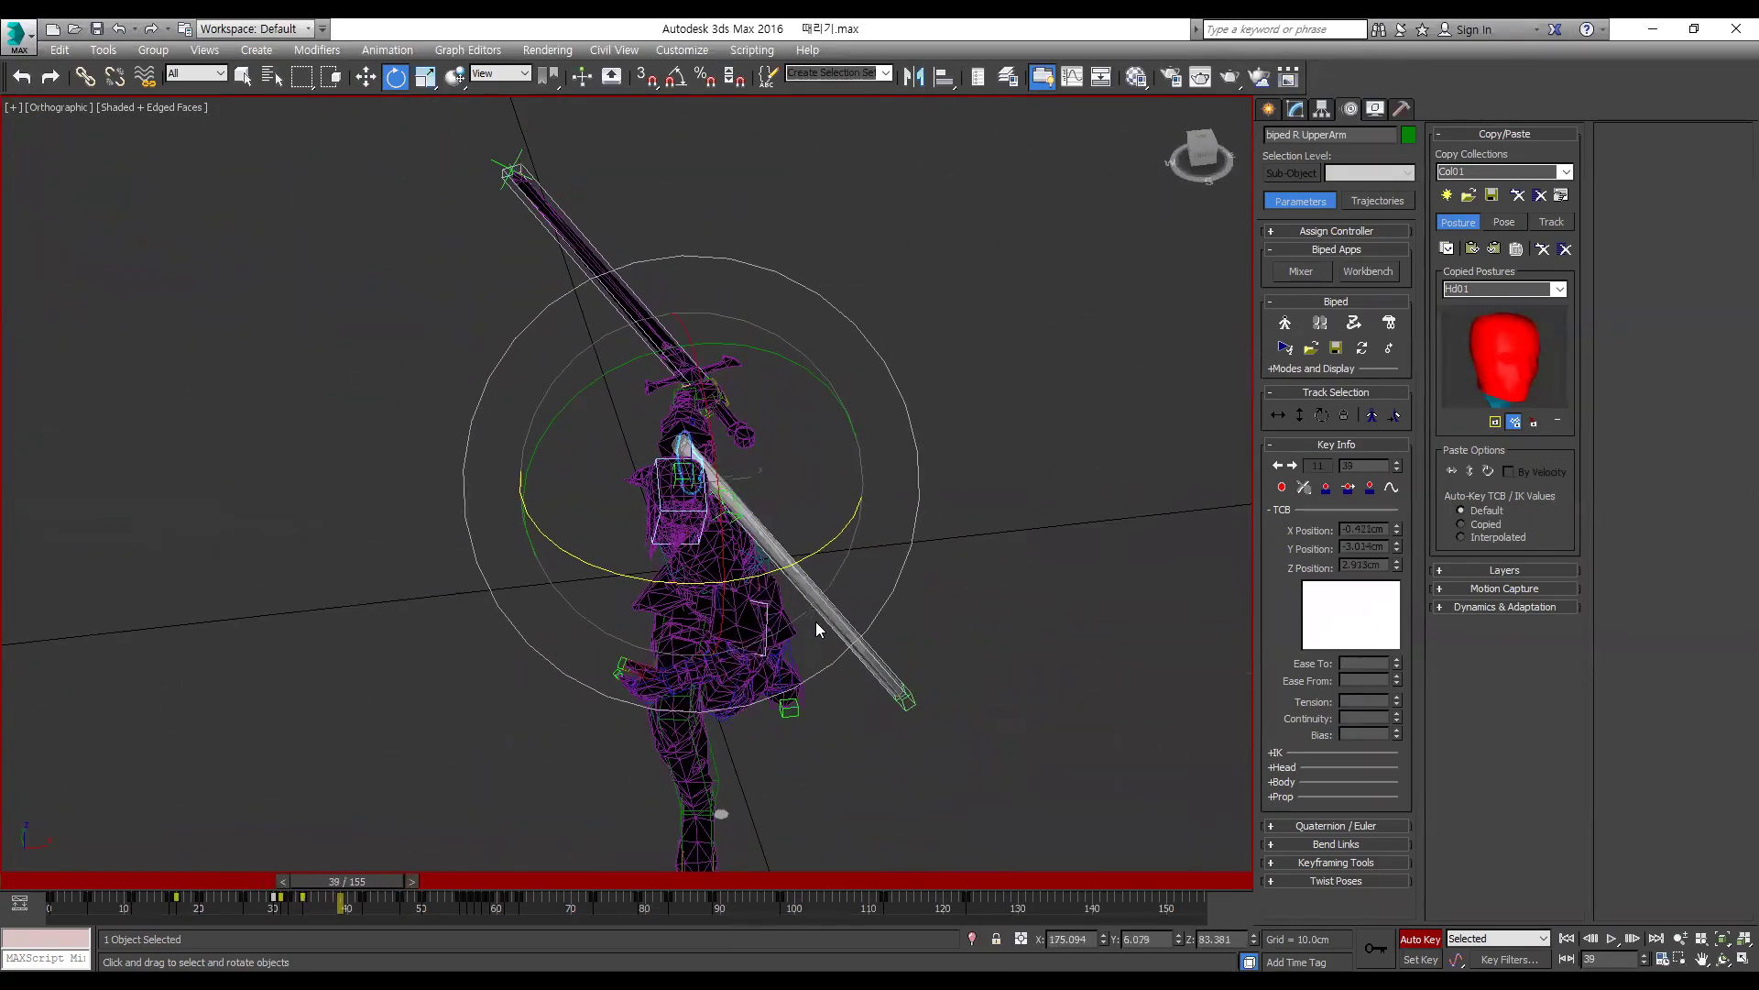
pyautogui.moveTo(367, 880); pyautogui.dragTo(225, 880)
pyautogui.moveTo(643, 667); pyautogui.dragTo(640, 447, button='middle')
pyautogui.scroll(-2, 640, 447)
pyautogui.press('/')
pyautogui.press('/')
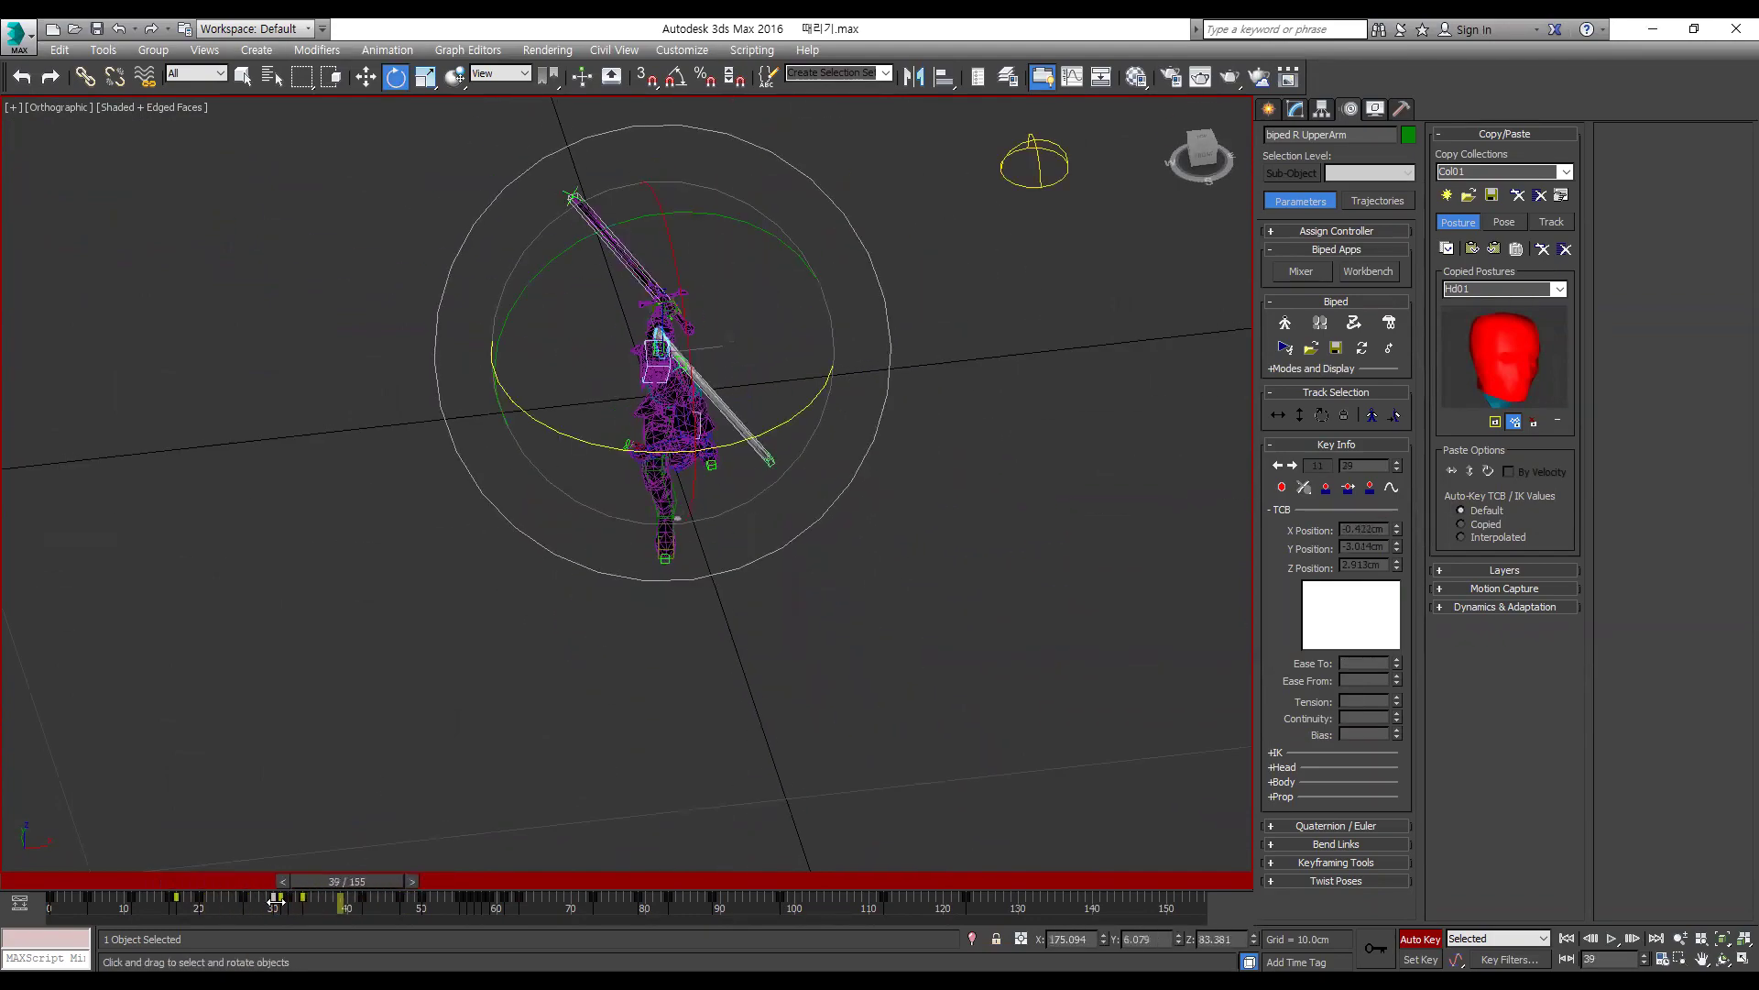
pyautogui.press('/')
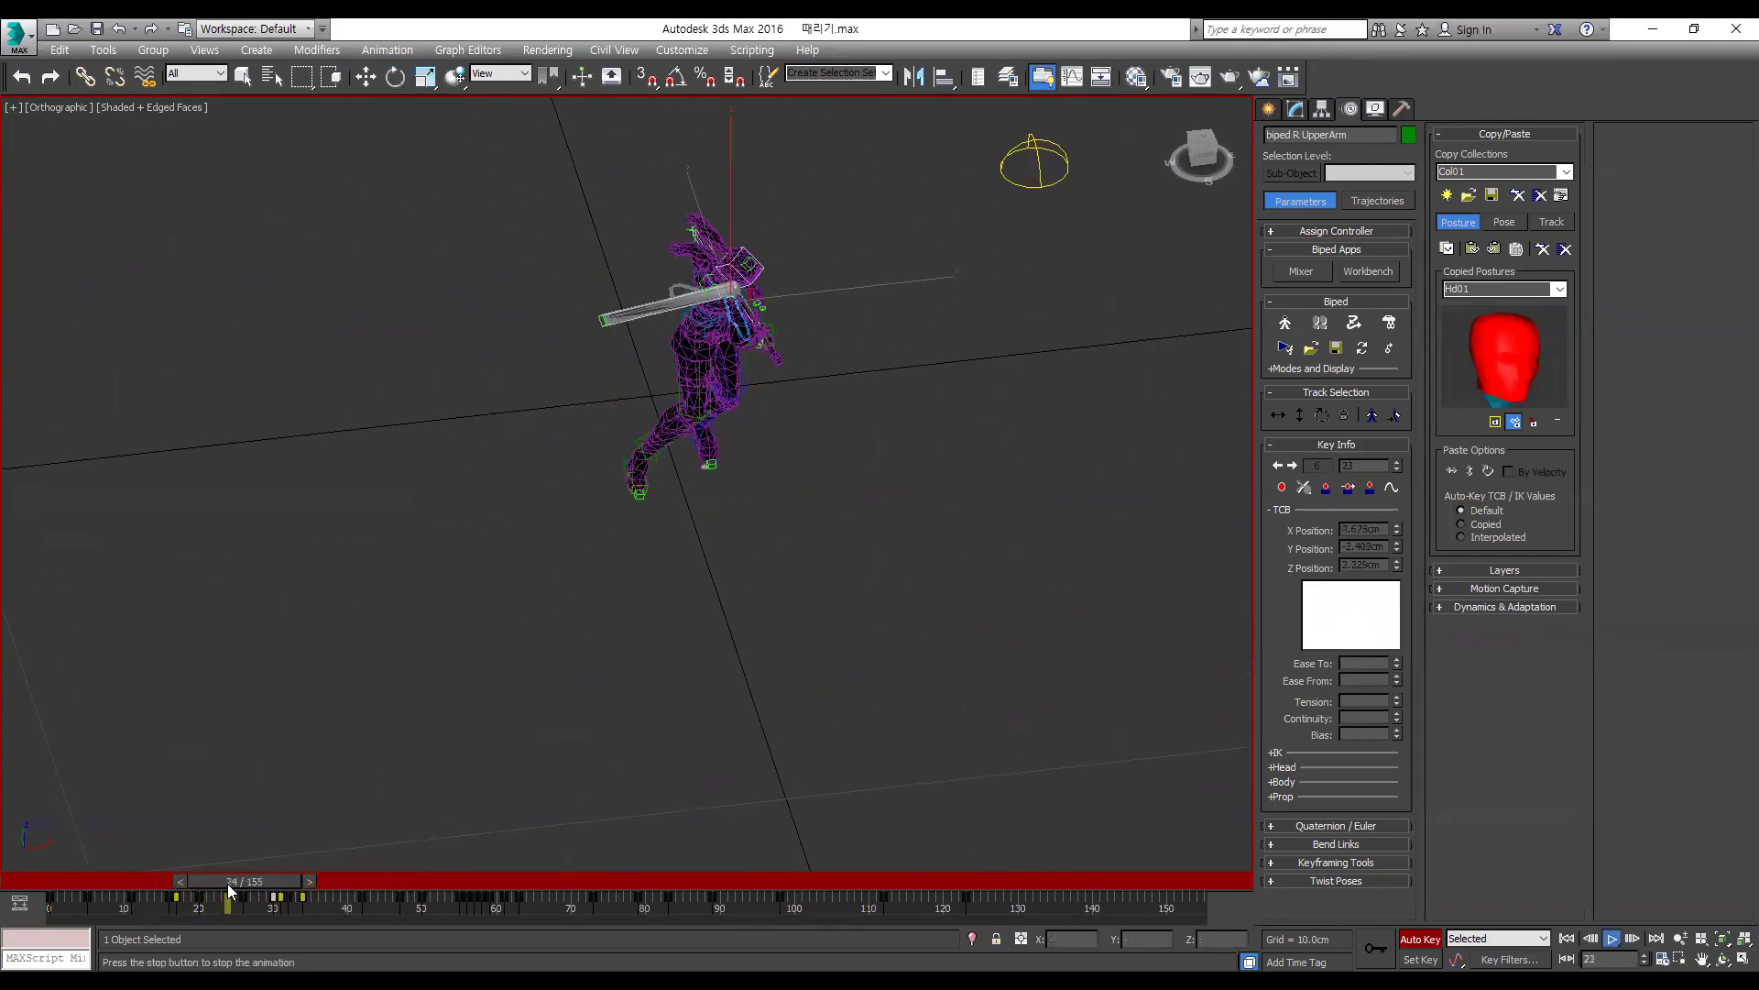
pyautogui.click(227, 883)
pyautogui.keyDown('alt'); pyautogui.moveTo(652, 742); pyautogui.dragTo(716, 781, button='middle'); pyautogui.keyUp('alt')
pyautogui.press('/')
pyautogui.press('/')
# Step: Step through frames 32 to 46 in the front view to examine the sword's path, ending at frame 34
pyautogui.press('f')
pyautogui.press('.')
pyautogui.press('.')
pyautogui.press('.')
pyautogui.press('.')
pyautogui.press('.')
pyautogui.press('.')
pyautogui.press('.')
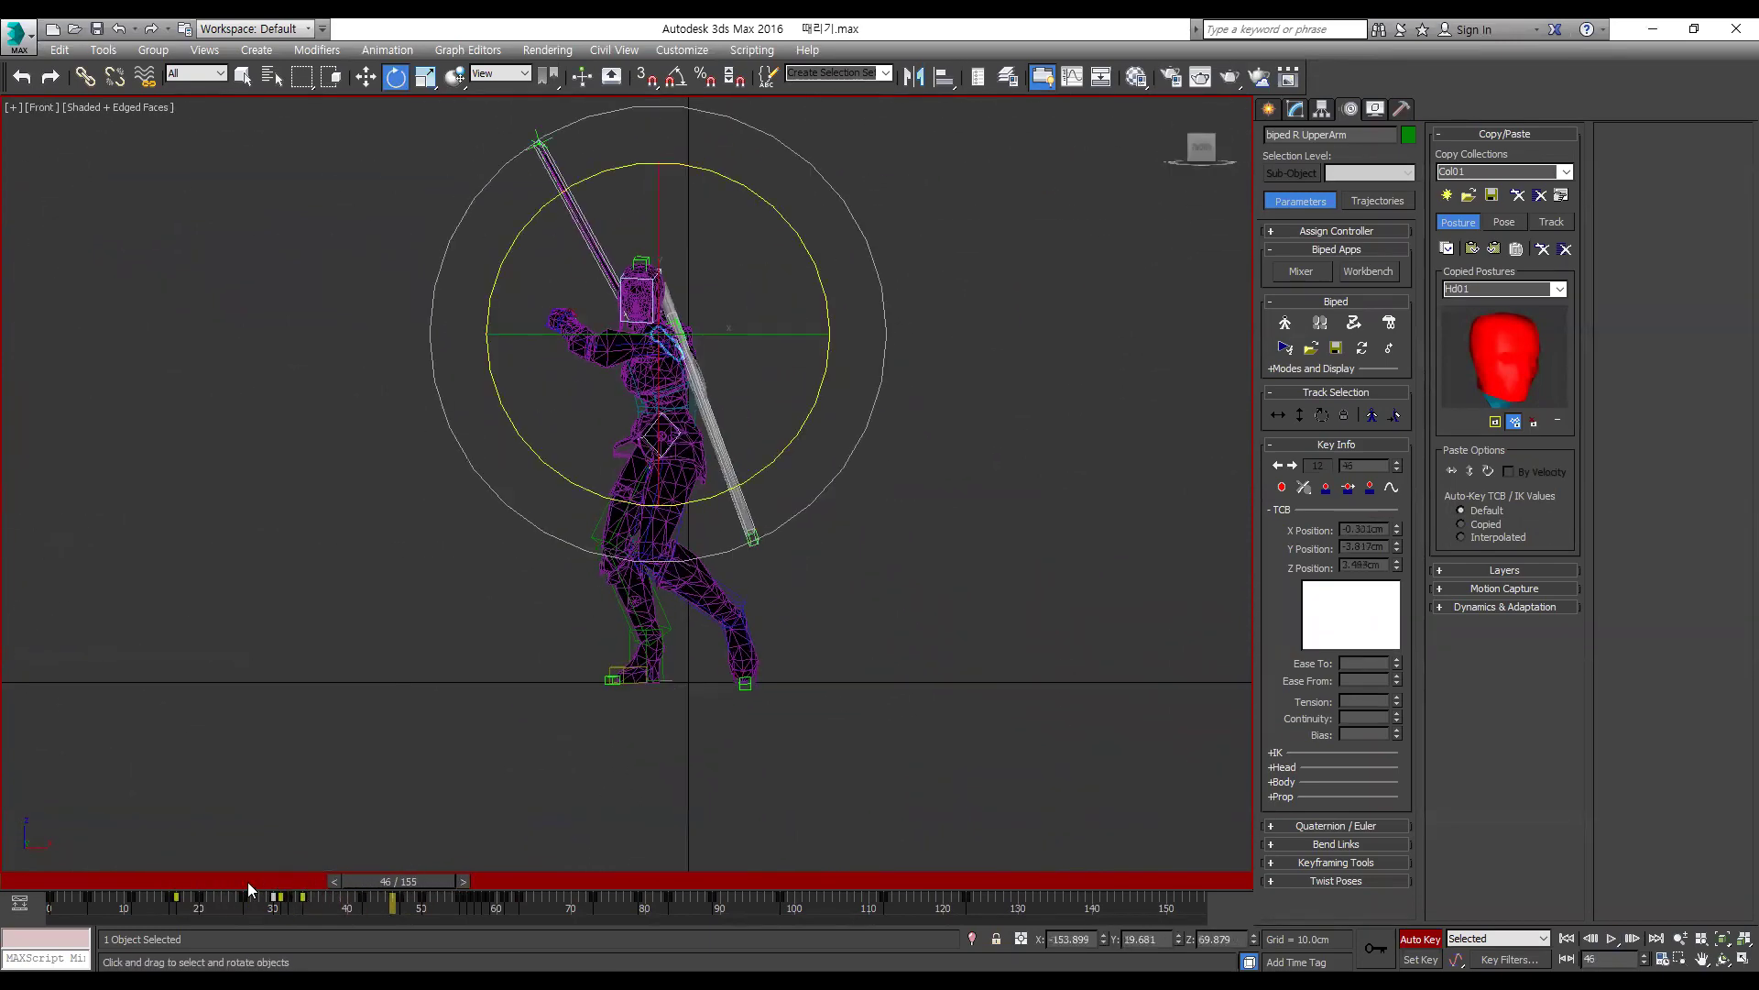
pyautogui.press(',')
pyautogui.press(',')
pyautogui.press(',')
pyautogui.press(',')
pyautogui.press(',')
pyautogui.press(',')
pyautogui.press(',')
pyautogui.press(',')
pyautogui.press(',')
pyautogui.press(',')
pyautogui.press(',')
pyautogui.press(',')
pyautogui.press(',')
pyautogui.press(',')
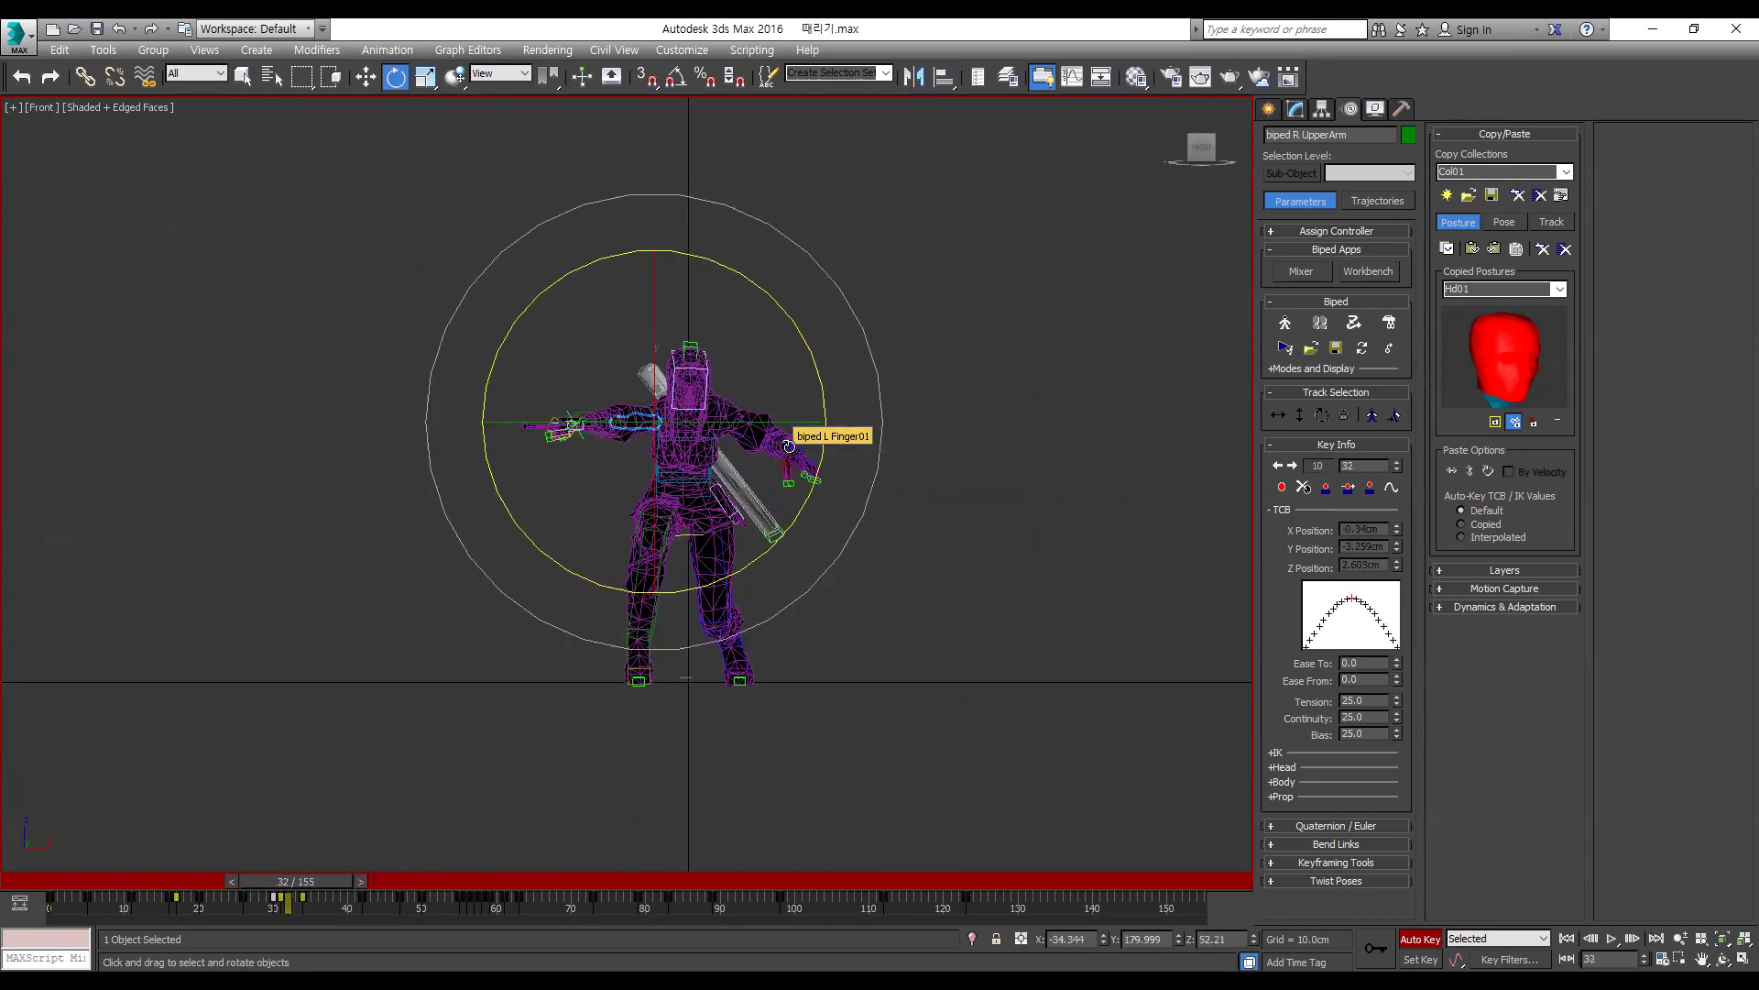
pyautogui.press('.')
pyautogui.press('.')
pyautogui.press('.')
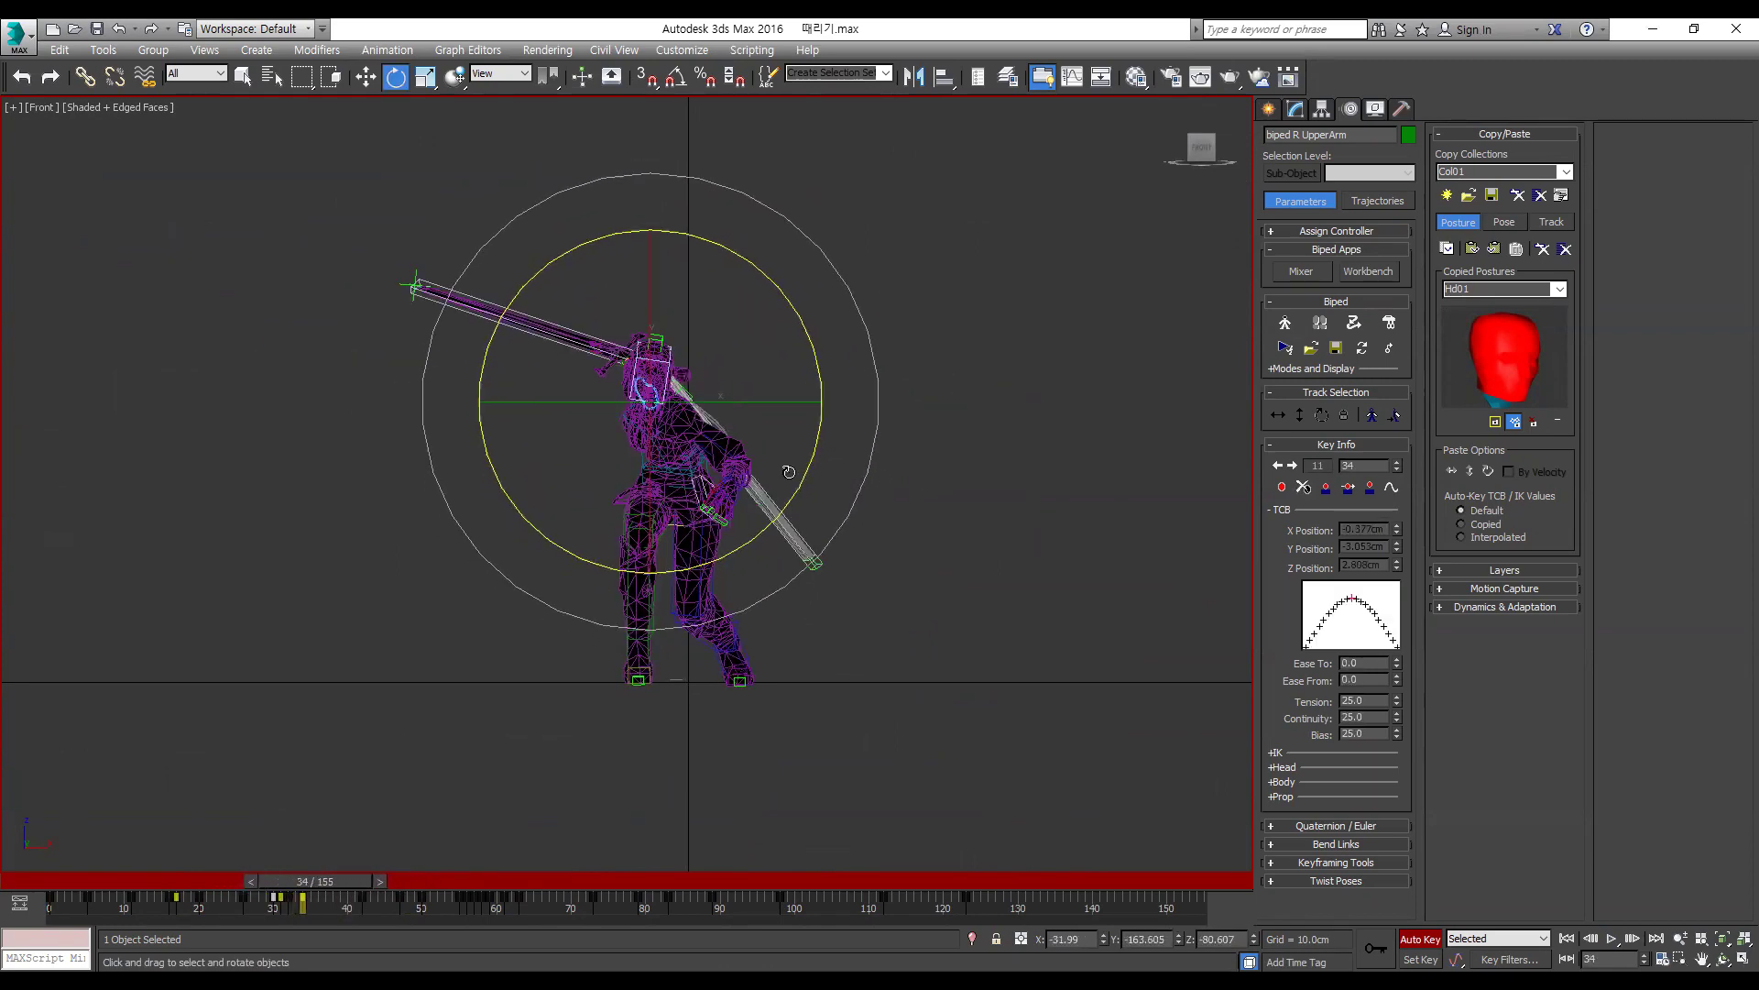
# Step: Set the reference coordinate system to Local and try rotating the right forearm at frame 34
pyautogui.rightClick(711, 404)
pyautogui.click(762, 391)
pyautogui.keyDown('alt'); pyautogui.moveTo(754, 363); pyautogui.dragTo(619, 522, button='middle'); pyautogui.keyUp('alt')
pyautogui.click(563, 395)
pyautogui.moveTo(501, 510); pyautogui.dragTo(548, 540)
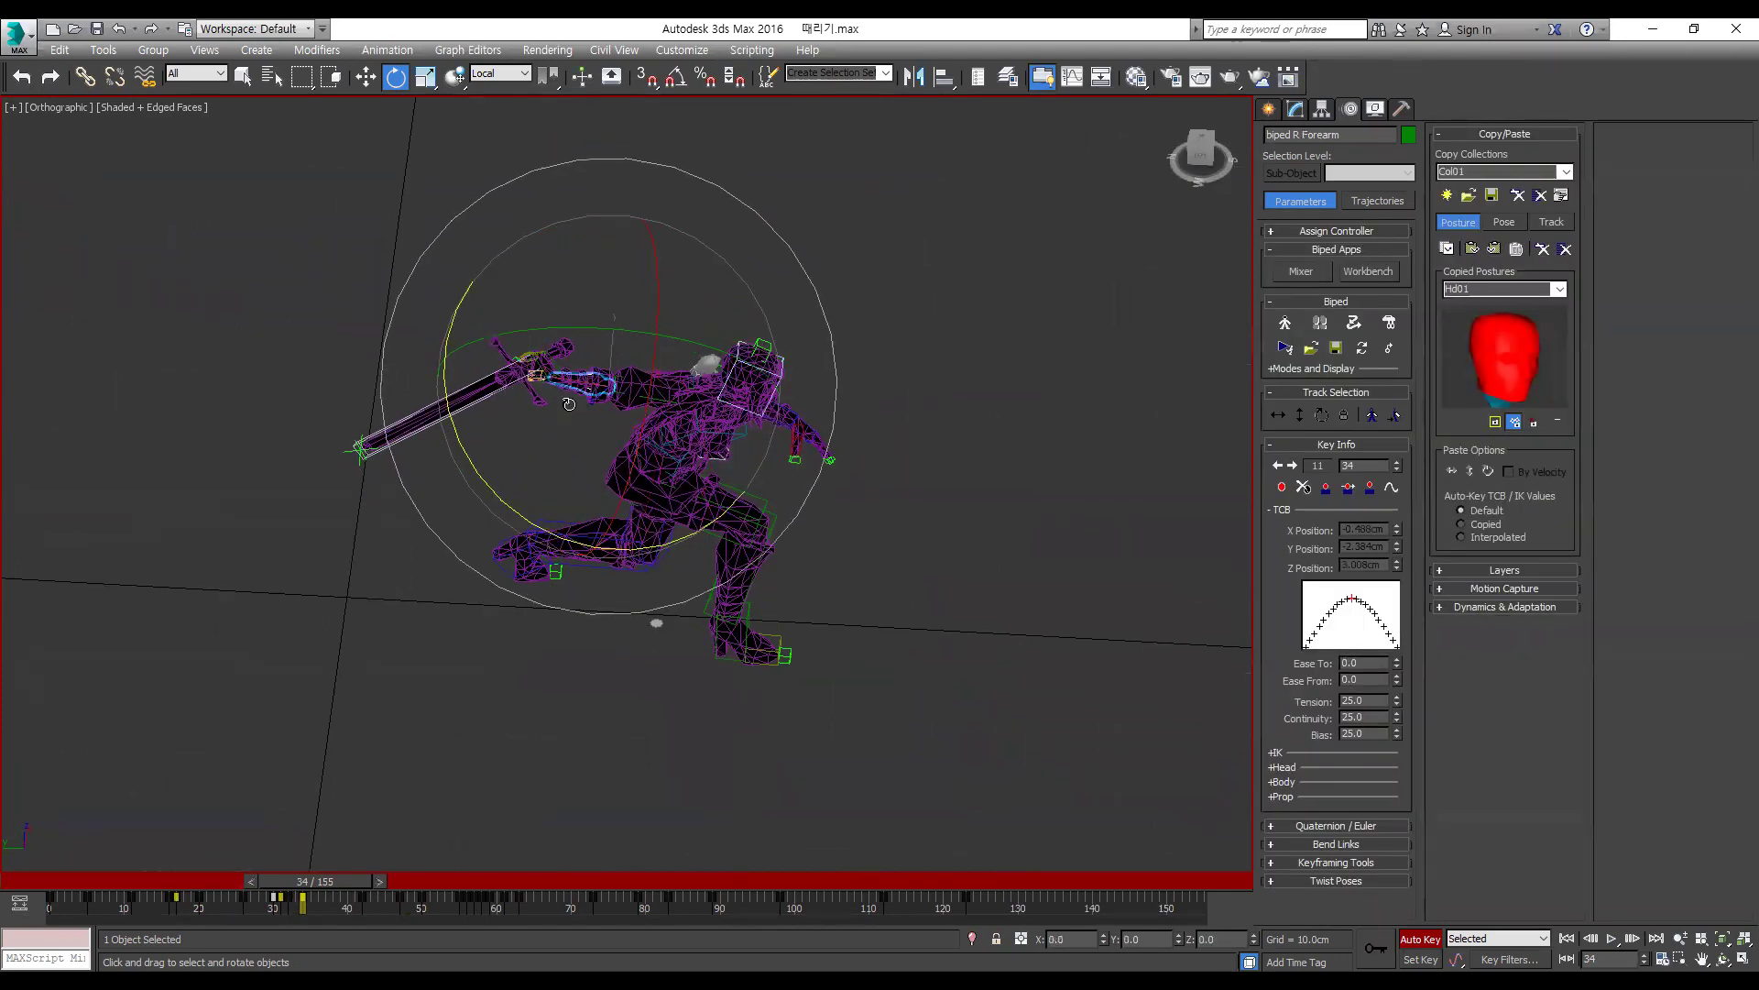
pyautogui.press('f')
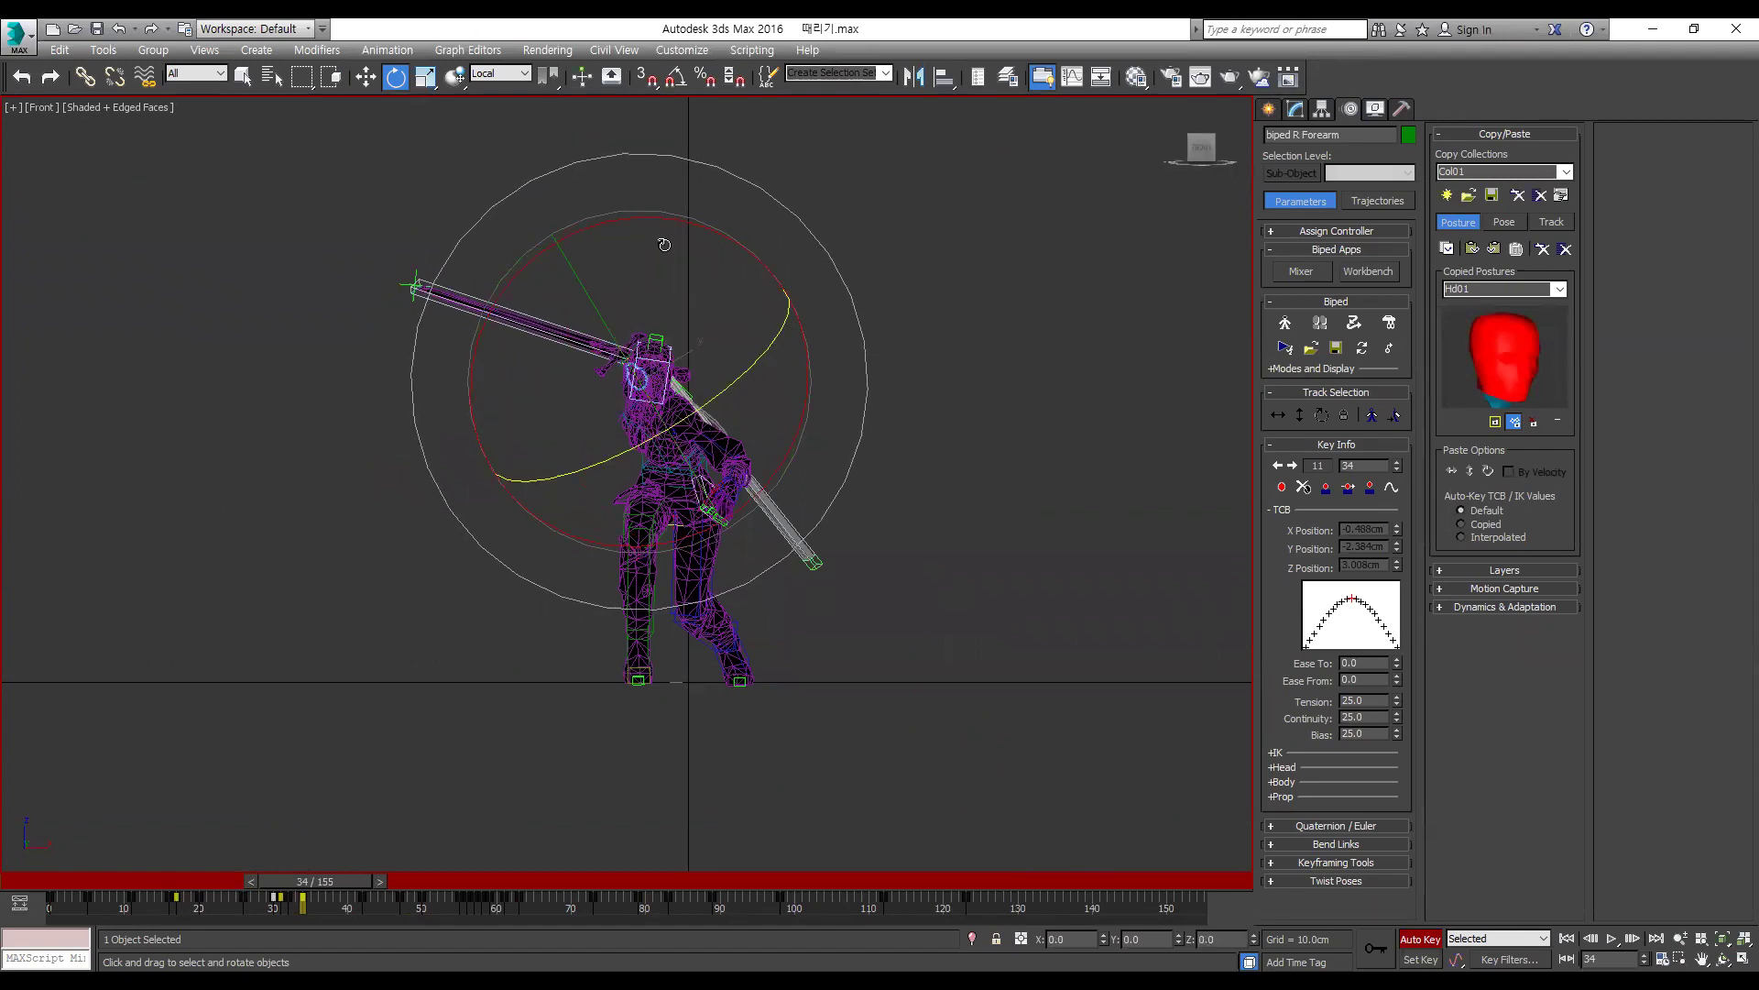
# Step: Rotate the right upper arm about -15 degrees around its local Y axis at frame 34 to lower the sword, and check the preceding frames
pyautogui.keyDown('alt'); pyautogui.moveTo(742, 265); pyautogui.dragTo(589, 441, button='middle'); pyautogui.keyUp('alt')
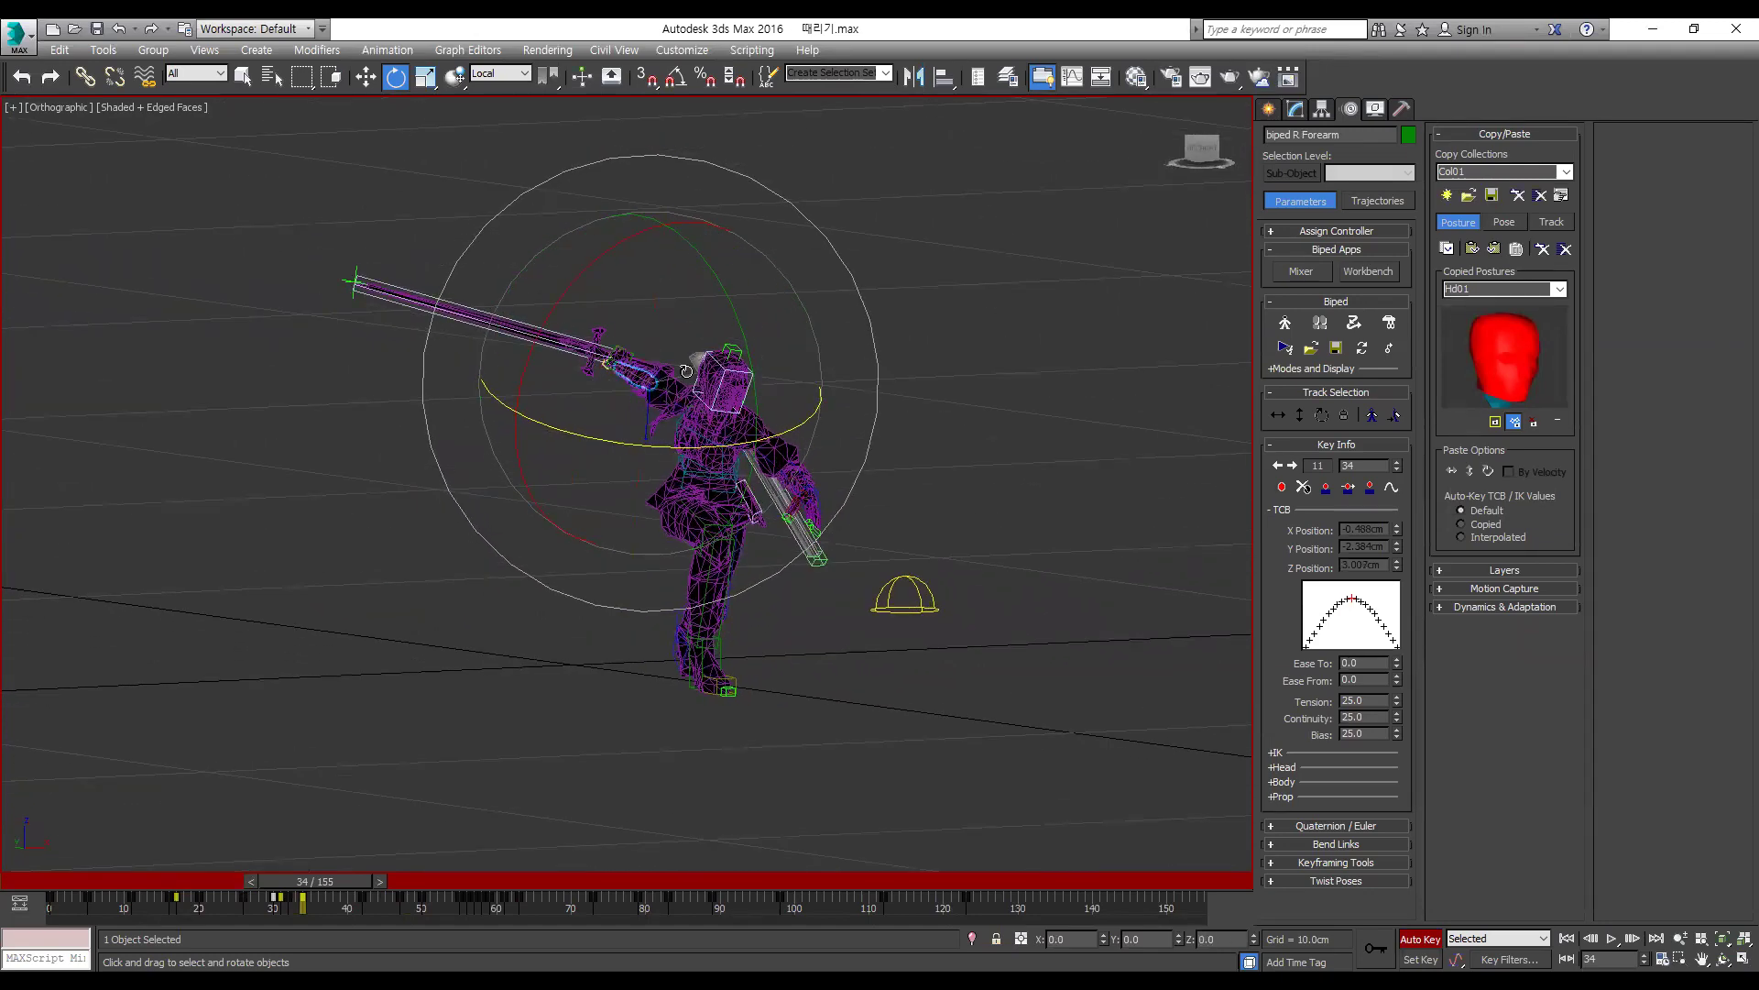
pyautogui.click(666, 351)
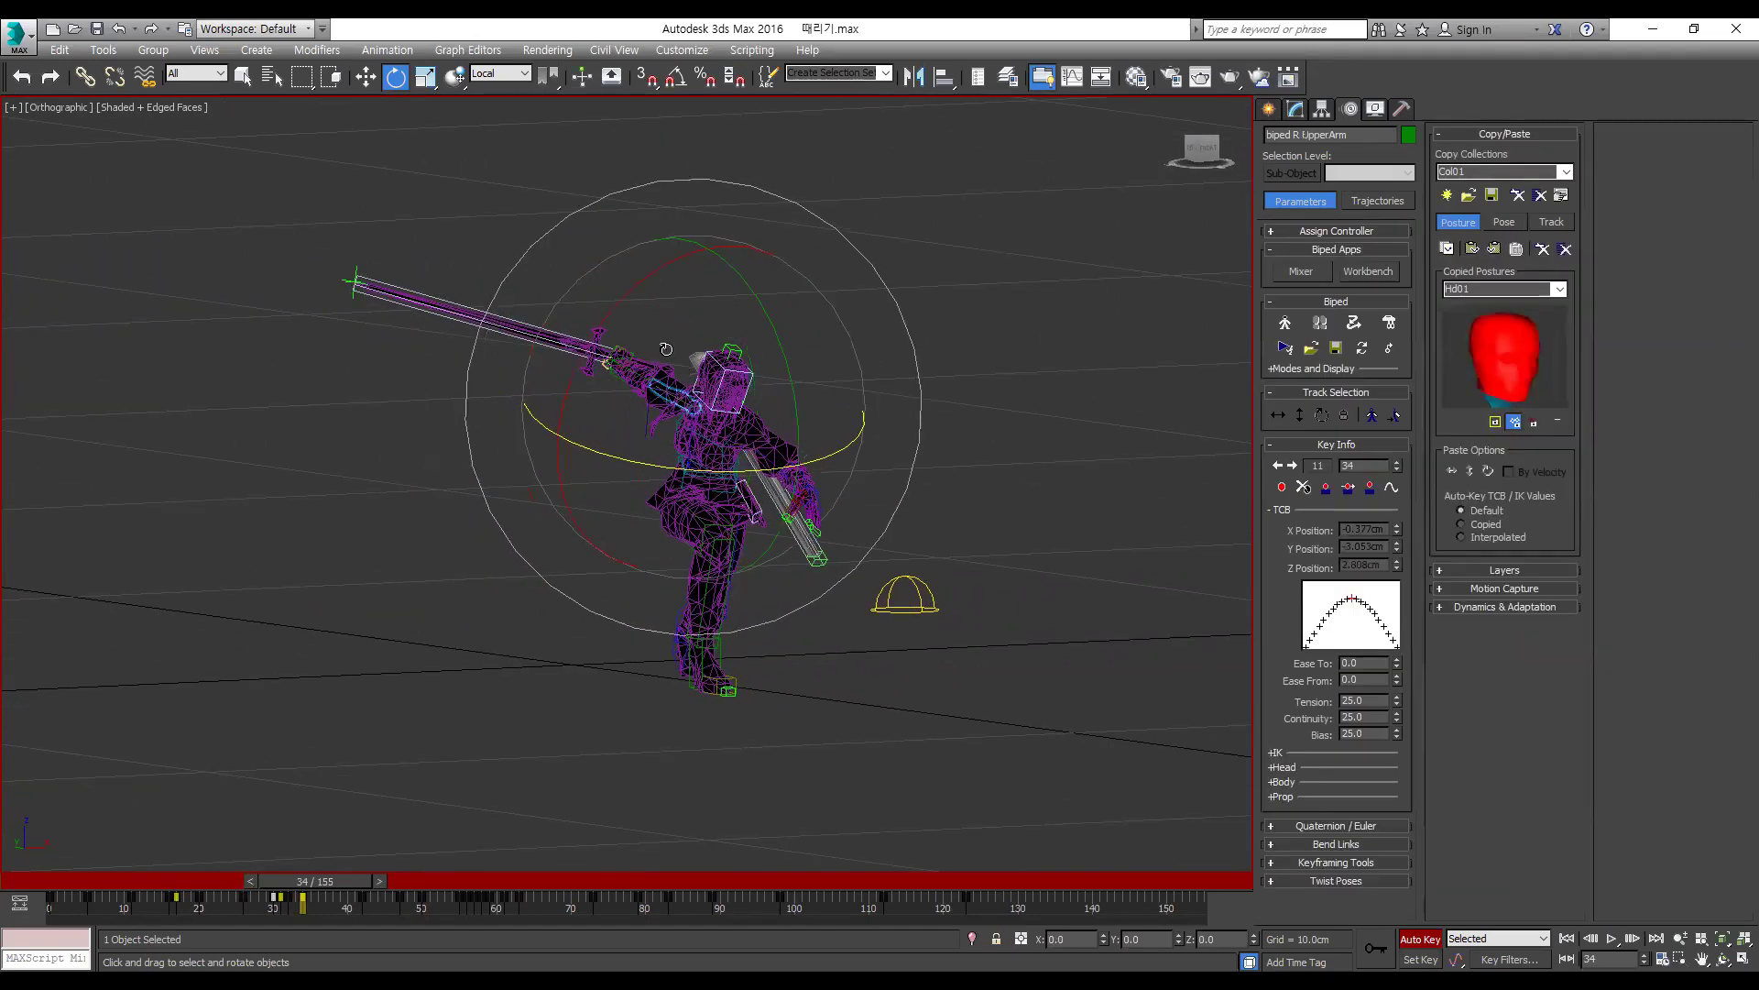
pyautogui.press('f')
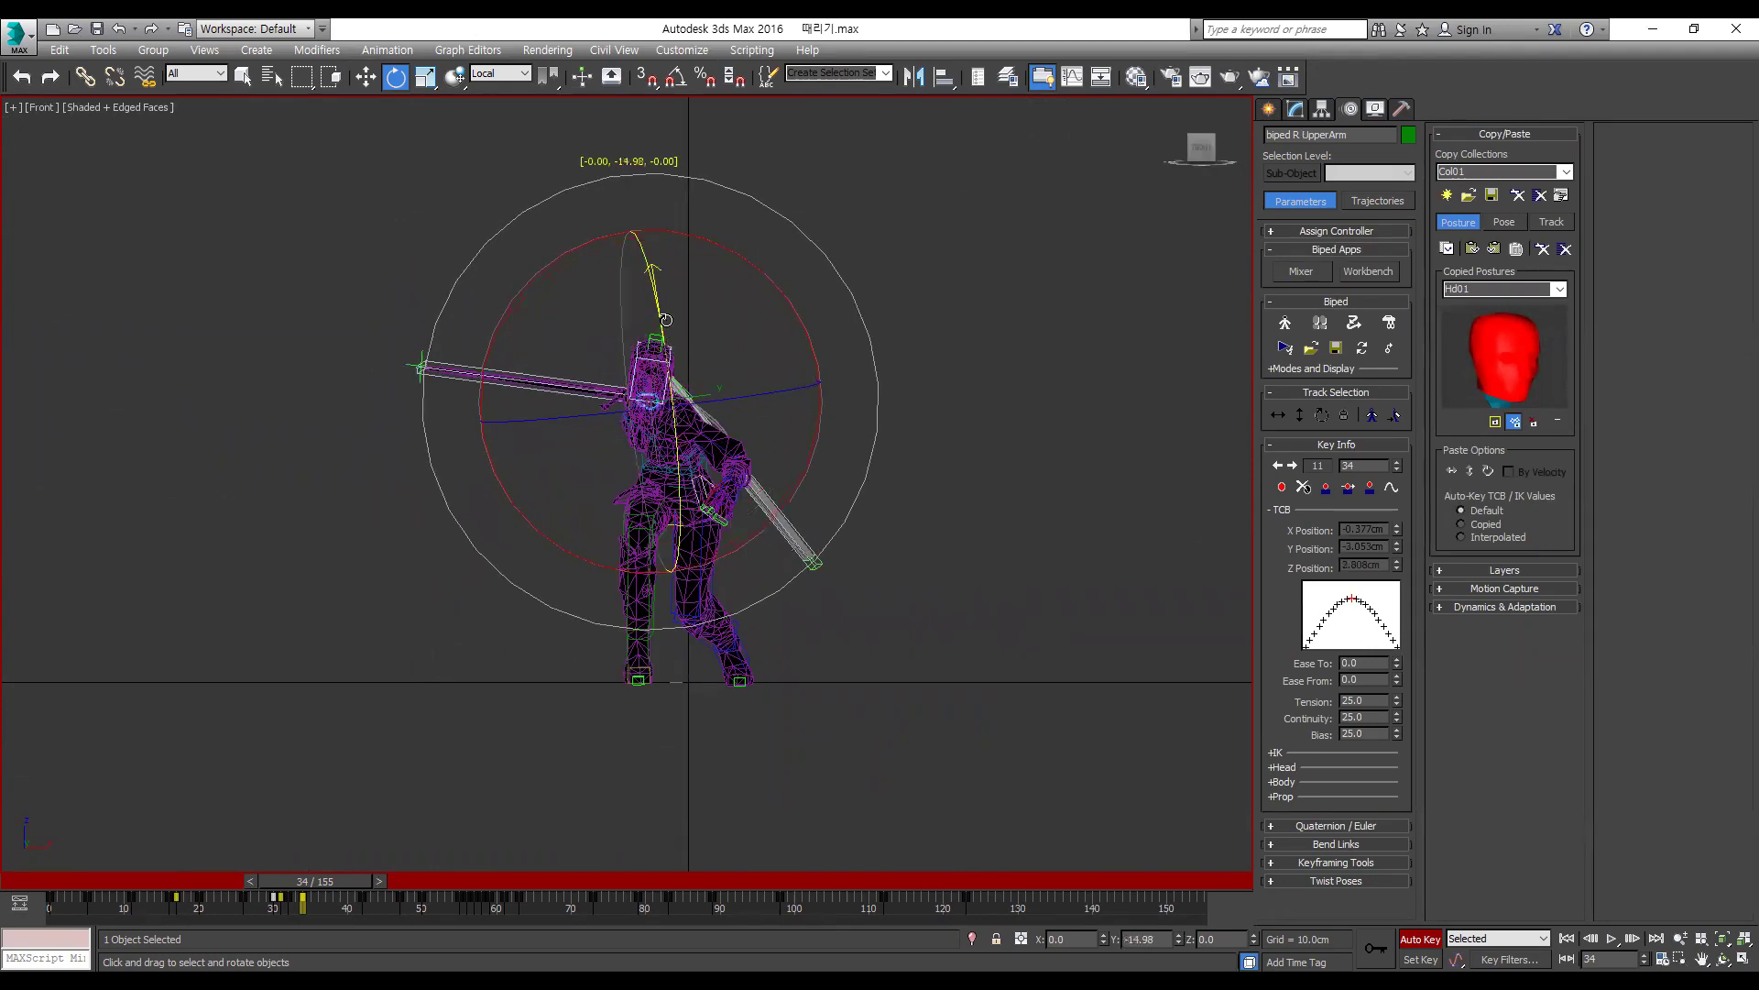
pyautogui.press(',')
pyautogui.press(',')
pyautogui.press(',')
pyautogui.press(',')
# Step: Rotate the right upper arm freely at frame 42 so the sword tip rises toward the head, and check the neighbouring frames
pyautogui.press('.')
pyautogui.press('.')
pyautogui.press('.')
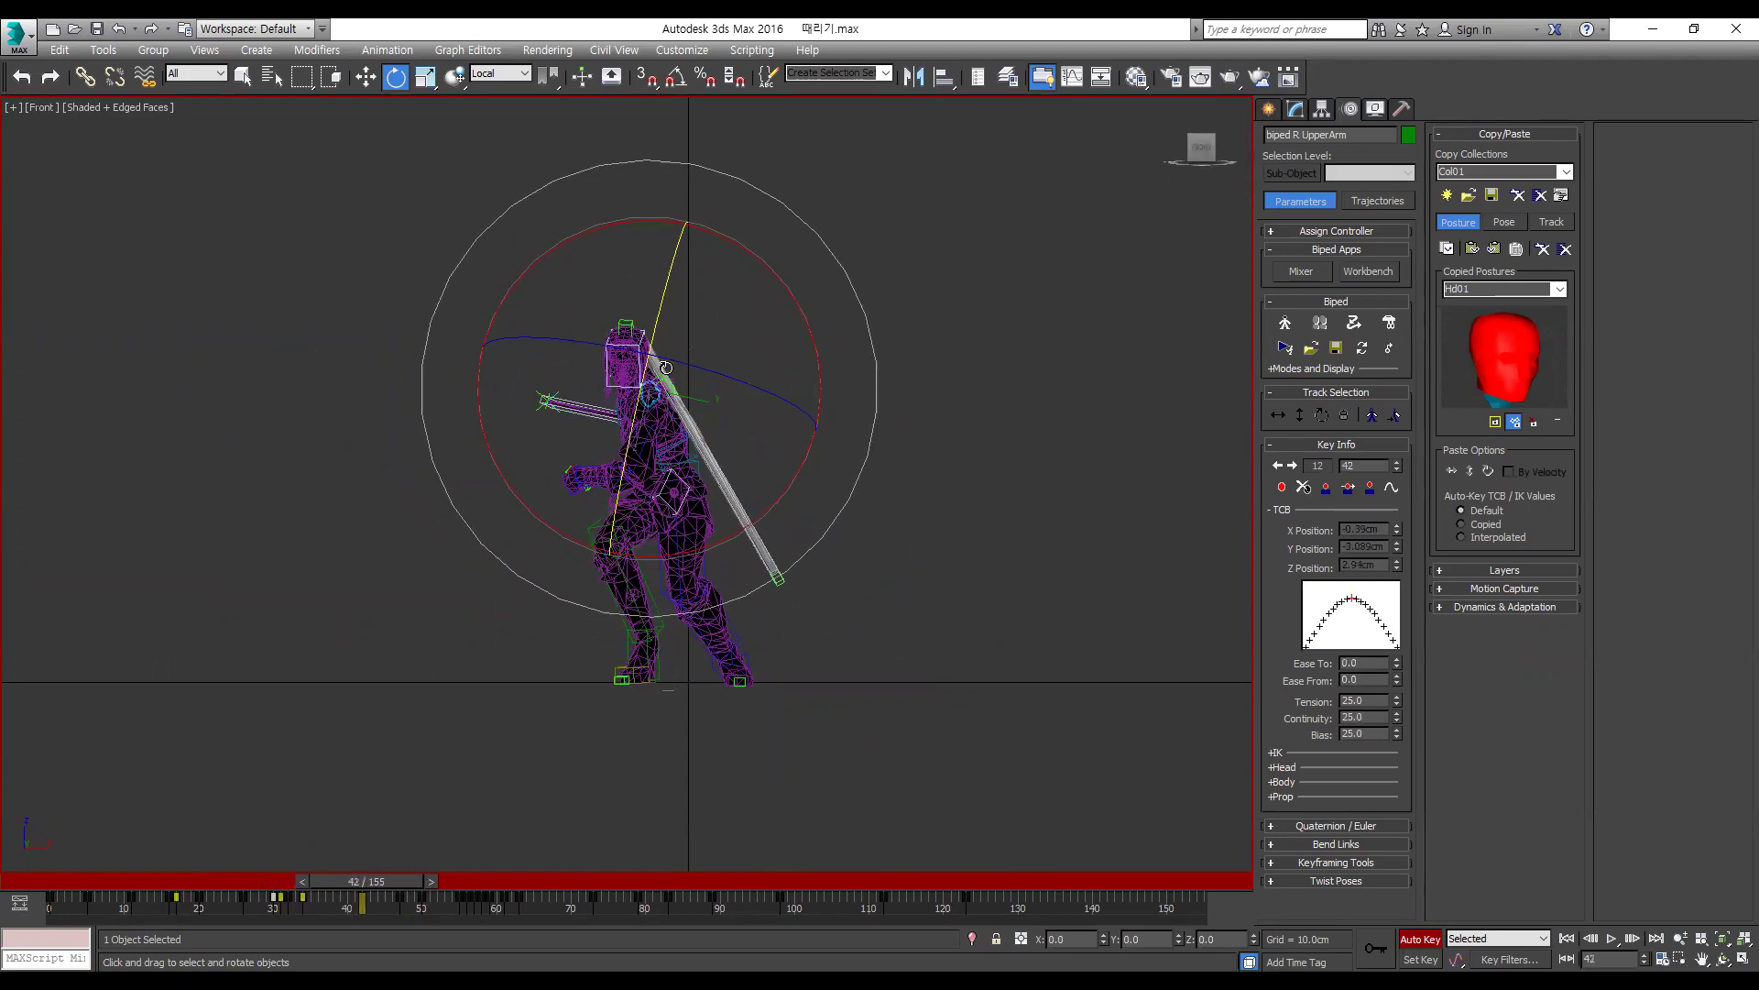
pyautogui.moveTo(646, 413); pyautogui.dragTo(626, 440)
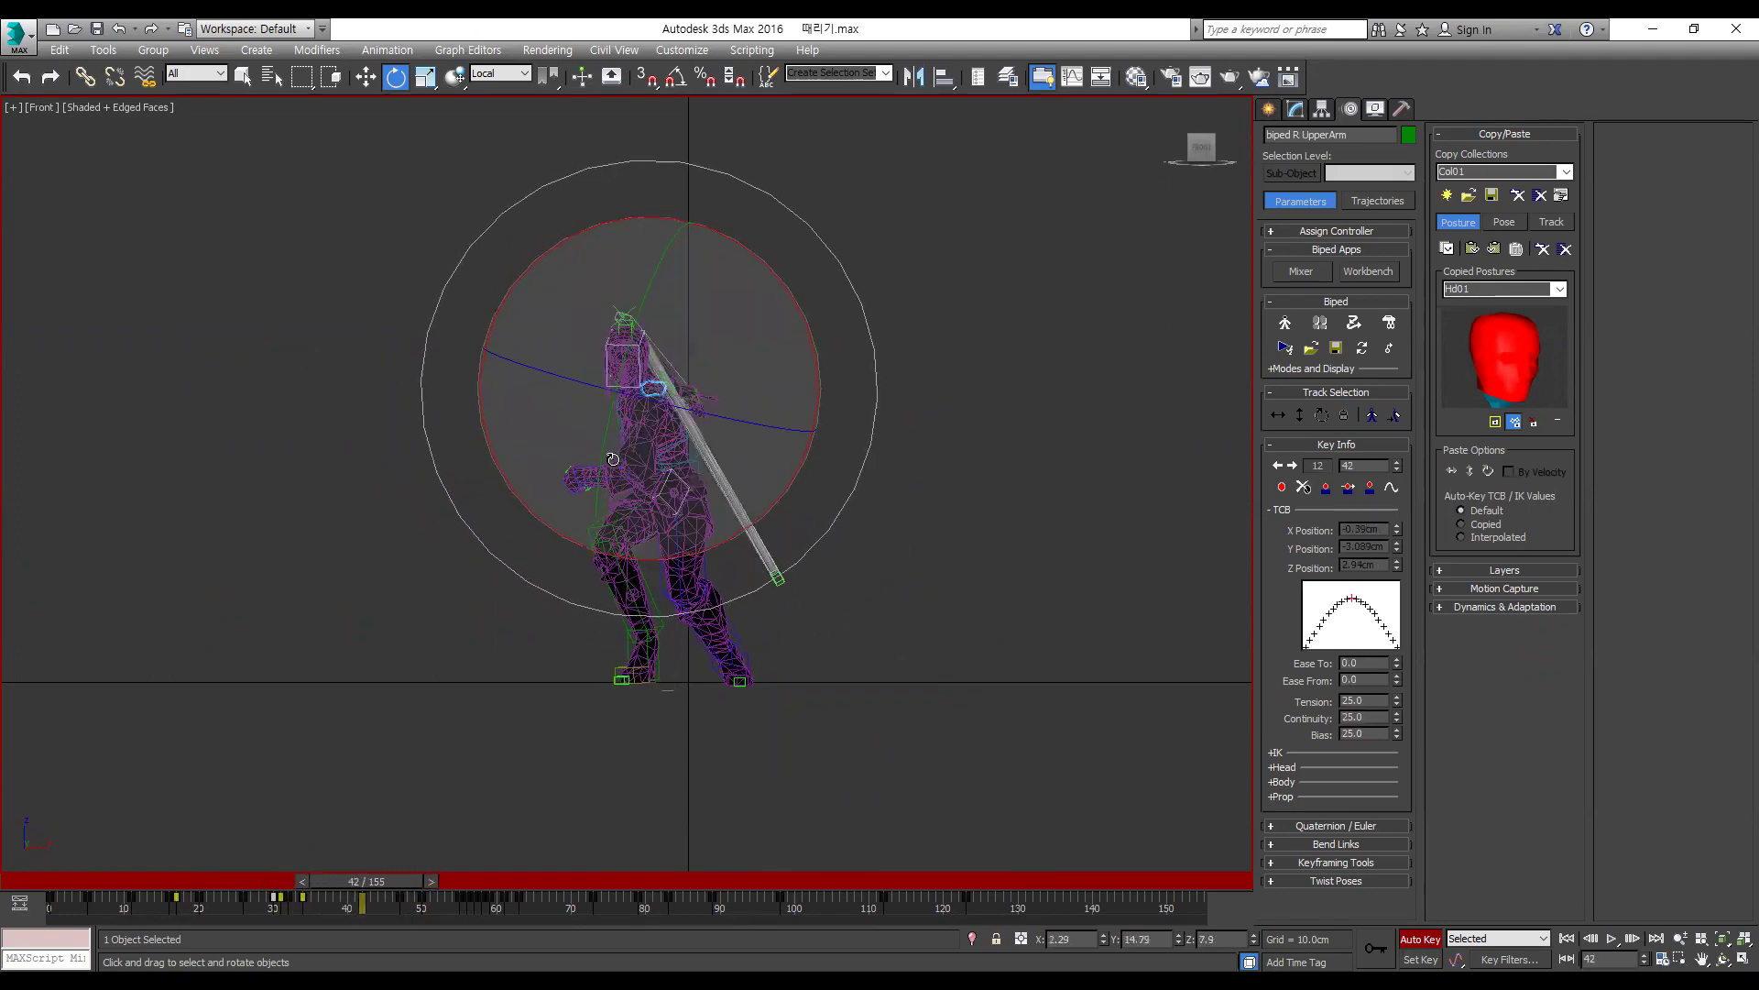
pyautogui.press(',')
pyautogui.press(',')
# Step: Play the swing from about frame 24 in the front and side views, and review the motion up to frame 62
pyautogui.press('/')
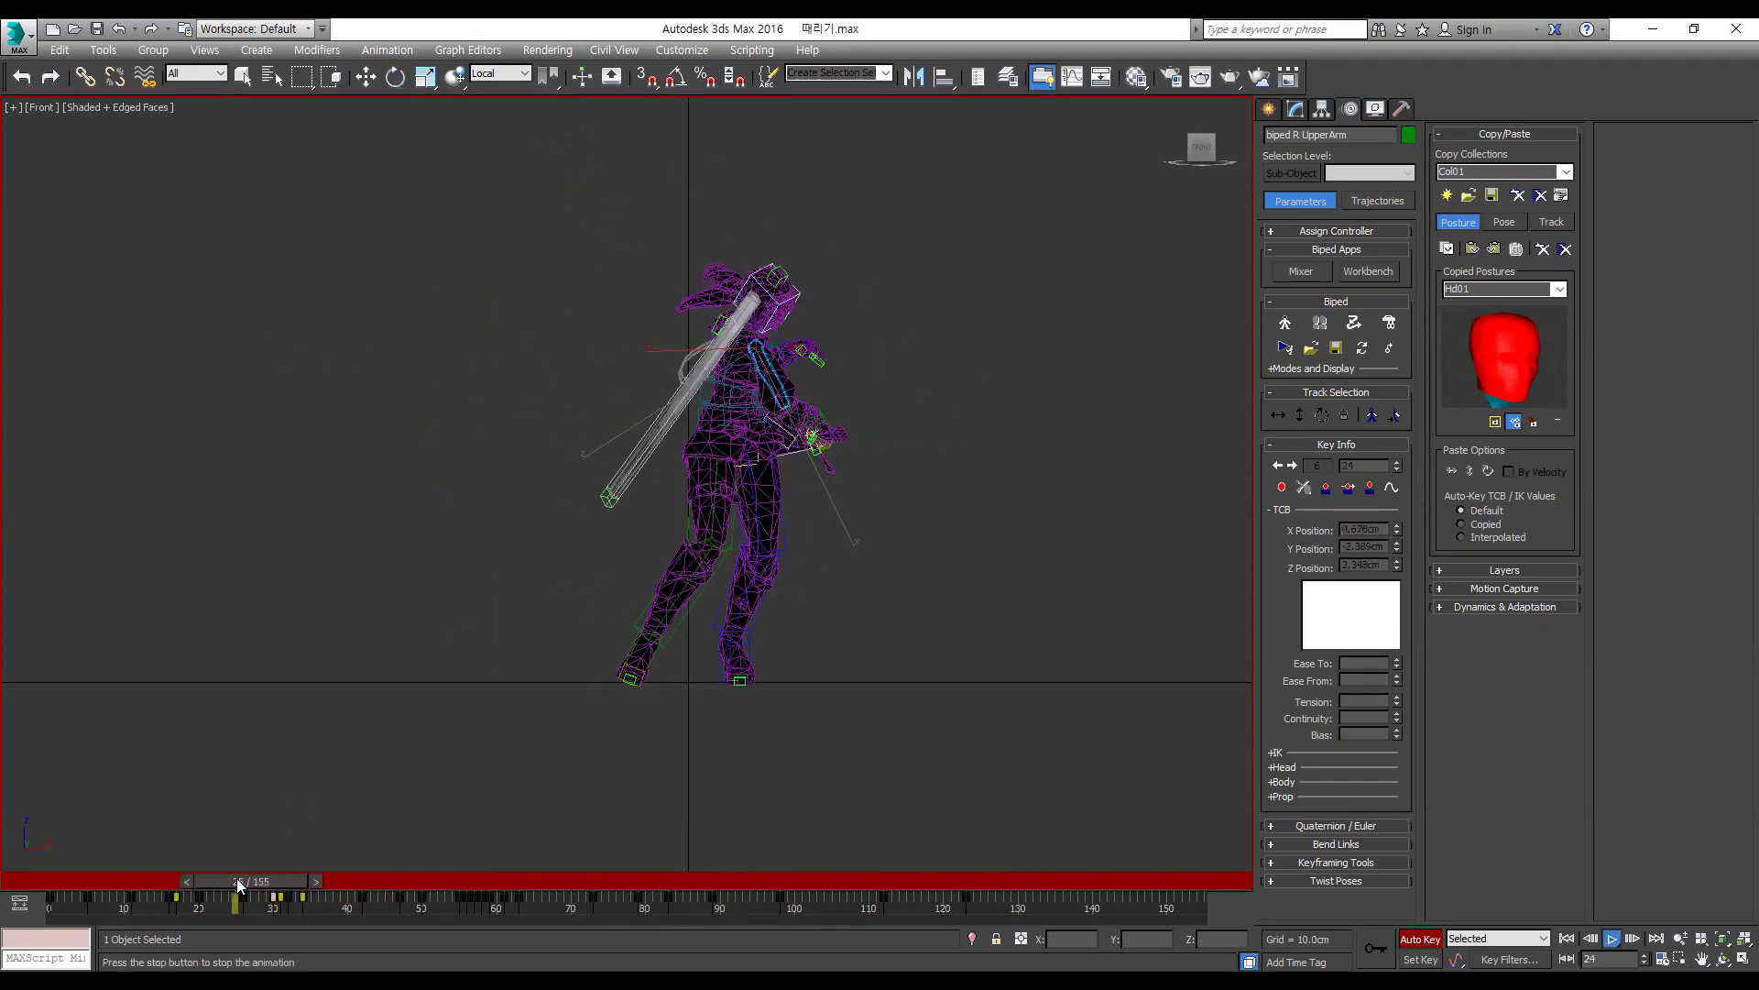
pyautogui.press('/')
pyautogui.press('/')
pyautogui.keyDown('alt'); pyautogui.moveTo(745, 729); pyautogui.dragTo(638, 795, button='middle'); pyautogui.keyUp('alt')
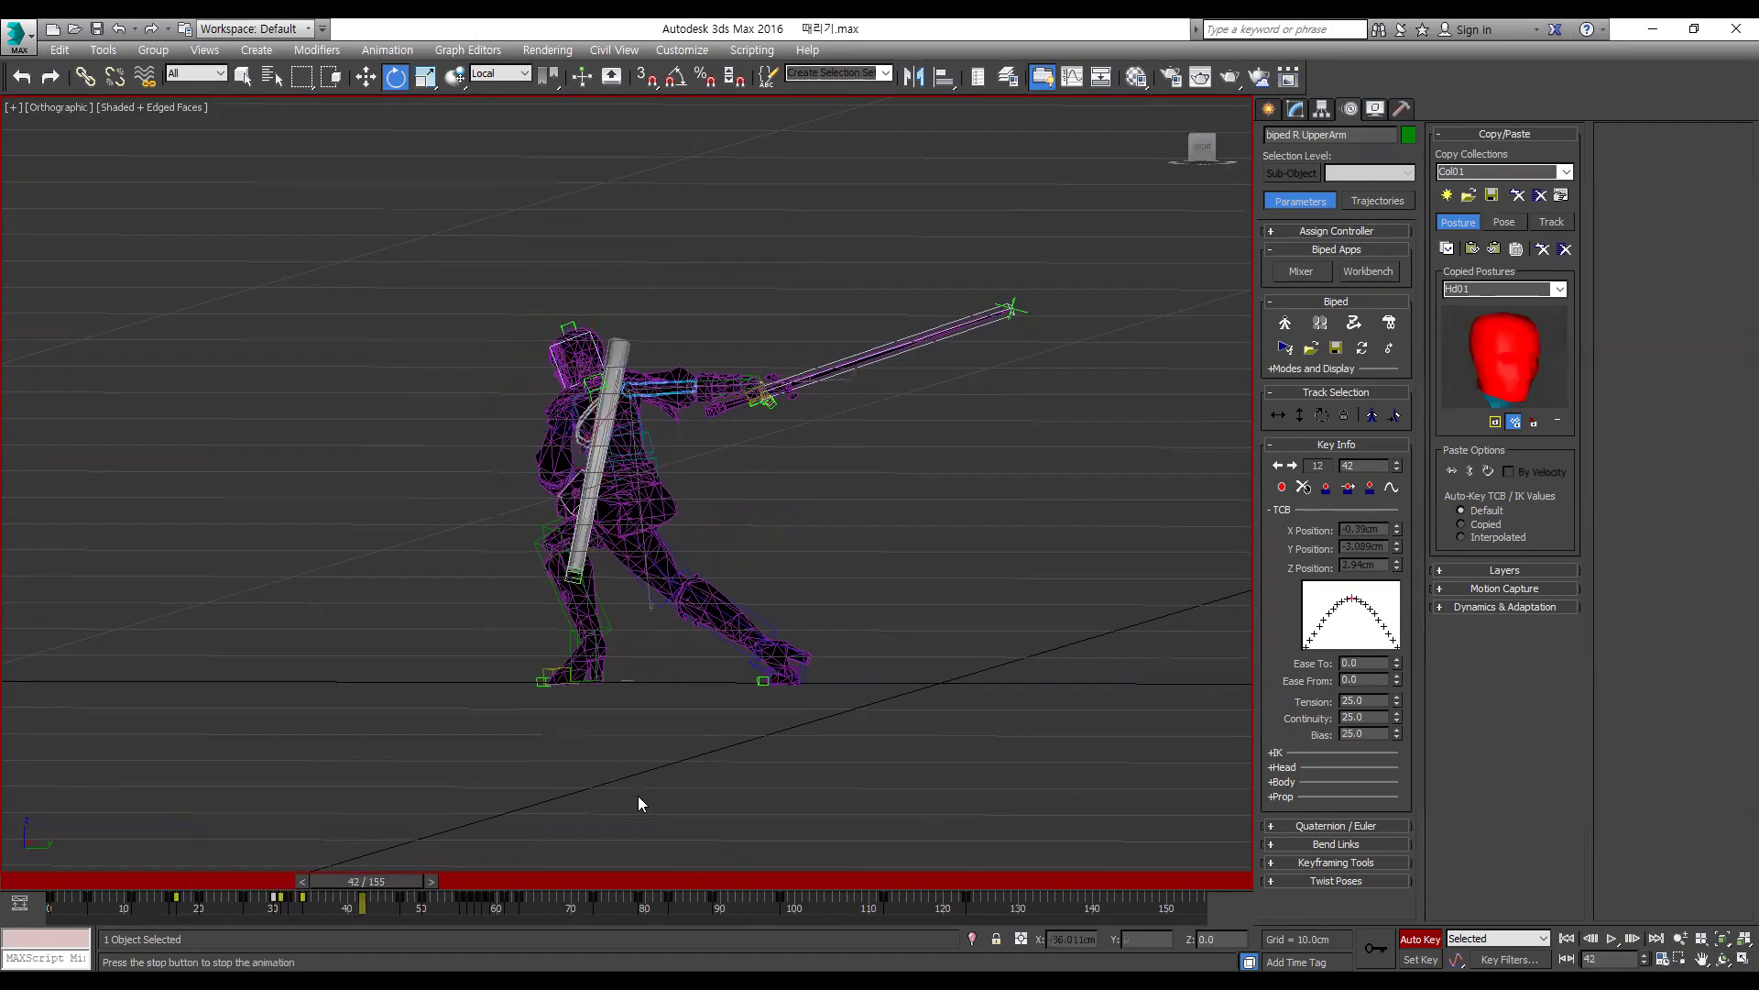
pyautogui.press('/')
pyautogui.moveTo(431, 882); pyautogui.dragTo(656, 883)
pyautogui.press('/')
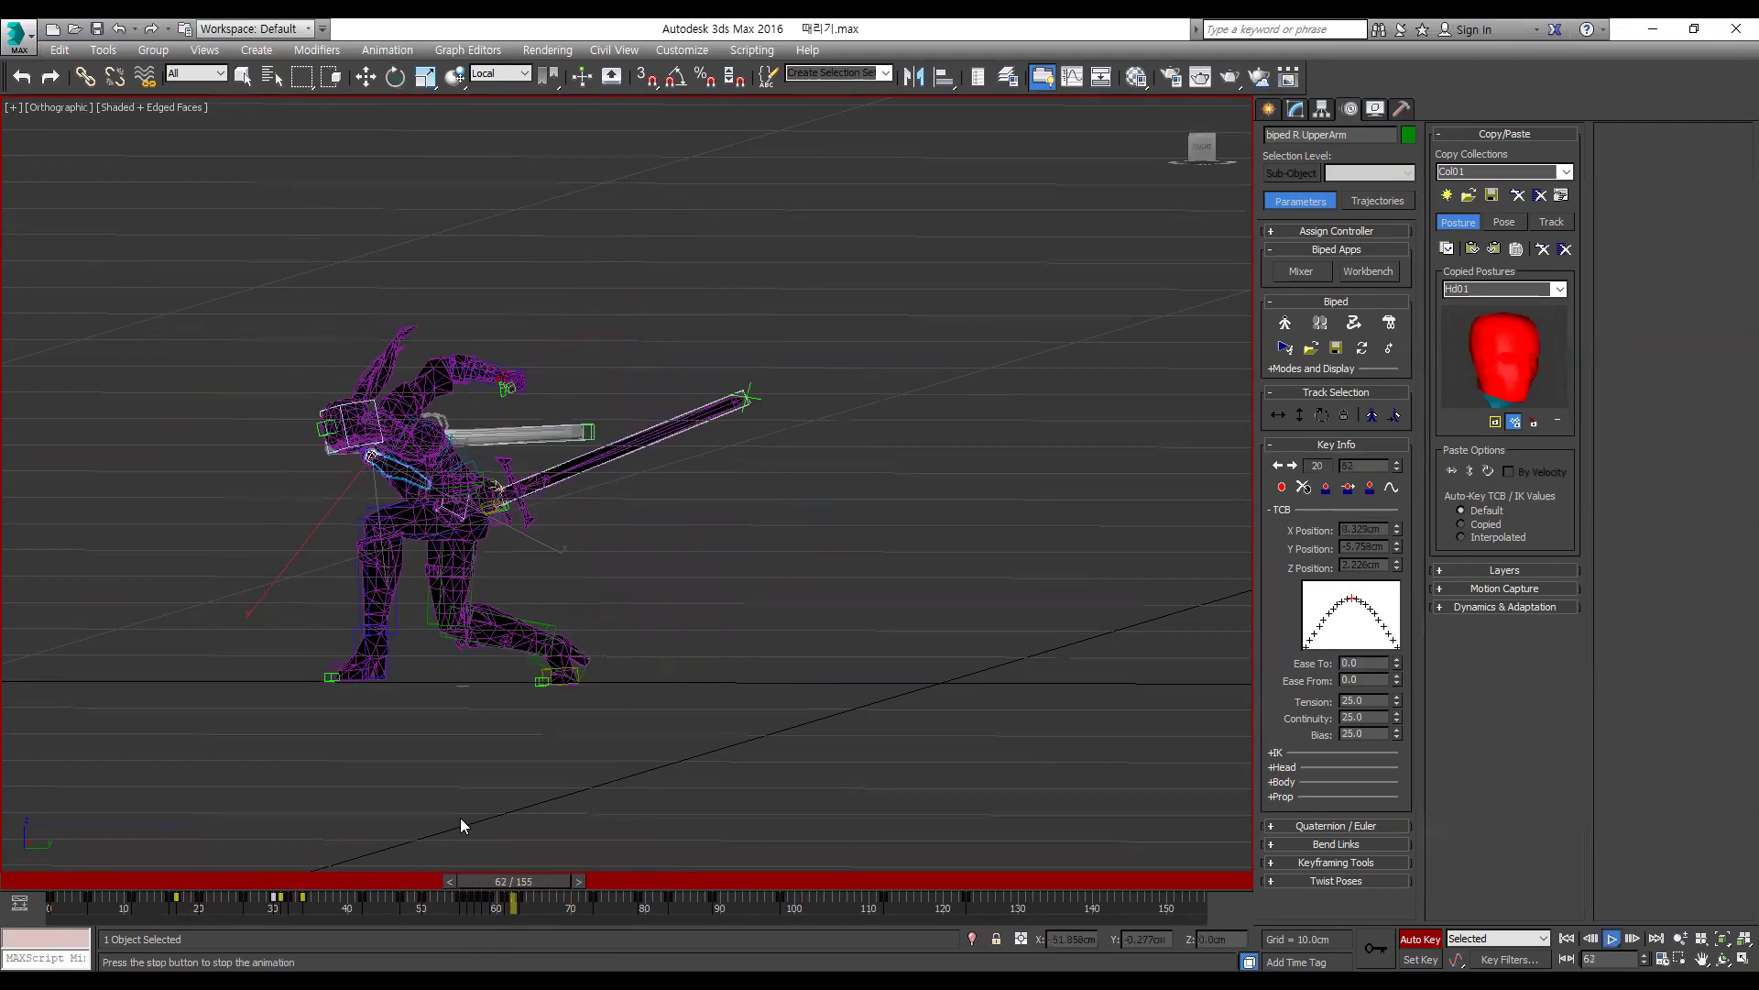
pyautogui.press('/')
pyautogui.moveTo(391, 882); pyautogui.dragTo(521, 897)
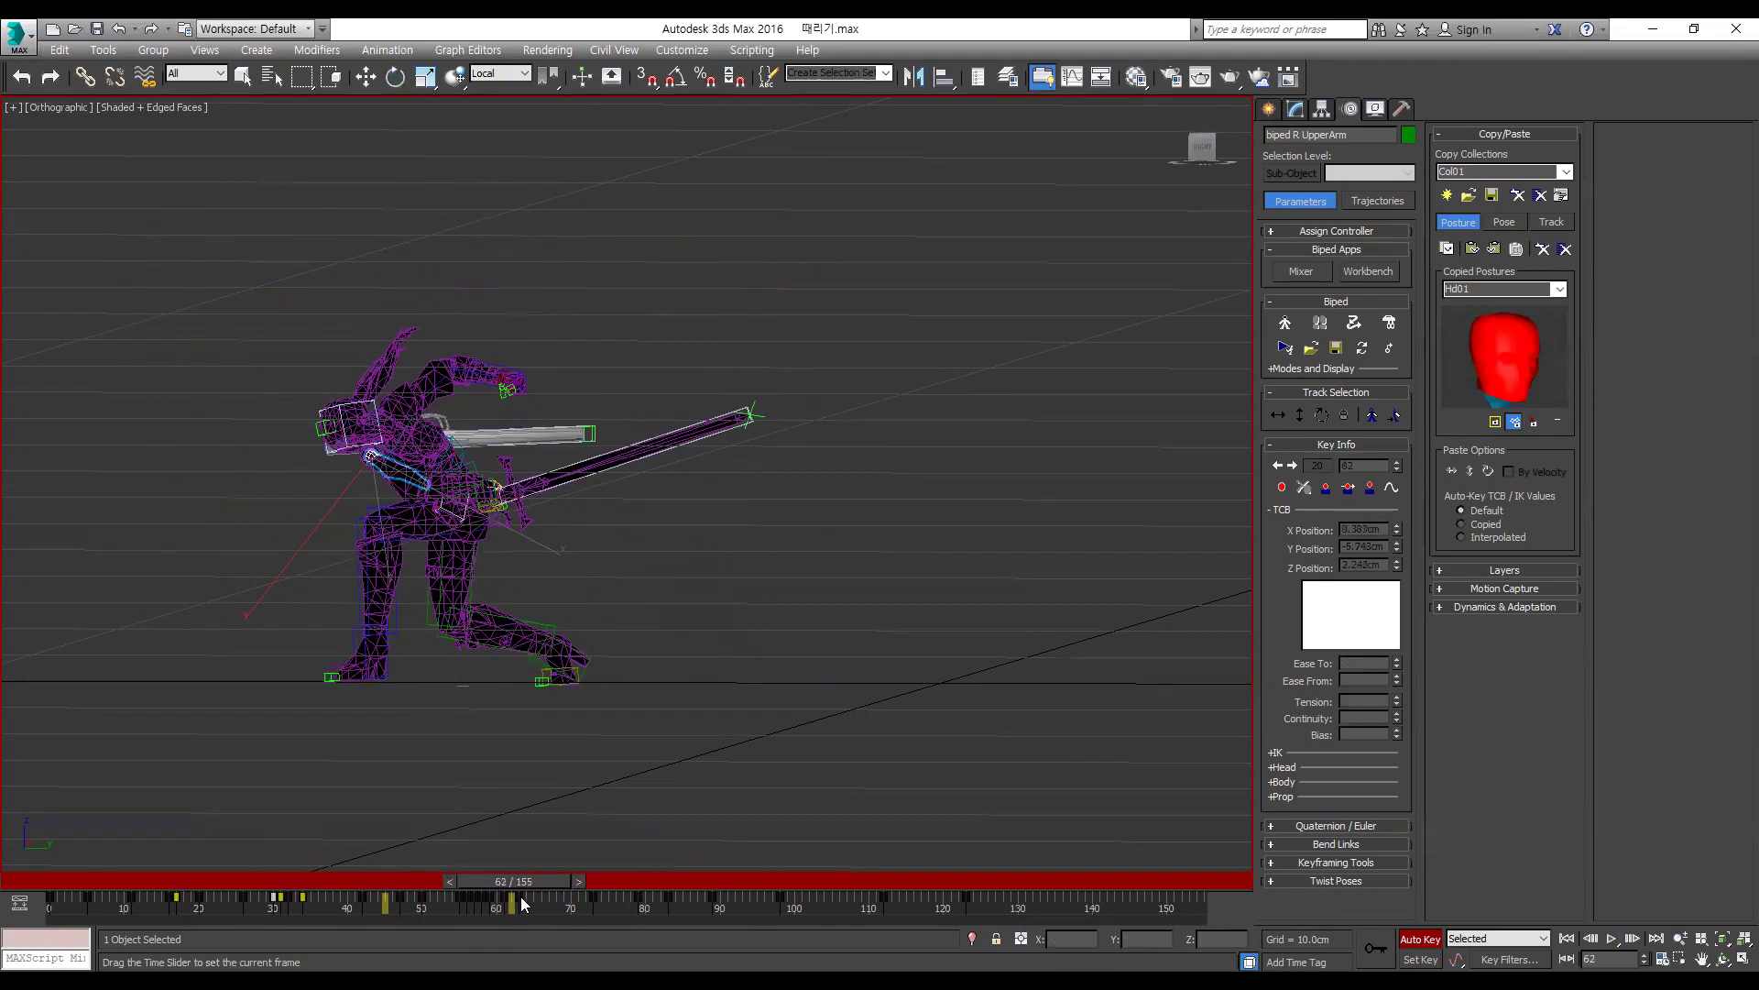
# Step: Select the right hand, check its poses around frames 60 to 62, and shift its keys to frames 64 and 66
pyautogui.press('e')
pyautogui.click(563, 627)
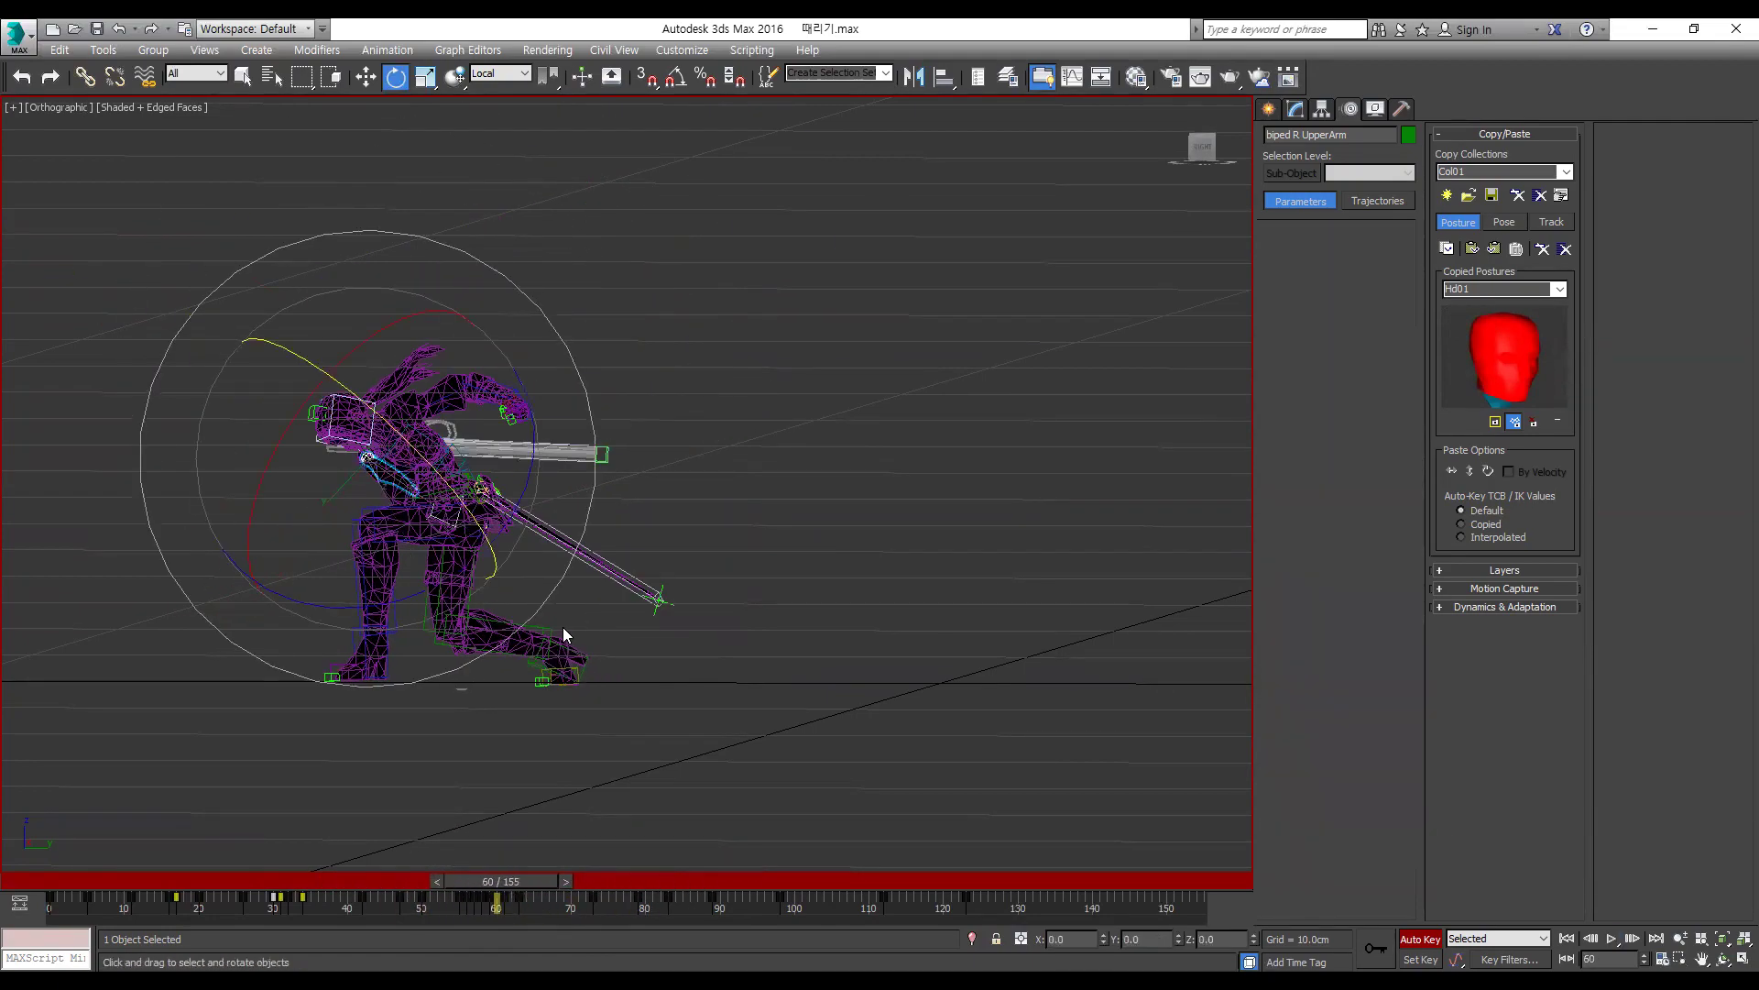
pyautogui.scroll(5, 494, 512)
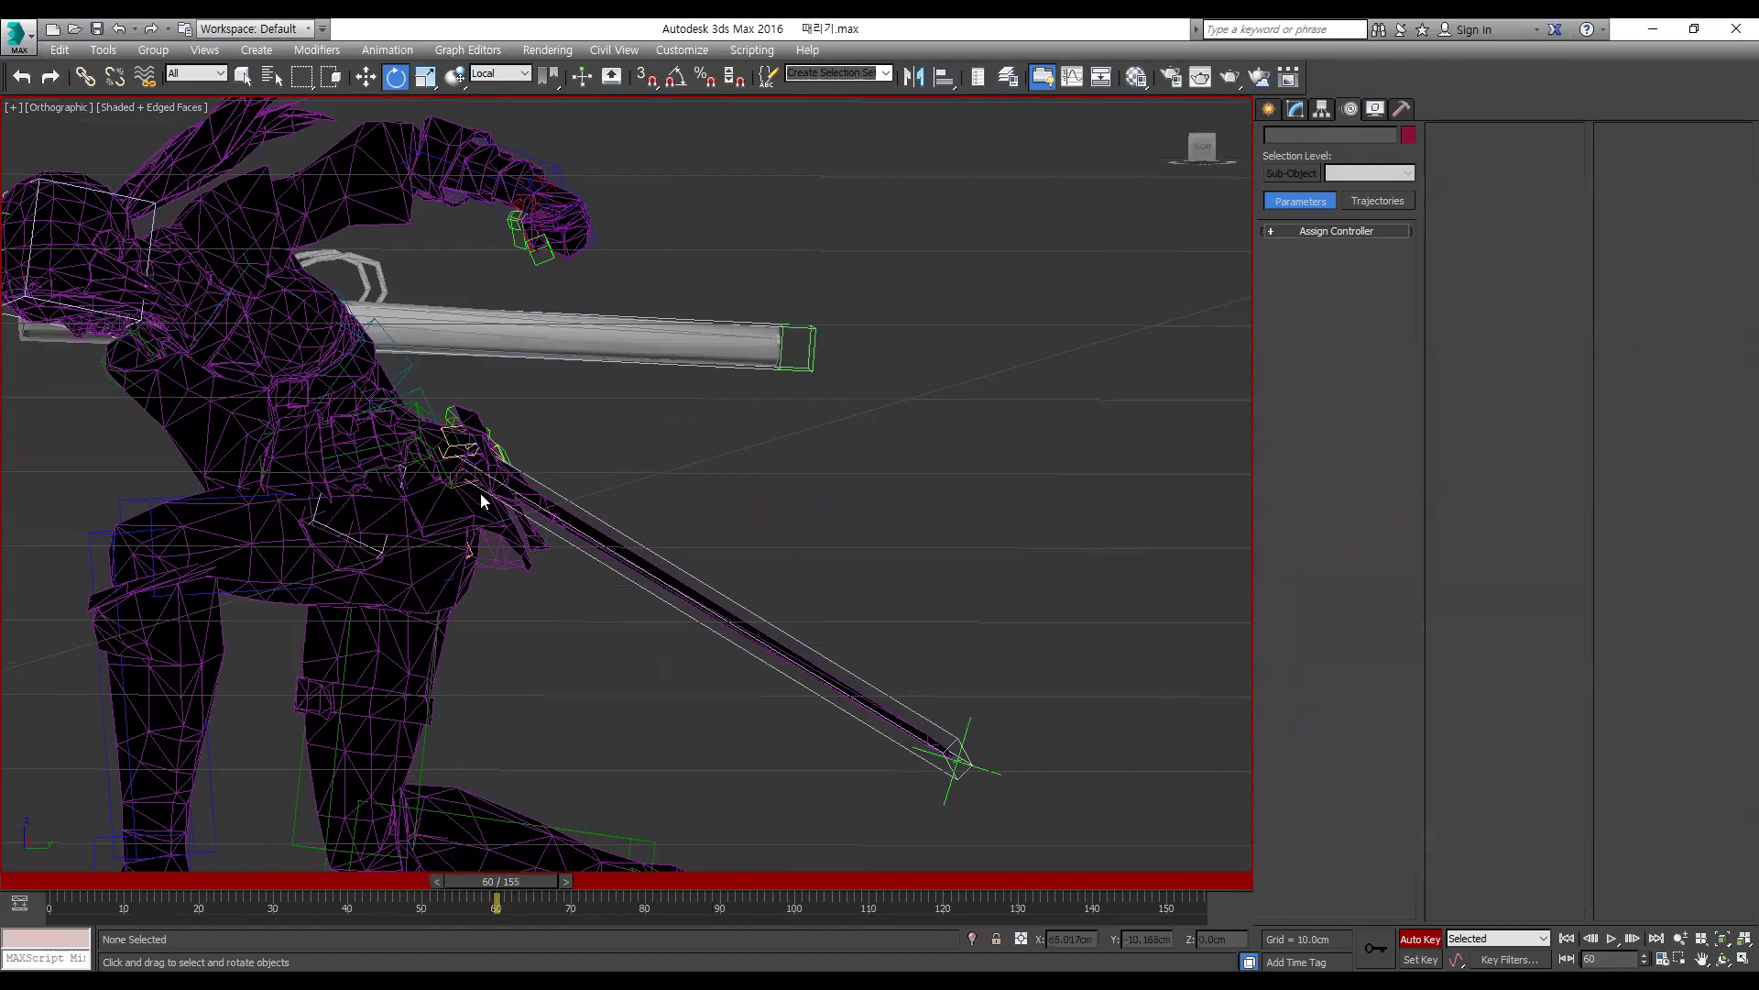
pyautogui.click(446, 449)
pyautogui.moveTo(532, 883)
pyautogui.mouseDown()
pyautogui.moveTo(507, 879)
pyautogui.moveTo(550, 902)
pyautogui.moveTo(507, 895)
pyautogui.moveTo(523, 893)
pyautogui.mouseUp()
pyautogui.moveTo(480, 695); pyautogui.dragTo(654, 688, button='middle')
pyautogui.press('.')
pyautogui.press('.')
pyautogui.press('.')
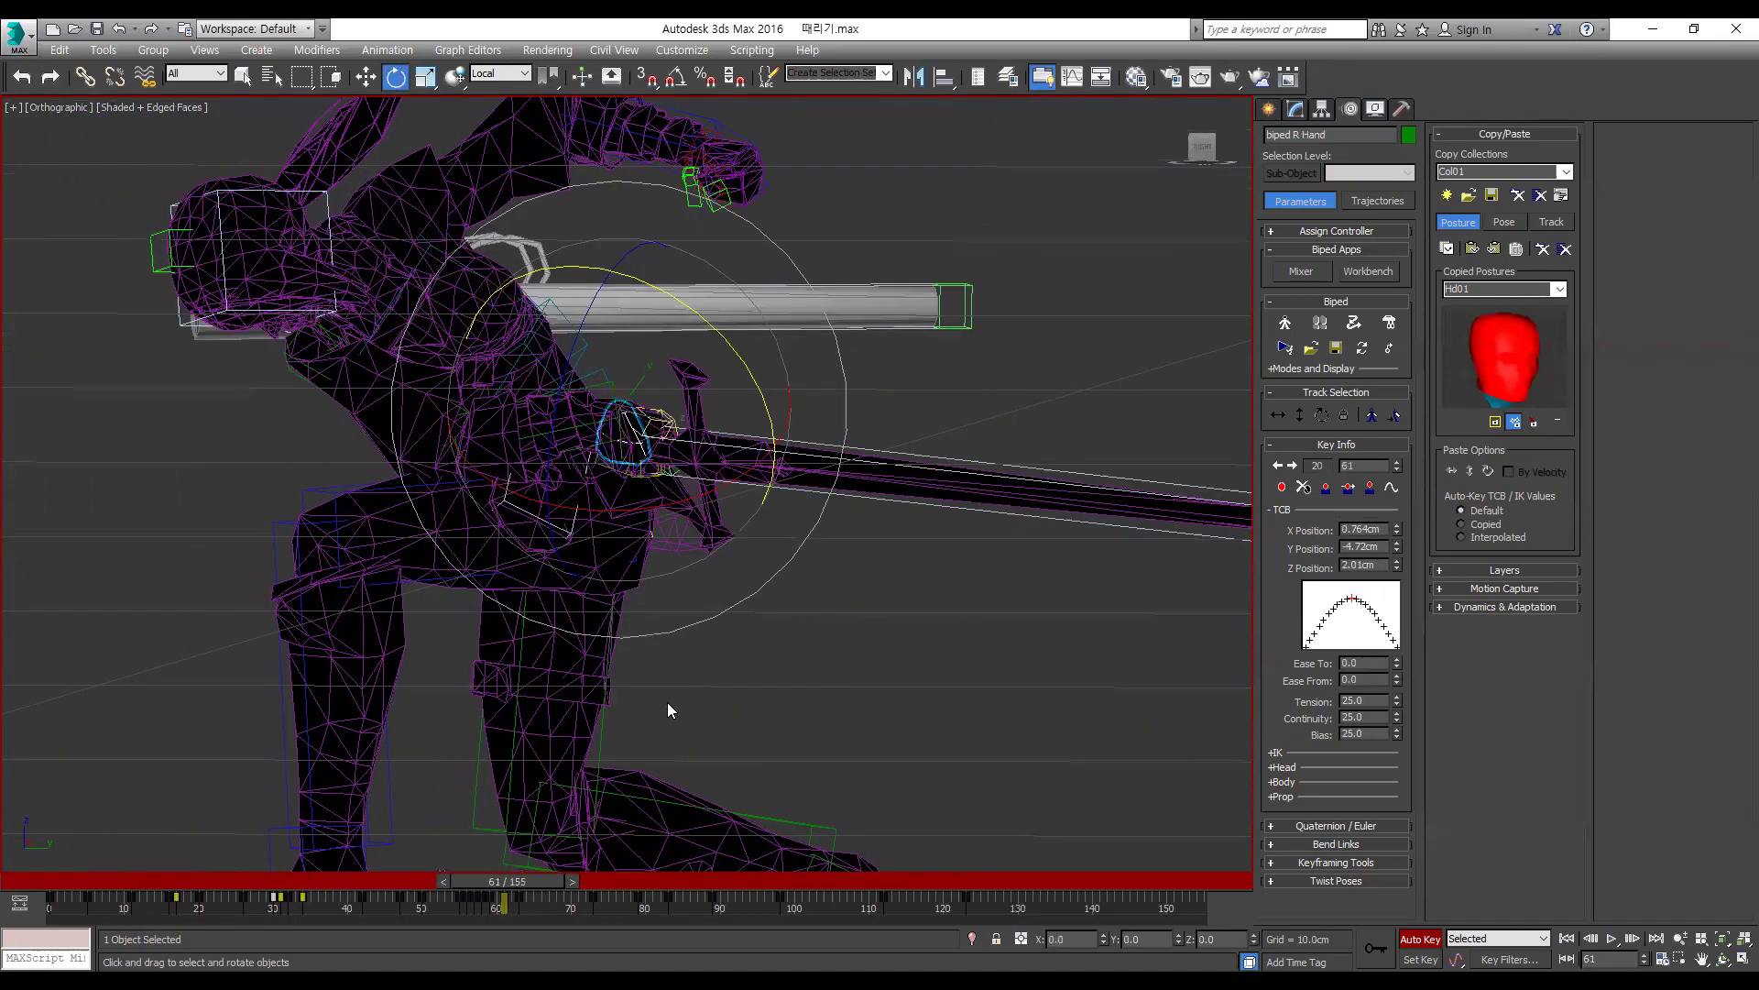
pyautogui.press(',')
pyautogui.press(',')
pyautogui.press('.')
pyautogui.press('.')
pyautogui.moveTo(548, 907)
pyautogui.mouseDown()
pyautogui.moveTo(495, 906)
pyautogui.moveTo(524, 904)
pyautogui.mouseUp()
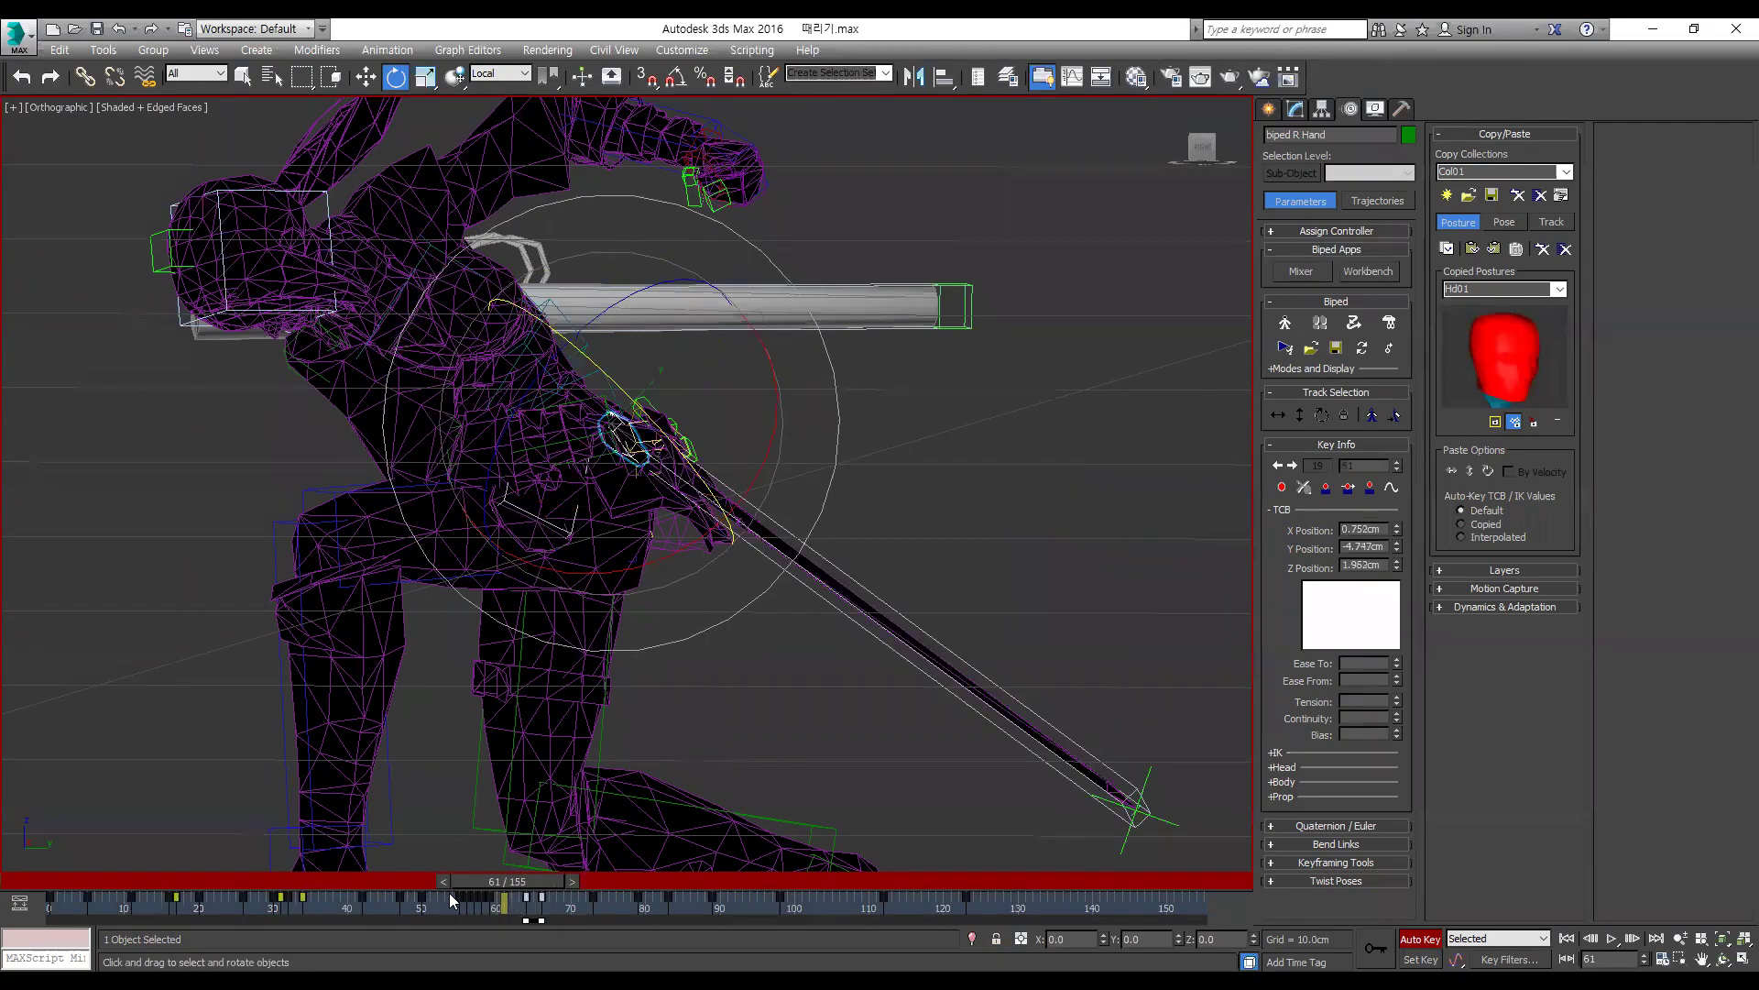
# Step: Delete one of the two shifted right-hand keys, move the remaining one to frame 73, and replay the motion
pyautogui.press('/')
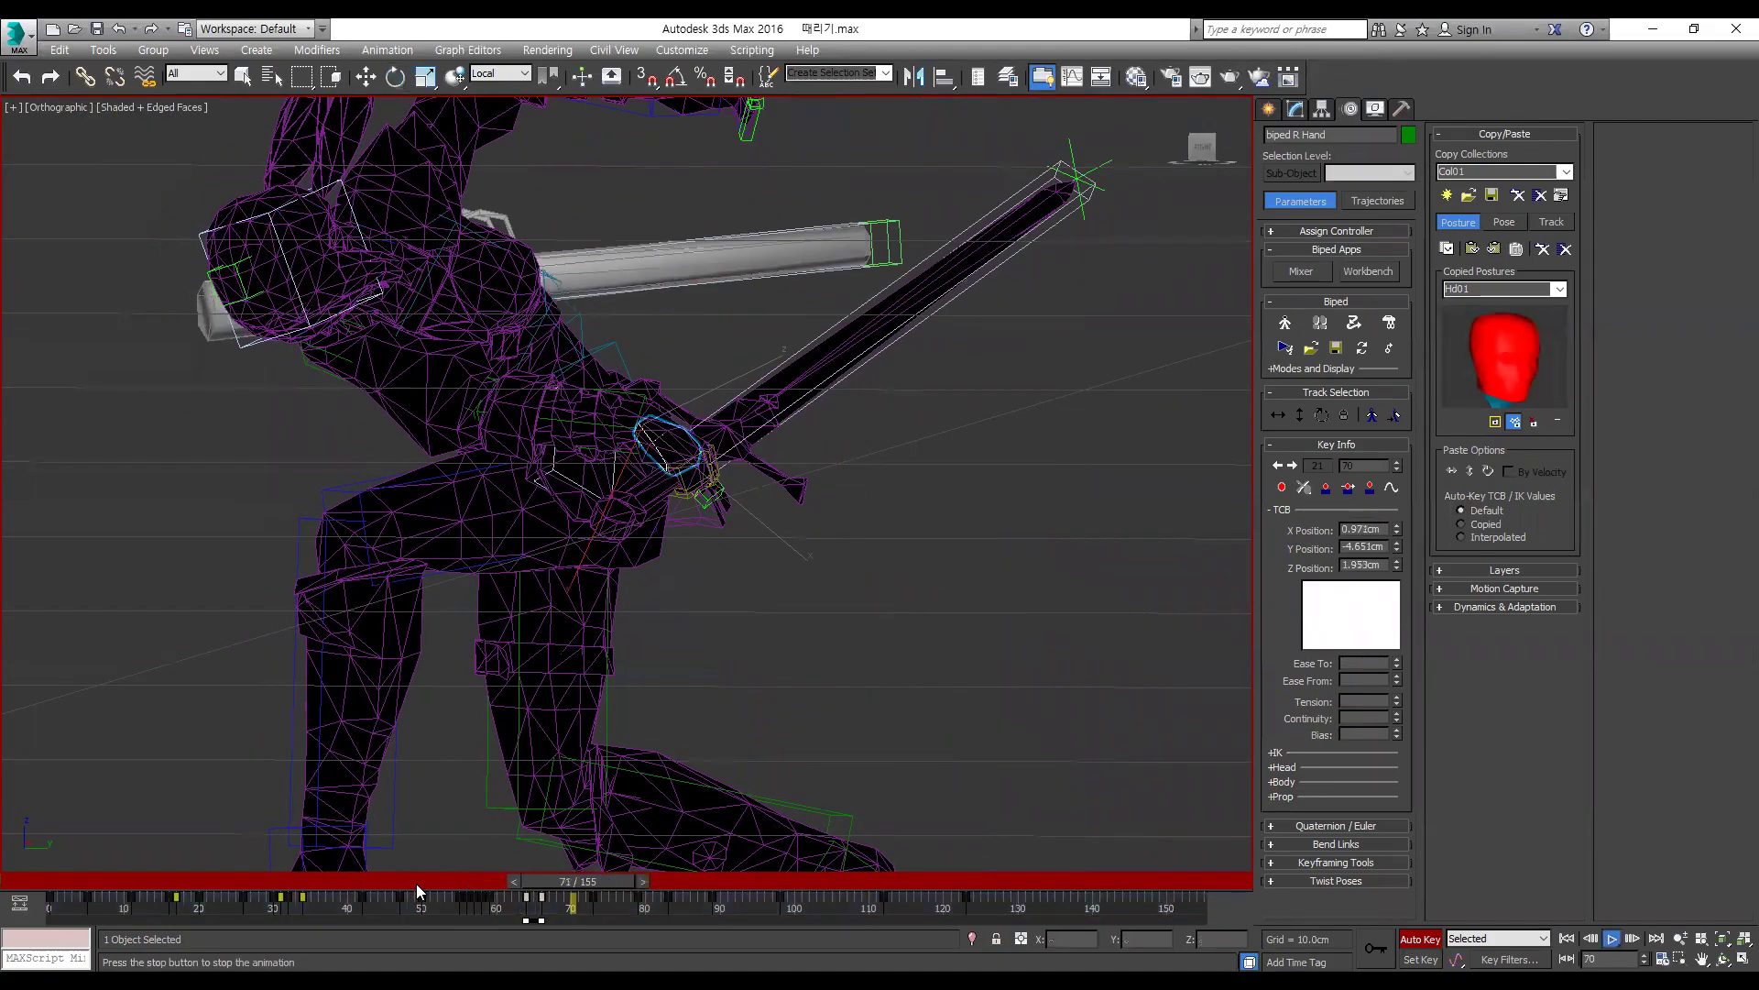
pyautogui.press('e')
pyautogui.press('/')
pyautogui.moveTo(630, 898)
pyautogui.mouseDown()
pyautogui.moveTo(564, 895)
pyautogui.moveTo(603, 909)
pyautogui.mouseUp()
pyautogui.press('Delete')
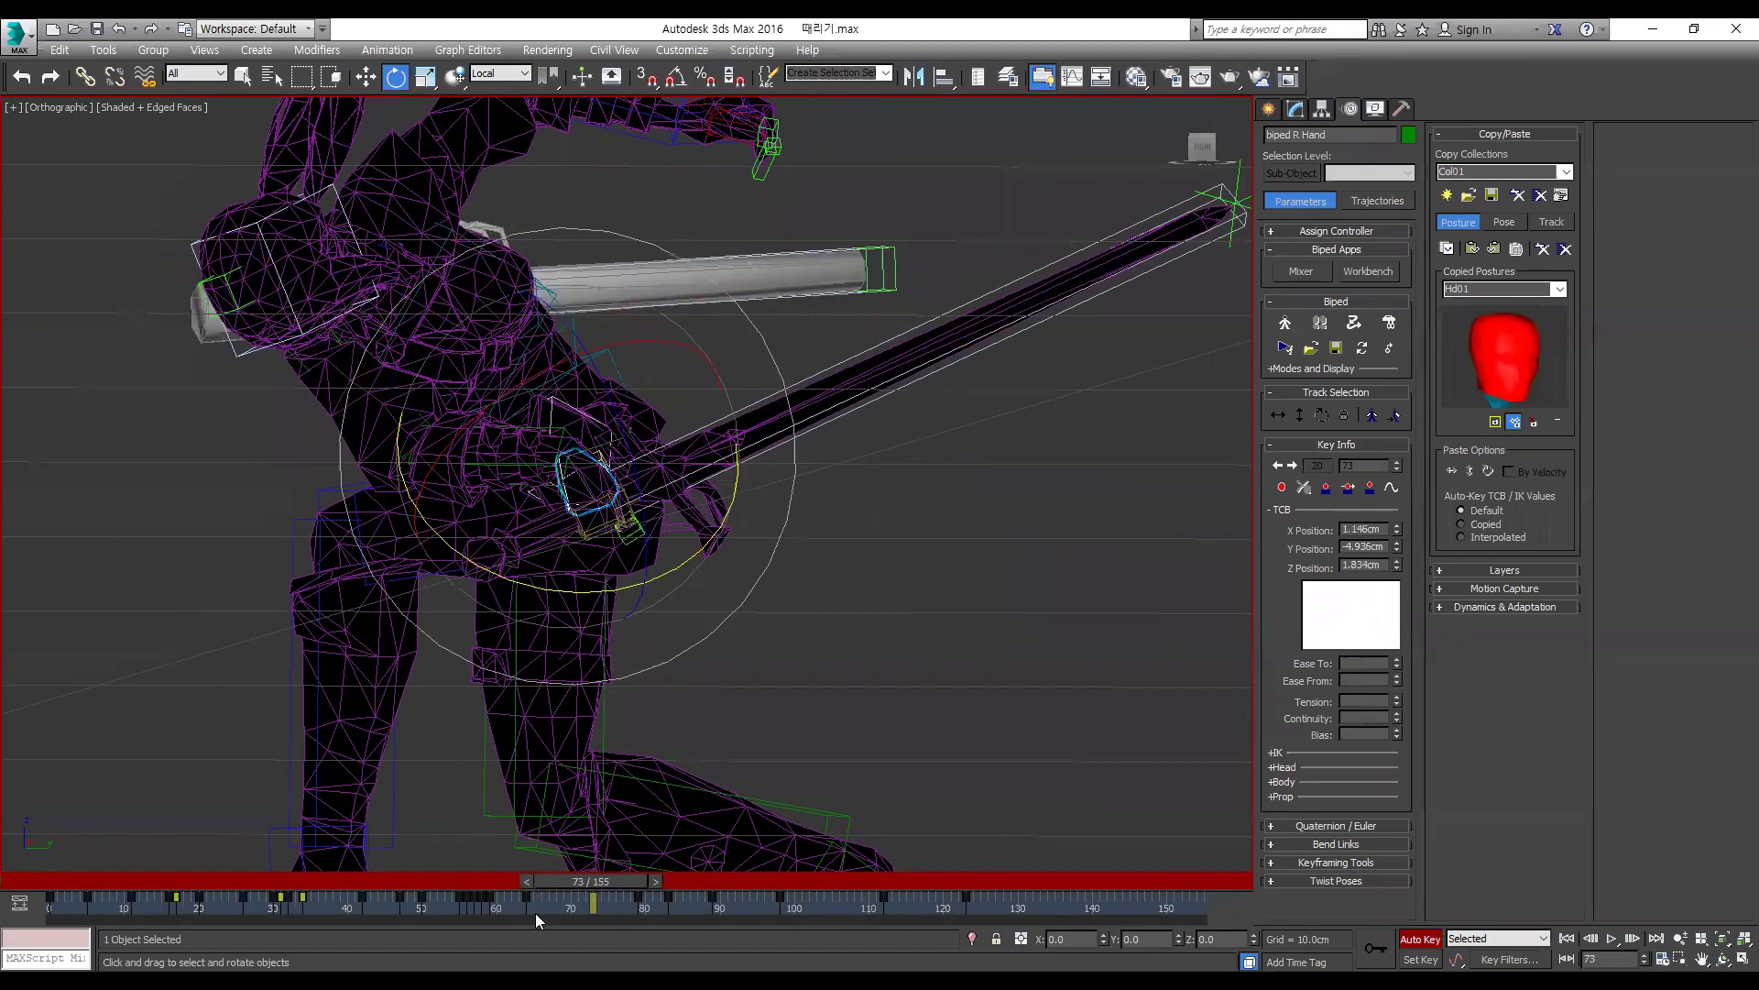
pyautogui.moveTo(523, 902); pyautogui.dragTo(591, 901)
pyautogui.press('/')
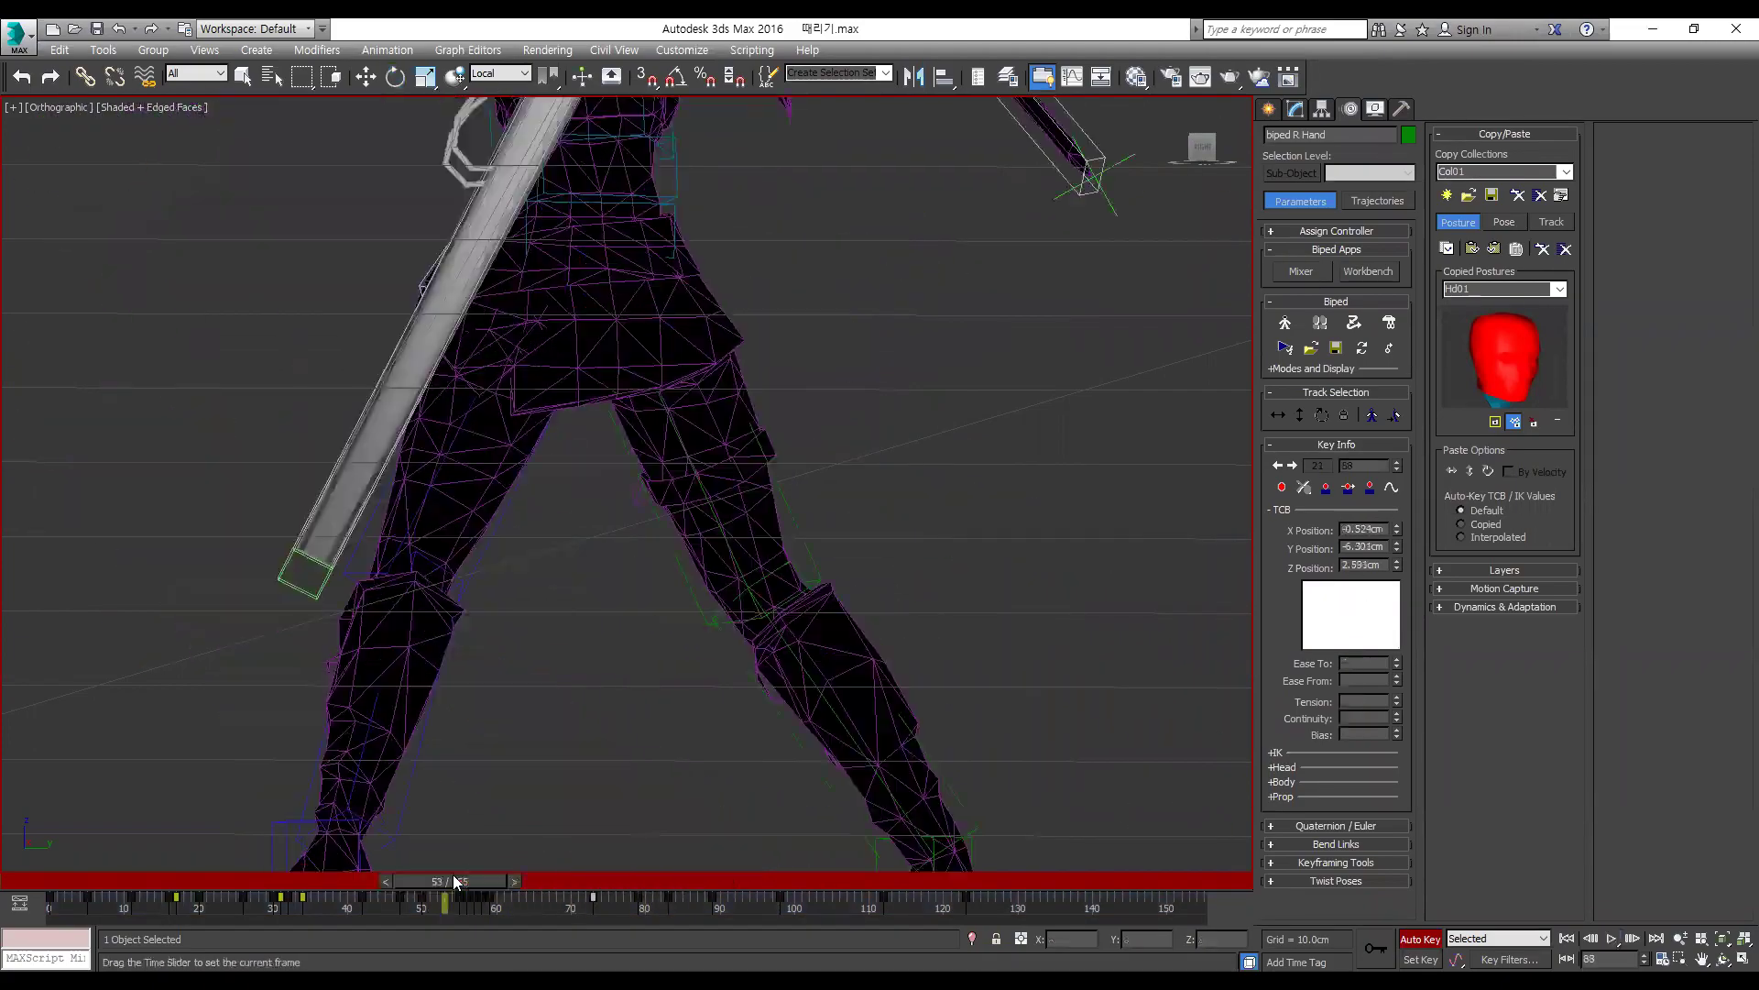
# Step: Replay the swing, move the selected right-hand key to frame 66, and step back through the frames to 59
pyautogui.press('/')
pyautogui.press('e')
pyautogui.moveTo(598, 881); pyautogui.dragTo(553, 903)
pyautogui.press('.')
pyautogui.press(',')
pyautogui.press(',')
pyautogui.press(',')
pyautogui.press(',')
pyautogui.press(',')
pyautogui.press(',')
pyautogui.press(',')
pyautogui.moveTo(576, 915); pyautogui.dragTo(623, 912)
pyautogui.press(',')
pyautogui.press(',')
pyautogui.press(',')
pyautogui.press(',')
pyautogui.press(',')
pyautogui.press(',')
pyautogui.press(',')
pyautogui.press(',')
pyautogui.press(',')
pyautogui.press(',')
pyautogui.press(',')
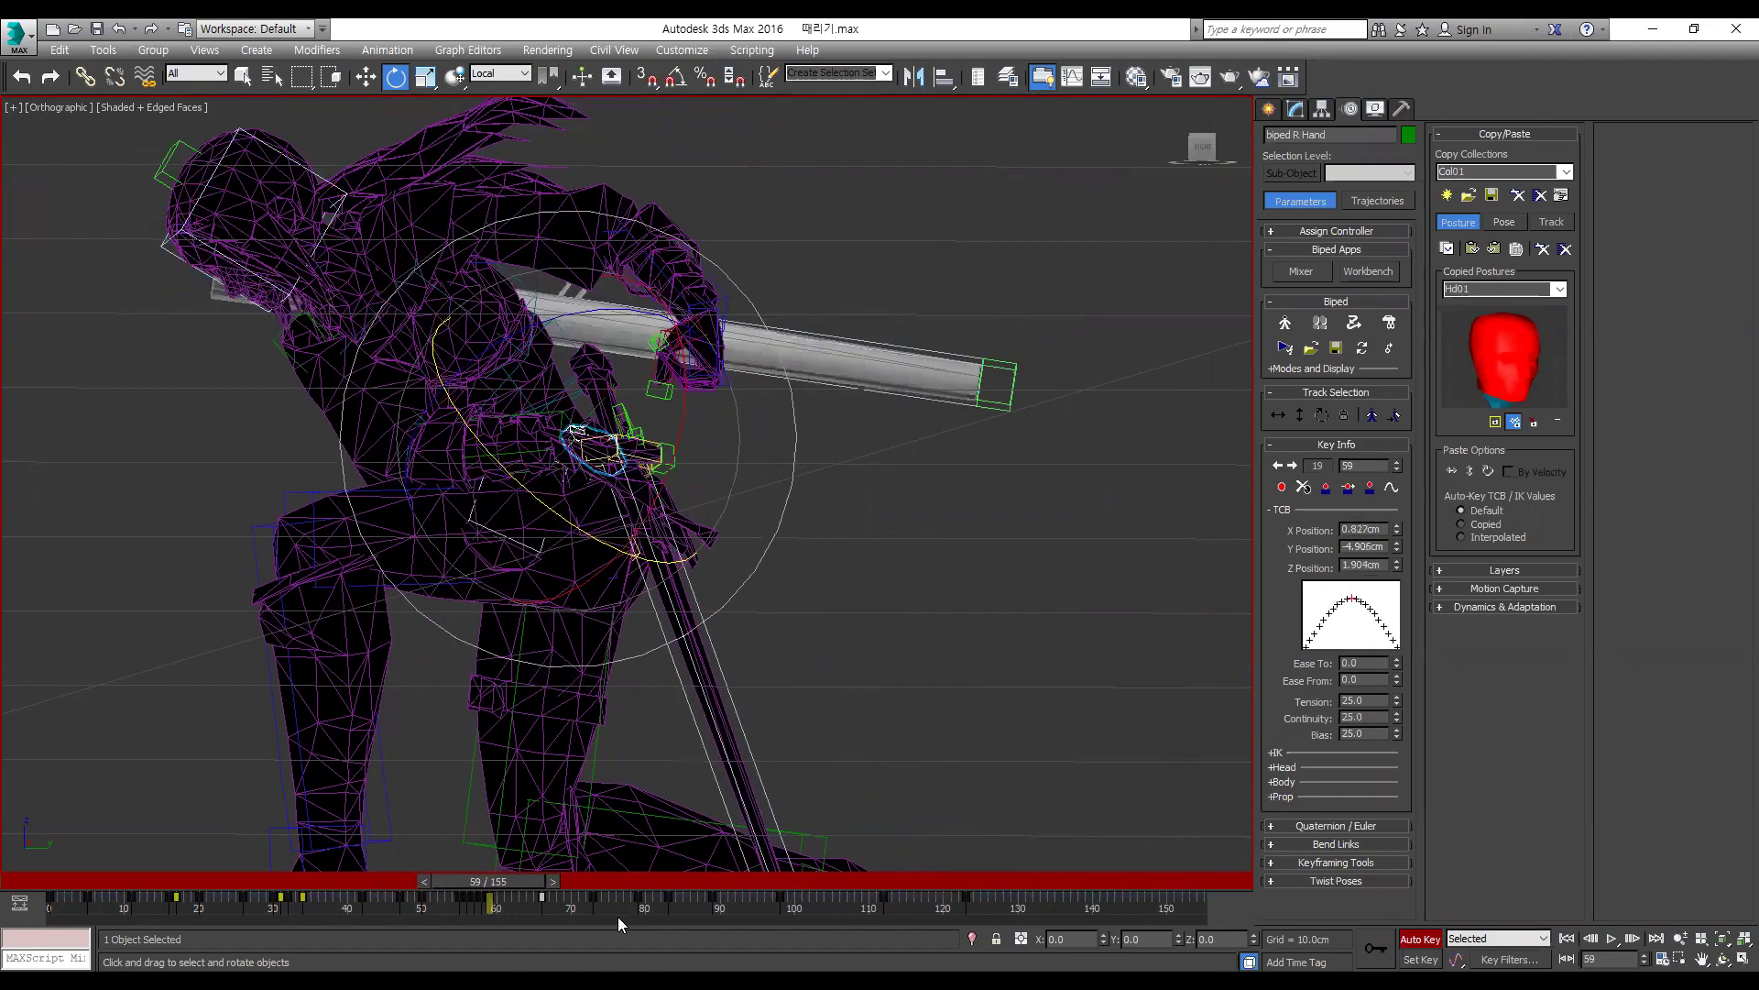
# Step: Raise the right hand slightly at frame 66 so the sword grip sits higher beside the body
pyautogui.press('.')
pyautogui.press('.')
pyautogui.press('.')
pyautogui.press('.')
pyautogui.press('.')
pyautogui.press('.')
pyautogui.press('.')
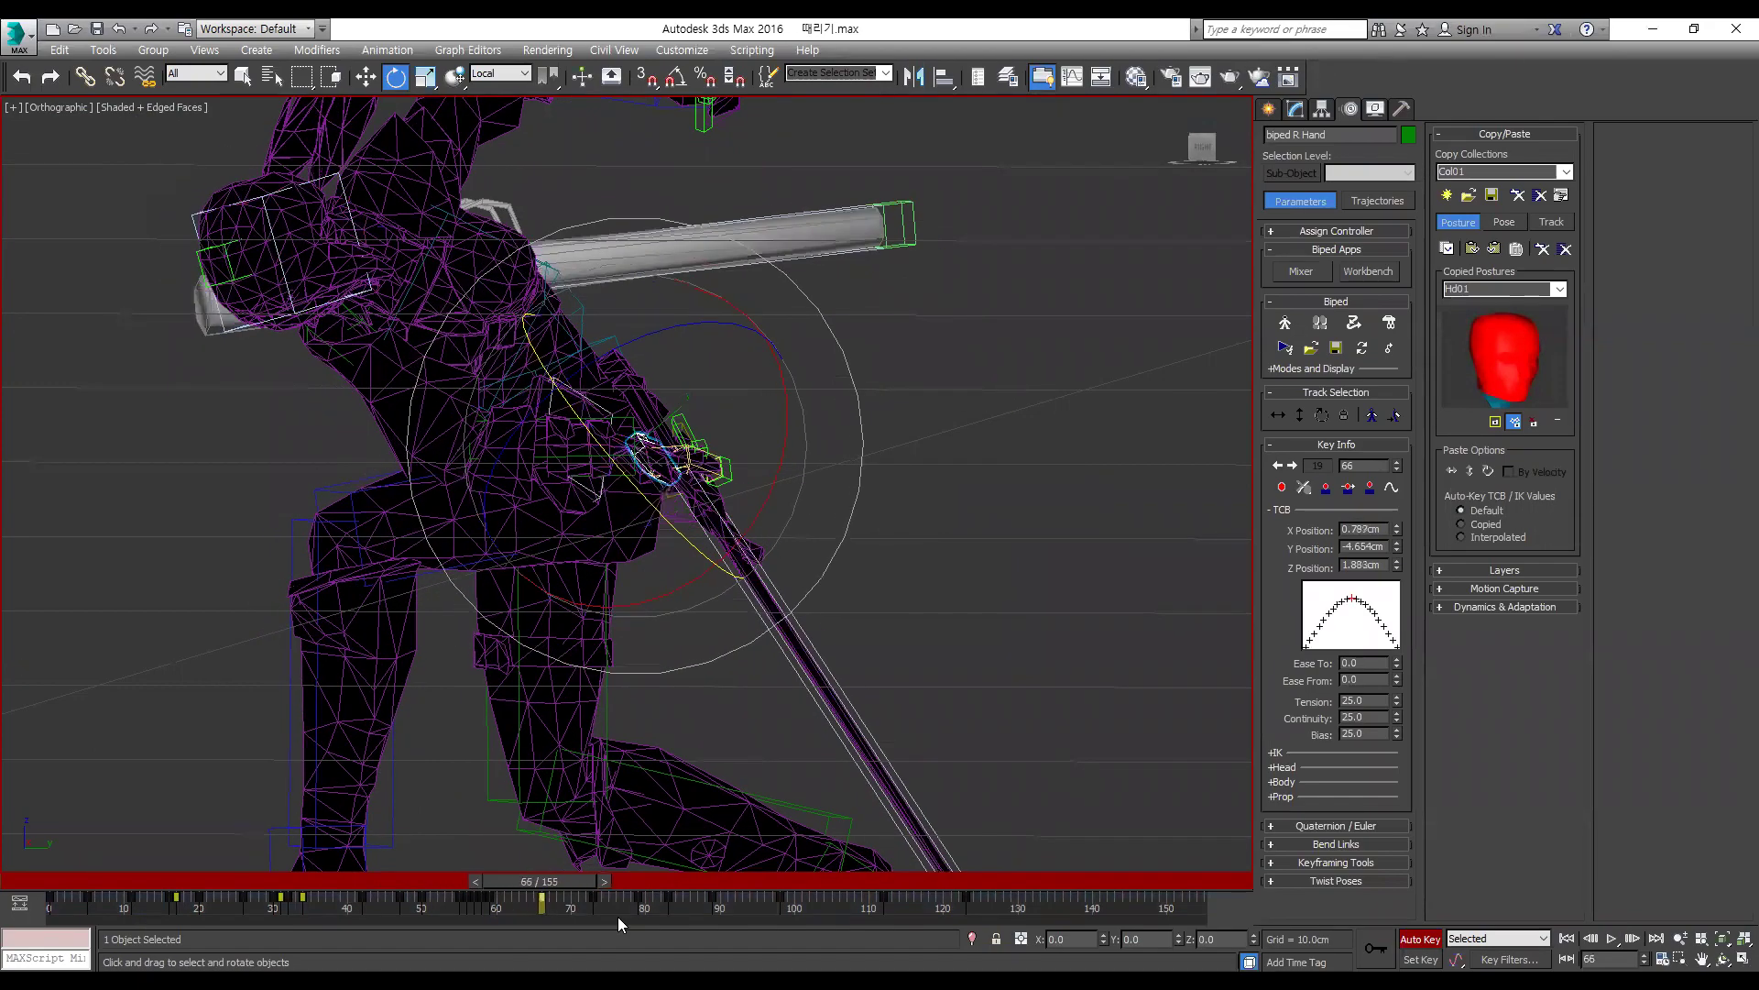
pyautogui.press('w')
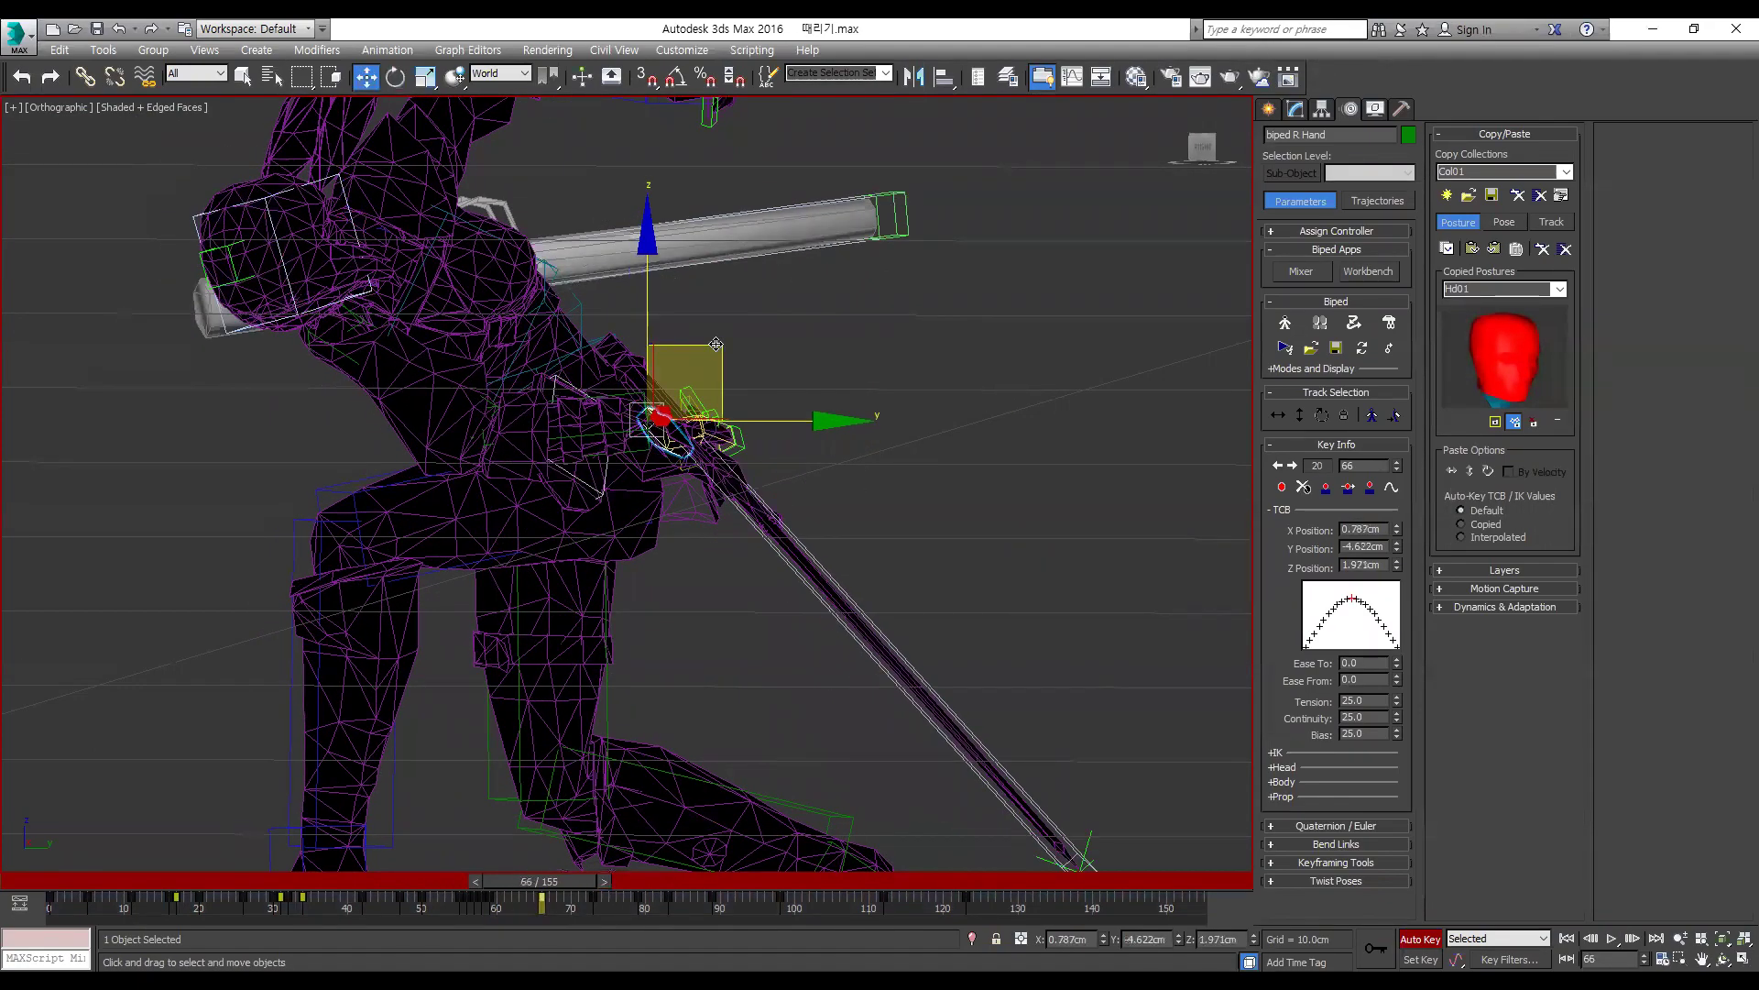
# Step: Step back and forth through the frames before and after 66, up to frame 70, to check the hand and sword arc
pyautogui.press(',')
pyautogui.press(',')
pyautogui.press(',')
pyautogui.press(',')
pyautogui.press(',')
pyautogui.press(',')
pyautogui.press(',')
pyautogui.press(',')
pyautogui.press(',')
pyautogui.press('.')
pyautogui.press('.')
pyautogui.press('.')
pyautogui.press('.')
pyautogui.press('.')
pyautogui.press('.')
pyautogui.press('.')
pyautogui.press('.')
pyautogui.press('.')
pyautogui.press('.')
pyautogui.press('.')
pyautogui.press('.')
pyautogui.press('.')
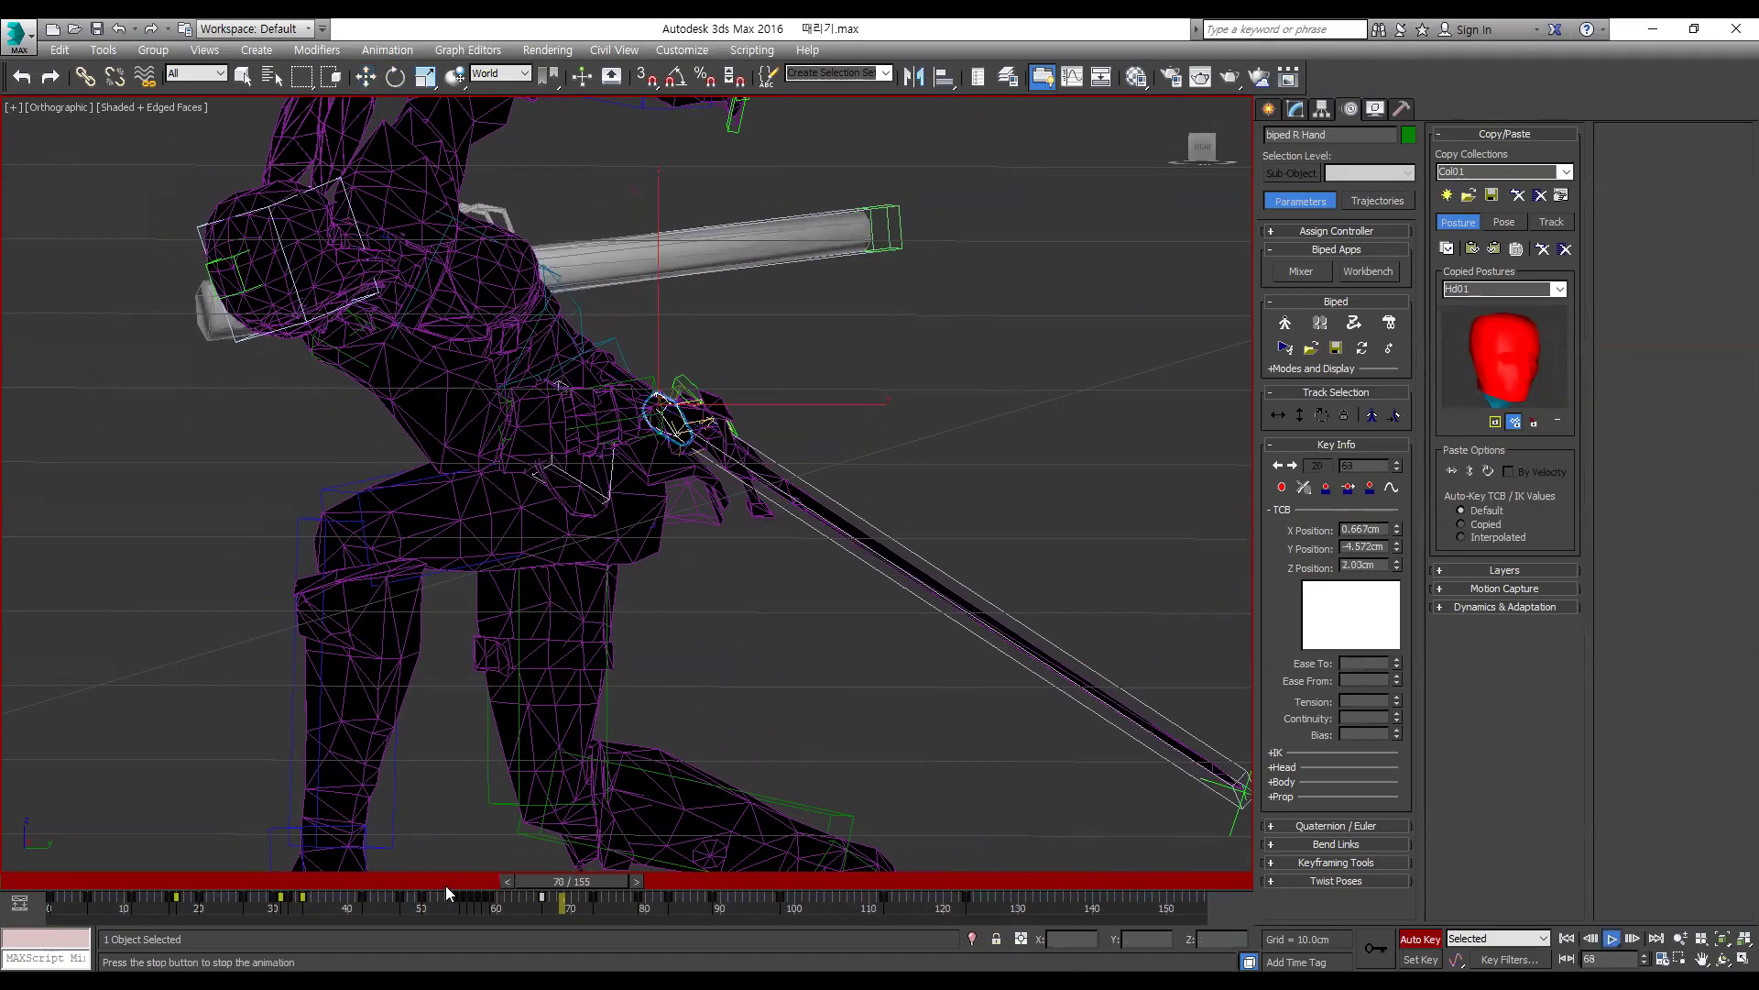
pyautogui.press(',')
pyautogui.press(',')
pyautogui.press(',')
pyautogui.press(',')
pyautogui.press(',')
pyautogui.press(',')
pyautogui.press(',')
pyautogui.press(',')
pyautogui.press(',')
pyautogui.press(',')
pyautogui.press(',')
pyautogui.press(',')
pyautogui.press(',')
pyautogui.press(',')
pyautogui.press(',')
pyautogui.press('.')
pyautogui.press('.')
pyautogui.press('.')
pyautogui.press('.')
pyautogui.press('.')
pyautogui.press('.')
pyautogui.press('.')
pyautogui.press('.')
pyautogui.press('.')
pyautogui.press('.')
pyautogui.press('.')
pyautogui.press('.')
pyautogui.press('.')
pyautogui.press('.')
pyautogui.press('.')
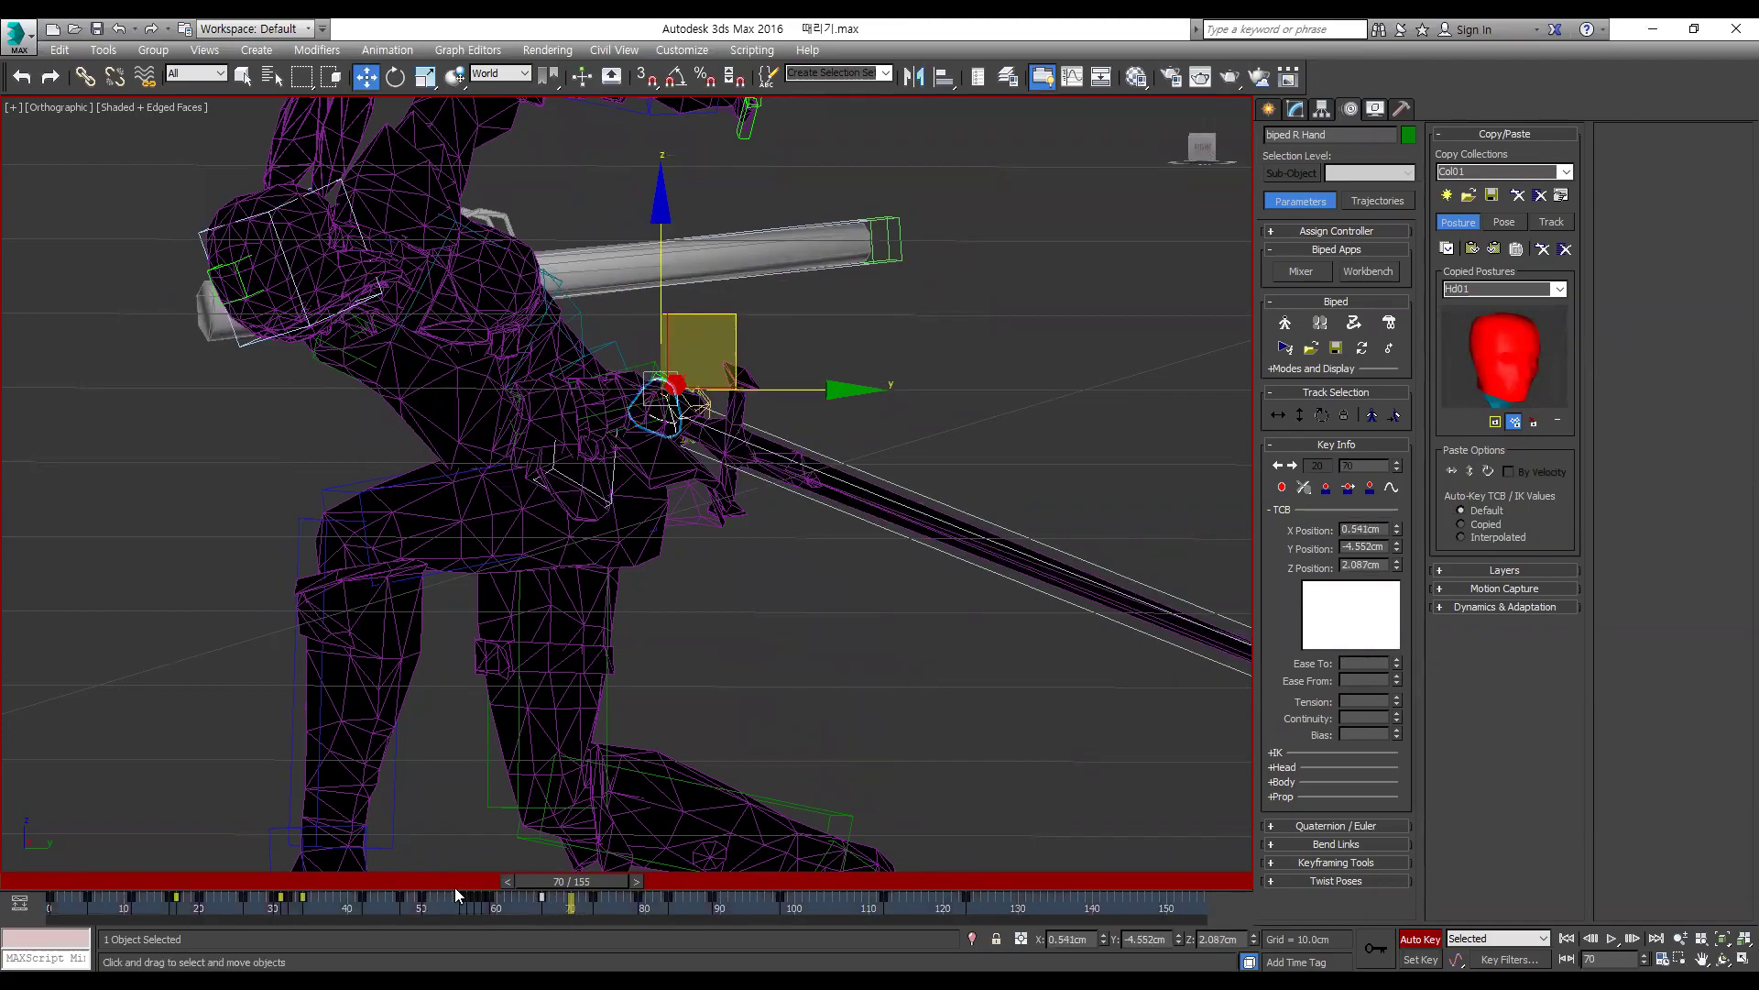
# Step: Play the swing with the full figure in view and examine the poses up to frame 76
pyautogui.press('/')
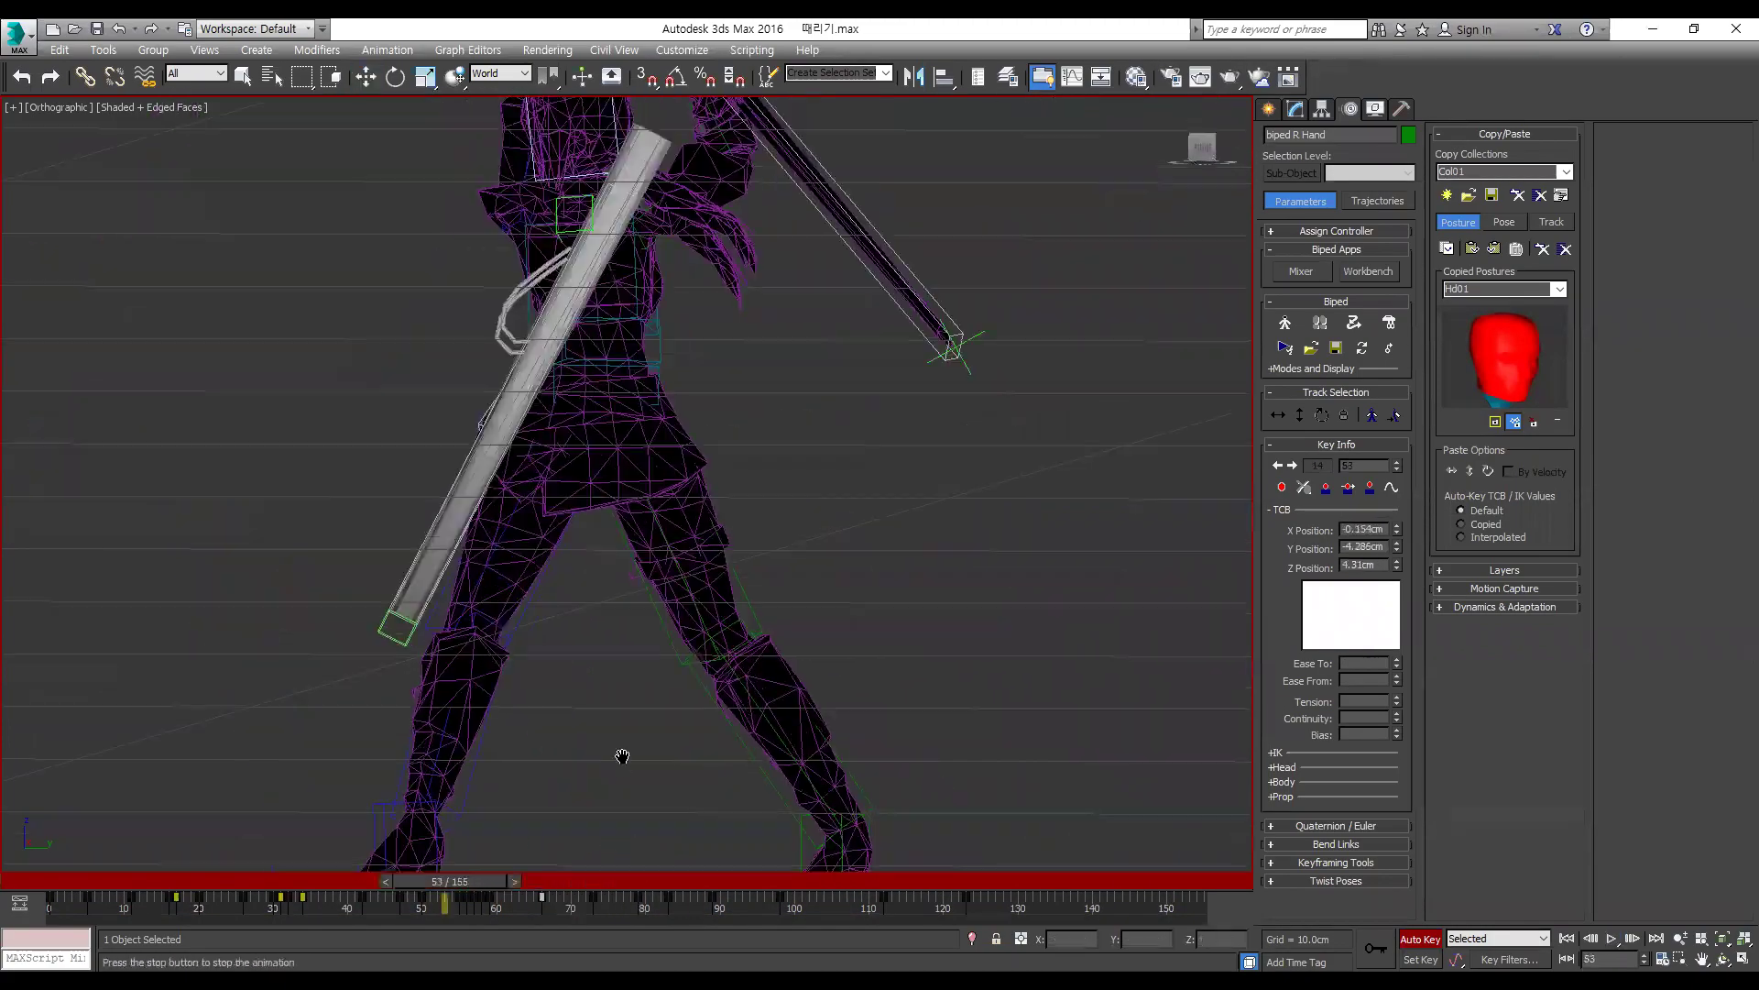
pyautogui.press('/')
pyautogui.scroll(-6, 682, 762)
pyautogui.press('/')
pyautogui.press(',')
pyautogui.press(',')
pyautogui.press(',')
pyautogui.press(',')
pyautogui.press(',')
pyautogui.press('/')
pyautogui.press('/')
pyautogui.press('.')
pyautogui.press('.')
pyautogui.press('.')
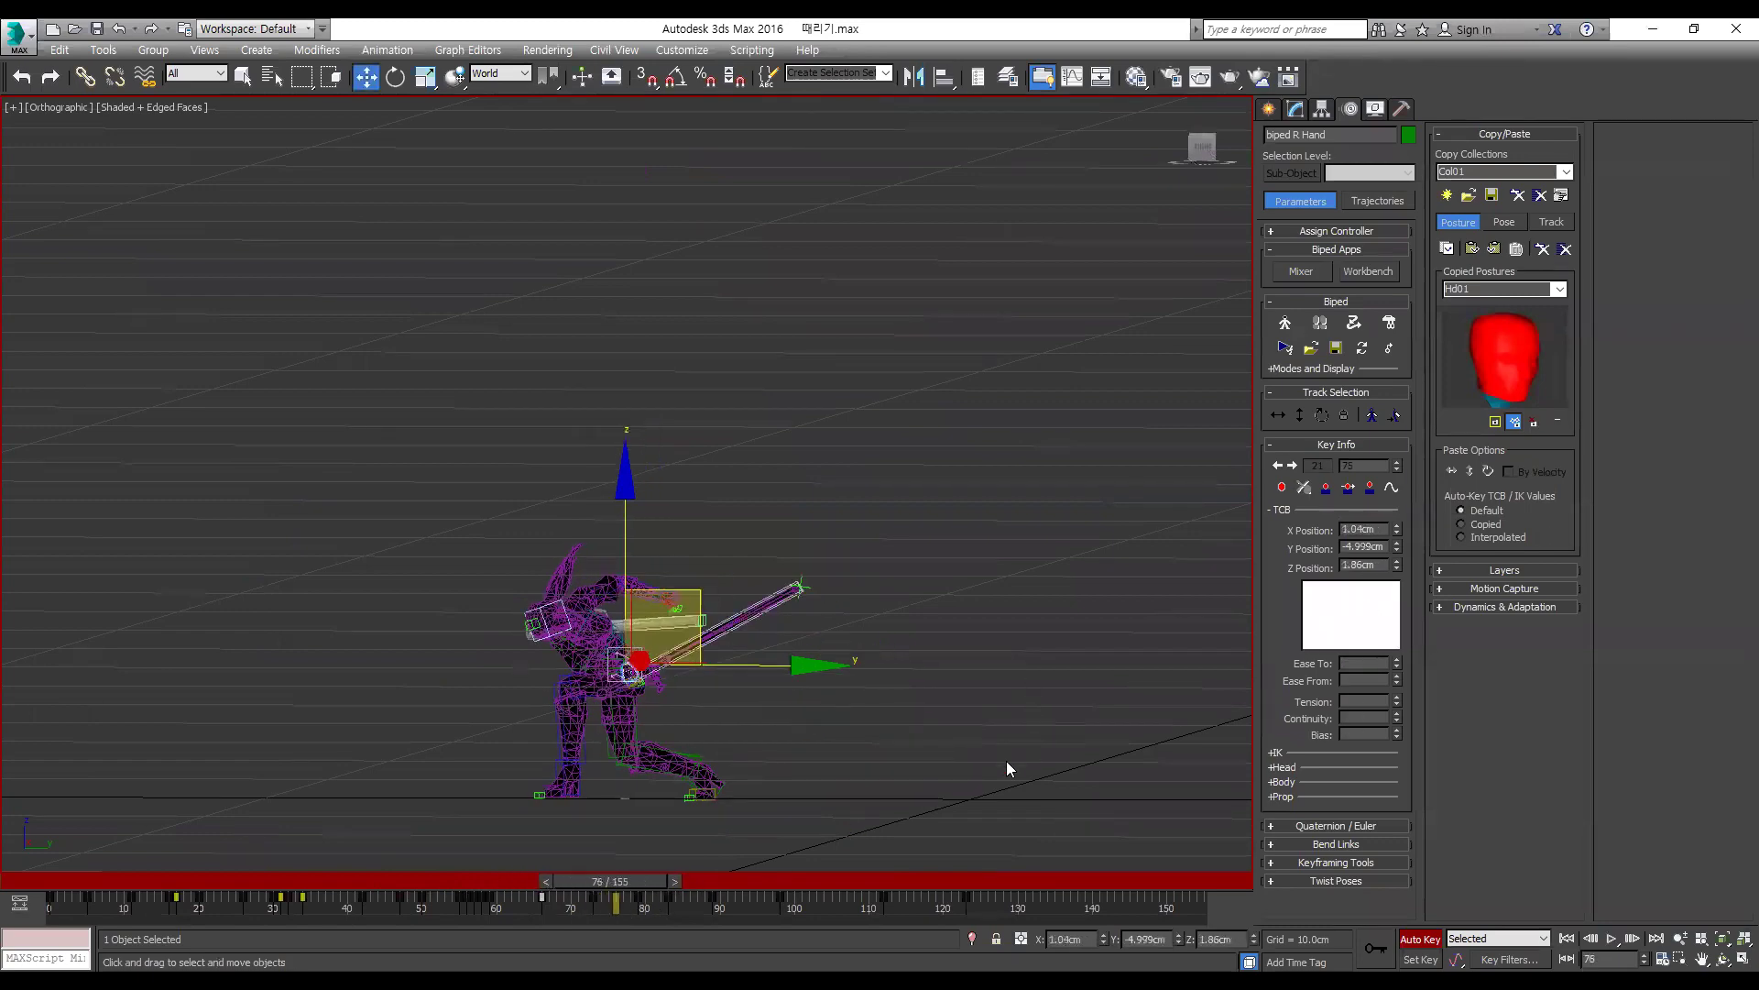
# Step: Replay the swing from before frame 60 and inspect the right-hand key at frame 79
pyautogui.press('/')
pyautogui.click(468, 883)
pyautogui.press('/')
pyautogui.press('/')
pyautogui.press('/')
pyautogui.moveTo(545, 883); pyautogui.dragTo(645, 896)
pyautogui.press(',')
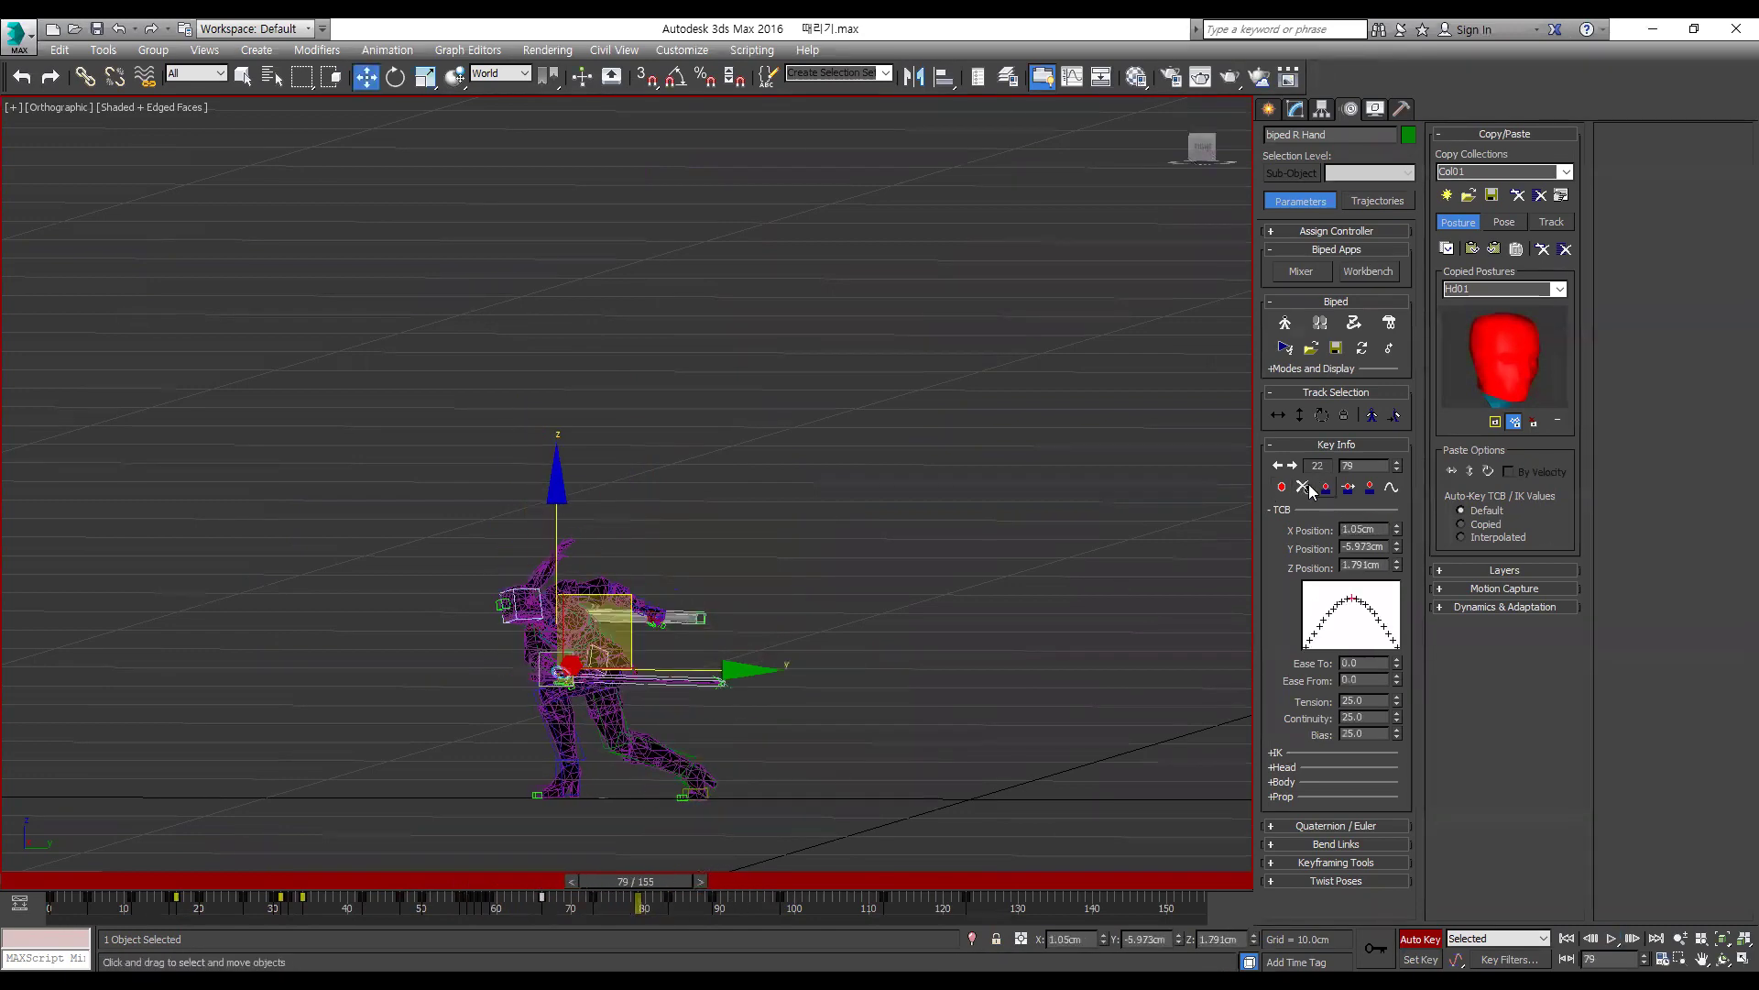
pyautogui.click(488, 878)
pyautogui.press('/')
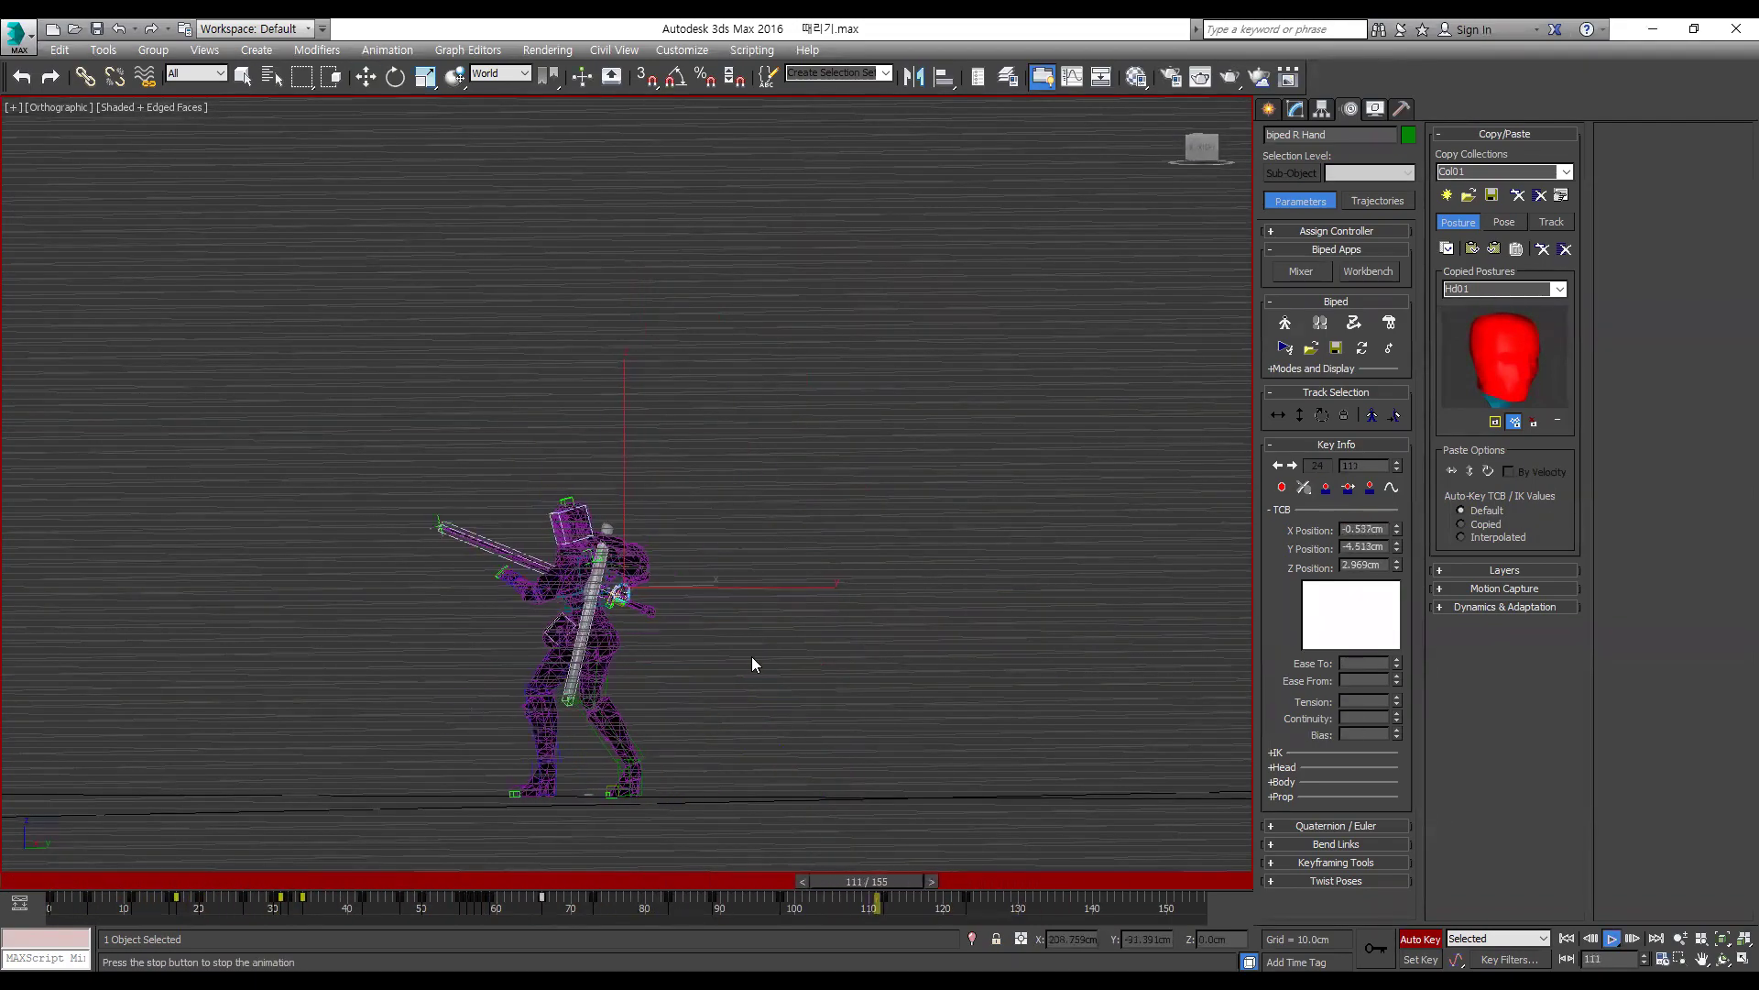
# Step: Review the swing in the front and side views, and check the right-hand pose at frame 65
pyautogui.press('f')
pyautogui.click(442, 882)
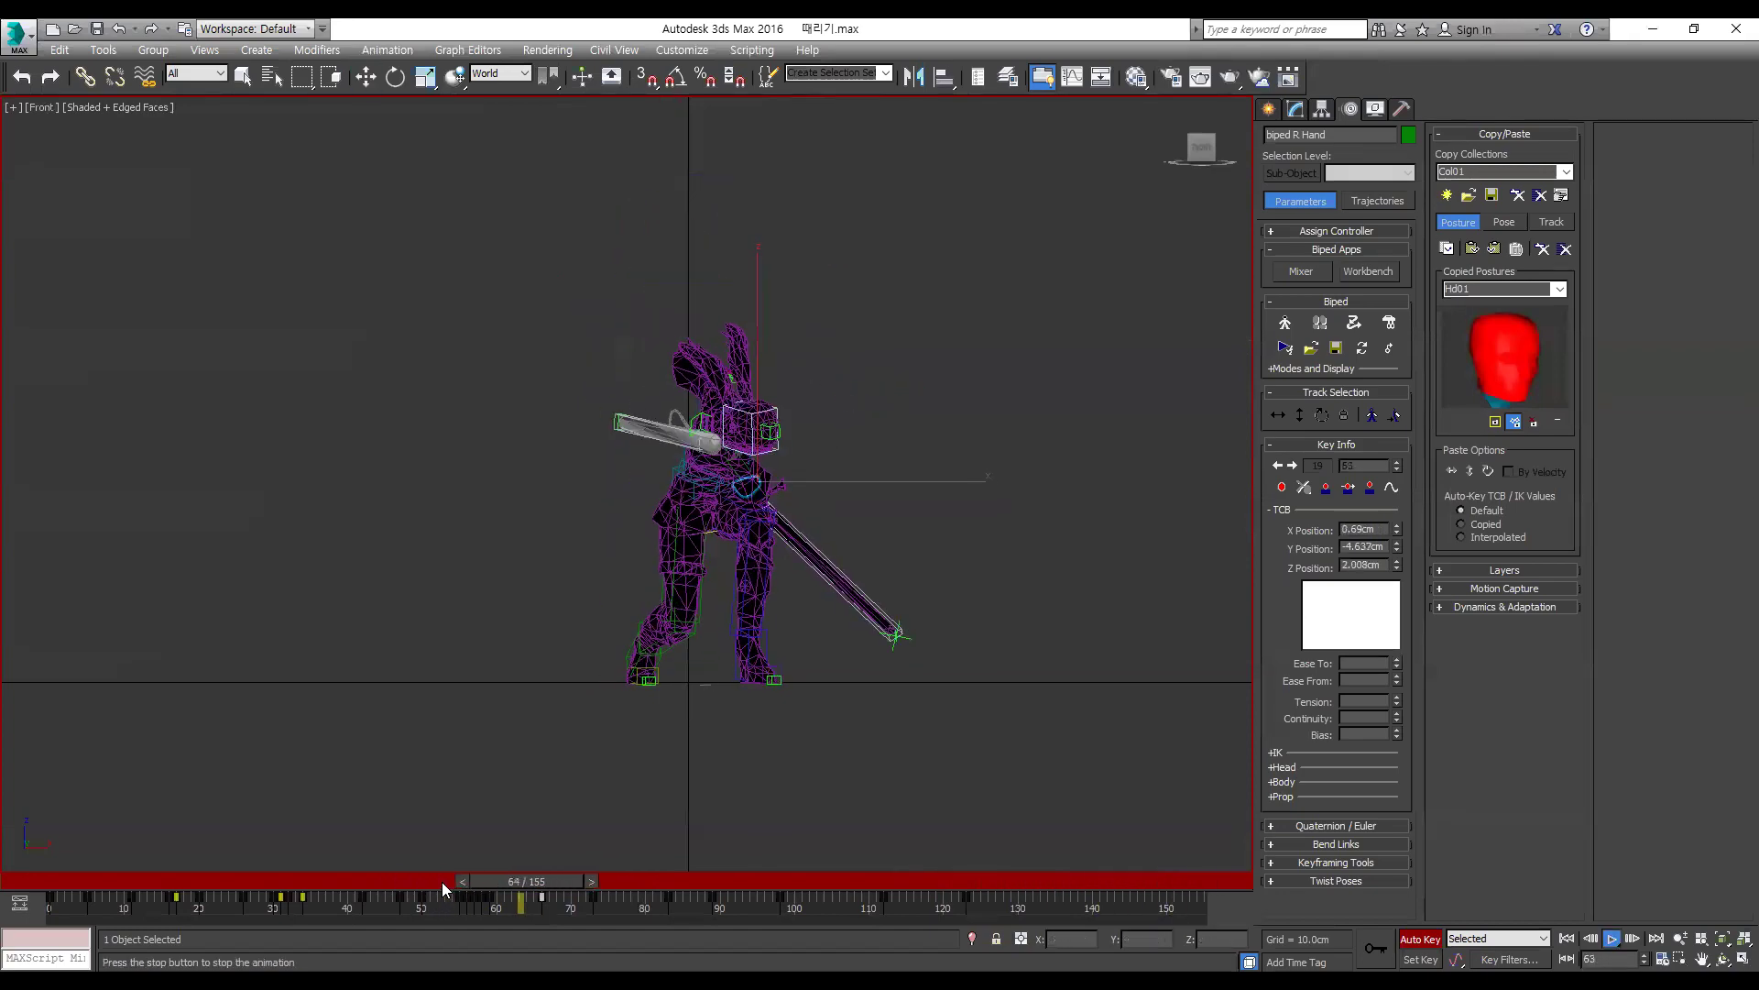
pyautogui.click(442, 881)
pyautogui.press('/')
pyautogui.keyDown('alt'); pyautogui.moveTo(994, 568); pyautogui.dragTo(729, 740, button='middle'); pyautogui.keyUp('alt')
pyautogui.click(469, 880)
pyautogui.press('/')
pyautogui.click(469, 879)
pyautogui.press('/')
pyautogui.scroll(3, 819, 403)
pyautogui.press('/')
pyautogui.press('/')
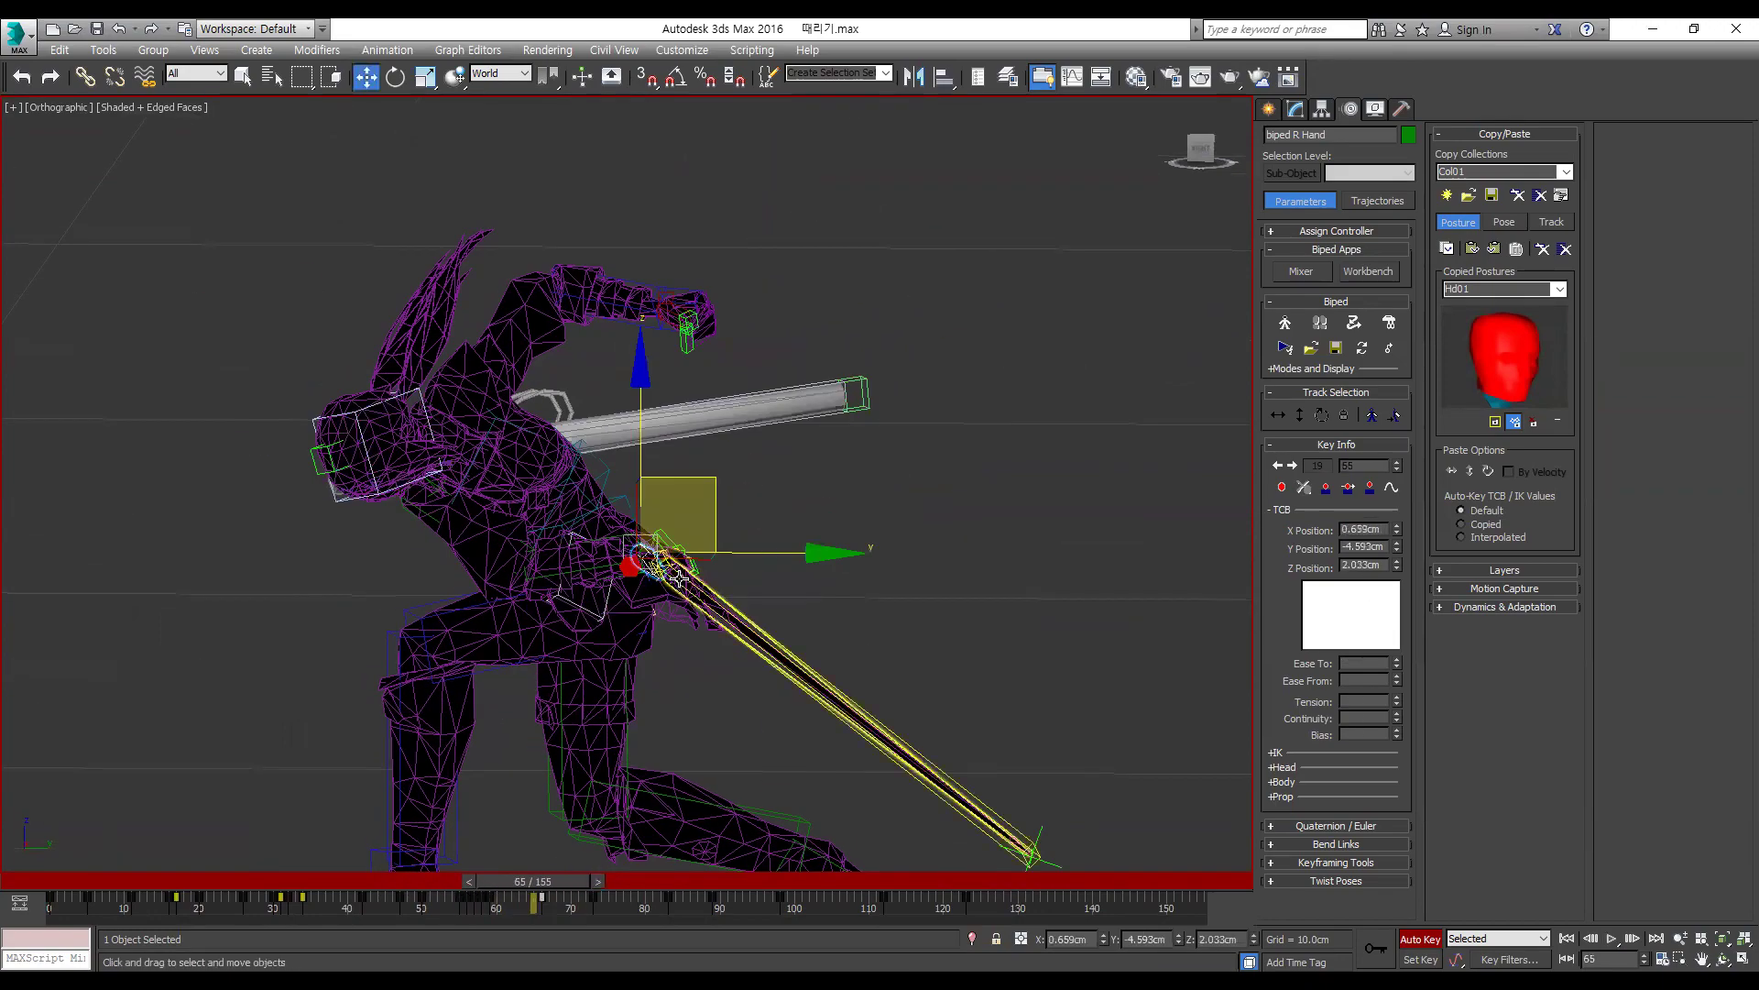
# Step: Rotate the right hand at frame 66 so the sword points slightly lower, and replay the swing from about frame 48
pyautogui.press('e')
pyautogui.press('.')
pyautogui.moveTo(712, 600); pyautogui.dragTo(623, 600)
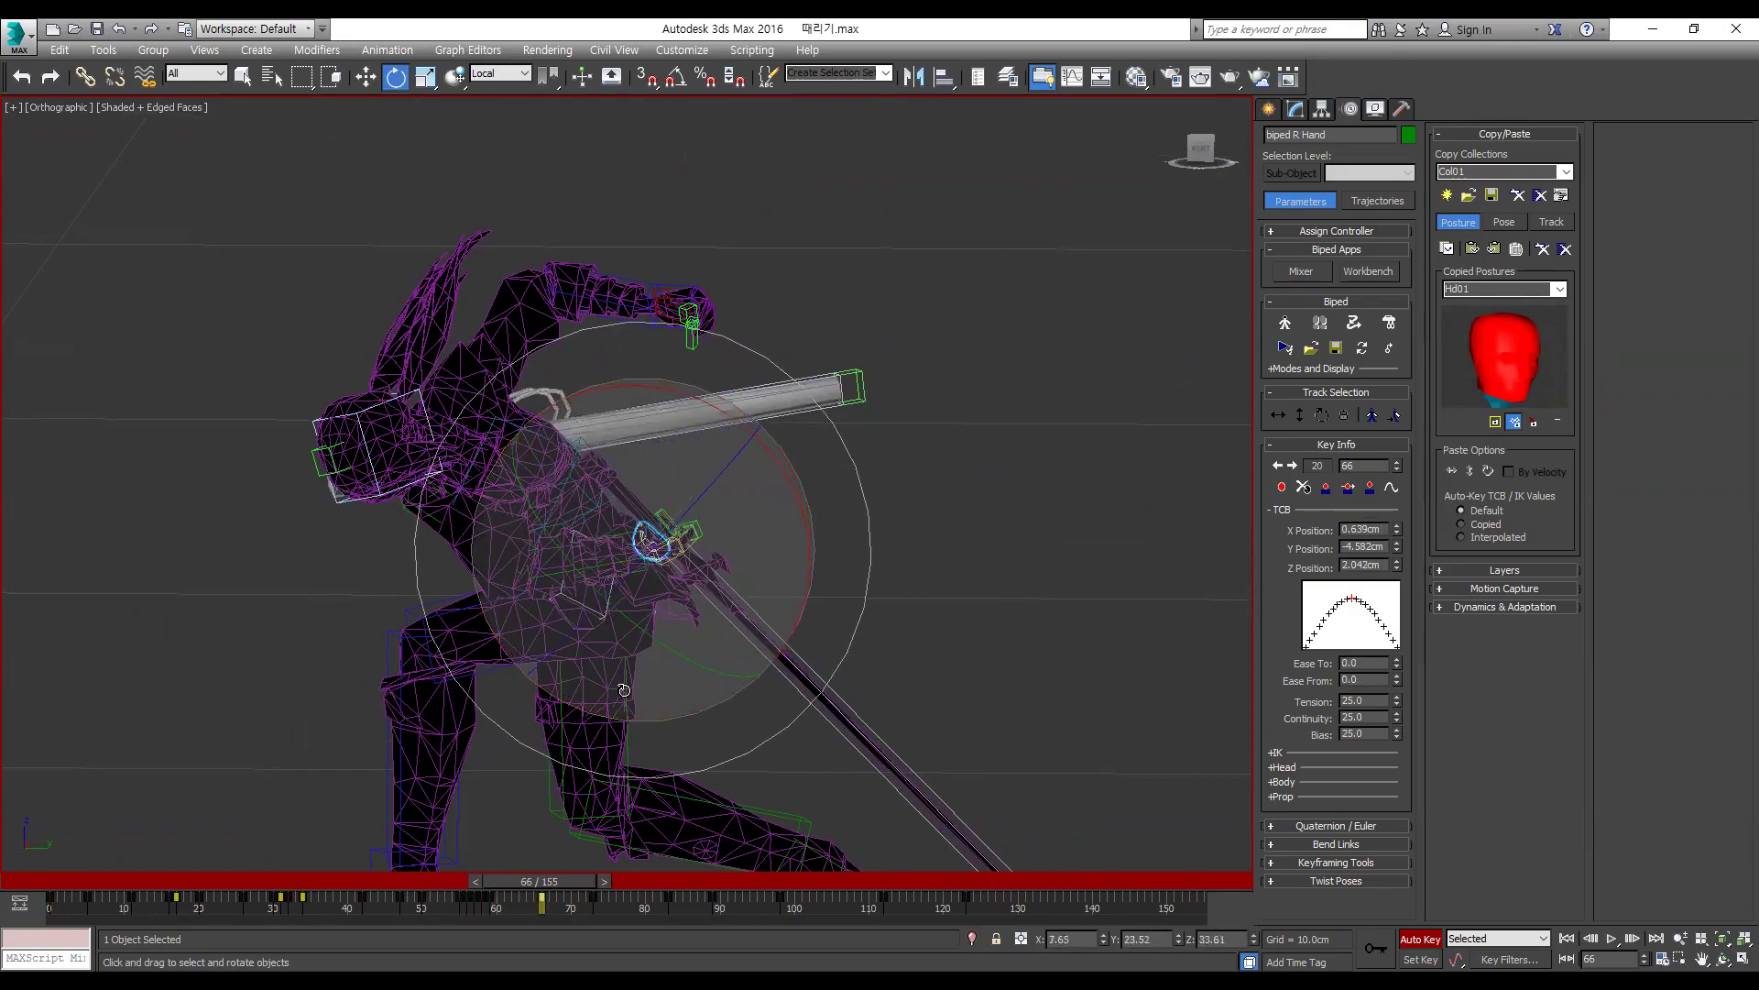
pyautogui.moveTo(623, 689); pyautogui.dragTo(624, 689)
pyautogui.press('/')
pyautogui.moveTo(492, 880); pyautogui.dragTo(417, 889)
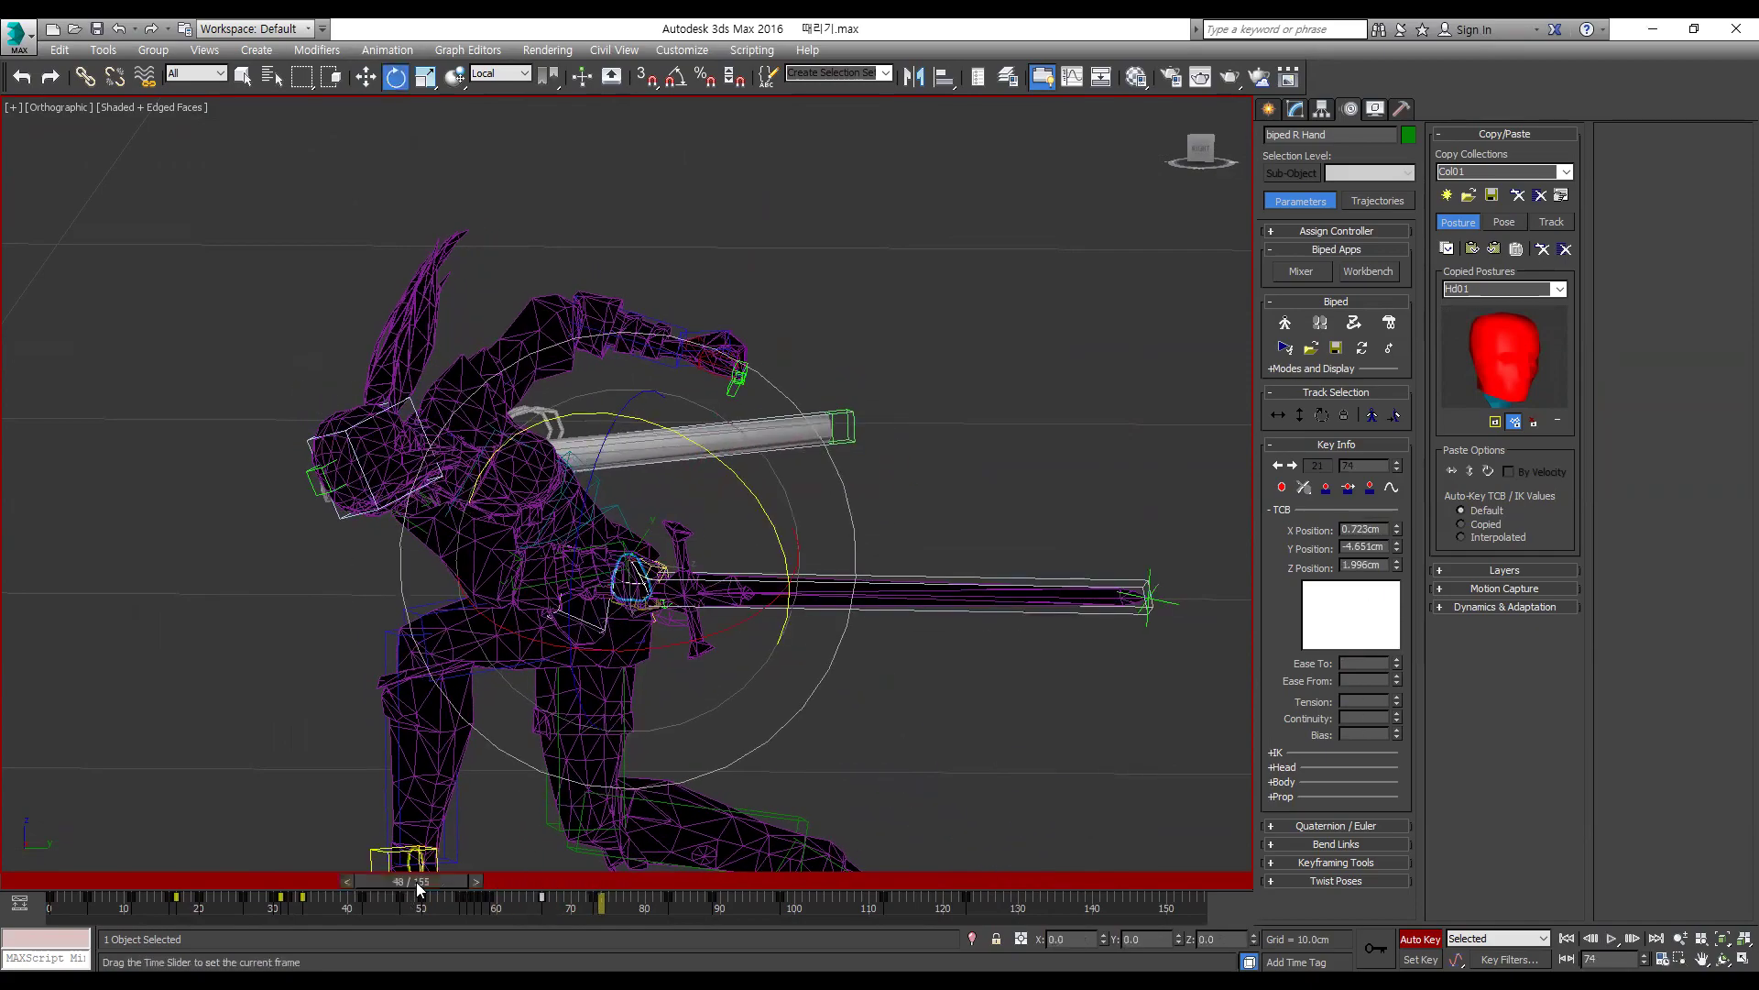
pyautogui.press('/')
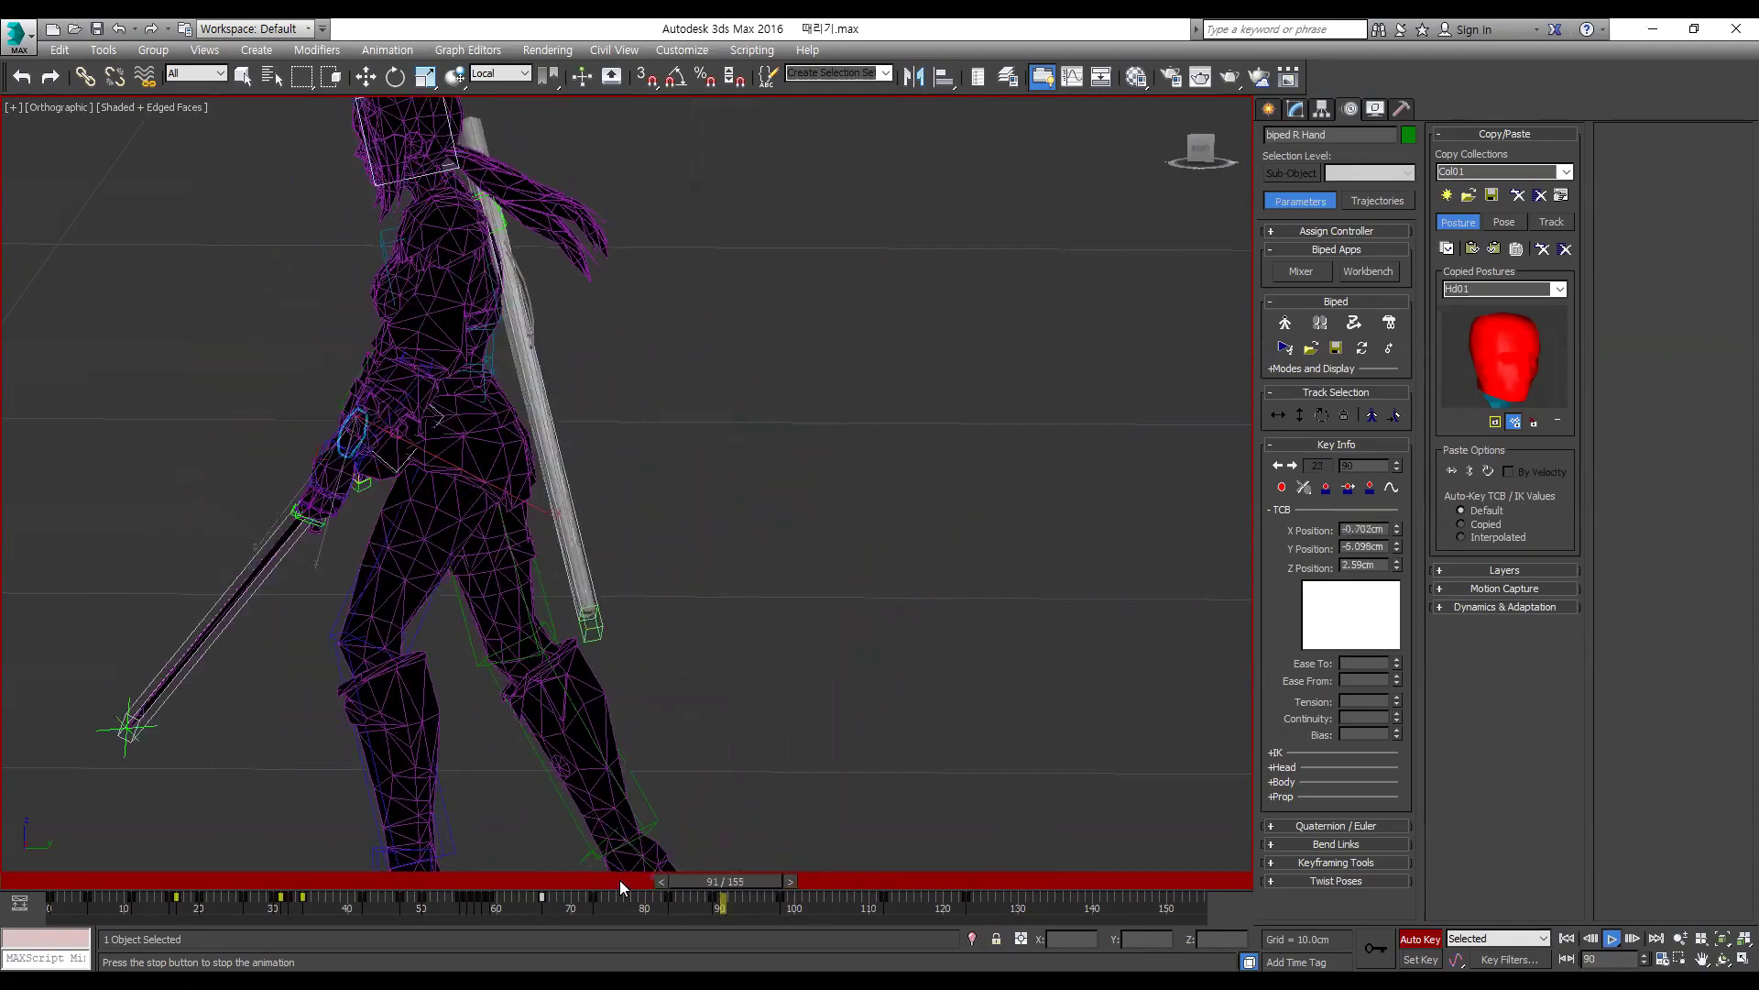
# Step: Play the whole motion from frame 0 in an angled view
pyautogui.moveTo(154, 882); pyautogui.dragTo(29, 885)
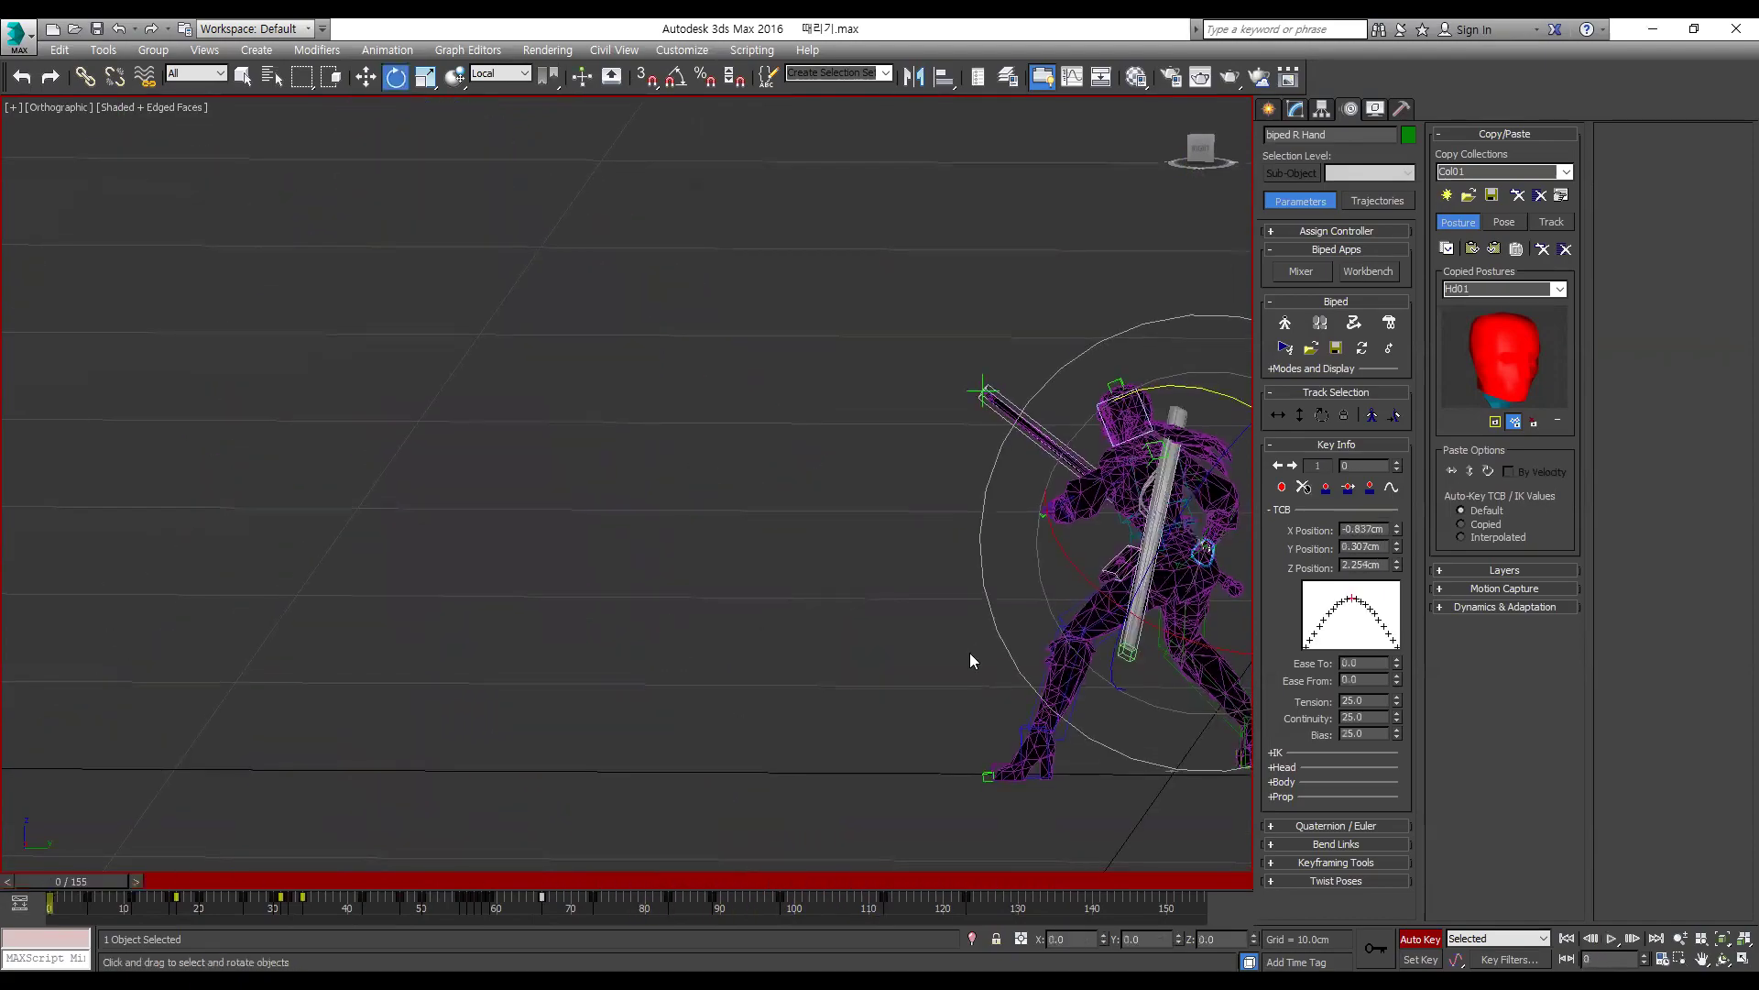
pyautogui.keyDown('alt'); pyautogui.moveTo(1052, 678); pyautogui.dragTo(163, 866, button='middle'); pyautogui.keyUp('alt')
pyautogui.press('/')
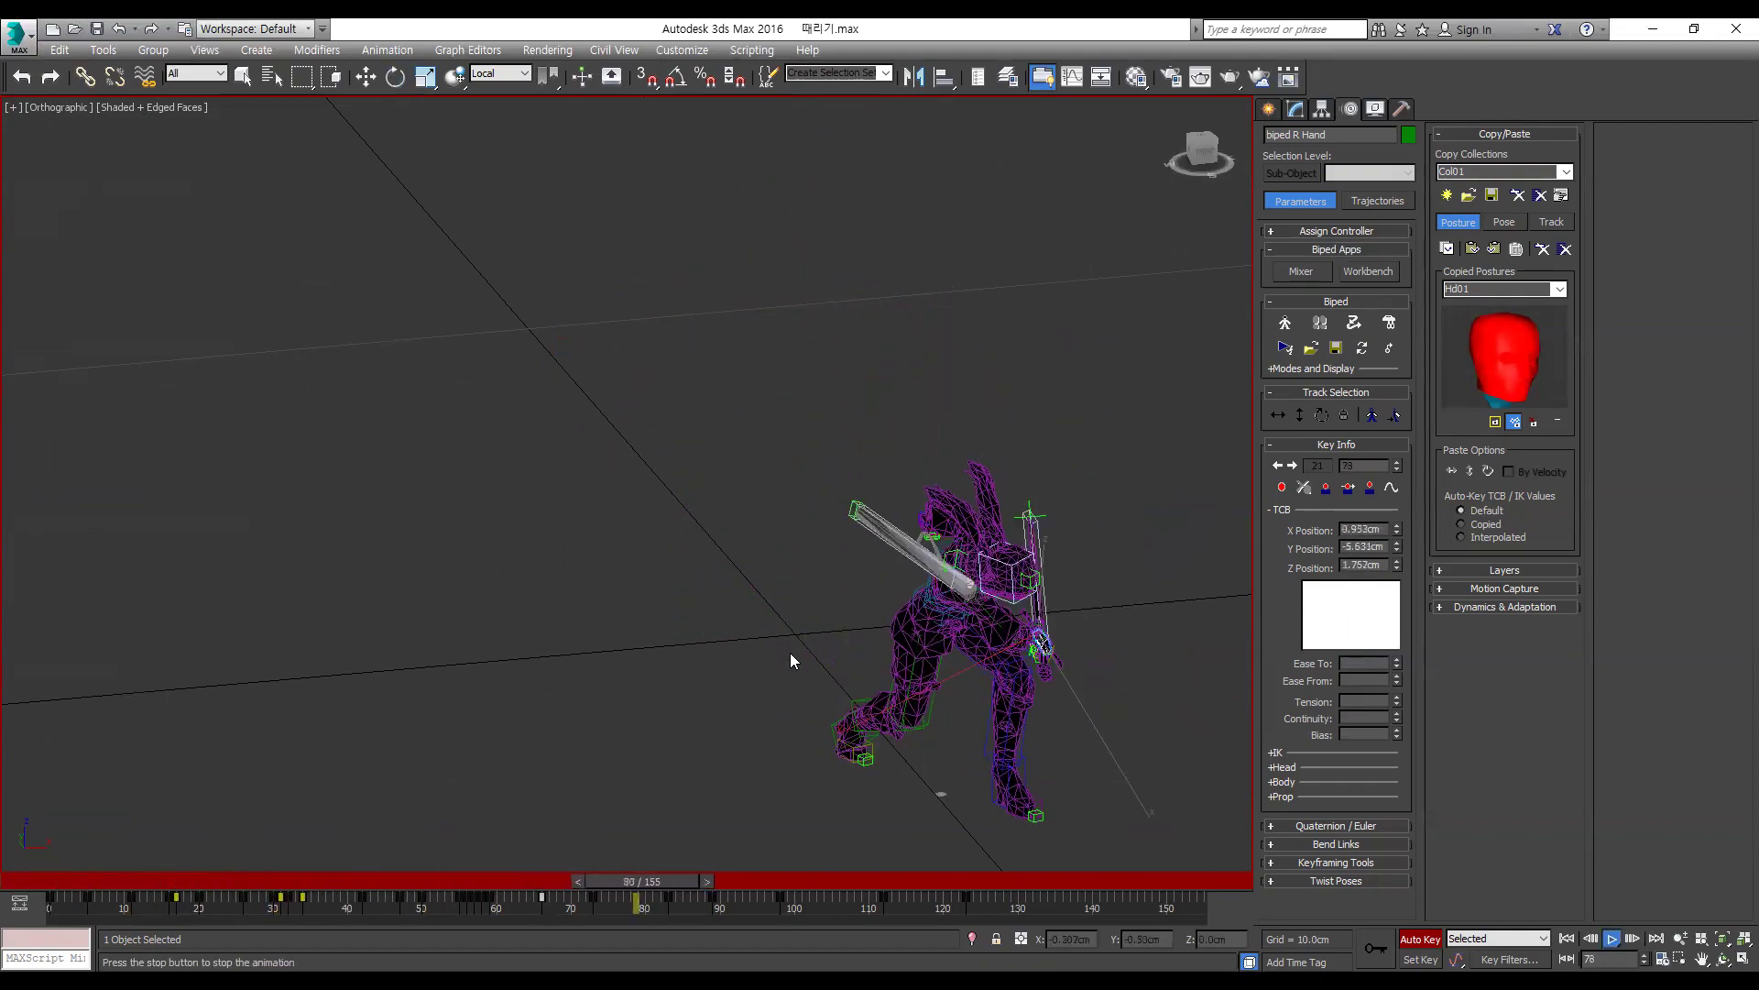
# Step: Select the left foot at frame 77 and examine both feet up close in the front view
pyautogui.moveTo(864, 871); pyautogui.dragTo(685, 817)
pyautogui.press('e')
pyautogui.click(877, 739)
pyautogui.press('e')
pyautogui.click(1020, 768)
pyautogui.press('e')
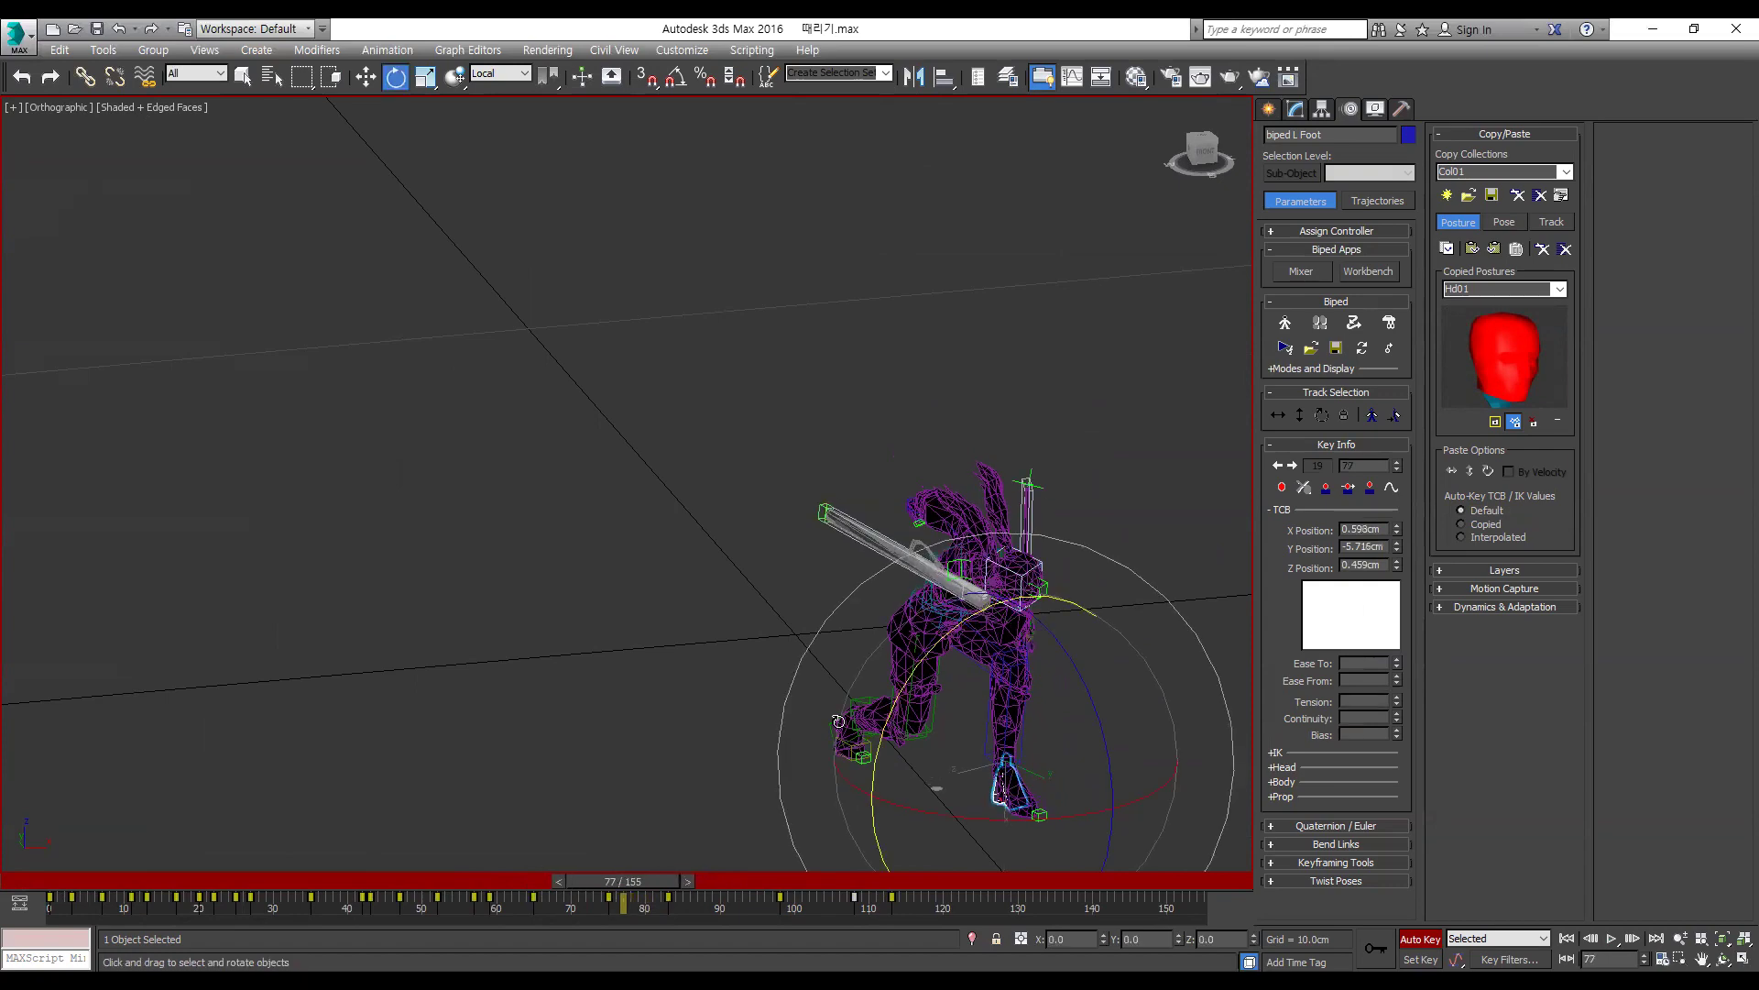
pyautogui.press('f')
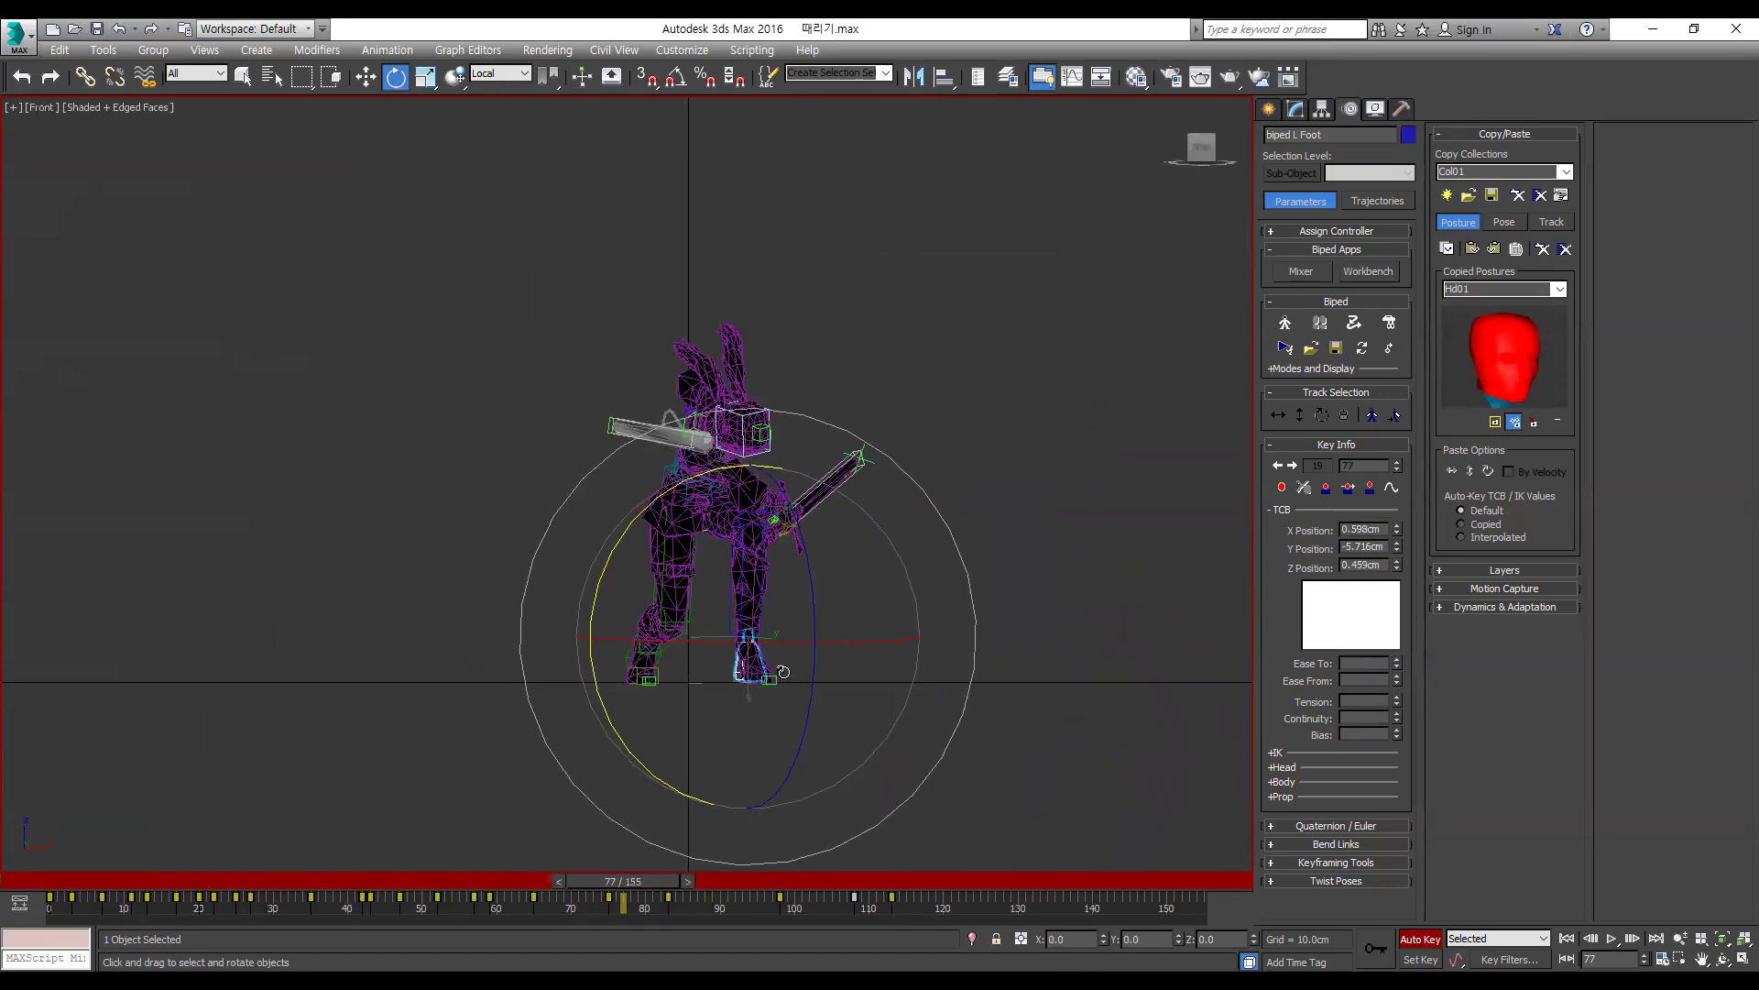
pyautogui.scroll(5, 783, 672)
pyautogui.moveTo(672, 598); pyautogui.dragTo(718, 608, button='middle')
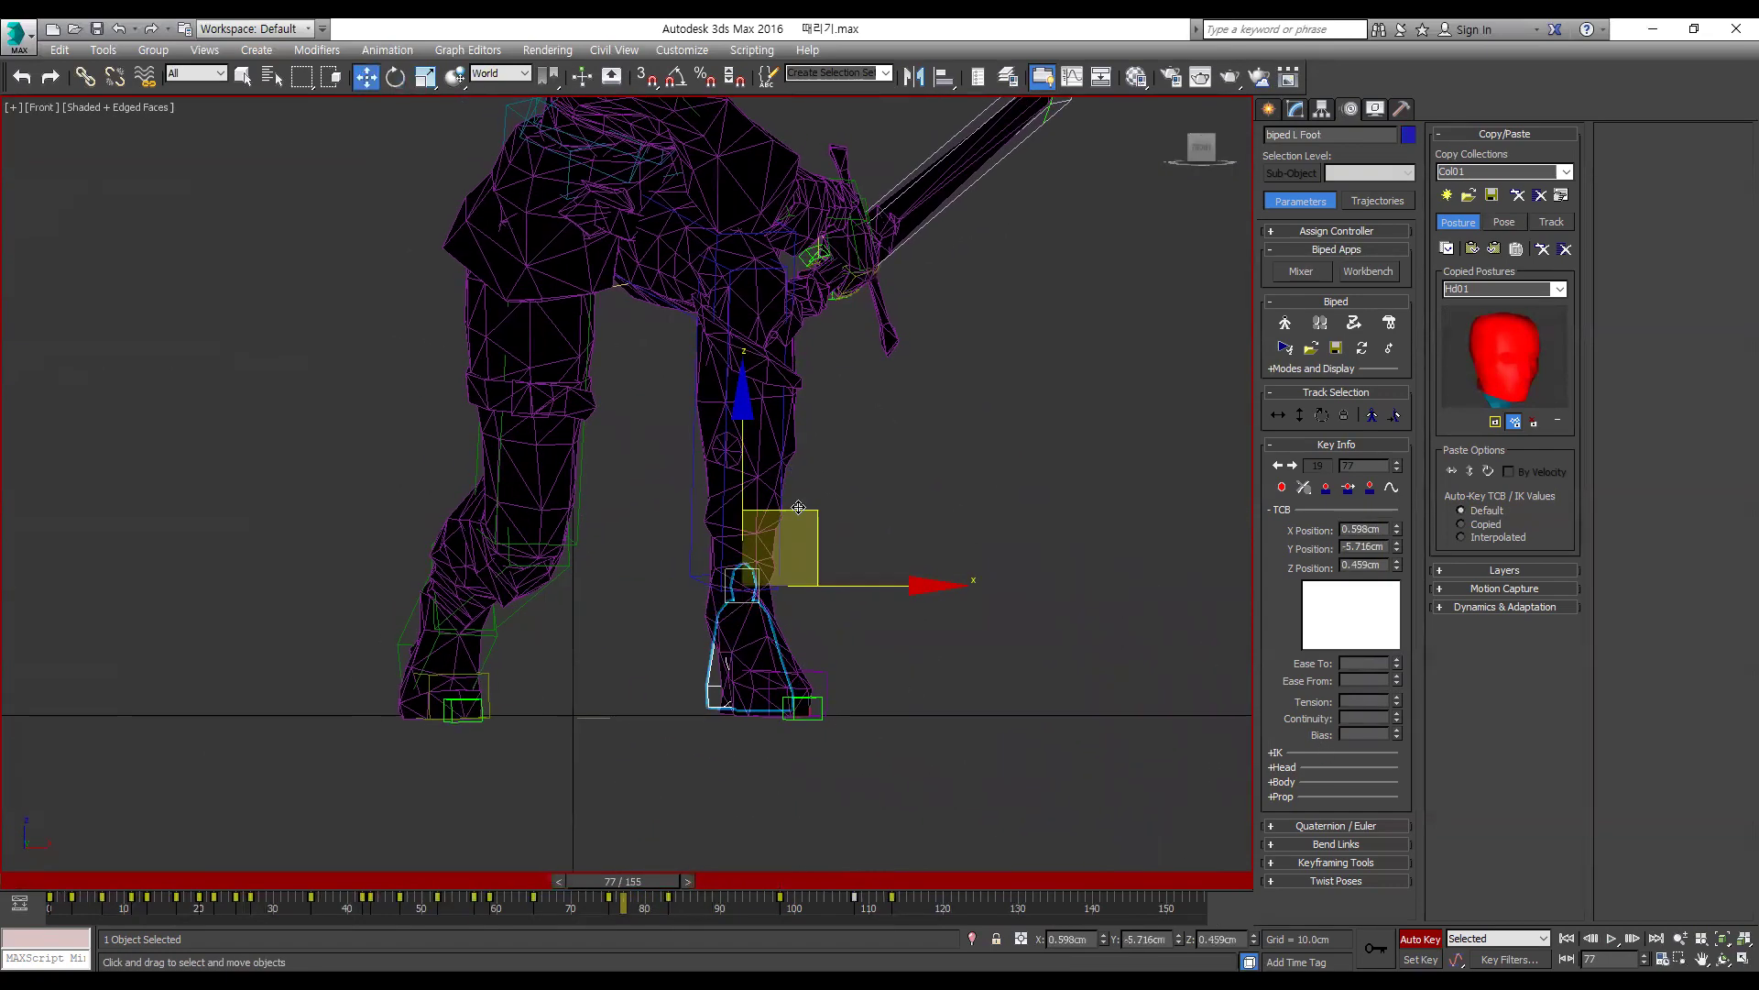
# Step: Select the body's horizontal track and examine its sideways motion from before frame 77 up to frame 83
pyautogui.click(1283, 418)
pyautogui.scroll(-4, 600, 582)
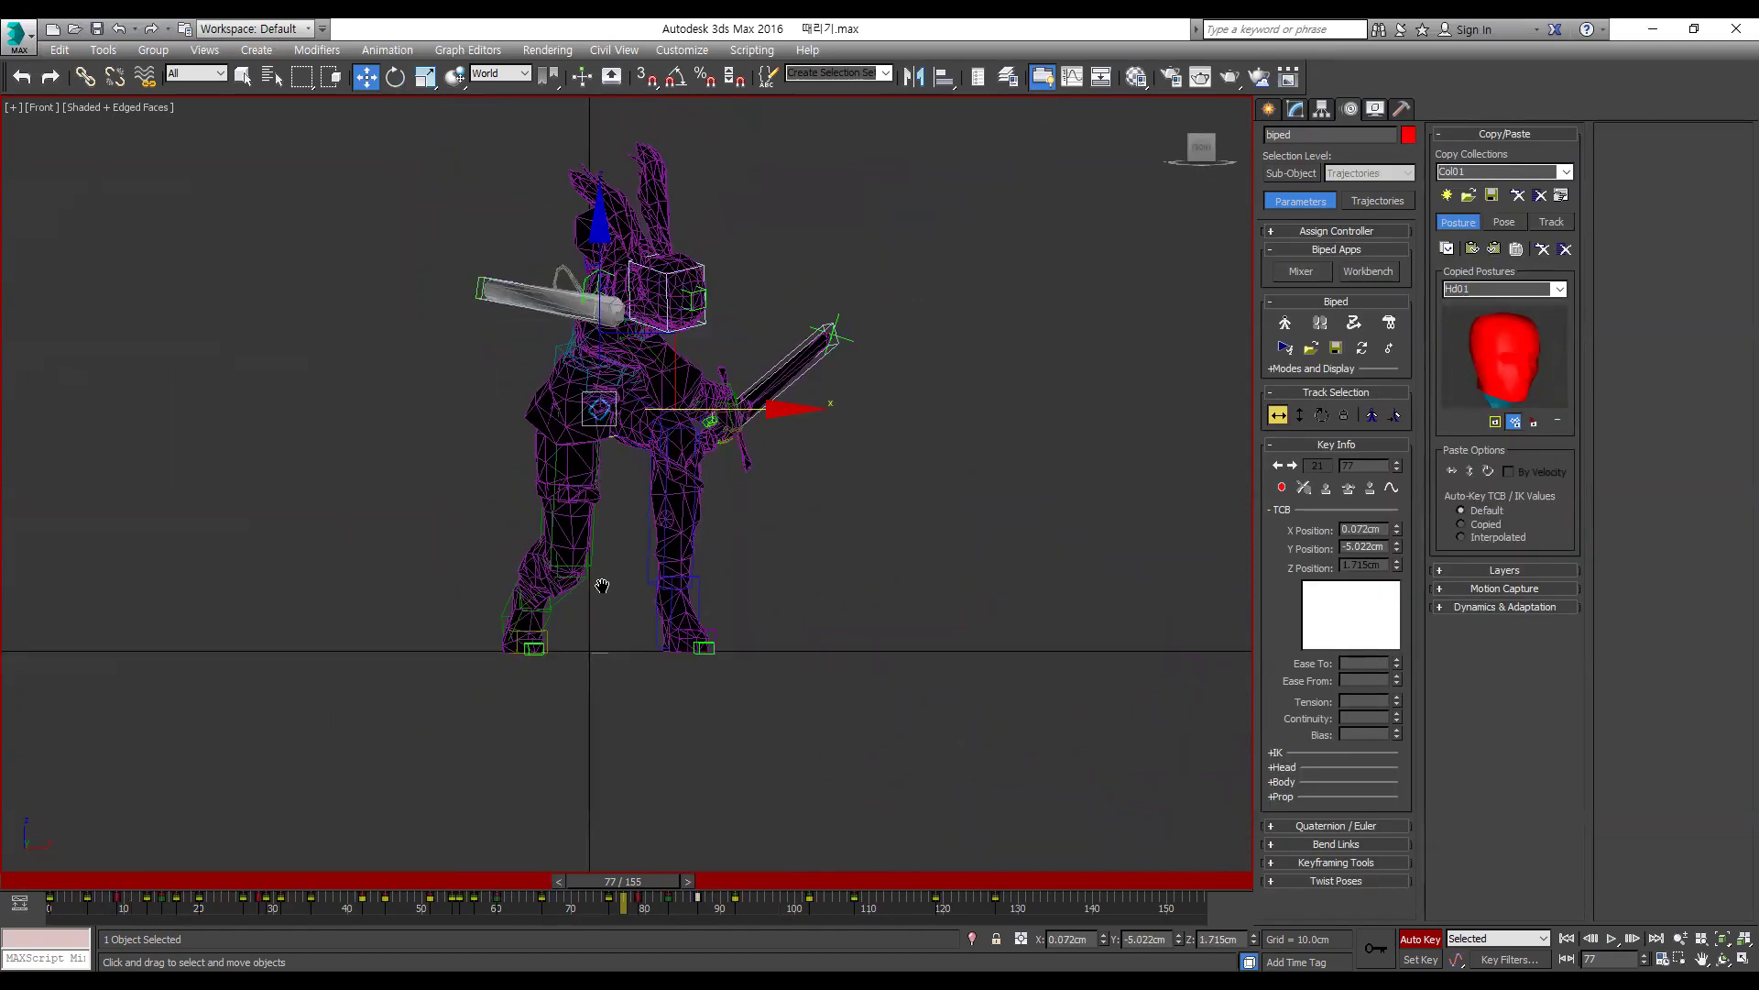
pyautogui.moveTo(601, 584); pyautogui.dragTo(597, 605, button='middle')
pyautogui.press(',')
pyautogui.press(',')
pyautogui.press(',')
pyautogui.press(',')
pyautogui.press(',')
pyautogui.press('.')
pyautogui.press('.')
pyautogui.press('.')
pyautogui.press('.')
pyautogui.press('.')
pyautogui.press('.')
pyautogui.press('.')
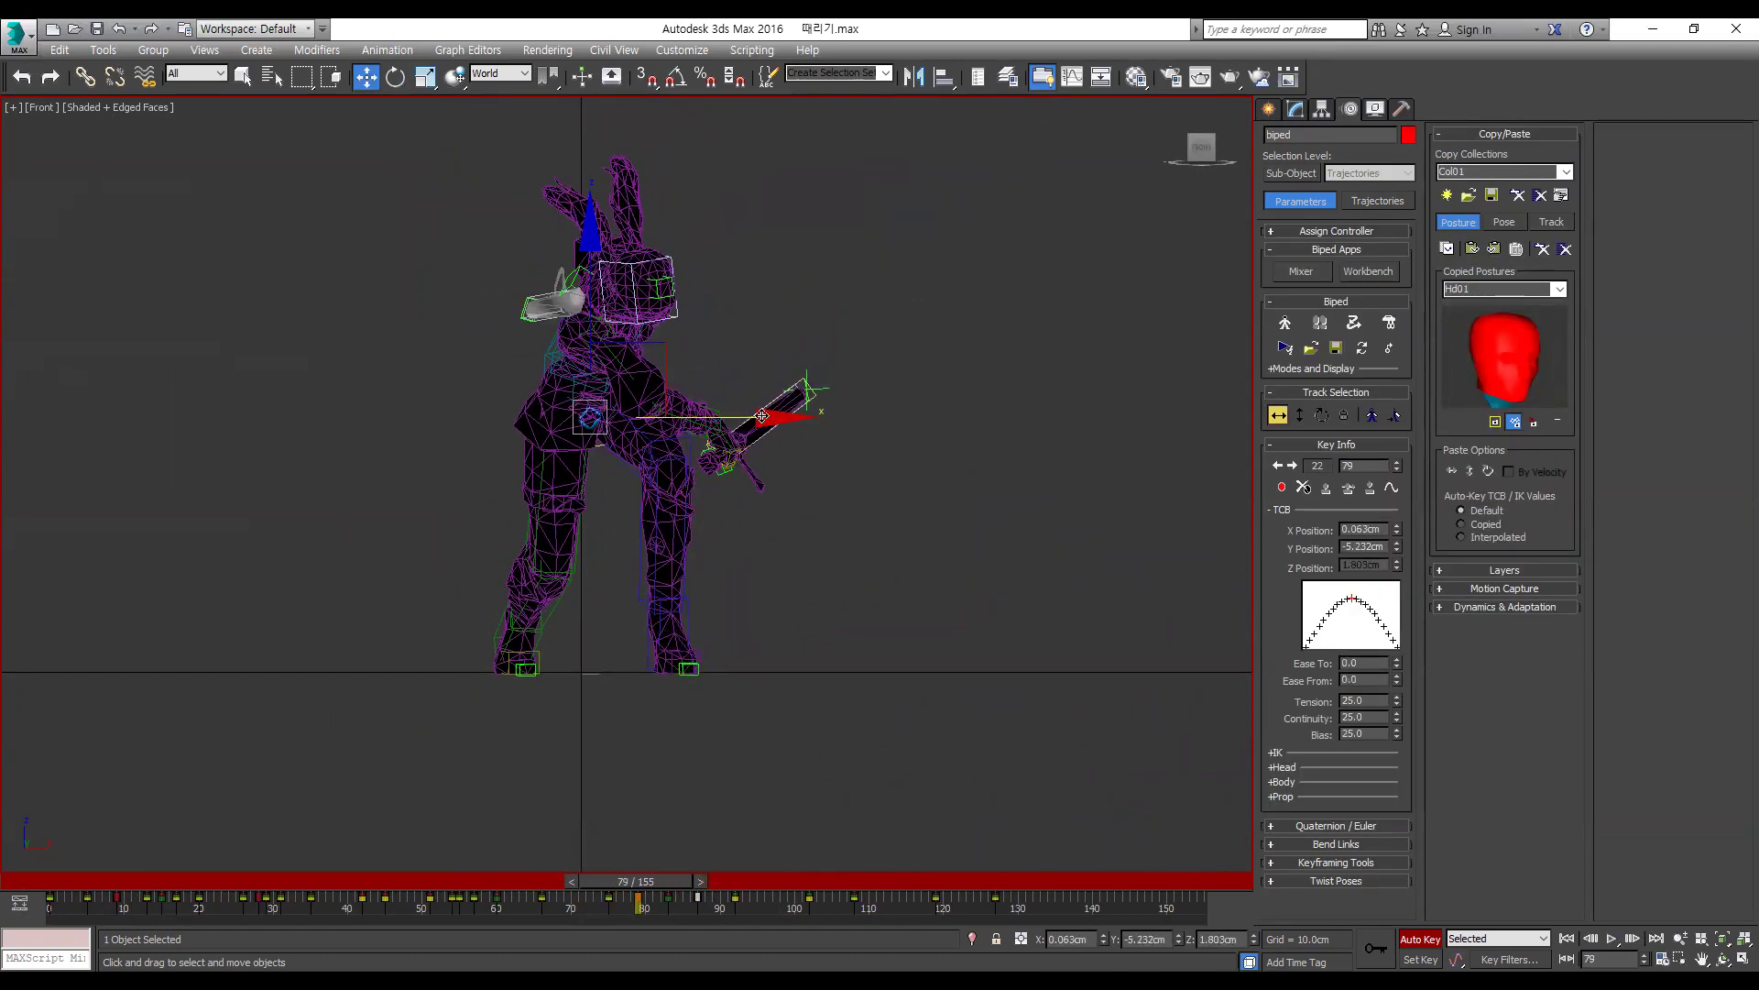
pyautogui.press('.')
pyautogui.hotkey('ctrl', 'z')
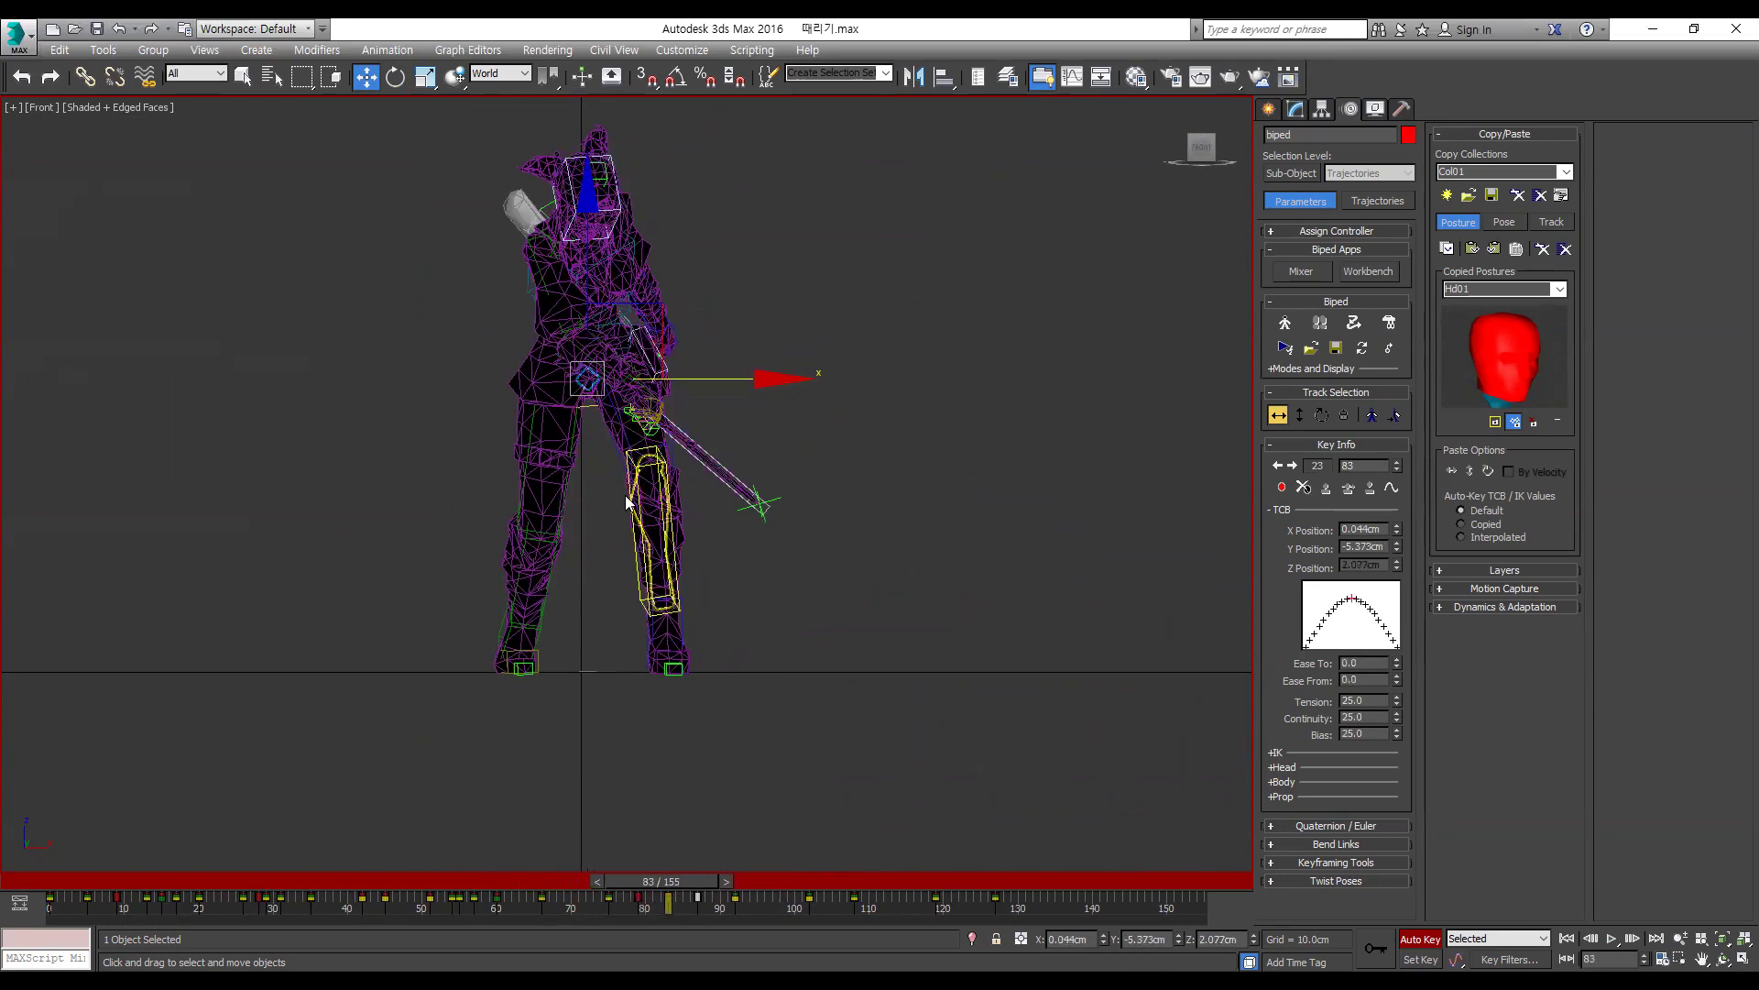
# Step: Select the right foot, add a key for it at frame 83 and check the pose up to frame 88
pyautogui.click(524, 656)
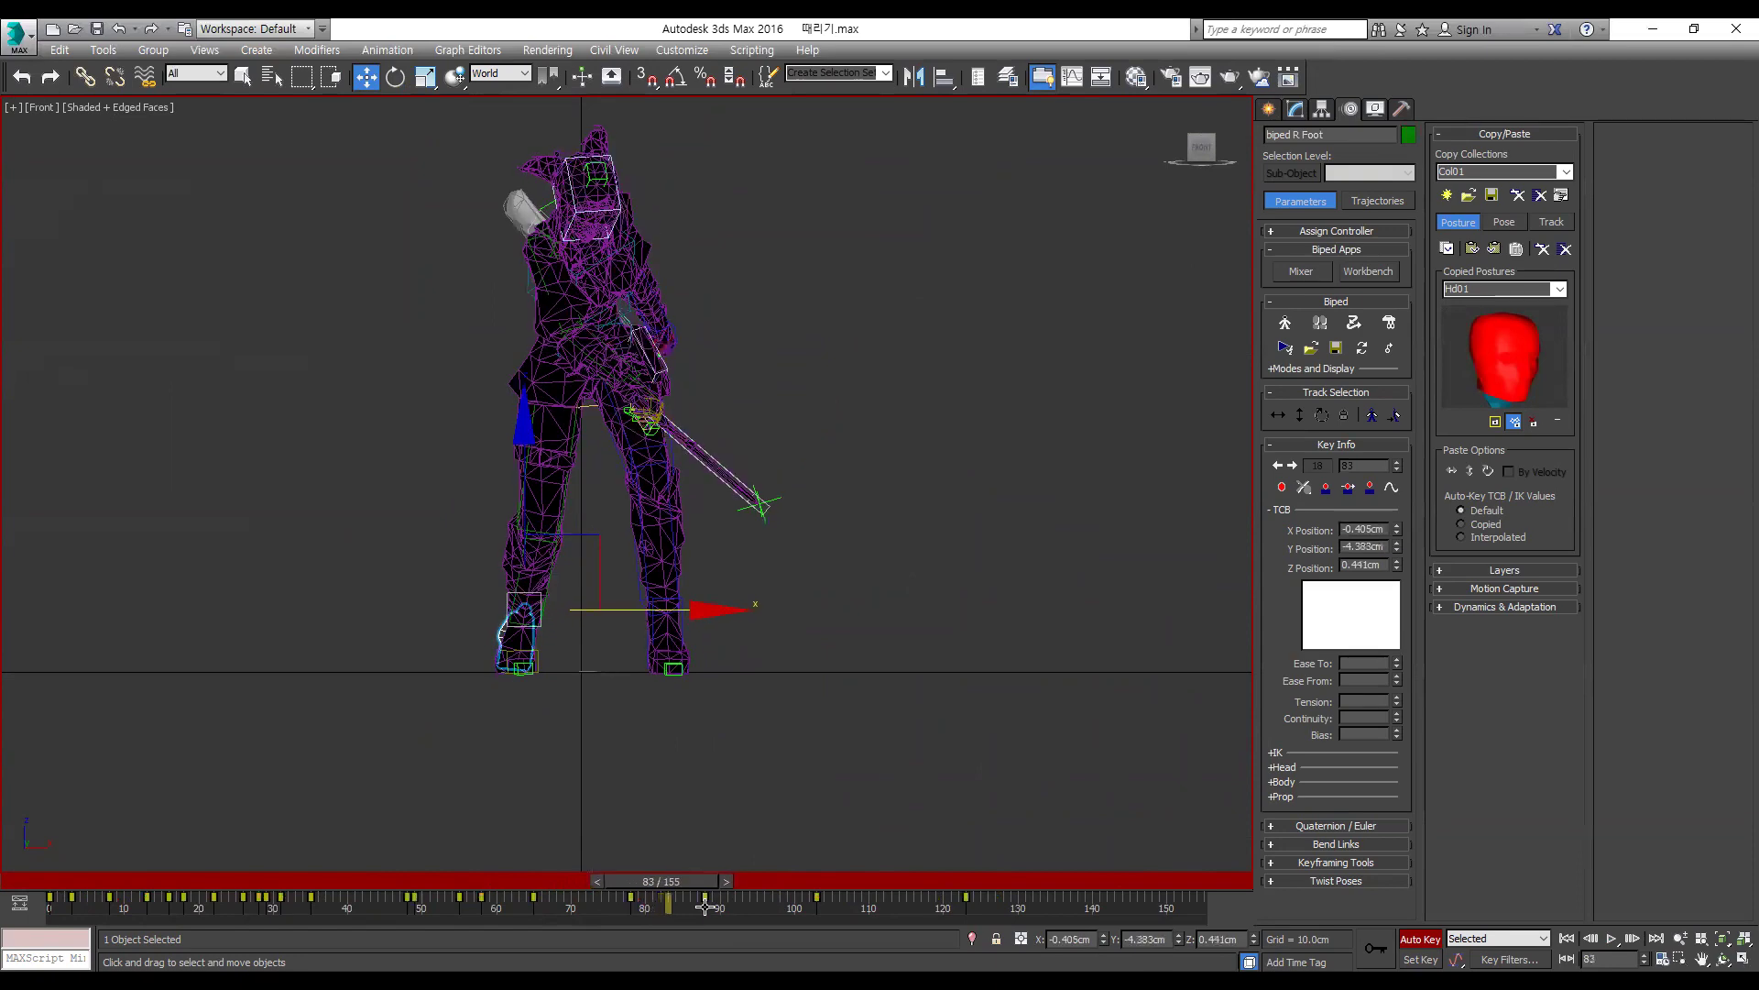
pyautogui.moveTo(704, 902); pyautogui.dragTo(668, 901)
pyautogui.press(',')
pyautogui.press('.')
pyautogui.press('.')
pyautogui.press('.')
pyautogui.press('.')
pyautogui.press('.')
pyautogui.press('.')
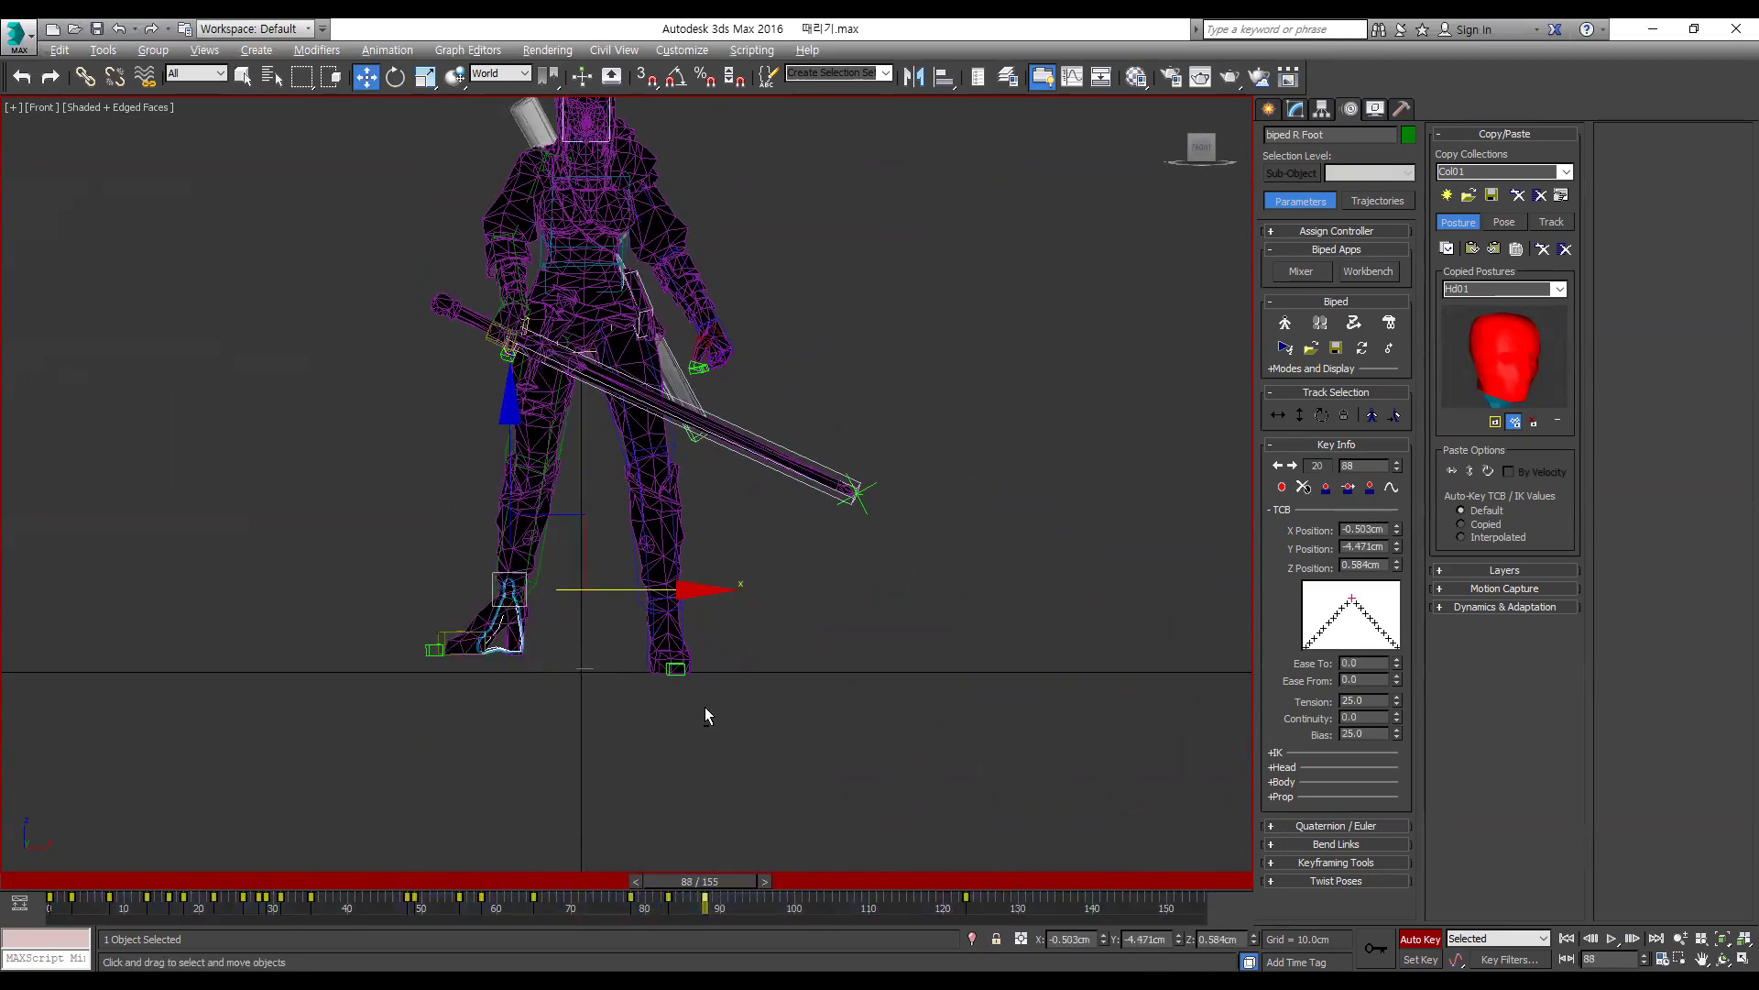
# Step: Examine the right foot's motion frame by frame around frame 88
pyautogui.keyDown('alt'); pyautogui.moveTo(706, 711); pyautogui.dragTo(738, 819, button='middle'); pyautogui.keyUp('alt')
pyautogui.press(',')
pyautogui.press(',')
pyautogui.press(',')
pyautogui.press(',')
pyautogui.press(',')
pyautogui.press(',')
pyautogui.press(',')
pyautogui.press(',')
pyautogui.press('.')
pyautogui.press('.')
pyautogui.press('.')
pyautogui.press('.')
pyautogui.press('.')
pyautogui.press('.')
pyautogui.press('.')
pyautogui.press('.')
pyautogui.press('.')
pyautogui.press('.')
pyautogui.press('.')
pyautogui.press('.')
pyautogui.press('.')
pyautogui.press('.')
pyautogui.press(',')
pyautogui.press(',')
pyautogui.press(',')
pyautogui.press(',')
pyautogui.press(',')
pyautogui.press(',')
pyautogui.press(',')
pyautogui.press(',')
pyautogui.press(',')
pyautogui.press(',')
pyautogui.press(',')
pyautogui.press(',')
pyautogui.press(',')
pyautogui.press(',')
pyautogui.press(',')
pyautogui.press(',')
pyautogui.press(',')
pyautogui.press(',')
pyautogui.press(',')
pyautogui.press(',')
# Step: Play the right foot's motion in the left view, then return to frame 88
pyautogui.moveTo(613, 884); pyautogui.dragTo(719, 899)
pyautogui.press('l')
pyautogui.press('/')
pyautogui.press('/')
pyautogui.press('/')
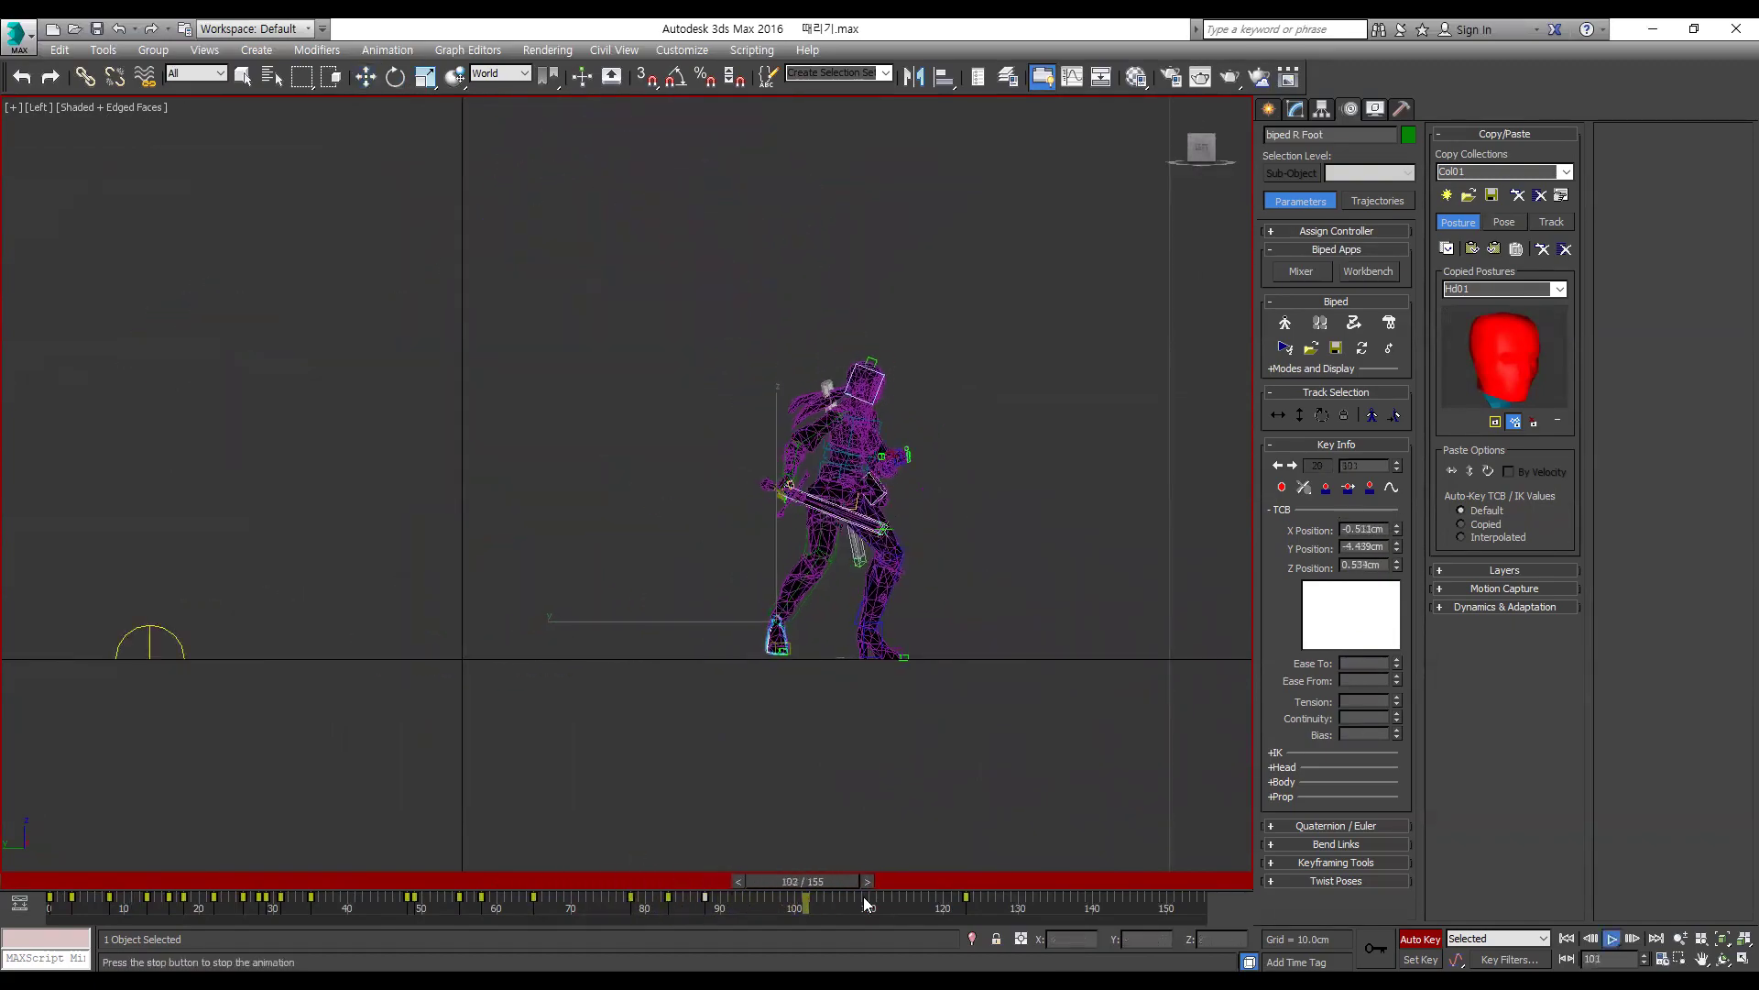
pyautogui.moveTo(675, 886)
pyautogui.mouseDown()
pyautogui.moveTo(726, 883)
pyautogui.moveTo(706, 884)
pyautogui.mouseUp()
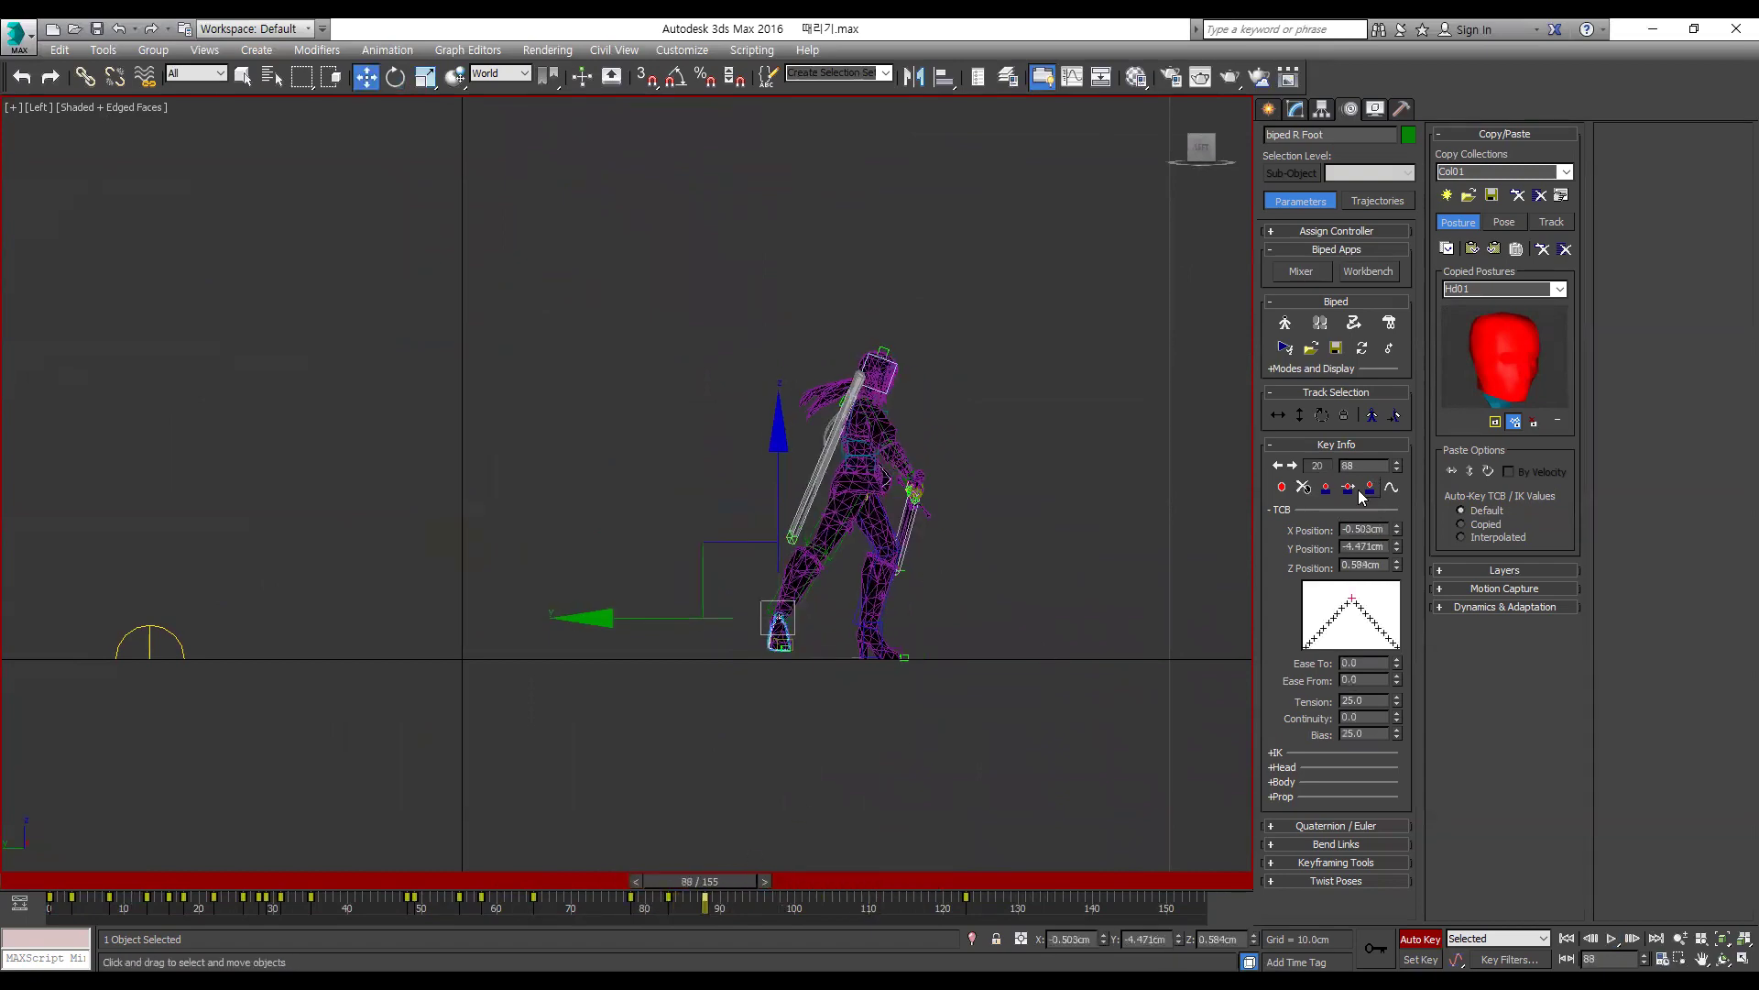
# Step: Go back to frame 83 and open the right foot's IK pivot selection
pyautogui.press(',')
pyautogui.press(',')
pyautogui.press(',')
pyautogui.press(',')
pyautogui.press(',')
pyautogui.press(',')
pyautogui.press(',')
pyautogui.scroll(4, 1012, 711)
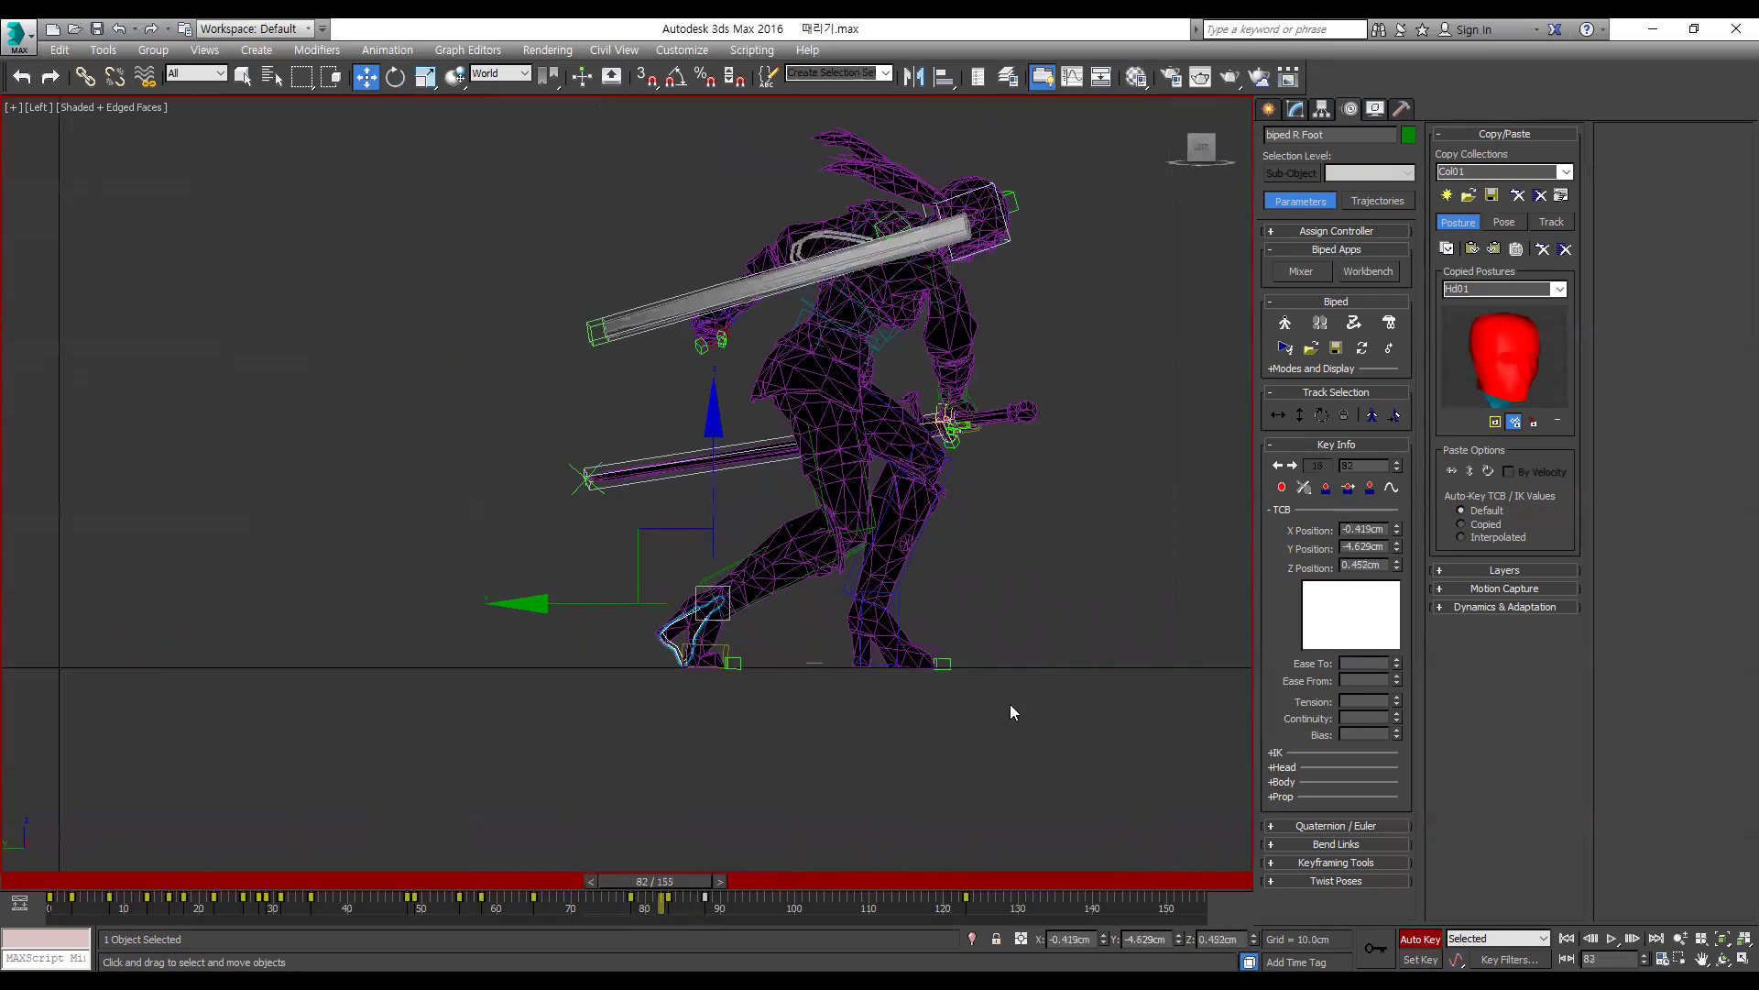
pyautogui.press('.')
pyautogui.click(1339, 749)
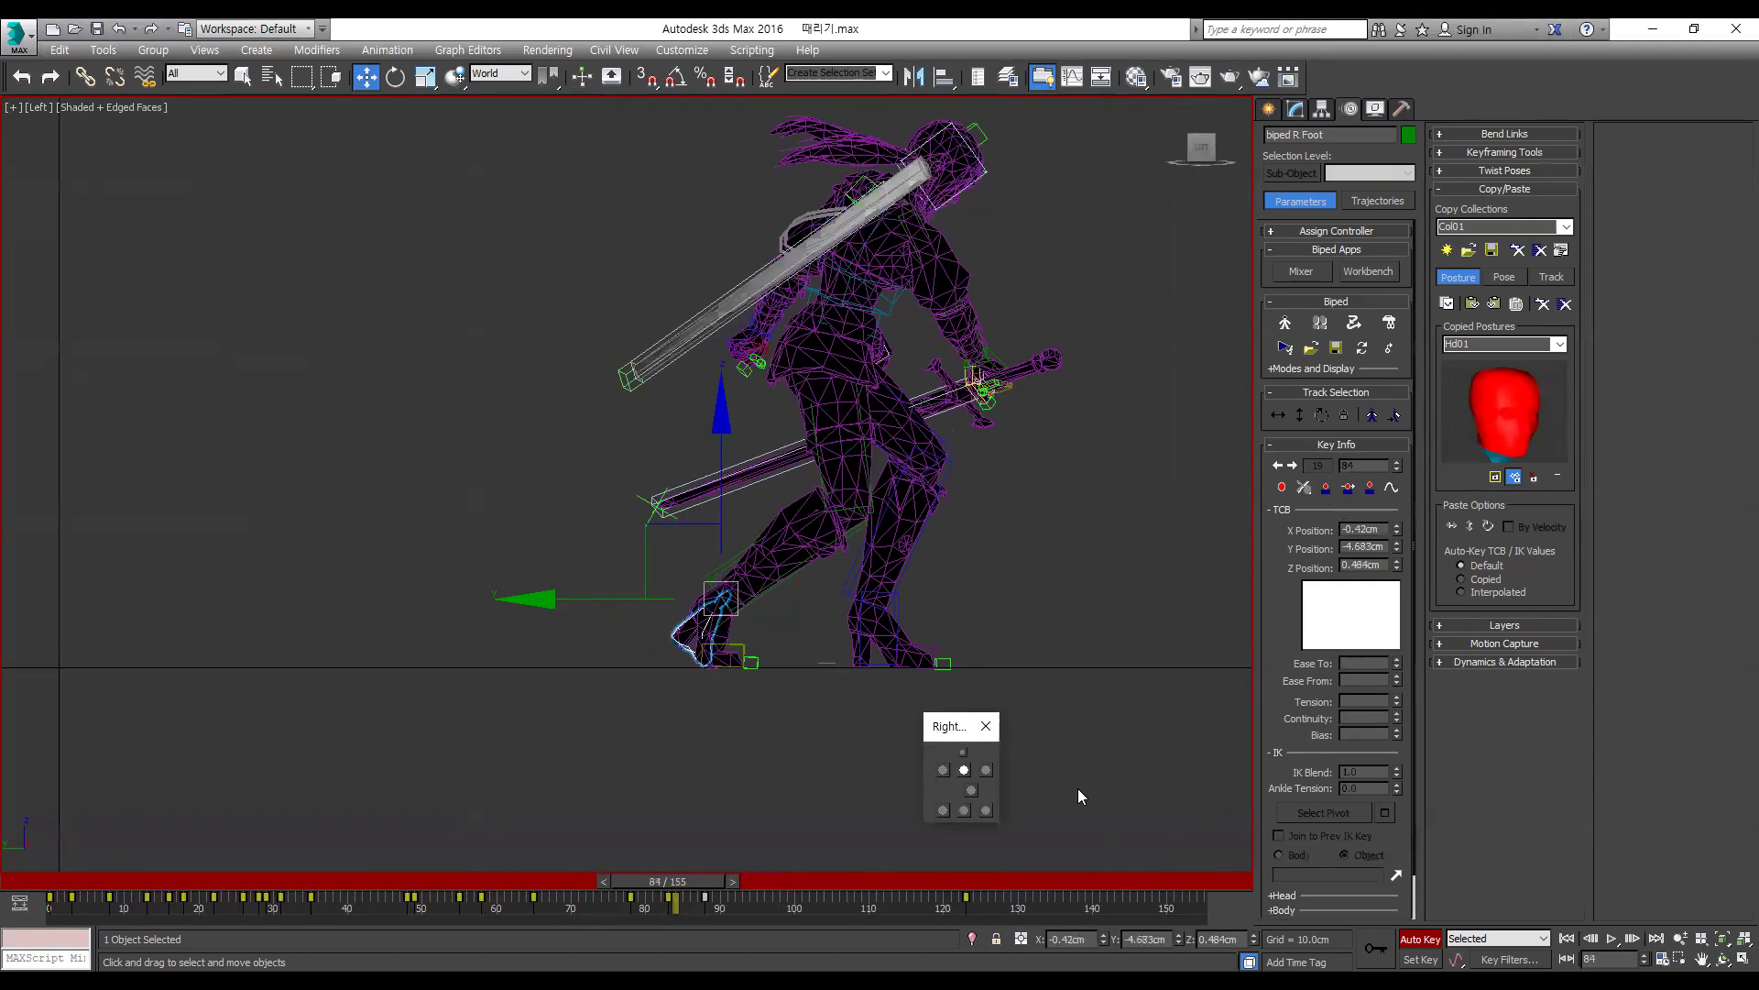
# Step: Step through the right foot's motion around frames 84 to 88 in the left view and play it
pyautogui.press('.')
pyautogui.press('.')
pyautogui.press('.')
pyautogui.press(',')
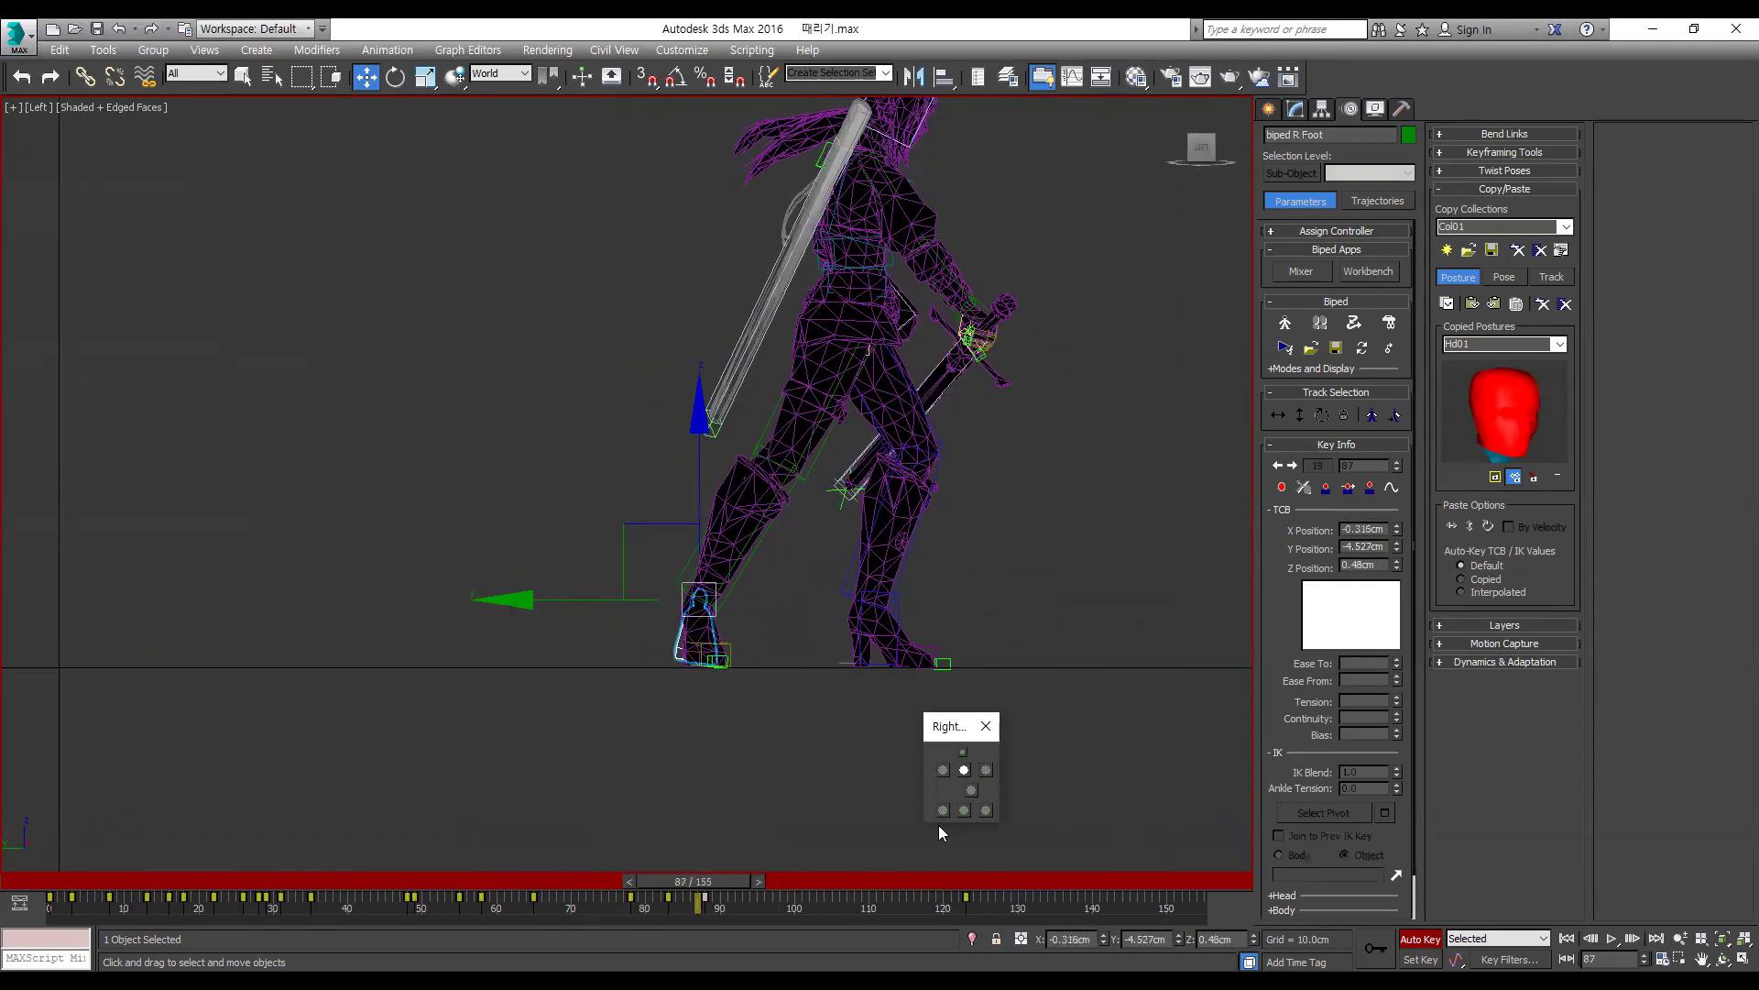
pyautogui.press('.')
pyautogui.press('.')
pyautogui.press('.')
pyautogui.press(',')
pyautogui.press(',')
pyautogui.press(',')
pyautogui.press(',')
pyautogui.press(',')
pyautogui.press(',')
pyautogui.press(',')
pyautogui.press(',')
pyautogui.press(',')
pyautogui.press('/')
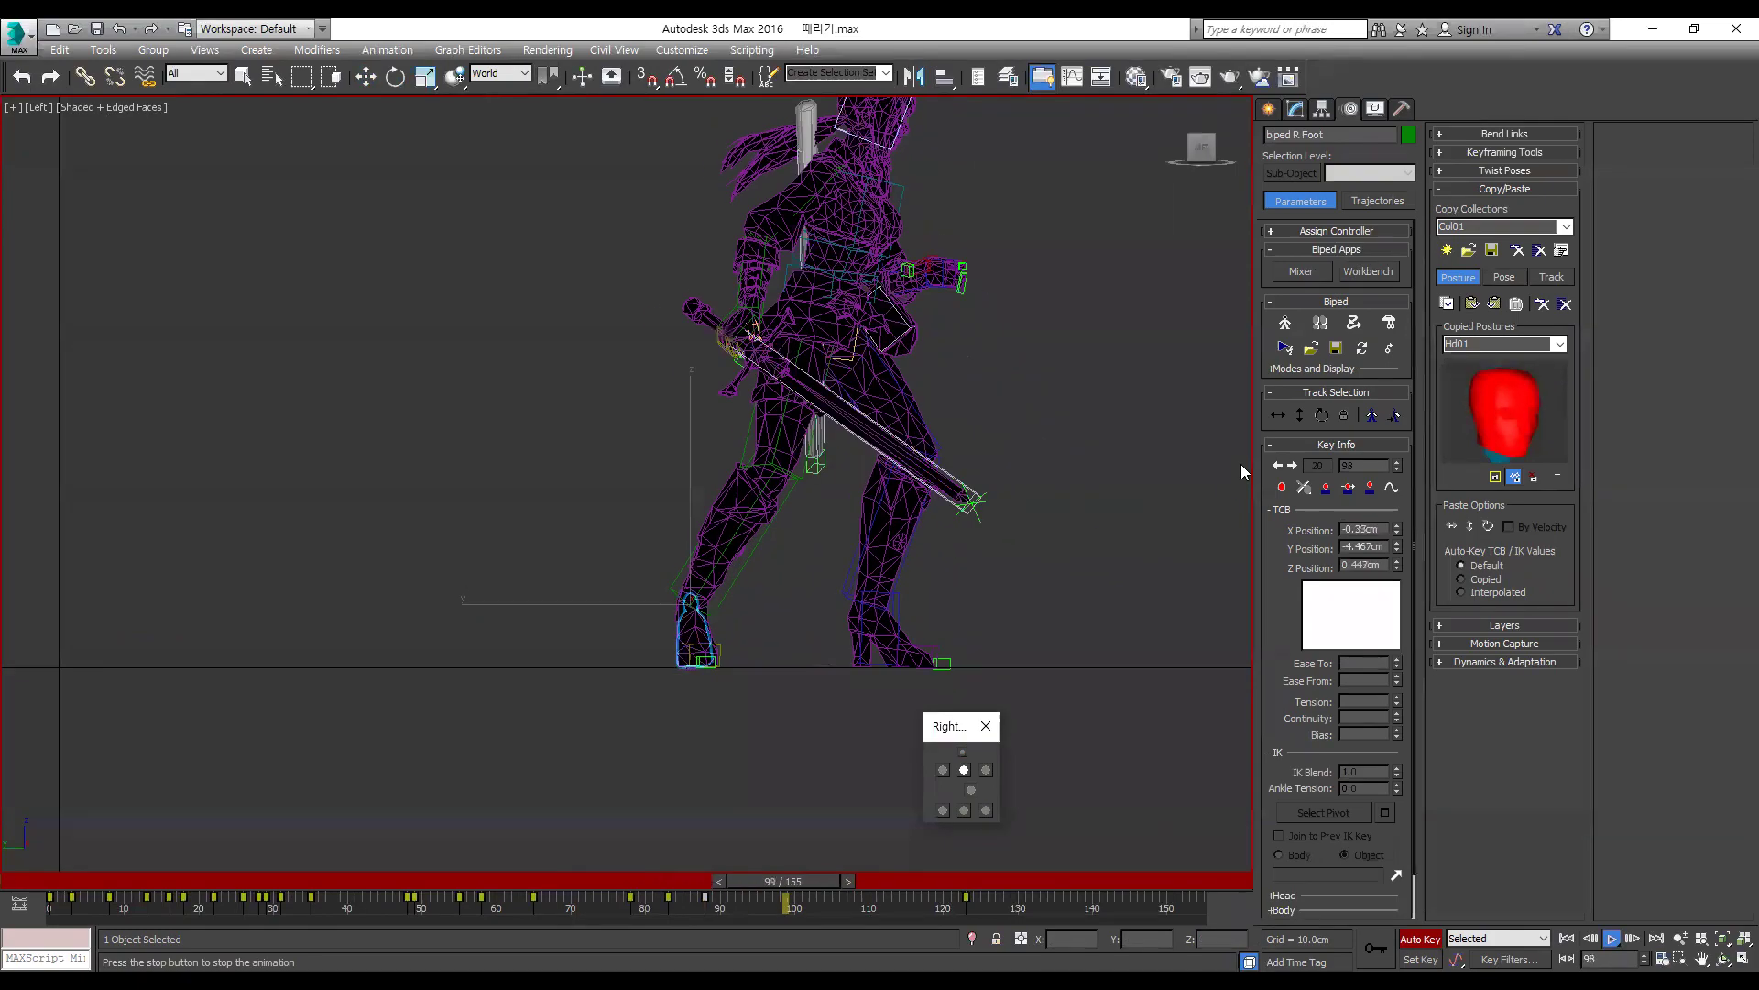
pyautogui.press('/')
# Step: Select the body's vertical track and examine its motion around frames 86 to 90 from the side and at an angle
pyautogui.moveTo(620, 885); pyautogui.dragTo(735, 894)
pyautogui.click(1300, 415)
pyautogui.press(',')
pyautogui.press(',')
pyautogui.press(',')
pyautogui.press(',')
pyautogui.press(',')
pyautogui.press(',')
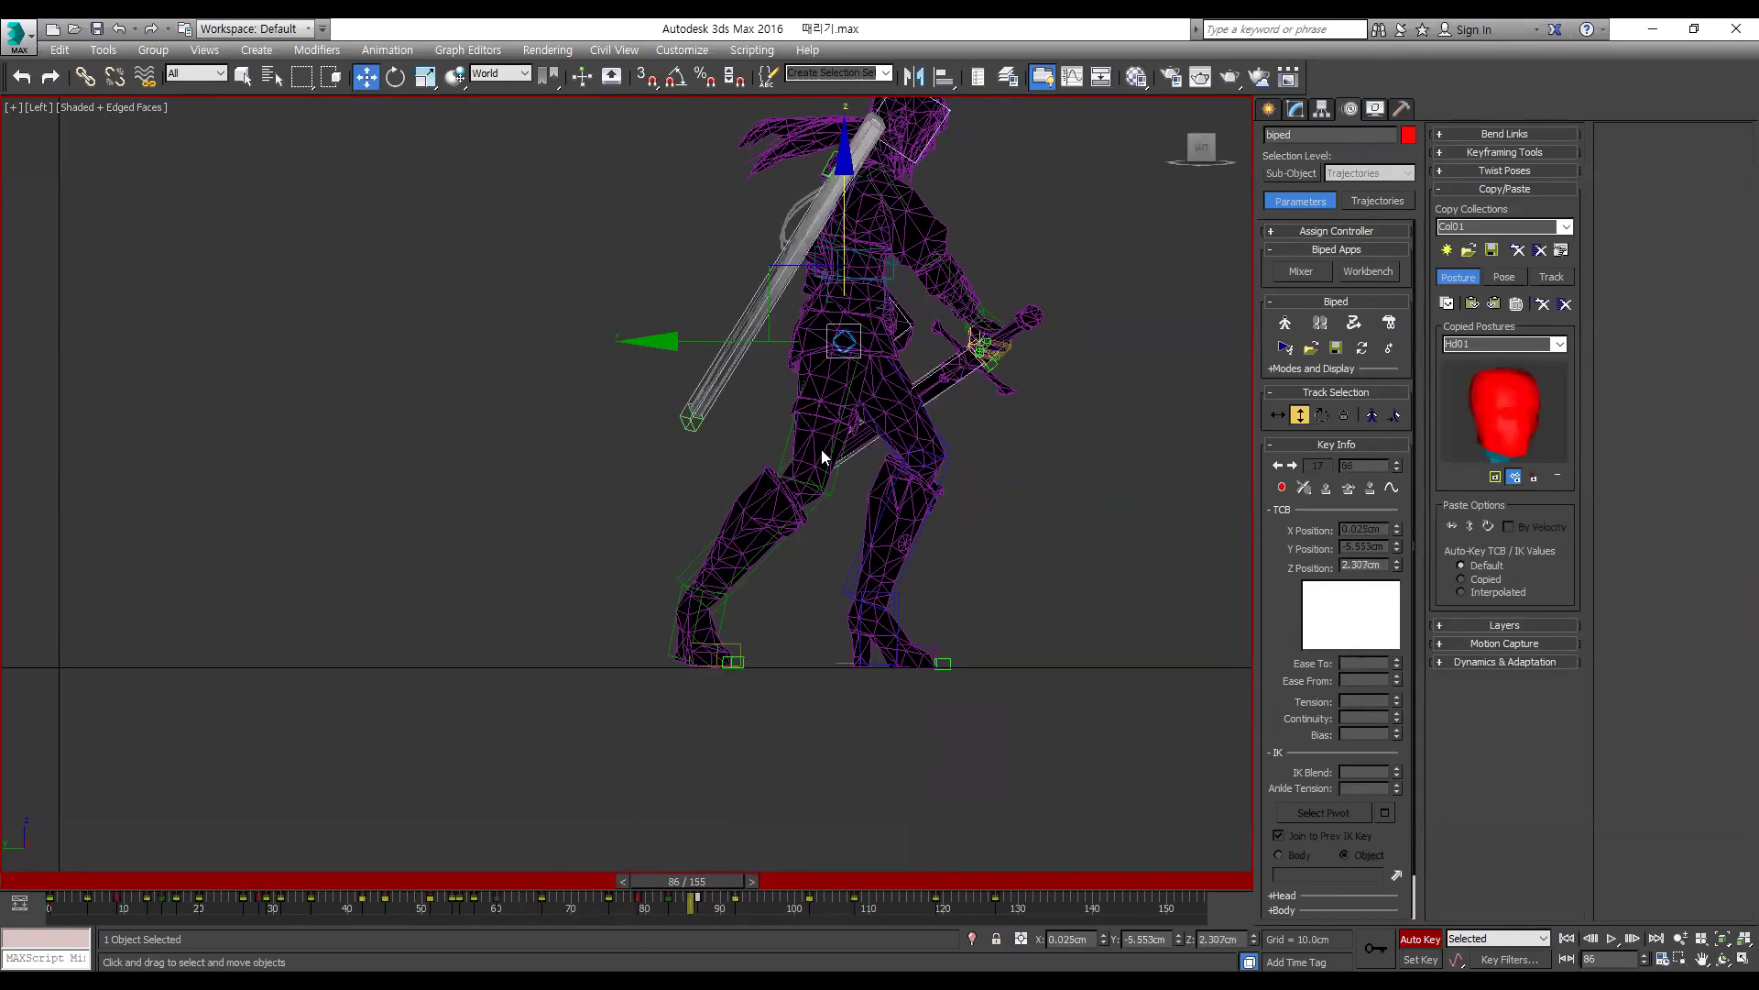
pyautogui.keyDown('alt'); pyautogui.moveTo(946, 571); pyautogui.dragTo(713, 575, button='middle'); pyautogui.keyUp('alt')
pyautogui.press('.')
pyautogui.press('.')
pyautogui.press('.')
pyautogui.press('.')
pyautogui.press('.')
pyautogui.press('.')
pyautogui.press('.')
pyautogui.press('.')
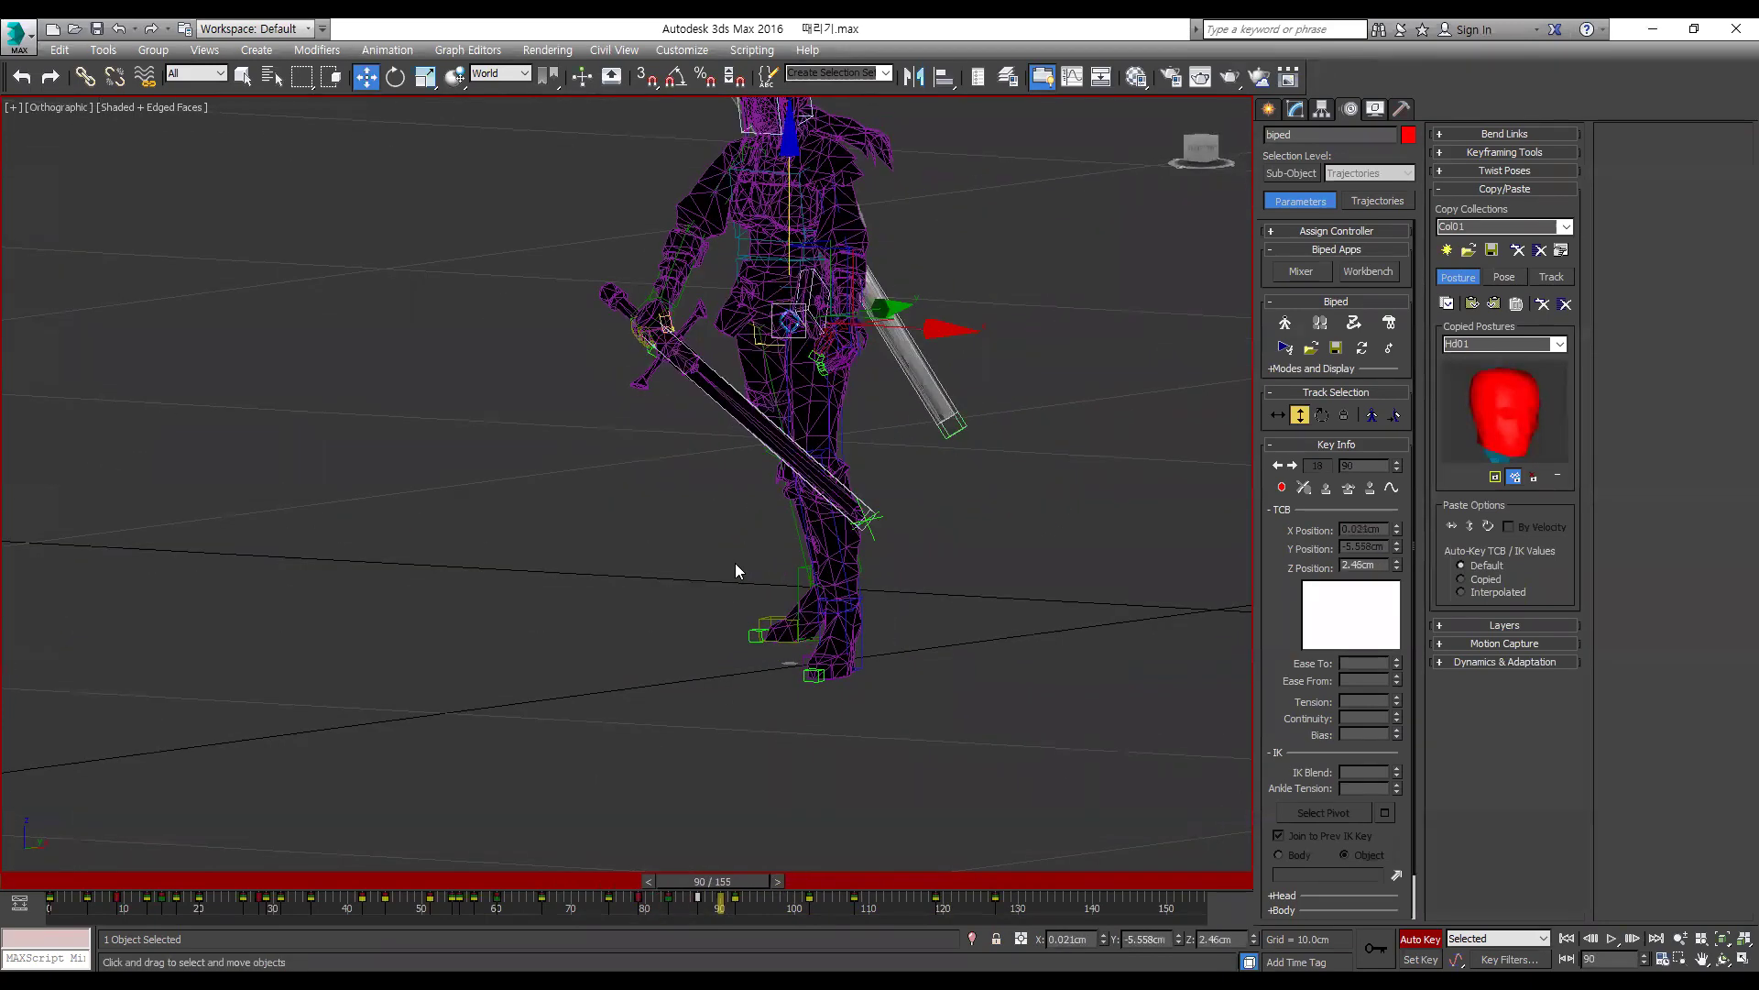
# Step: Examine the body's vertical motion in the front view, stepping back from frame 87 and forward again
pyautogui.press('f')
pyautogui.press(',')
pyautogui.press(',')
pyautogui.press(',')
pyautogui.press(',')
pyautogui.press(',')
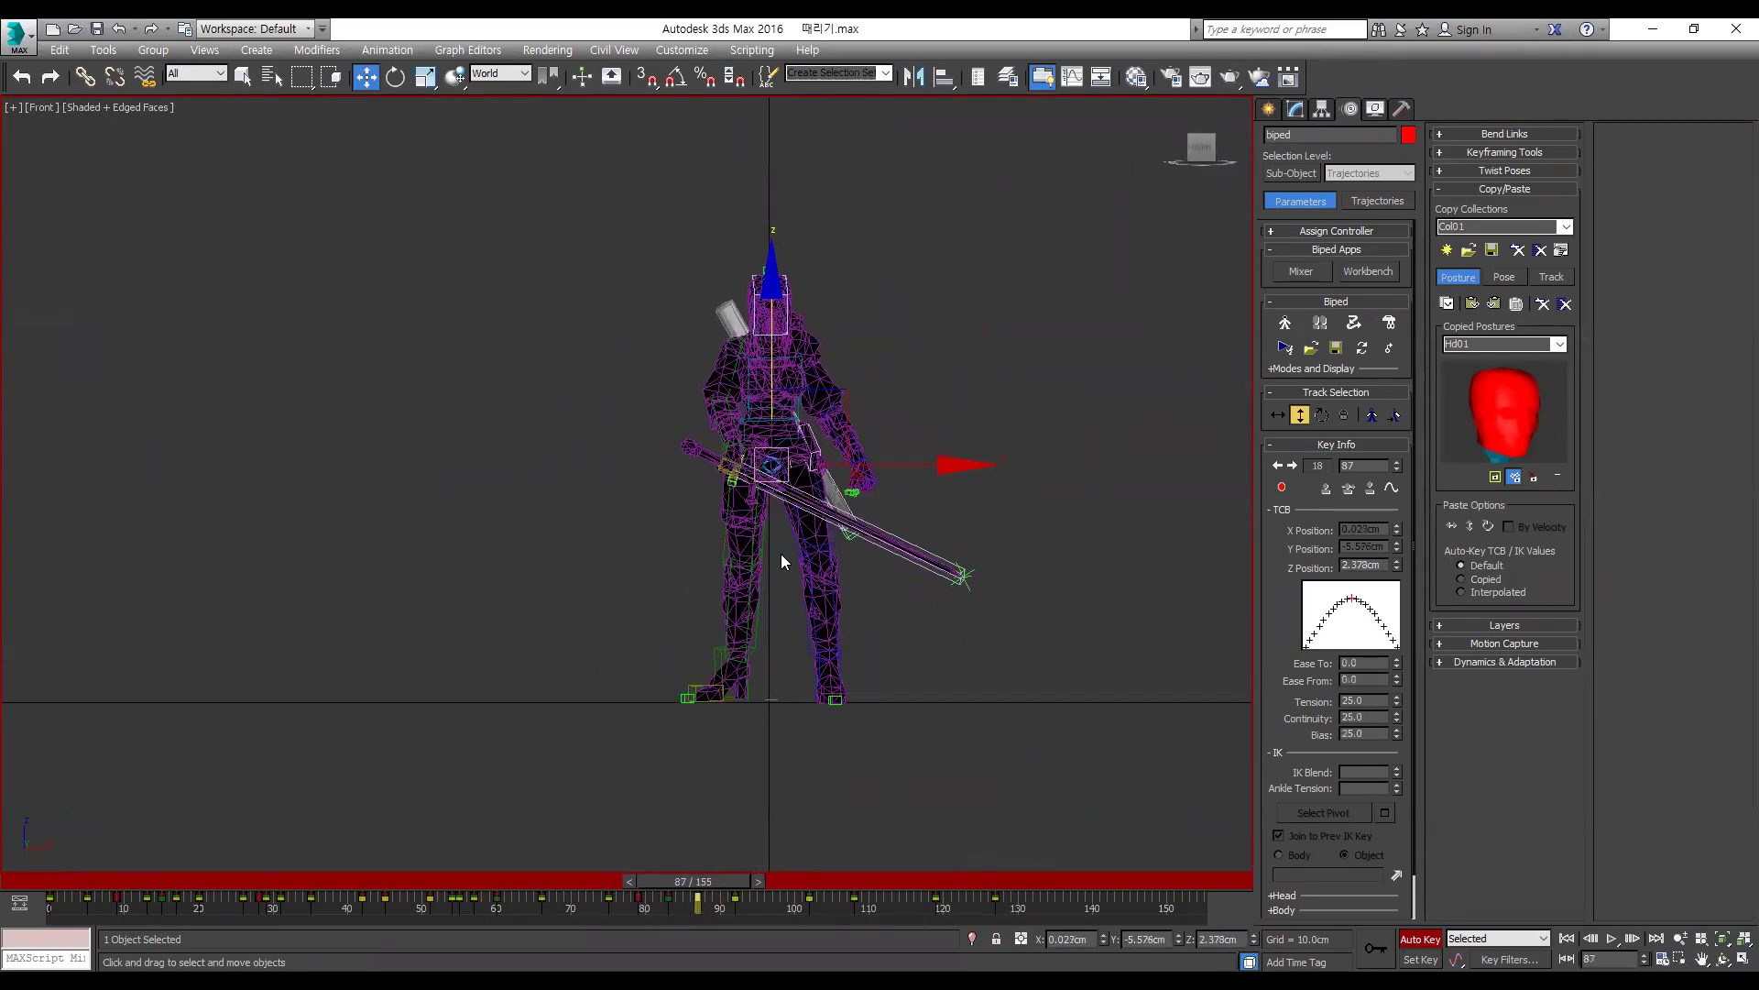
pyautogui.press(',')
pyautogui.press(',')
pyautogui.press(',')
pyautogui.press(',')
pyautogui.press(',')
pyautogui.press('.')
pyautogui.press('.')
pyautogui.press('.')
pyautogui.press('.')
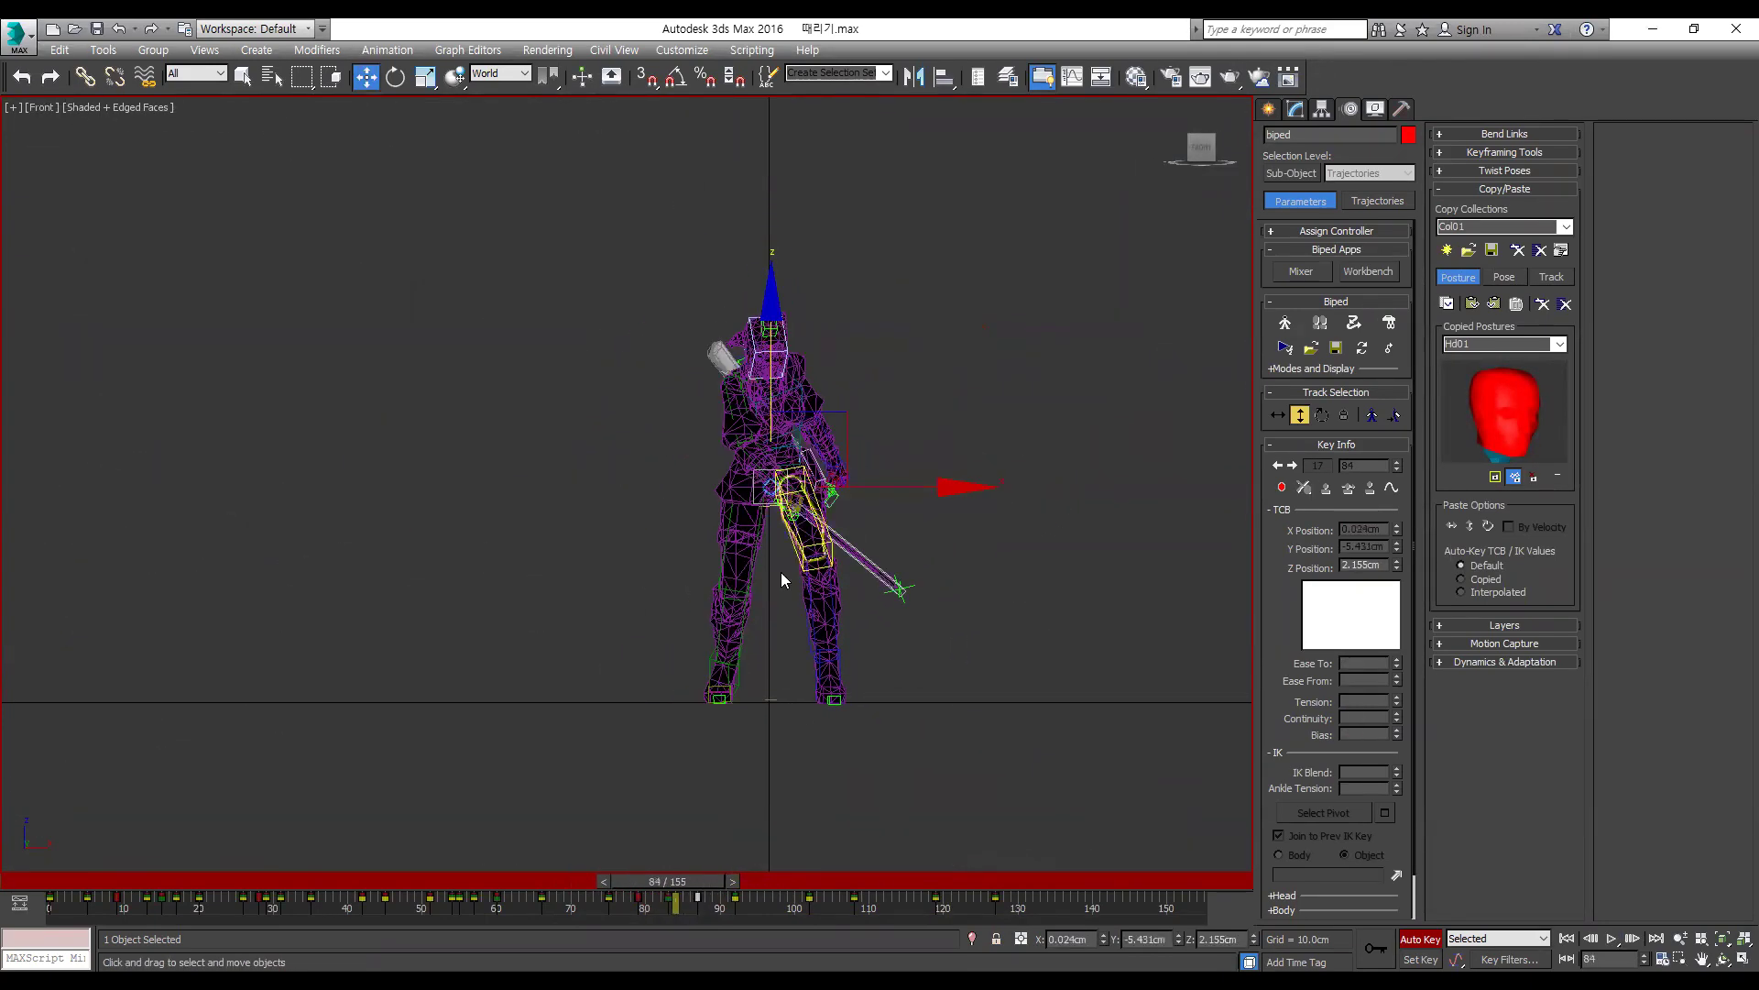
# Step: Play the motion after frame 84 in an angled view and return to that frame
pyautogui.keyDown('alt'); pyautogui.moveTo(796, 566); pyautogui.dragTo(847, 637, button='middle'); pyautogui.keyUp('alt')
pyautogui.press('.')
pyautogui.press('.')
pyautogui.press('.')
pyautogui.press('.')
pyautogui.press('.')
pyautogui.press('.')
pyautogui.press('.')
pyautogui.press('.')
pyautogui.press('.')
pyautogui.press('.')
pyautogui.press('.')
pyautogui.press('.')
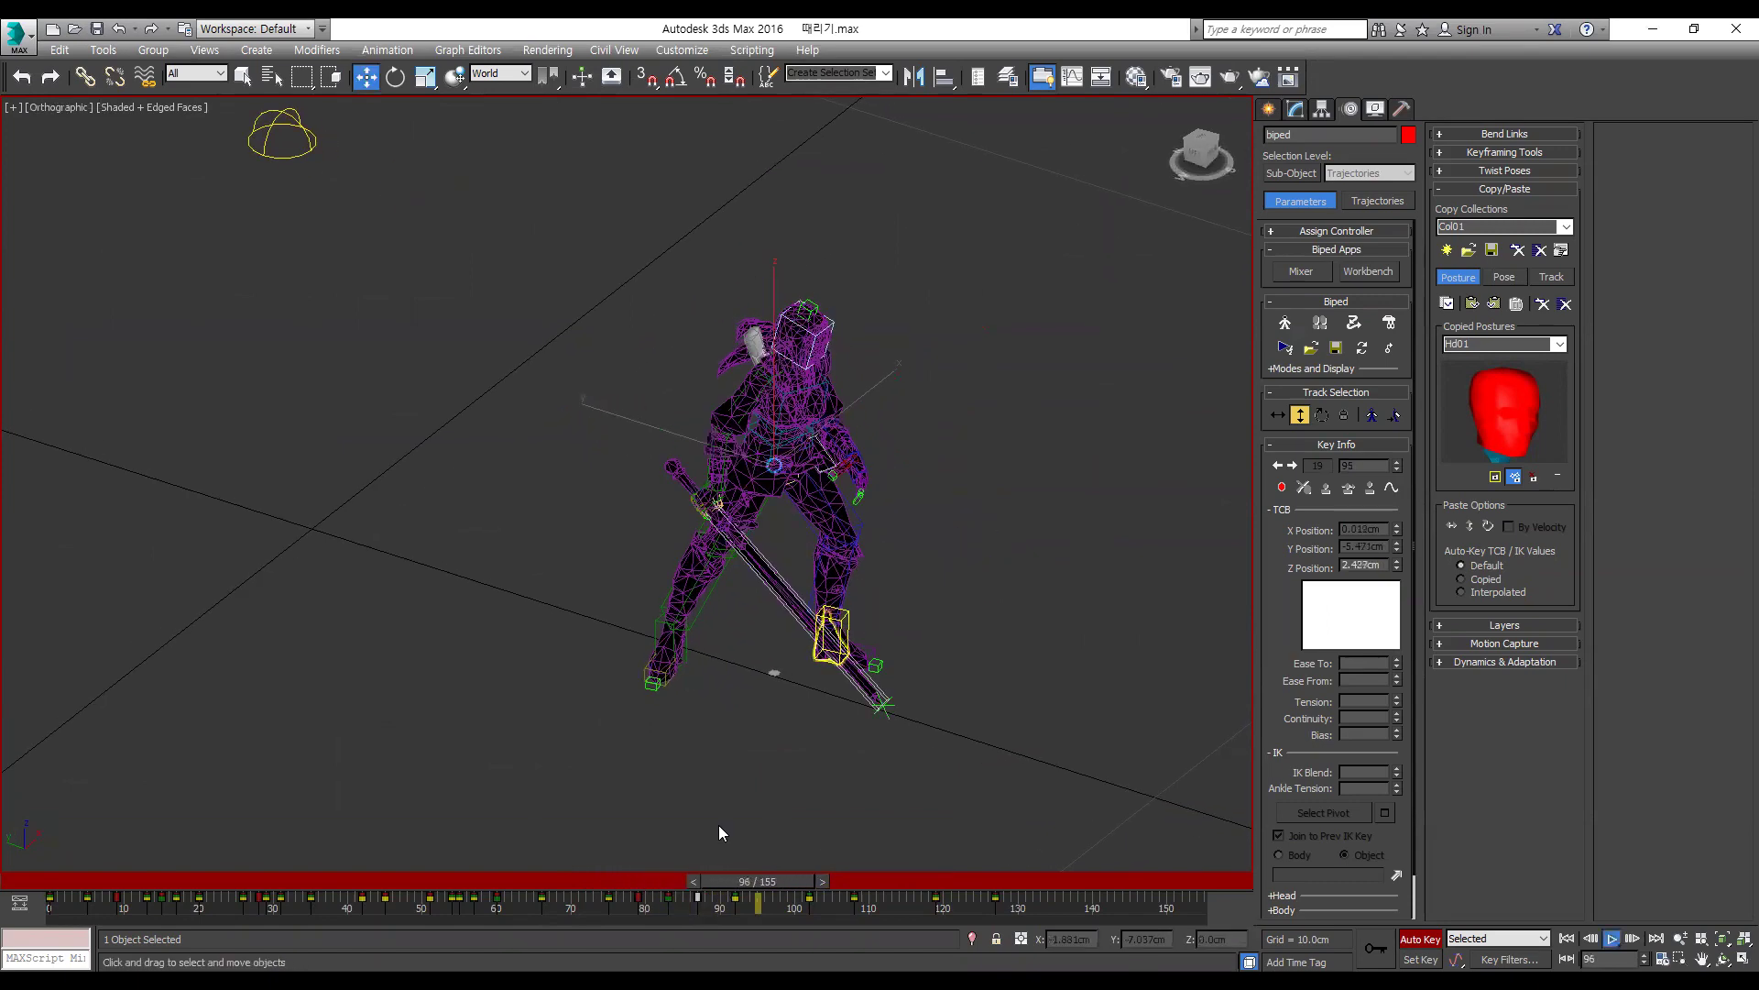
pyautogui.moveTo(598, 883); pyautogui.dragTo(668, 898)
pyautogui.press('.')
pyautogui.press('.')
pyautogui.press('.')
pyautogui.press('.')
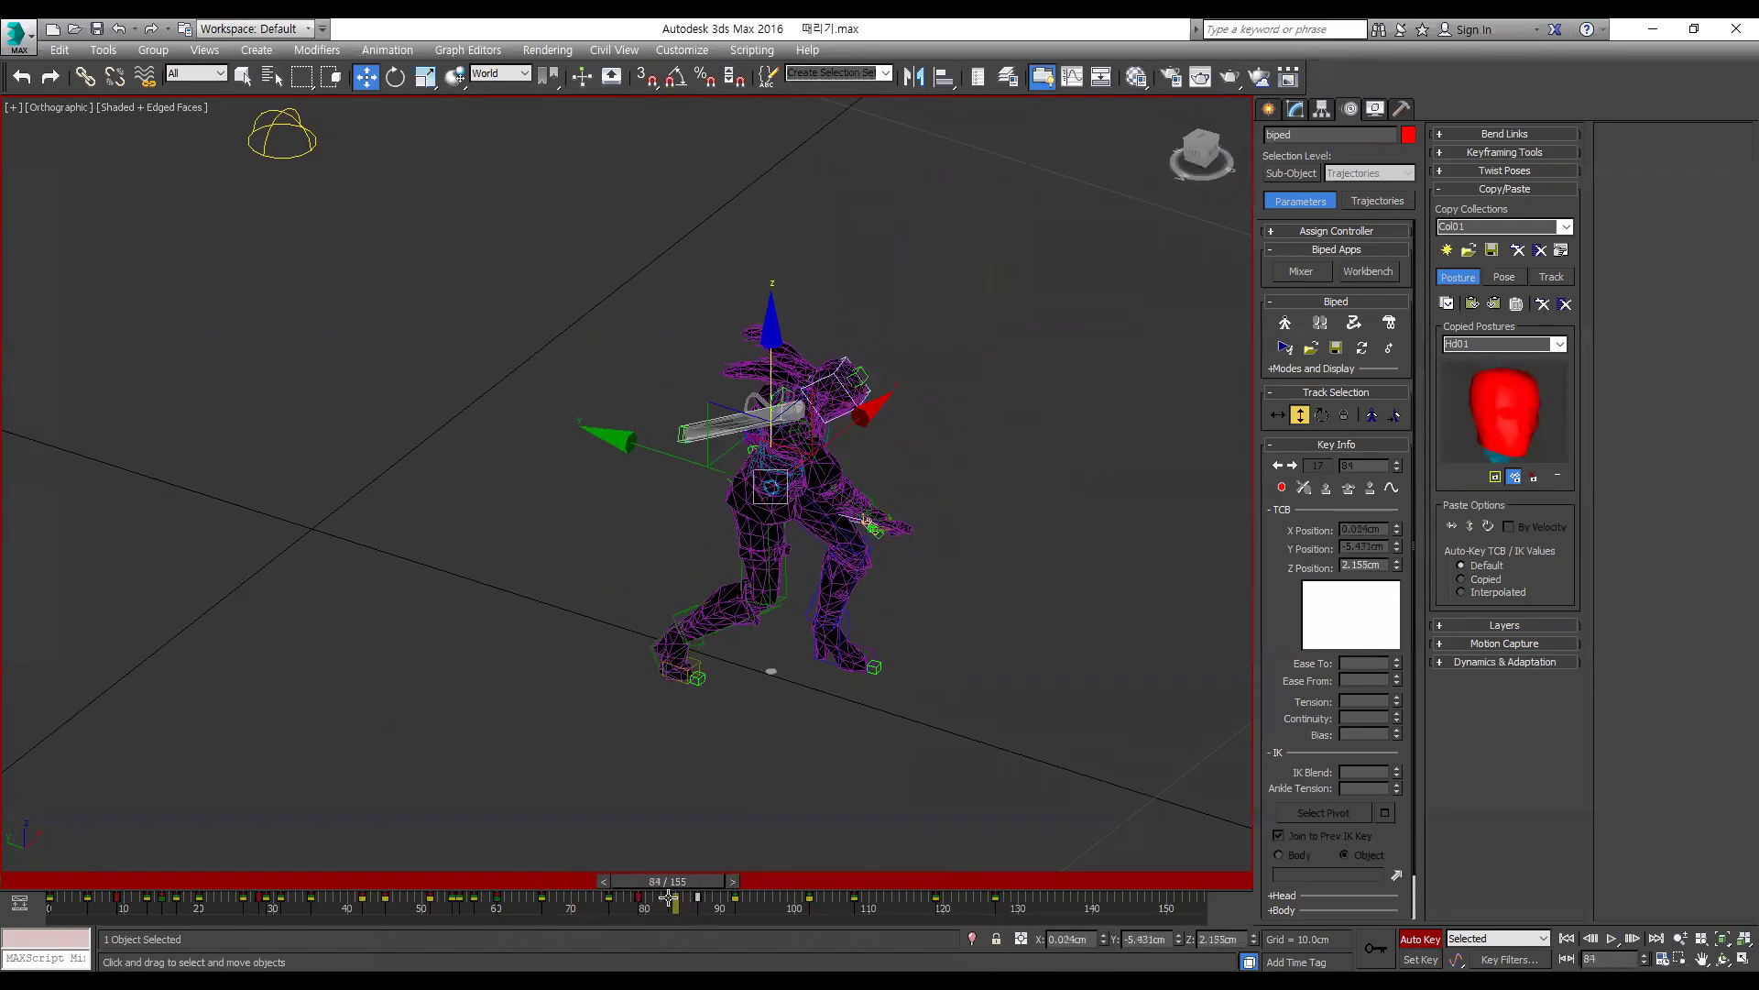
# Step: Examine the body's rise once more from frame 84 to past frame 90 in the angled view
pyautogui.press('.')
pyautogui.press('.')
pyautogui.press('.')
pyautogui.press('.')
pyautogui.press('.')
pyautogui.press('.')
pyautogui.press('.')
pyautogui.press('.')
pyautogui.press('.')
pyautogui.press('.')
pyautogui.press('.')
pyautogui.press('.')
pyautogui.press('.')
pyautogui.press('.')
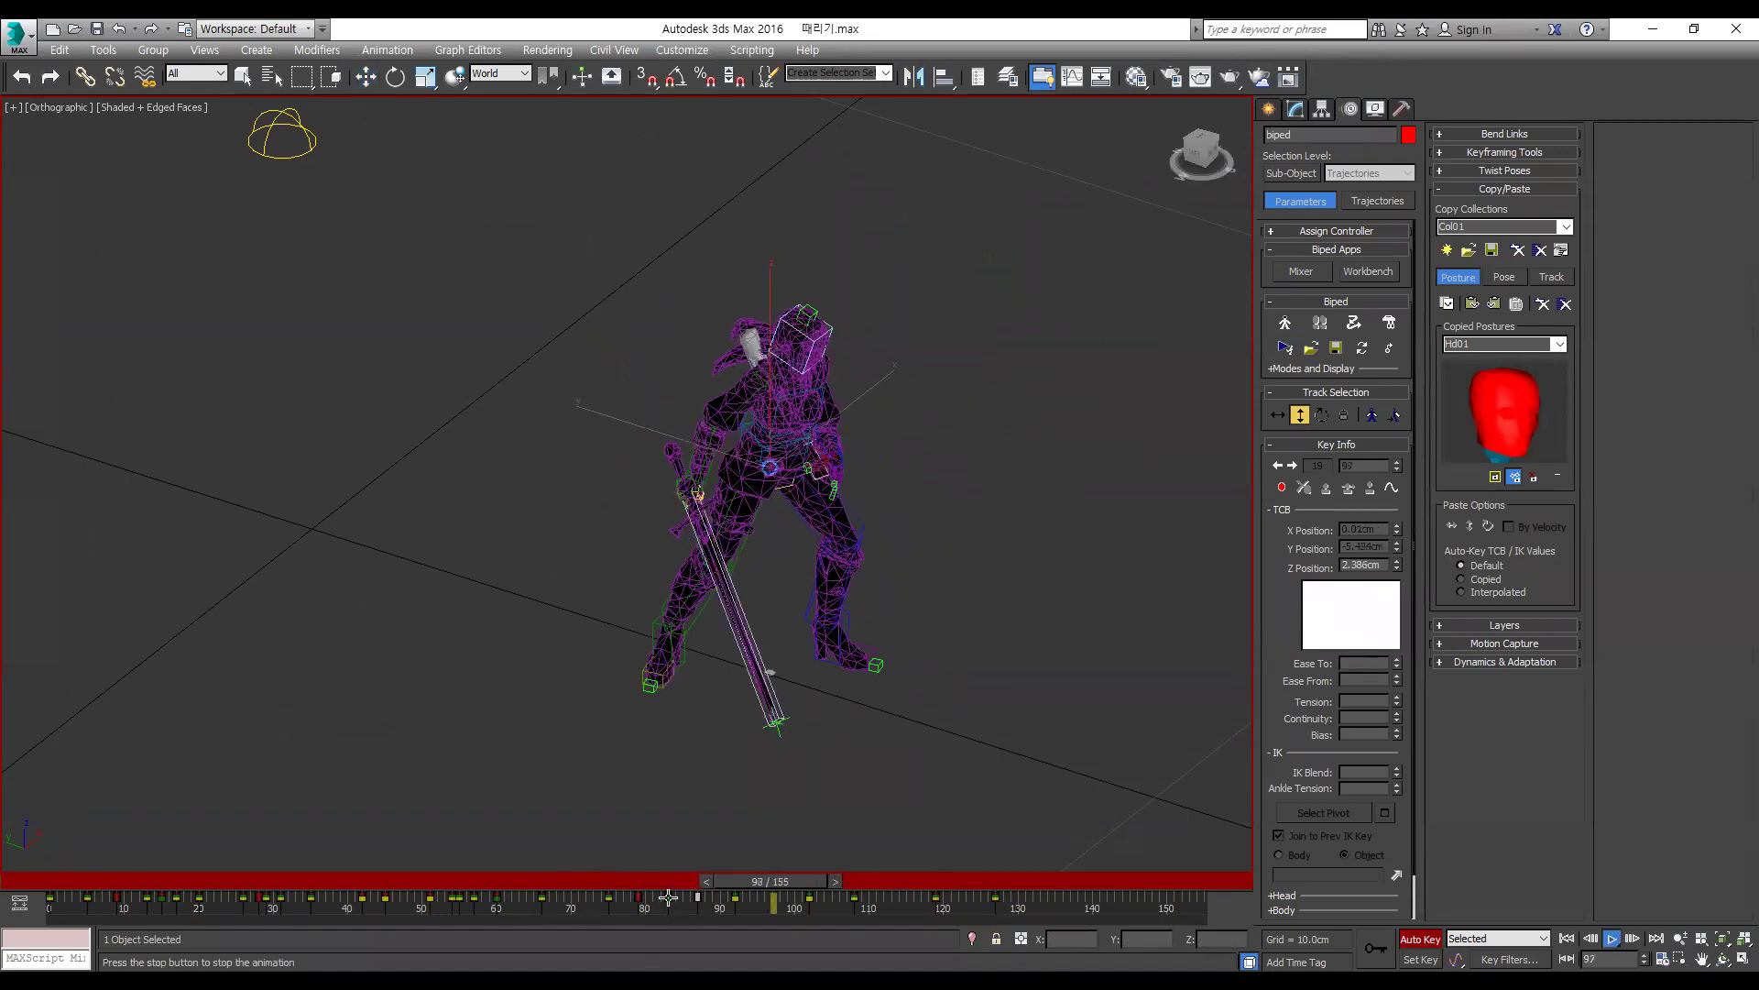
# Step: Replay the body's rise from about frame 78 in the left view and inspect the pose at frame 82
pyautogui.press('l')
pyautogui.press('/')
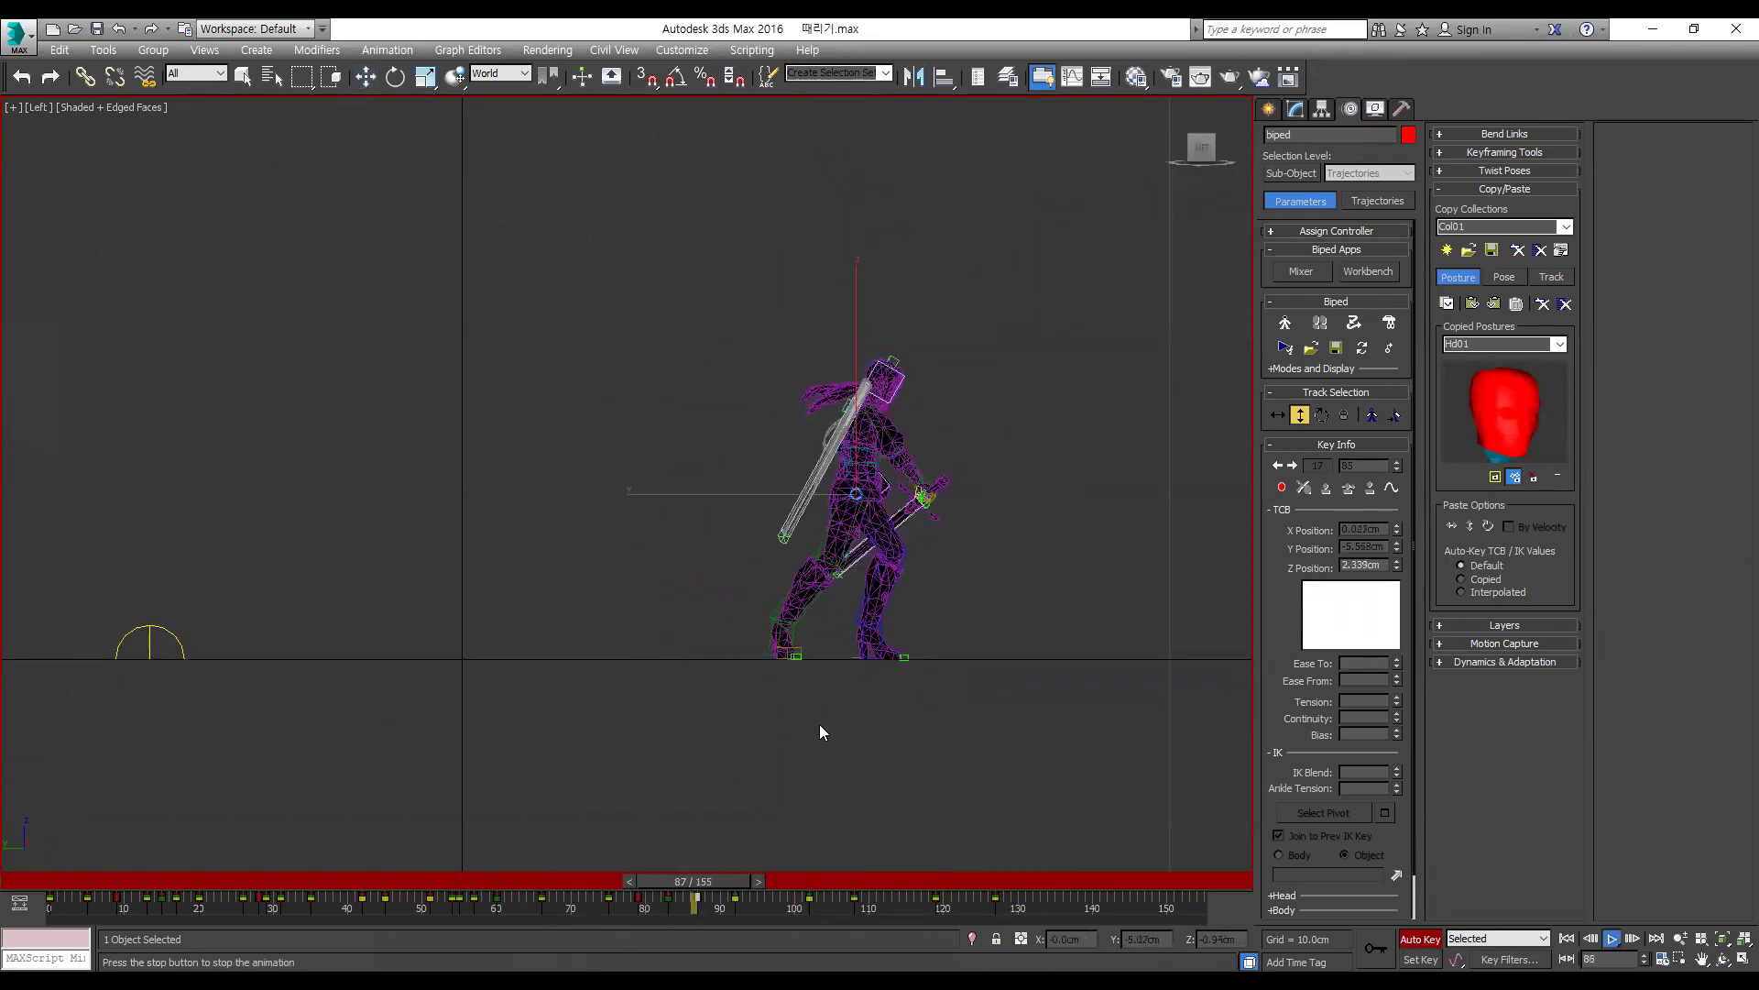
pyautogui.press('/')
pyautogui.moveTo(605, 885); pyautogui.dragTo(689, 896)
pyautogui.press('/')
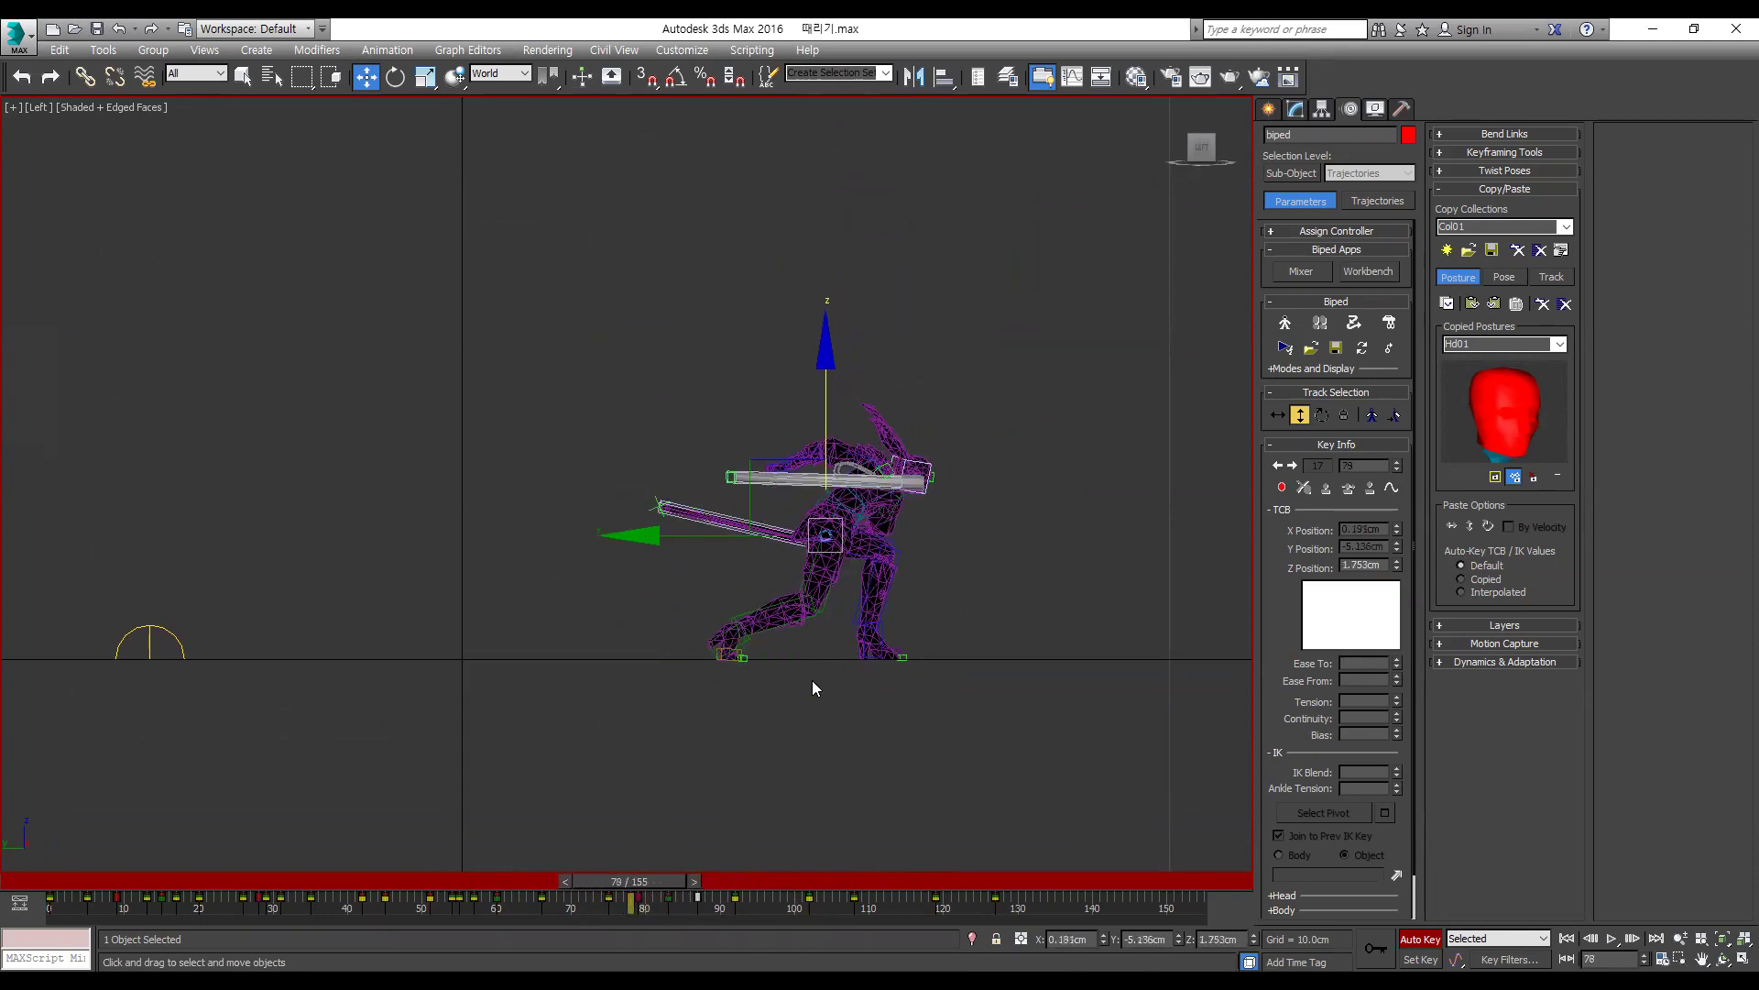
pyautogui.press('/')
pyautogui.moveTo(577, 887); pyautogui.dragTo(662, 903)
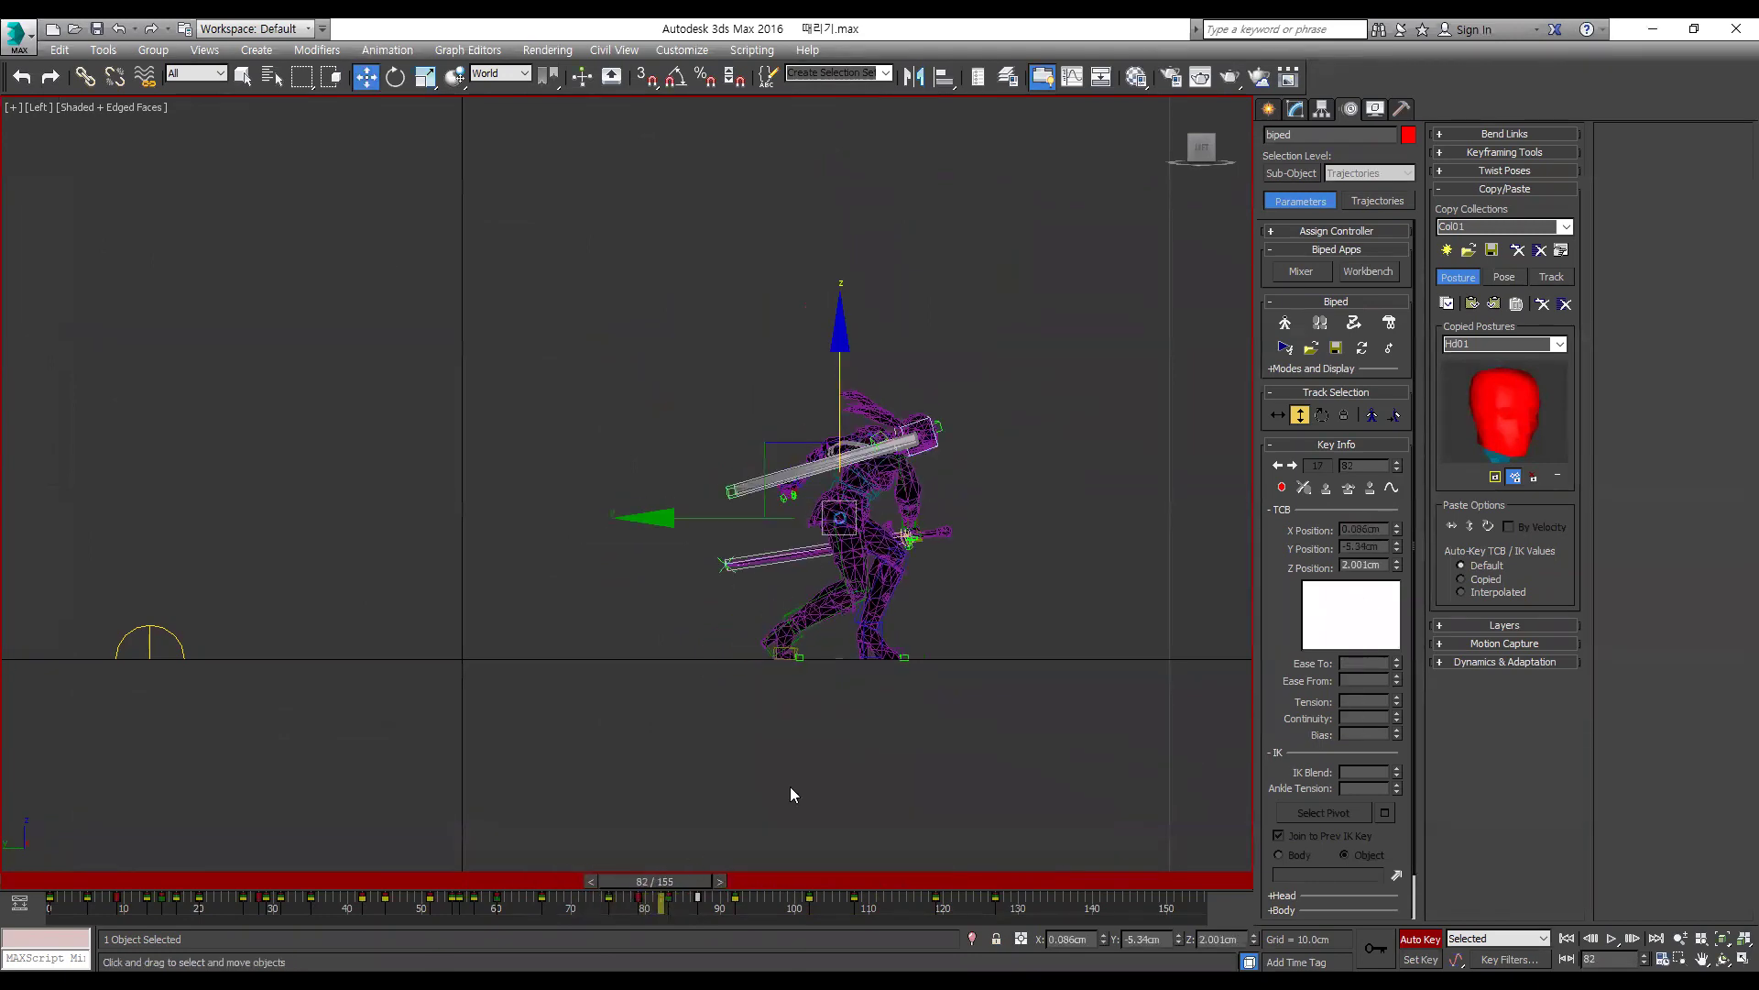
# Step: Replay the body's rise in the left view and step through the frames from 82 to about 88
pyautogui.press('/')
pyautogui.press('/')
pyautogui.press('.')
pyautogui.press('.')
pyautogui.press('.')
pyautogui.press(',')
pyautogui.press(',')
pyautogui.press(',')
pyautogui.press(',')
pyautogui.press(',')
pyautogui.press(',')
pyautogui.press(',')
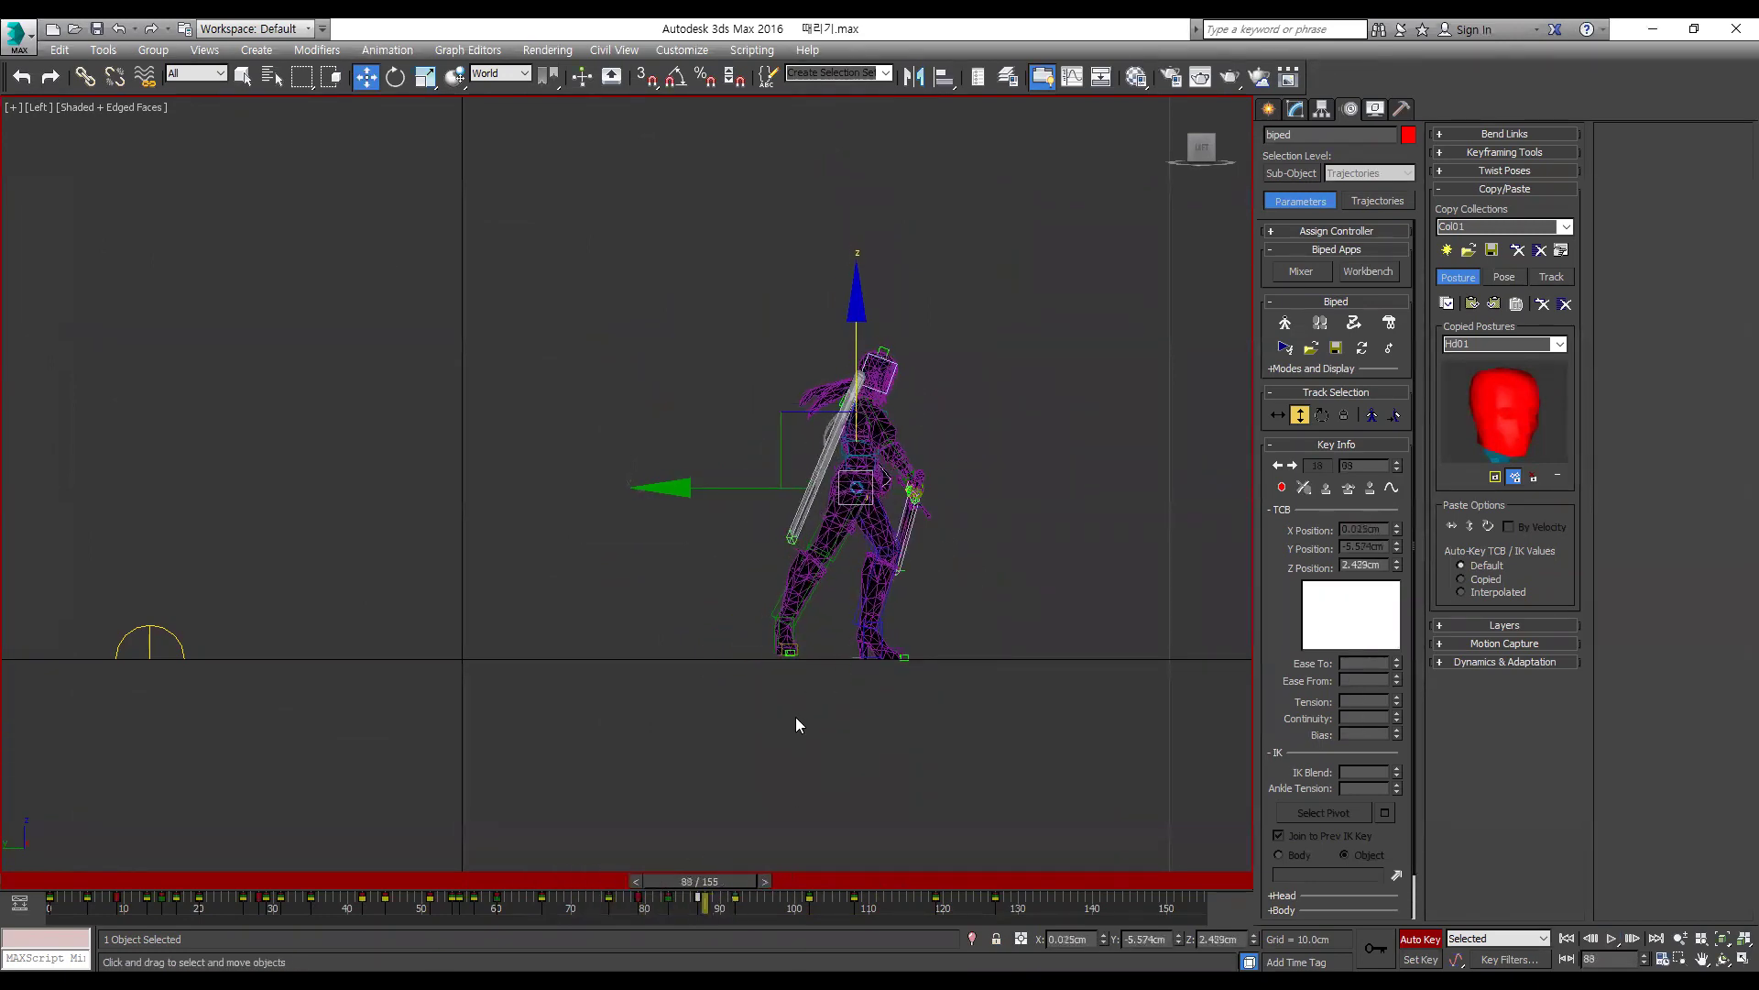
pyautogui.press('.')
pyautogui.press('.')
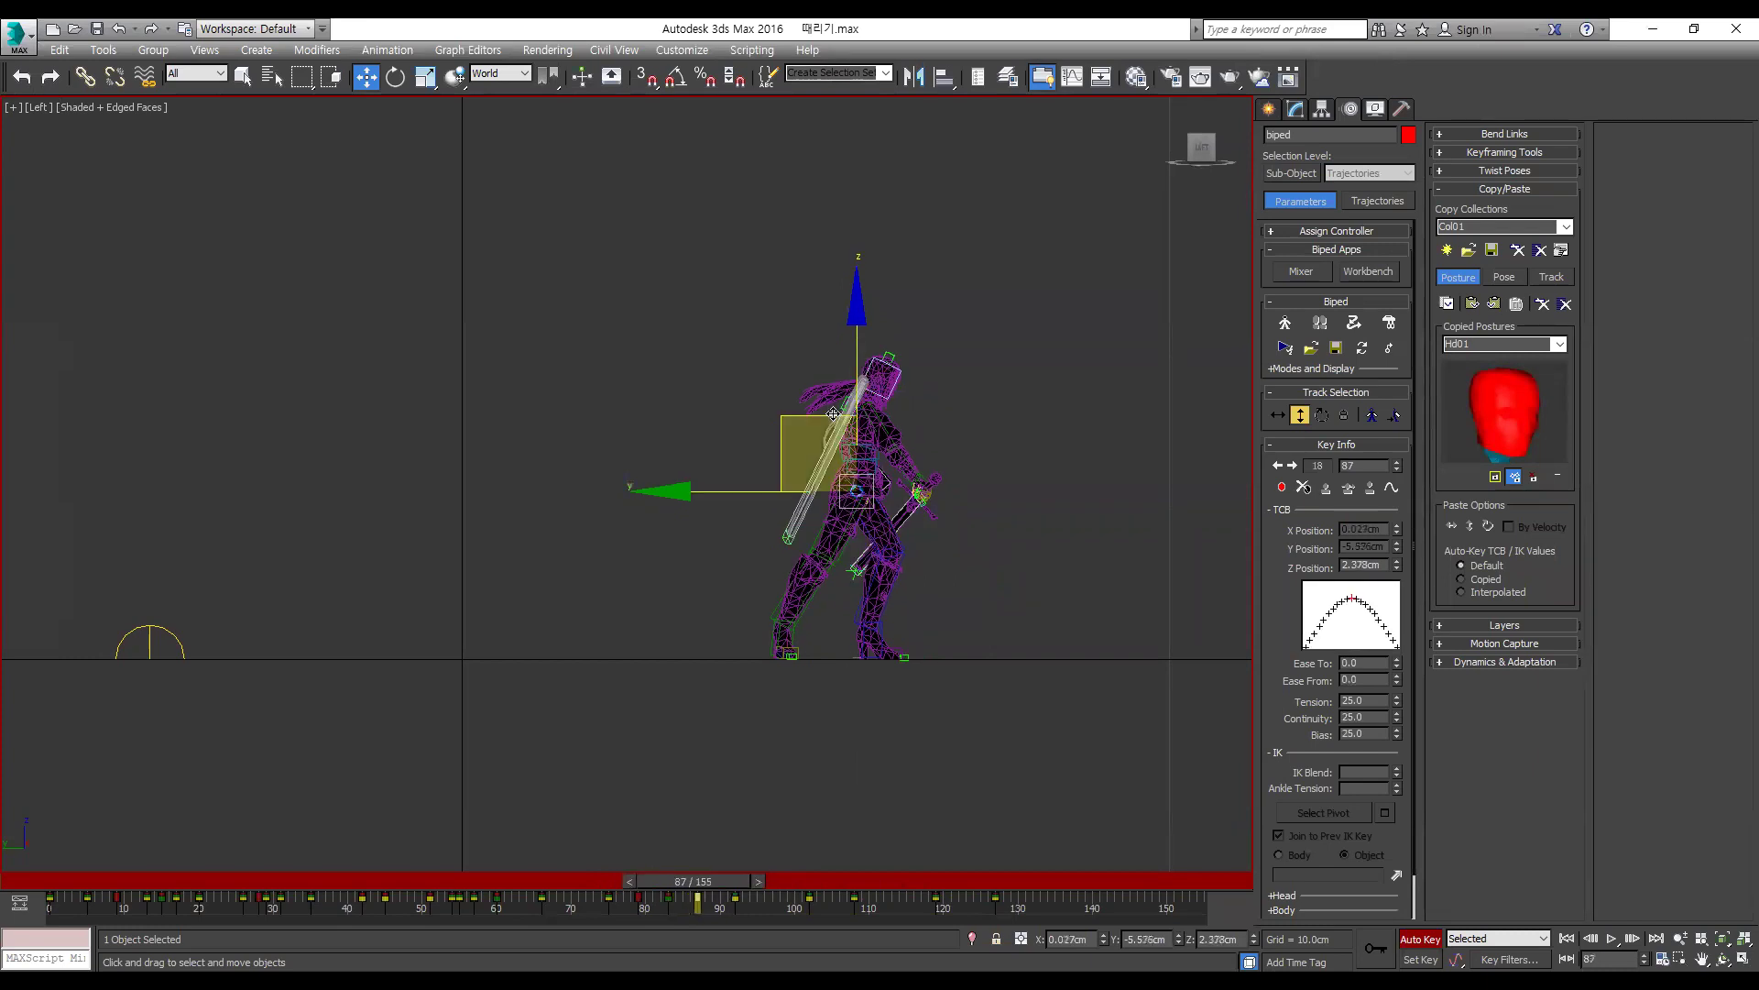
# Step: Move the body backward at frame 92 to a Y position of about -5.11 cm
pyautogui.press('.')
pyautogui.press('.')
pyautogui.press('.')
pyautogui.press('.')
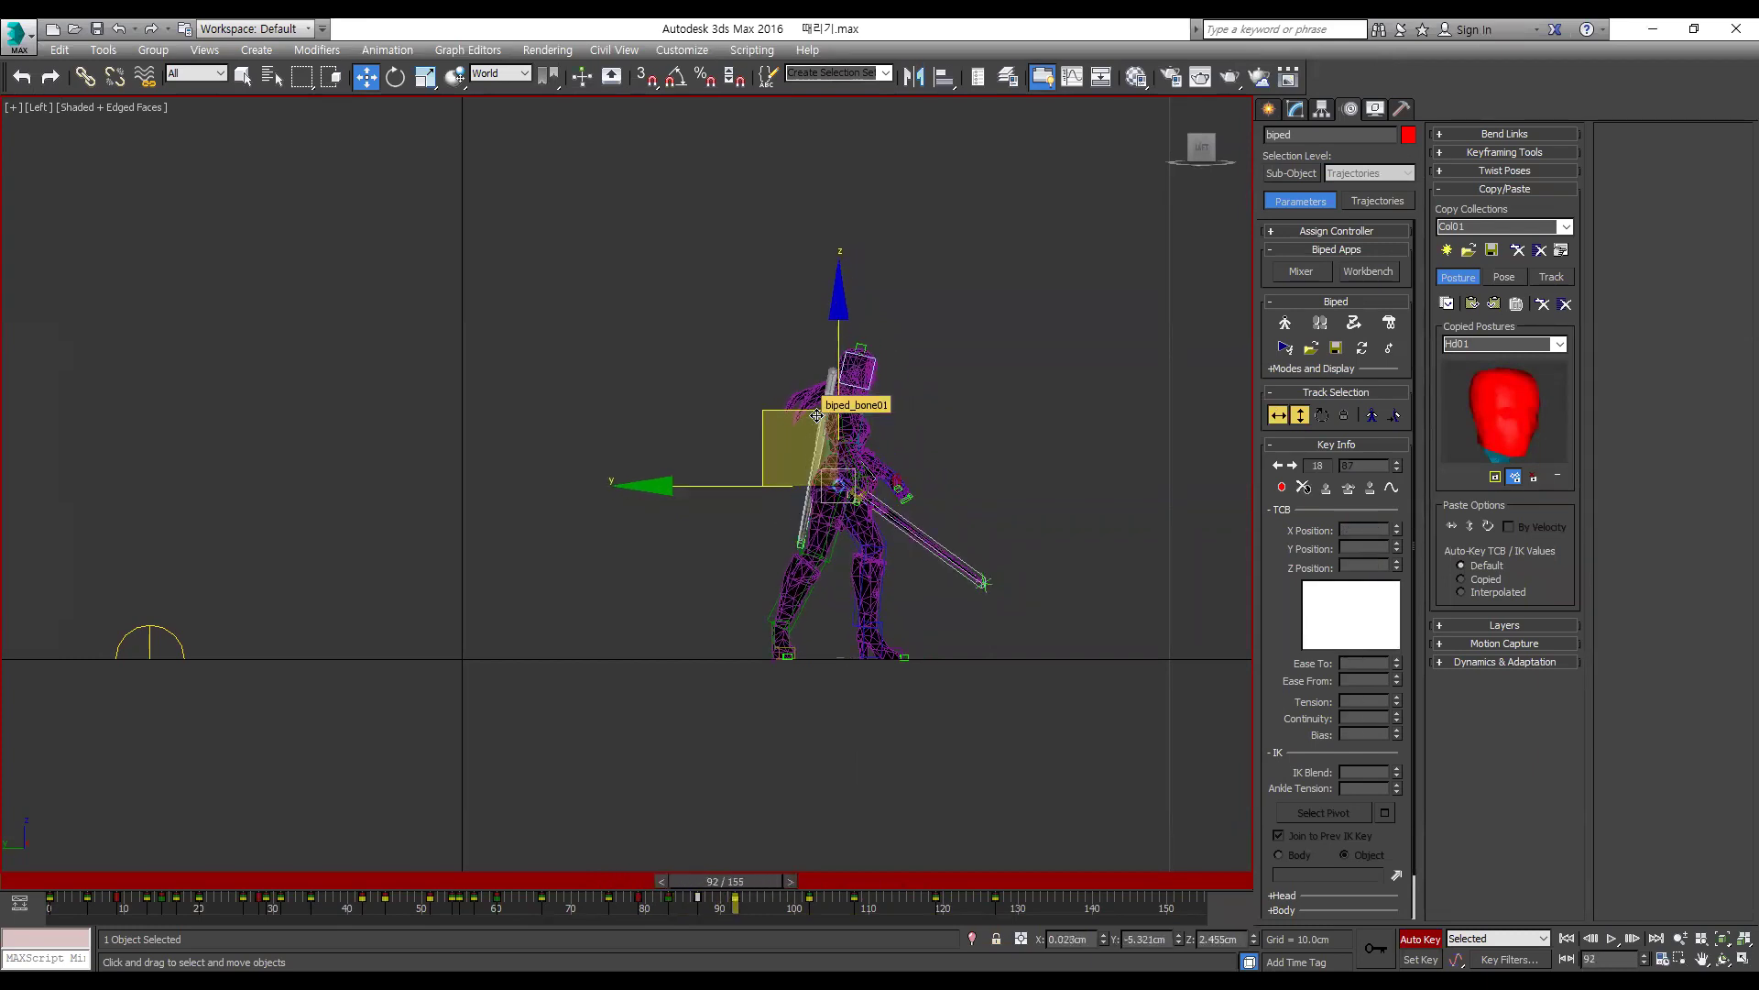
pyautogui.moveTo(810, 412); pyautogui.dragTo(797, 412)
# Step: Review the right foot's motion from about frame 77 and copy its frame 88 key to frame 83
pyautogui.moveTo(716, 877); pyautogui.dragTo(605, 839)
pyautogui.click(740, 645)
pyautogui.press('/')
pyautogui.press('/')
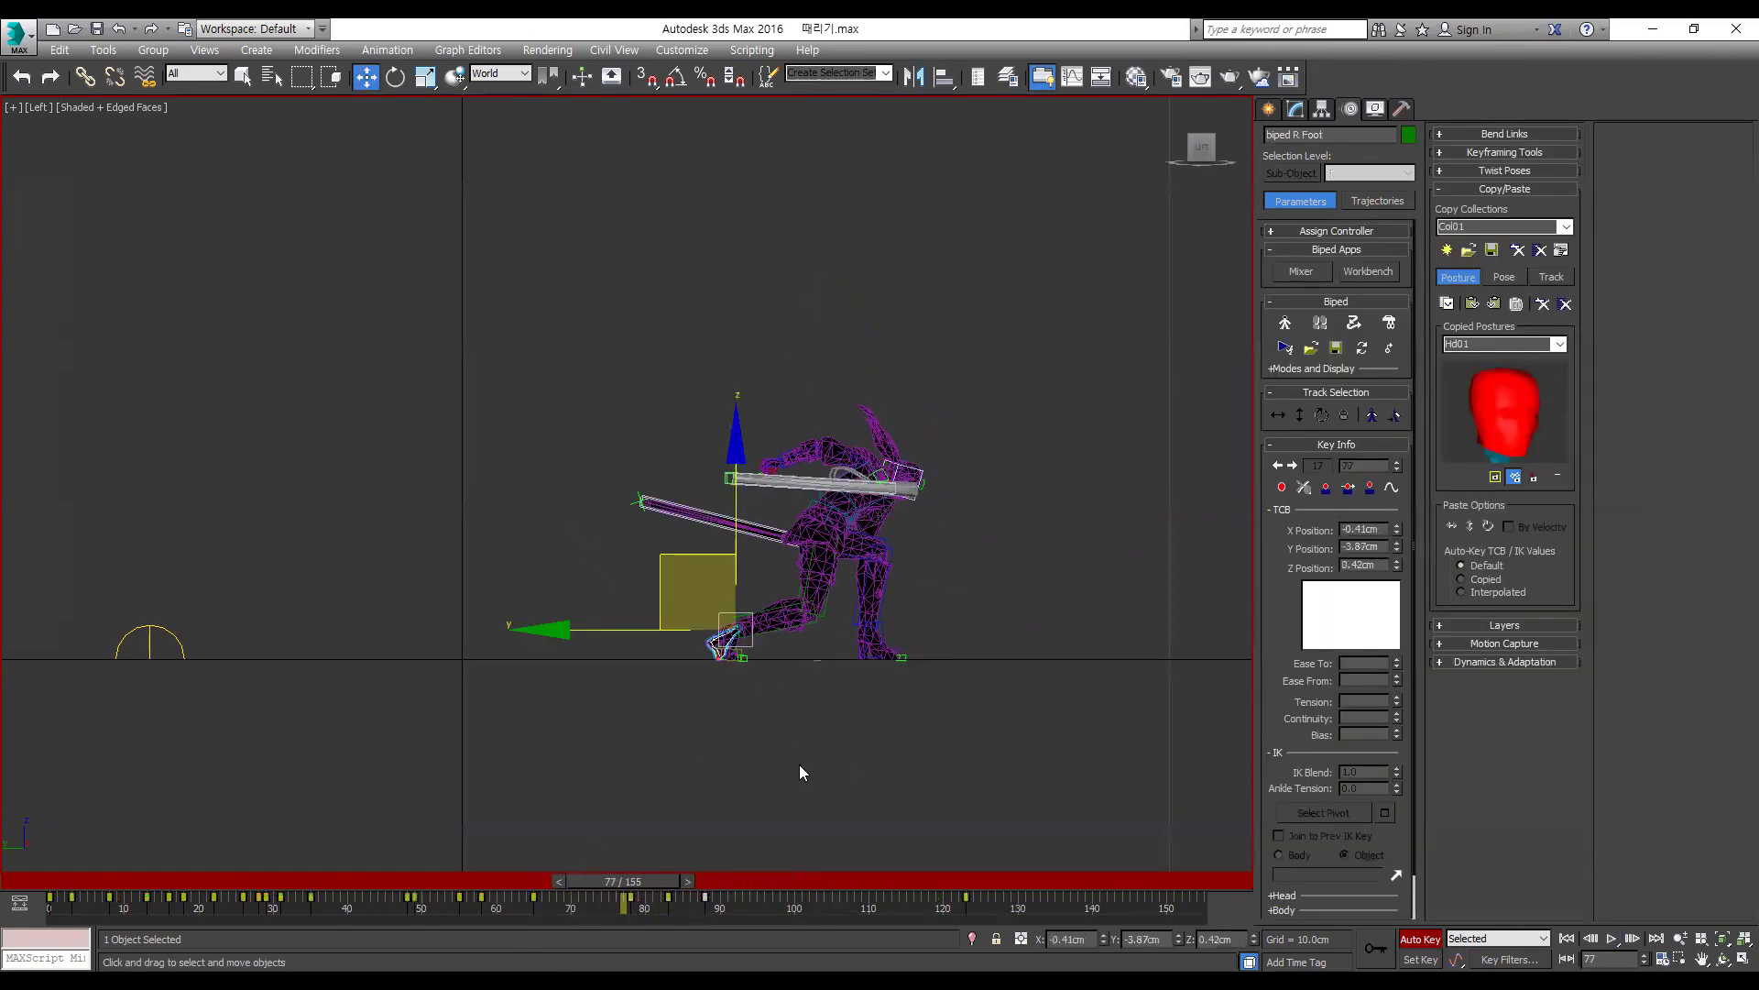
pyautogui.press('/')
pyautogui.press('/')
pyautogui.moveTo(733, 887); pyautogui.dragTo(658, 889)
pyautogui.moveTo(923, 902); pyautogui.dragTo(704, 908)
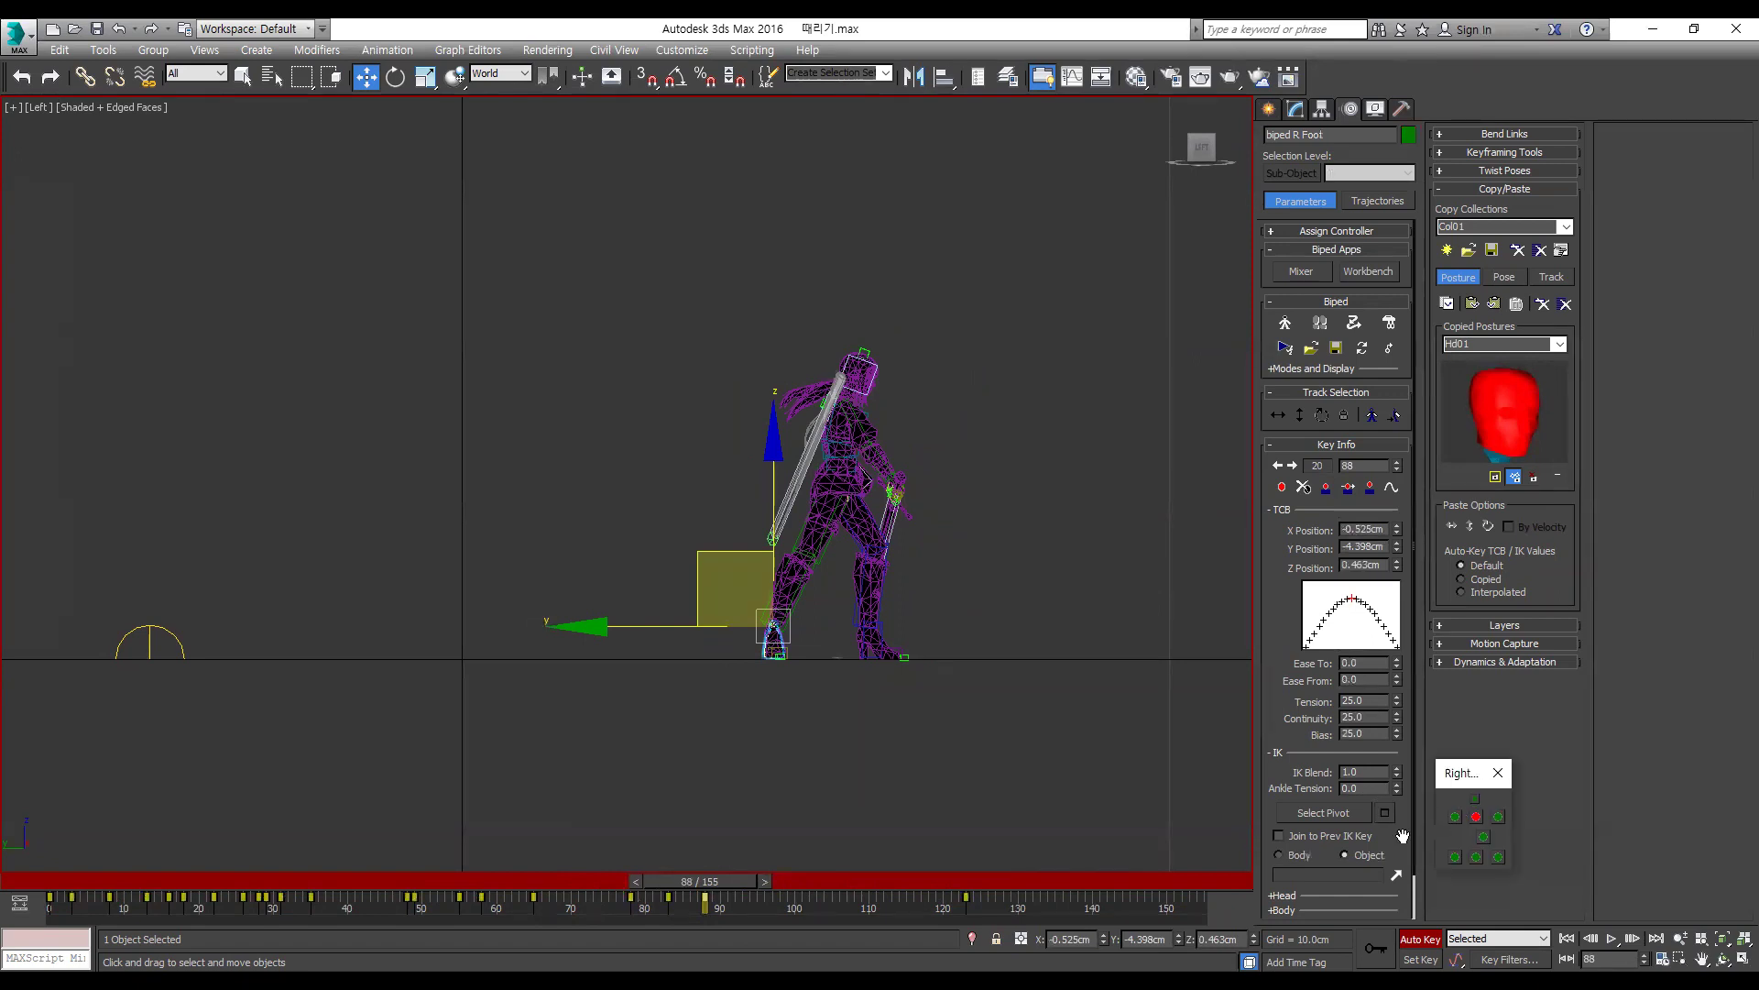
pyautogui.moveTo(715, 895); pyautogui.dragTo(676, 901)
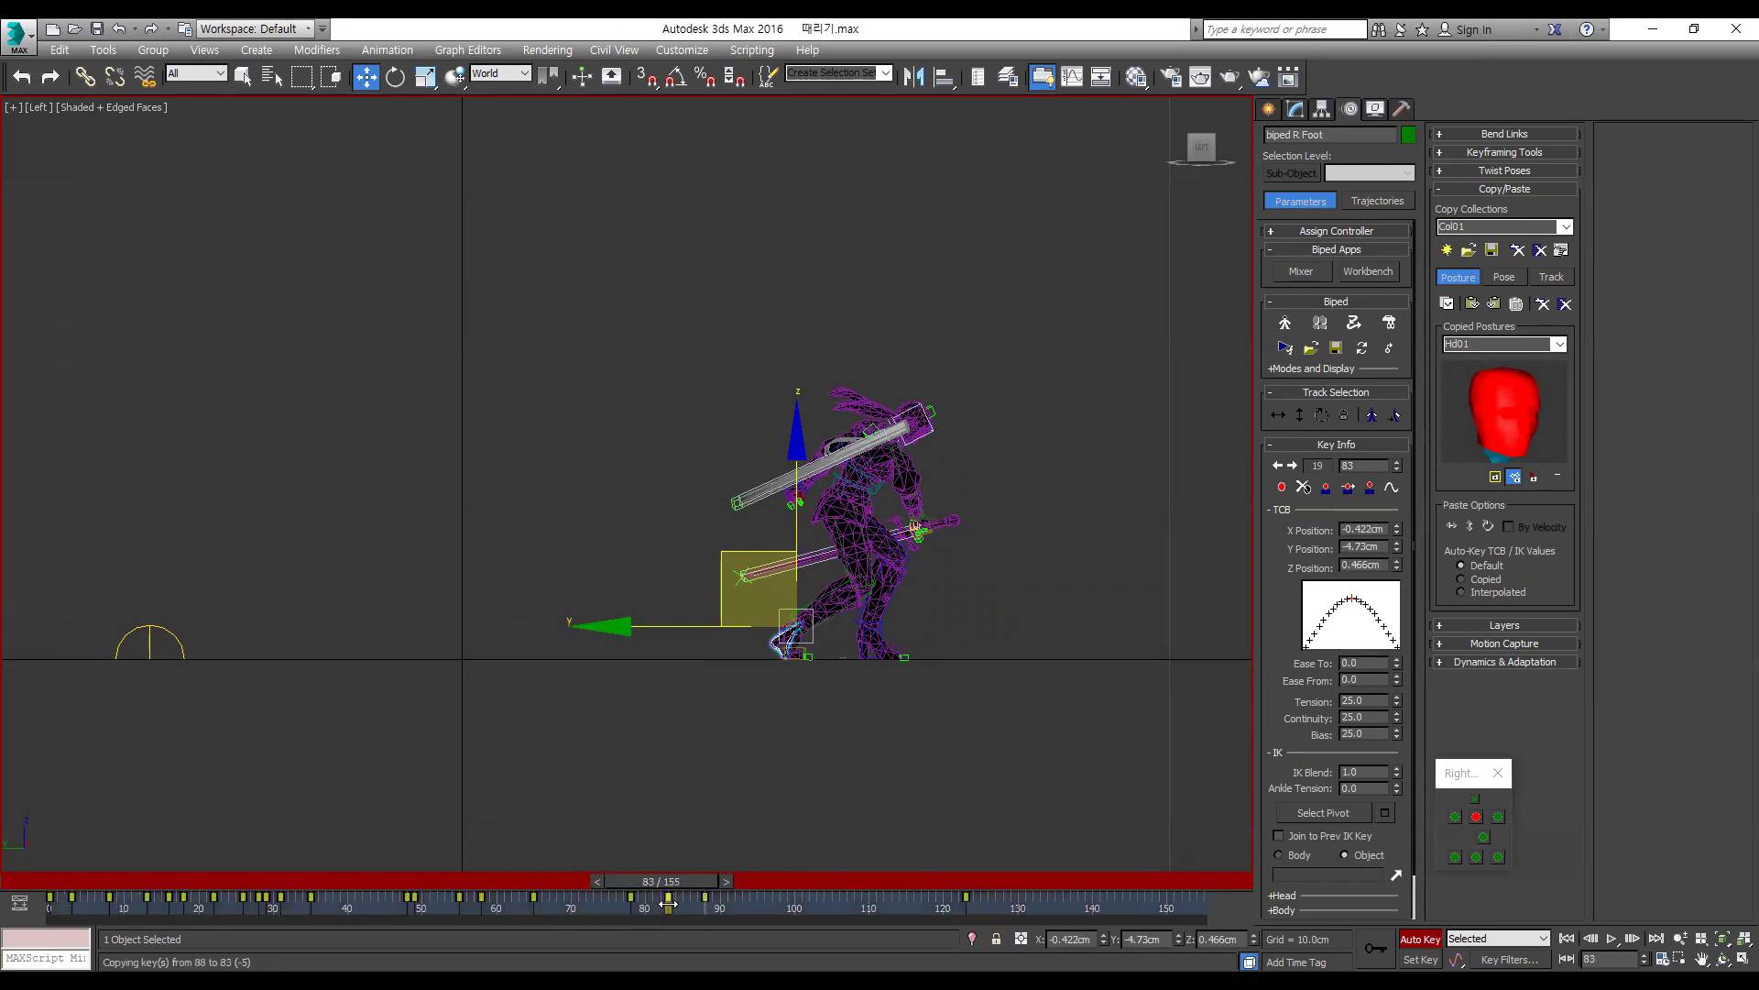
# Step: Examine the copied right foot pose from frame 83 to about frame 88 in a close angled view
pyautogui.scroll(4, 756, 629)
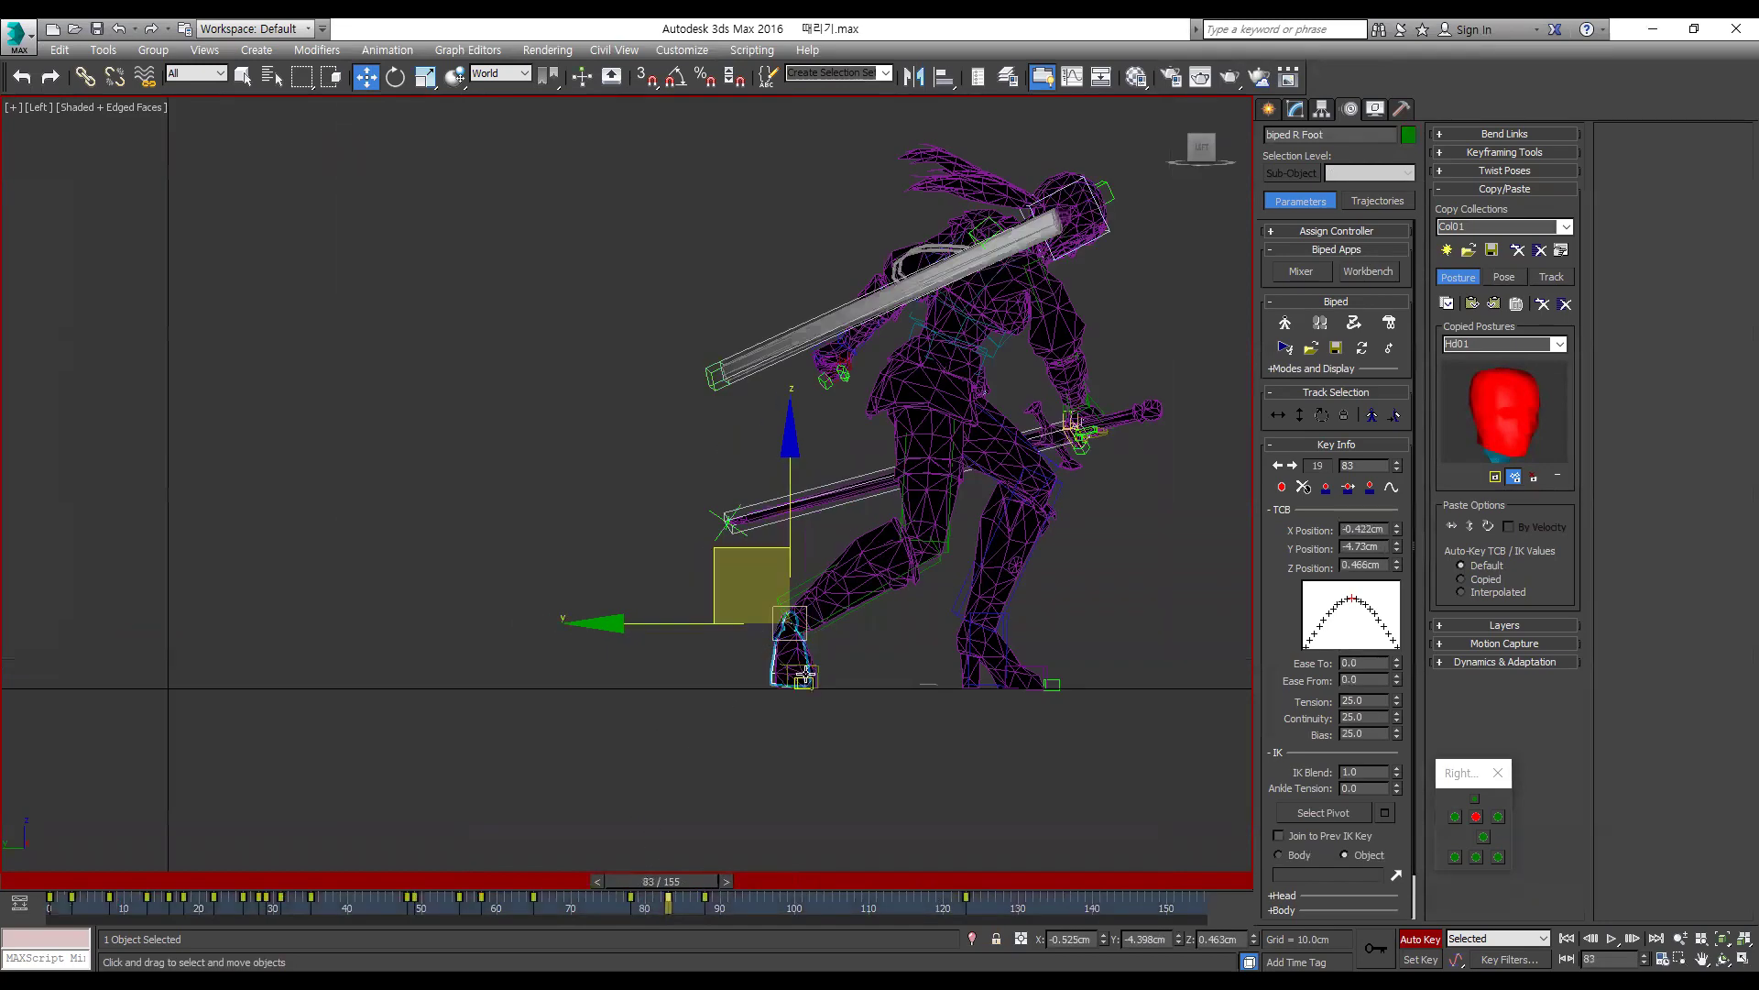
pyautogui.press('e')
pyautogui.keyDown('alt'); pyautogui.moveTo(899, 595); pyautogui.dragTo(860, 749, button='middle'); pyautogui.keyUp('alt')
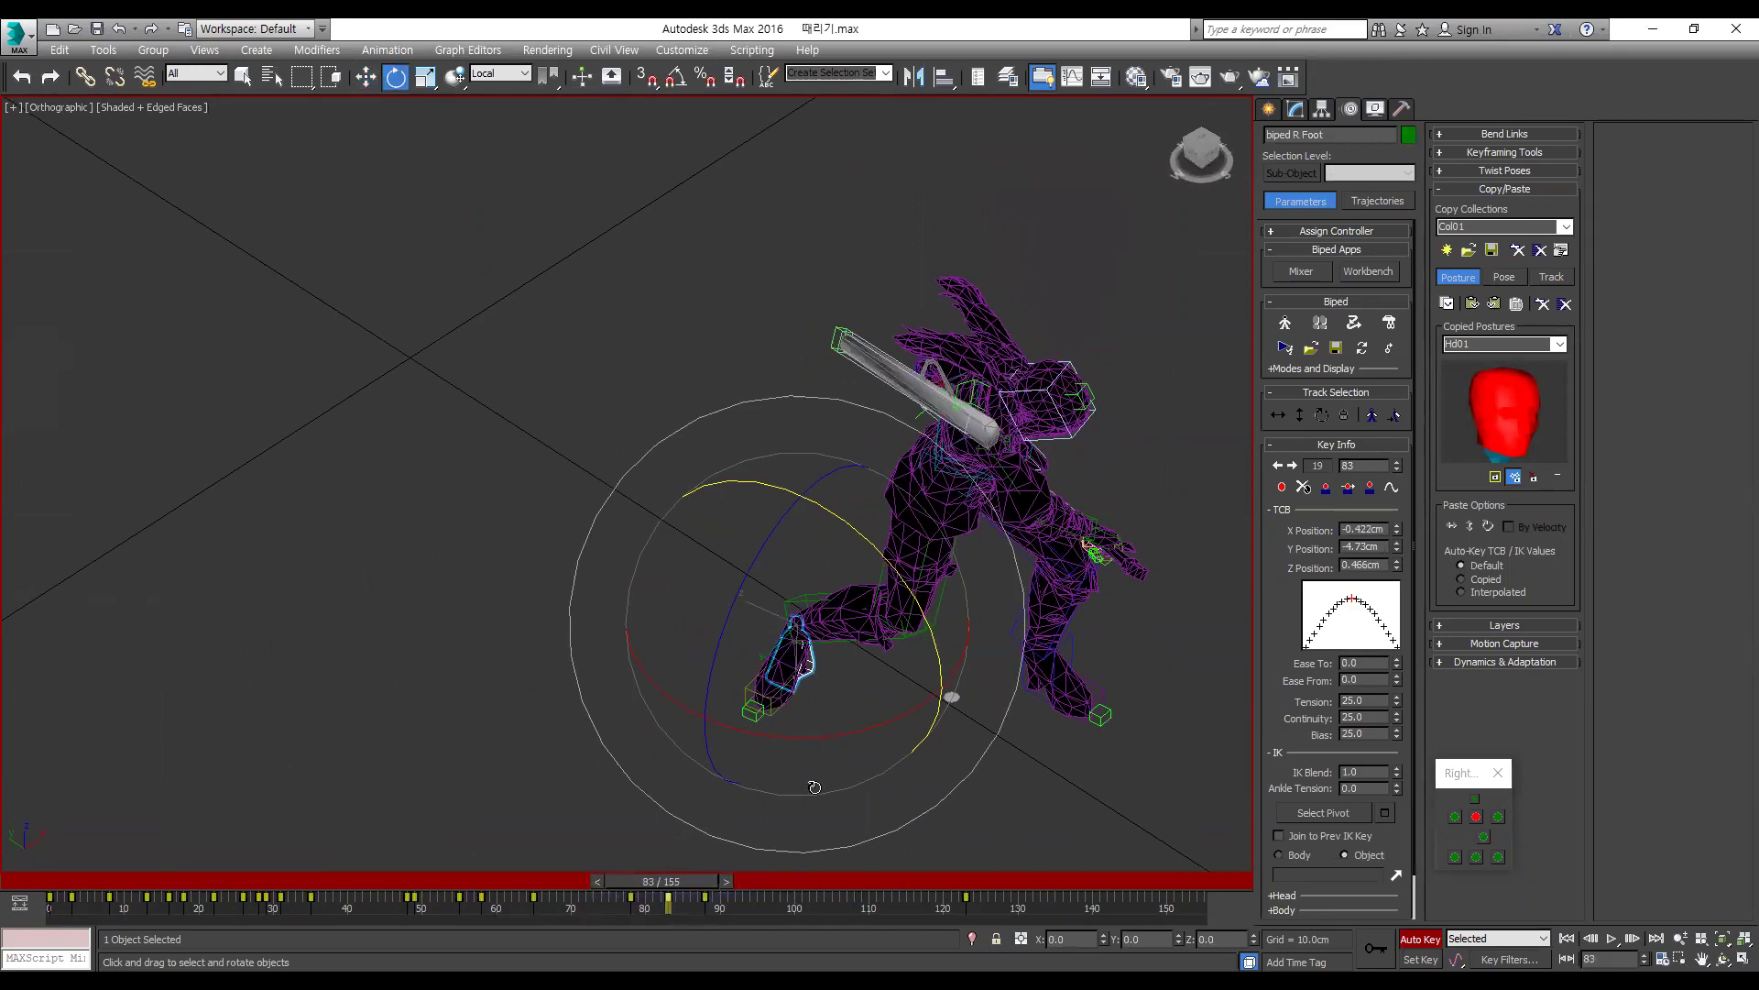
pyautogui.press('.')
pyautogui.press('.')
pyautogui.press('.')
pyautogui.press('.')
pyautogui.press('.')
pyautogui.press('.')
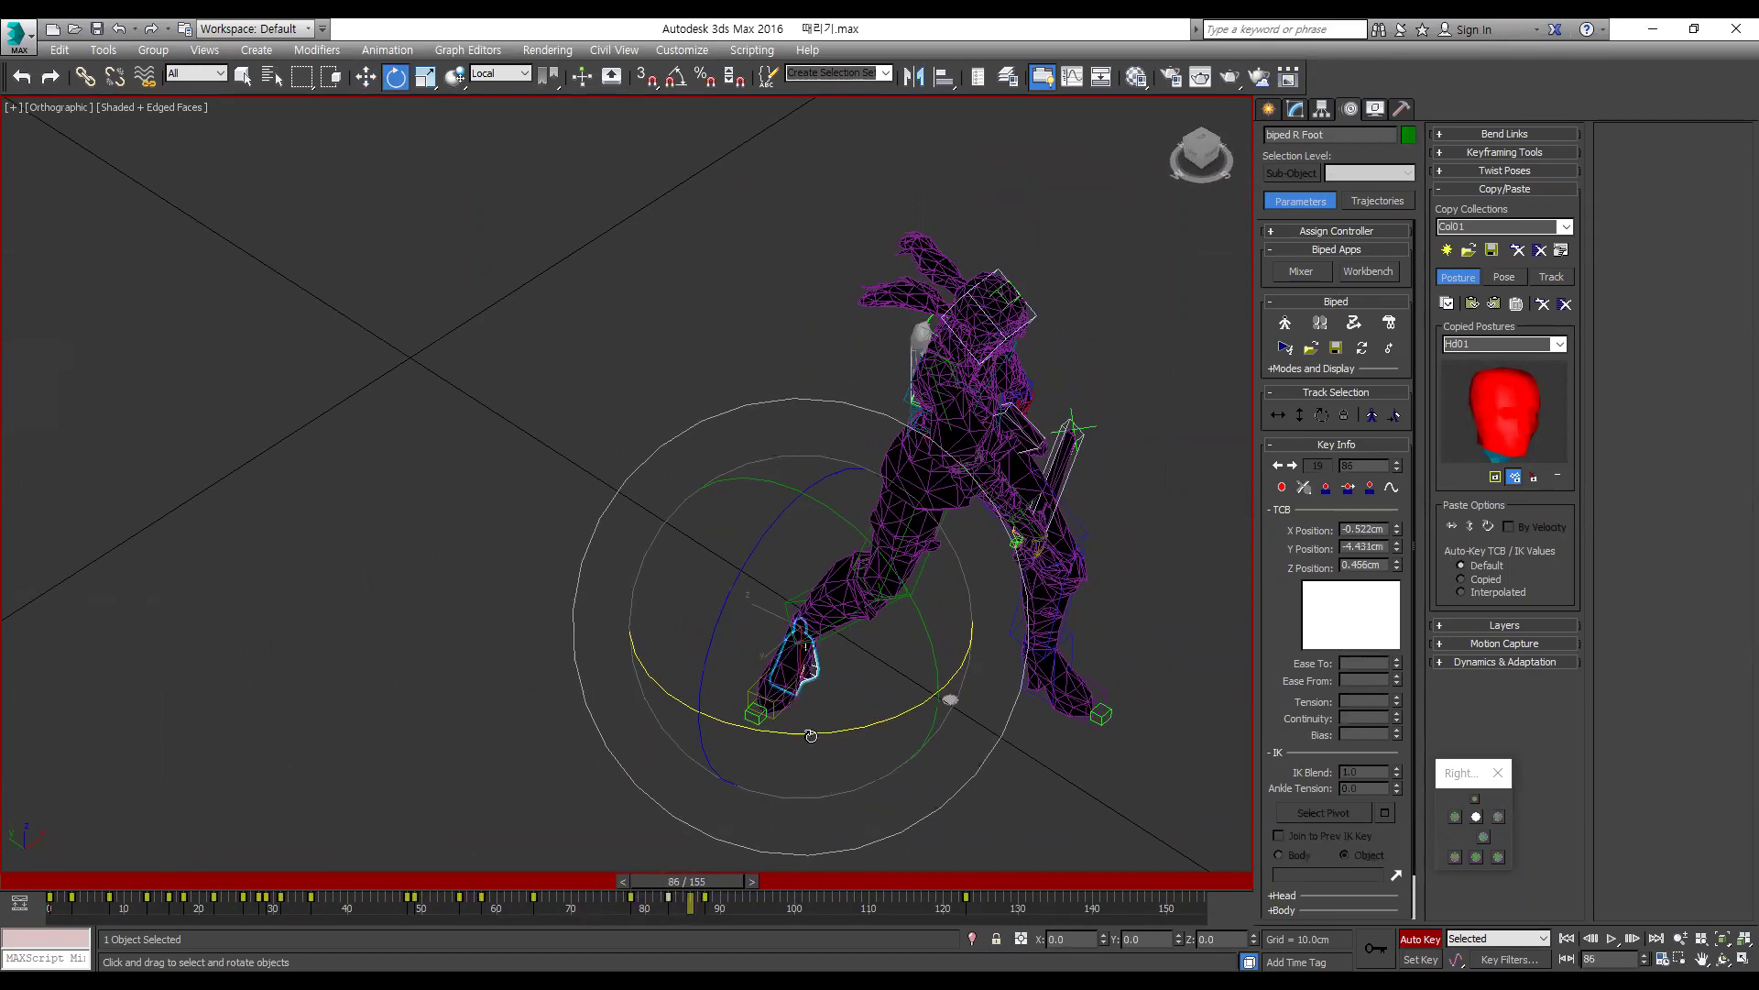
pyautogui.press(',')
pyautogui.press(',')
pyautogui.press(',')
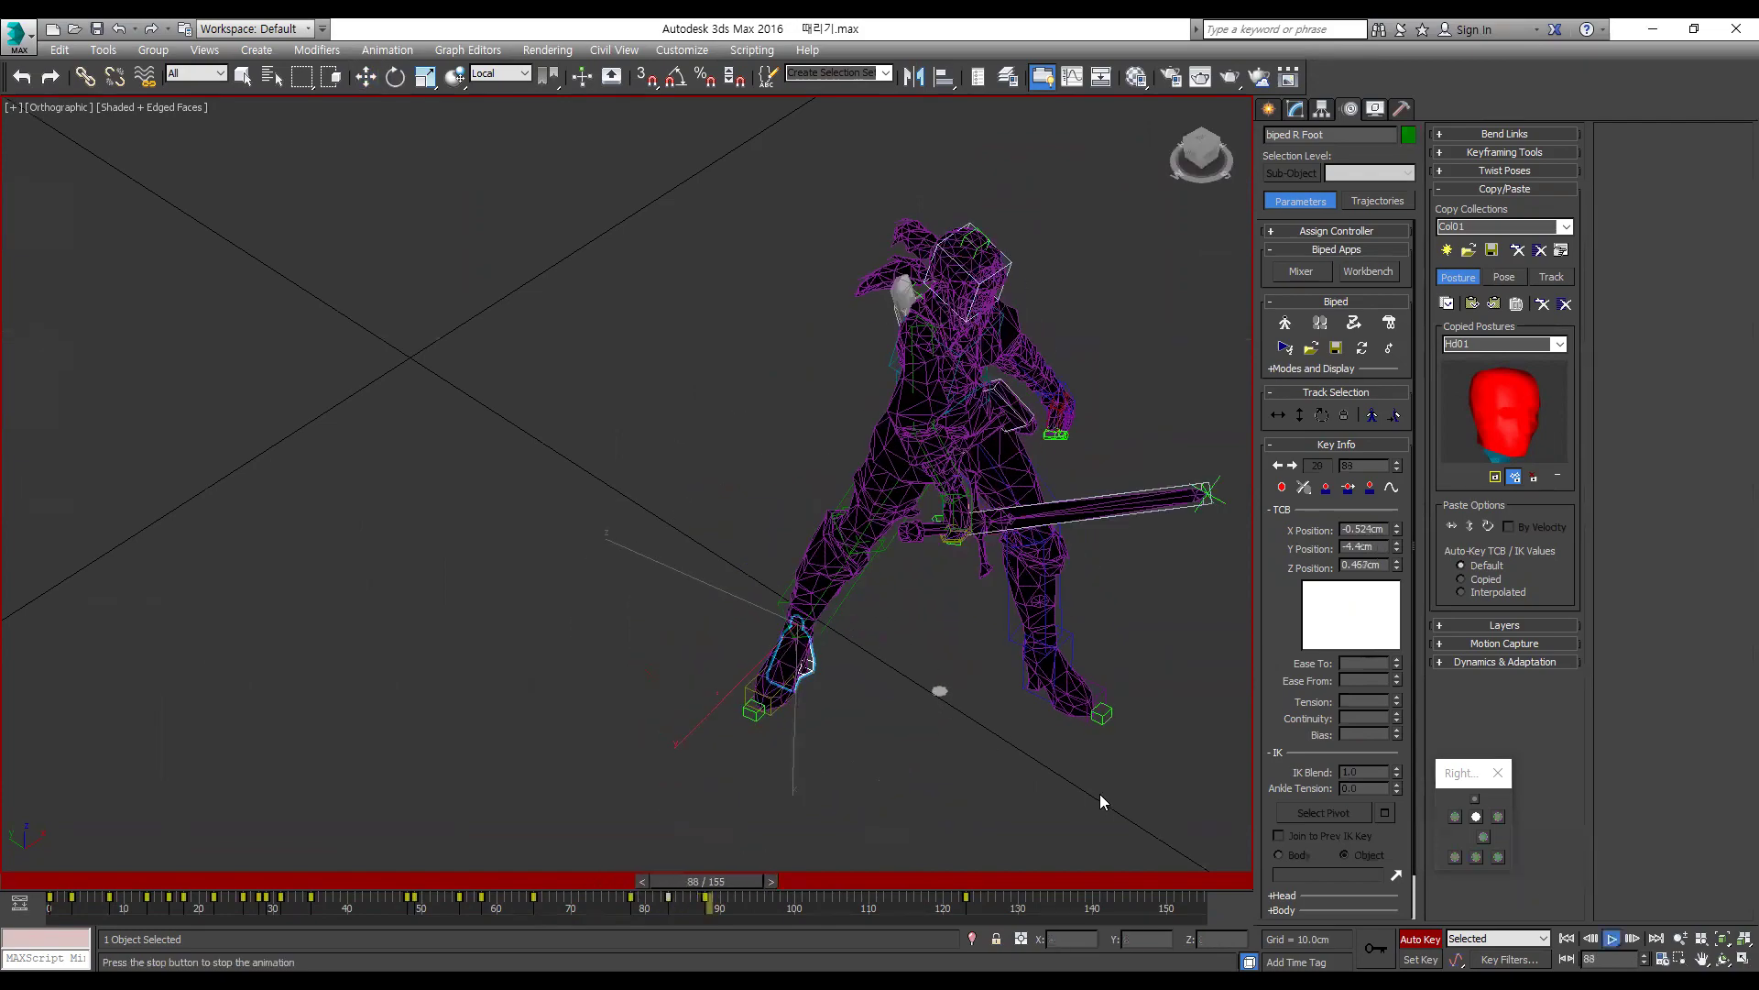
# Step: Step back and forth between frames 78 and 83 to compare the right foot's poses
pyautogui.click(666, 890)
pyautogui.press(',')
pyautogui.press(',')
pyautogui.press(',')
pyautogui.press(',')
pyautogui.press('.')
pyautogui.press('.')
pyautogui.press('.')
pyautogui.press('.')
pyautogui.press('.')
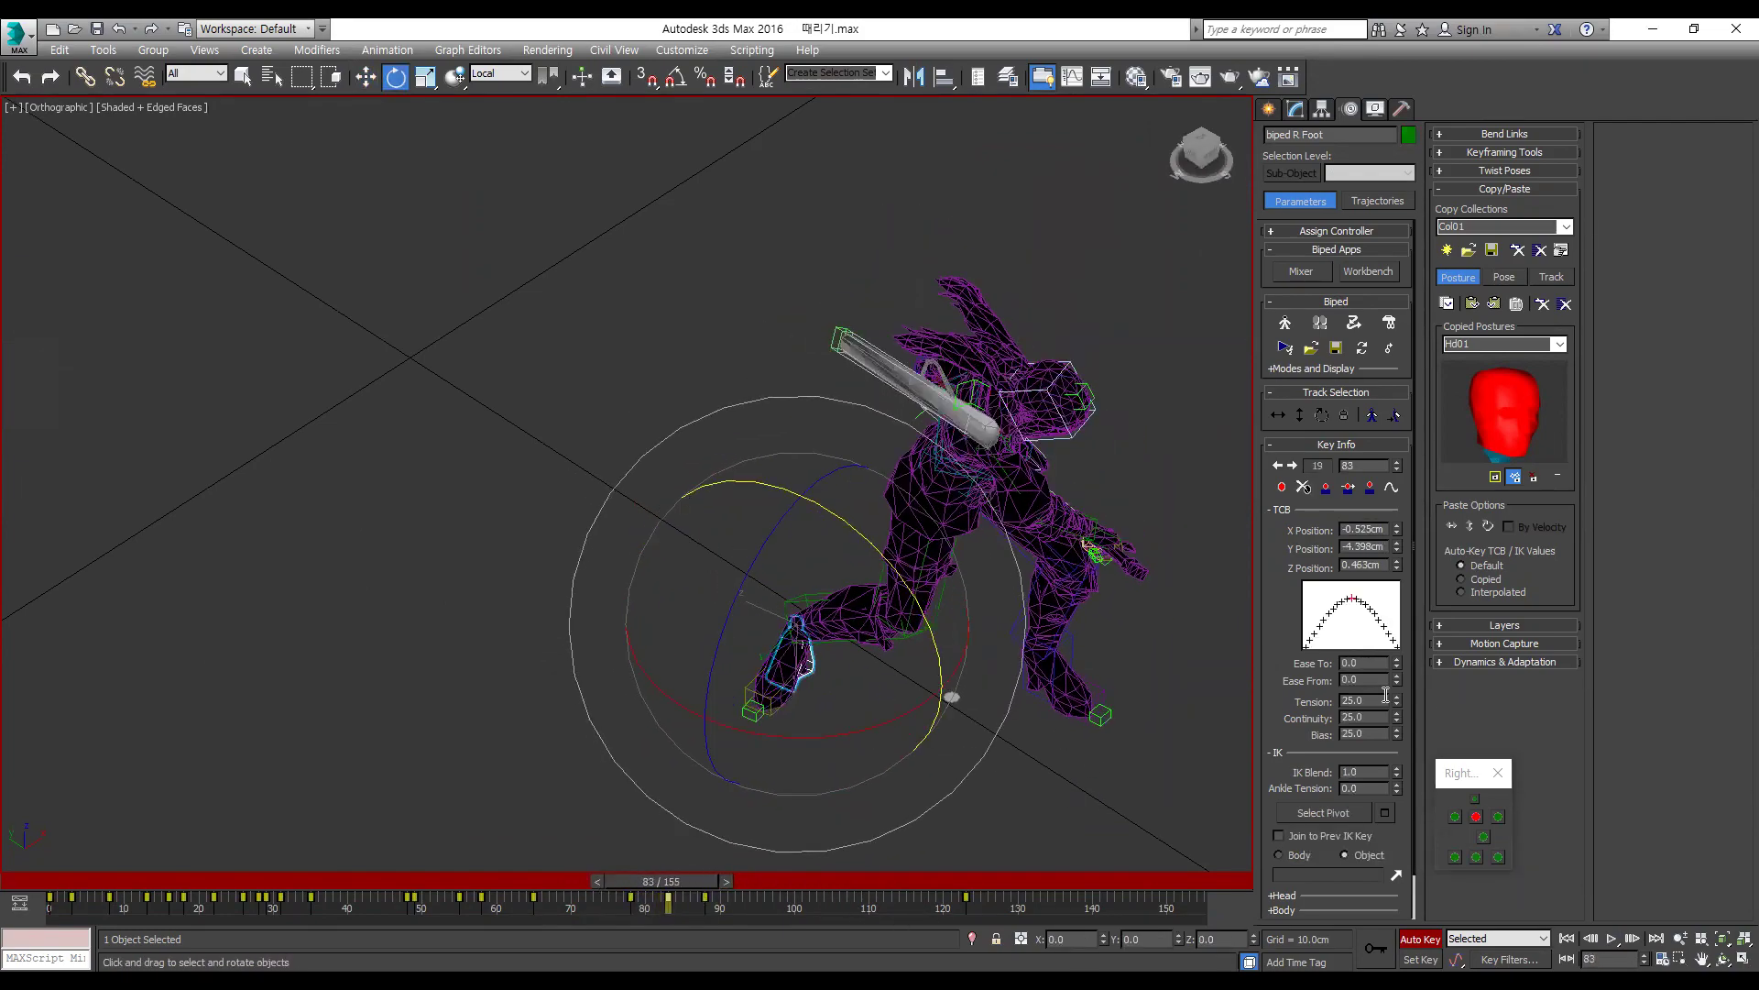
pyautogui.press(',')
pyautogui.press(',')
pyautogui.press(',')
pyautogui.press(',')
pyautogui.press(',')
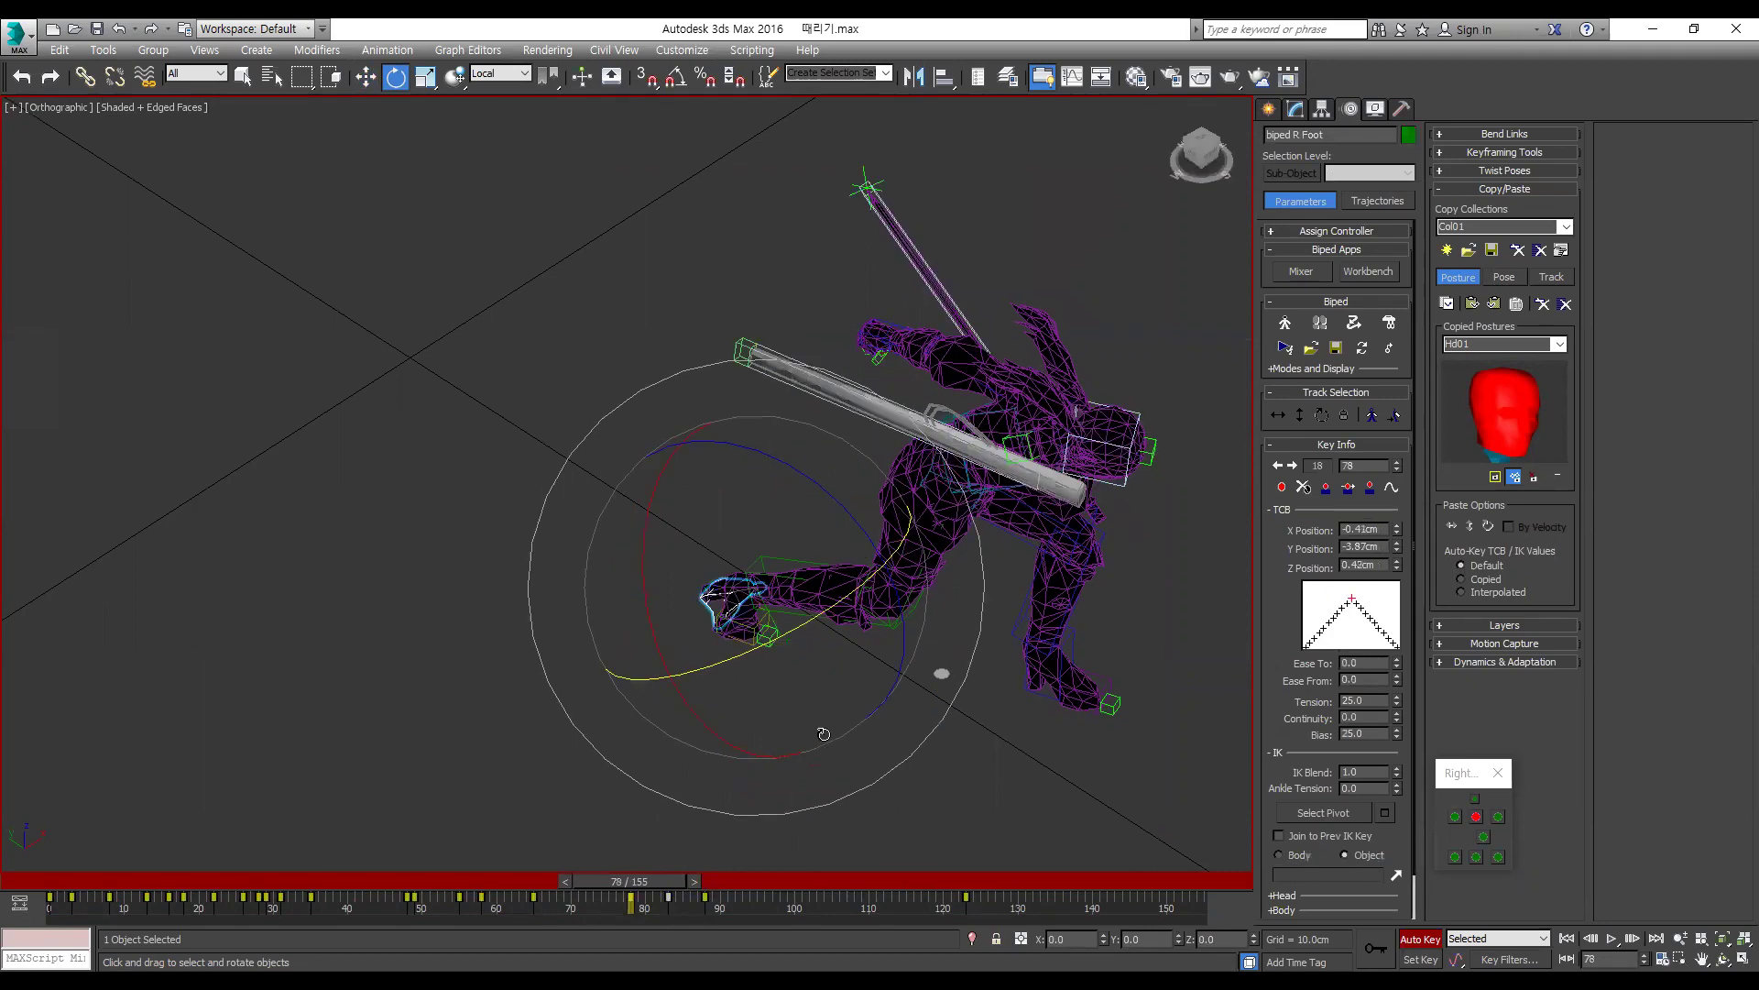
# Step: Rotate the right foot about -50 degrees around its local X axis at frame 83
pyautogui.press('l')
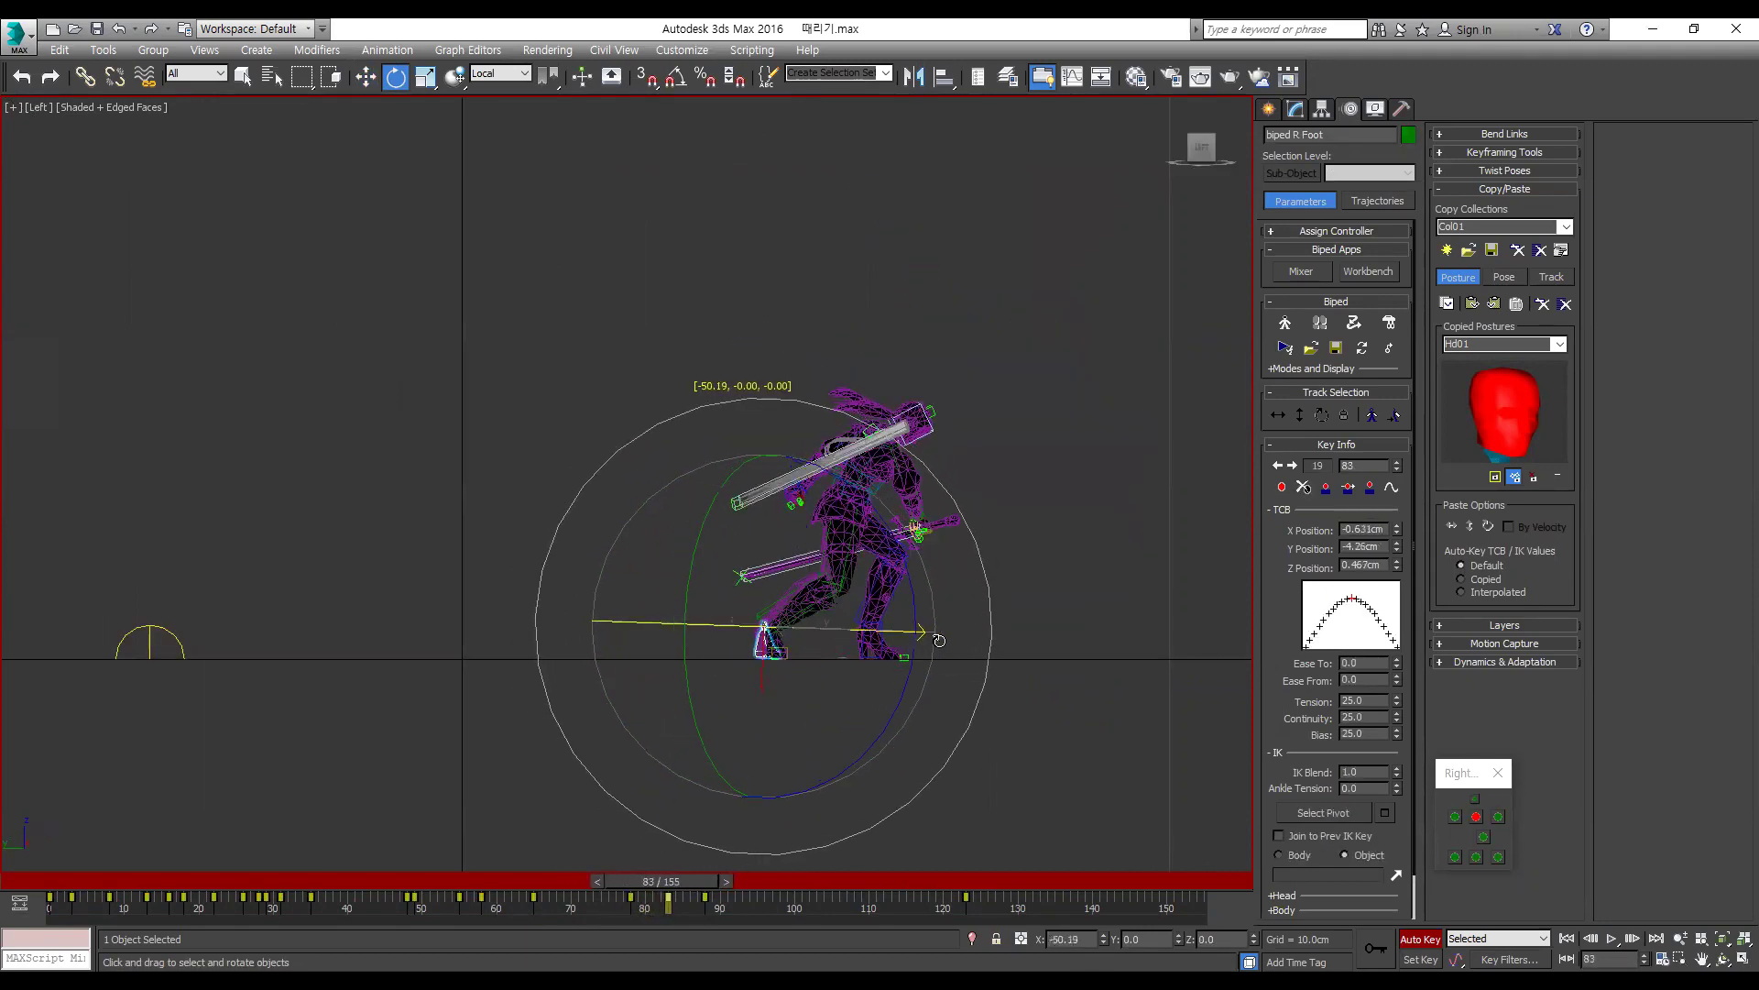
pyautogui.keyDown('alt'); pyautogui.moveTo(817, 639); pyautogui.dragTo(833, 734, button='middle'); pyautogui.keyUp('alt')
pyautogui.scroll(7, 786, 673)
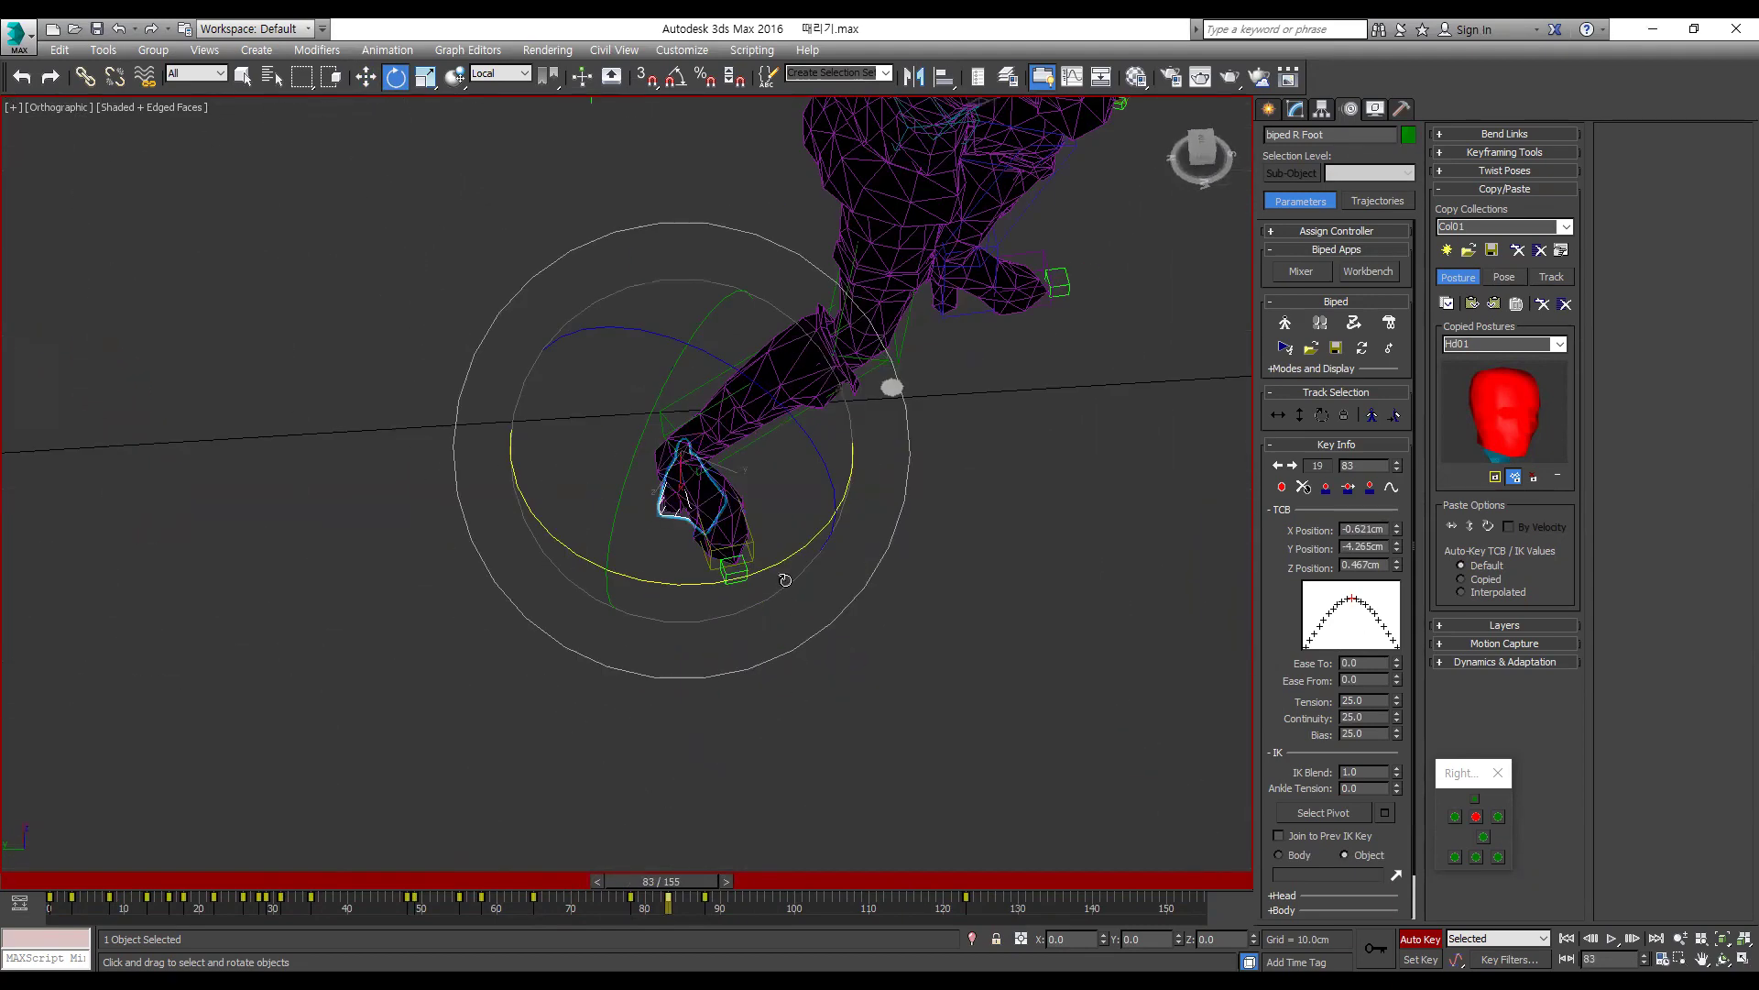
# Step: Rotate the right toe about 40 degrees around its local Y axis at frame 83 and check the neighbouring frames
pyautogui.click(747, 541)
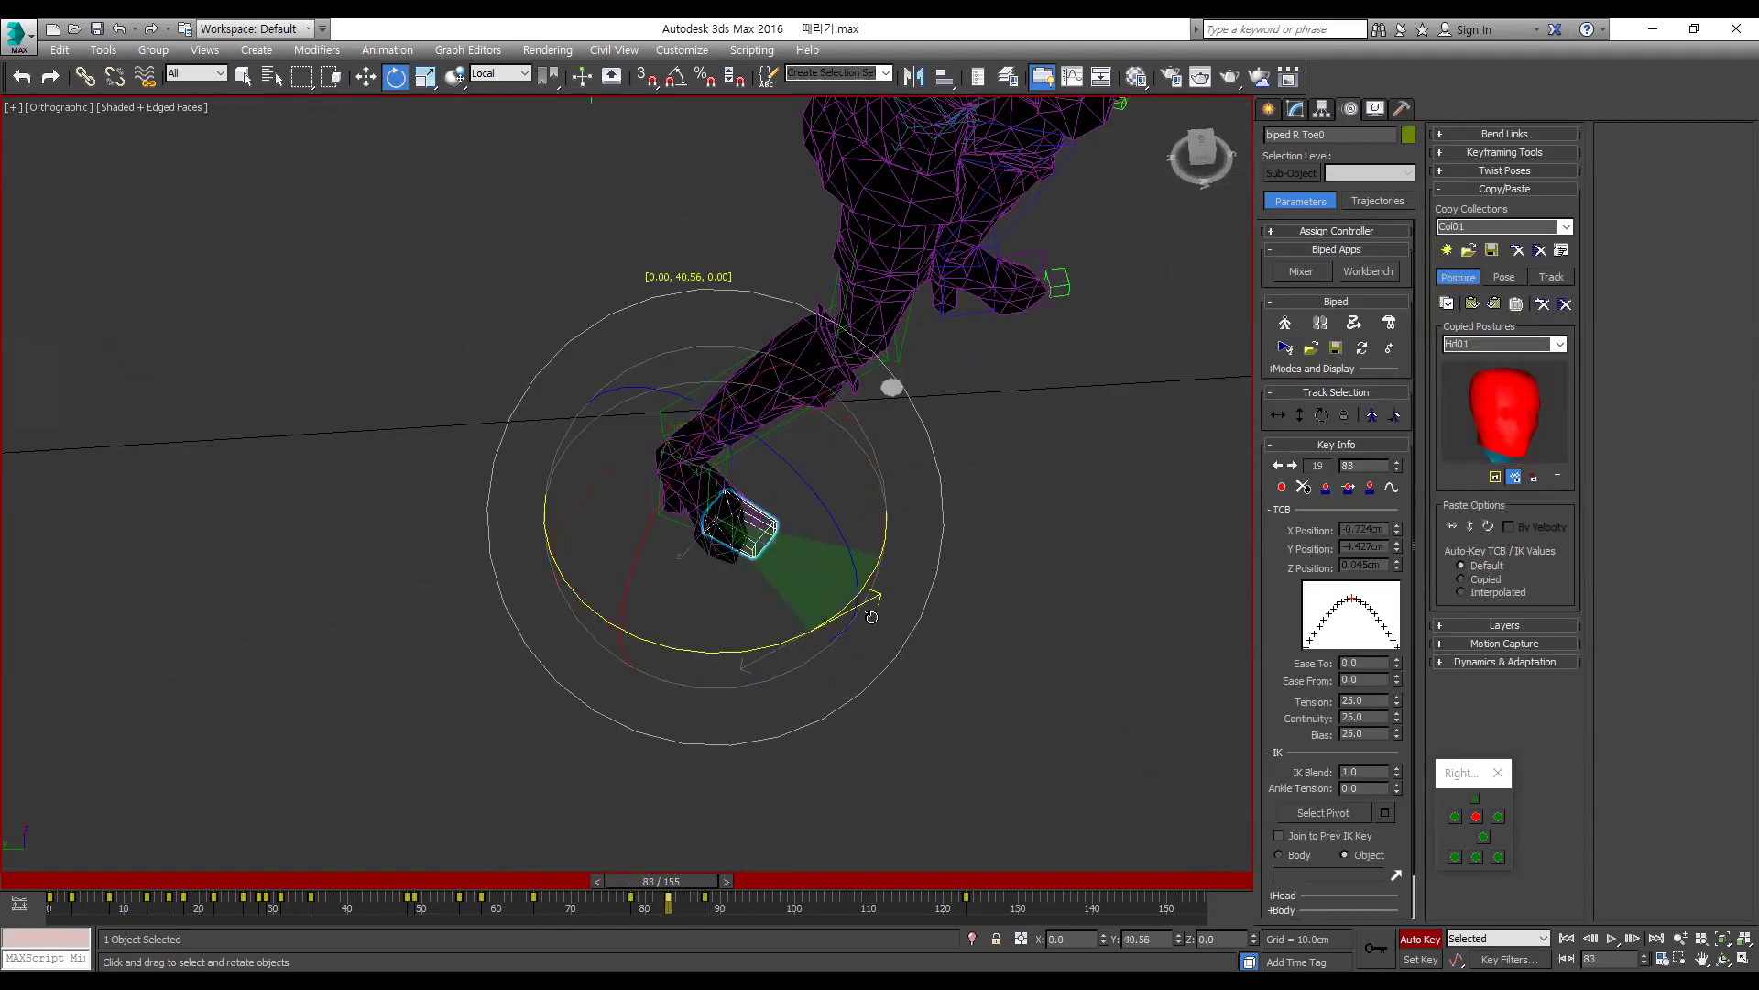
pyautogui.press(',')
pyautogui.press(',')
pyautogui.press(',')
pyautogui.press(',')
pyautogui.press(',')
pyautogui.press('.')
pyautogui.press('.')
pyautogui.press('.')
pyautogui.press('.')
pyautogui.press('.')
pyautogui.press('.')
pyautogui.press('.')
pyautogui.press('.')
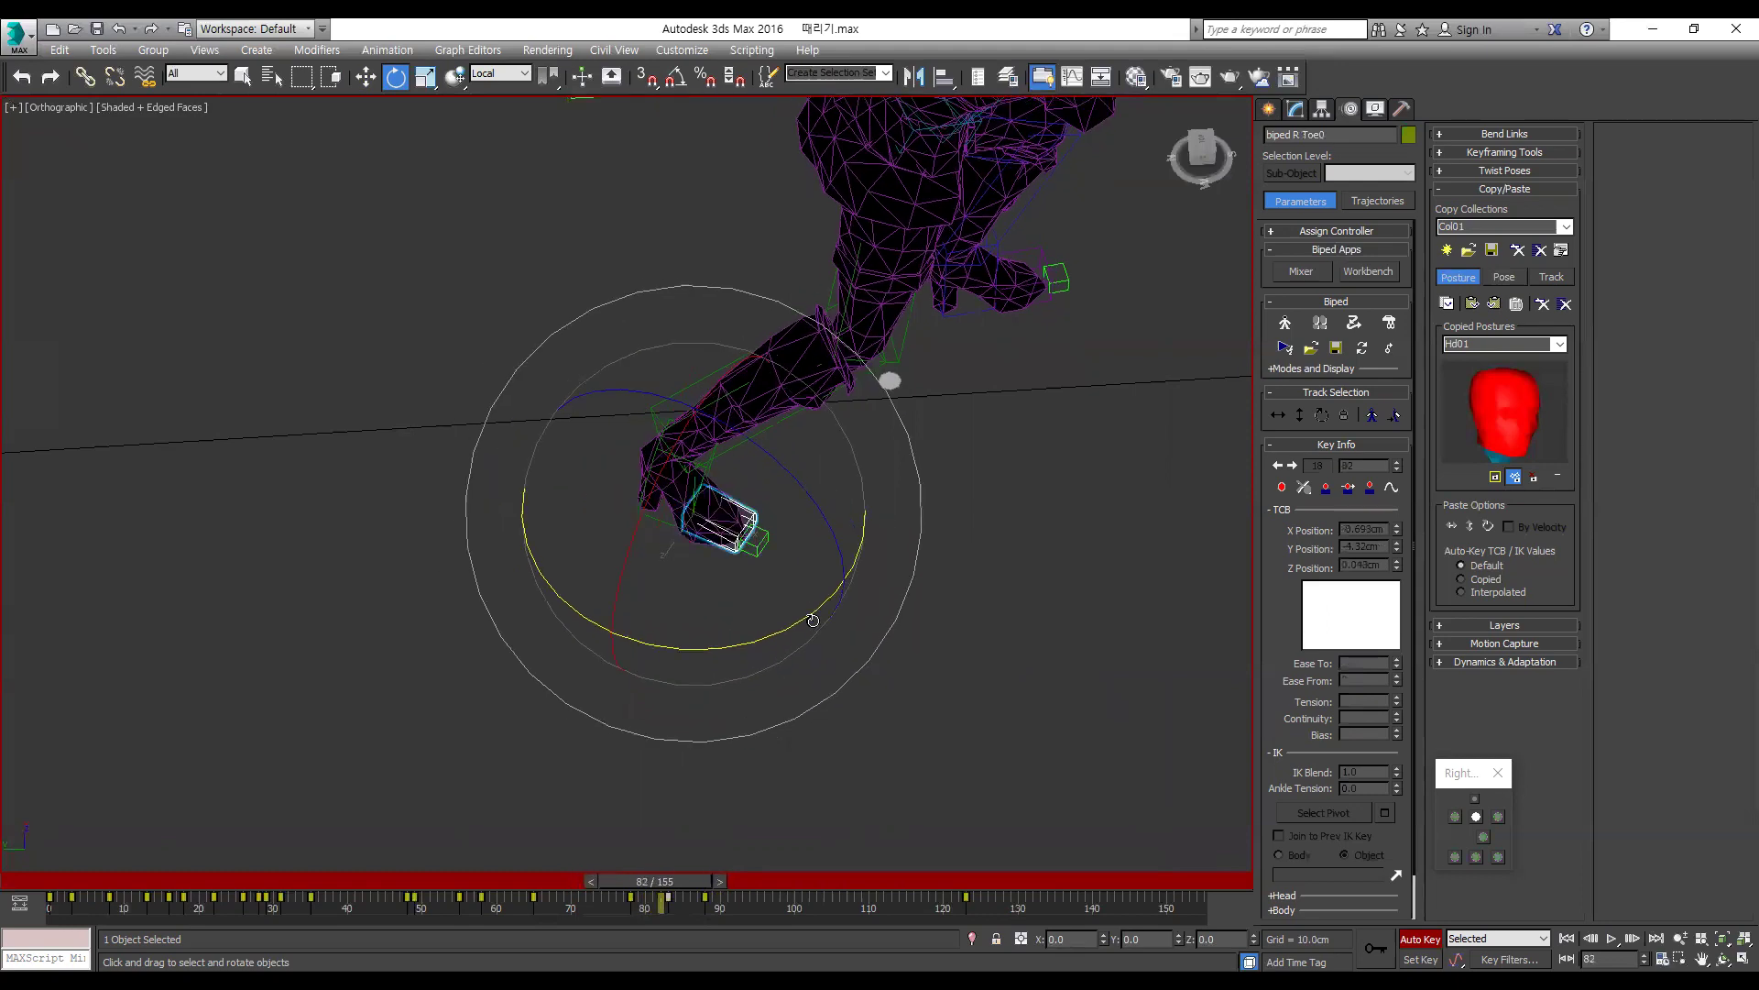
# Step: Examine the right toe's motion frame by frame from 82 to 92
pyautogui.press('.')
pyautogui.press('.')
pyautogui.press('.')
pyautogui.press('.')
pyautogui.press('.')
pyautogui.press('.')
pyautogui.press('.')
pyautogui.press('.')
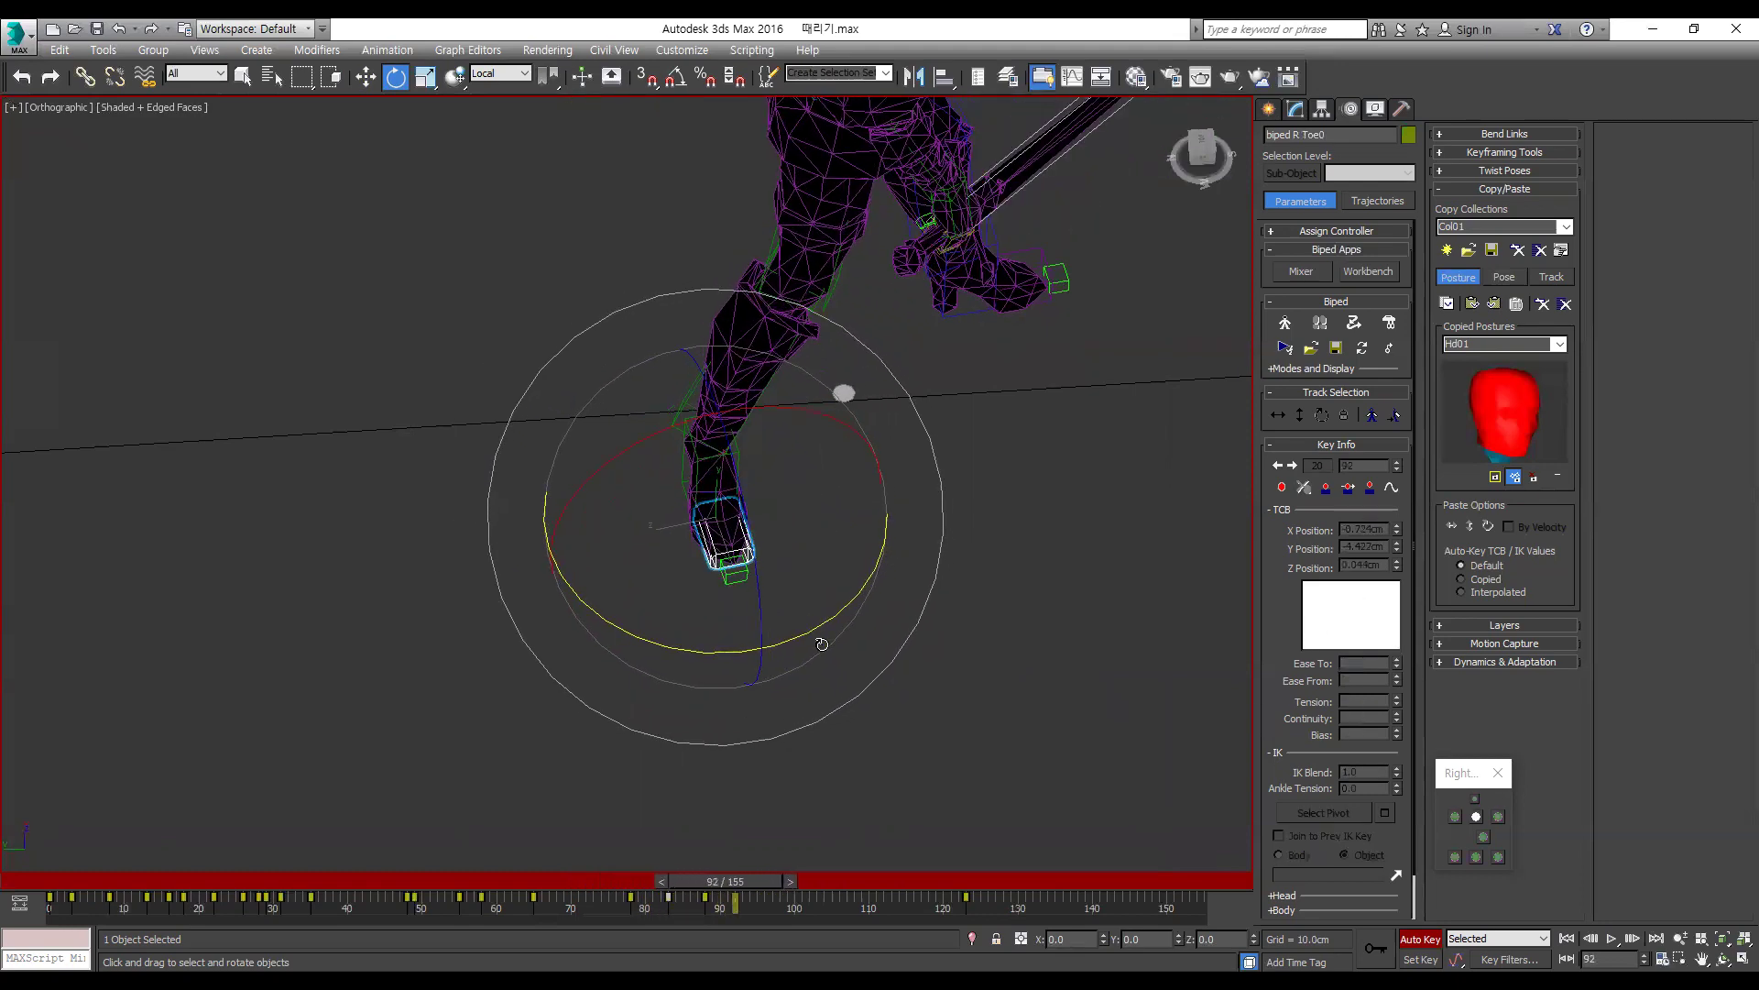
# Step: Reduce the right toe's bend at frame 83 while comparing the frames around it
pyautogui.moveTo(752, 880); pyautogui.dragTo(680, 907)
pyautogui.press('e')
pyautogui.press('.')
pyautogui.press('.')
pyautogui.press('.')
pyautogui.press('.')
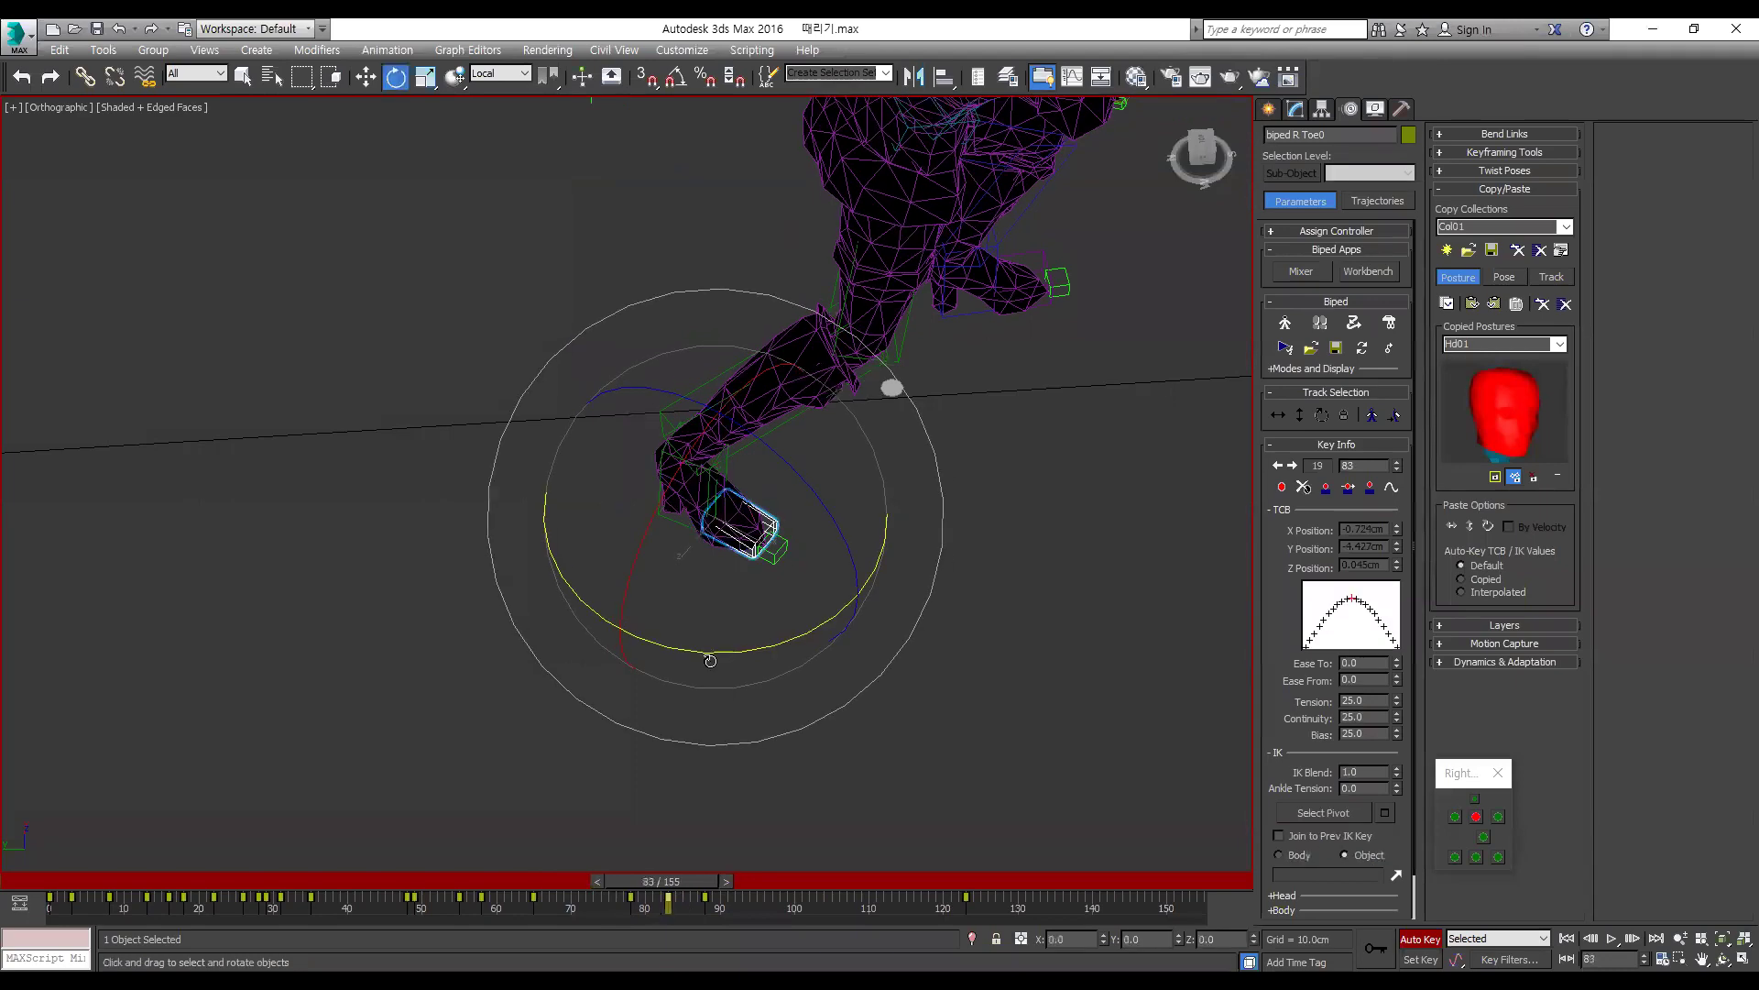
pyautogui.press(',')
pyautogui.press(',')
pyautogui.press(',')
pyautogui.press(',')
pyautogui.press(',')
# Step: Check the right foot's turn from frame 81 onward, replaying it in the left view and stepping around frame 85
pyautogui.click(668, 522)
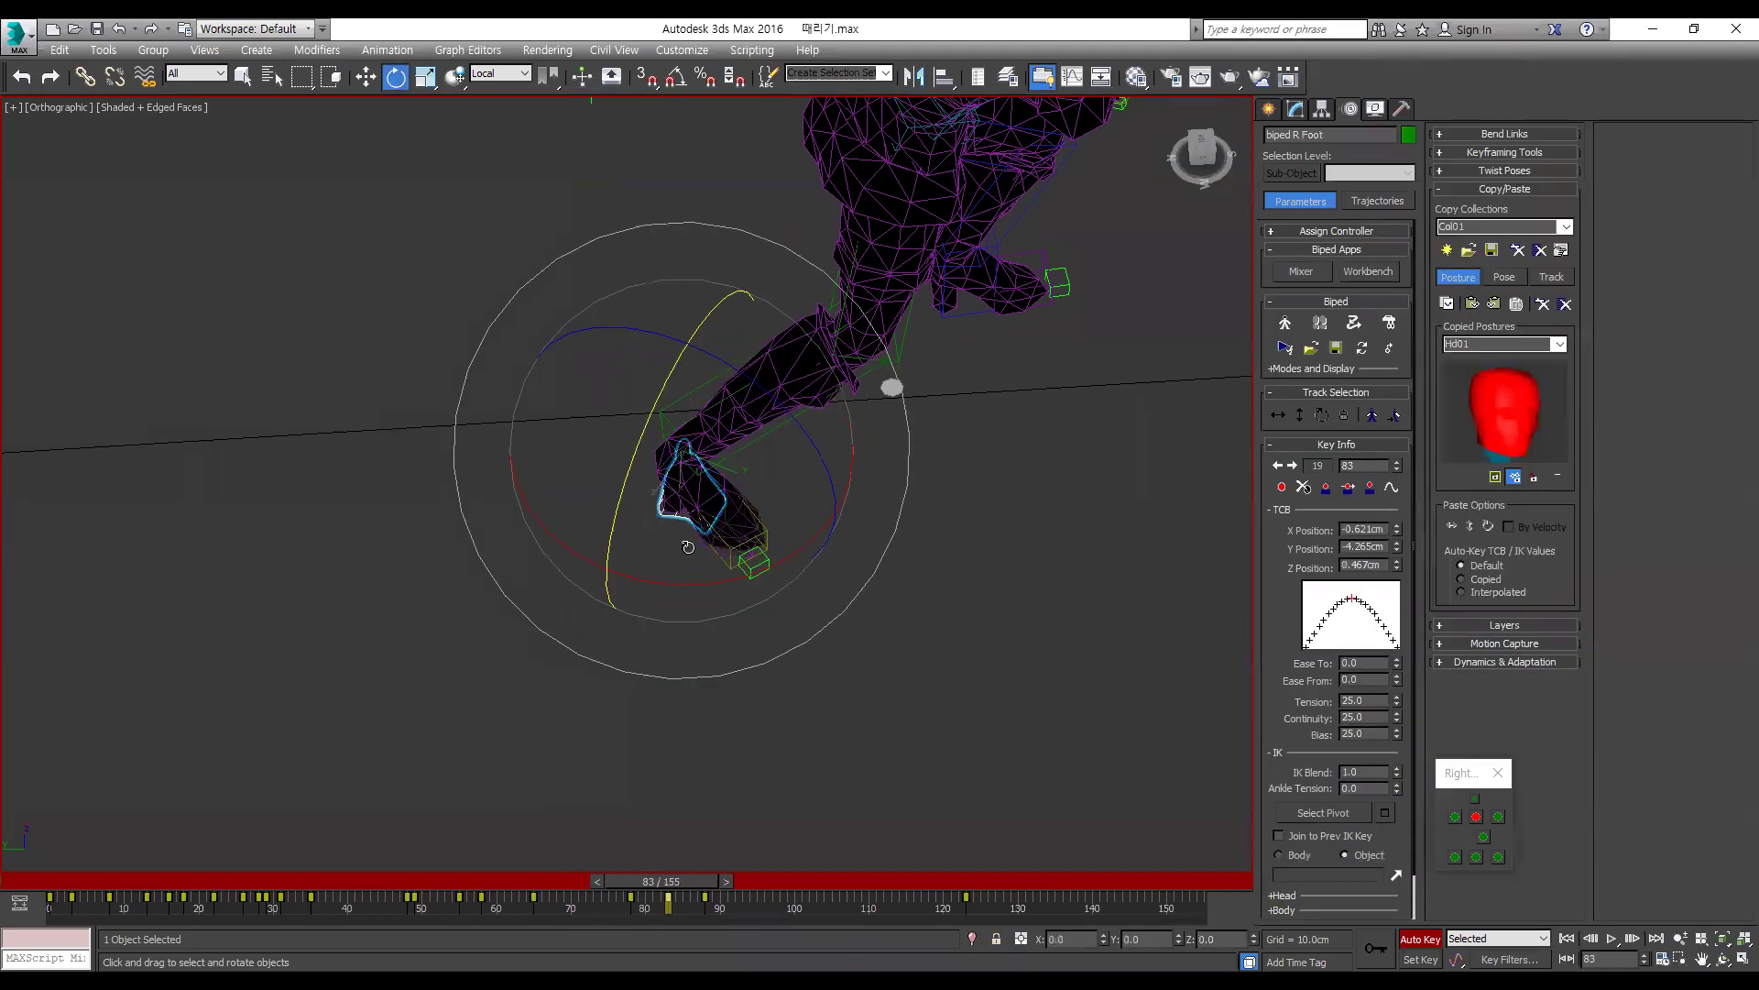
pyautogui.press(',')
pyautogui.press(',')
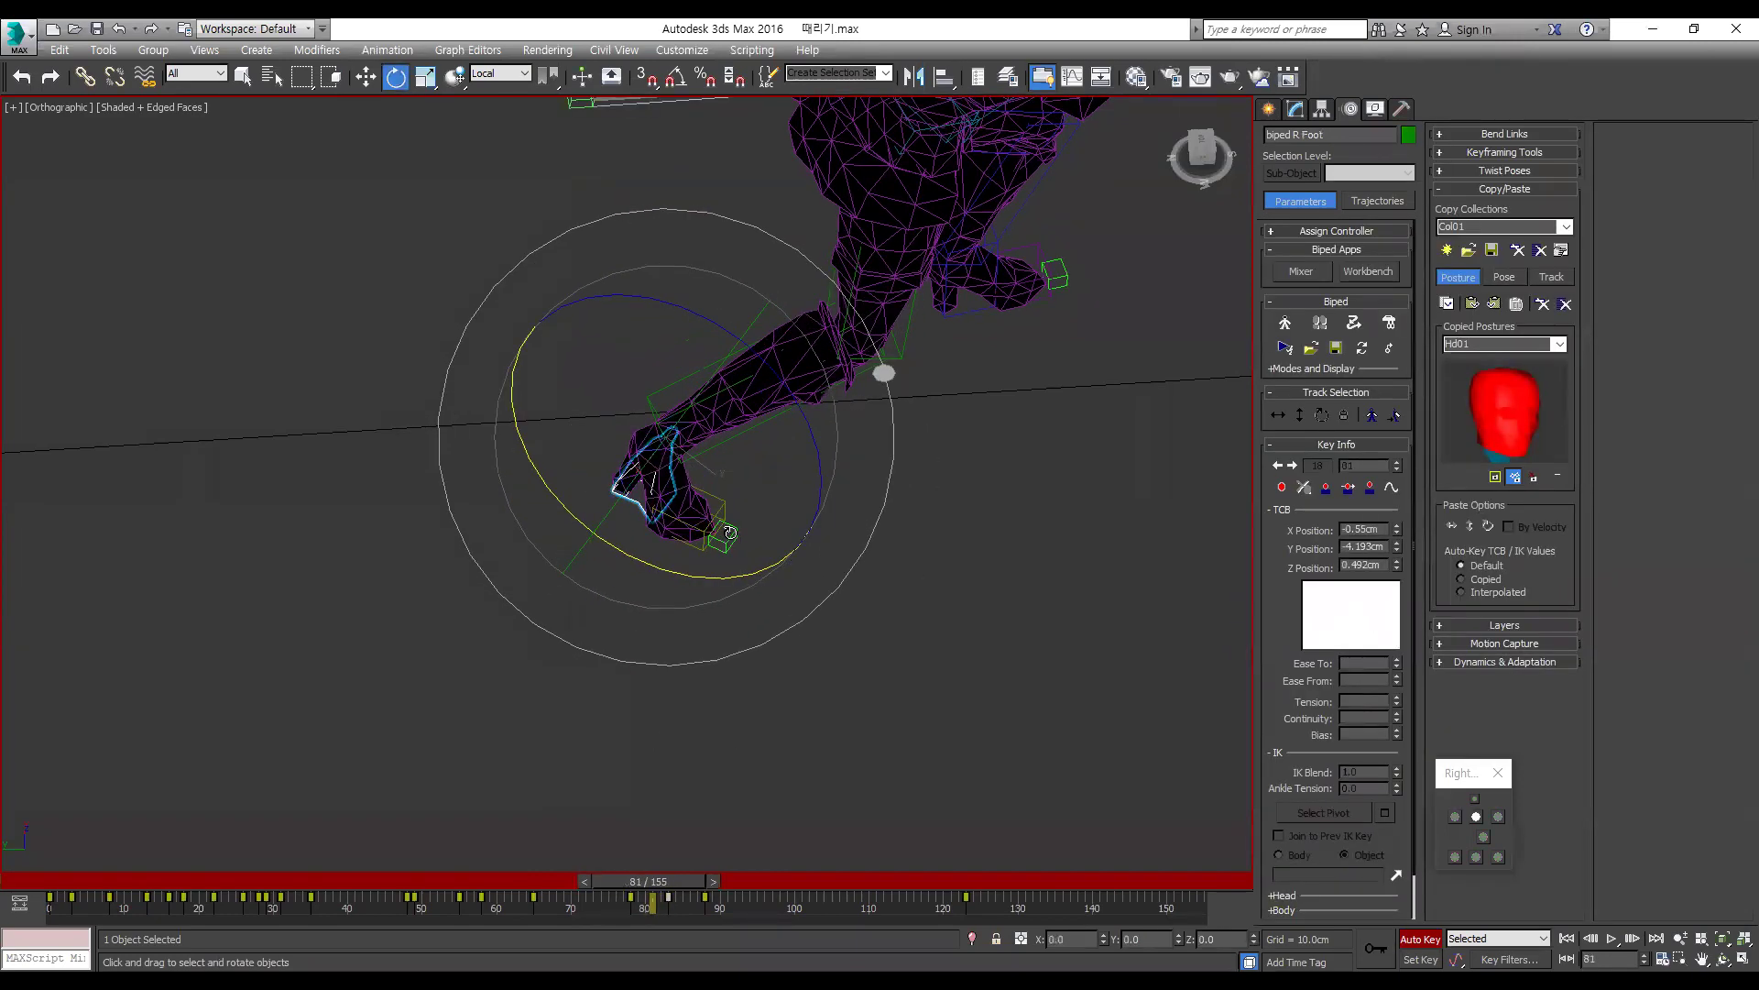
pyautogui.press('l')
pyautogui.press('.')
pyautogui.press('.')
pyautogui.press('.')
pyautogui.press('.')
pyautogui.press('.')
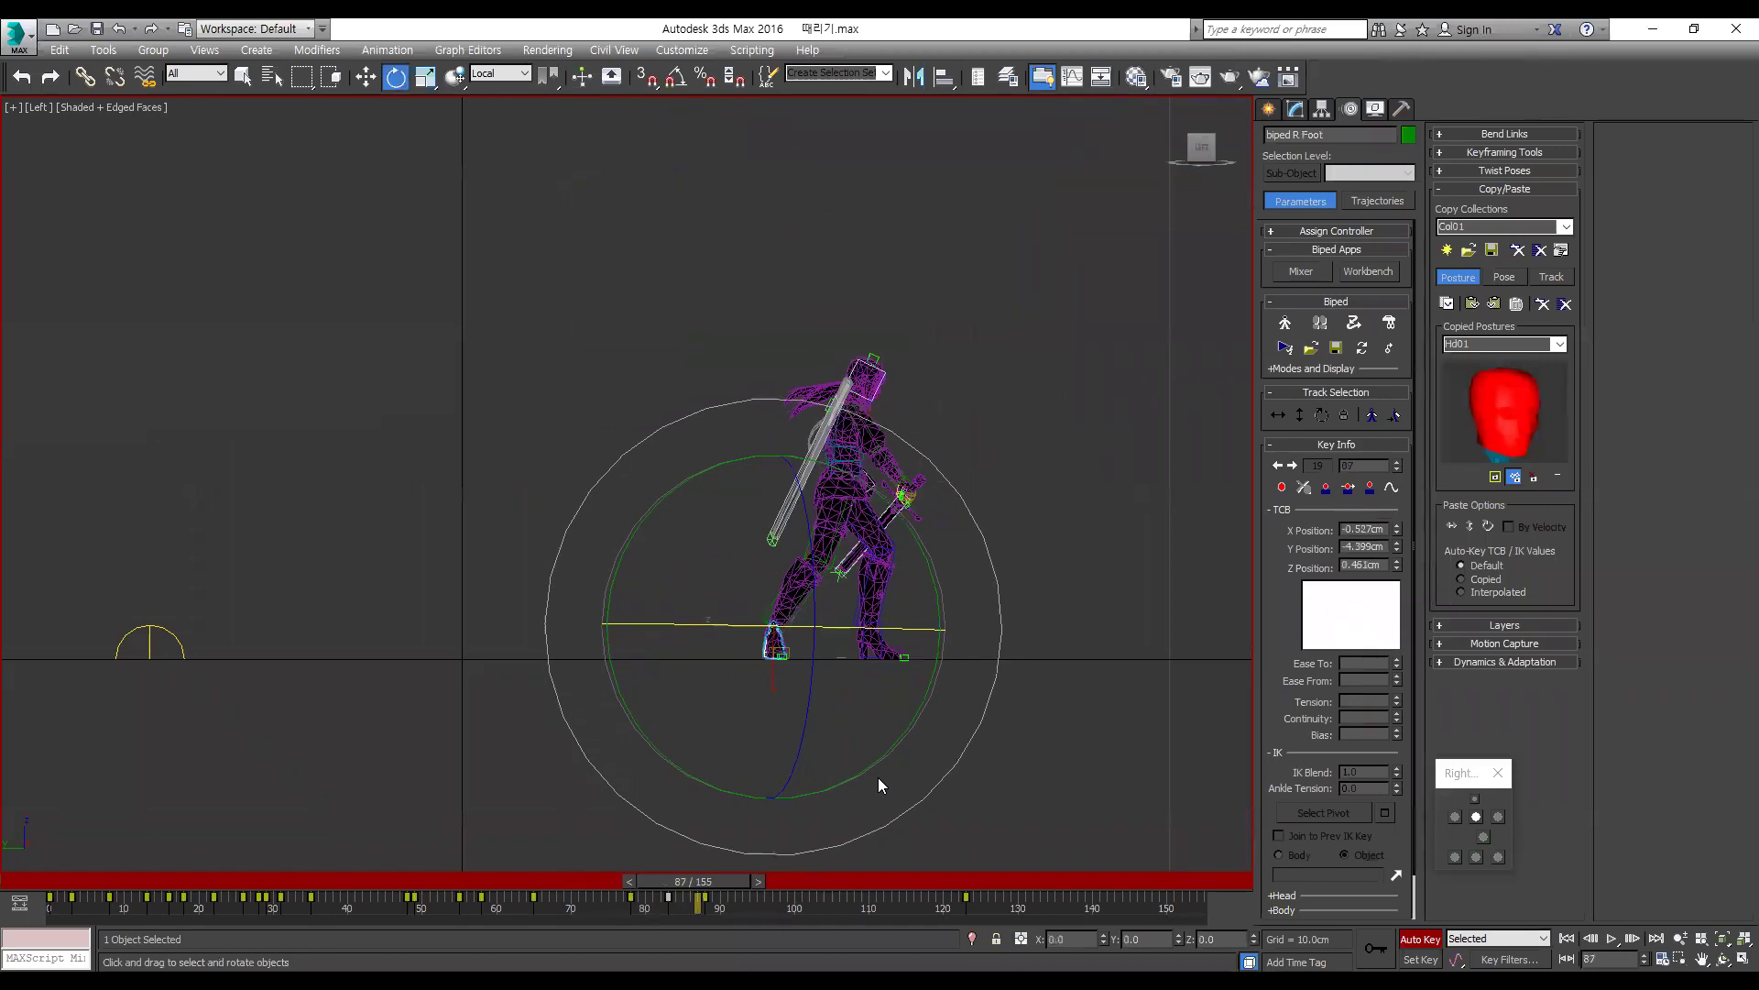
pyautogui.press('/')
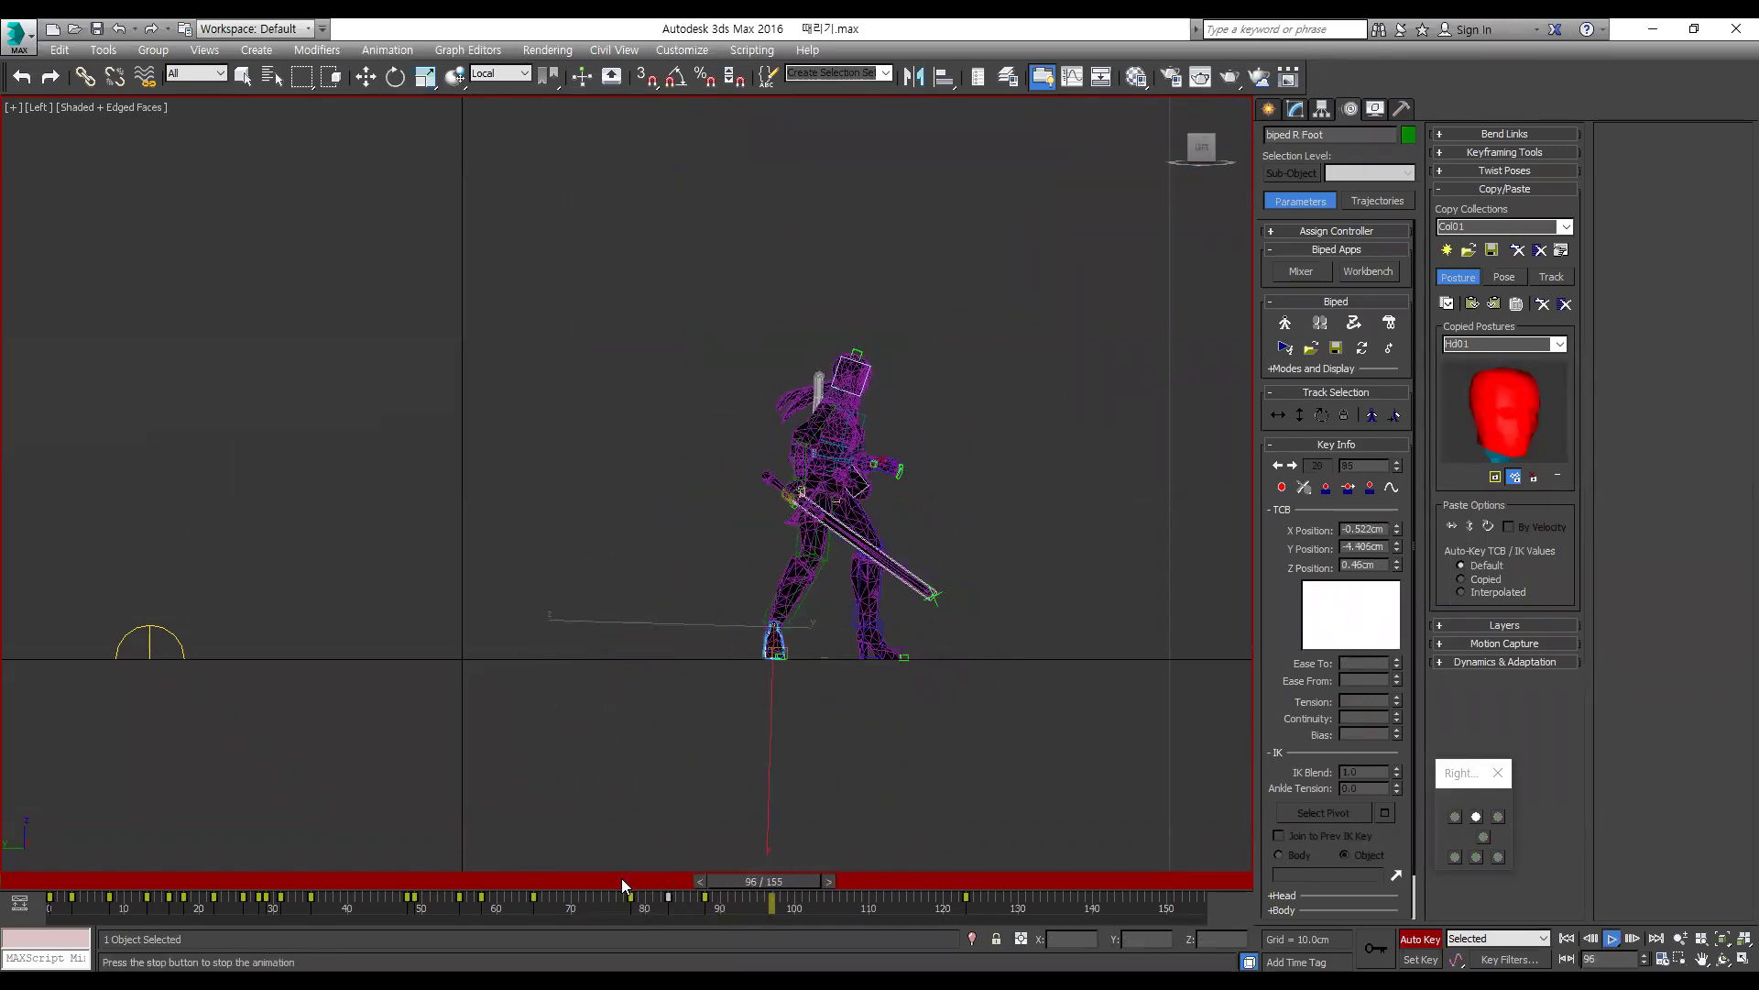
pyautogui.press('/')
pyautogui.press(',')
pyautogui.press(',')
pyautogui.press(',')
pyautogui.press(',')
pyautogui.press(',')
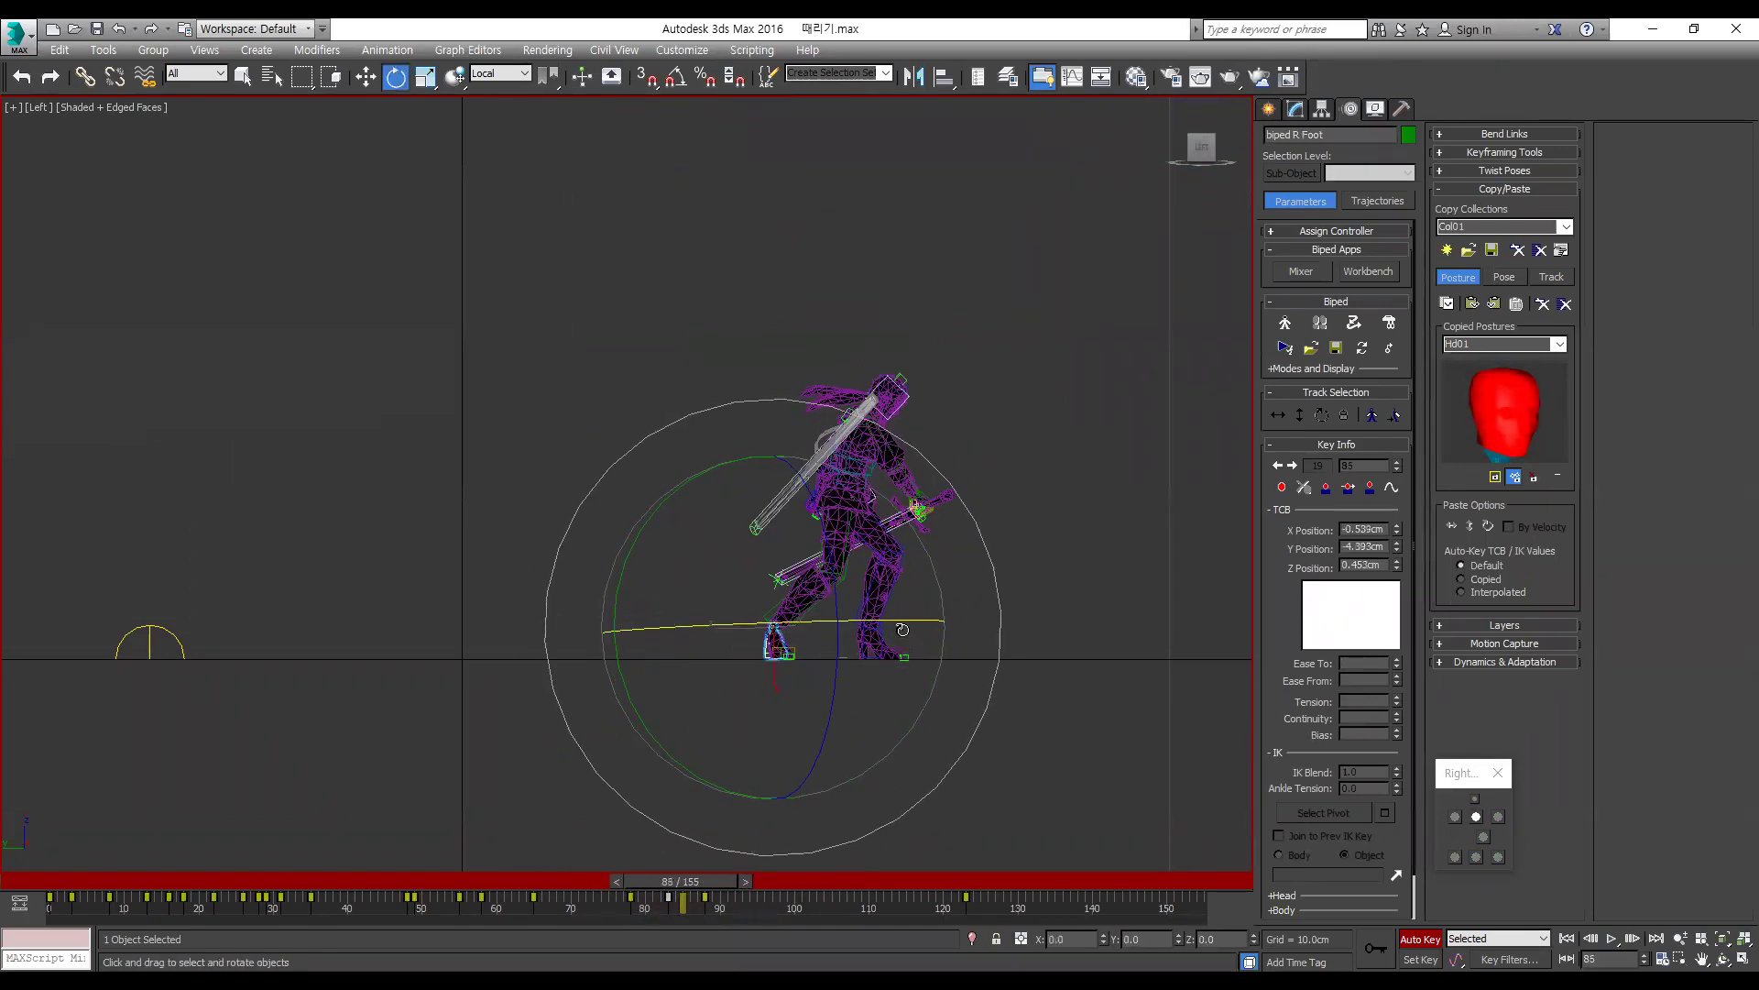
# Step: Key a slight rotation of the right foot at frame 93 and replay the motion
pyautogui.press('.')
pyautogui.press('.')
pyautogui.press('.')
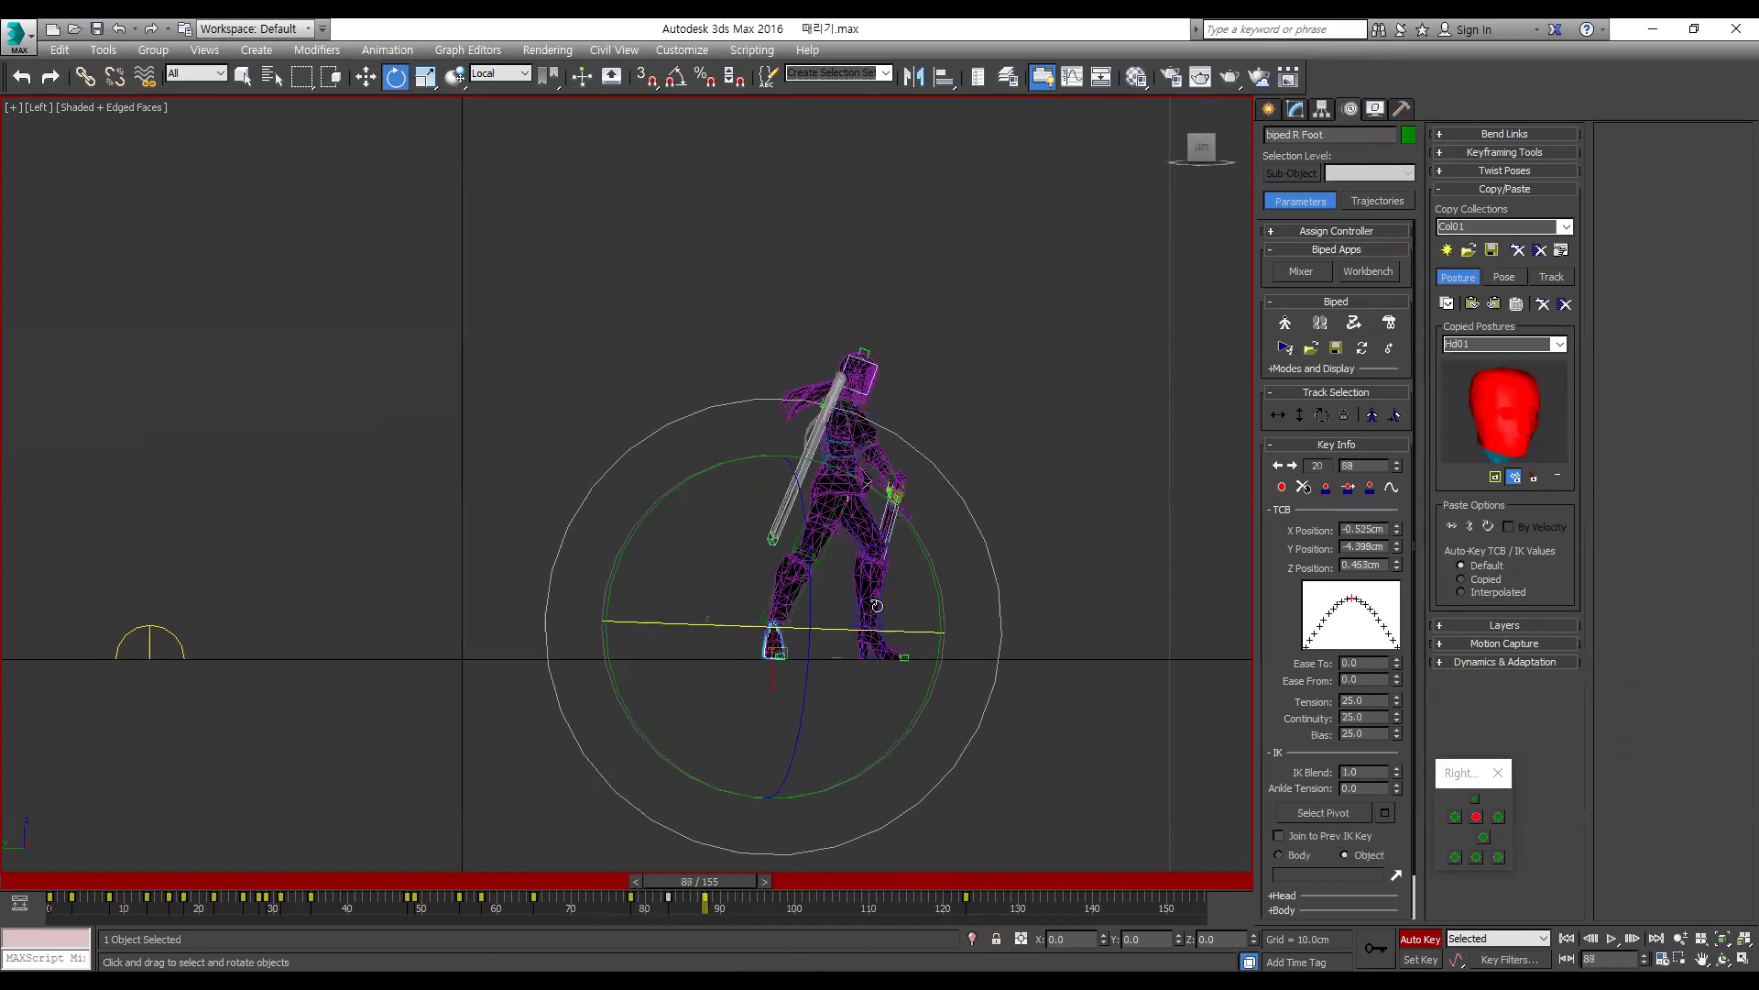
pyautogui.press('.')
pyautogui.press('.')
pyautogui.press('.')
pyautogui.press('.')
pyautogui.press('.')
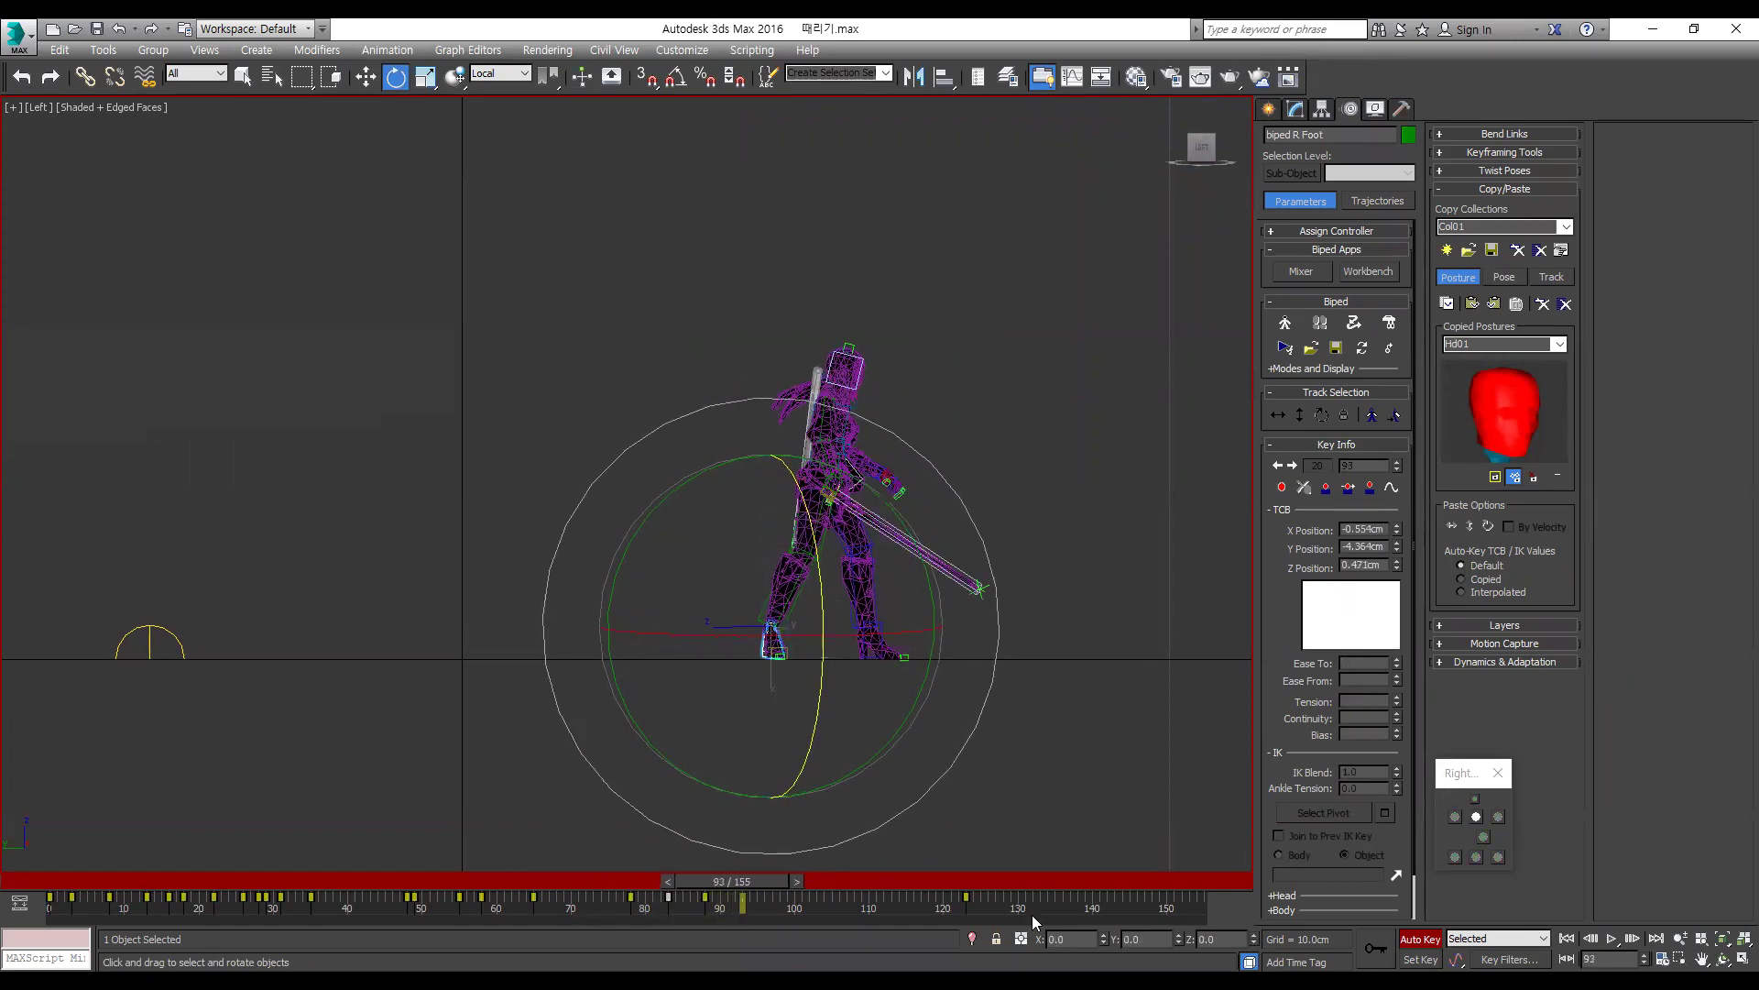
pyautogui.press('/')
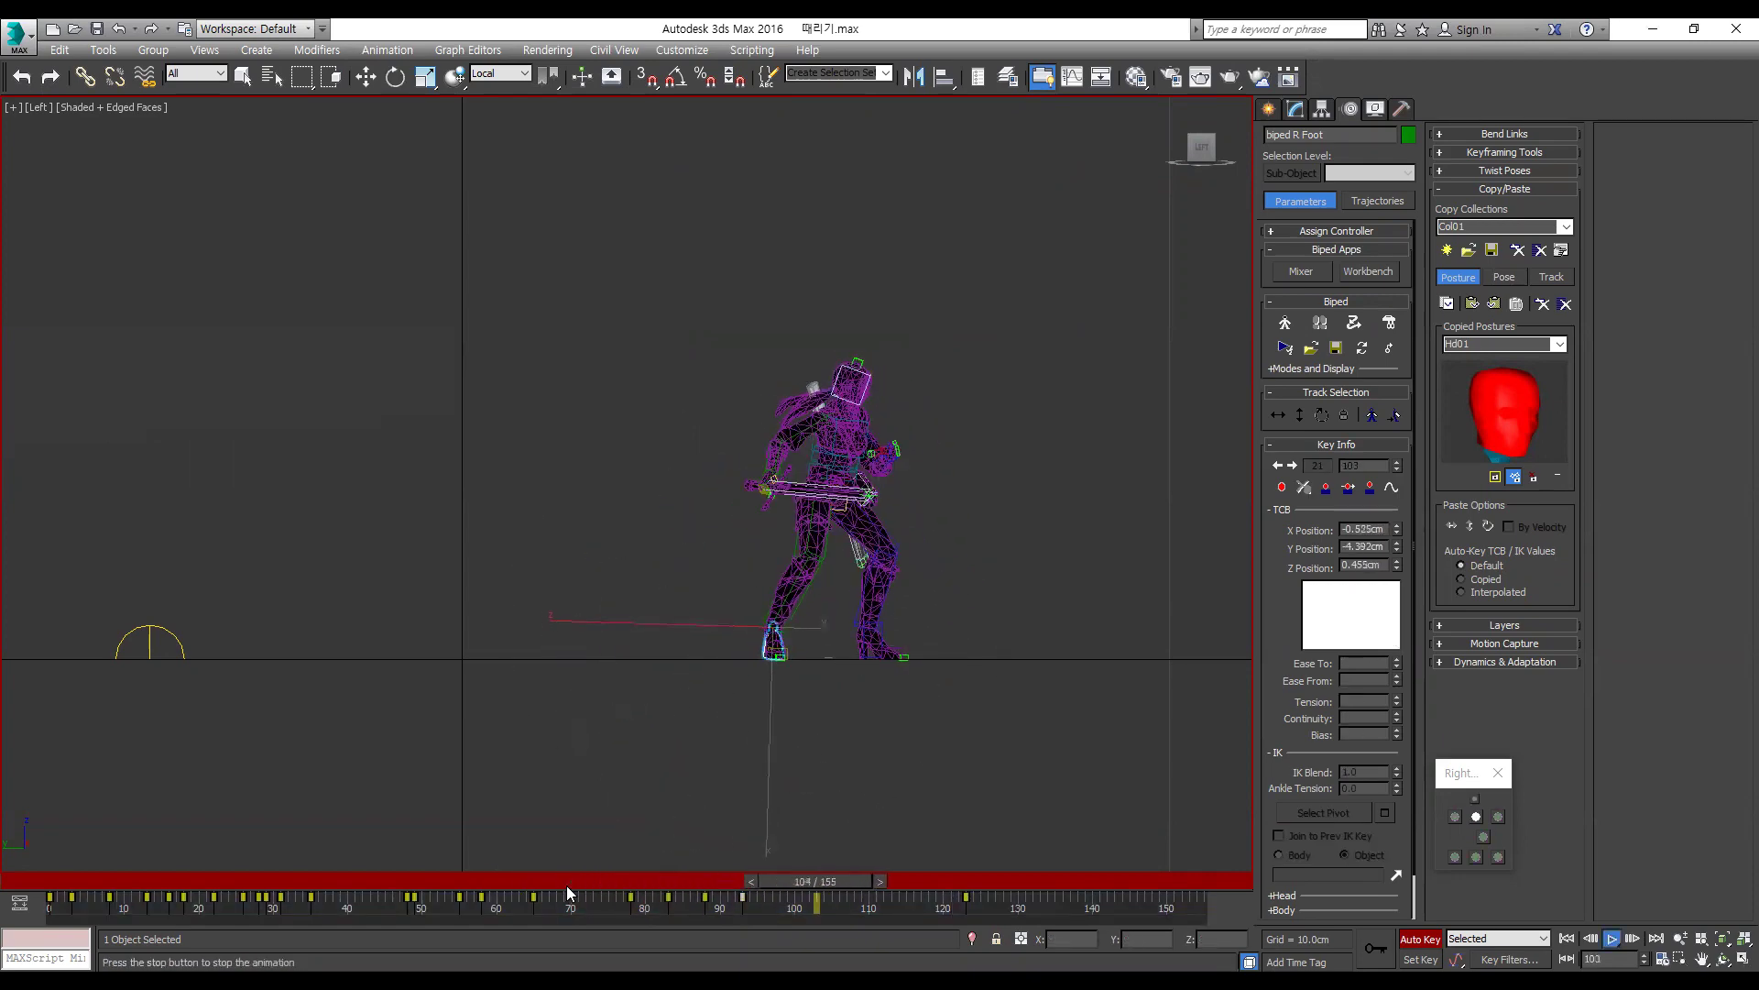
pyautogui.press('/')
# Step: Select the body's vertical track and examine its motion up to about frame 94
pyautogui.press('w')
pyautogui.click(1301, 415)
pyautogui.moveTo(513, 893); pyautogui.dragTo(719, 909)
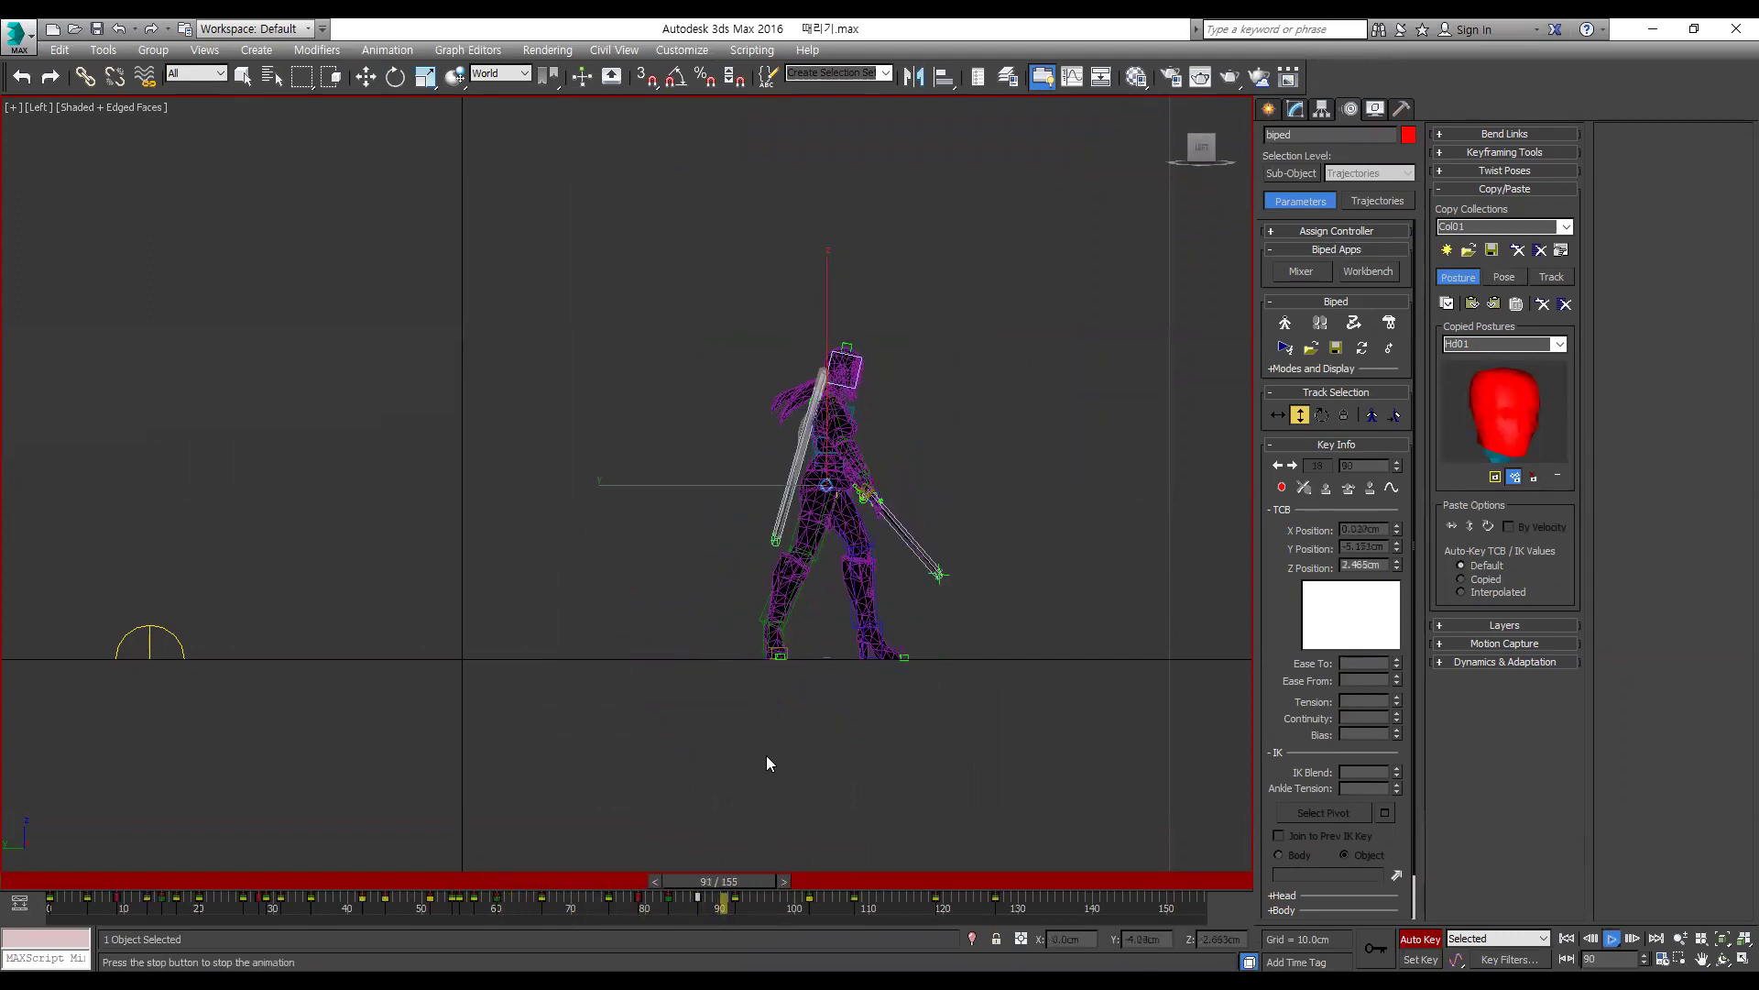
pyautogui.press('w')
pyautogui.press('.')
pyautogui.press('.')
pyautogui.press('.')
pyautogui.press('.')
pyautogui.press('.')
pyautogui.press('.')
pyautogui.press('.')
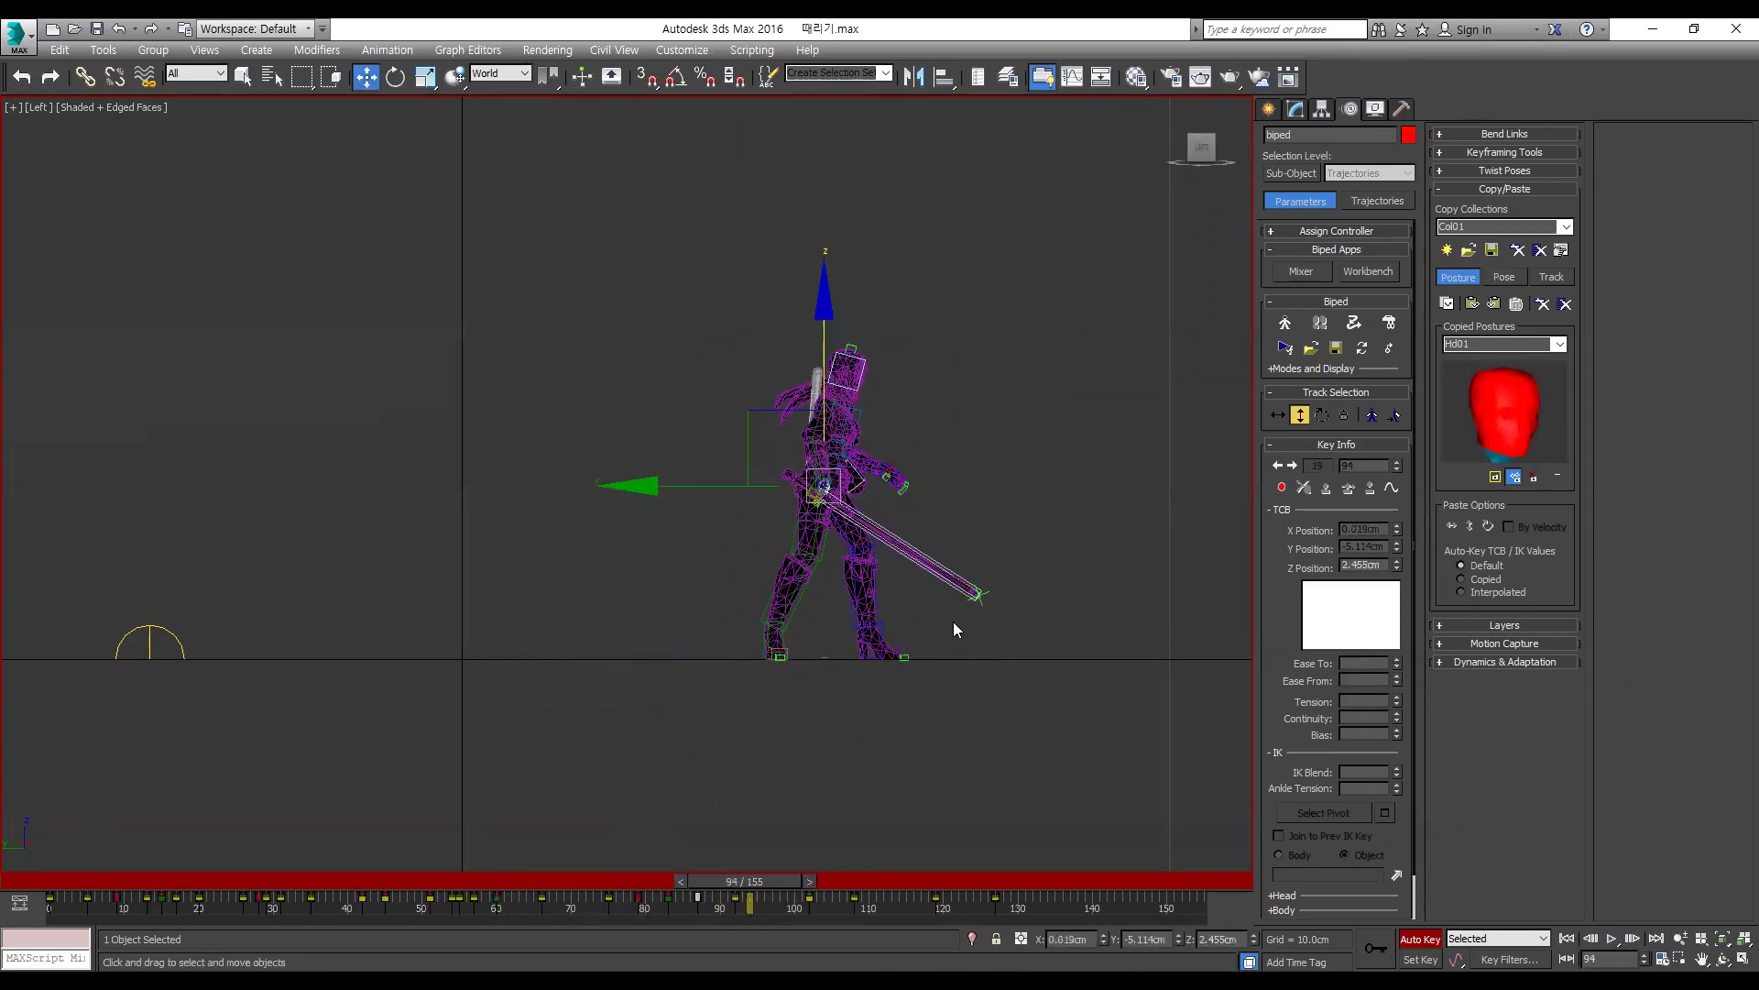
# Step: Nudge the body's position slightly at frame 92 and check the rise back around frame 87
pyautogui.moveTo(775, 880); pyautogui.dragTo(713, 882)
pyautogui.press('w')
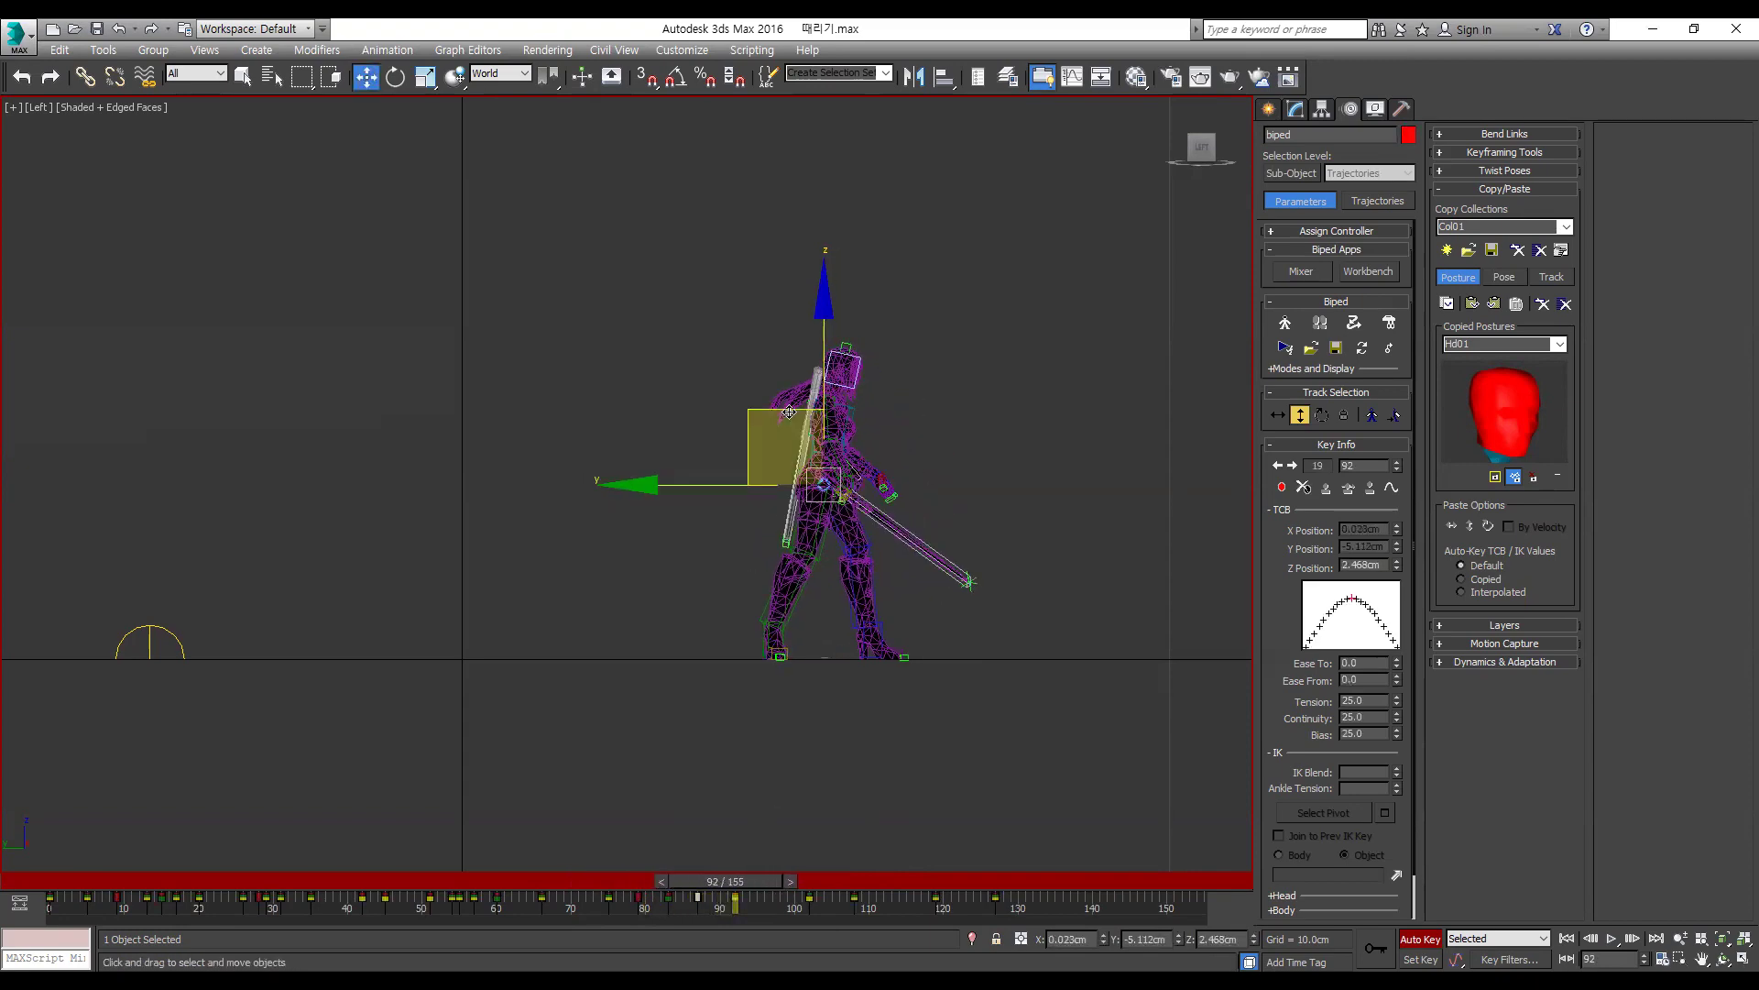
pyautogui.moveTo(789, 414); pyautogui.dragTo(787, 415)
pyautogui.press(',')
pyautogui.press(',')
pyautogui.press(',')
pyautogui.press(',')
pyautogui.press(',')
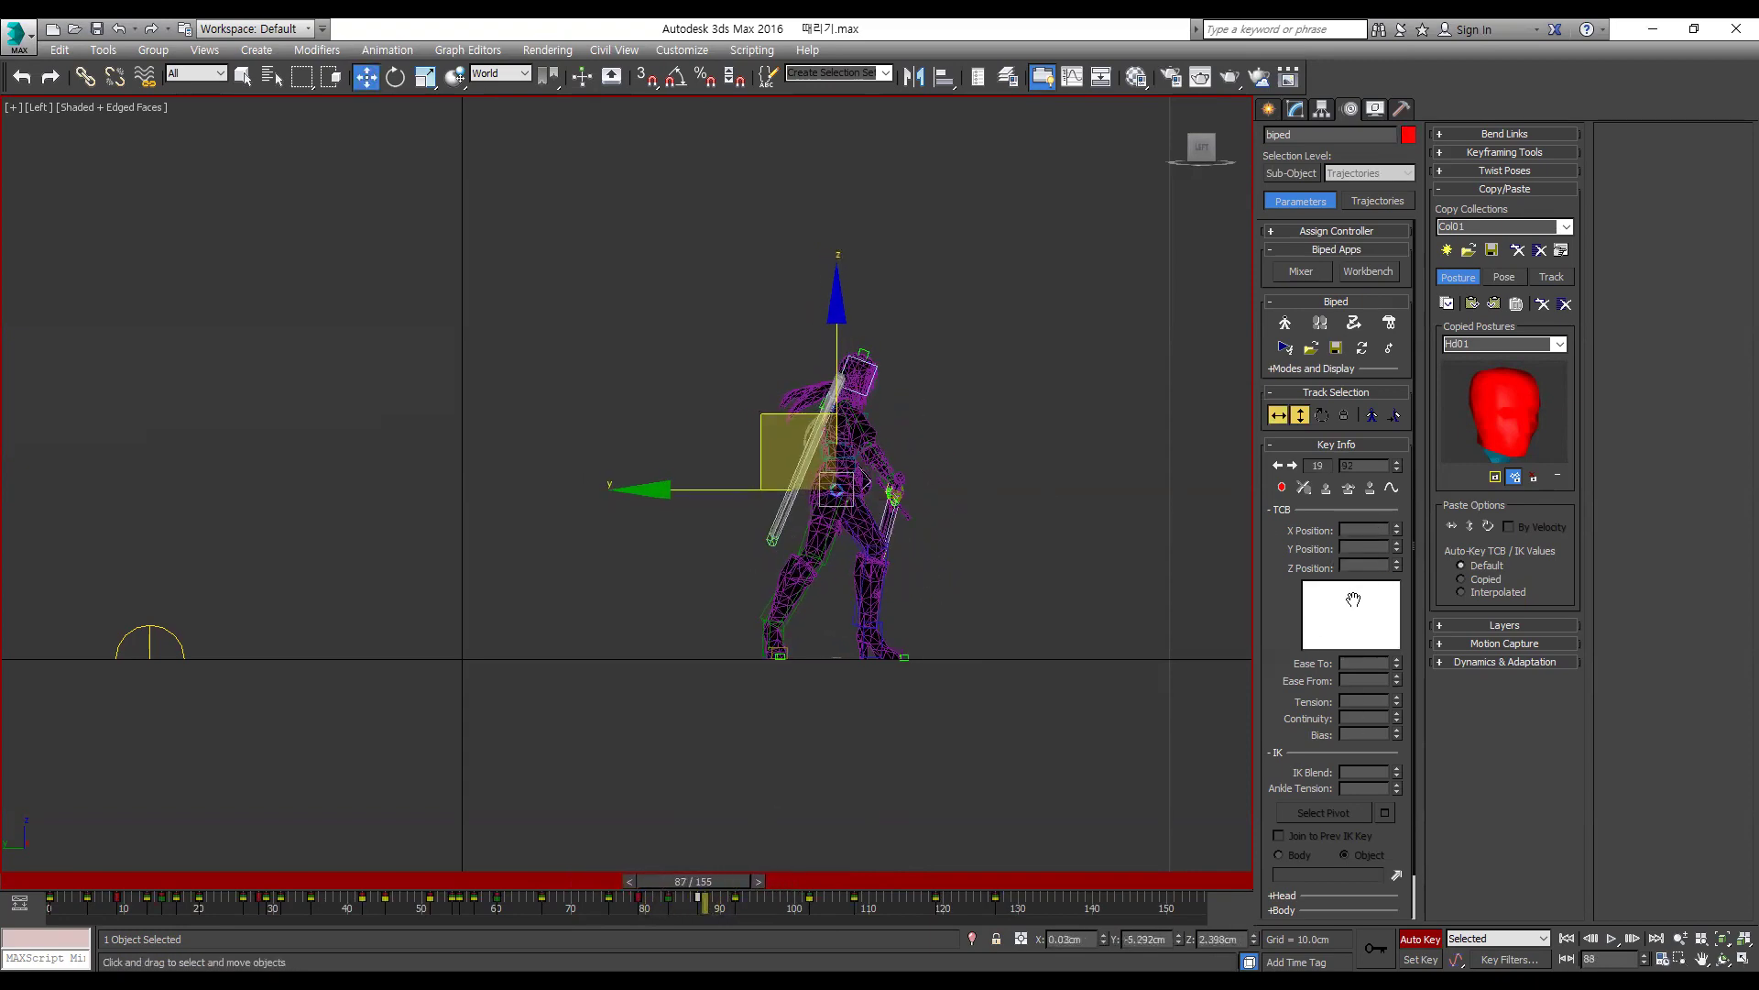
pyautogui.press('.')
pyautogui.press('.')
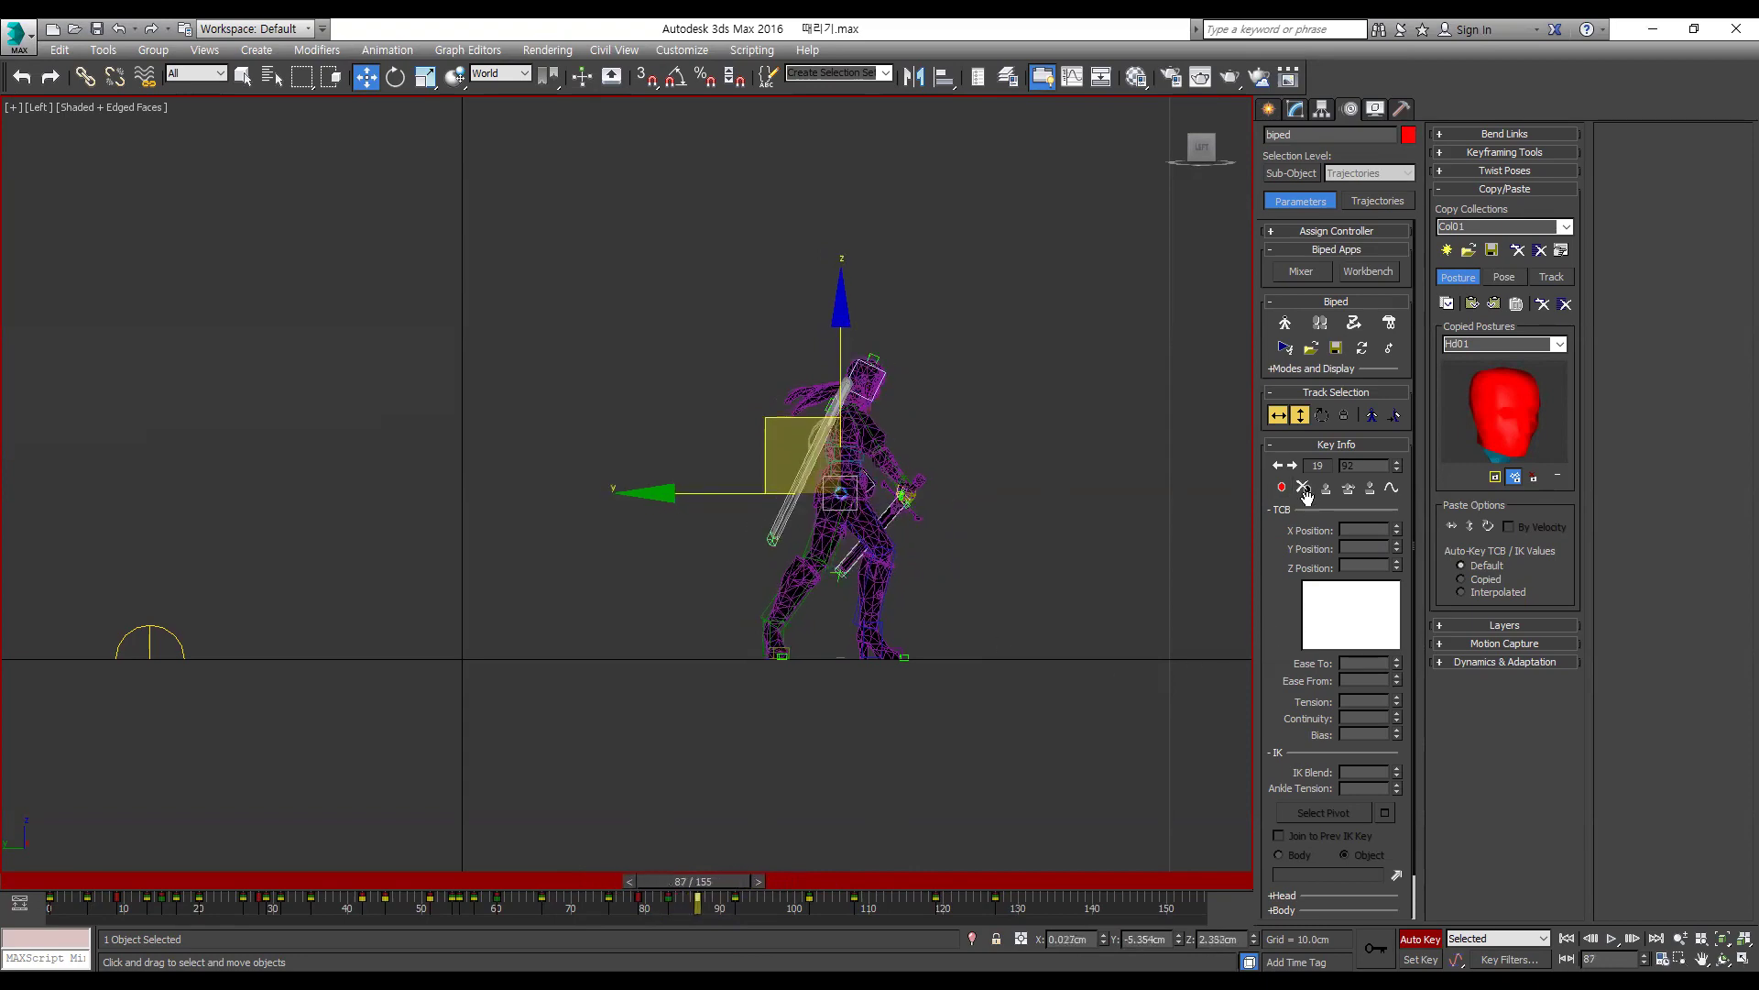
pyautogui.press(',')
# Step: Deselect the body and replay the motion repeatedly from about frame 74 in the left view
pyautogui.click(575, 869)
pyautogui.click(595, 882)
pyautogui.press('/')
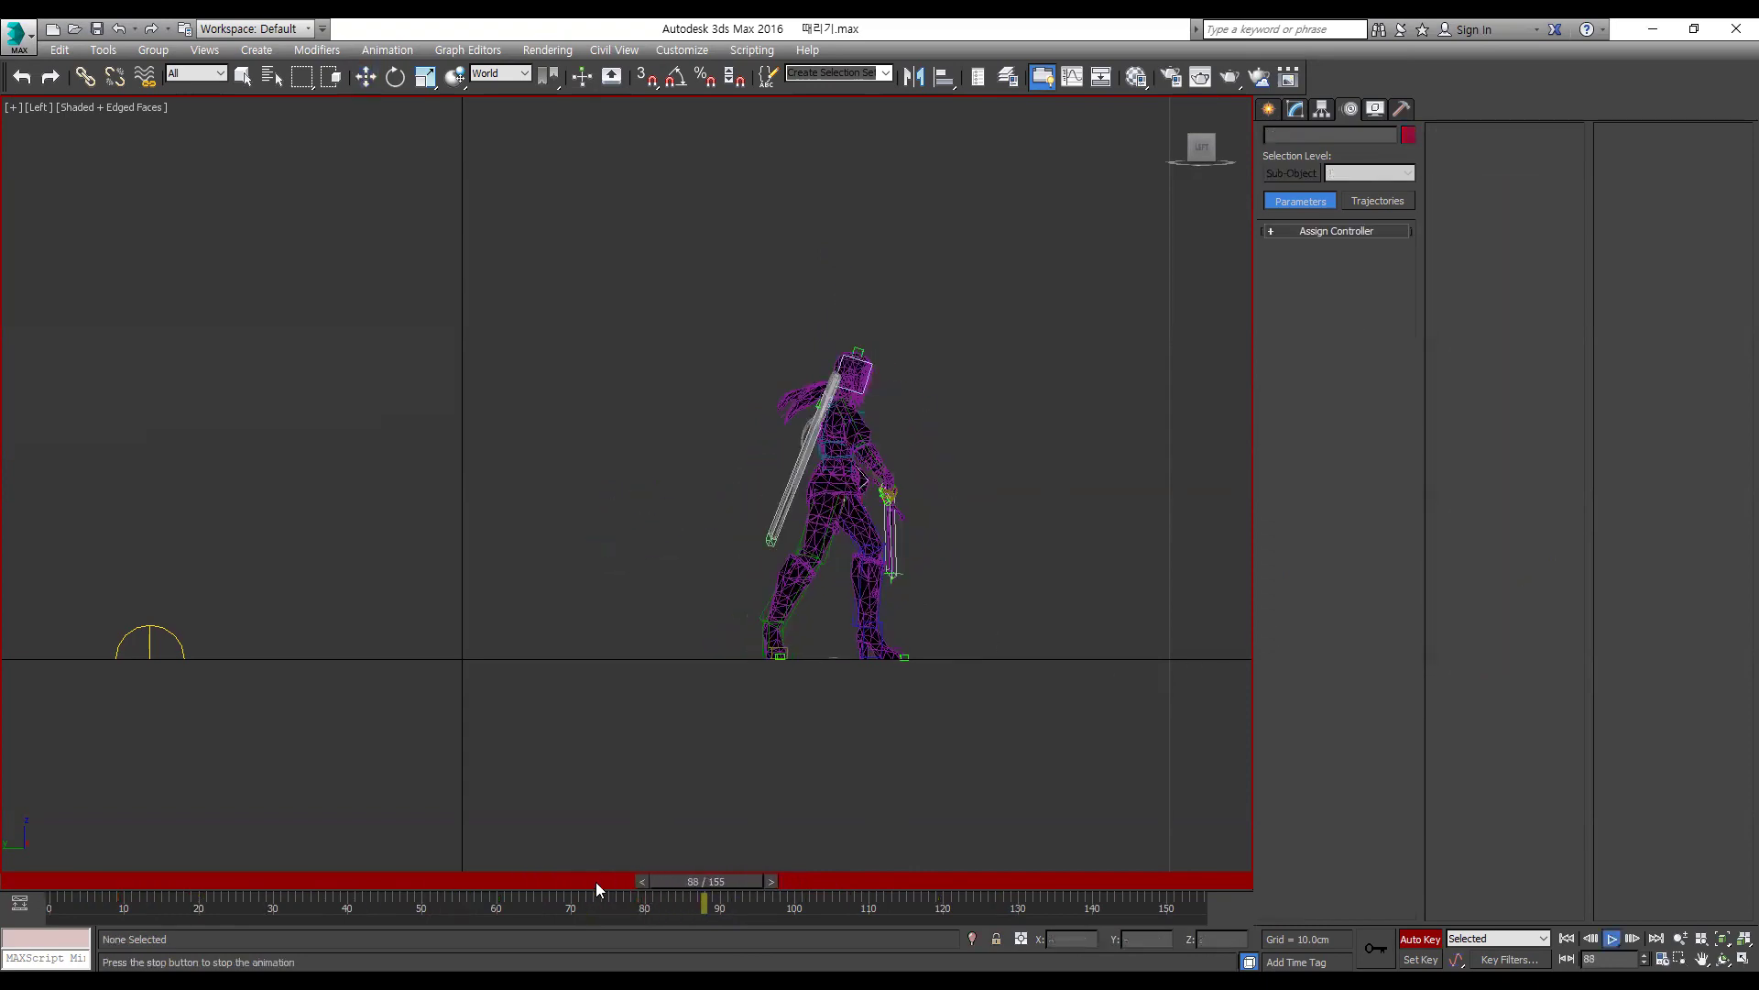
pyautogui.click(596, 881)
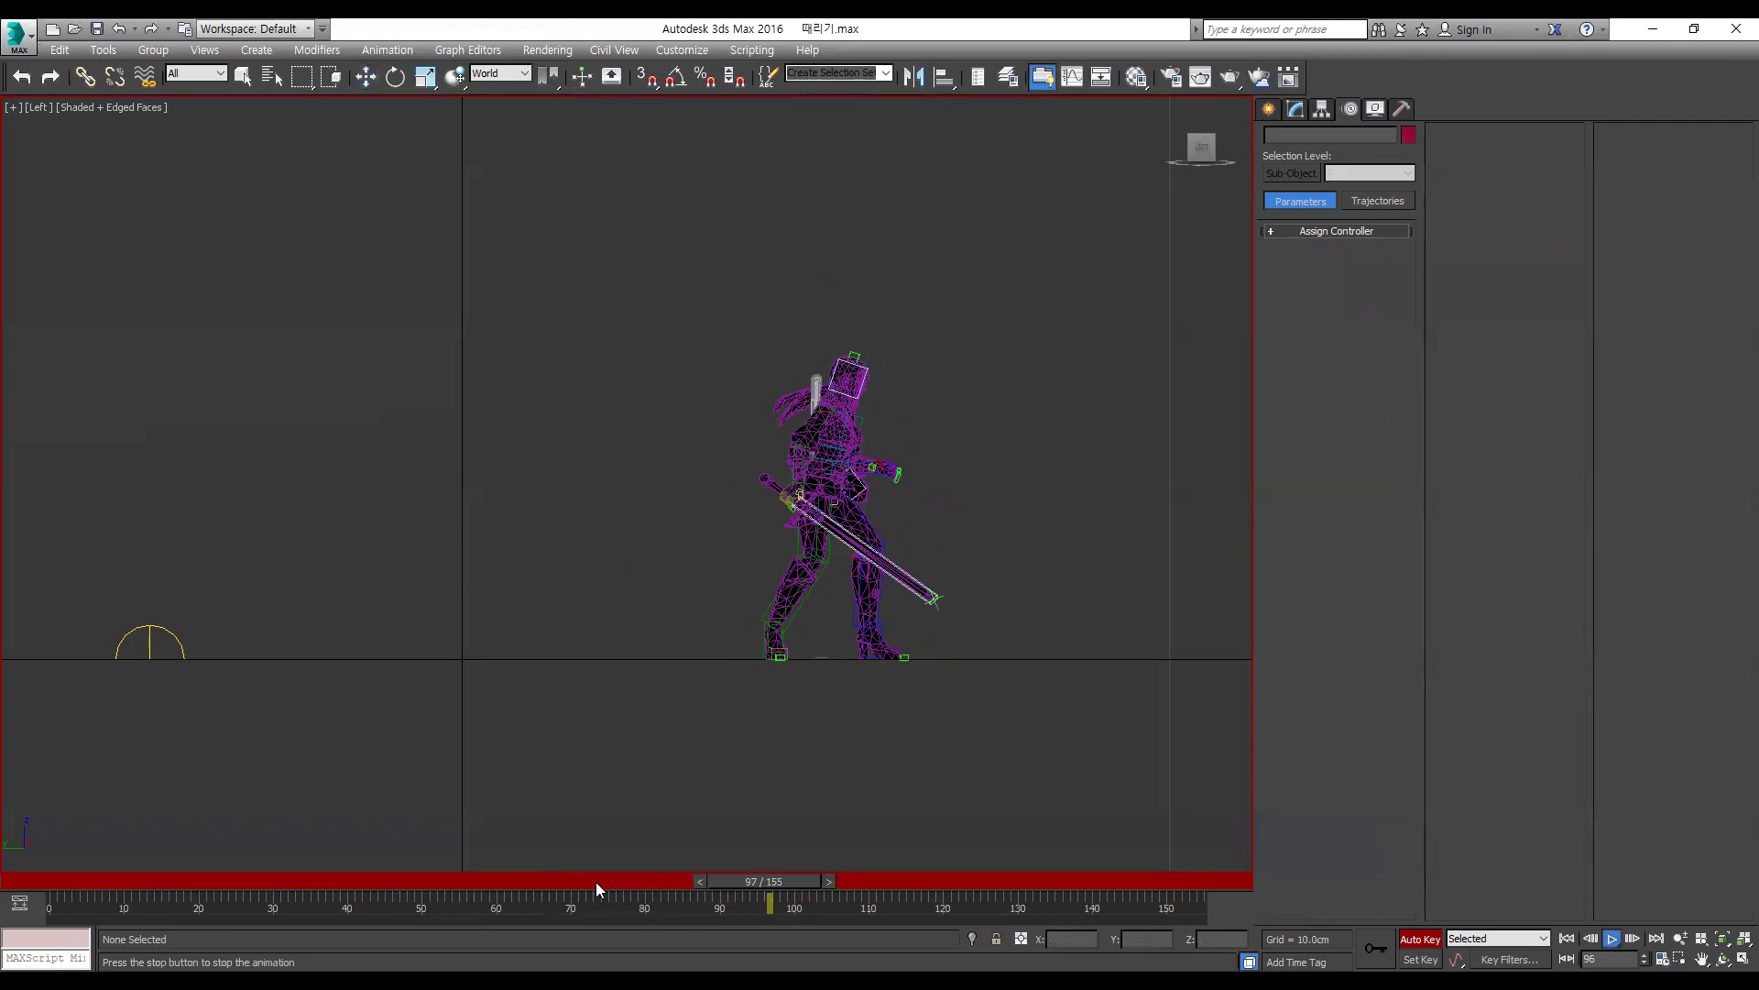
pyautogui.click(596, 882)
pyautogui.click(596, 881)
# Step: Inspect the right calf and right foot motion around frames 81 to 84 from rotated views
pyautogui.press('w')
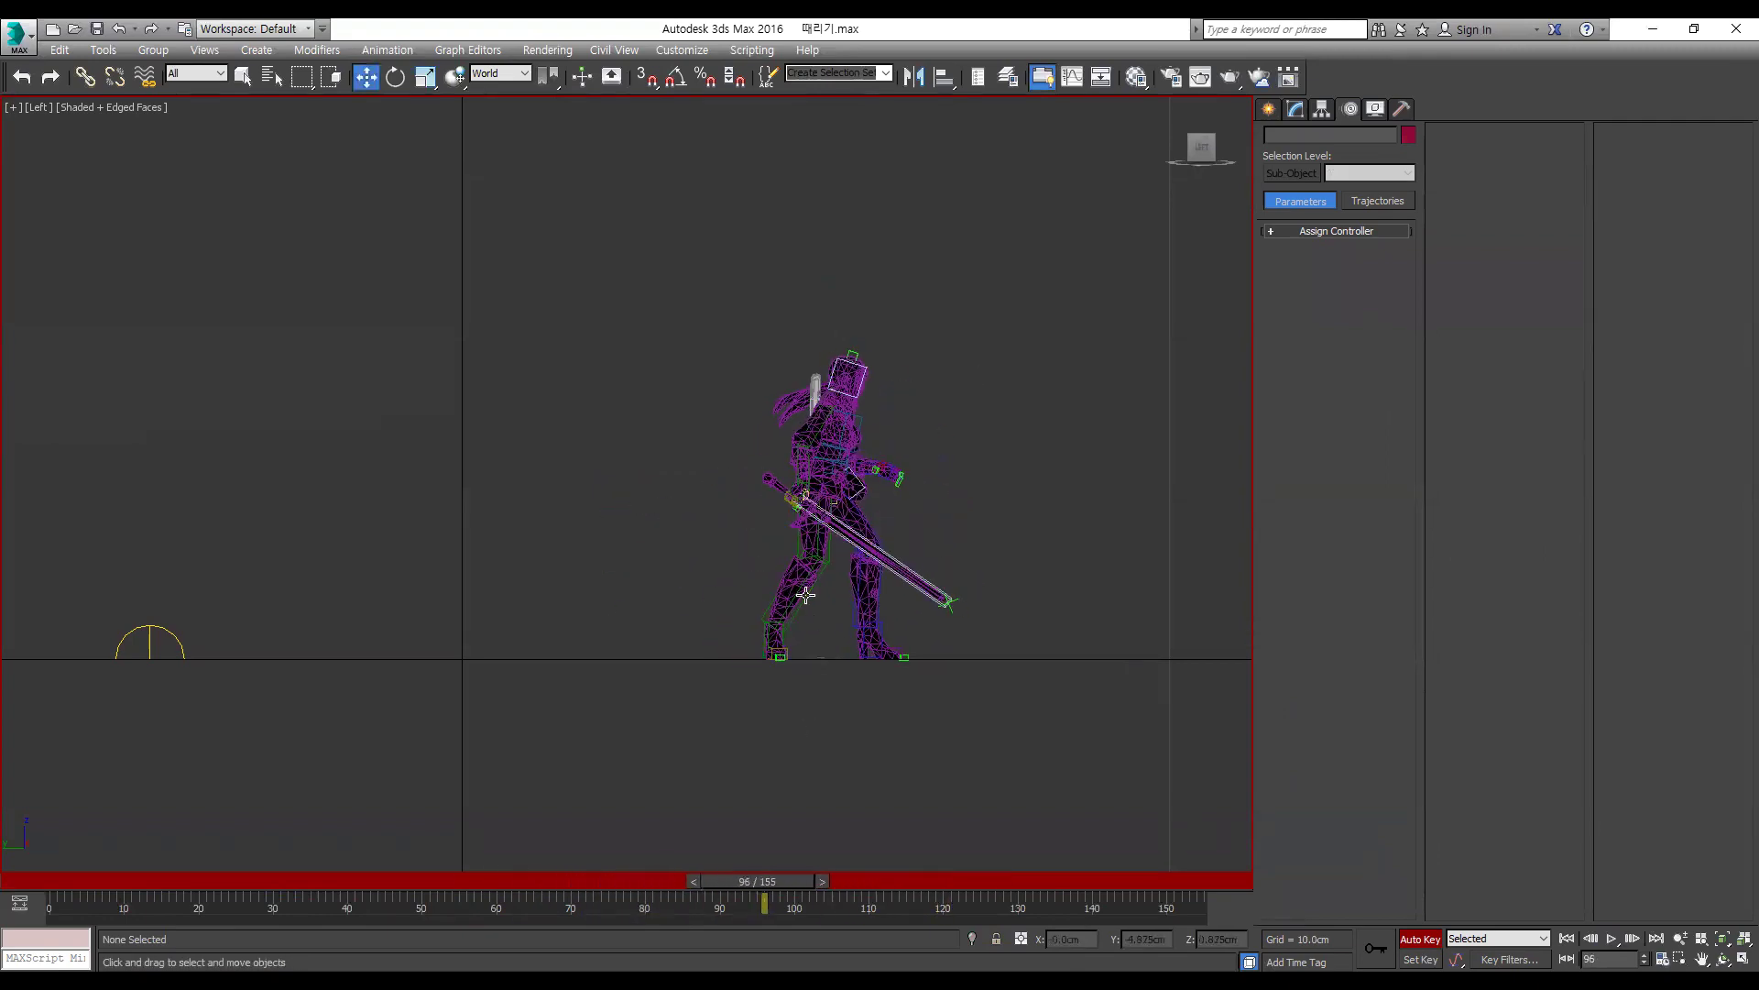
pyautogui.click(816, 635)
pyautogui.press('e')
pyautogui.click(631, 881)
pyautogui.press('/')
pyautogui.keyDown('alt'); pyautogui.moveTo(916, 639); pyautogui.dragTo(899, 732, button='middle'); pyautogui.keyUp('alt')
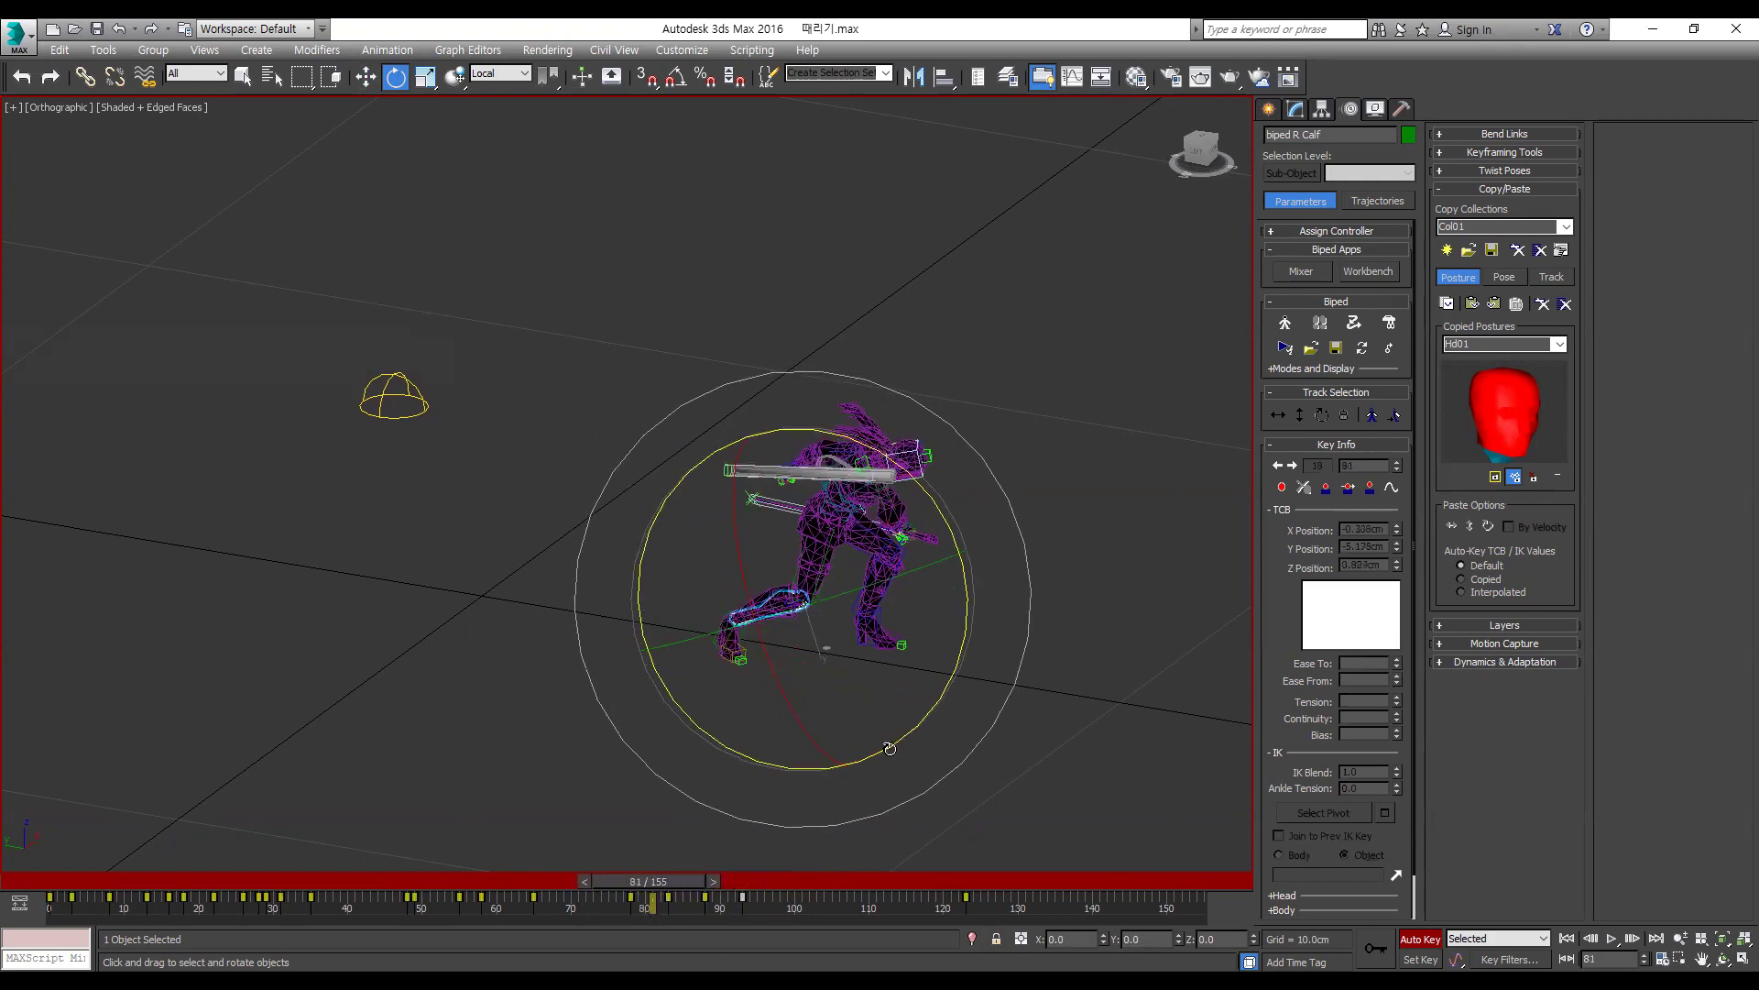
pyautogui.click(744, 645)
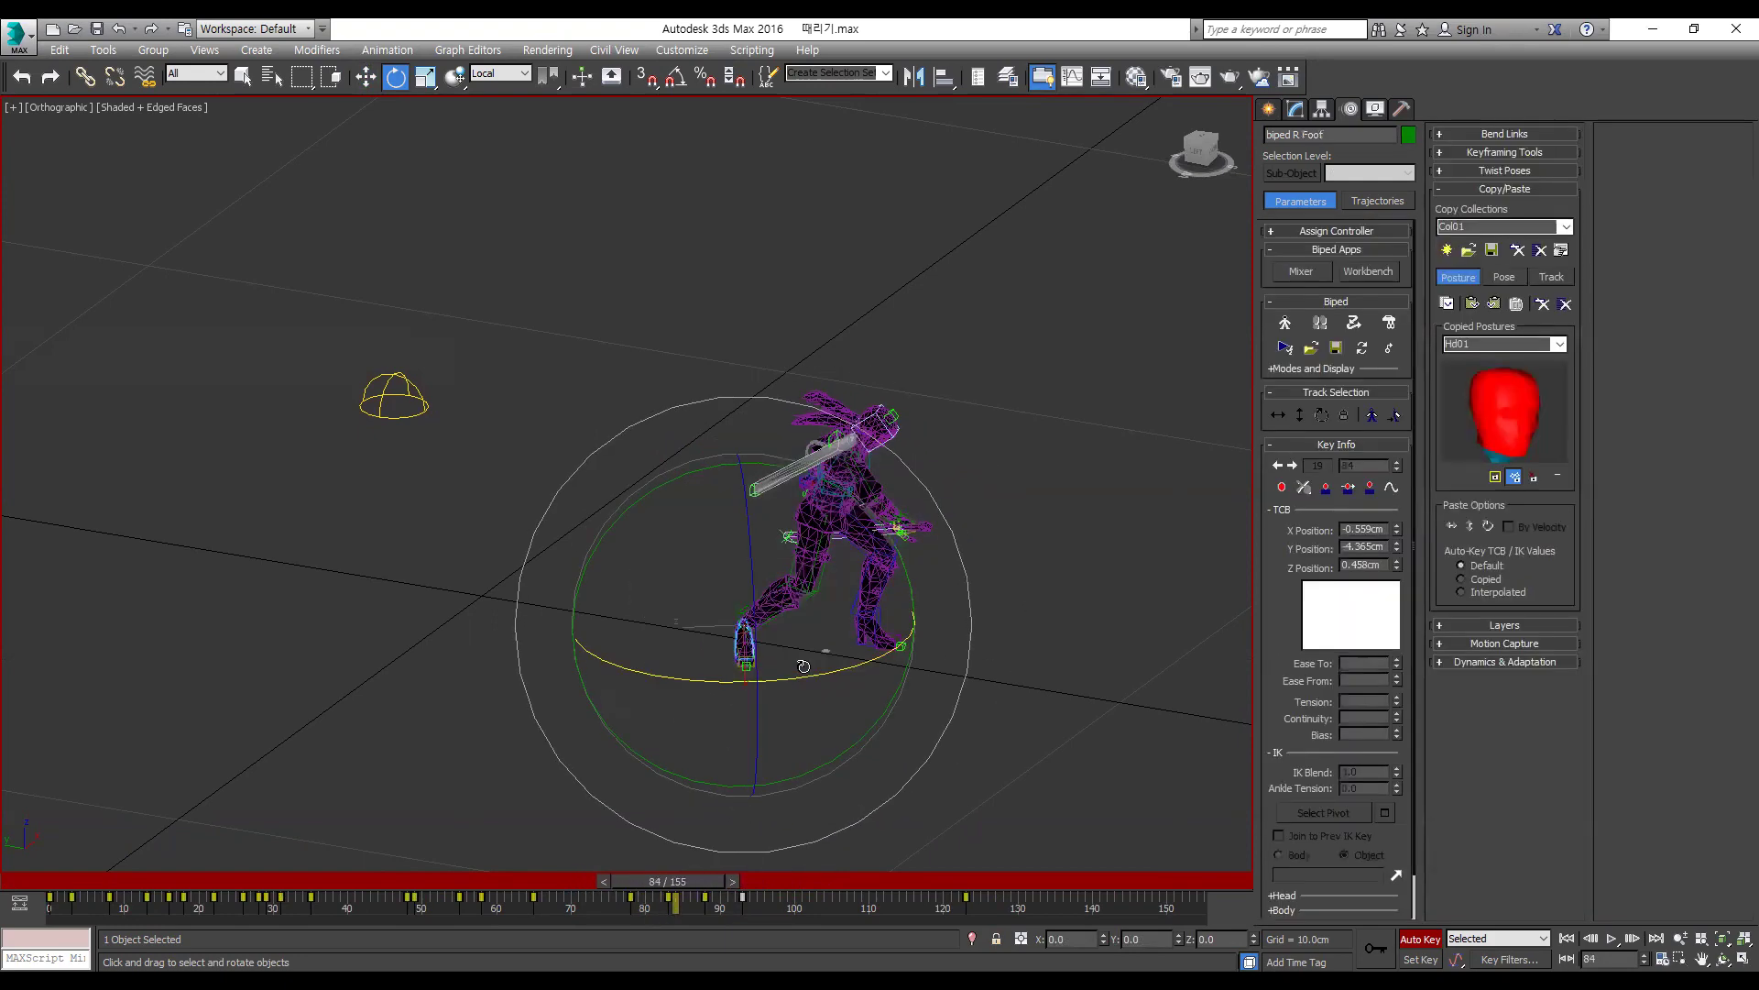
pyautogui.moveTo(830, 635); pyautogui.dragTo(830, 635)
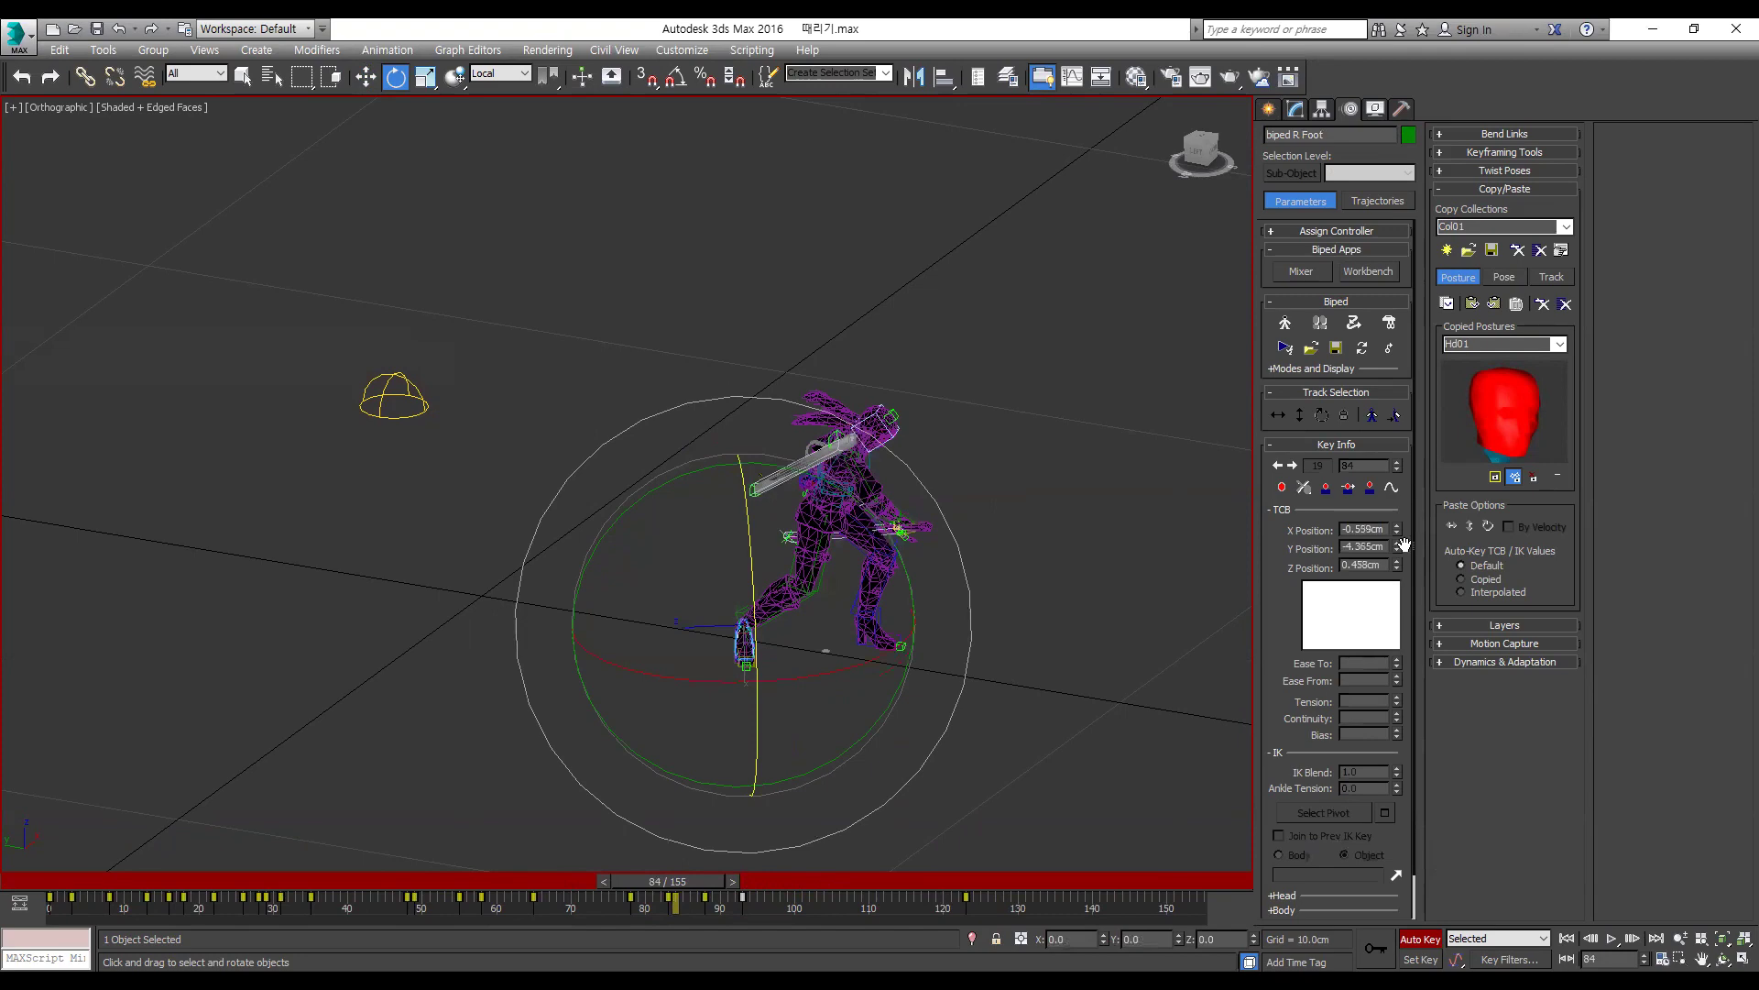
pyautogui.click(1322, 485)
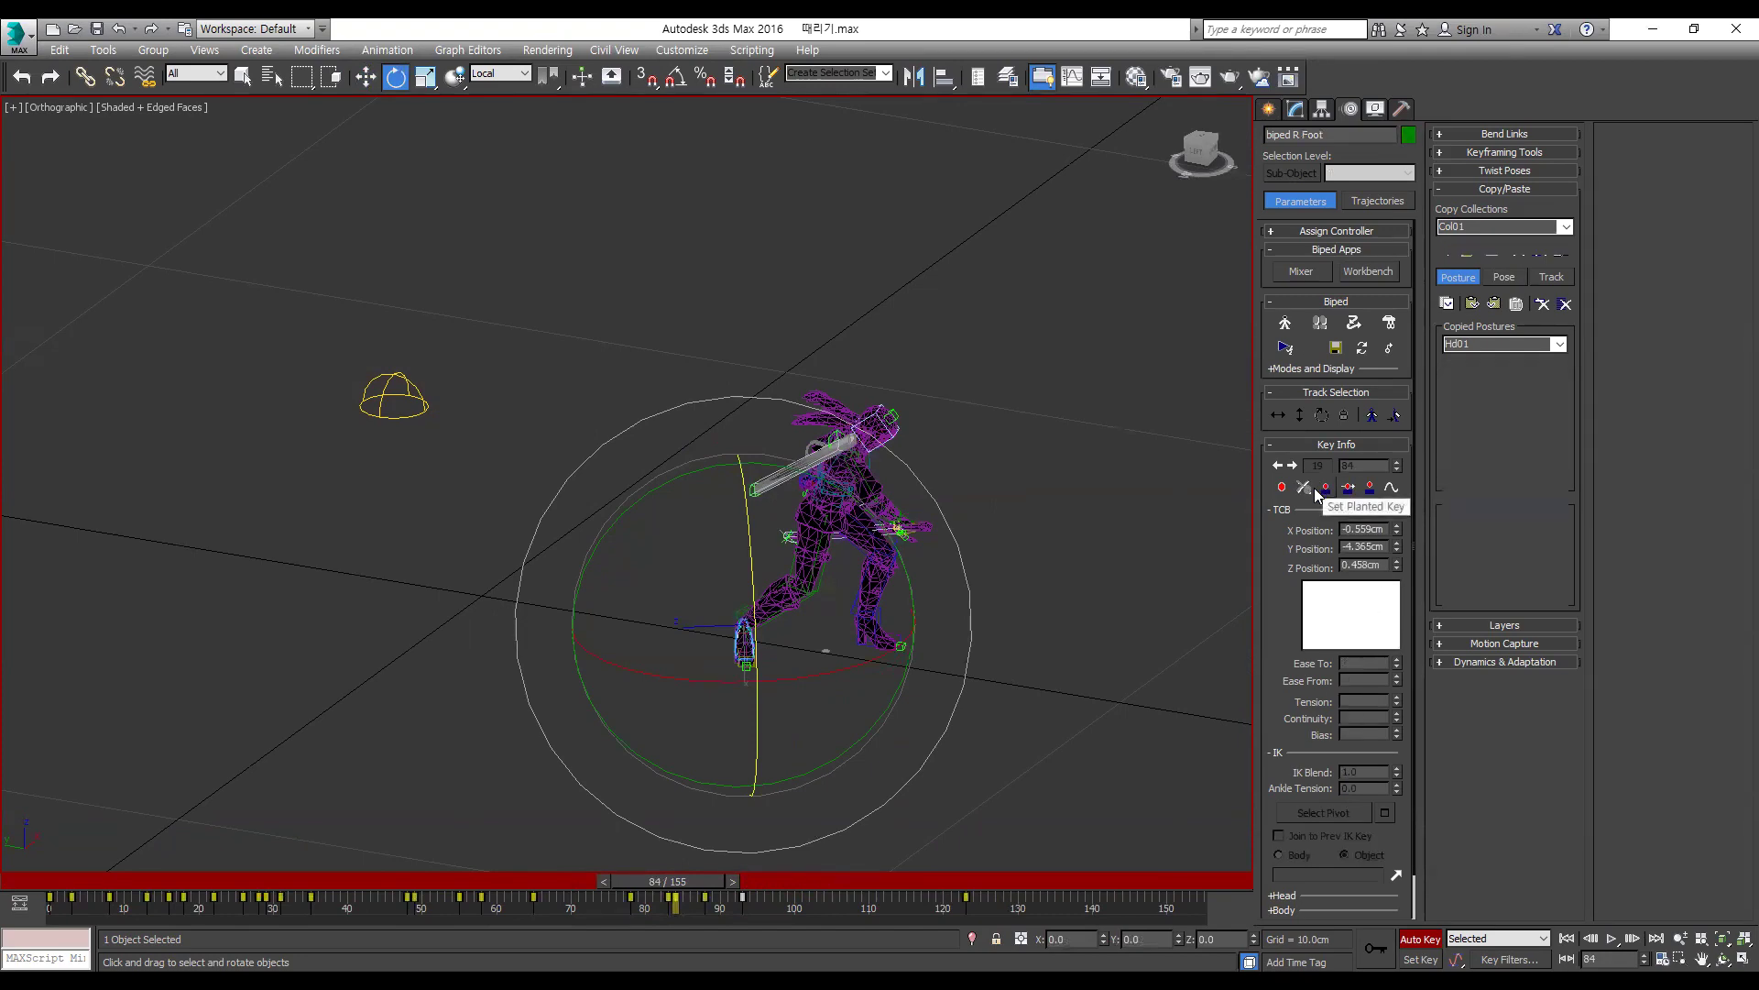
pyautogui.press(',')
pyautogui.keyDown('alt'); pyautogui.moveTo(777, 604); pyautogui.dragTo(800, 604, button='middle'); pyautogui.keyUp('alt')
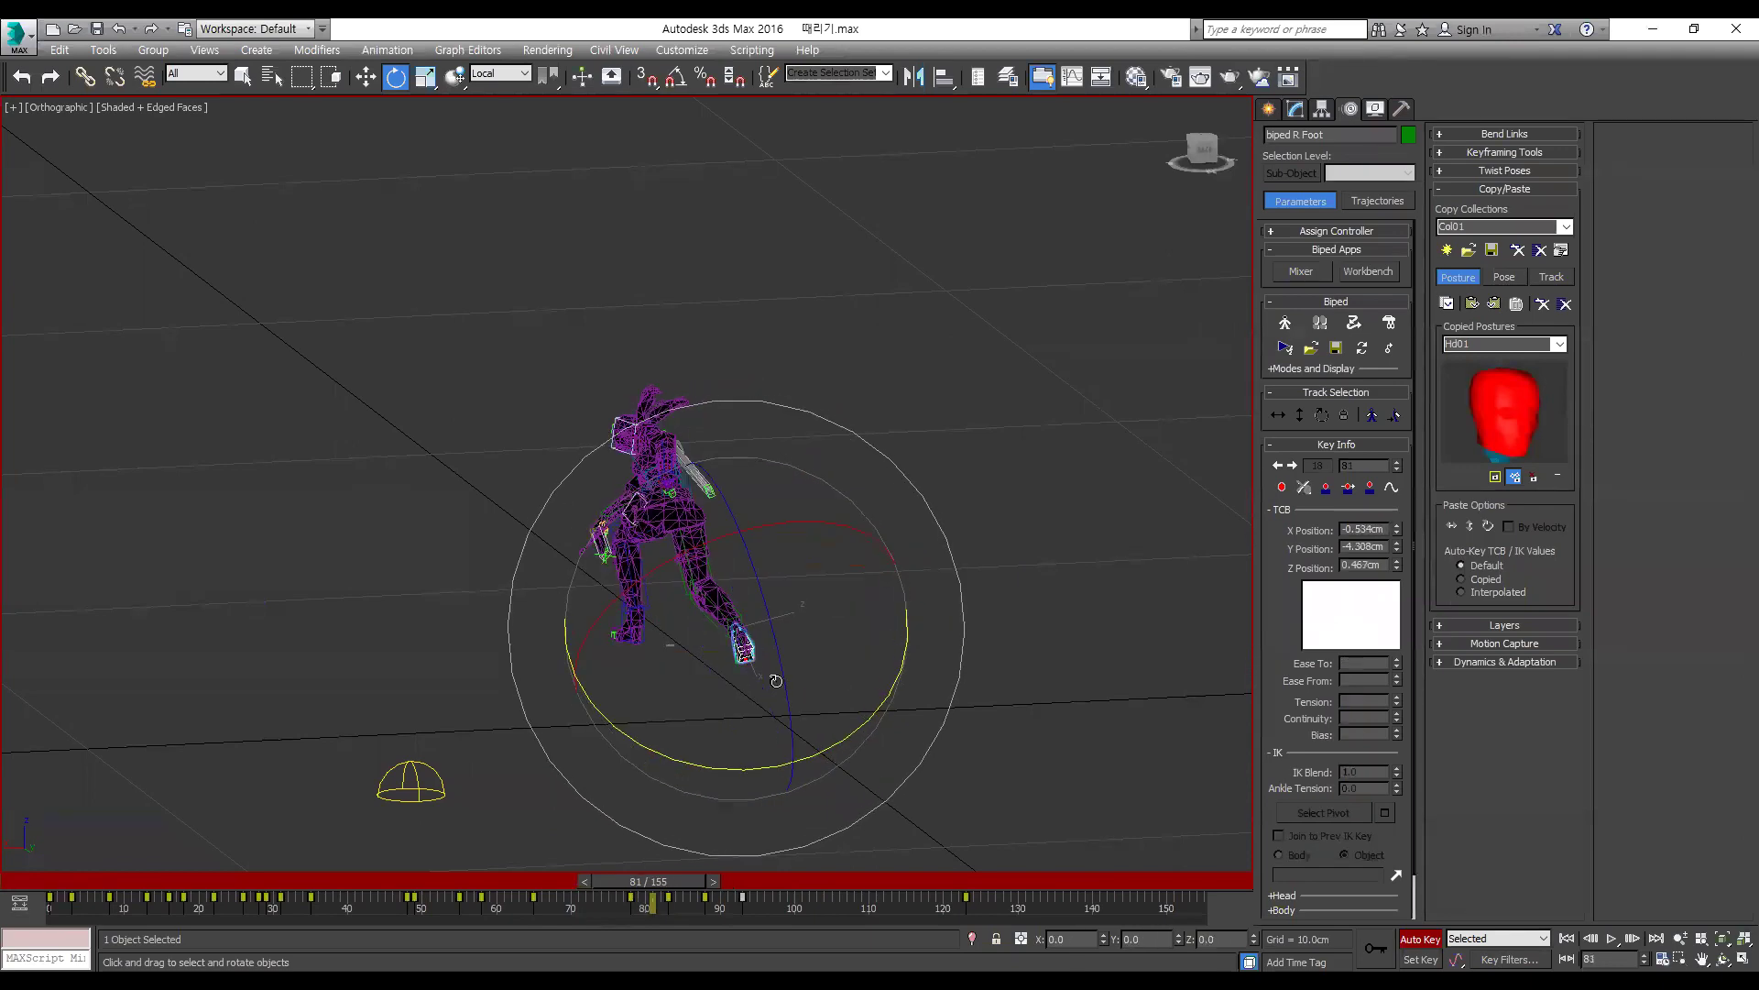
# Step: Select the right toe and examine its pose at frames 83 and 88 from behind and above
pyautogui.press('.')
pyautogui.scroll(6, 774, 670)
pyautogui.click(727, 561)
pyautogui.keyDown('alt'); pyautogui.moveTo(727, 561); pyautogui.dragTo(686, 701, button='middle'); pyautogui.keyUp('alt')
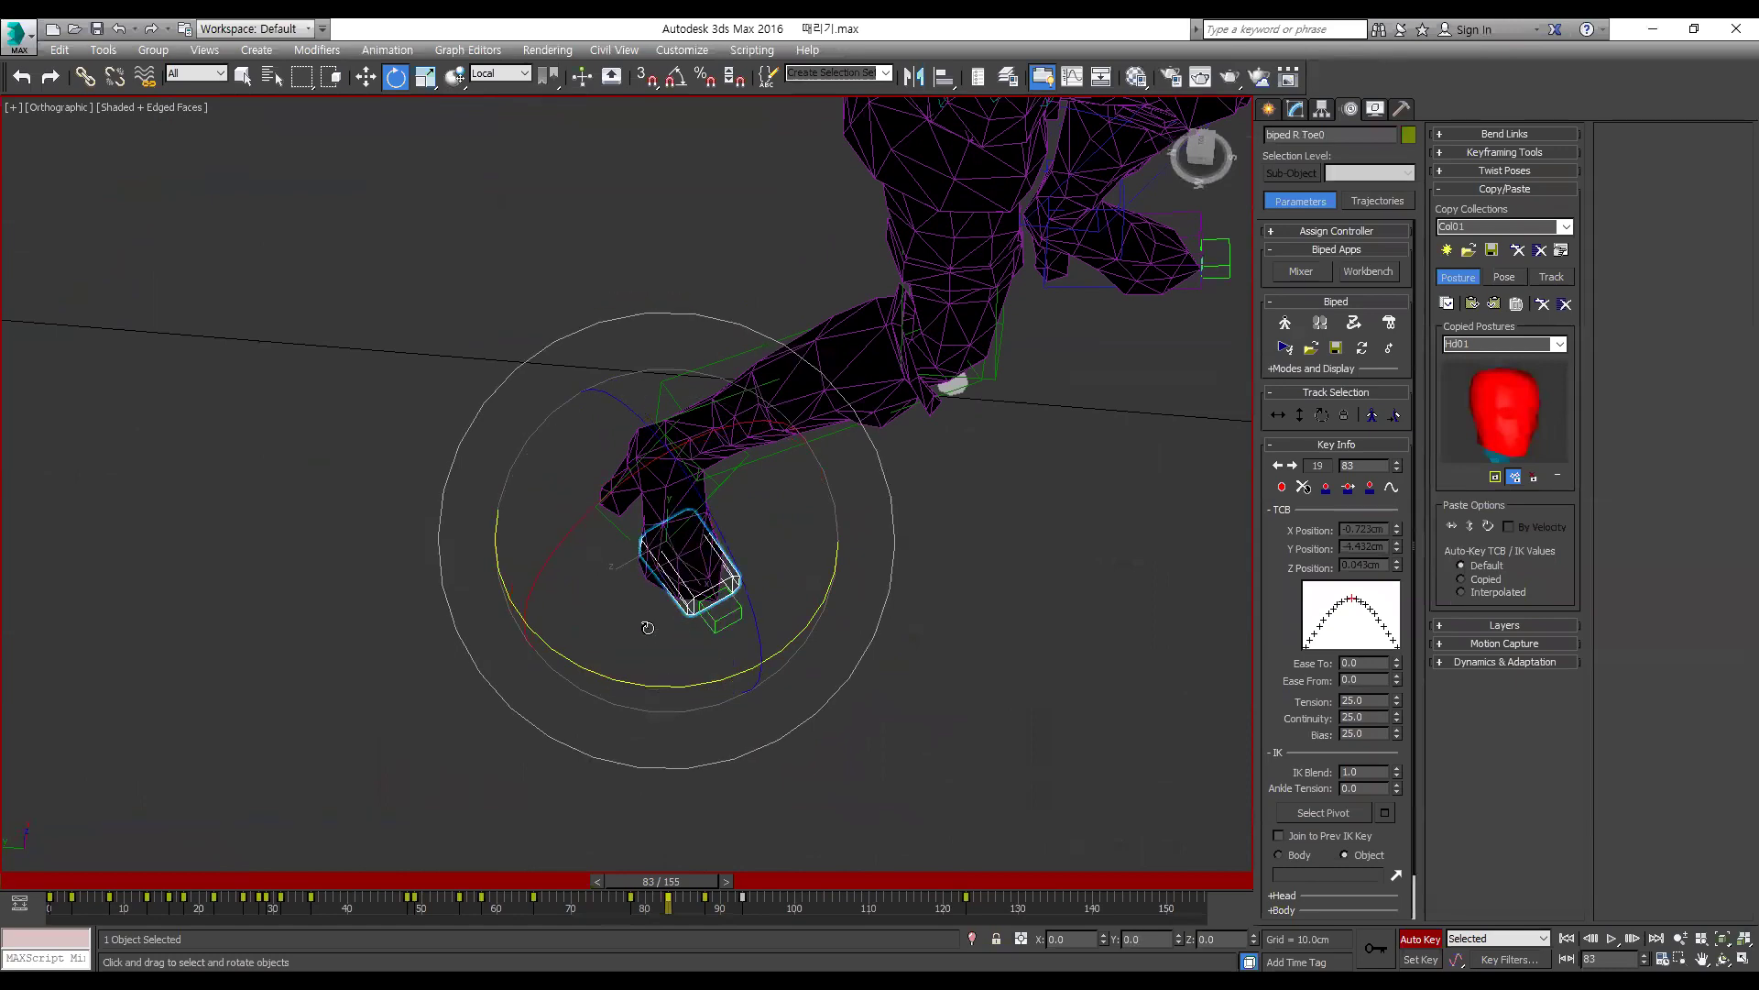
pyautogui.scroll(-6, 647, 628)
pyautogui.press('.')
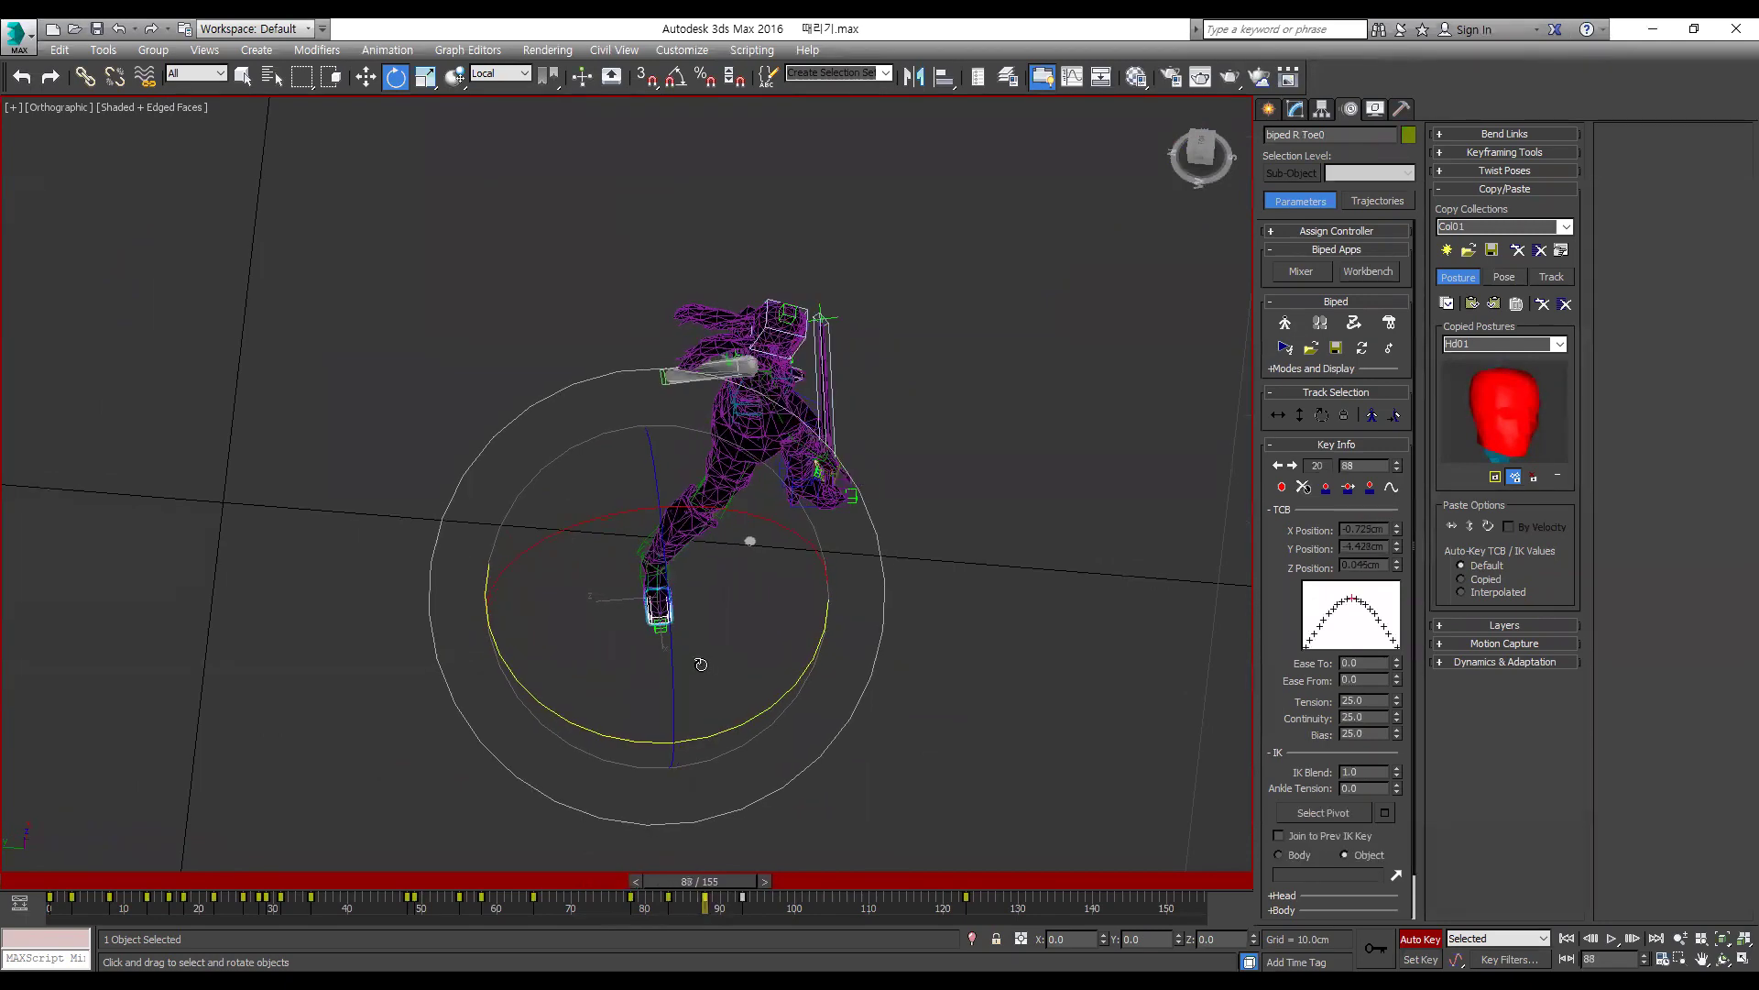
# Step: Rotate the right foot slightly at frame 88 and check the planted pose from a lower angle
pyautogui.scroll(5, 712, 615)
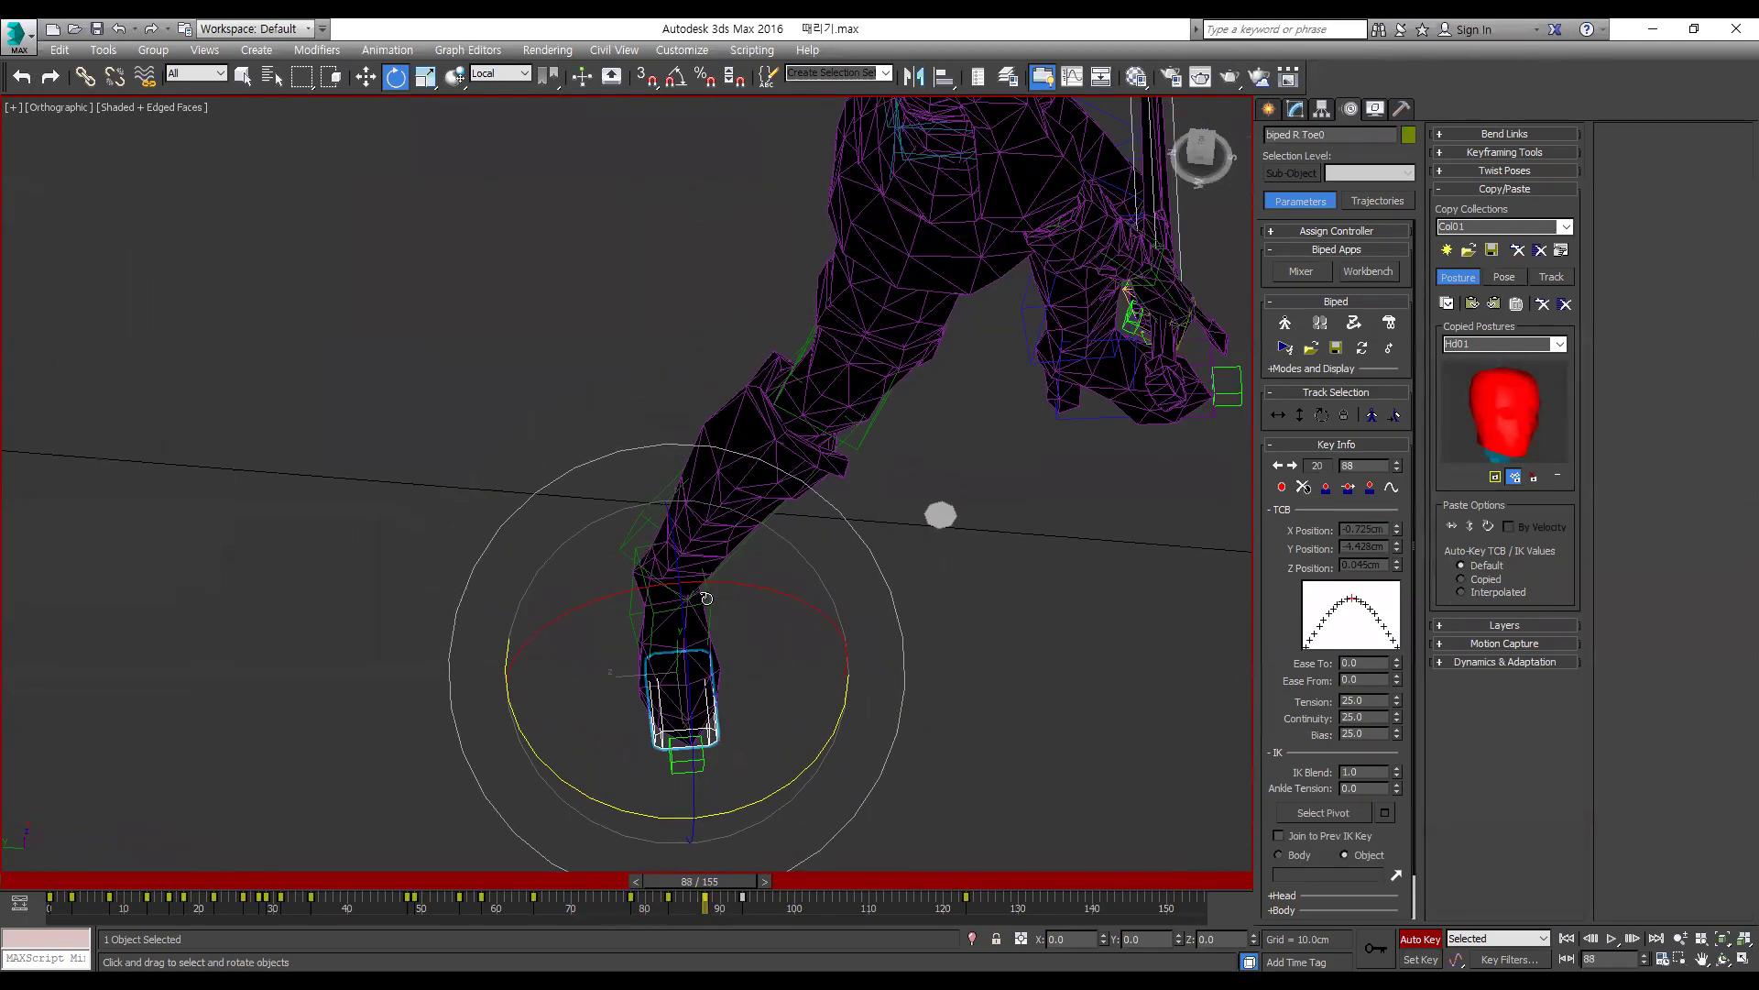
pyautogui.click(705, 598)
pyautogui.moveTo(754, 694); pyautogui.dragTo(773, 694)
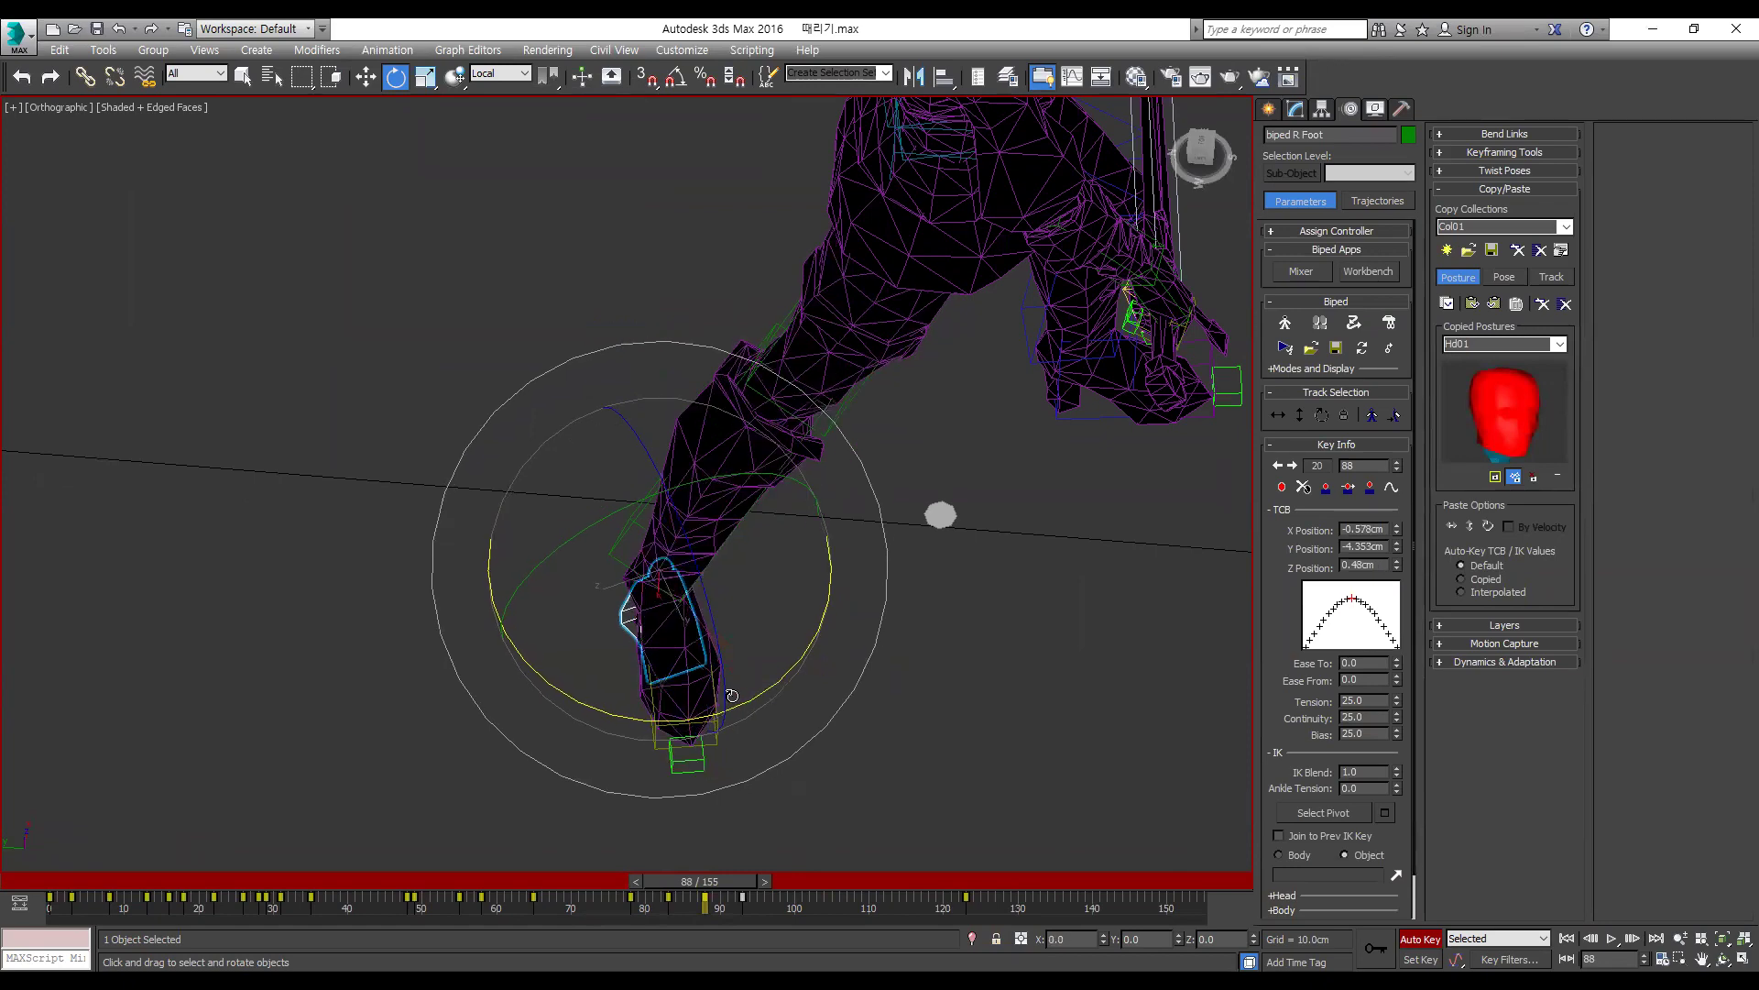
pyautogui.moveTo(701, 598); pyautogui.dragTo(709, 611)
pyautogui.click(713, 733)
pyautogui.keyDown('alt'); pyautogui.moveTo(815, 776); pyautogui.dragTo(816, 570, button='middle'); pyautogui.keyUp('alt')
pyautogui.press('pageup')
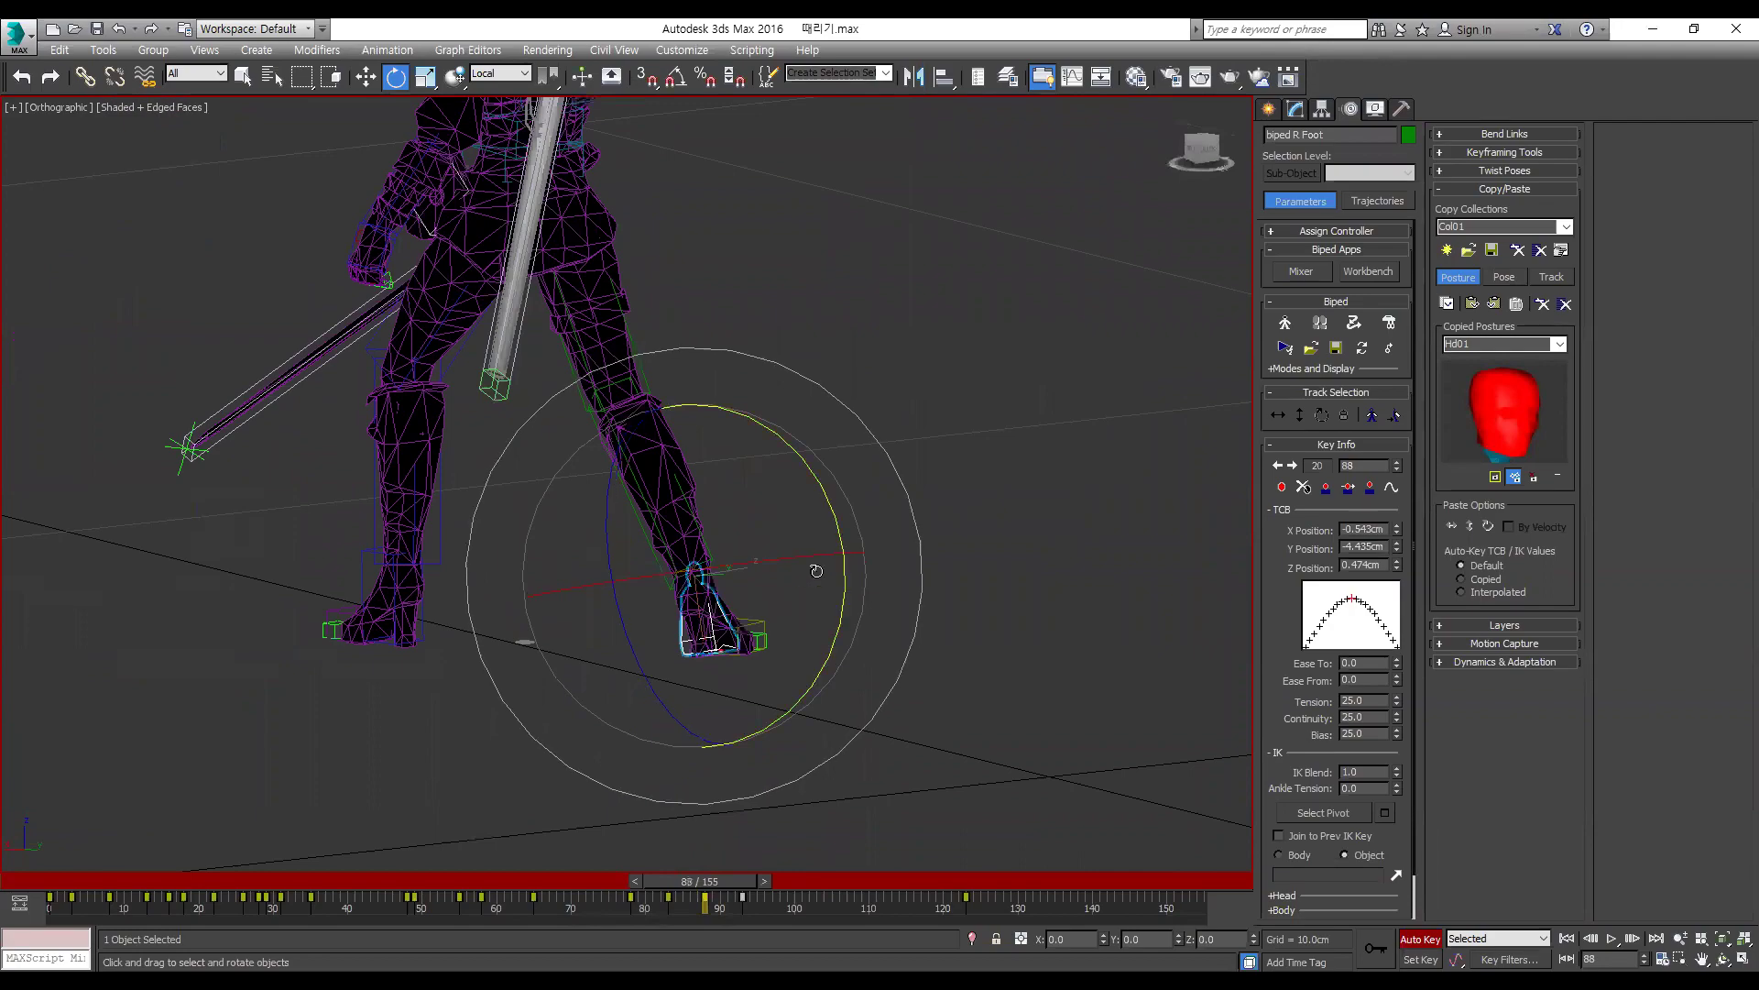
# Step: Step back and forth between frames 83 and 88 to examine the right foot and calf motion
pyautogui.press(',')
pyautogui.press(',')
pyautogui.press(',')
pyautogui.press(',')
pyautogui.press('.')
pyautogui.press('.')
pyautogui.press('.')
pyautogui.press('.')
pyautogui.press('pageup')
pyautogui.press(',')
pyautogui.press(',')
pyautogui.press(',')
pyautogui.press(',')
pyautogui.press(',')
pyautogui.press(',')
pyautogui.press(',')
pyautogui.press(',')
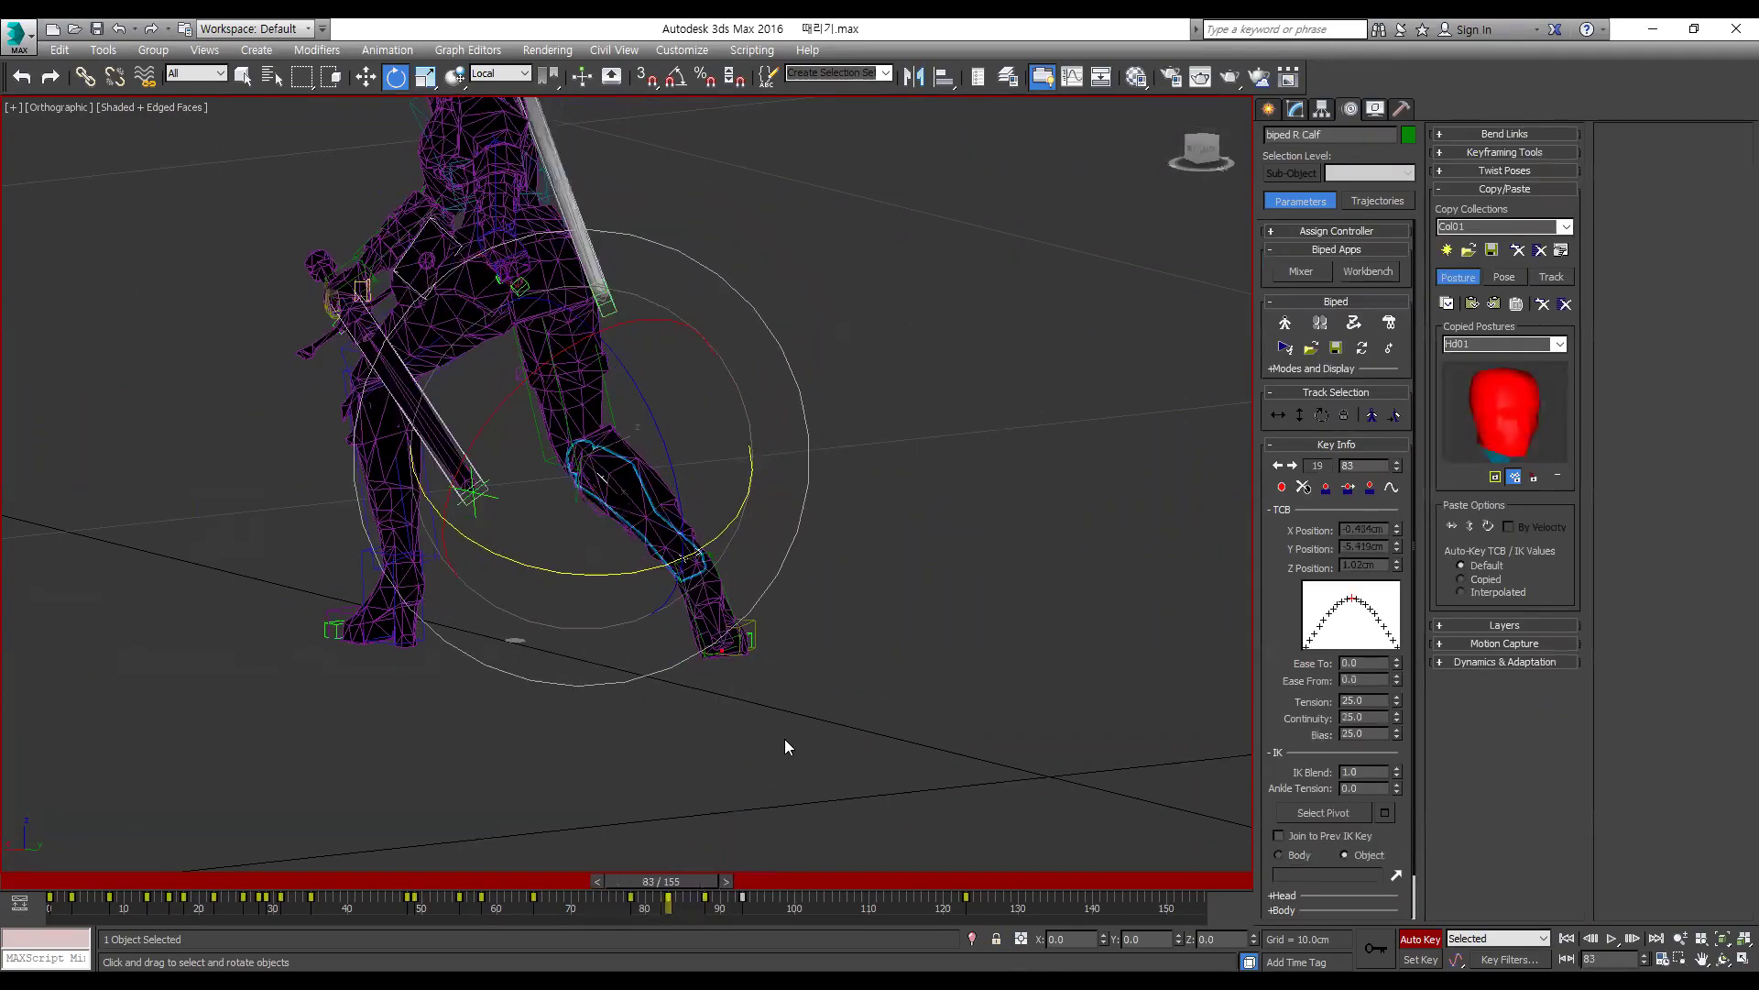
# Step: Replay the swing in the left view from about frame 72 to check the leg motion
pyautogui.press('/')
pyautogui.press('/')
pyautogui.keyDown('alt'); pyautogui.moveTo(817, 626); pyautogui.dragTo(910, 633, button='middle'); pyautogui.keyUp('alt')
pyautogui.press('l')
pyautogui.moveTo(955, 805); pyautogui.dragTo(785, 811, button='middle')
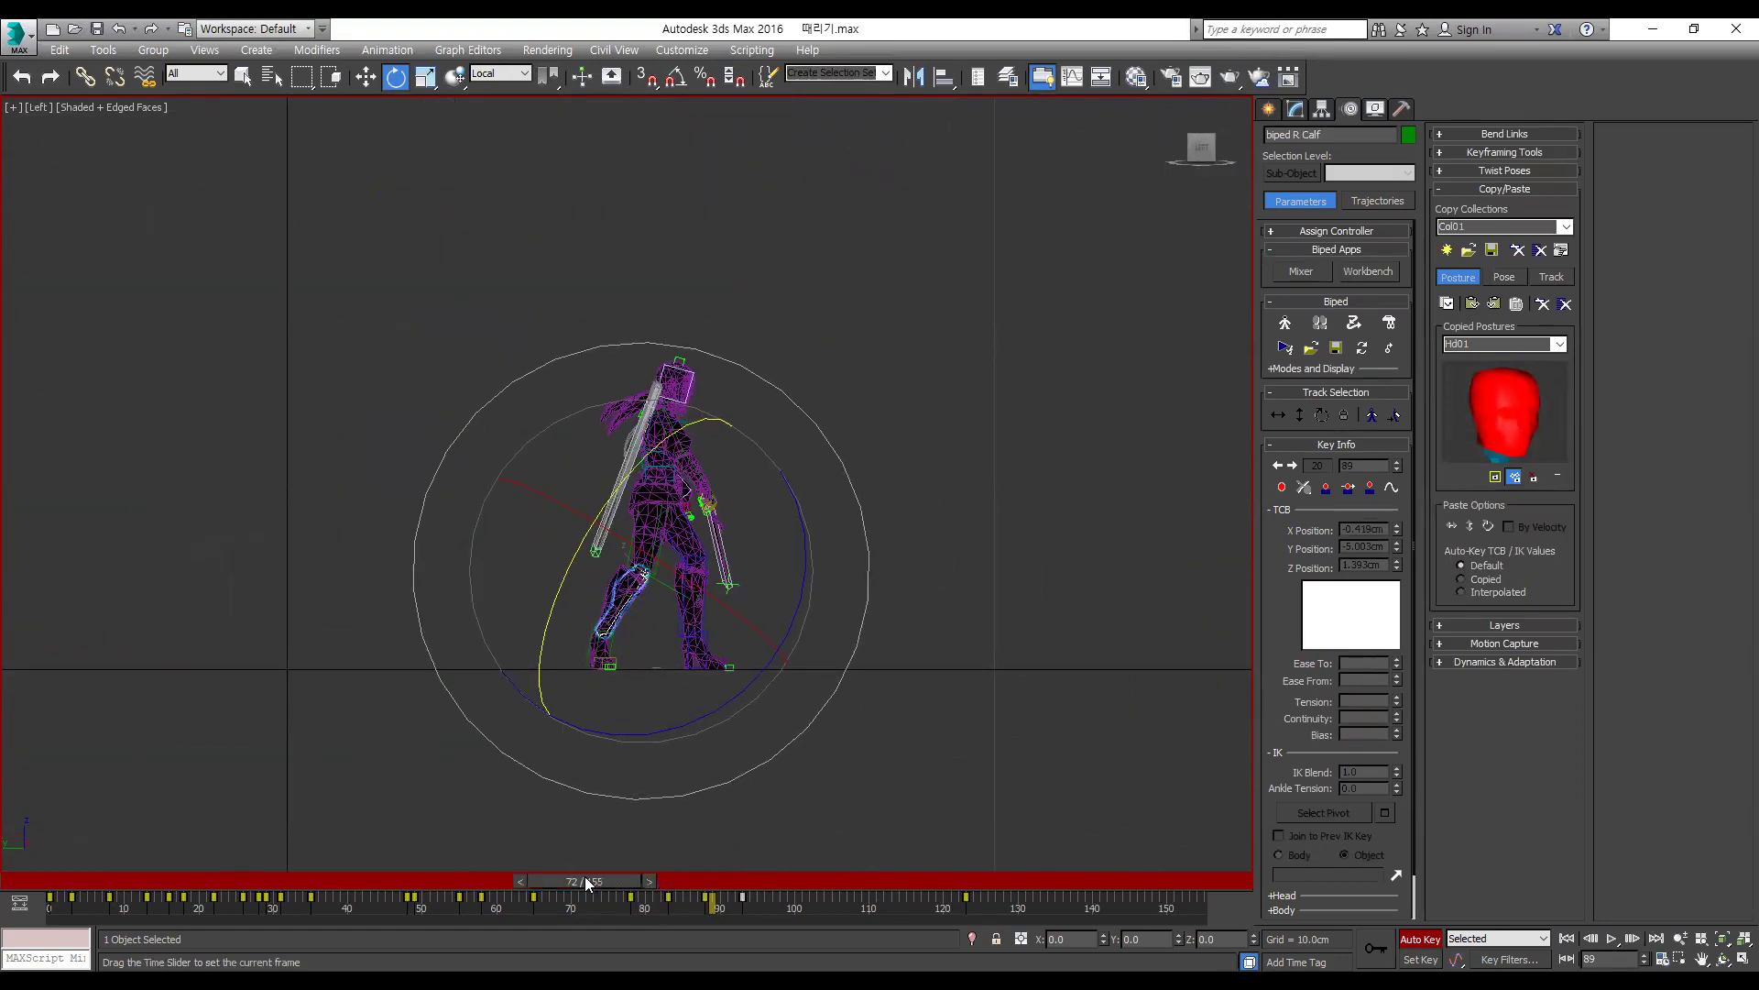
pyautogui.press('/')
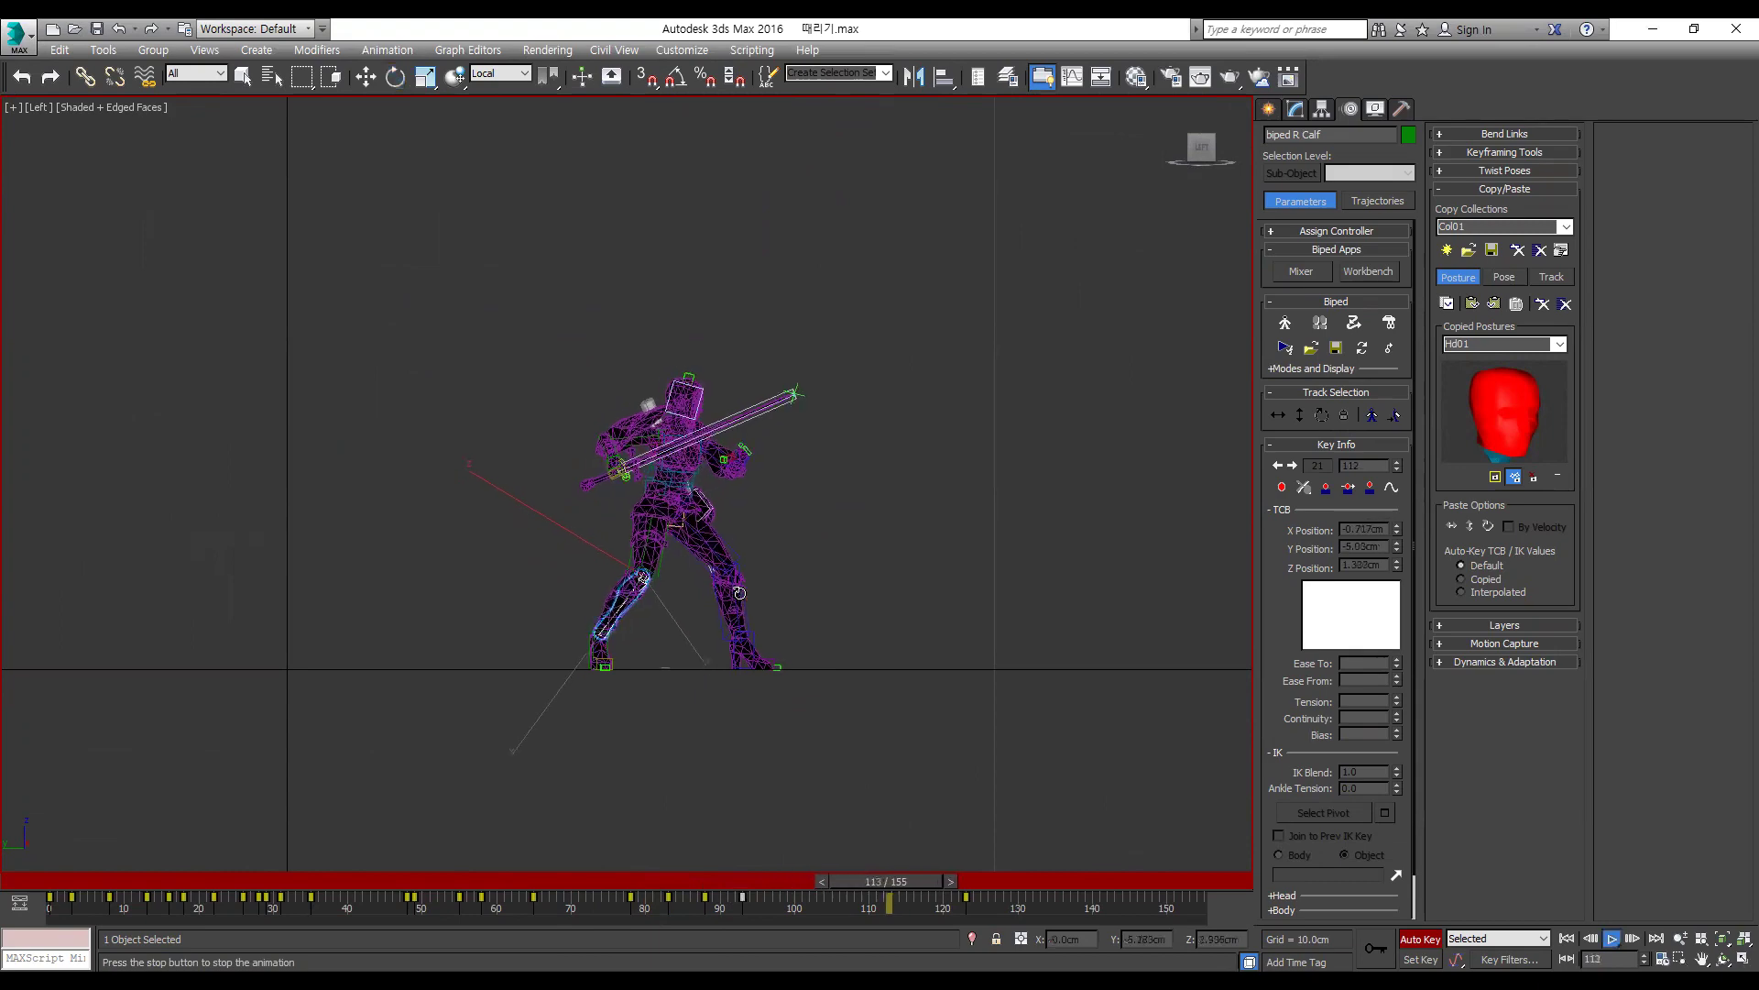
# Step: Replay the whole animation from frame 0 in the left view and frame the full character
pyautogui.moveTo(805, 881); pyautogui.dragTo(5, 910)
pyautogui.press('/')
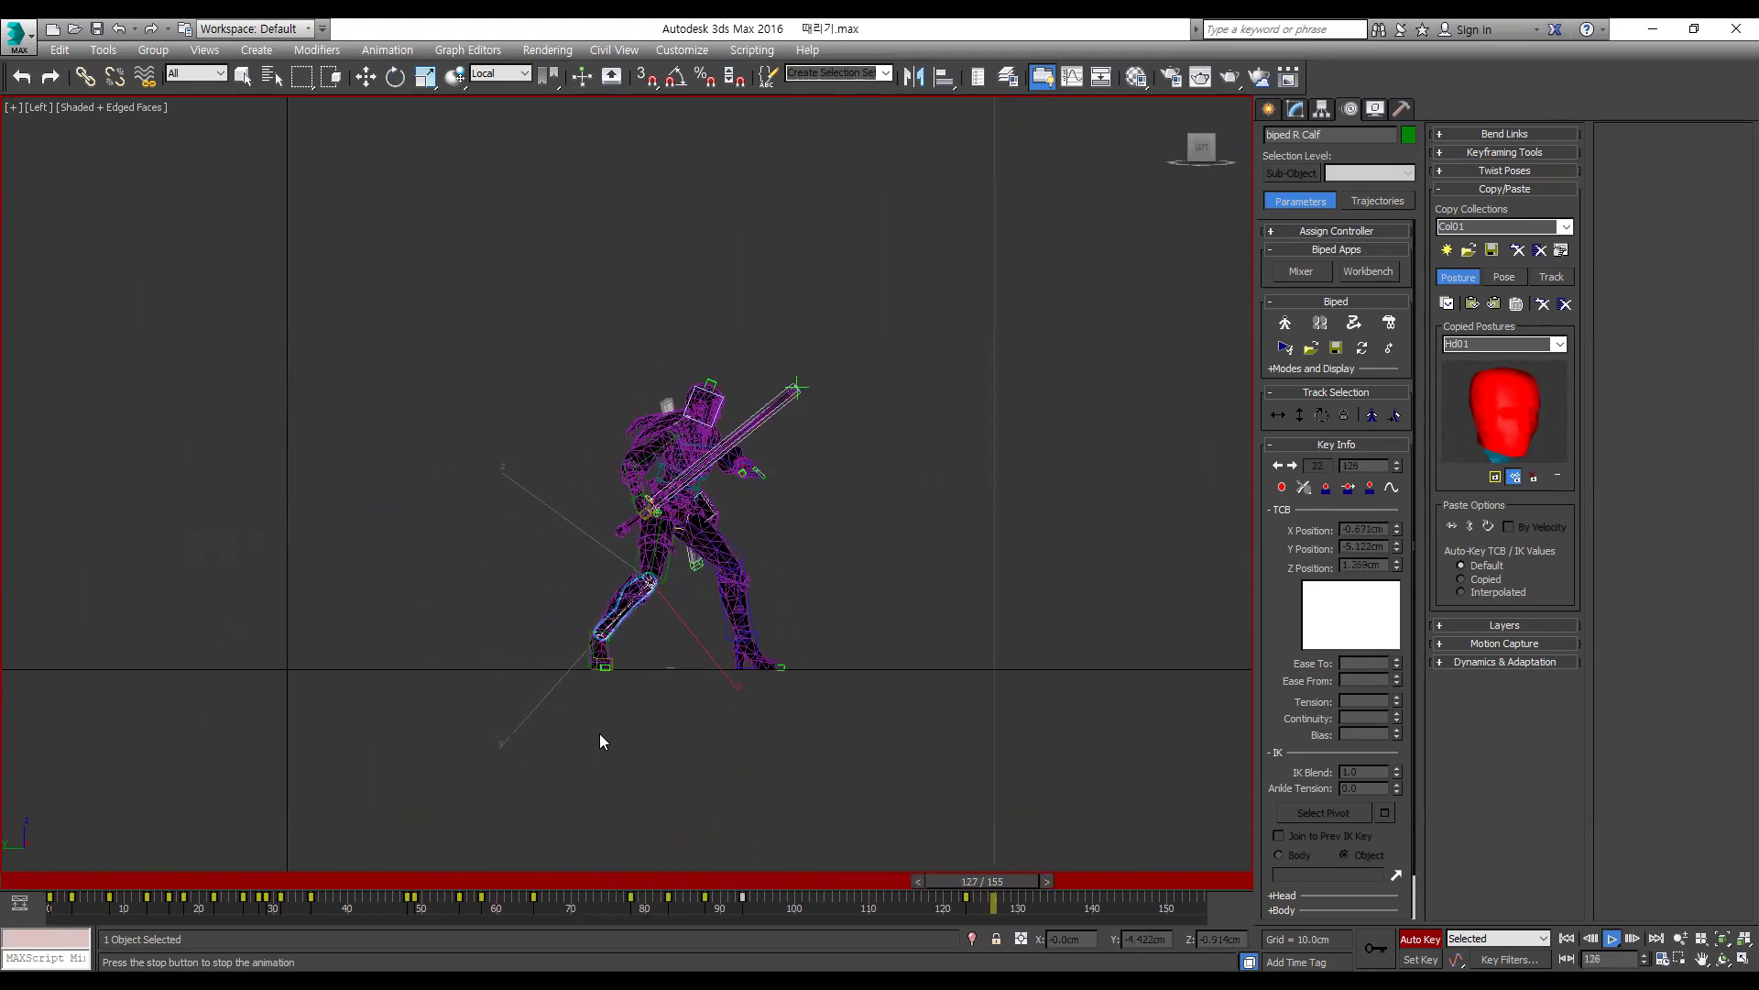
pyautogui.press('/')
pyautogui.click(76, 882)
pyautogui.press('/')
pyautogui.click(74, 881)
pyautogui.press('e')
pyautogui.scroll(-5, 943, 541)
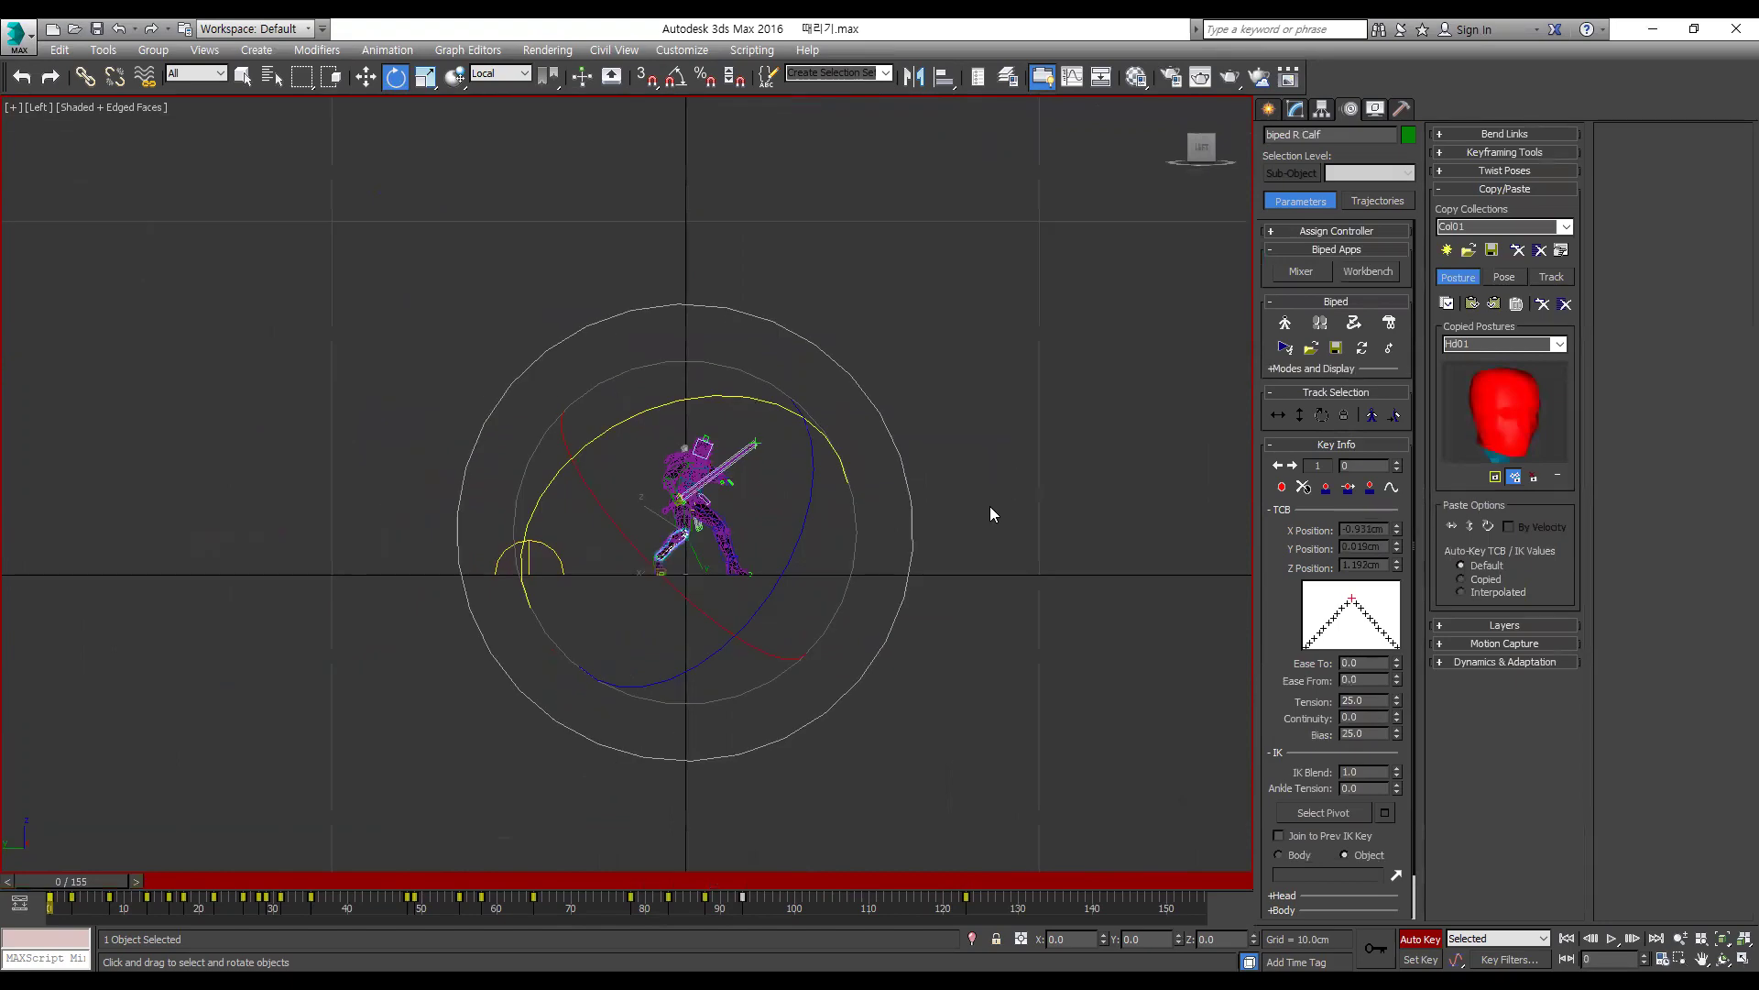
pyautogui.moveTo(974, 390); pyautogui.dragTo(975, 469, button='middle')
pyautogui.press('.')
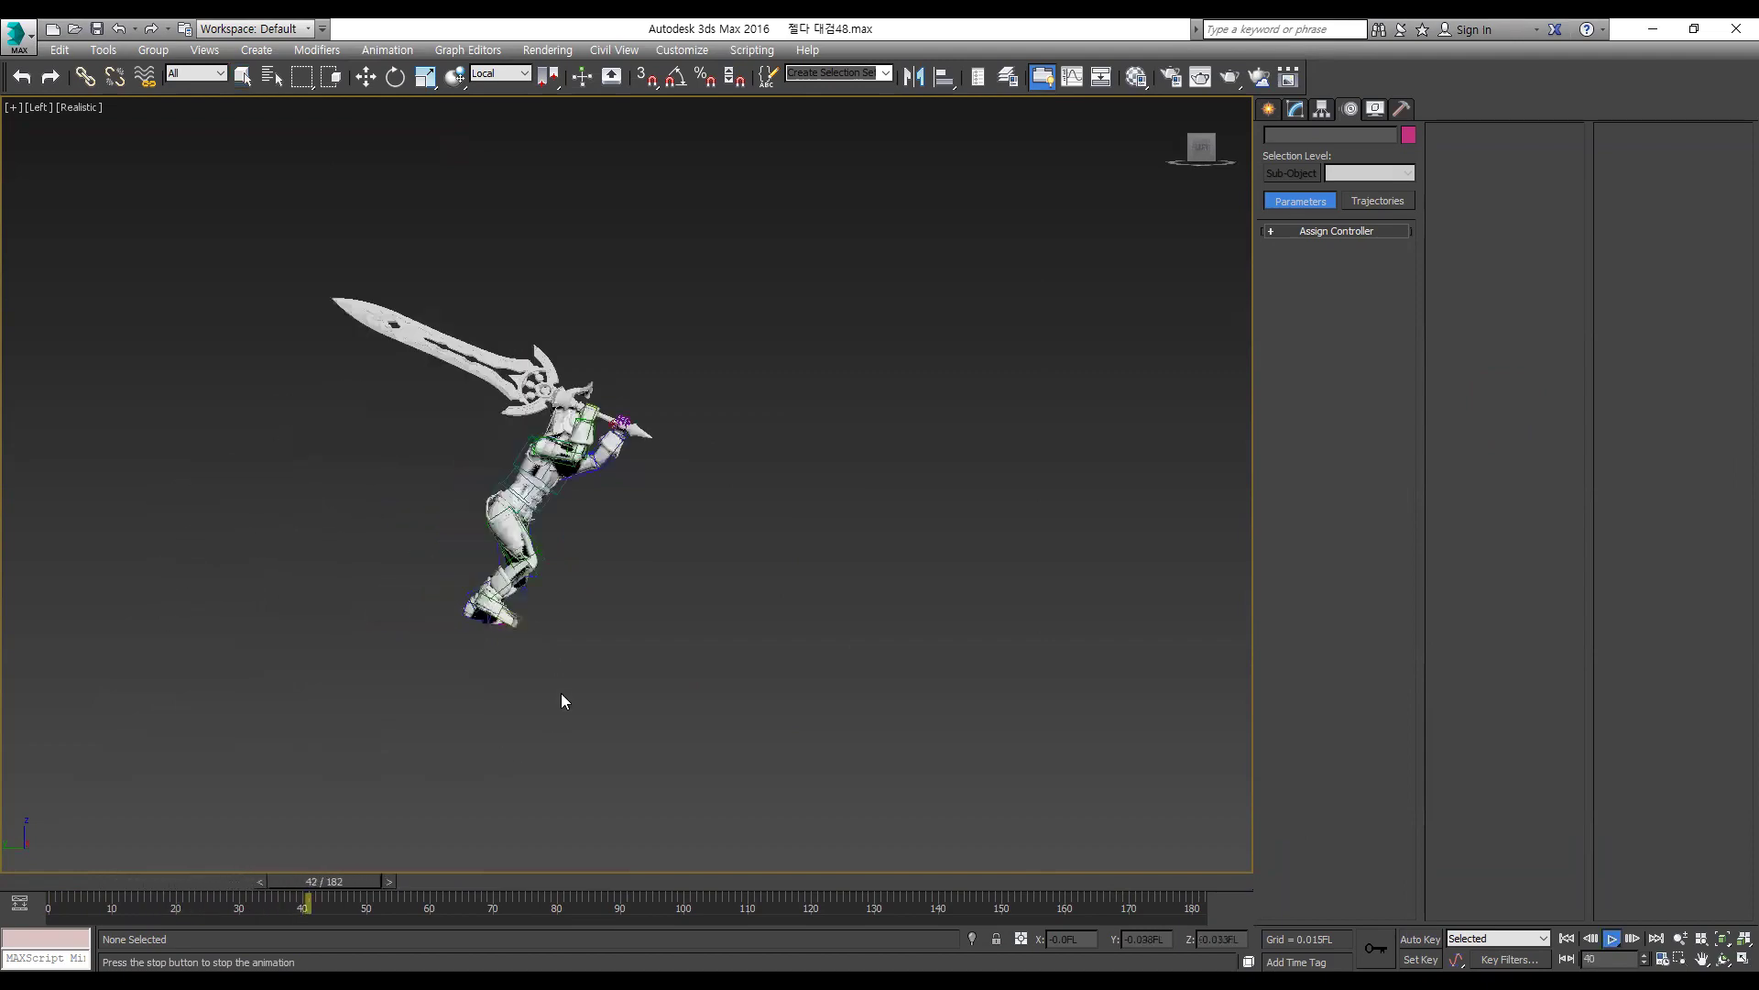
# Step: Replay the greatsword swing in 젤다 대검48.max from the start and scrub to frame 28
pyautogui.click(52, 883)
pyautogui.press('/')
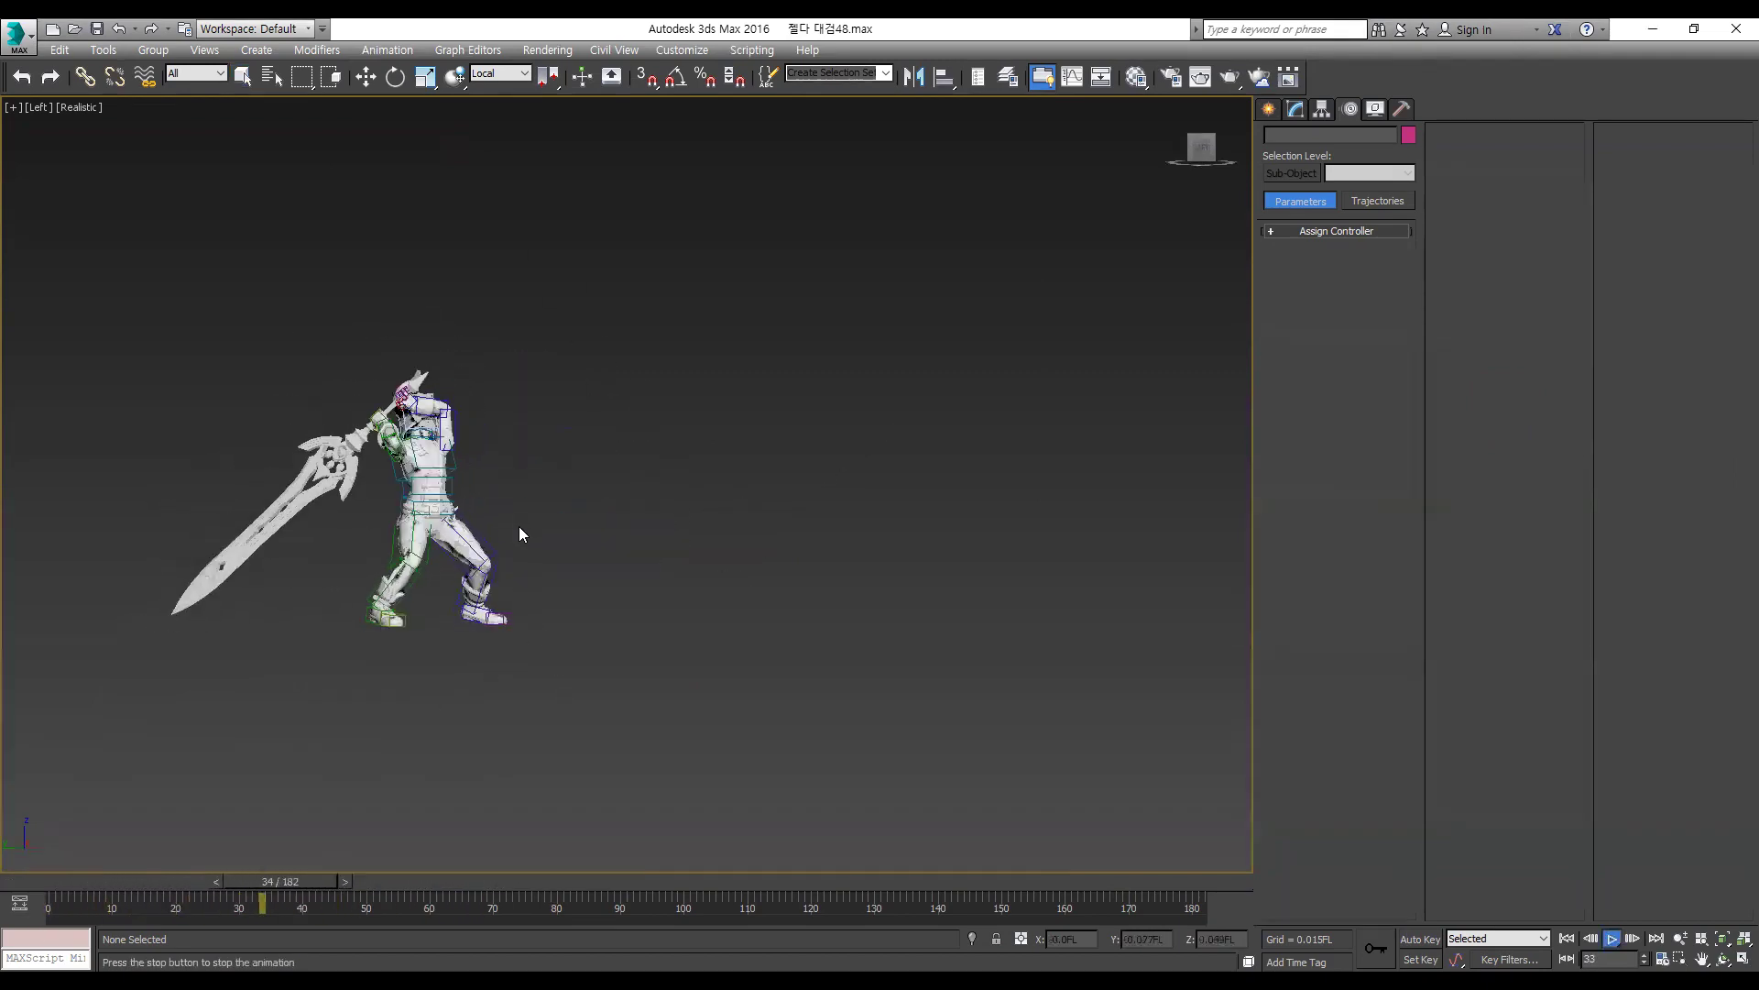
pyautogui.press('/')
pyautogui.click(246, 882)
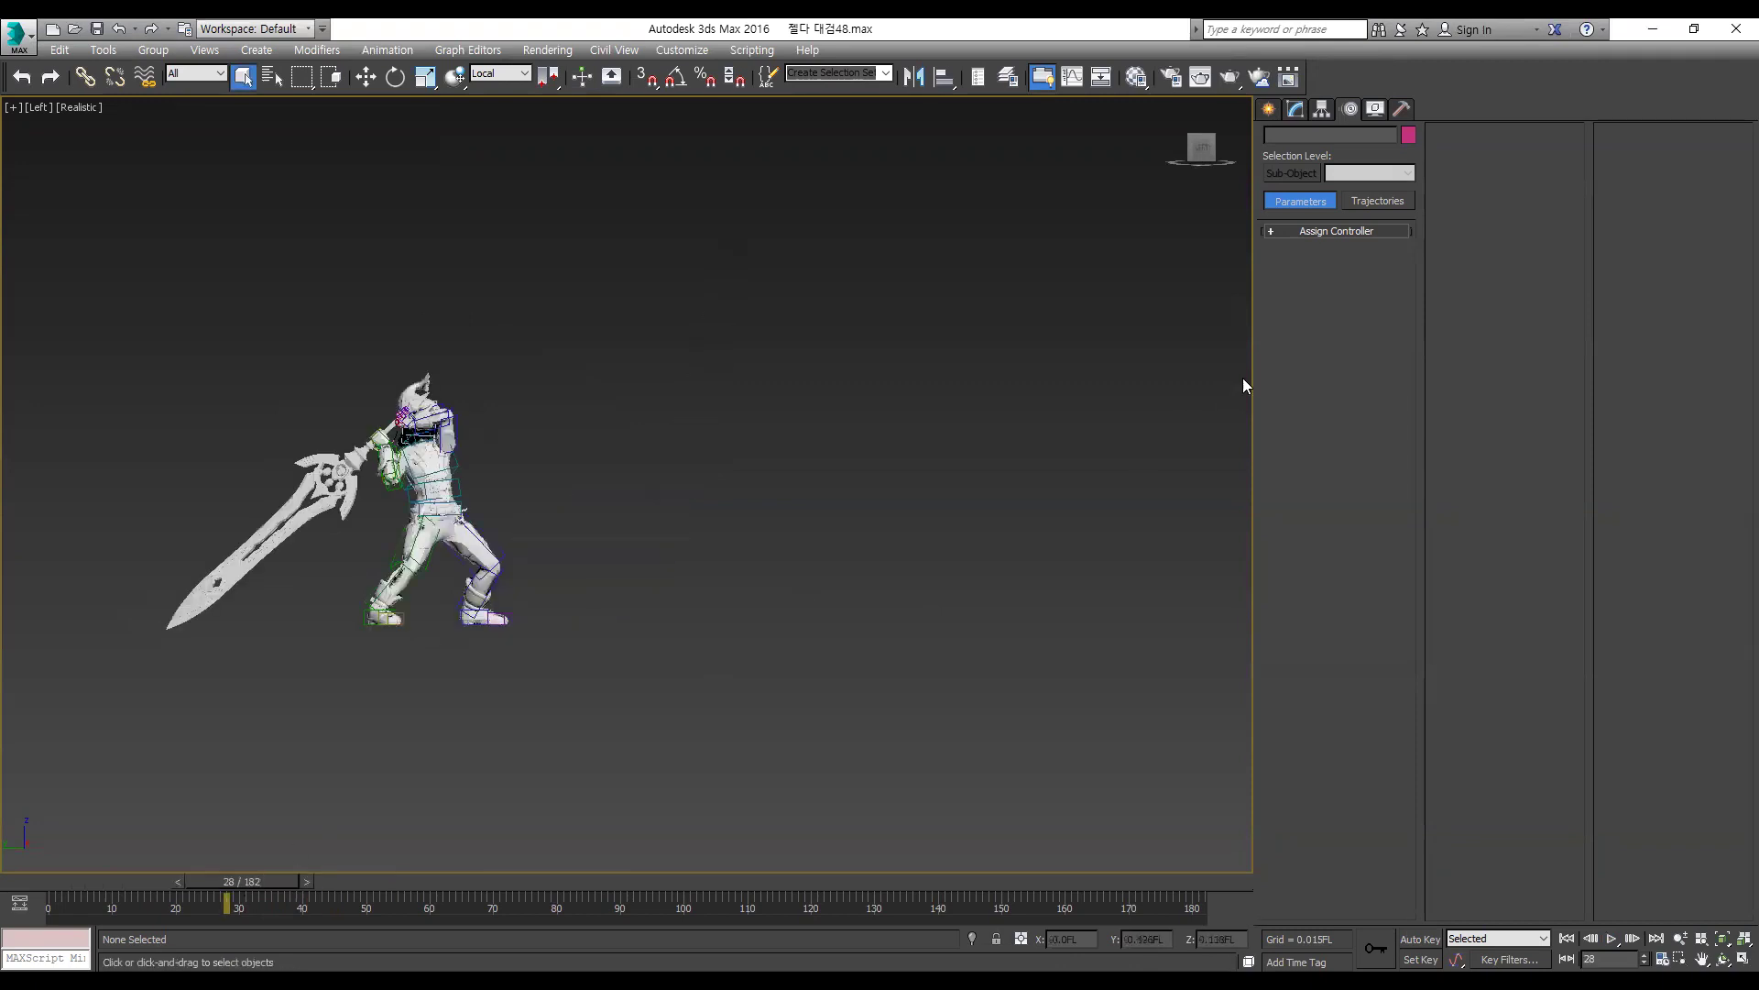
# Step: Turn on Auto Key in the greatsword scene and advance from frame 28 to frame 33
pyautogui.press('n')
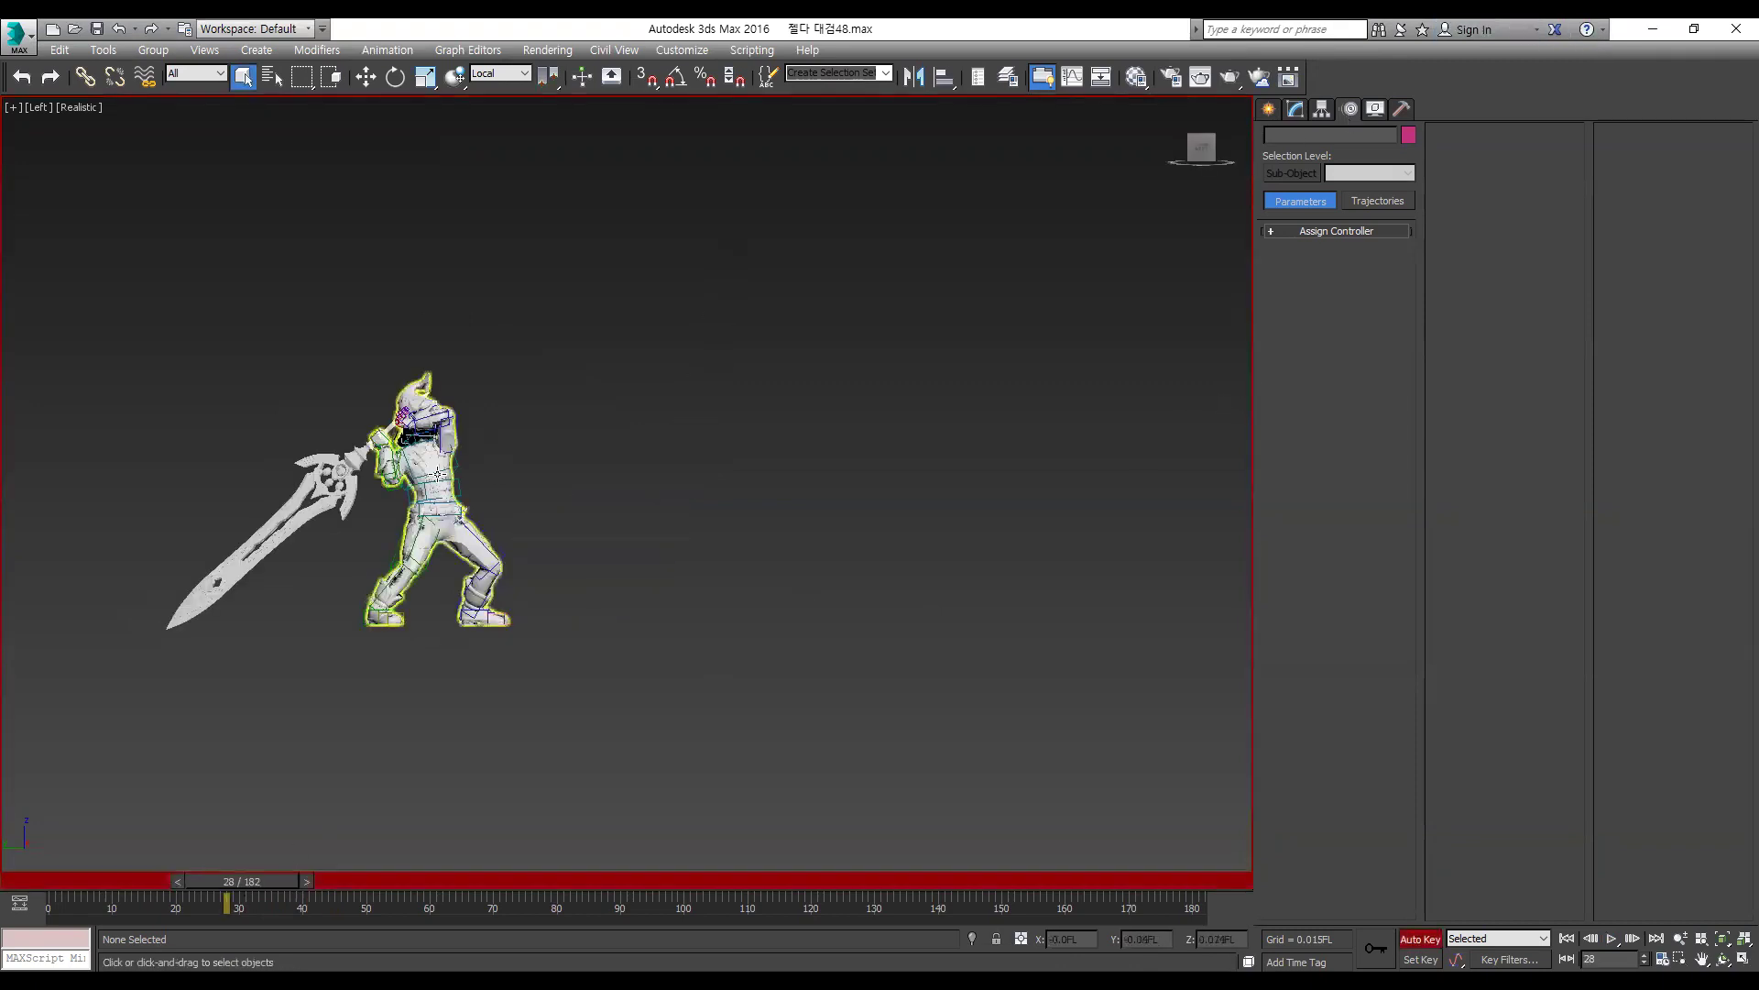
pyautogui.press('.')
pyautogui.press('.')
pyautogui.press('.')
pyautogui.press('.')
pyautogui.press('.')
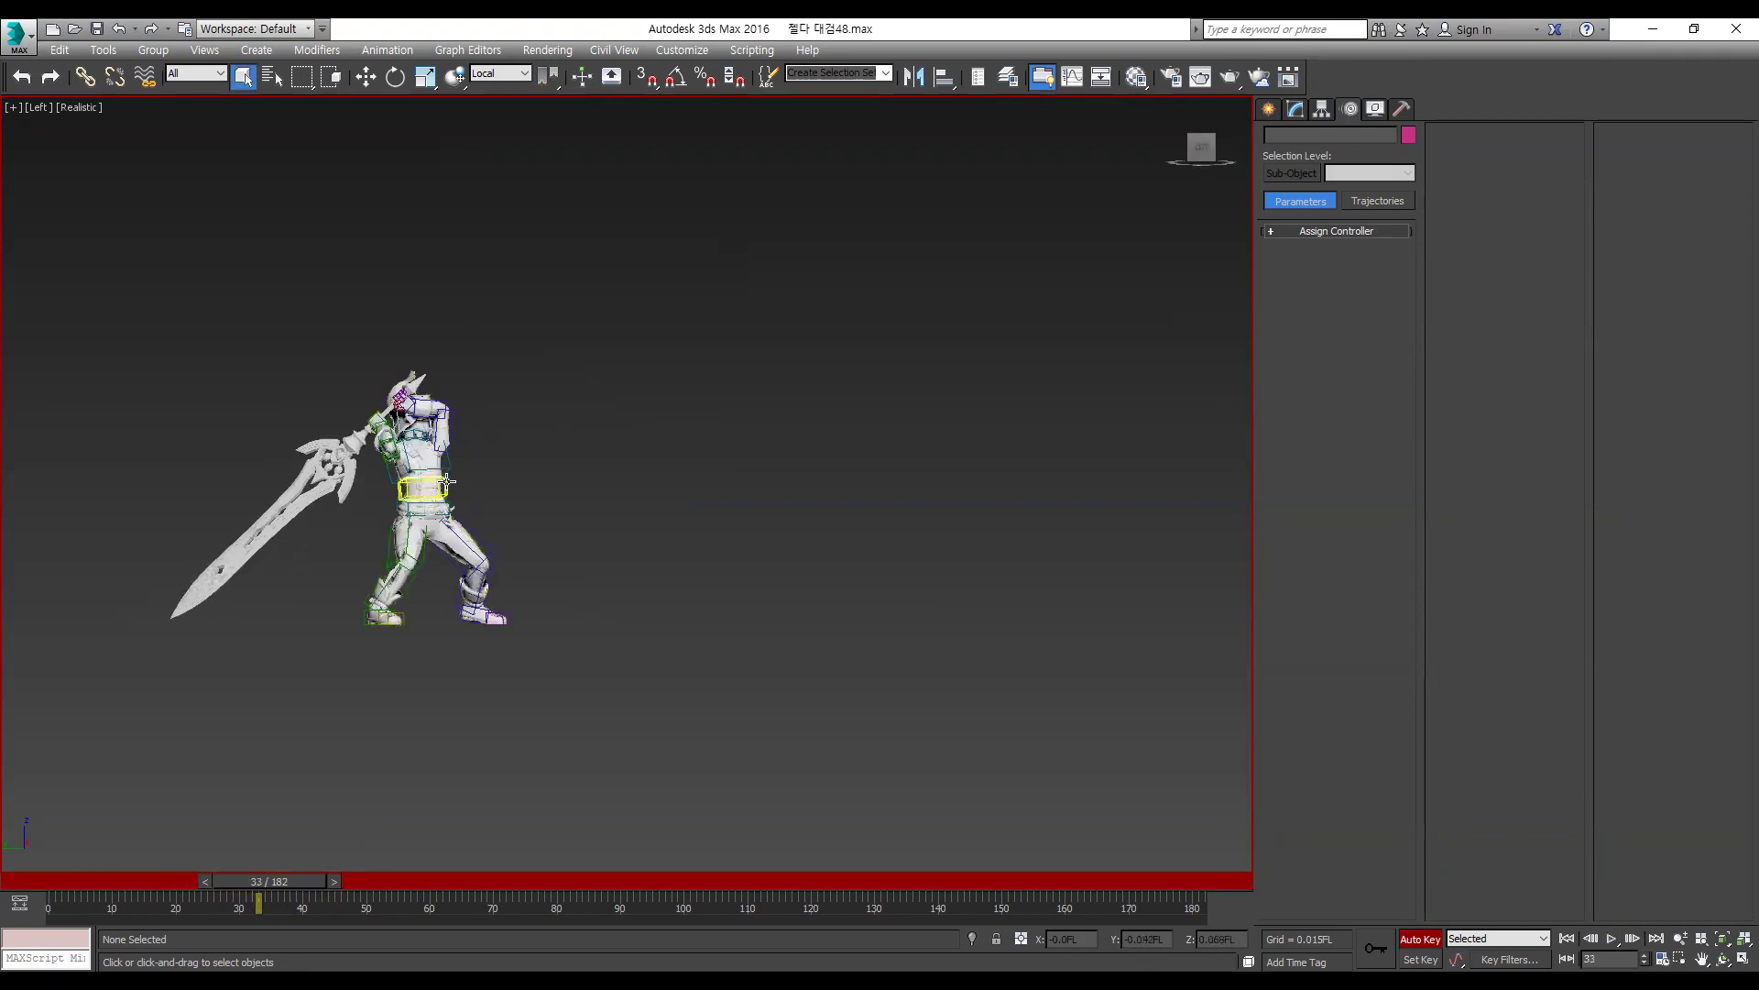
# Step: Select the body's horizontal track and examine its movement in the frames around 28 to 33
pyautogui.click(1279, 414)
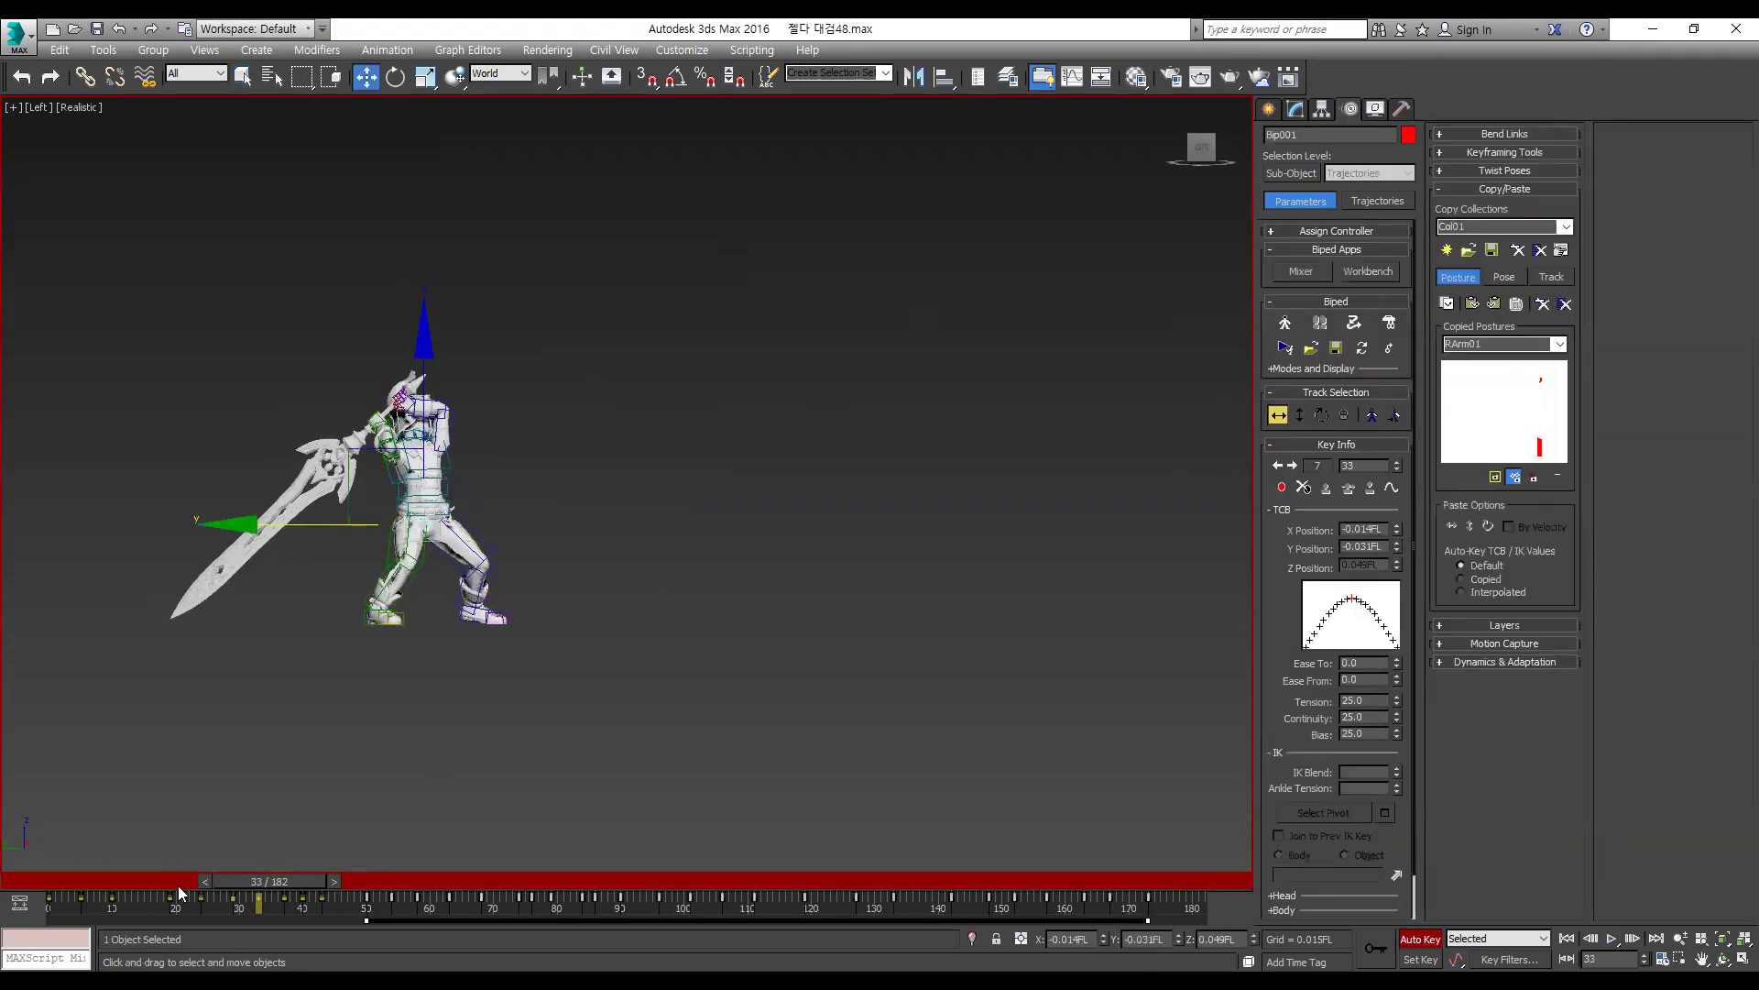
pyautogui.click(251, 894)
pyautogui.moveTo(251, 894); pyautogui.dragTo(311, 882)
pyautogui.press('w')
pyautogui.press(',')
pyautogui.press(',')
pyautogui.press(',')
pyautogui.press(',')
pyautogui.press('.')
pyautogui.press('.')
pyautogui.press('.')
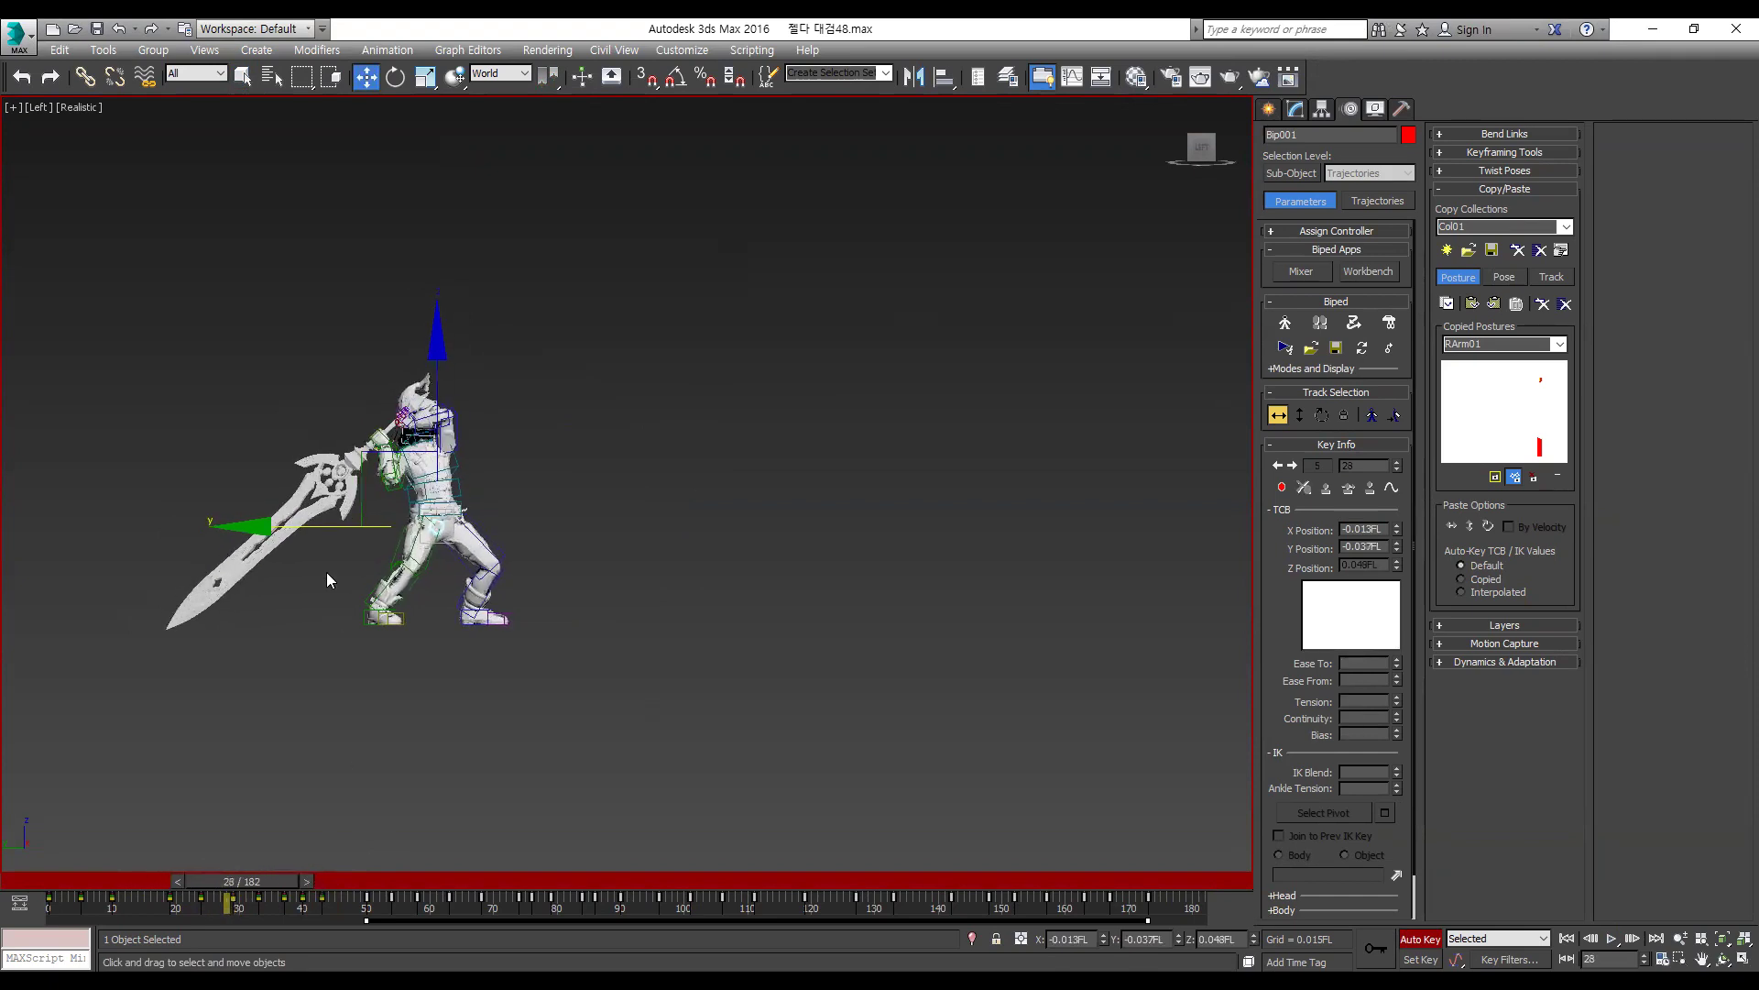
# Step: Examine the body's combined horizontal and vertical movement from frame 28 to frame 35
pyautogui.moveTo(425, 446); pyautogui.dragTo(413, 456)
pyautogui.press('.')
pyautogui.press('.')
pyautogui.press('.')
pyautogui.press('.')
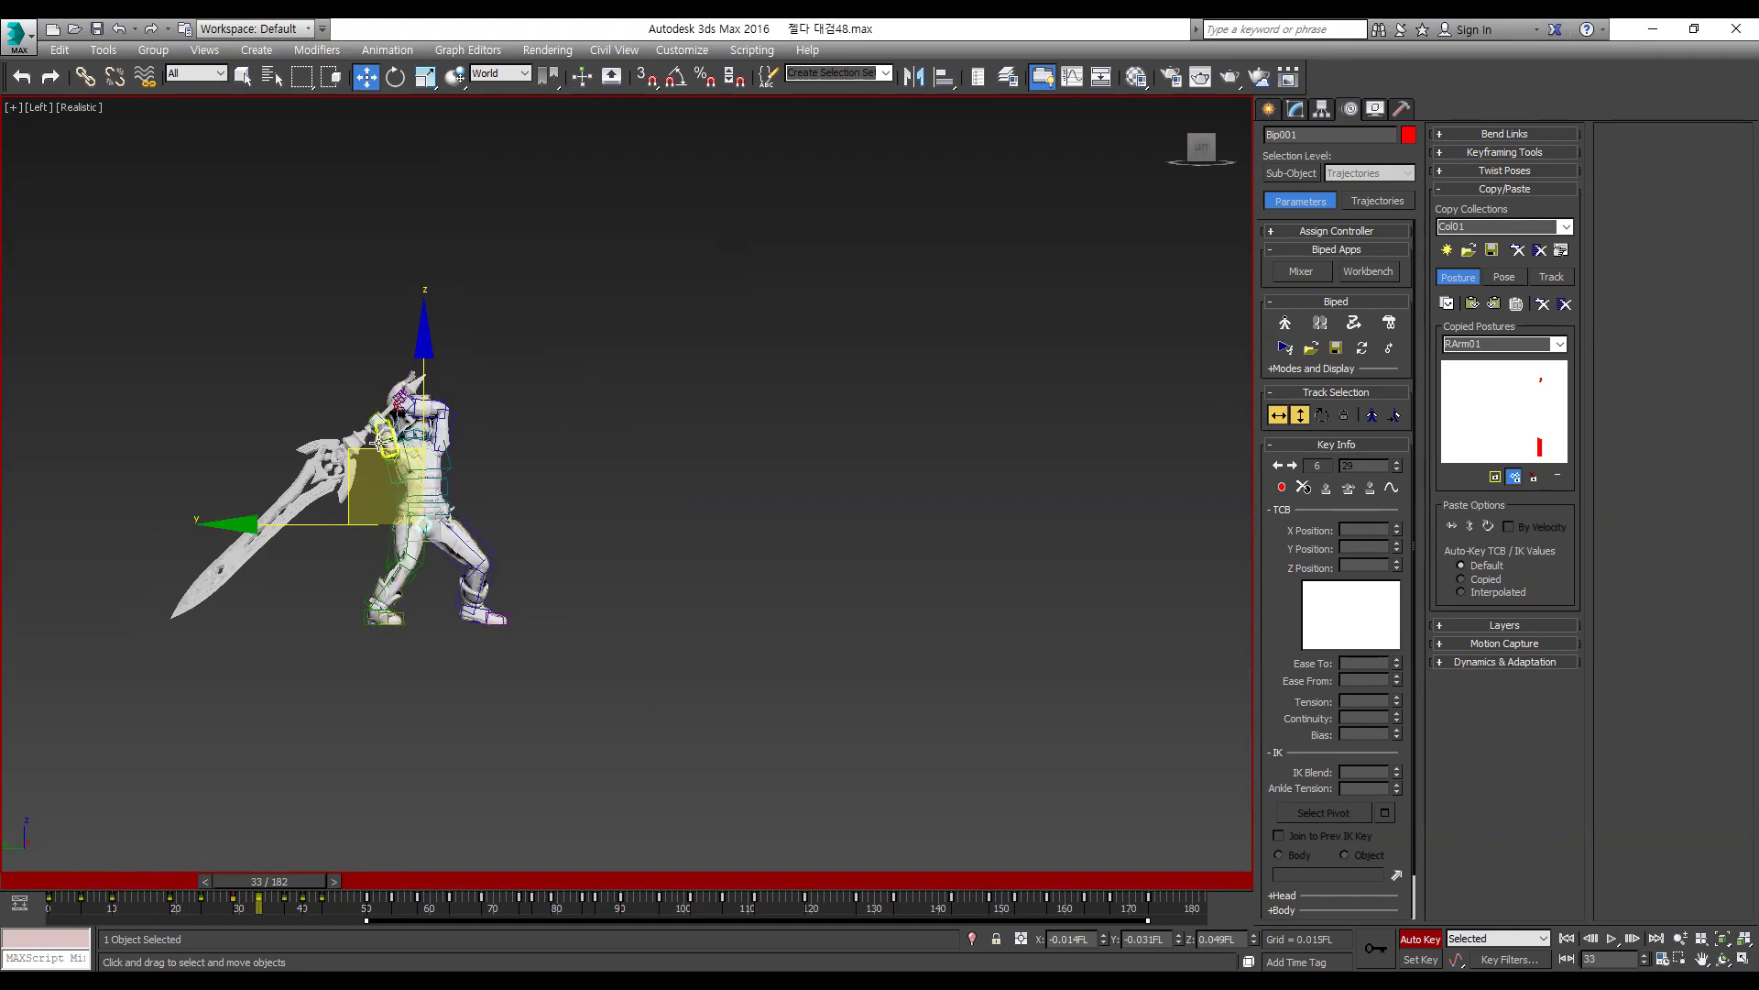
pyautogui.moveTo(384, 454); pyautogui.dragTo(395, 450)
pyautogui.press('.')
pyautogui.press('.')
pyautogui.press('.')
pyautogui.press('.')
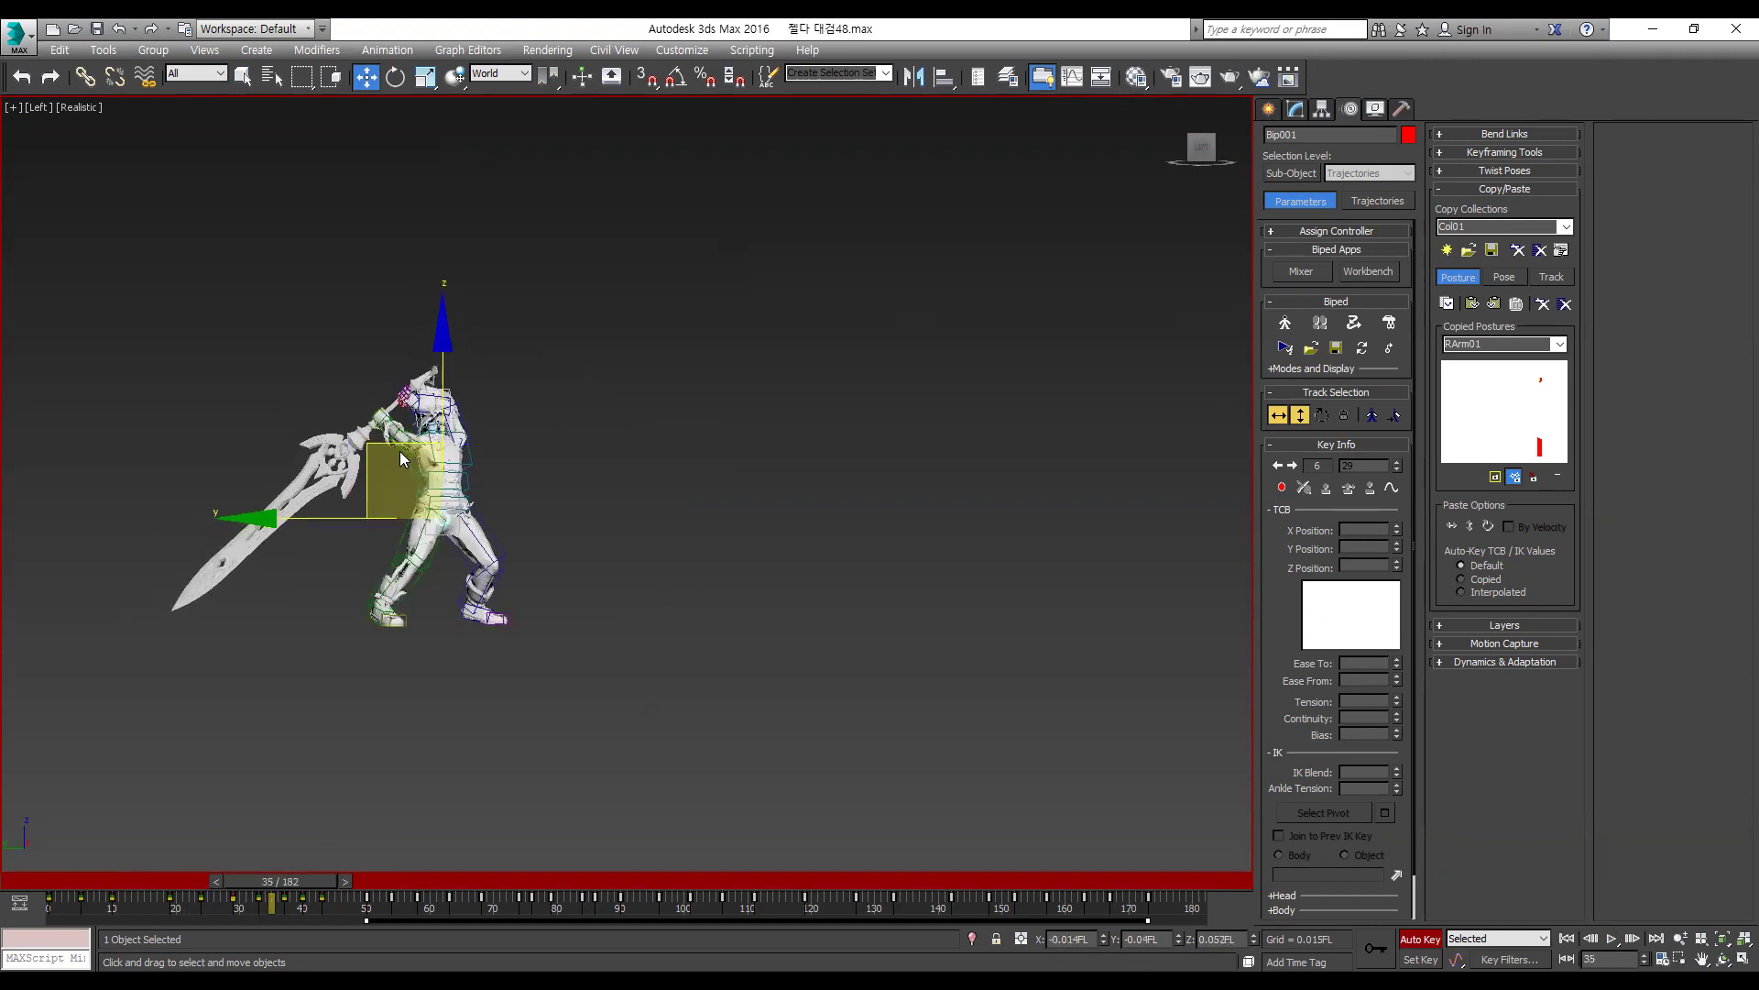
# Step: Step back and forth between frames 35 and 42 to study the body's path into the downward swing
pyautogui.press('.')
pyautogui.press('.')
pyautogui.press('.')
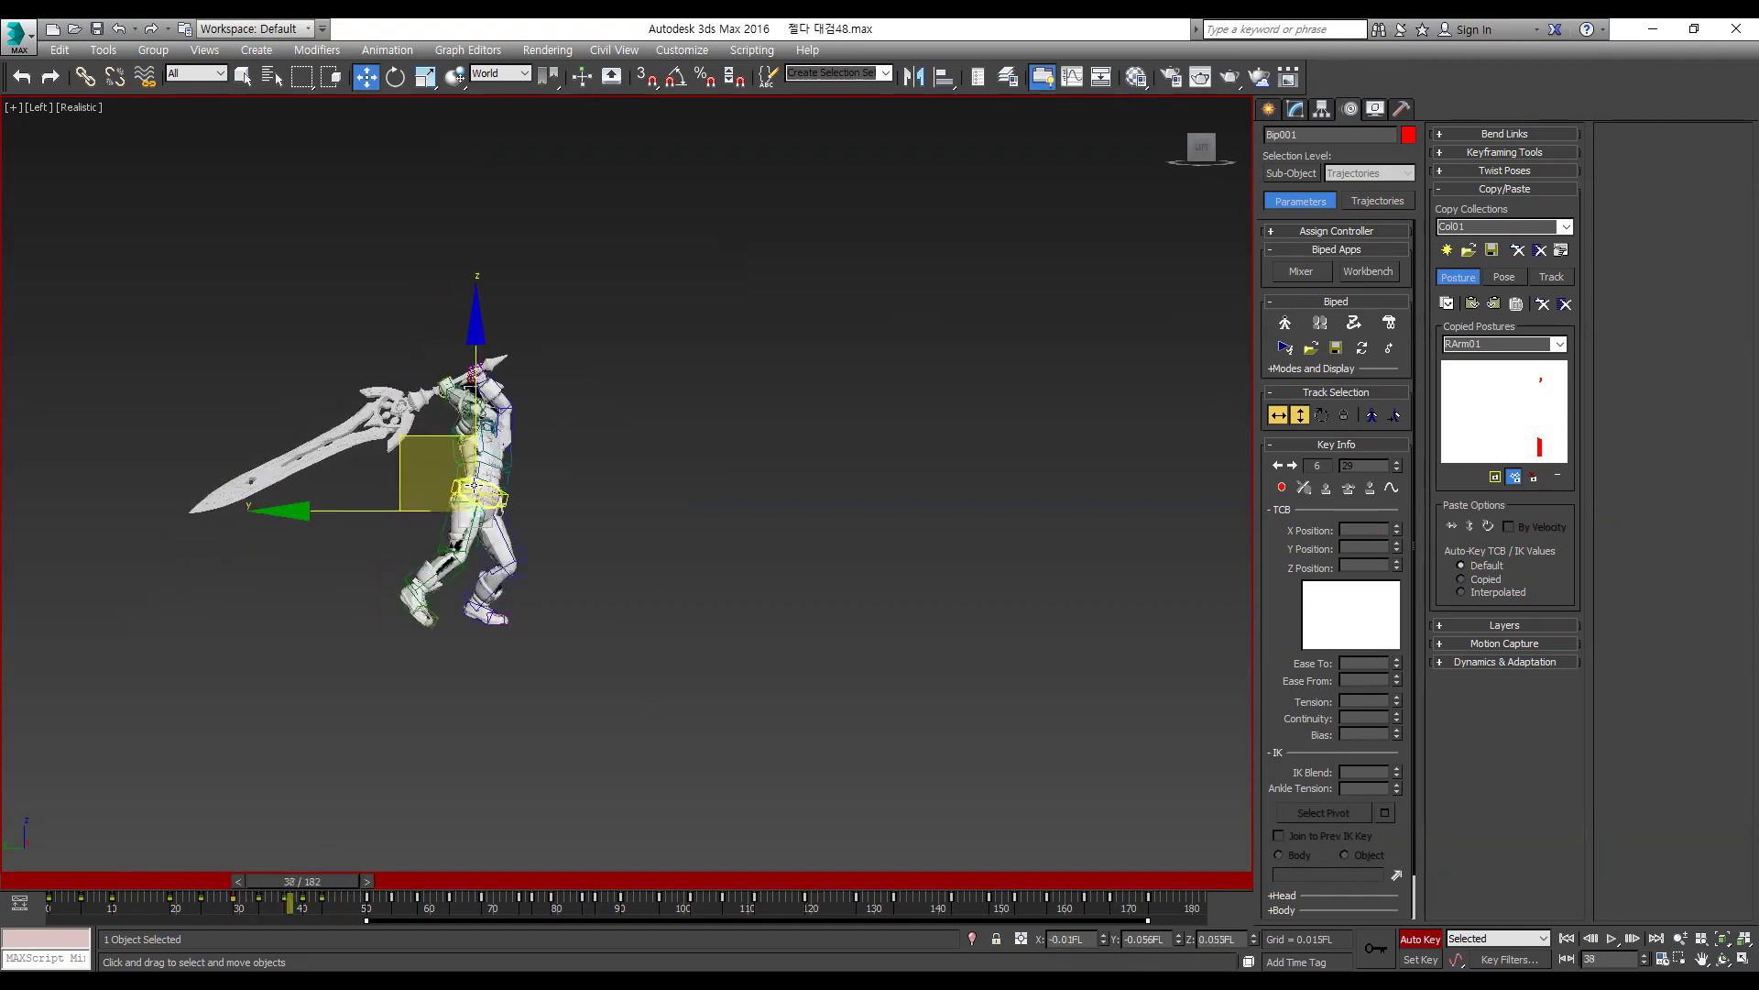
pyautogui.press(',')
pyautogui.press(',')
pyautogui.press('.')
pyautogui.press('.')
pyautogui.press('.')
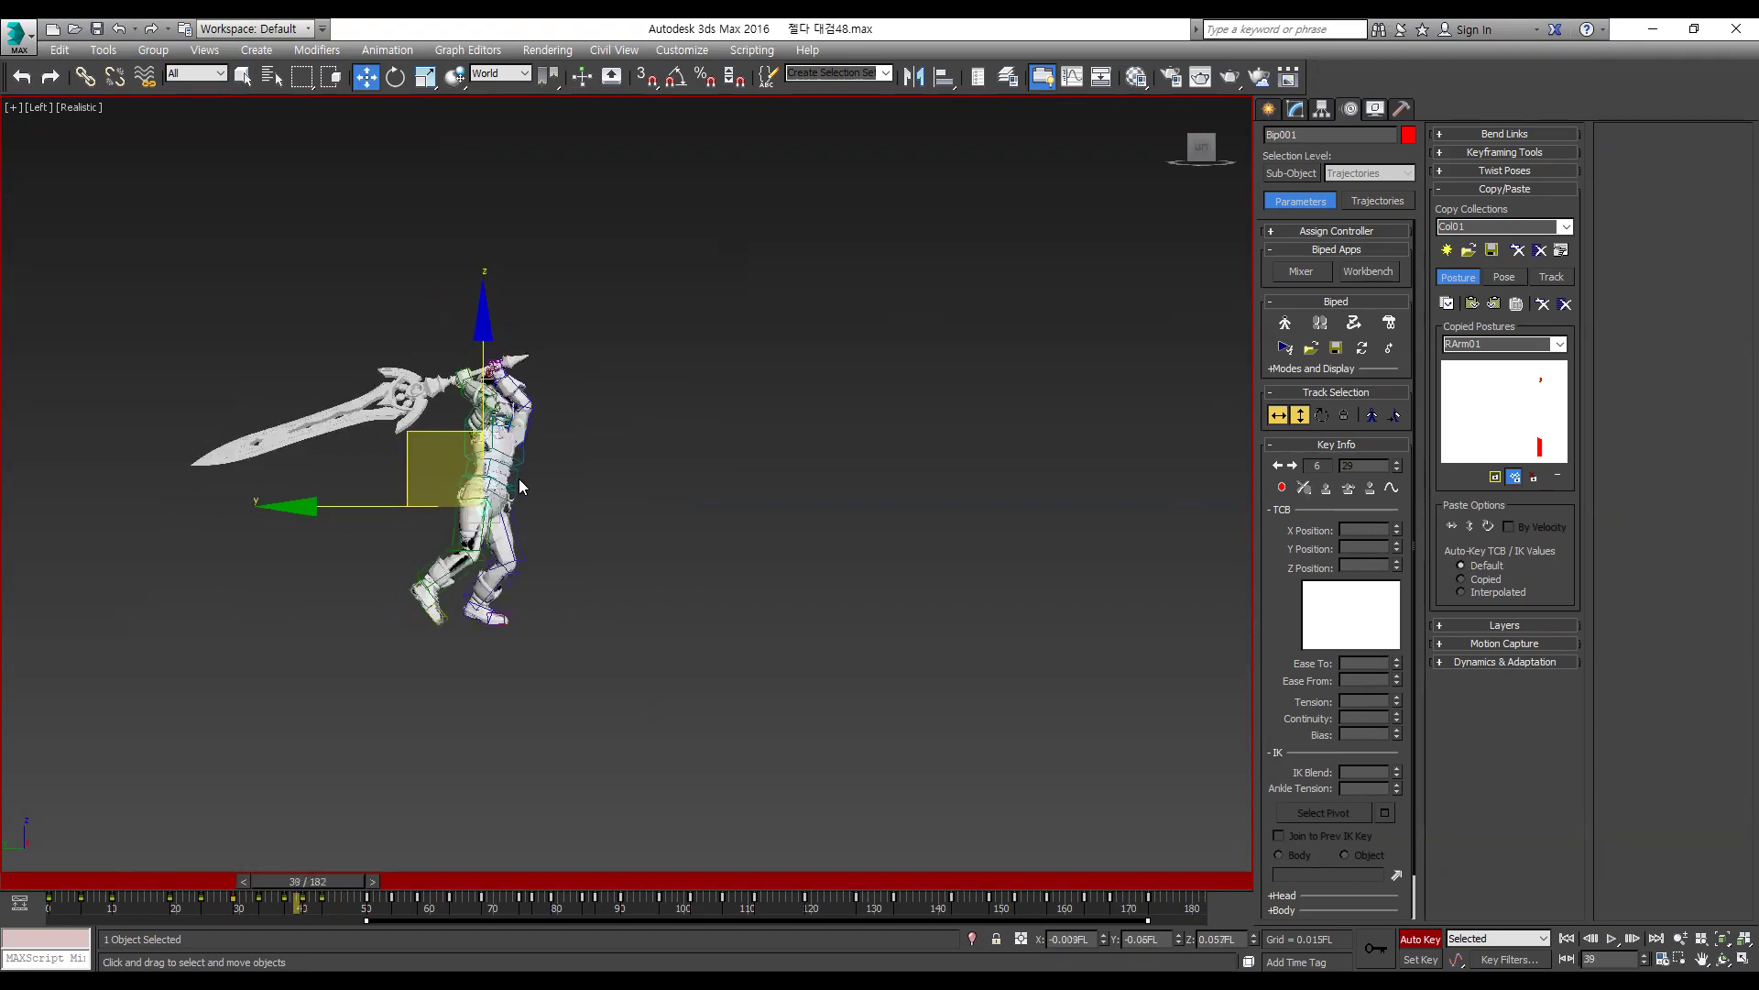
pyautogui.press(',')
pyautogui.press(',')
pyautogui.press(',')
pyautogui.press(',')
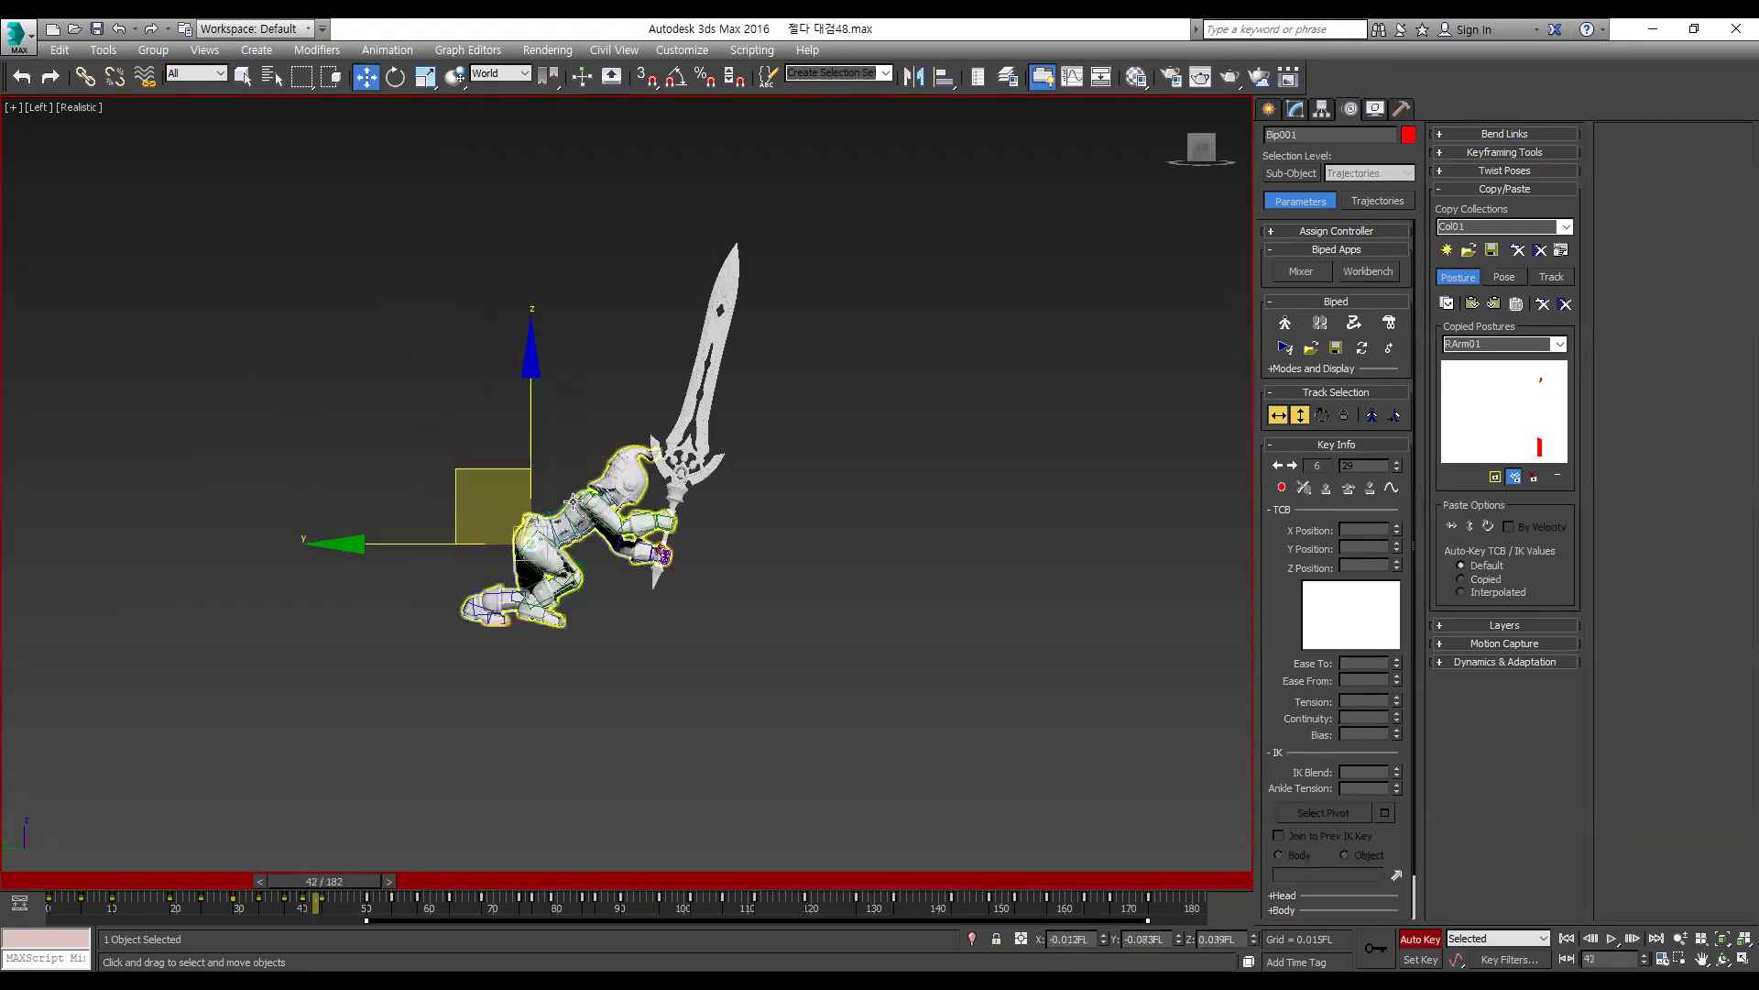
pyautogui.press('.')
pyautogui.press('.')
pyautogui.press('.')
pyautogui.press('.')
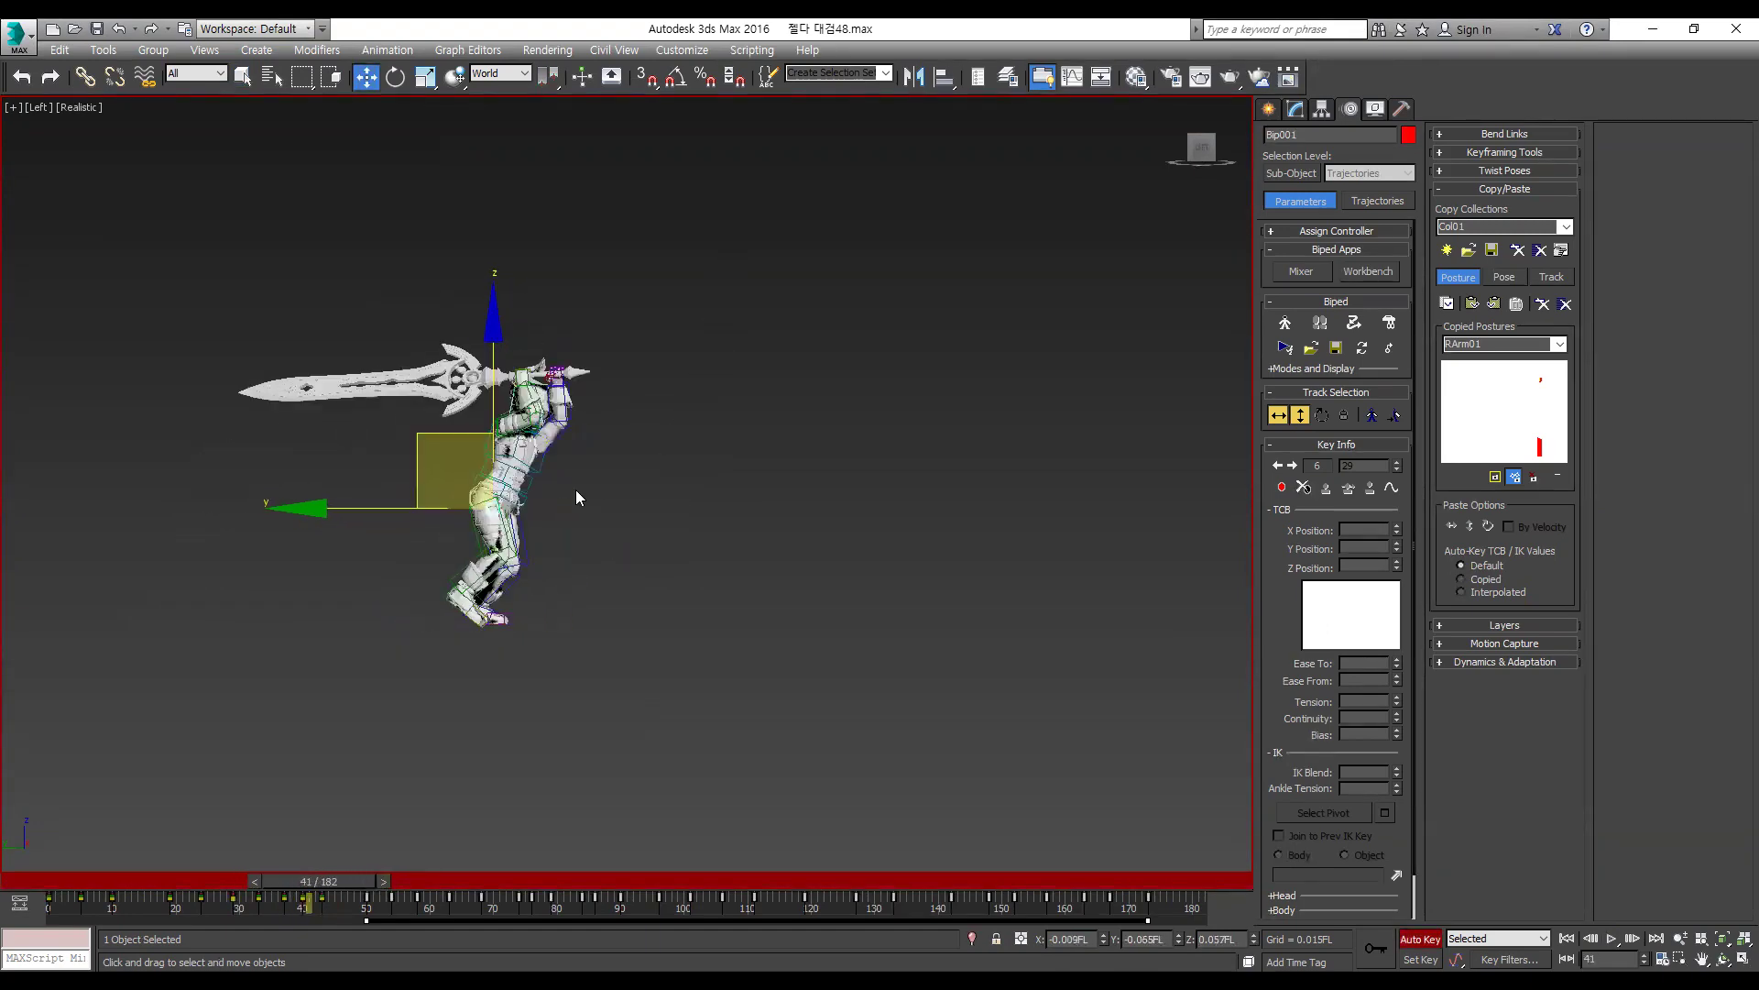
# Step: Raise the greatsword character's body slightly at frame 41 and delete its body rotation key there
pyautogui.moveTo(494, 448); pyautogui.dragTo(487, 422)
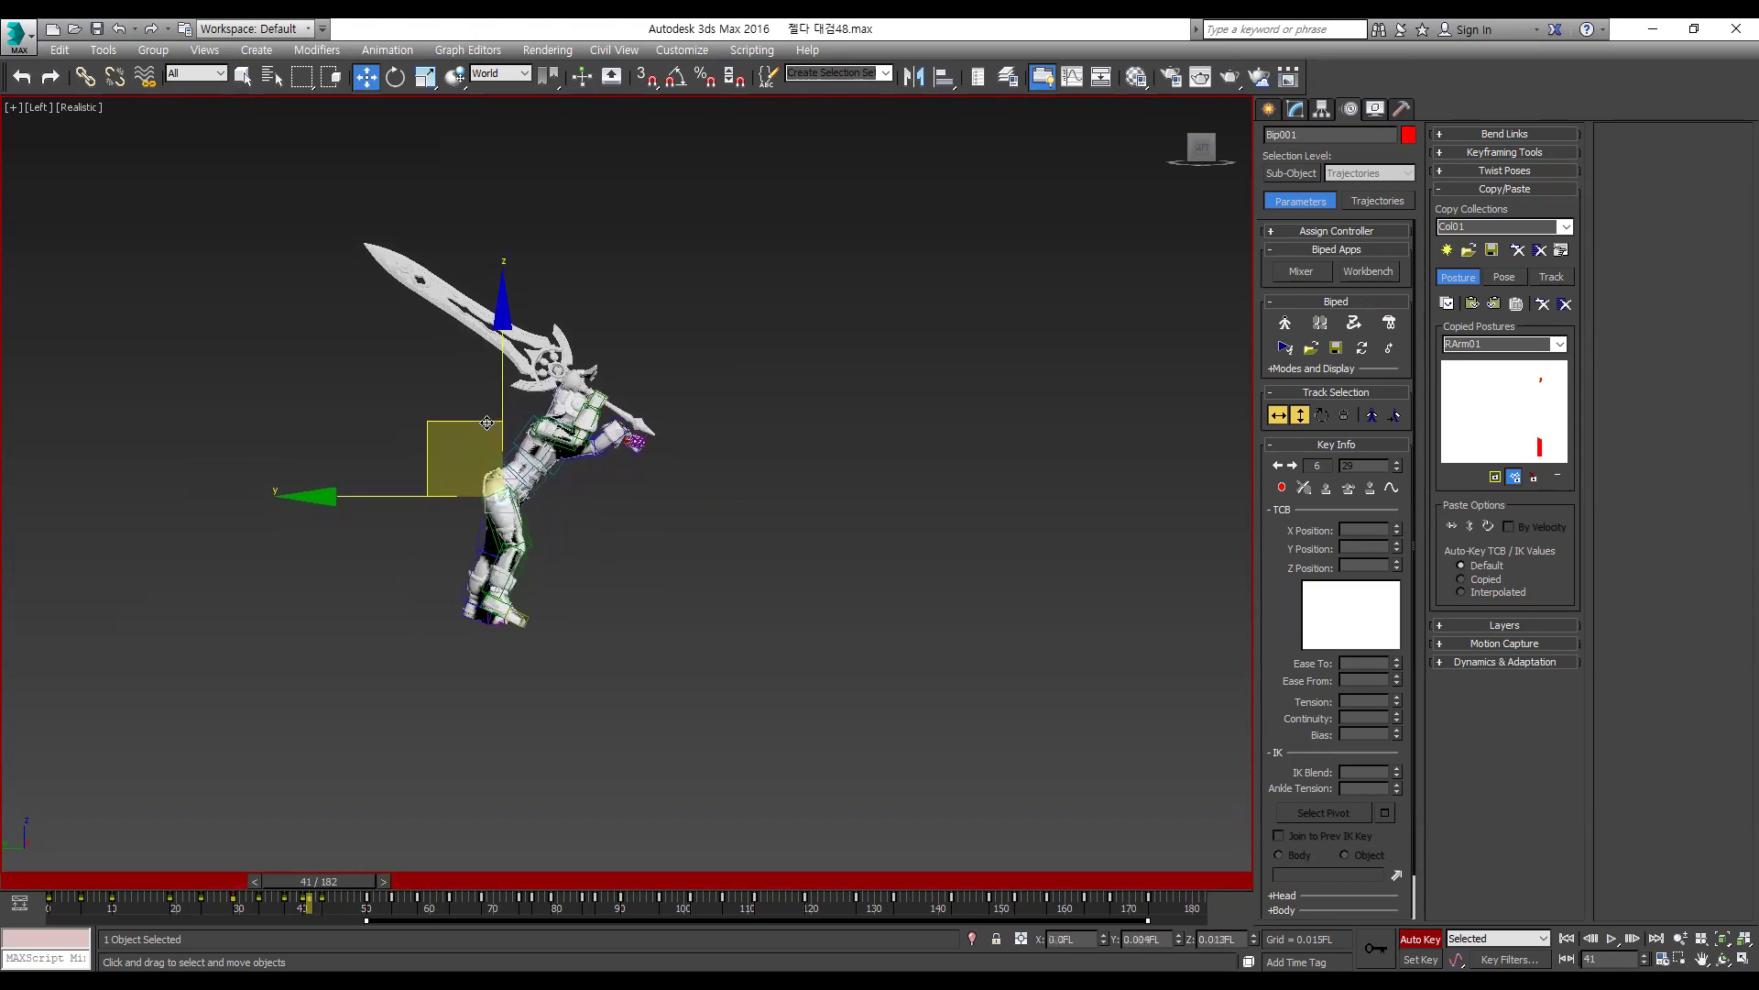
pyautogui.click(1321, 417)
pyautogui.click(1305, 488)
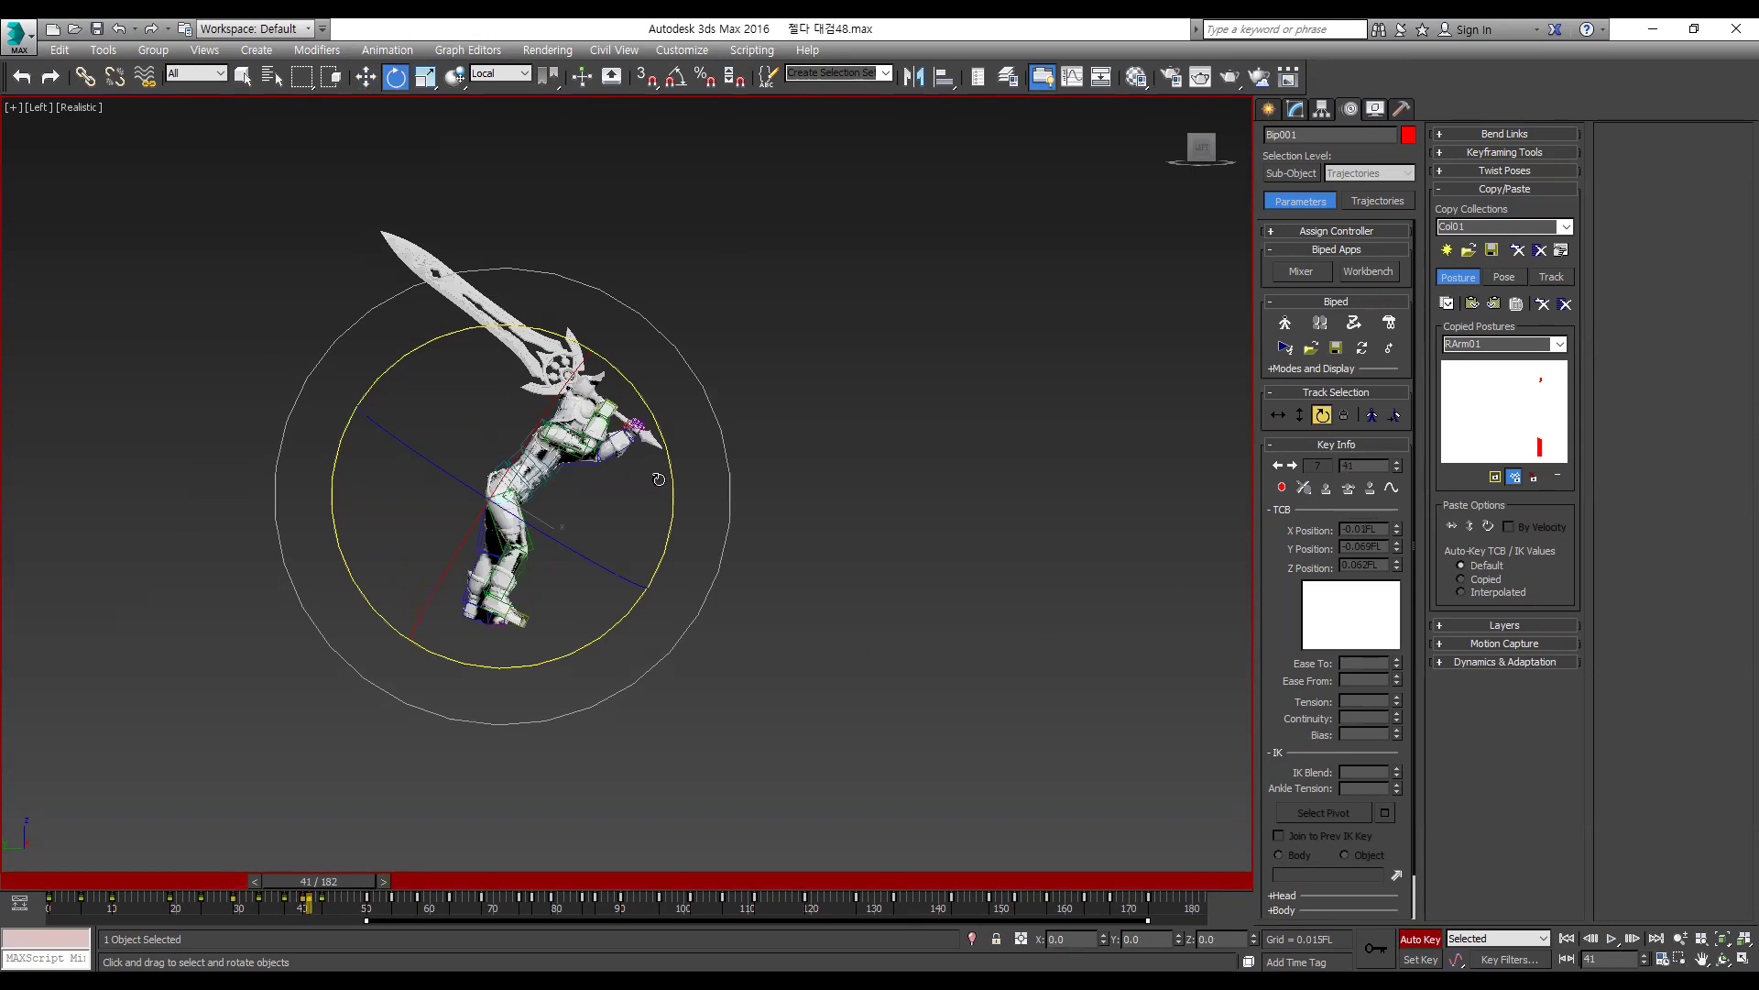
# Step: Rotate the body more upright at frame 41 and compare the poses in the neighbouring frames
pyautogui.moveTo(671, 498); pyautogui.dragTo(668, 399)
pyautogui.press('.')
pyautogui.press('.')
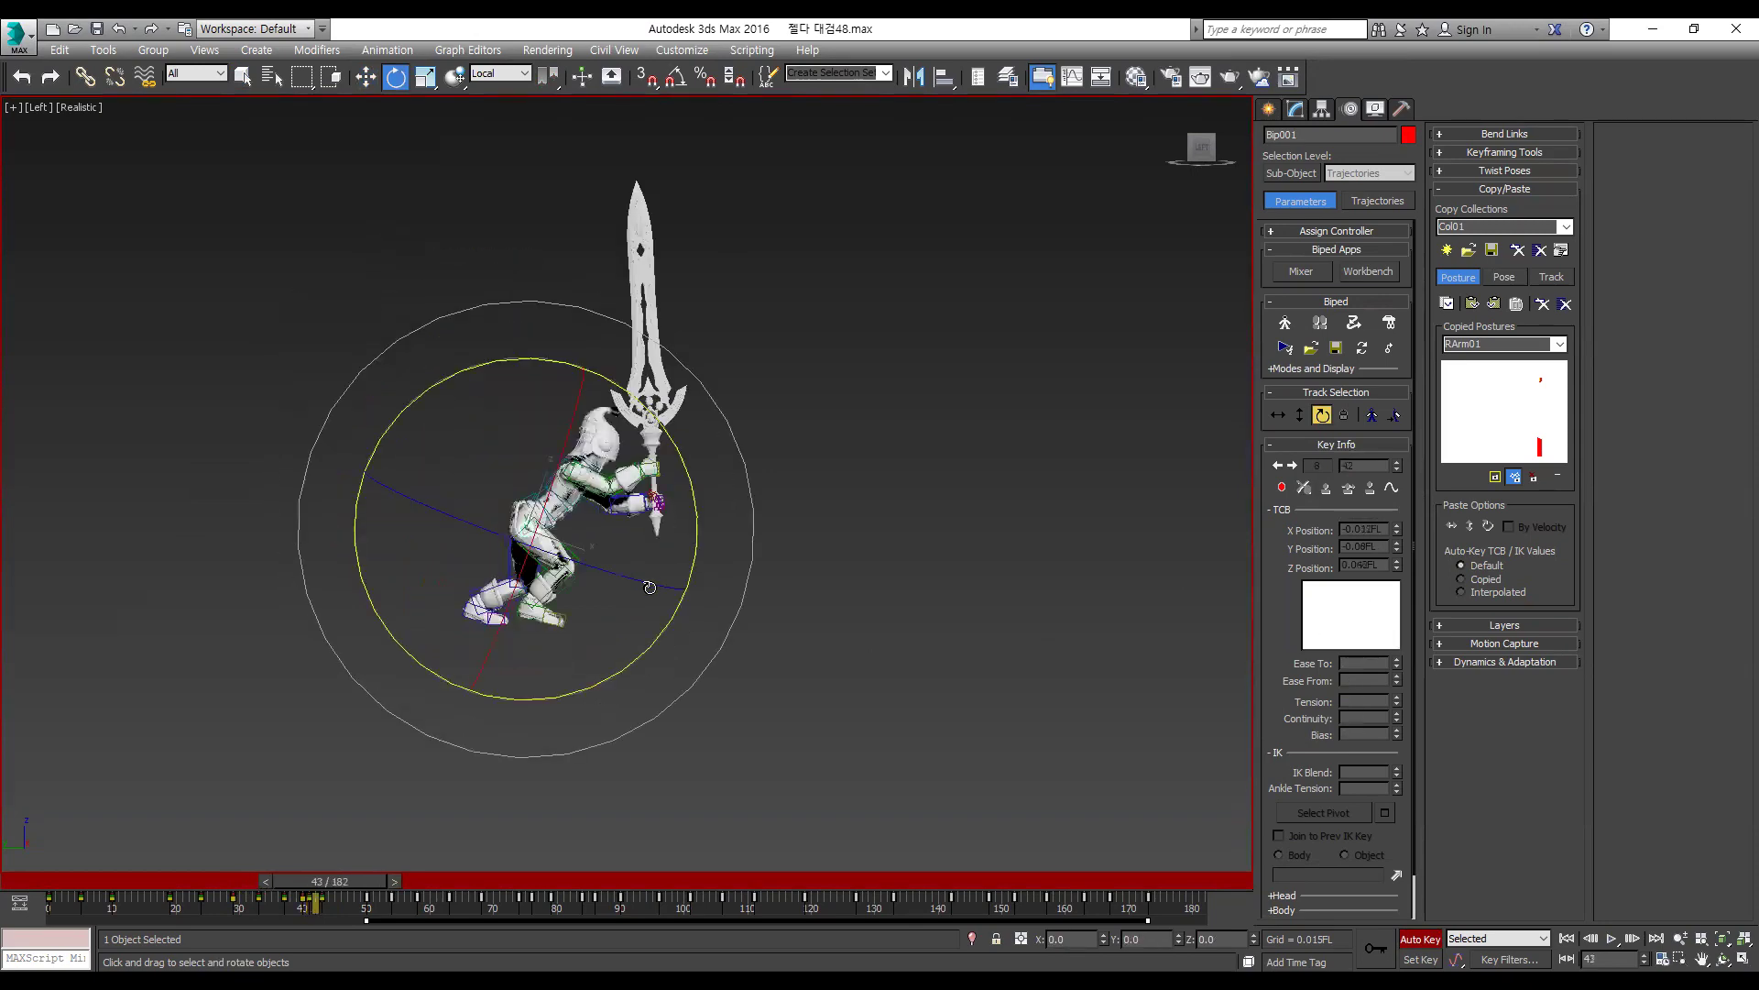
pyautogui.press(',')
pyautogui.press(',')
pyautogui.press(',')
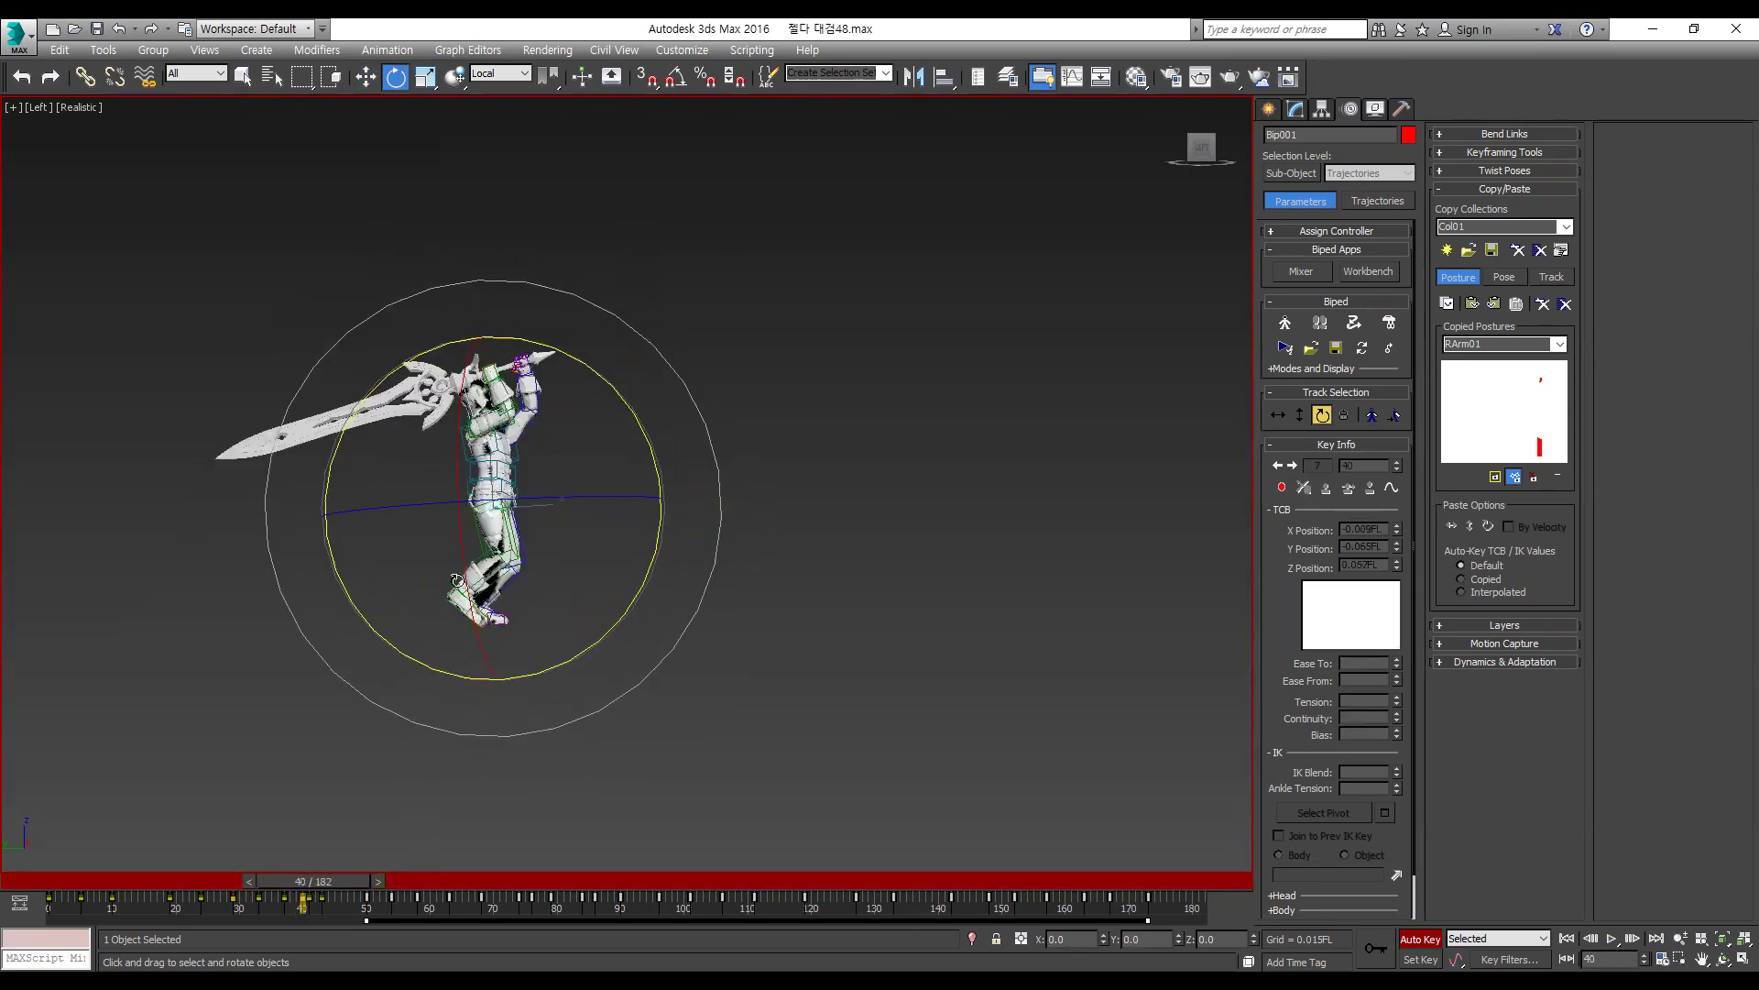
# Step: Move the right foot's landing key to frame 40 and compare the foot's placement in the neighbouring frames
pyautogui.click(449, 595)
pyautogui.press('w')
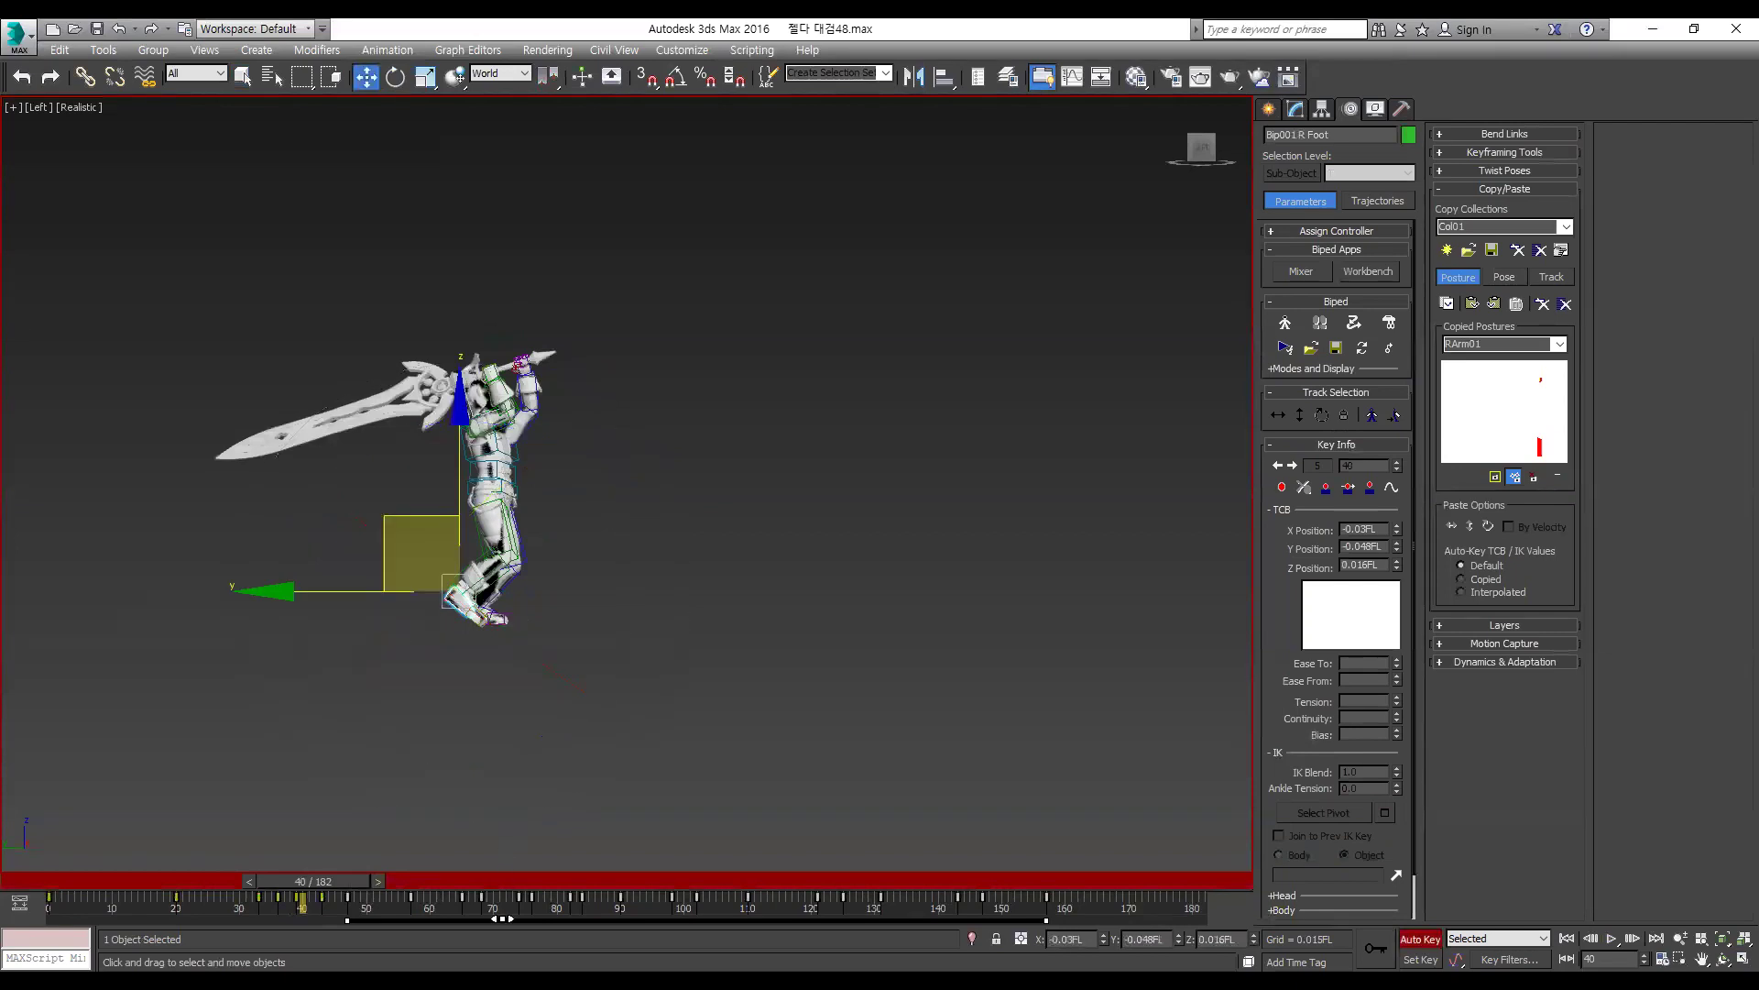
pyautogui.click(361, 912)
pyautogui.press(',')
pyautogui.press('.')
pyautogui.press('.')
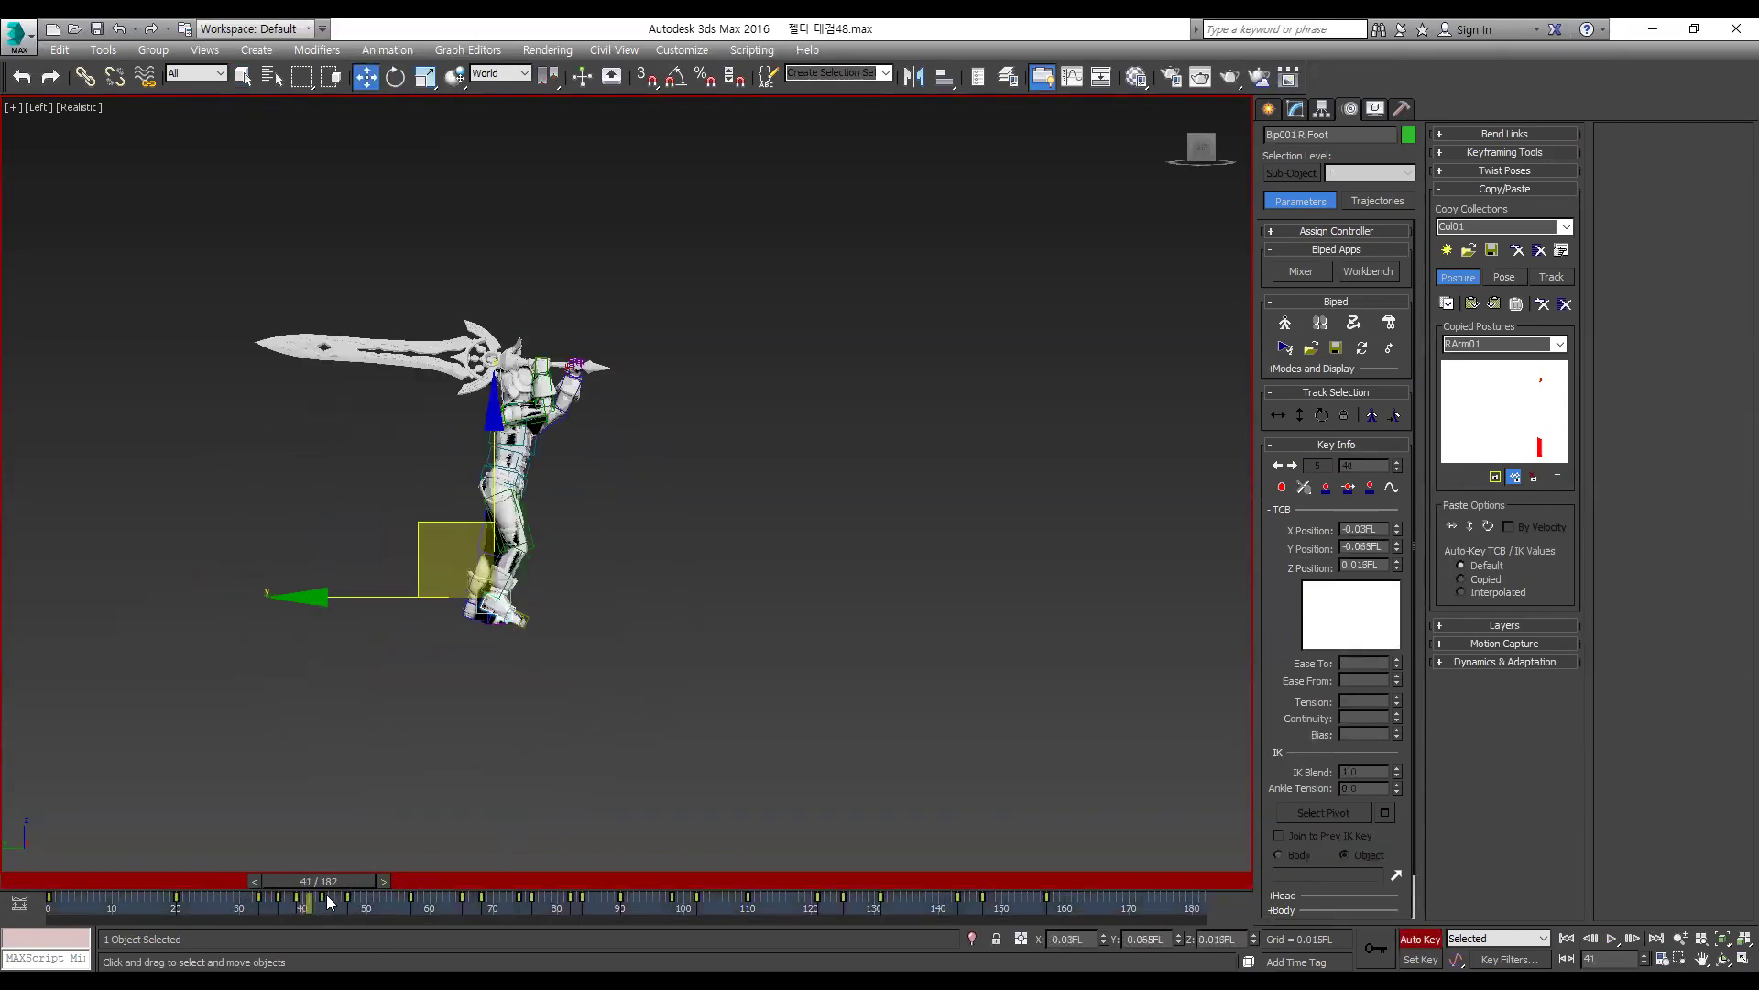
pyautogui.press(',')
pyautogui.press('.')
pyautogui.press('.')
pyautogui.press(',')
pyautogui.moveTo(312, 899); pyautogui.dragTo(313, 900)
pyautogui.press('.')
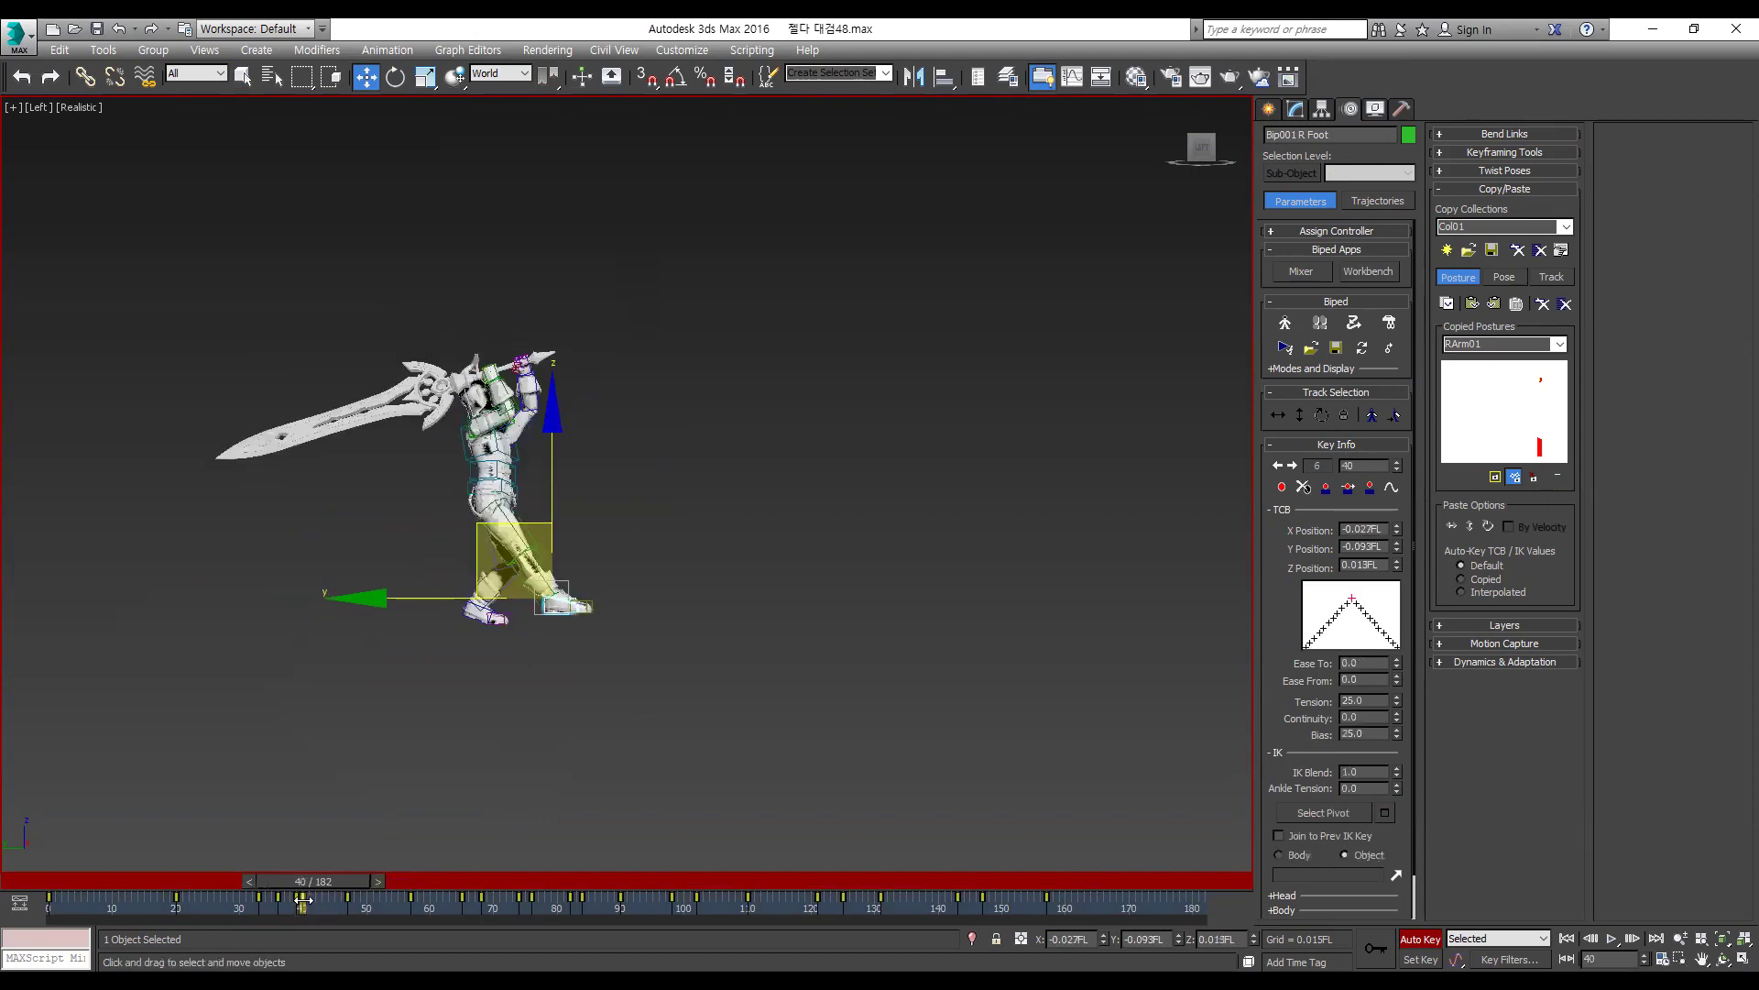
pyautogui.press(',')
pyautogui.press(',')
pyautogui.press(',')
pyautogui.press('.')
pyautogui.press('.')
# Step: Rotate the body slightly about its vertical axis at frame 41
pyautogui.click(1316, 419)
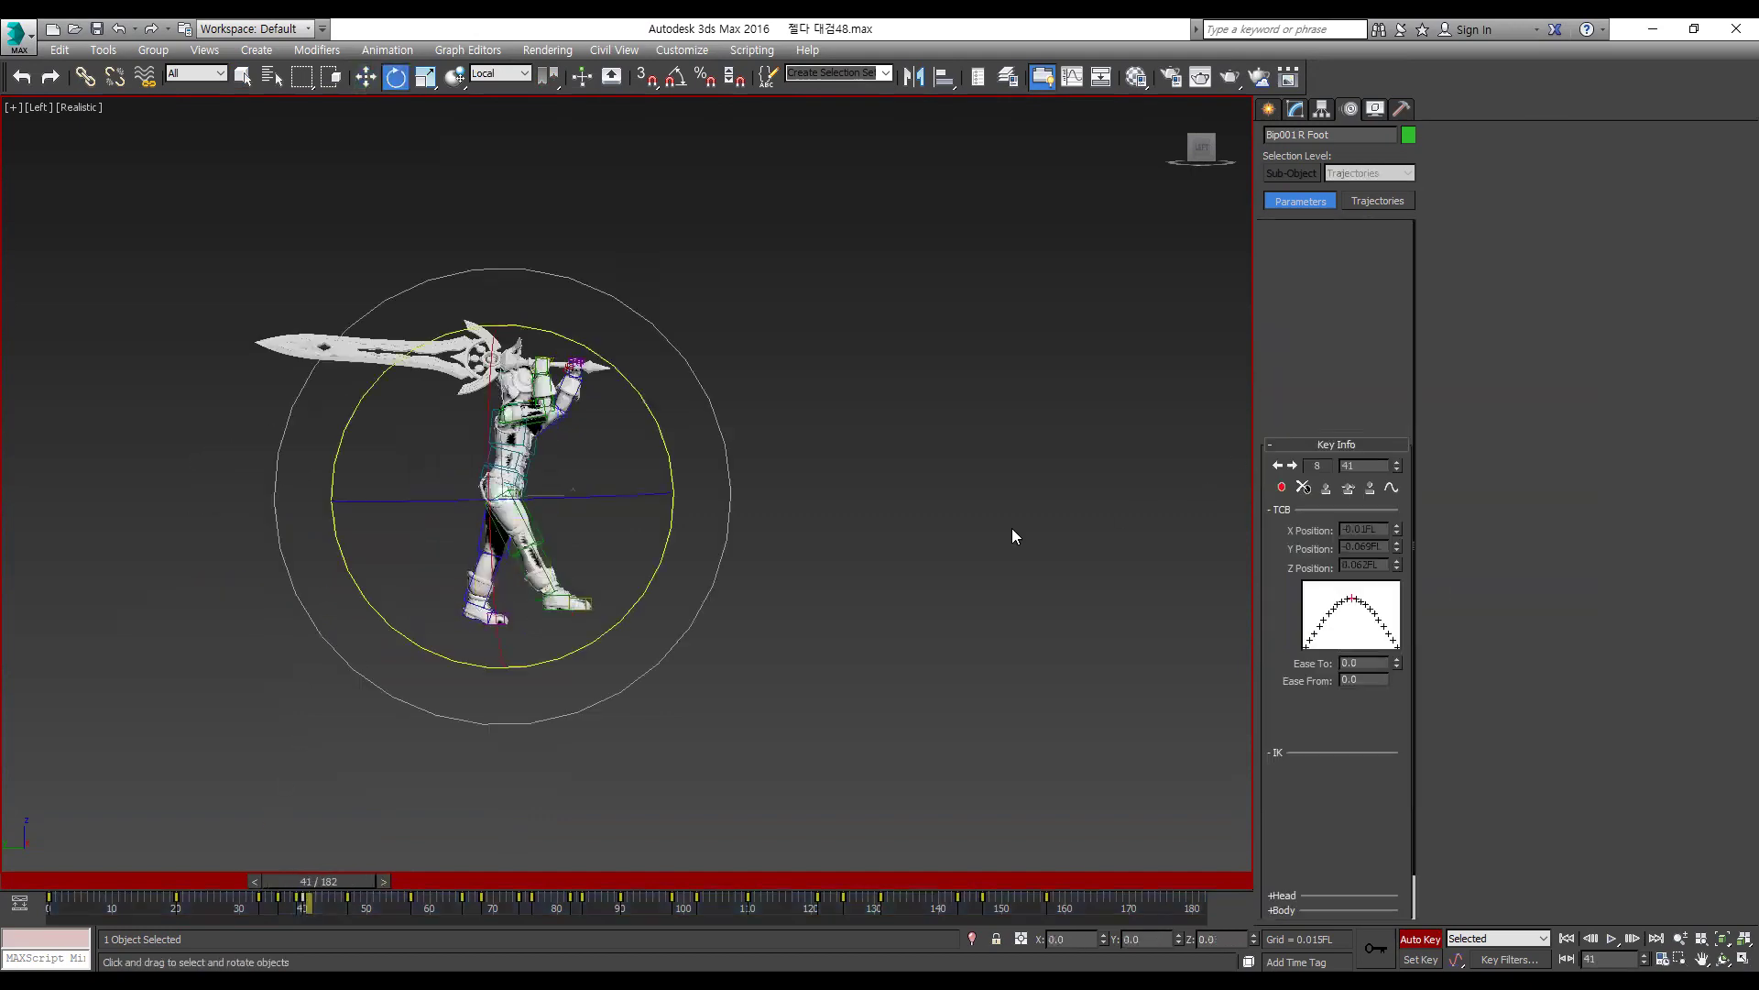
pyautogui.press(',')
pyautogui.press('.')
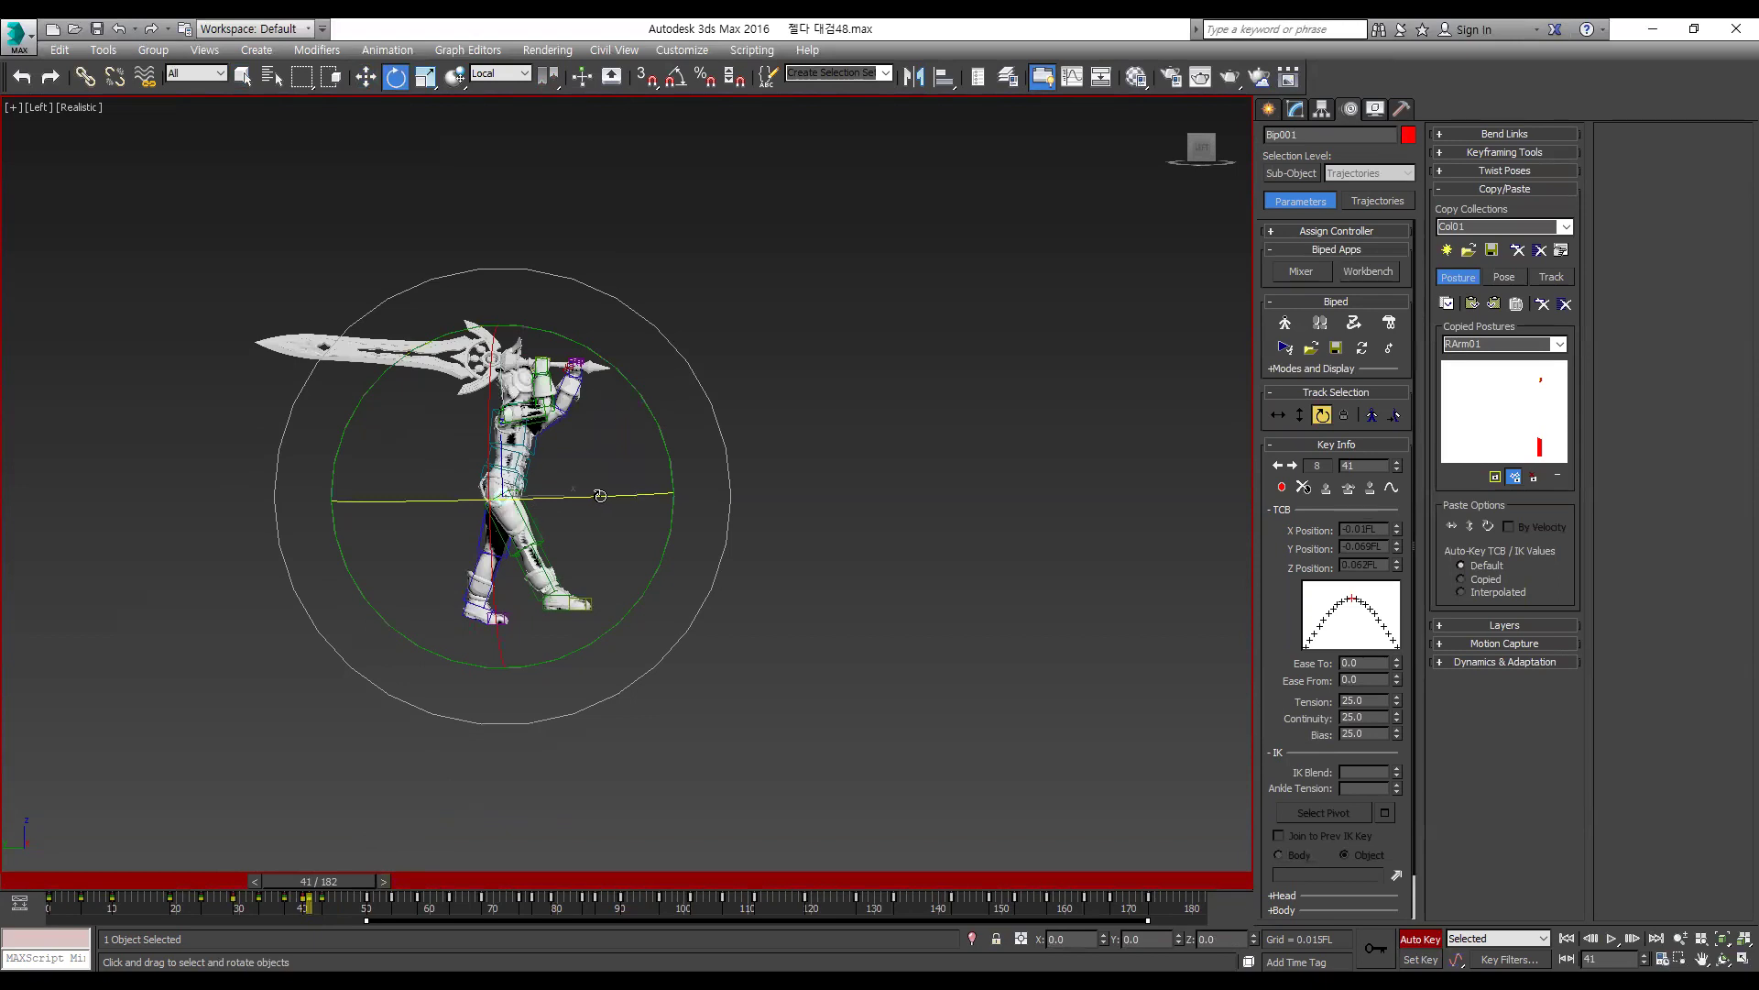
pyautogui.moveTo(600, 496); pyautogui.dragTo(622, 498)
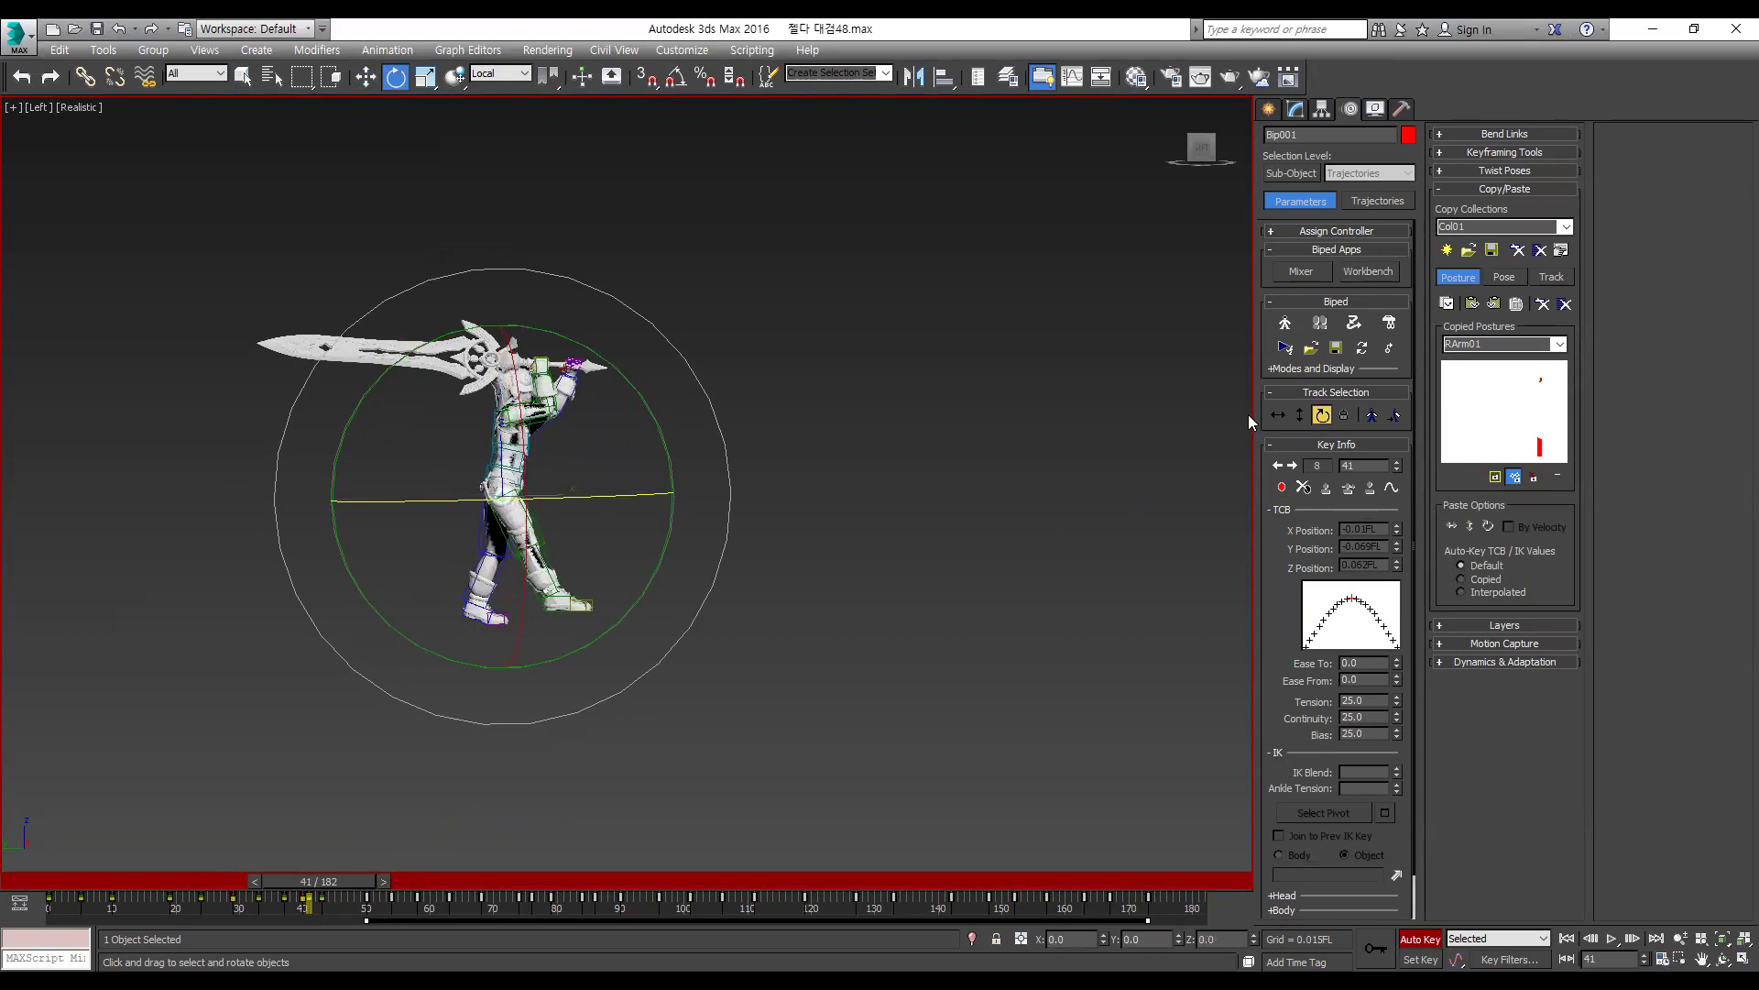
# Step: Step back and forth between frames 40 and 44 to study the body's horizontal movement in the downward swing
pyautogui.click(1277, 415)
pyautogui.press('.')
pyautogui.press('.')
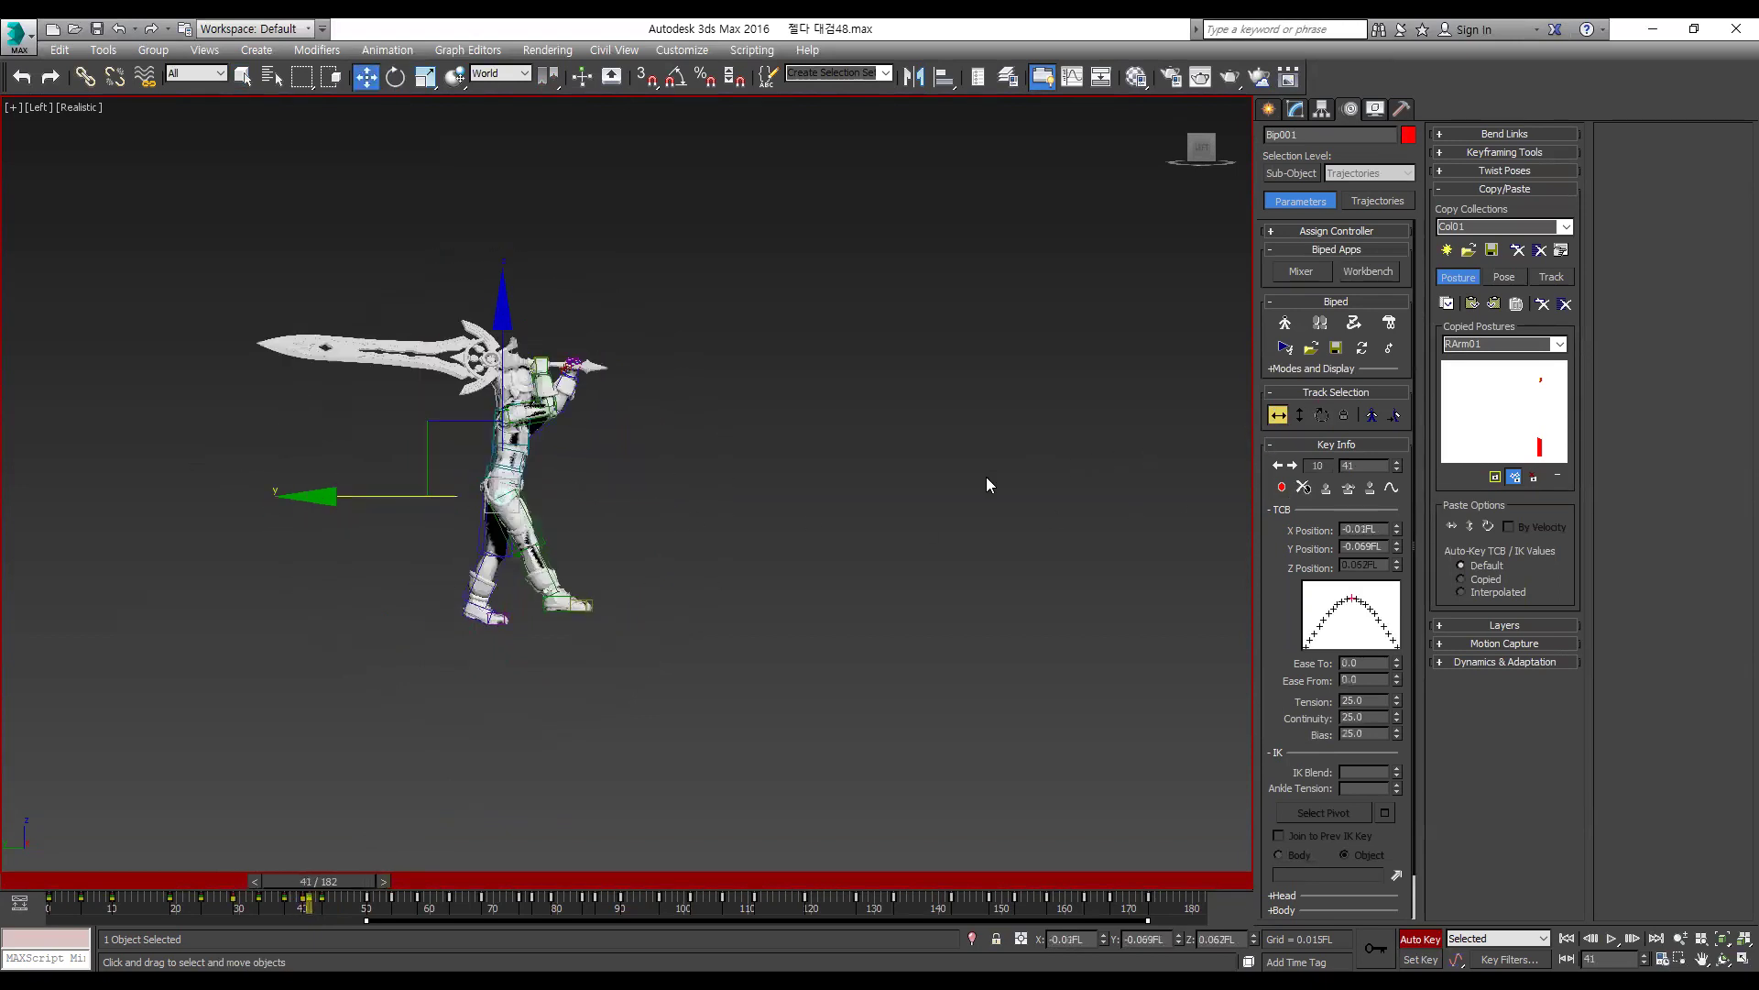
pyautogui.press(',')
pyautogui.press(',')
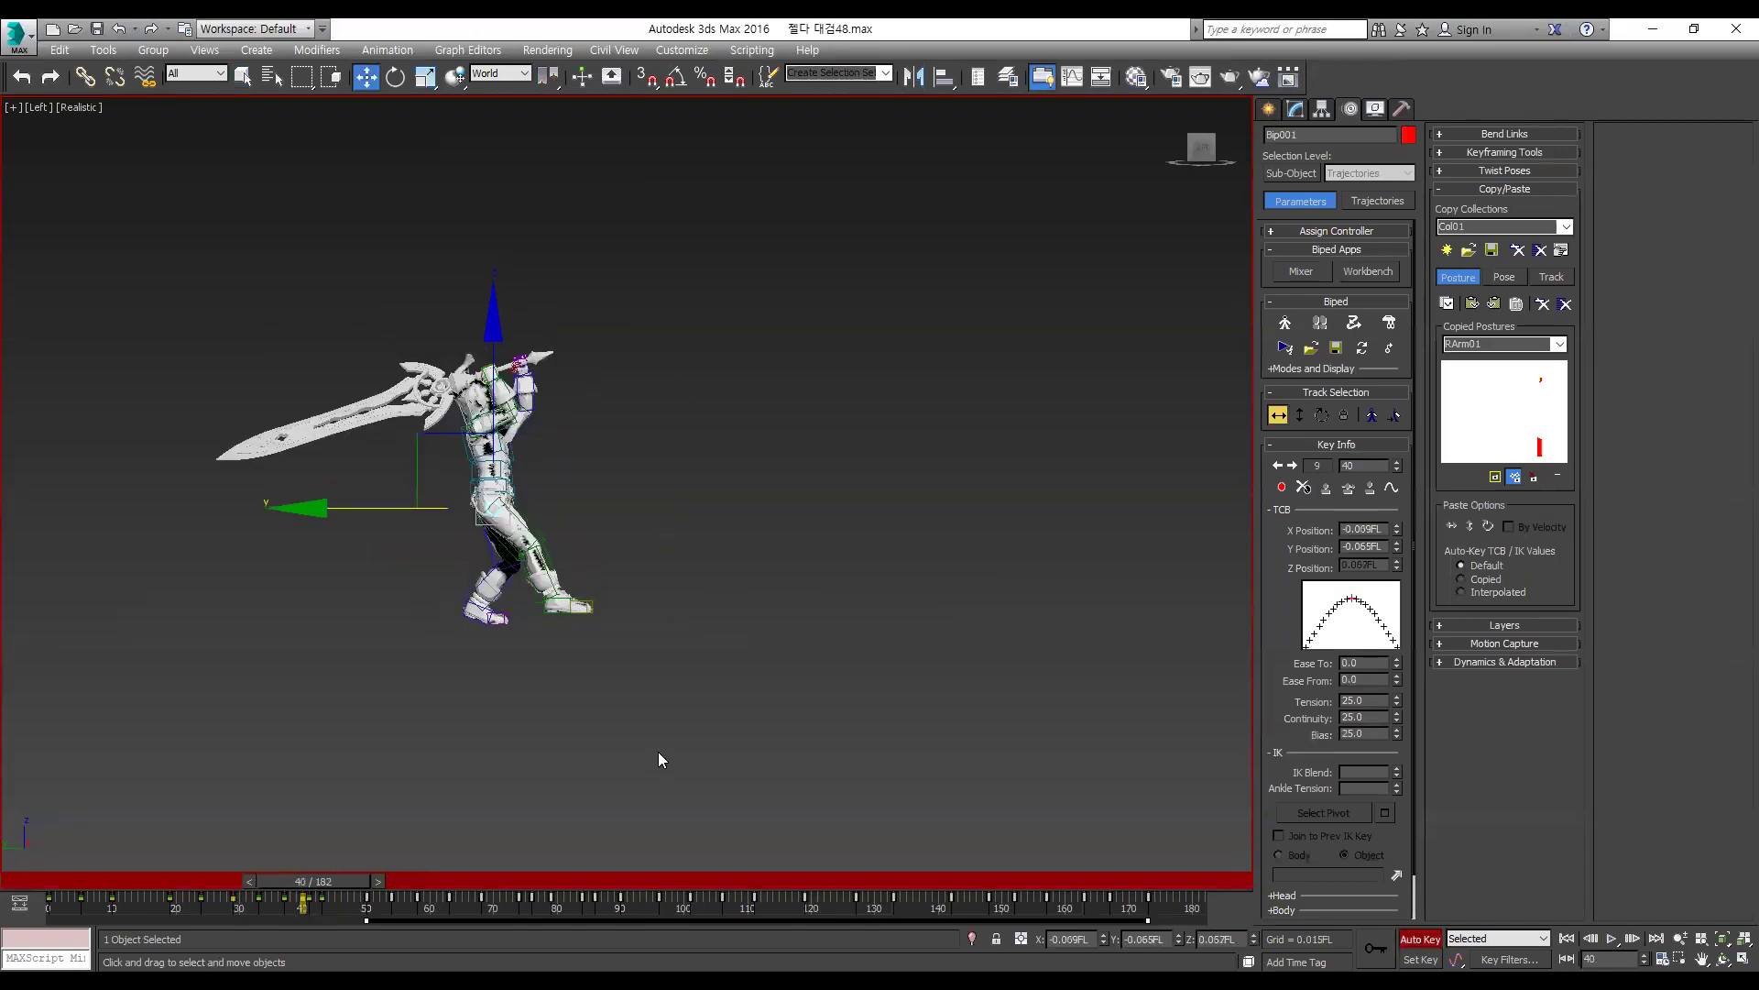
pyautogui.press('.')
pyautogui.press('.')
pyautogui.press('.')
pyautogui.press('.')
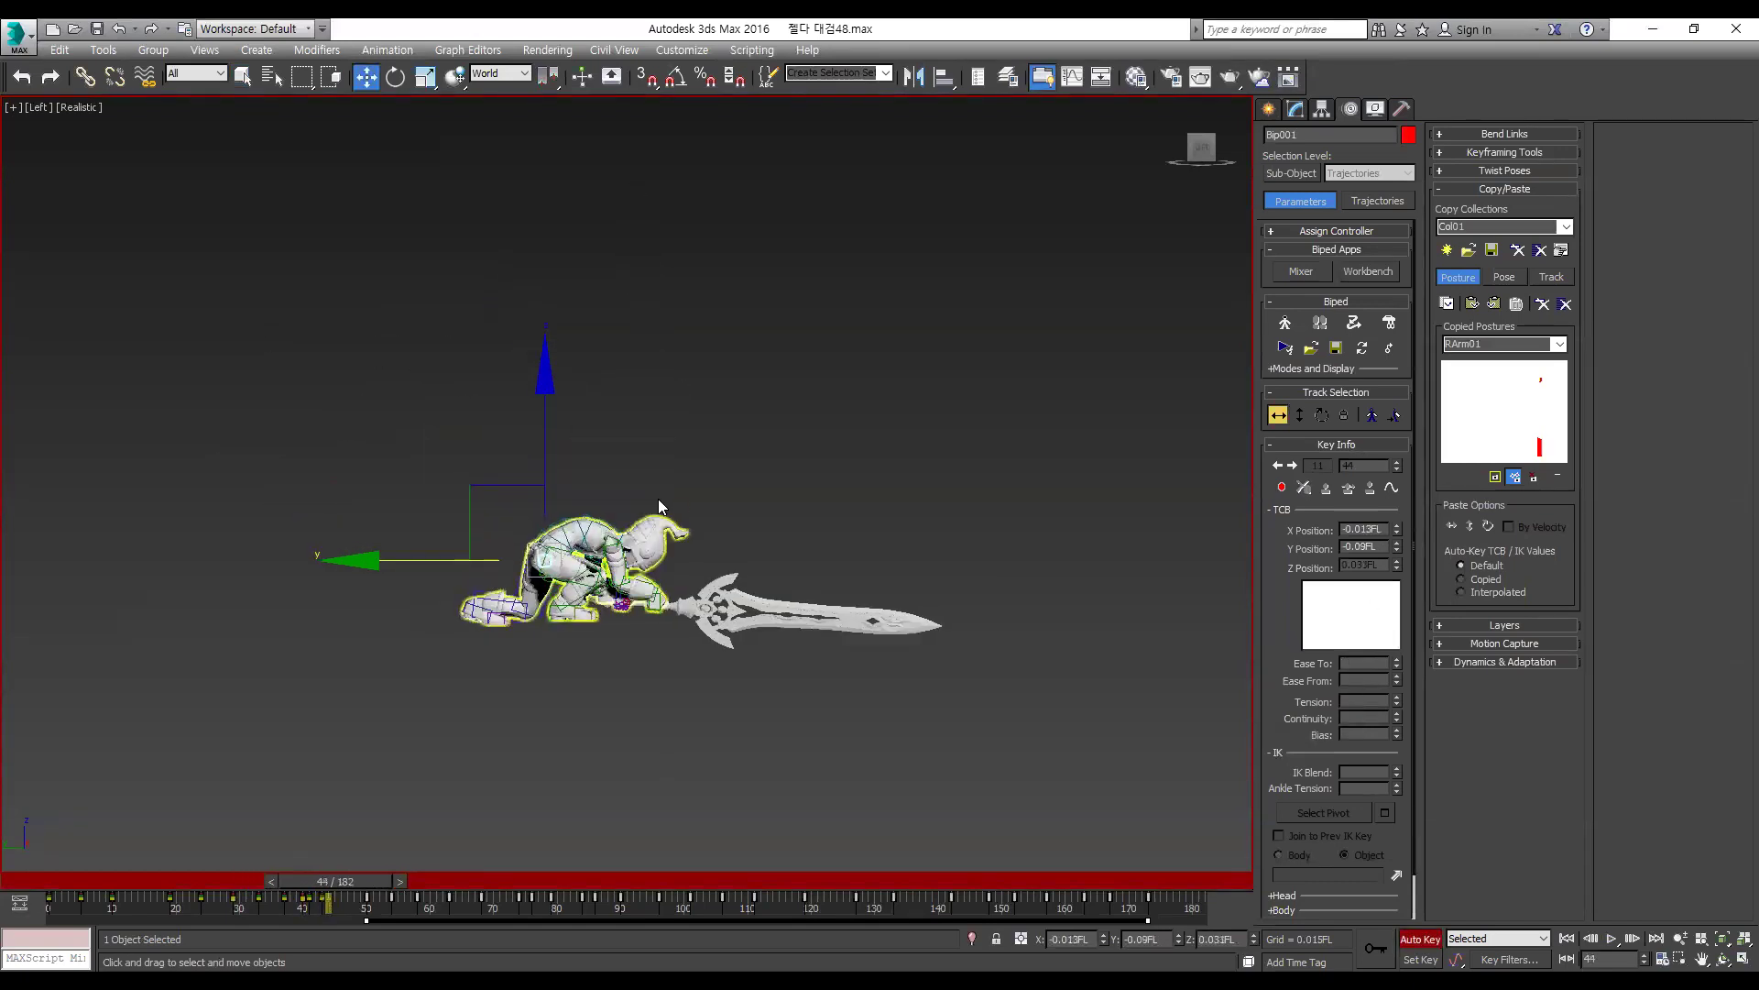
pyautogui.press(',')
pyautogui.press(',')
pyautogui.press(',')
pyautogui.press(',')
pyautogui.press('.')
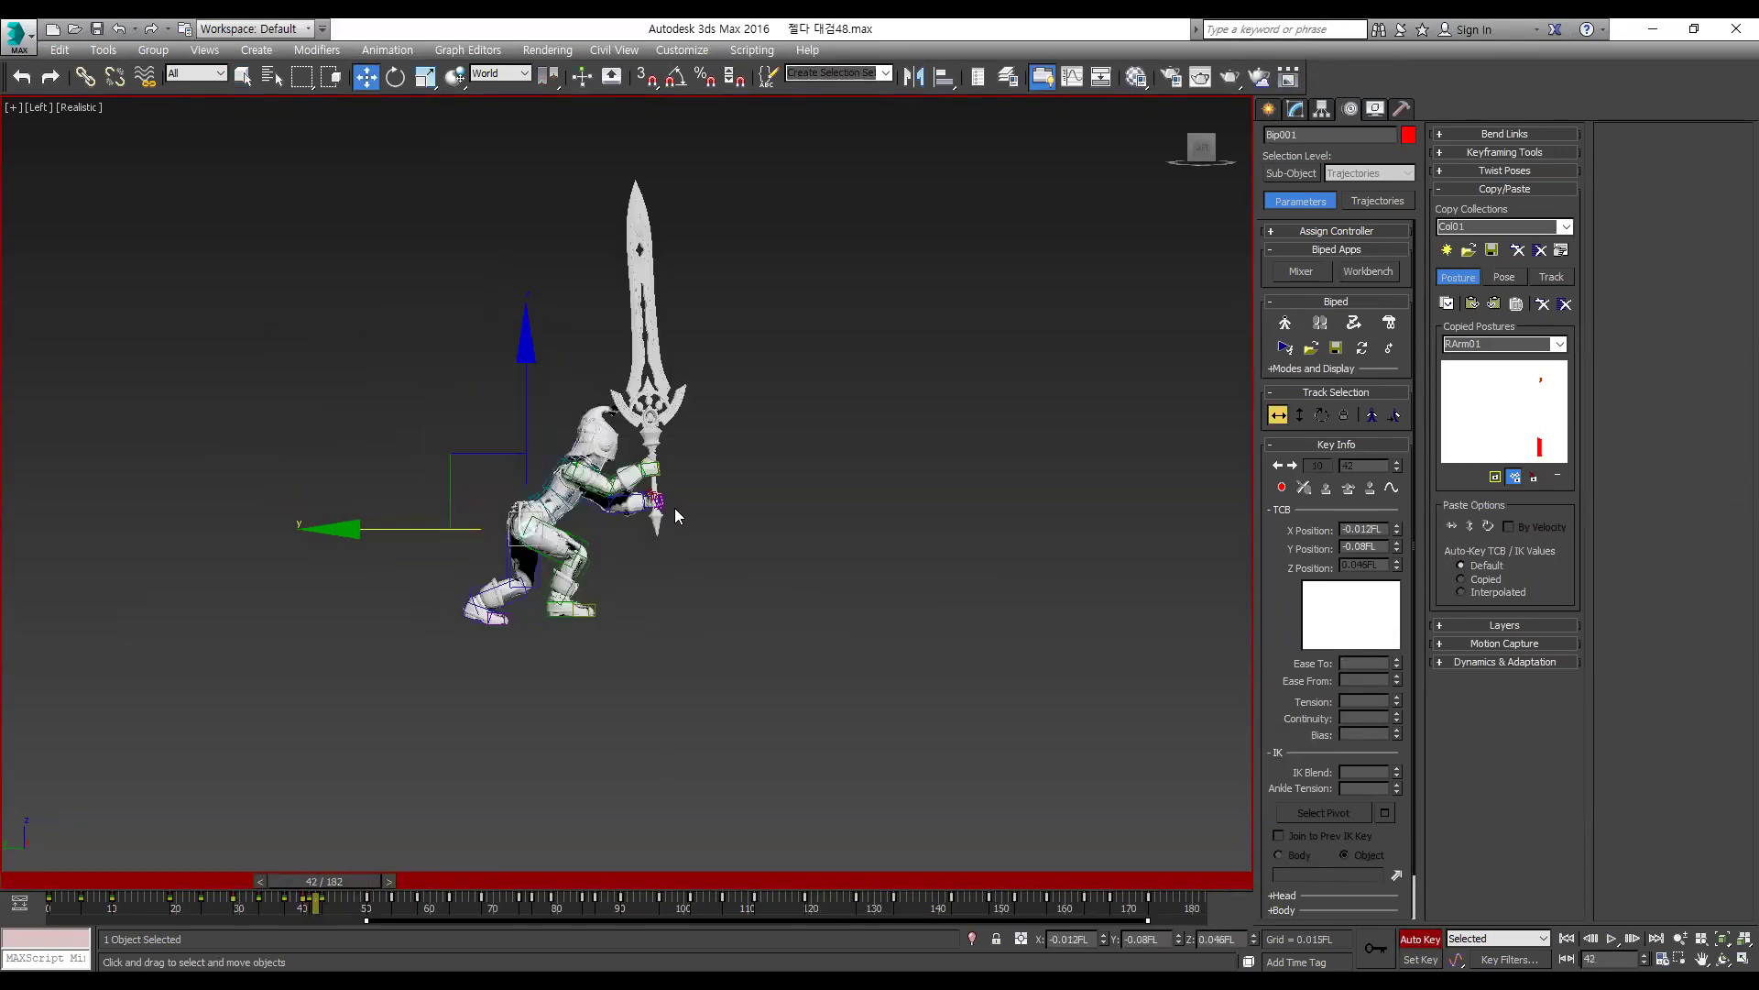
pyautogui.press('.')
pyautogui.press(',')
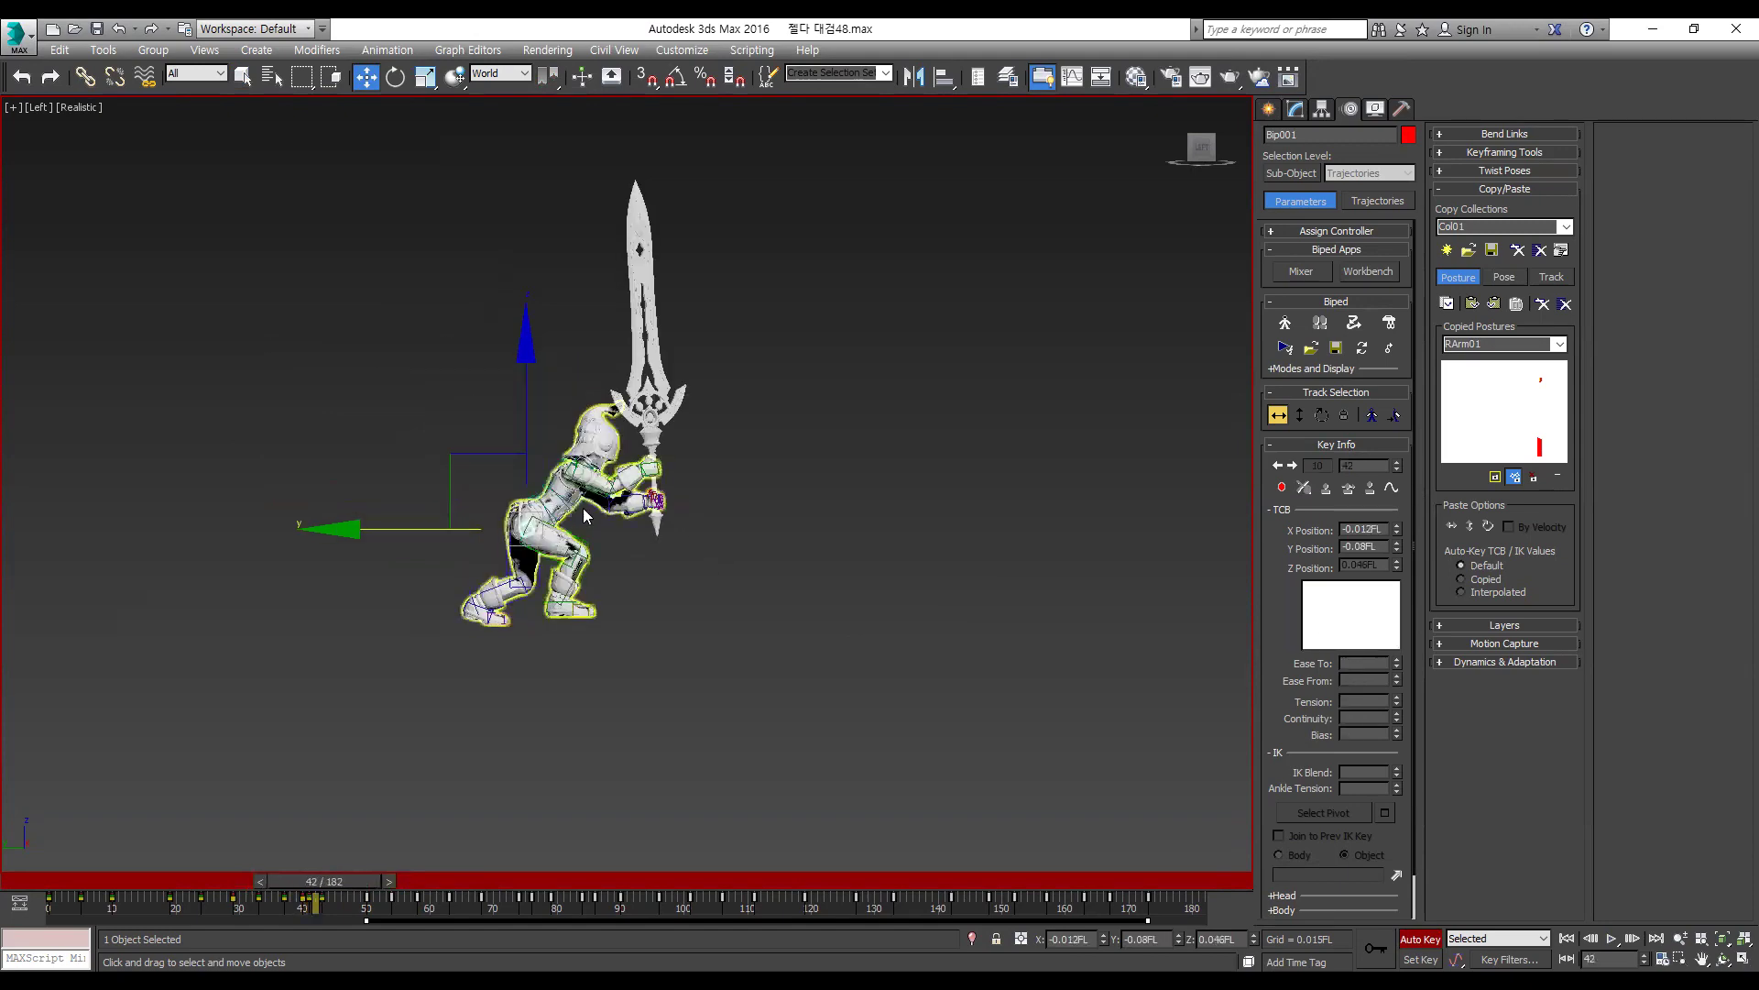
# Step: Examine the body pose and rotation in close-up from the raised sword to the crouch around frame 42
pyautogui.scroll(3, 559, 513)
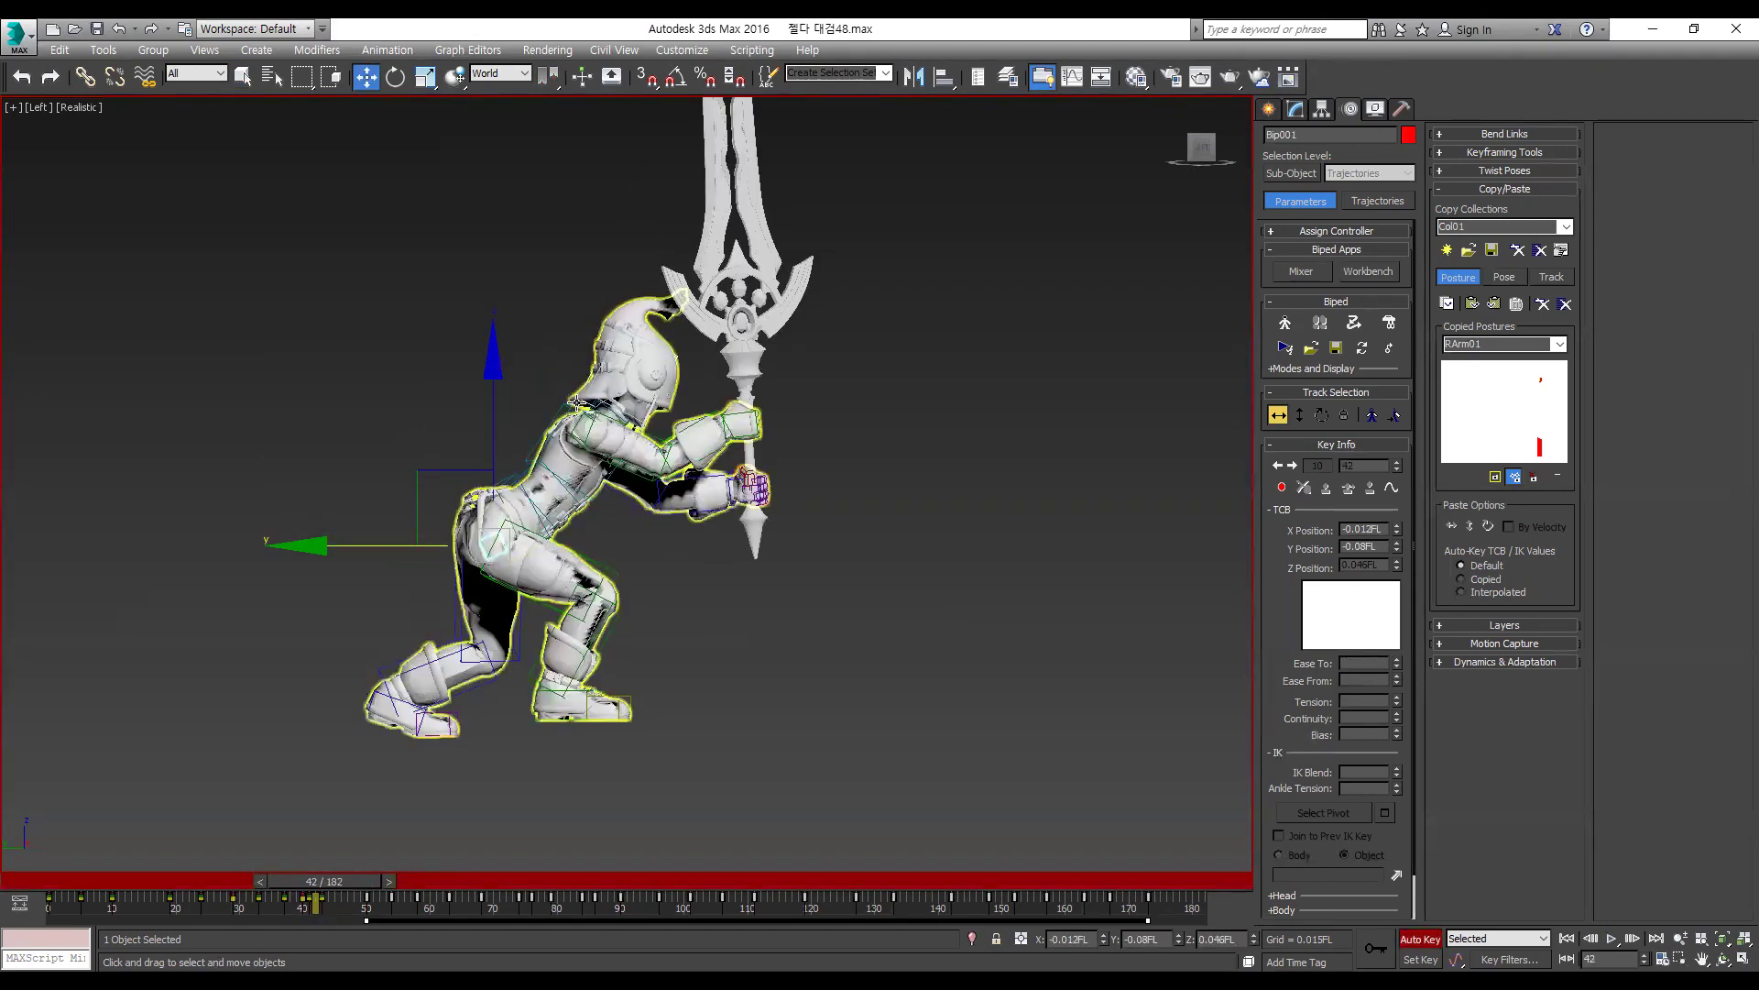
pyautogui.press('.')
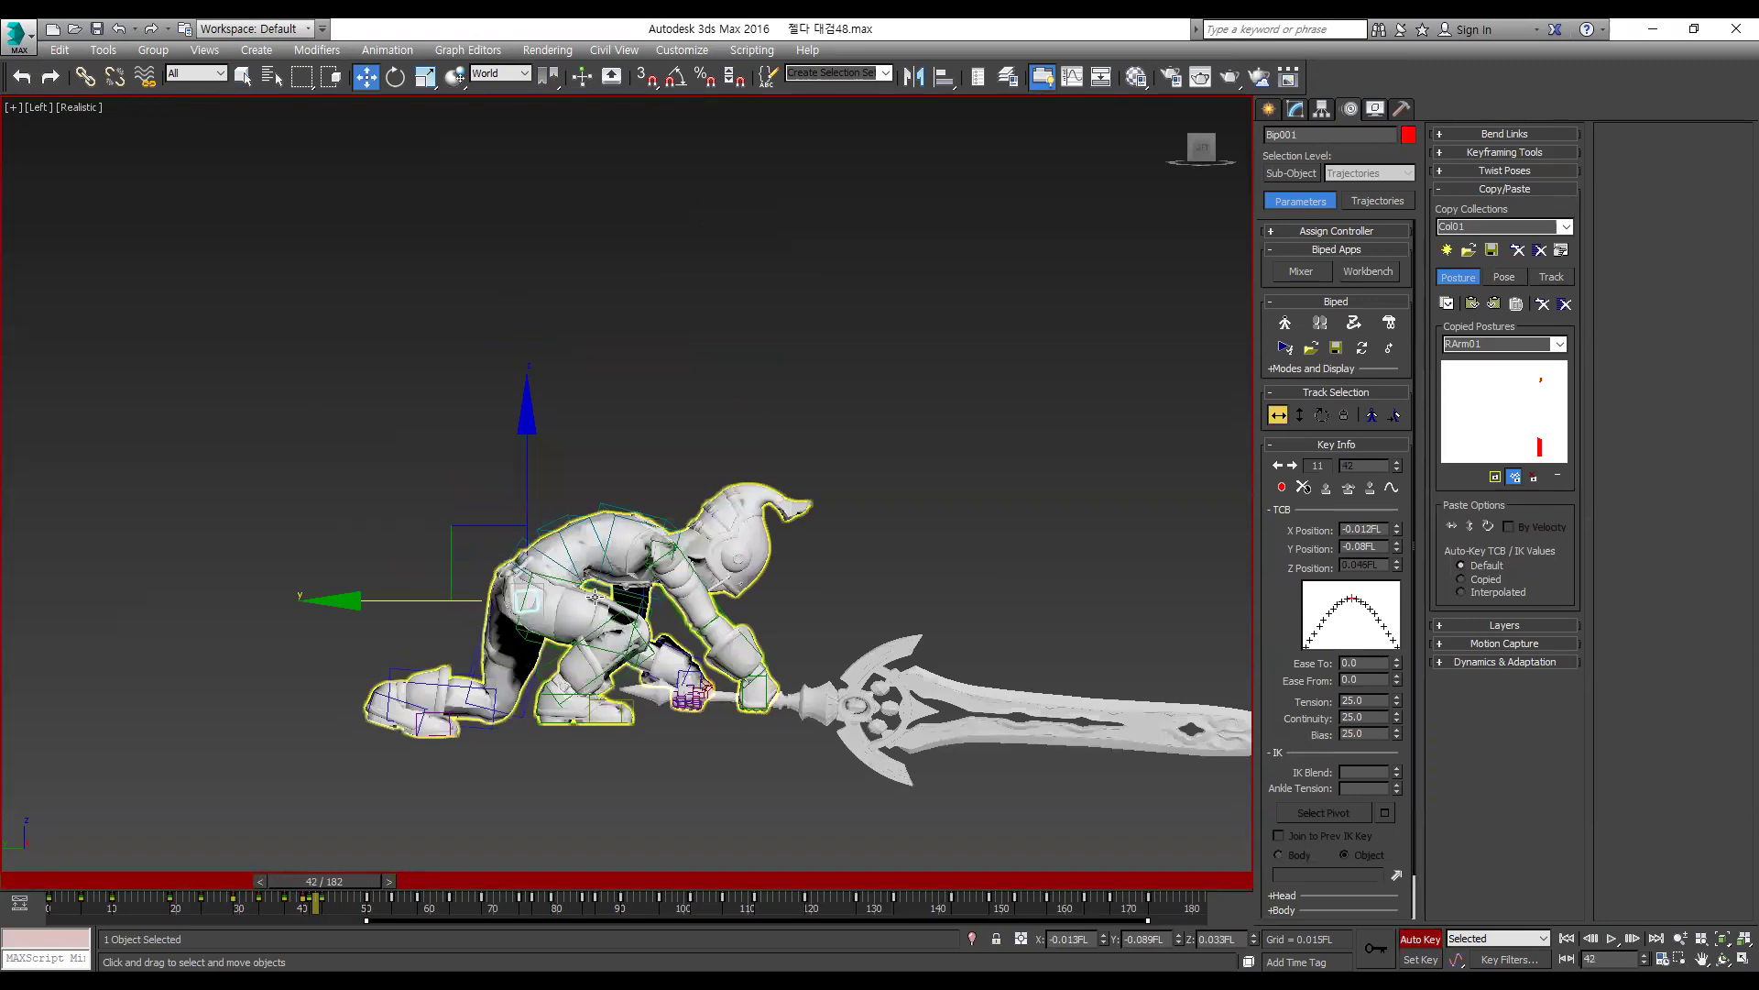
pyautogui.press(',')
pyautogui.press(',')
pyautogui.press('.')
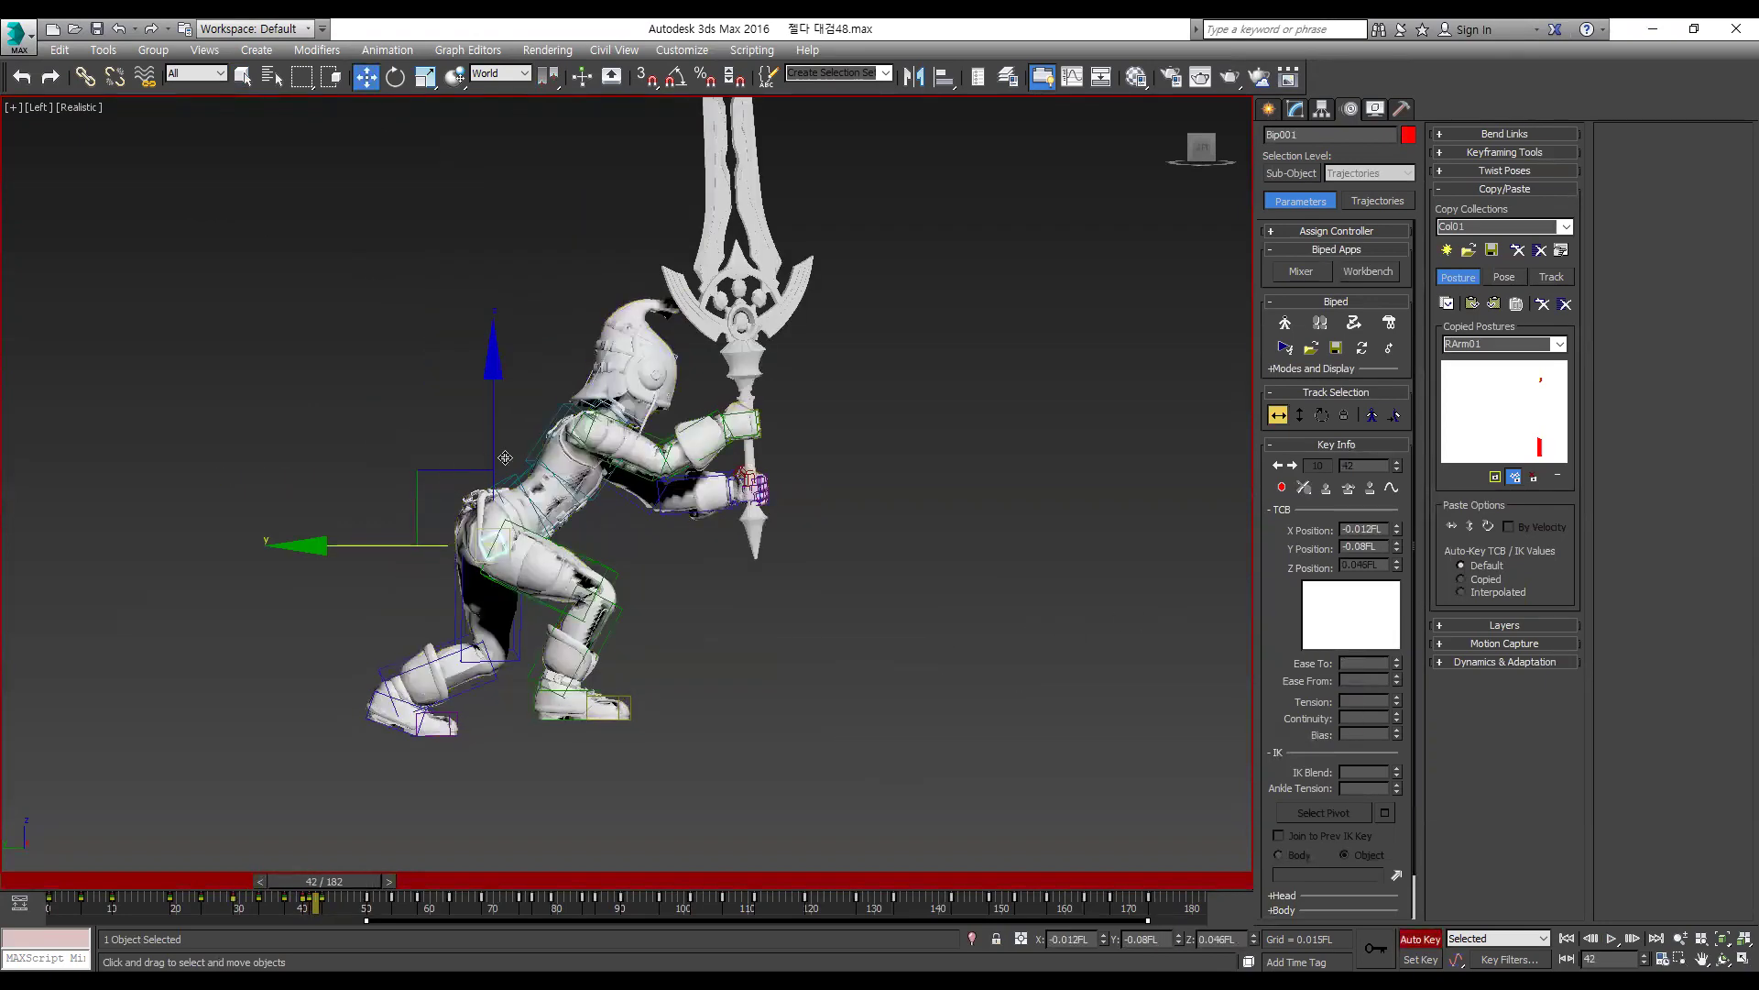
pyautogui.click(1321, 416)
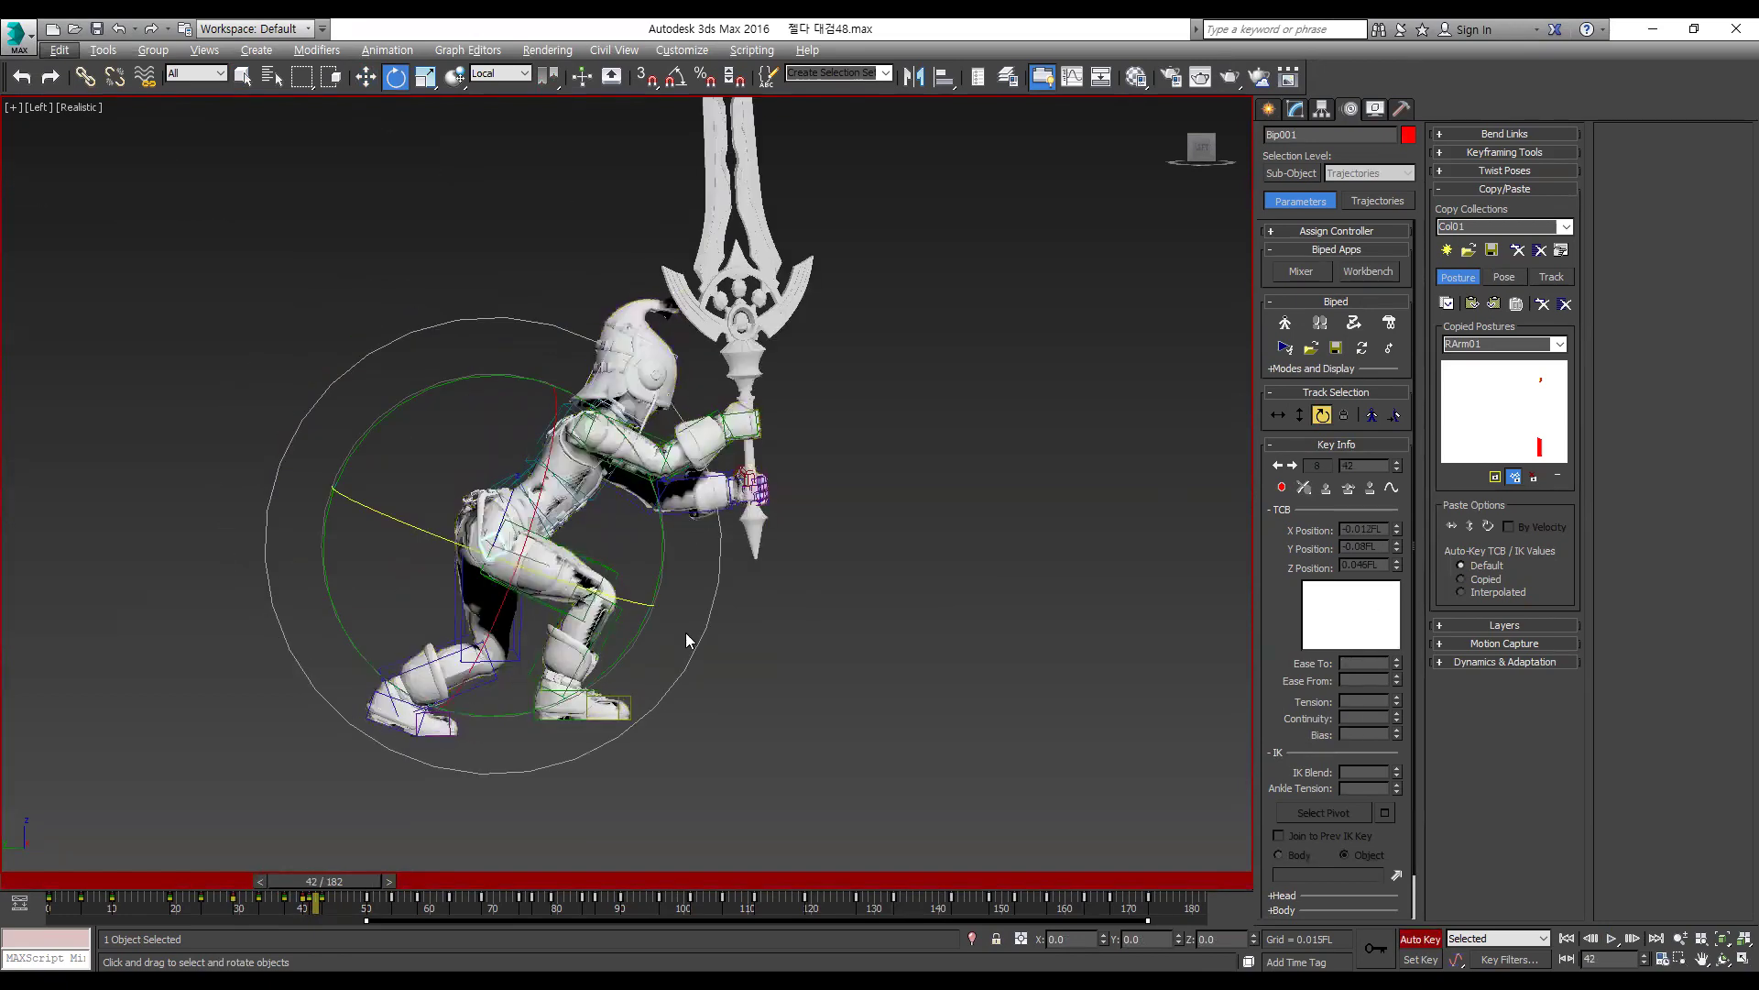
pyautogui.press(',')
pyautogui.press(',')
pyautogui.press(',')
pyautogui.press(',')
pyautogui.press('.')
pyautogui.press('.')
# Step: Step through the frames before frame 40 to examine the right foot's forward step
pyautogui.click(556, 681)
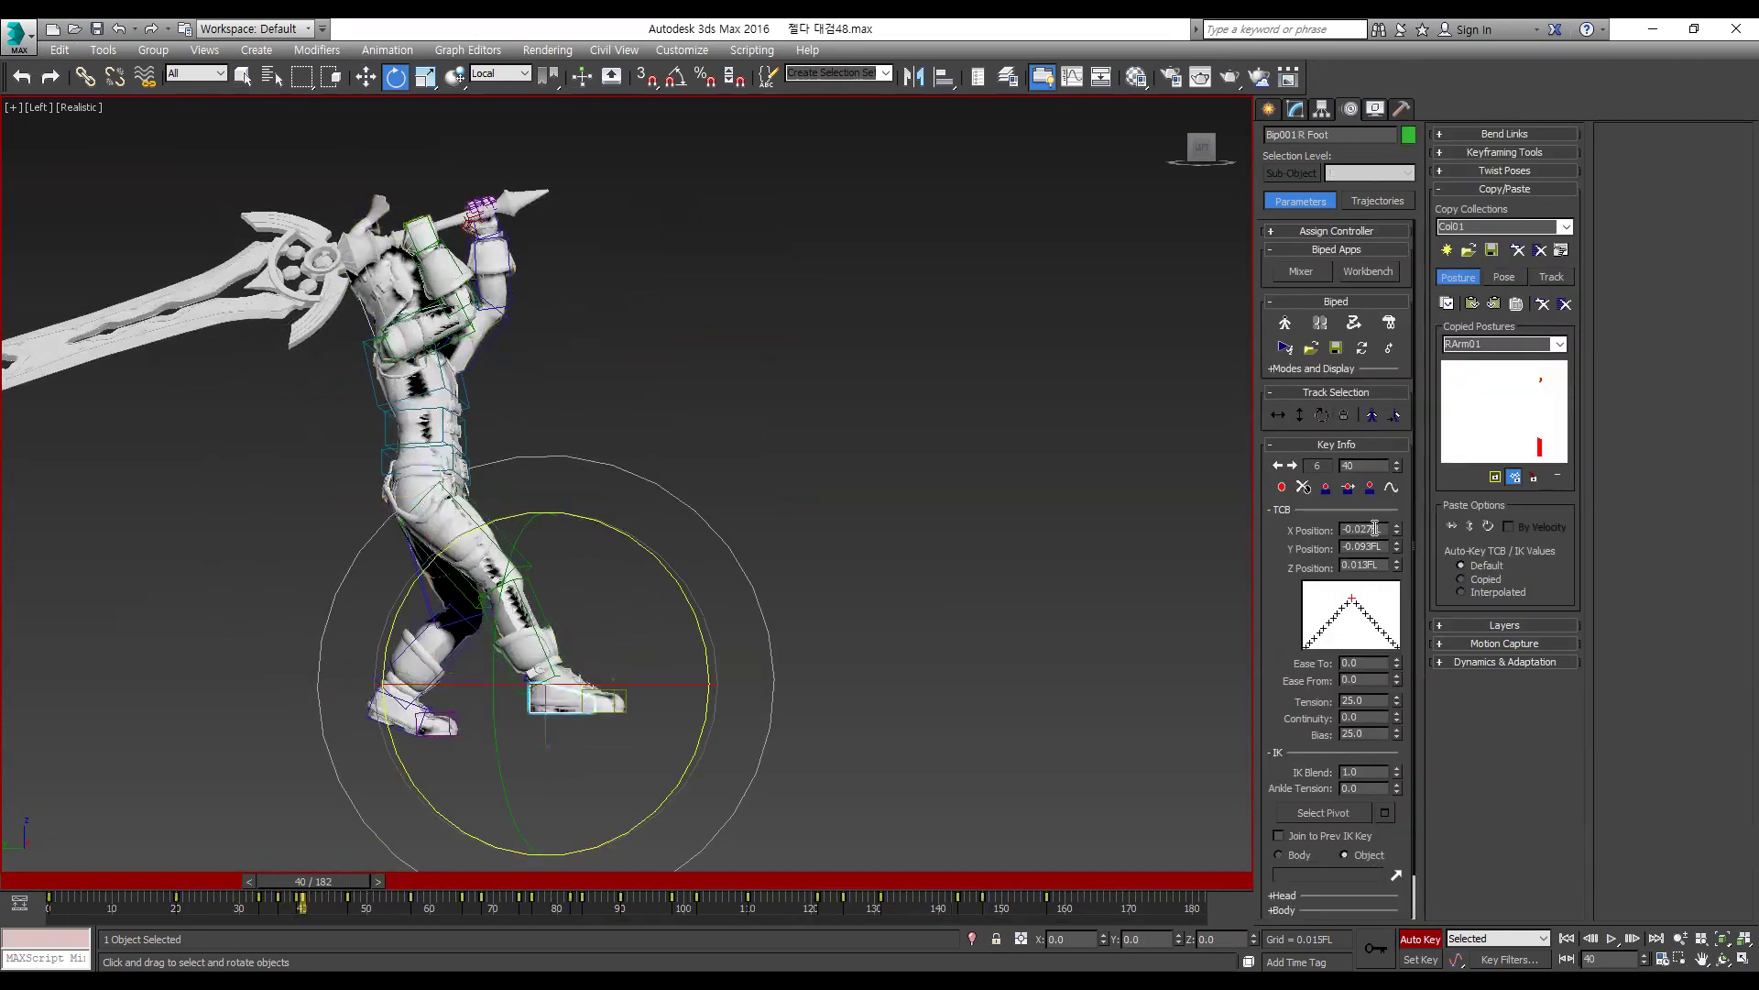
pyautogui.press(',')
pyautogui.press(',')
pyautogui.press(',')
pyautogui.press(',')
pyautogui.press('.')
pyautogui.press('.')
pyautogui.press('.')
pyautogui.press('.')
# Step: Move the body forward and slightly down at frame 41 and compare it with frame 40
pyautogui.click(1322, 415)
pyautogui.press('.')
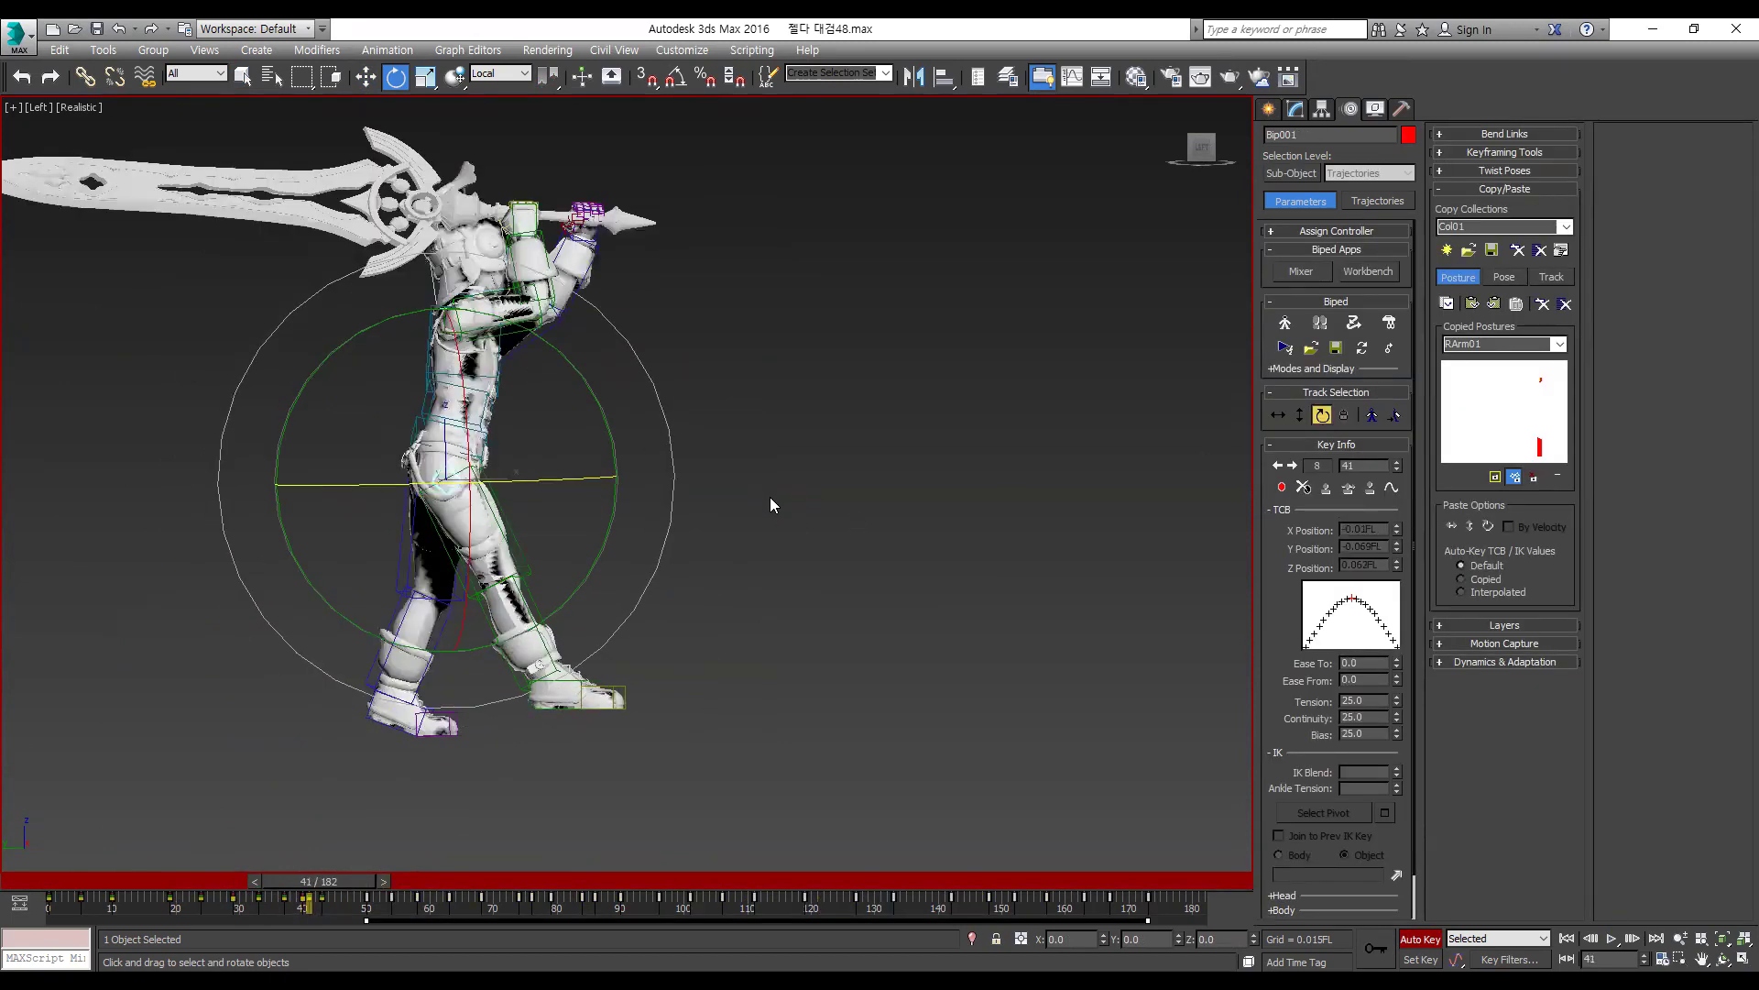
pyautogui.click(1274, 416)
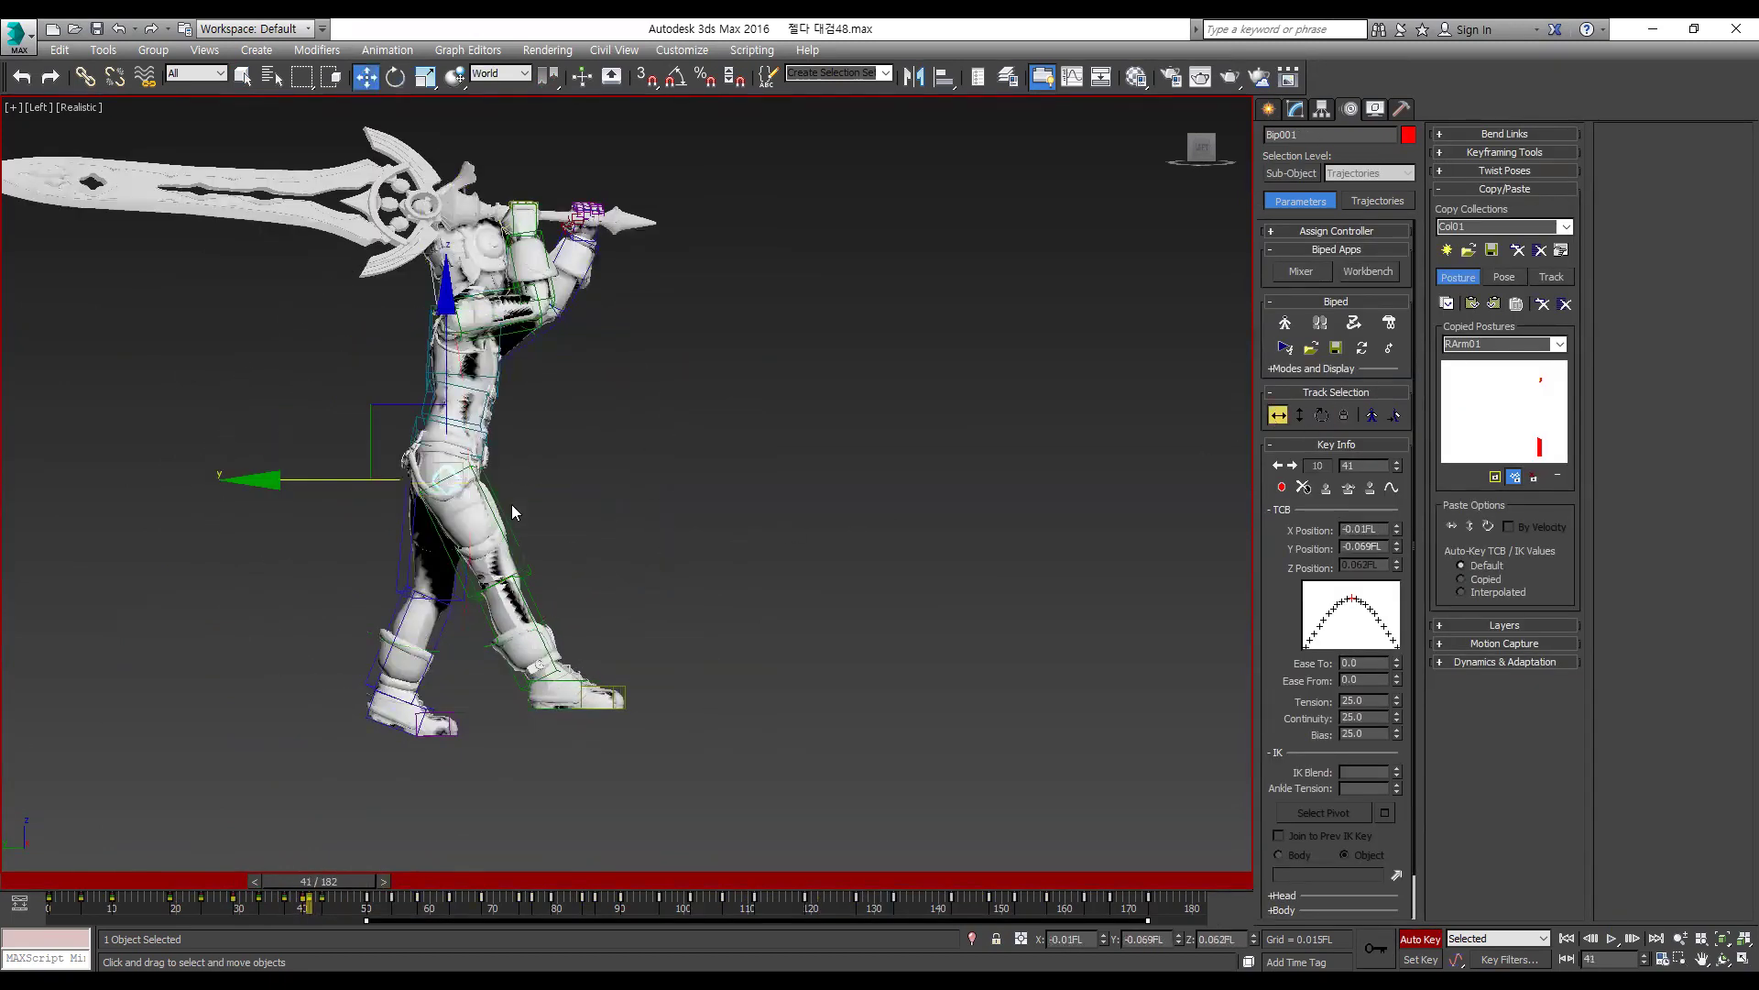
pyautogui.press('.')
pyautogui.press(',')
pyautogui.moveTo(392, 406); pyautogui.dragTo(434, 413)
pyautogui.press(',')
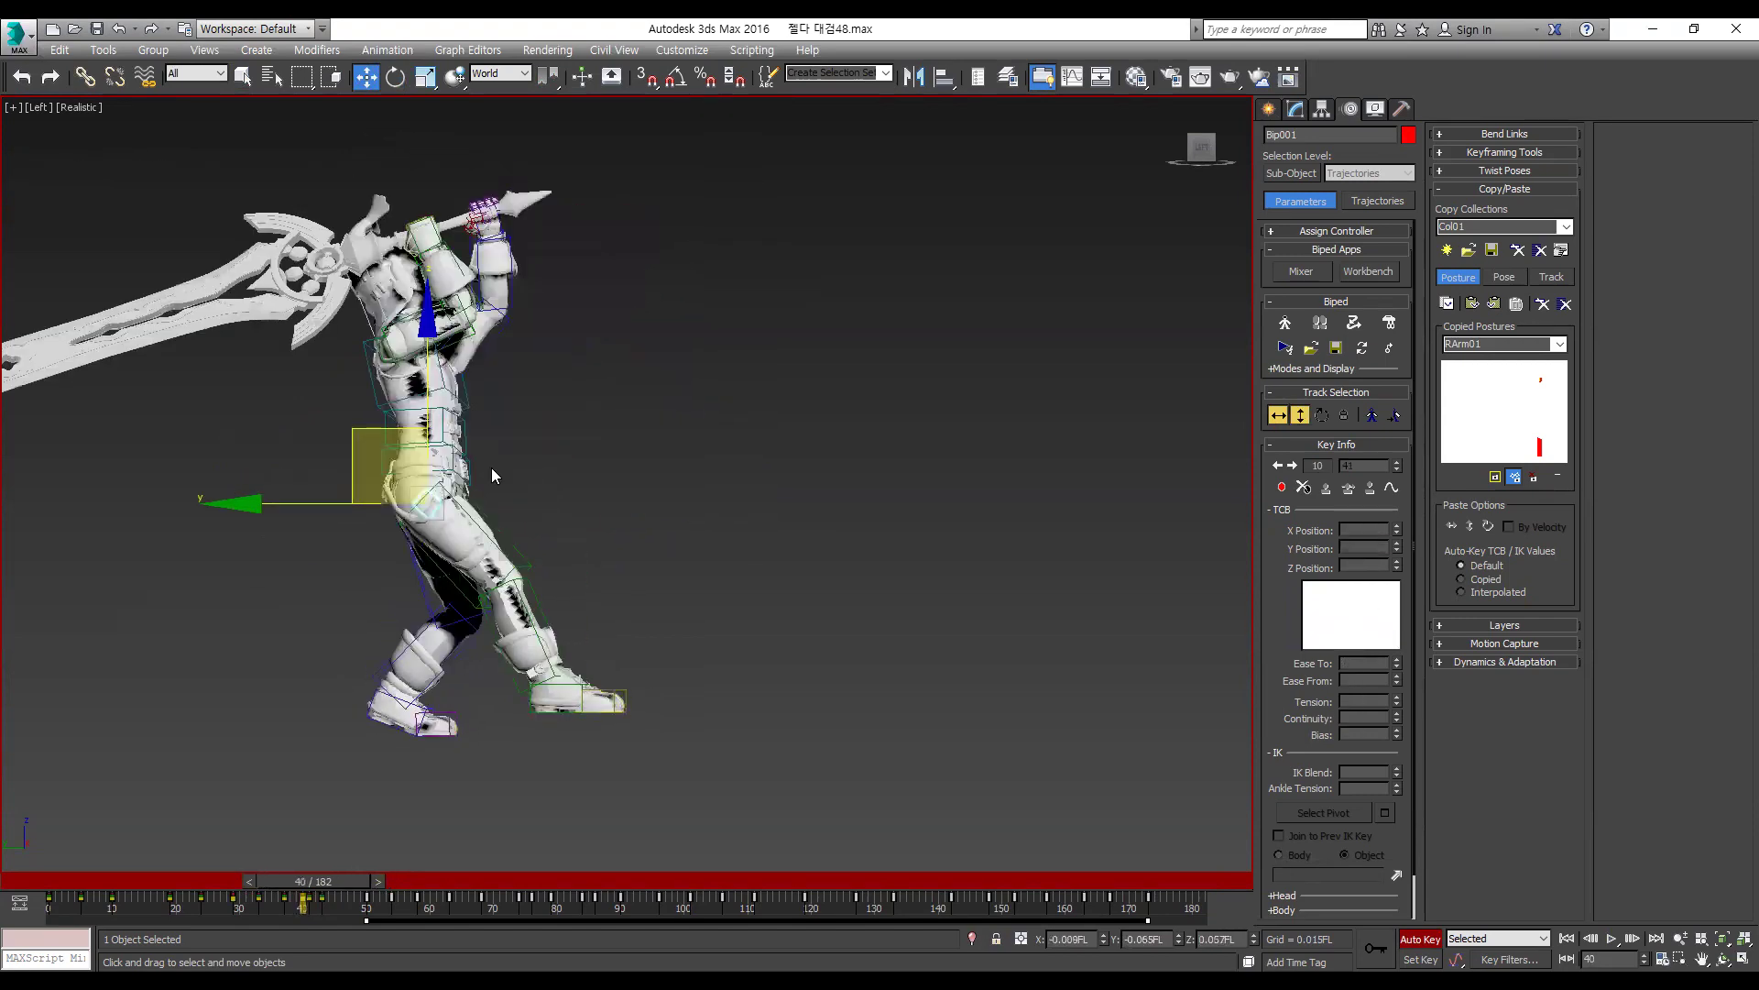
pyautogui.press('.')
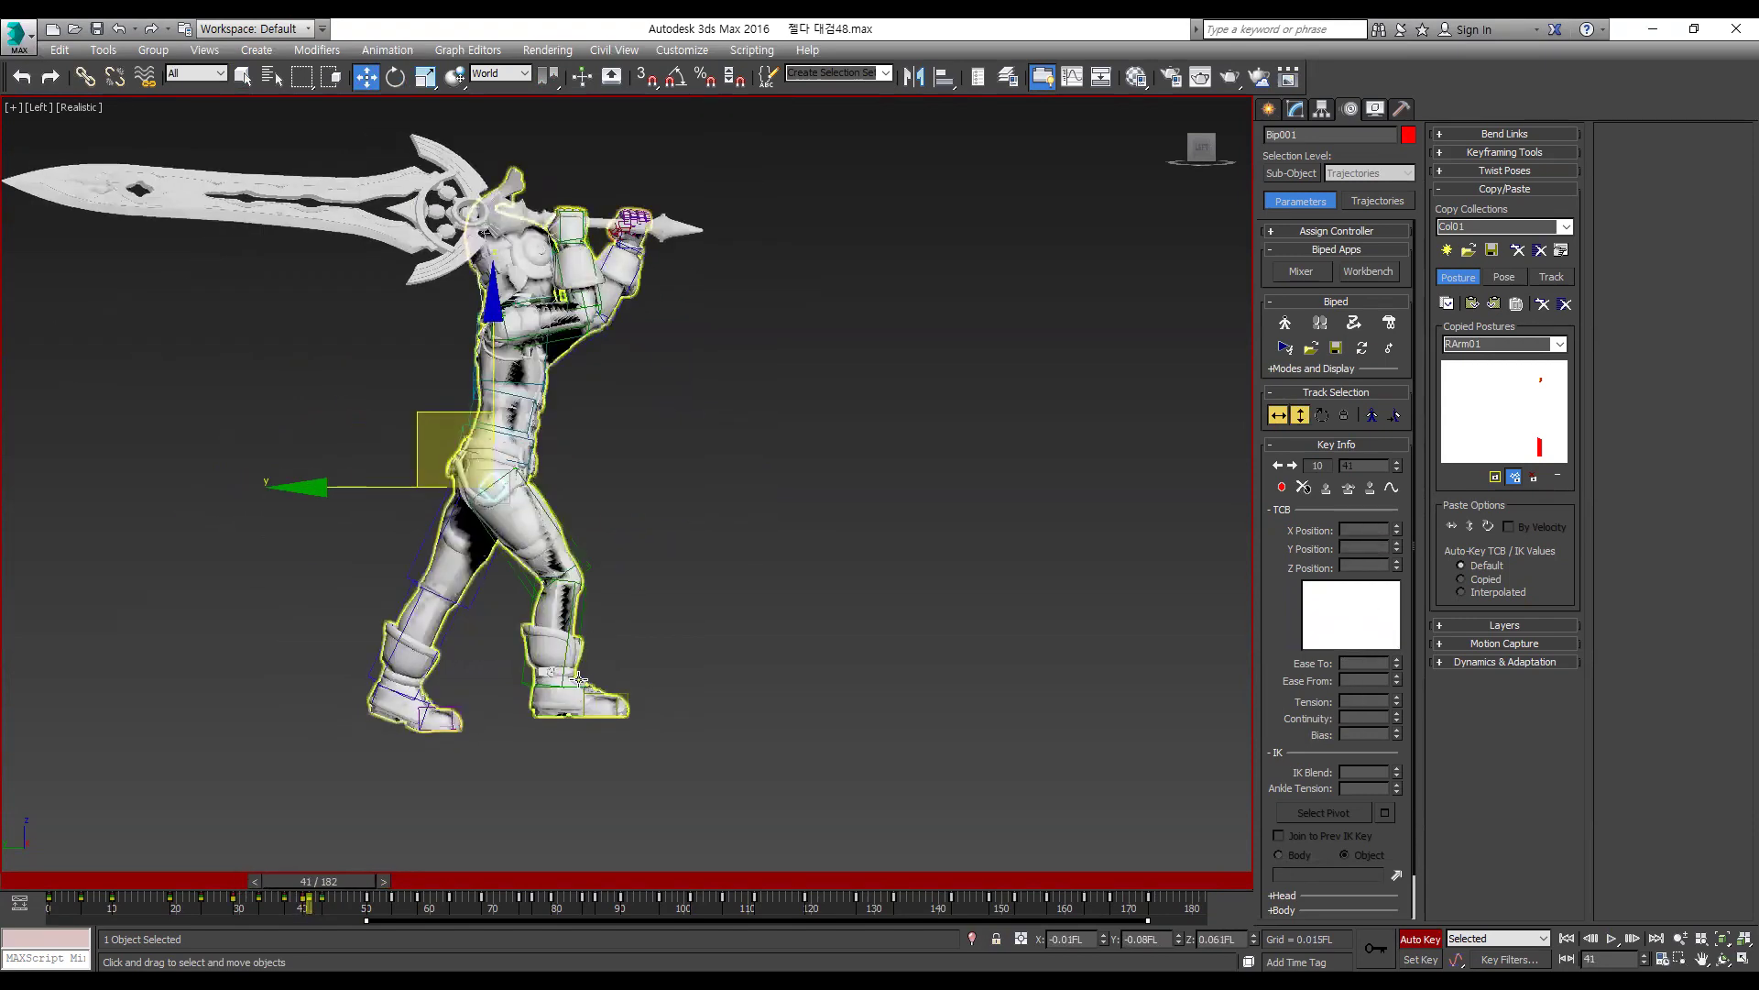
# Step: Lower the right foot slightly at frame 41 and delete its key at frame 40
pyautogui.click(579, 678)
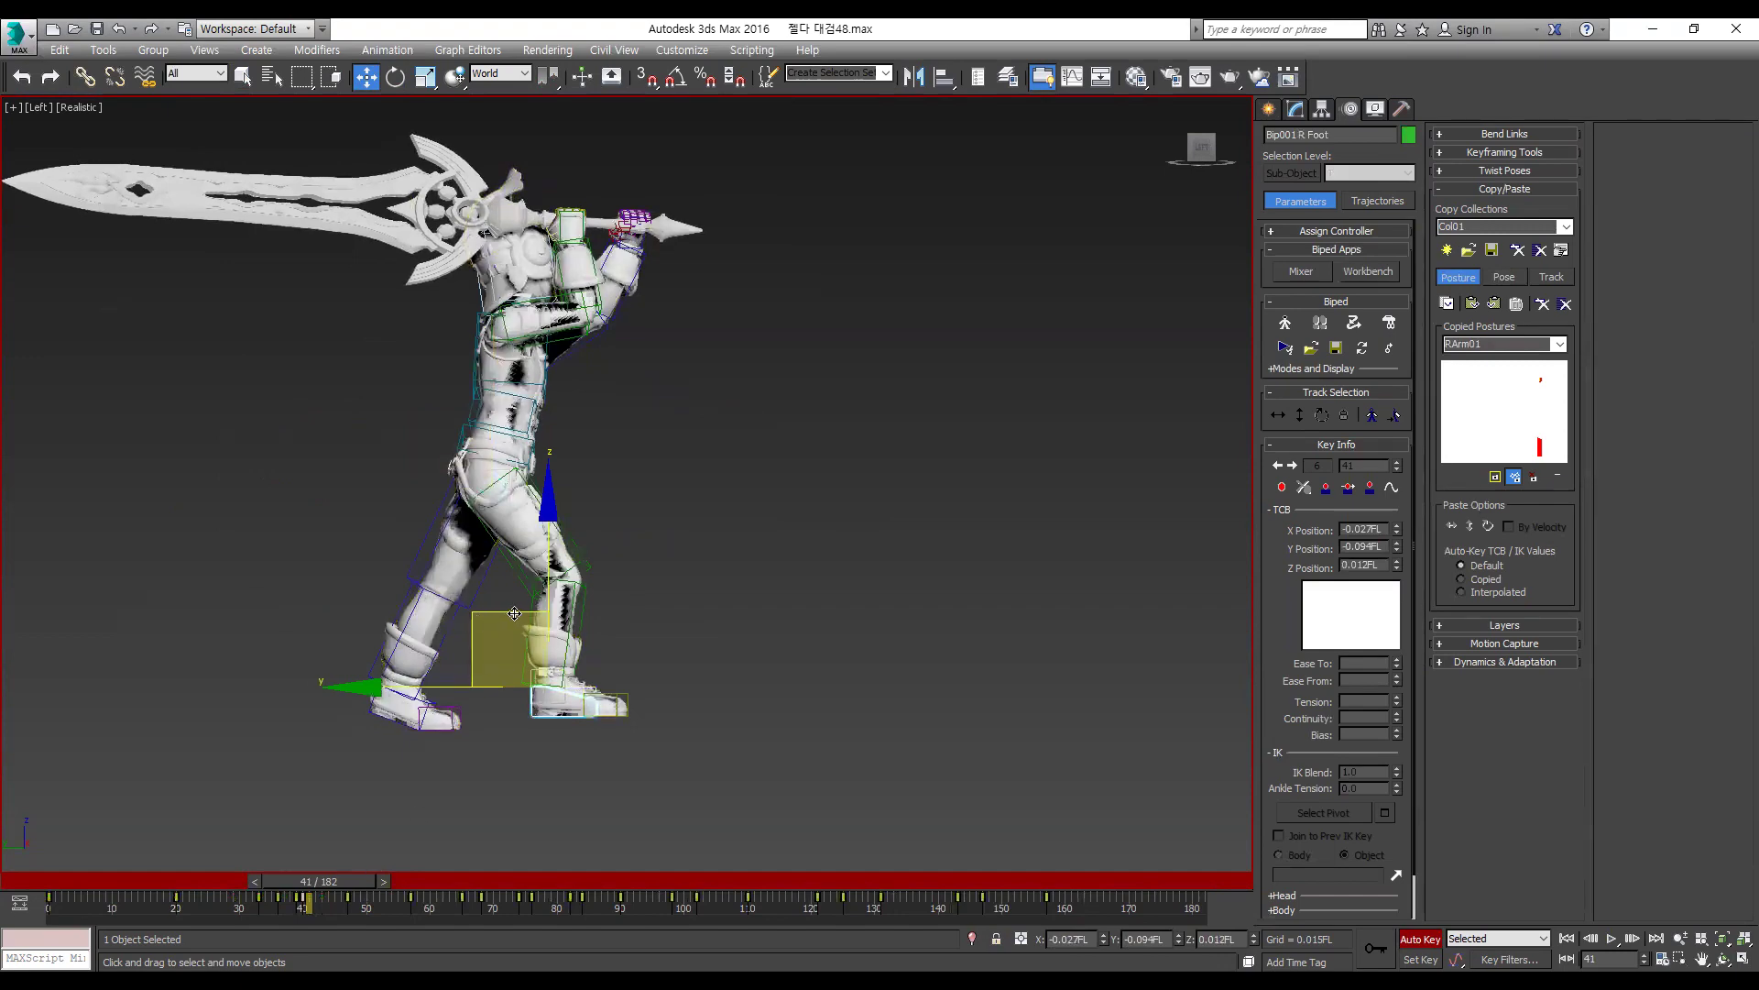
pyautogui.moveTo(514, 611); pyautogui.dragTo(506, 629)
pyautogui.press(',')
pyautogui.press('.')
pyautogui.press(',')
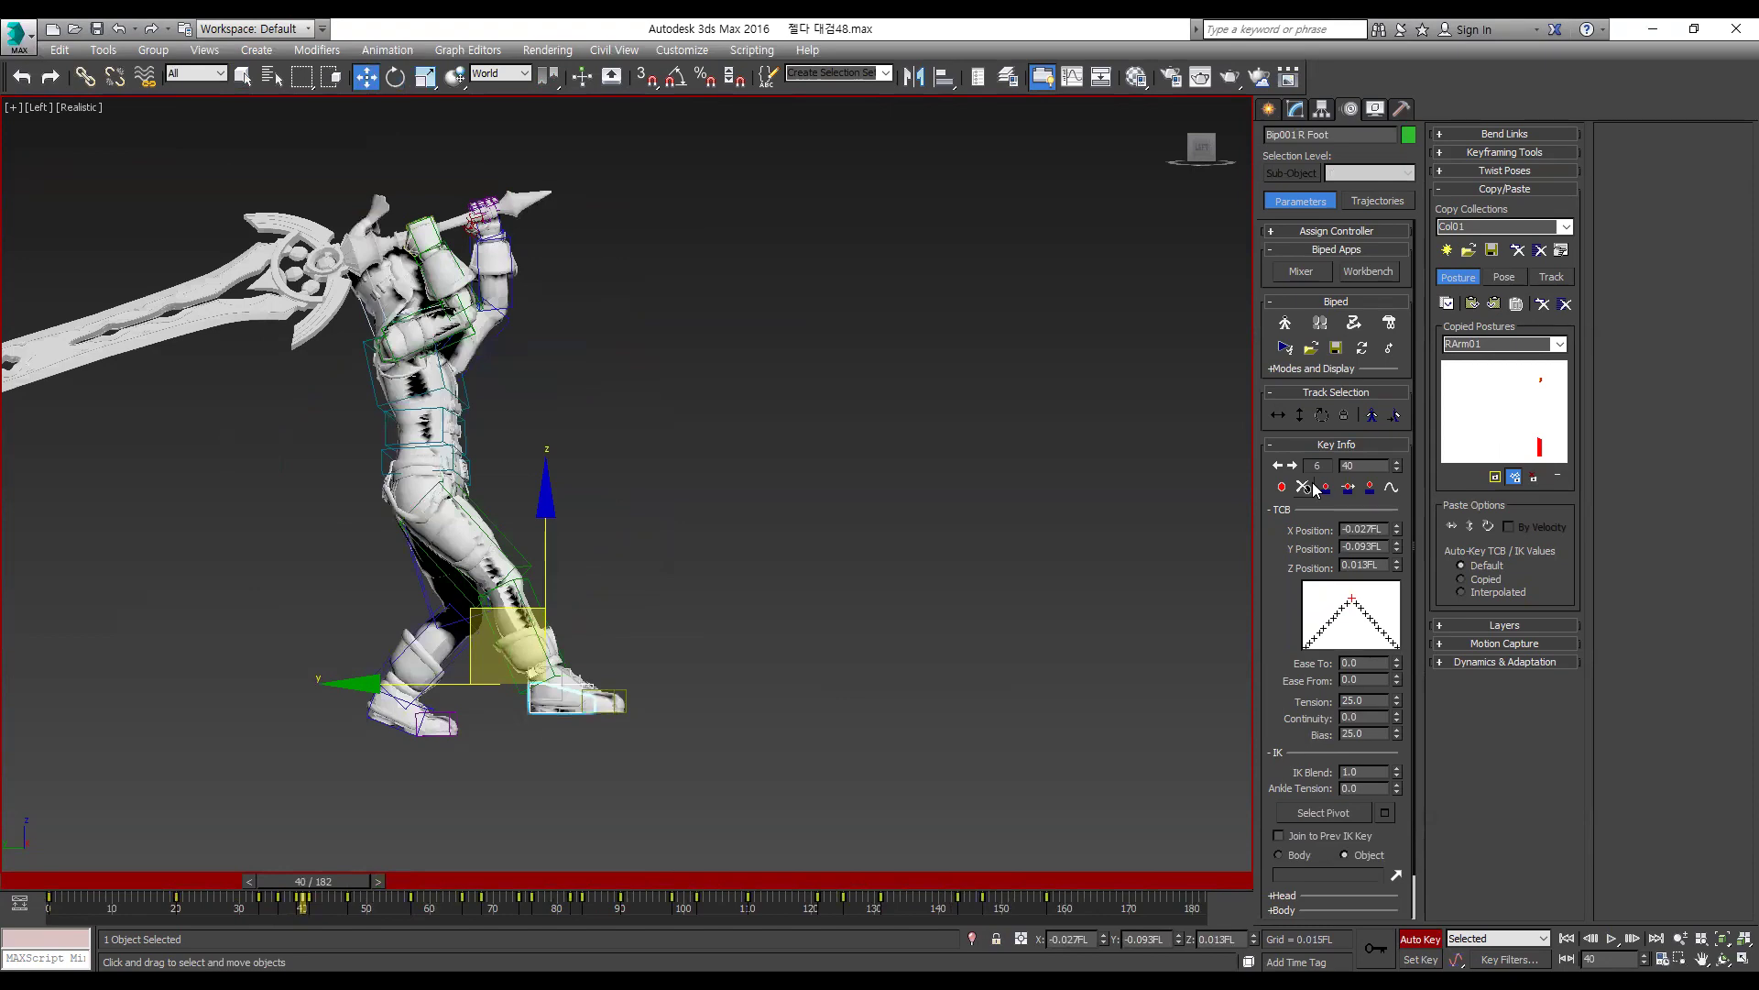
pyautogui.click(1303, 487)
# Step: Step through the frames around frame 41 and play the swing to check the right foot's landing
pyautogui.press(',')
pyautogui.press(',')
pyautogui.press('.')
pyautogui.press('.')
pyautogui.press('.')
pyautogui.press('.')
pyautogui.press('.')
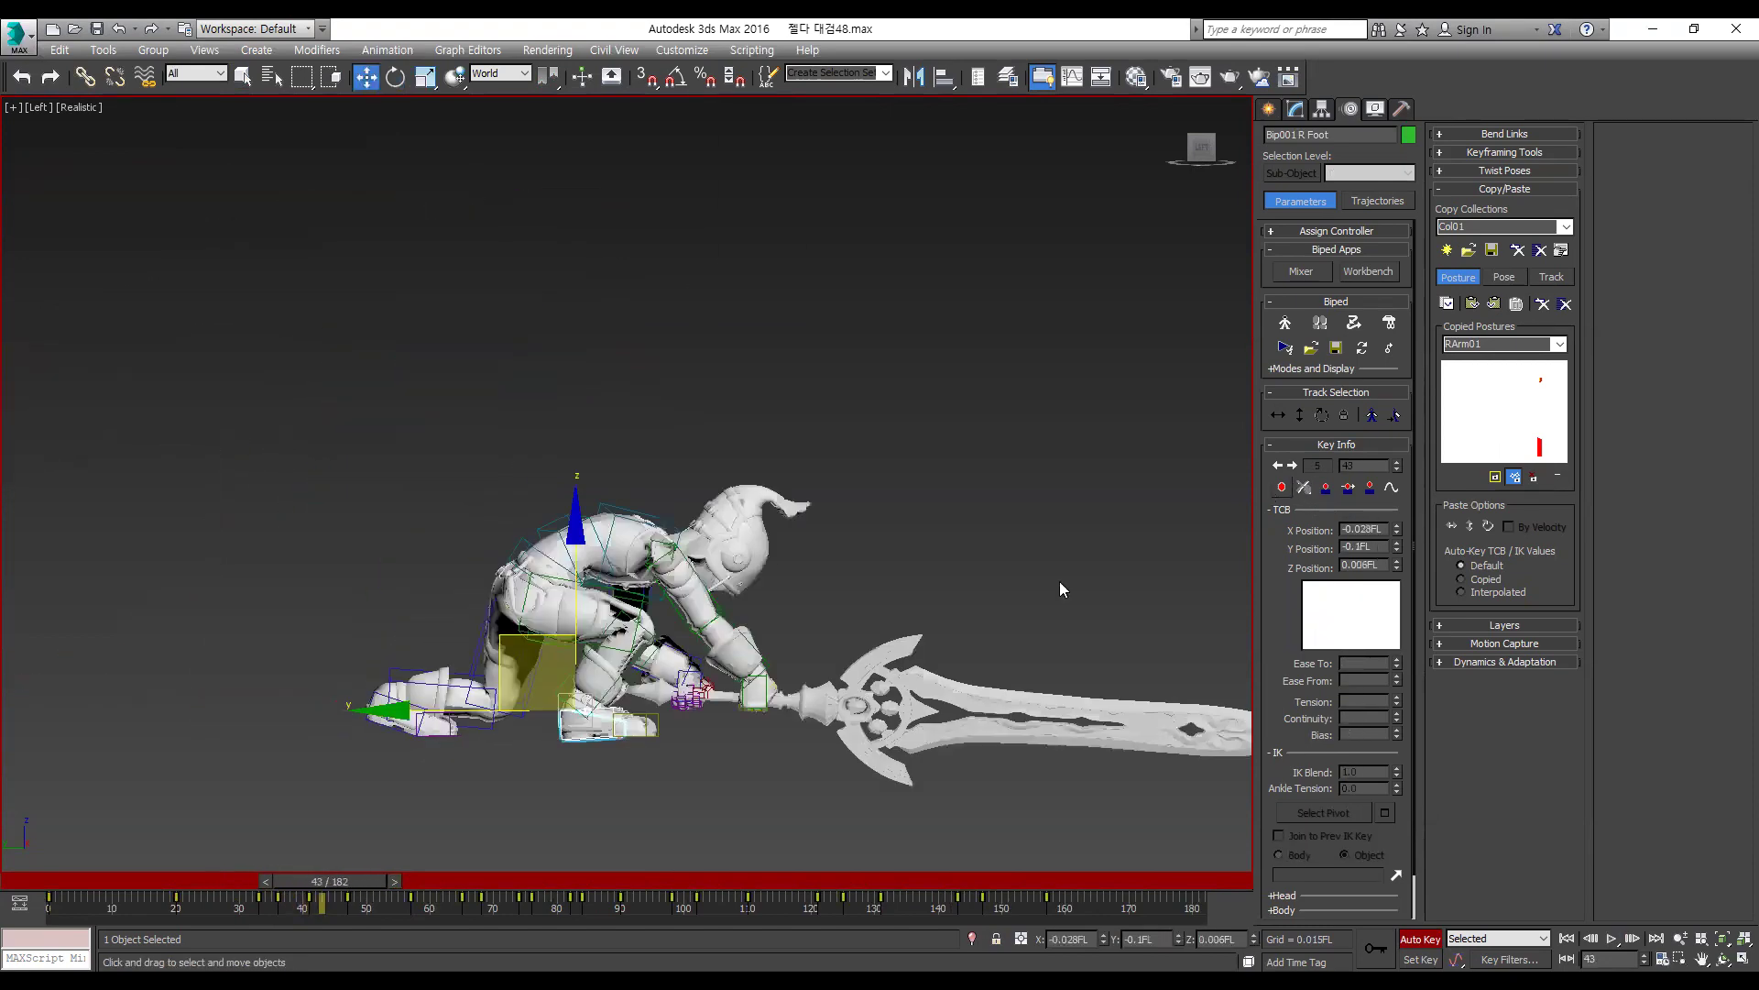
pyautogui.moveTo(340, 881)
pyautogui.mouseDown()
pyautogui.moveTo(257, 882)
pyautogui.moveTo(329, 893)
pyautogui.mouseUp()
pyautogui.press('/')
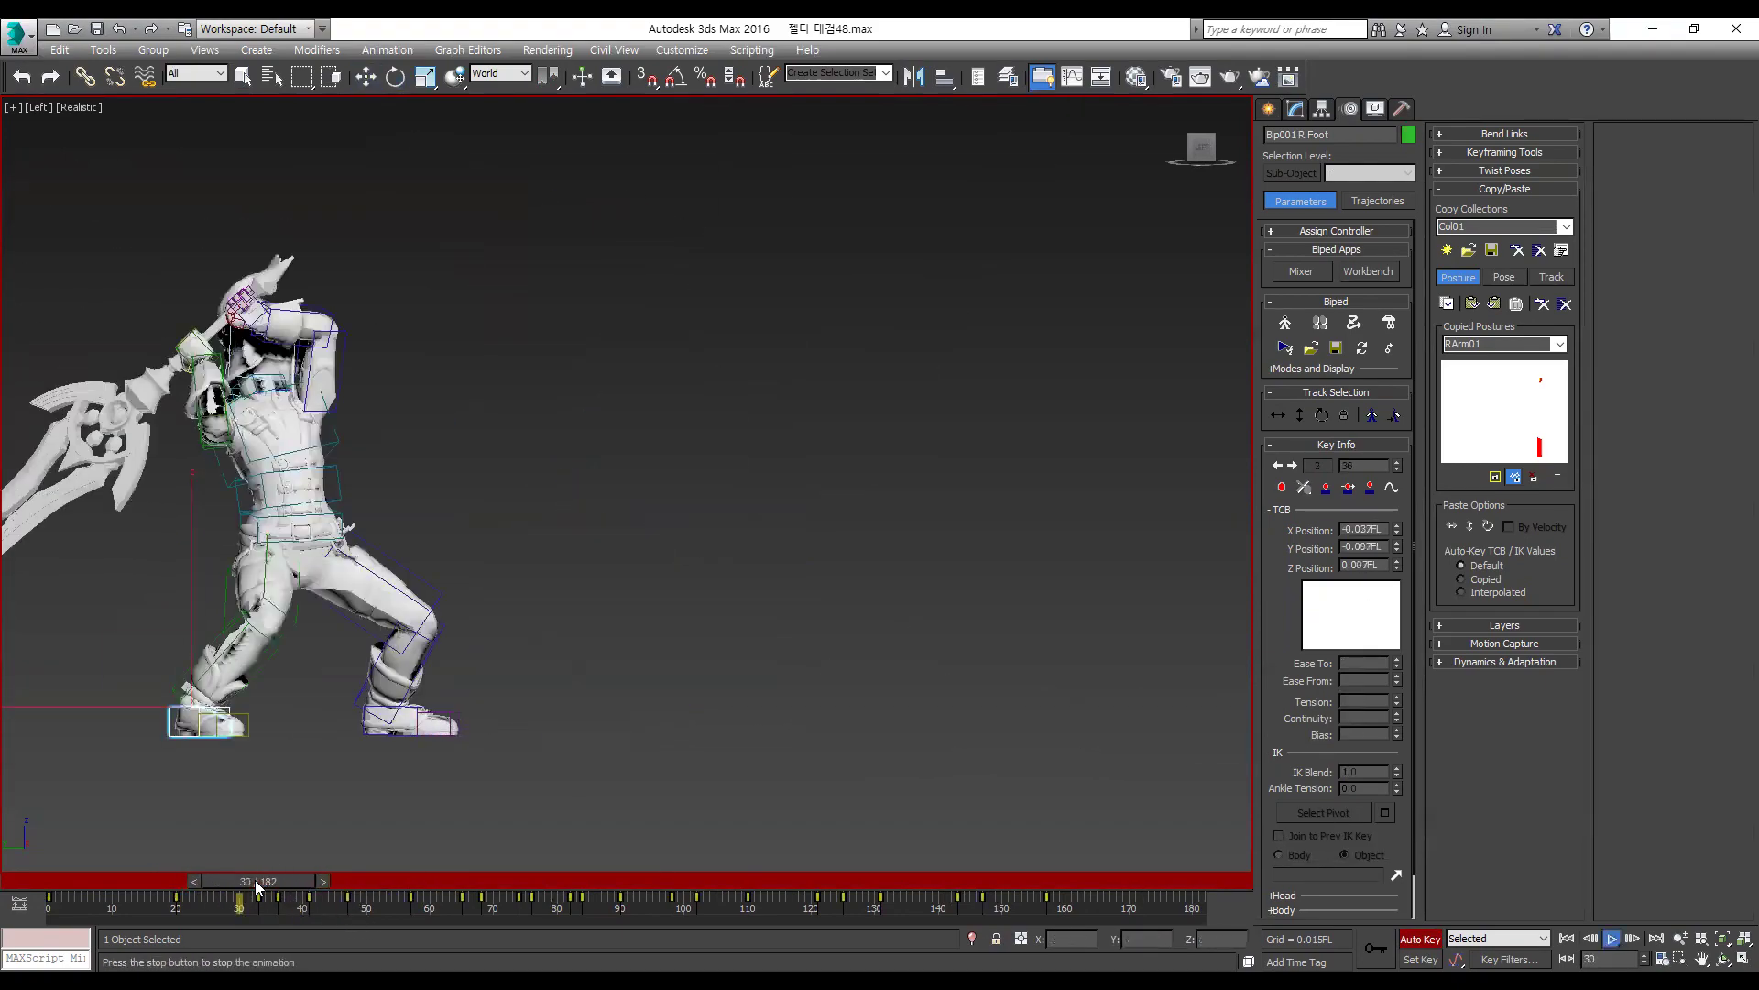
pyautogui.press('/')
# Step: Rotate the body further forward at frame 42 and compare it with frame 43
pyautogui.click(1324, 417)
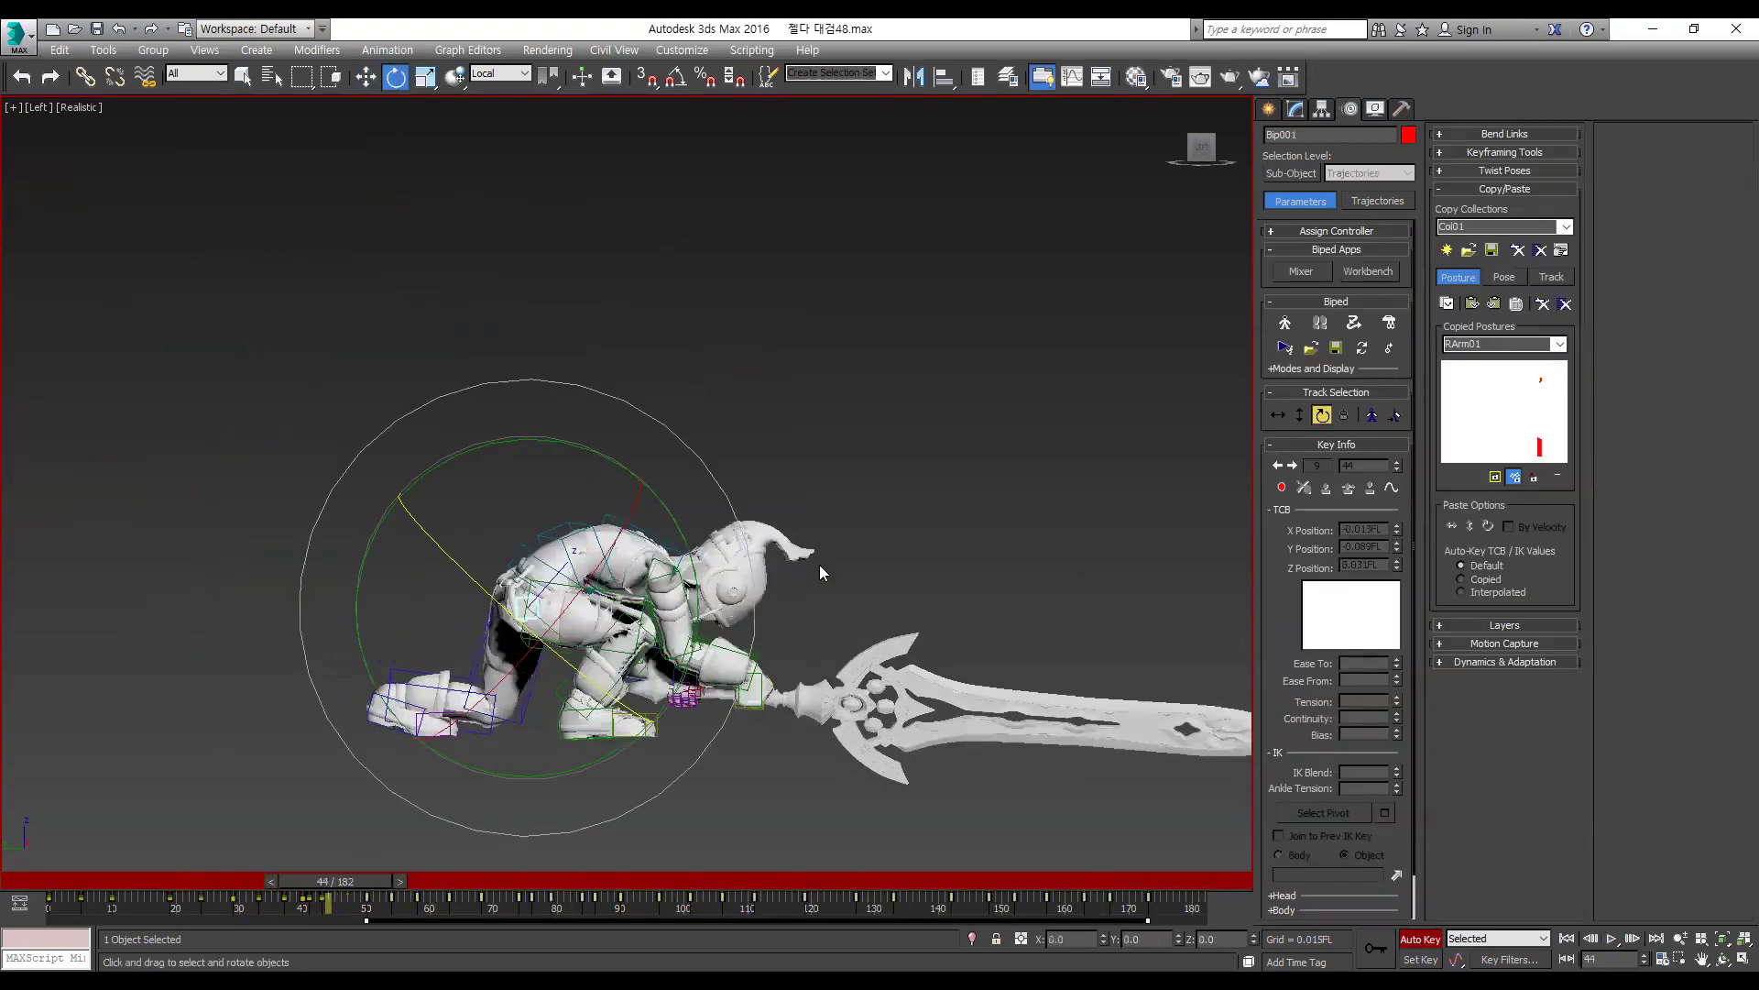
pyautogui.press('.')
pyautogui.moveTo(720, 526); pyautogui.dragTo(679, 565)
pyautogui.press(',')
pyautogui.press(',')
pyautogui.press('.')
pyautogui.moveTo(675, 475); pyautogui.dragTo(679, 547)
pyautogui.press('.')
pyautogui.press(',')
pyautogui.press('.')
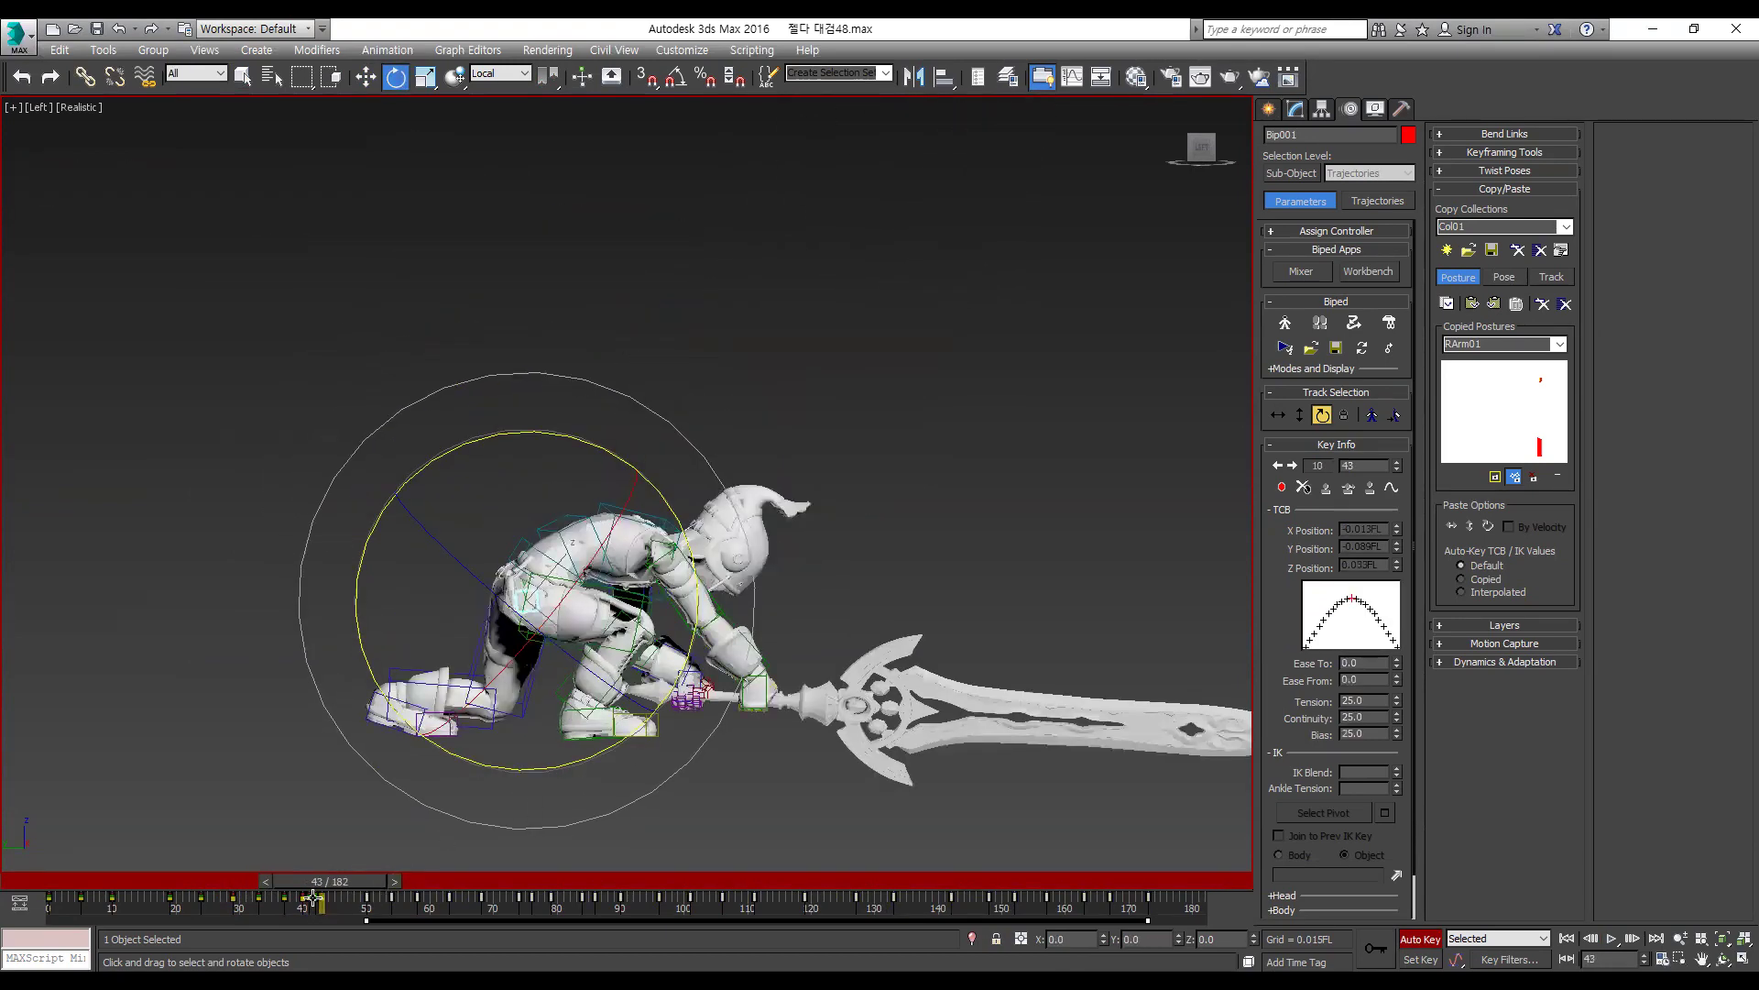
# Step: Step through frames 41 to 45 to check the body's rotation into the crouch
pyautogui.press(',')
pyautogui.press('.')
pyautogui.press(',')
pyautogui.press(',')
pyautogui.press('.')
pyautogui.press('.')
pyautogui.press(',')
pyautogui.press(',')
pyautogui.press(',')
pyautogui.press(',')
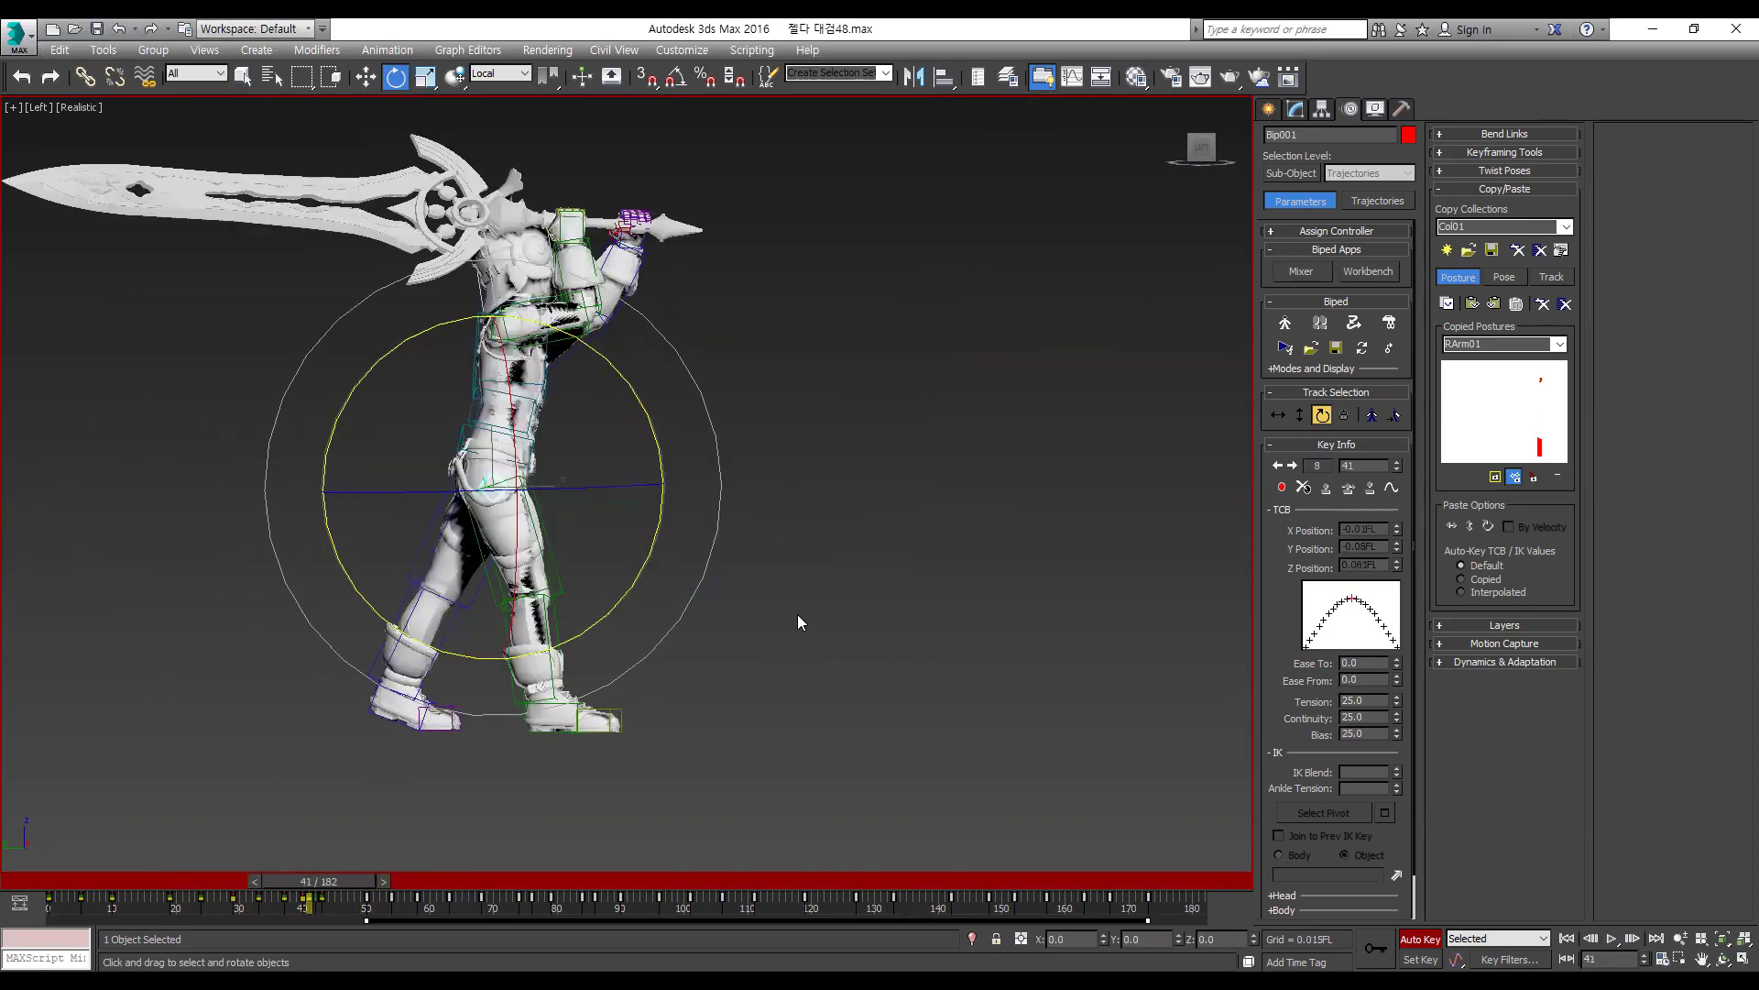
pyautogui.press('.')
pyautogui.press('.')
pyautogui.press('.')
pyautogui.press('.')
pyautogui.press('.')
pyautogui.press('.')
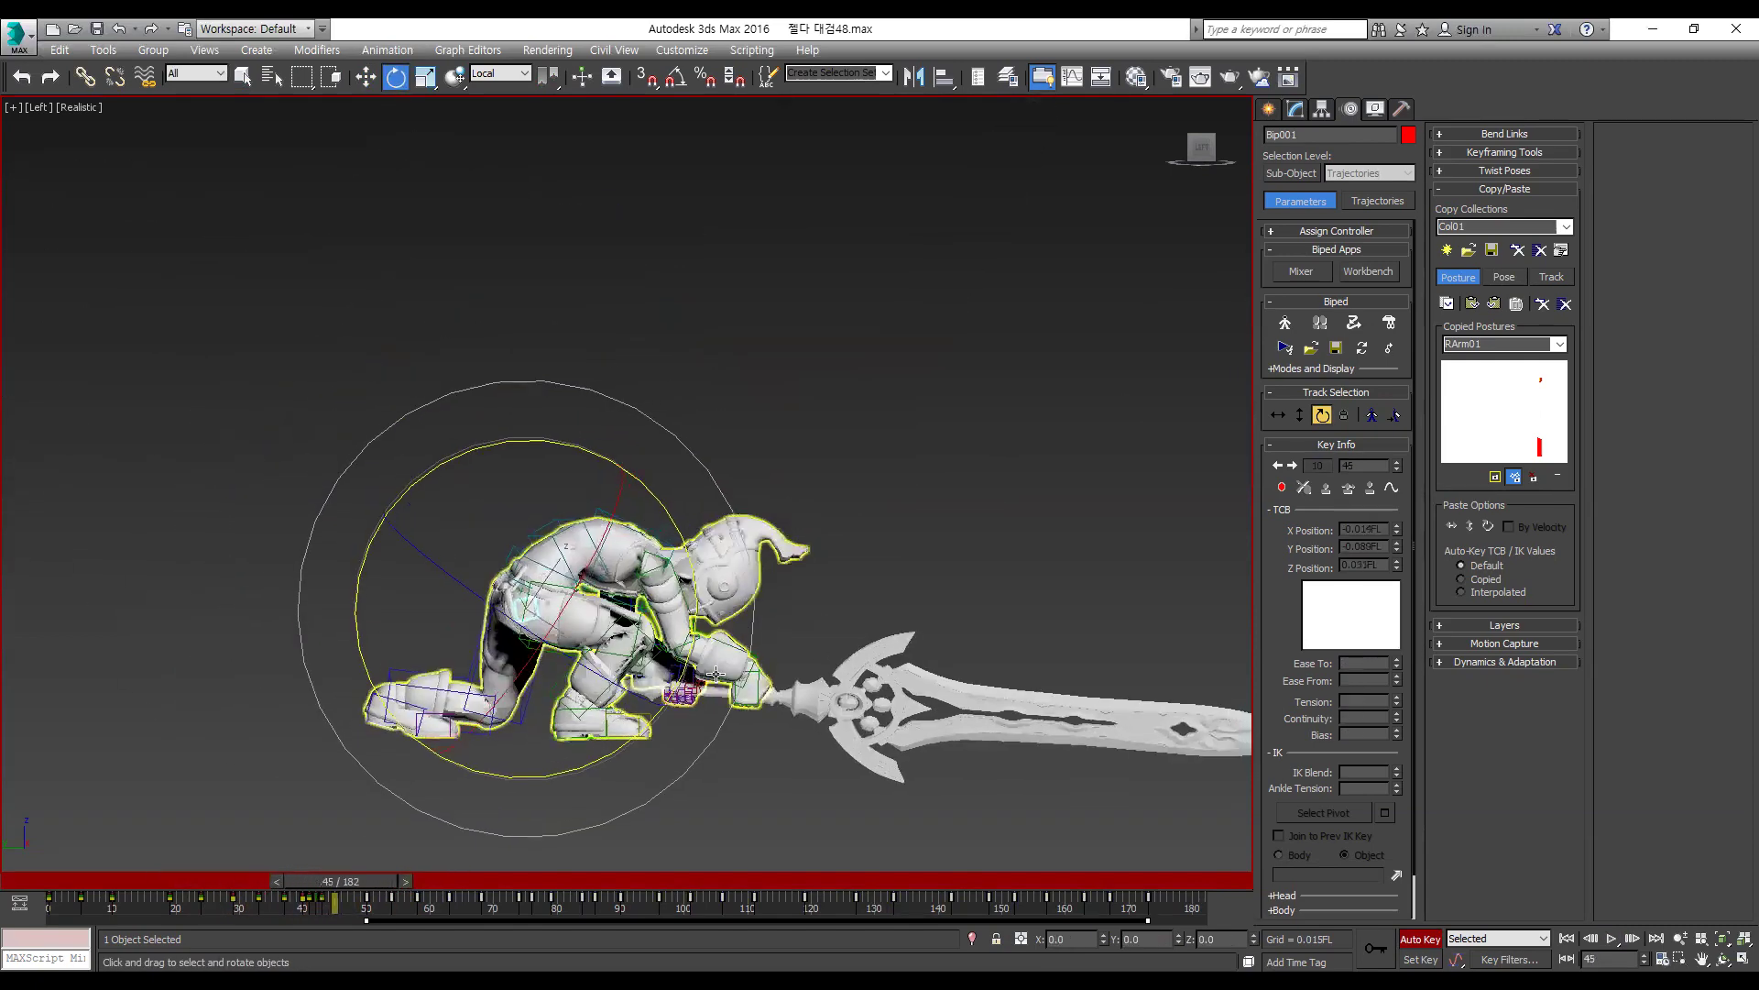
# Step: Play the sword-swing animation several times, including from the first frame, to judge its overall flow
pyautogui.press('/')
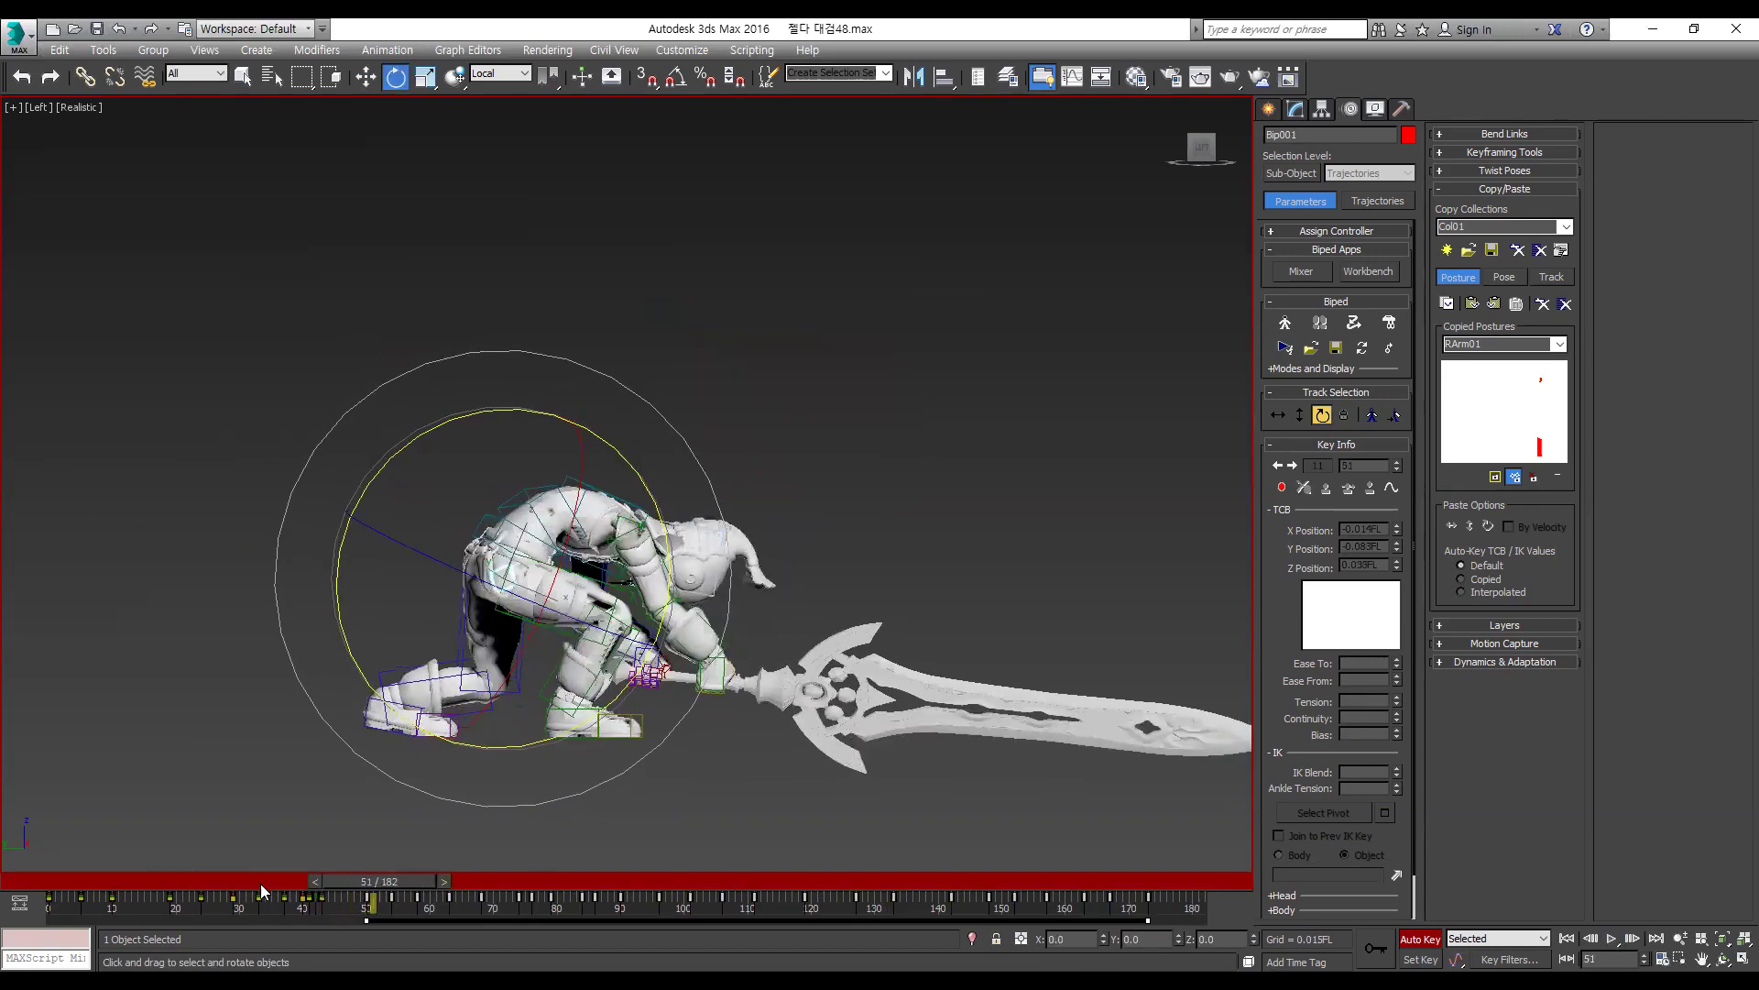
pyautogui.press('/')
pyautogui.click(252, 884)
pyautogui.scroll(-4, 604, 504)
pyautogui.press('/')
pyautogui.press('/')
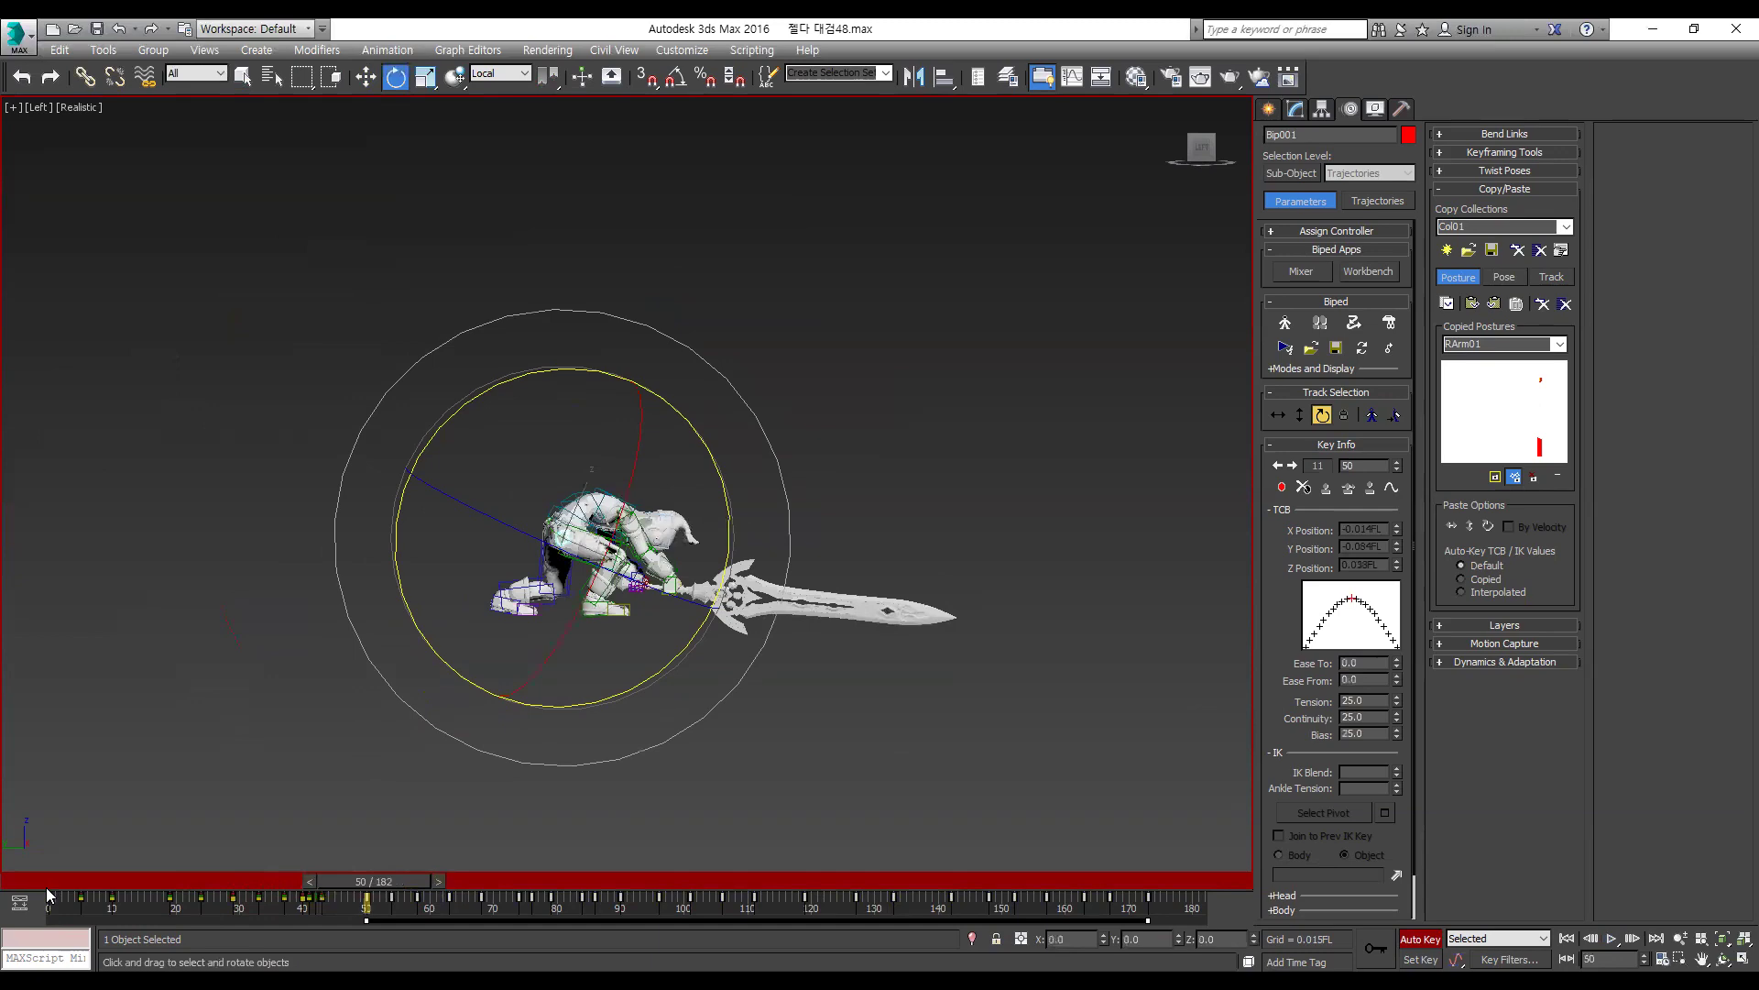
pyautogui.press('/')
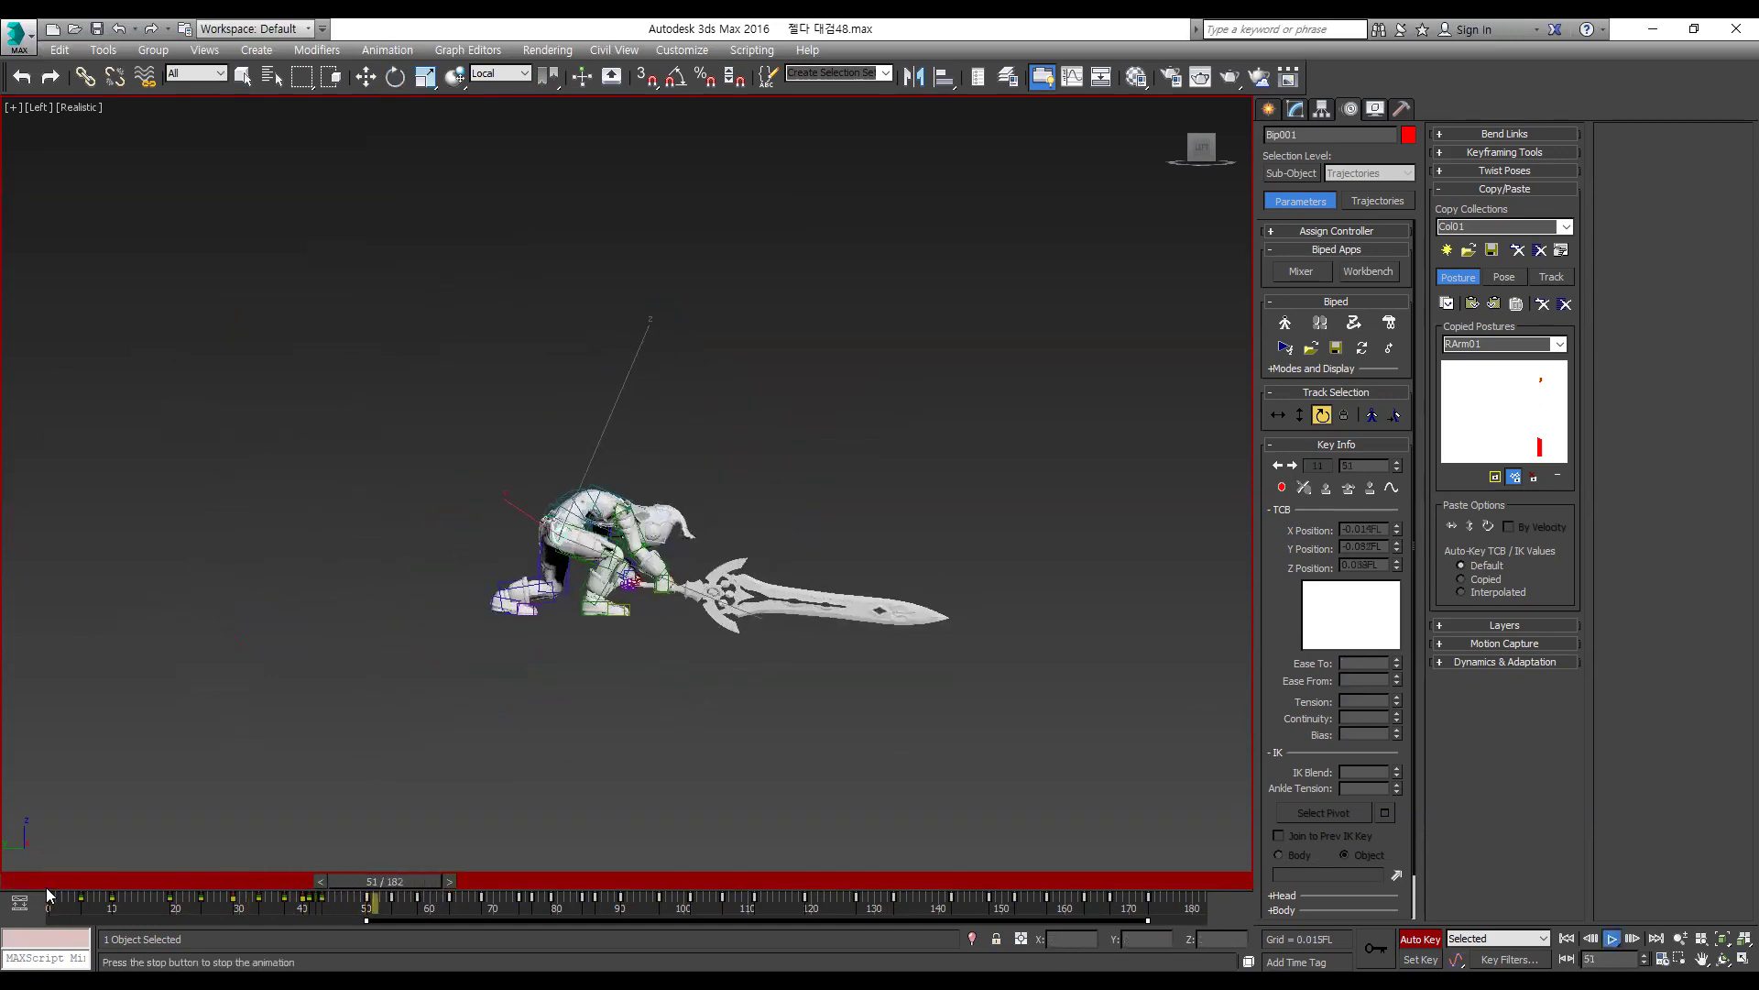
pyautogui.press('Home')
pyautogui.press('/')
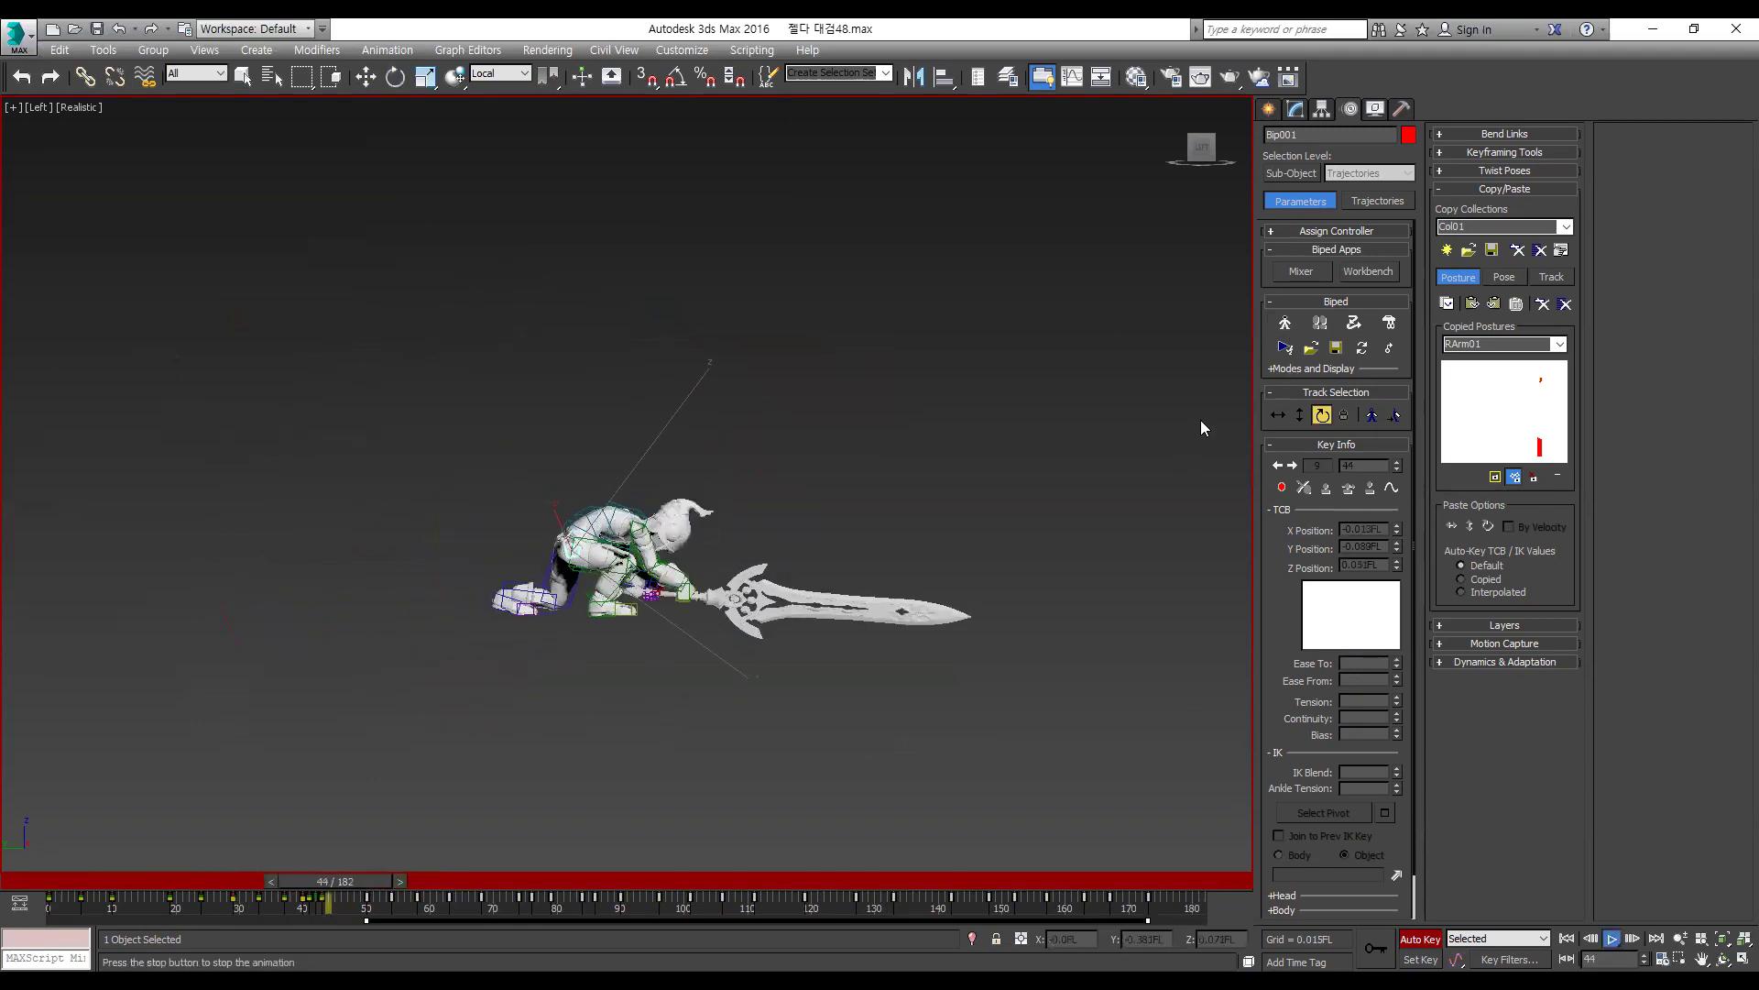
pyautogui.press('/')
# Step: Step back and forth through the frames around frame 37 to examine the legs during the forward step
pyautogui.moveTo(187, 882); pyautogui.dragTo(286, 887)
pyautogui.press('.')
pyautogui.press('.')
pyautogui.press('.')
pyautogui.press('.')
pyautogui.press(',')
pyautogui.press(',')
pyautogui.press(',')
pyautogui.press(',')
pyautogui.press('.')
pyautogui.press('.')
# Step: Rotate the right foot at frame 37 so it points downward, and rotate its toe to match
pyautogui.scroll(5, 461, 621)
pyautogui.click(383, 539)
pyautogui.press(',')
pyautogui.press(',')
pyautogui.press('.')
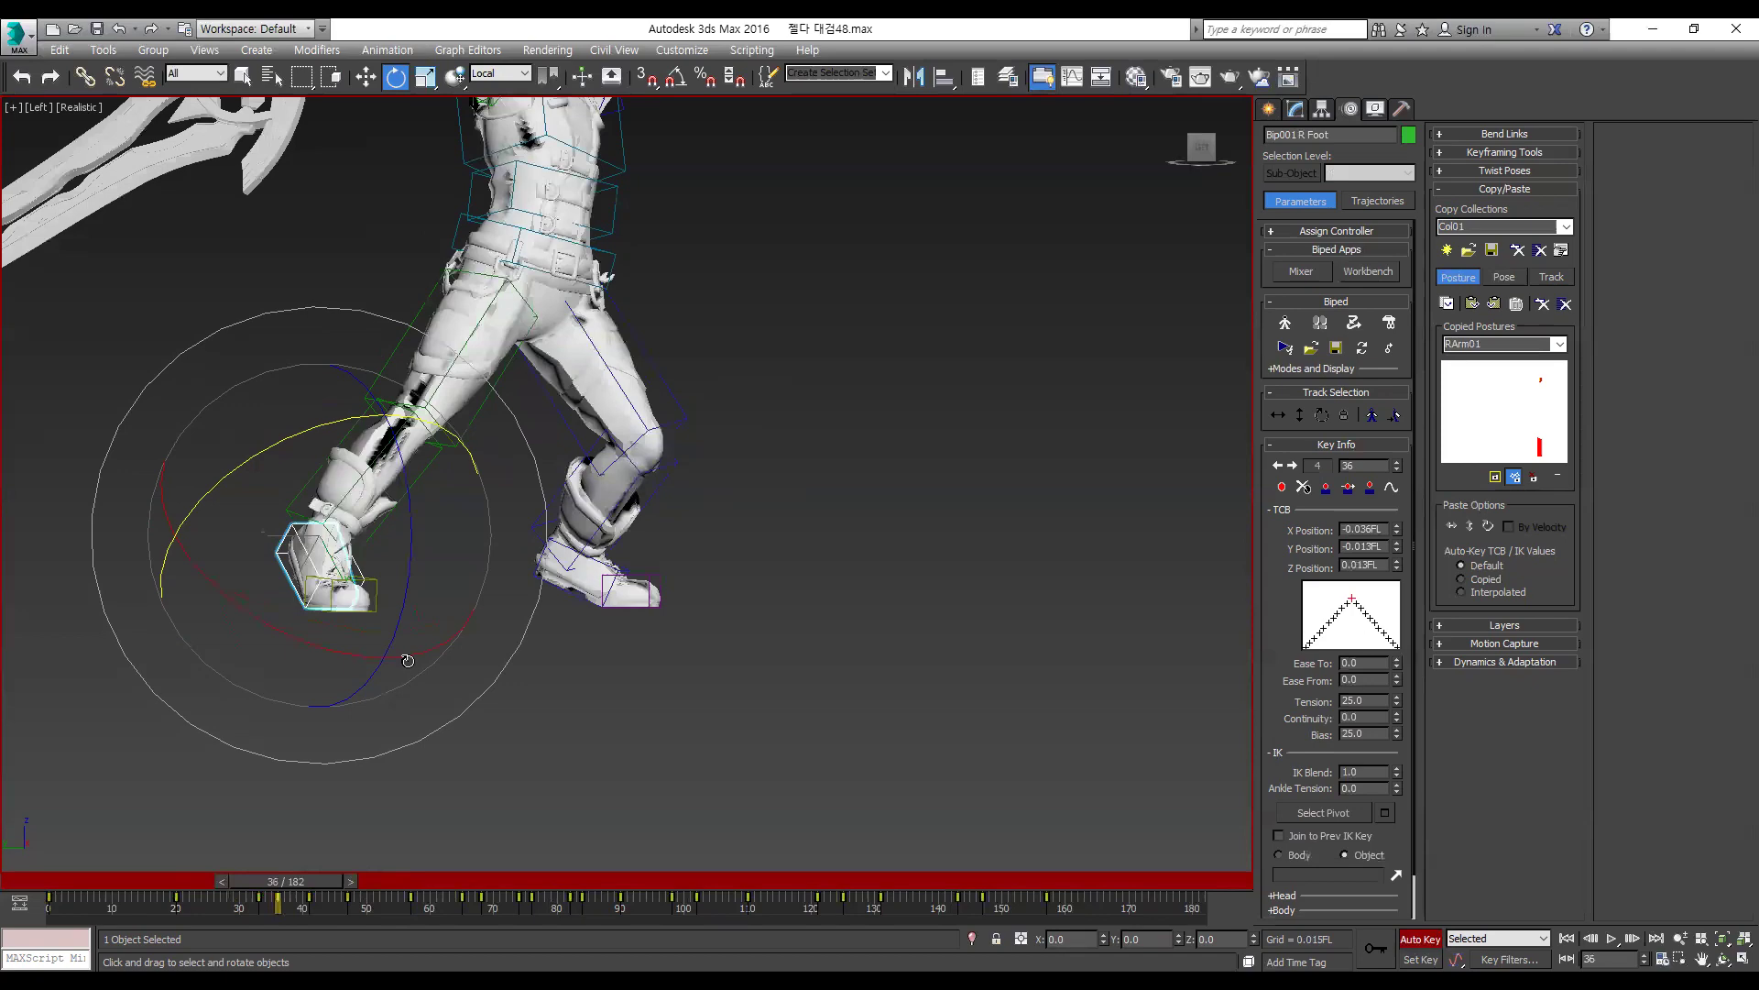
pyautogui.press('.')
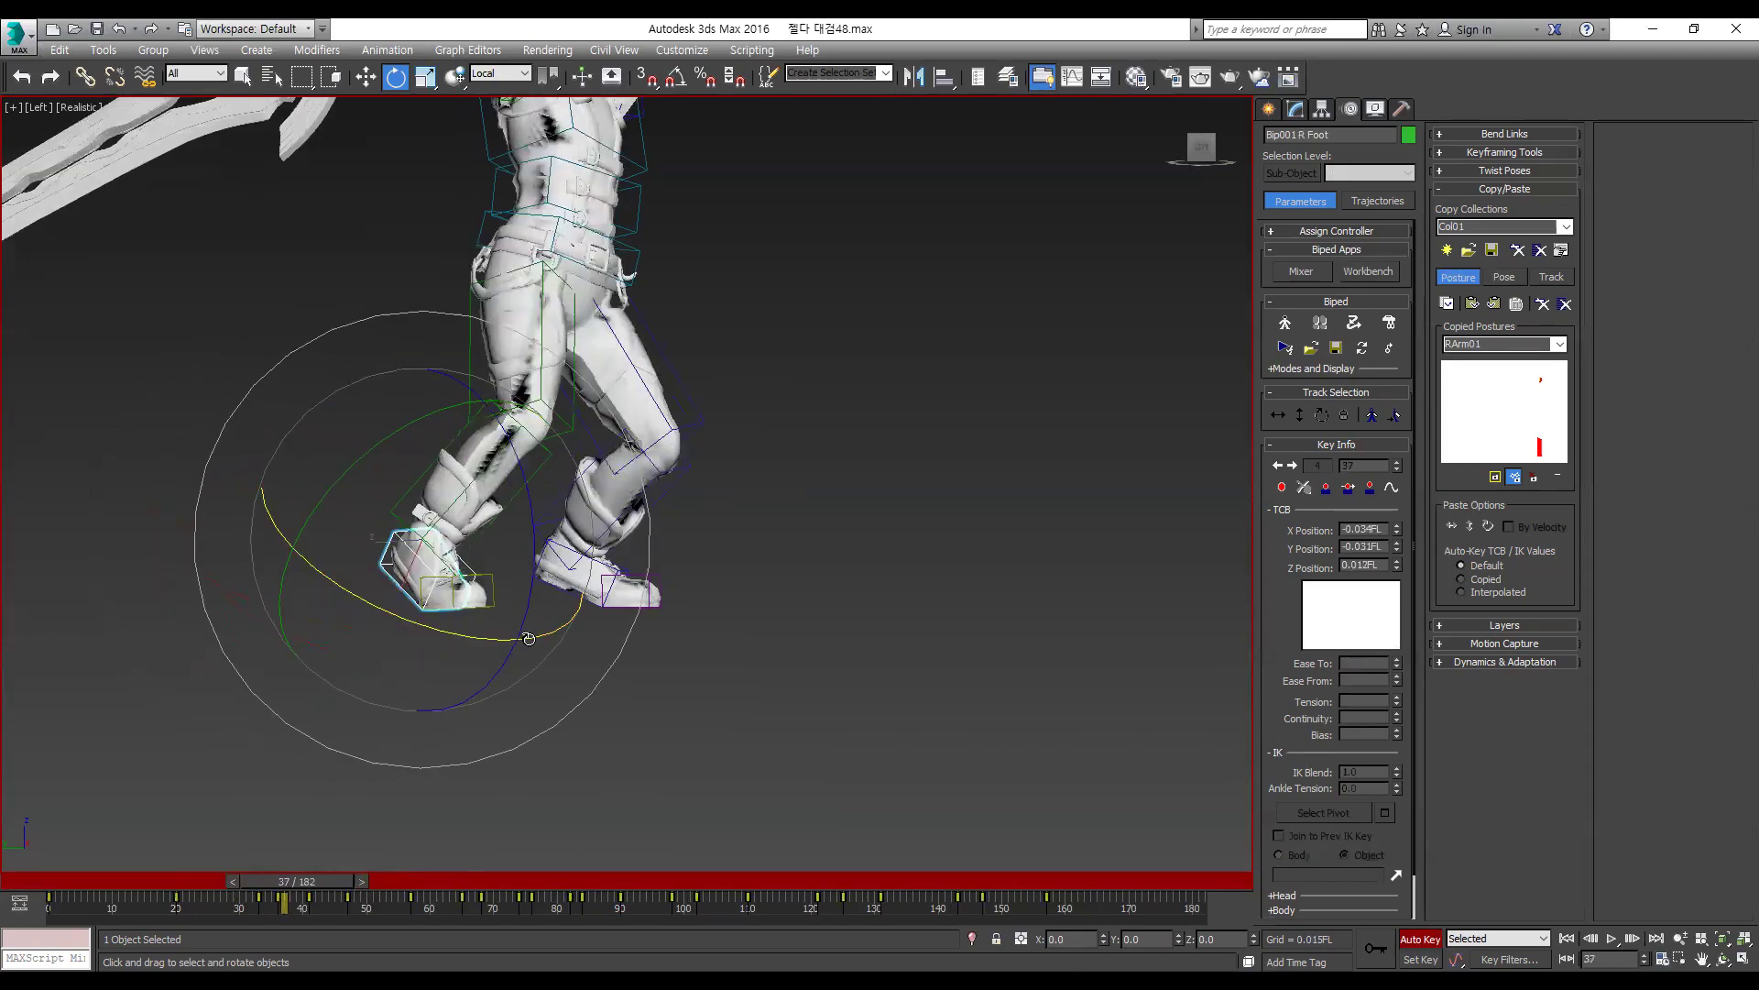
pyautogui.moveTo(529, 639); pyautogui.dragTo(471, 626)
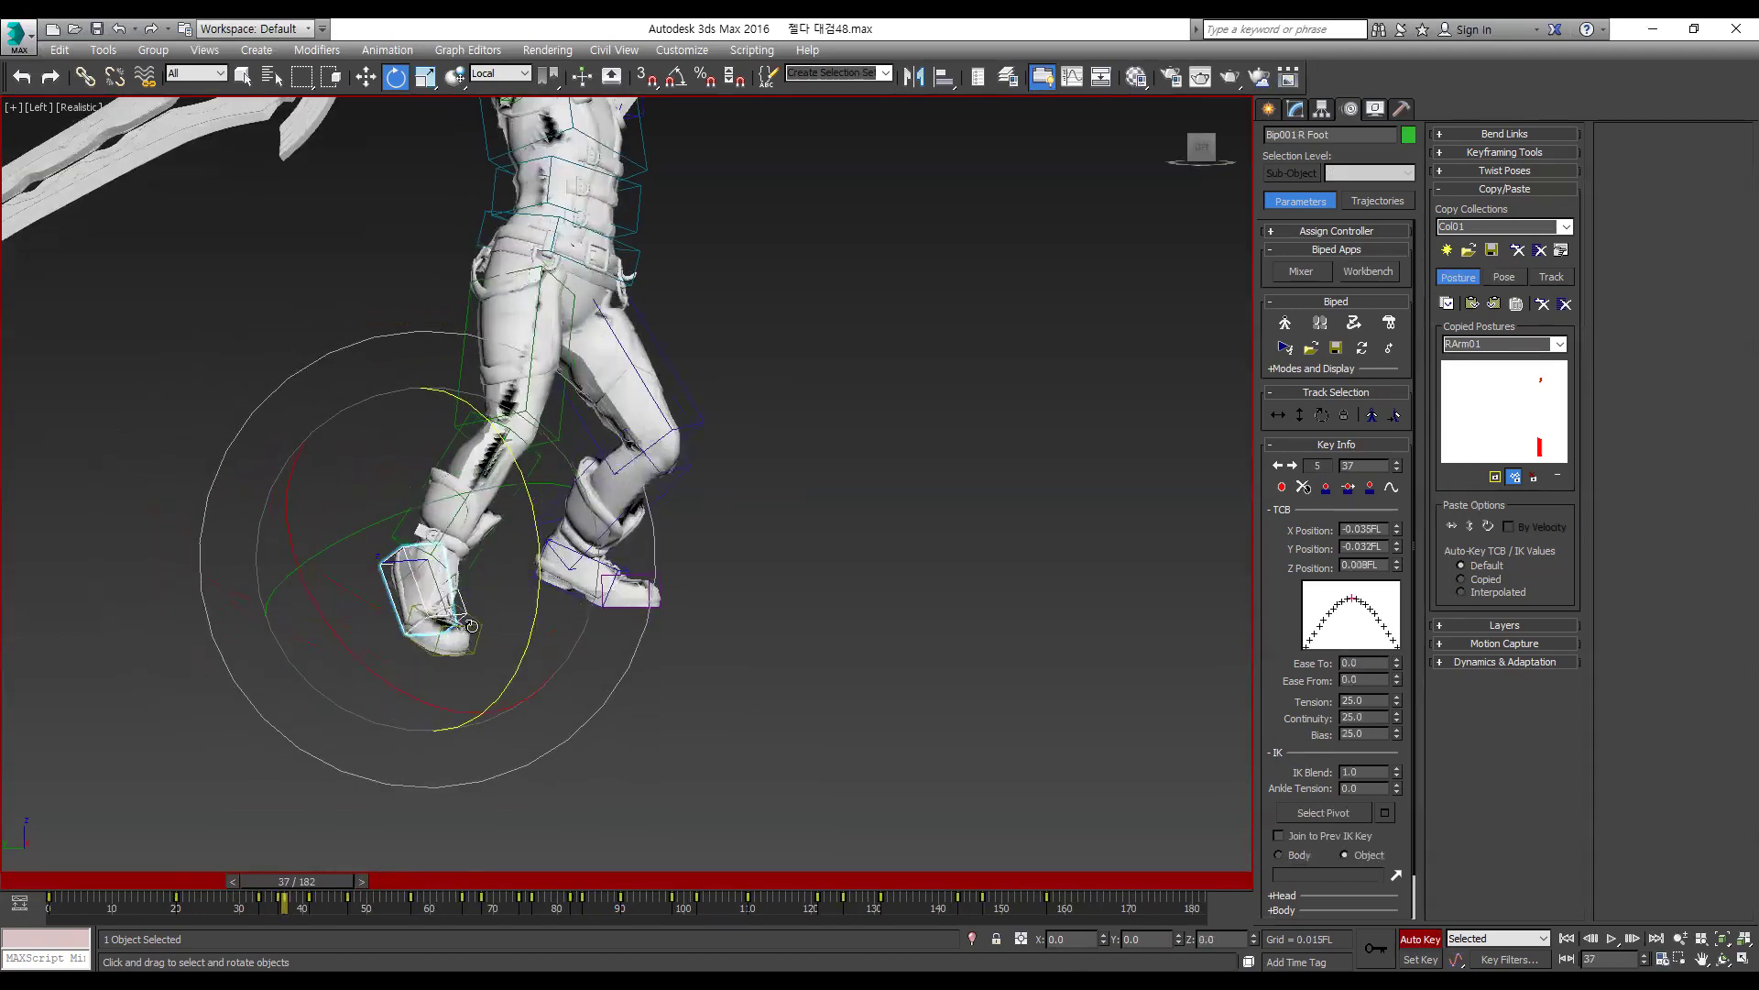
pyautogui.click(470, 636)
pyautogui.moveTo(538, 636); pyautogui.dragTo(526, 701)
# Step: Move the right foot backward and up at frame 37 and compare it with the preceding frames
pyautogui.press('w')
pyautogui.press('g')
pyautogui.moveTo(386, 573); pyautogui.dragTo(274, 505)
pyautogui.press(',')
pyautogui.press(',')
pyautogui.press('.')
pyautogui.press('.')
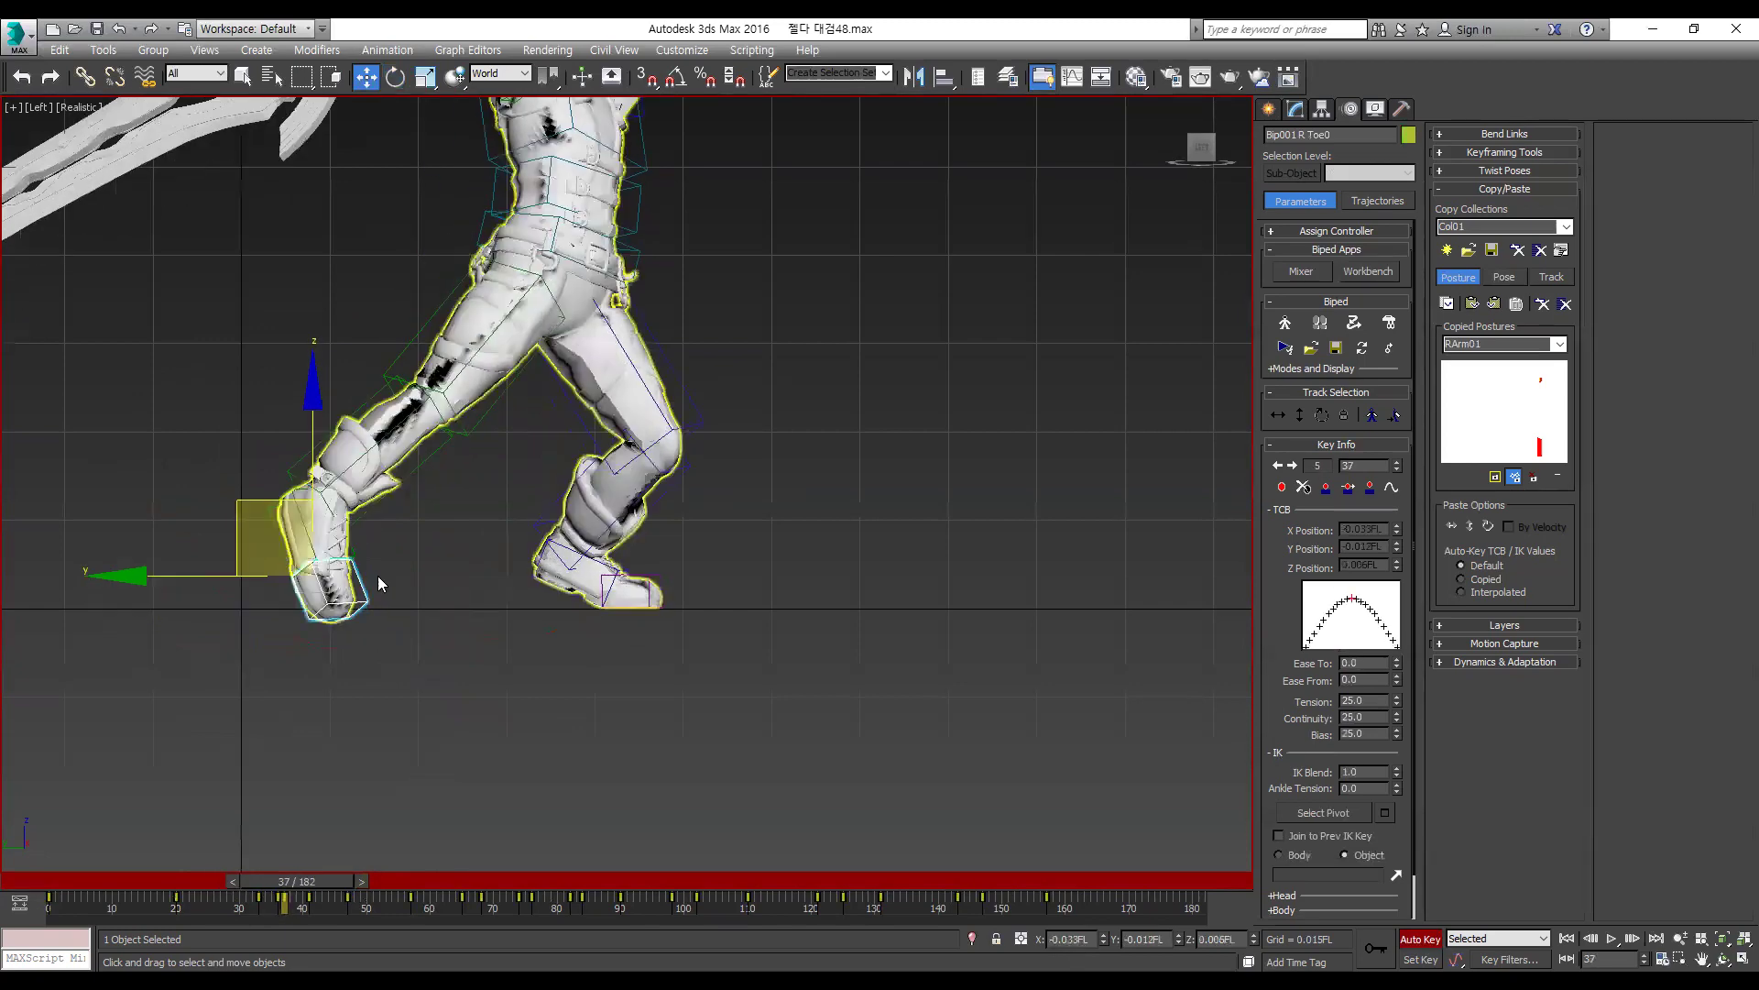
# Step: Compare the right foot across frames 36 to 41 and move it backward at frame 39
pyautogui.scroll(-3, 502, 592)
pyautogui.press(',')
pyautogui.press('.')
pyautogui.press('.')
pyautogui.press('.')
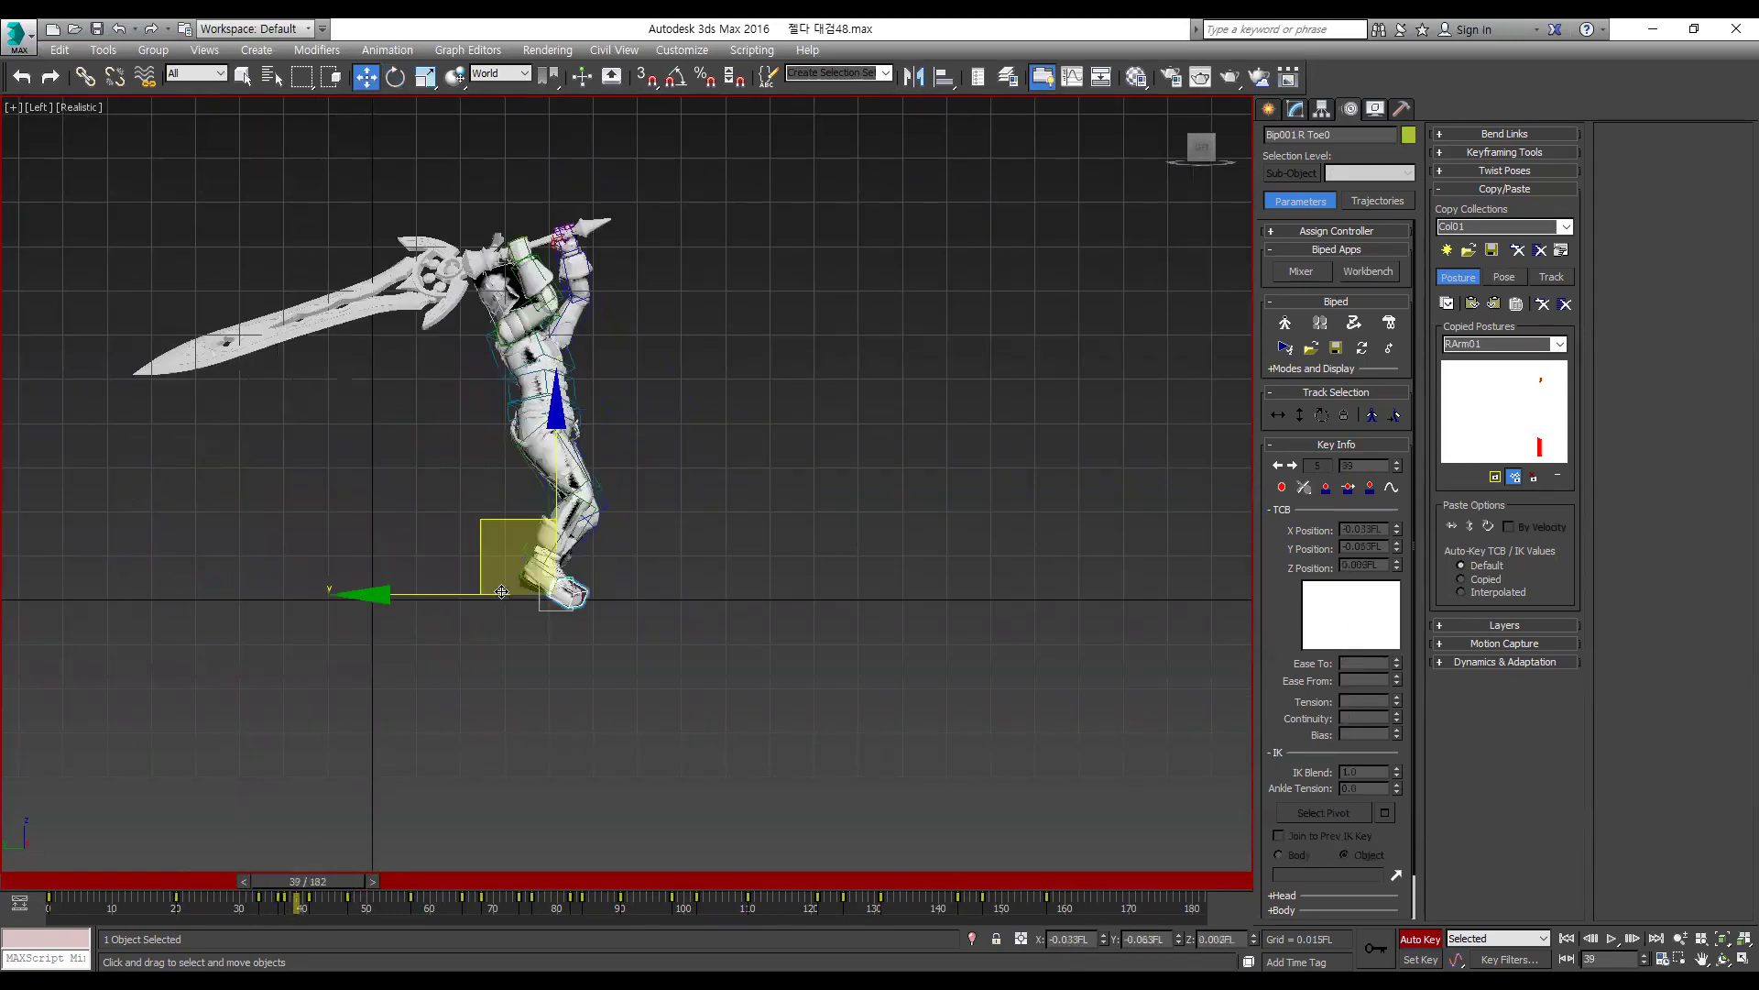
pyautogui.press('.')
pyautogui.press('.')
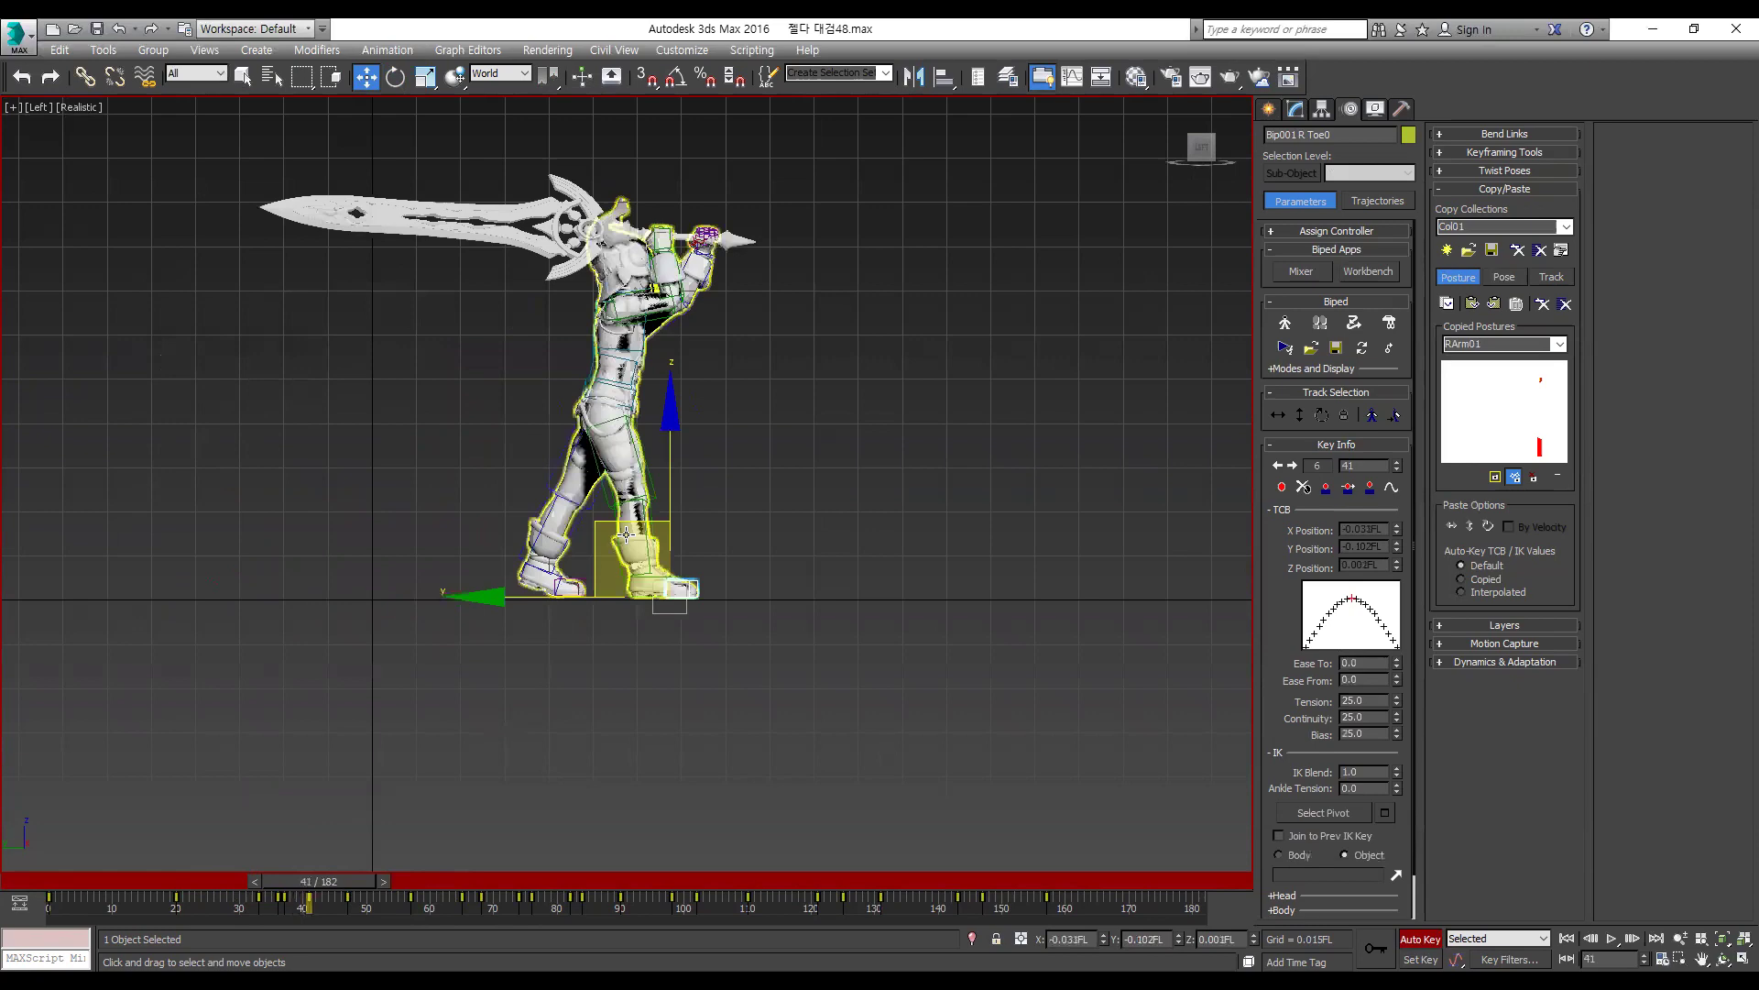
pyautogui.press(',')
pyautogui.press(',')
pyautogui.moveTo(508, 515); pyautogui.dragTo(461, 508)
pyautogui.press('.')
pyautogui.press('.')
pyautogui.press('.')
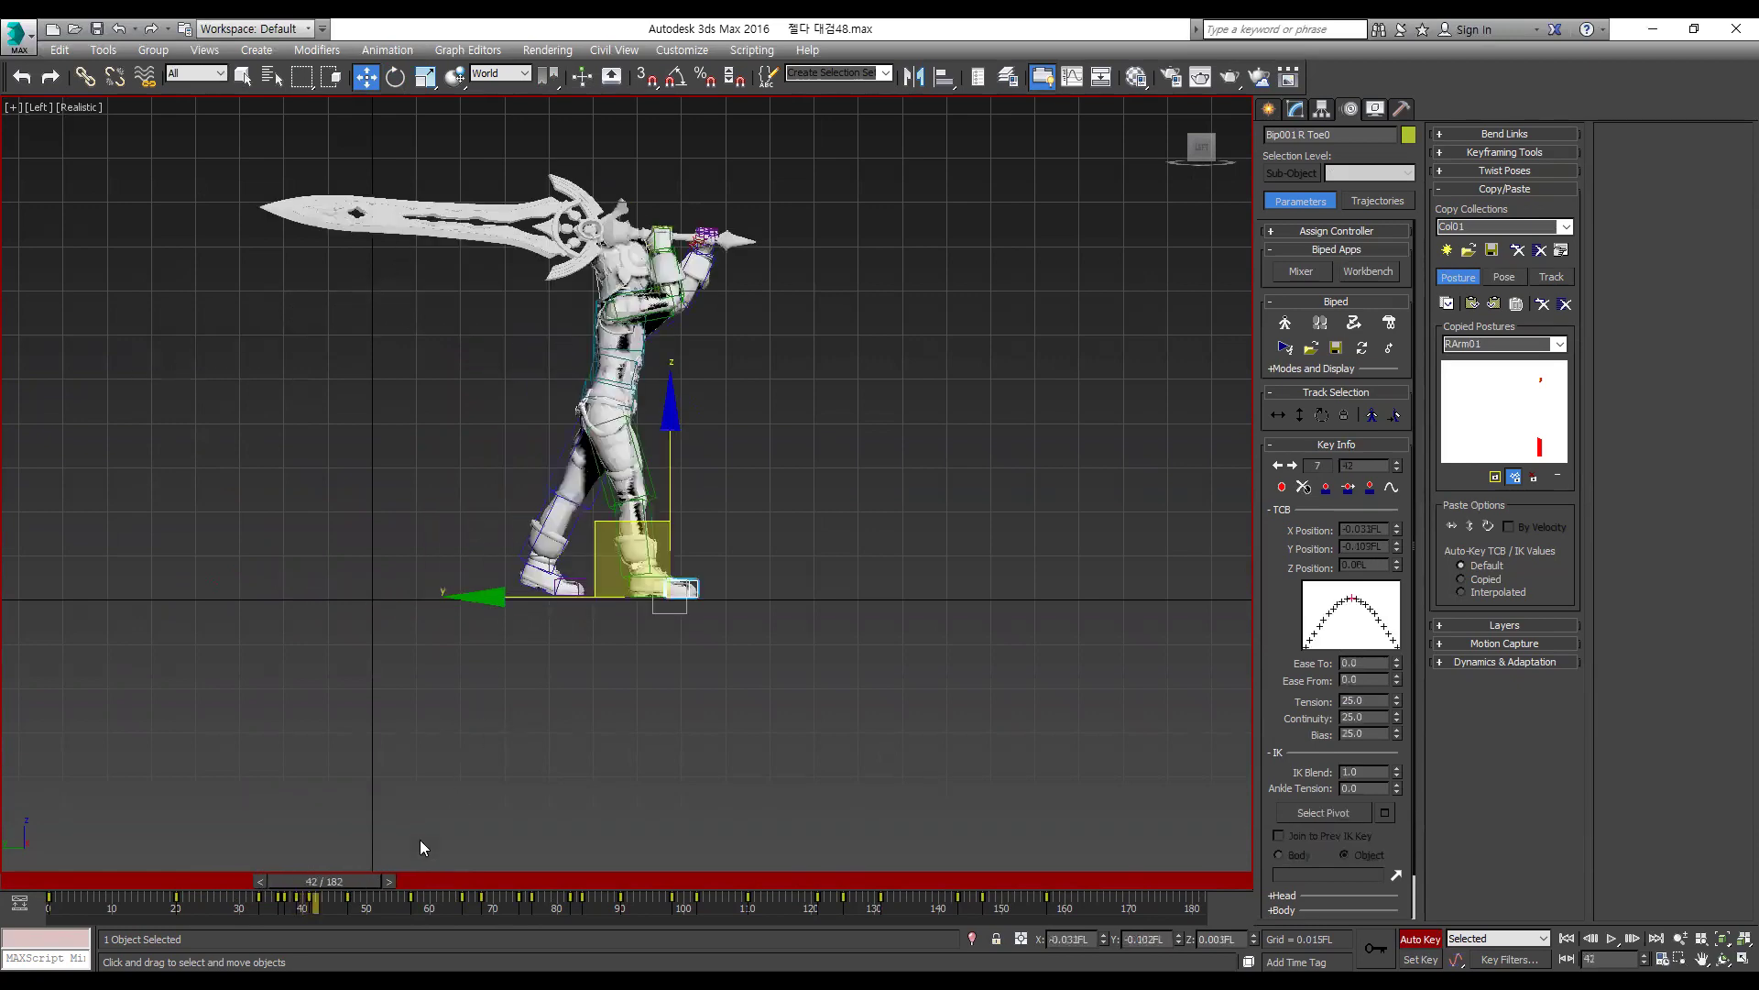
# Step: Play the swing from around frame 30 to check the right foot's forward step
pyautogui.moveTo(203, 883); pyautogui.dragTo(212, 884)
pyautogui.press('/')
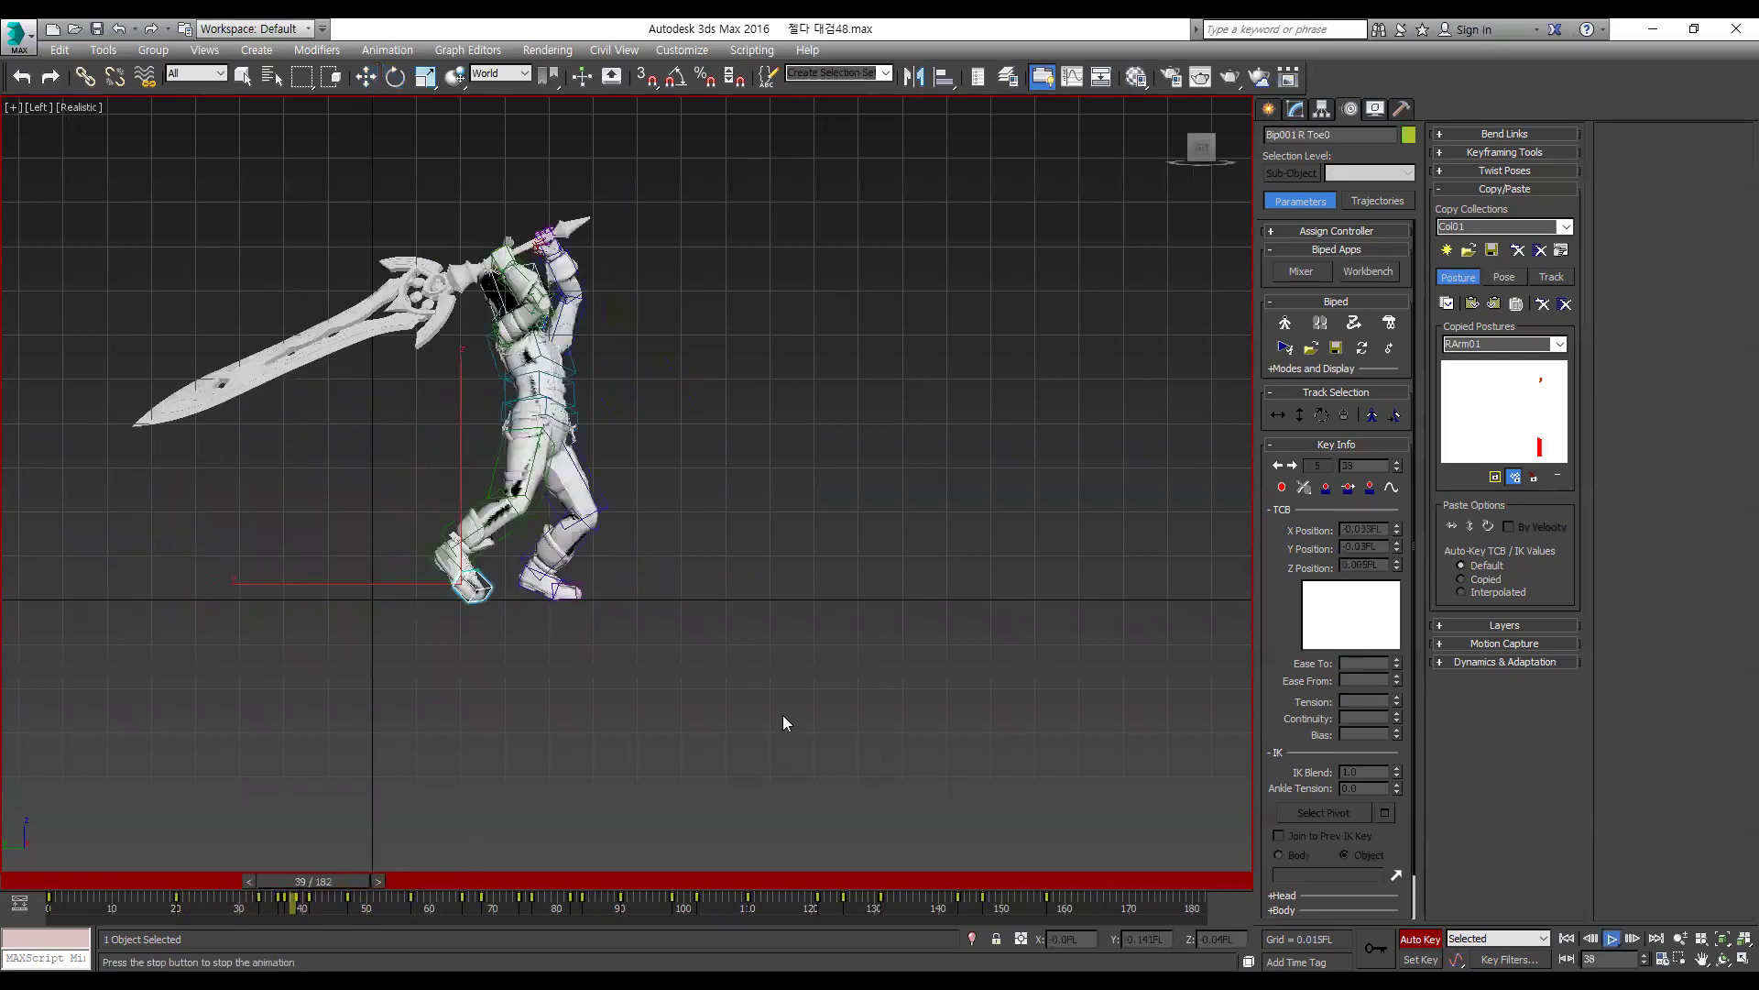
pyautogui.press('/')
# Step: Set a planted key for the right foot at frame 47
pyautogui.press('.')
pyautogui.press('.')
pyautogui.press('.')
pyautogui.press('.')
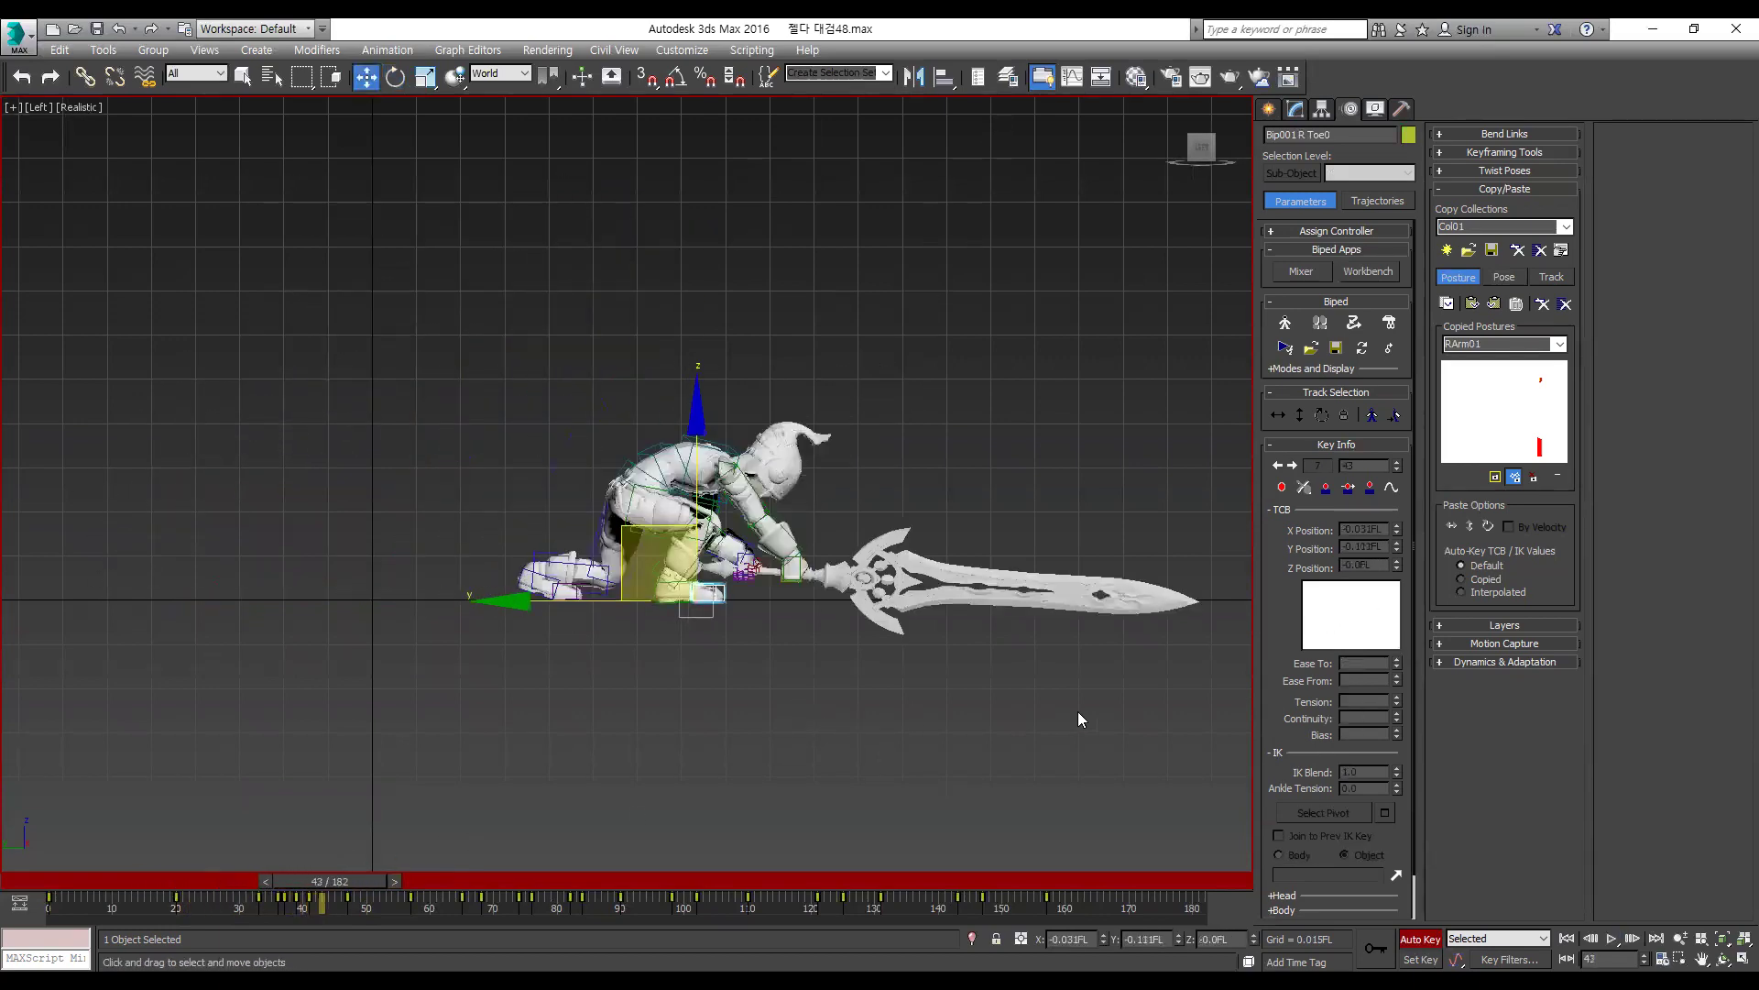
pyautogui.press('.')
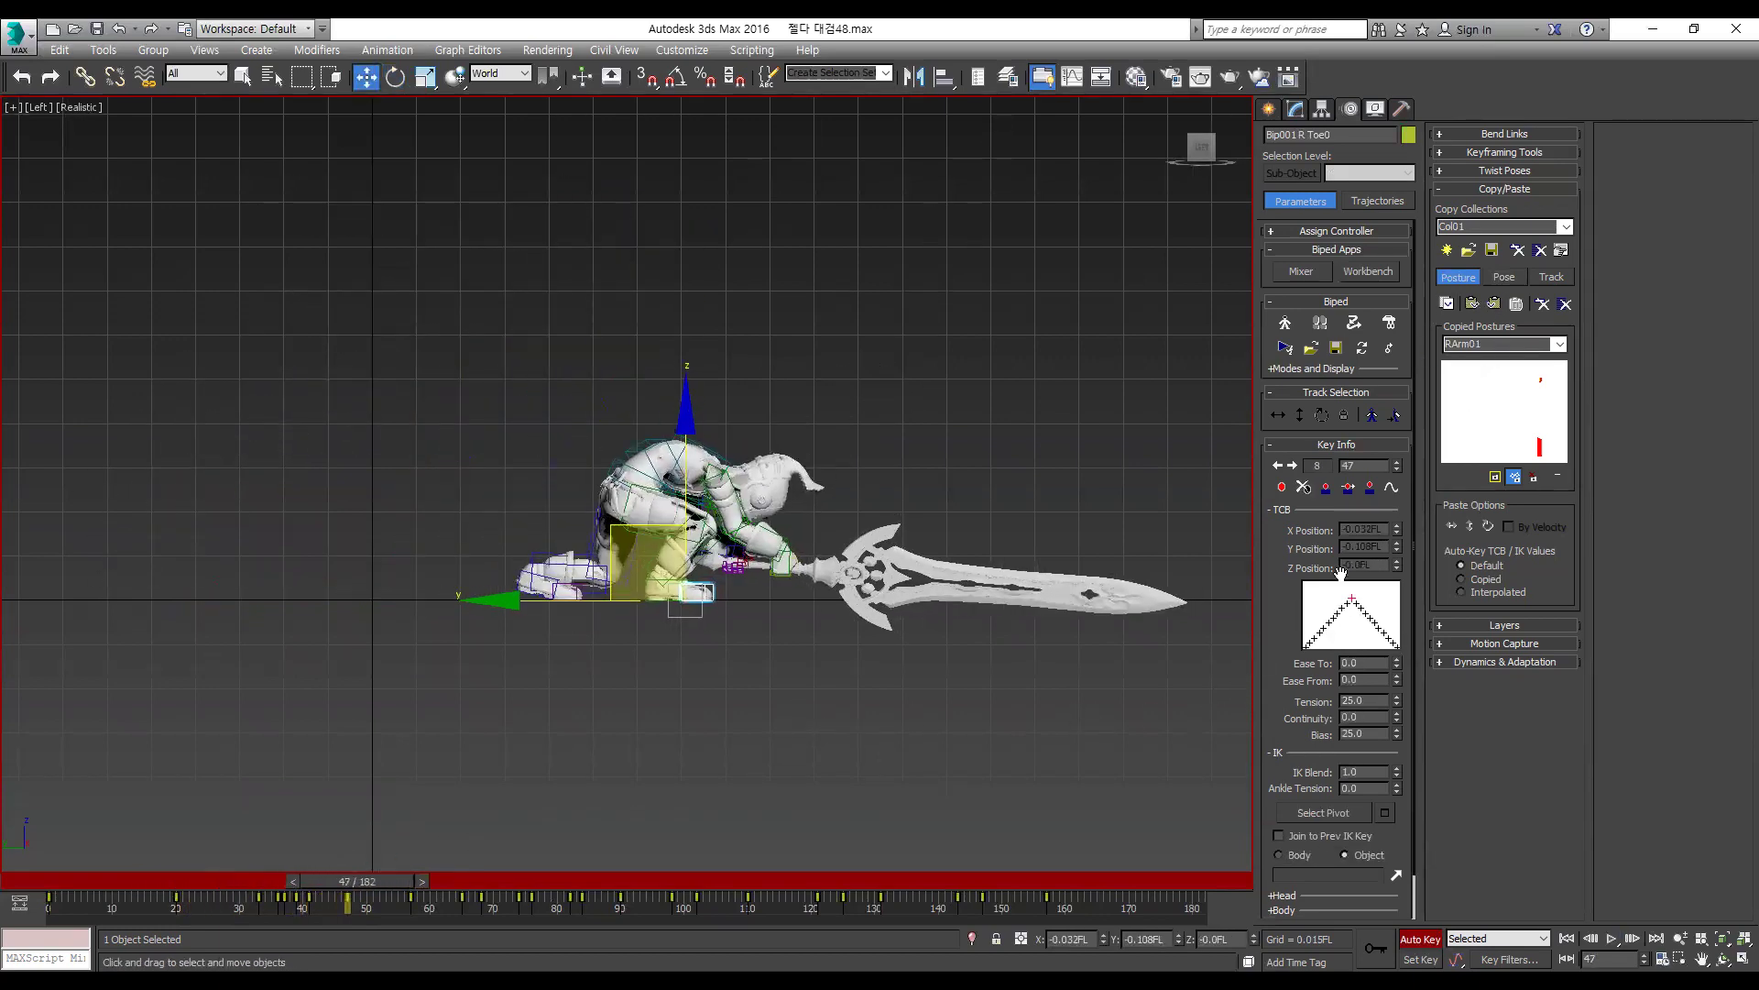
pyautogui.click(1327, 488)
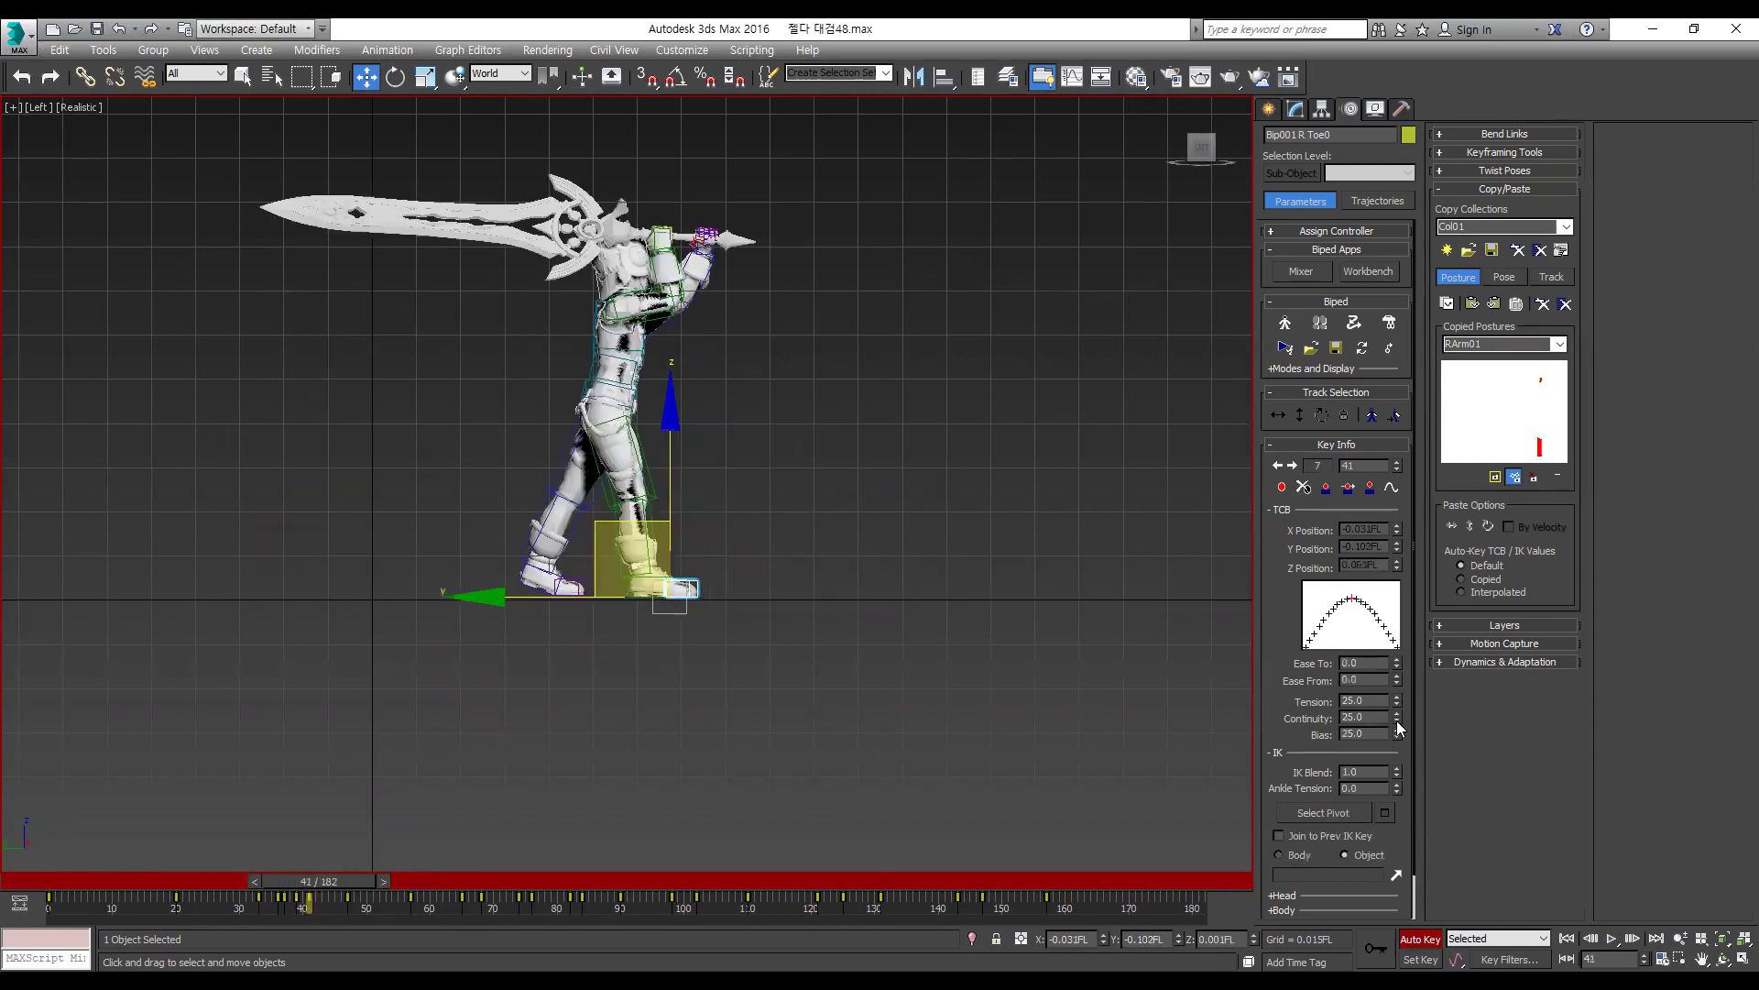
# Step: Set a planted key for the right foot at frame 57 and reset its Continuity
pyautogui.press('.')
pyautogui.press('.')
pyautogui.press('.')
pyautogui.press('.')
pyautogui.press('.')
pyautogui.press('.')
pyautogui.press('.')
pyautogui.press('.')
pyautogui.press('.')
pyautogui.press('.')
pyautogui.press('.')
pyautogui.press('.')
pyautogui.press('.')
pyautogui.press('.')
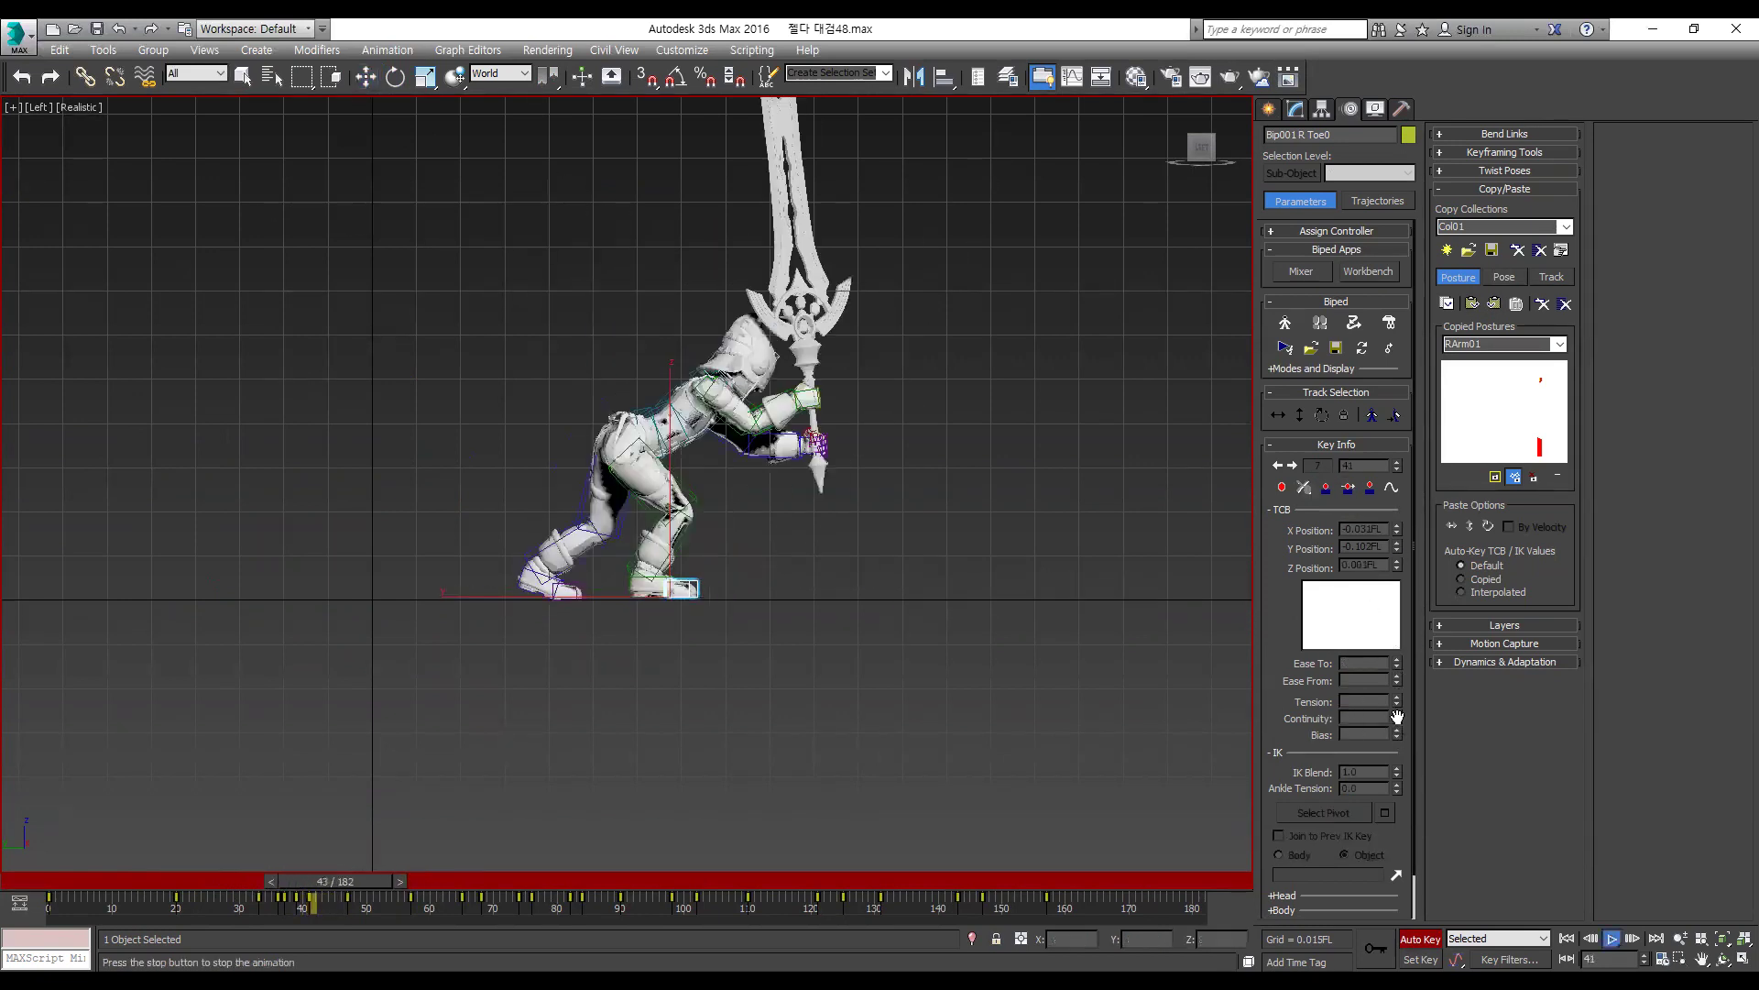
pyautogui.press('.')
pyautogui.press('.')
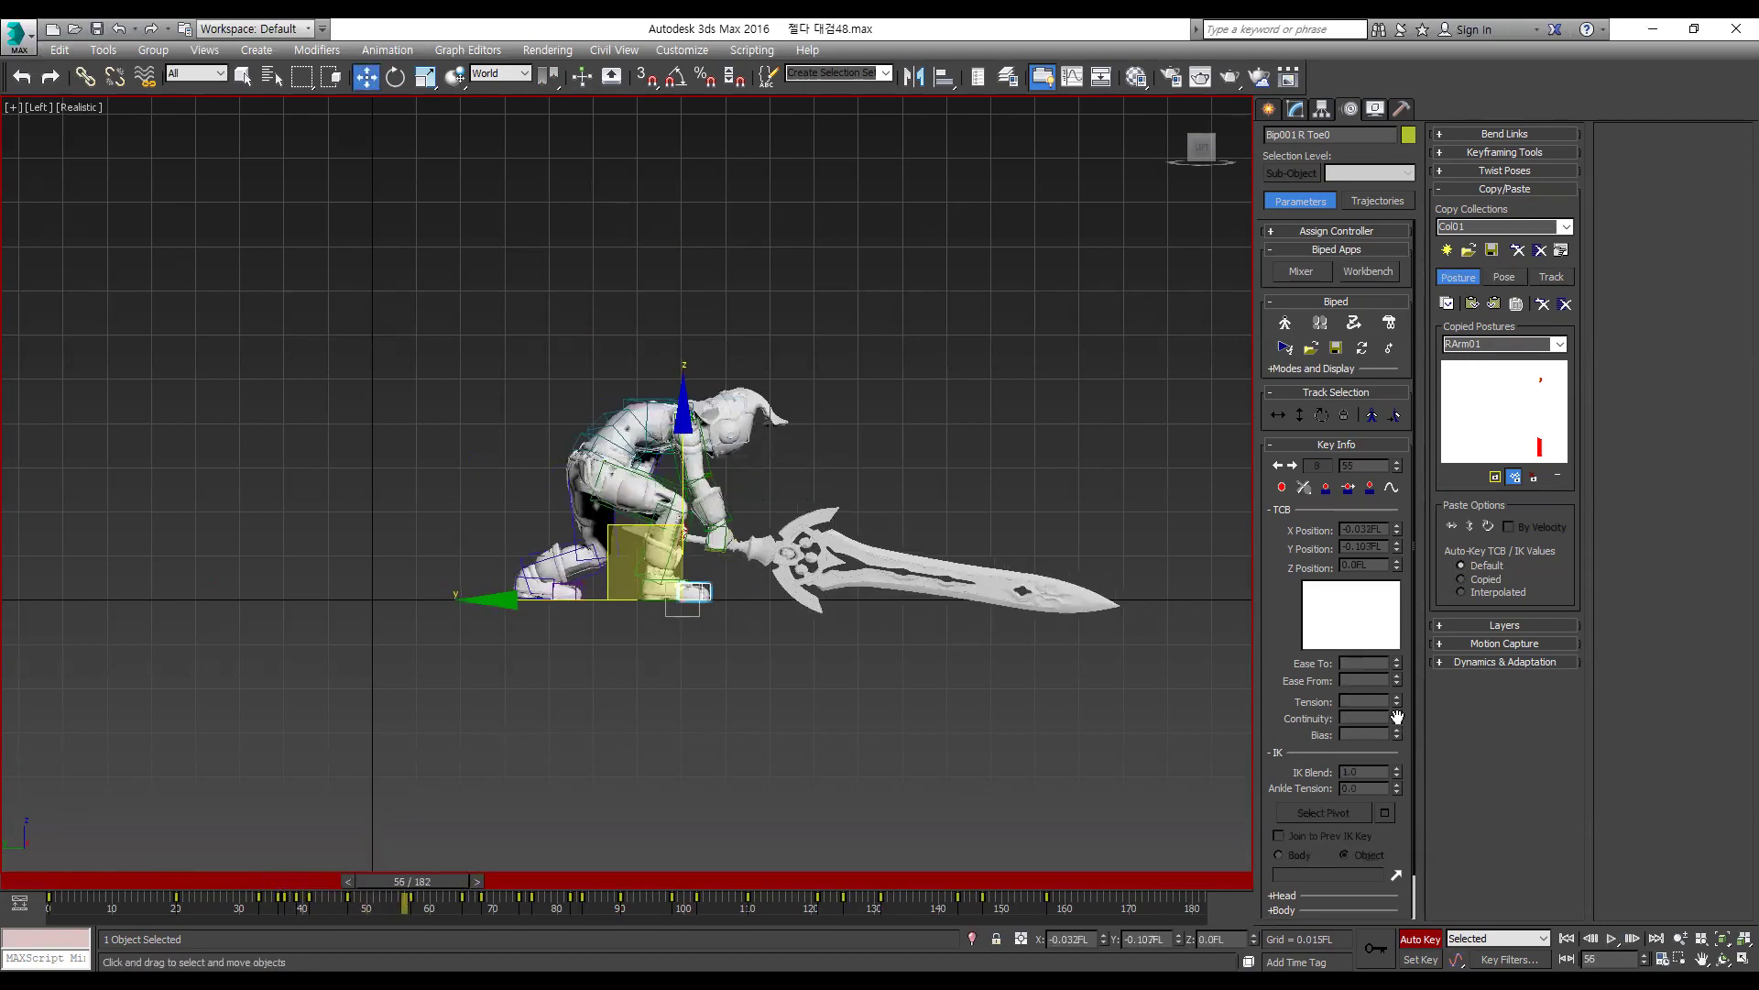
pyautogui.click(1327, 488)
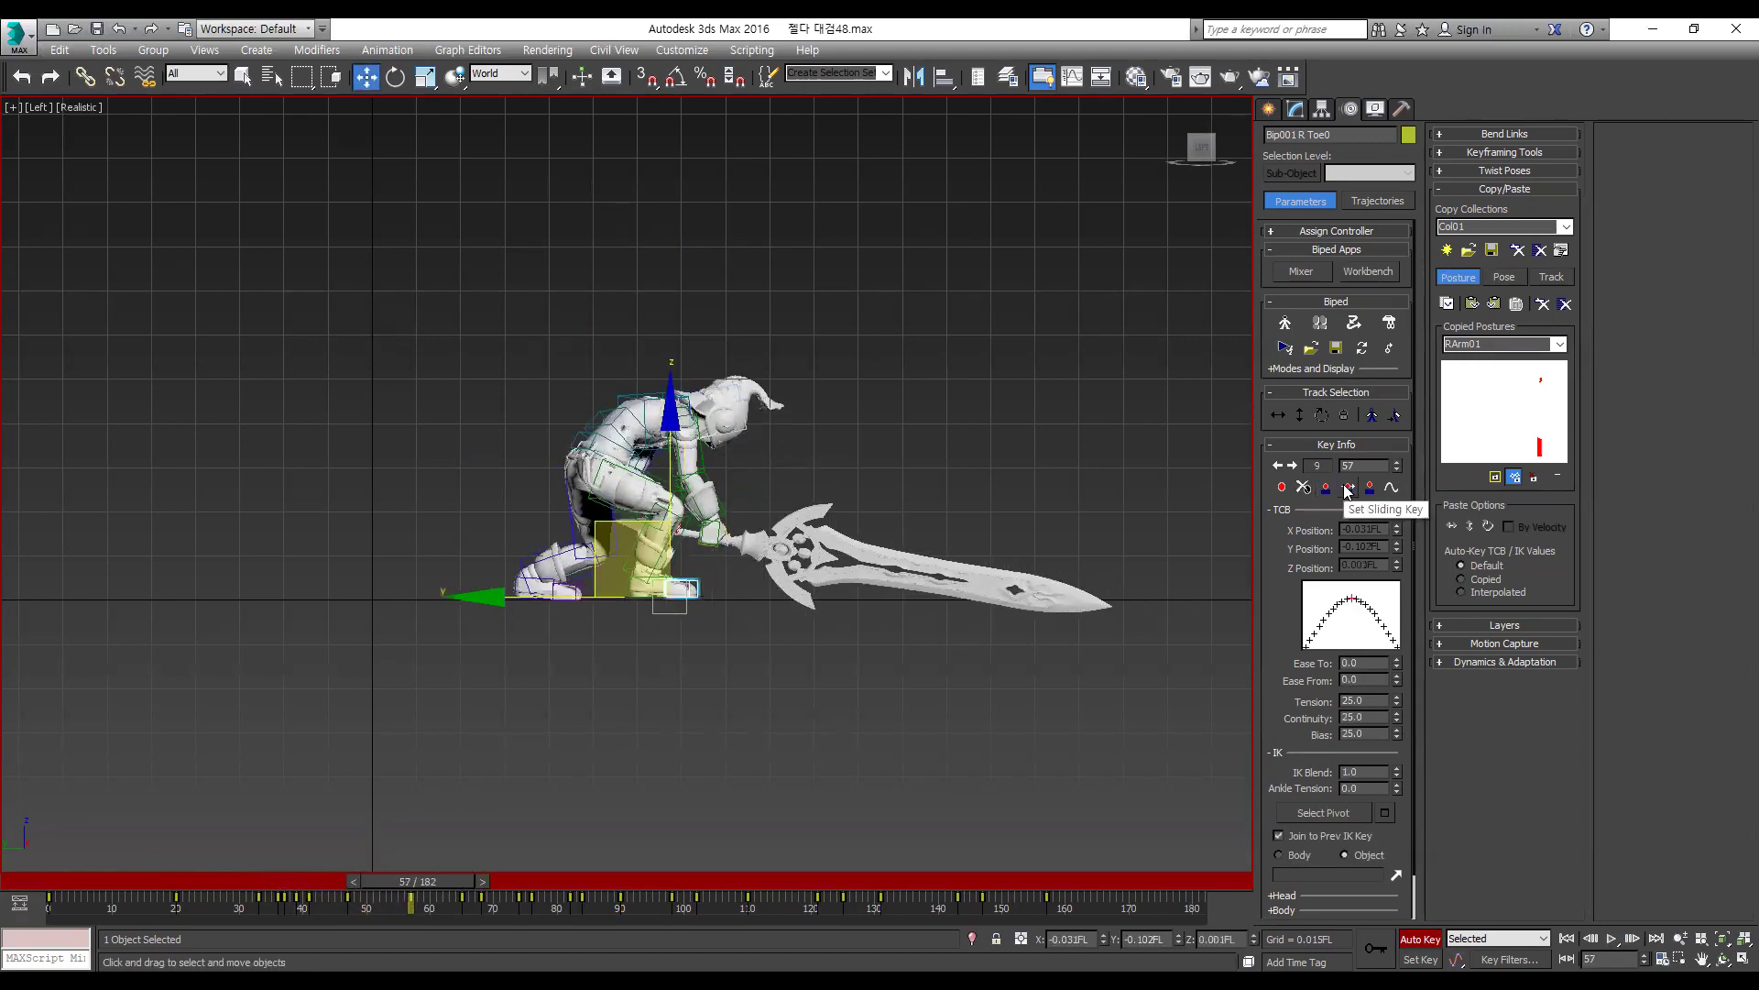
pyautogui.rightClick(1396, 722)
# Step: Step through frames 57 to 64 to examine the right foot's contact with the ground
pyautogui.press('.')
pyautogui.press('.')
pyautogui.press('.')
pyautogui.press('.')
pyautogui.press('.')
pyautogui.press('.')
pyautogui.press('.')
pyautogui.press('.')
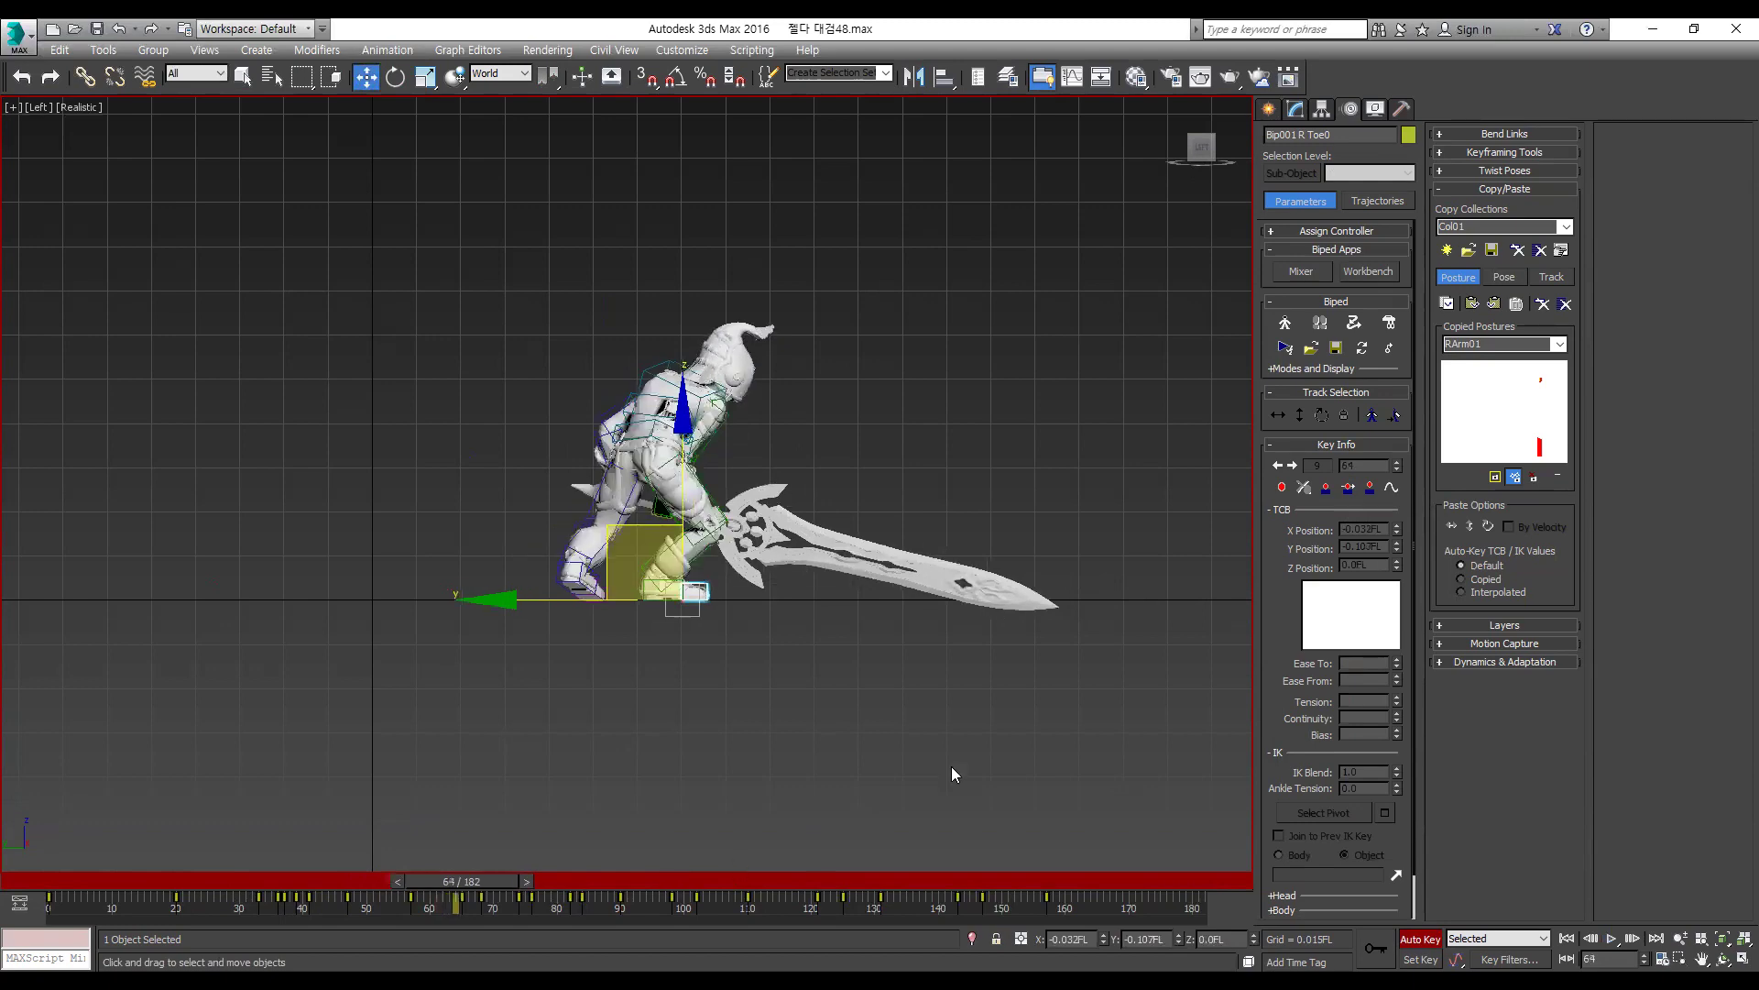
# Step: Move the right hand backward and slightly up at frame 41 and compare it with the adjacent frames
pyautogui.moveTo(316, 887)
pyautogui.mouseDown()
pyautogui.moveTo(295, 887)
pyautogui.moveTo(421, 887)
pyautogui.moveTo(267, 888)
pyautogui.moveTo(311, 891)
pyautogui.mouseUp()
pyautogui.press('w')
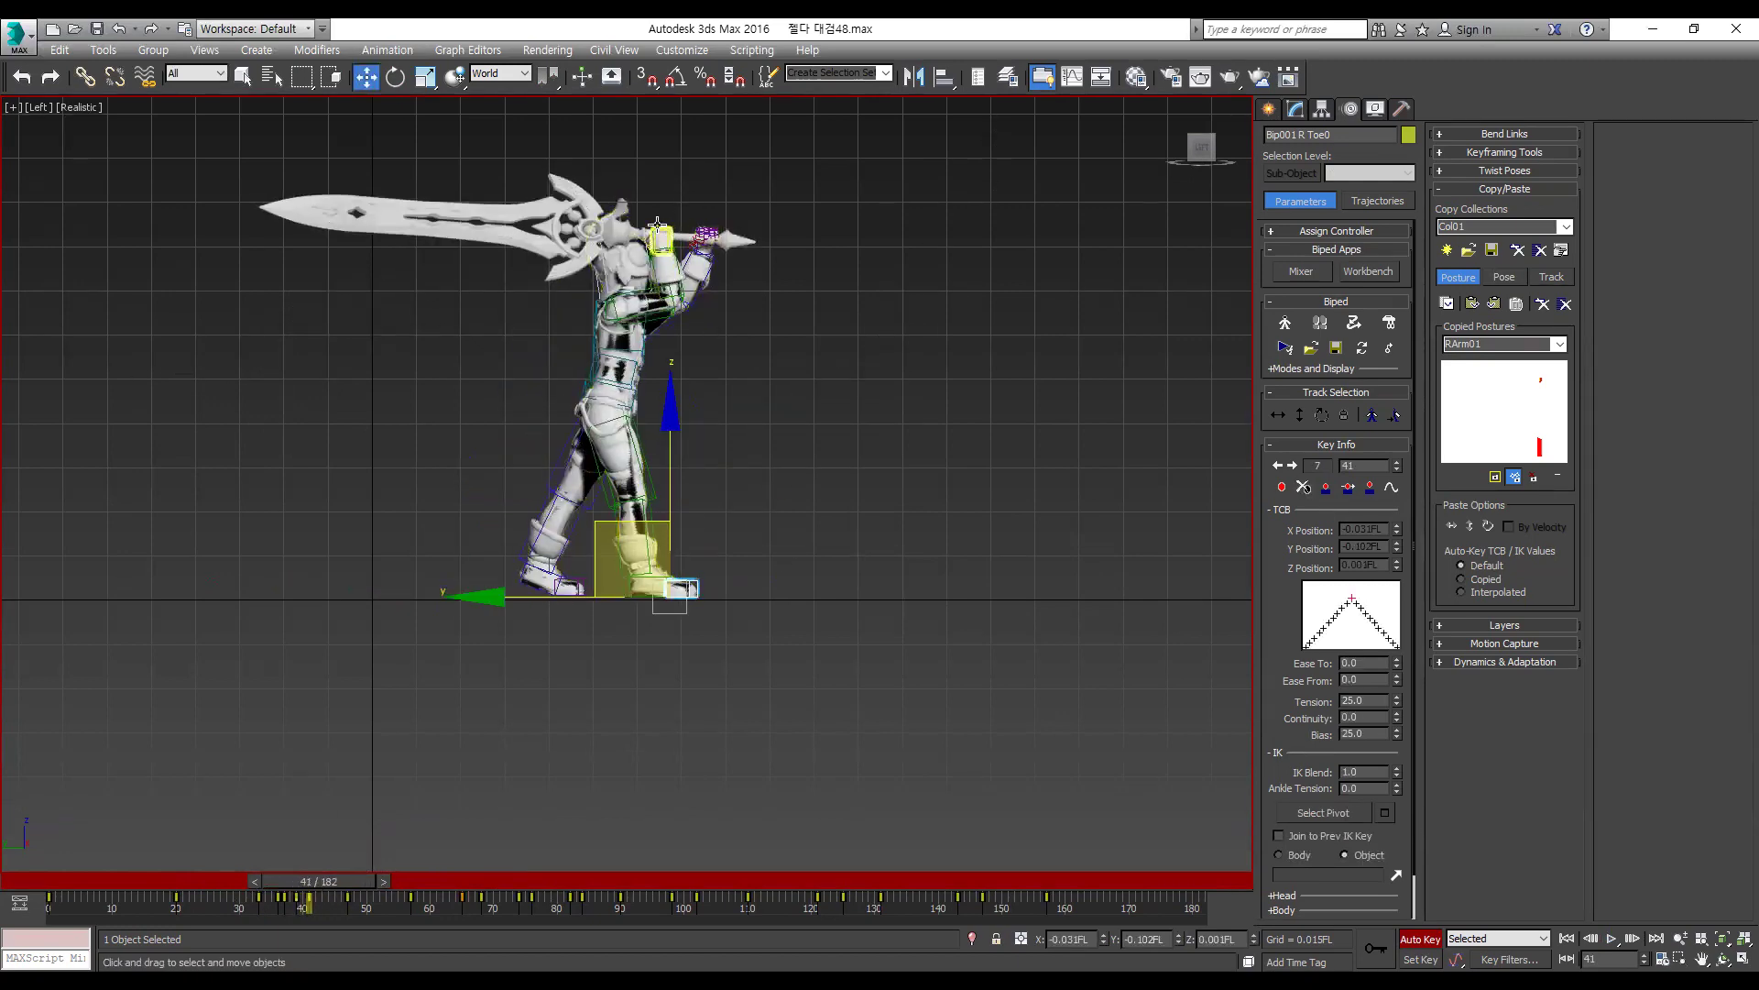
pyautogui.click(657, 225)
pyautogui.press(',')
pyautogui.press(',')
pyautogui.press('.')
pyautogui.press('.')
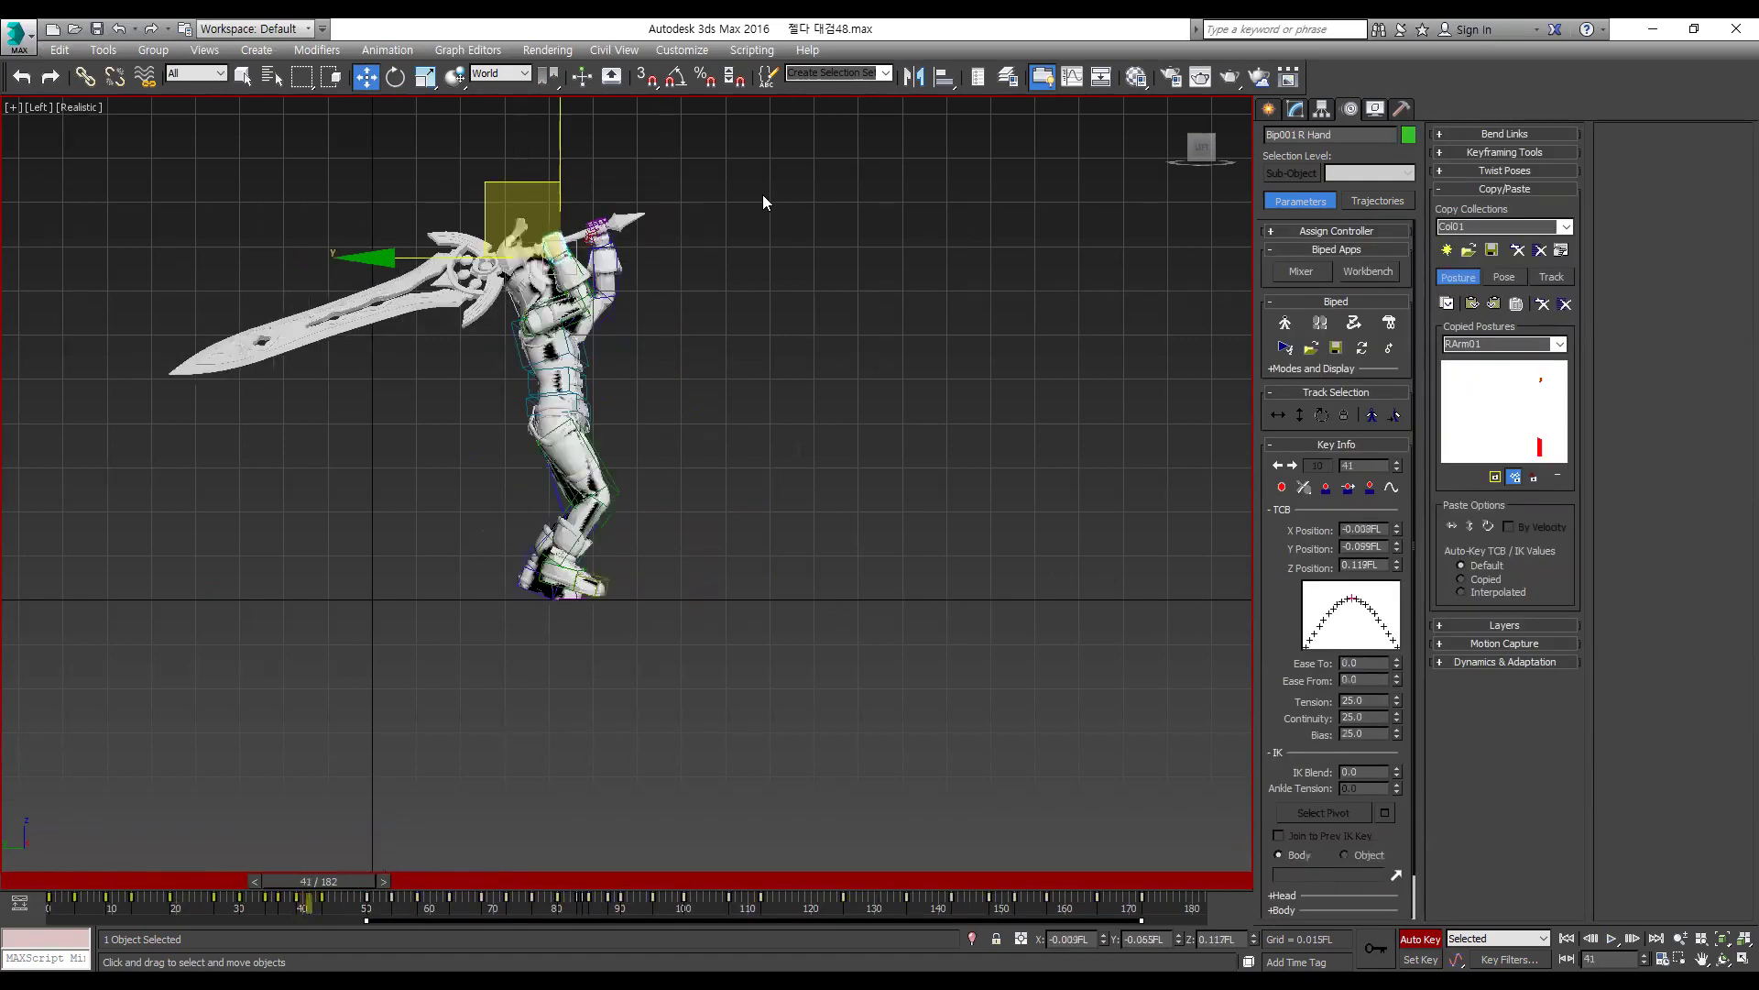
pyautogui.moveTo(642, 173); pyautogui.dragTo(595, 153)
pyautogui.press(',')
pyautogui.press('.')
pyautogui.press('.')
# Step: Move the right hand farther back behind the head at frame 39
pyautogui.press(',')
pyautogui.press(',')
pyautogui.press(',')
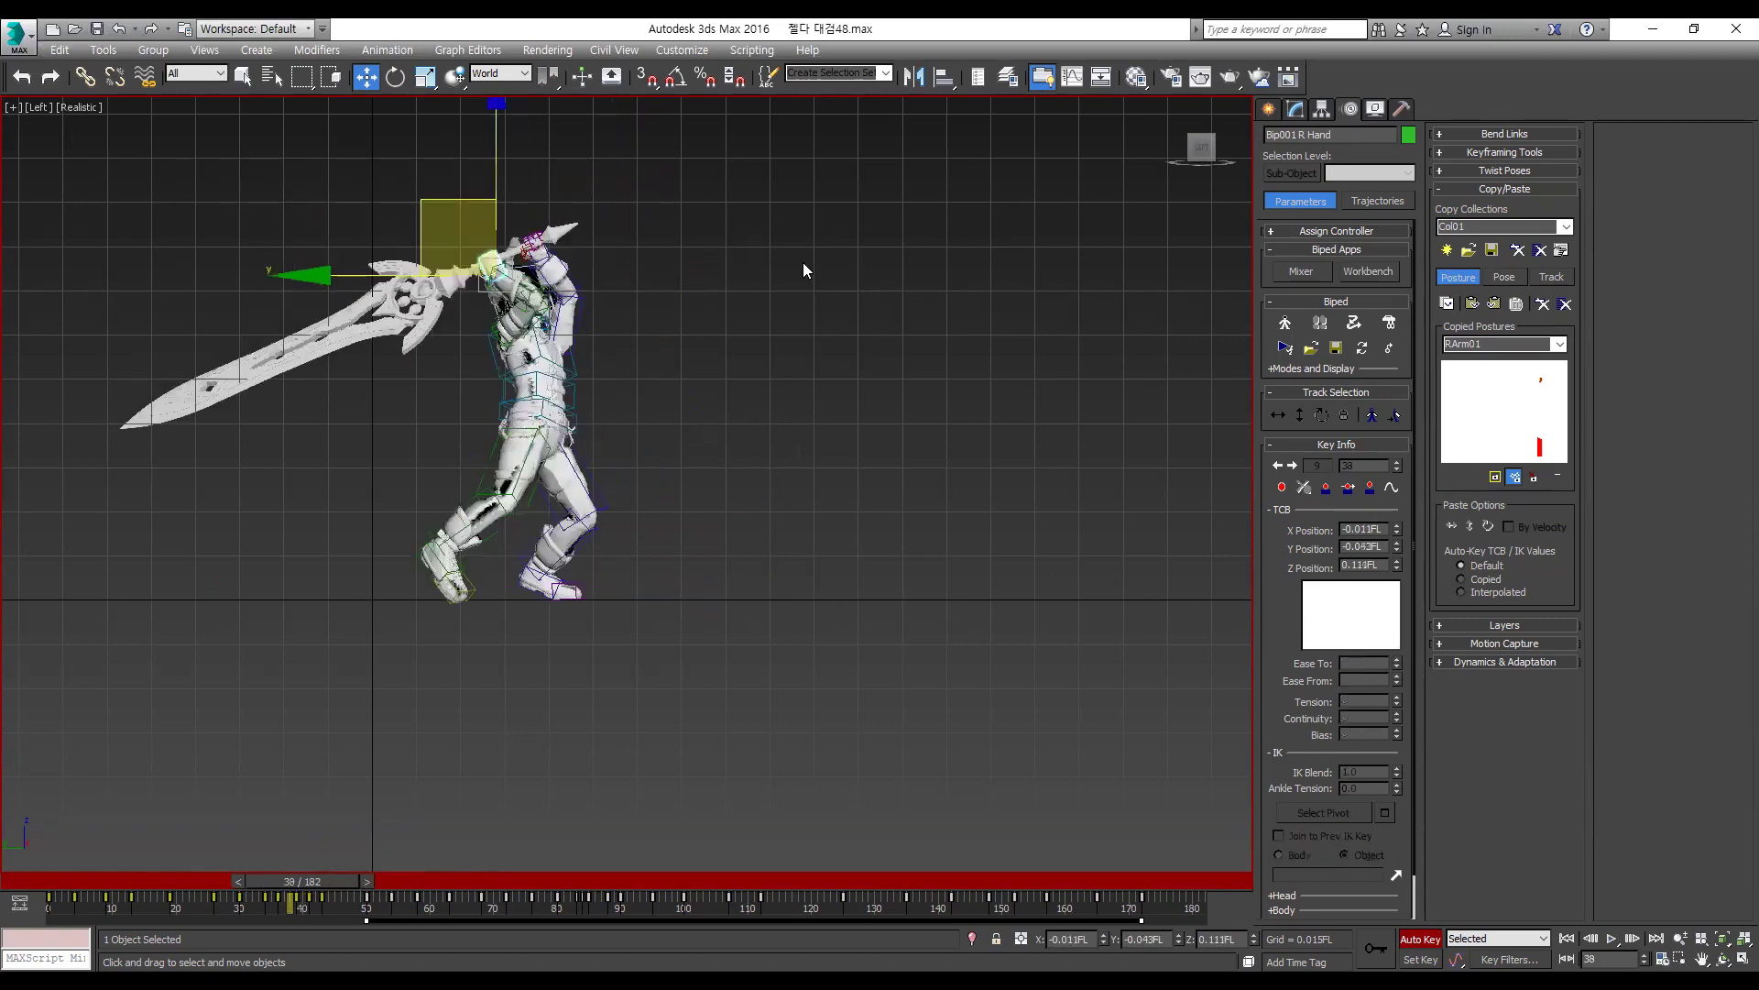
pyautogui.press(',')
pyautogui.press(',')
pyautogui.press(',')
pyautogui.press('.')
pyautogui.press('.')
pyautogui.press('.')
pyautogui.press('.')
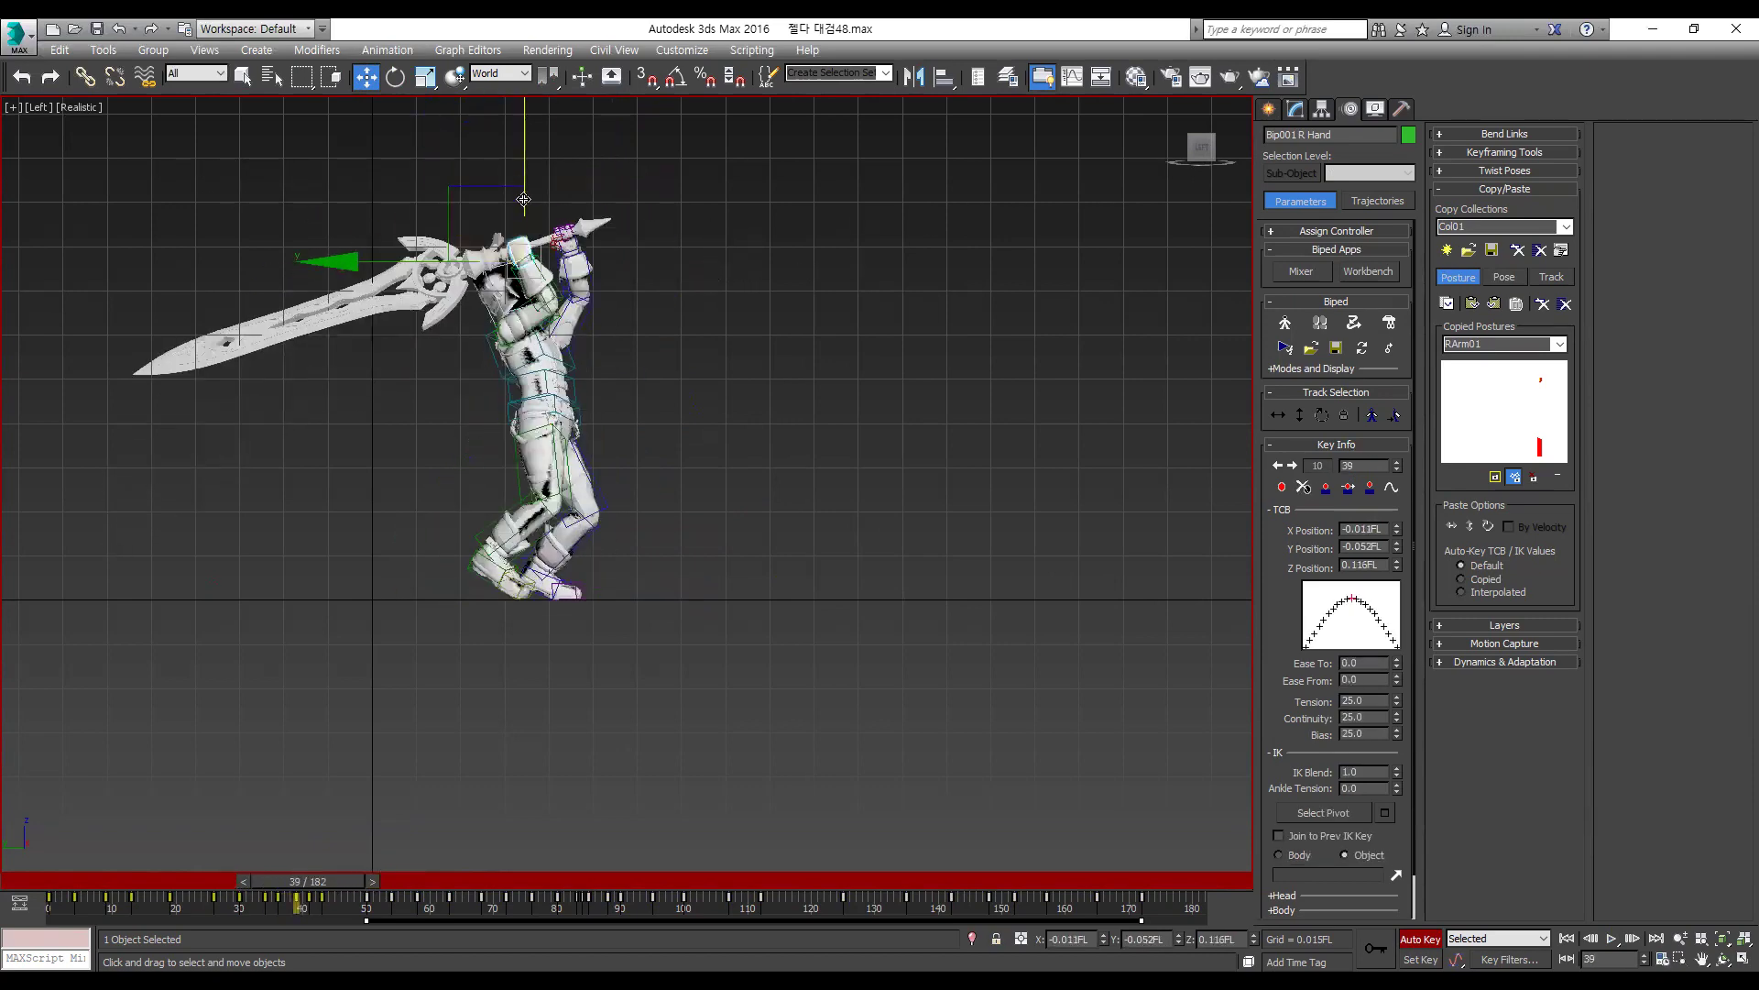
pyautogui.moveTo(521, 189); pyautogui.dragTo(451, 184)
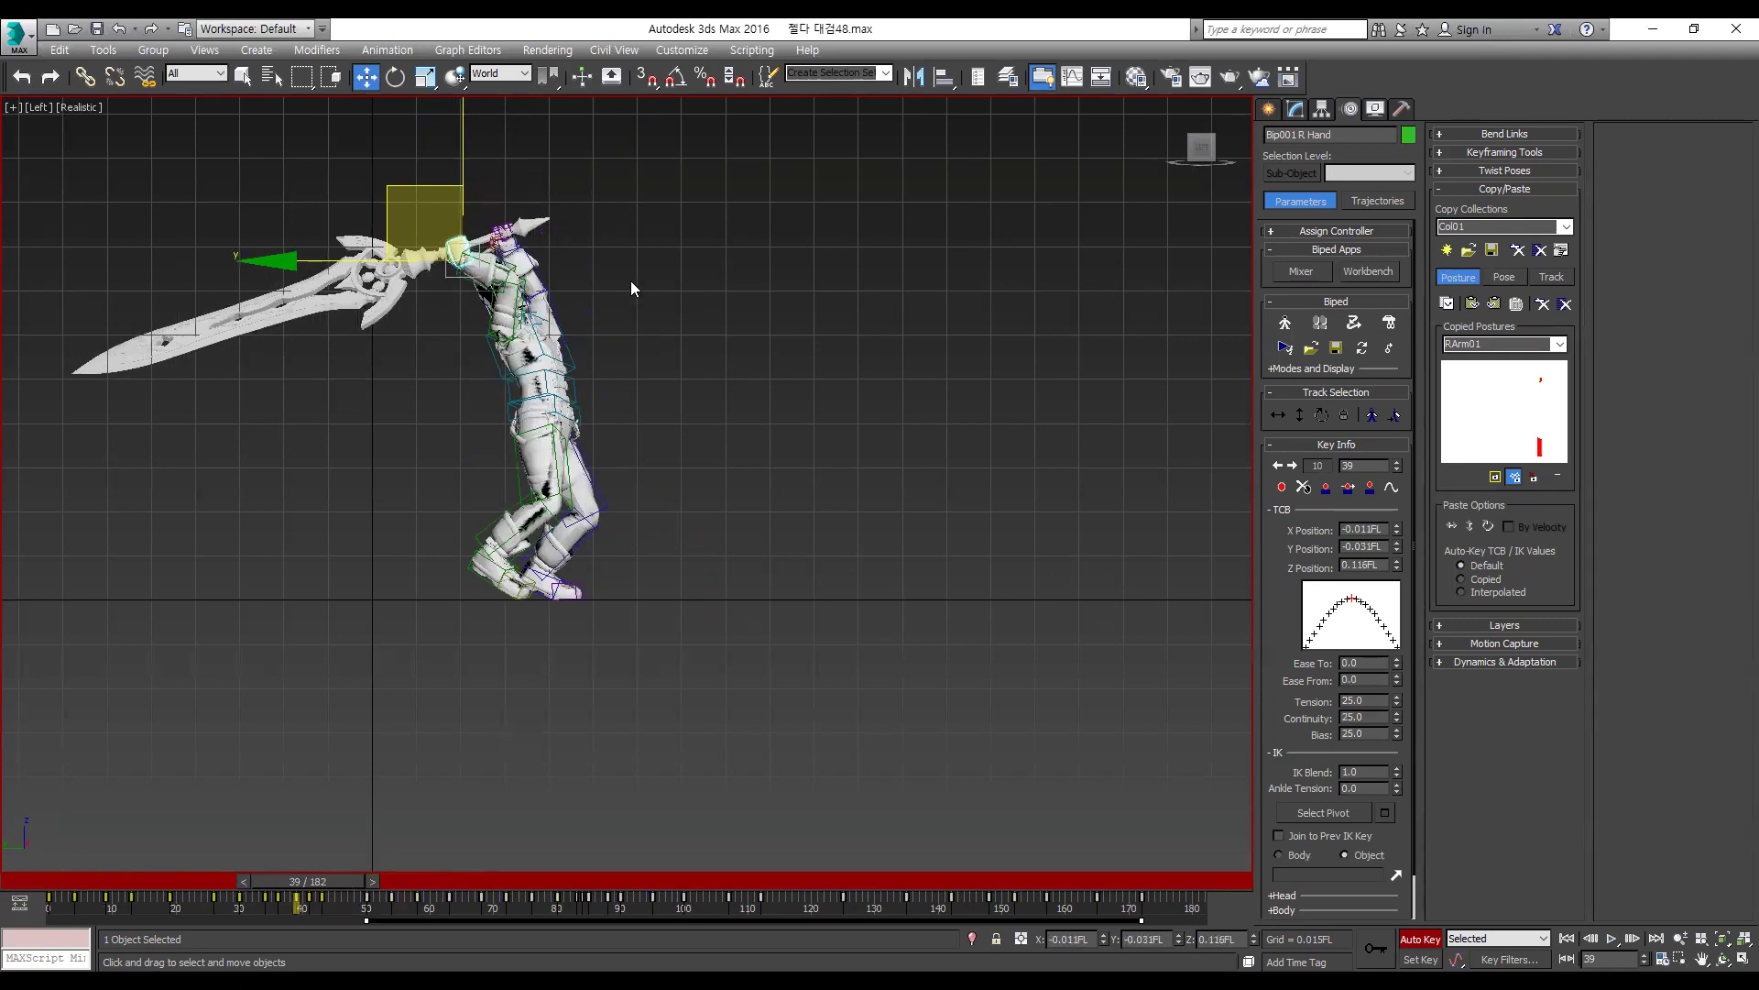
# Step: Rotate the right hand at frame 39 to lower the sword tip behind the body, checking against frame 38
pyautogui.press('e')
pyautogui.press(',')
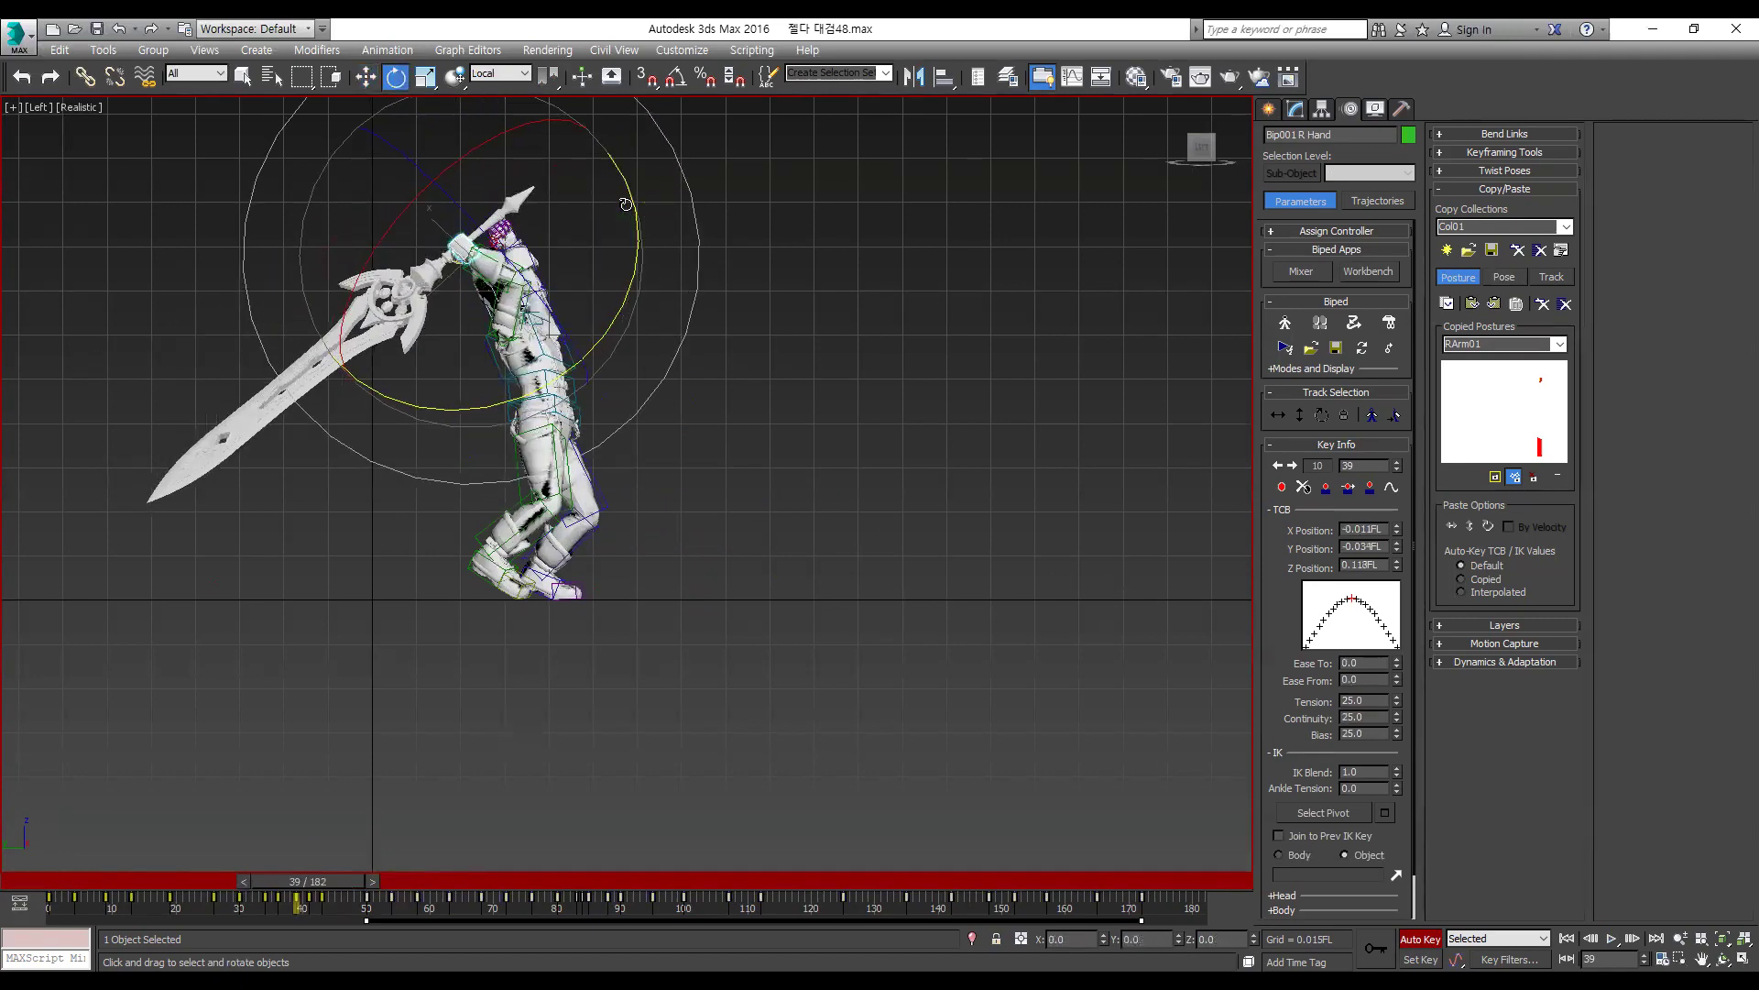
pyautogui.press('.')
pyautogui.press(',')
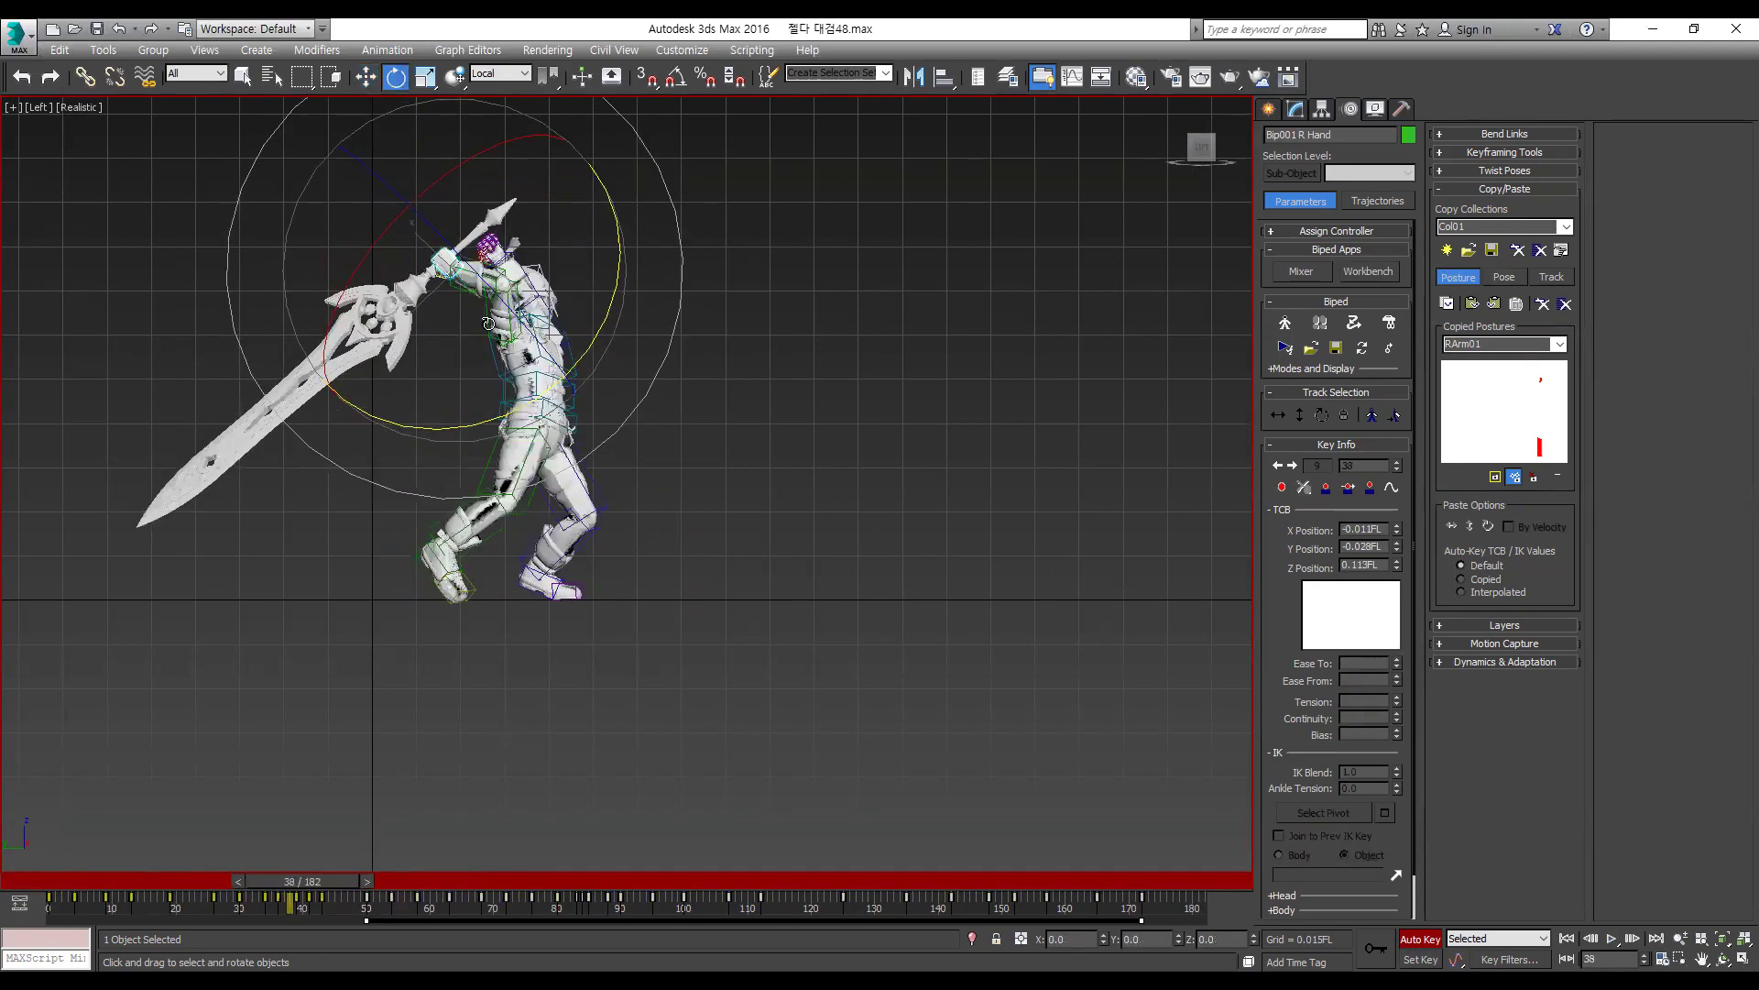
# Step: Compare frames 40 to 42 and move the right hand farther forward at frame 42
pyautogui.press('w')
pyautogui.press('.')
pyautogui.press('.')
pyautogui.press('.')
pyautogui.press('.')
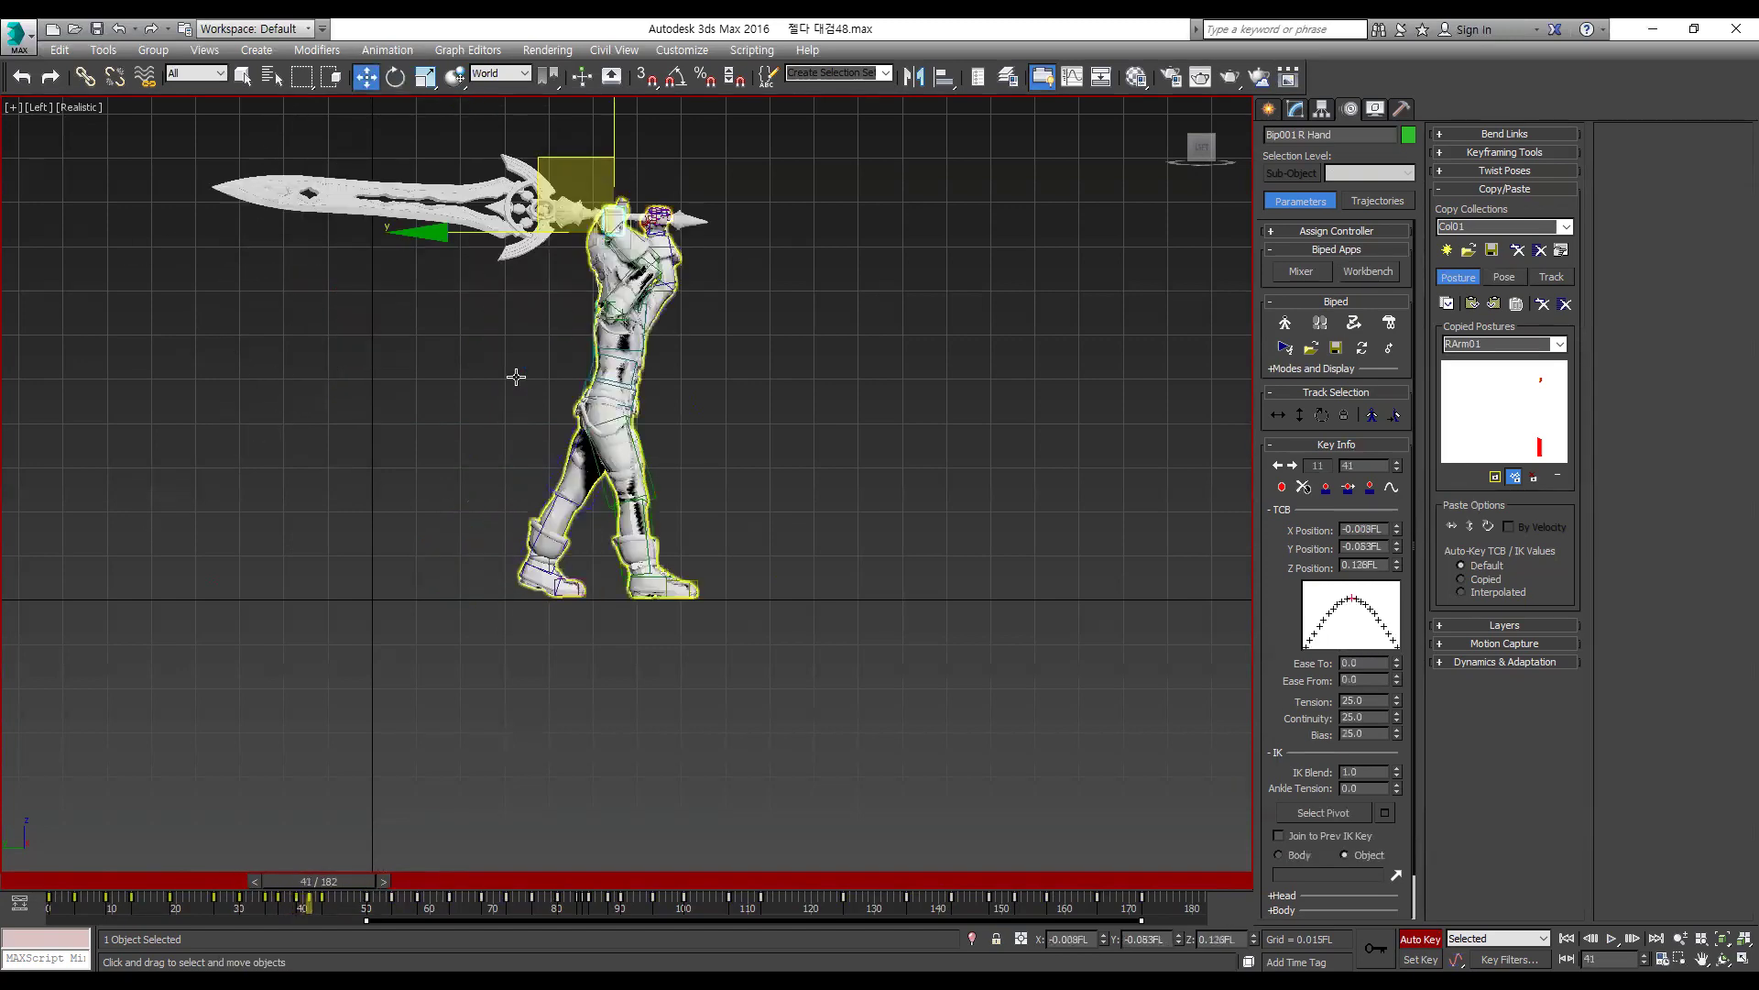
pyautogui.press(',')
pyautogui.press('.')
pyautogui.press('.')
pyautogui.press(',')
pyautogui.moveTo(712, 289); pyautogui.dragTo(794, 262)
# Step: Rotate the right hand at frame 42 so the blade stays raised above the head, and reposition the hand forward and down
pyautogui.press('e')
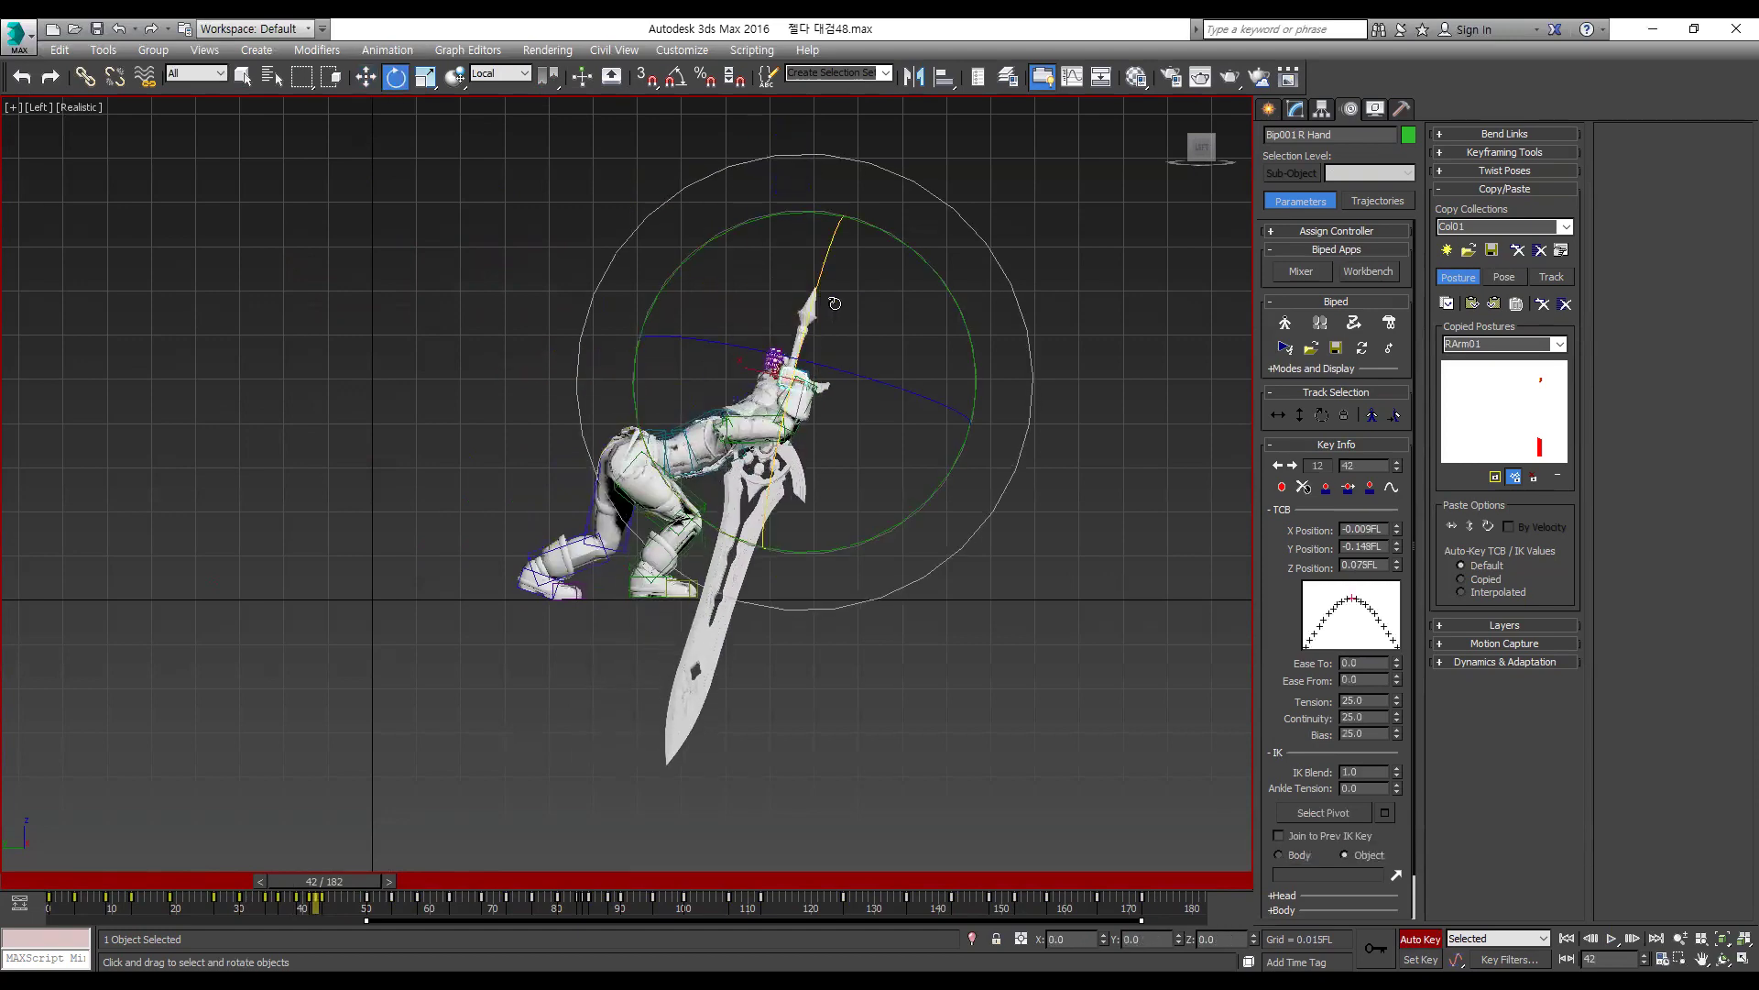
pyautogui.moveTo(959, 299); pyautogui.dragTo(926, 573)
pyautogui.press('w')
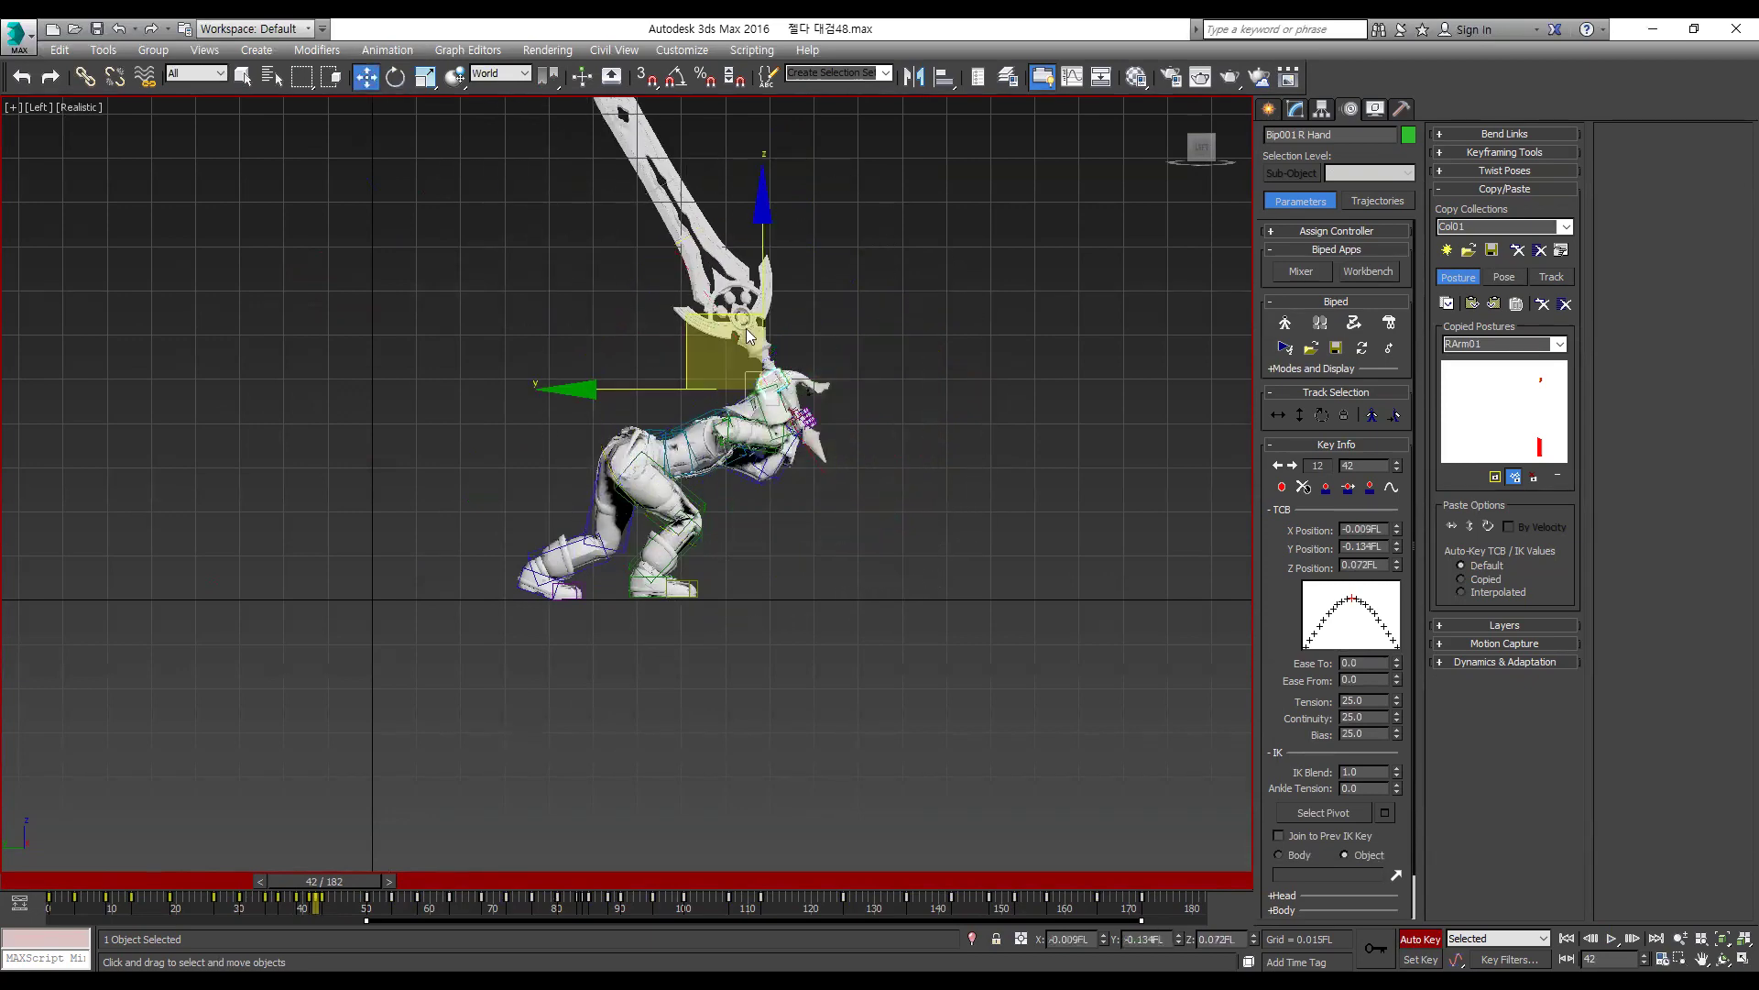
pyautogui.moveTo(733, 313); pyautogui.dragTo(790, 367)
# Step: Rotate the lowest spine bone at frame 42 to raise the torso, and adjust the bend of the spine bone above it
pyautogui.scroll(5, 674, 431)
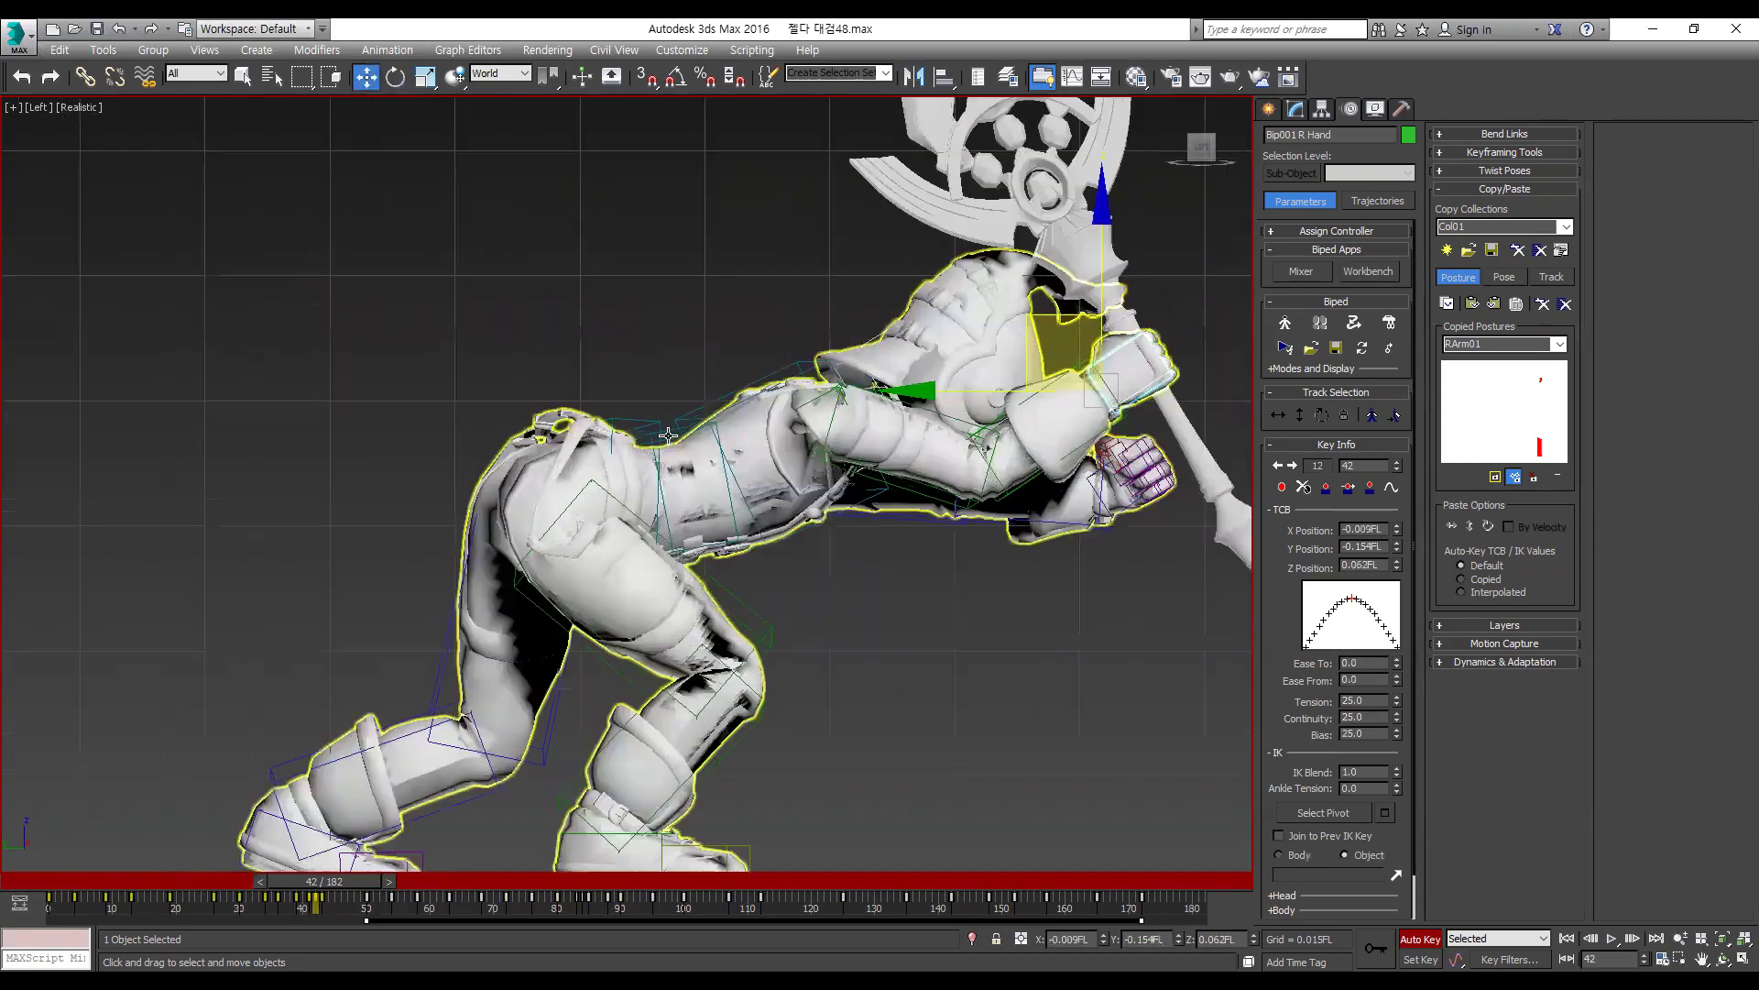
pyautogui.click(732, 403)
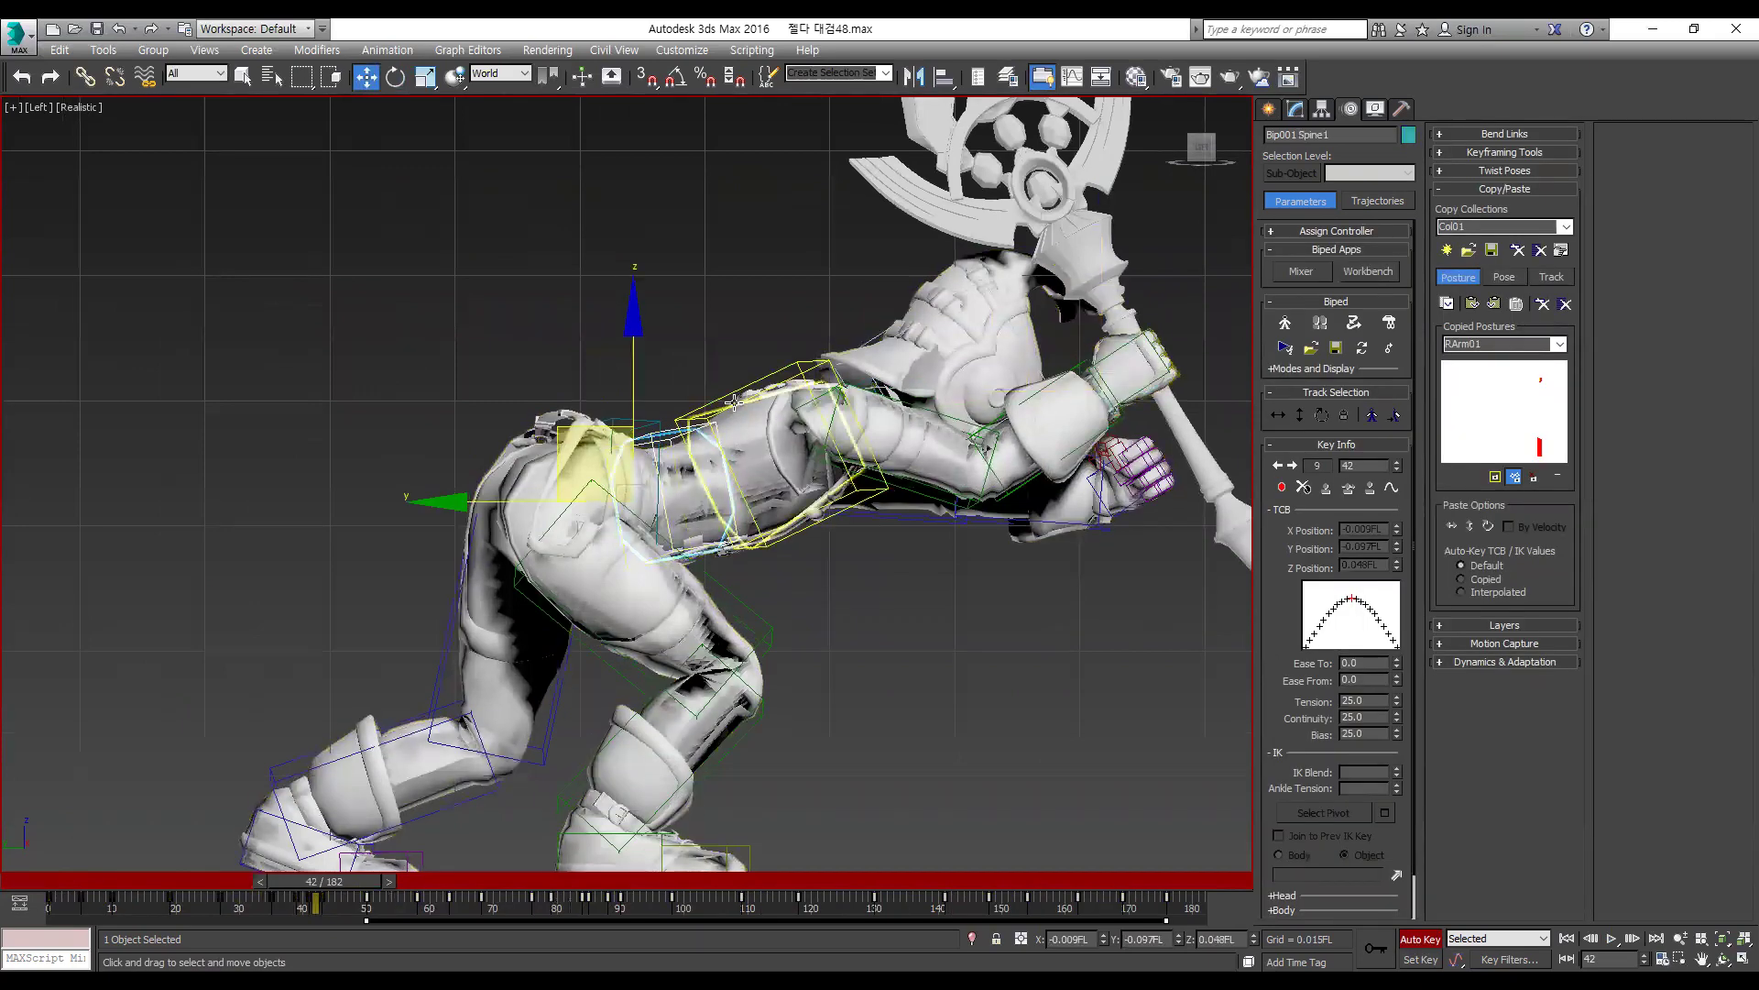
pyautogui.click(1321, 416)
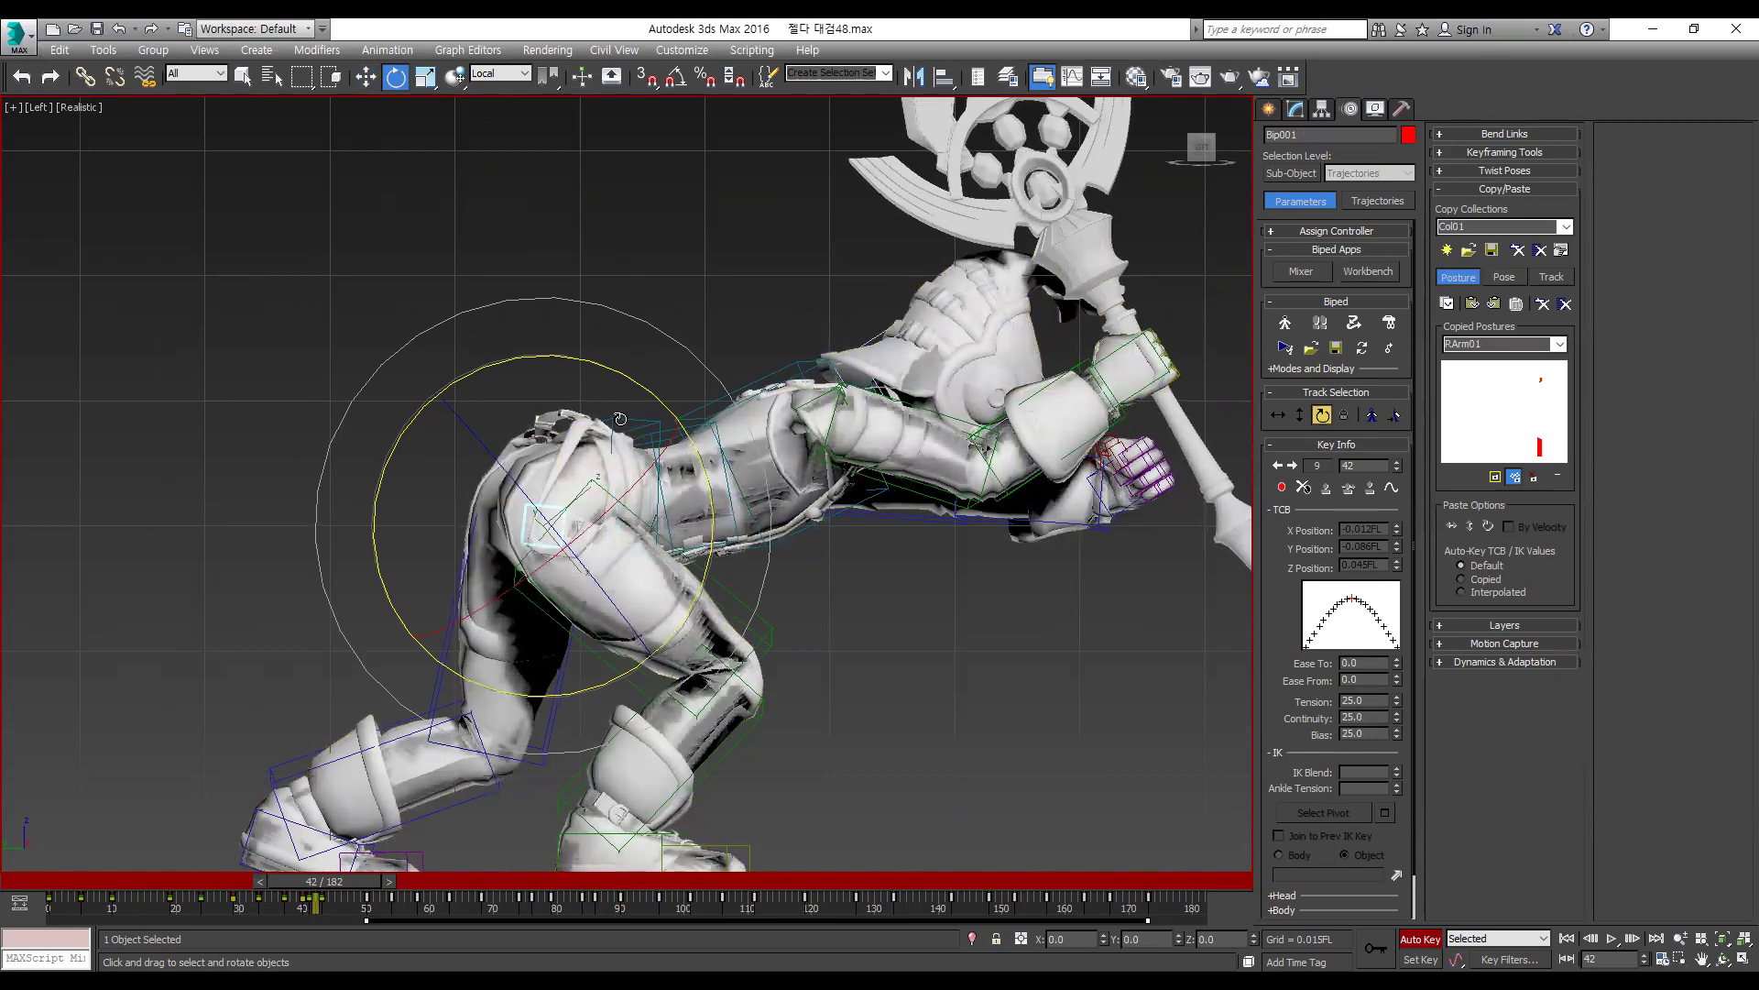
pyautogui.click(637, 423)
pyautogui.moveTo(475, 359); pyautogui.dragTo(601, 384)
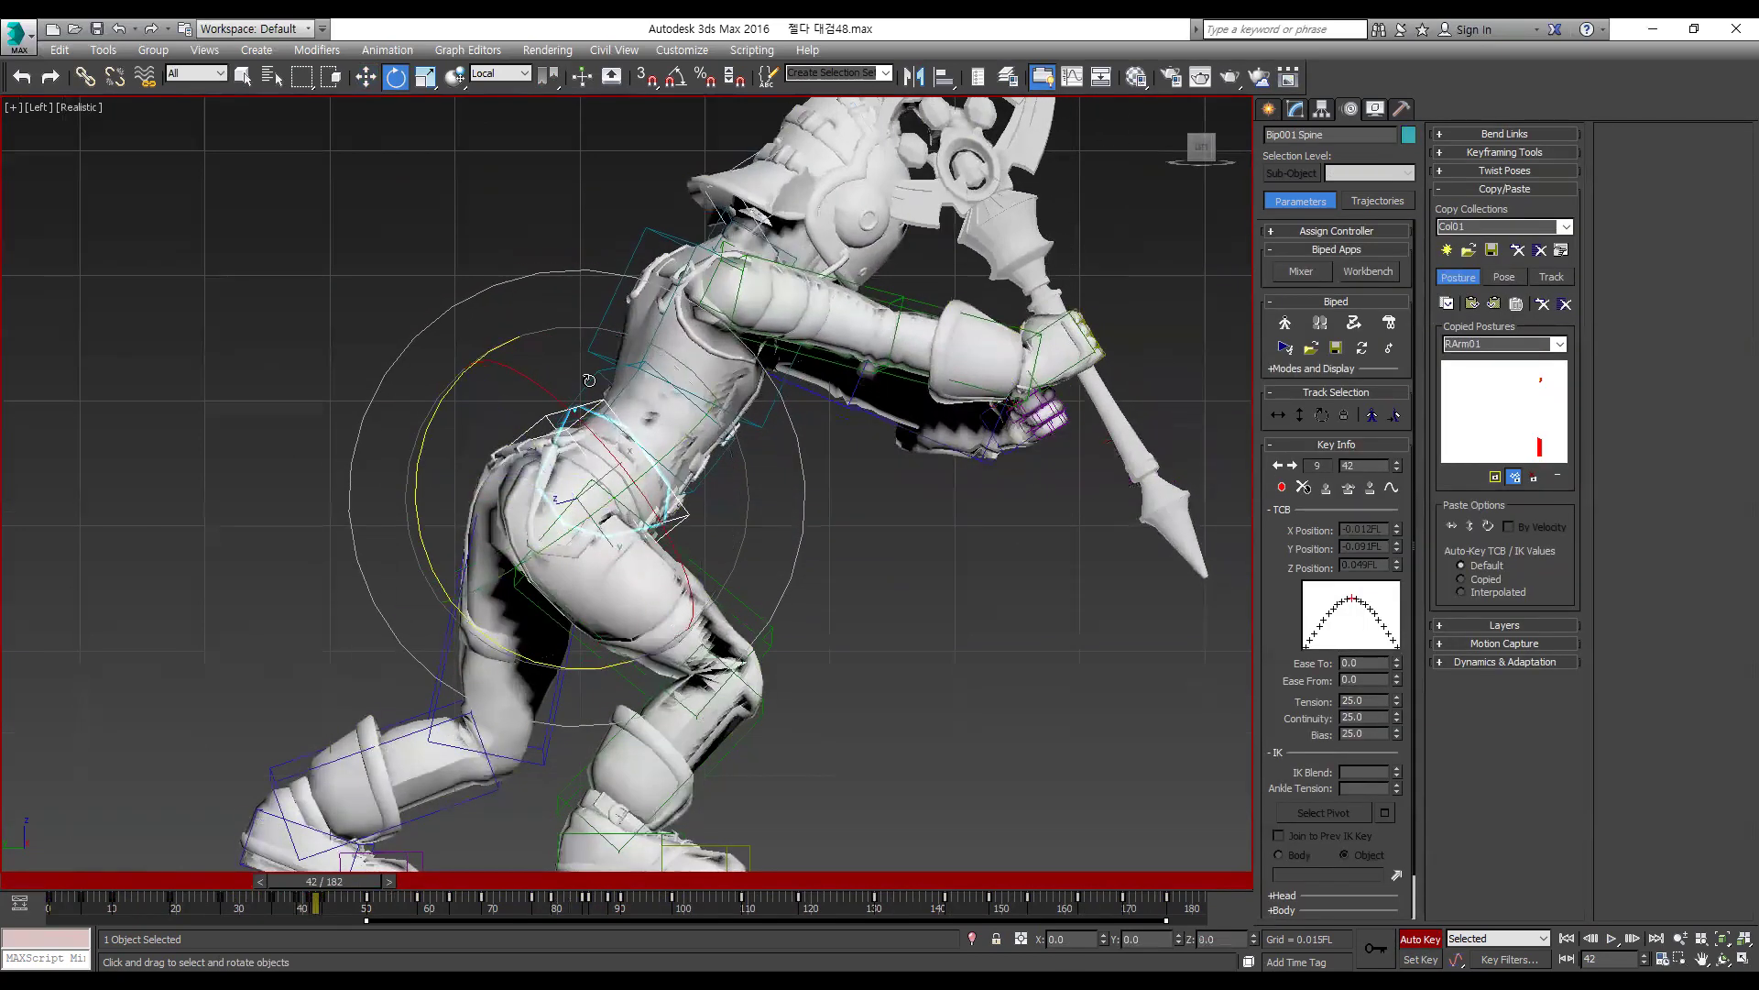
pyautogui.click(643, 383)
pyautogui.moveTo(763, 381); pyautogui.dragTo(777, 409)
# Step: Step back and forth through frames 40 to 43 to compare the spine's bend during the downward swing
pyautogui.press(',')
pyautogui.press(',')
pyautogui.press('.')
pyautogui.press('.')
pyautogui.scroll(-3, 921, 486)
pyautogui.press(',')
pyautogui.press('.')
pyautogui.press('.')
pyautogui.press('.')
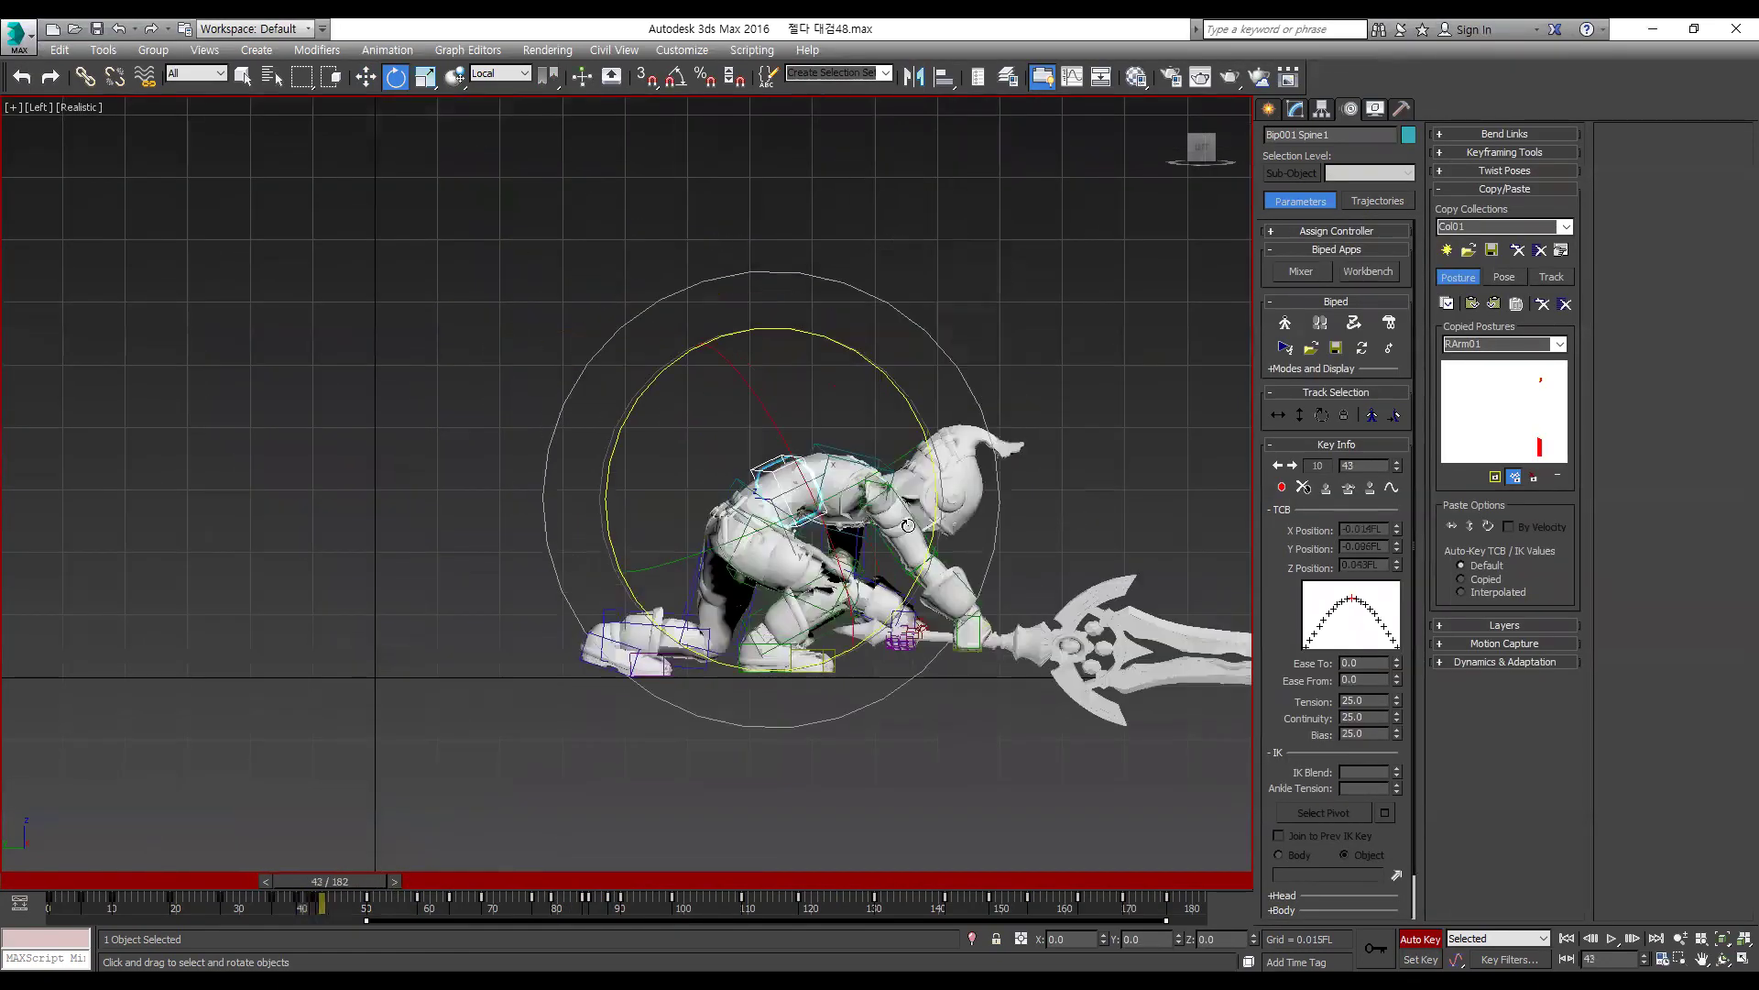
# Step: Rotate the upper spine backward at frame 43 to straighten the arched torso
pyautogui.press(',')
pyautogui.click(873, 465)
pyautogui.click(924, 443)
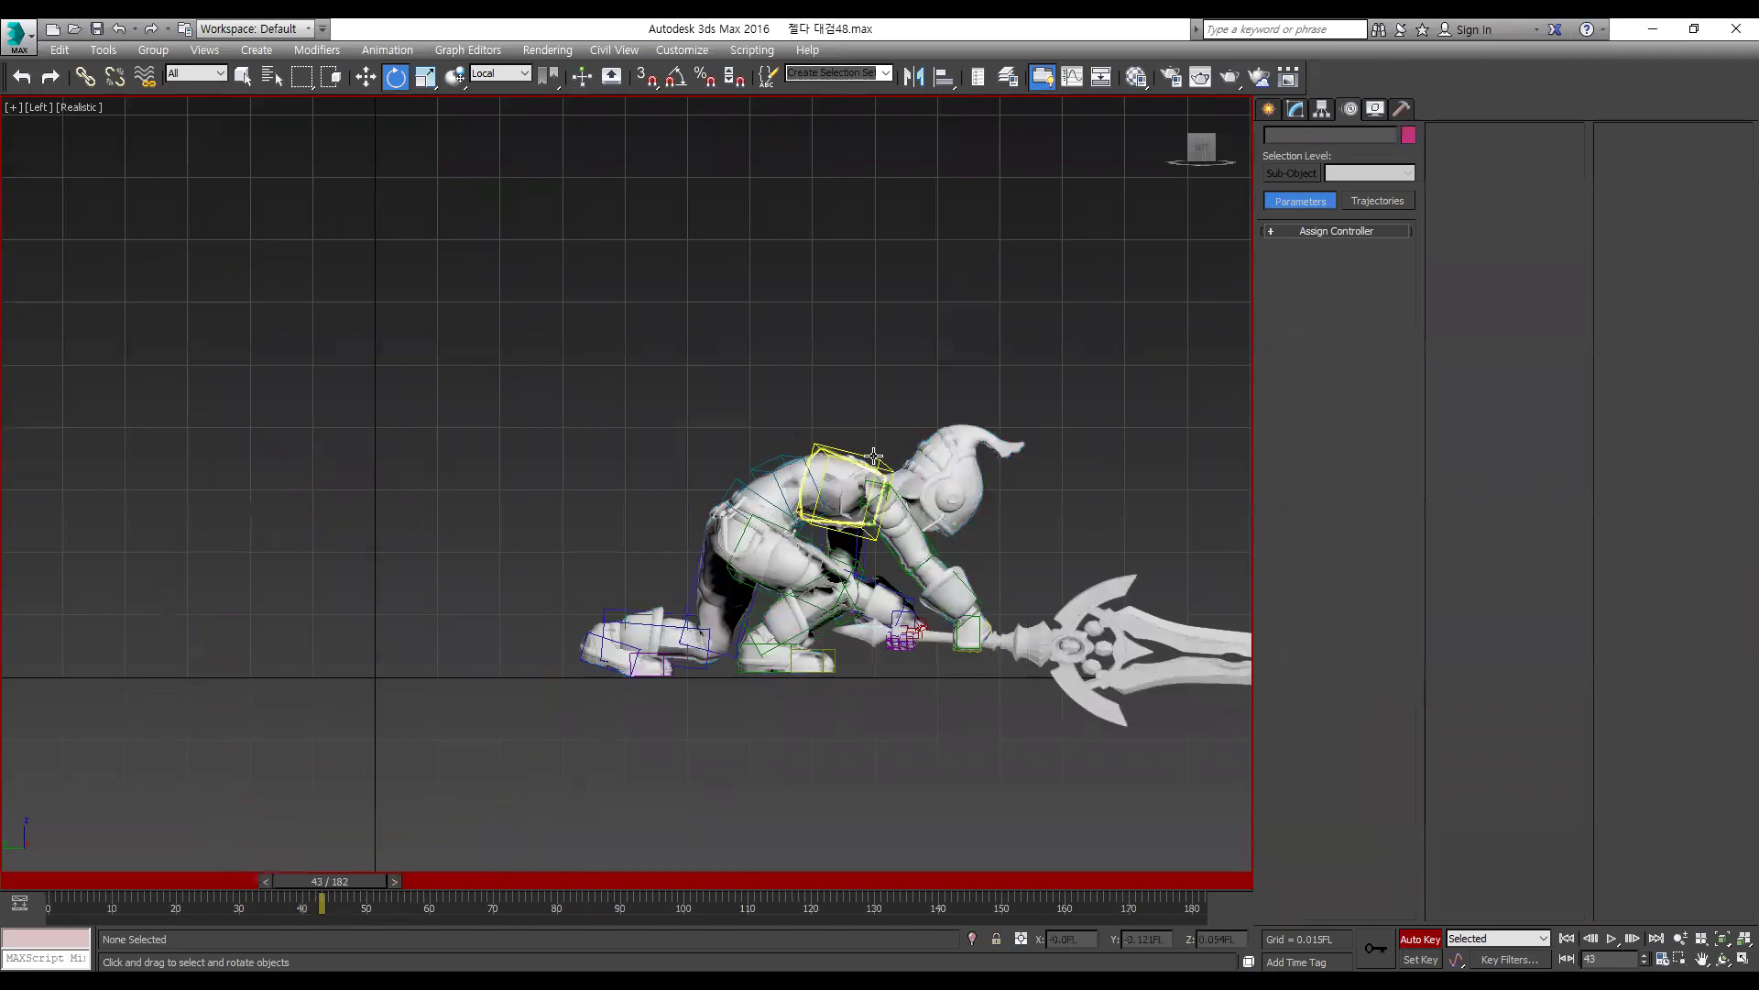
pyautogui.click(959, 471)
pyautogui.moveTo(974, 472); pyautogui.dragTo(962, 403)
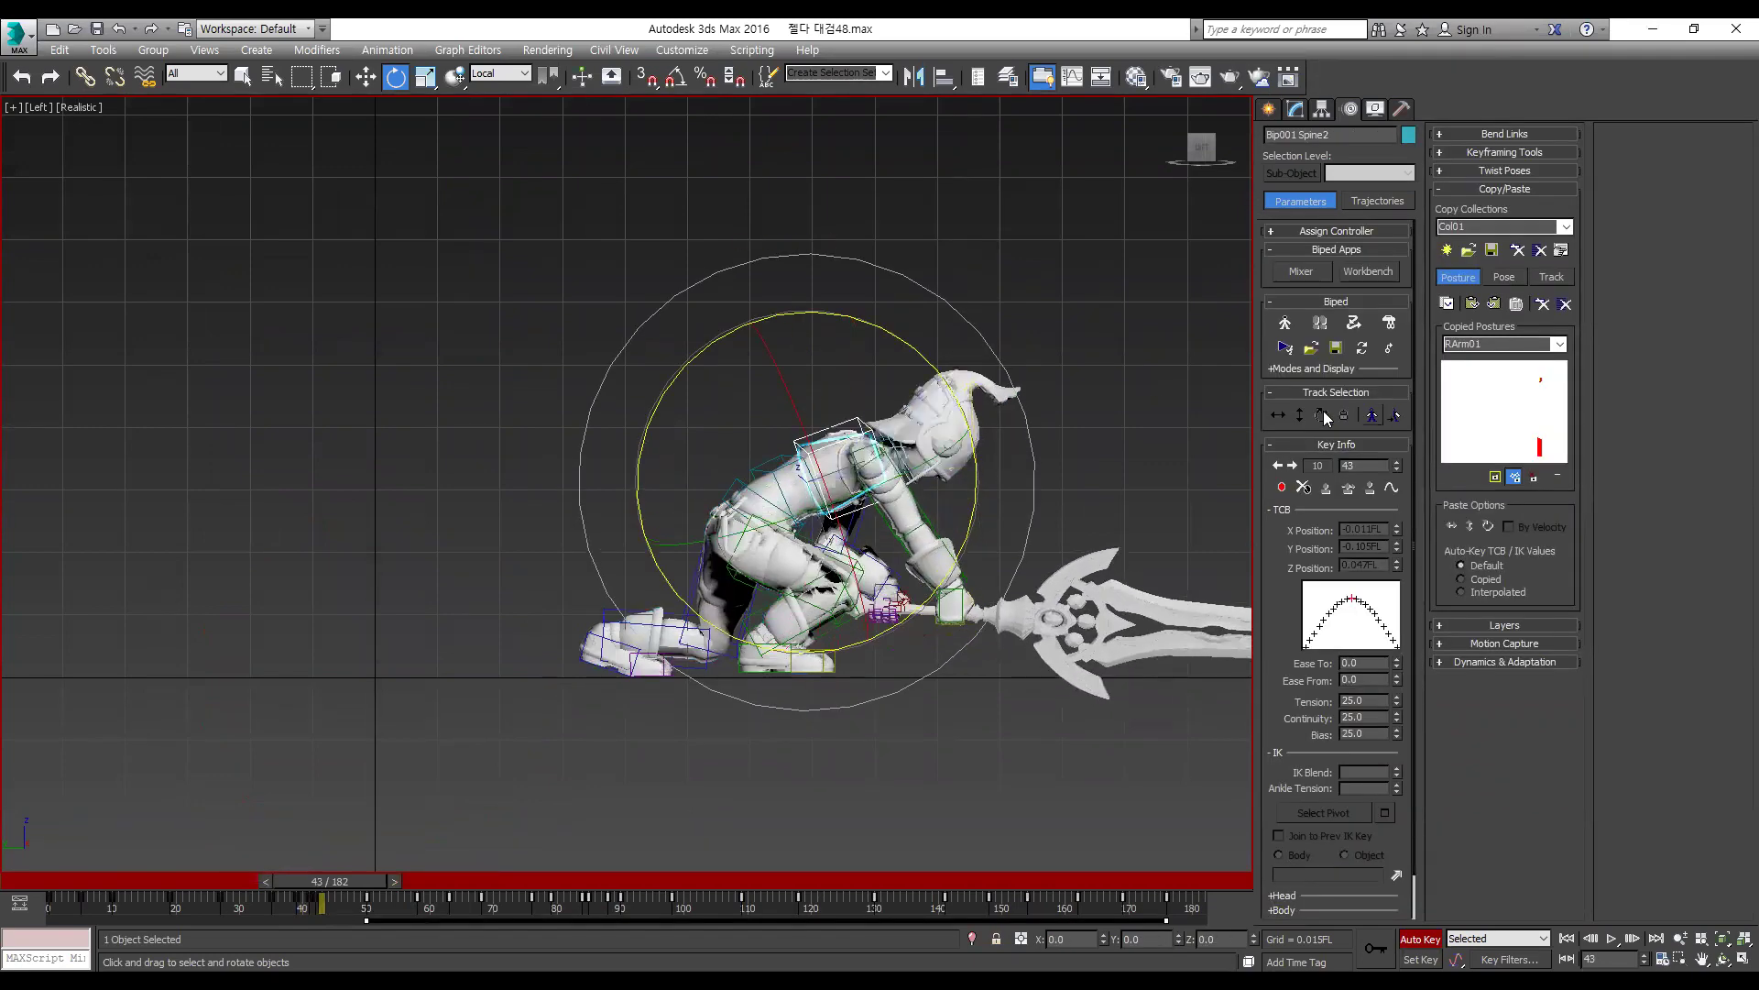
# Step: Rotate the whole body forward at frame 43 and move it backward and up
pyautogui.click(1322, 416)
pyautogui.press(',')
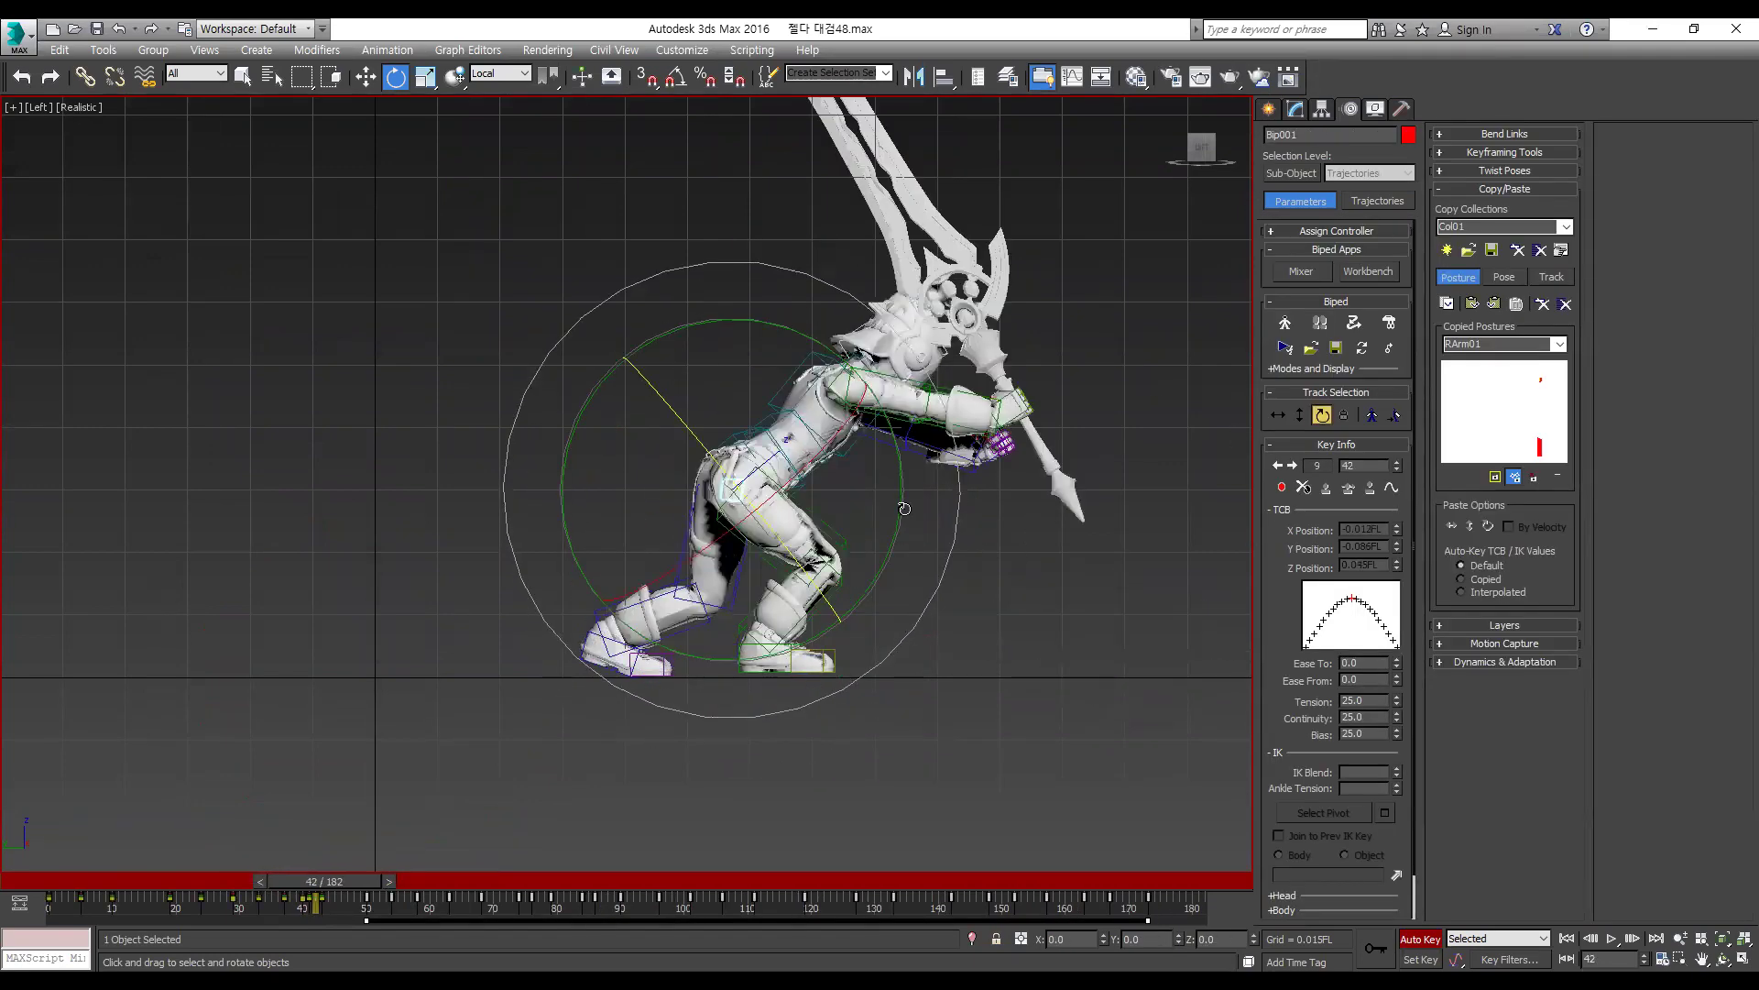
pyautogui.press('.')
pyautogui.moveTo(900, 470); pyautogui.dragTo(922, 534)
pyautogui.press('w')
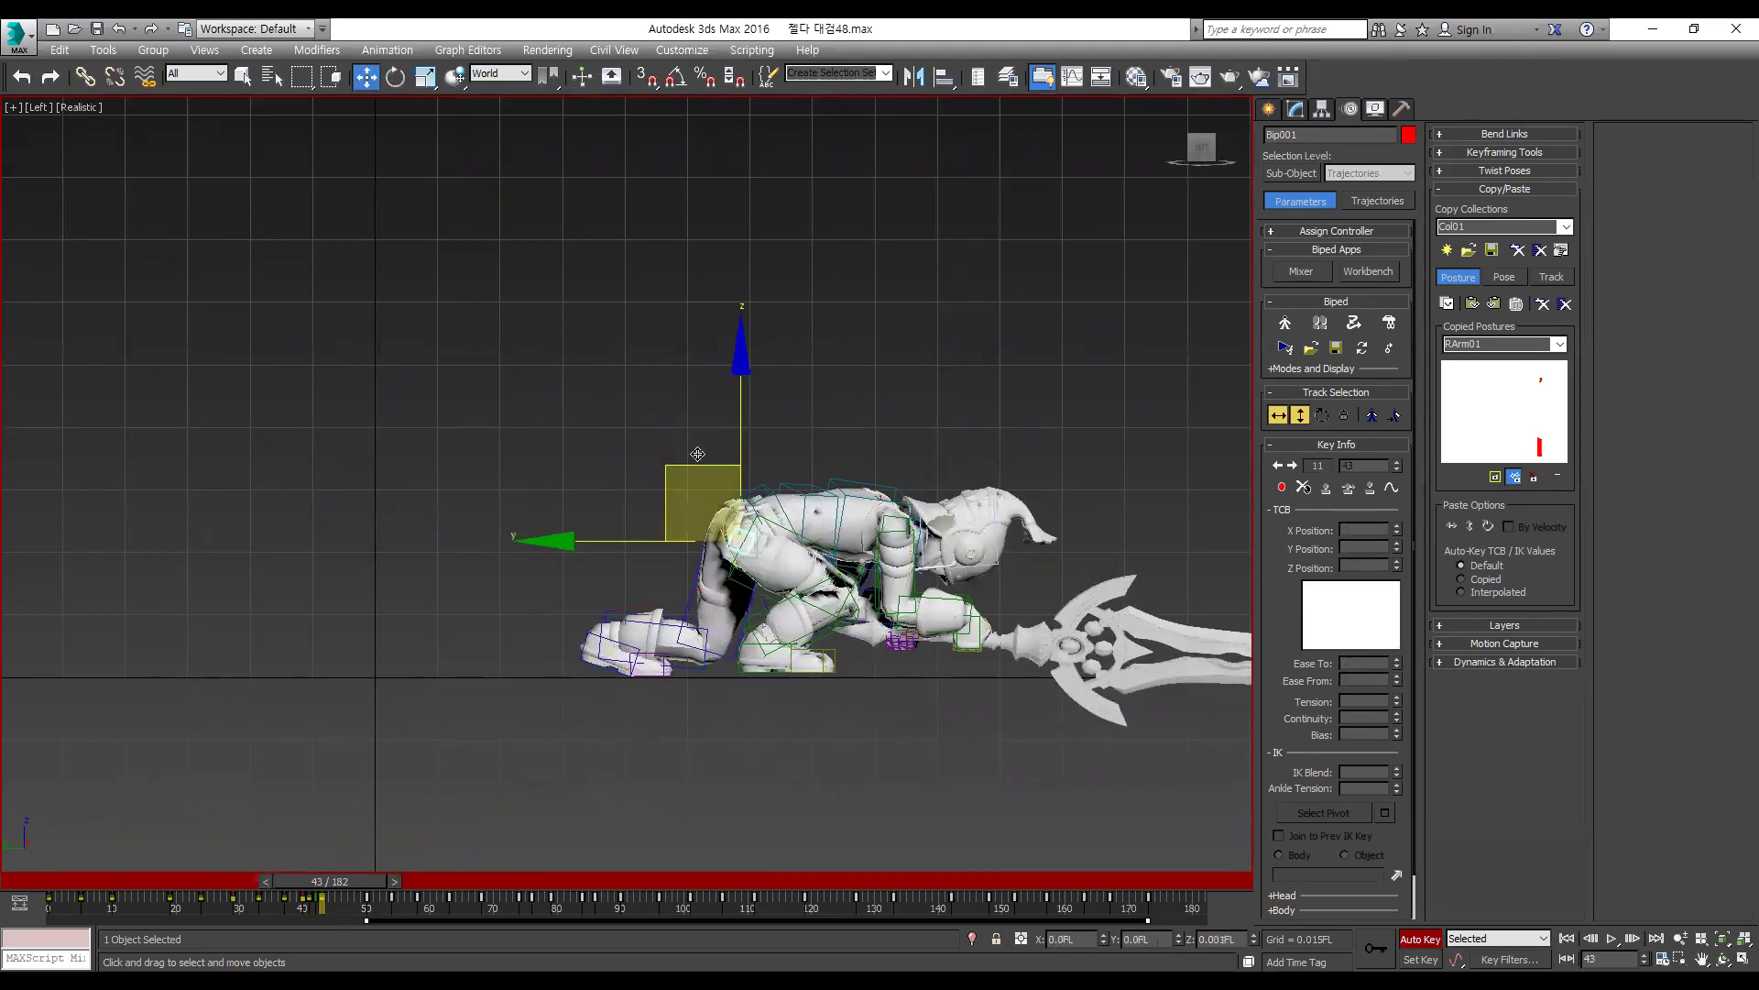
pyautogui.moveTo(698, 453); pyautogui.dragTo(663, 425)
# Step: Step through frames 41 to 51 to check how the body settles into the crouch
pyautogui.press(',')
pyautogui.press(',')
pyautogui.press('.')
pyautogui.press('.')
pyautogui.press('.')
pyautogui.press('.')
pyautogui.press('.')
pyautogui.press('.')
pyautogui.press('.')
pyautogui.press('.')
pyautogui.press('.')
pyautogui.press('.')
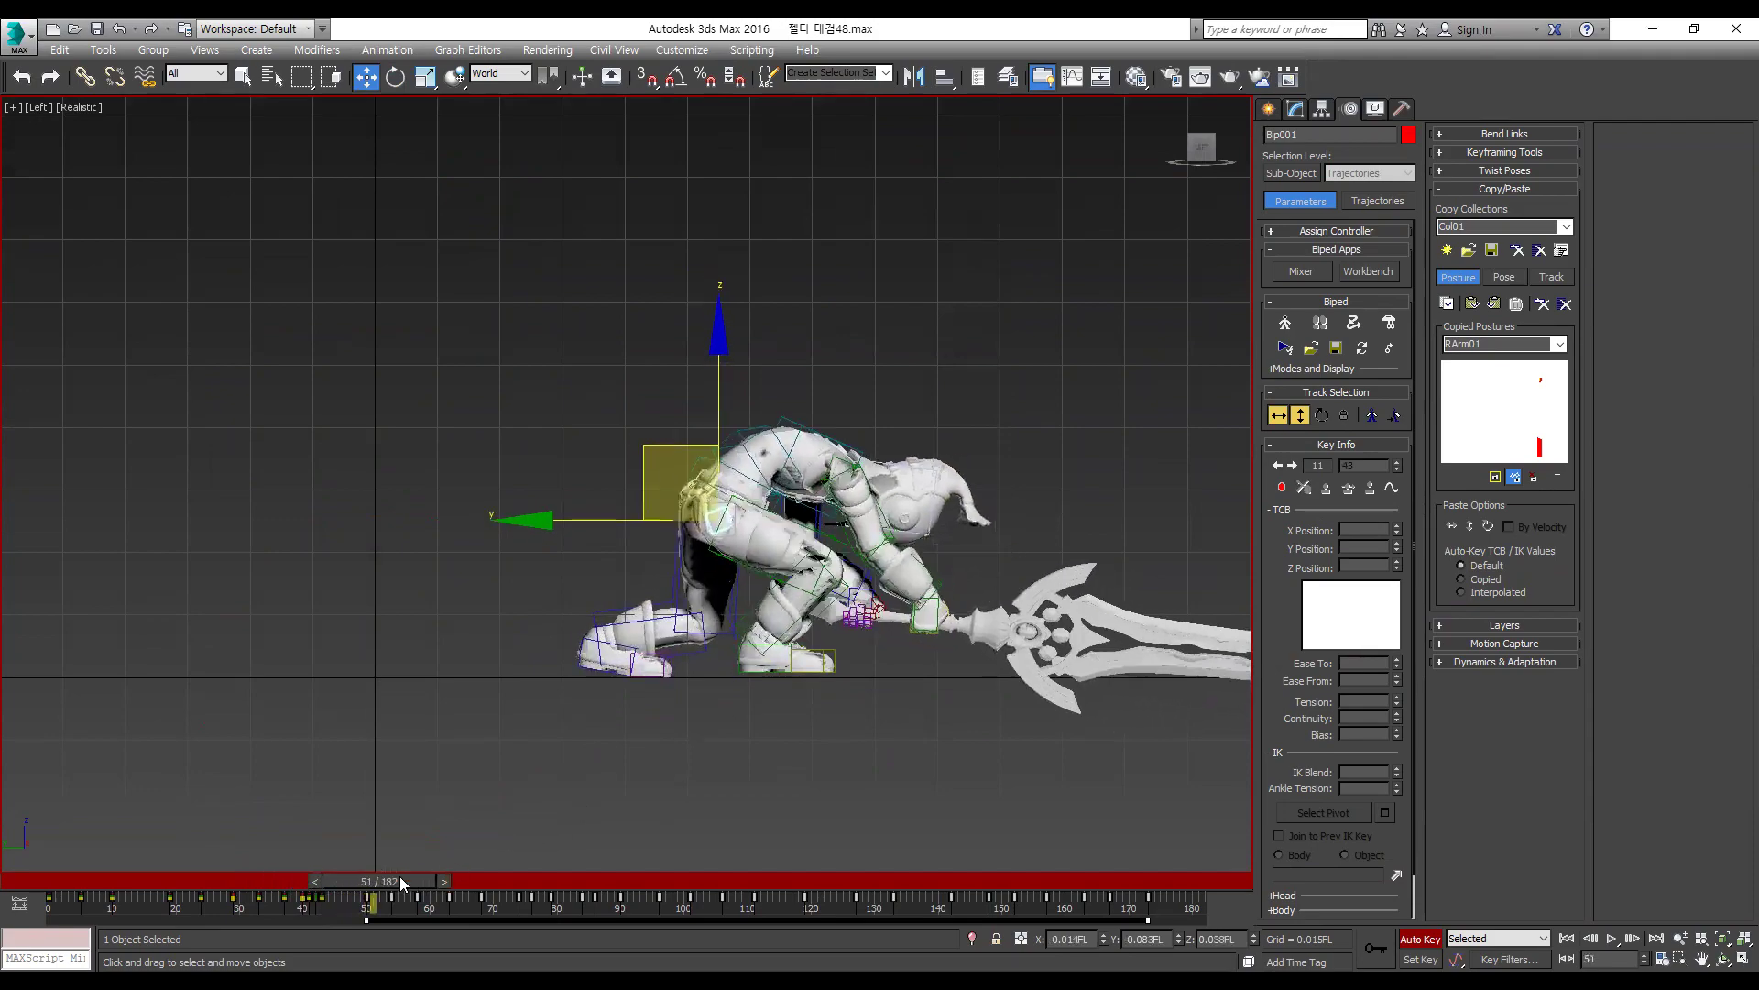
# Step: Replay the greatsword swing several times from around frame 35 to check its flow into the crouch
pyautogui.press('/')
pyautogui.click(269, 883)
pyautogui.press('/')
pyautogui.click(270, 883)
pyautogui.press('/')
pyautogui.click(269, 883)
pyautogui.press('/')
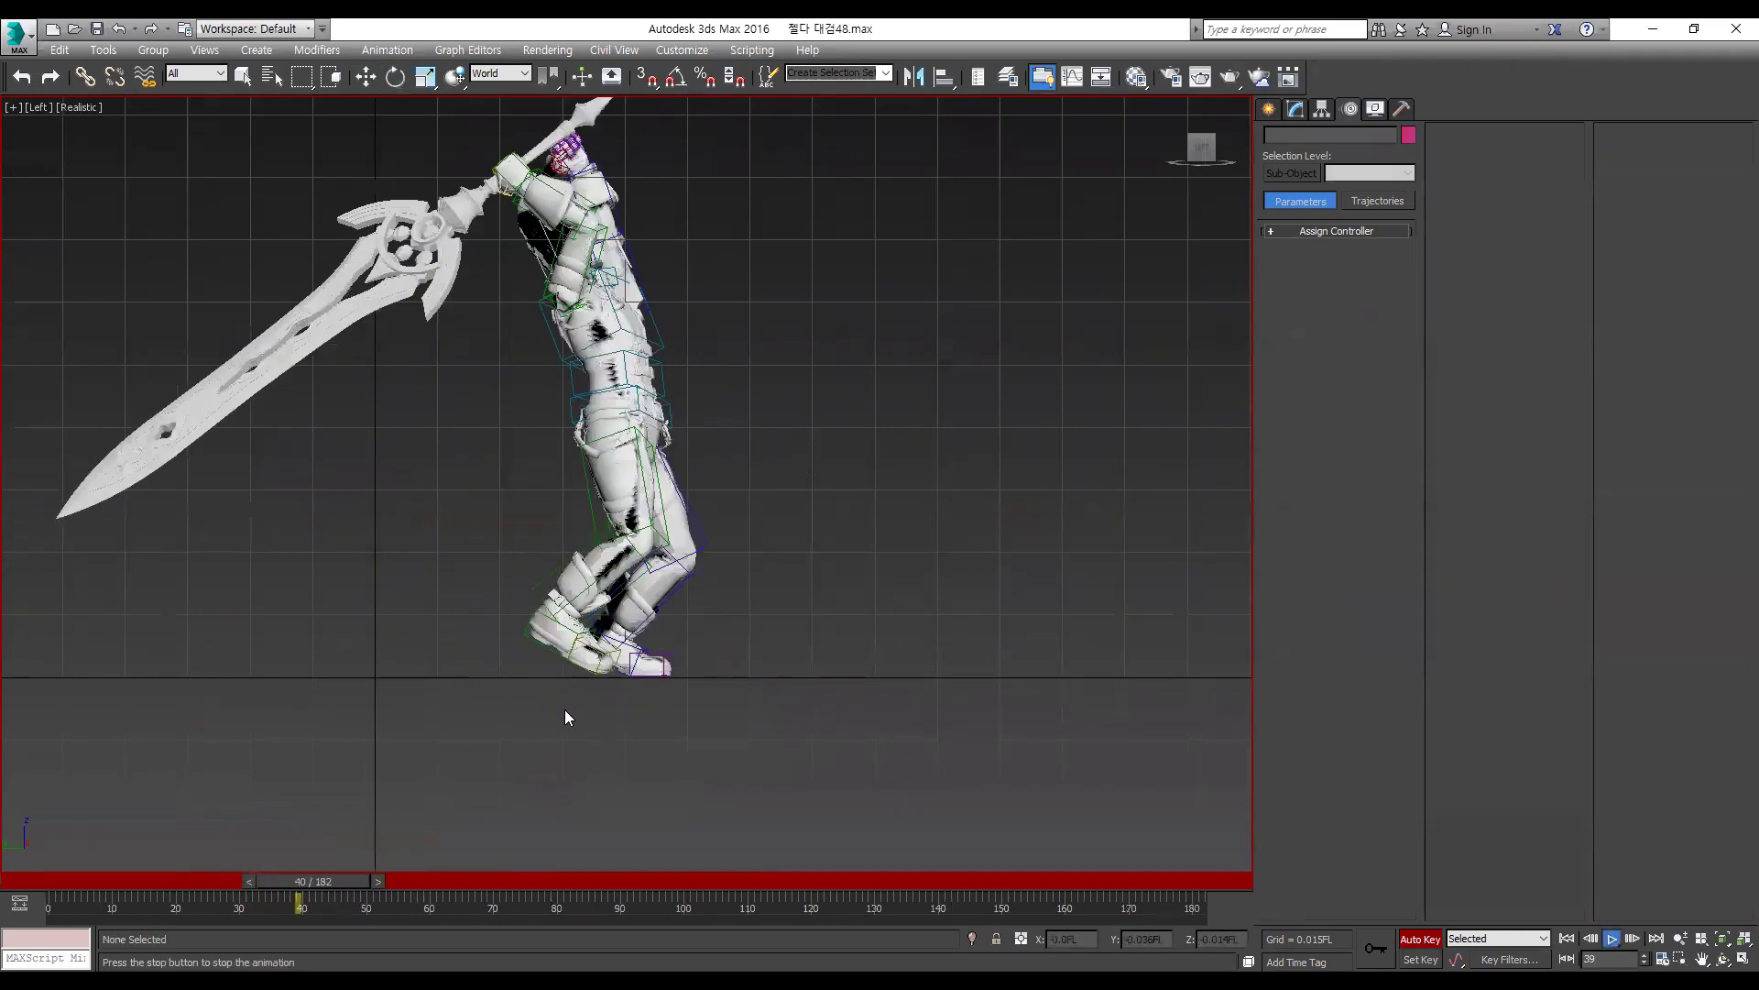
pyautogui.press('/')
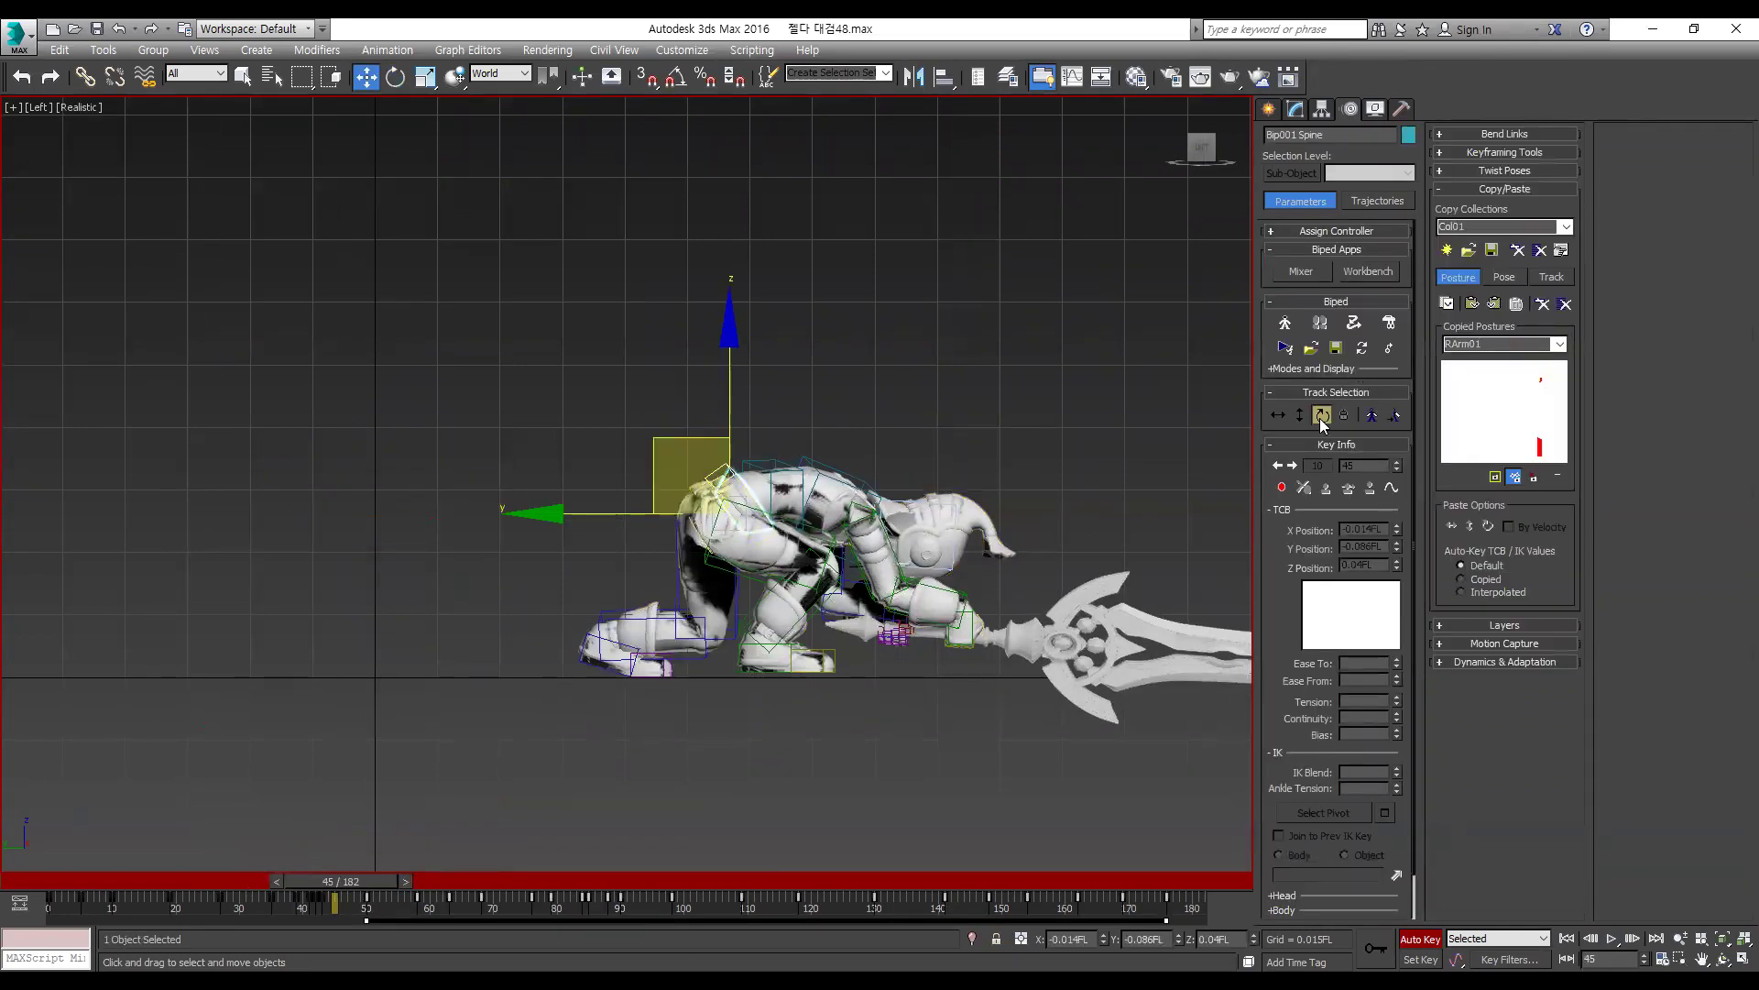
# Step: Try to rotate the lower spine at frame 45
pyautogui.click(1321, 417)
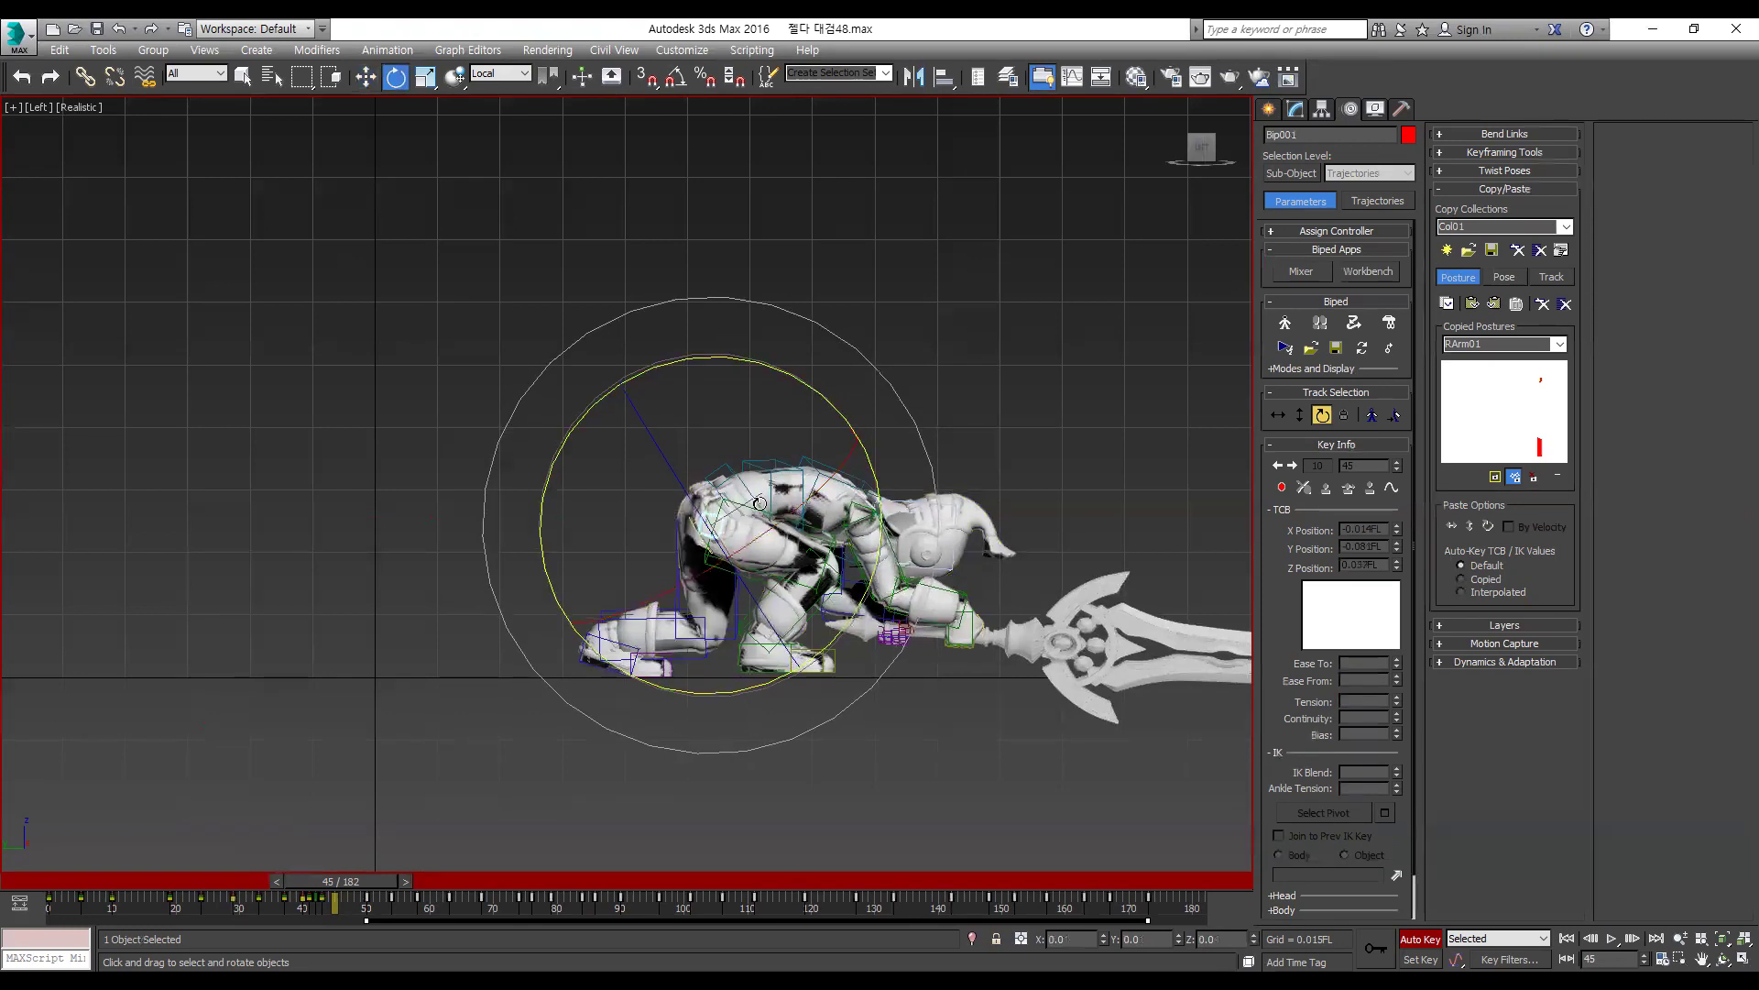
pyautogui.click(731, 465)
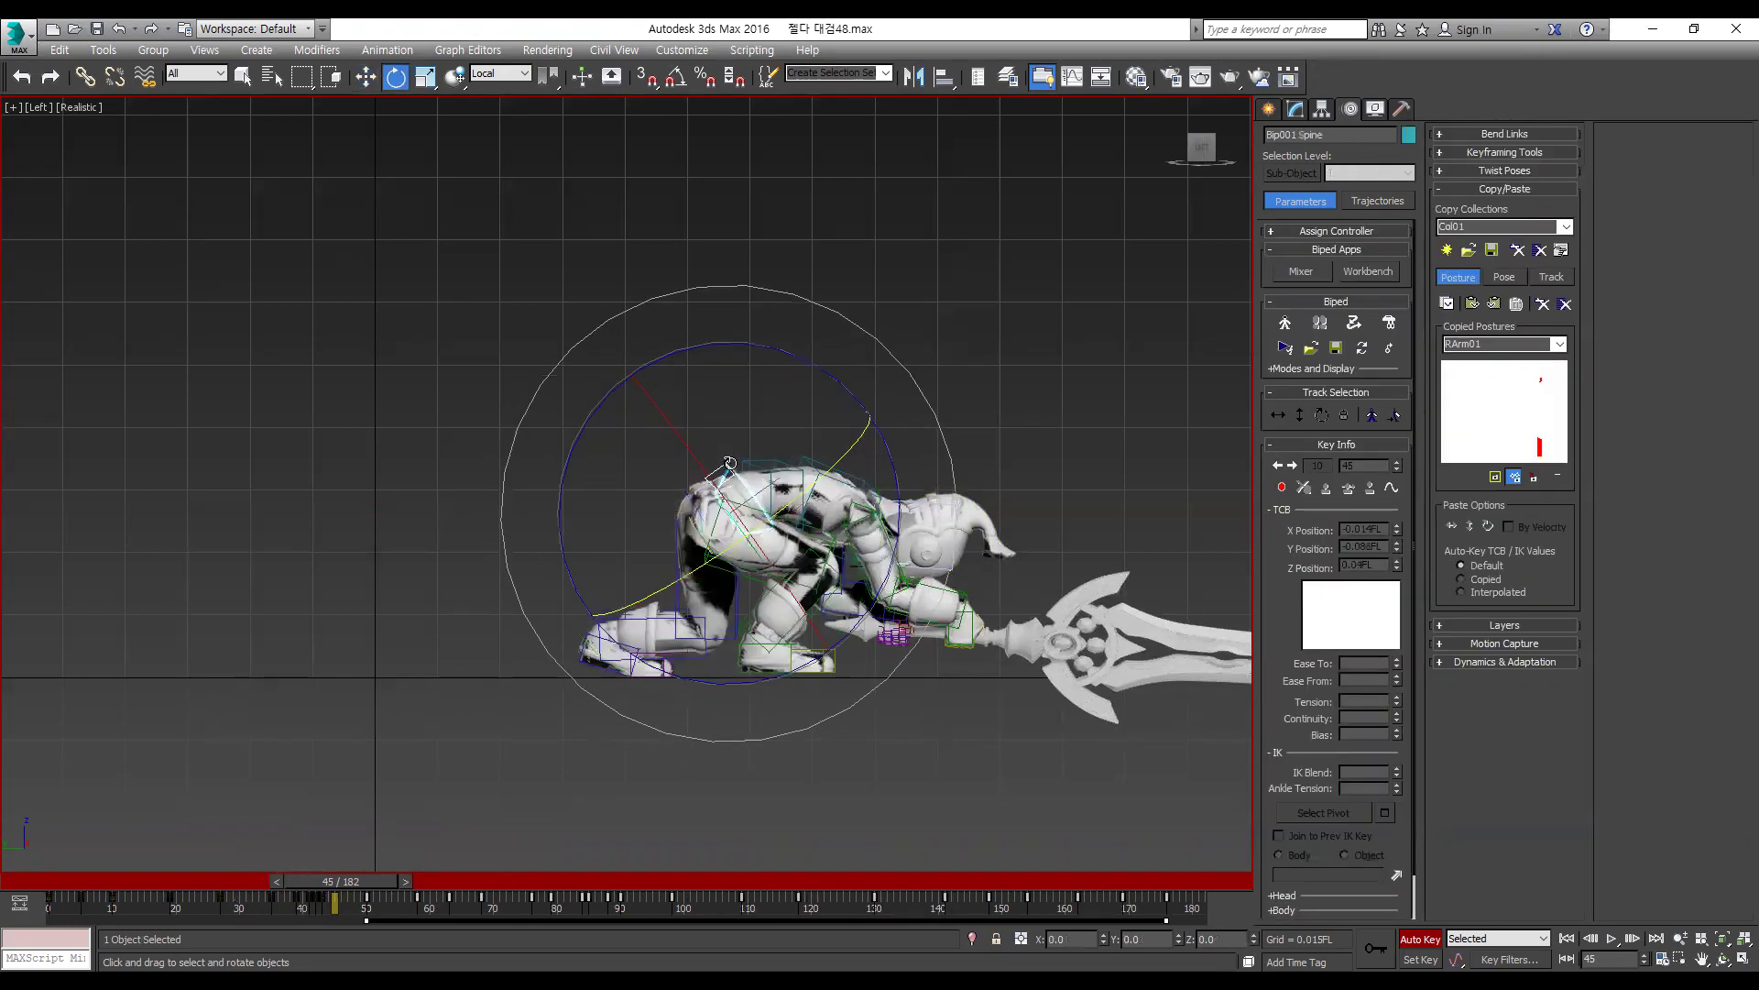
pyautogui.moveTo(827, 376); pyautogui.dragTo(879, 433)
pyautogui.hotkey('ctrl', 'z')
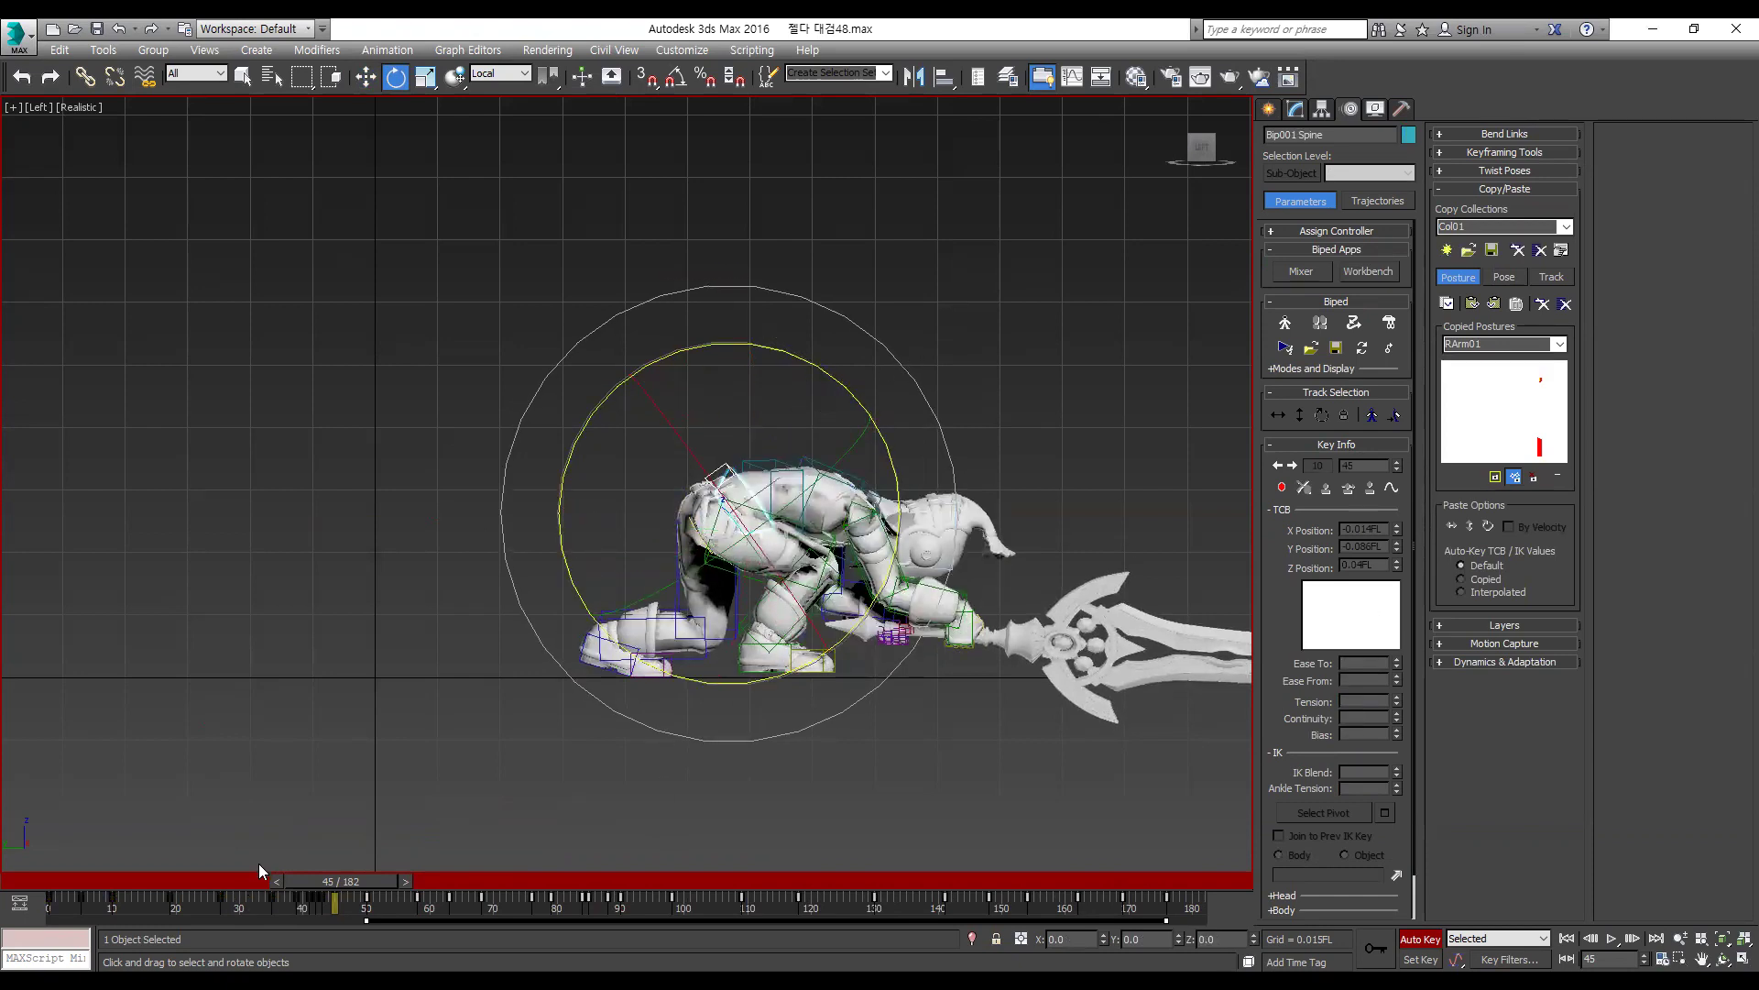
# Step: Play the wind-up, then step between frames 35 and 39 to examine the torso's lean before the swing
pyautogui.press('/')
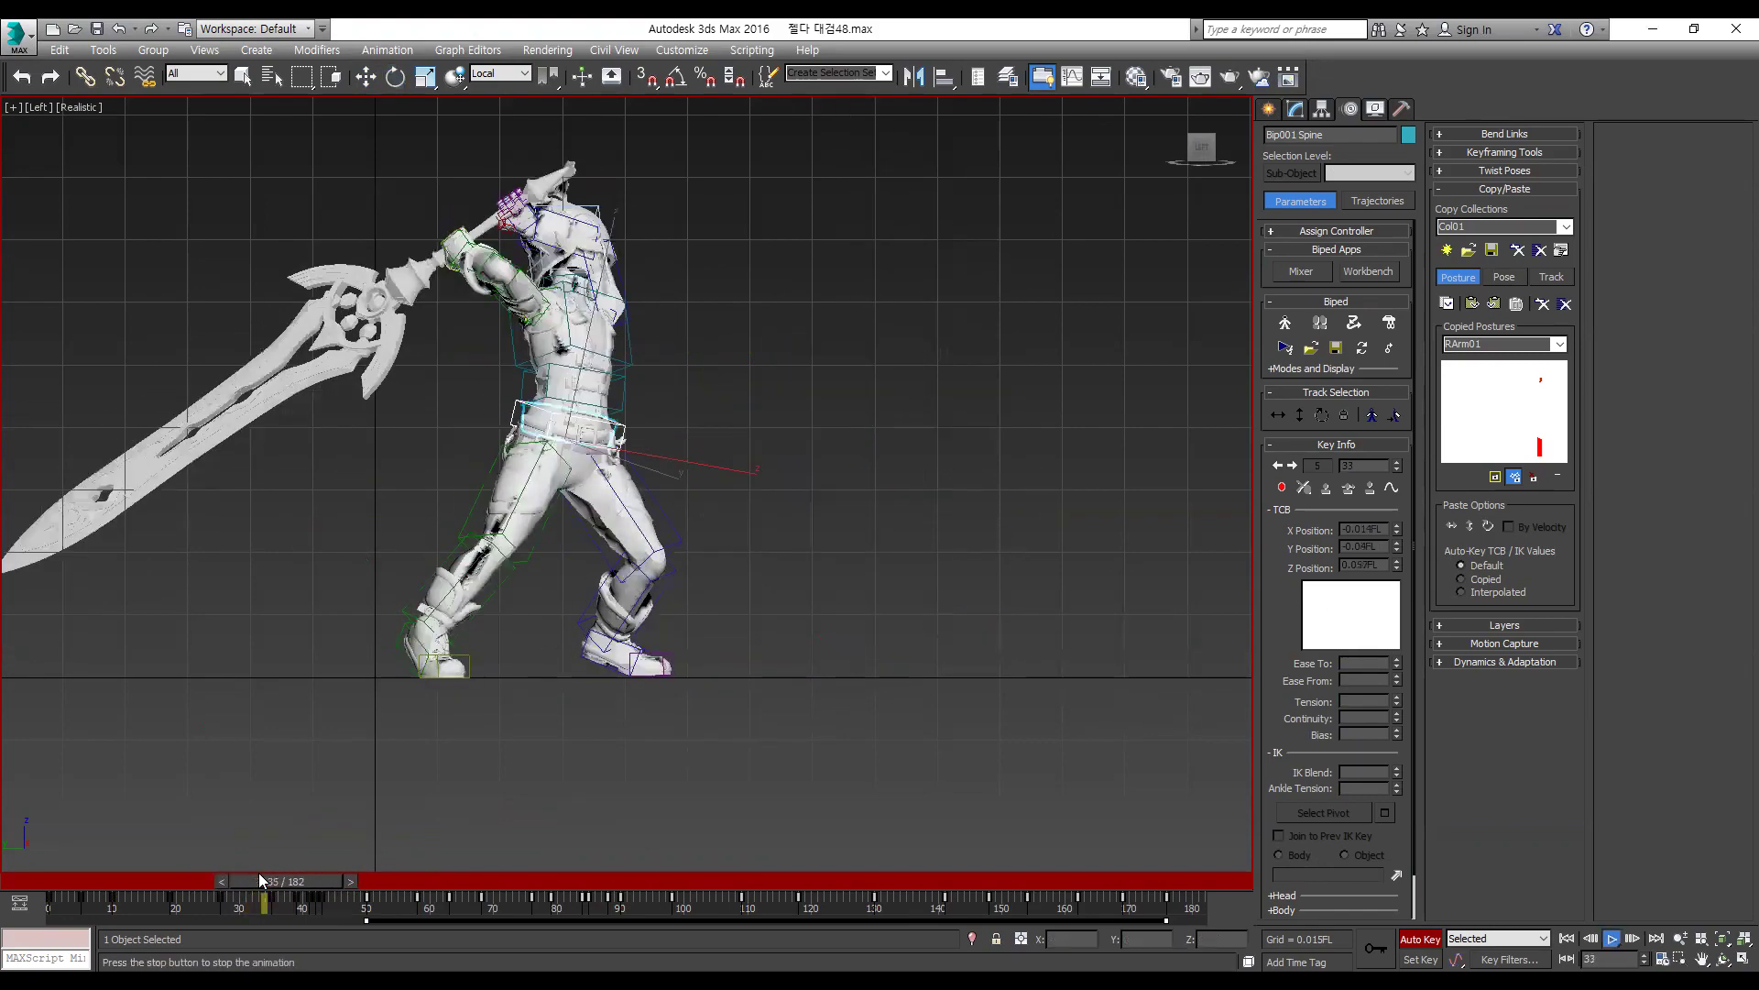
pyautogui.press('/')
pyautogui.press('e')
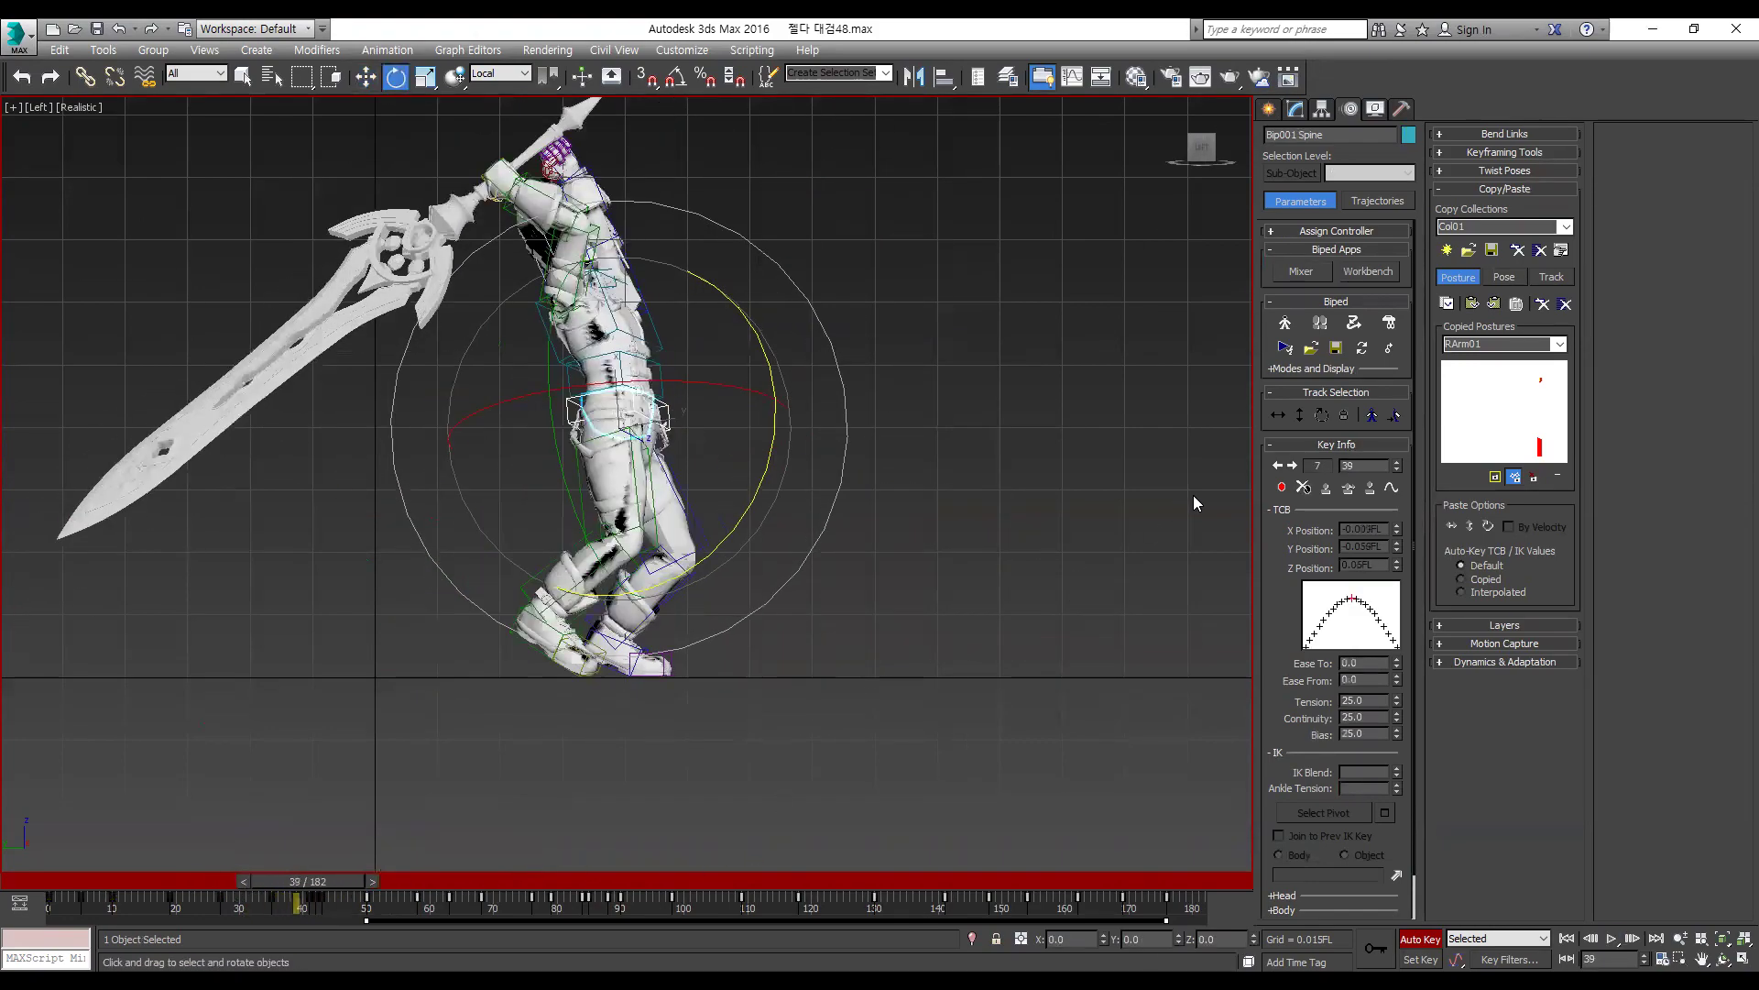
pyautogui.click(1349, 417)
pyautogui.press(',')
pyautogui.press(',')
pyautogui.press(',')
pyautogui.press(',')
pyautogui.press(',')
pyautogui.press(',')
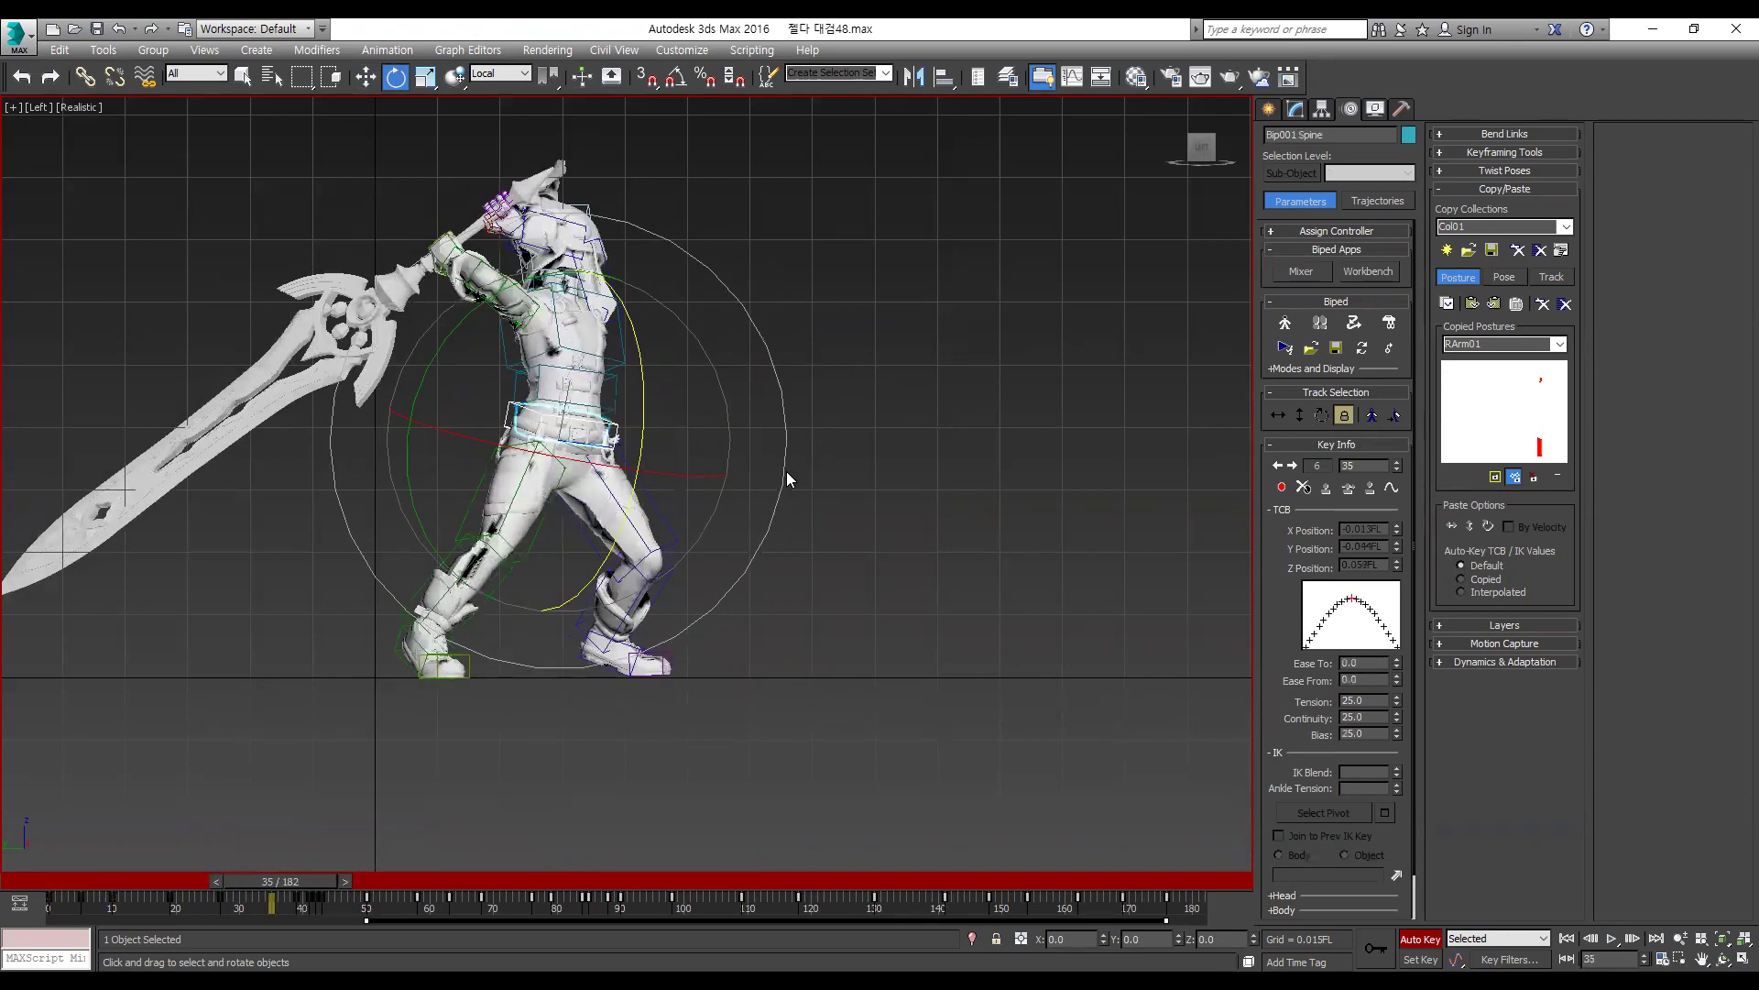
pyautogui.press('.')
pyautogui.press('.')
pyautogui.press('.')
pyautogui.press('.')
pyautogui.press('.')
pyautogui.press('.')
pyautogui.press('.')
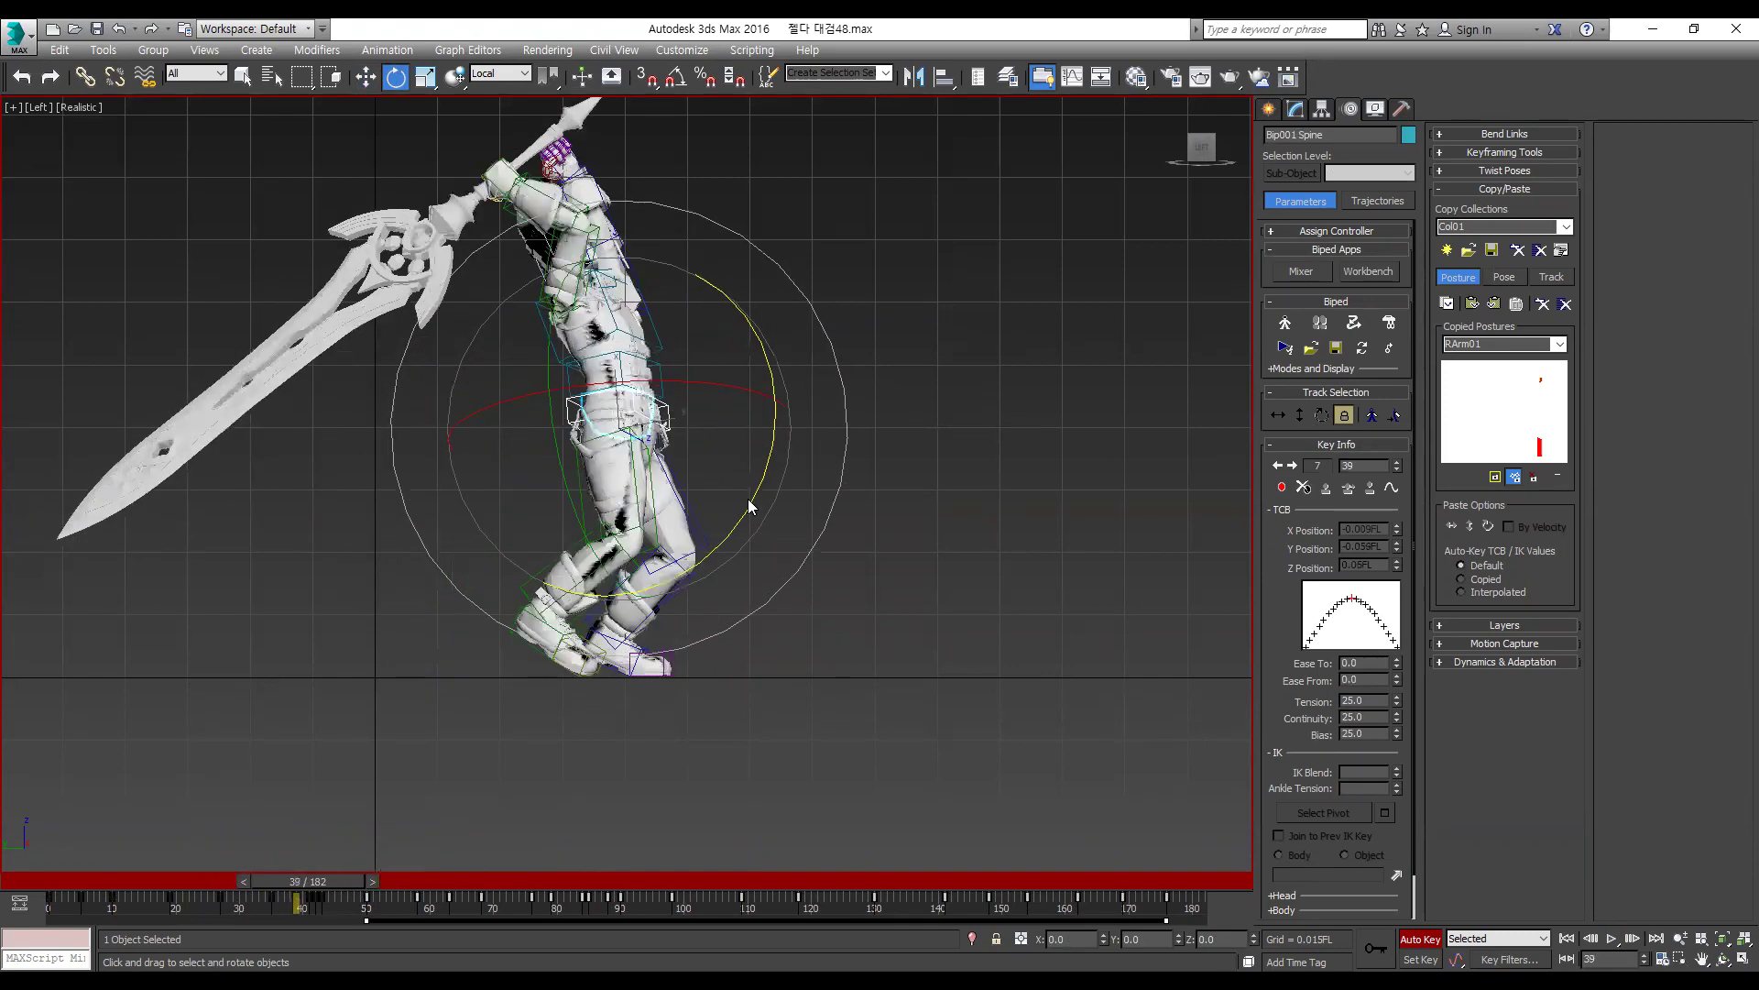
# Step: Select the Biped's body rotation track and rotate the whole body forward at frame 39
pyautogui.click(1325, 420)
pyautogui.click(1345, 420)
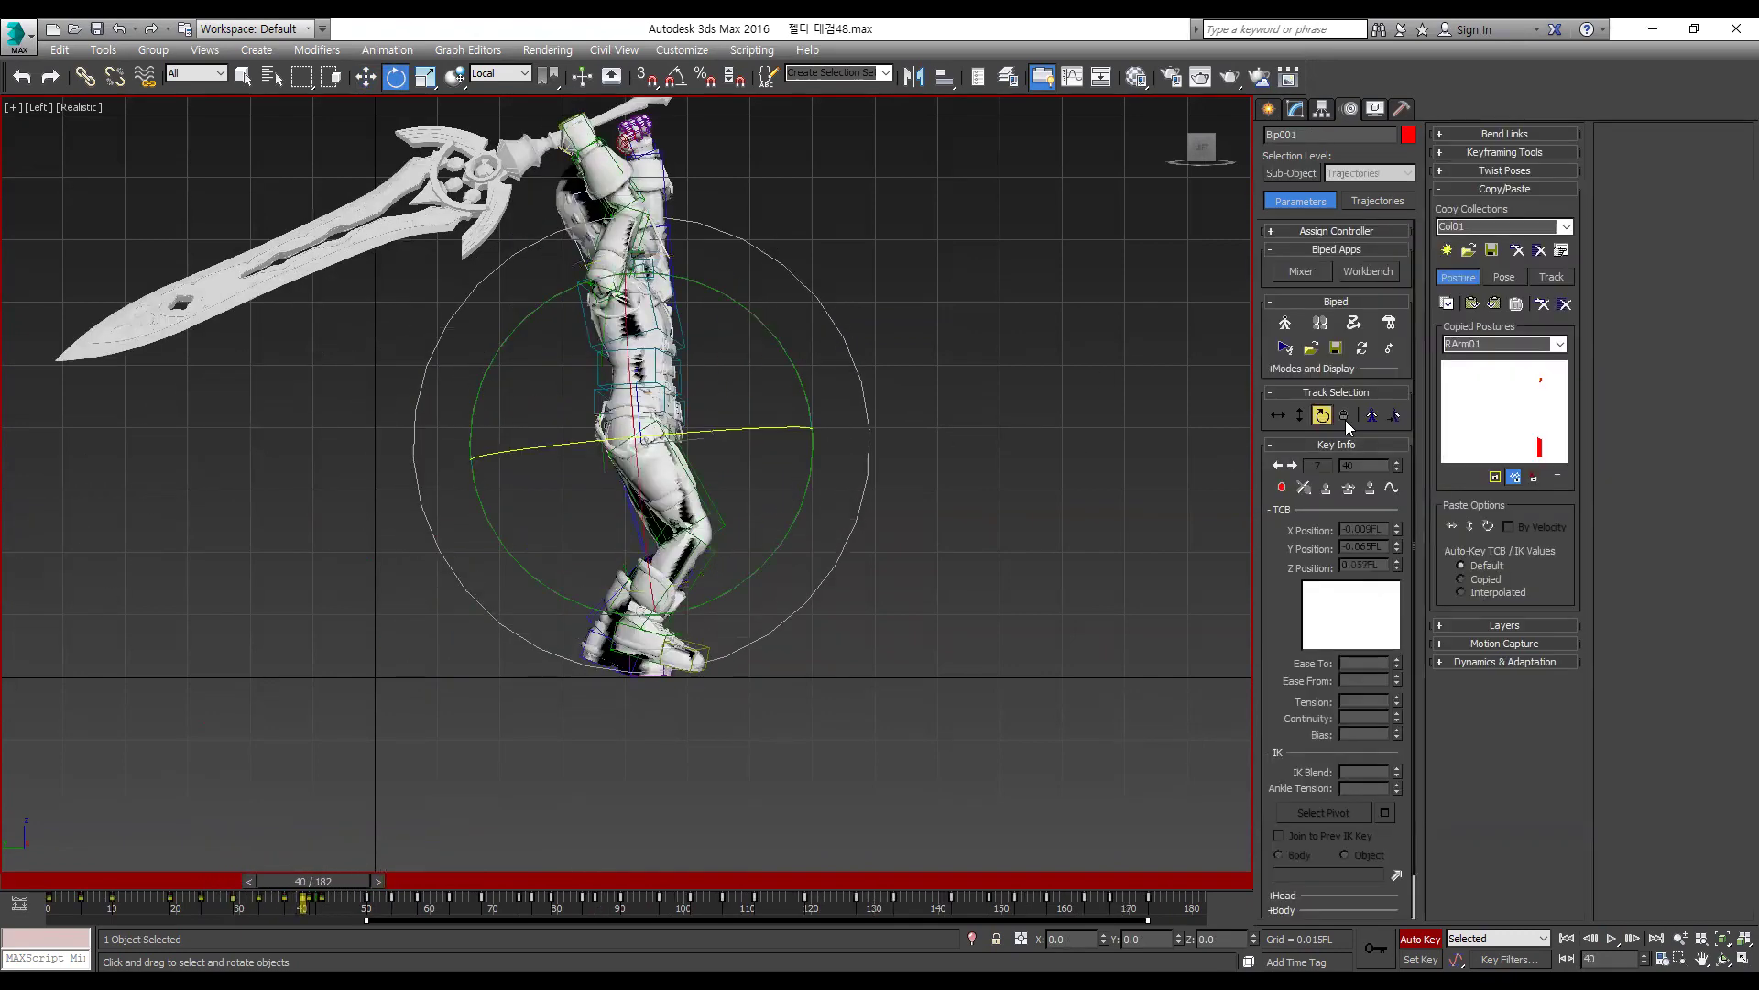
pyautogui.press(',')
pyautogui.press(',')
pyautogui.press(',')
pyautogui.press(',')
pyautogui.press(',')
pyautogui.press('.')
pyautogui.press('.')
pyautogui.press('.')
pyautogui.press('.')
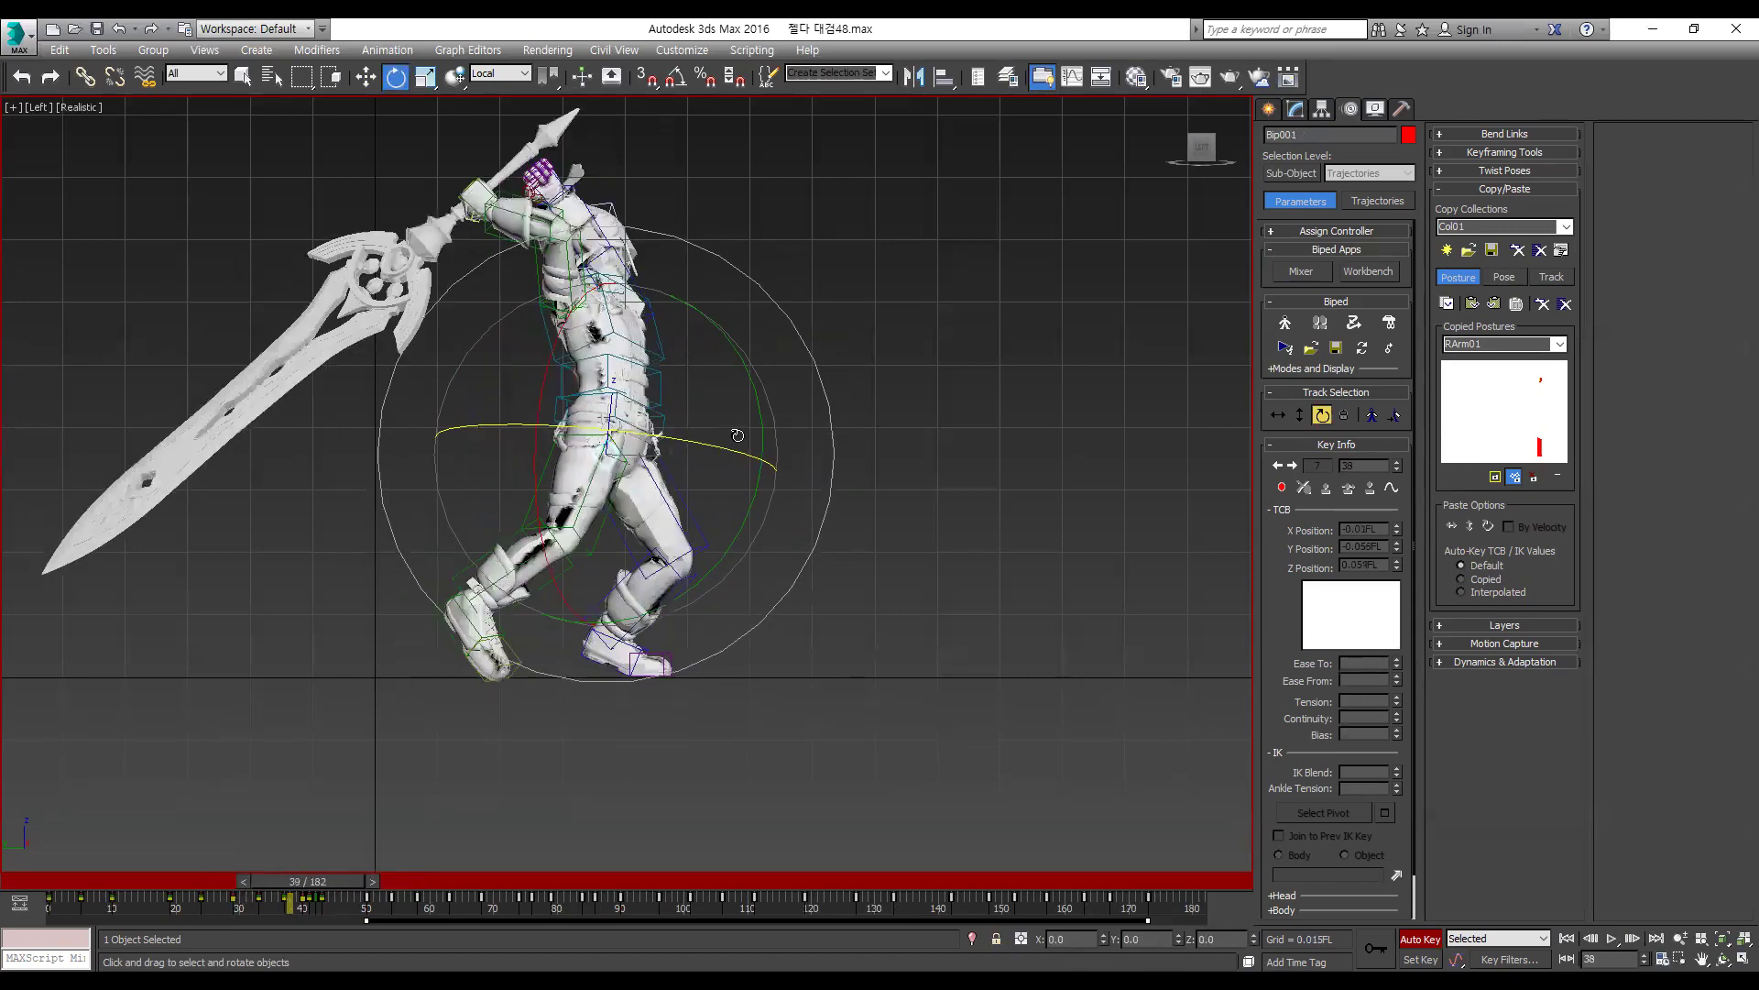
pyautogui.press('.')
pyautogui.press('.')
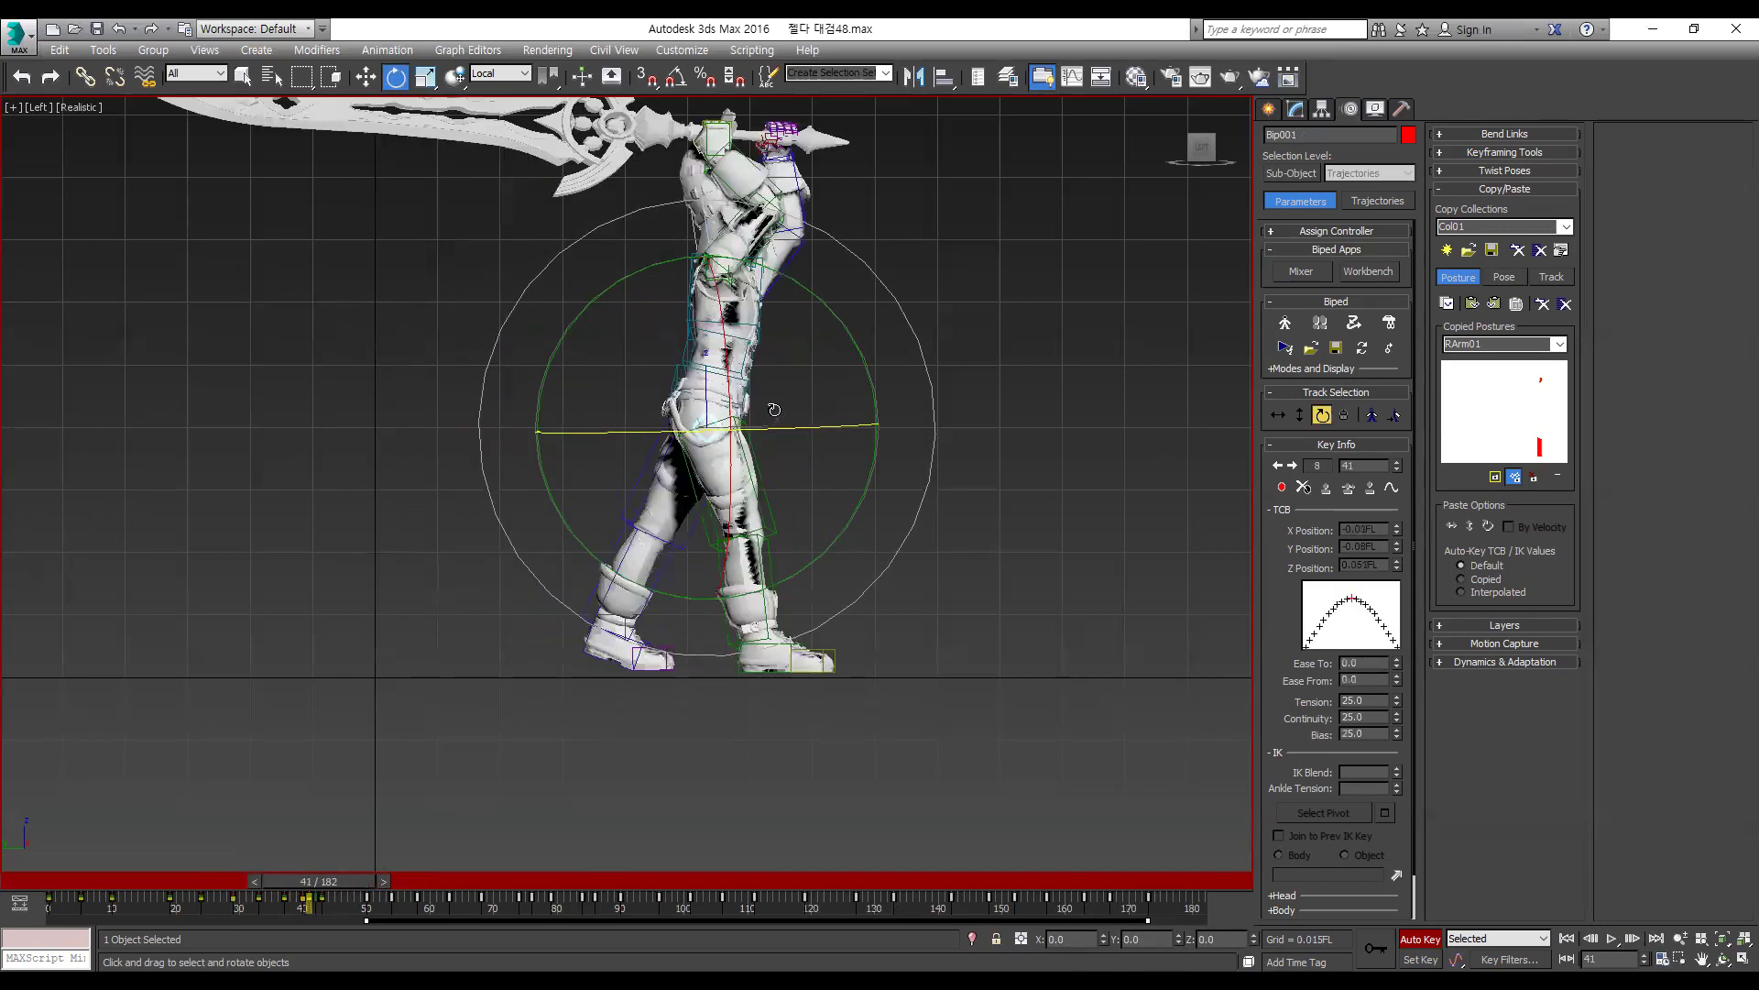
pyautogui.press(',')
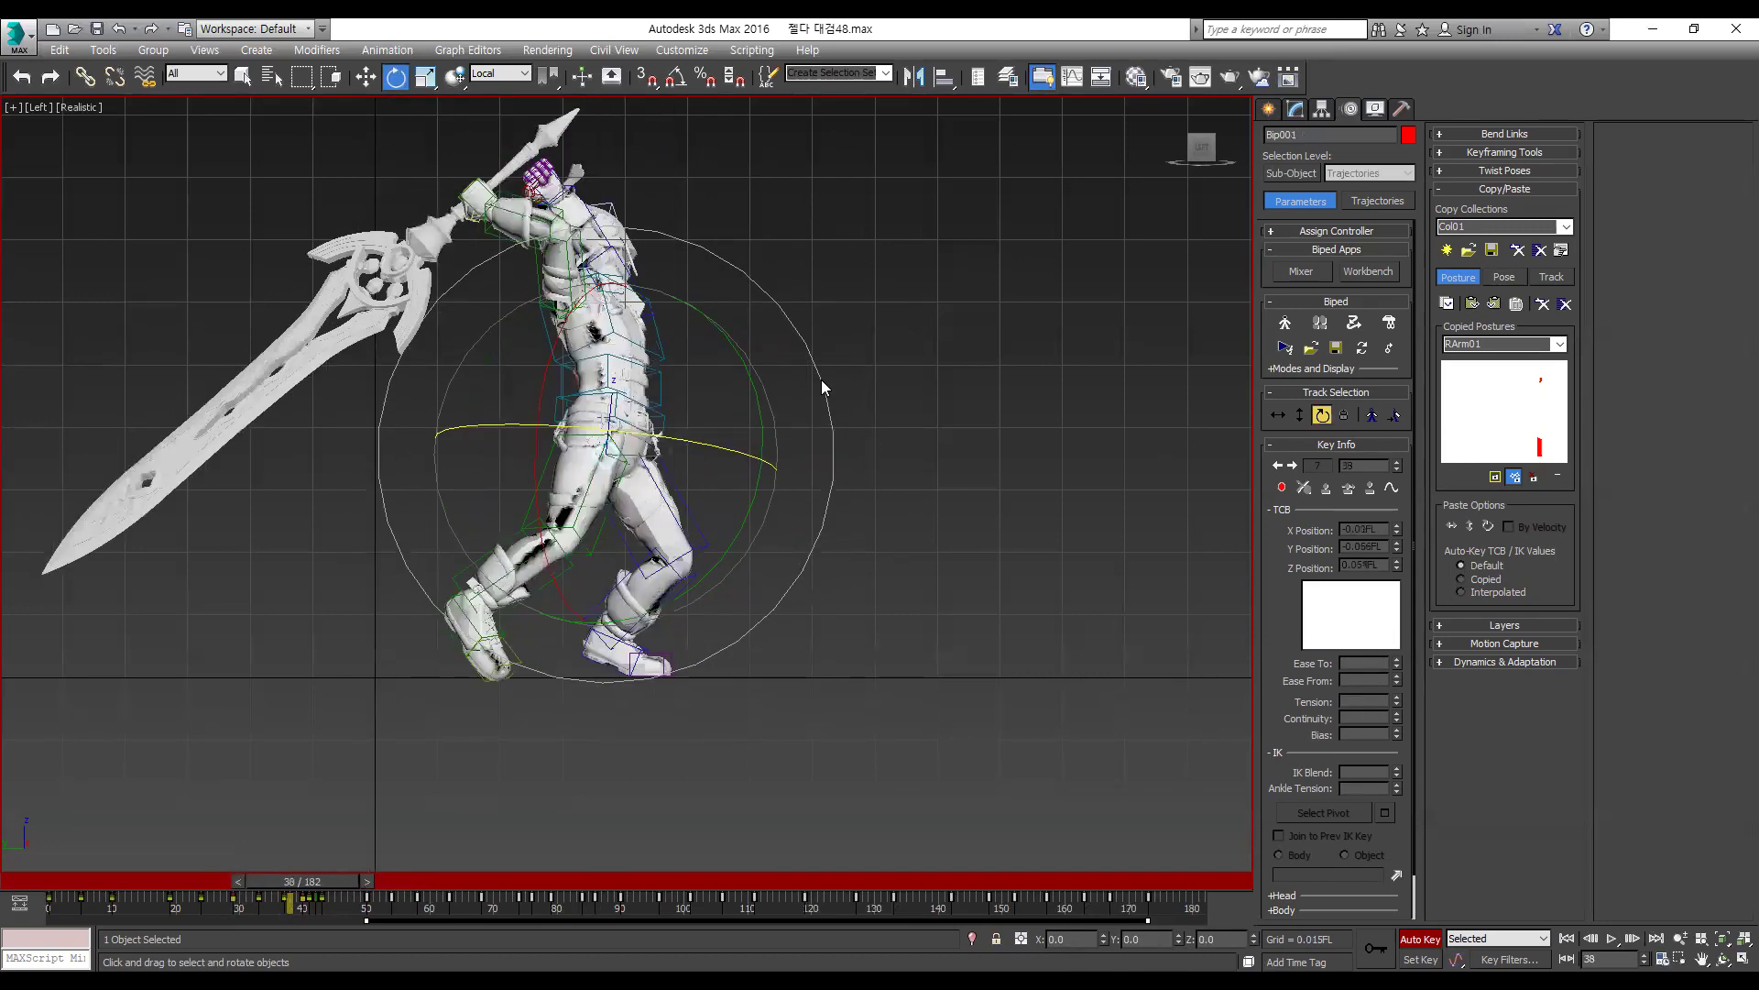
pyautogui.press(',')
pyautogui.moveTo(775, 391); pyautogui.dragTo(781, 428)
# Step: Step through frames 38 to 49 to check the body's lean from the overhead raise down to the crouch
pyautogui.press('.')
pyautogui.press('.')
pyautogui.press('.')
pyautogui.press('.')
pyautogui.press('.')
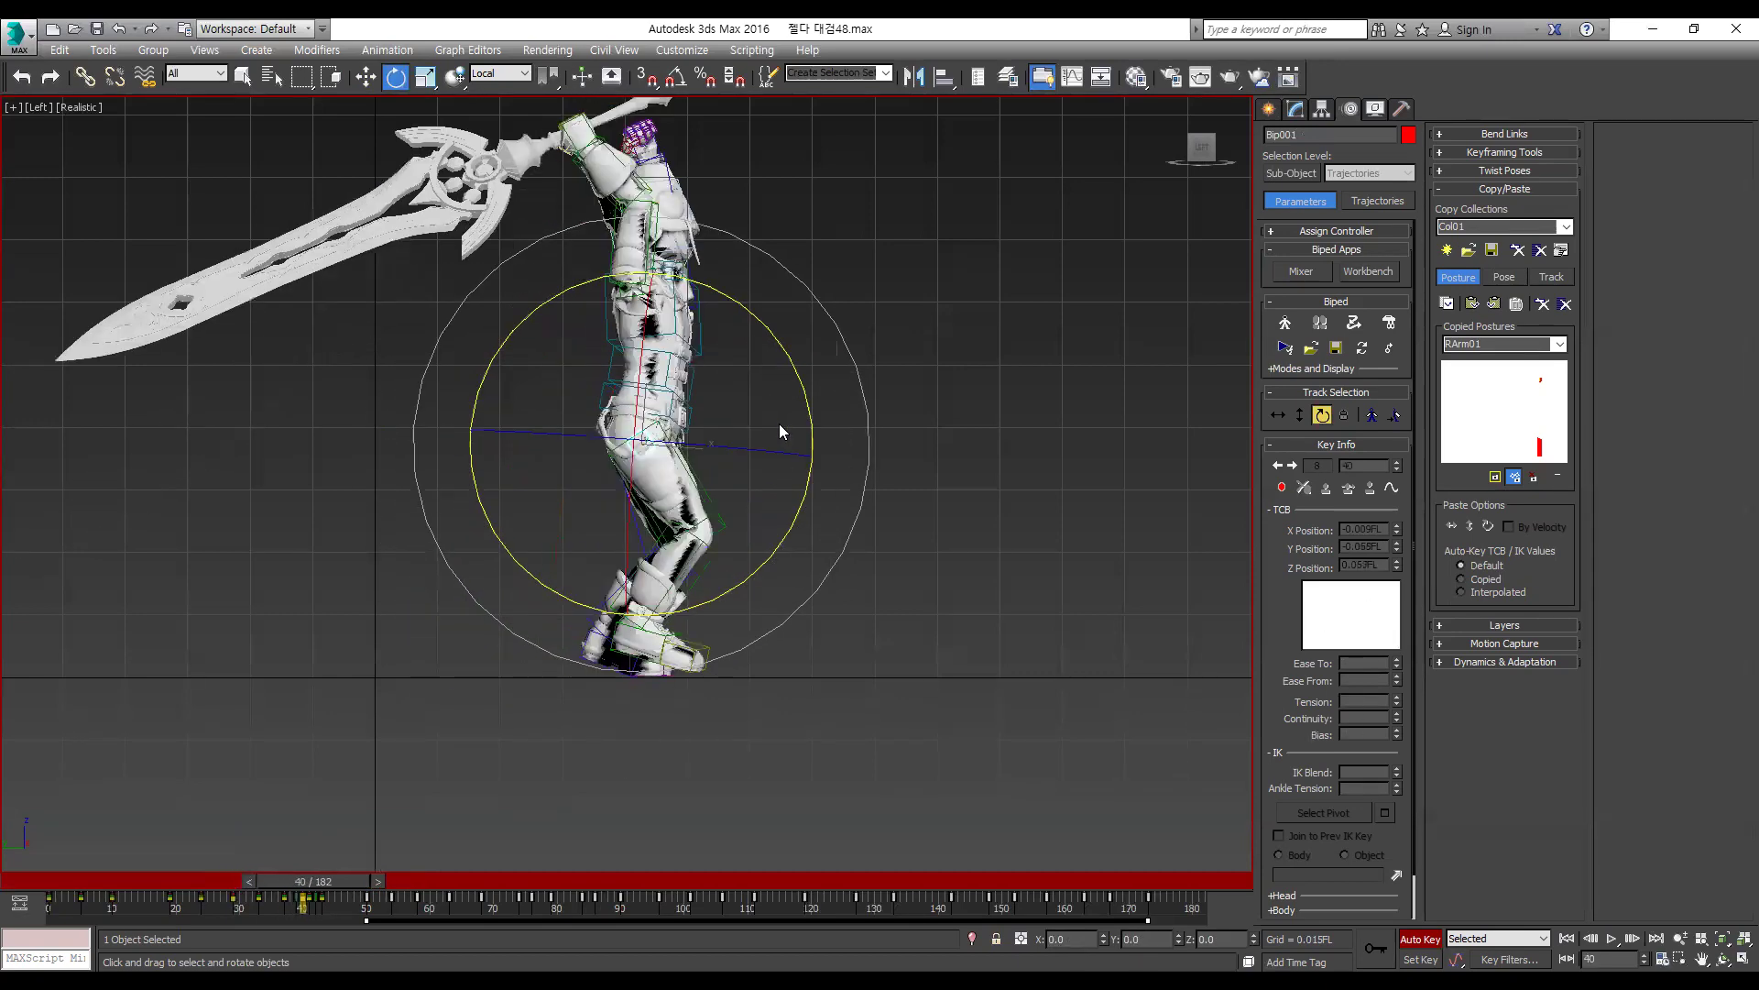
pyautogui.moveTo(232, 881); pyautogui.dragTo(308, 883)
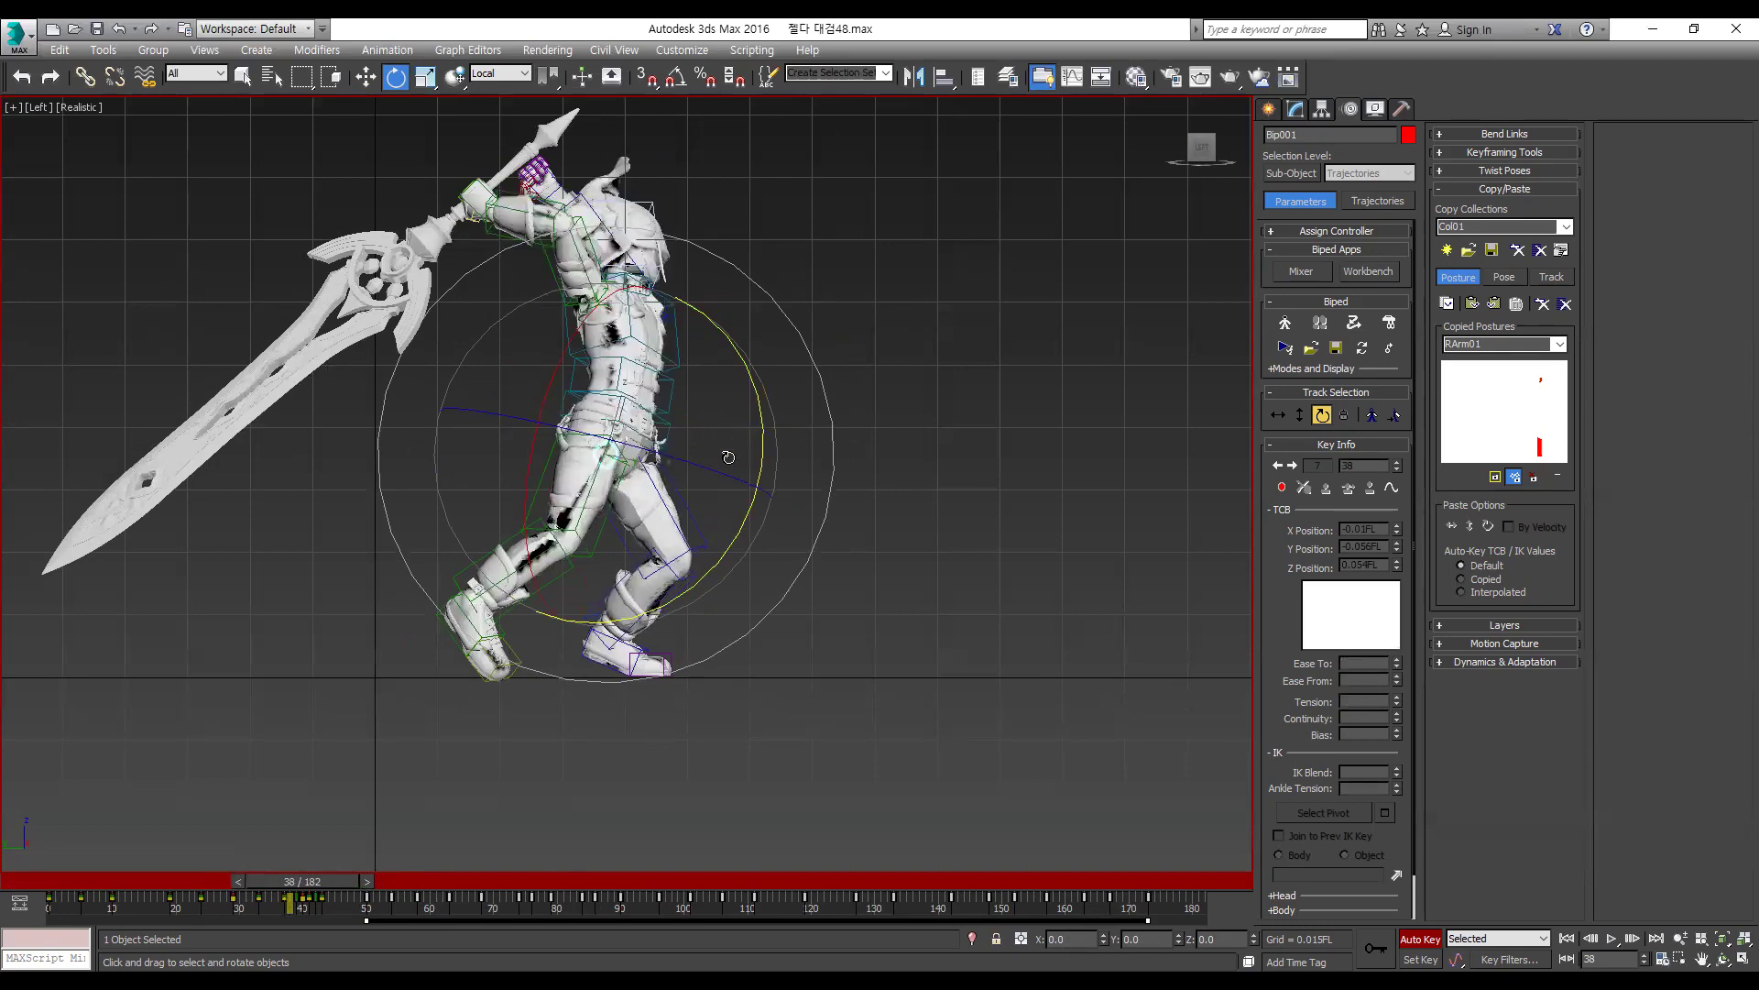
pyautogui.press('.')
pyautogui.press('.')
pyautogui.press('.')
pyautogui.press('.')
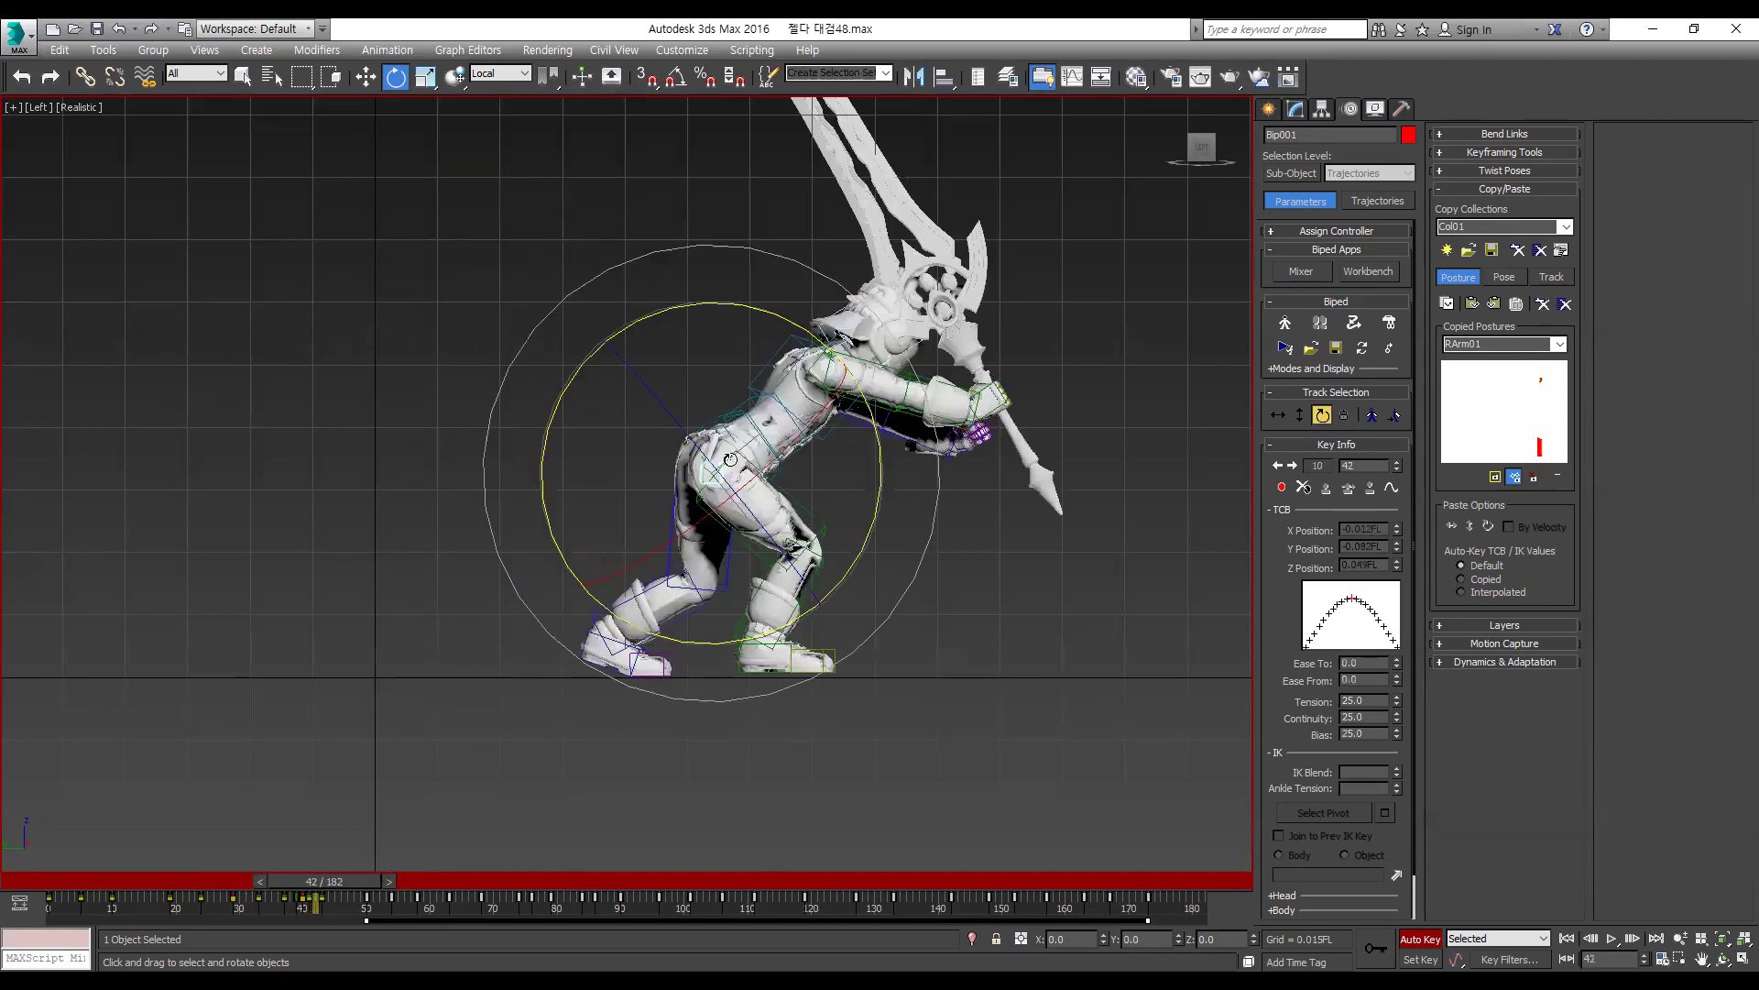
pyautogui.press('.')
pyautogui.press('.')
pyautogui.press('.')
pyautogui.press('.')
pyautogui.press('.')
pyautogui.press('.')
pyautogui.press('.')
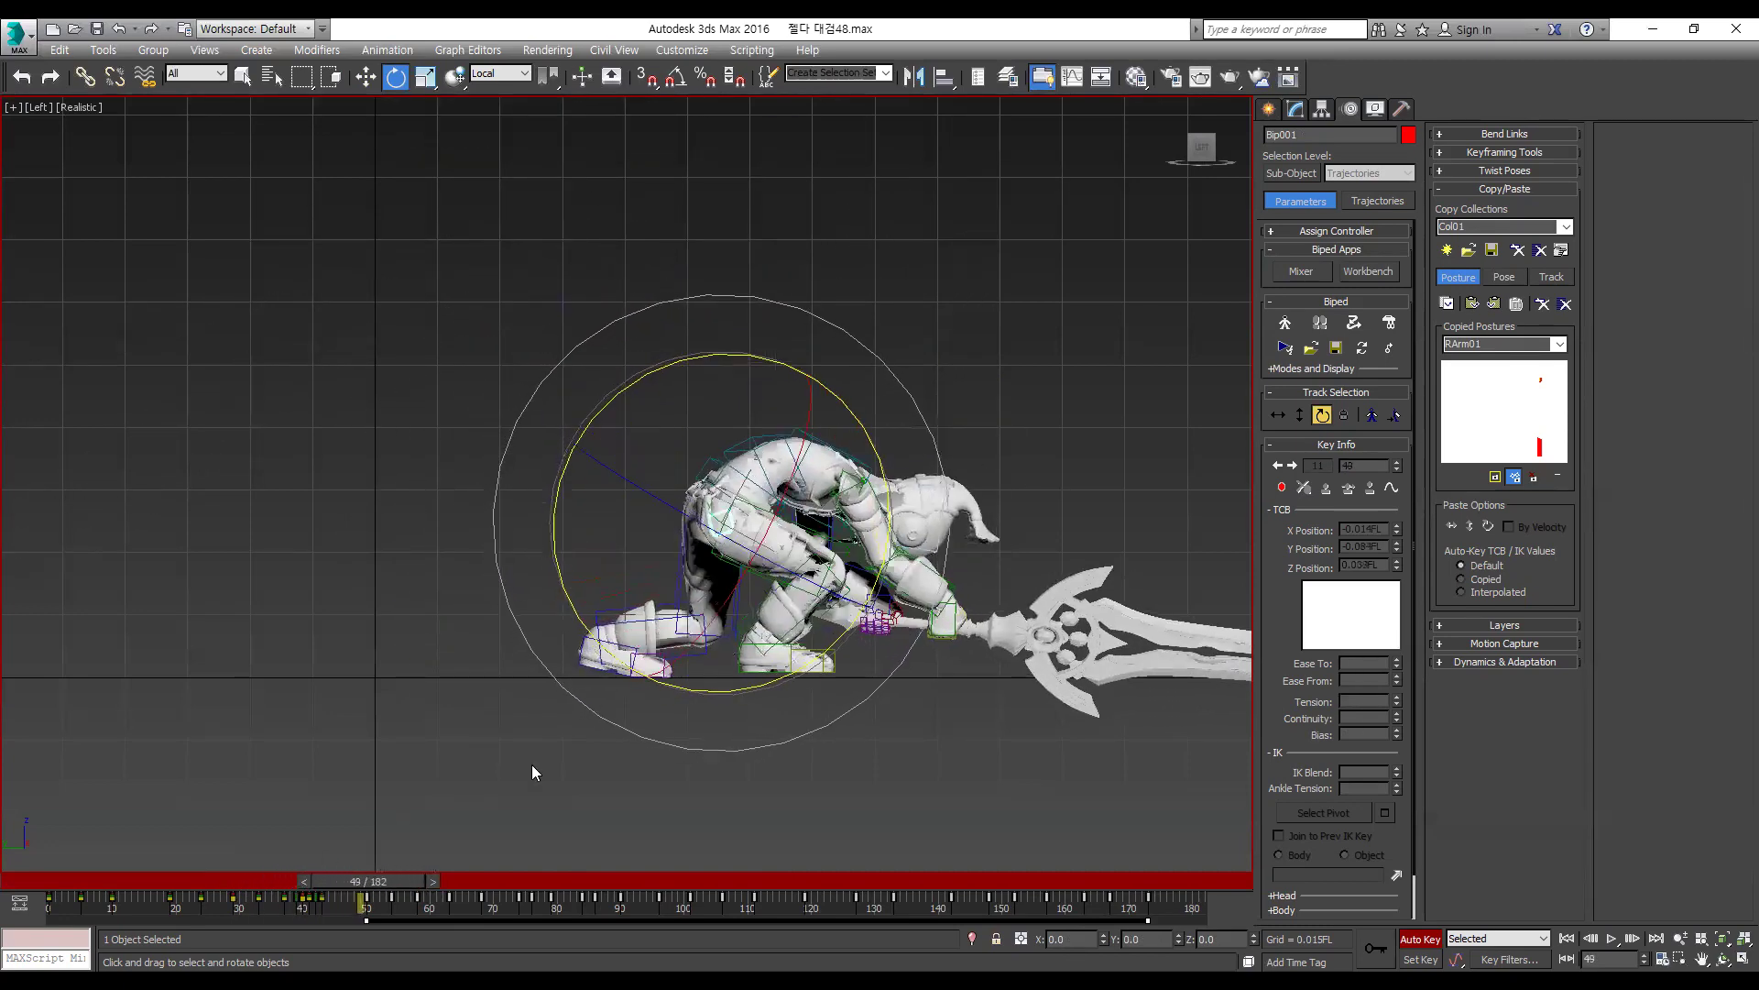
# Step: Select the body vertical track and raise the body at frame 50 to a height of about 0.042FL
pyautogui.click(1300, 414)
pyautogui.press(',')
pyautogui.press(',')
pyautogui.press(',')
pyautogui.press(',')
pyautogui.press(',')
pyautogui.press(',')
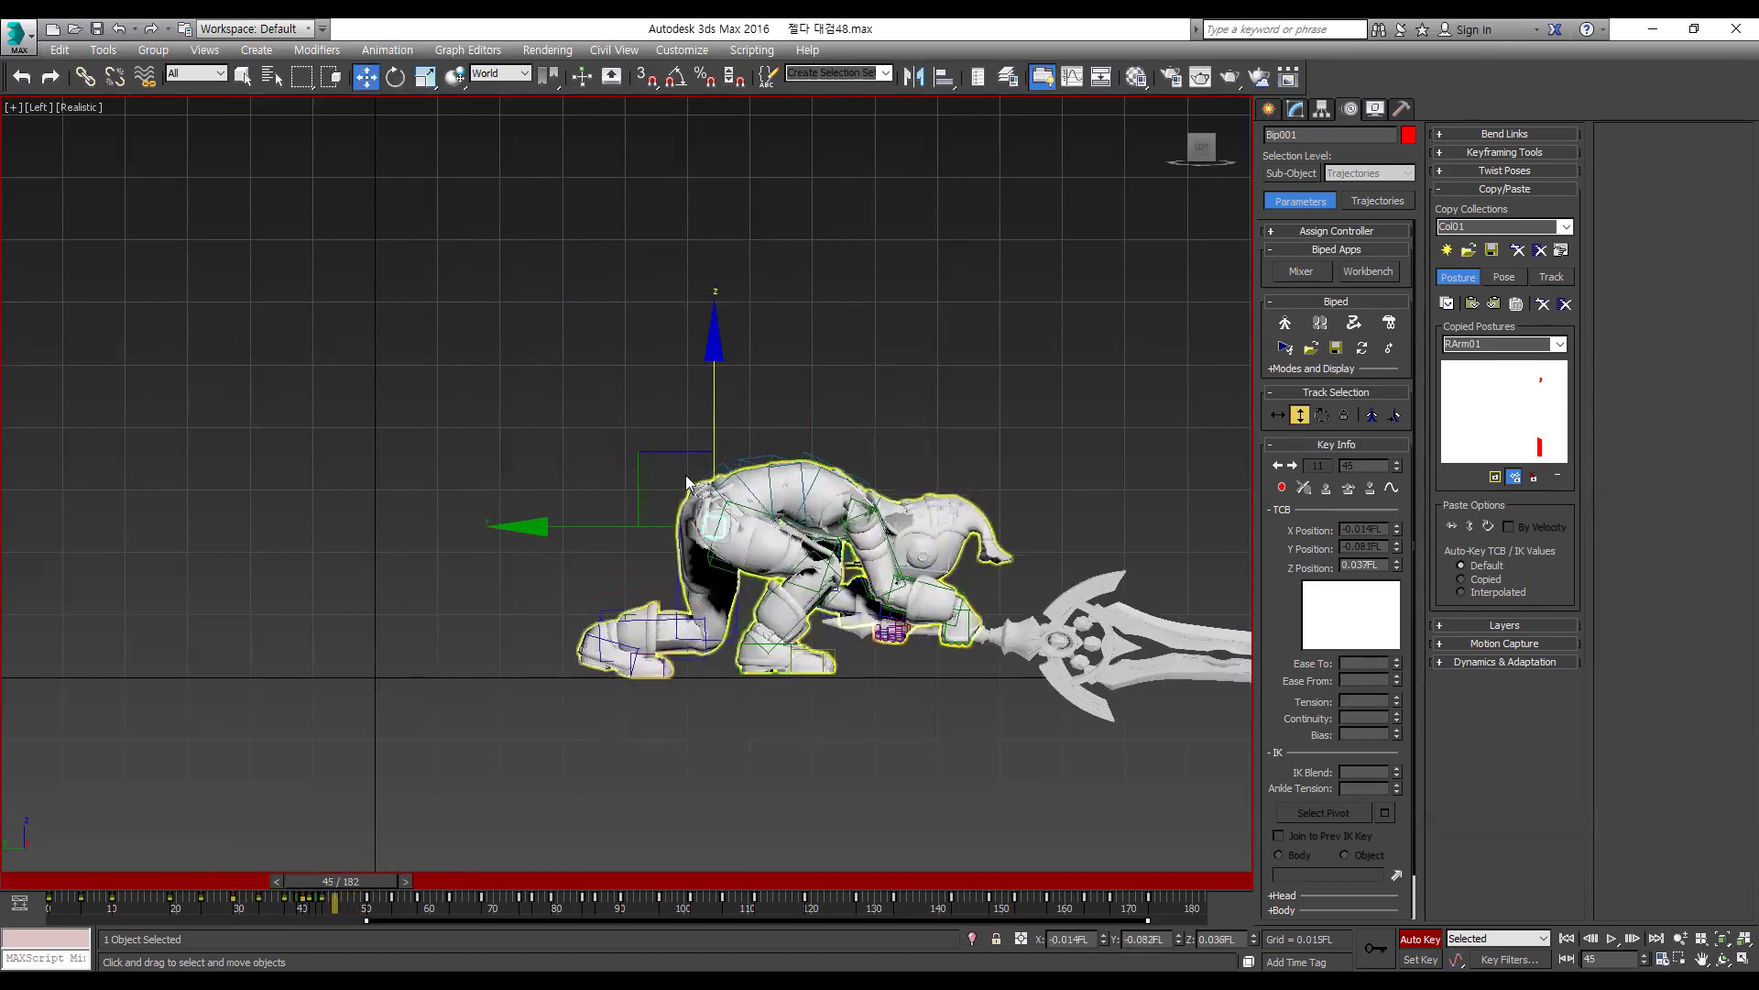
pyautogui.press(',')
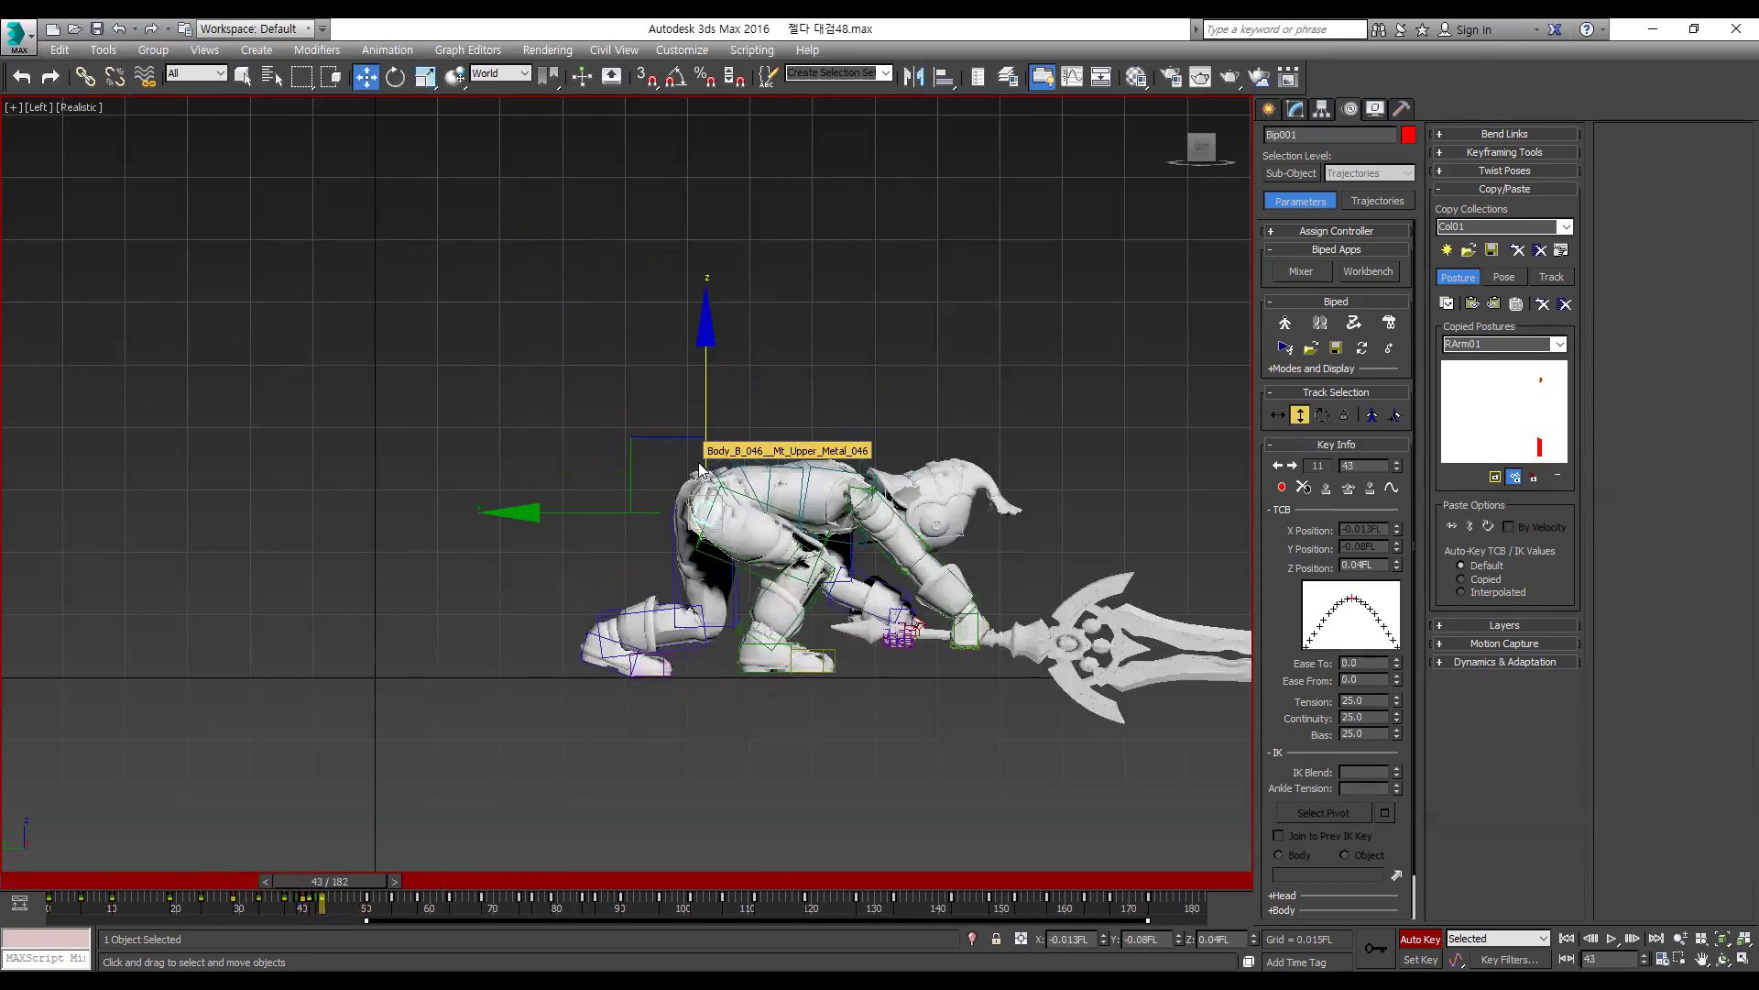
pyautogui.press('.')
pyautogui.press('.')
pyautogui.press('.')
pyautogui.press('.')
pyautogui.press('.')
pyautogui.press('.')
pyautogui.press('.')
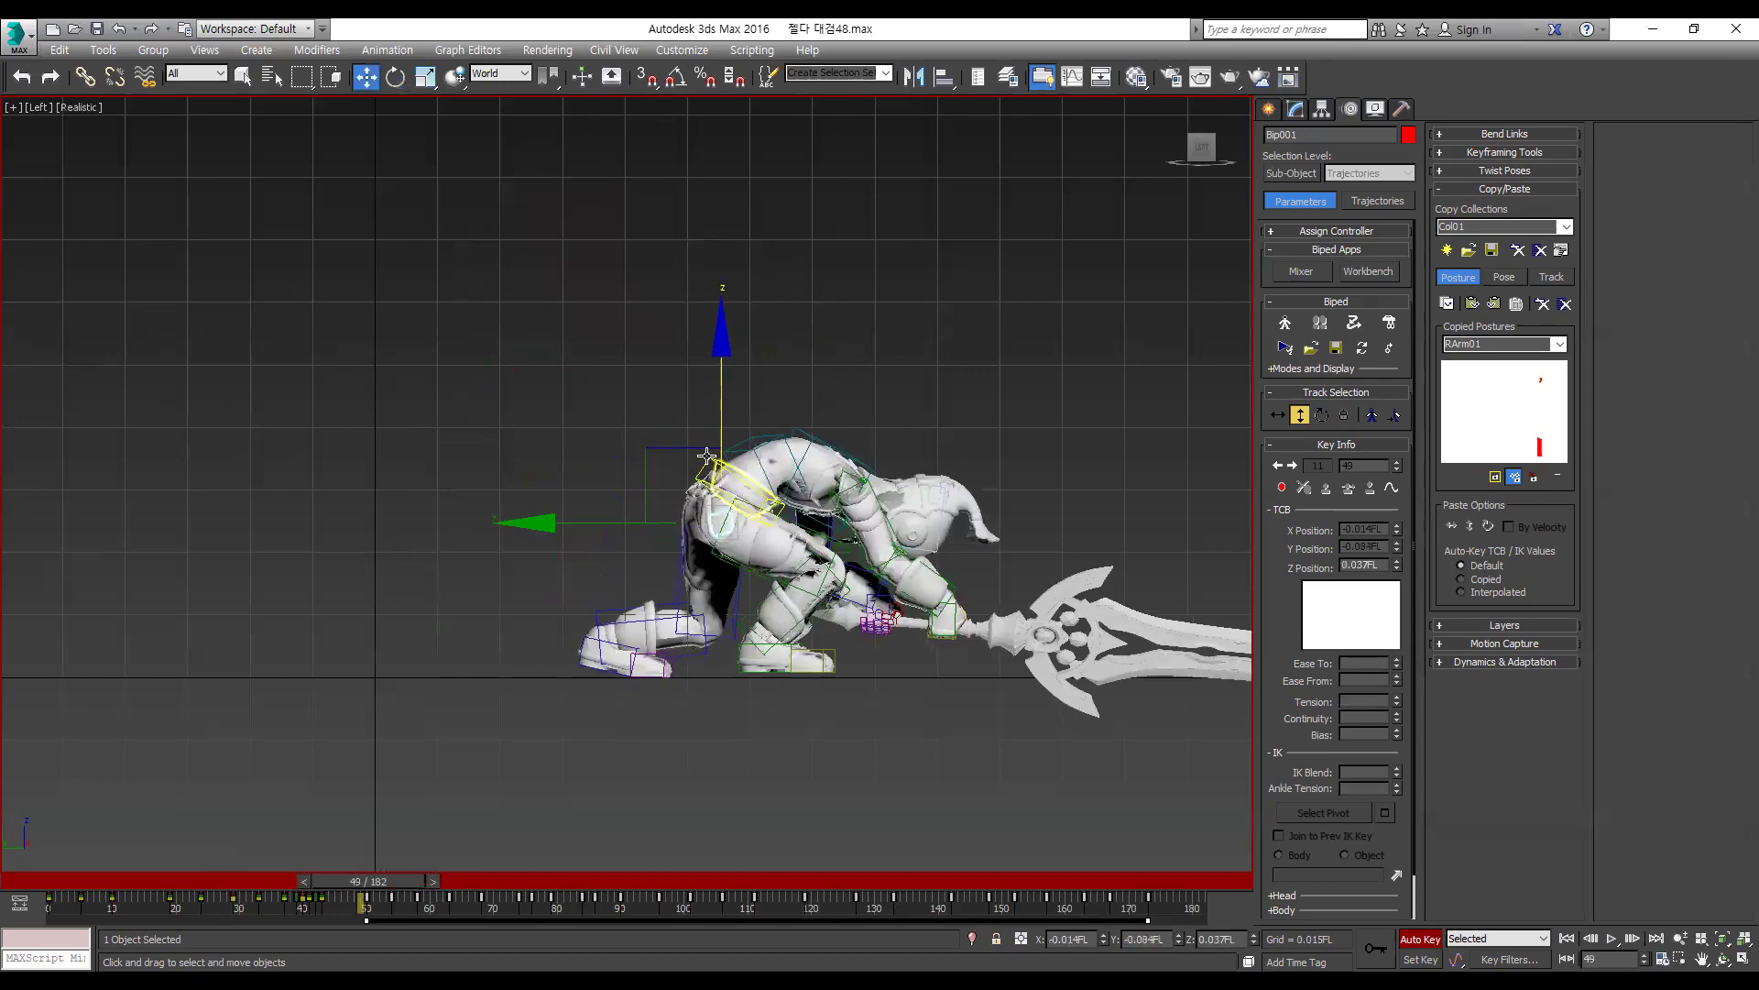
pyautogui.moveTo(720, 378); pyautogui.dragTo(720, 359)
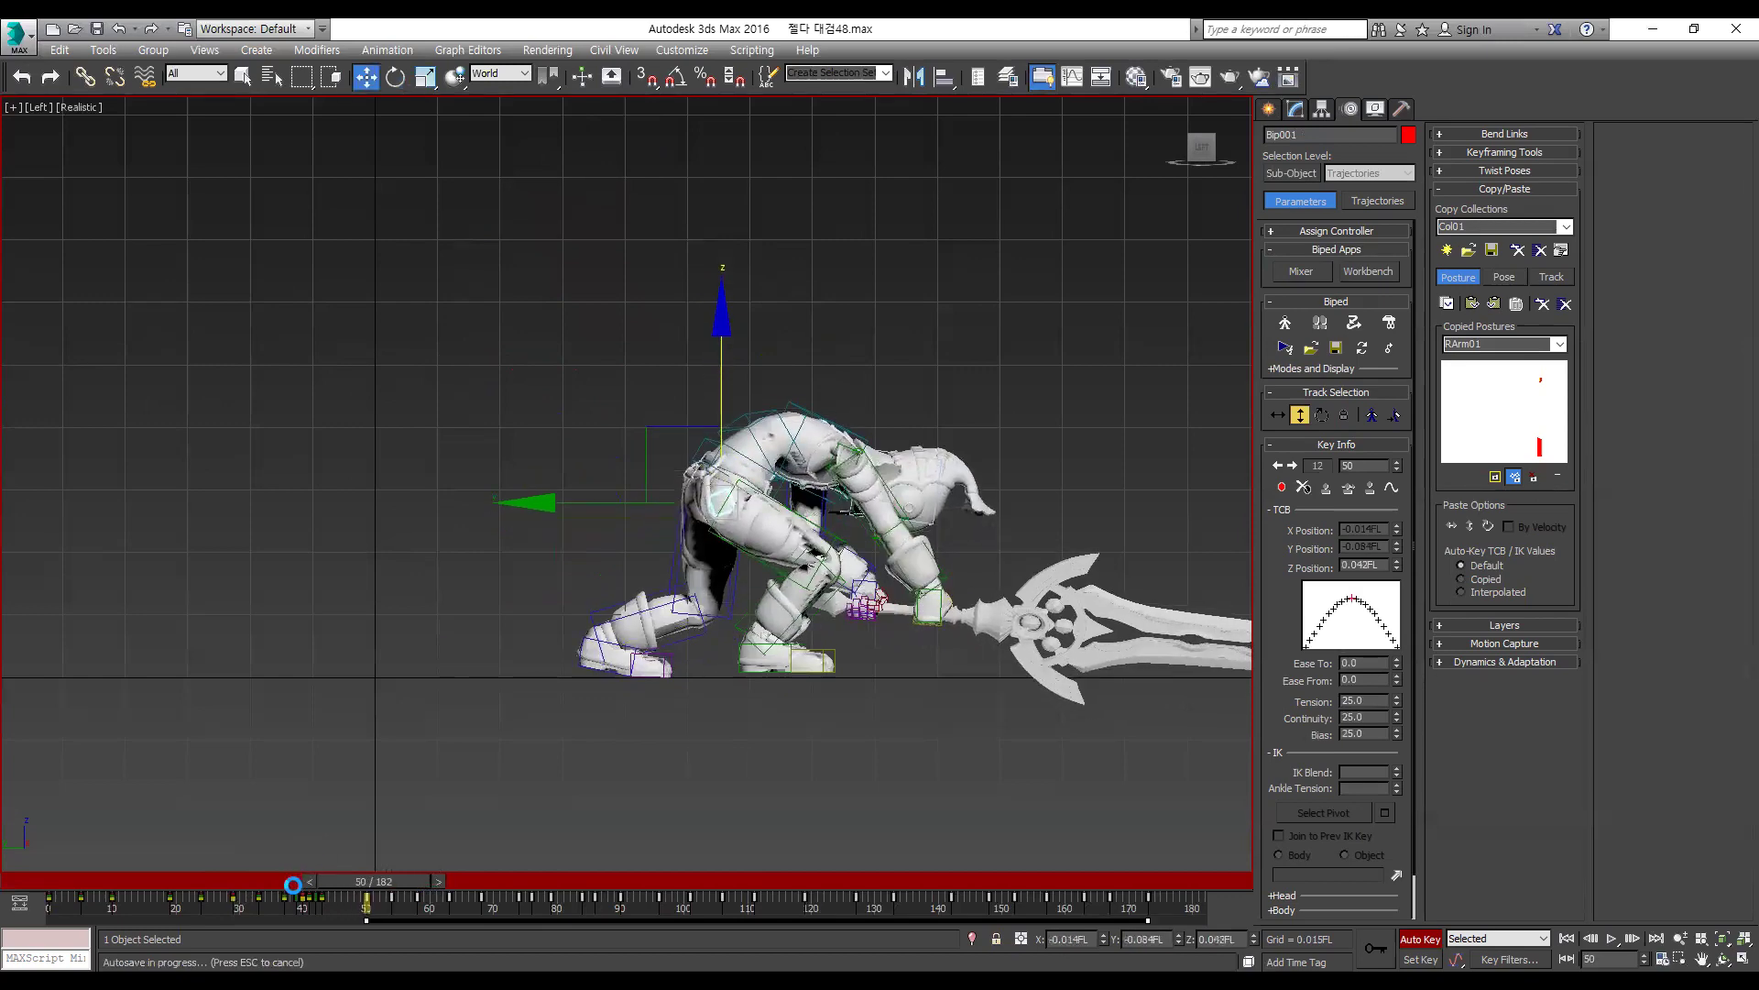
# Step: Play the swing and step through frames 36 to 48 to check how the body rises out of the crouch
pyautogui.press('/')
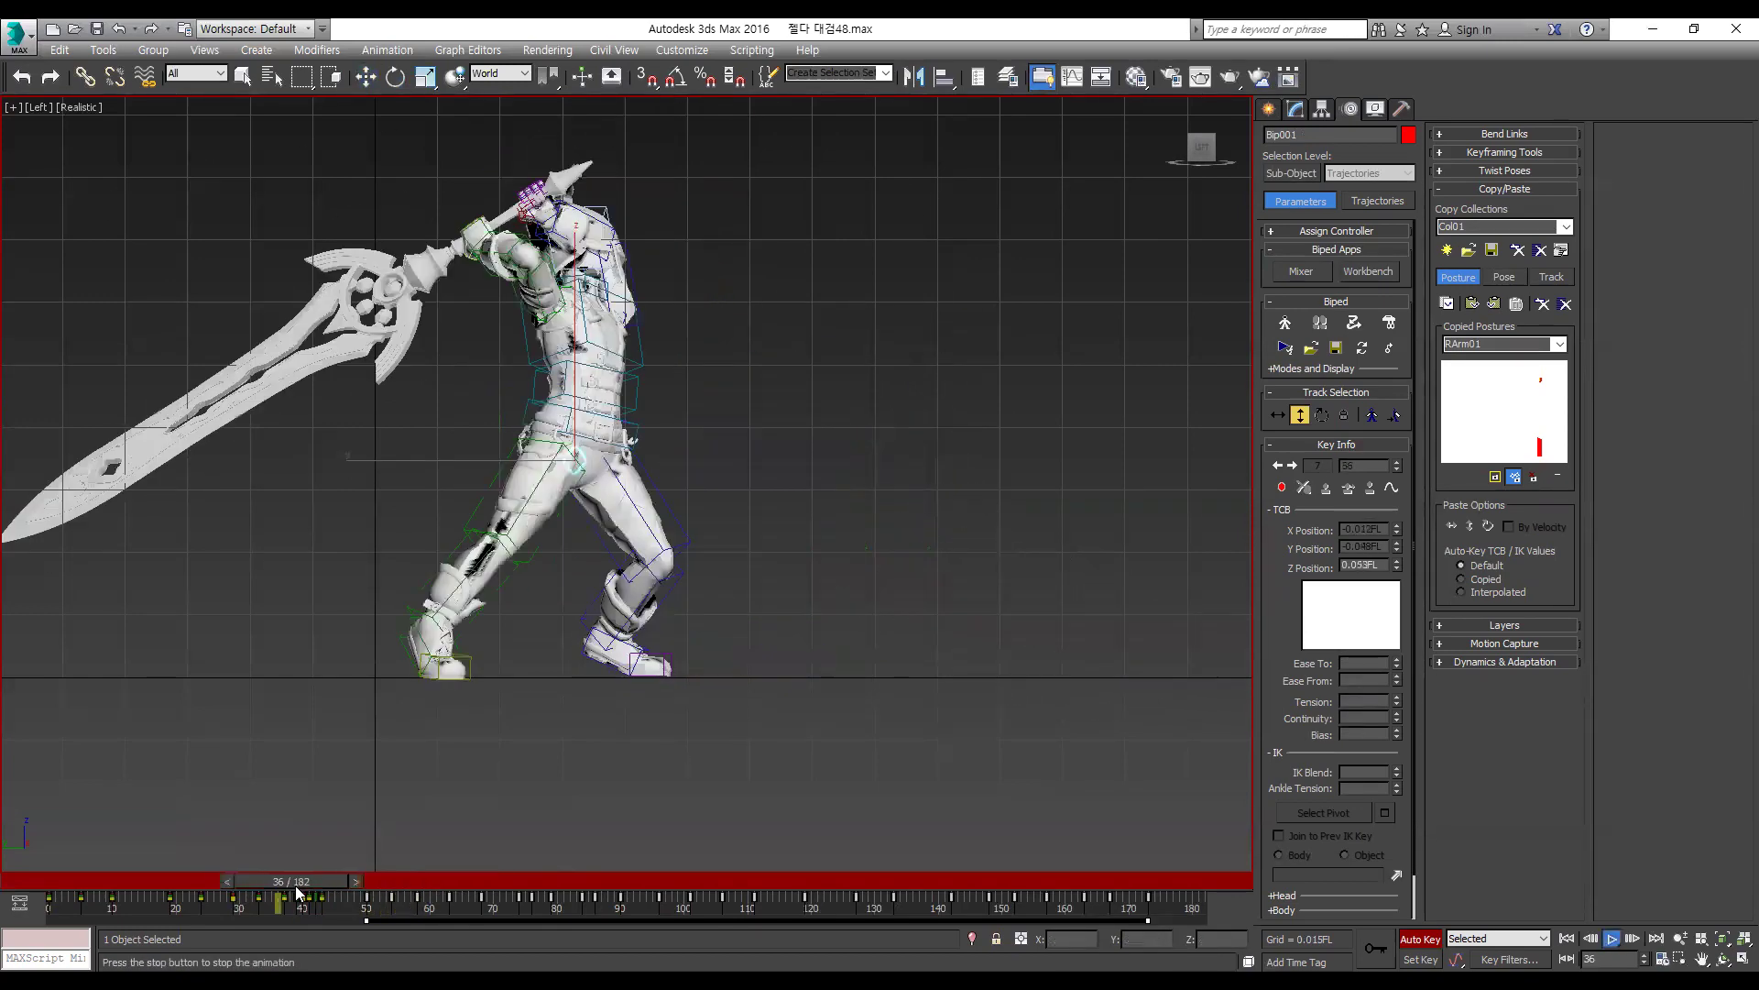
pyautogui.press('/')
pyautogui.press('.')
pyautogui.click(288, 887)
pyautogui.press('.')
pyautogui.press('.')
pyautogui.press('.')
pyautogui.press('.')
pyautogui.press('.')
pyautogui.press('.')
pyautogui.press('.')
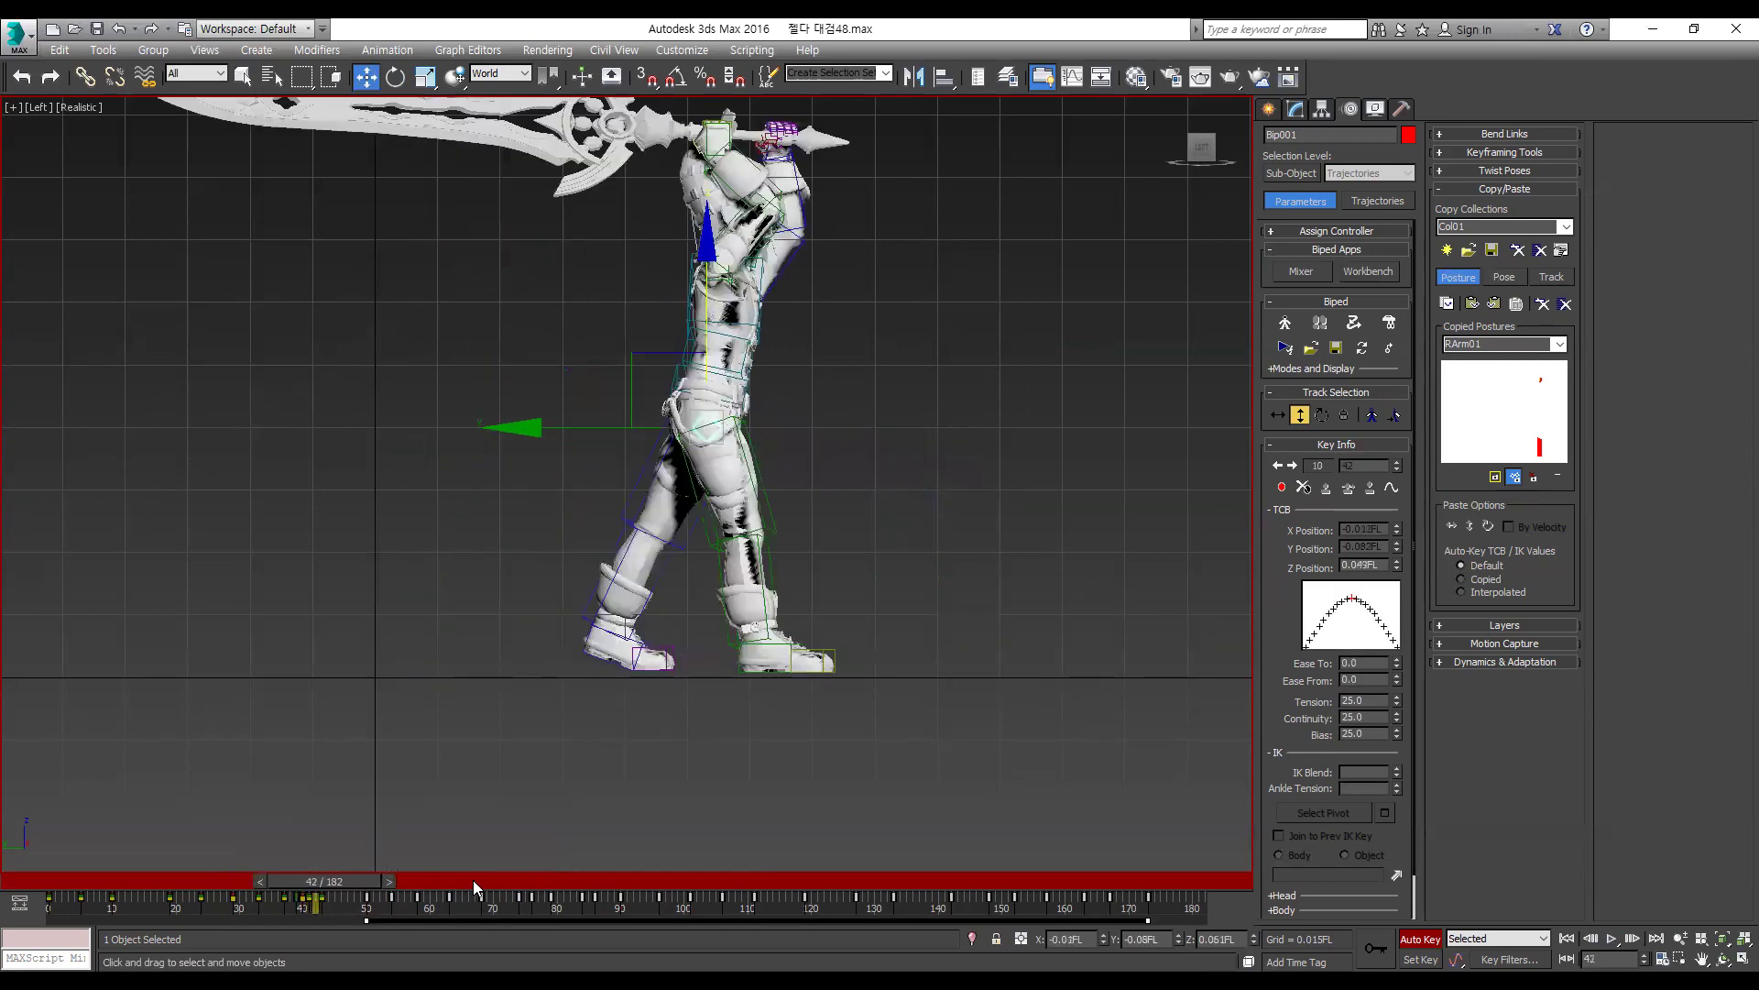
pyautogui.press('.')
pyautogui.press('.')
pyautogui.press('.')
pyautogui.press('.')
pyautogui.press('.')
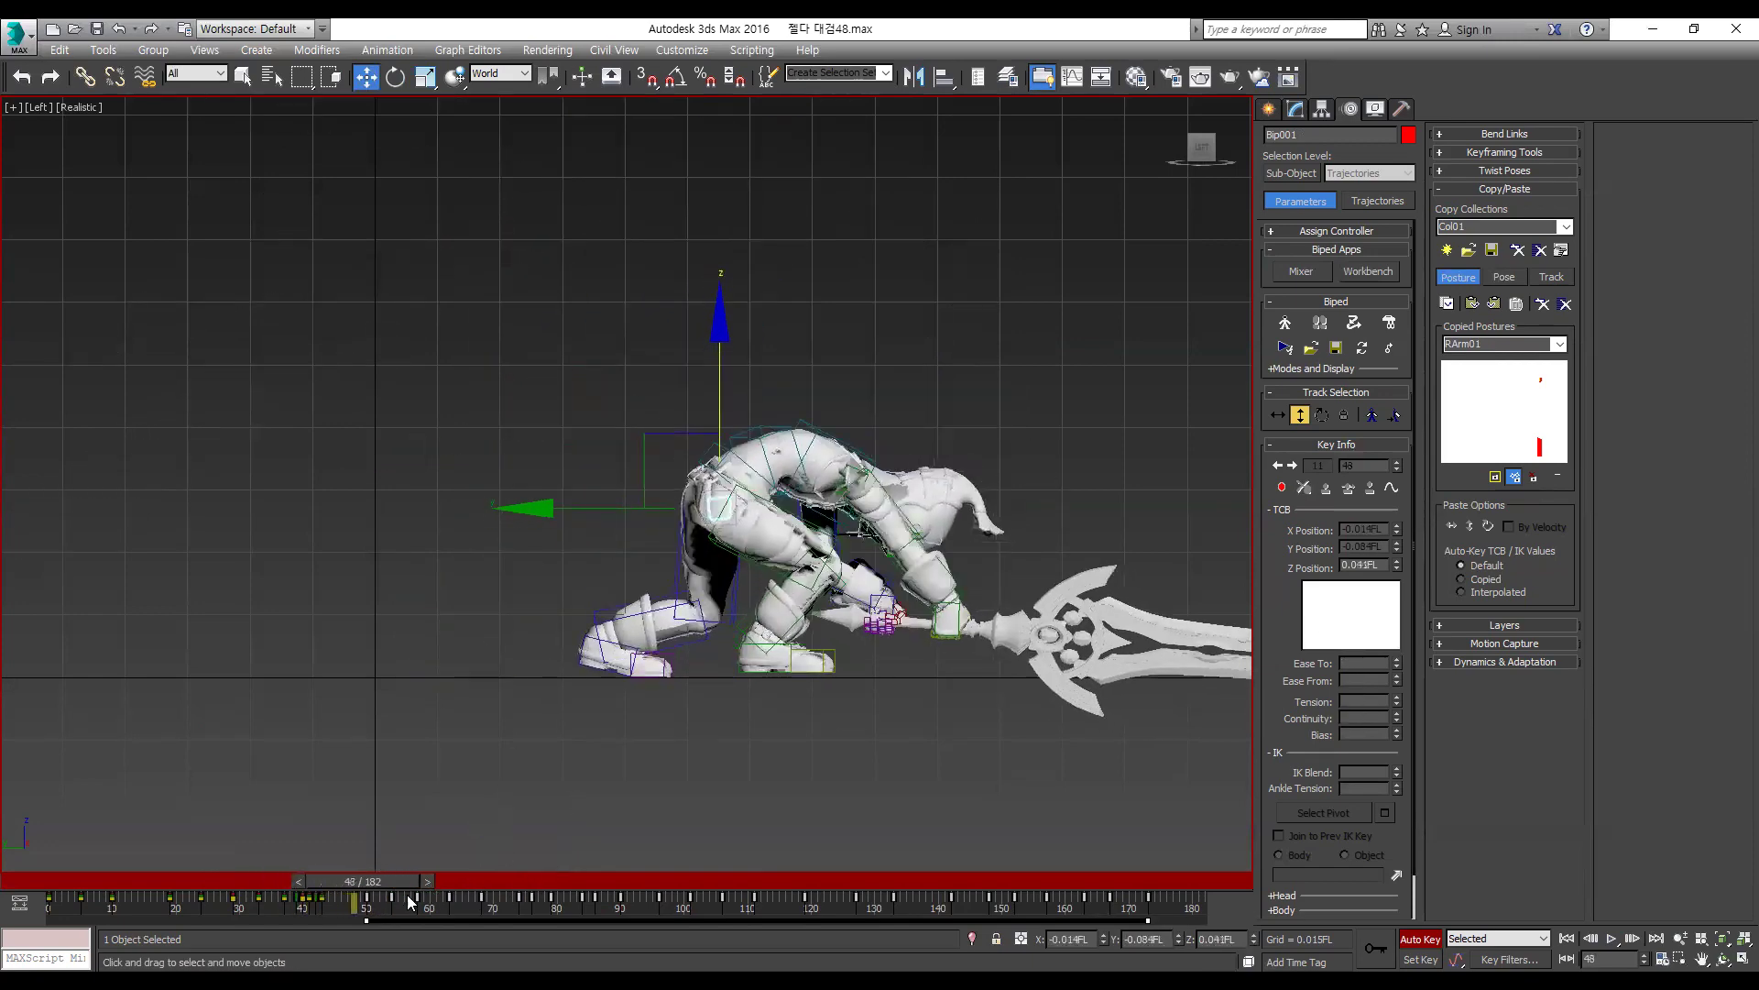
# Step: Move the body key at frame 50 to frame 48
pyautogui.moveTo(392, 903); pyautogui.dragTo(376, 903)
pyautogui.hotkey('ctrl', 'z')
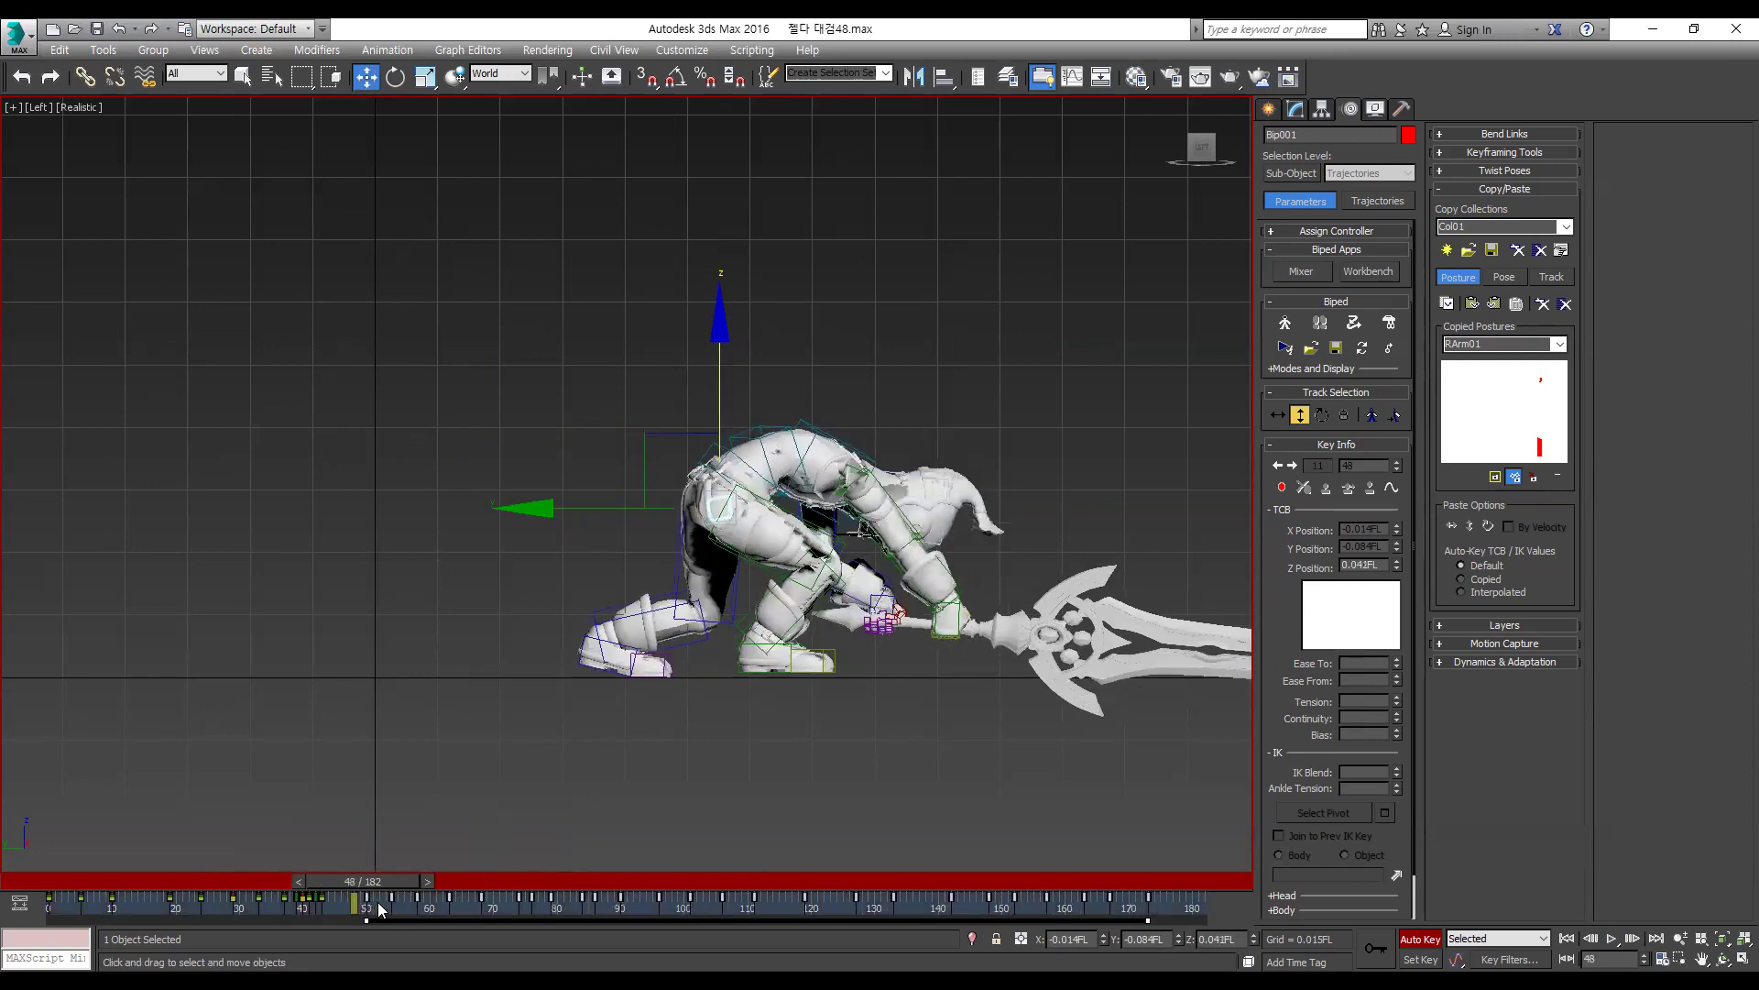
pyautogui.moveTo(352, 904); pyautogui.dragTo(351, 904)
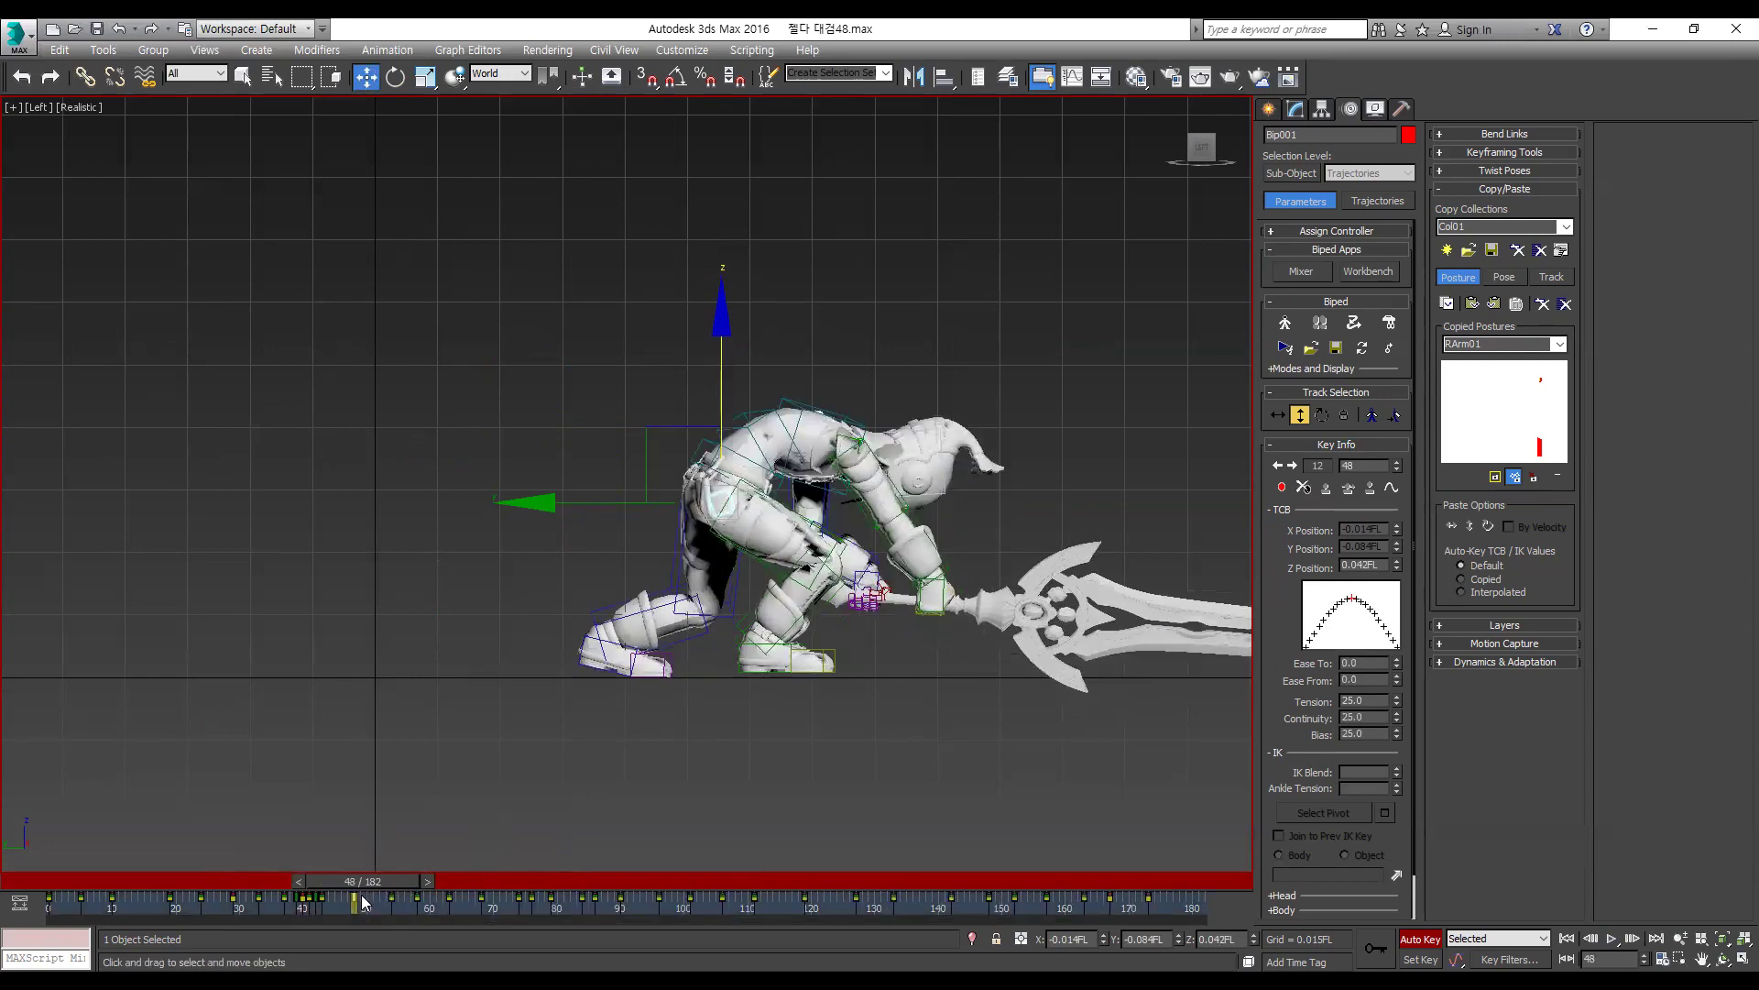
# Step: Play the swing through the recovery and step forward past frame 61 to check the rise after the blow
pyautogui.press('/')
pyautogui.press('/')
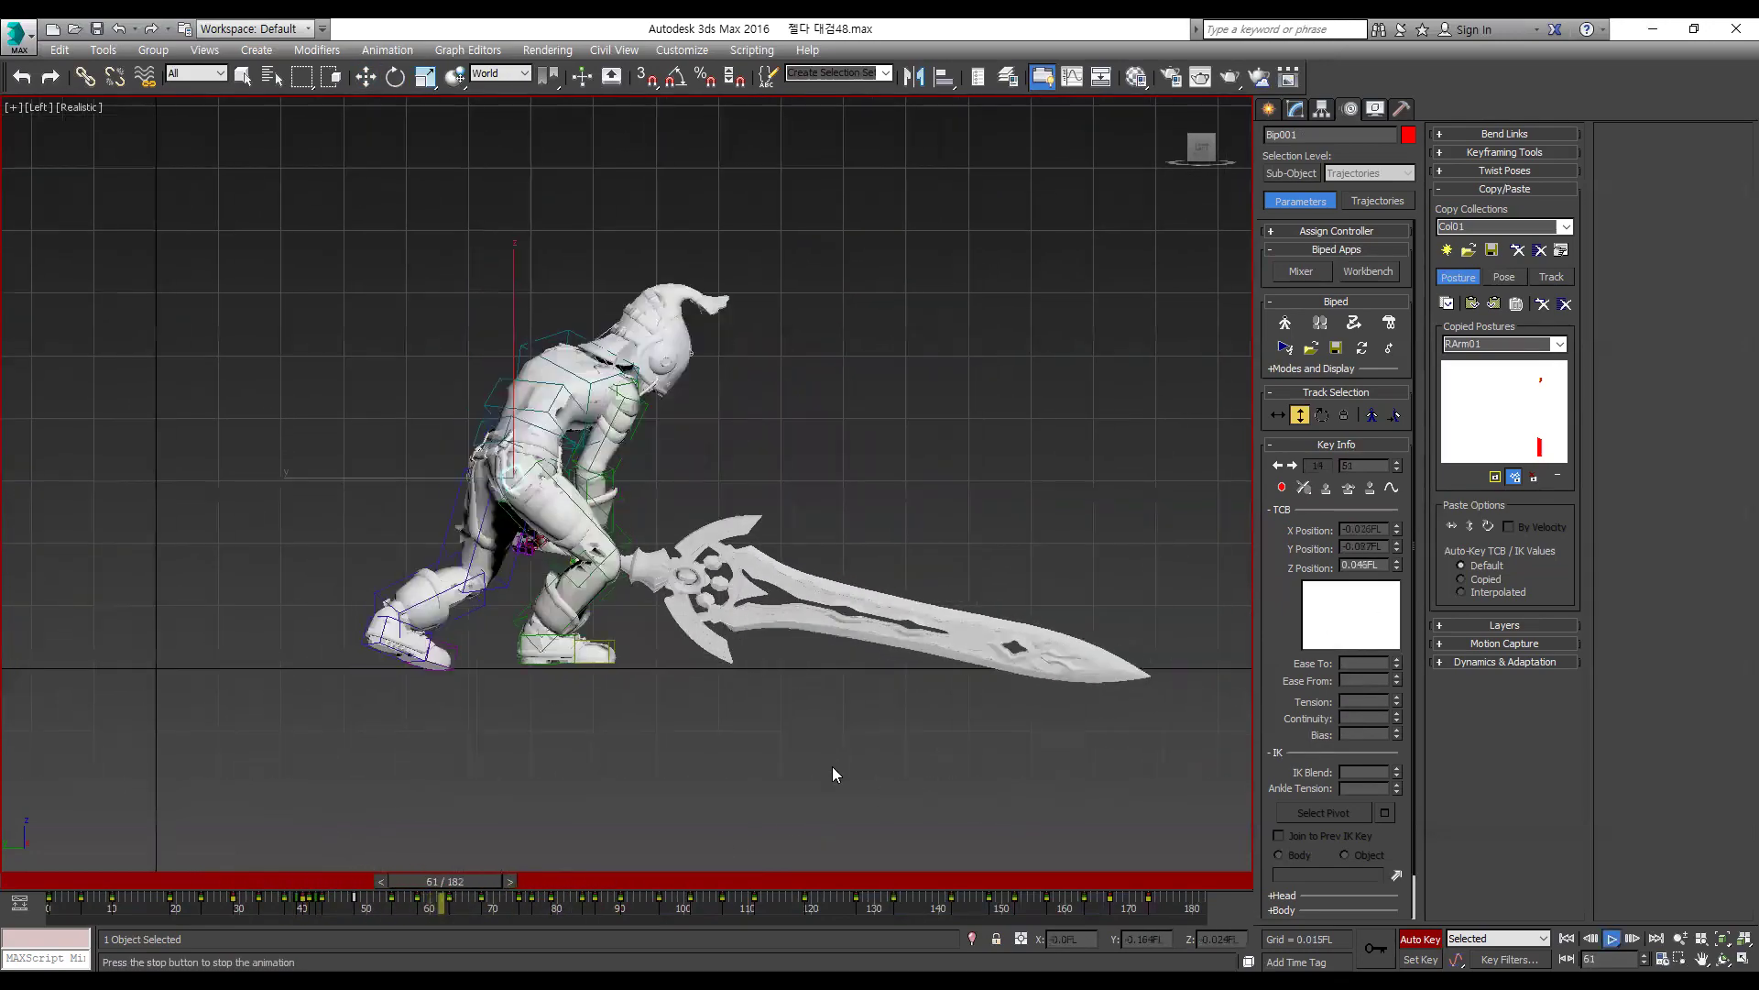
pyautogui.press('/')
pyautogui.press('.')
pyautogui.press('.')
pyautogui.press('.')
pyautogui.press('.')
pyautogui.press('.')
# Step: Examine the recovery from the front, stepping forward to the start of the following attack
pyautogui.keyDown('alt'); pyautogui.moveTo(921, 701); pyautogui.dragTo(751, 747, button='middle'); pyautogui.keyUp('alt')
pyautogui.moveTo(934, 699); pyautogui.dragTo(884, 666, button='middle')
pyautogui.press('f')
pyautogui.press('.')
pyautogui.press('.')
pyautogui.press('.')
pyautogui.press('.')
pyautogui.press('.')
pyautogui.press('.')
pyautogui.press('.')
pyautogui.press('.')
pyautogui.press('.')
pyautogui.scroll(3, 728, 460)
# Step: Replay the following attack from around frame 75 in the front view to check its motion
pyautogui.click(526, 878)
pyautogui.press('/')
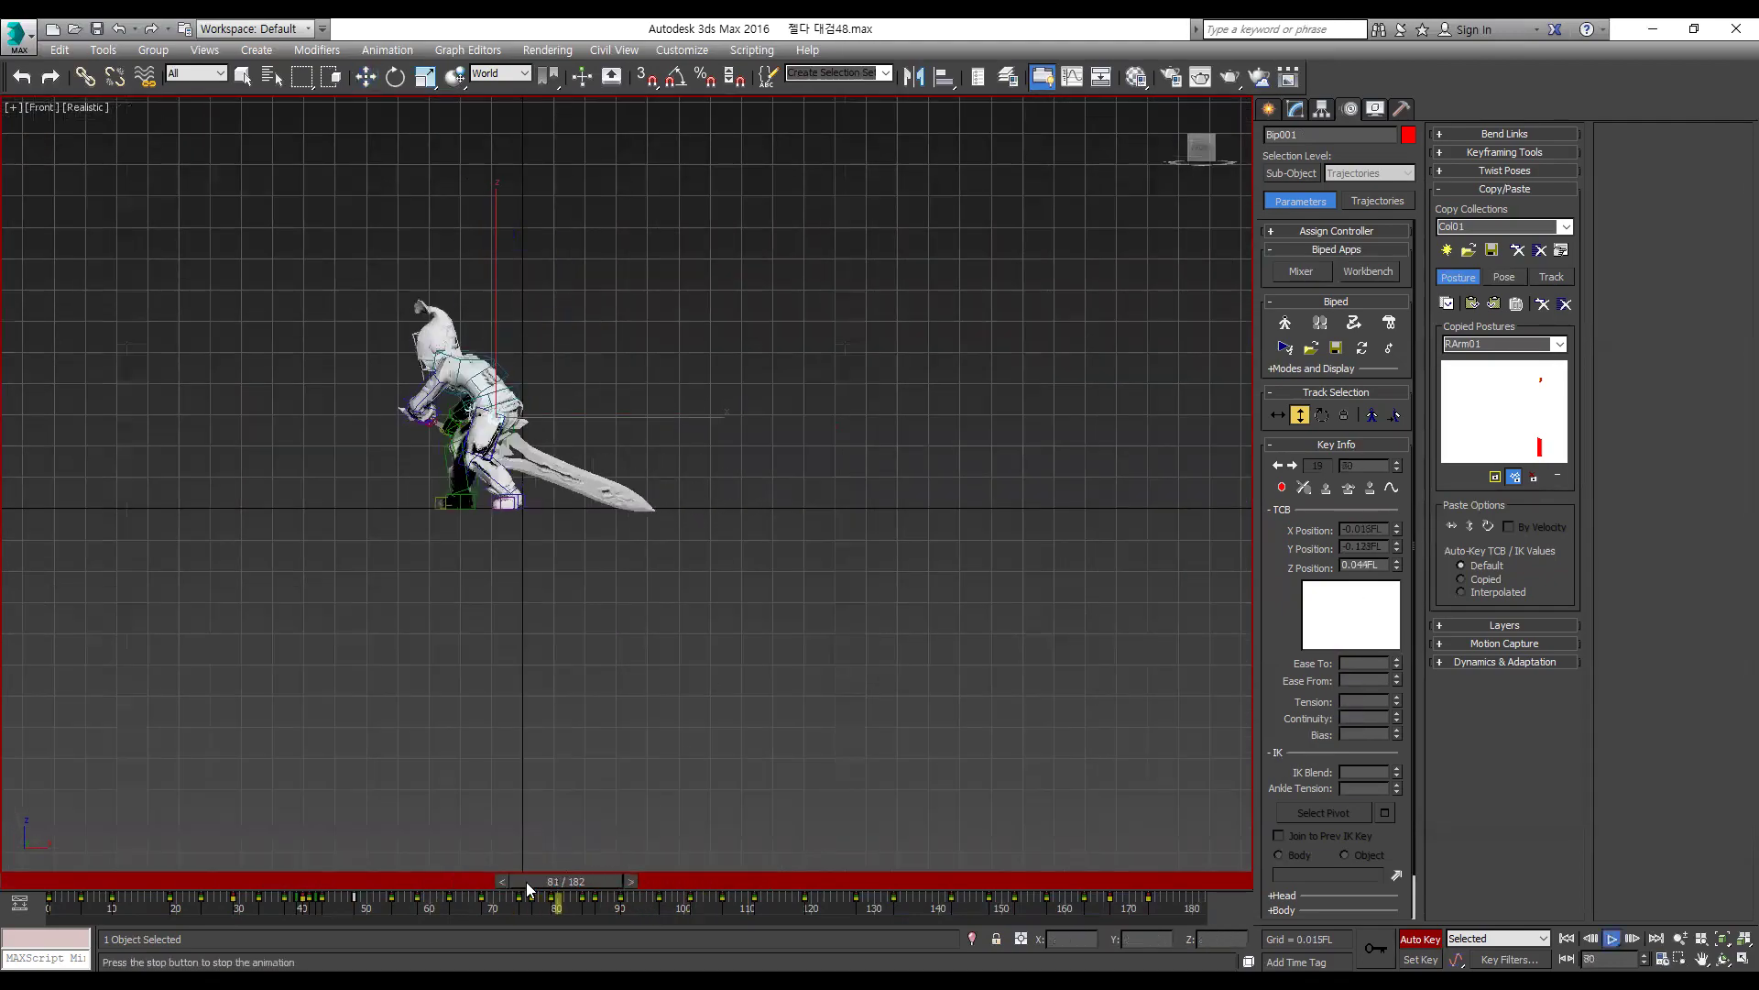
pyautogui.click(526, 881)
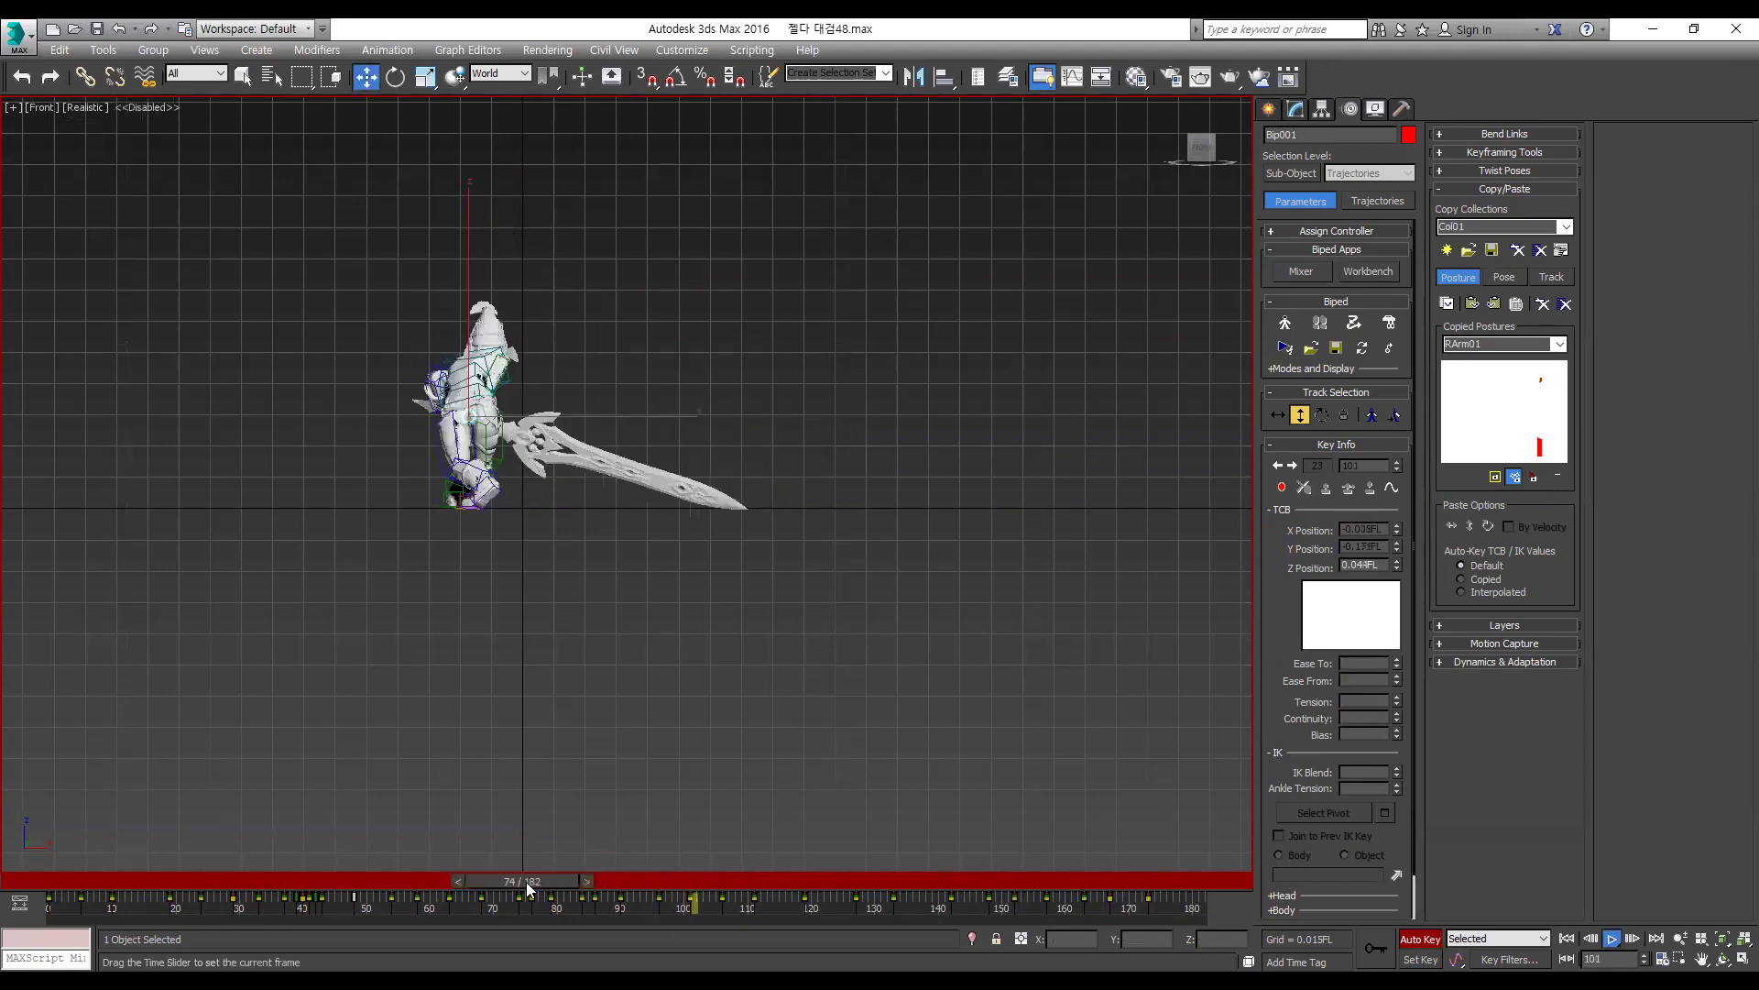
pyautogui.click(530, 885)
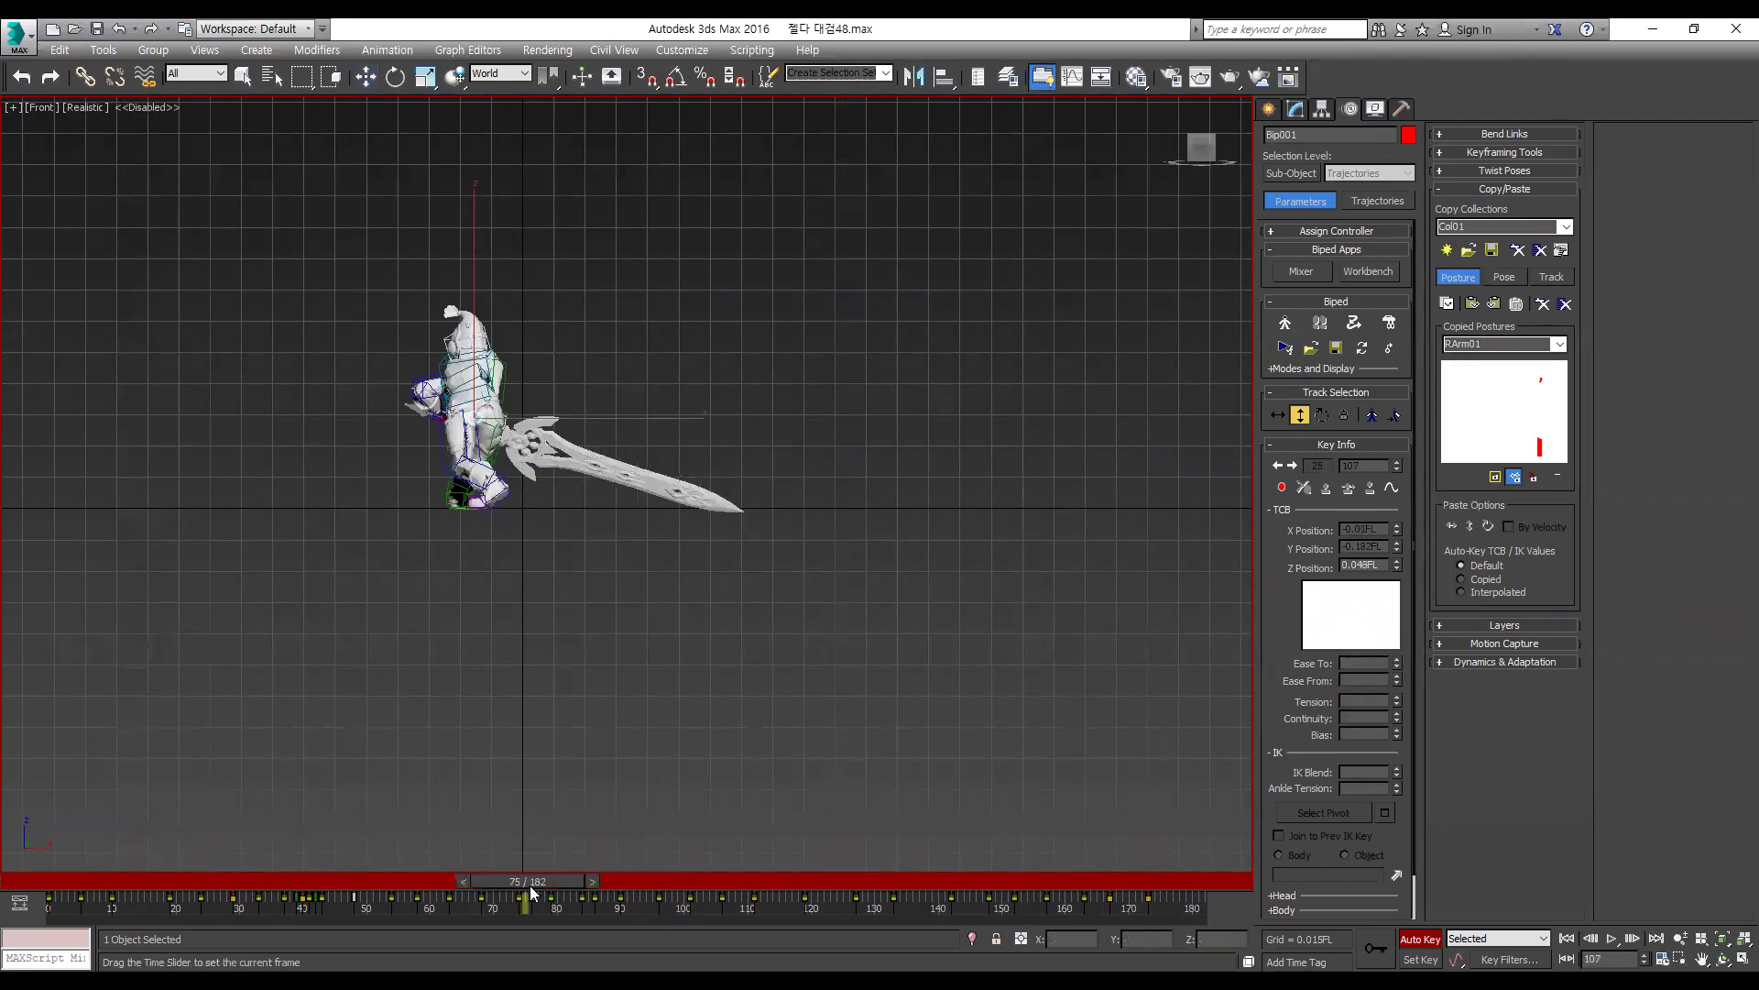
pyautogui.click(530, 885)
pyautogui.press('/')
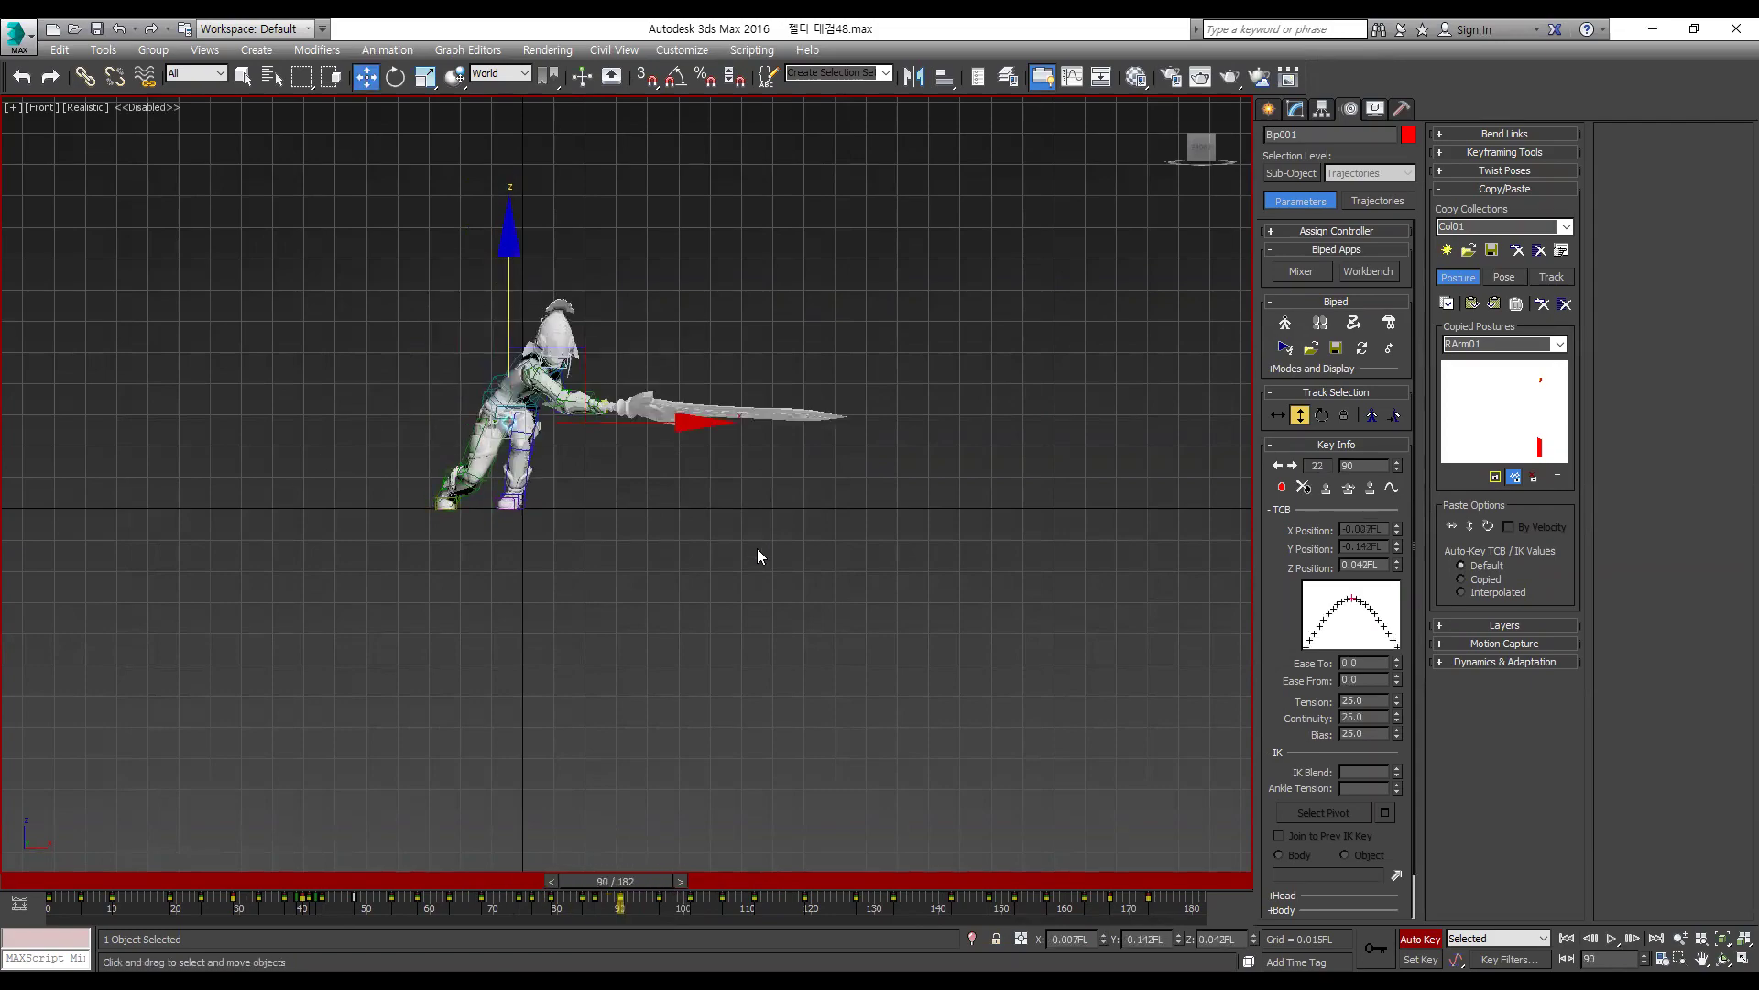
# Step: Examine the attack around frames 90 to 96 from a perspective angle and play it
pyautogui.keyDown('alt'); pyautogui.moveTo(757, 548); pyautogui.dragTo(693, 564, button='middle'); pyautogui.keyUp('alt')
pyautogui.press('.')
pyautogui.press('f')
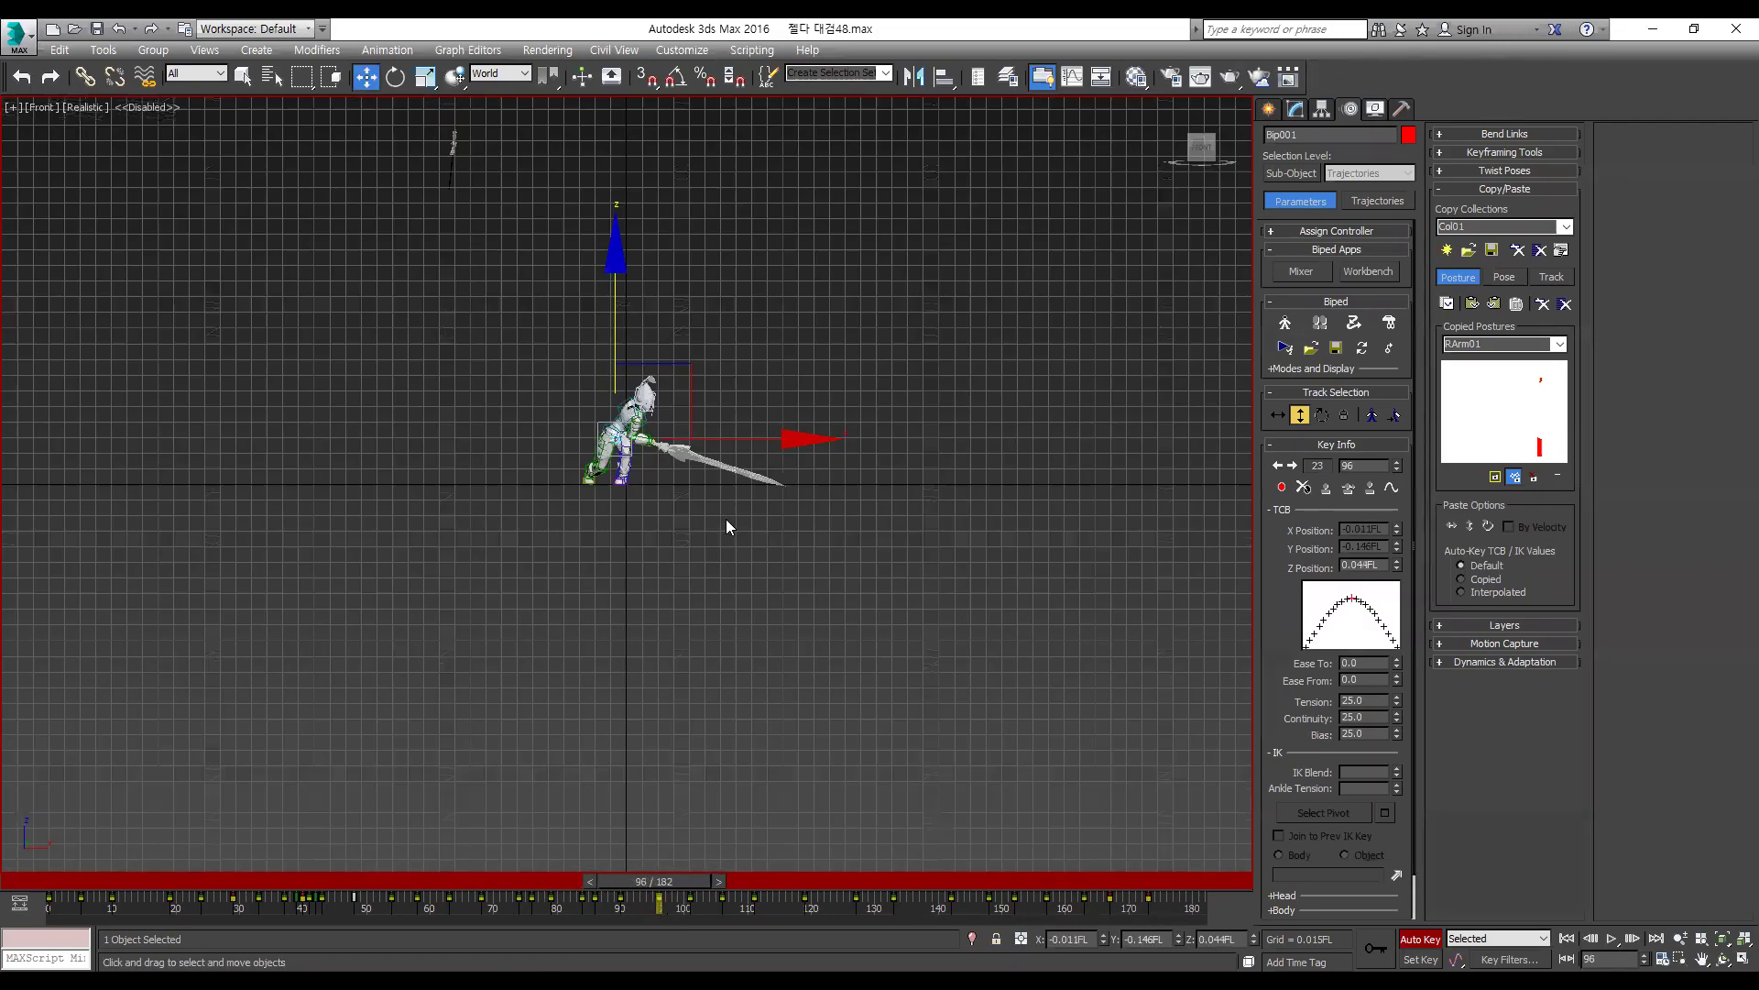
pyautogui.press('p')
pyautogui.keyDown('alt'); pyautogui.moveTo(773, 532); pyautogui.dragTo(410, 796, button='middle'); pyautogui.keyUp('alt')
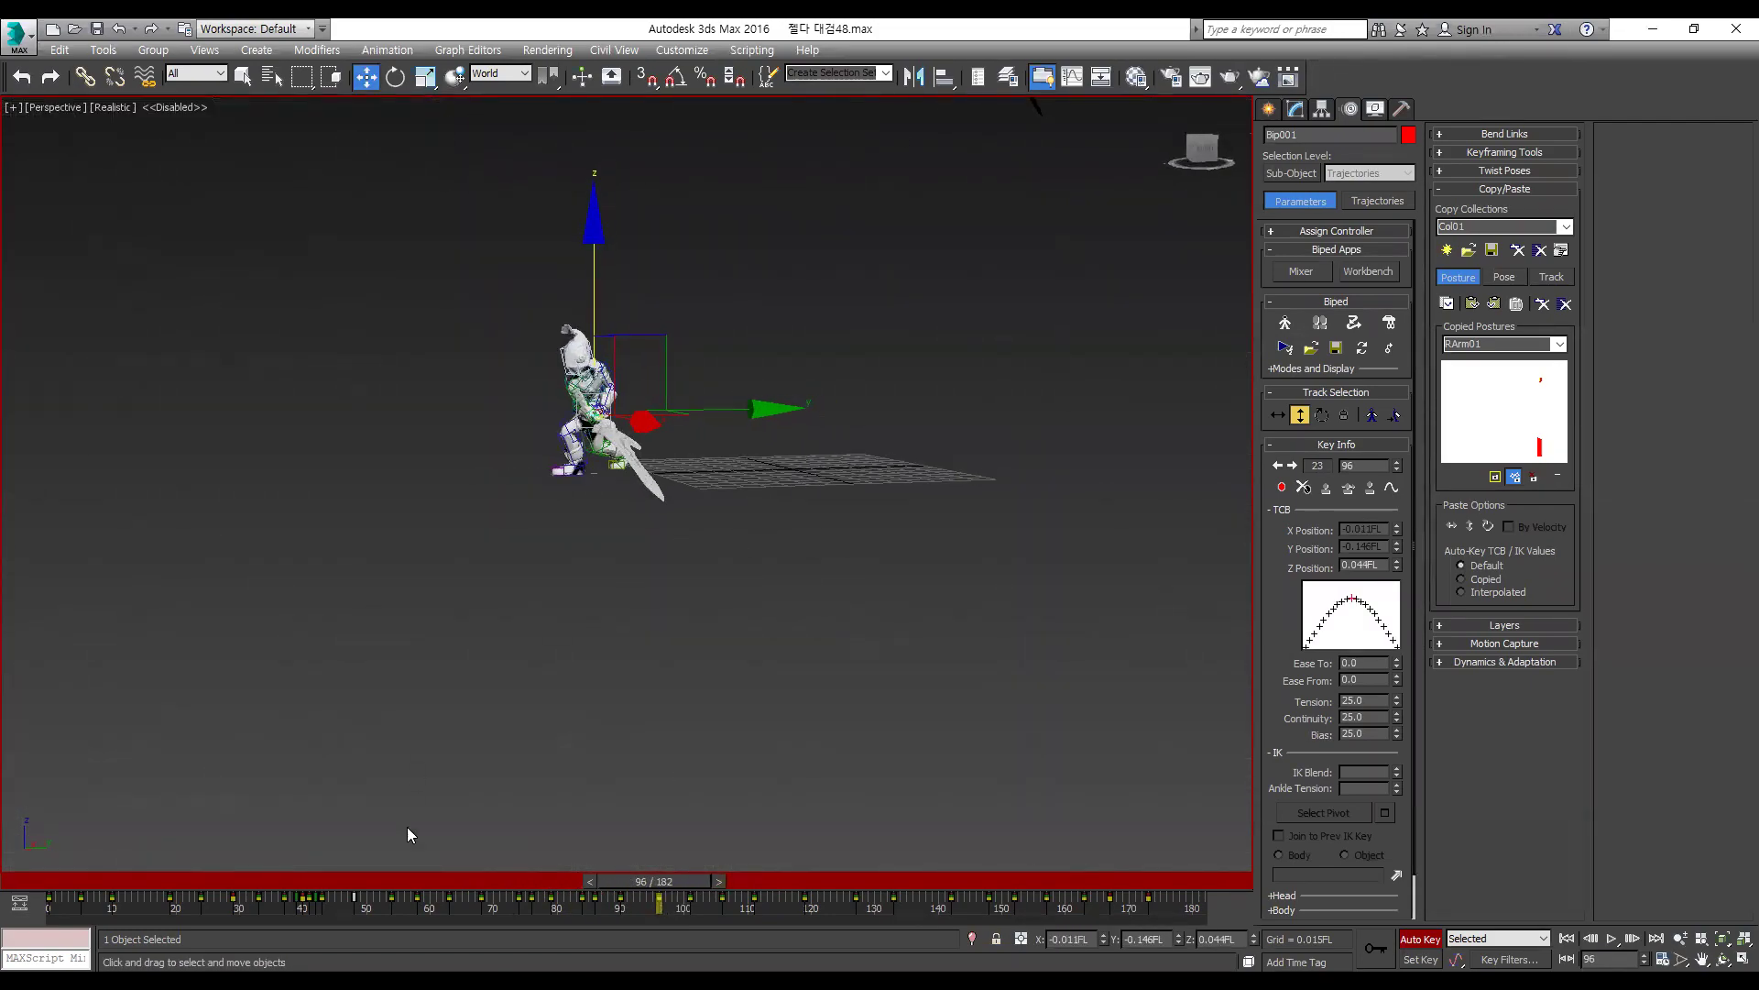
pyautogui.press('/')
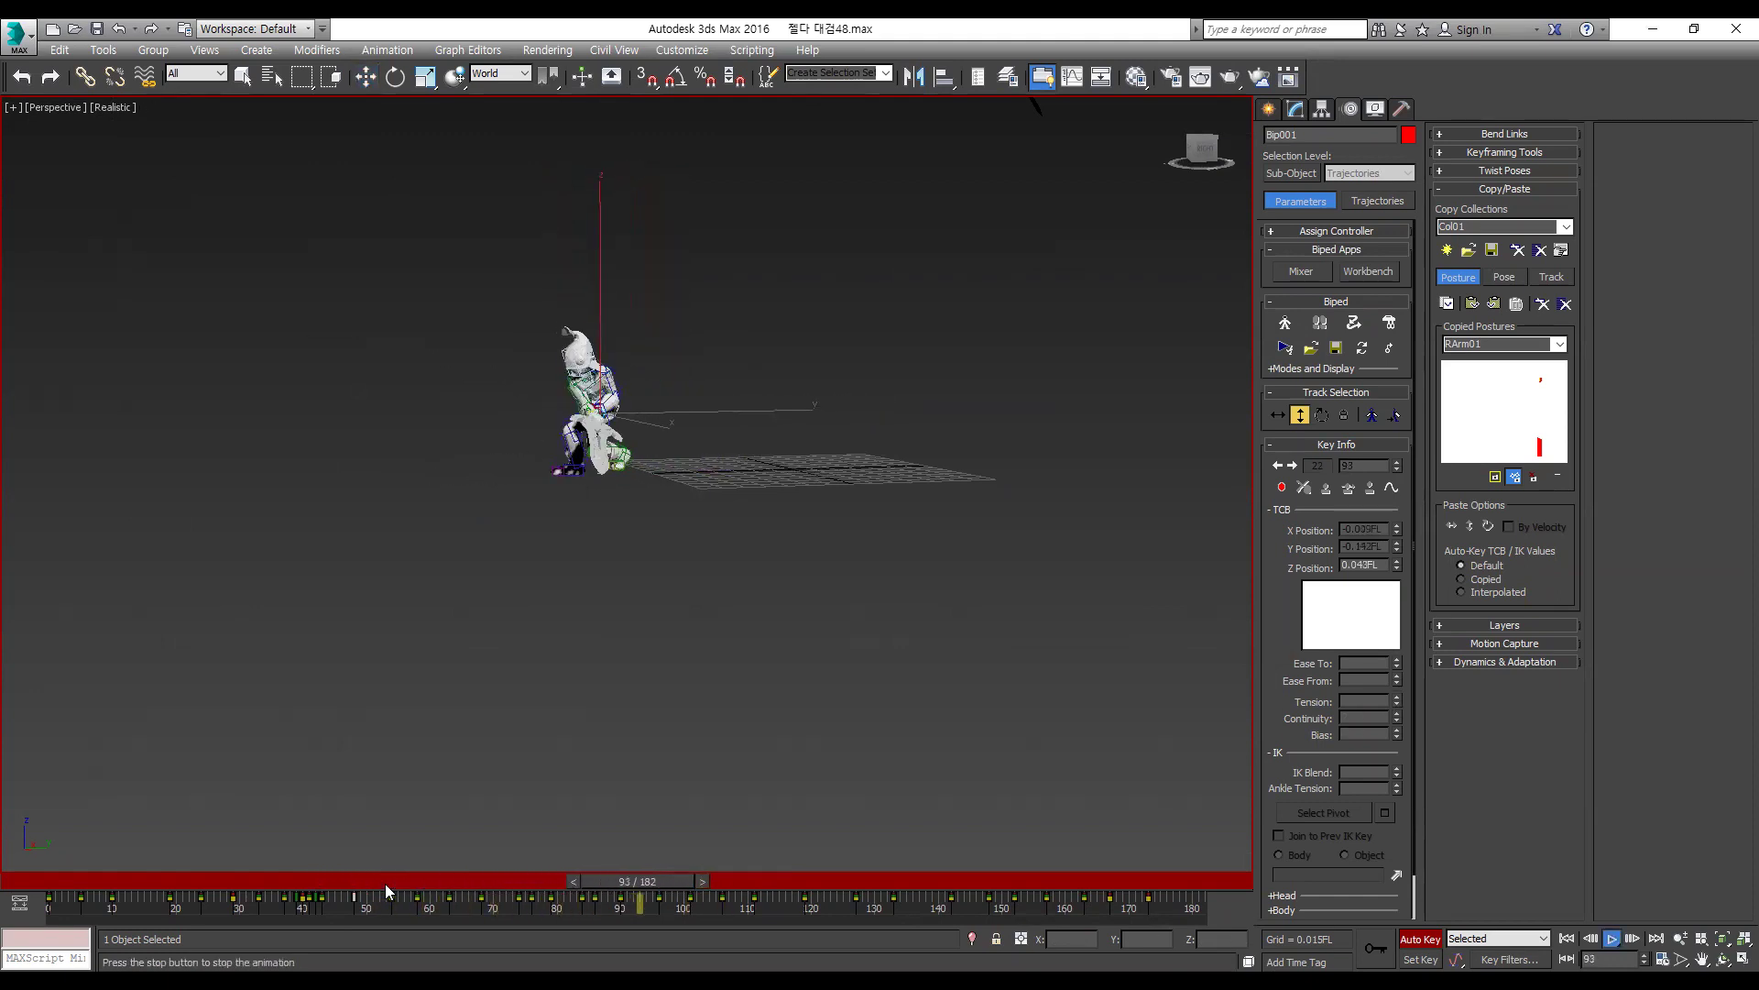
pyautogui.press('/')
# Step: Select the whole character with its rig and go to frame 90
pyautogui.press(',')
pyautogui.press(',')
pyautogui.press('.')
pyautogui.press('.')
pyautogui.press('.')
pyautogui.press('.')
pyautogui.moveTo(749, 300); pyautogui.dragTo(440, 634)
pyautogui.press(',')
pyautogui.press(',')
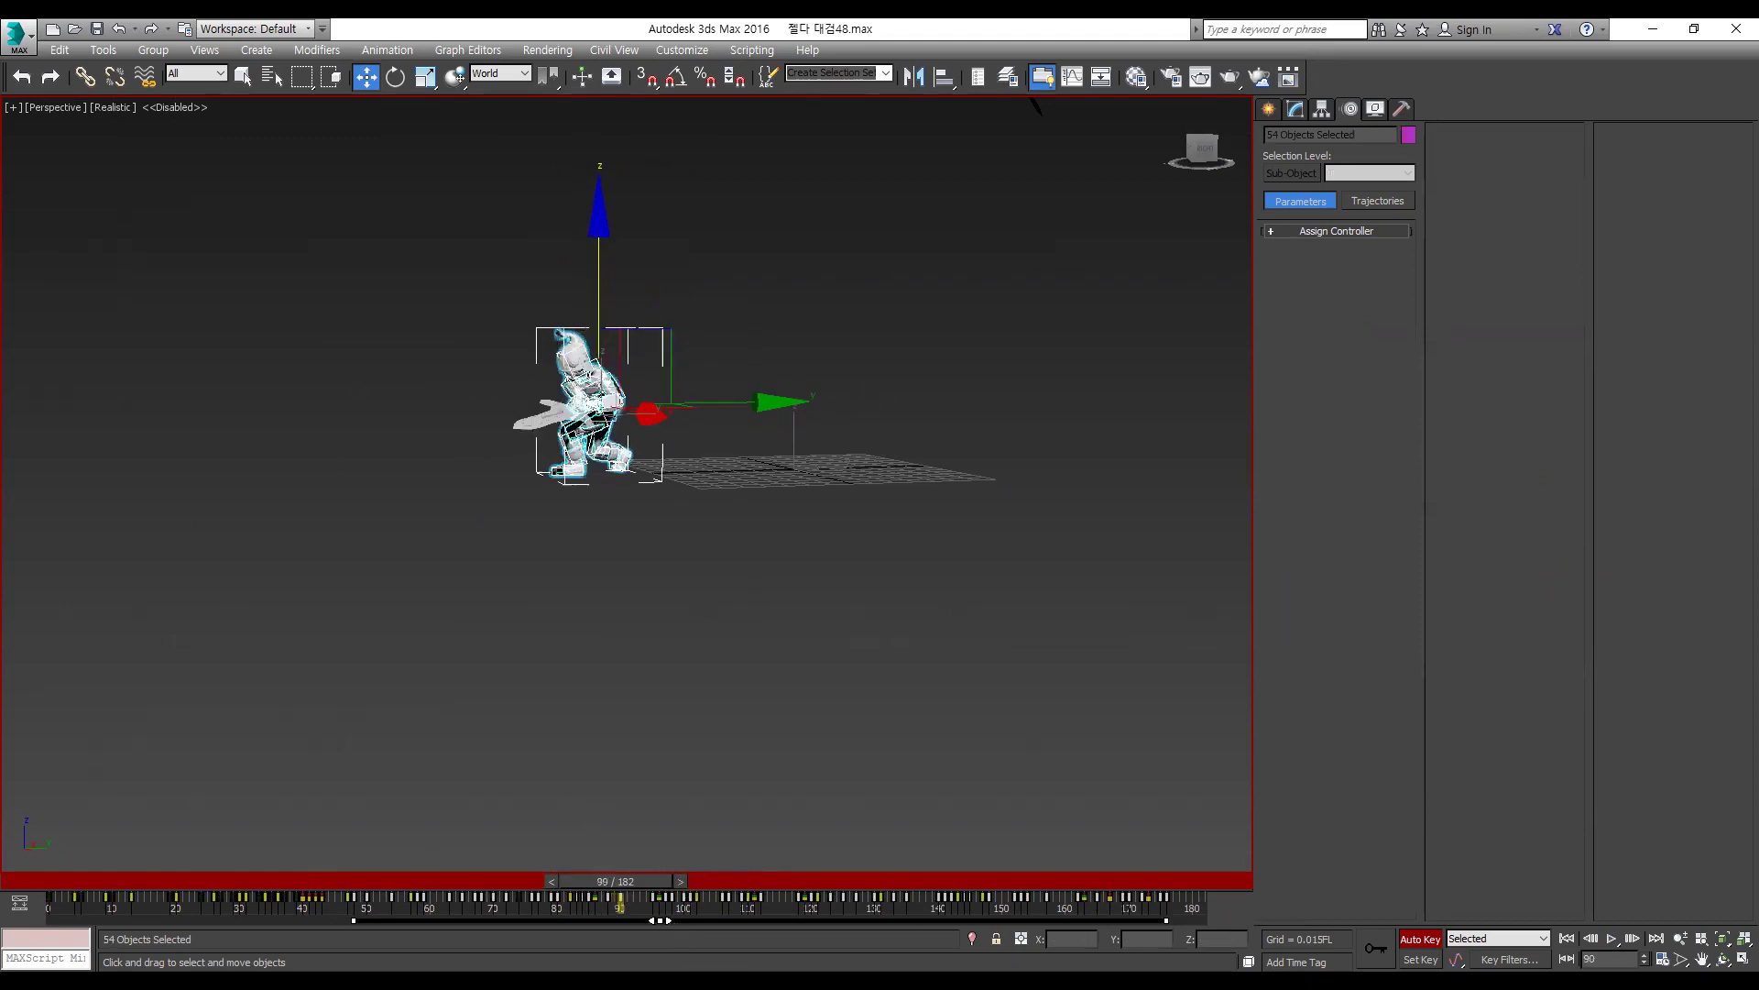
# Step: Select the character's keys from about frame 93 to the end and replay the attack from around frame 77 at a raised angle
pyautogui.moveTo(641, 916); pyautogui.dragTo(1219, 948)
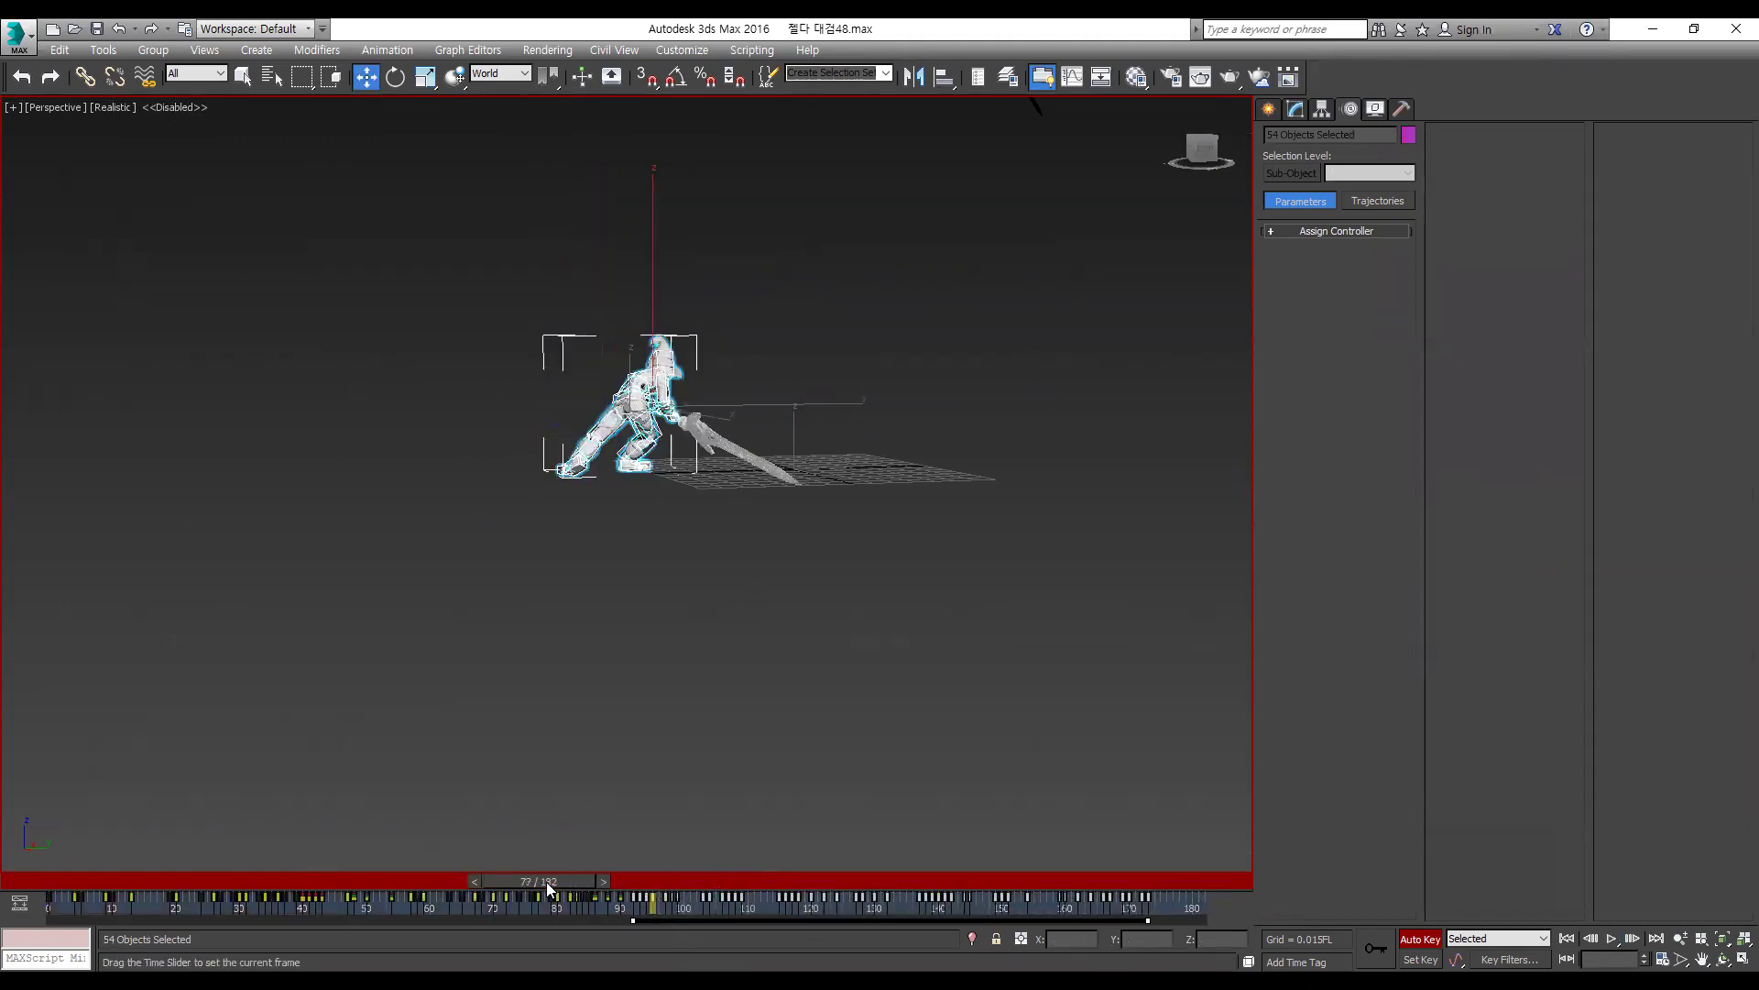
pyautogui.press('/')
pyautogui.click(551, 881)
pyautogui.keyDown('alt'); pyautogui.moveTo(676, 665); pyautogui.dragTo(764, 761, button='middle'); pyautogui.keyUp('alt')
pyautogui.press('/')
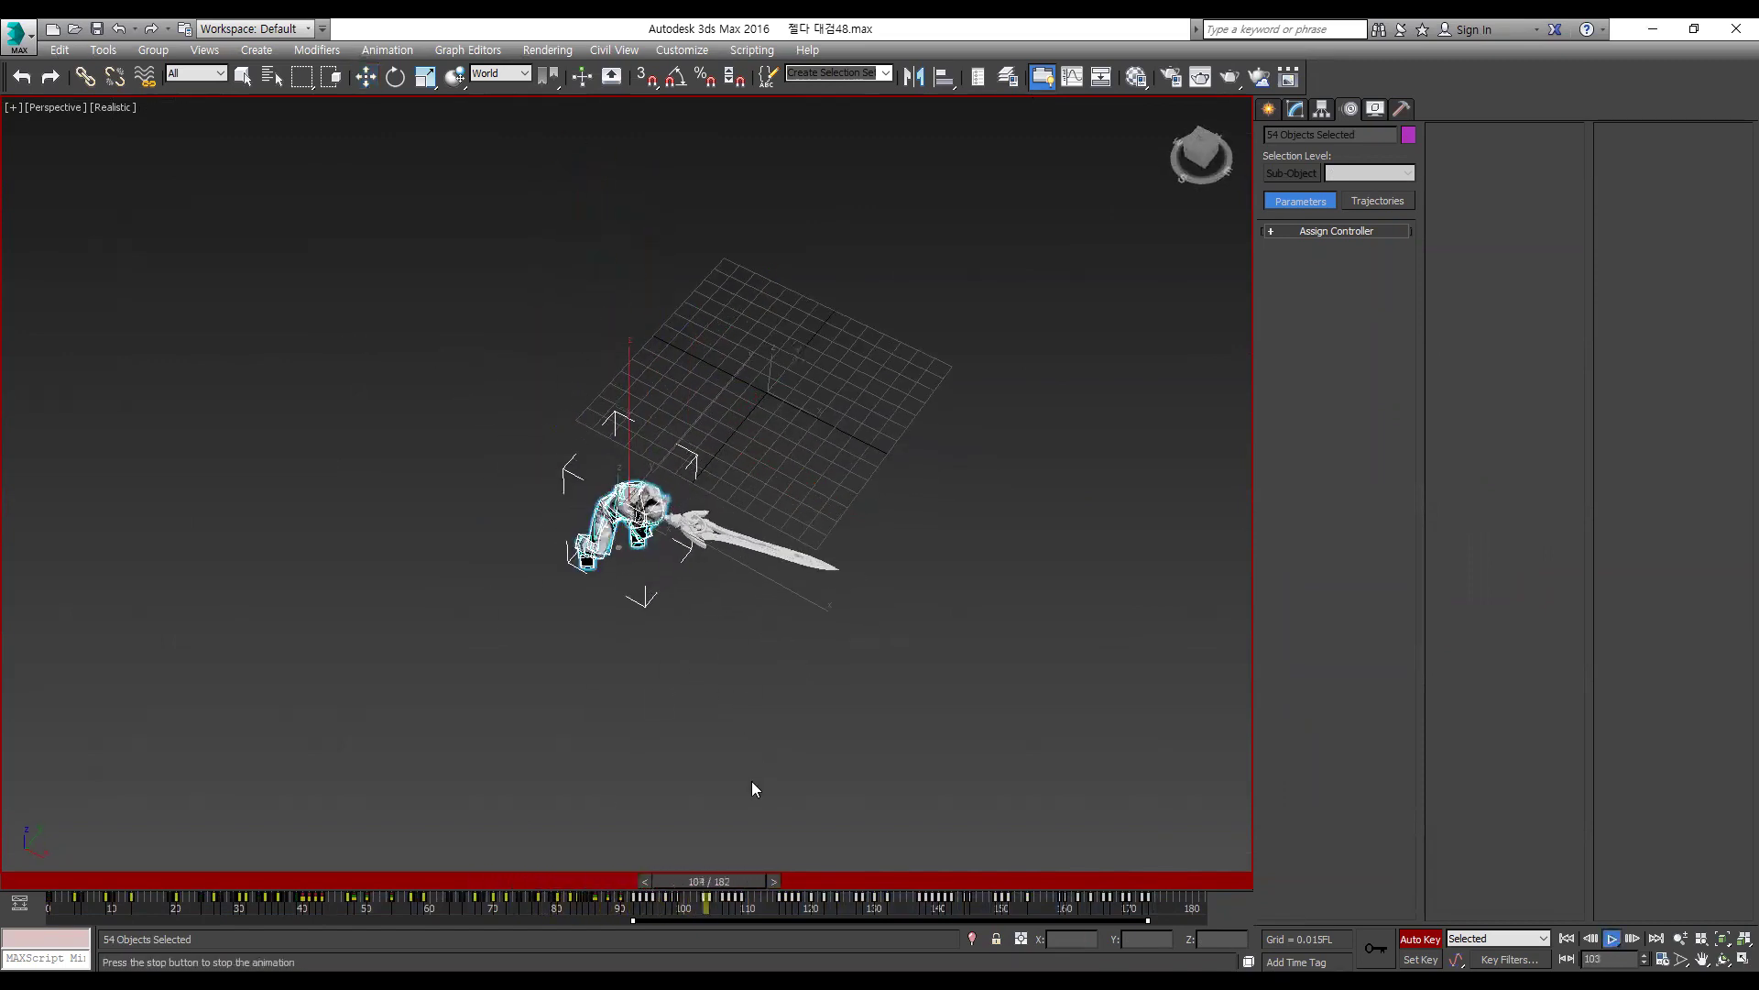
# Step: Examine the character's pose frame by frame around frame 115 from the raised perspective angle
pyautogui.moveTo(482, 884); pyautogui.dragTo(766, 862)
pyautogui.press('w')
pyautogui.press('.')
pyautogui.press('.')
pyautogui.press('.')
pyautogui.press(',')
pyautogui.press(',')
pyautogui.press(',')
pyautogui.press(',')
pyautogui.press(',')
pyautogui.press('/')
pyautogui.press('/')
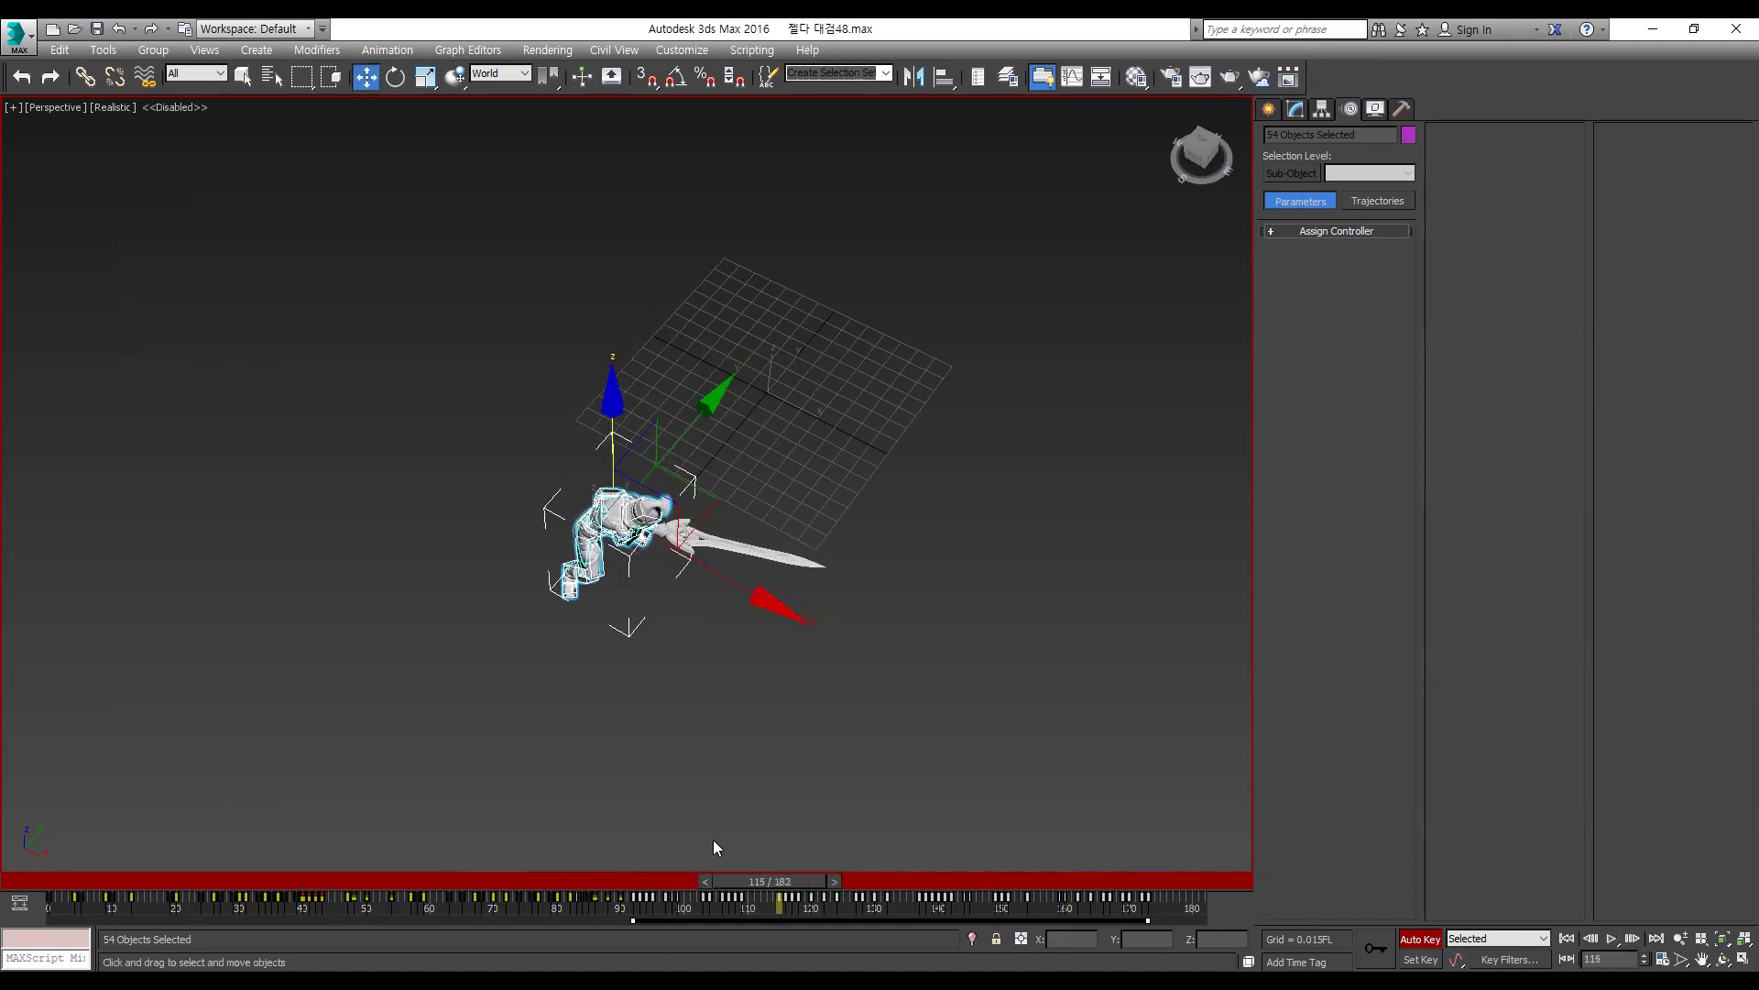
# Step: Play the remaining animation from around frame 115, replaying it from about frame 91 and checking the motion past frame 130
pyautogui.press('/')
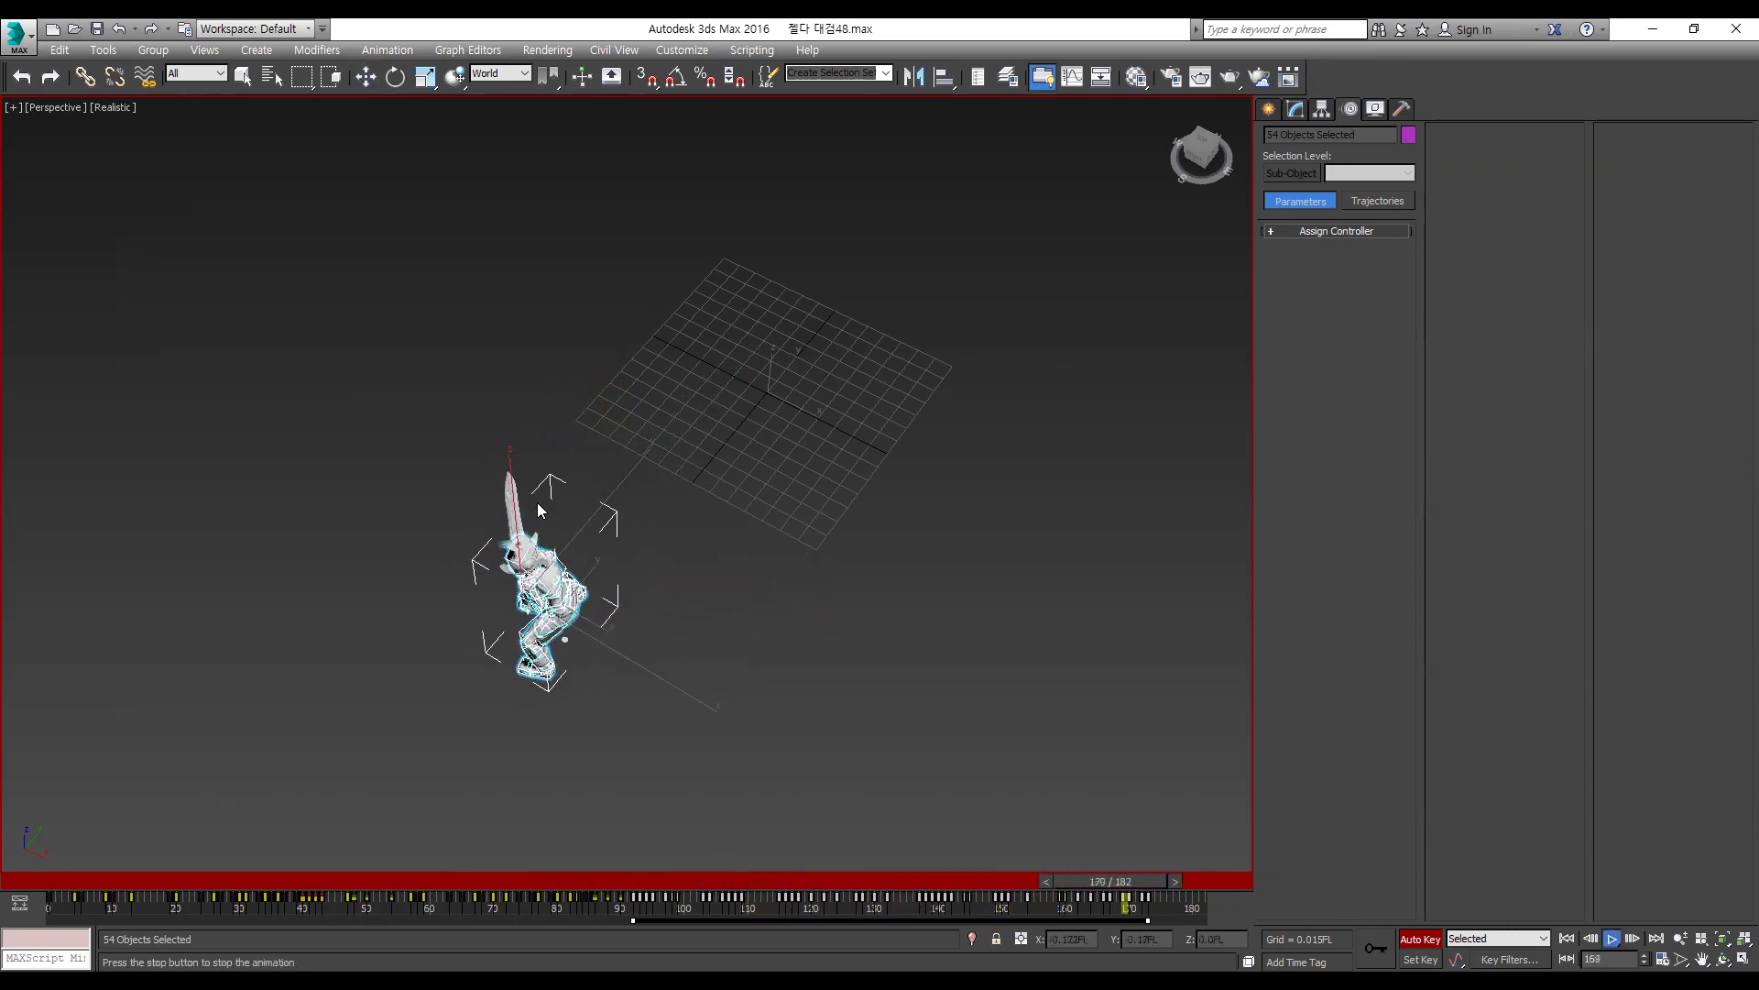
pyautogui.click(672, 879)
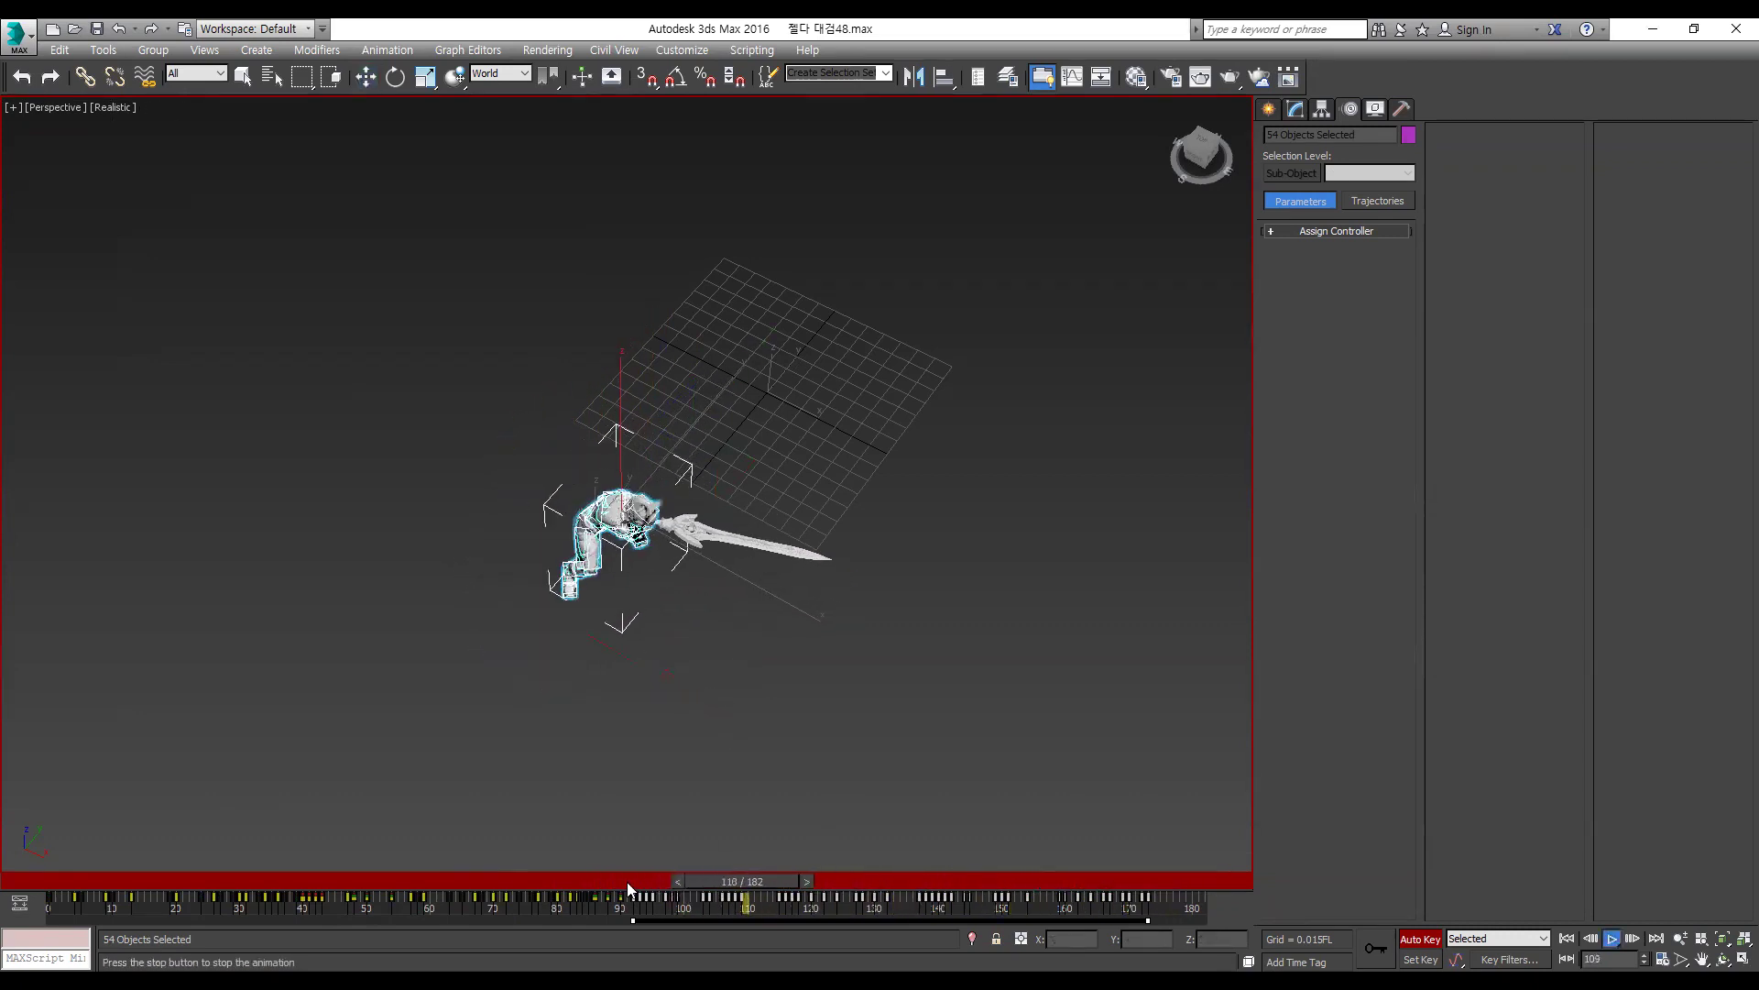
pyautogui.click(627, 881)
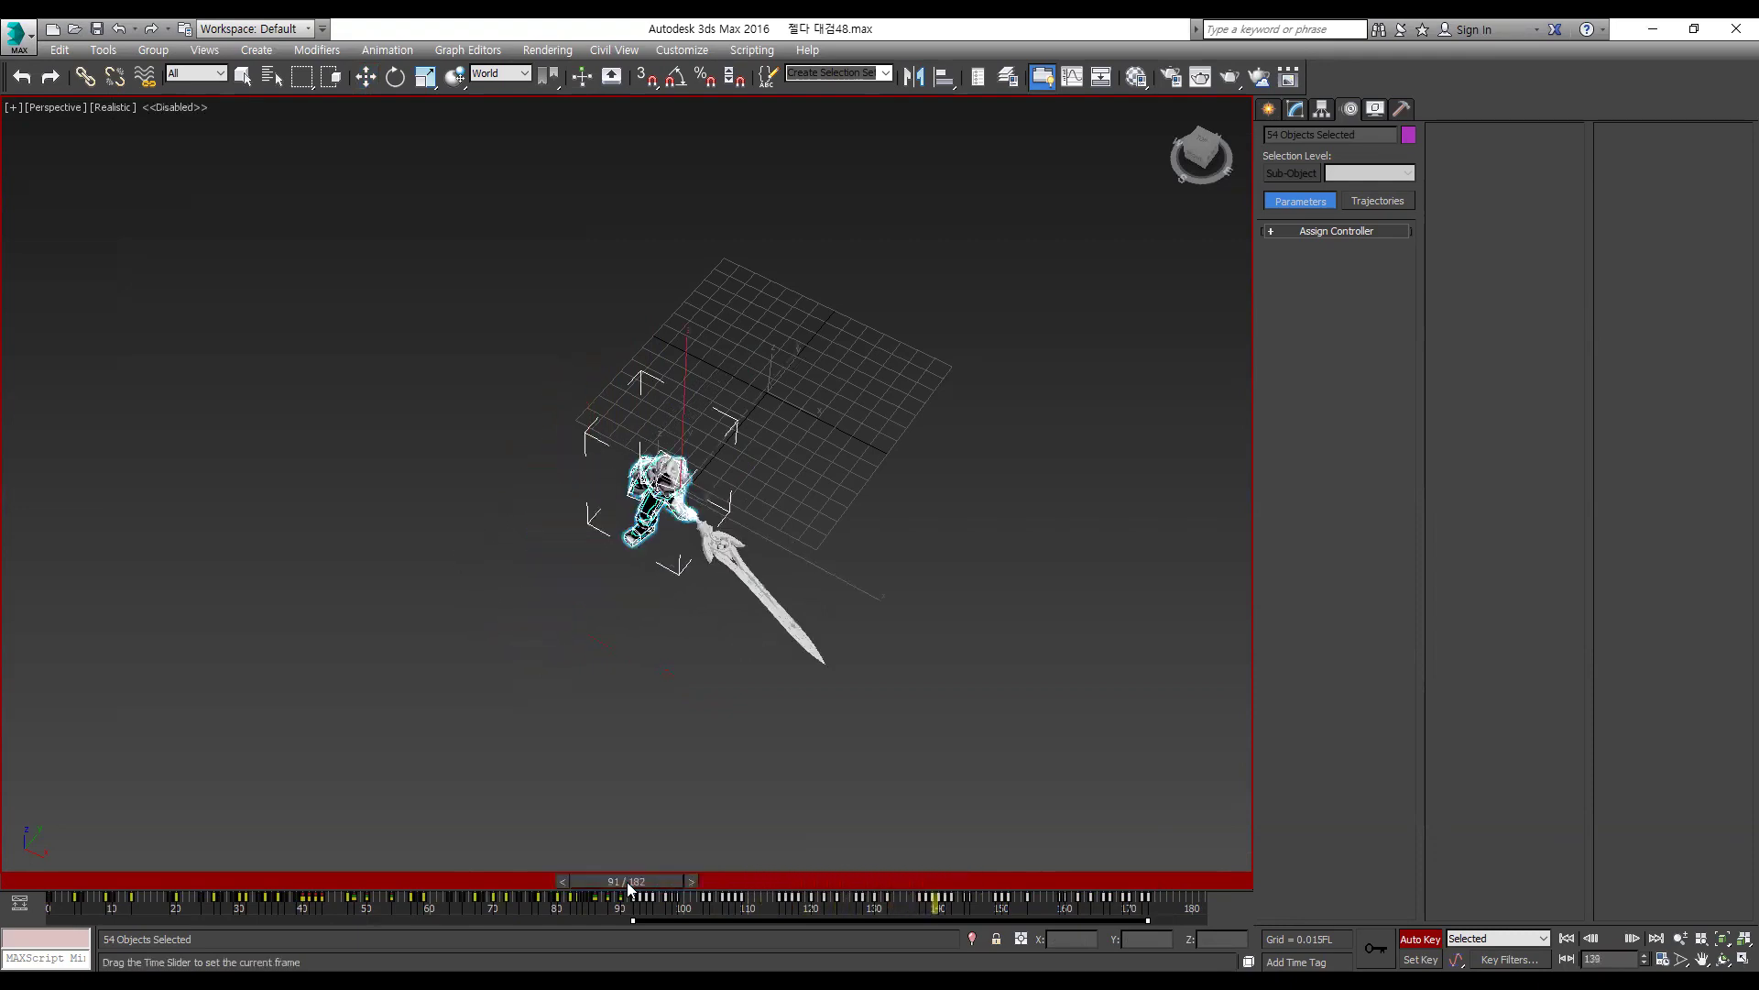
pyautogui.click(871, 881)
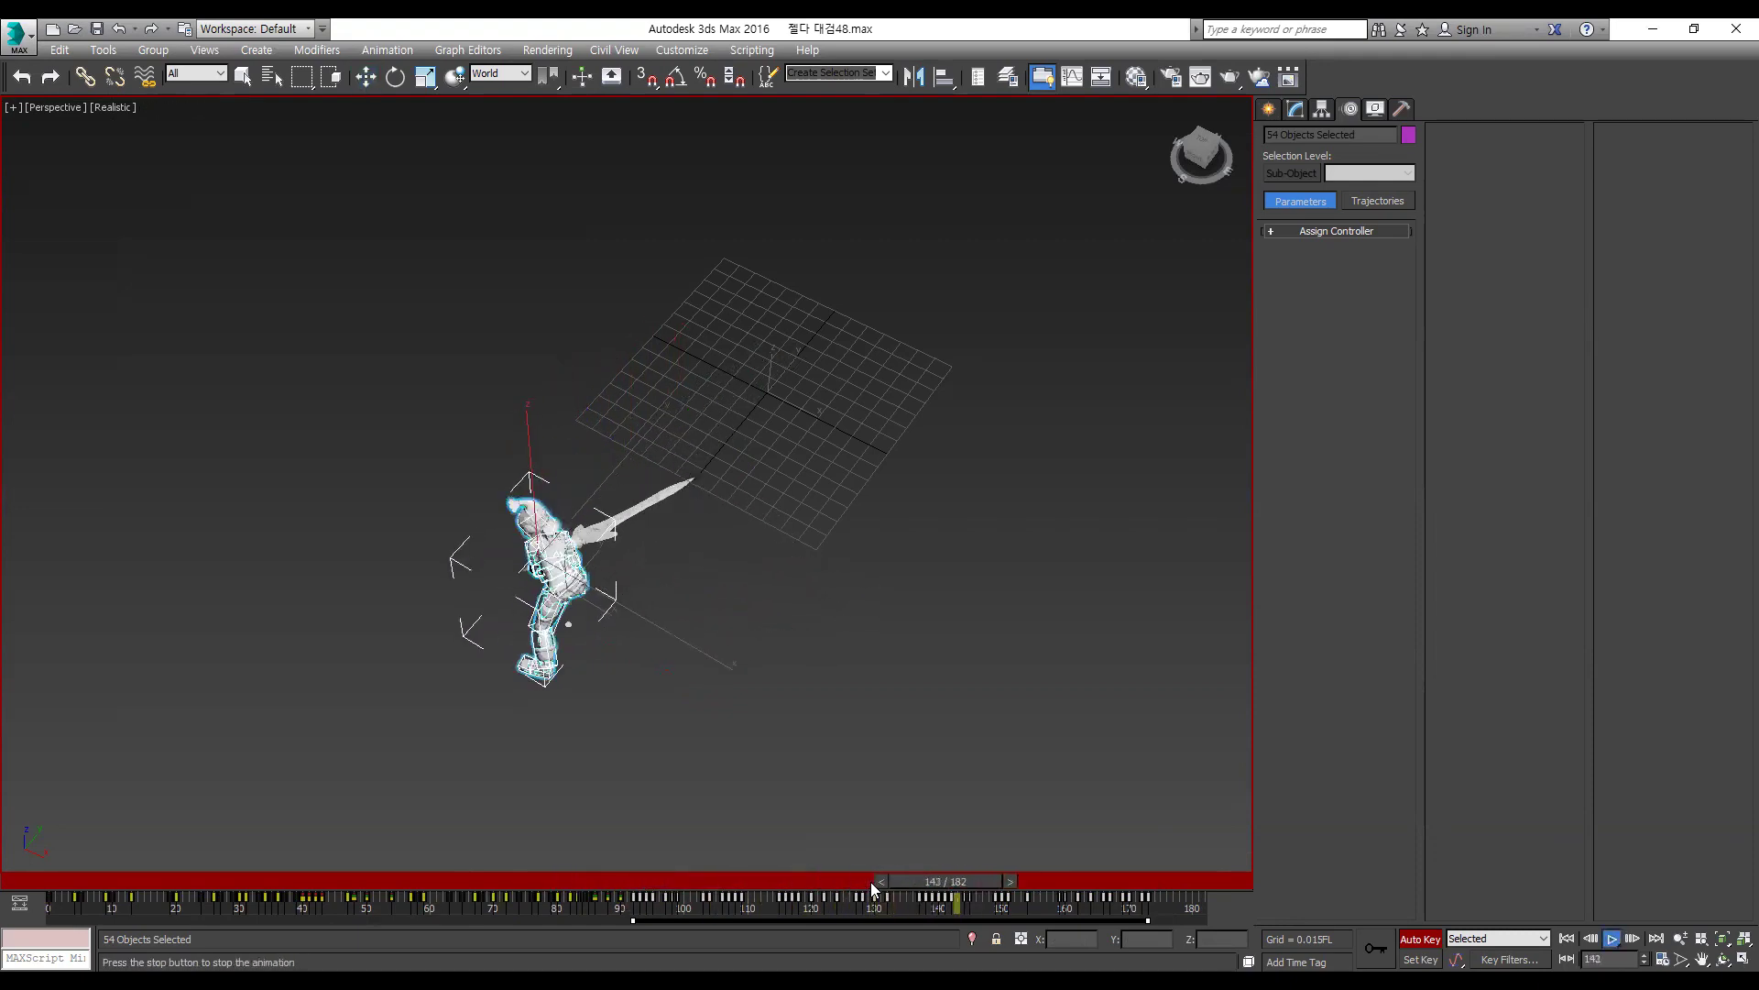